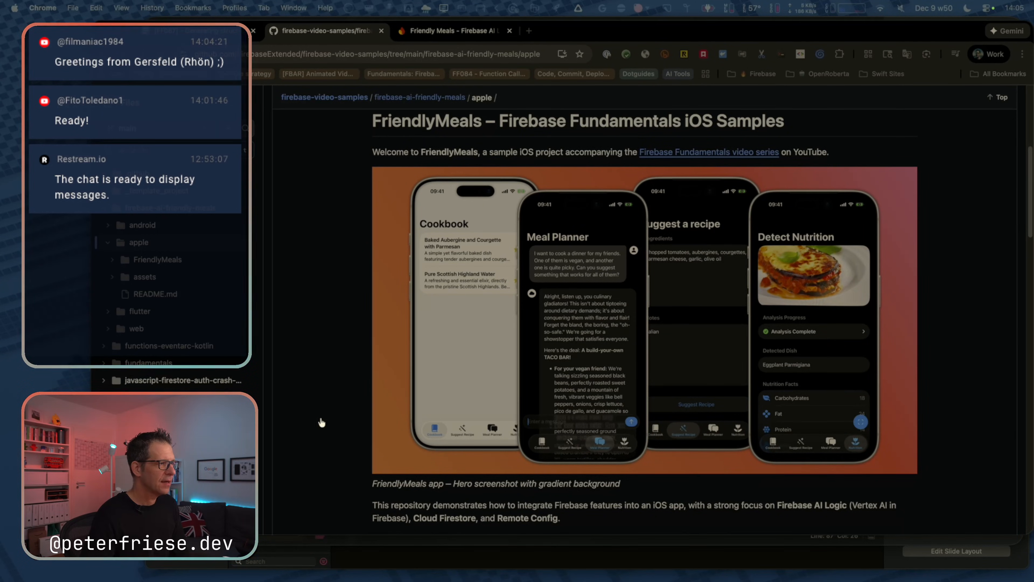
Switch to Xcode and run the FriendlyMeals project on the connected iPhone 17 Pro.
key("super+Tab")
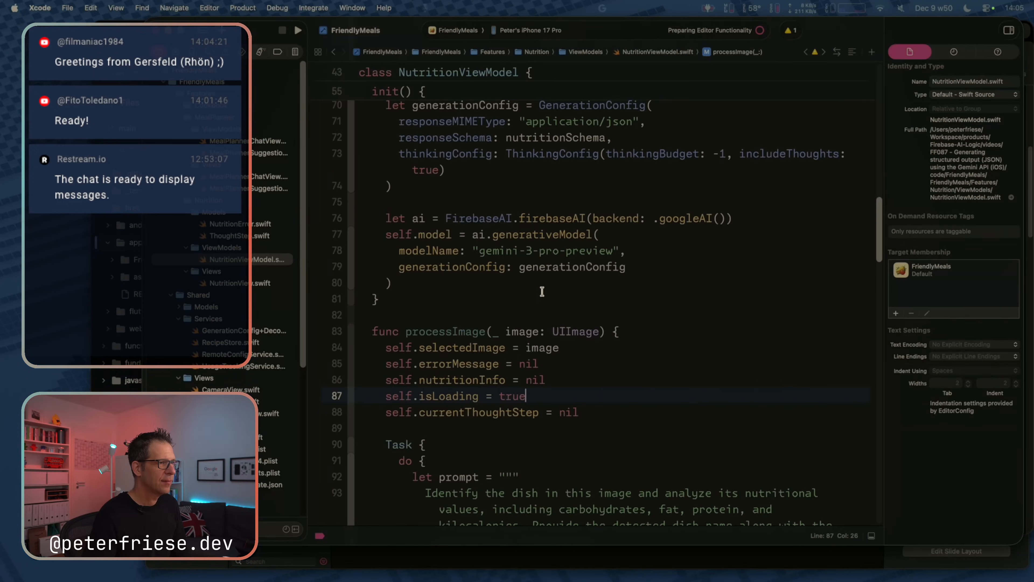
left_click(585, 299)
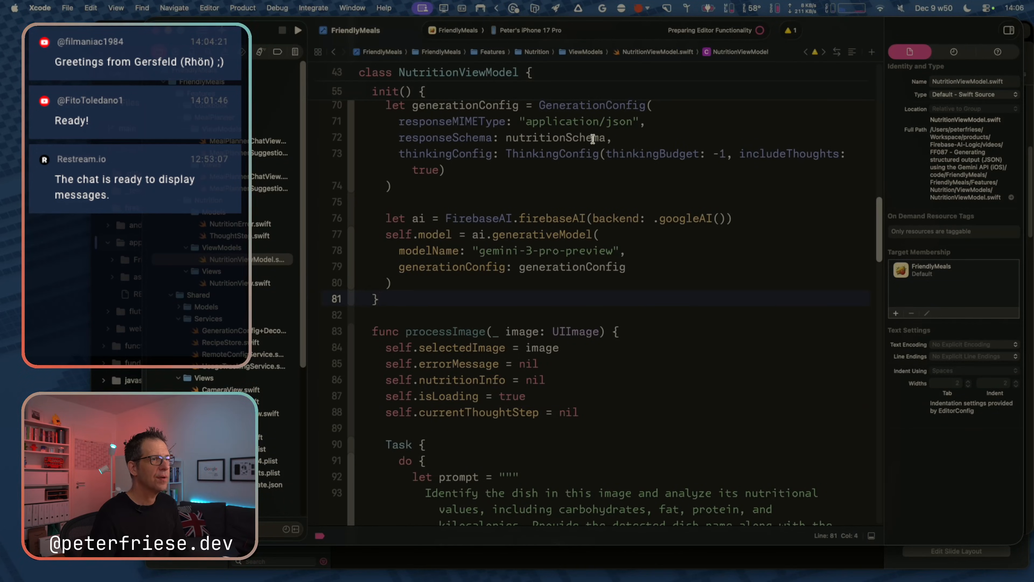
key("super+b")
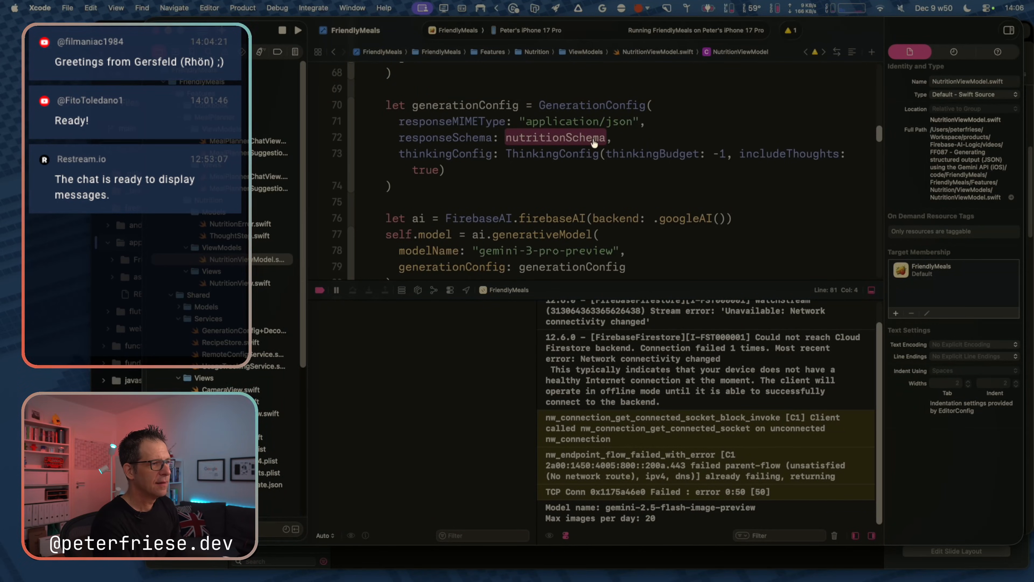
Switch to the Bezel phone mirror and place its window over the code editor.
key("super+Tab")
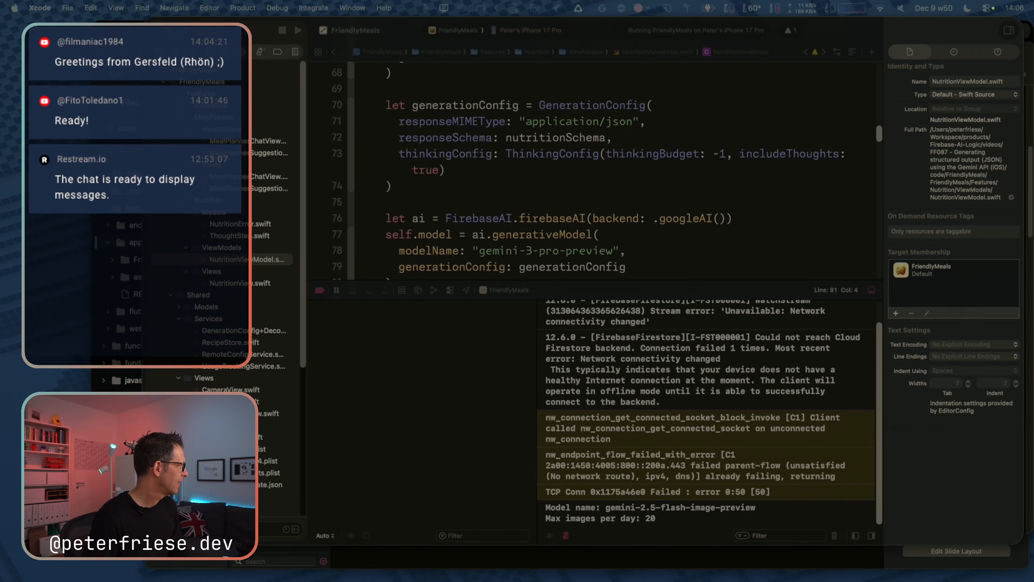
left_click_drag(670, 581, 622, 73)
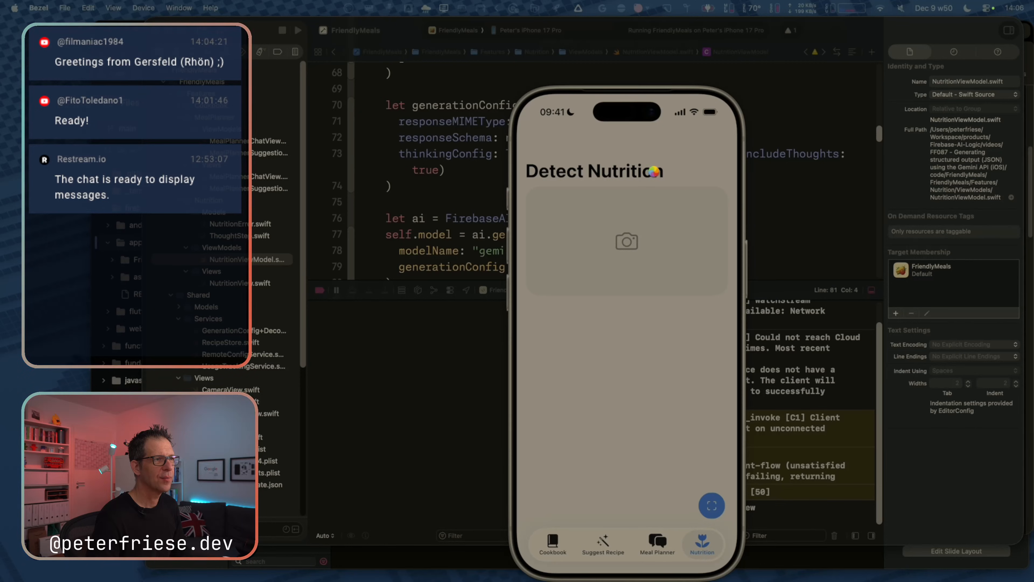
left_click(407, 266)
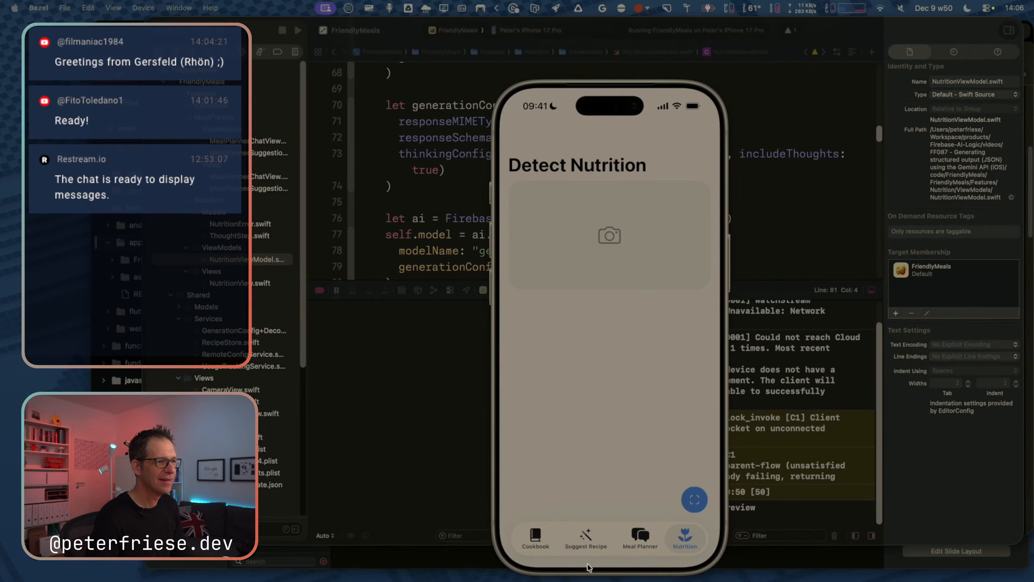
left_click(589, 568)
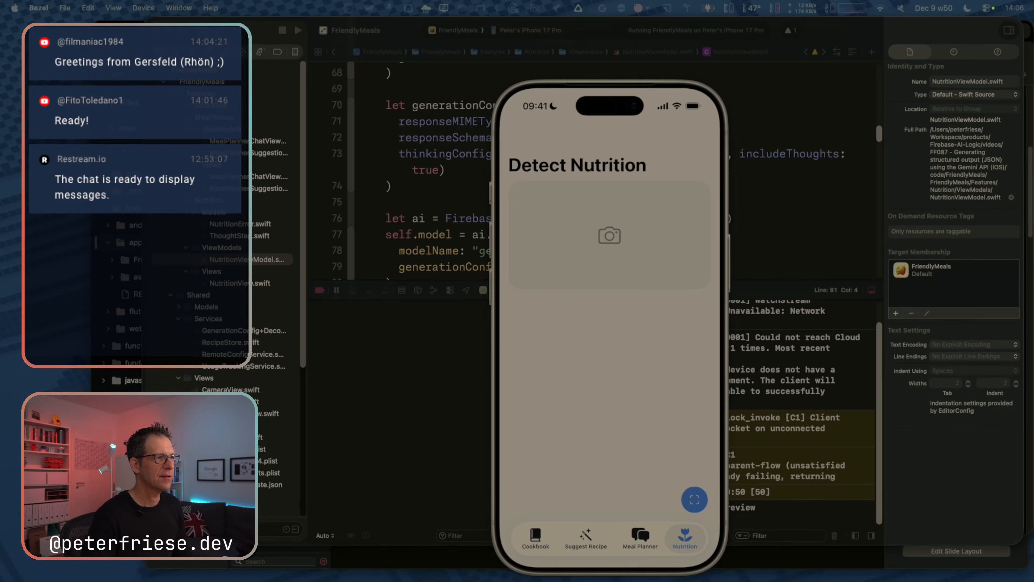
Force quit Bezel and close the Force Quit Applications window.
key("super+alt+Escape")
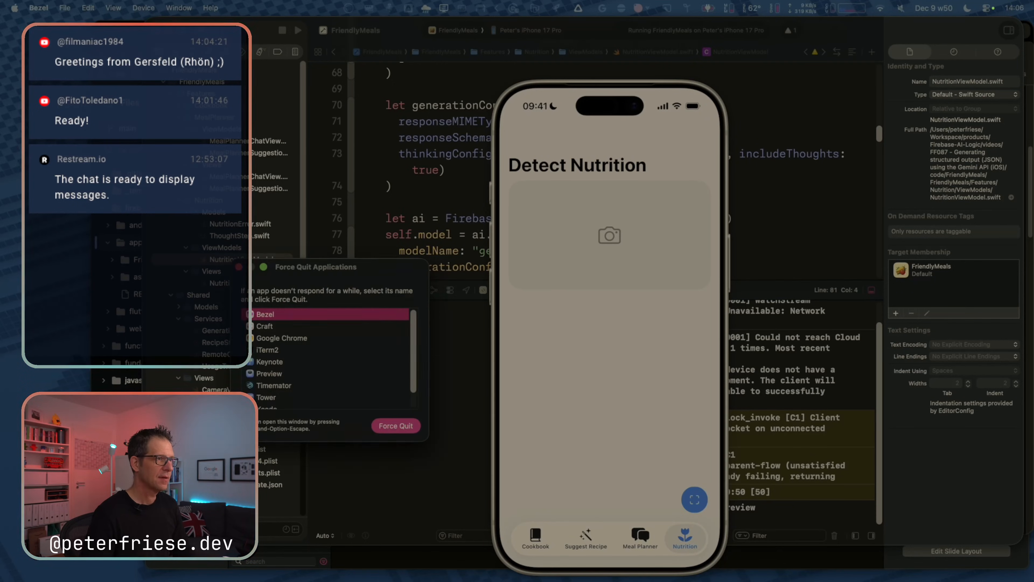
key("Return")
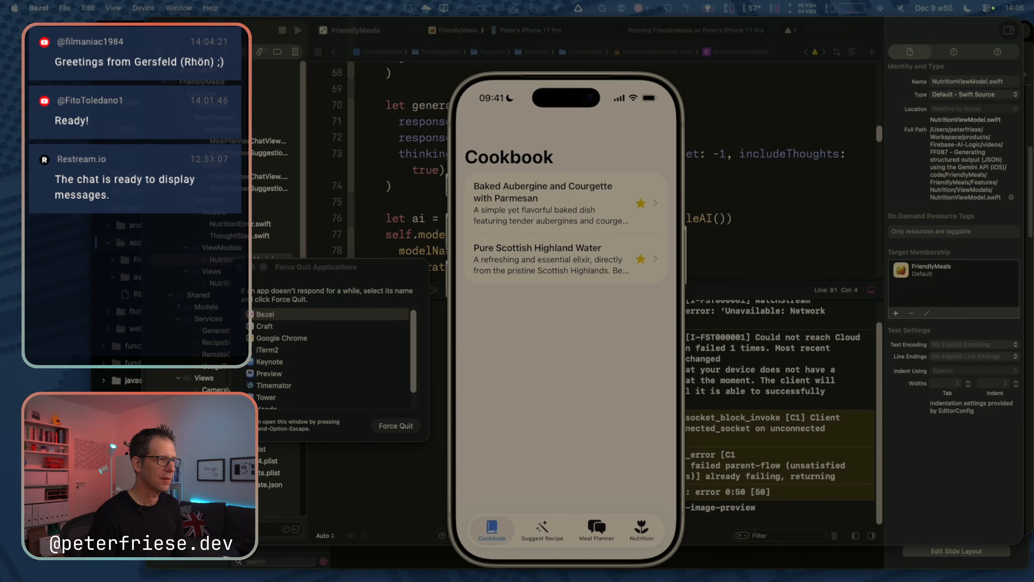
left_click_drag(340, 272, 330, 273)
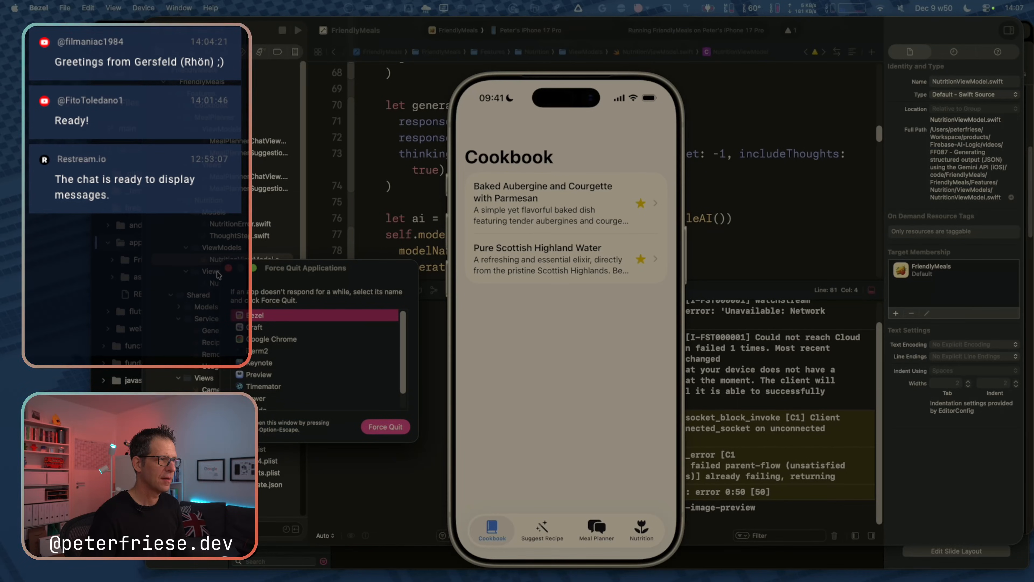
left_click(230, 269)
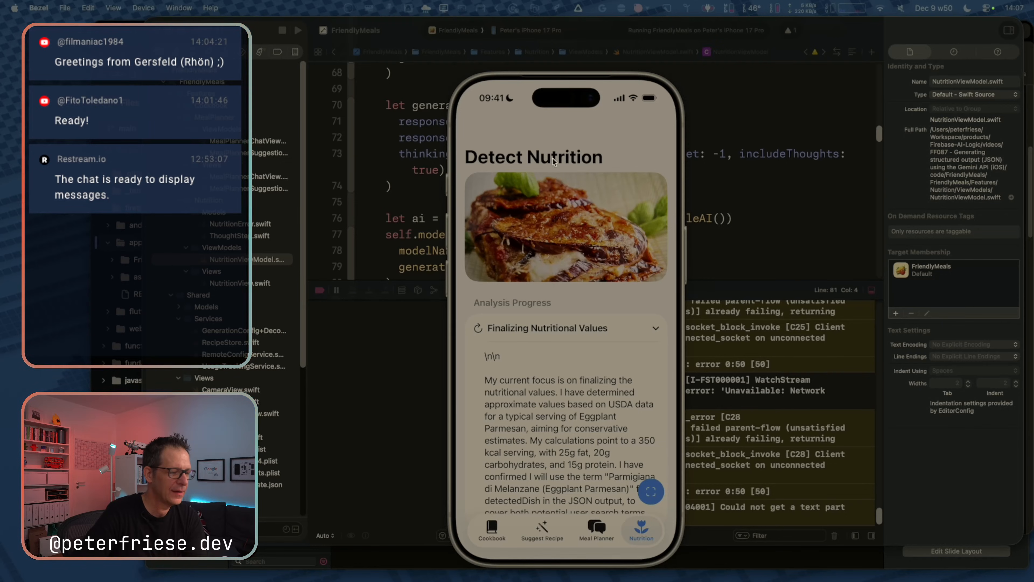
Review the analysis progress, detected dish and nutrition facts on the app's Detect Nutrition screen.
scroll(553, 158, "down", 3)
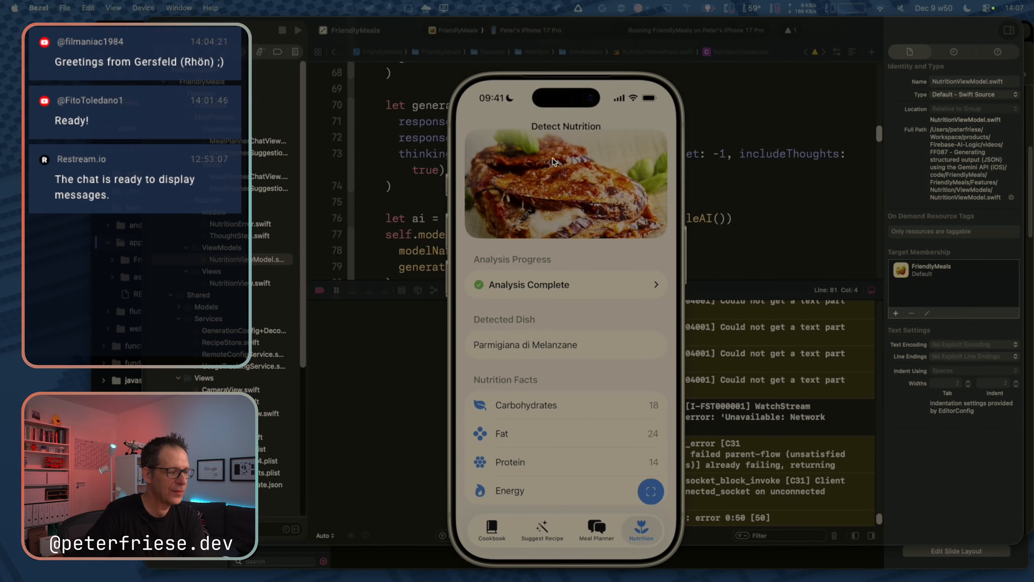
scroll(552, 158, "down", 2)
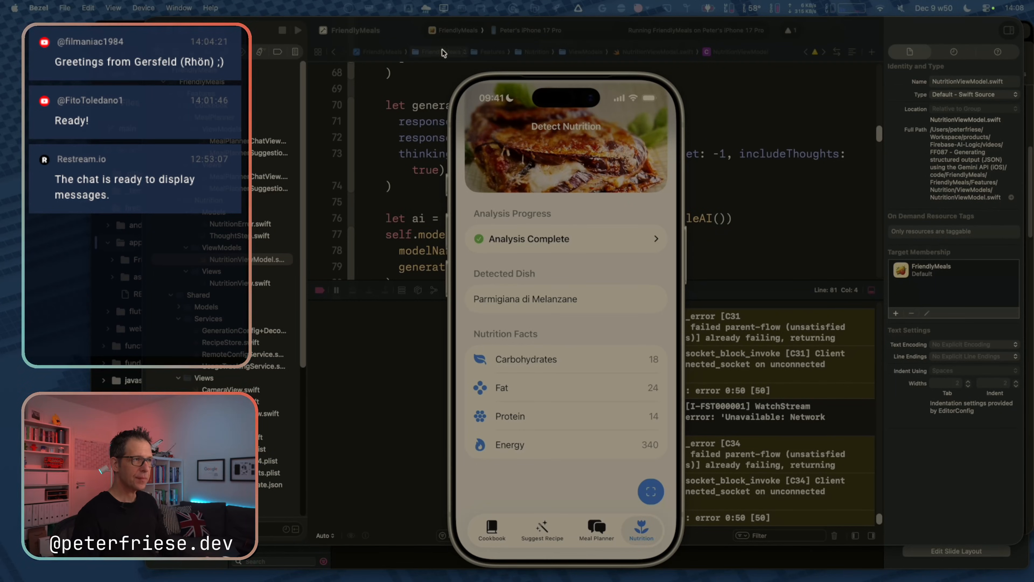
Return to Xcode and hide the debug console to enlarge the code editor.
left_click(410, 211)
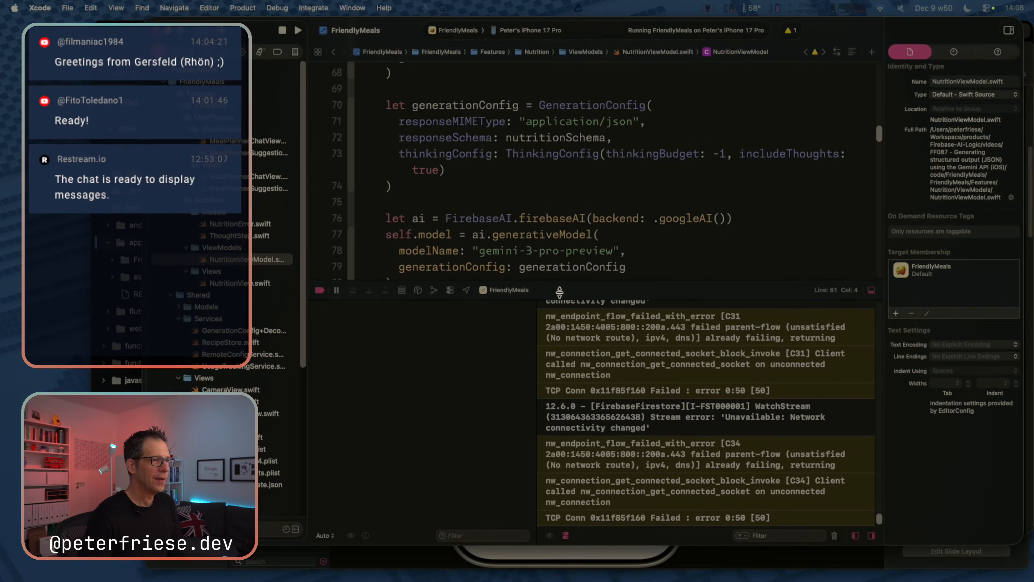
key("super+shift+y")
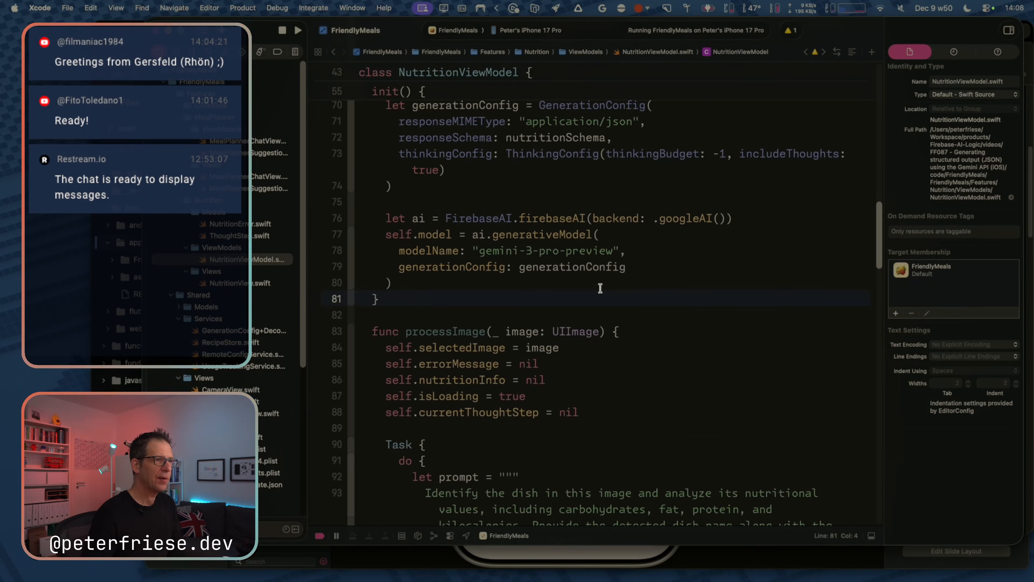
Highlight the entire NutritionInfo extension in NutritionViewModel.swift to examine its facts property.
scroll(590, 232, "up", 10)
scroll(590, 233, "up", 5)
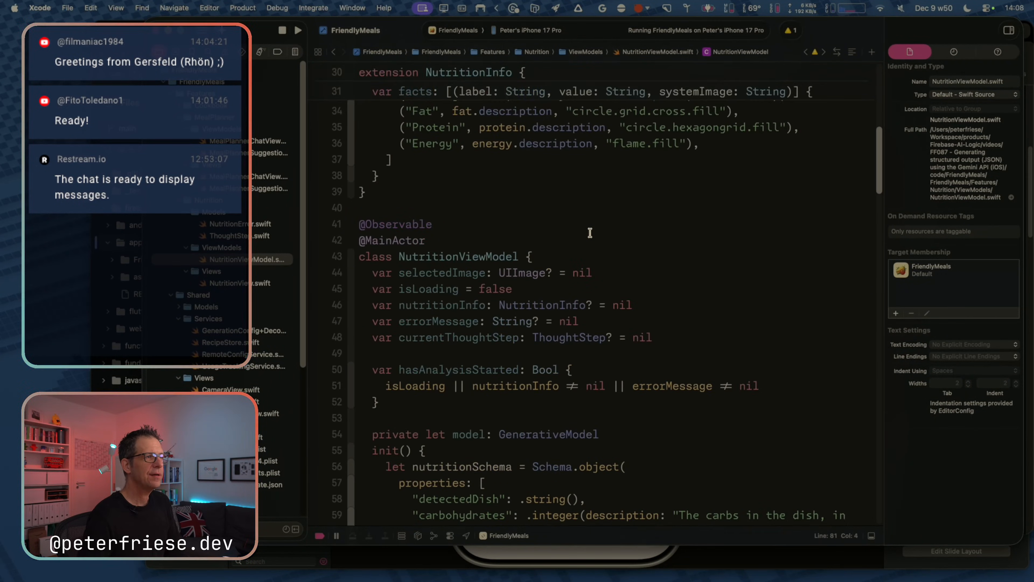
left_click(472, 242)
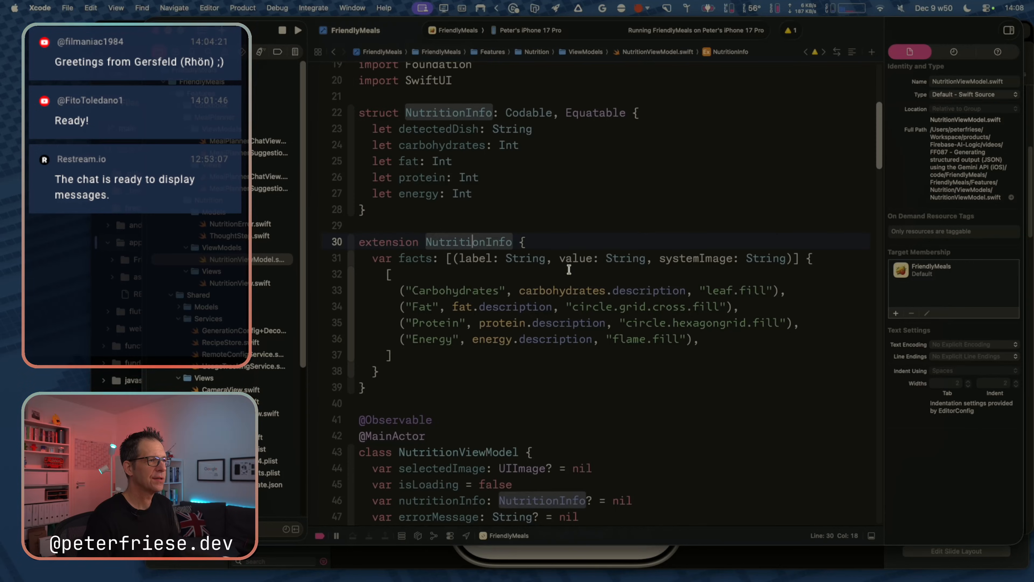
left_click(368, 386)
left_click_drag(368, 386, 358, 241)
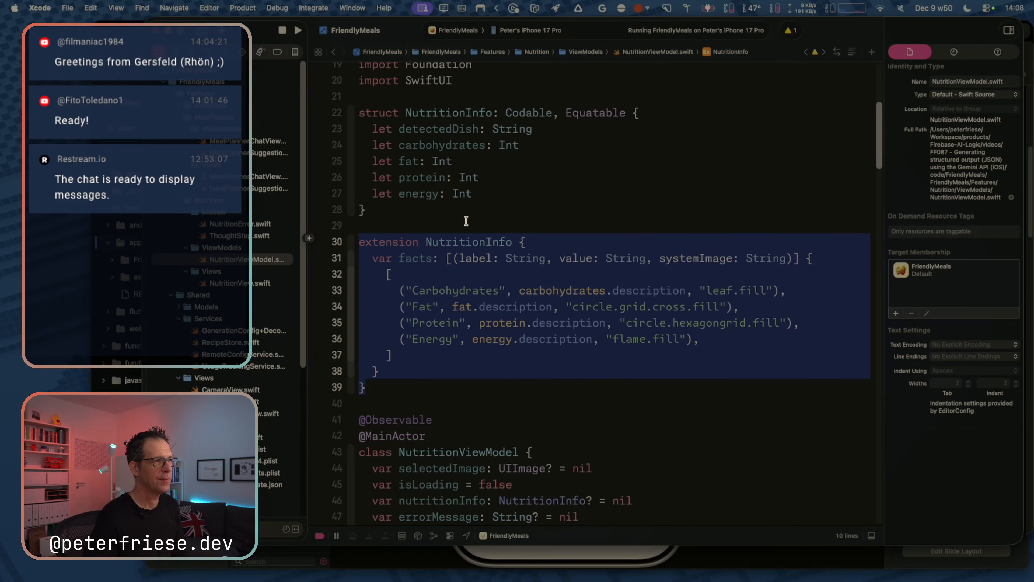
Highlight the NutritionInfo struct and go through its detectedDish, carbohydrates, fat, protein and energy properties.
left_click(485, 133)
left_click(394, 114)
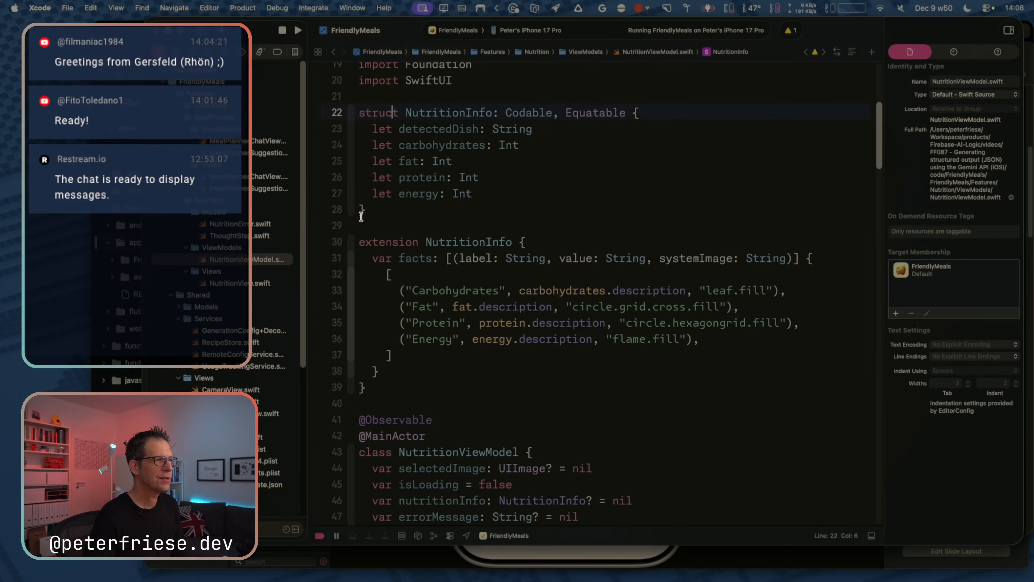
left_click_drag(363, 211, 355, 110)
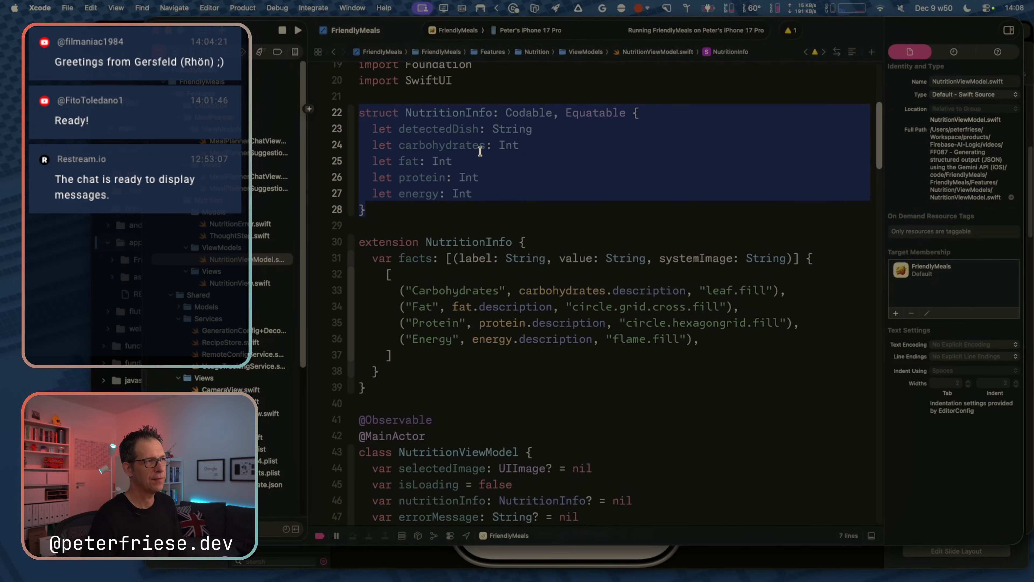
double_click(425, 132)
double_click(449, 146)
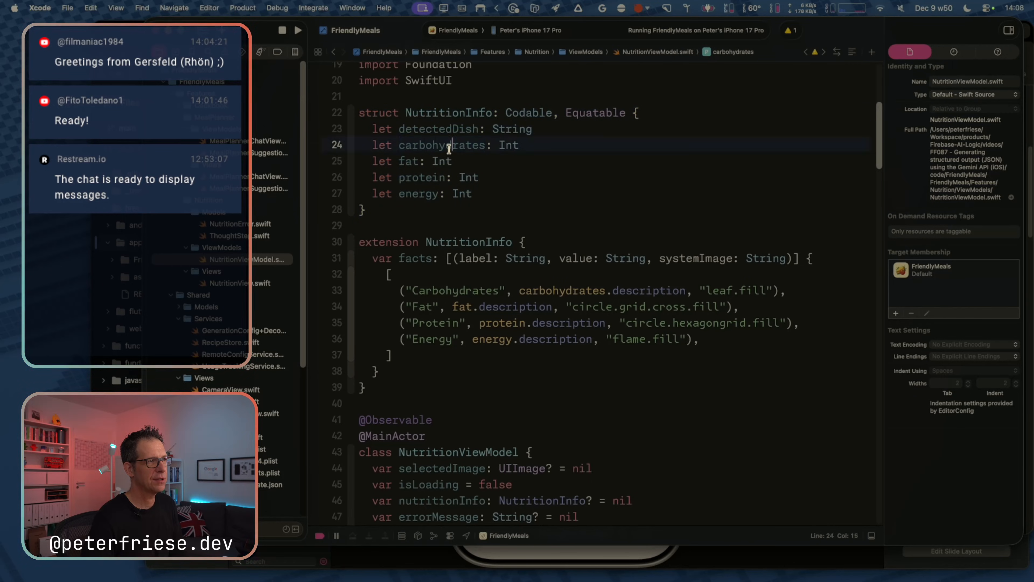
double_click(407, 161)
double_click(407, 177)
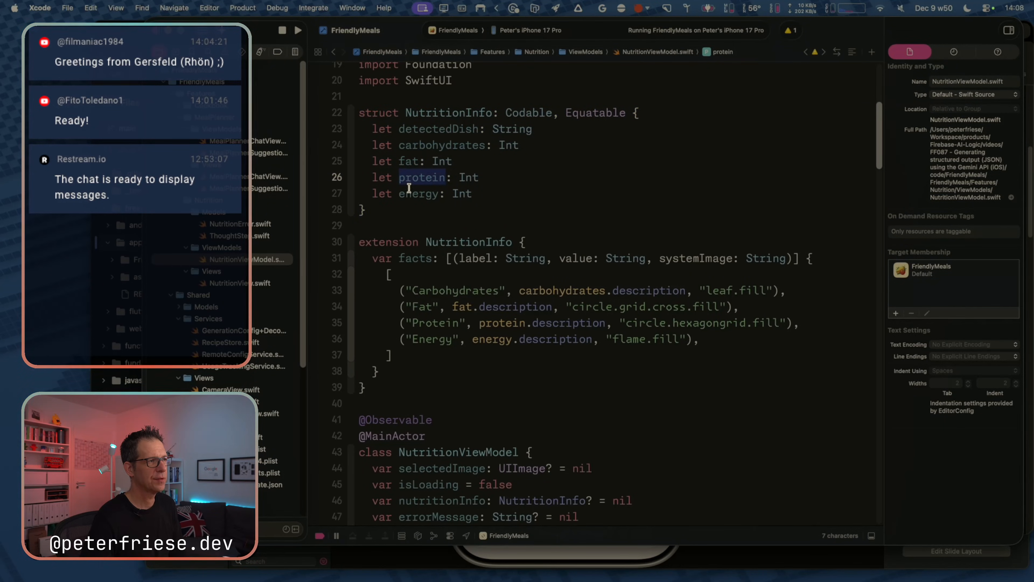
double_click(408, 192)
Examine the nutrition schema and generation config, and highlight the FirebaseAI backend and generative model setup in init().
scroll(603, 385, "down", 10)
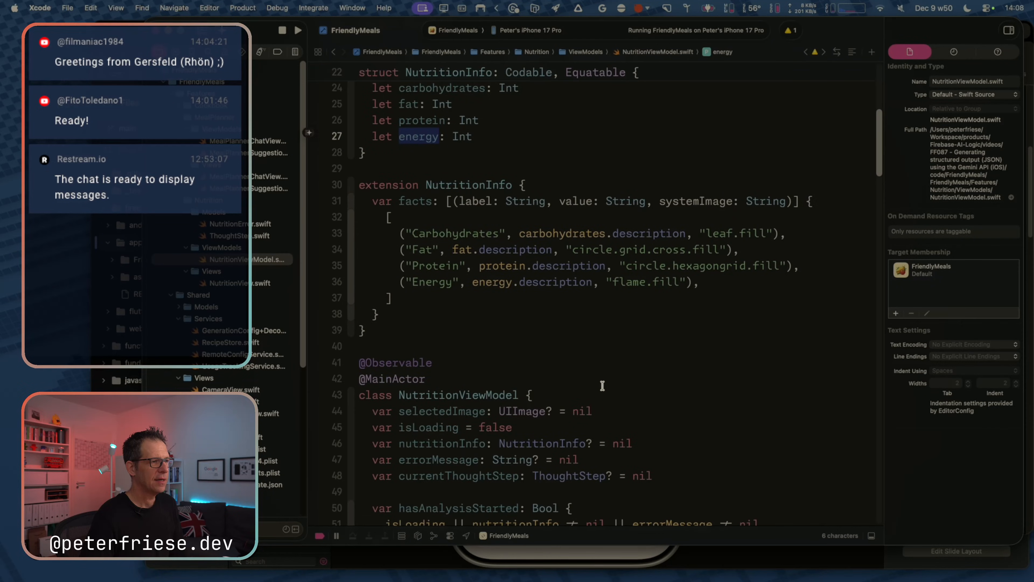
scroll(601, 385, "down", 5)
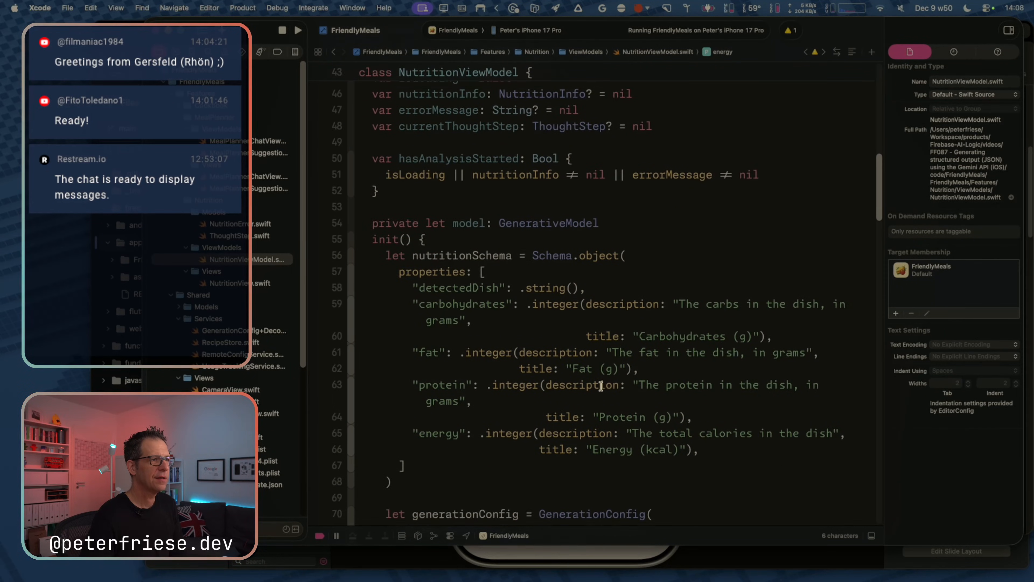
scroll(601, 385, "down", 10)
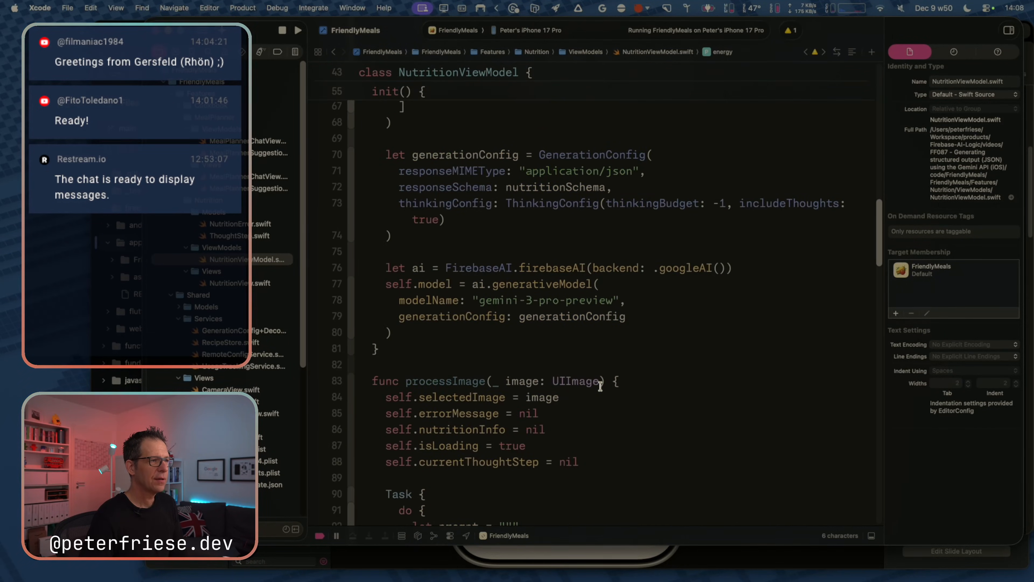
scroll(600, 386, "down", 1)
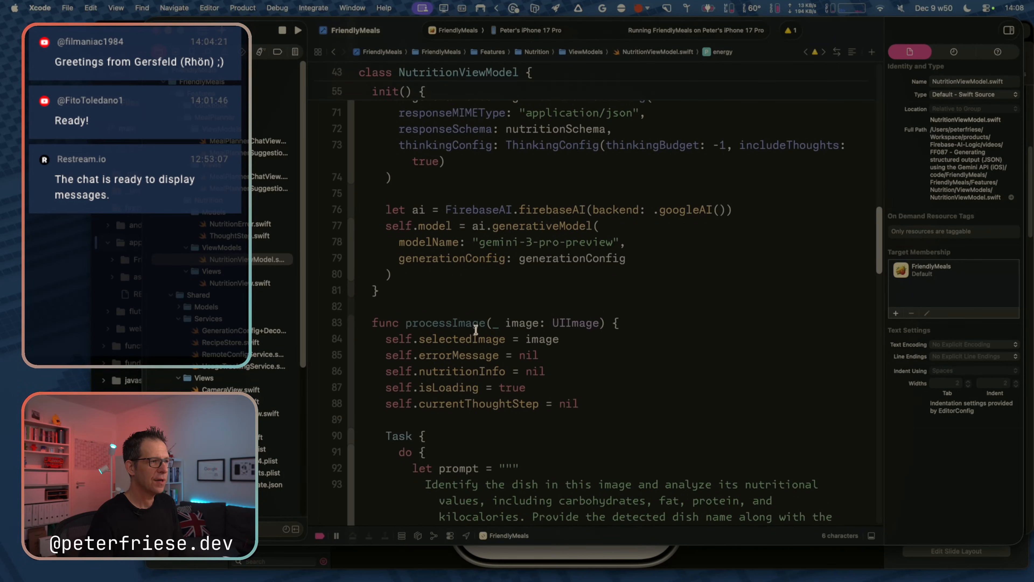
scroll(517, 270, "down", 2)
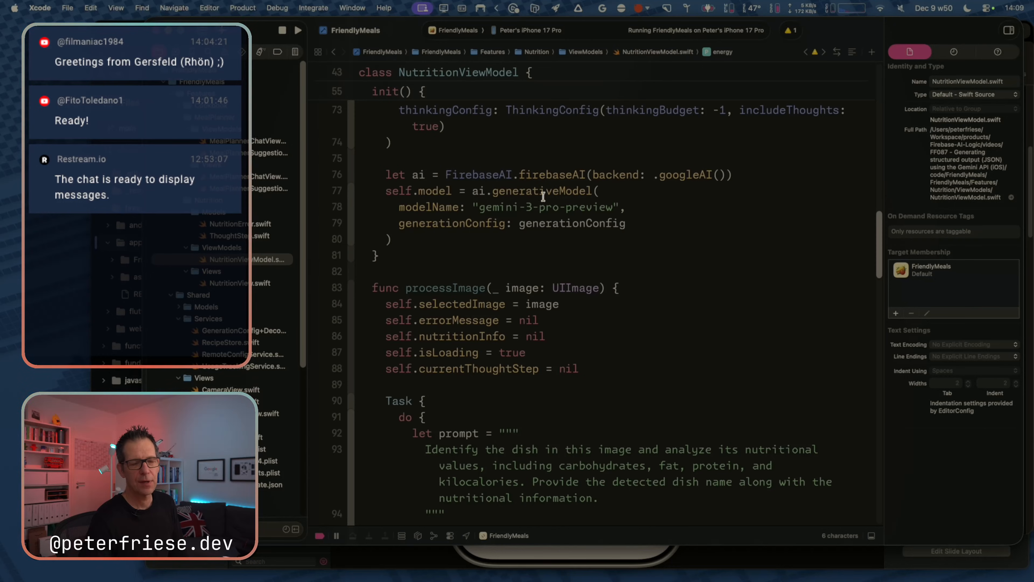
left_click(520, 175)
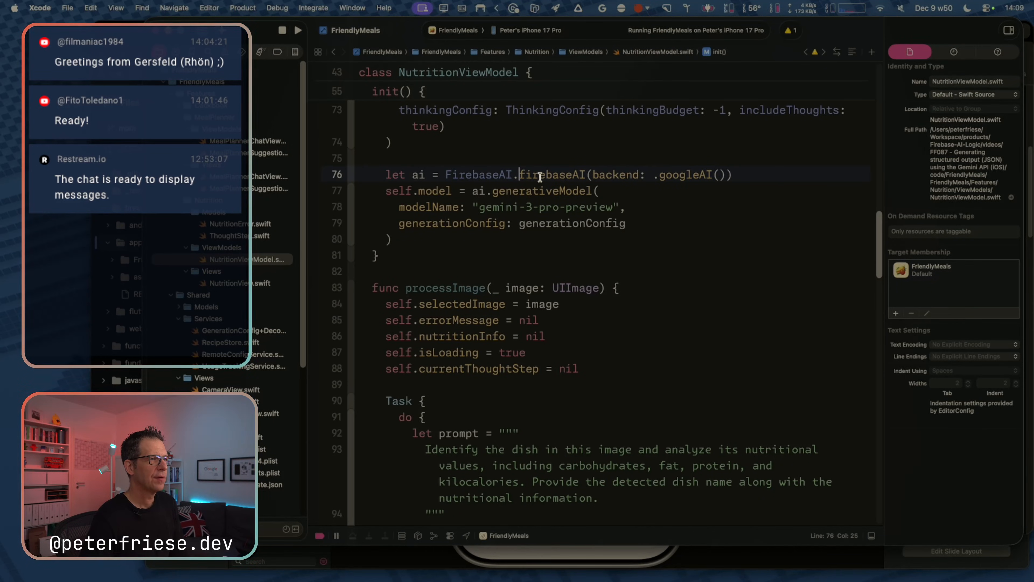
left_click_drag(386, 175, 441, 225)
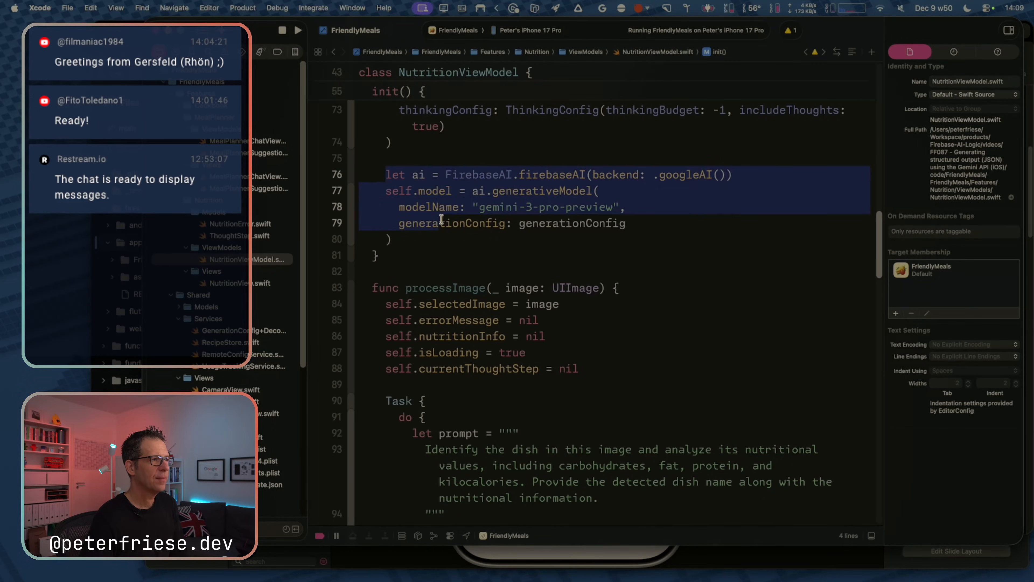
left_click(538, 206)
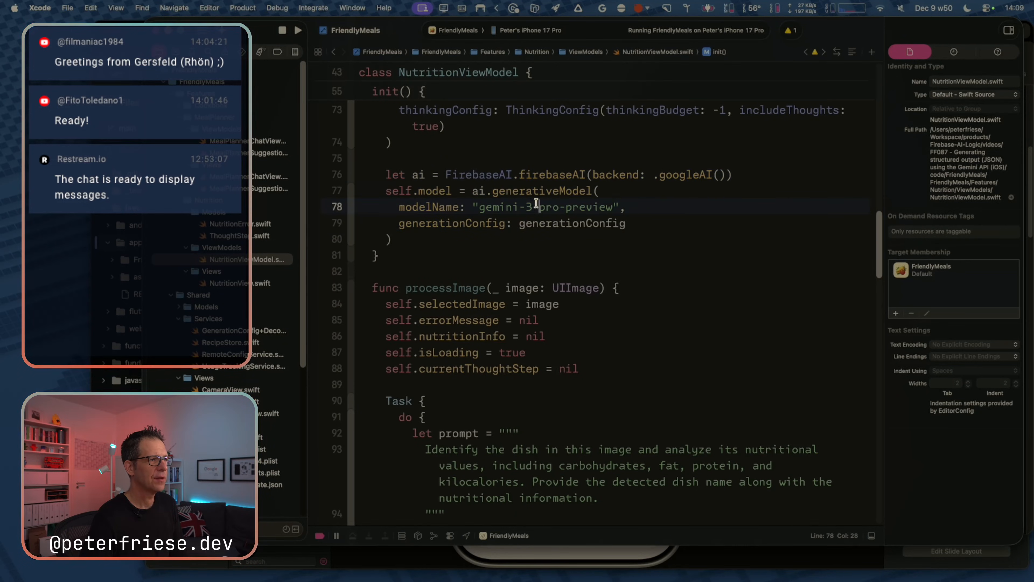
Highlight the prompt text in processImage and the generateContentStream call that sends the image and prompt.
scroll(666, 292, "down", 3)
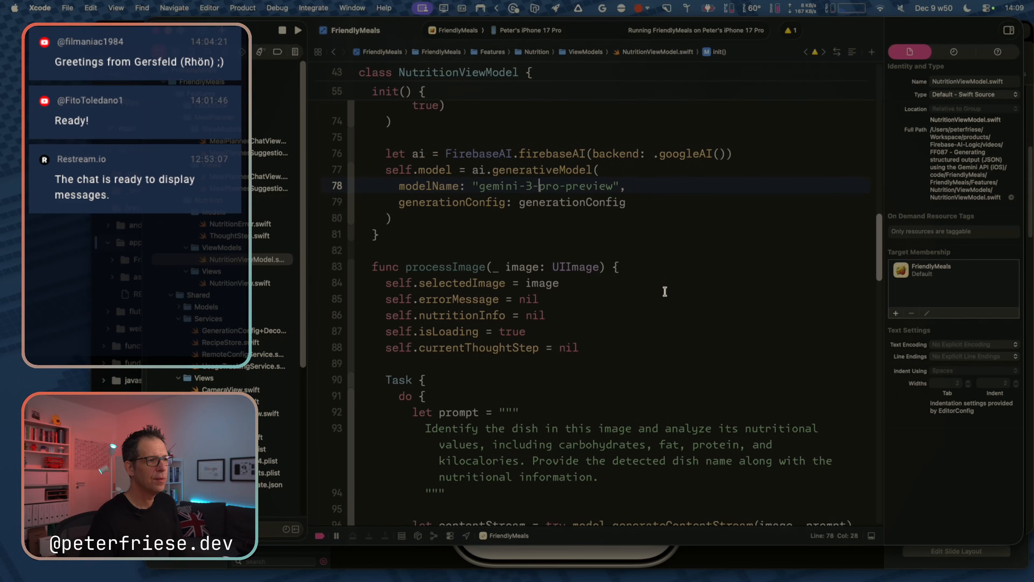
left_click_drag(425, 406, 464, 458)
scroll(570, 486, "down", 1)
scroll(578, 488, "down", 1)
scroll(653, 497, "down", 5)
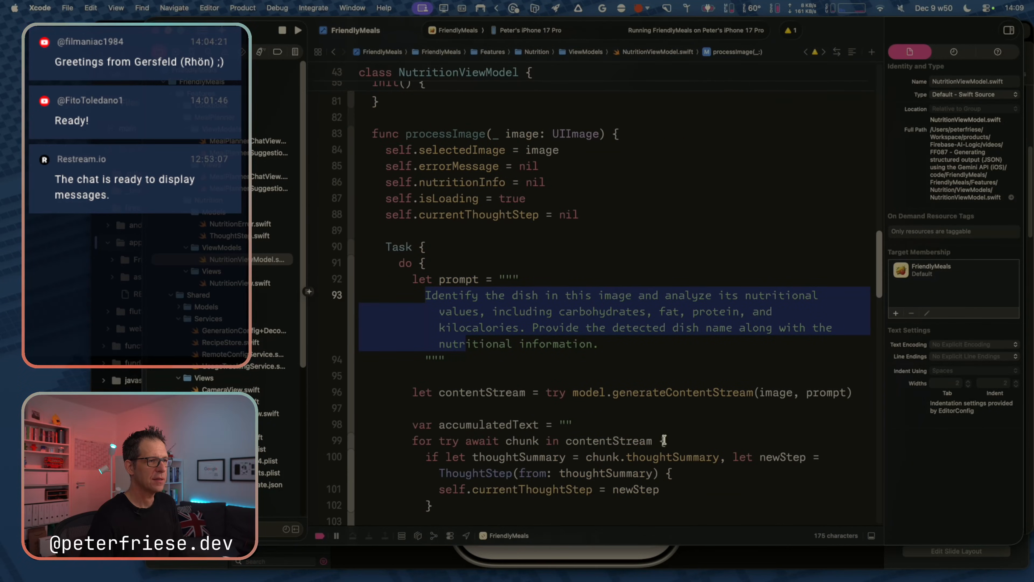
left_click(672, 380)
double_click(677, 392)
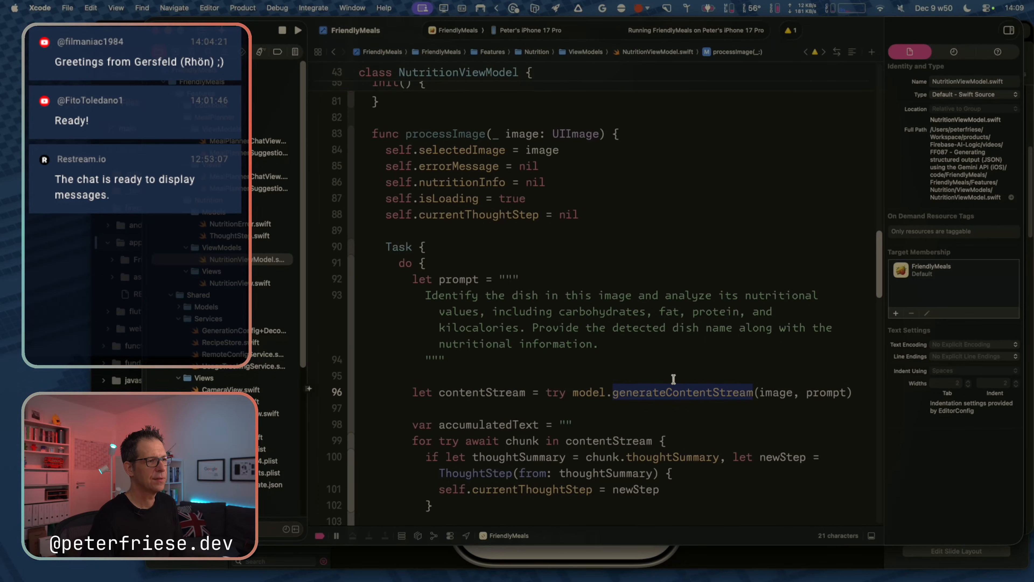
Highlight the entire nutritionSchema definition in init() to examine its properties and descriptions.
scroll(673, 379, "up", 10)
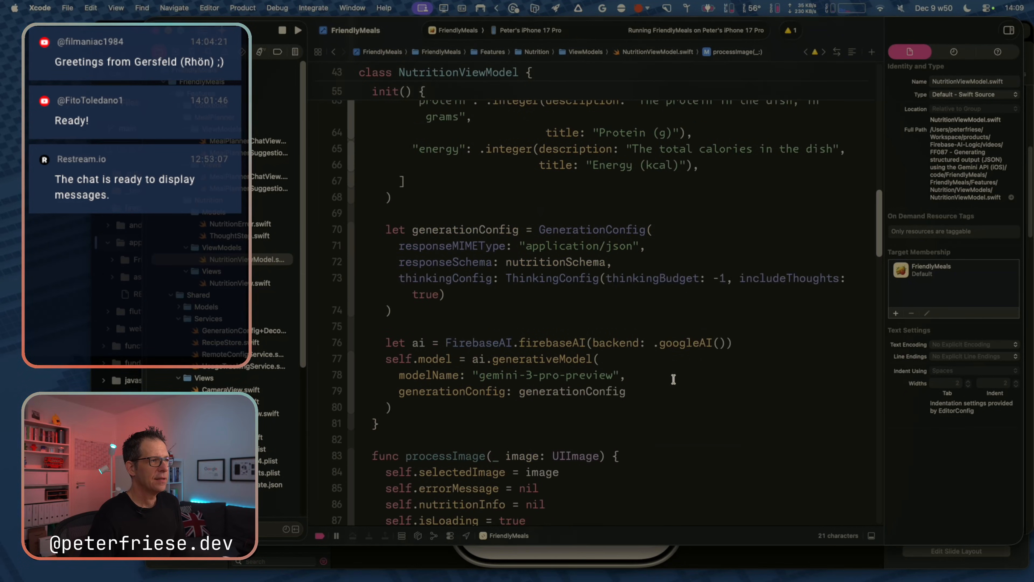
scroll(673, 379, "up", 8)
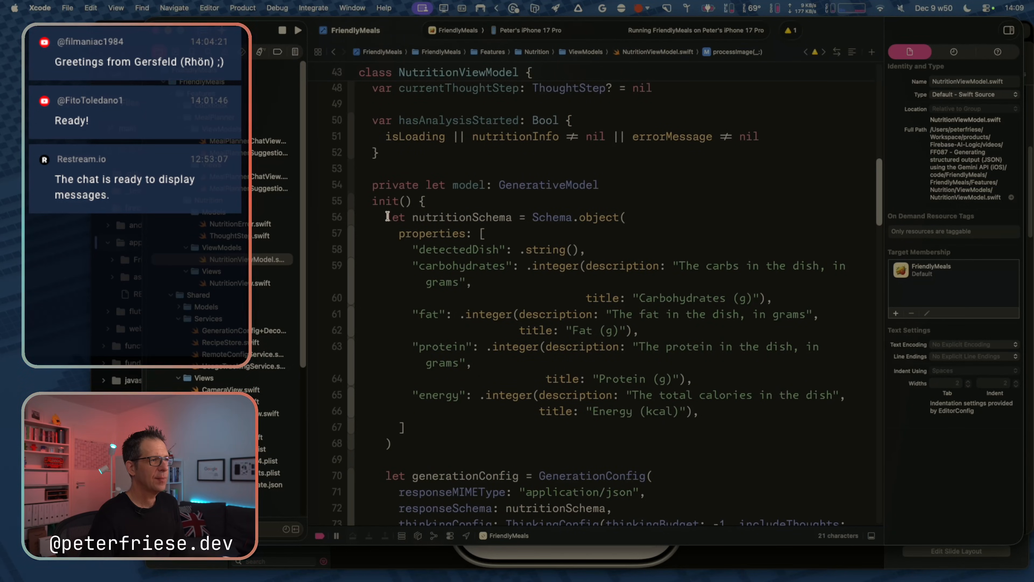
left_click_drag(387, 216, 441, 434)
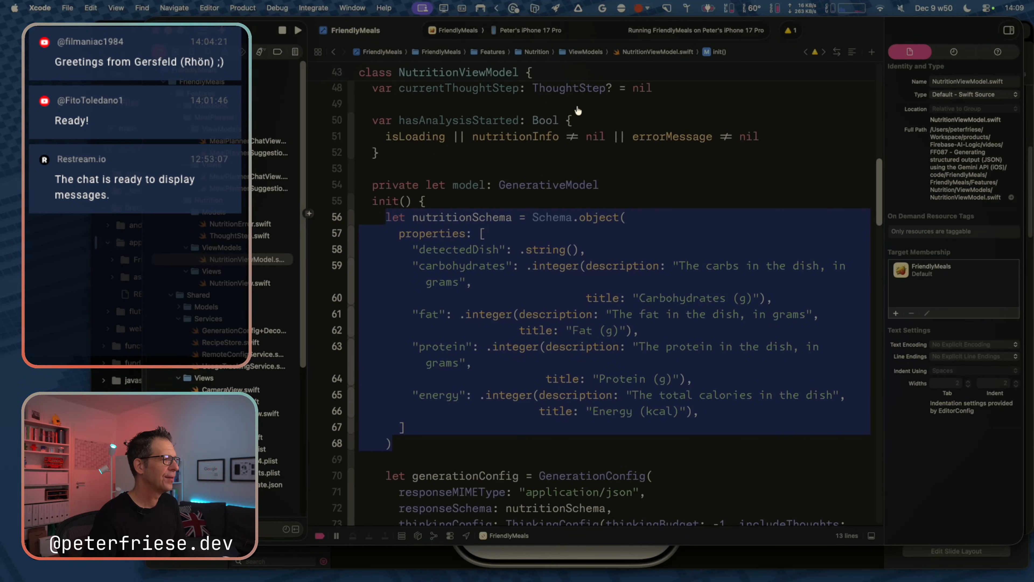
Switch to the FF087 video script in Google Docs and highlight the opening Intro line beside its "Speaker to camera" visual.
key("super+Tab")
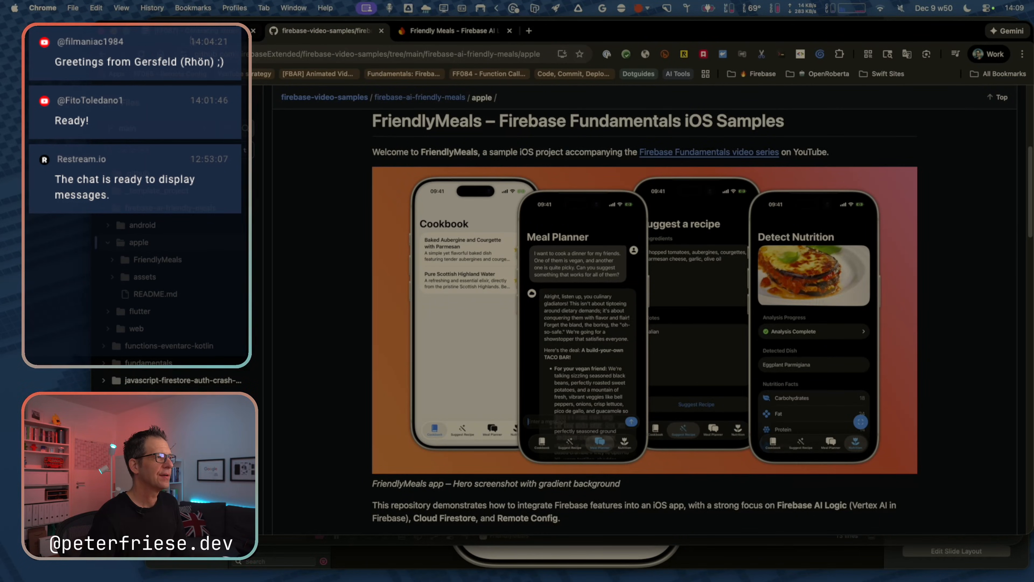
key("ctrl+shift+Tab")
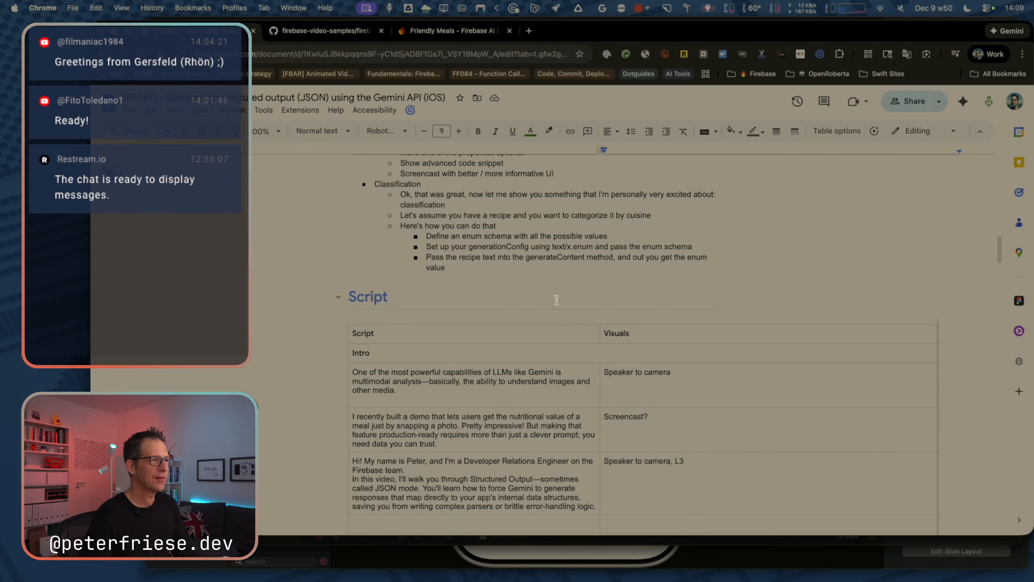
scroll(466, 405, "down", 2)
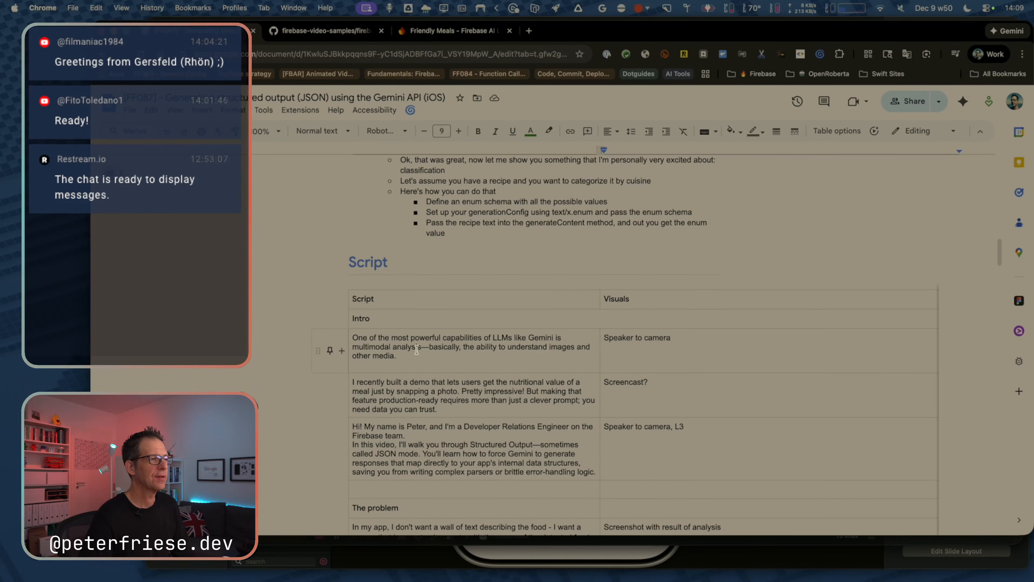
left_click(397, 363)
left_click_drag(397, 363, 351, 339)
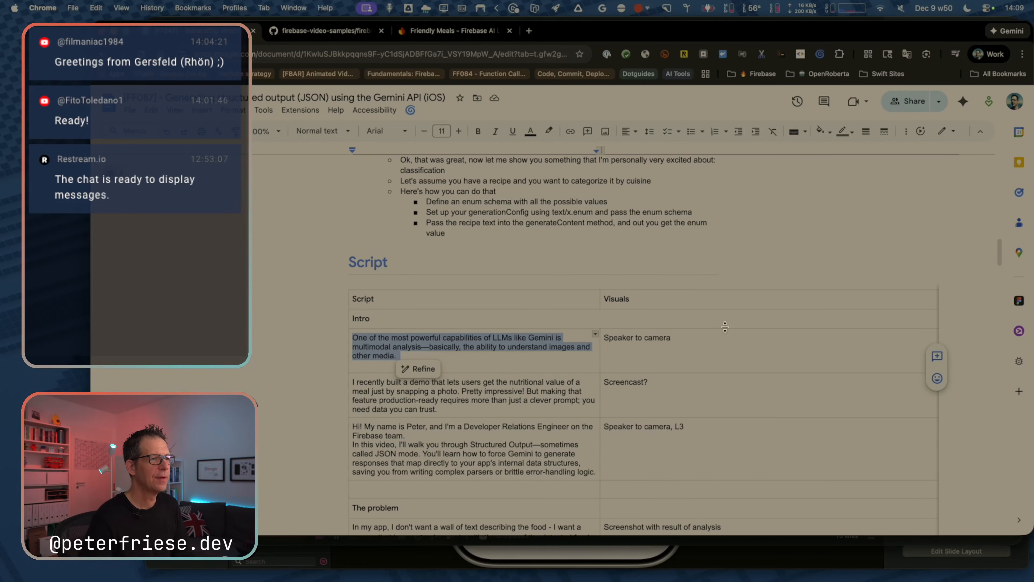
left_click(716, 337)
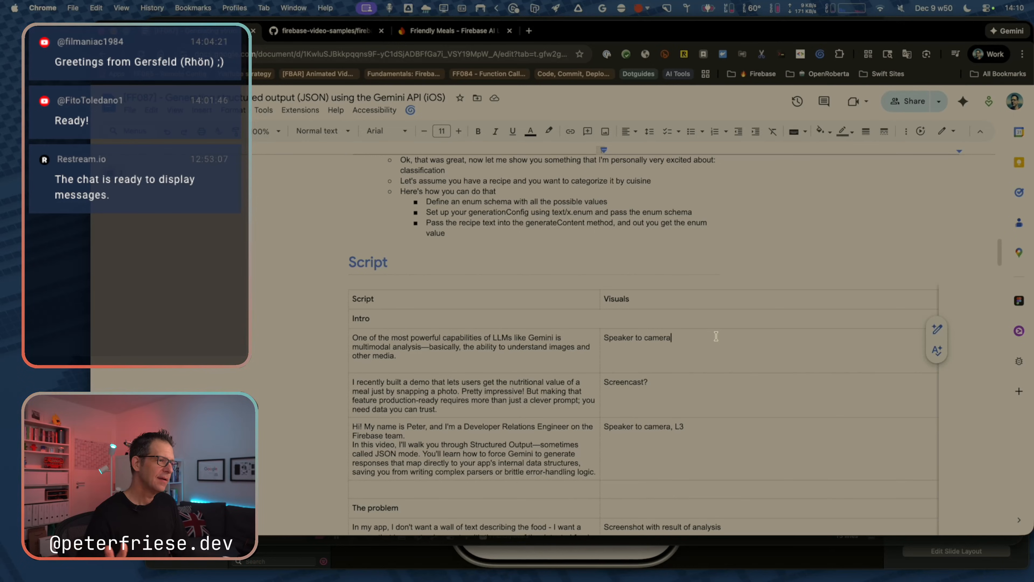
Read through the script table from the problem section to the conclusion, and return to the NutritionInfo struct snippet.
scroll(716, 337, "down", 7)
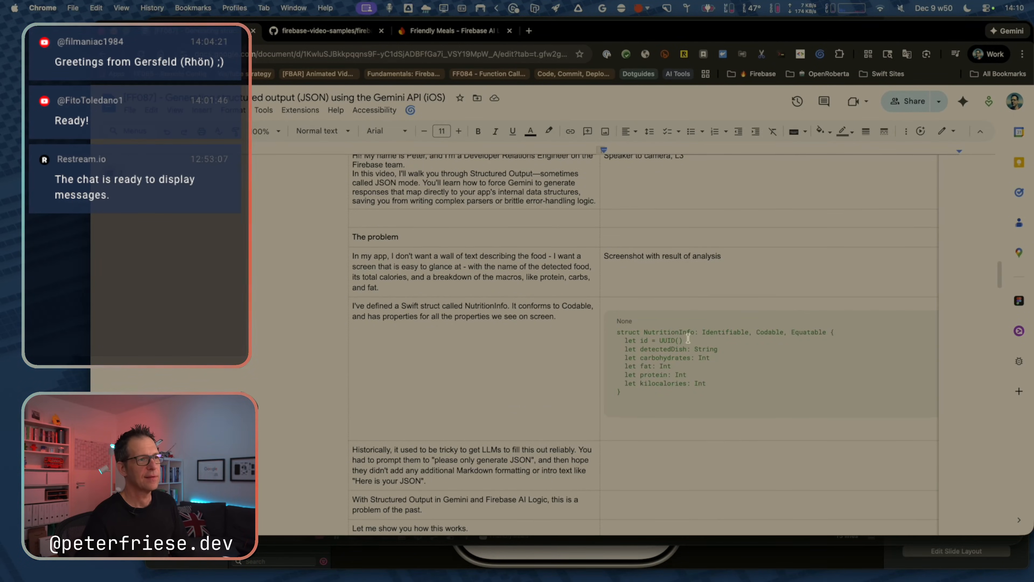
left_click(626, 395)
scroll(611, 404, "down", 18)
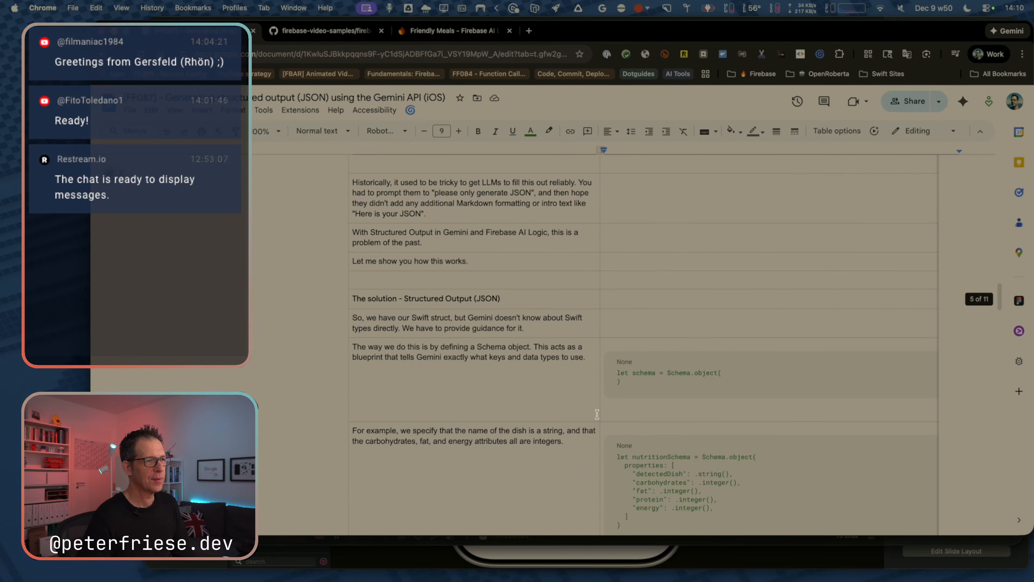
scroll(597, 415, "down", 20)
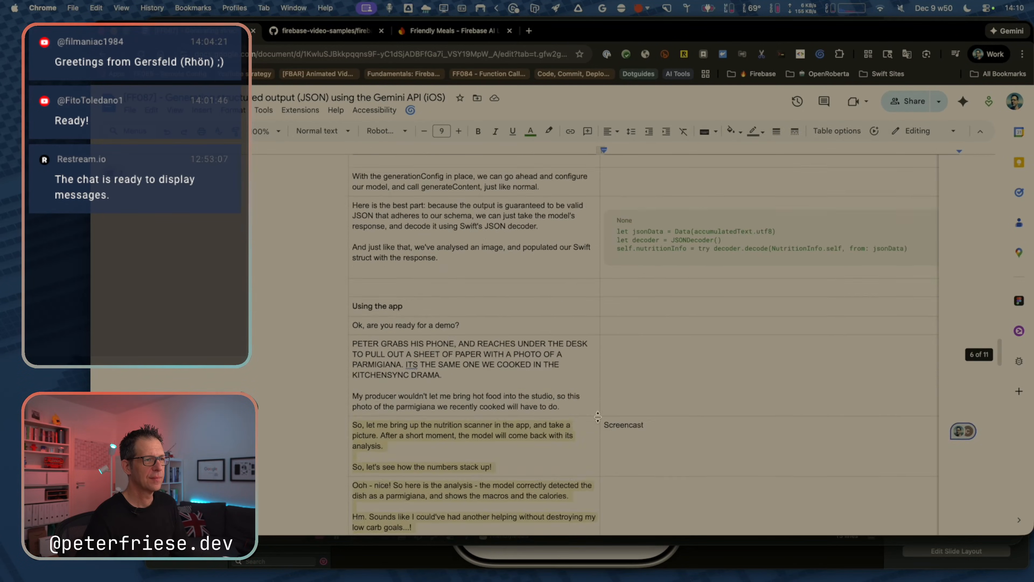
scroll(598, 418, "down", 5)
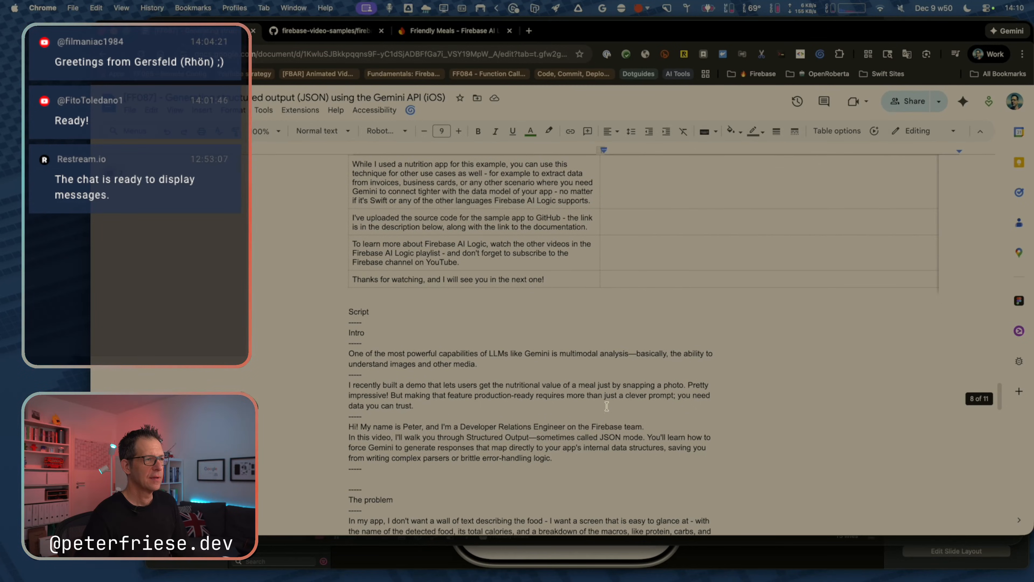
scroll(611, 403, "up", 6)
scroll(615, 390, "up", 15)
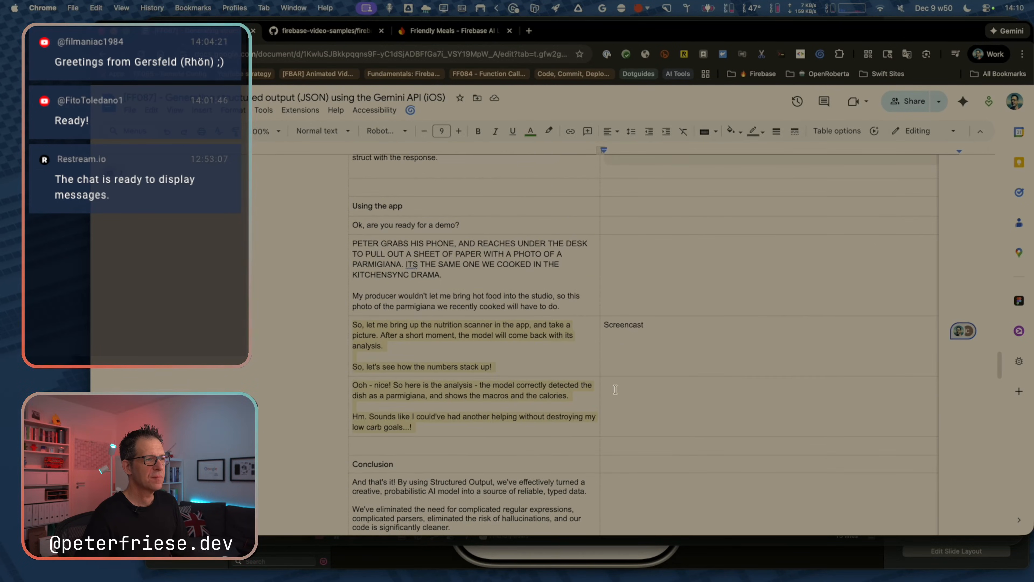
scroll(615, 390, "up", 10)
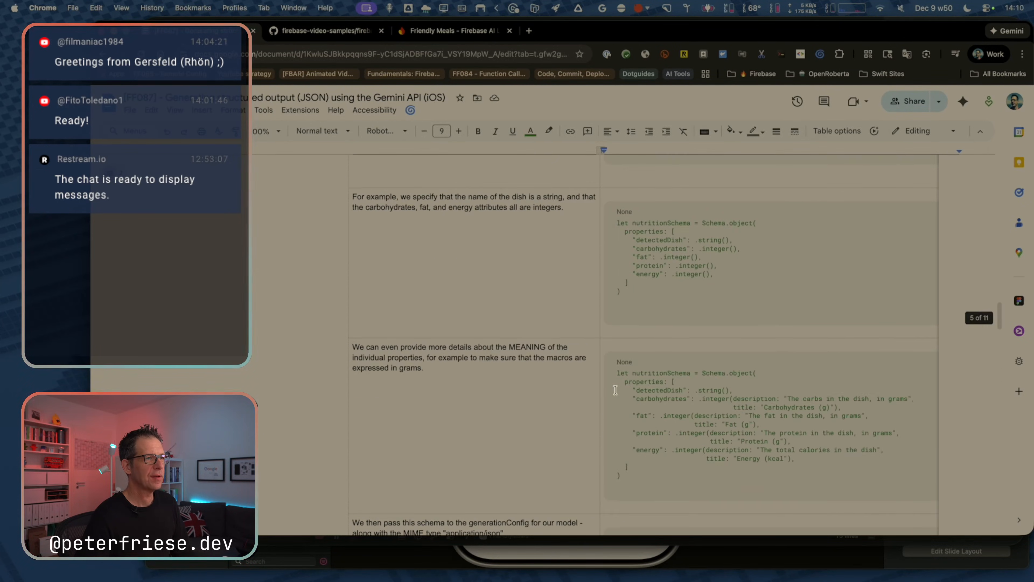
scroll(615, 390, "up", 8)
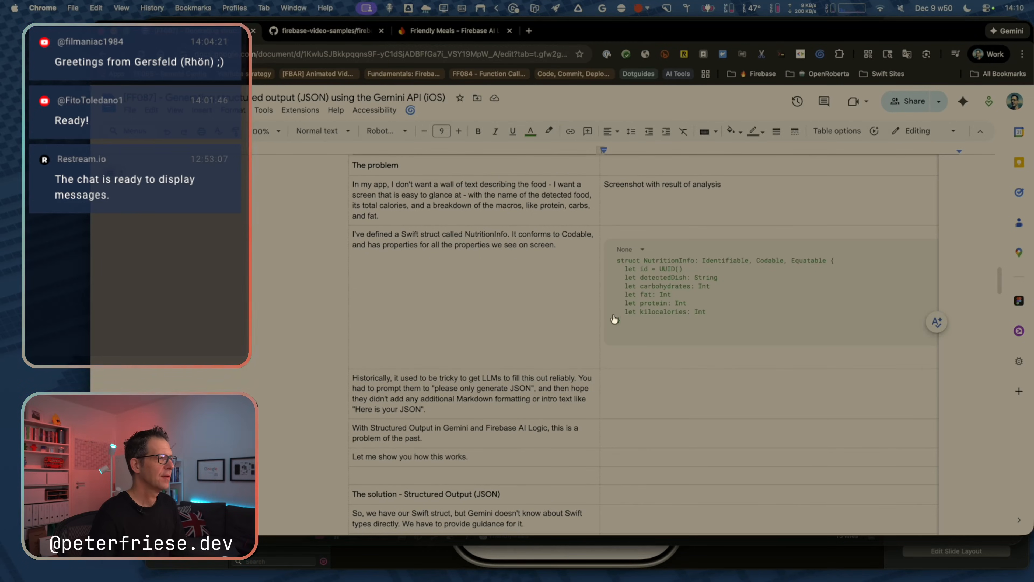
Switch to the FF087 Keynote presentation, browse the Remote Config slides, and select the highlight shape around the minimumFetchInterval line.
key("super+Tab")
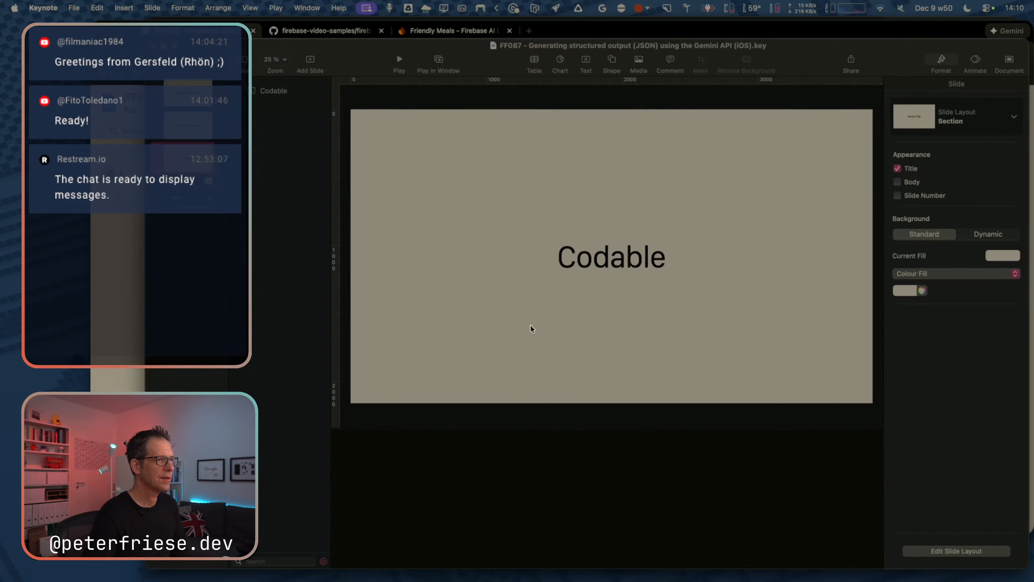
key("Down")
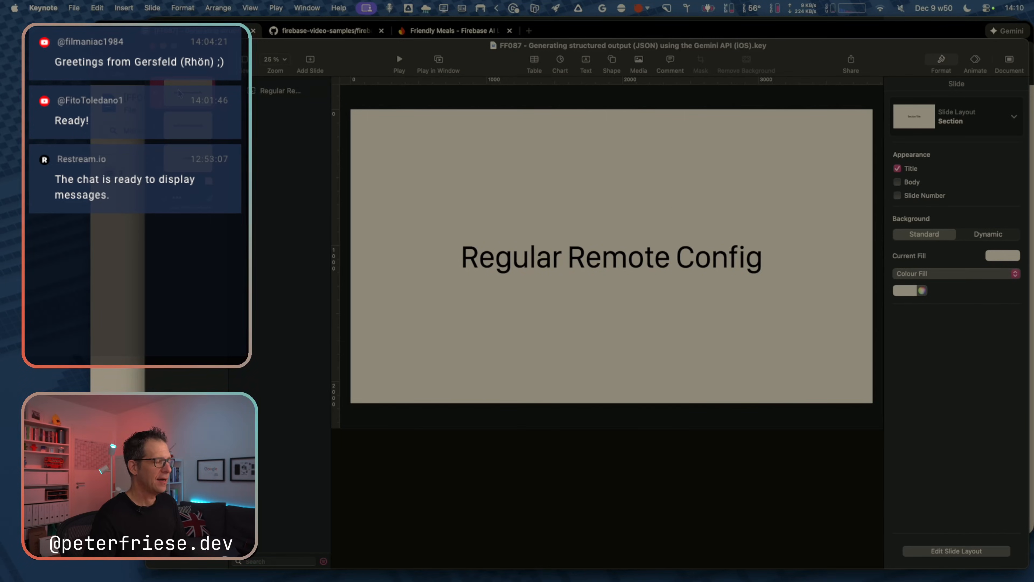
key("Down")
key("Down")
key("Down")
key("Down")
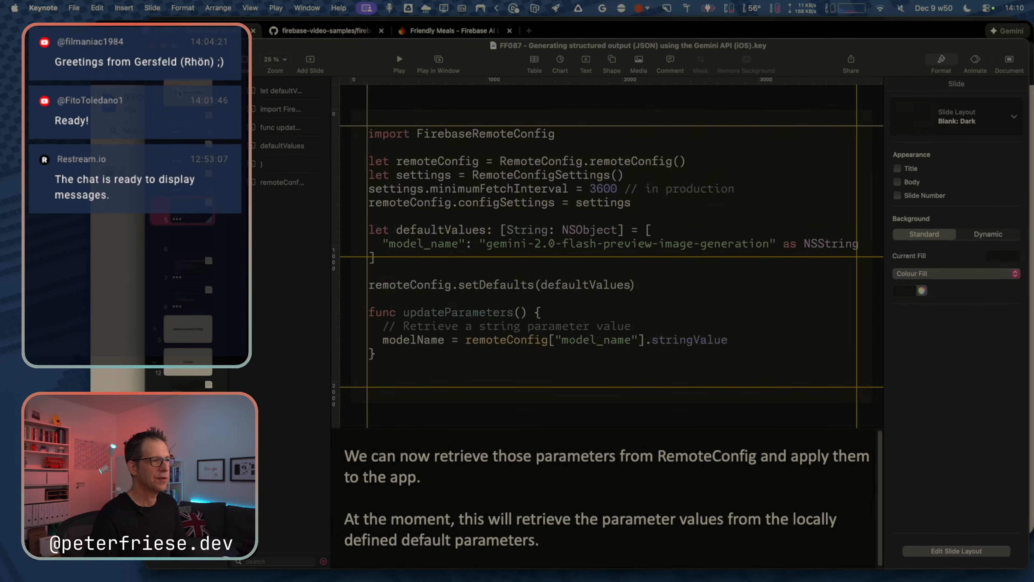
key("Down")
key("Up")
key("Up")
key("Up")
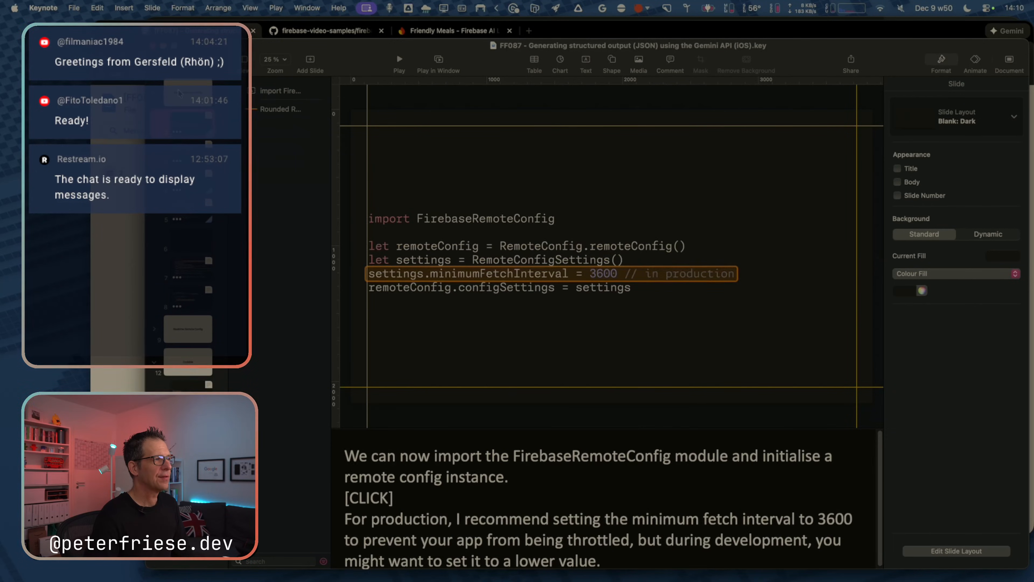
left_click(311, 109)
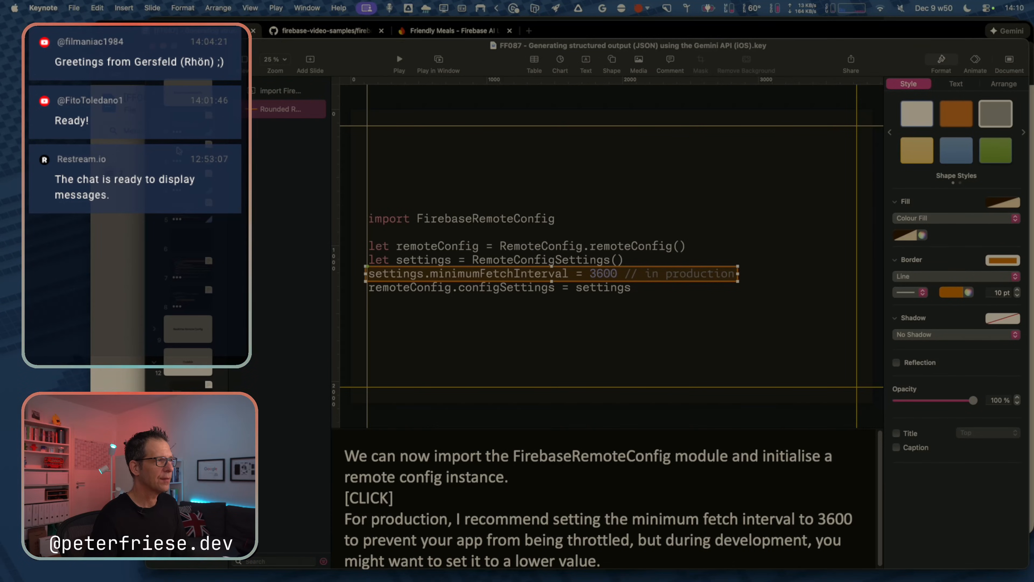
Go through the default-values and SomeView code slides with their notes, and return to the "Regular Remote Config" section slide.
key("Down")
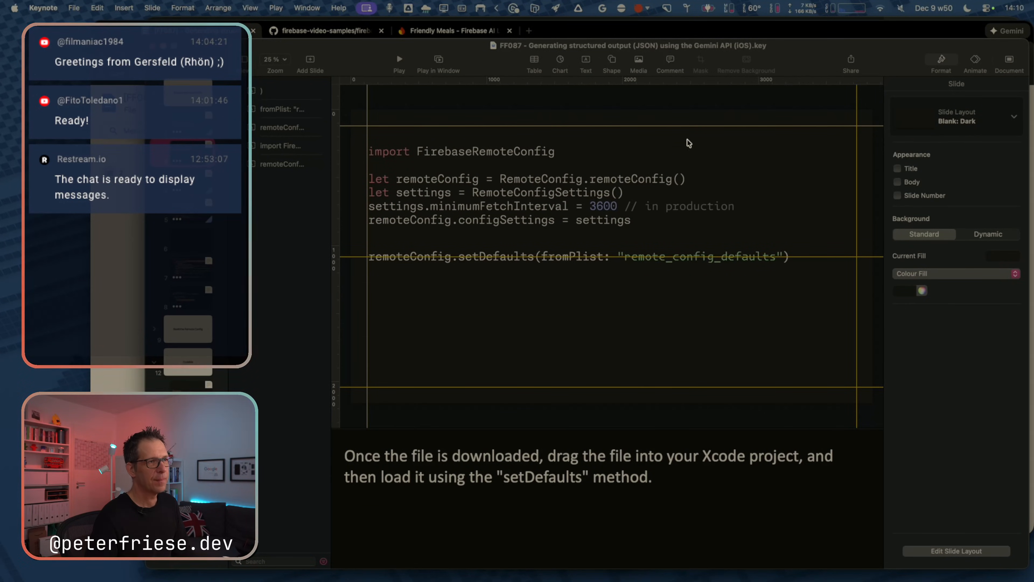
left_click(171, 188)
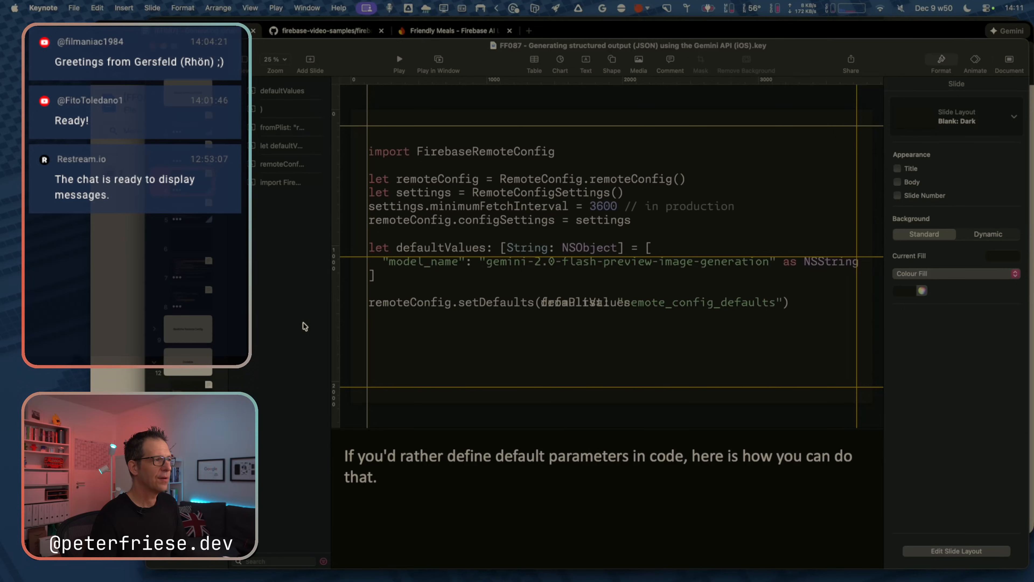
key("Down")
key("Down")
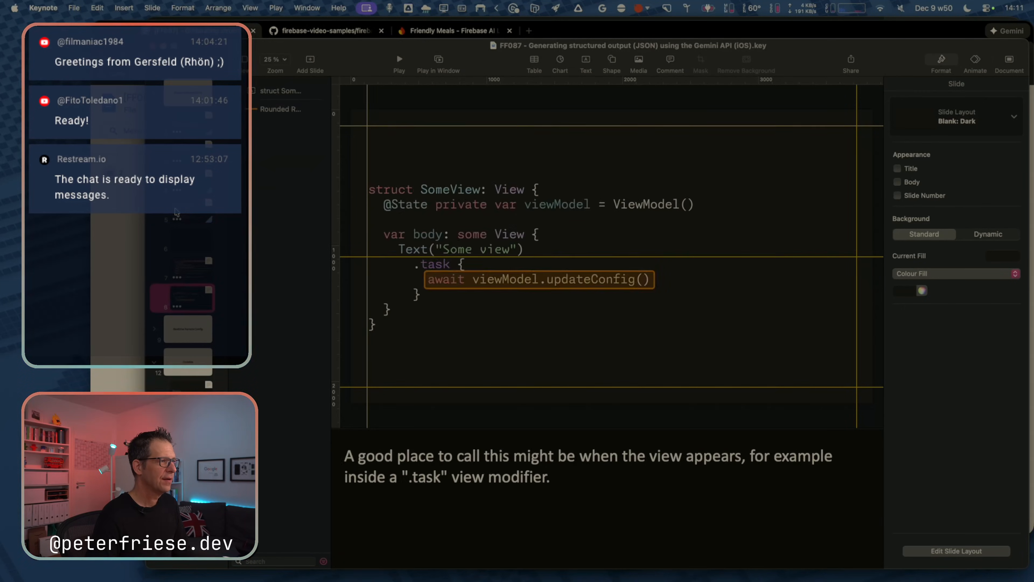
key("Down")
key("Down")
key("Up")
key("Up")
key("Up")
key("Up")
key("Up")
key("Up")
key("Up")
key("Up")
key("Up")
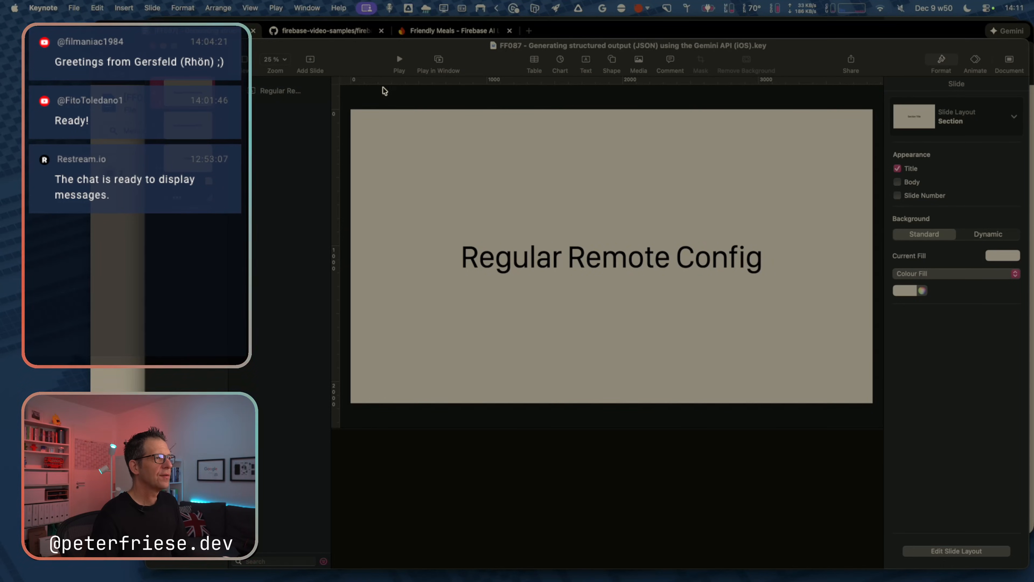
Switch back to the script document in Chrome and select the "The problem" heading in the script table.
key("super+Tab")
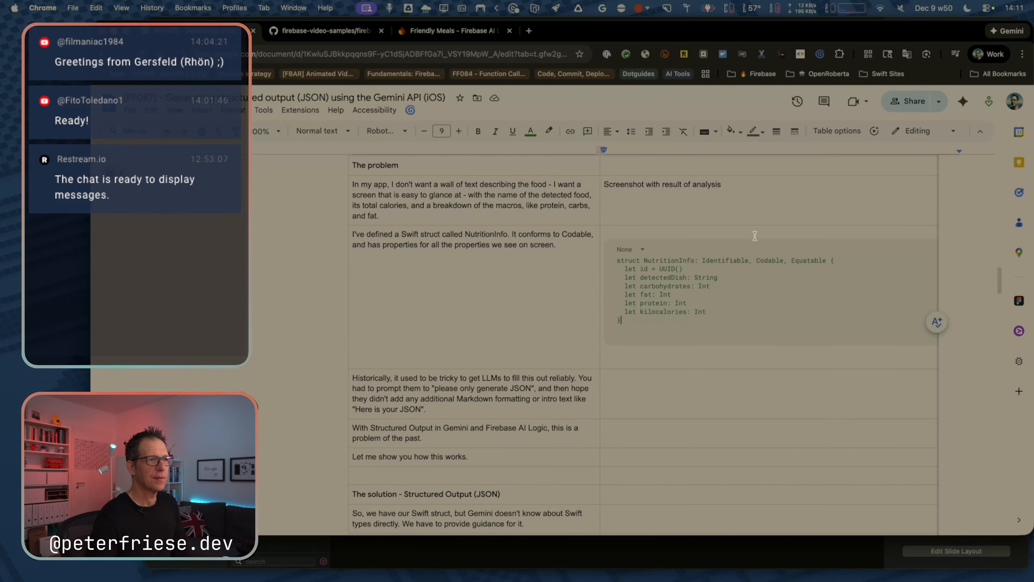
scroll(681, 218, "up", 6)
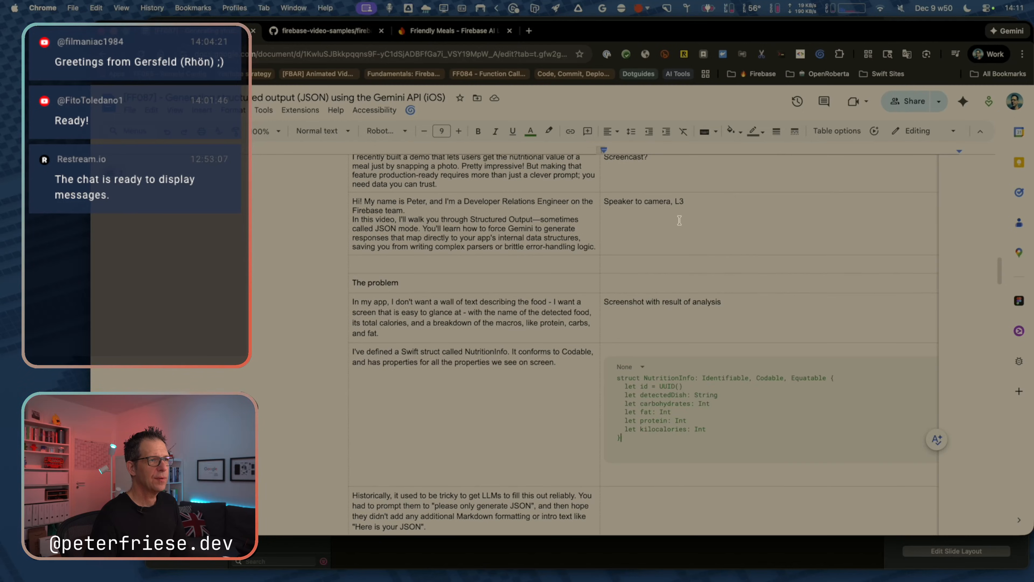
scroll(661, 284, "down", 1)
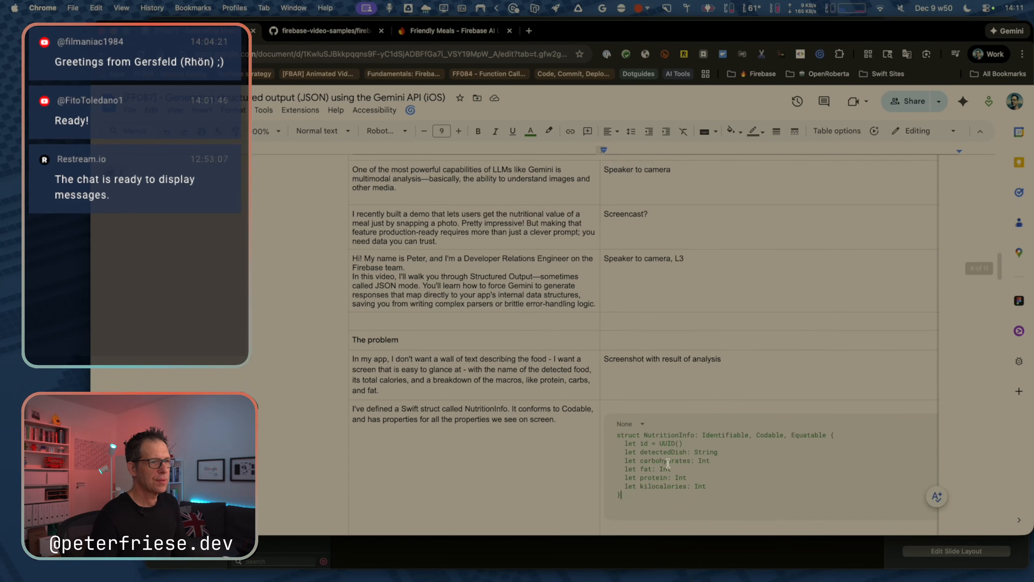
scroll(699, 391, "down", 4)
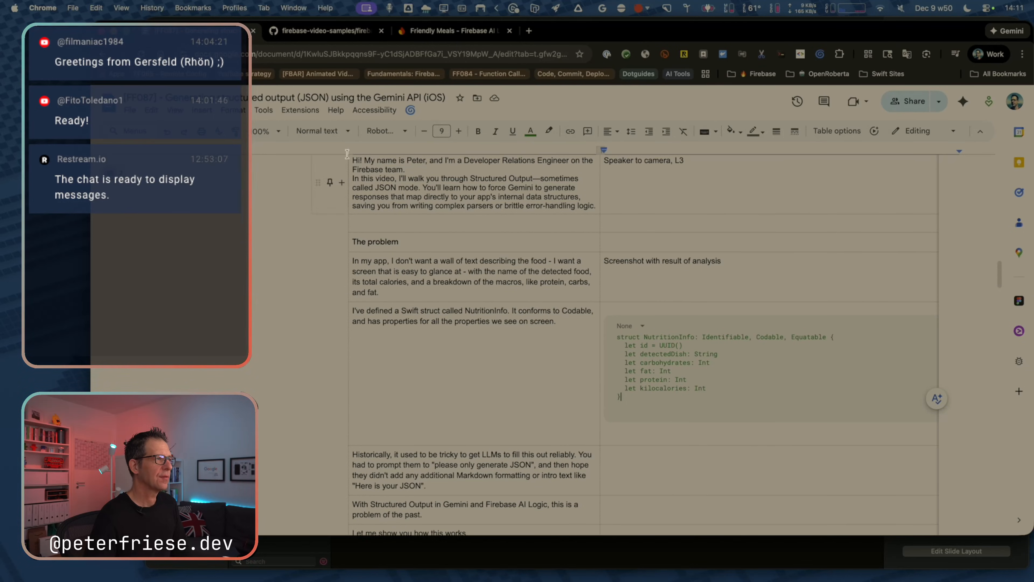
left_click(386, 244)
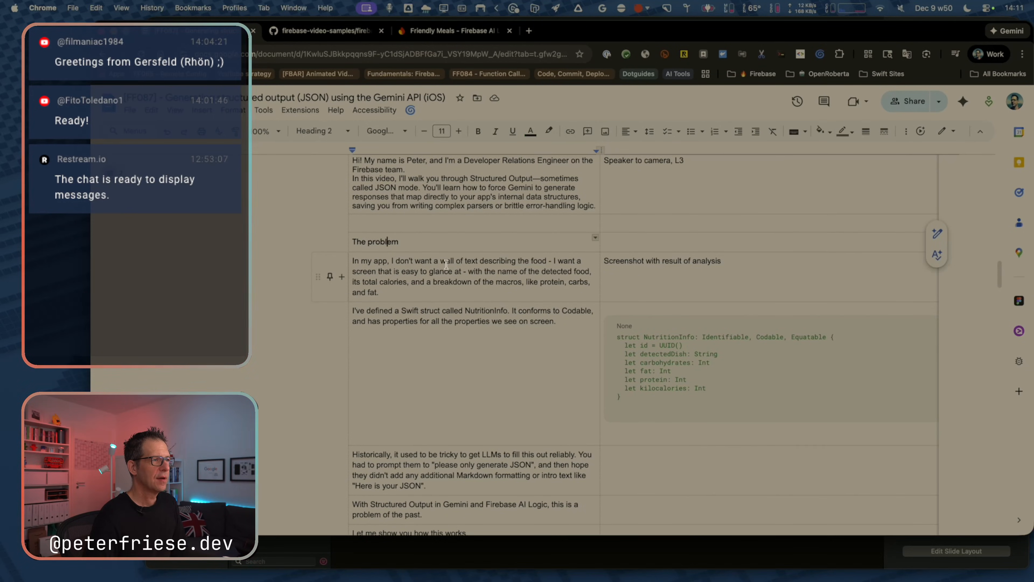
triple_click(399, 241)
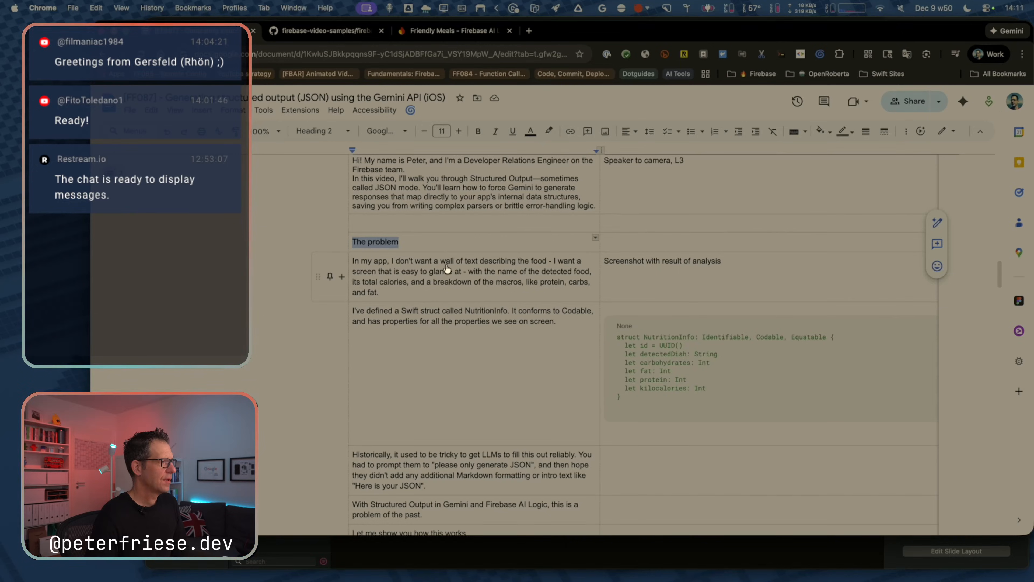
In the Keynote presentation, add a slide with the Section layout and title it "The problem".
key("super+Tab")
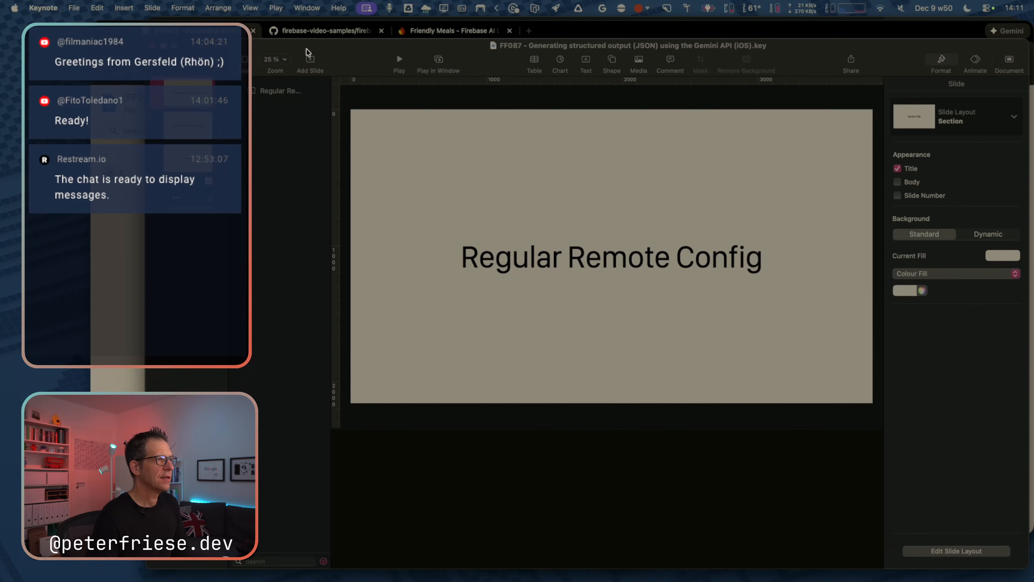
left_click(309, 59)
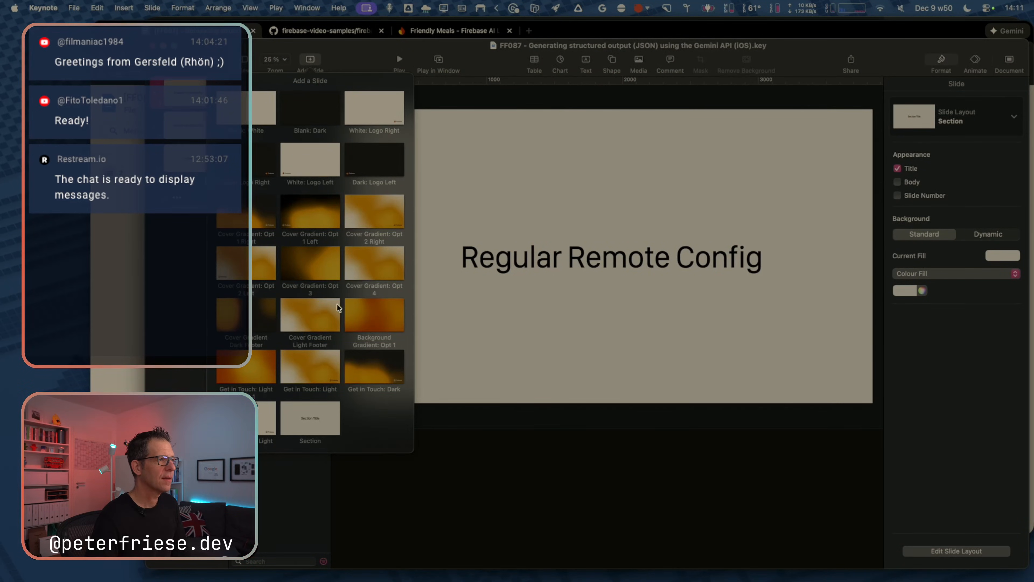
left_click(314, 423)
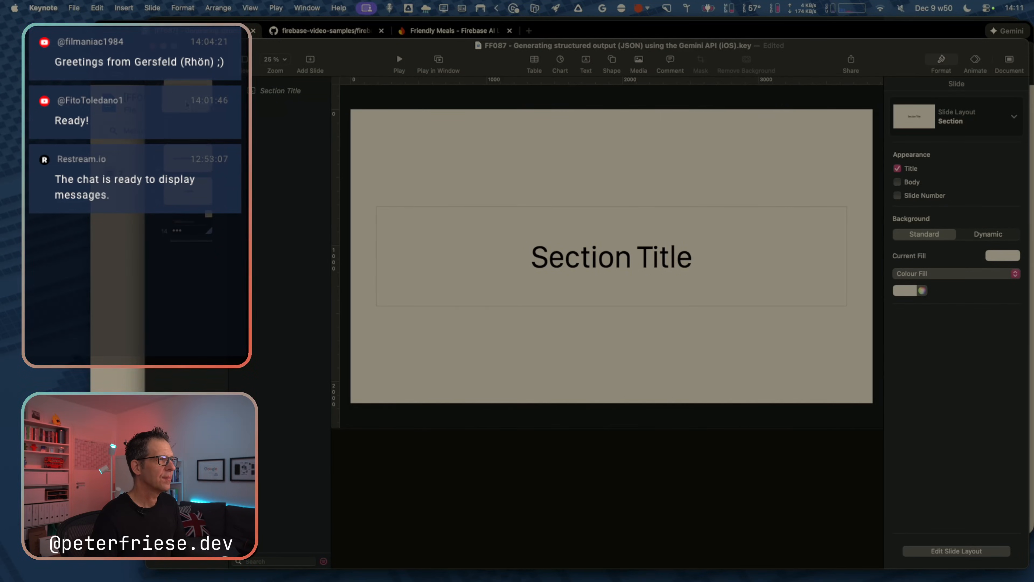
double_click(575, 254)
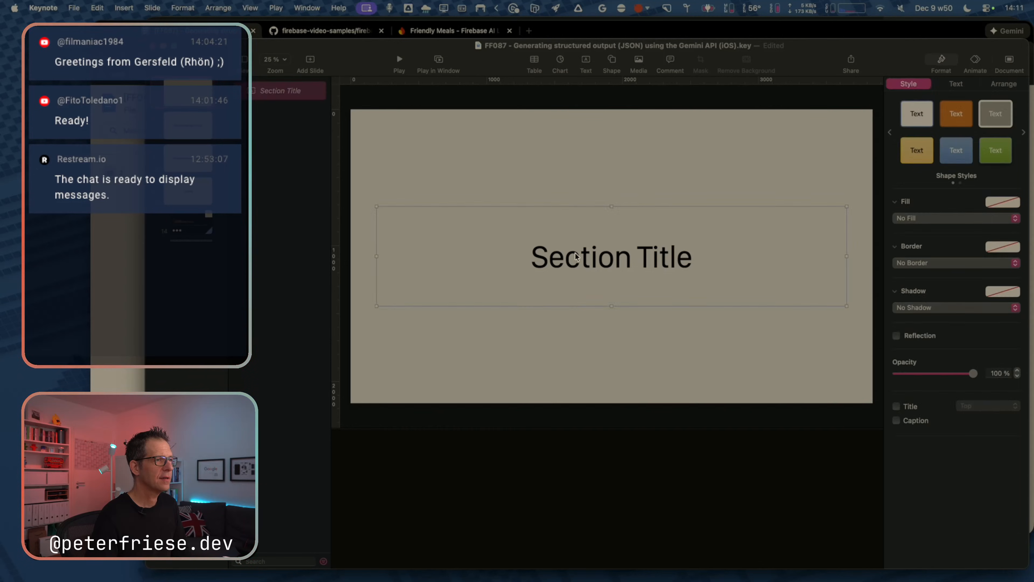
type("The problem")
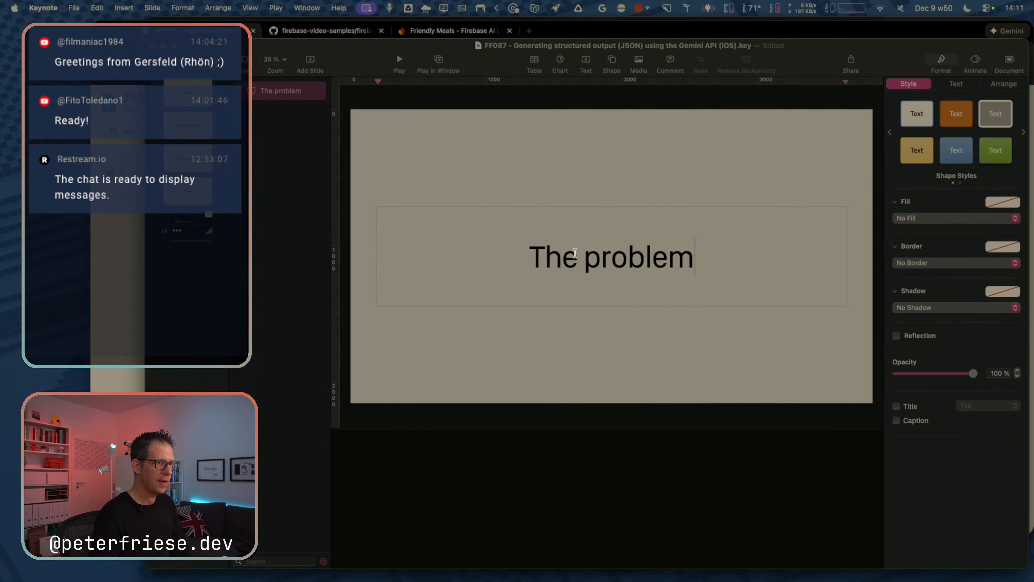
Copy the slide with the FirebaseRemoteConfig import code and paste it after the "The problem" slide.
left_click(286, 194)
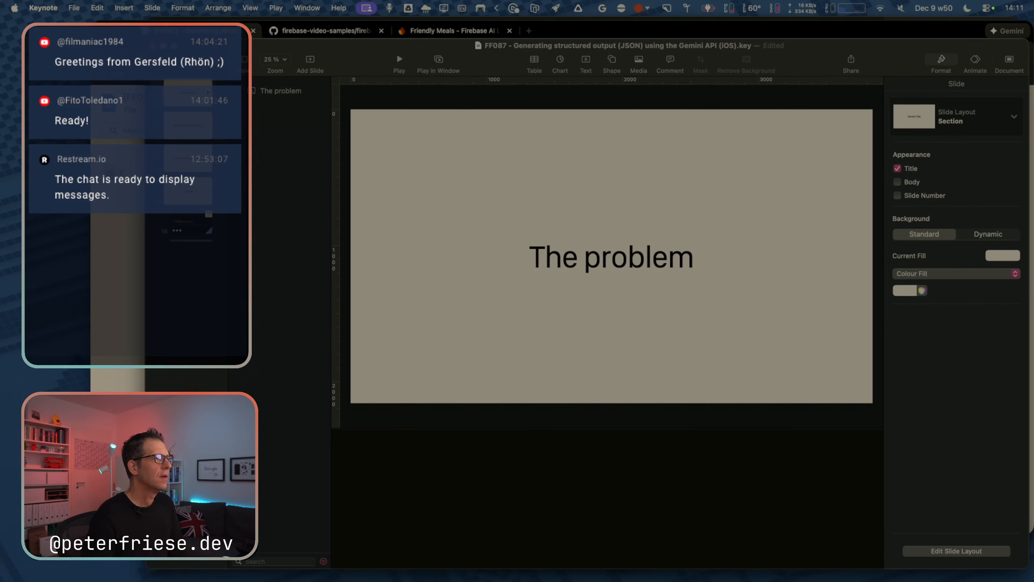
left_click(182, 132)
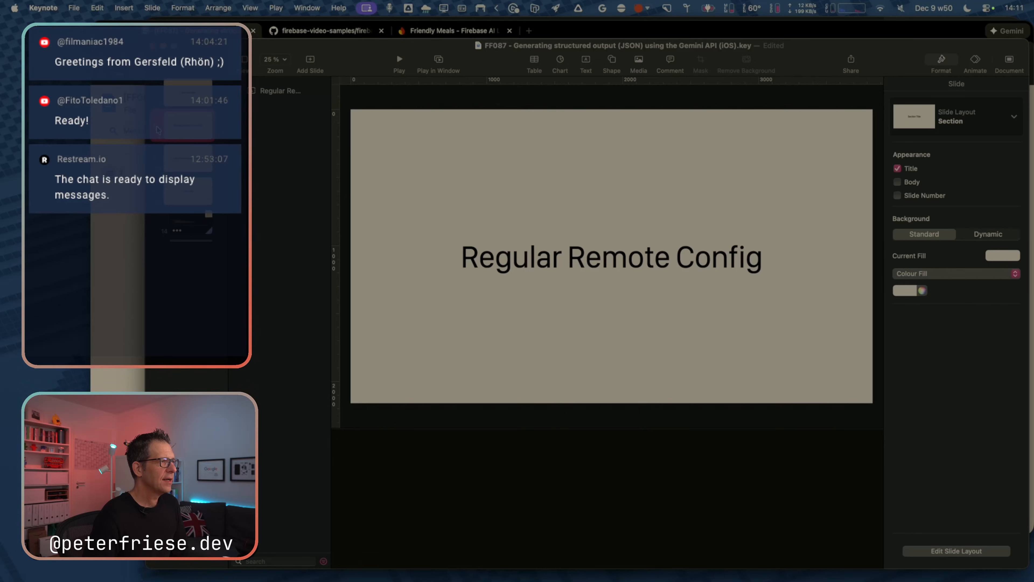
key("Down")
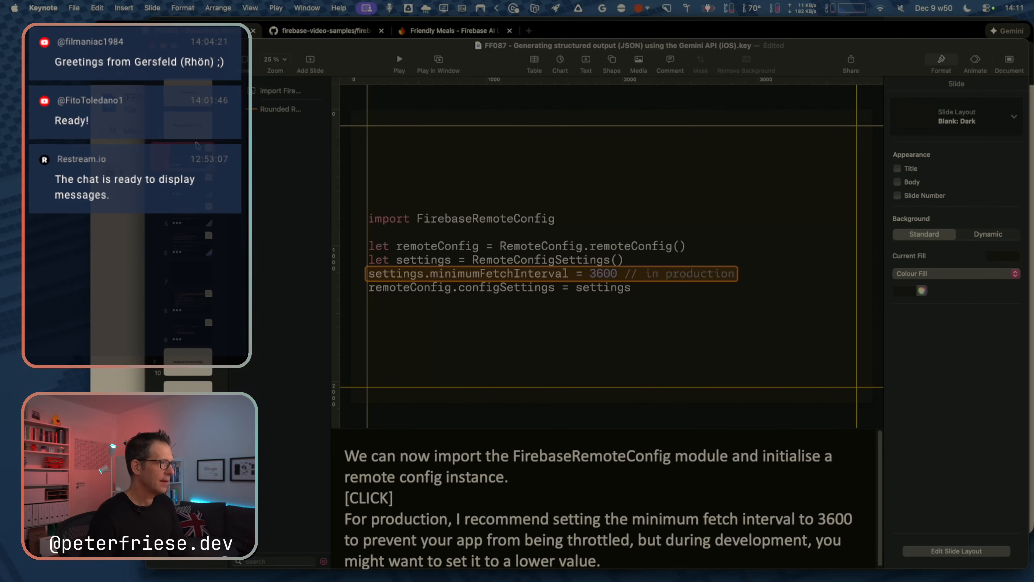
left_click(192, 98)
key("super+v")
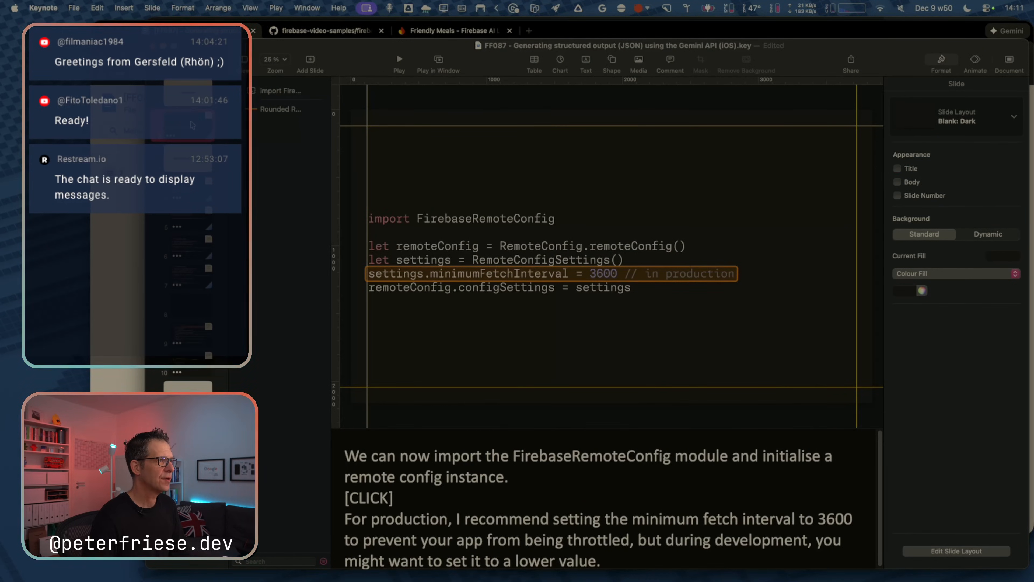
Collapse the "Regular Remote Config" and "The problem" slide groups in the slide navigator.
left_click(181, 158)
key("Left")
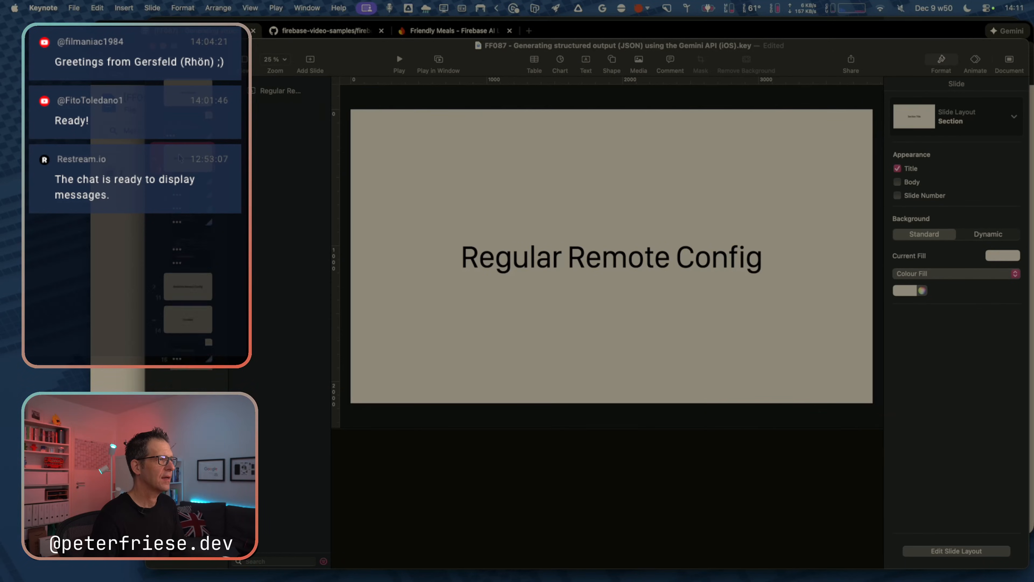
key("Up")
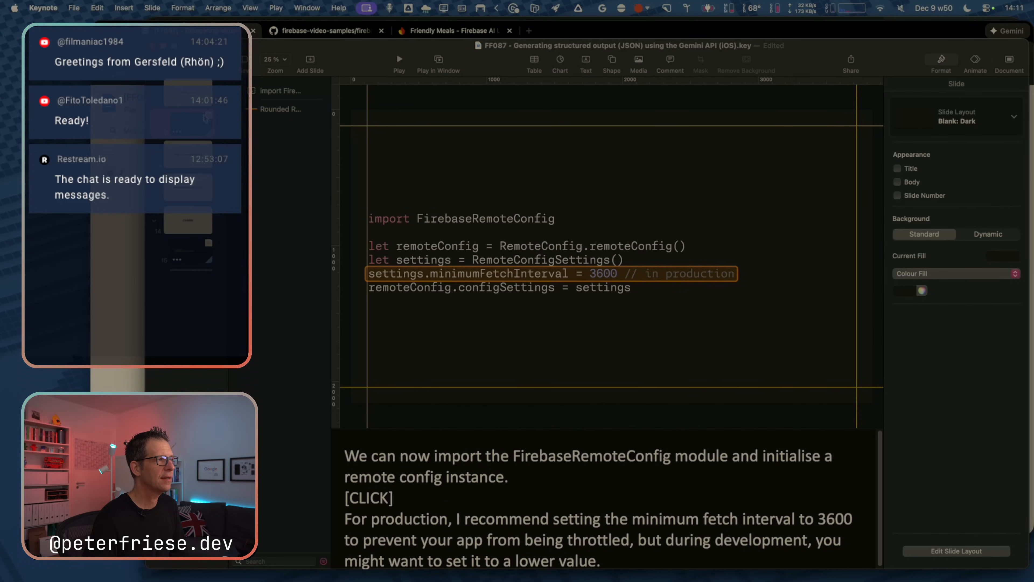
left_click(187, 101)
scroll(187, 103, "down", 1)
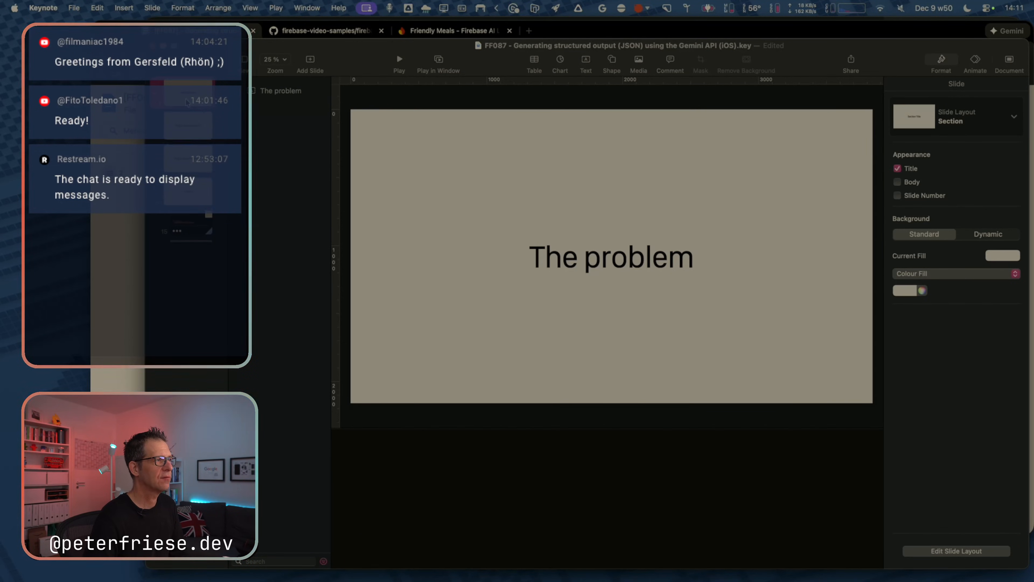
key("Right")
key("Left")
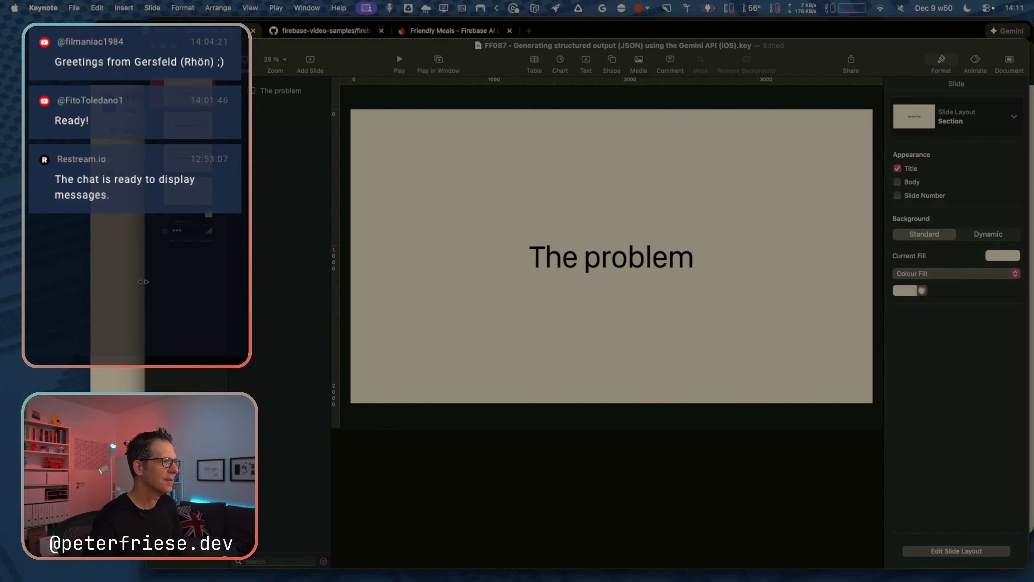
Narrow the presentation window so the chat overlay no longer covers the slide navigator, and expand the "The problem" slide group.
left_click_drag(146, 284, 253, 278)
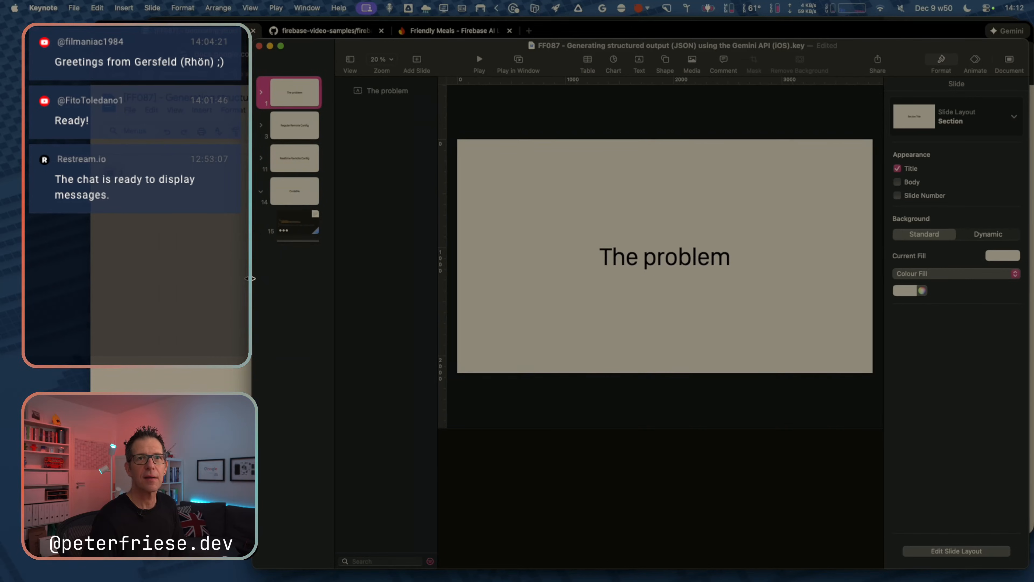
key("Right")
key("Left")
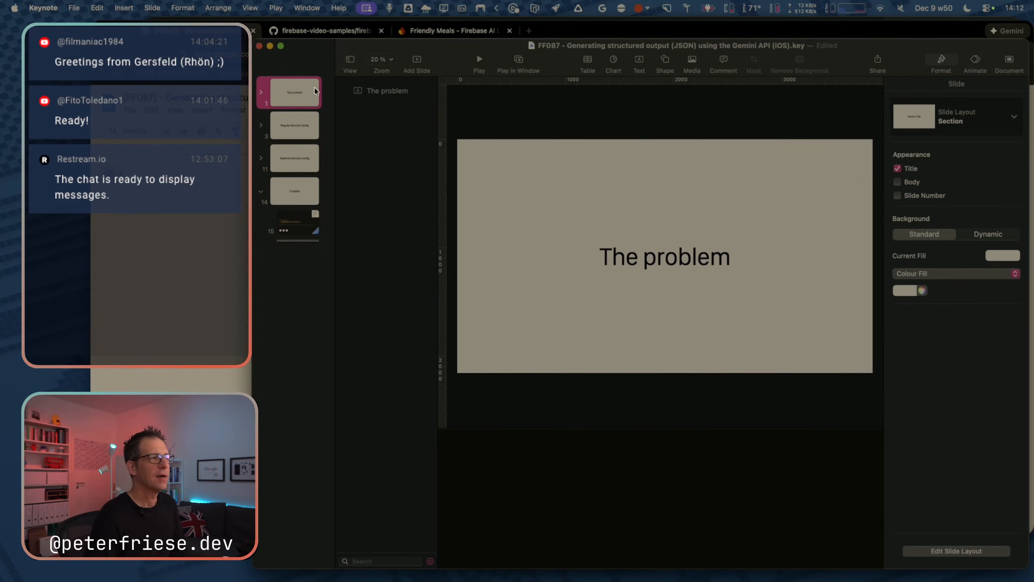
key("Right")
key("Down")
key("Up")
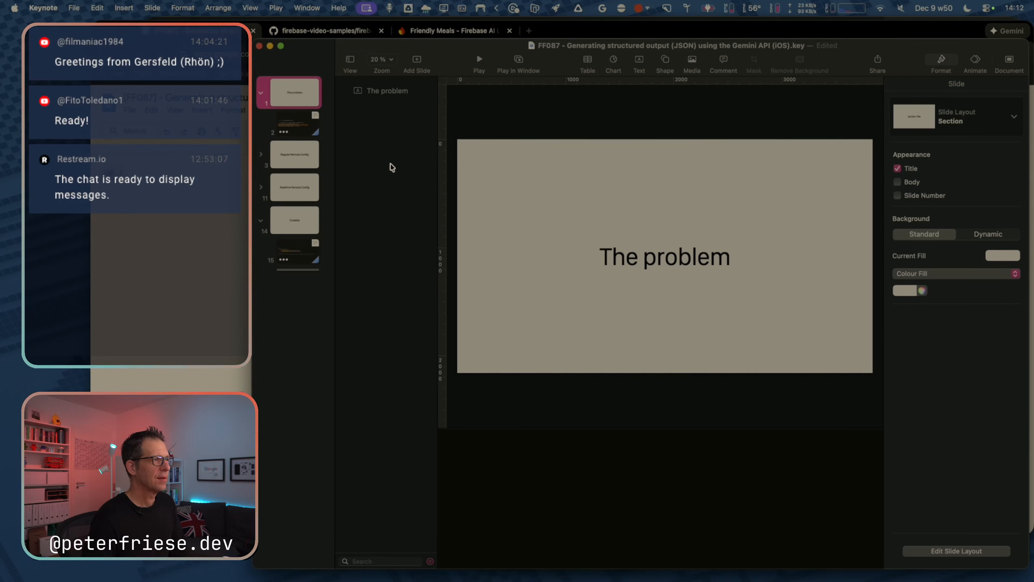
Delete all presenter notes from the pasted code slide under "The problem" and select its code text box.
left_click(314, 130)
left_click(568, 258)
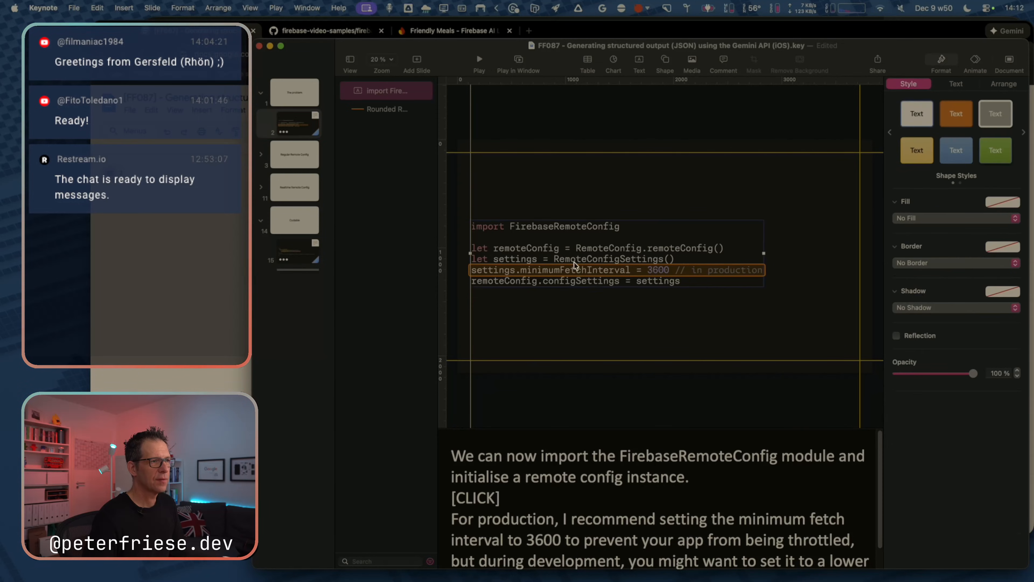
left_click(539, 475)
key("super+a")
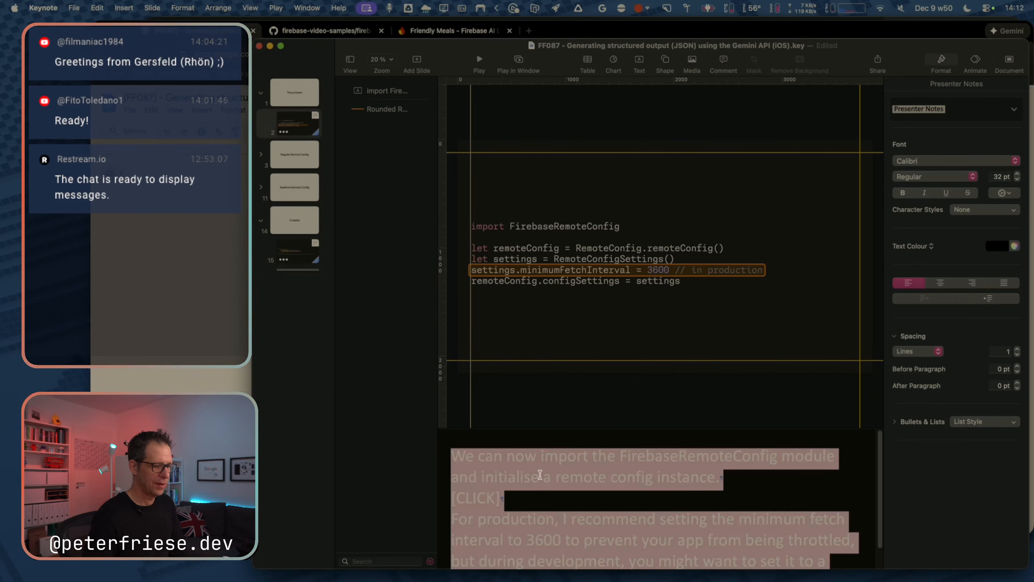
key("BackSpace")
left_click(561, 238)
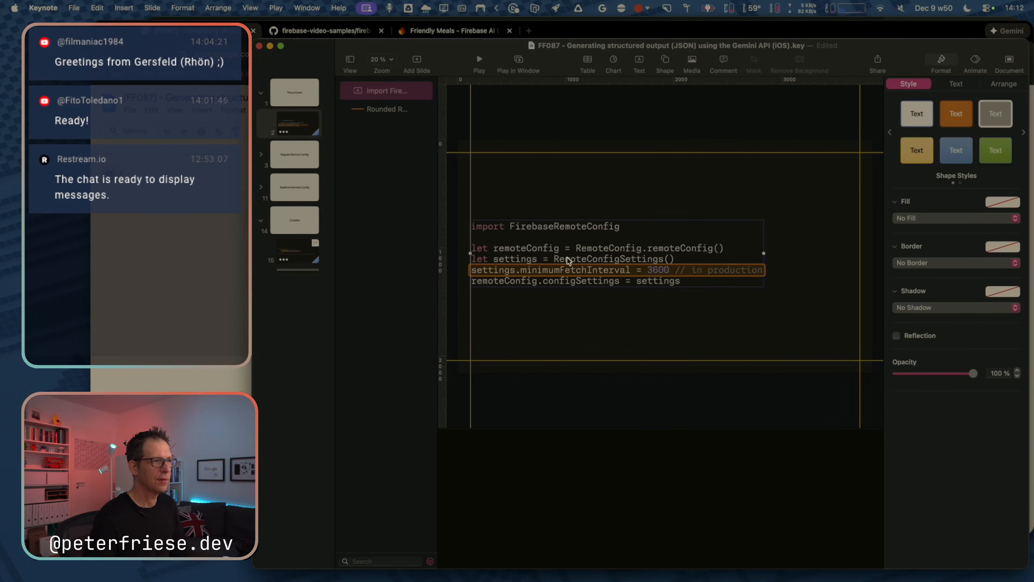
Switch to the script document in Chrome and copy the struct name "NutritionInfo" from its code block.
key("super+Tab")
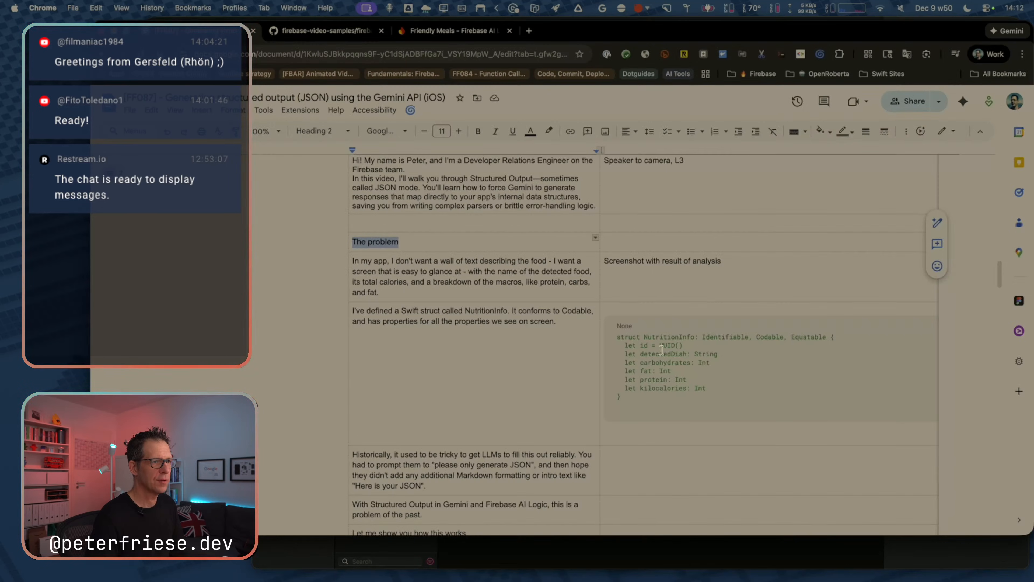
left_click(697, 339)
double_click(674, 336)
key("super+c")
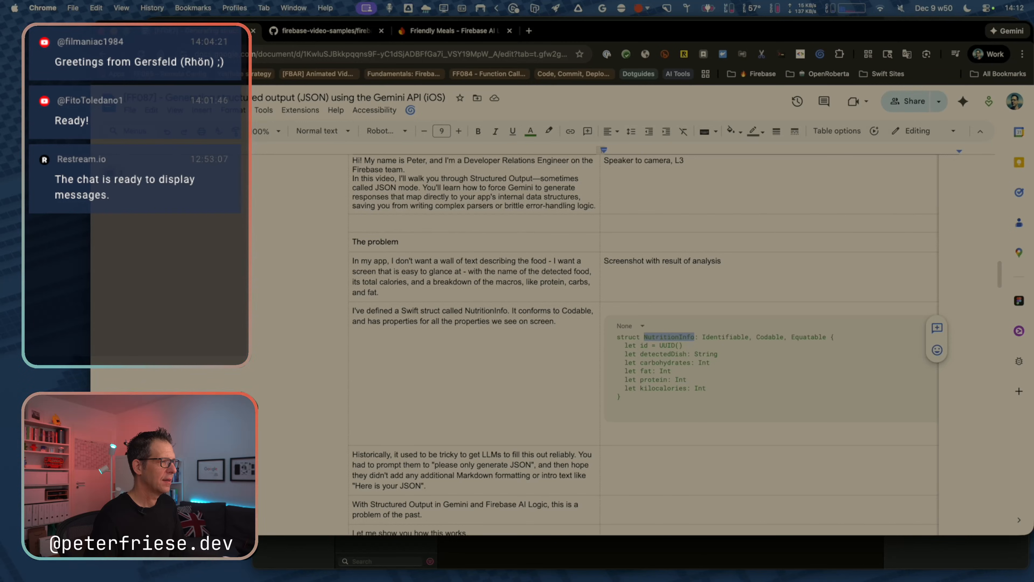
Switch to Xcode, search NutritionViewModel.swift for "NutritionInfo", and go to the struct's declaration.
key("super+Tab")
left_click(541, 208)
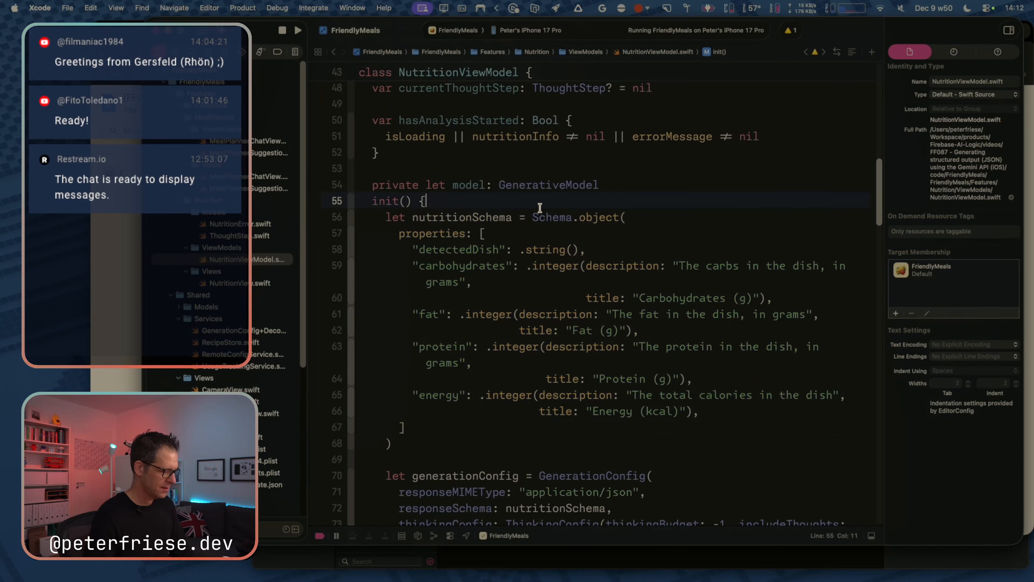
key("super+f")
key("super+v")
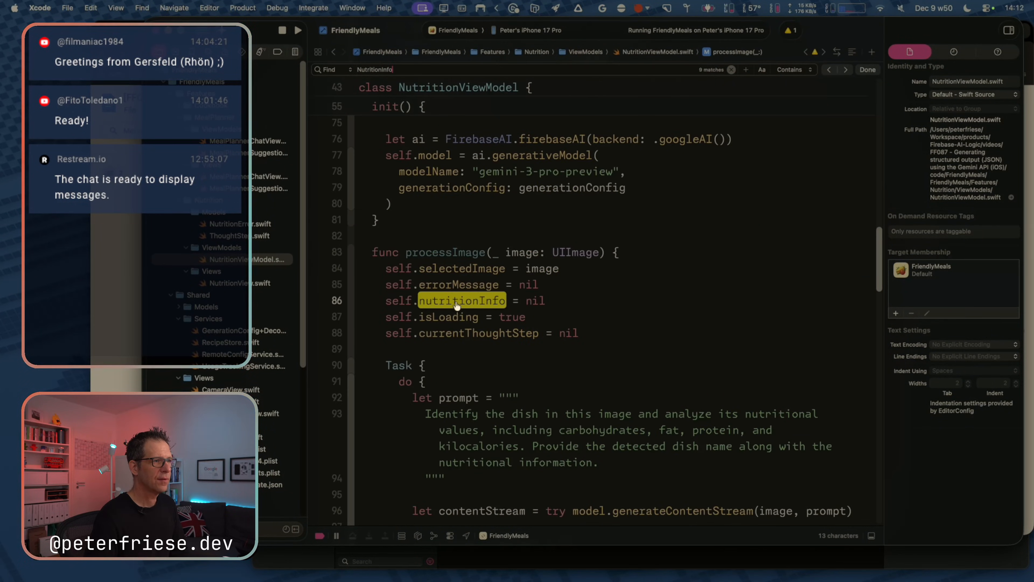
left_click(457, 305, "super")
scroll(499, 216, "up", 5)
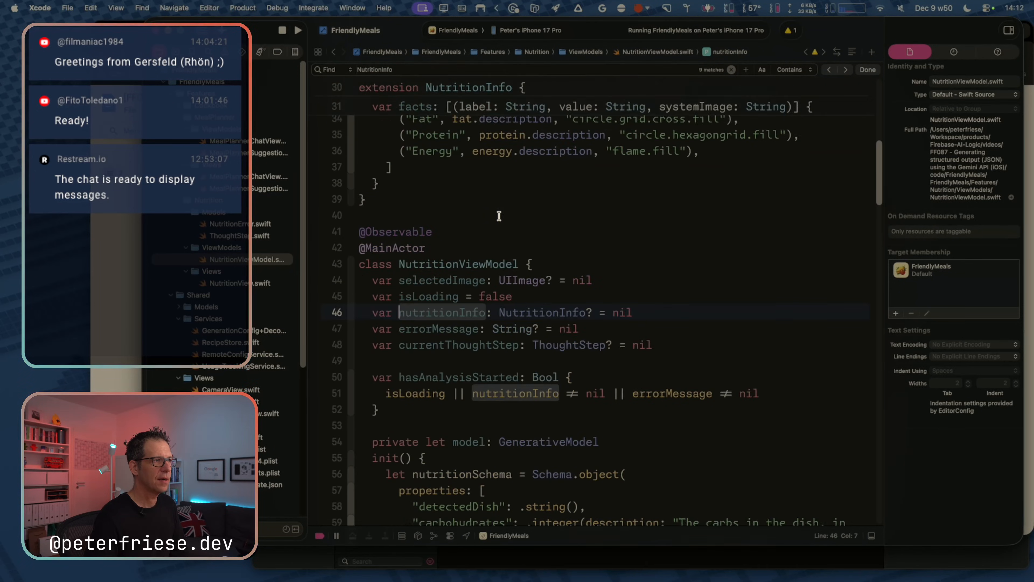
scroll(499, 216, "up", 5)
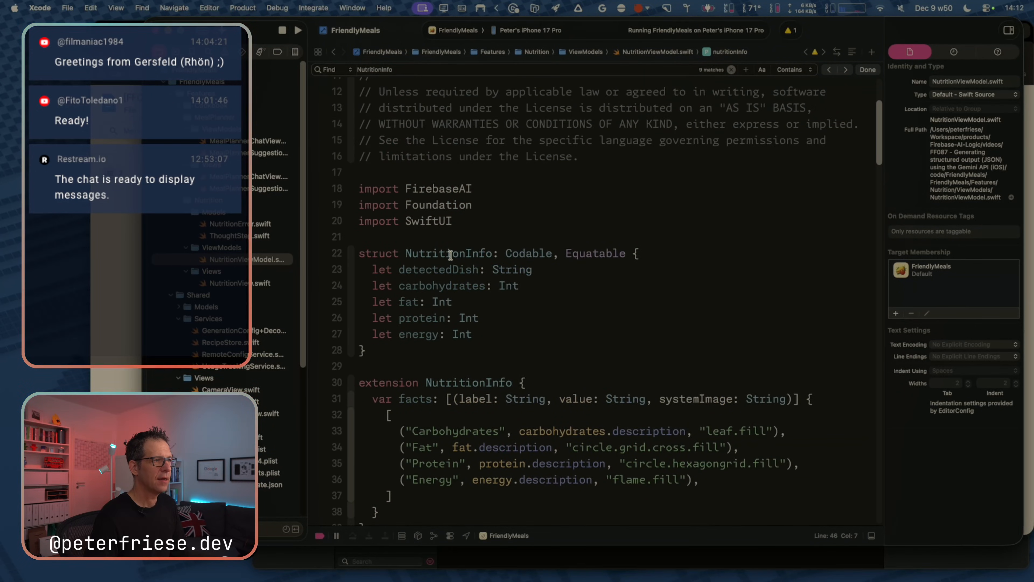
Select the complete NutritionInfo struct definition, lines 22 to 28.
left_click(451, 254)
key("super+Left")
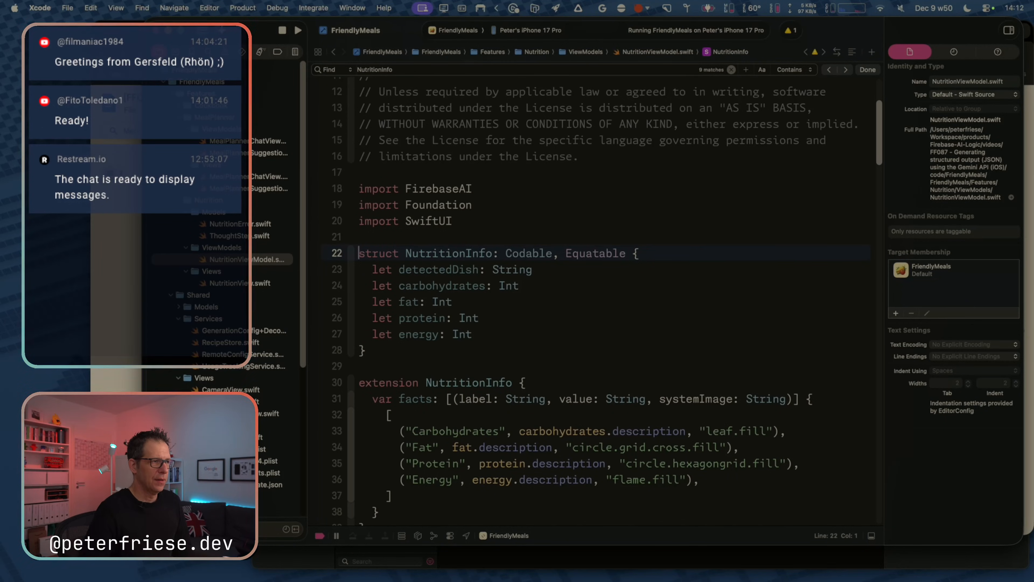
key("shift+Down")
key("shift+Down")
key("shift+Down")
key("shift+Down")
key("shift+Down")
key("shift+Down")
key("shift+Down")
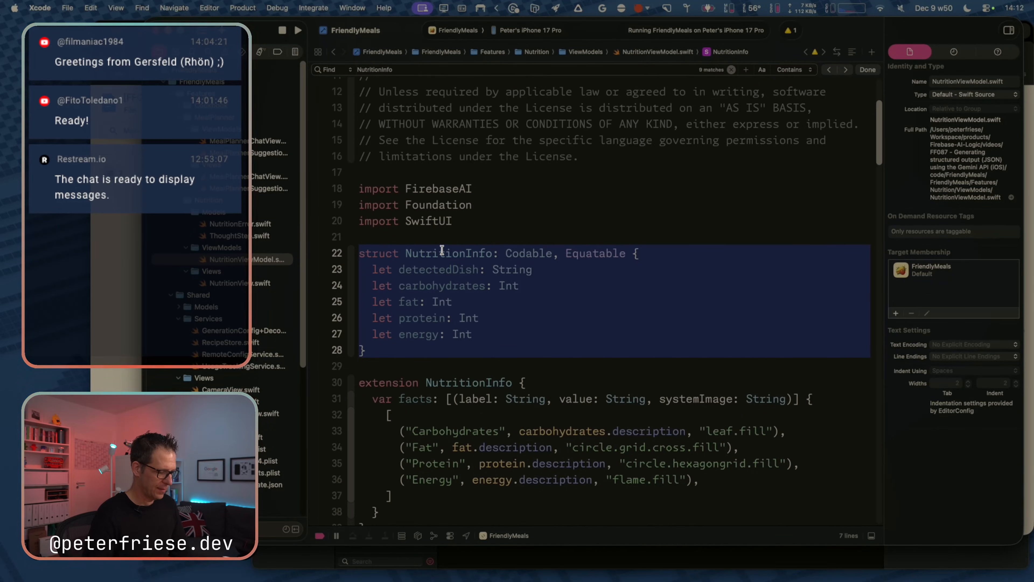
Open Xcode's theme settings, check the chosen theme, and move and shrink the settings window to fit the screen.
key("super+comma")
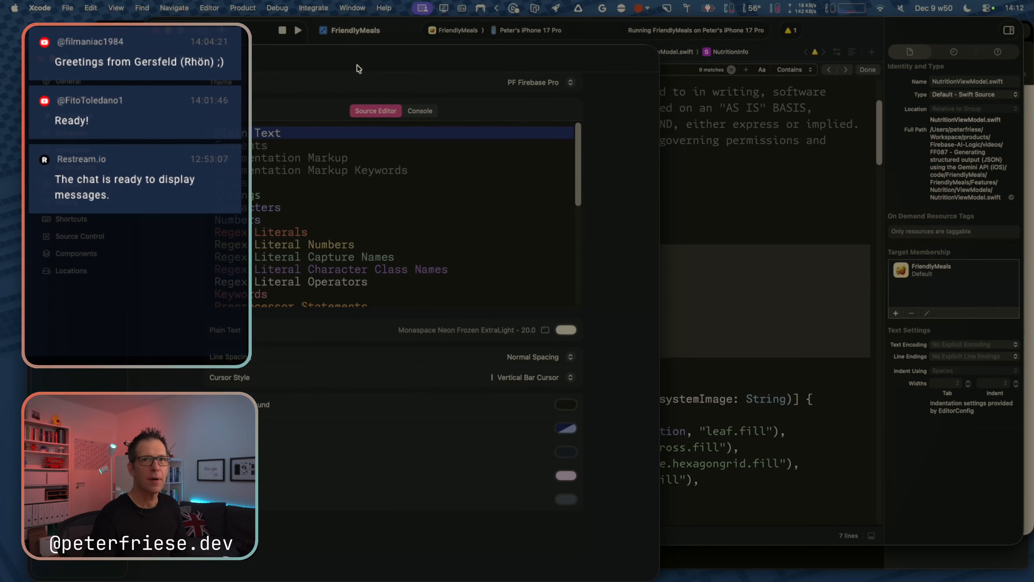
left_click_drag(359, 62, 553, 68)
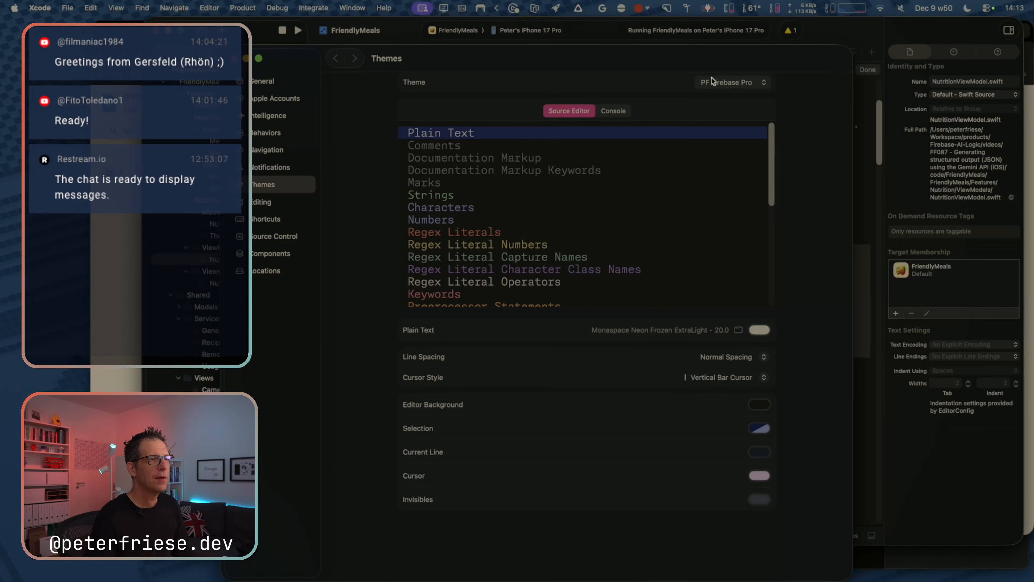
left_click(737, 83)
left_click(736, 80)
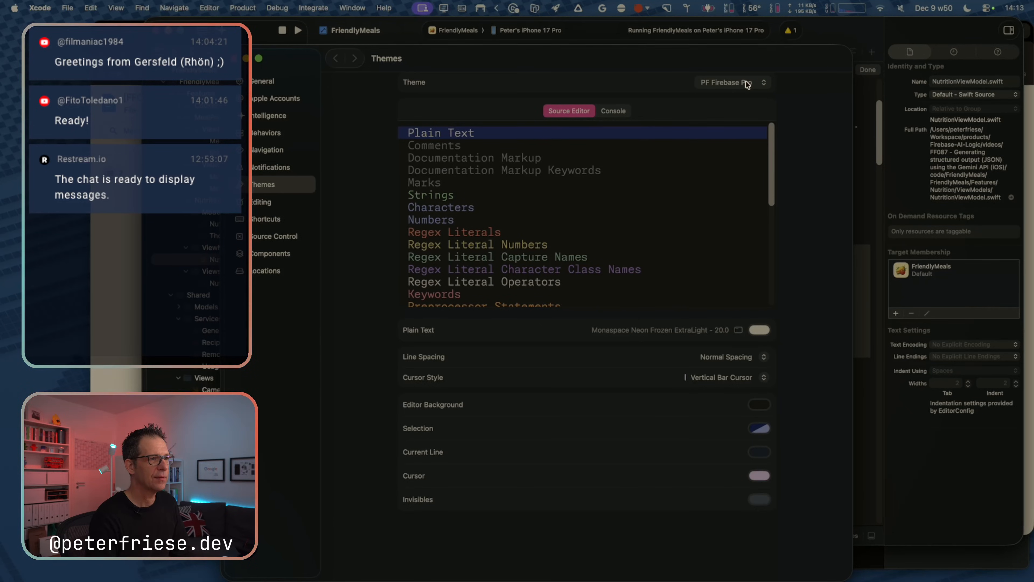
left_click_drag(715, 562, 695, 477)
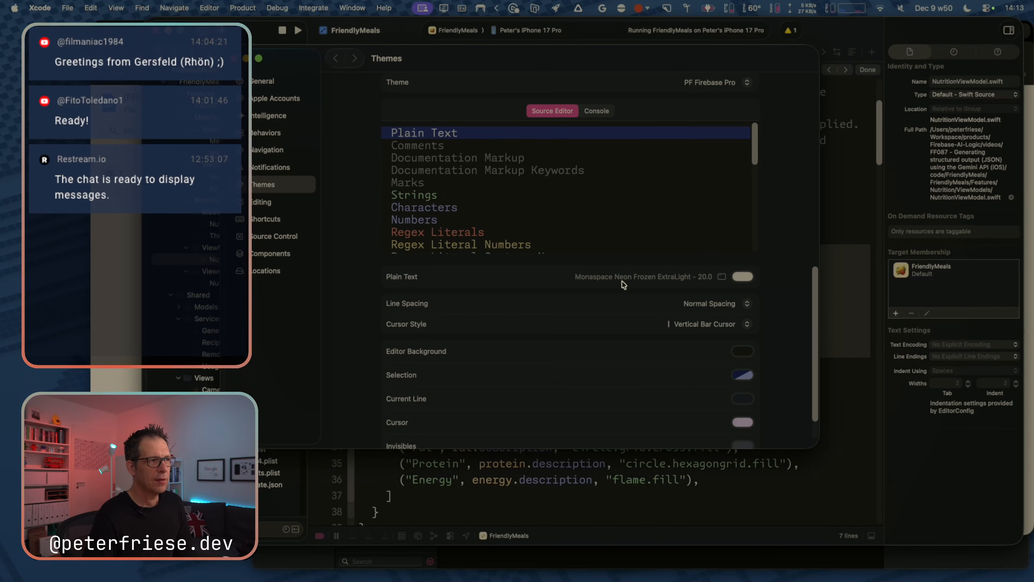
Examine the fonts assigned to the PF Firebase Pro theme's syntax categories, from Strings to Other Preprocessor Macros, and close the settings.
left_click(426, 197)
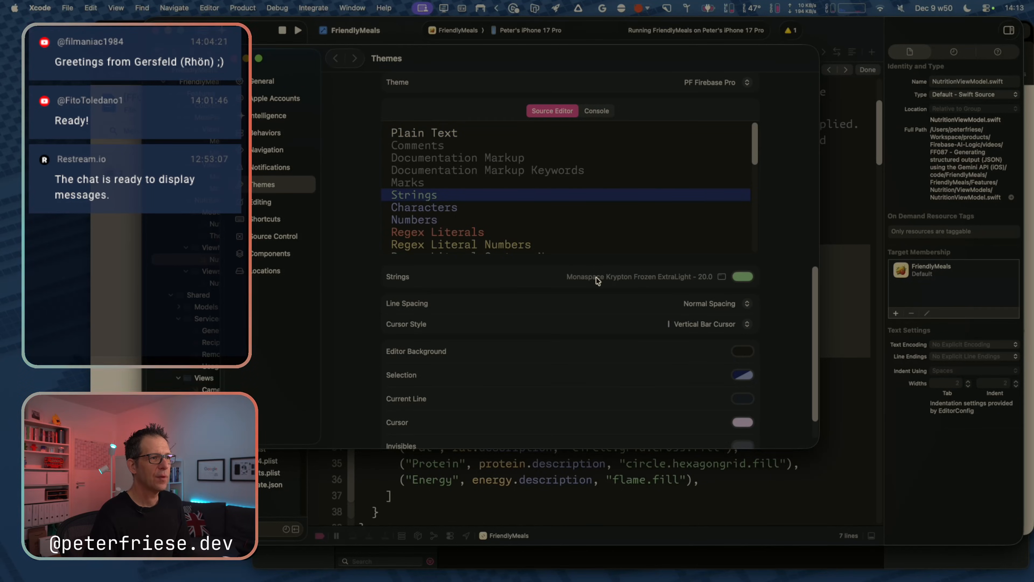
left_click(445, 210)
left_click(455, 221)
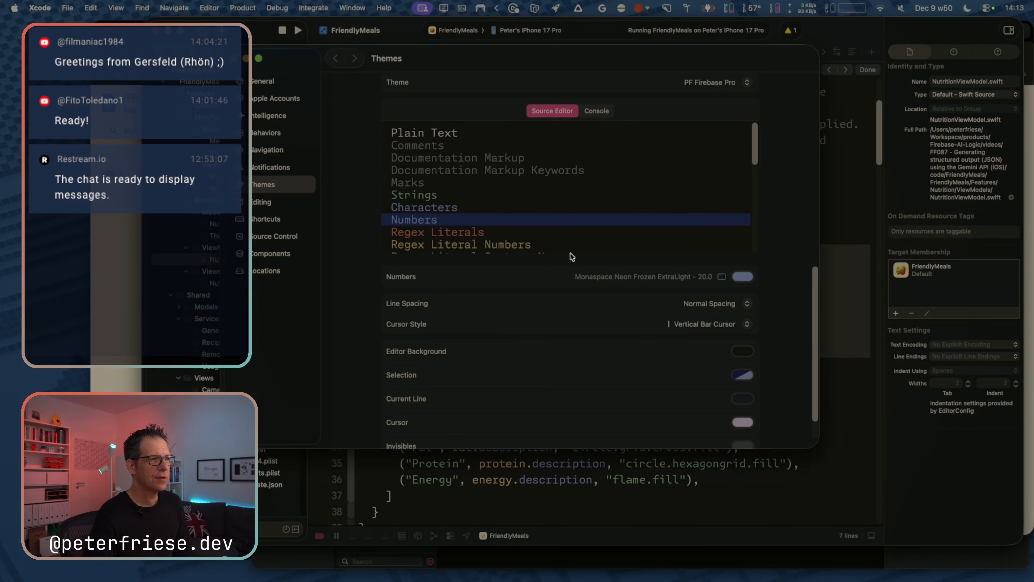
left_click(526, 243)
left_click(523, 236)
scroll(526, 250, "down", 5)
left_click(516, 229)
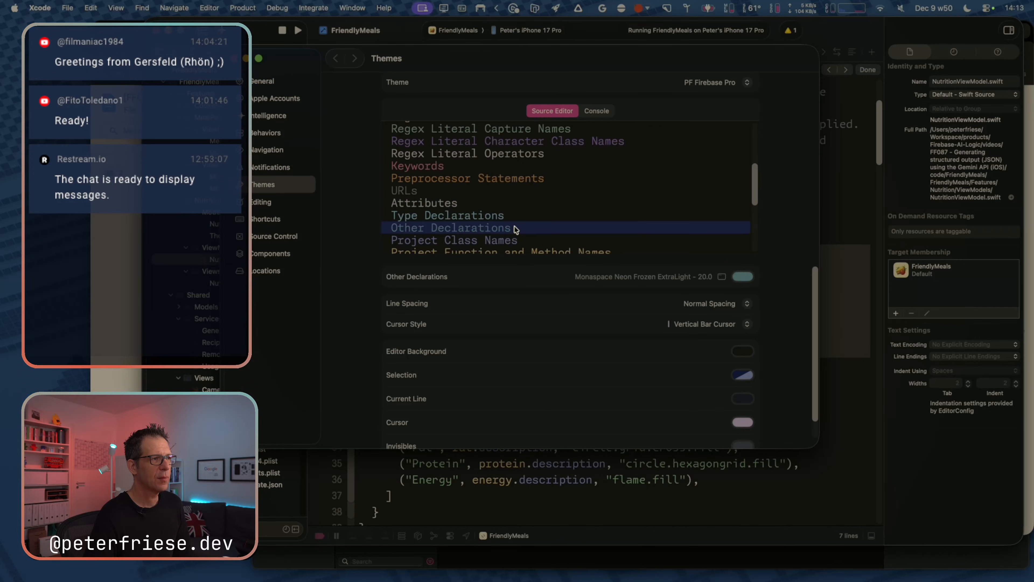
scroll(495, 242, "down", 2)
scroll(495, 243, "down", 1)
left_click(502, 240)
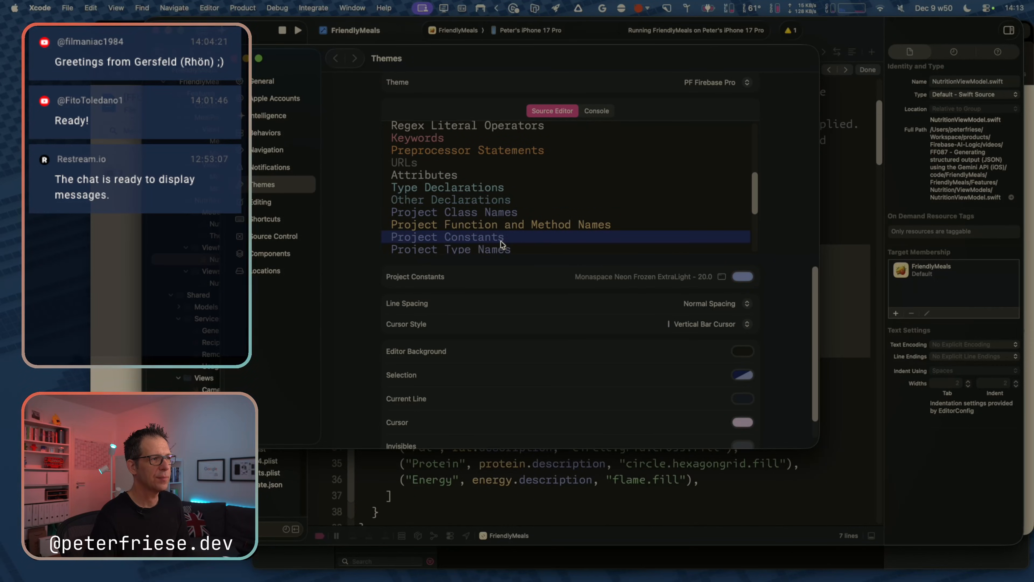
scroll(502, 249, "down", 5)
scroll(502, 253, "down", 2)
left_click(485, 231)
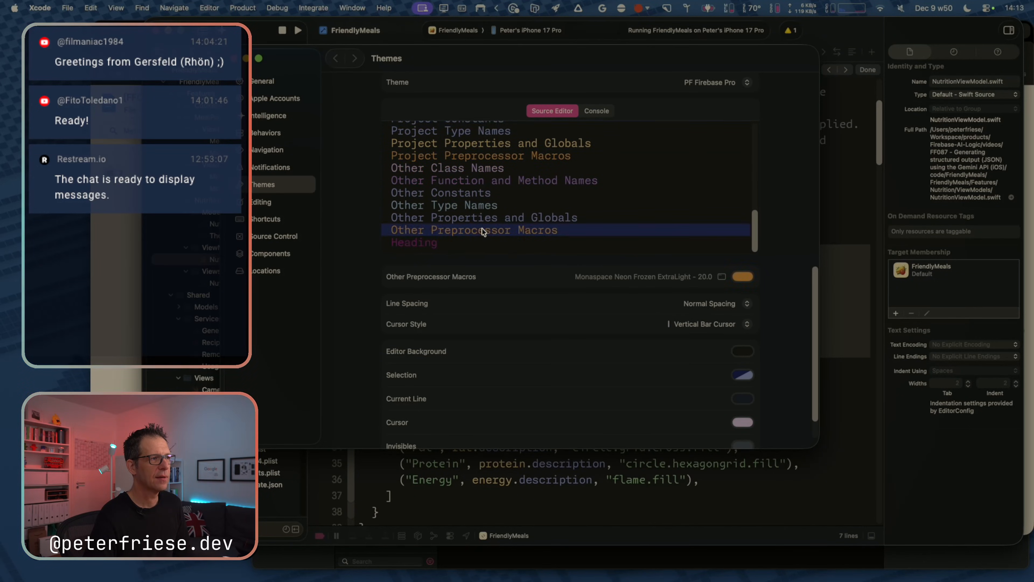
scroll(481, 195, "up", 10)
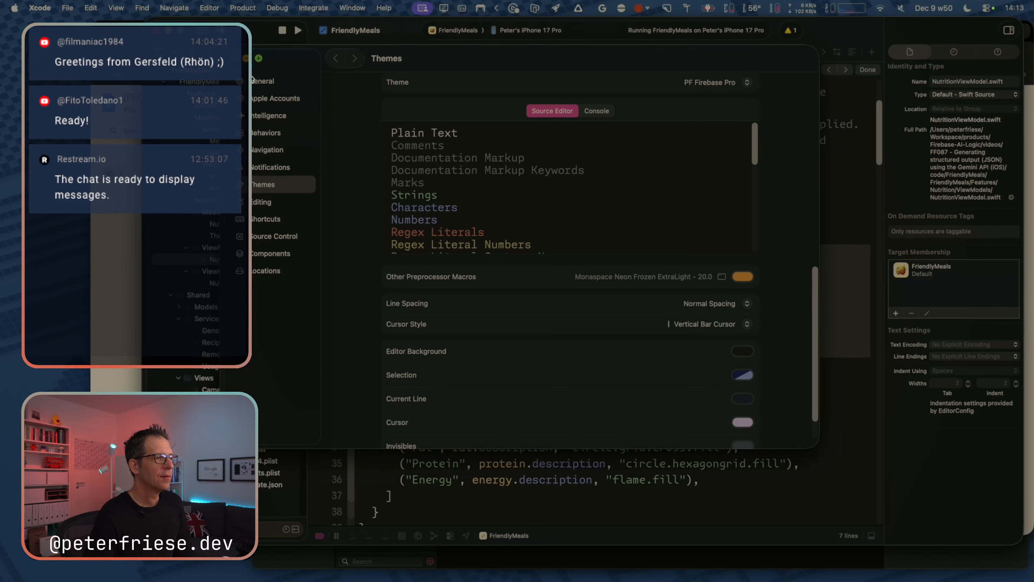
key("cmd+w")
Copy the NutritionInfo struct together with its extension, lines 22 to 39.
left_click(407, 349)
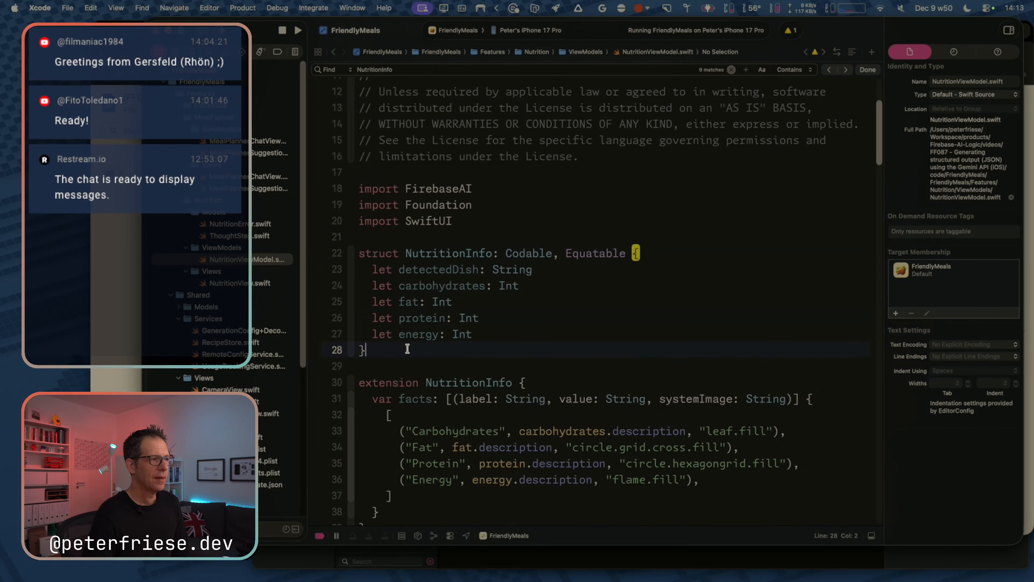
key("shift+Left")
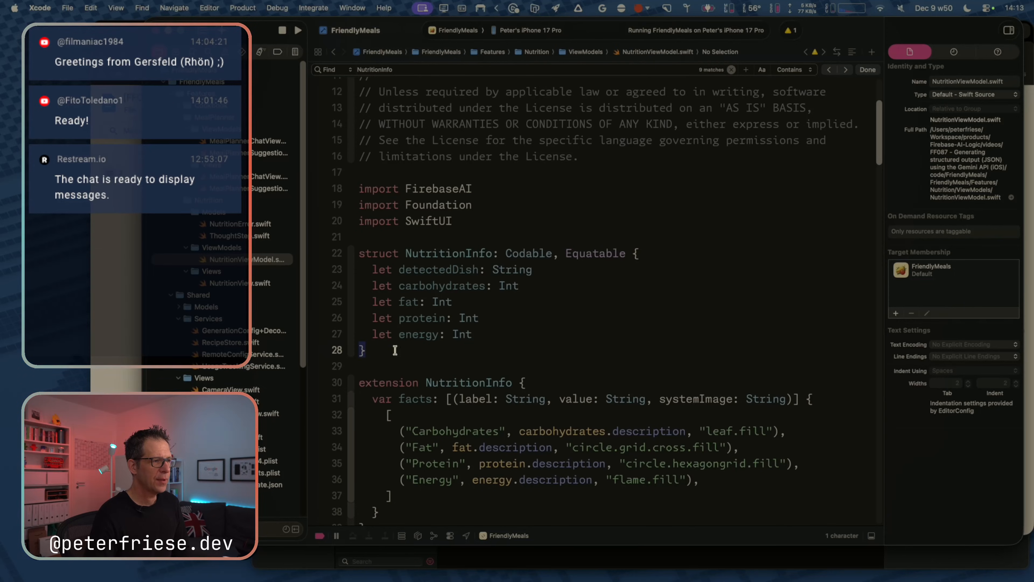
scroll(341, 417, "down", 3)
left_click_drag(366, 469, 341, 199)
key("super+c")
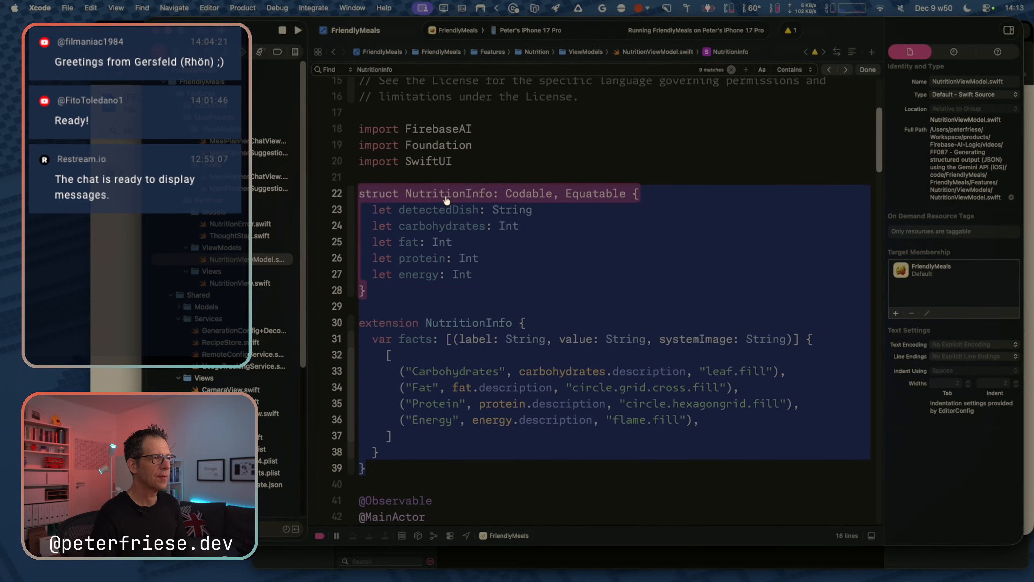
Switch to Keynote, bring the orange rounded highlight rectangle to the front, and move it below the code to the slide's lower edge.
key("super+Tab")
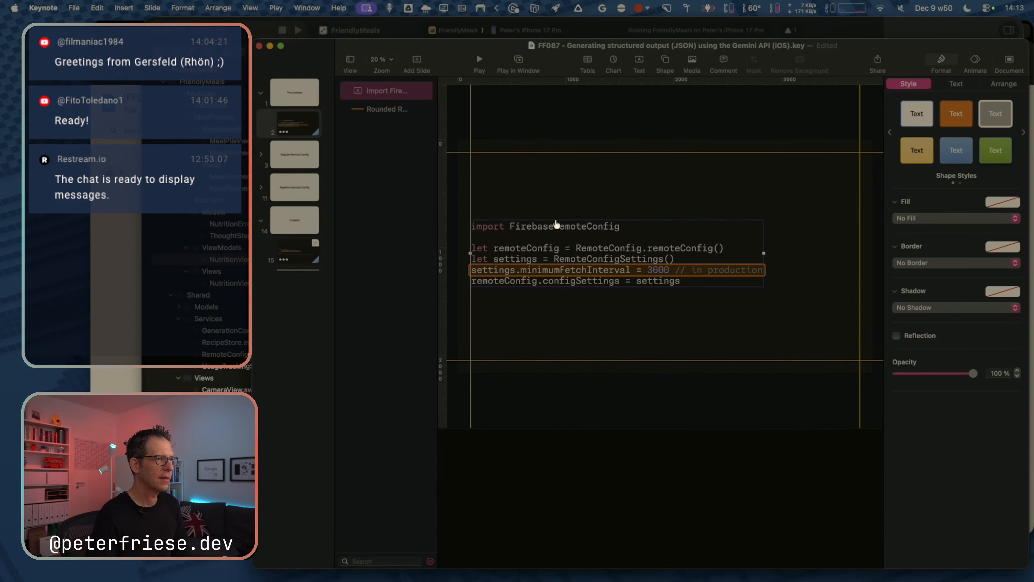
left_click(388, 127)
left_click(386, 117)
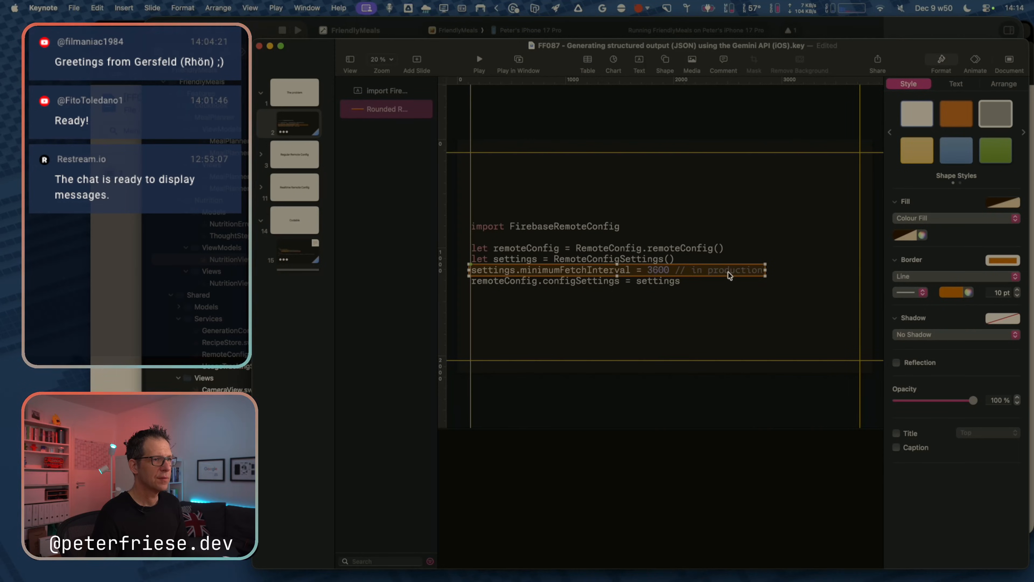
right_click(383, 112)
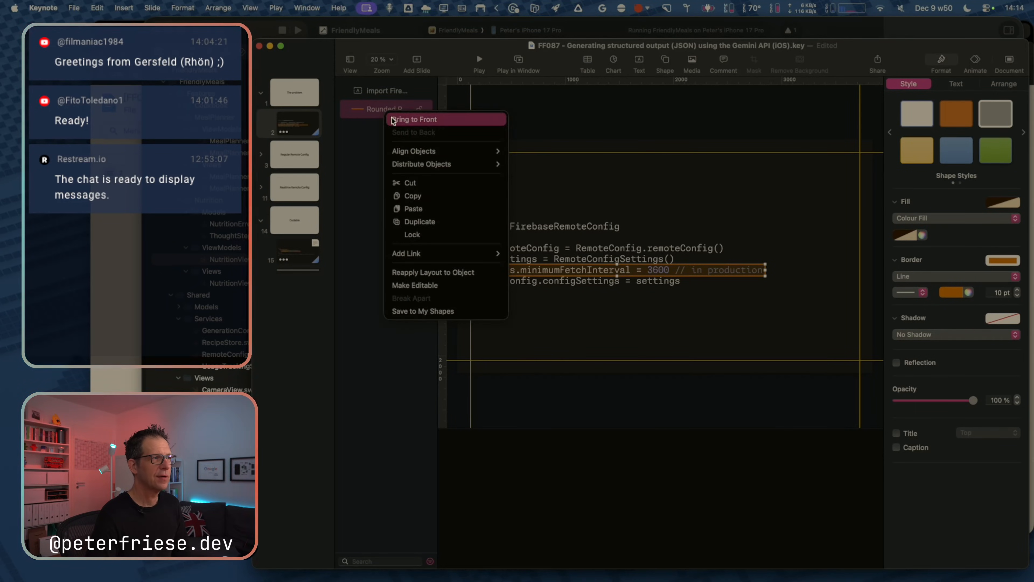
left_click(414, 119)
left_click_drag(735, 272, 752, 367)
Replace all Remote Config code in the slide's text box with the copied NutritionInfo struct and extension, keeping the source formatting.
left_click(581, 249)
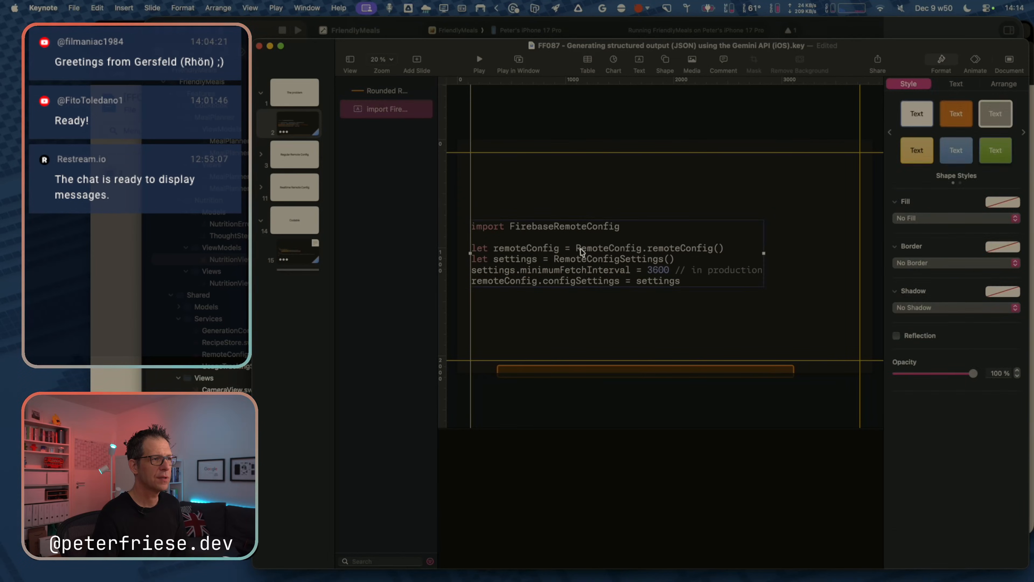
triple_click(581, 249)
key("super+a")
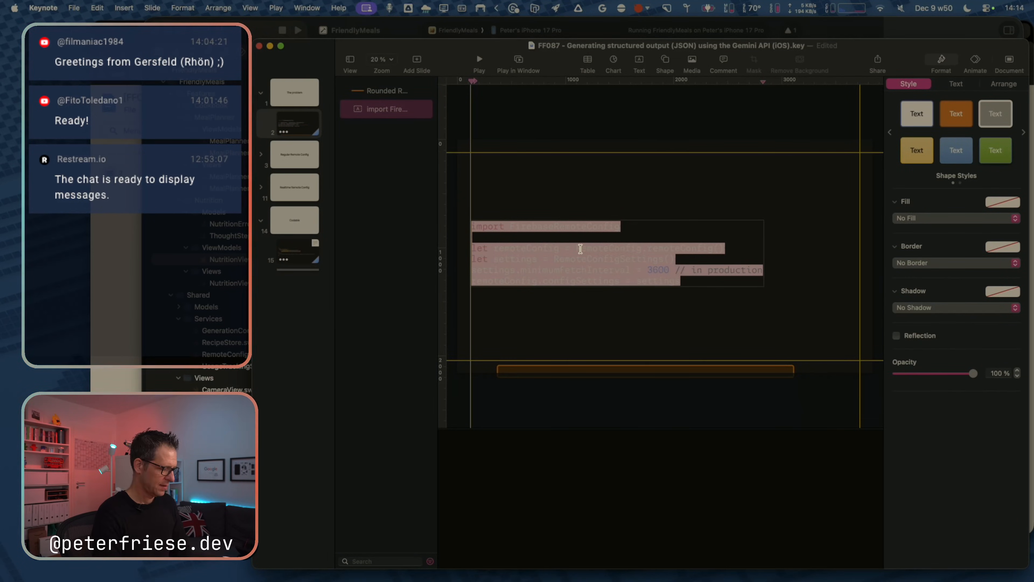
key("super+v")
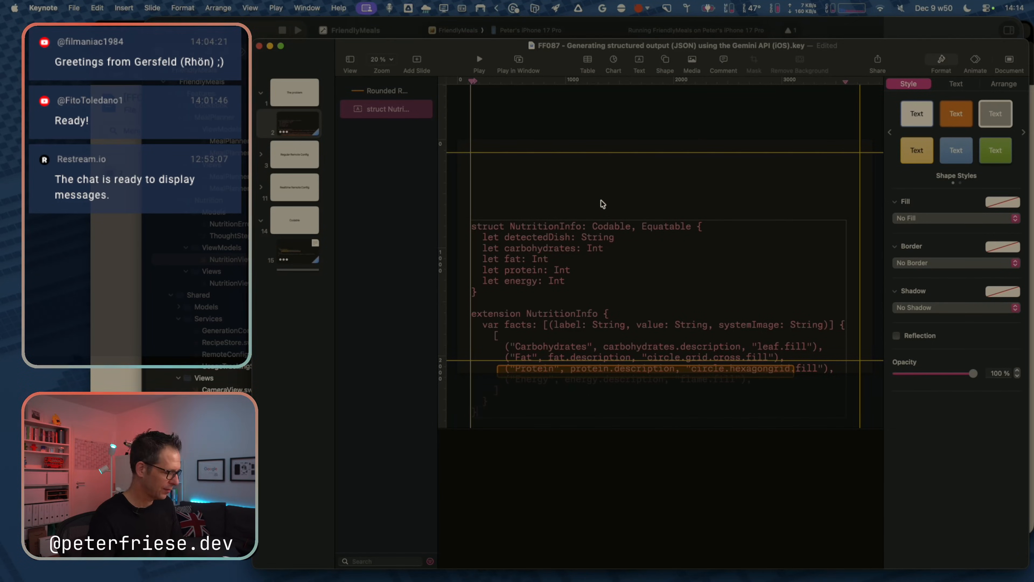
key("super+z")
key("super+shift+z")
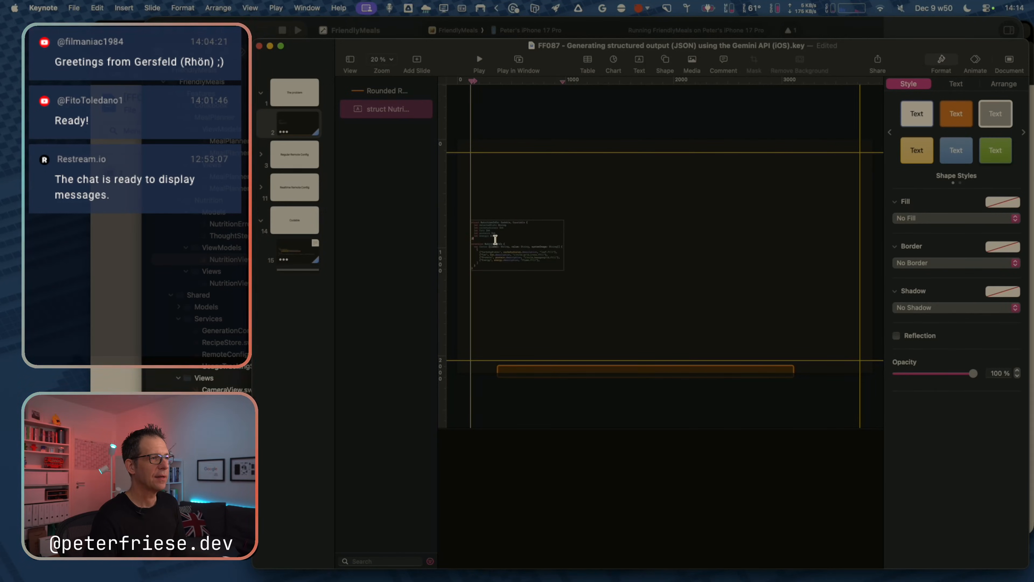
Set all the NutritionInfo code to 88 pt and move its text box up to the upper horizontal guide.
key("super+a")
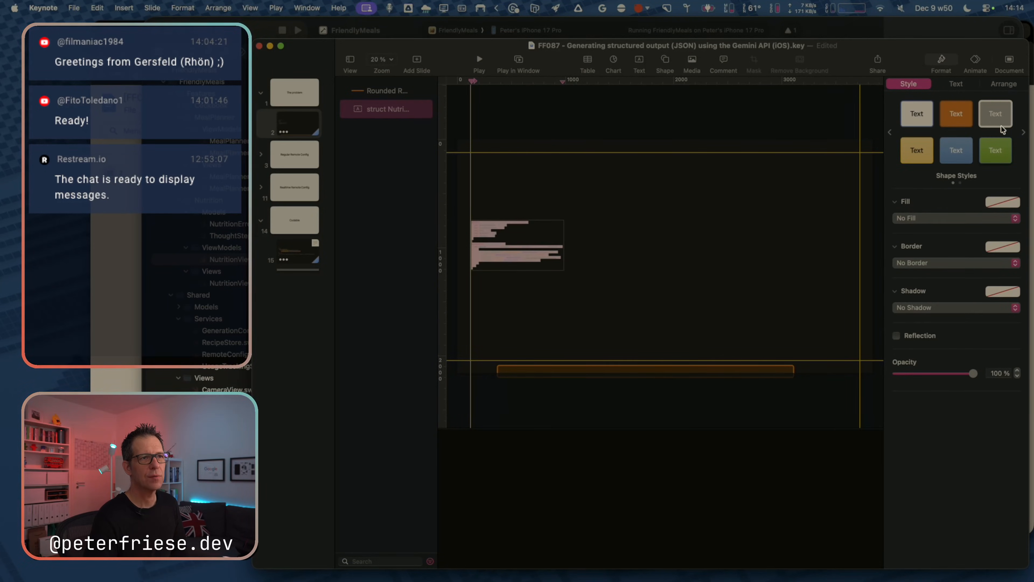
left_click(970, 86)
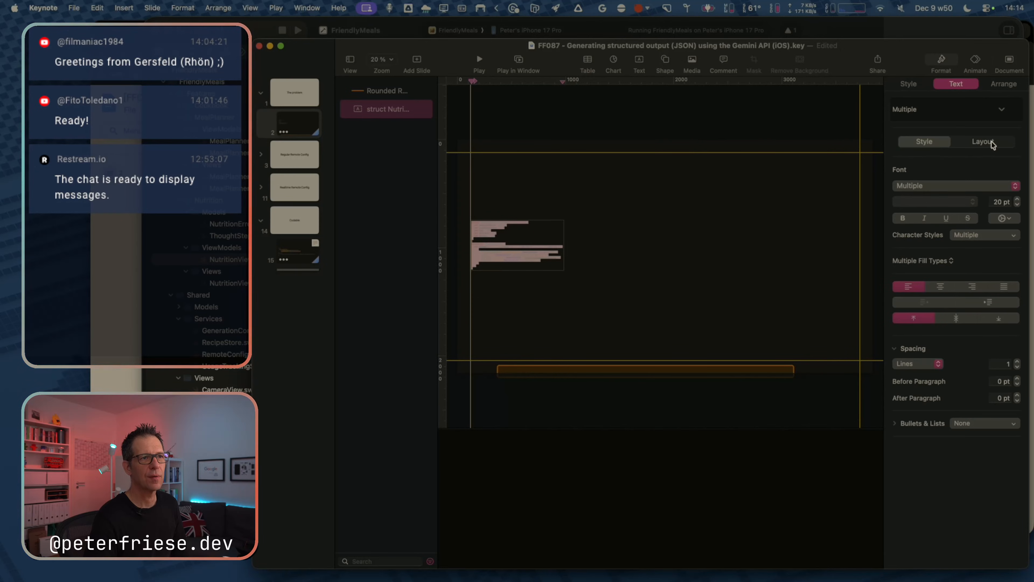
left_click(996, 203)
type("88")
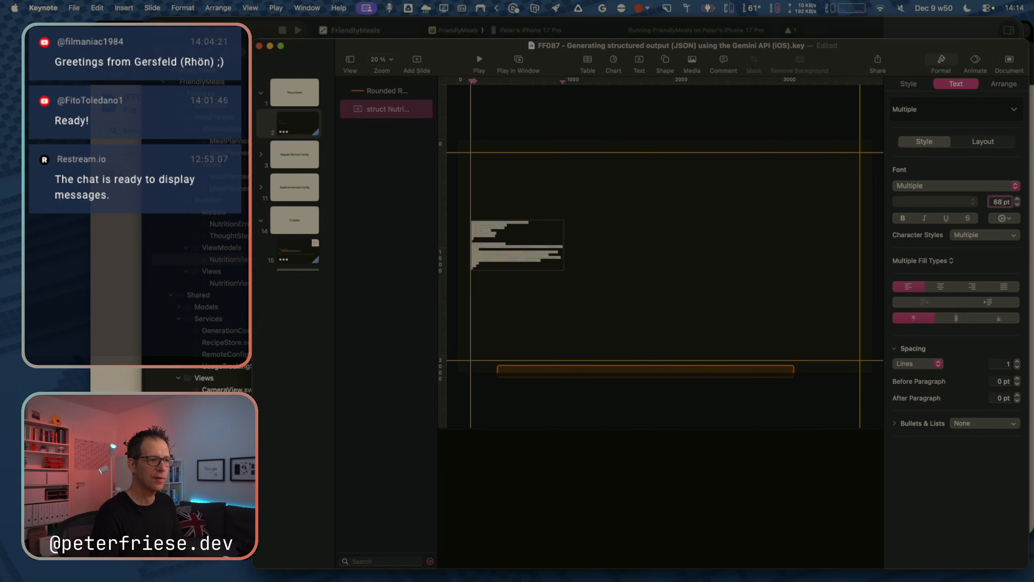
key("Return")
left_click(612, 151)
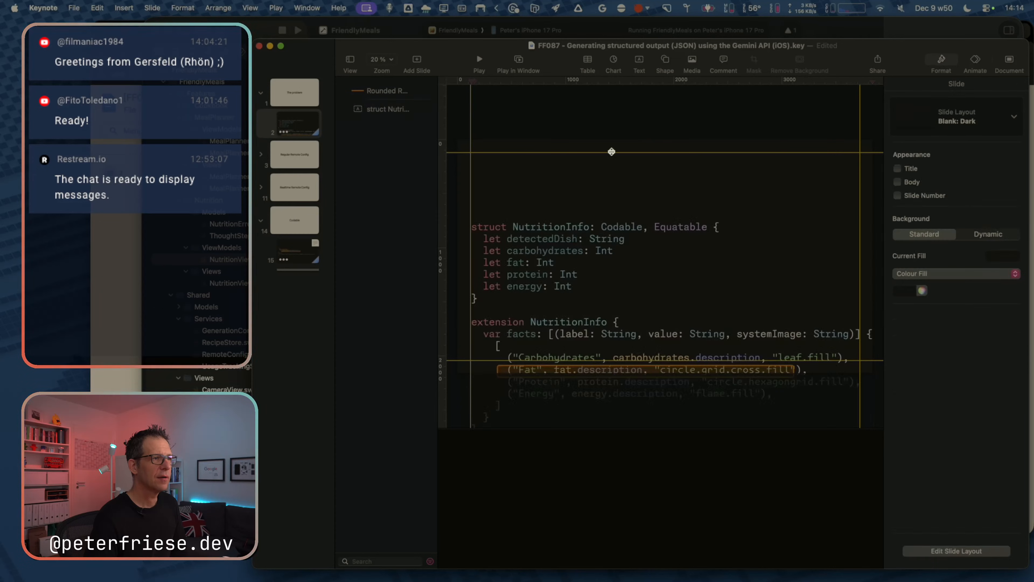
left_click_drag(544, 238, 544, 174)
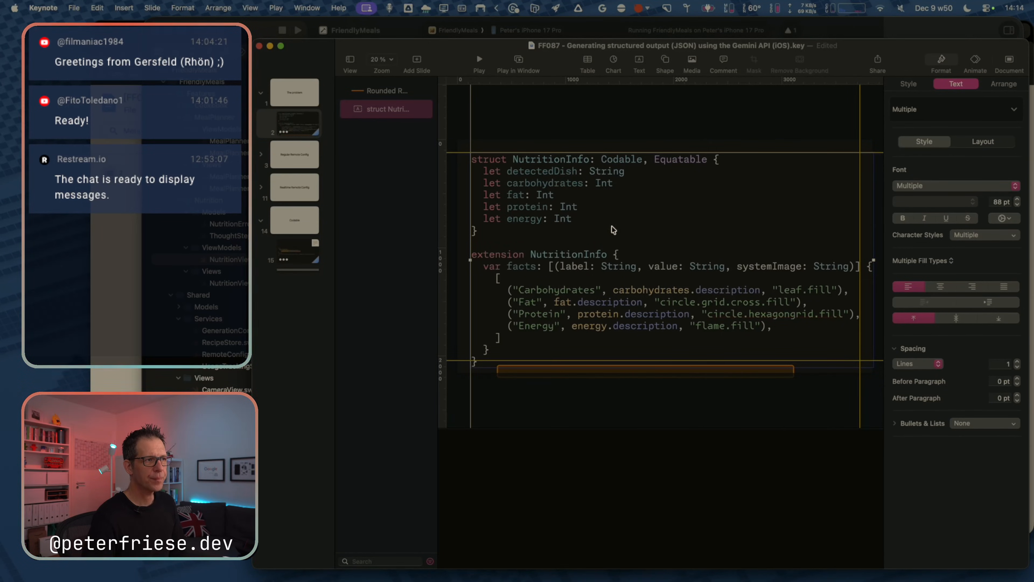
Check the fonts applied to the struct name NutritionInfo, the "Carbohydrates" string and the fat property's type.
left_click(532, 290)
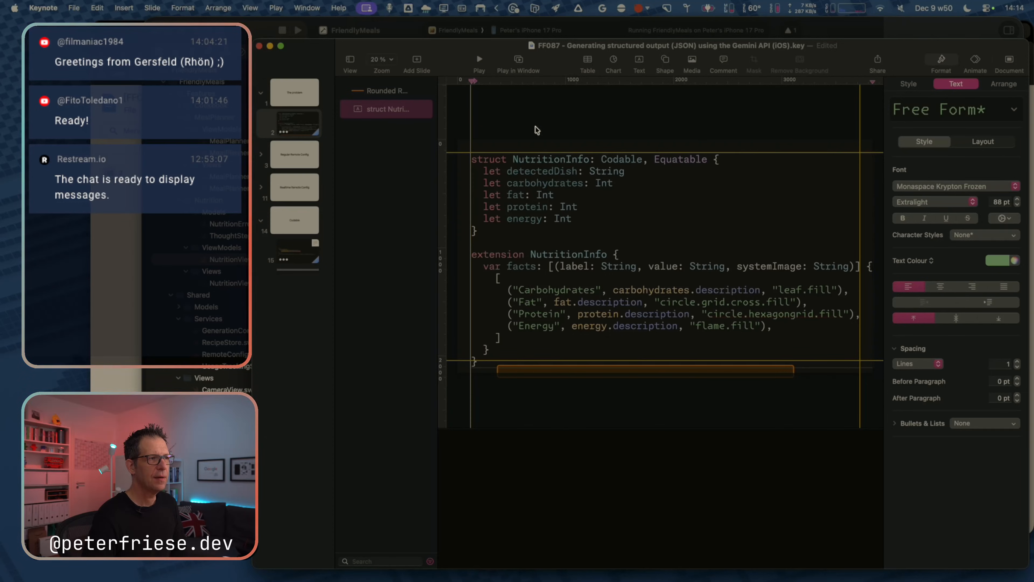
double_click(541, 159)
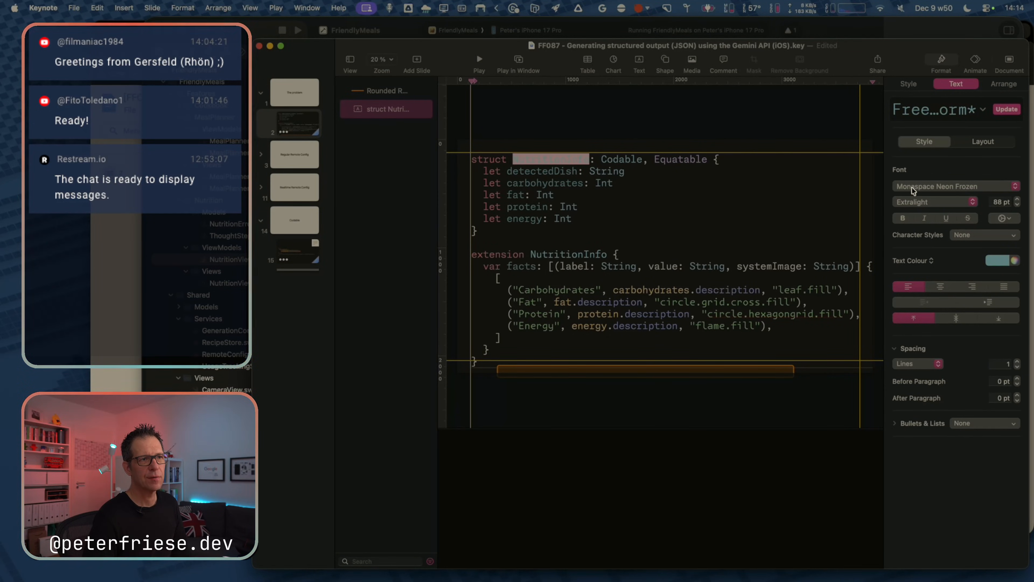
double_click(549, 289)
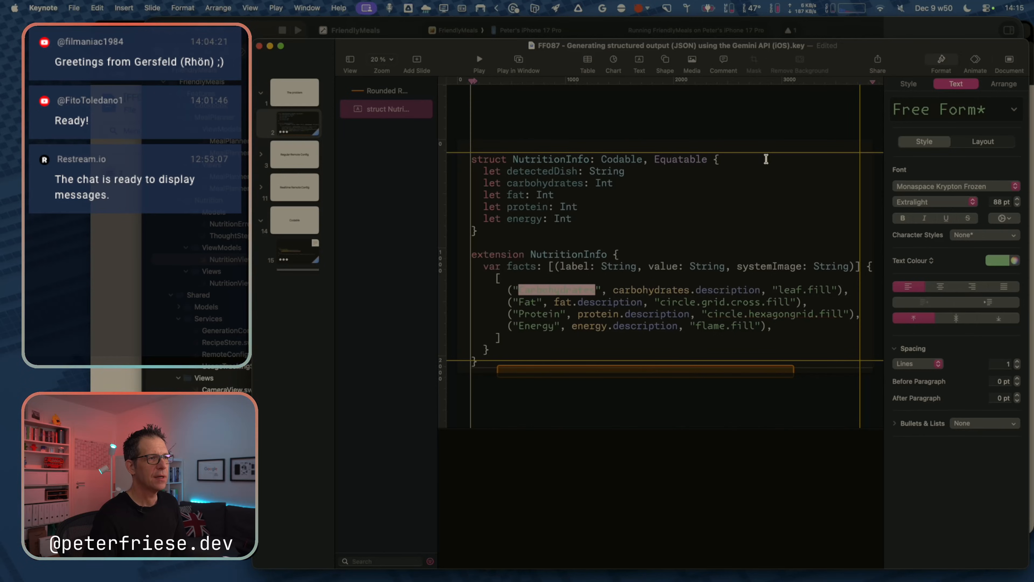
left_click(704, 190)
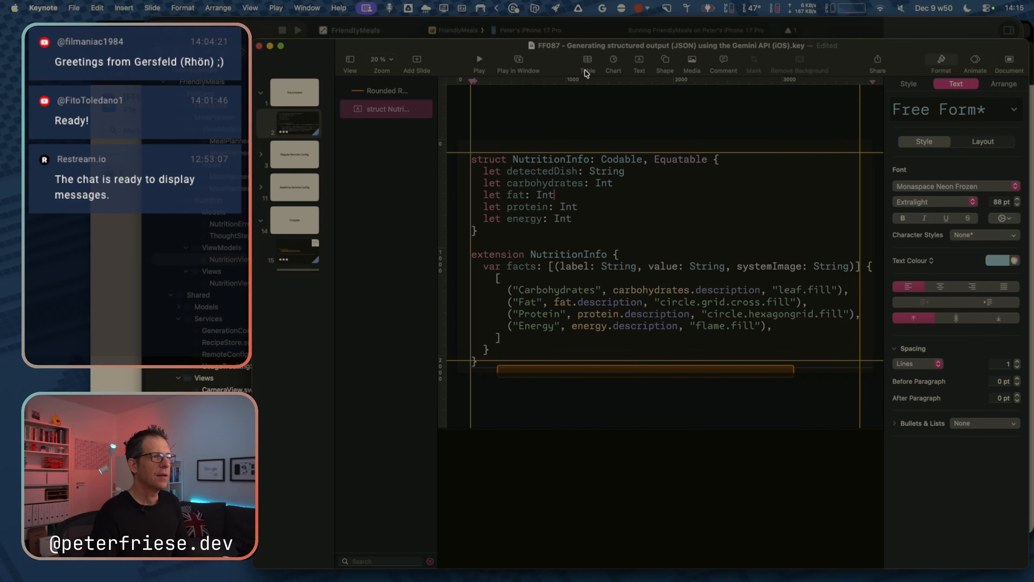
Insert a basic square, stretch it into a wider rectangle, and place it over the end of the struct's first lines.
left_click(666, 62)
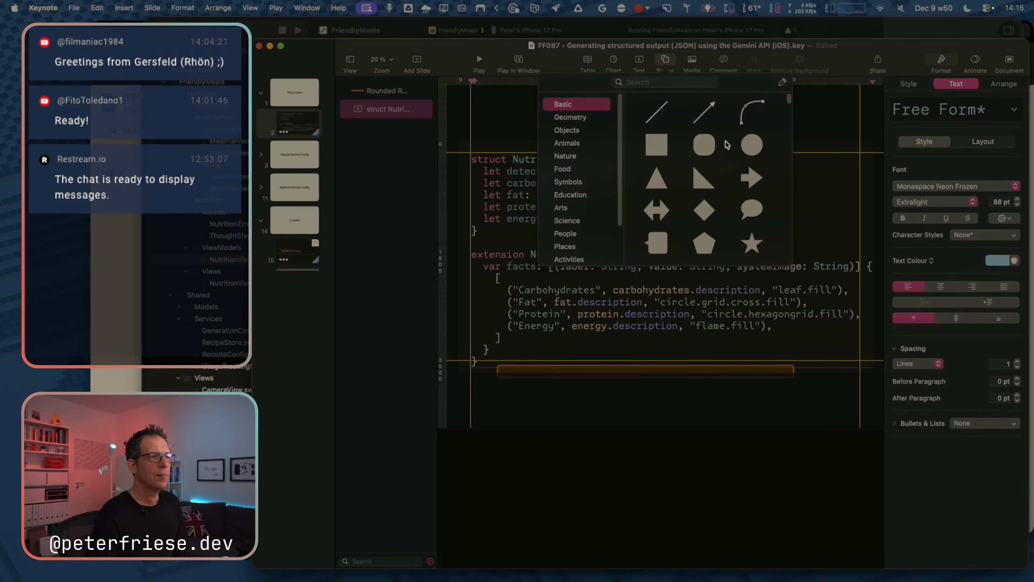
left_click(657, 145)
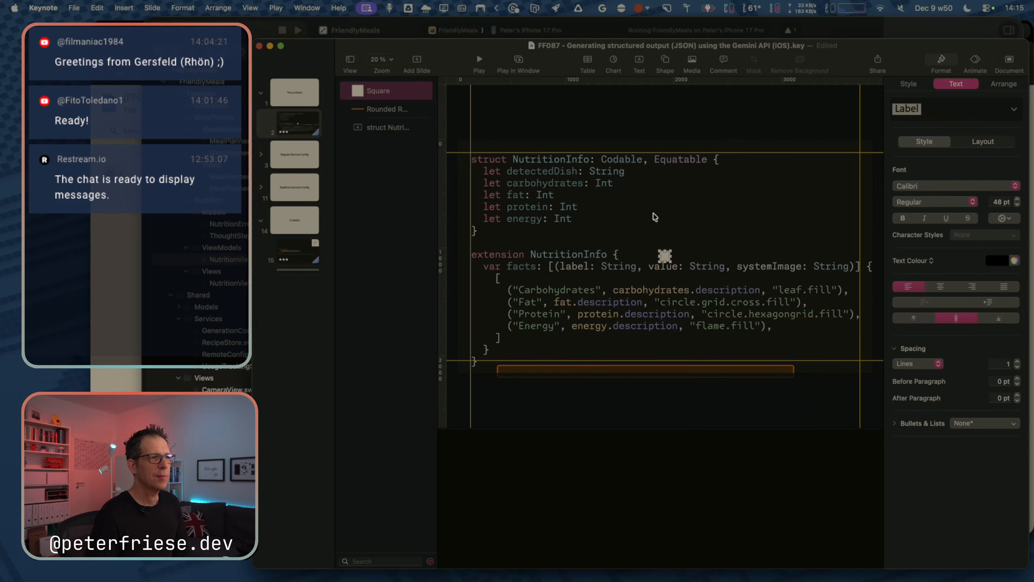
left_click_drag(670, 262, 775, 323)
left_click_drag(728, 296, 633, 179)
left_click_drag(625, 166, 658, 181)
Send the white rectangle to the back, behind the code, and nudge the code text box slightly to the left.
right_click(670, 179)
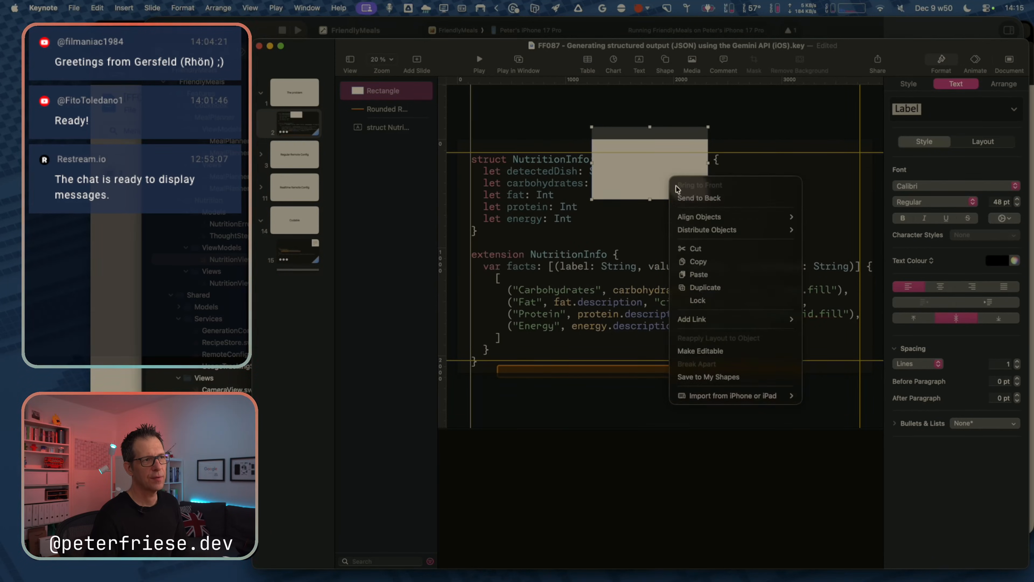
left_click(699, 199)
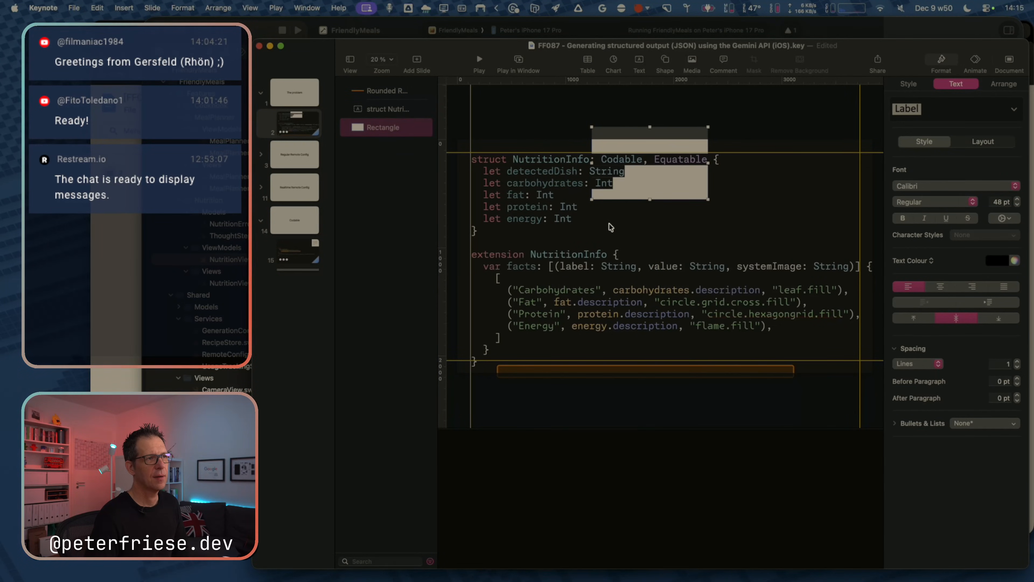
mouse_move(666, 183)
left_mouse_down()
mouse_move(648, 189)
mouse_move(664, 186)
left_mouse_up()
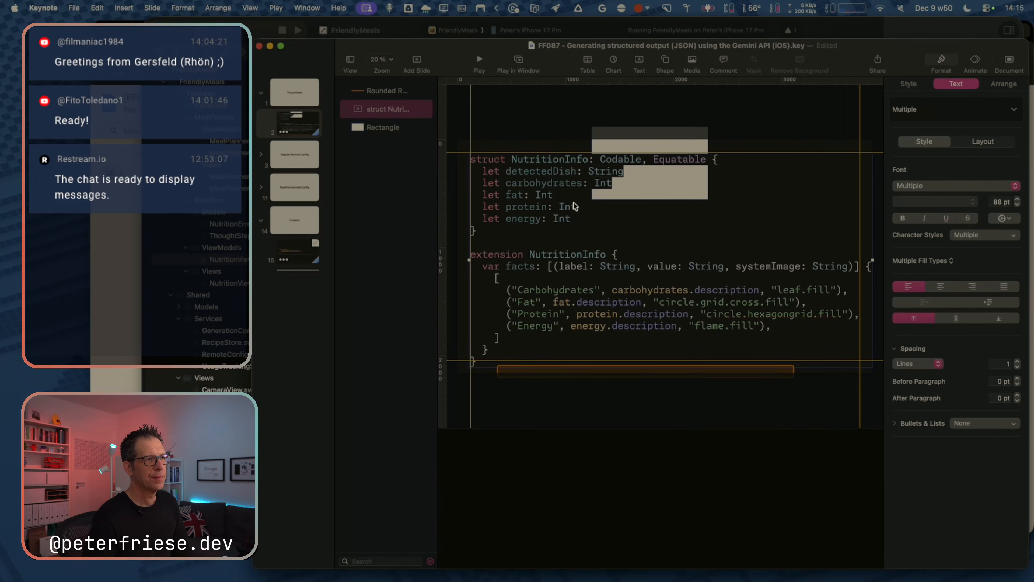
mouse_move(534, 178)
left_mouse_down()
mouse_move(585, 224)
mouse_move(534, 178)
left_mouse_up()
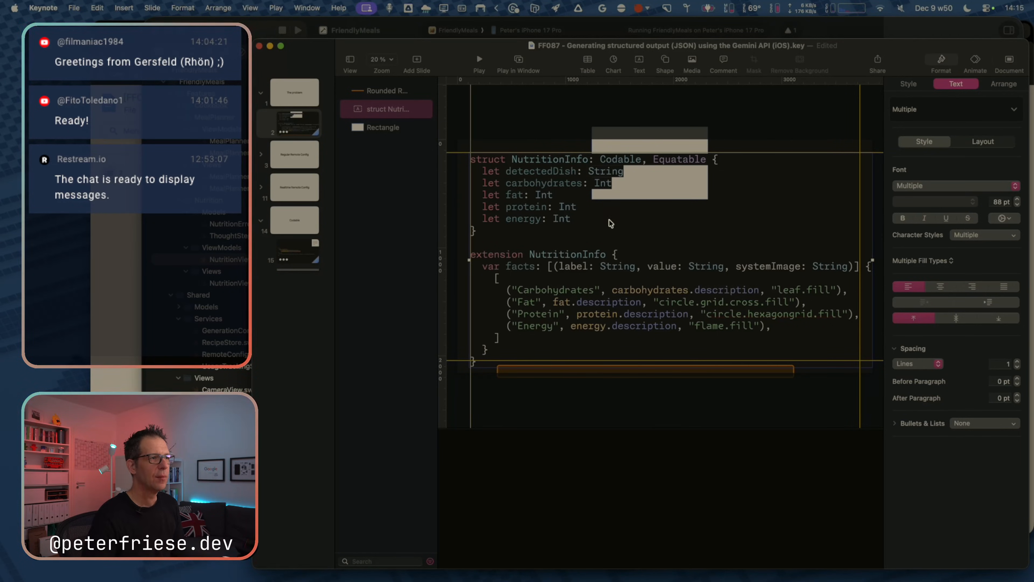
Remove the text background colour from all the NutritionInfo code.
left_click(562, 206)
key("super+a")
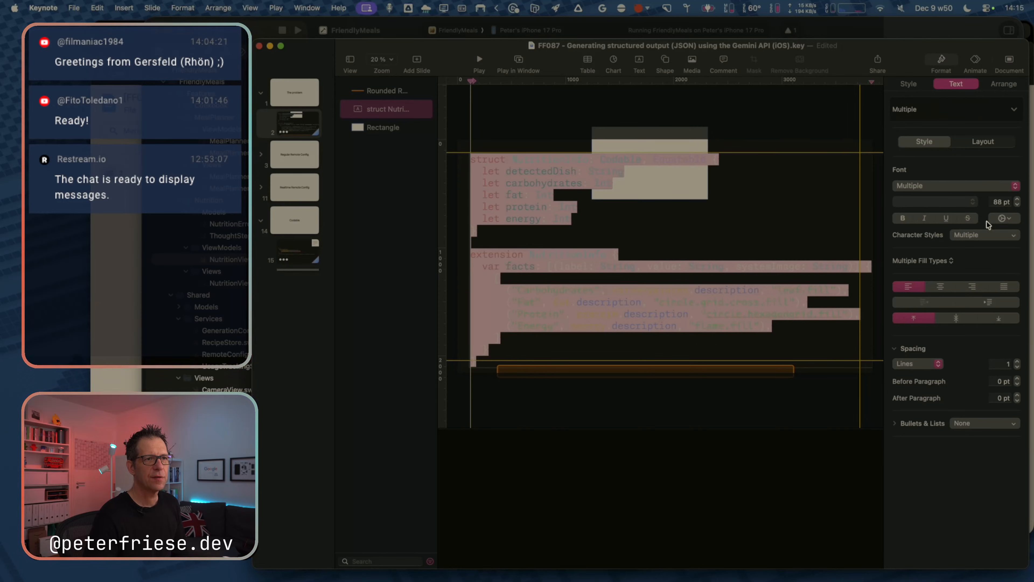
left_click(1005, 219)
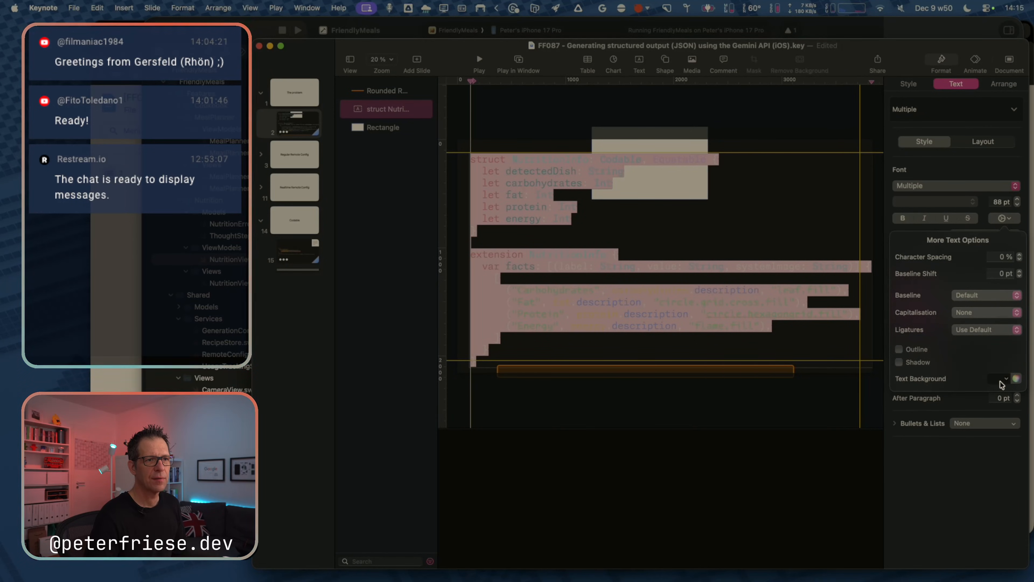
left_click(1009, 382)
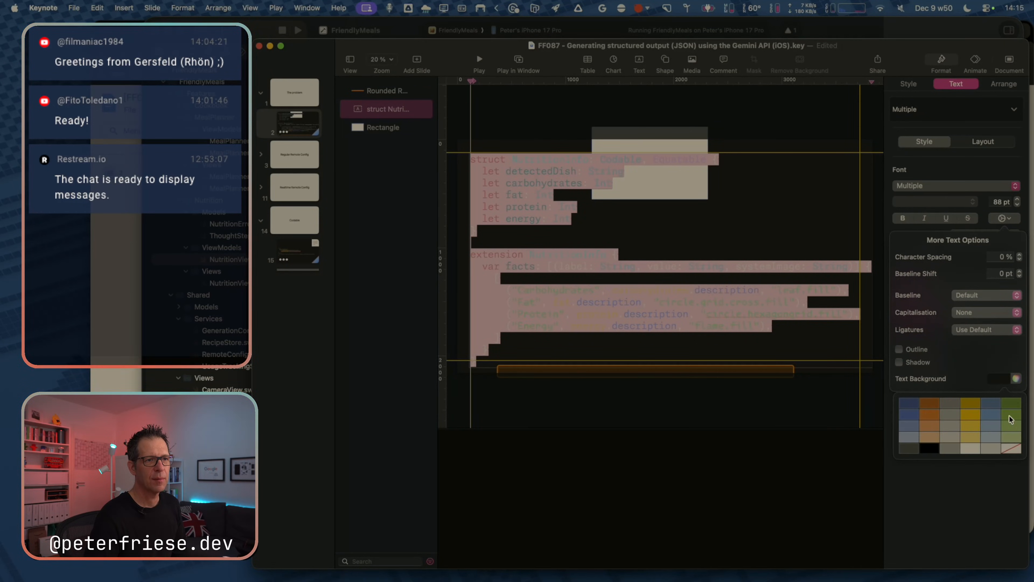
left_click(1014, 447)
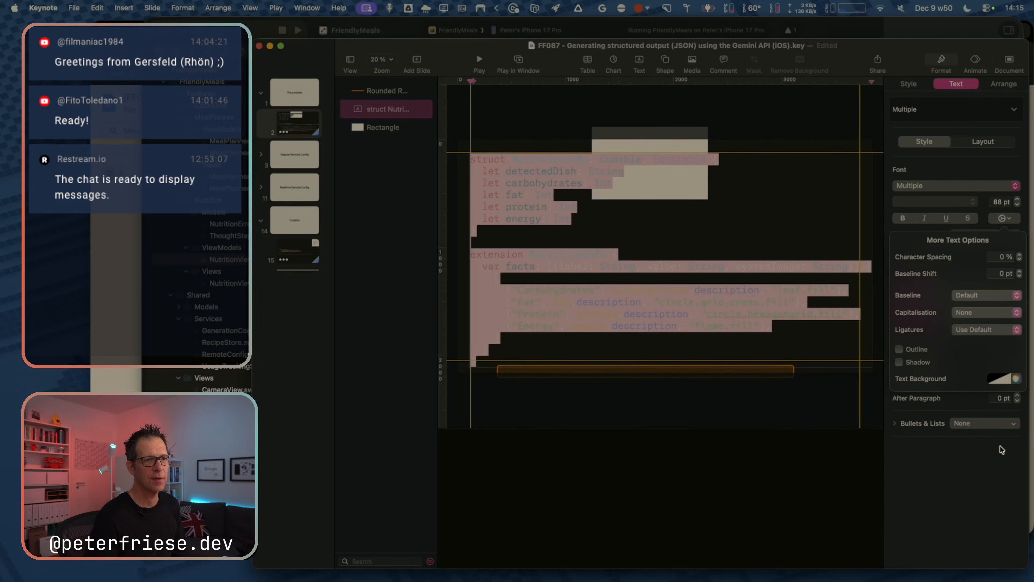
left_click(770, 388)
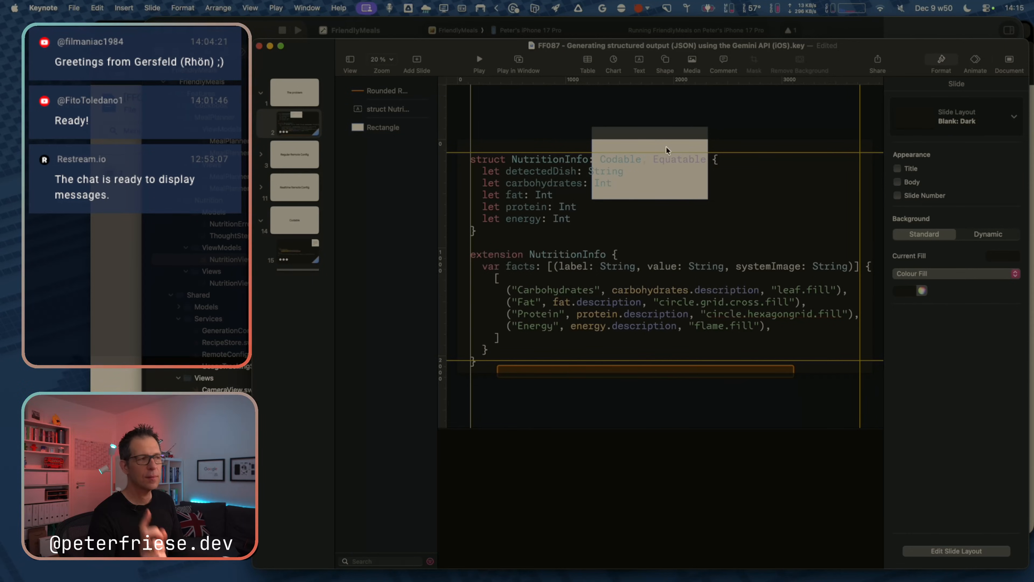
Switch to Xcode, change the editor theme to PF Mono Keynote (Dark), and close the settings.
key("super+Tab")
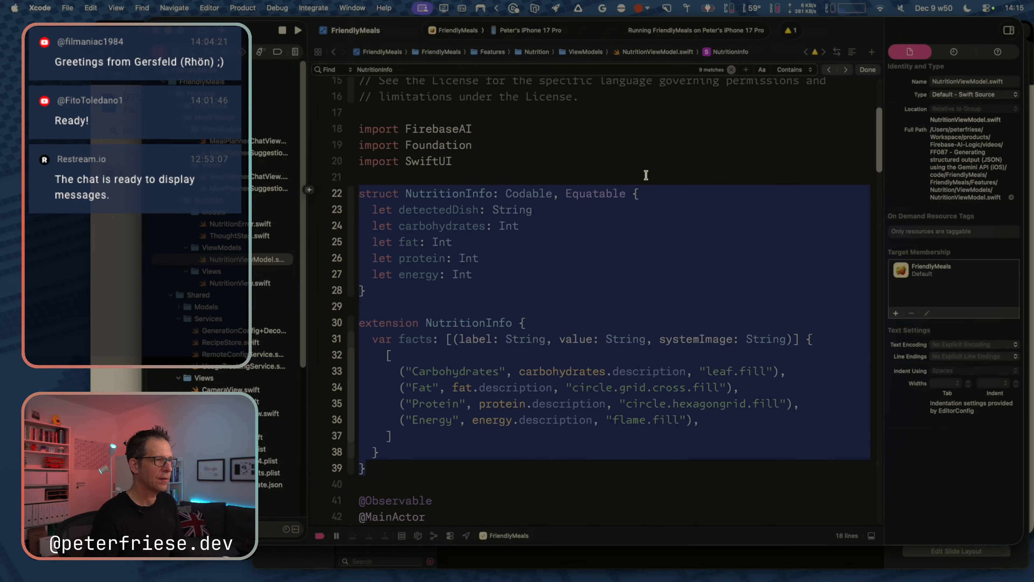
left_click(542, 237)
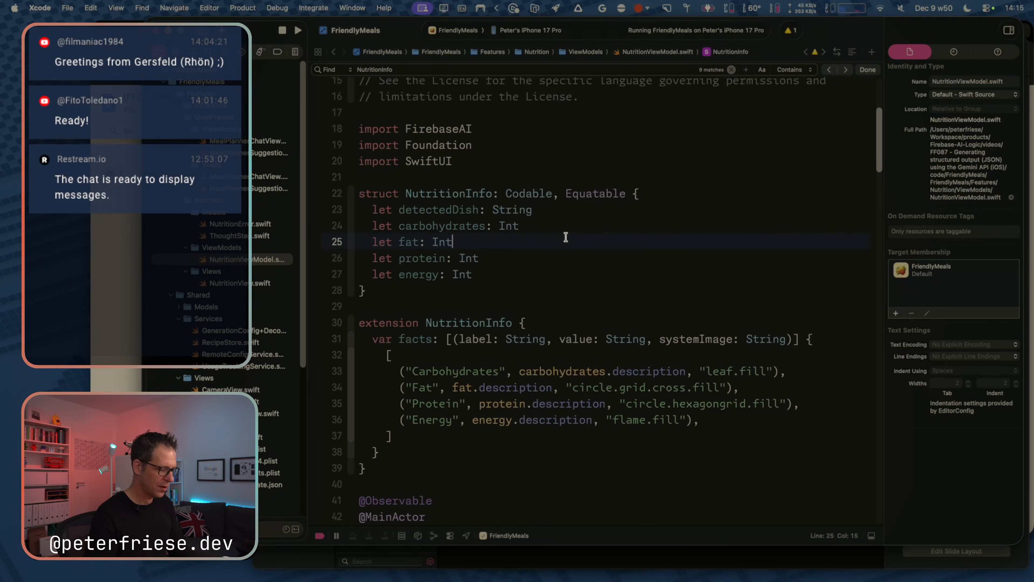
key("super+comma")
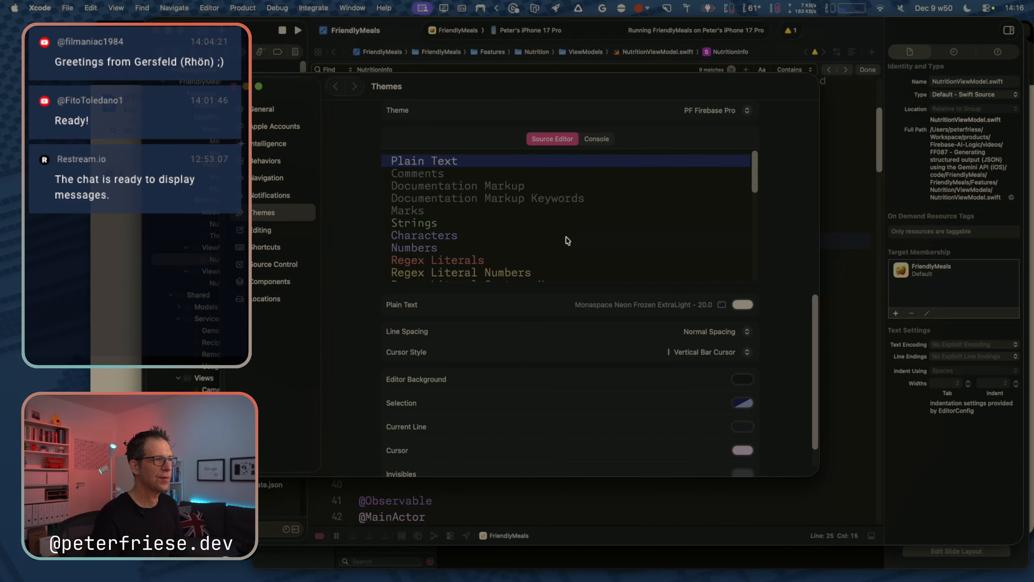
left_click(738, 111)
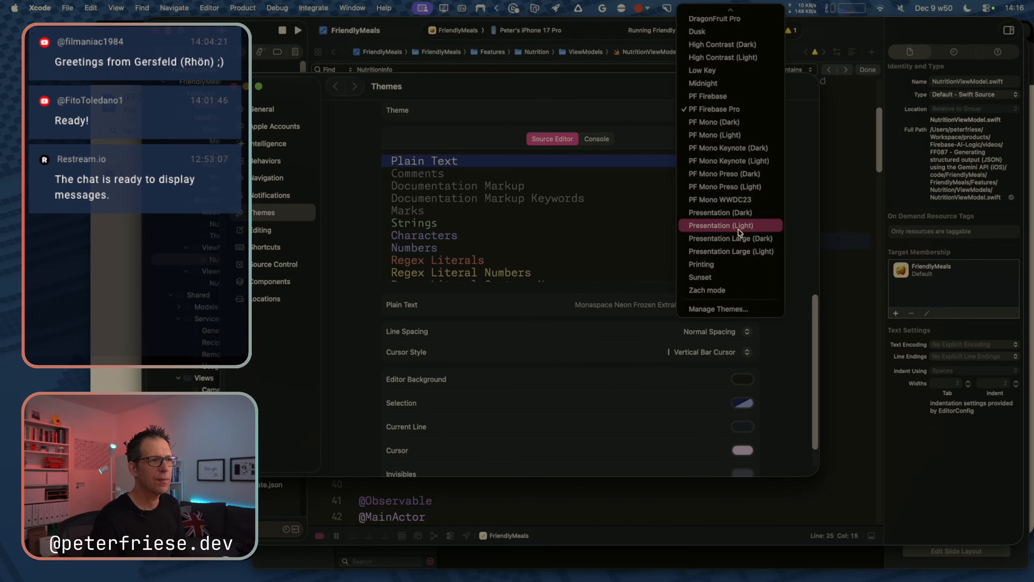
left_click(732, 148)
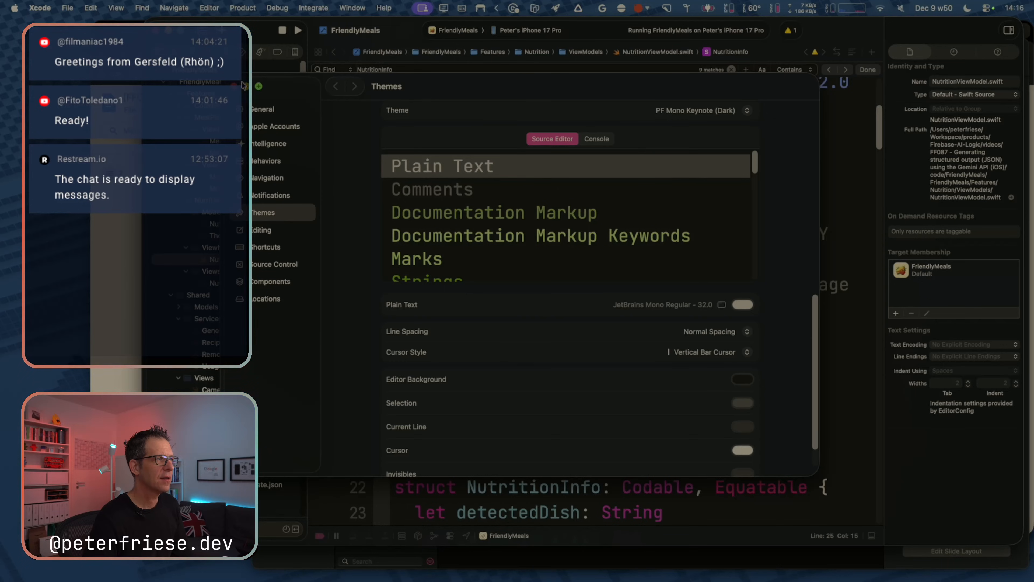
left_click(233, 89)
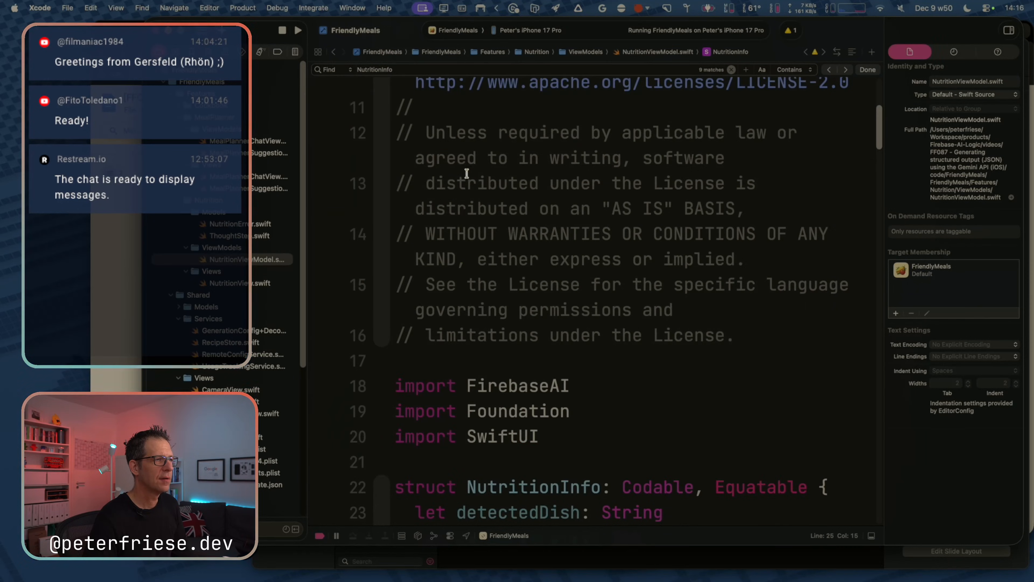
Try the PF Mono Preso (Dark) editor theme in Xcode's settings and close them.
left_click(653, 84)
key("super+comma")
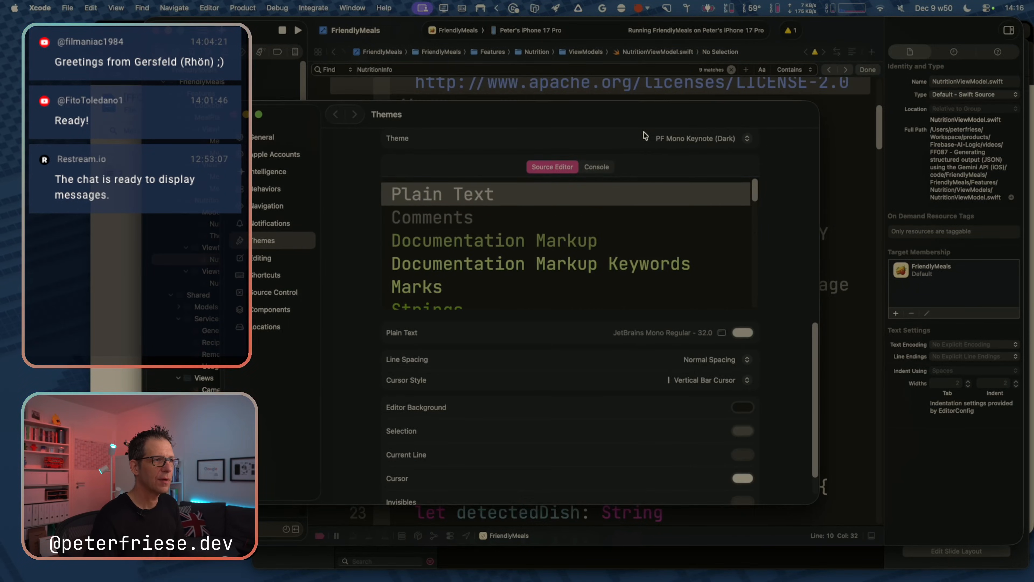
left_click(690, 148)
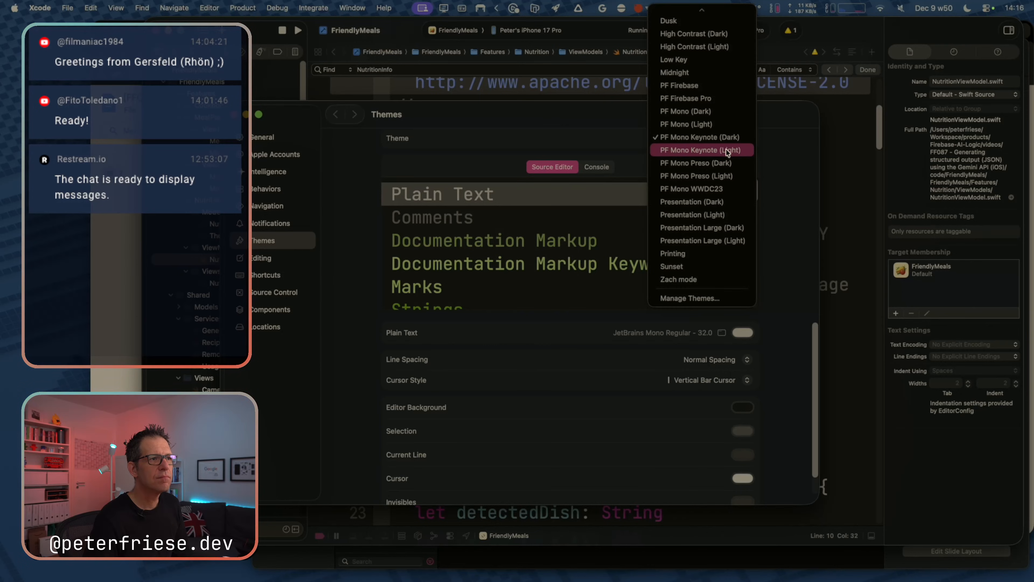
left_click(730, 162)
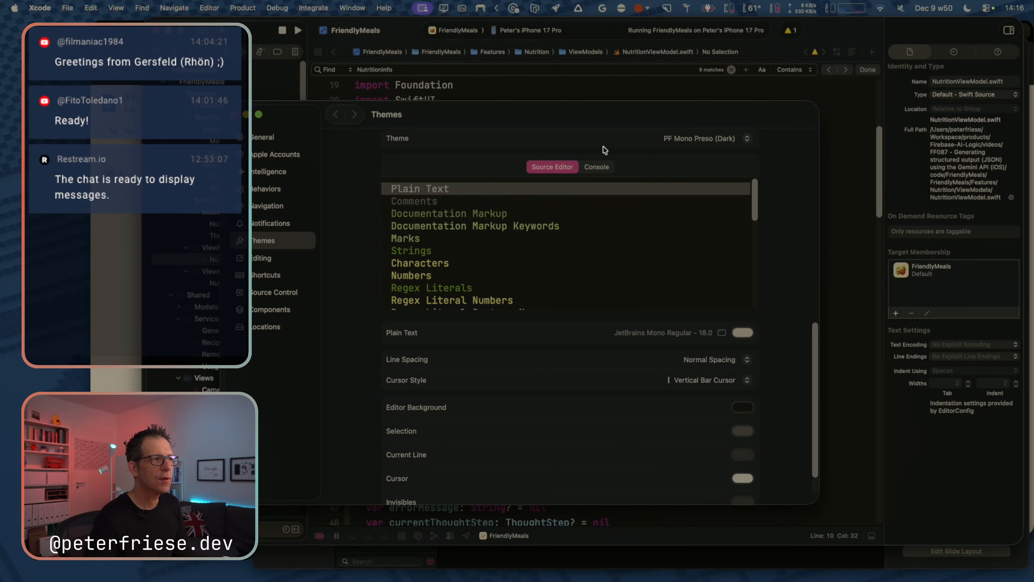
left_click(233, 115)
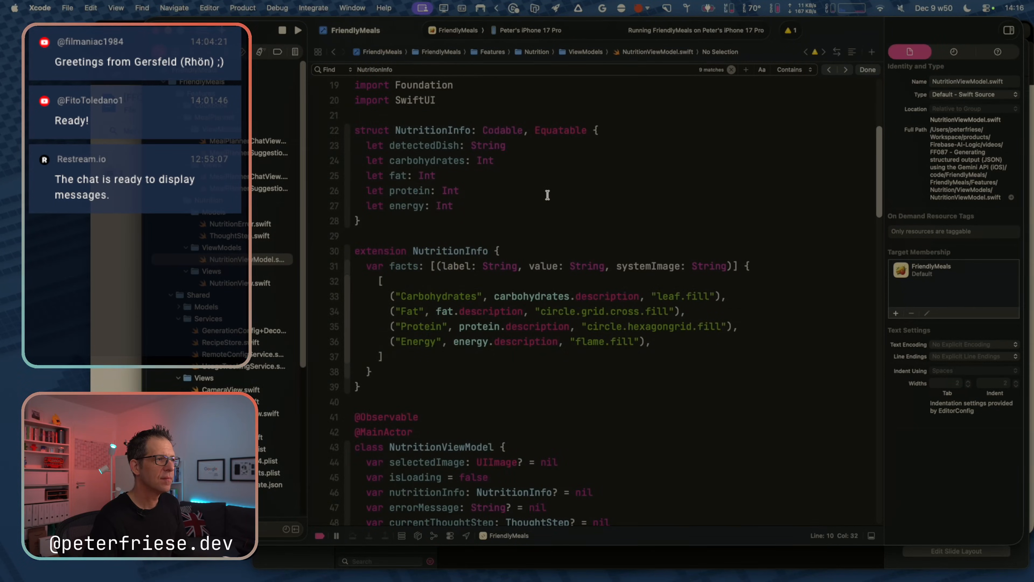
Reopen the theme settings, try PF Mono WWDC23, settle on PF Mono Keynote (Light) as the editor theme, and close the settings.
left_click(548, 195)
key("super+comma")
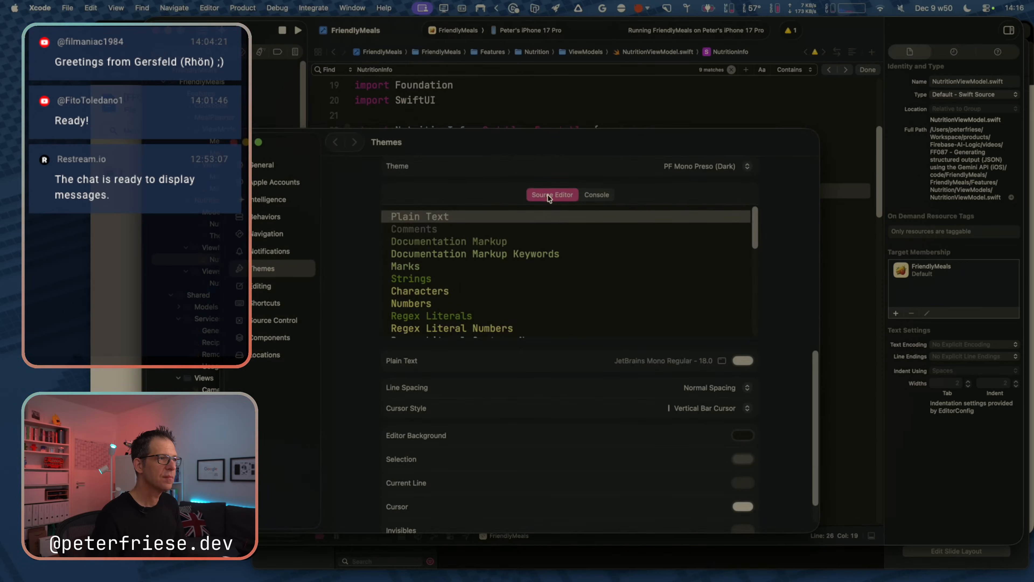
left_click(718, 172)
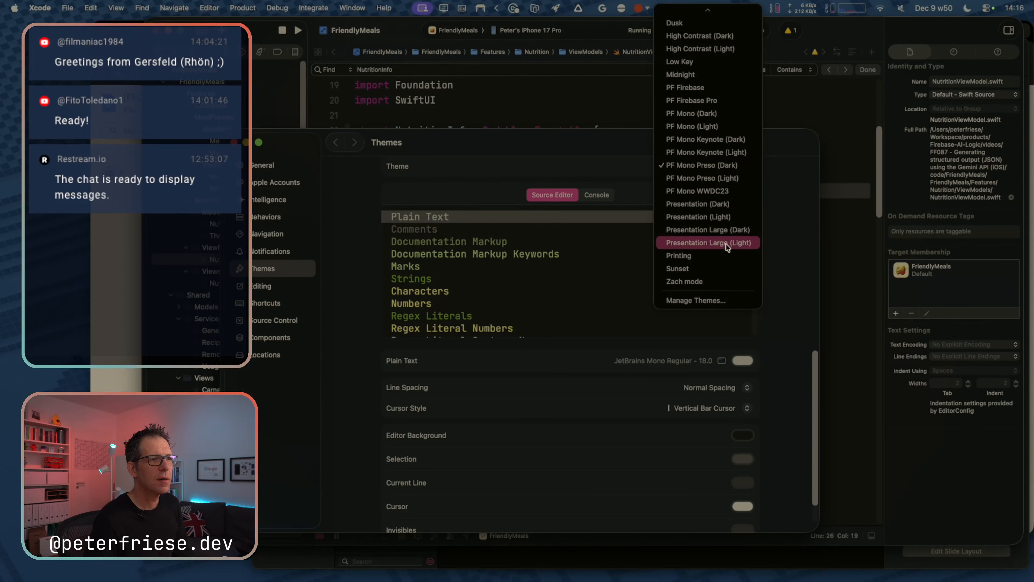
left_click(716, 189)
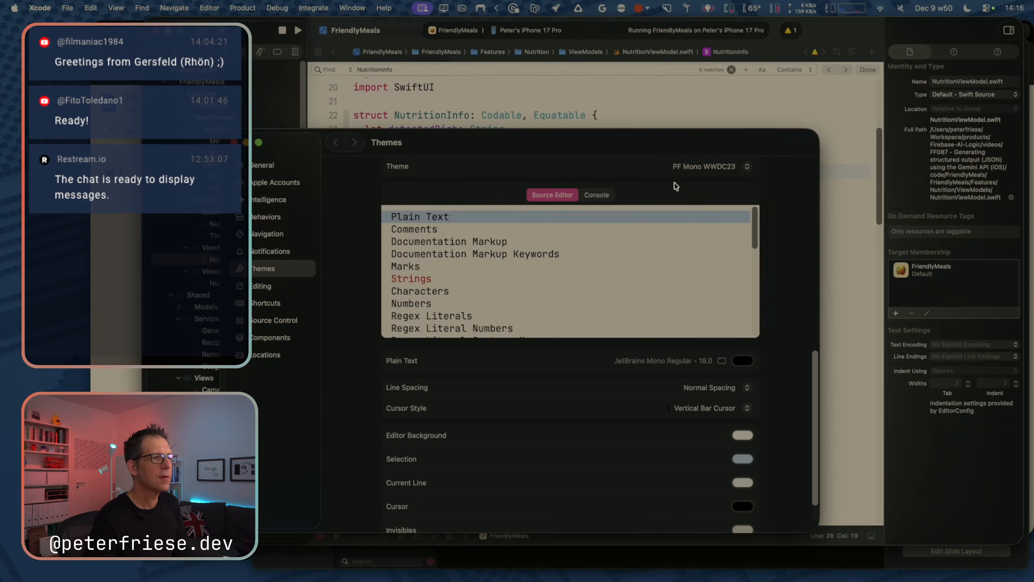
left_click(696, 166)
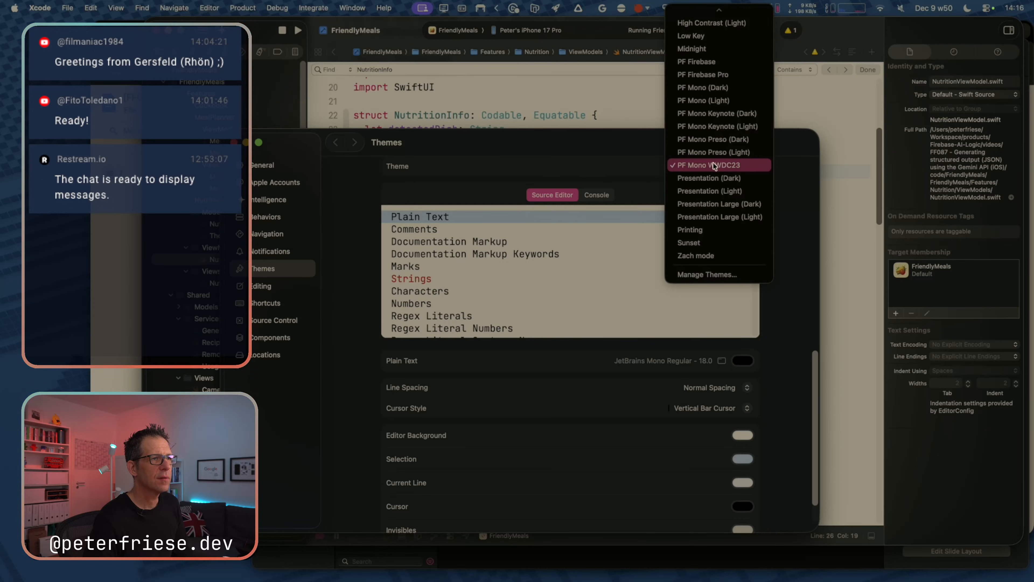
left_click(725, 126)
left_click_drag(538, 148, 669, 283)
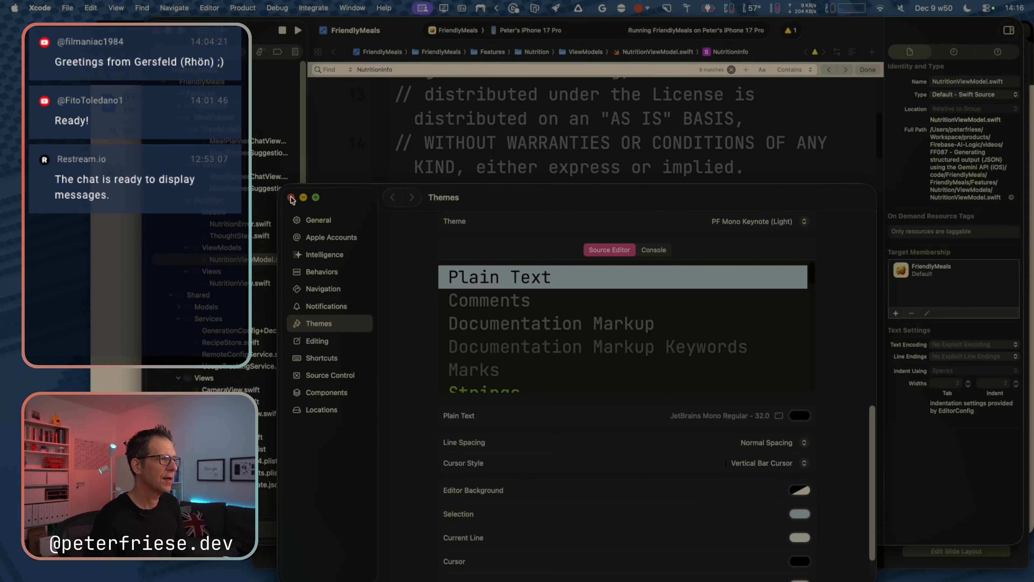
key("super+w")
Check the code in the light theme, then select and copy the complete NutritionInfo struct without its extension.
scroll(664, 383, "down", 3)
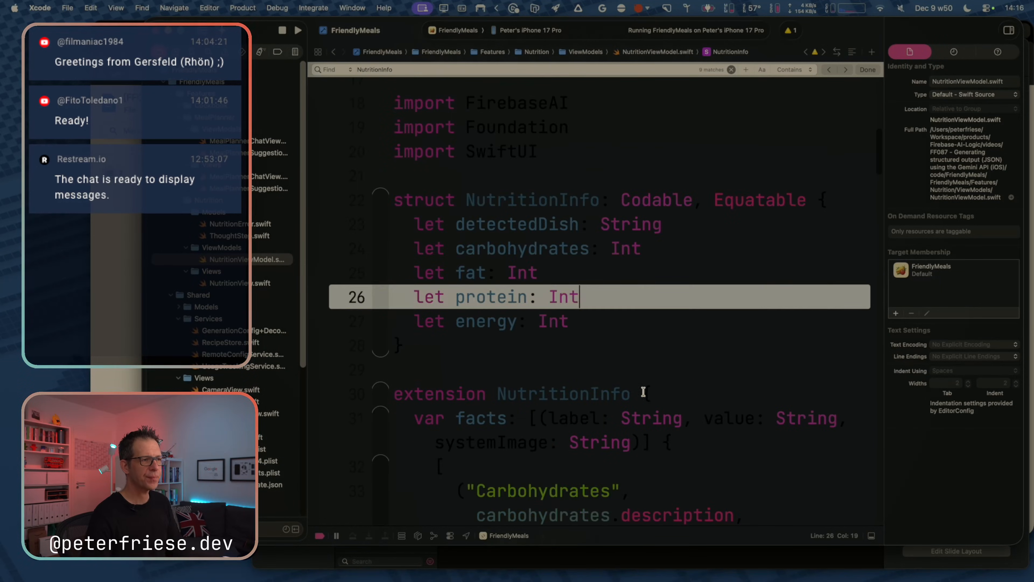
key("Down")
key("Down")
key("Down")
scroll(669, 390, "down", 5)
scroll(667, 390, "down", 8)
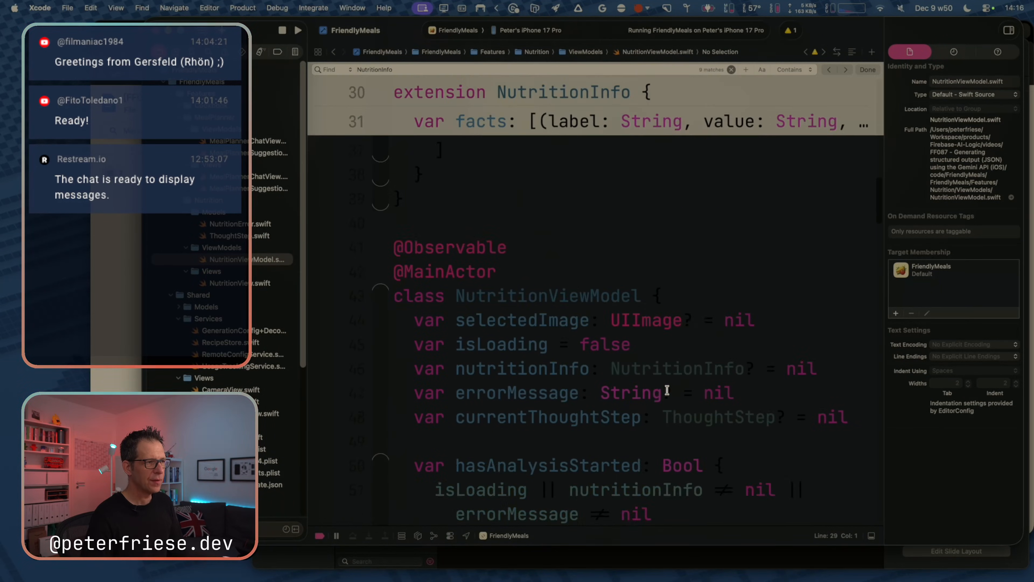
scroll(683, 362, "up", 2)
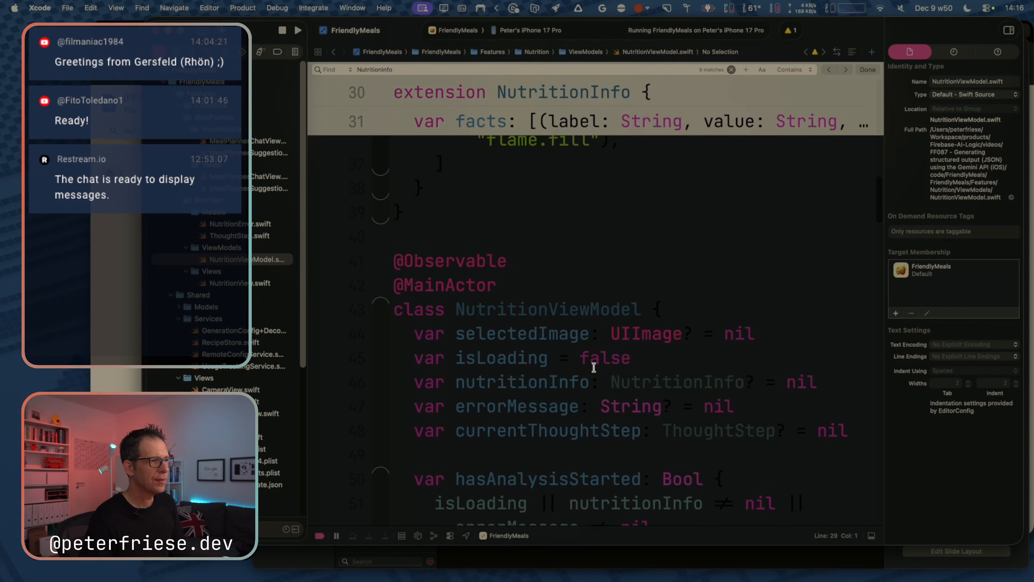
scroll(475, 236, "up", 5)
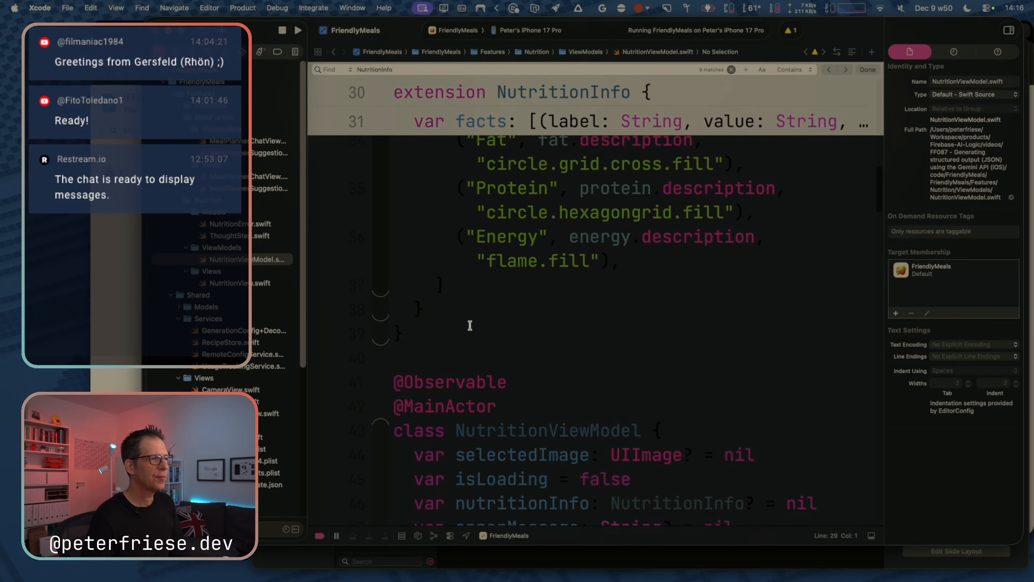
scroll(470, 325, "up", 2)
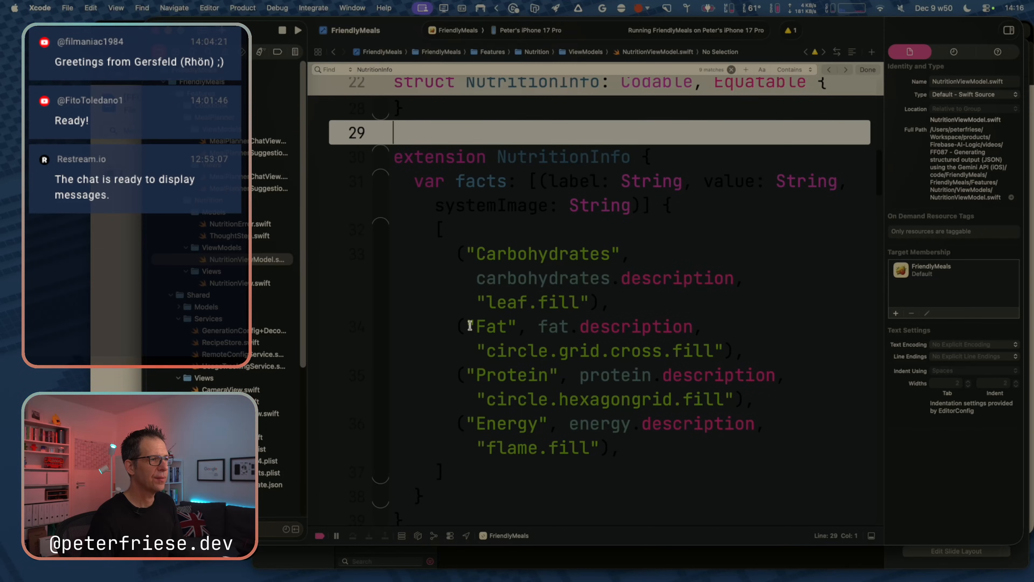
scroll(459, 410, "up", 5)
left_click(475, 252)
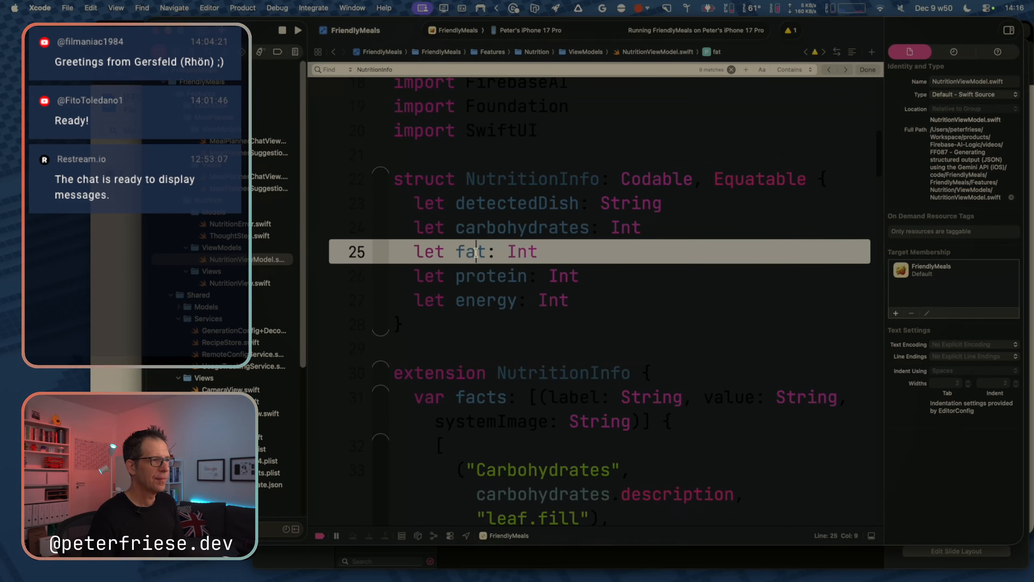
left_click_drag(427, 319, 389, 167)
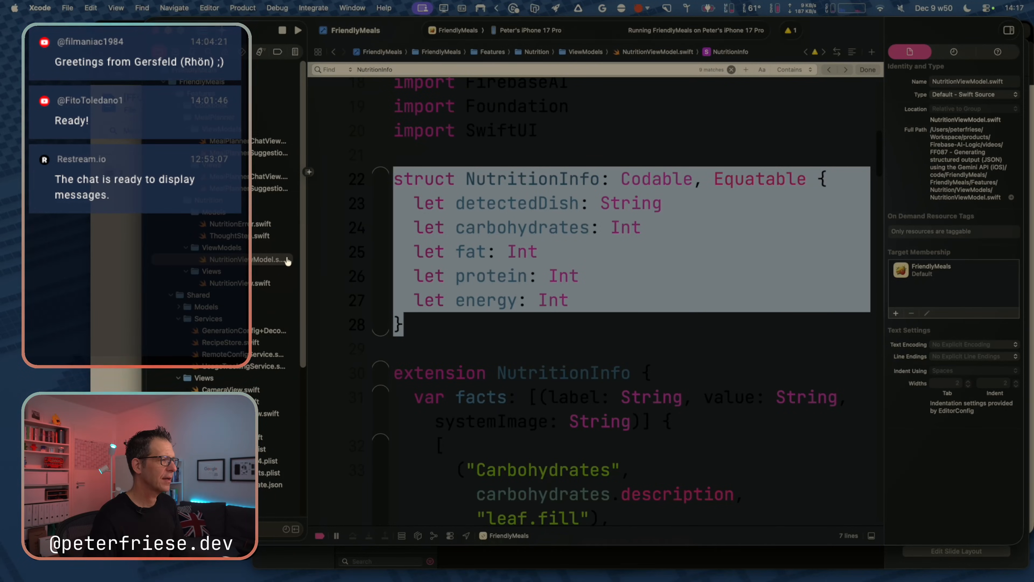
Switch to Keynote, duplicate the NutritionInfo code slide, and delete the code text box from the duplicate.
key("super+Tab")
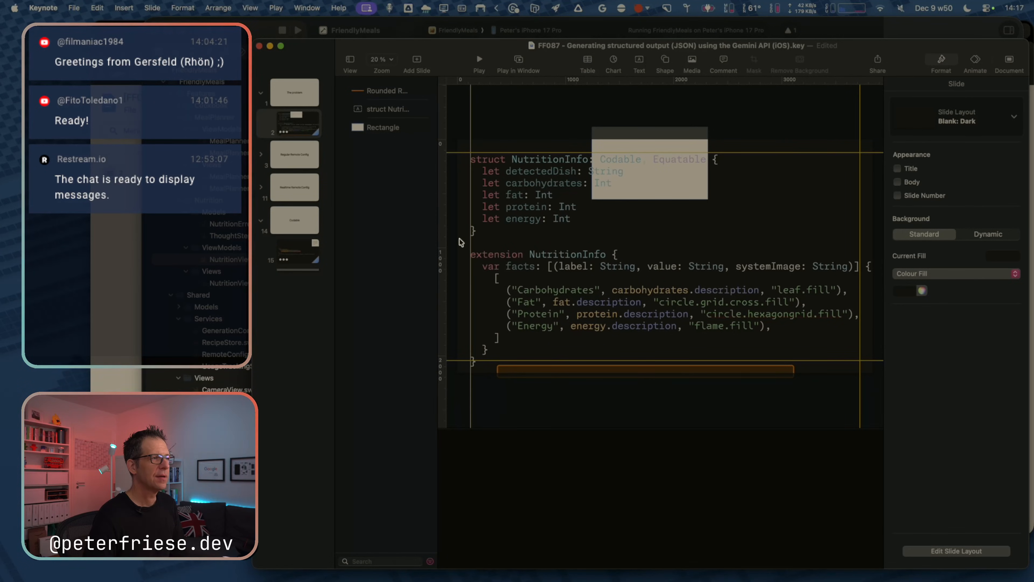
right_click(308, 118)
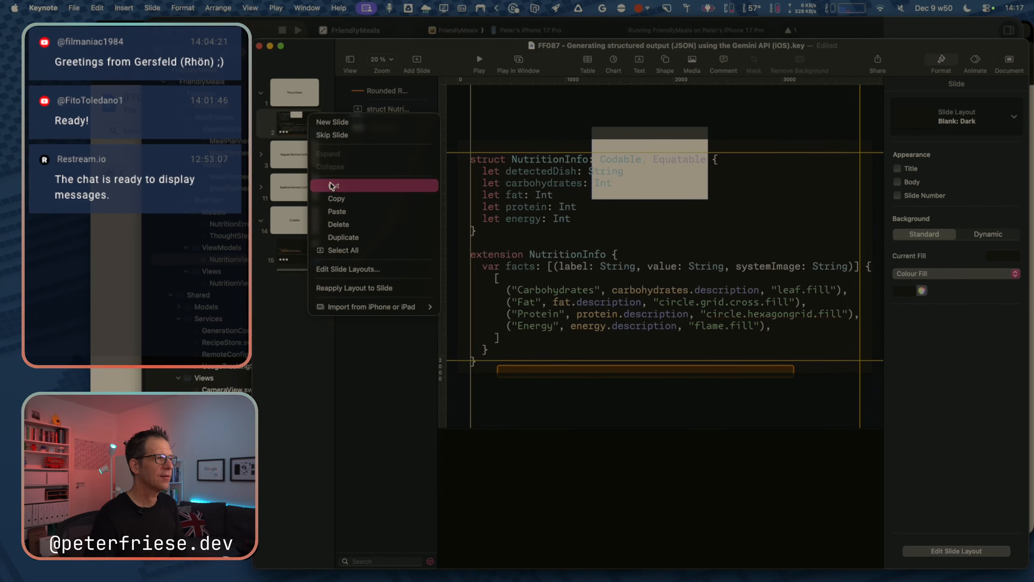
left_click(356, 237)
left_click(610, 295)
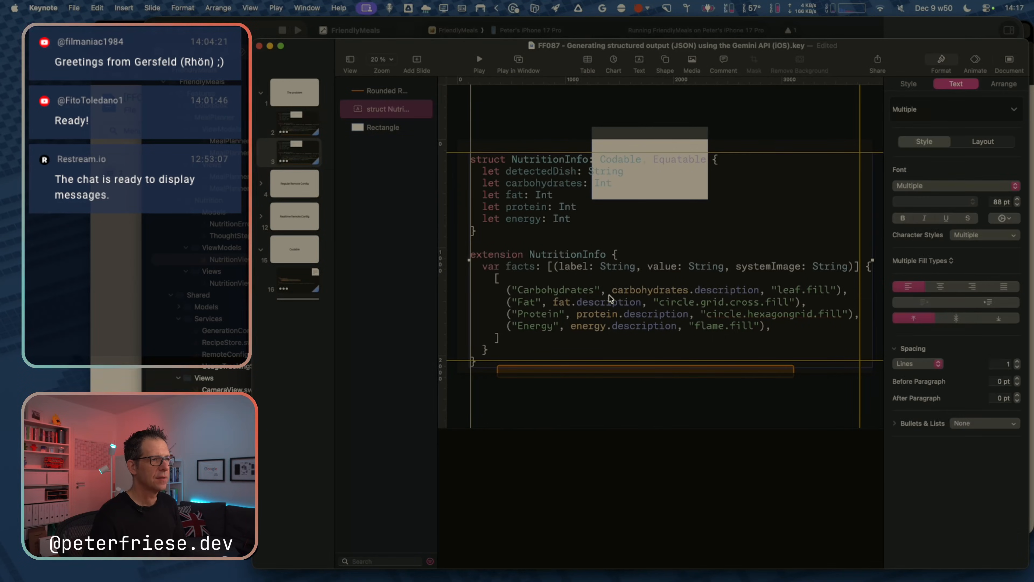
key("Delete")
Try to paste the copied struct directly onto the duplicated slide, removing the imported table after each attempt.
key("super+v")
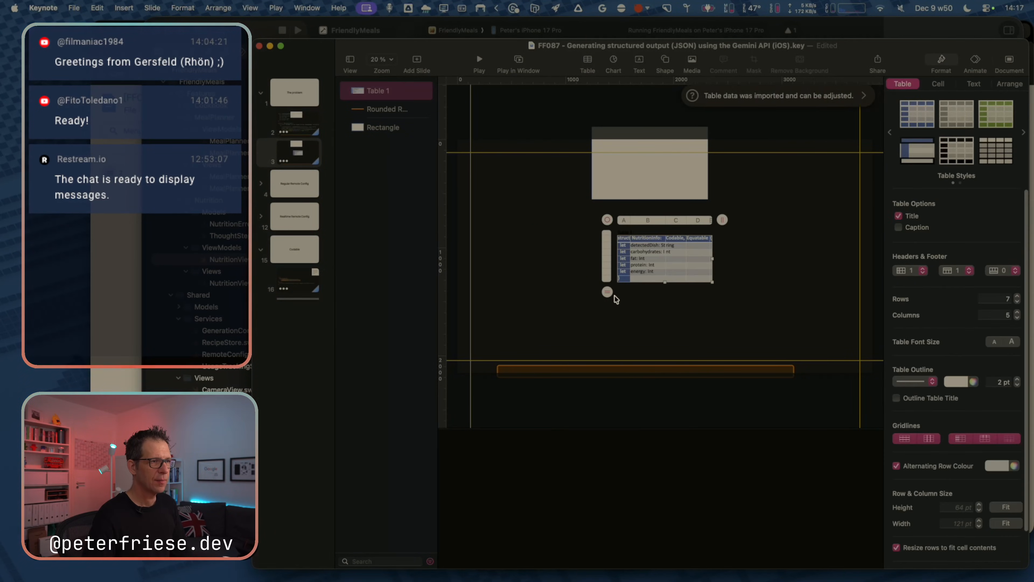
key("super+z")
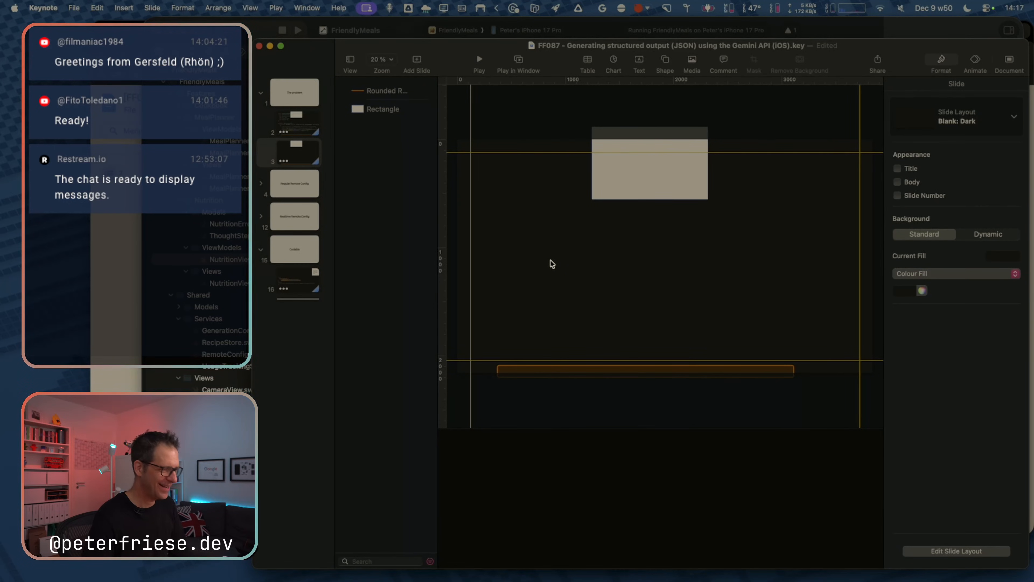
key("super+Tab")
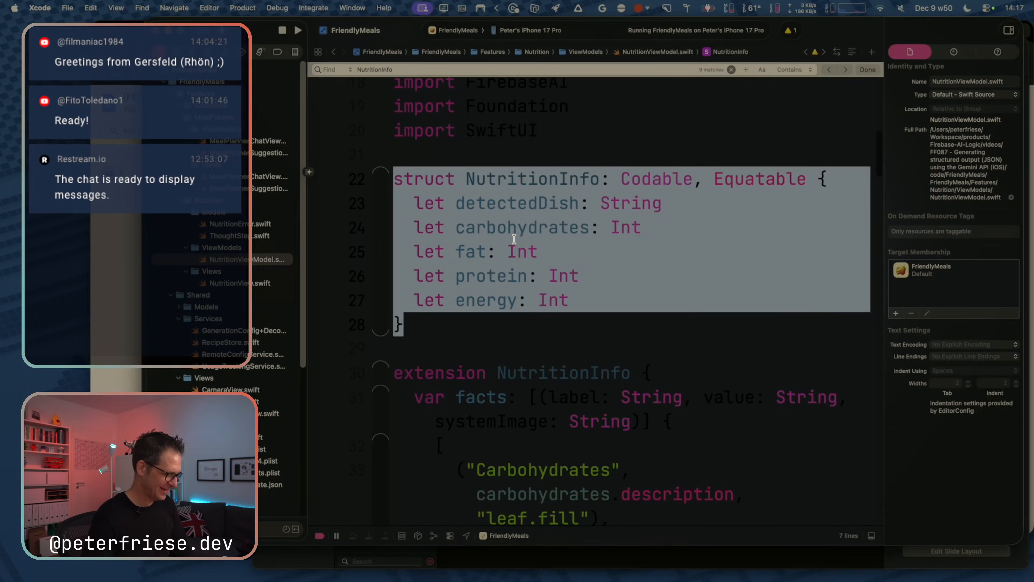
key("super+Tab")
key("super+v")
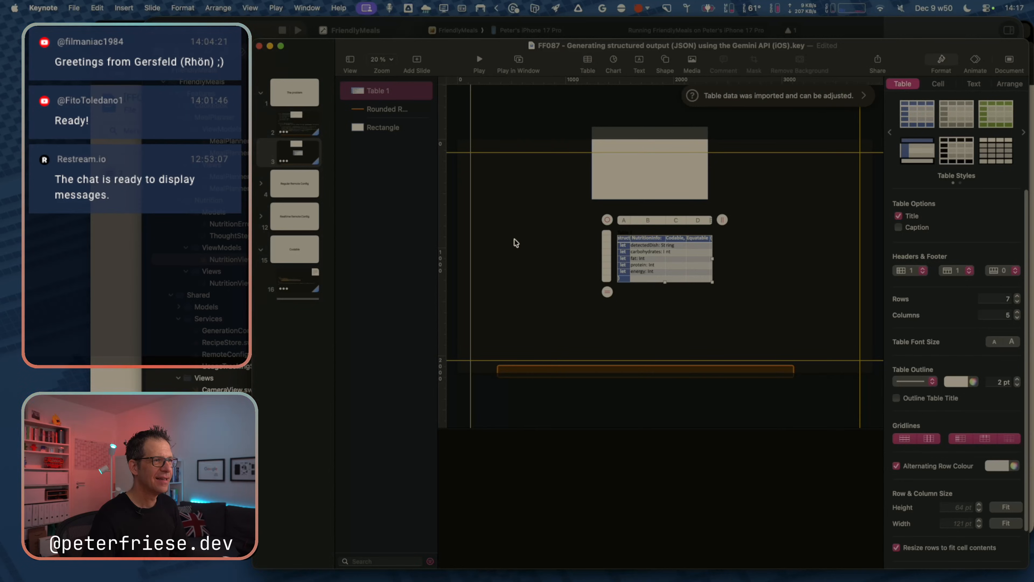
key("super+z")
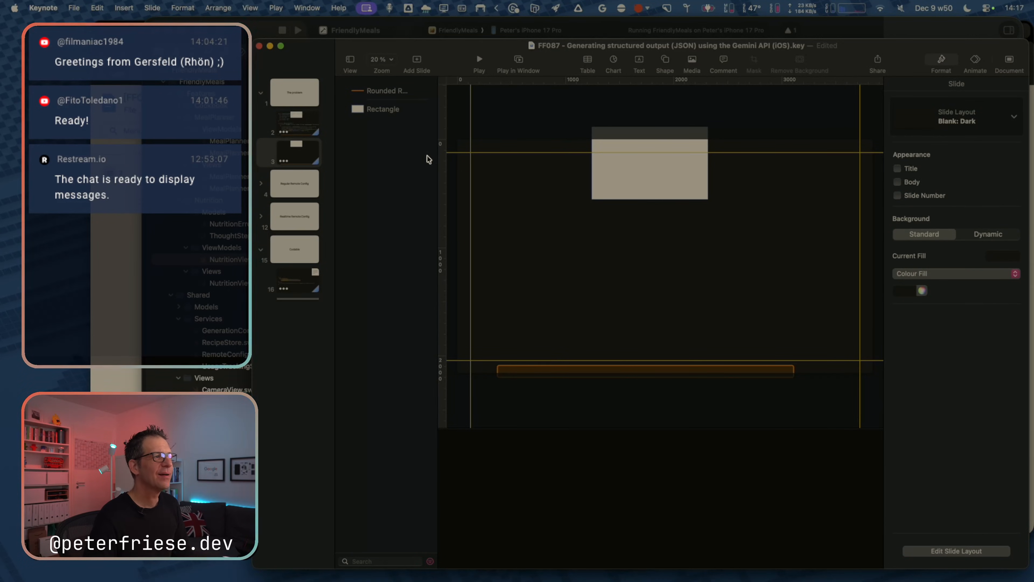
key("super+v")
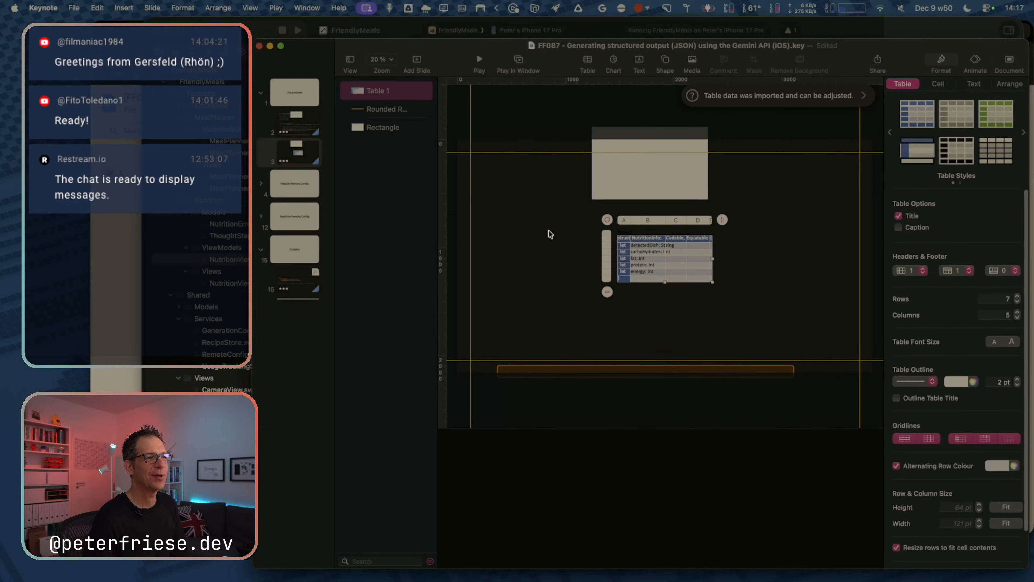
key("Delete")
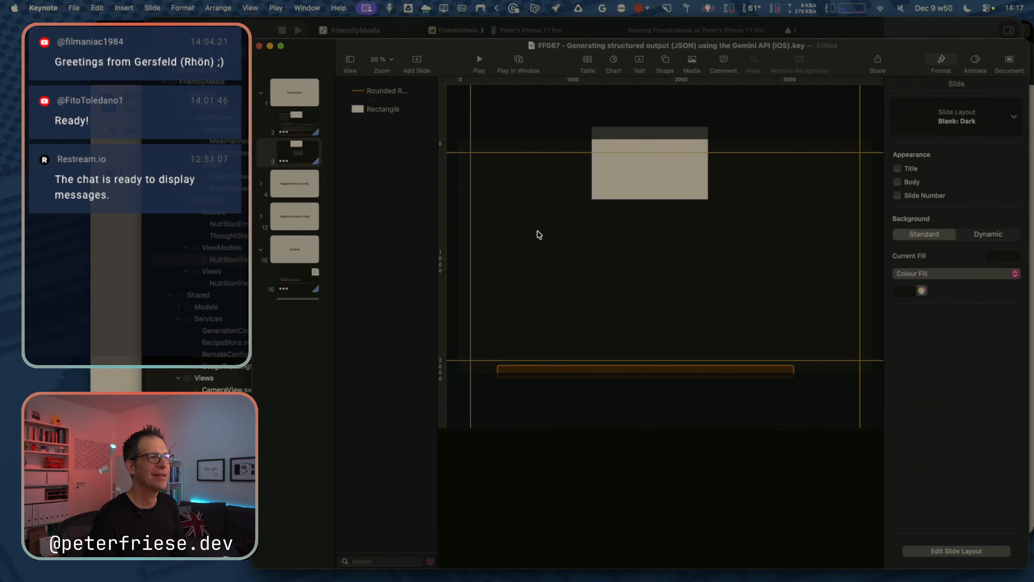
Insert a text box on the duplicated slide, paste the NutritionInfo struct into it, and place it below the white rectangle.
left_click(639, 60)
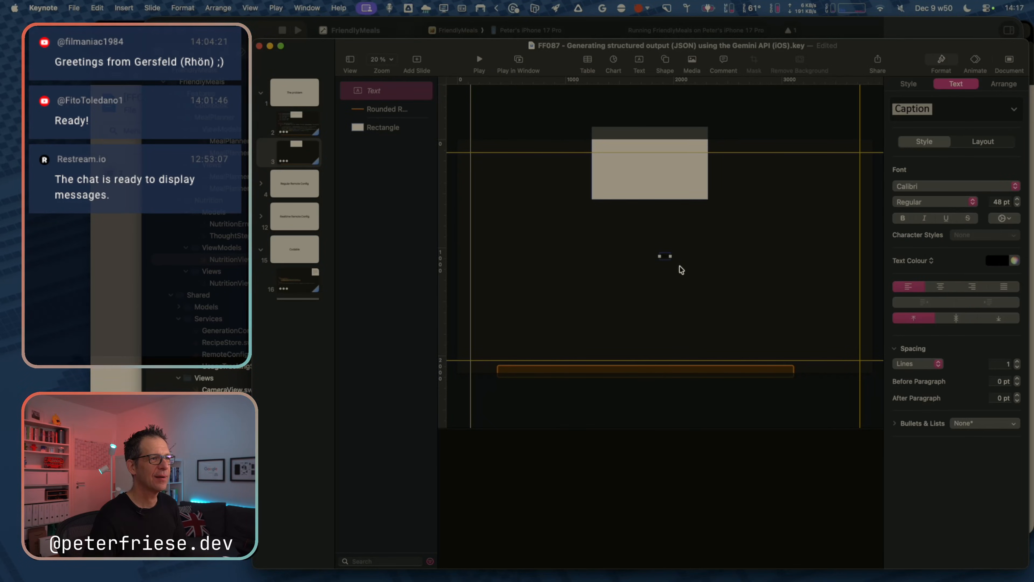
key("cmd+v")
key("Delete")
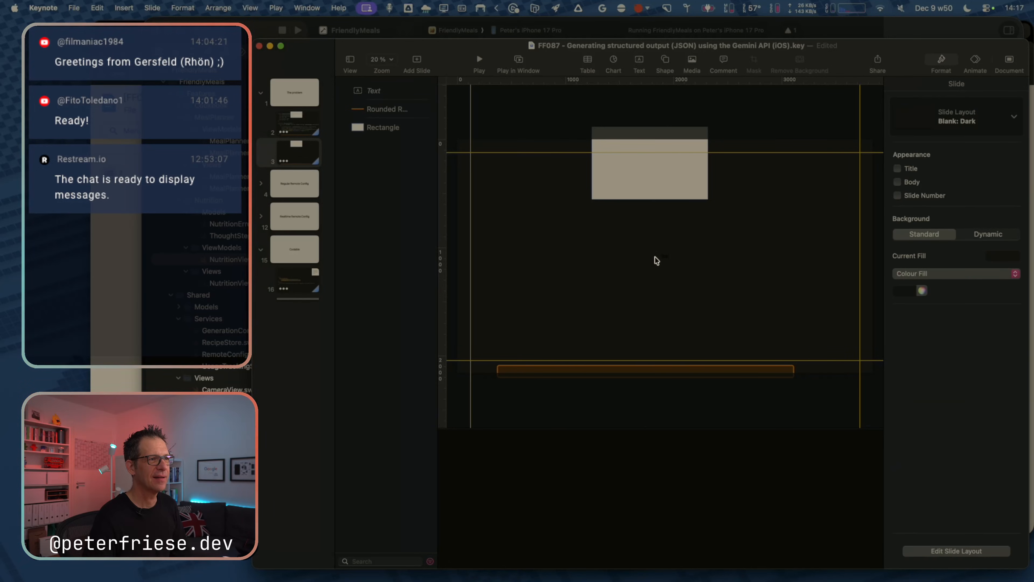
double_click(667, 256)
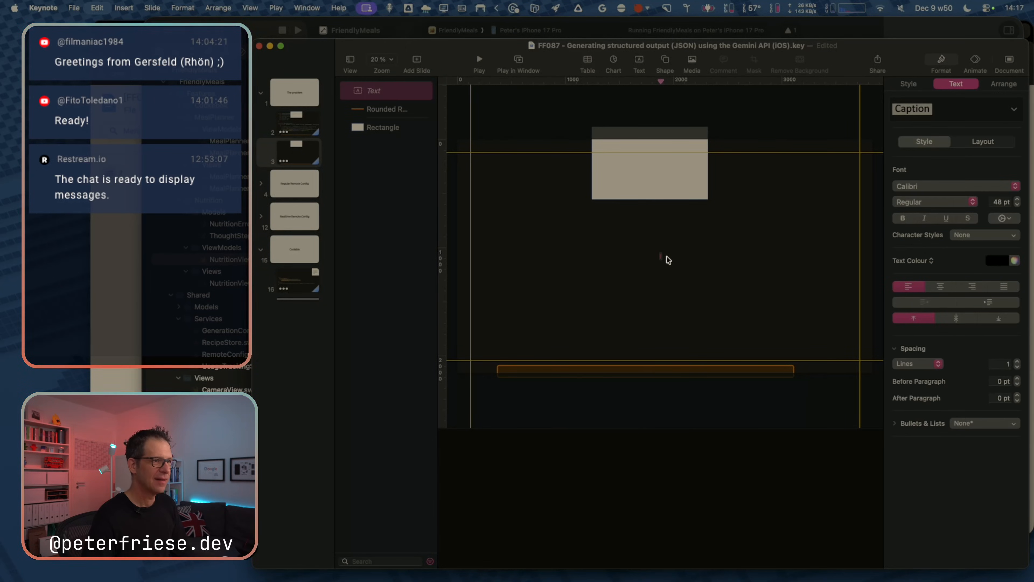
type("struct NutritionInfo: Codable, Equatable {   let detectedDish: String   let carbohydrates: Int   let fat: Int   let protein: Int   let energy: Int")
left_click(622, 263)
left_click_drag(708, 267, 578, 227)
left_click(639, 266)
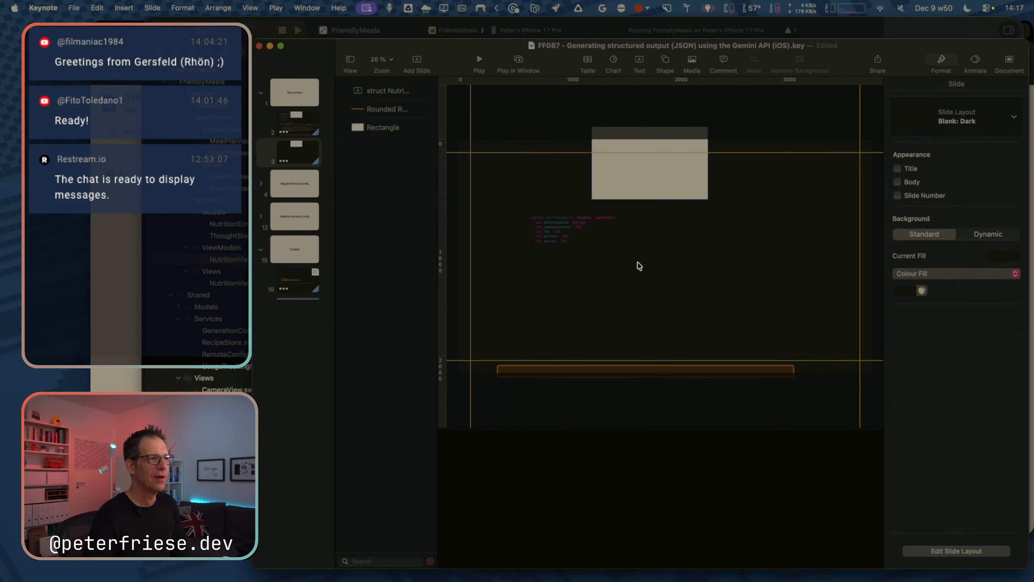
Add a new slide with the Blank: White layout after the duplicated dark slide.
left_click(561, 232)
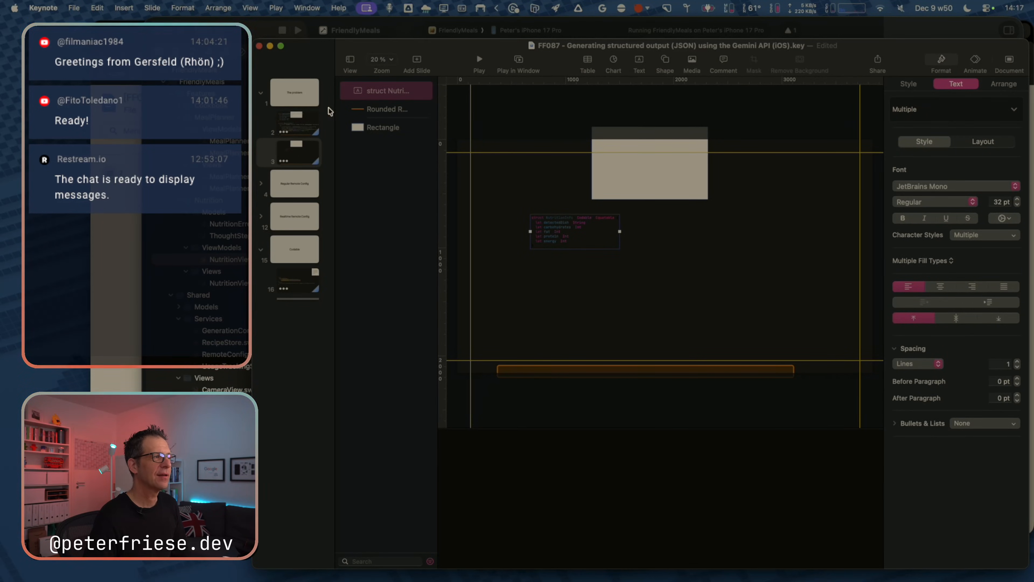
left_click(418, 54)
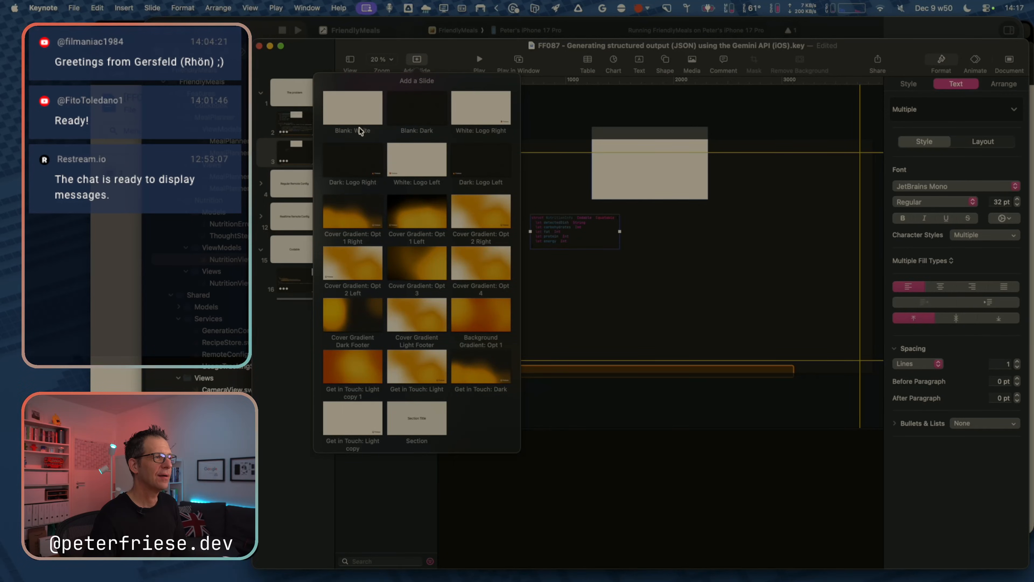
left_click(366, 120)
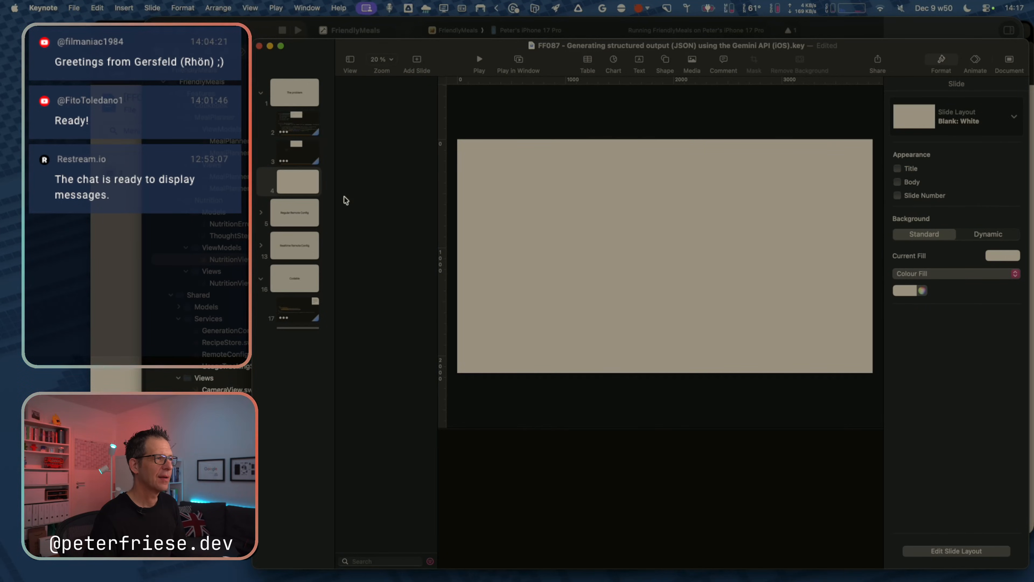
Move the NutritionInfo struct text box from the duplicated dark slide to the new blank white slide.
left_click(306, 154)
left_click(554, 223)
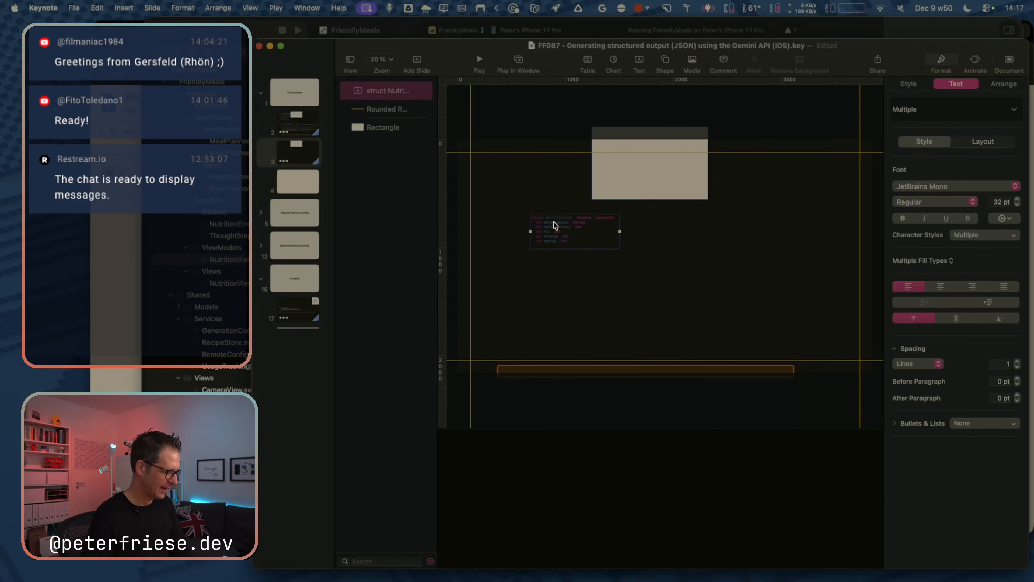
key("Delete")
left_click(298, 182)
key("super+v")
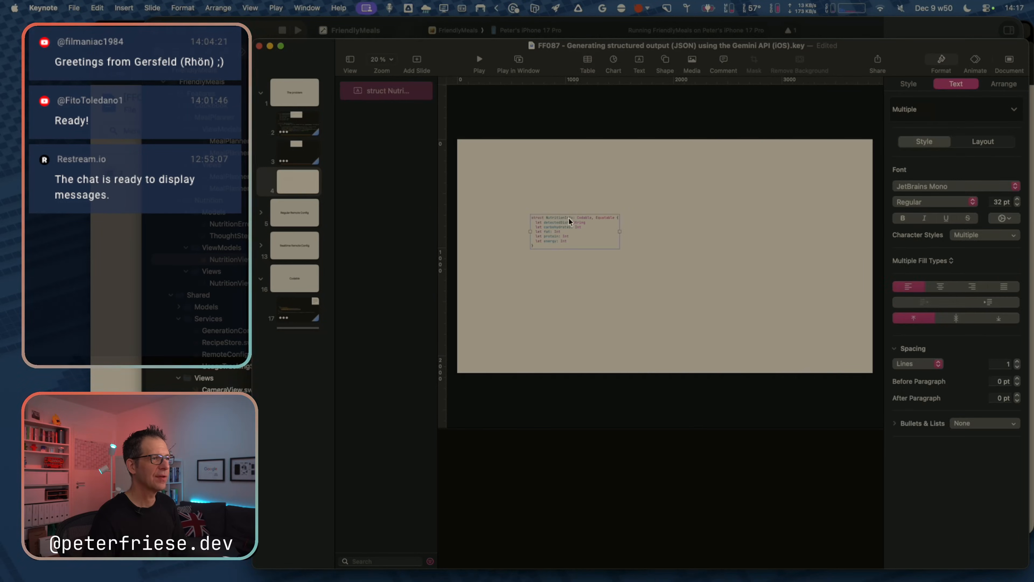
left_click(565, 228)
triple_click(565, 226)
key("super+a")
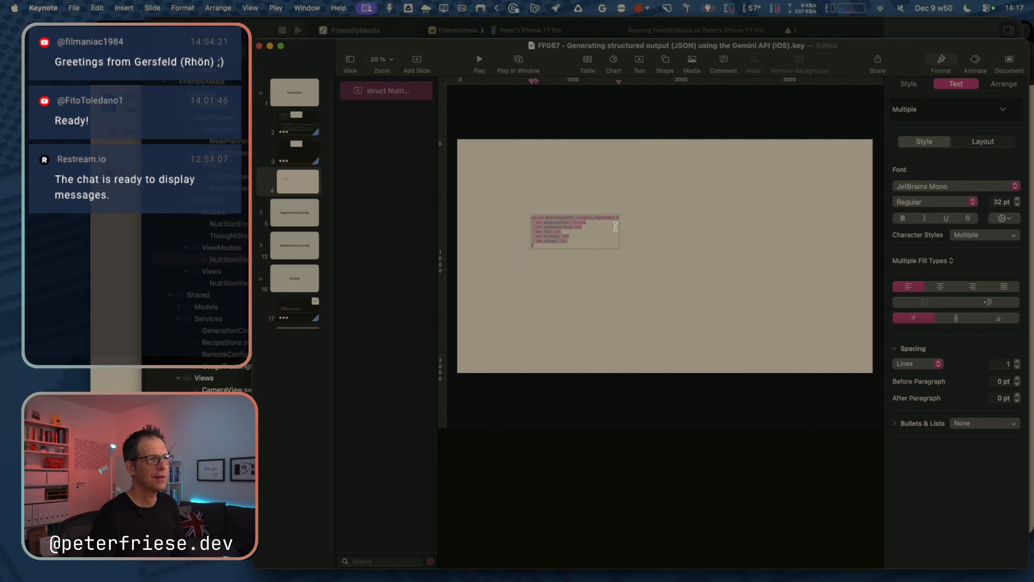
left_click(718, 244)
left_click(558, 233)
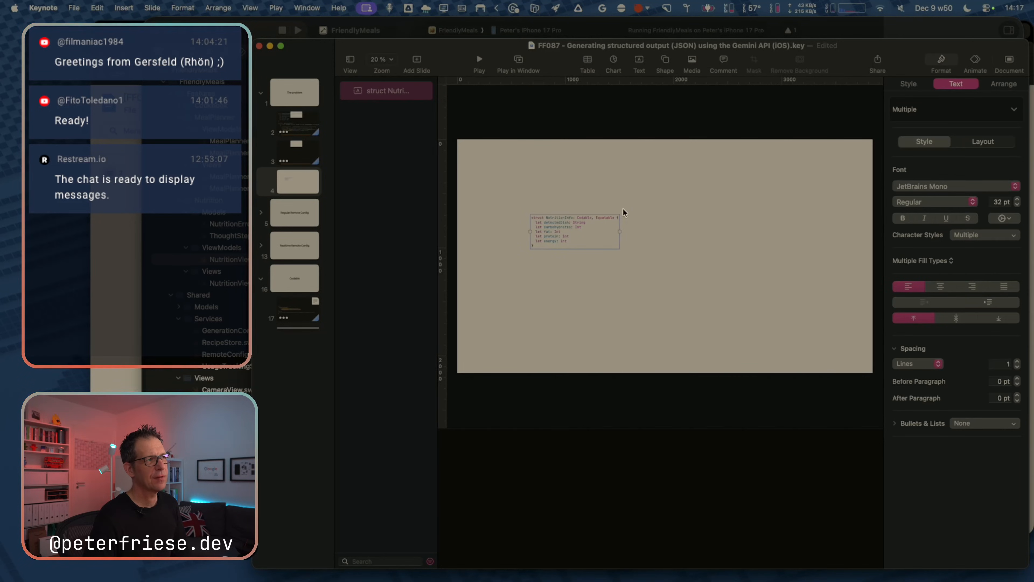
key("super+Tab")
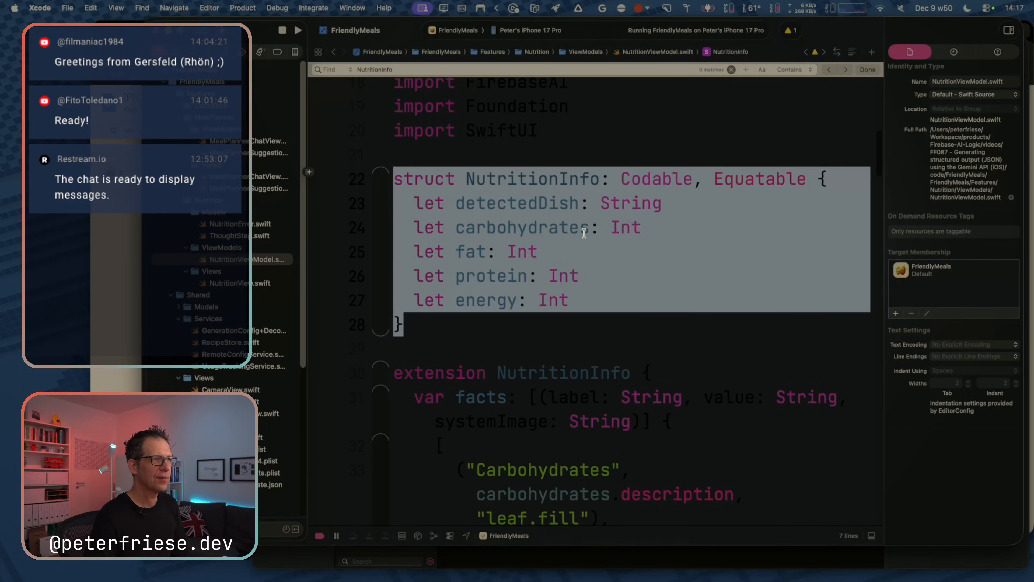
key("super+Tab")
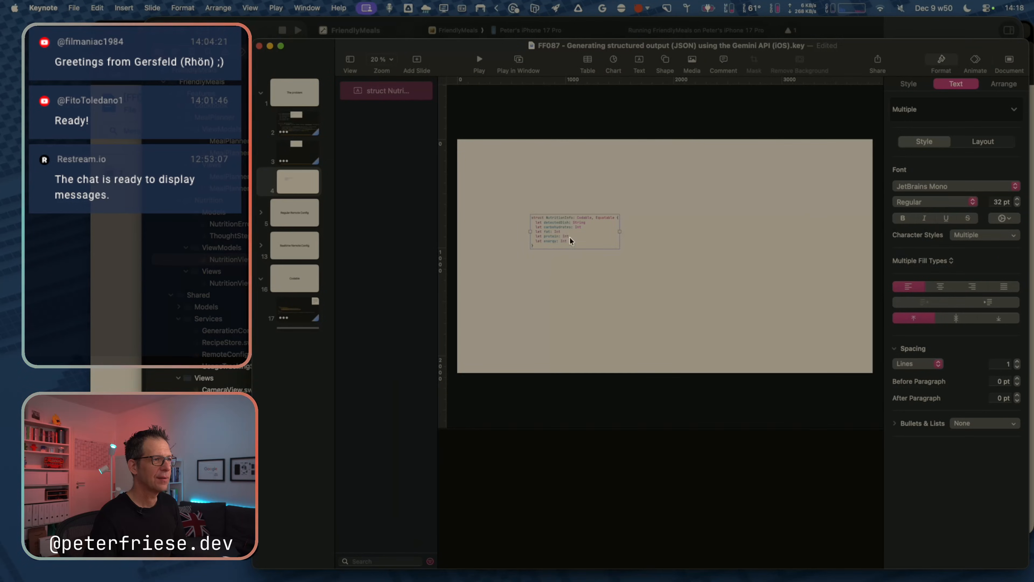
Try to widen the NutritionInfo text box on the white slide by extending its right edge.
left_click(620, 236)
key("Escape")
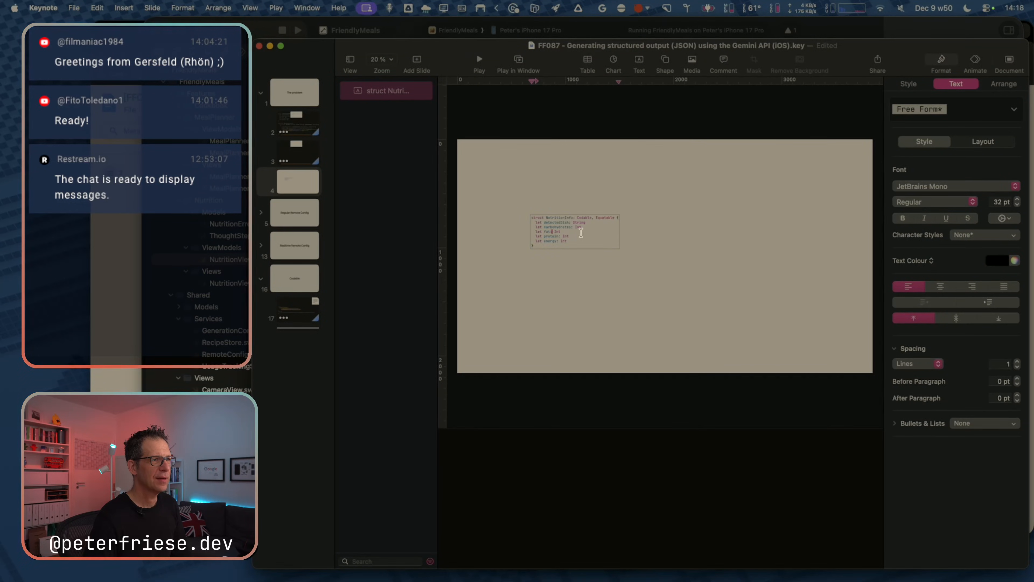
key("Escape")
left_click(568, 236)
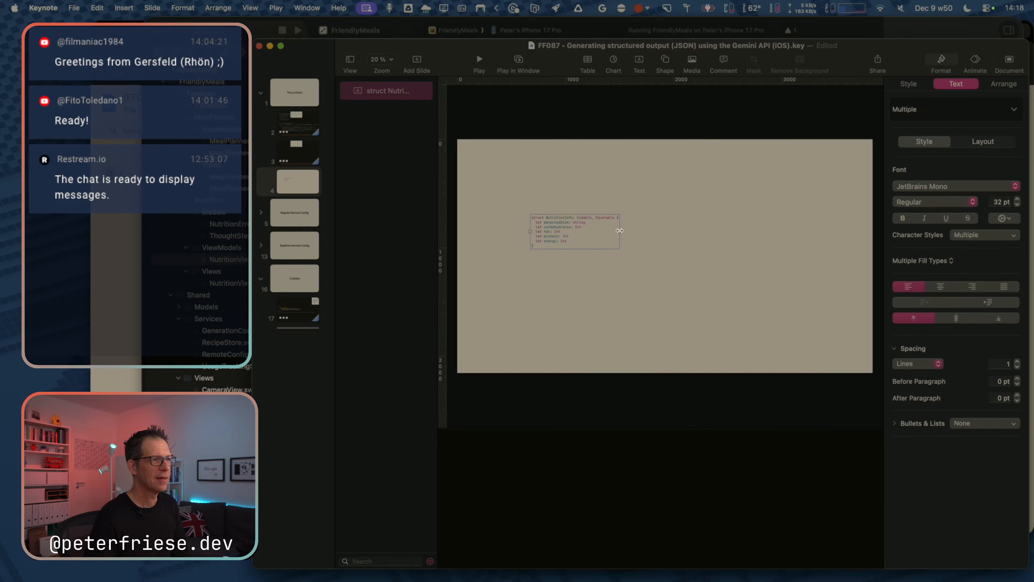
left_click_drag(618, 231, 797, 232)
left_click(593, 196)
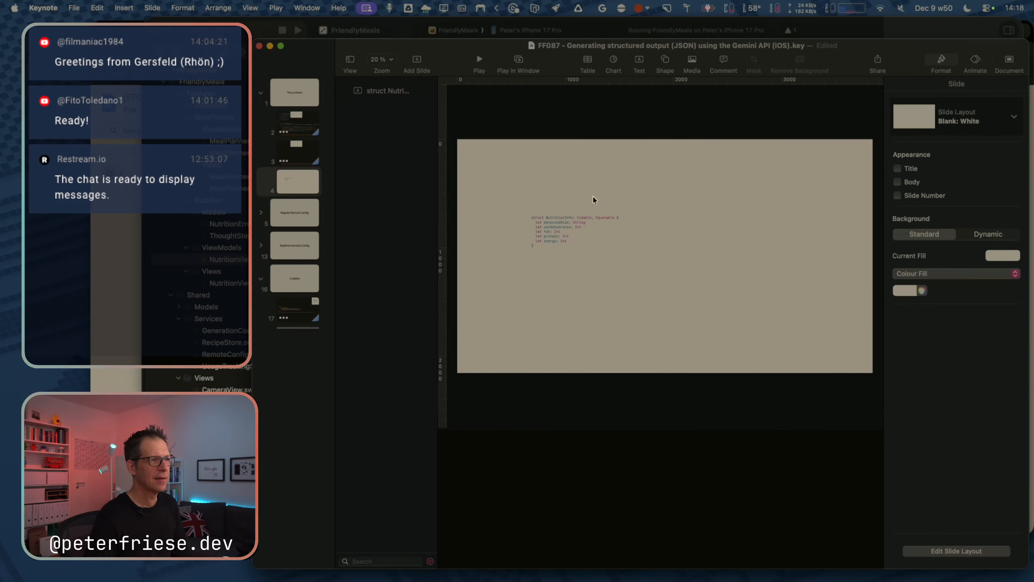
triple_click(558, 223)
left_click(595, 182)
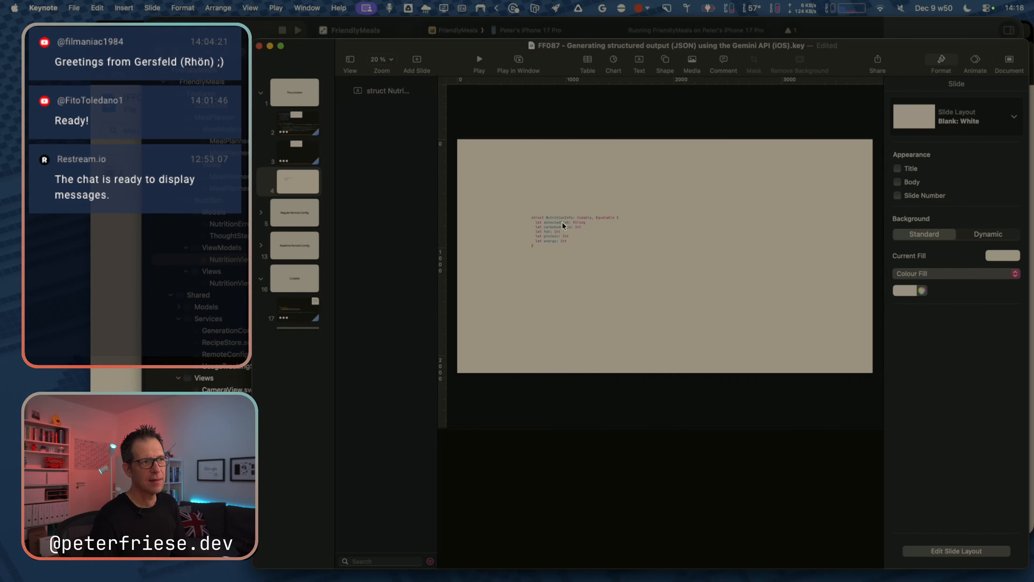
left_click(562, 222)
Switch to Xcode and select the whole NutritionInfo struct, lines 22 to 28 of NutritionViewModel.swift.
key("super+Tab")
left_click(475, 229)
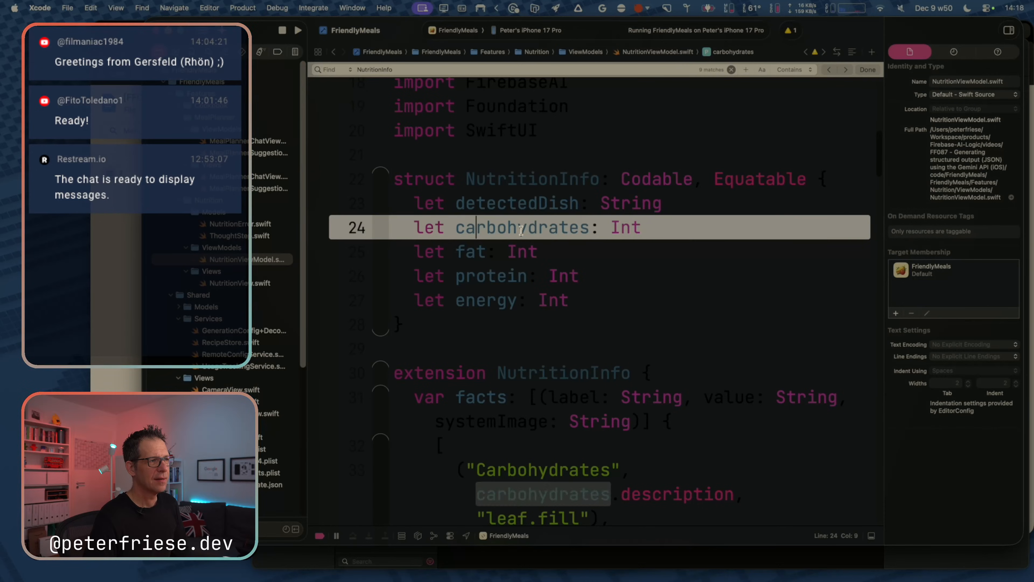
double_click(475, 229)
left_click_drag(404, 325, 390, 180)
Return to Keynote and replace the small text box on white slide 4 with a copy of slide 2's large code text box.
key("super+Tab")
left_click(299, 135)
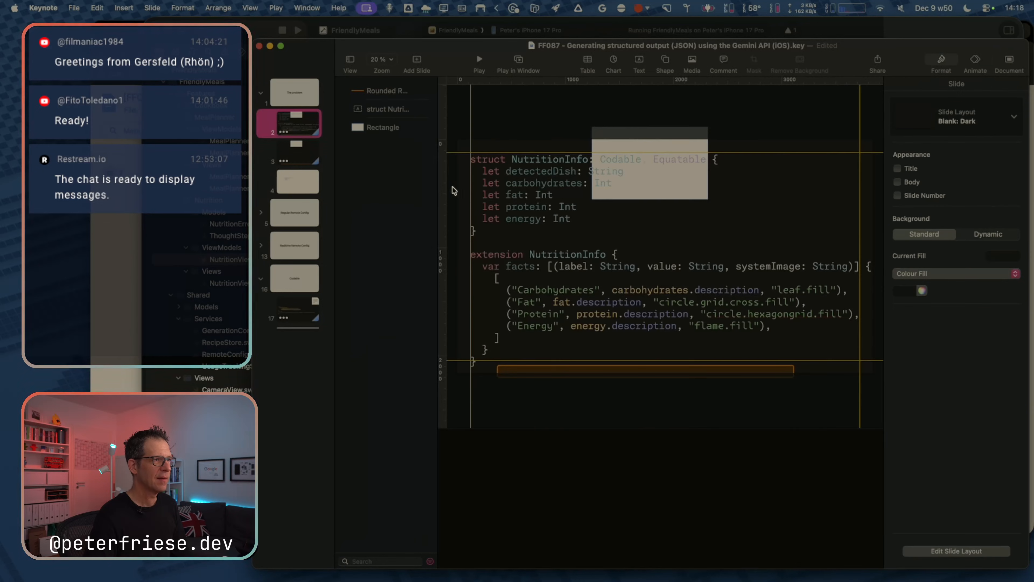
left_click(520, 195)
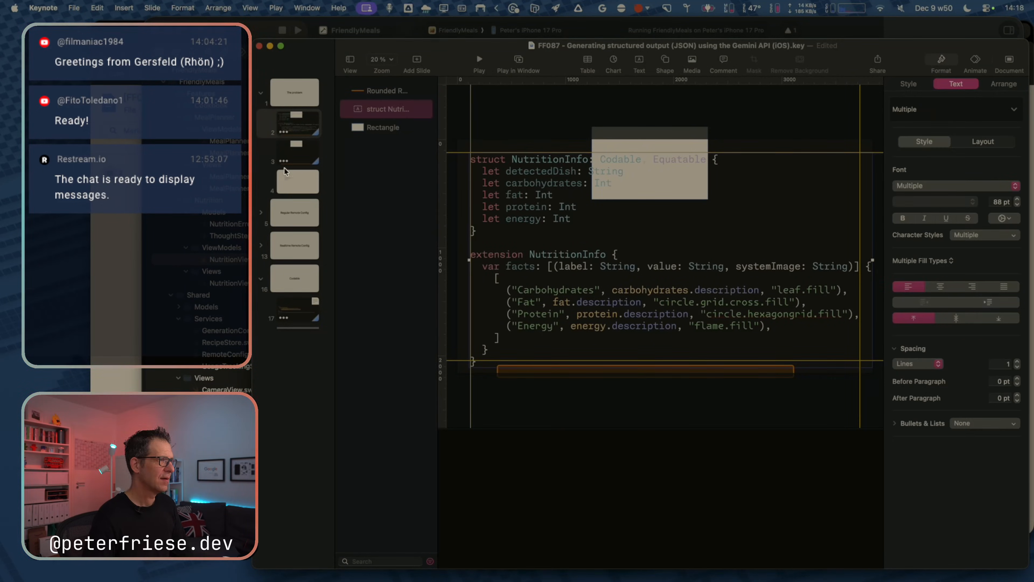
left_click(283, 153)
left_click(296, 190)
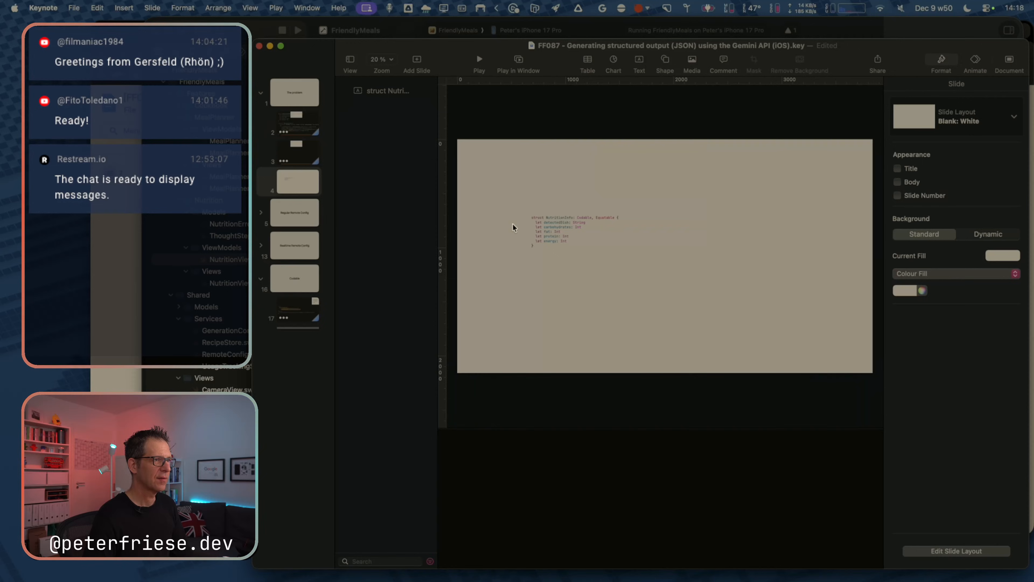
left_click(557, 226)
key("BackSpace")
key("super+v")
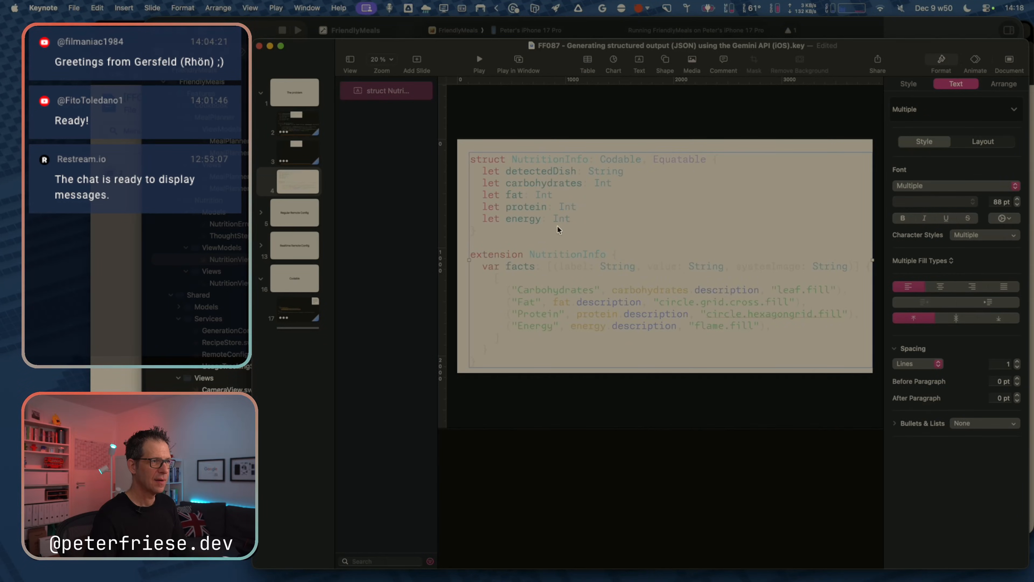
Copy the selected NutritionInfo struct from Xcode and replace all text in slide 4's code text box with it.
key("super+Tab")
key("super+c")
key("super+Tab")
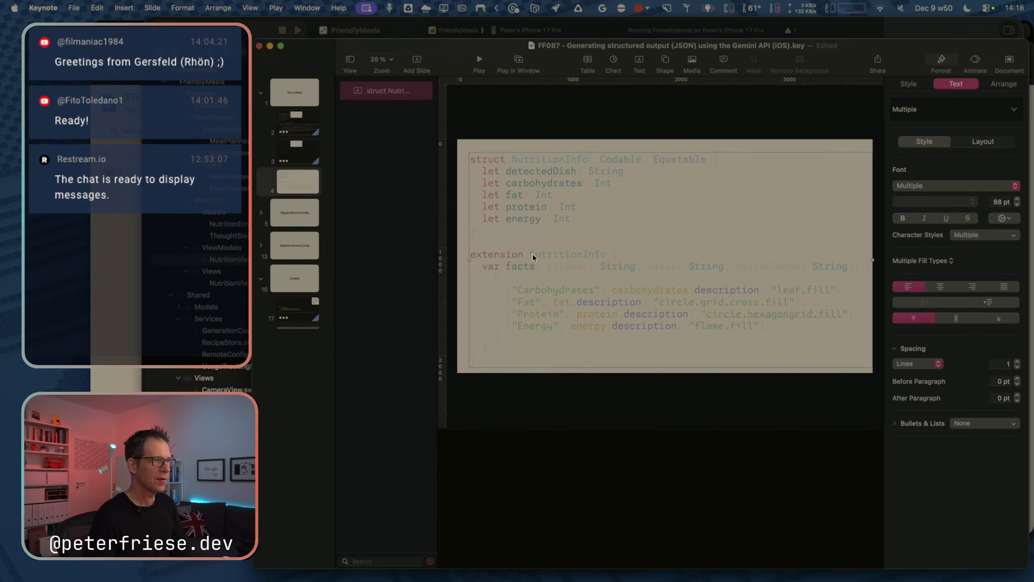
triple_click(533, 254)
key("super+a")
key("super+v")
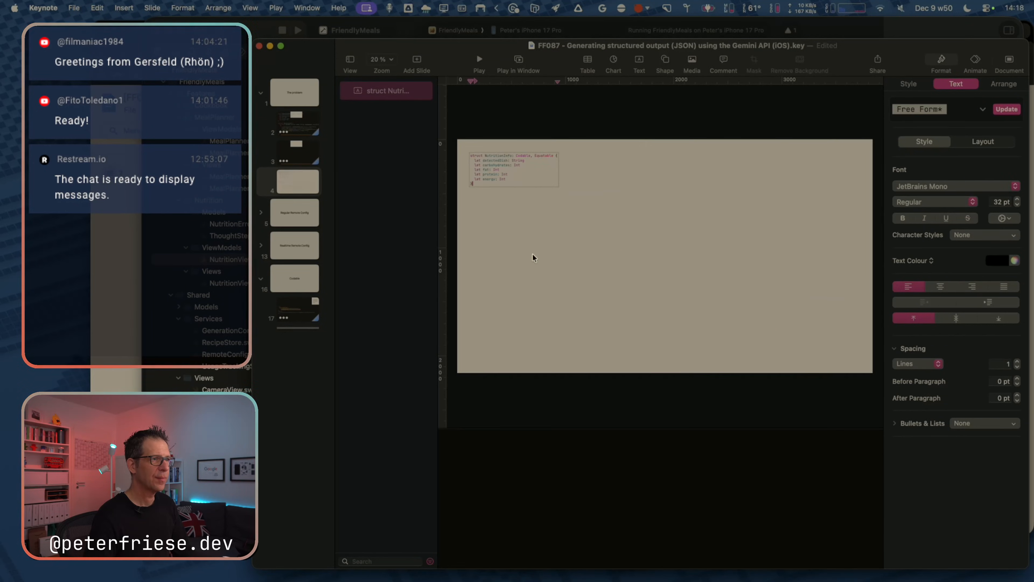
left_click(532, 253)
left_click(494, 155)
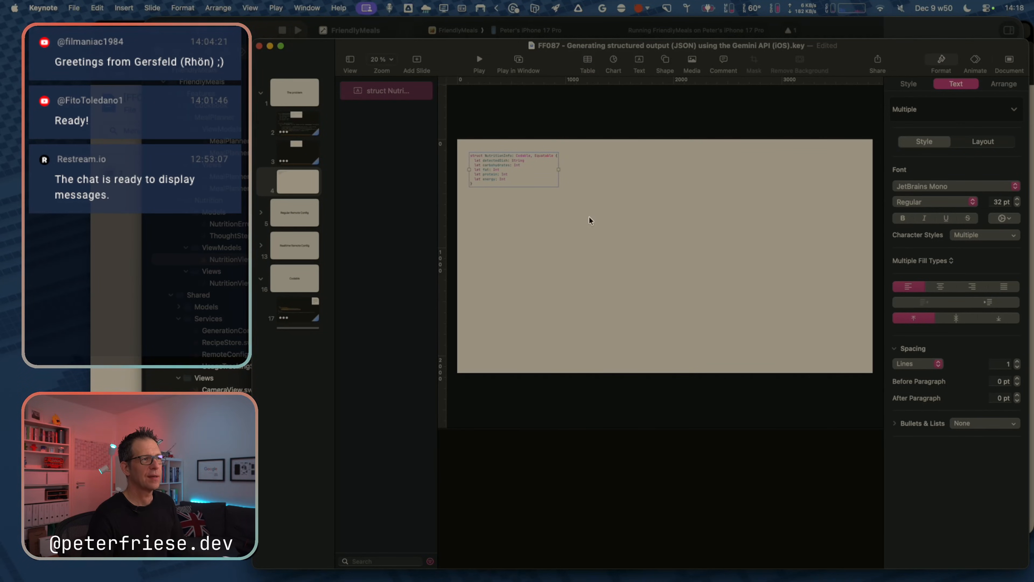
left_click(555, 213)
left_click(502, 182)
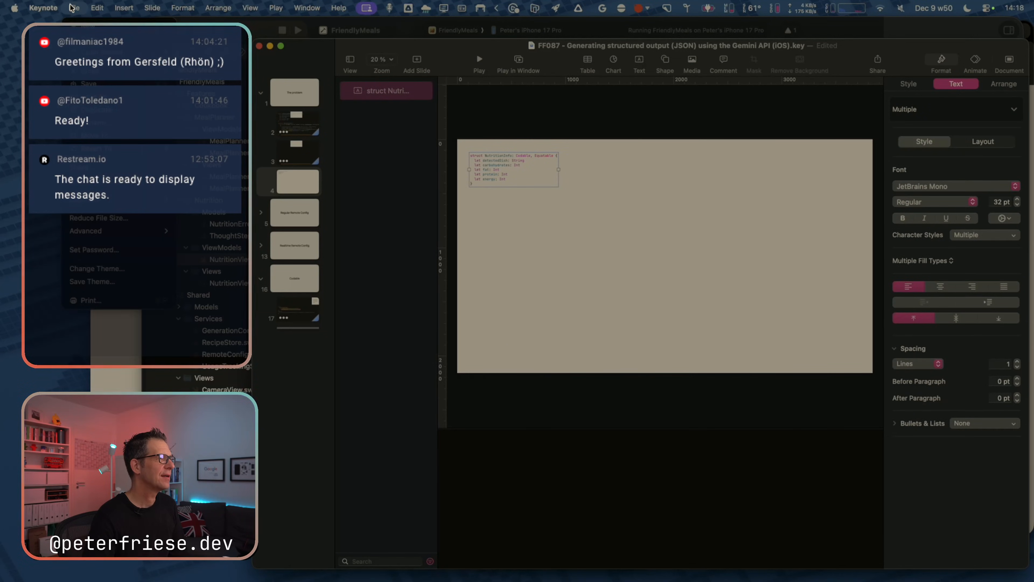
Open the recent presentation AI Development with Firebase.key, copy its "Setting up the model" slide, and close the presentation.
mouse_move(155, 52)
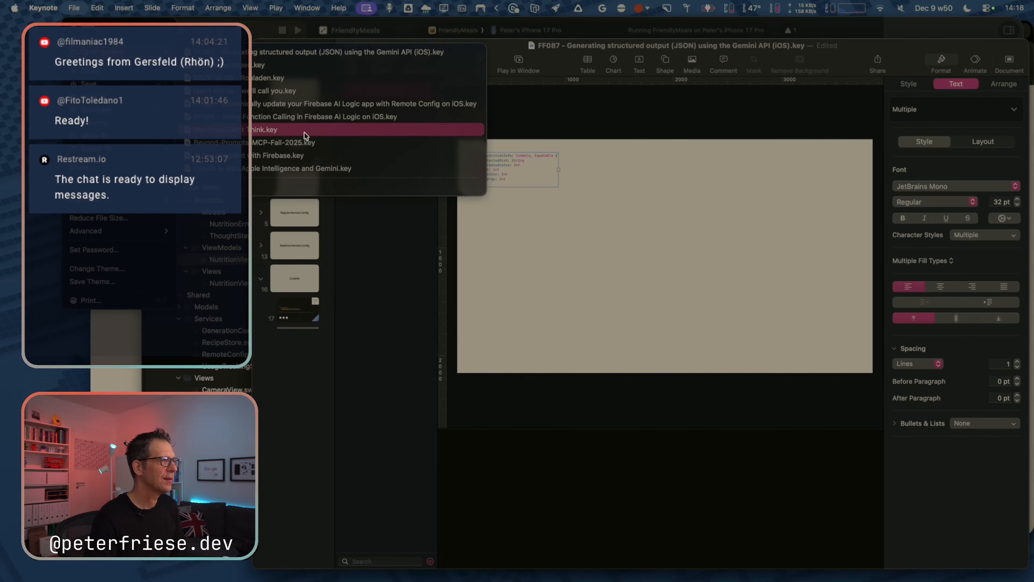
left_click(275, 156)
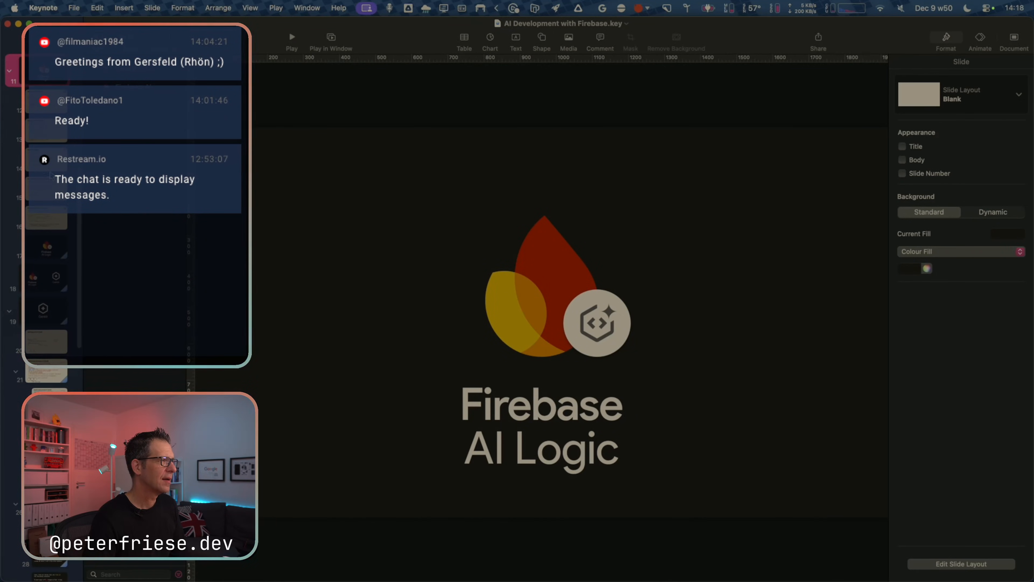
left_click(52, 105)
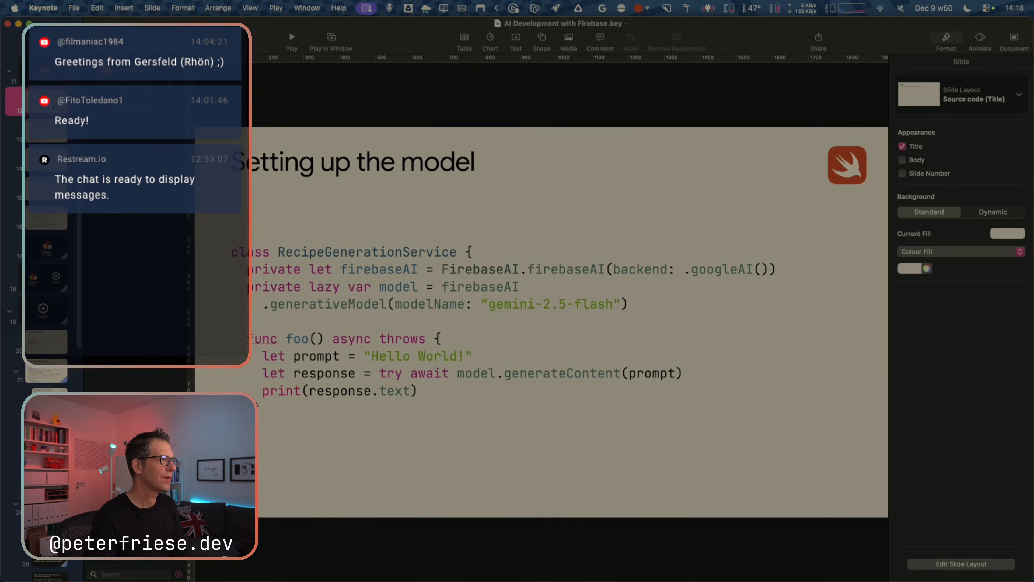
left_click(8, 23)
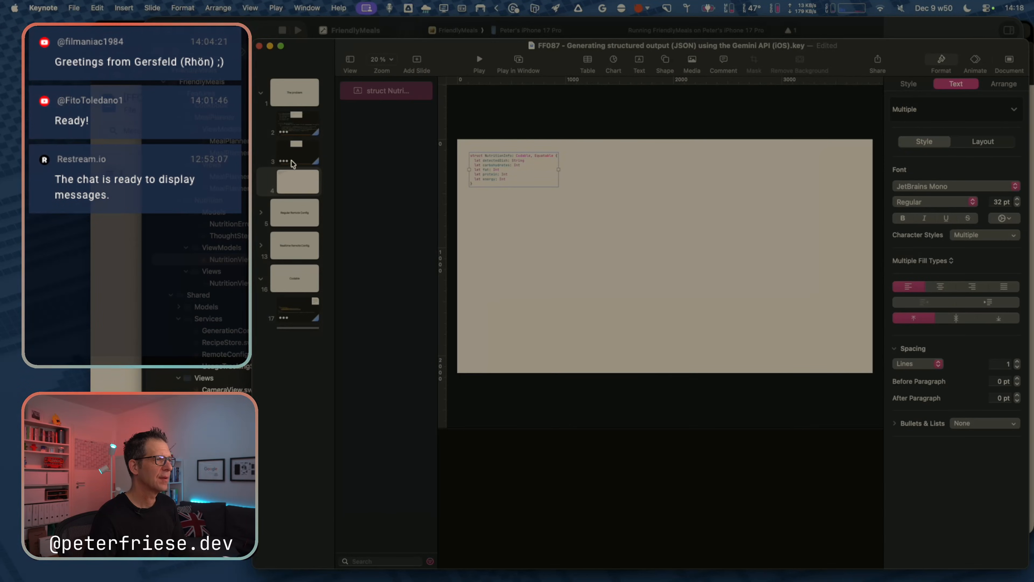
Paste the copied "Setting up the model" slide after white slide 4 and select its code text box.
left_click(302, 163)
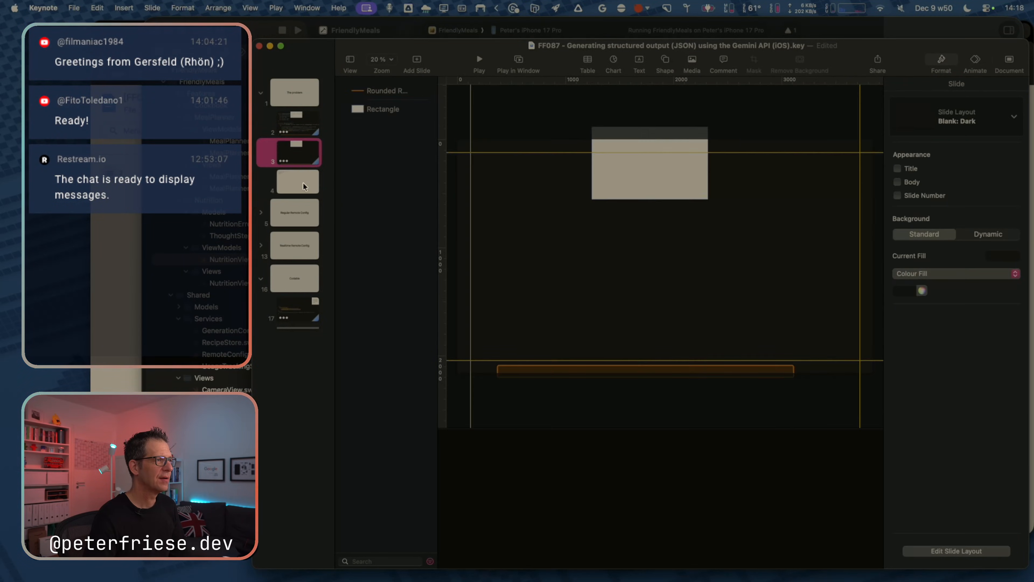
left_click(303, 186)
key("super+v")
left_click(538, 232)
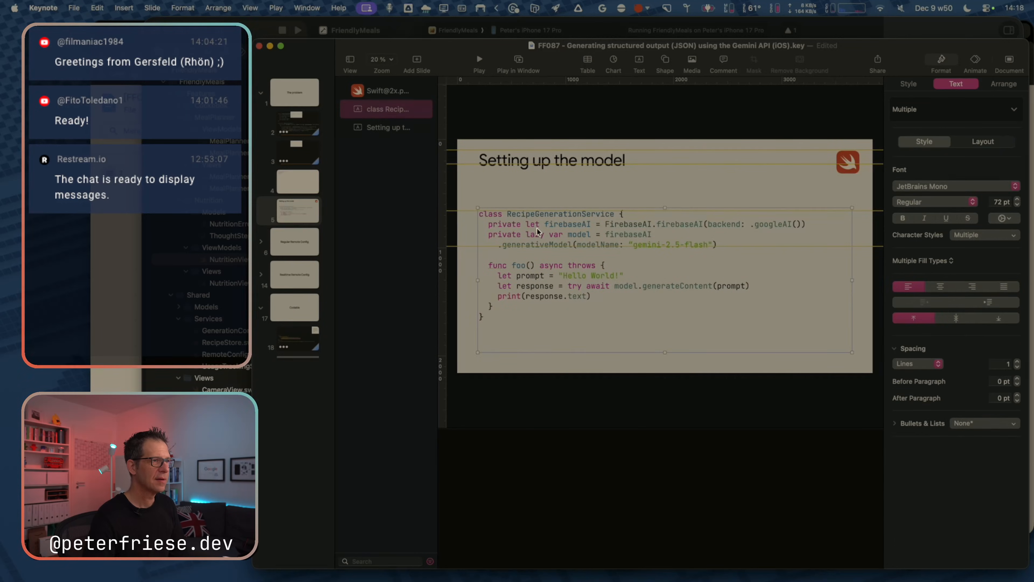
Replace the RecipeGenerationService code on the "Setting up the model" slide with the NutritionInfo struct.
key("super+Tab")
key("super+Tab")
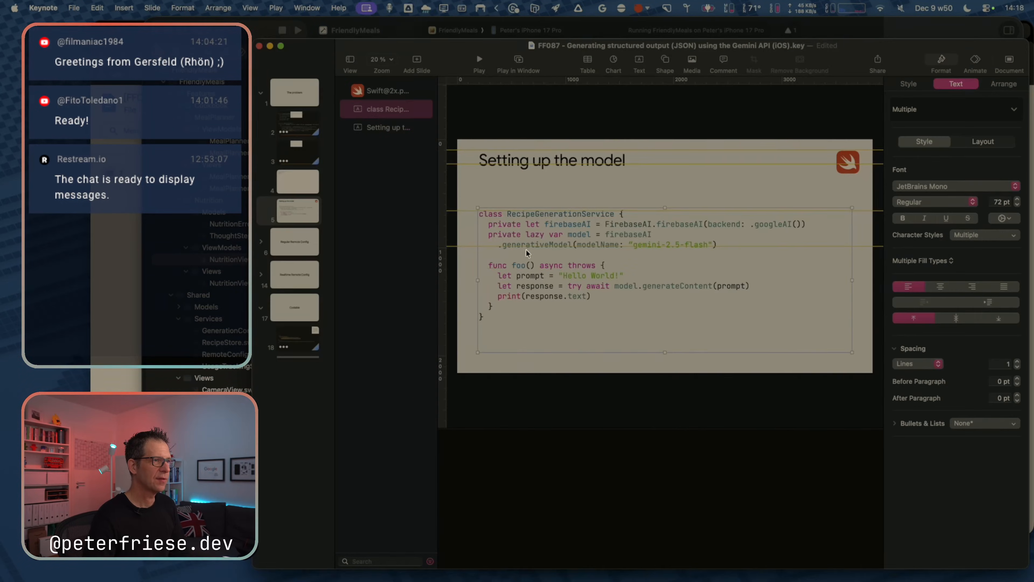
triple_click(527, 300)
key("super+a")
key("super+v")
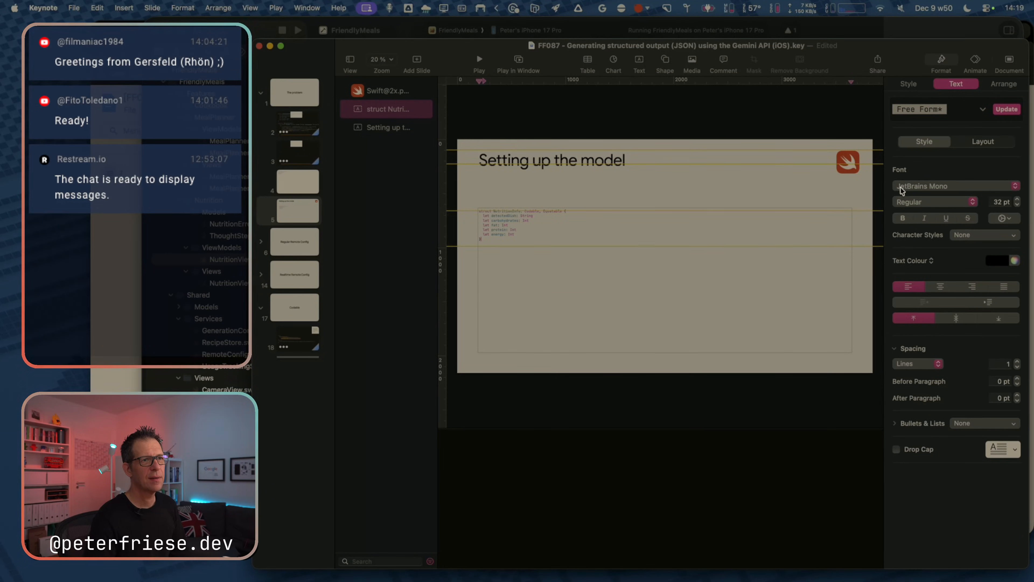
Set the font size of the entire NutritionInfo struct on the "Setting up the model" slide to 88 pt.
double_click(1002, 202)
type("88")
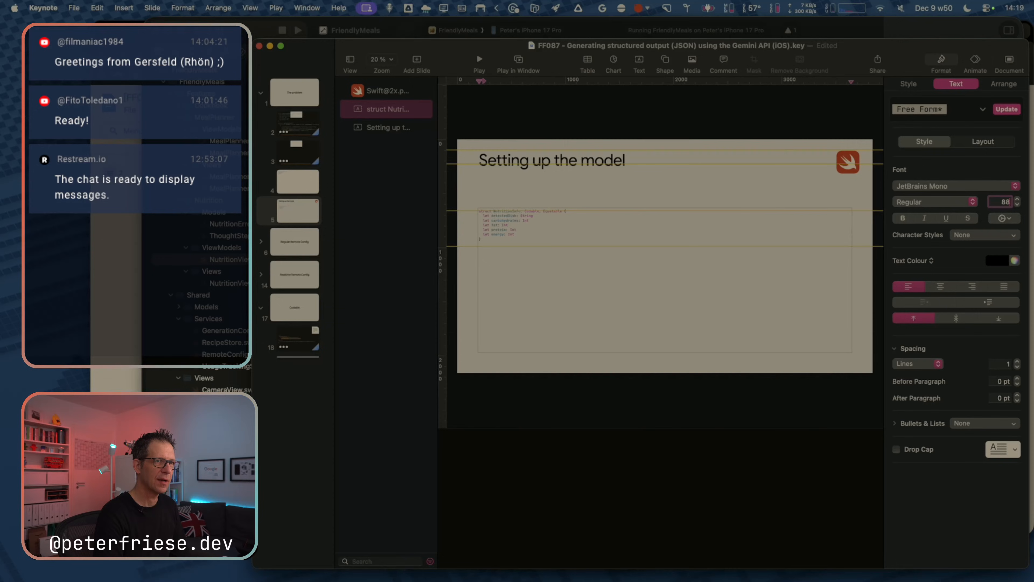
key("Return")
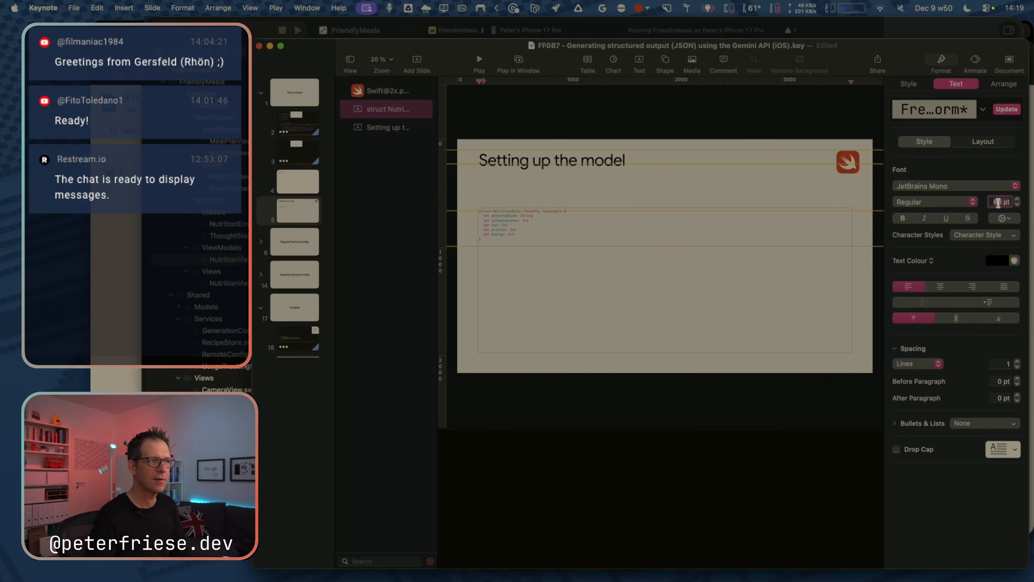
left_click(651, 239)
key("super+a")
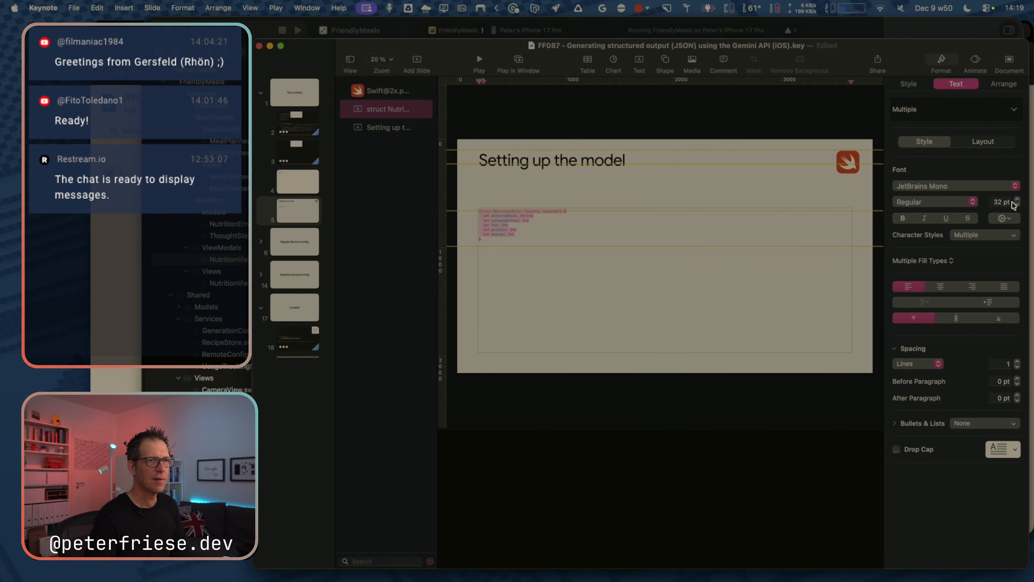
left_click(999, 203)
type("88")
key("Return")
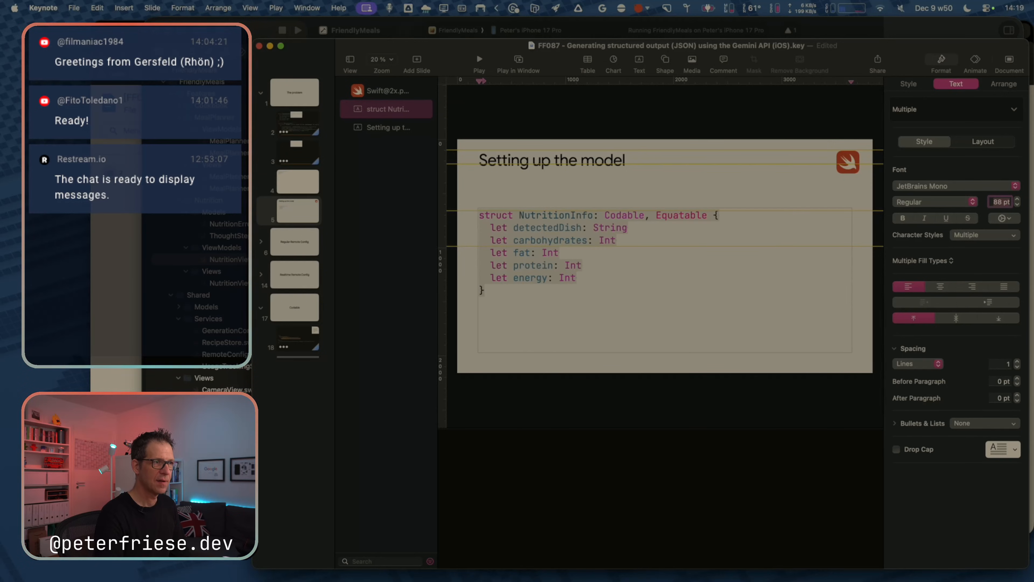
left_click(756, 205)
triple_click(524, 250)
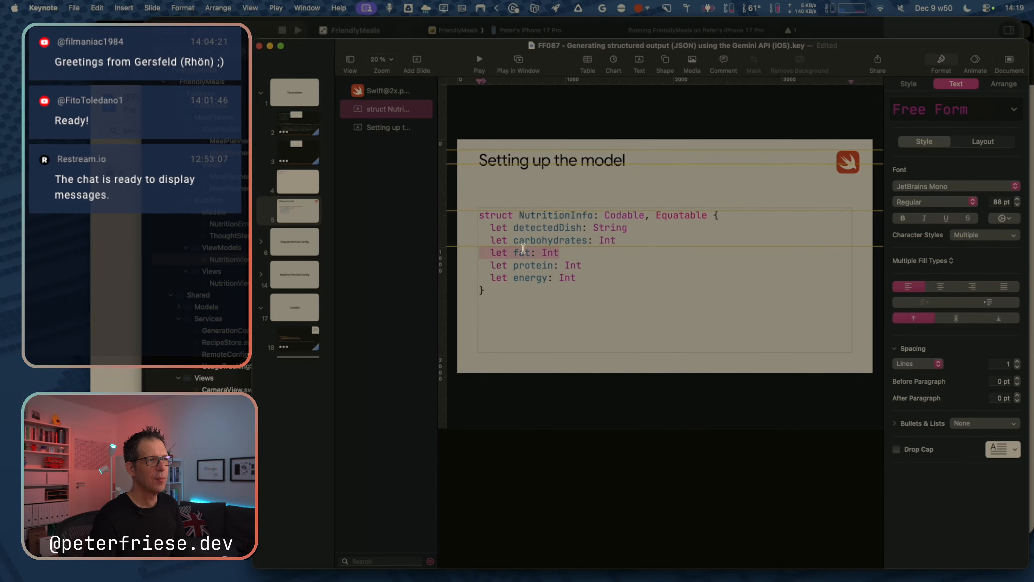
left_click(525, 196)
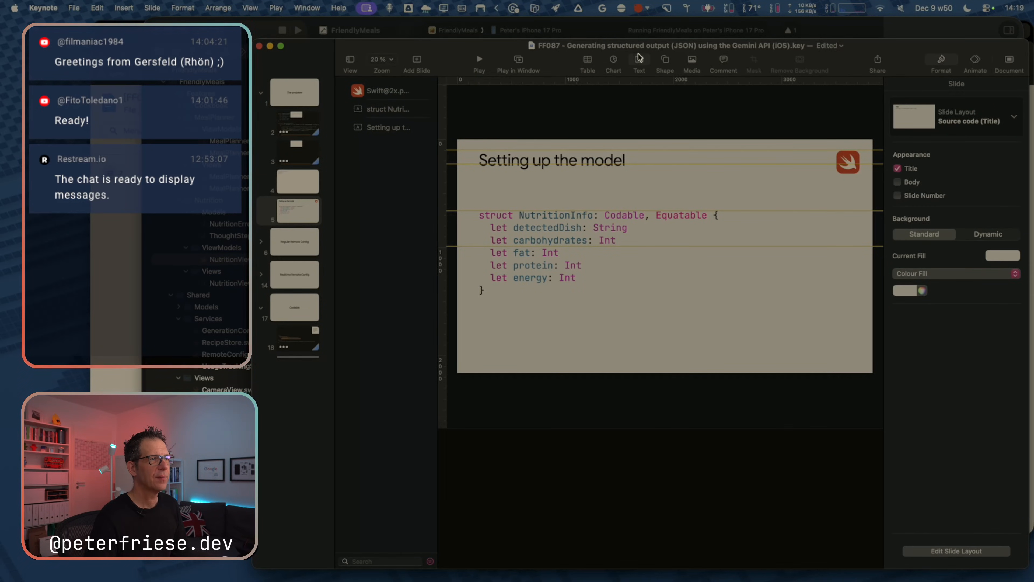
Insert a basic rectangle on the slide and send it to the back, positioned behind the upper part of the NutritionInfo struct.
left_click(651, 61)
left_click(665, 61)
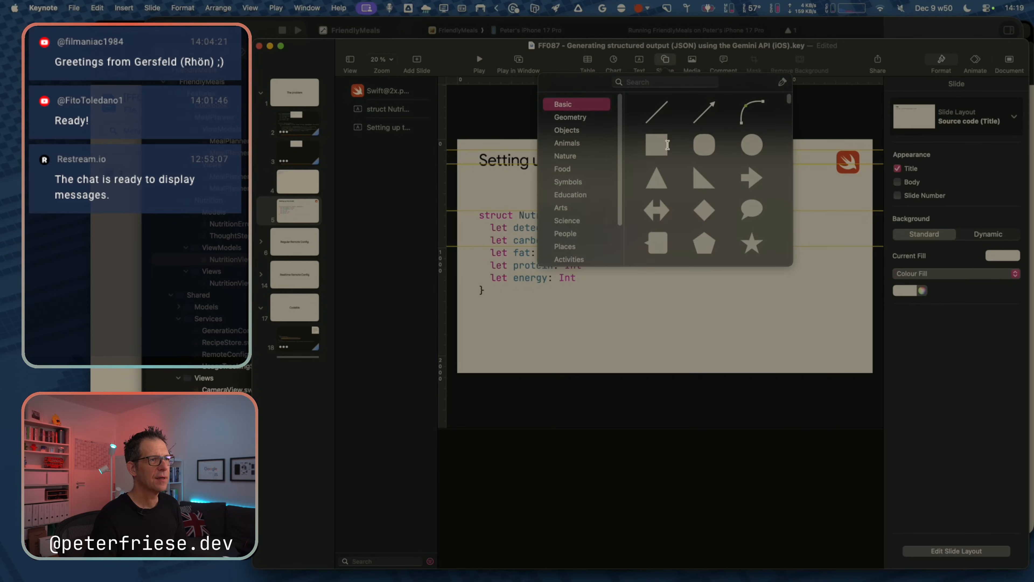
left_click(667, 145)
left_click_drag(670, 262, 692, 231)
right_click(687, 204)
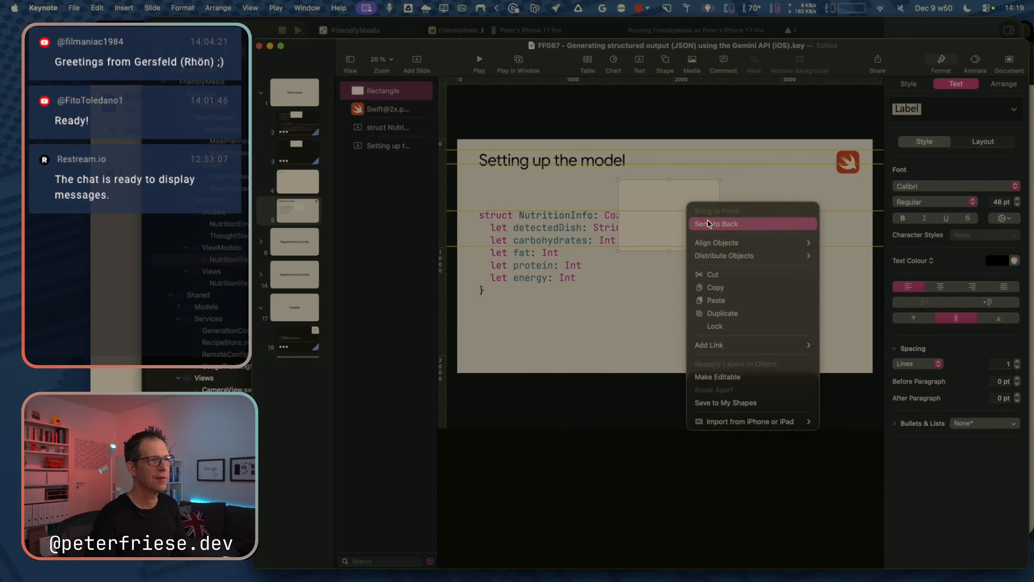
left_click(715, 224)
left_click_drag(691, 190, 647, 209)
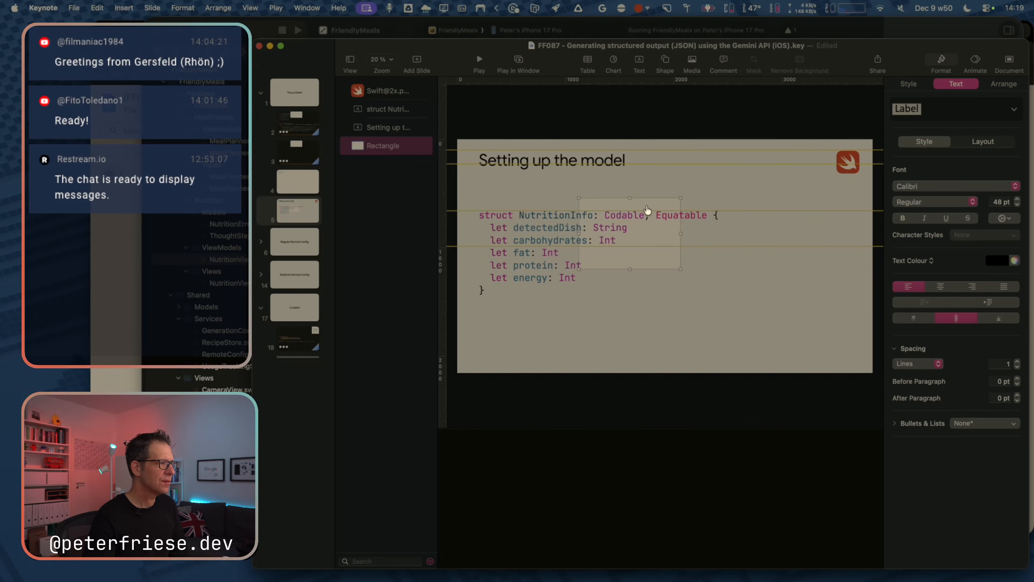
Switch to Xcode and examine the Plain Text and Comments styles of the current editor theme in its settings.
key("super+Tab")
left_click(558, 271)
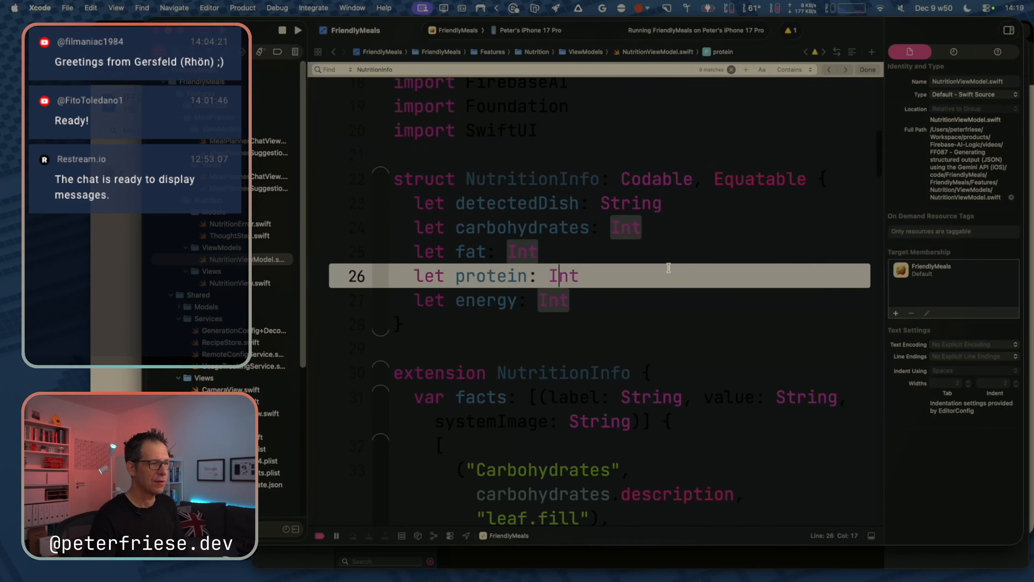
left_click(451, 326)
key("super+comma")
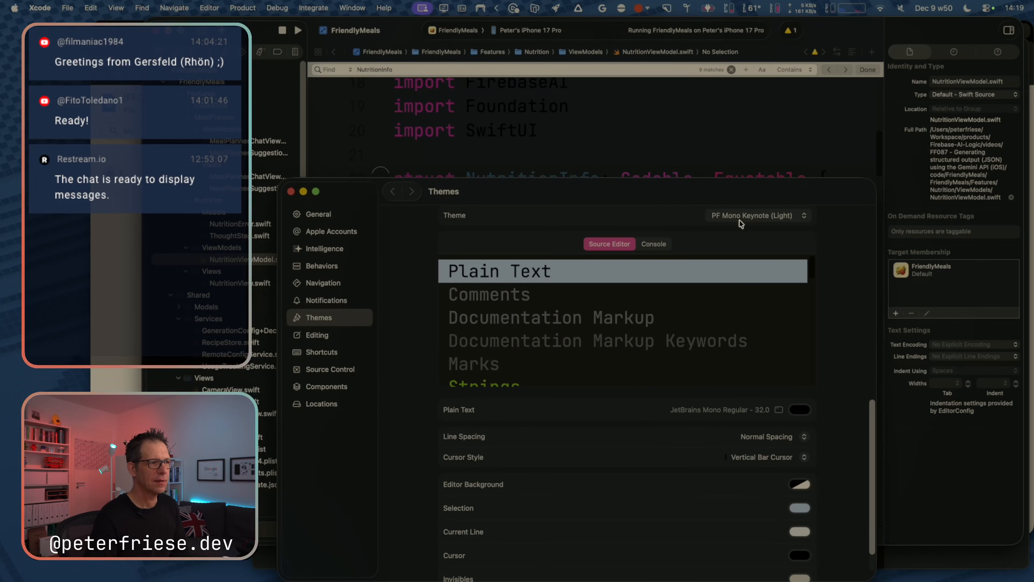
left_click_drag(583, 195, 574, 125)
left_click(491, 235)
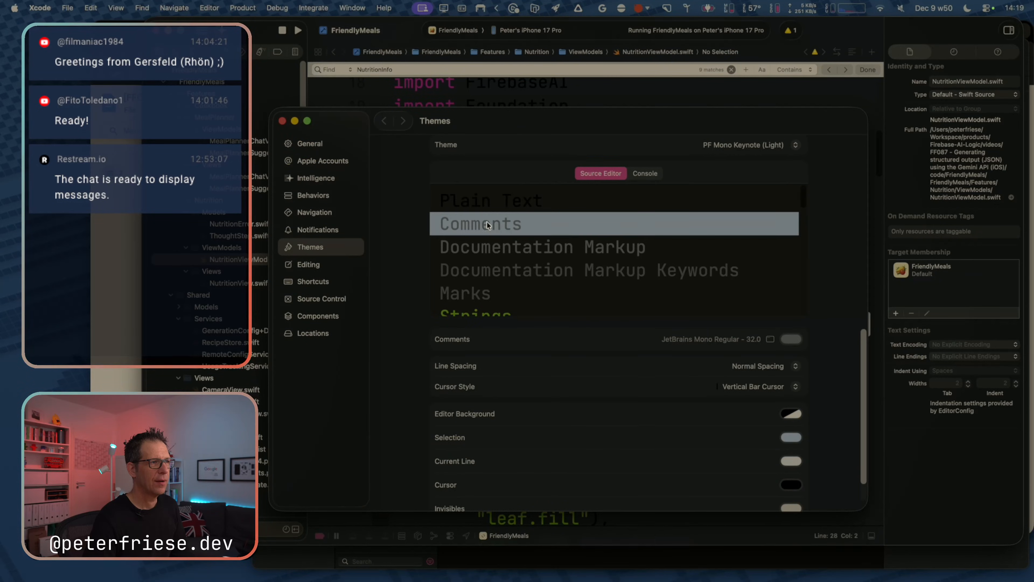
left_click(486, 208)
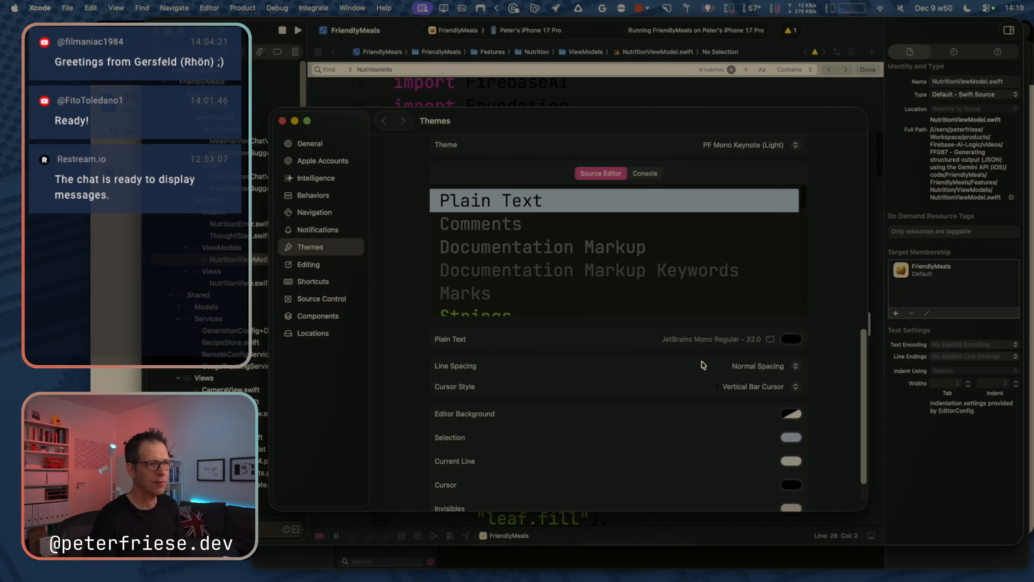
scroll(752, 422, "down", 1)
scroll(752, 423, "up", 1)
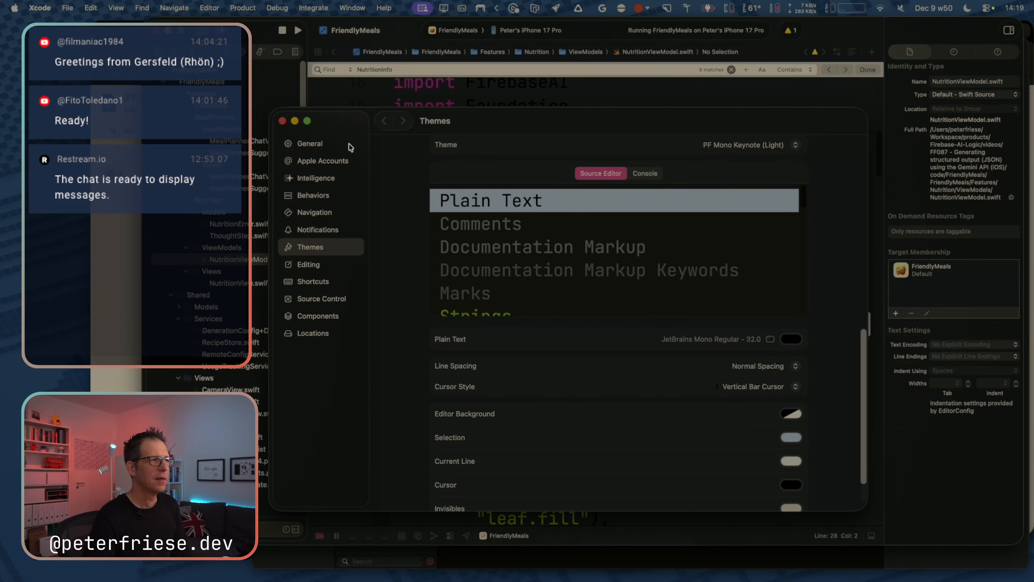
Change Xcode's editor theme to PF Firebase Pro, close the settings and return to the NutritionInfo code.
left_click(728, 145)
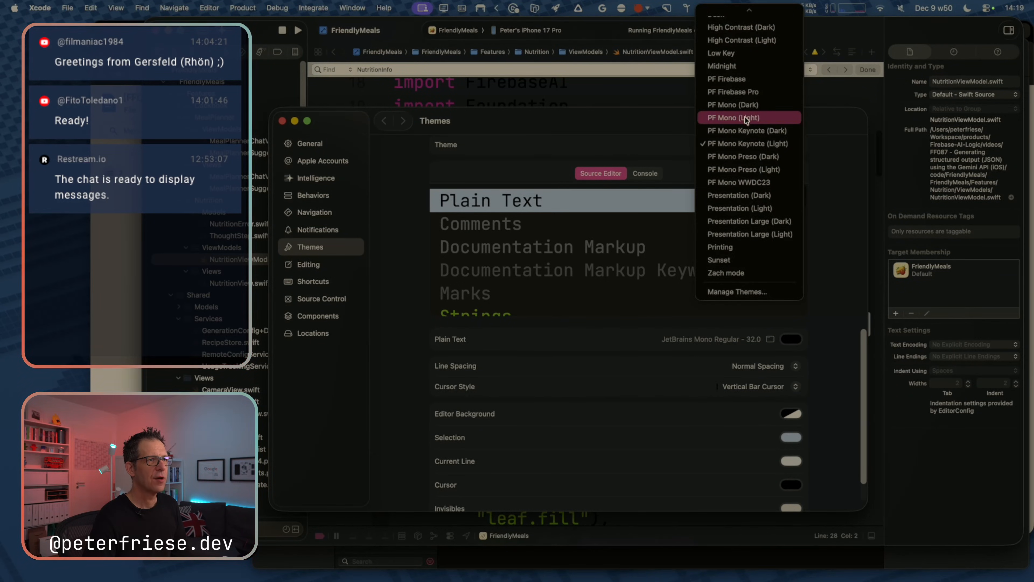
left_click(746, 93)
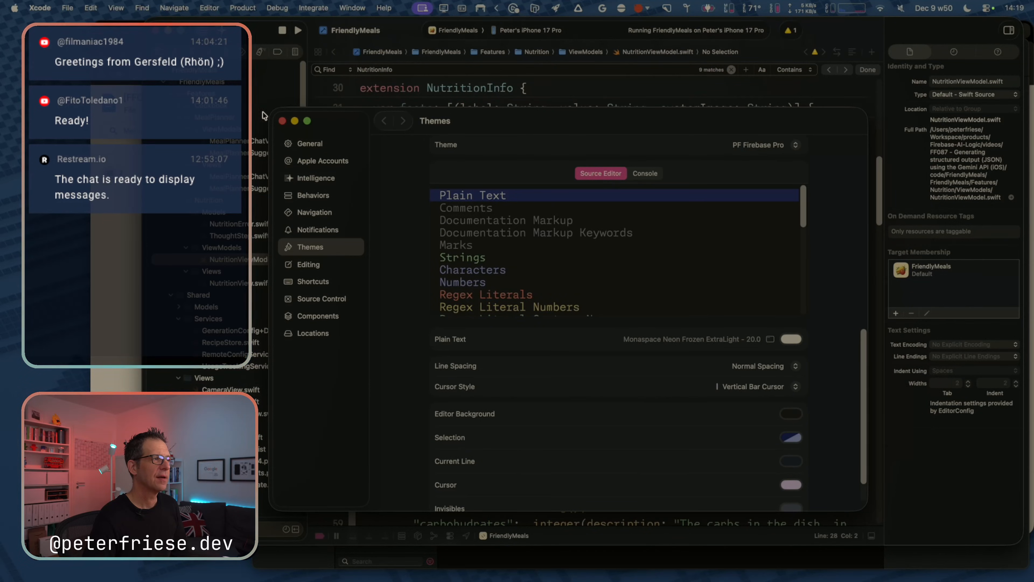
left_click(284, 122)
left_click(551, 216)
scroll(587, 253, "up", 5)
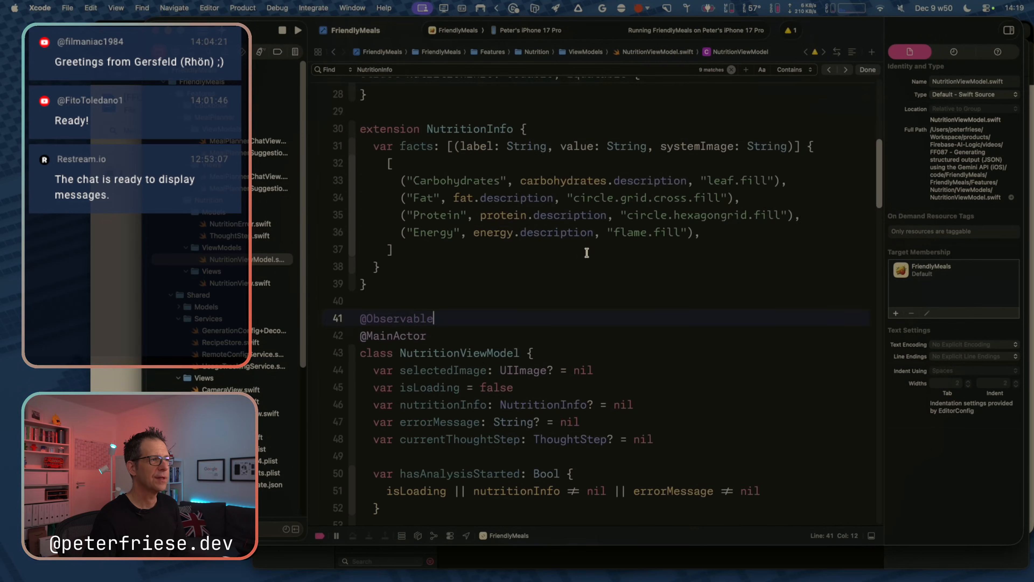
Switch back to Keynote and delete white slide 4, the "Setting up the model" slide and dark slide 3.
key("super+Tab")
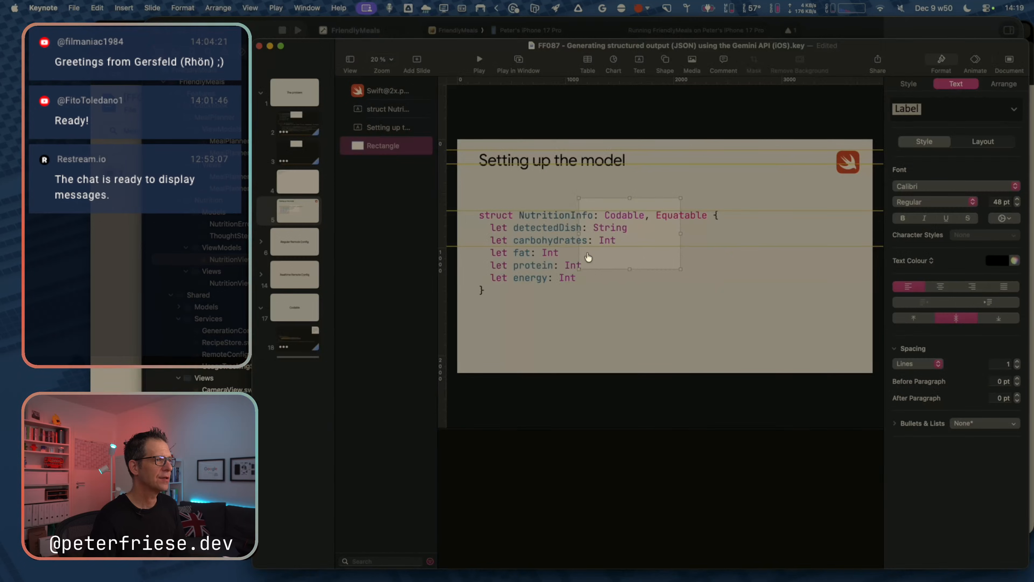
left_click(376, 201)
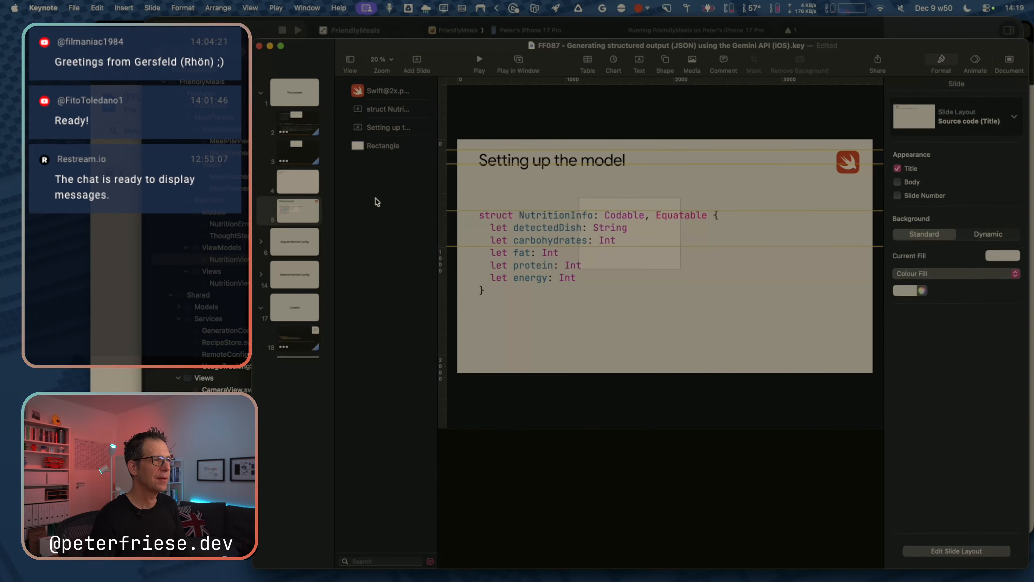
left_click(292, 183, "shift")
key("BackSpace")
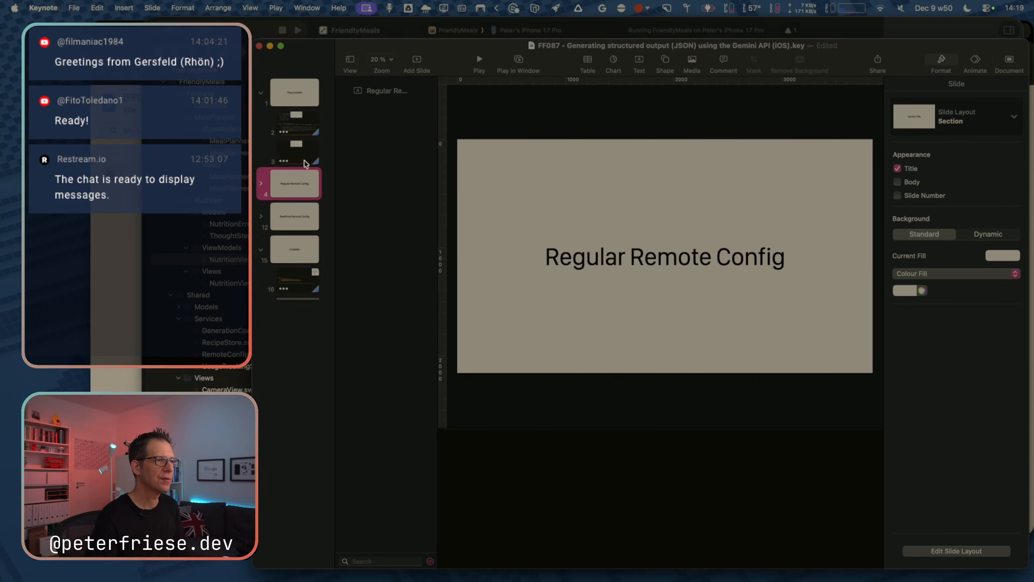
left_click(300, 154)
key("BackSpace")
Delete the white rectangle from dark slide 2 that holds the NutritionInfo code.
key("Up")
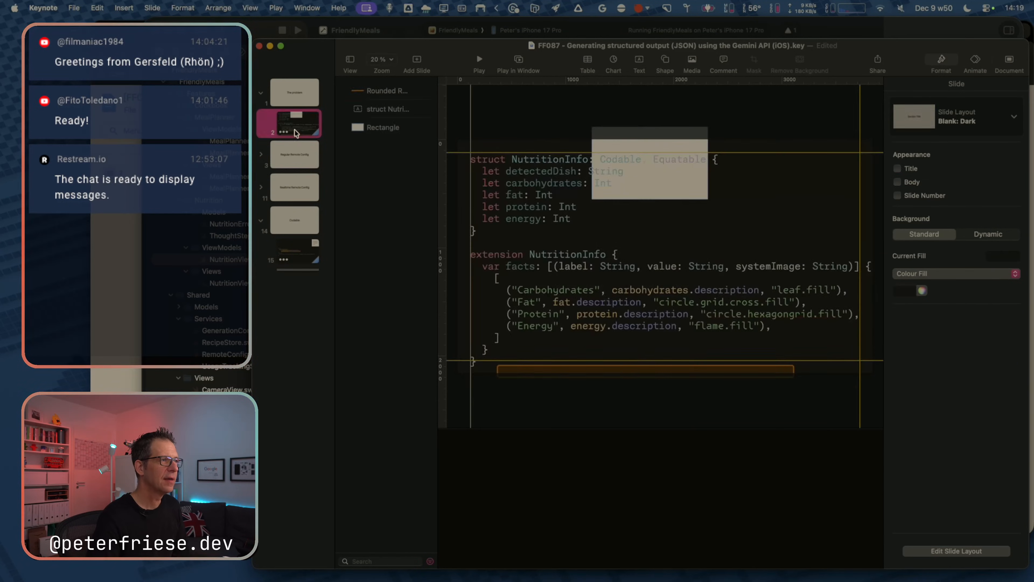
left_click(665, 181)
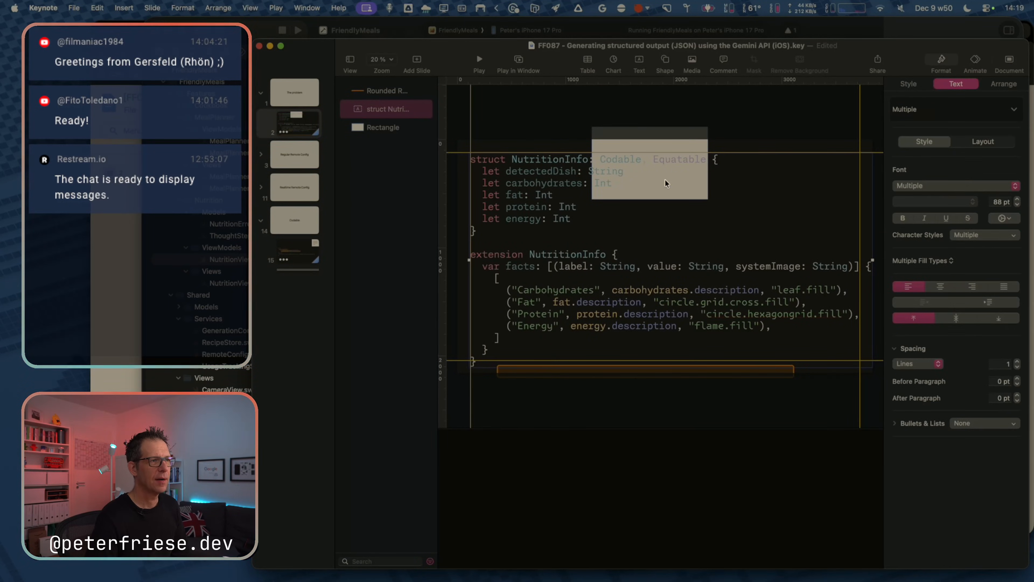
left_click(398, 132)
key("BackSpace")
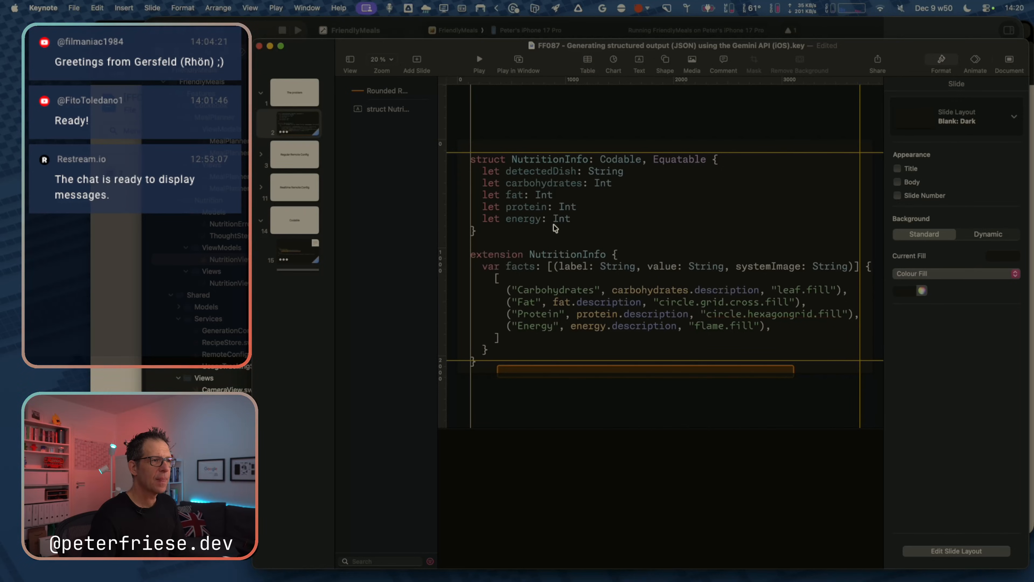
Remove the entire NutritionInfo extension from the code text box on slide 2, keeping only the struct.
left_click(563, 255)
double_click(568, 256)
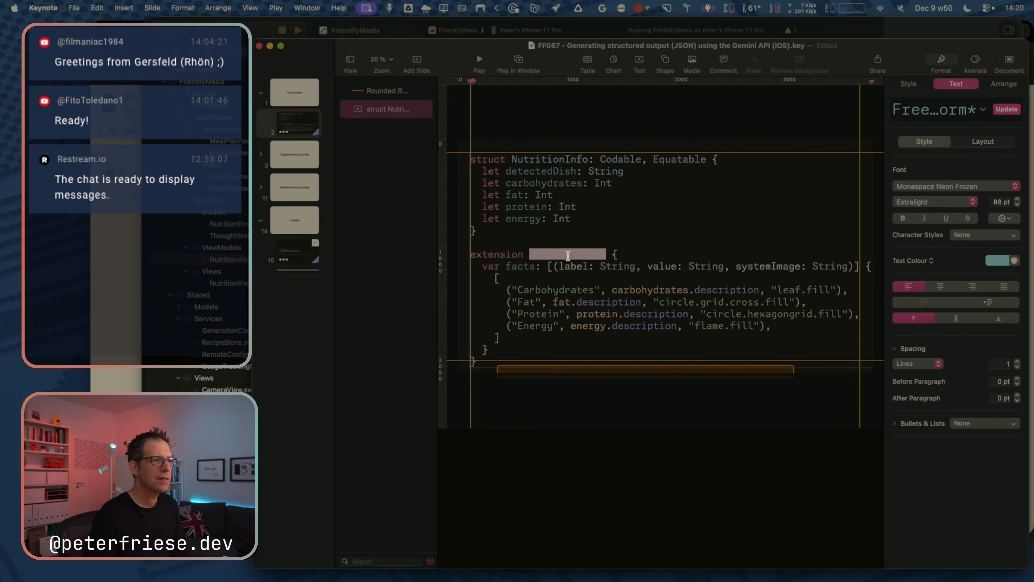
key("super+Left")
key("shift+super+Down")
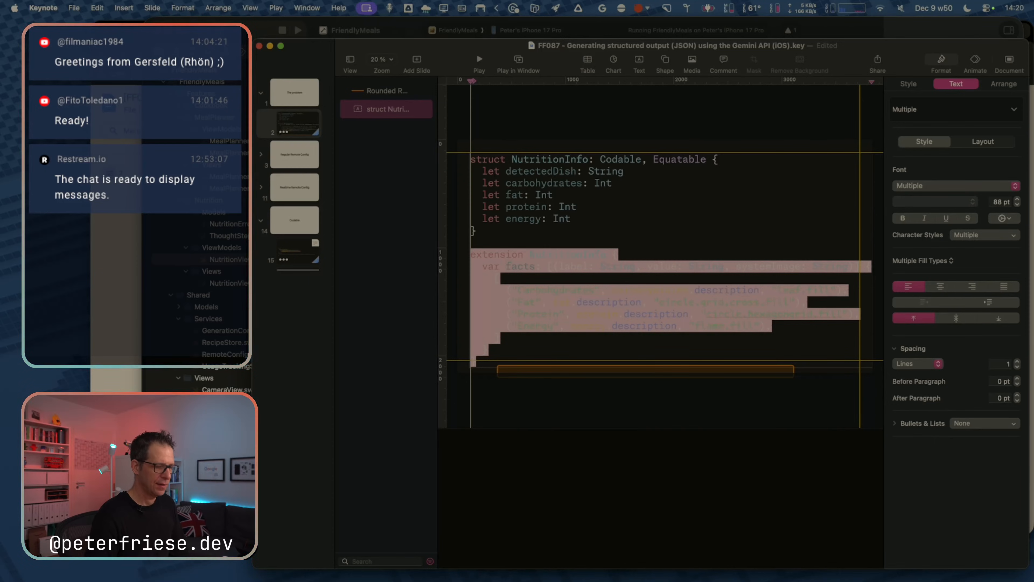
key("BackSpace")
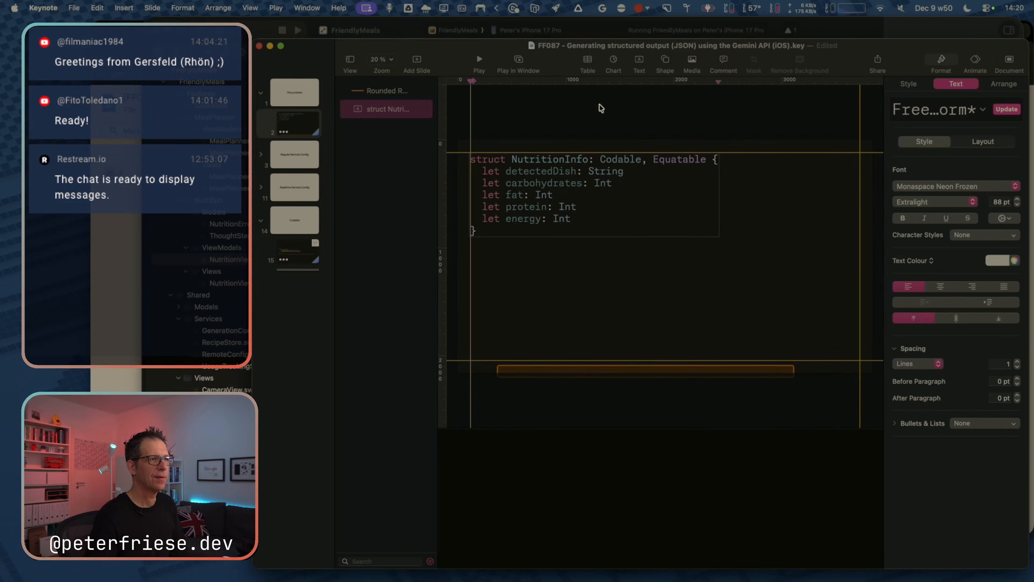
left_click(601, 108)
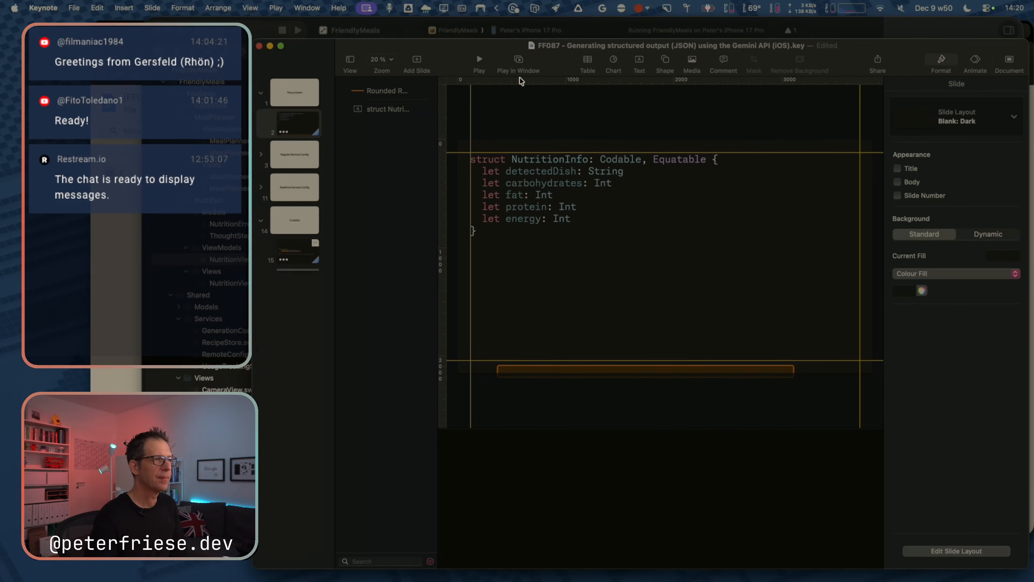
Copy the script paragraph "I've defined a Swift struct called NutritionInfo…" from the Google Doc into slide 2's presenter notes in Keynote.
key("super+Tab")
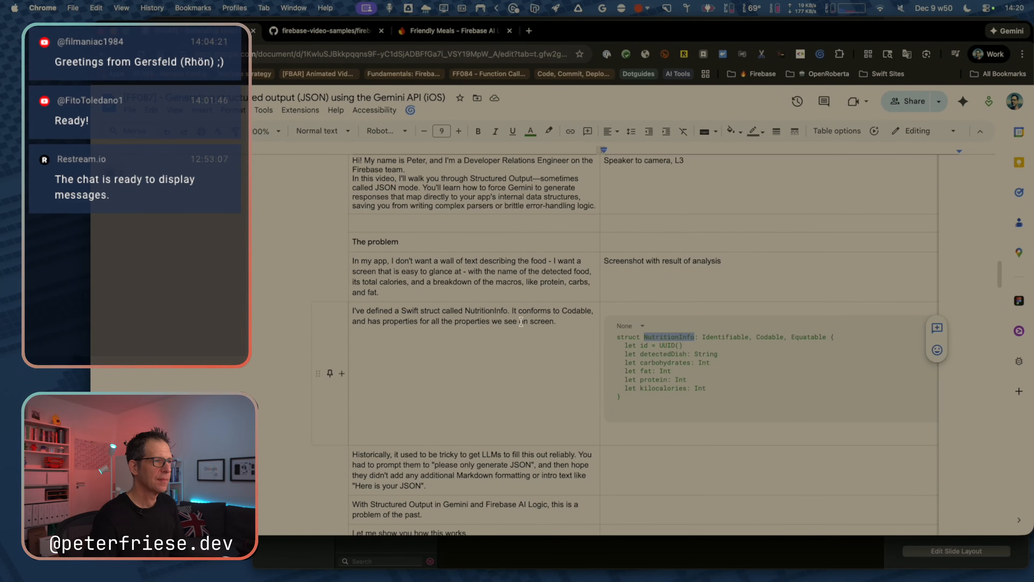
left_click_drag(556, 323, 328, 317)
key("super+c")
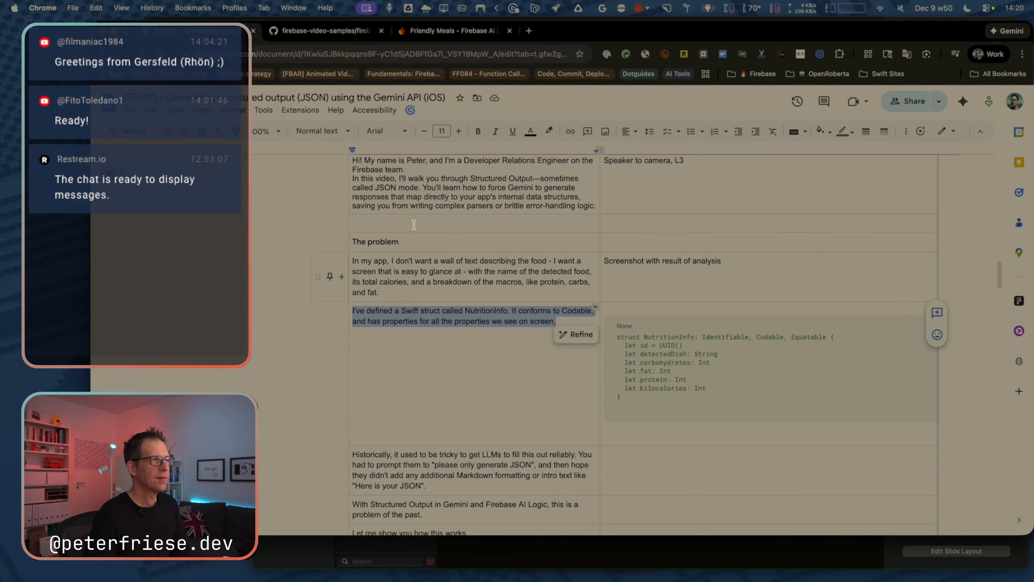
key("super+Tab")
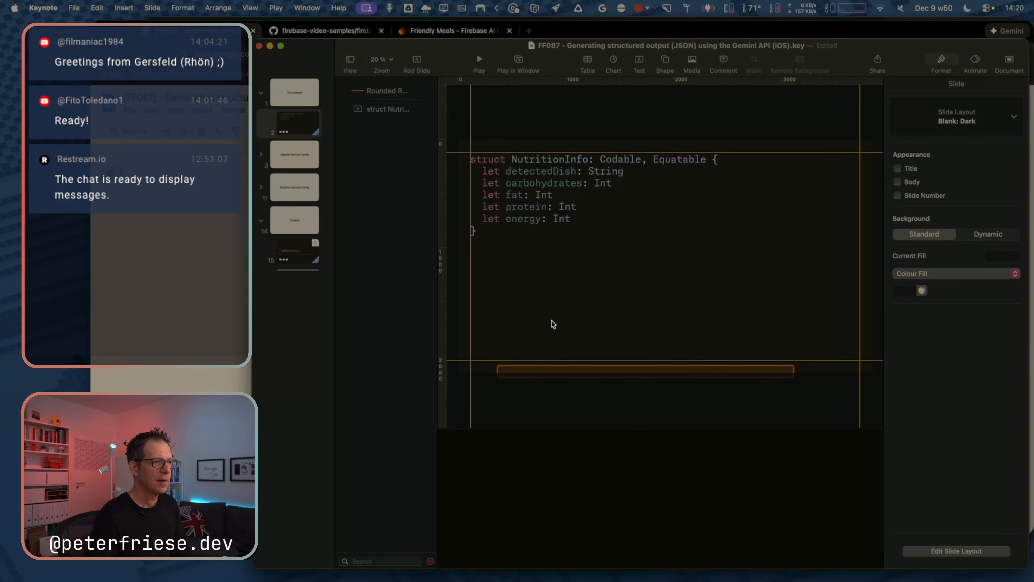
left_click(498, 461)
key("super+v")
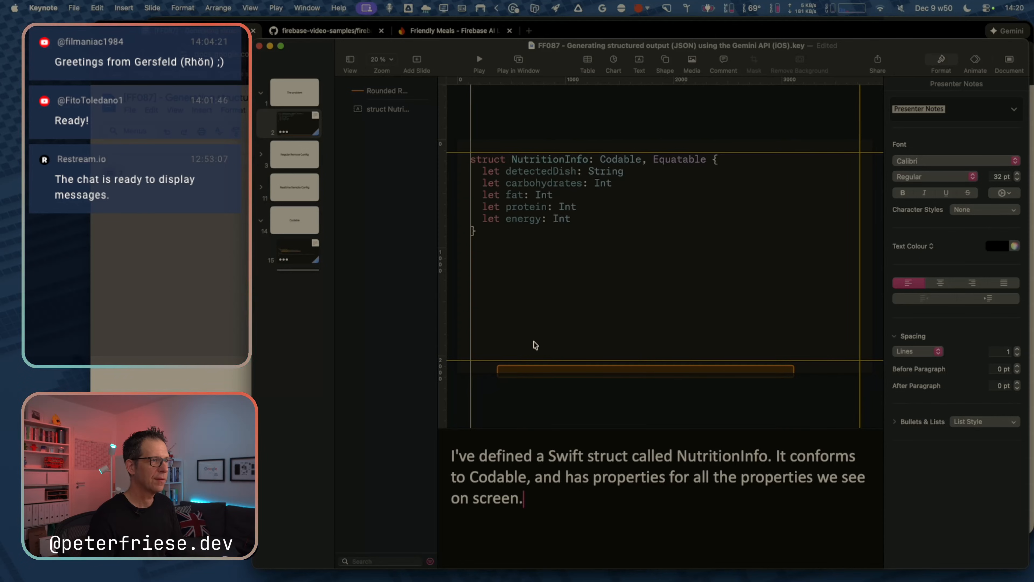
Move the NutritionInfo struct down to the slide's vertical middle and place the orange highlight bar just below it.
left_click(530, 181)
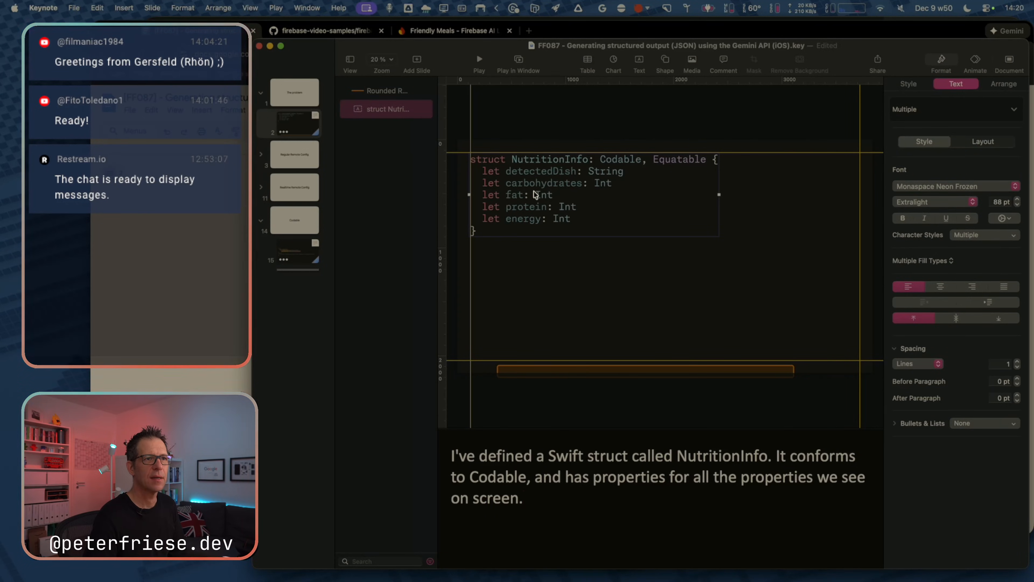
left_click_drag(535, 194, 532, 249)
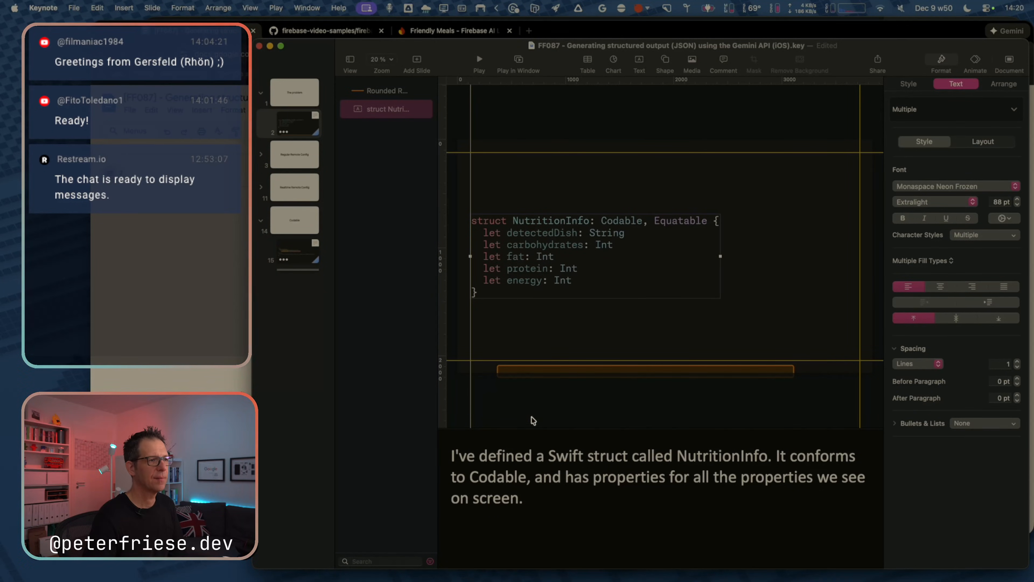
left_click_drag(560, 369, 565, 330)
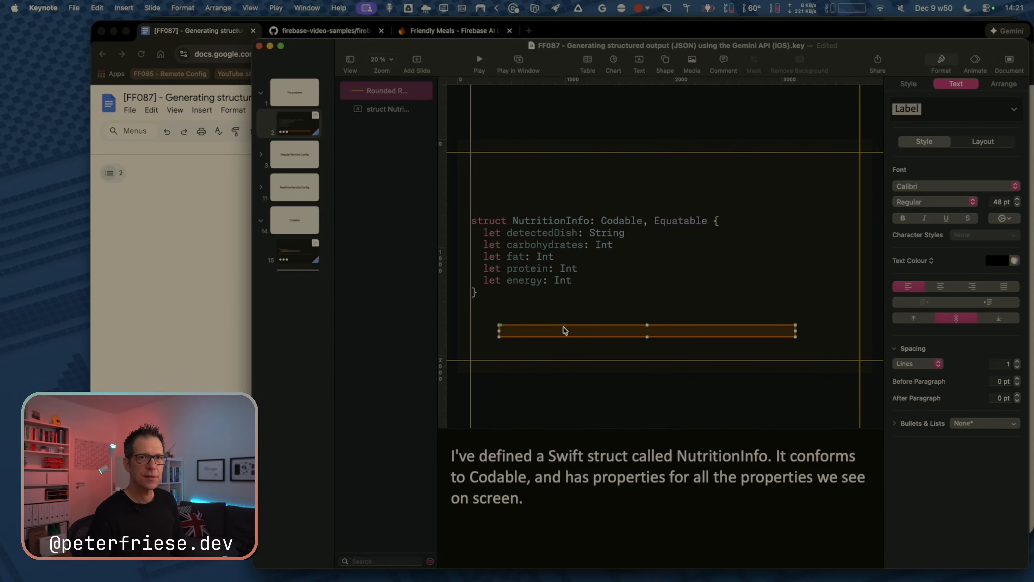
left_click_drag(609, 259, 566, 243)
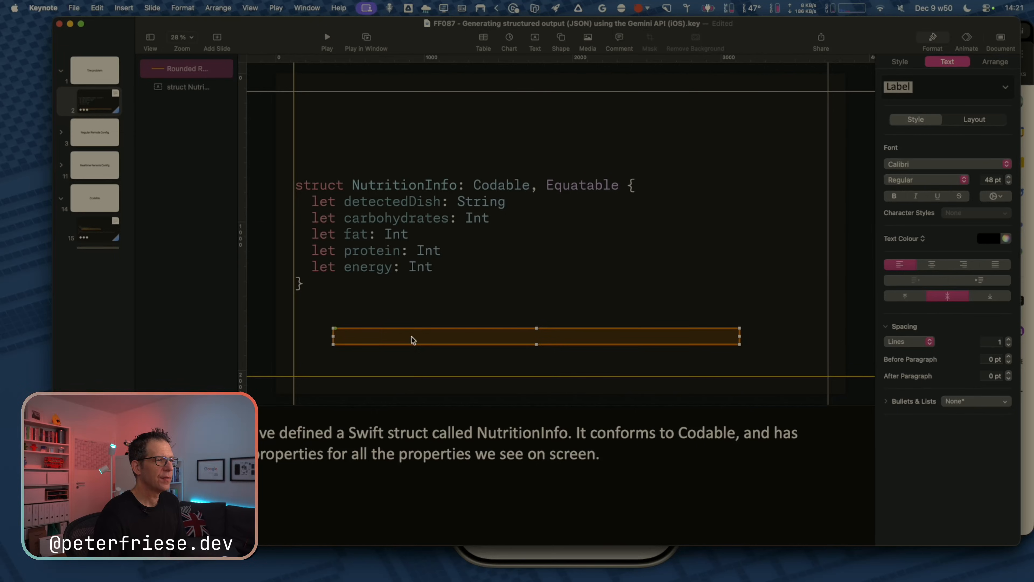
left_click_drag(412, 337, 445, 318)
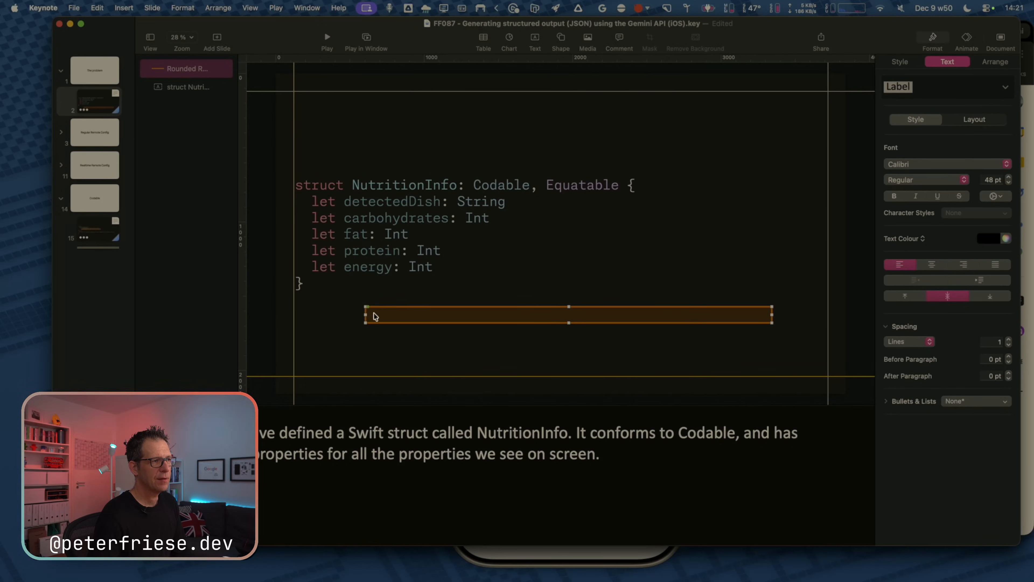
Set the fill colour opacity of the orange highlight bar on slide 2 to 25 %.
left_click(510, 273)
left_click(519, 315)
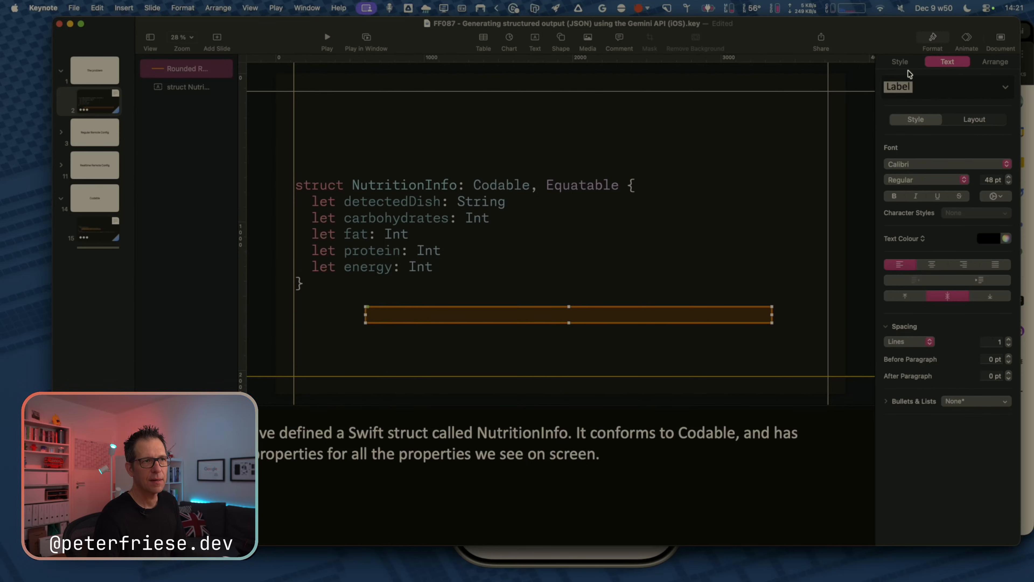
left_click(900, 63)
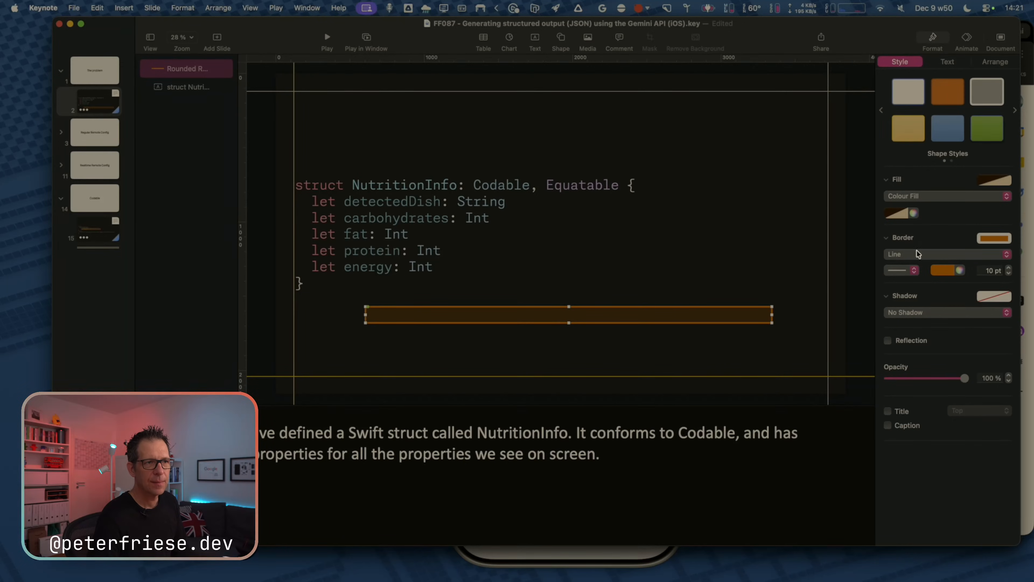
left_click(906, 216)
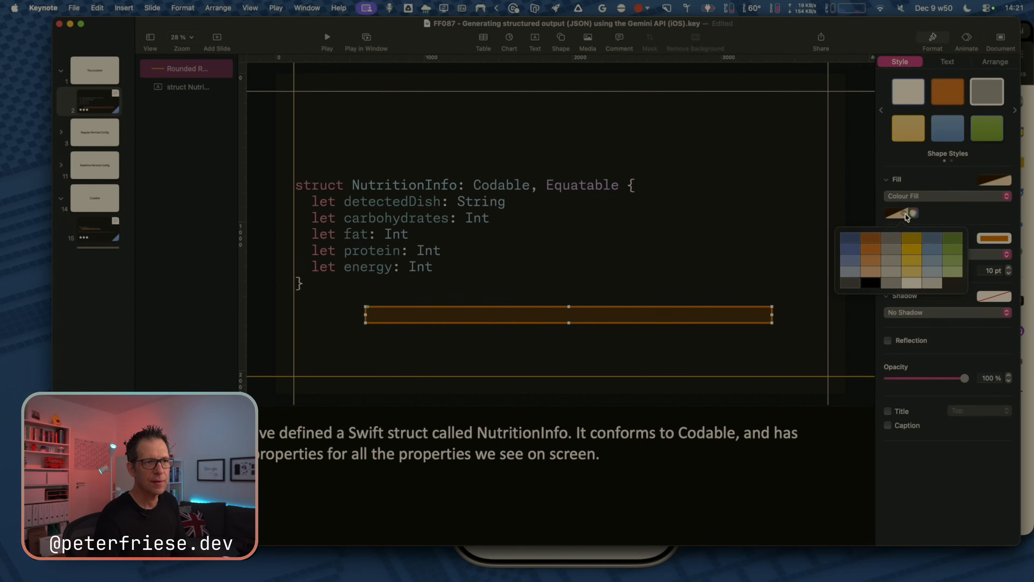
left_click(908, 214)
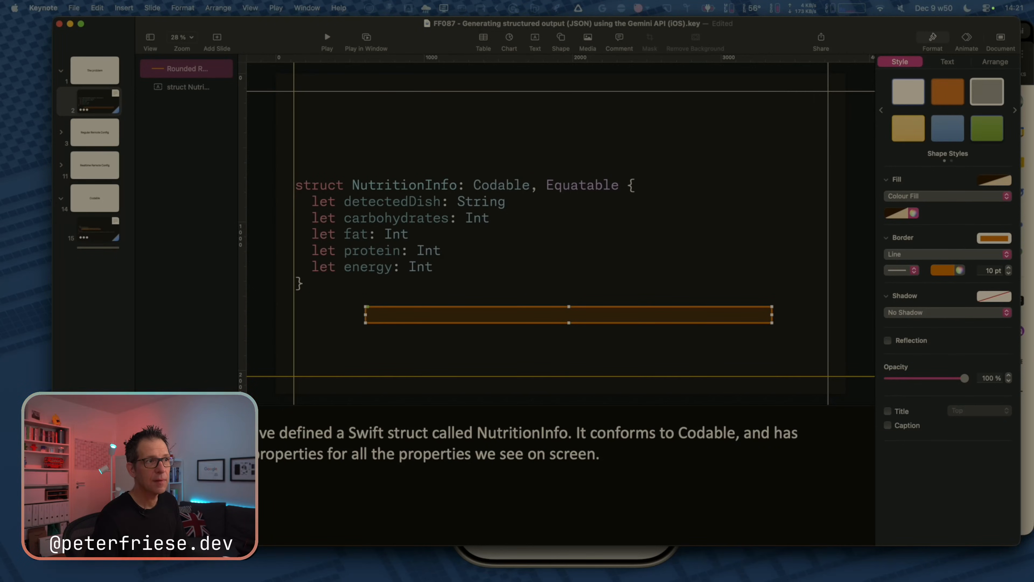
left_click(914, 213)
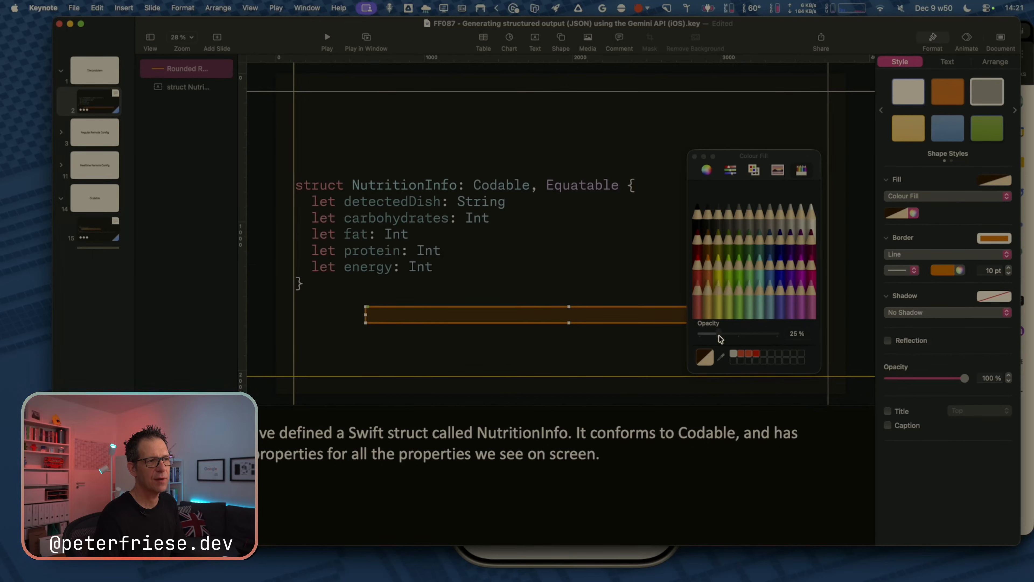
mouse_move(720, 335)
left_mouse_down()
mouse_move(797, 330)
mouse_move(729, 336)
left_mouse_up()
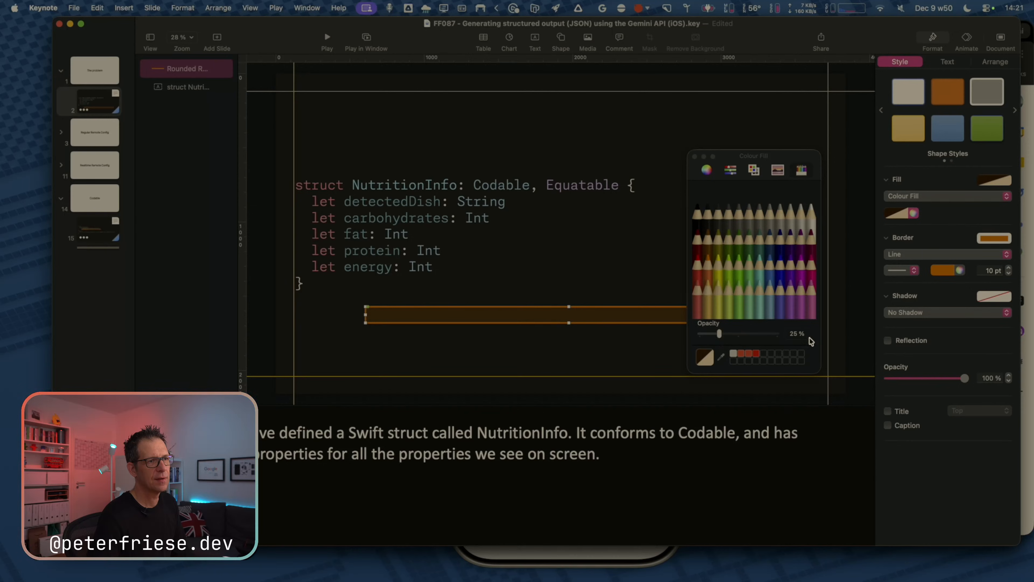
double_click(794, 334)
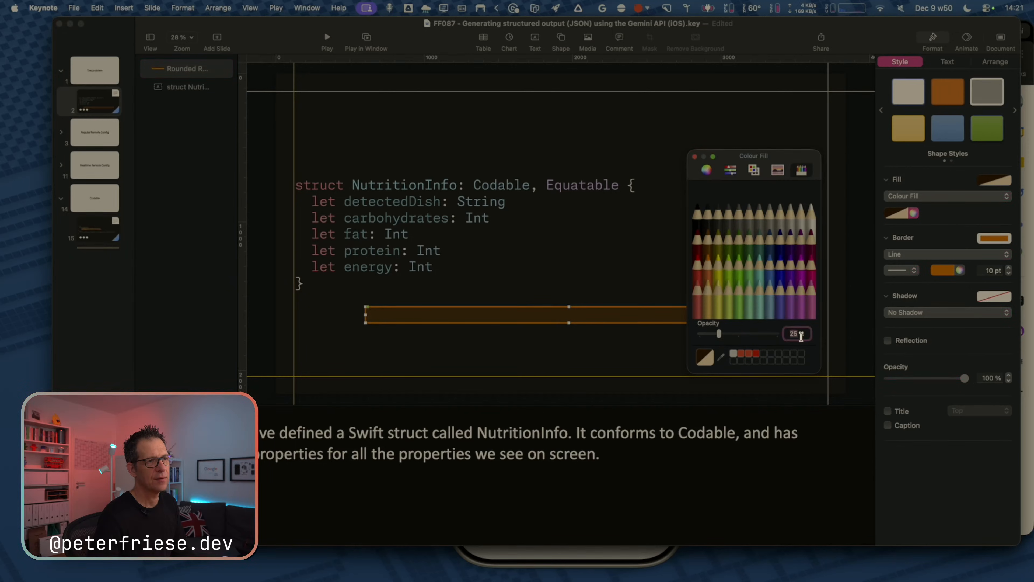
type("25")
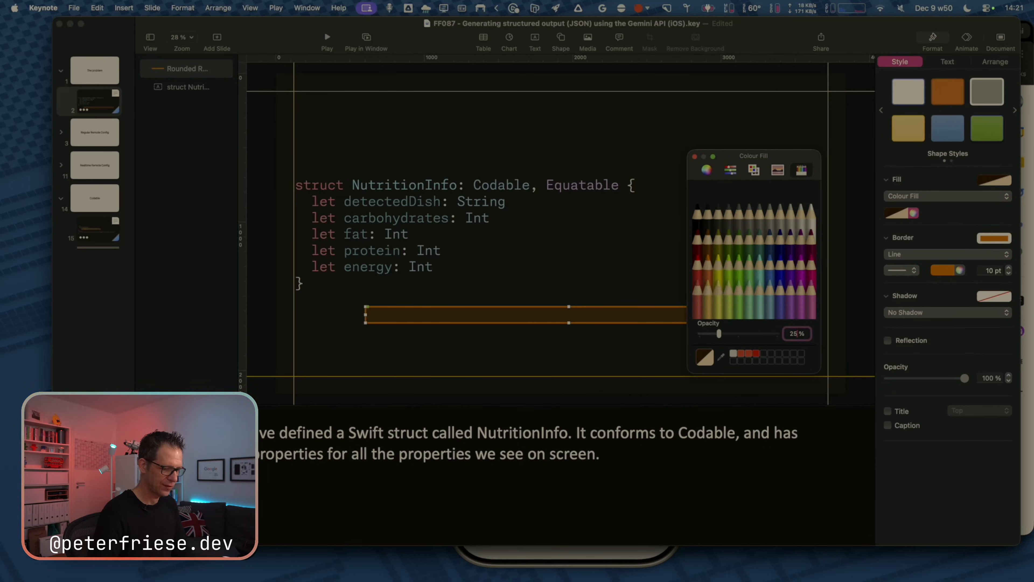
key("Return")
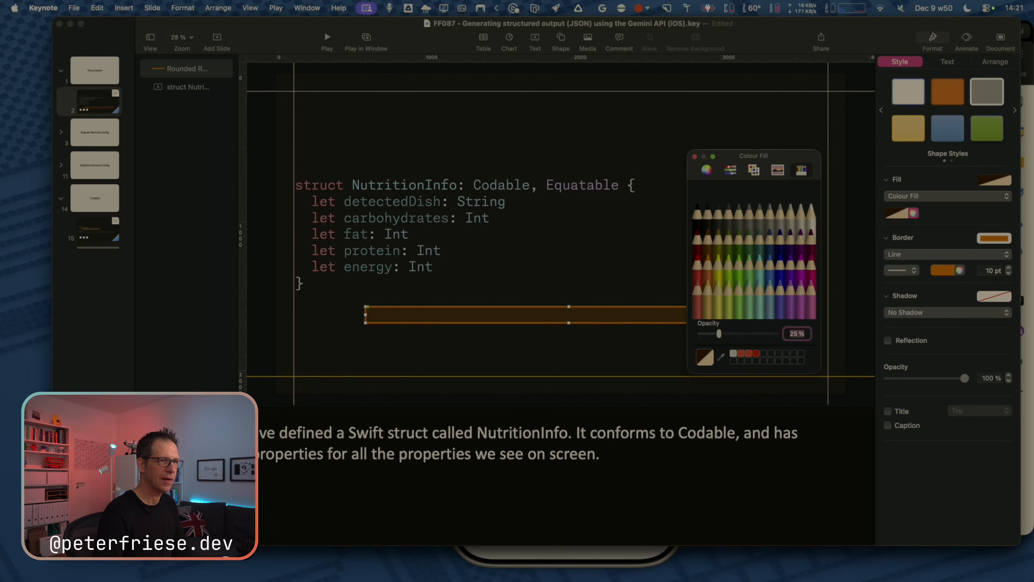
left_click(695, 157)
Move the orange highlight bar onto the struct's first line and resize it to frame the word Codable.
left_click(570, 294)
left_click(588, 315)
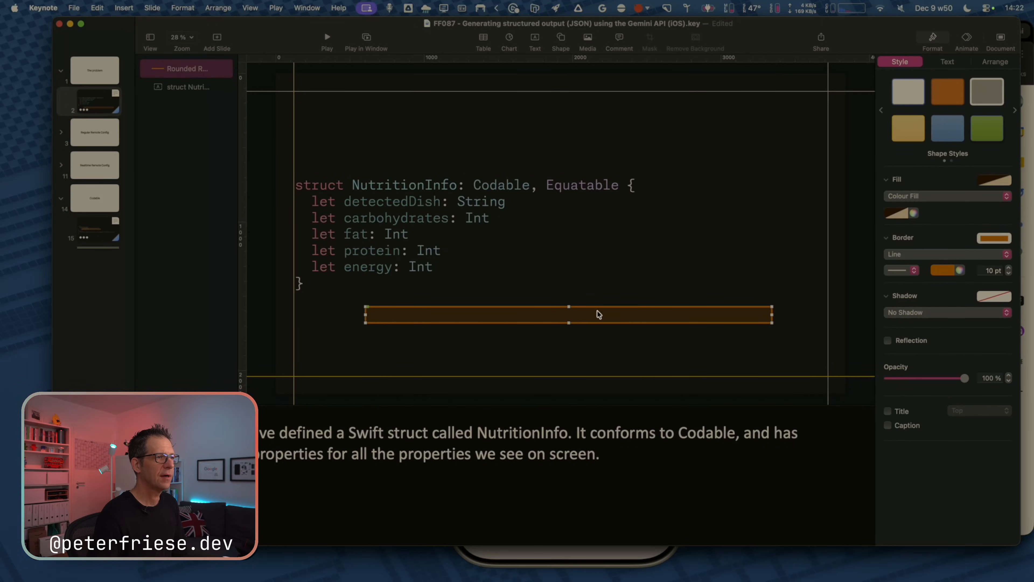
left_click_drag(597, 311, 658, 183)
left_click_drag(834, 185, 532, 187)
left_click_drag(428, 184, 469, 186)
Send the orange highlight rectangle to the back, behind the NutritionInfo code text.
left_click(195, 201)
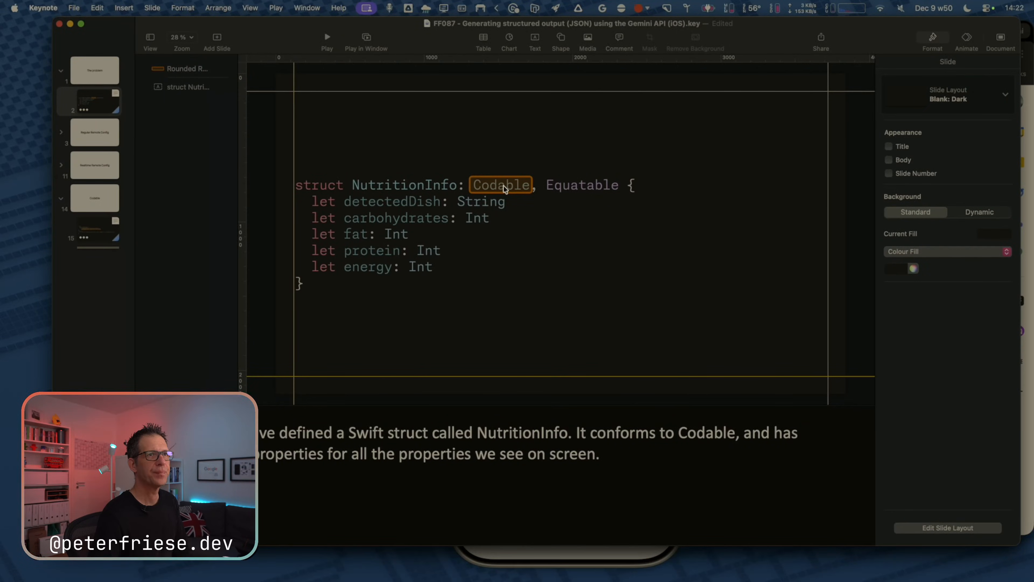
right_click(195, 69)
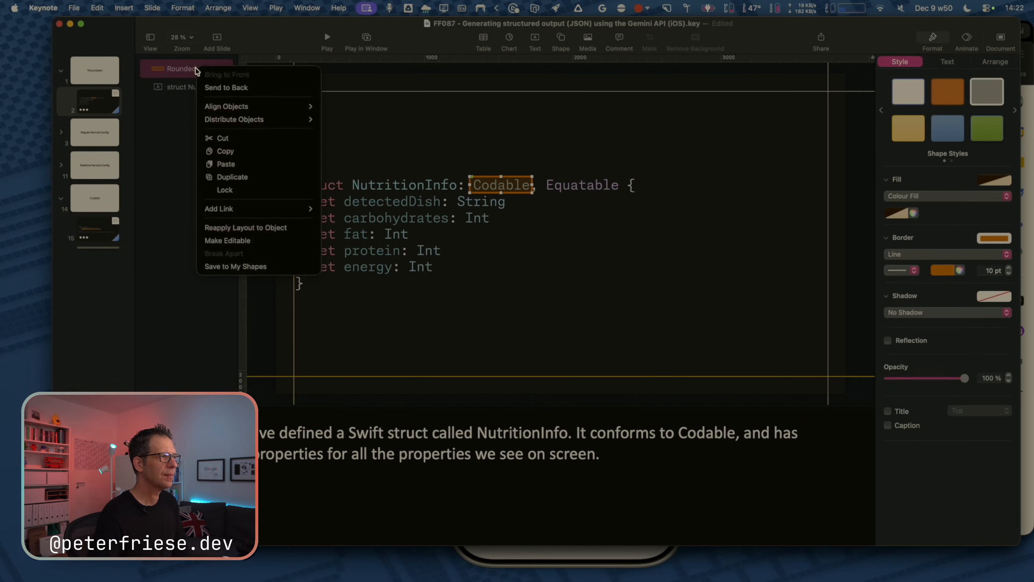
left_click(213, 87)
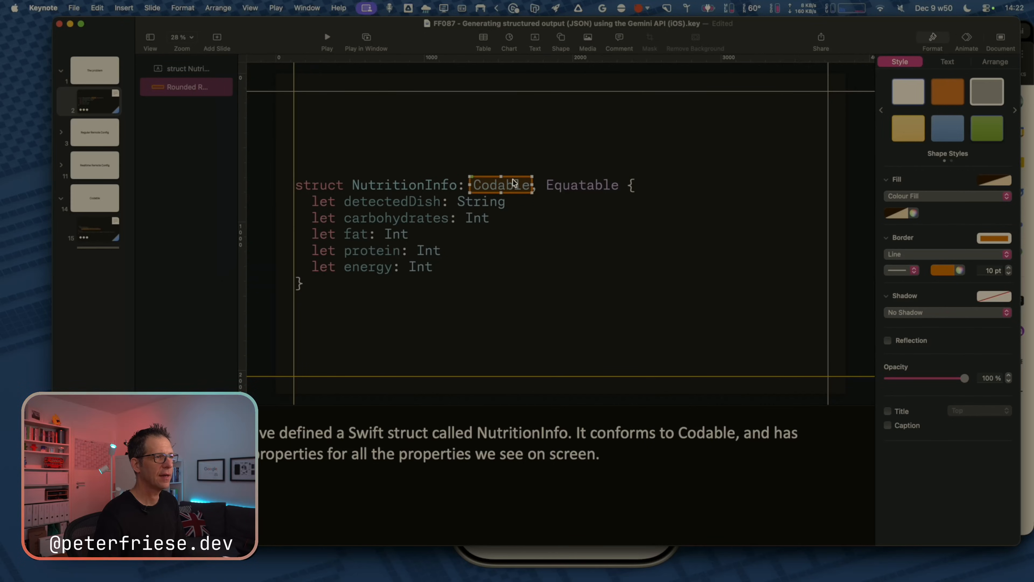
right_click(188, 88)
left_click(197, 95)
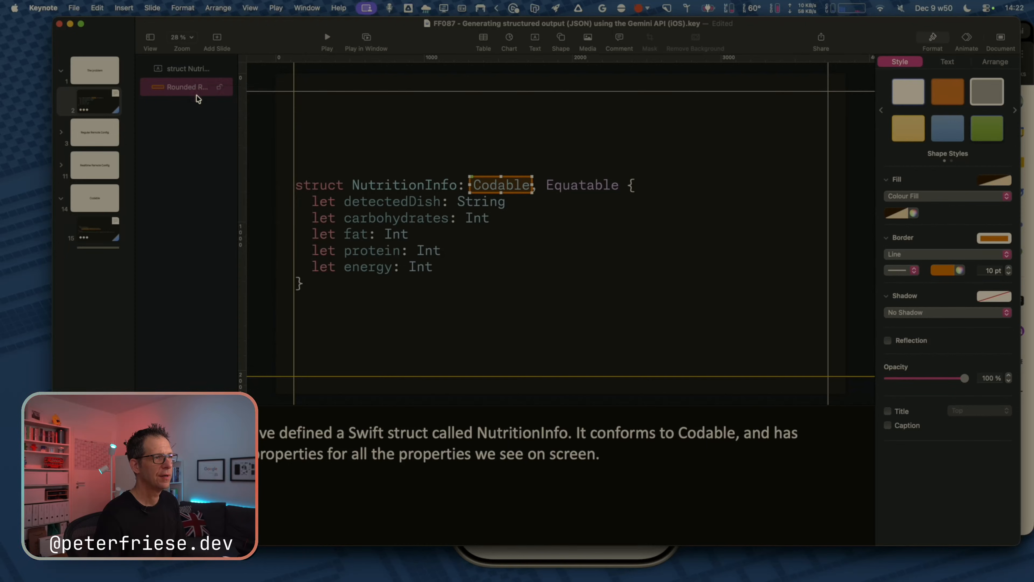
right_click(183, 73)
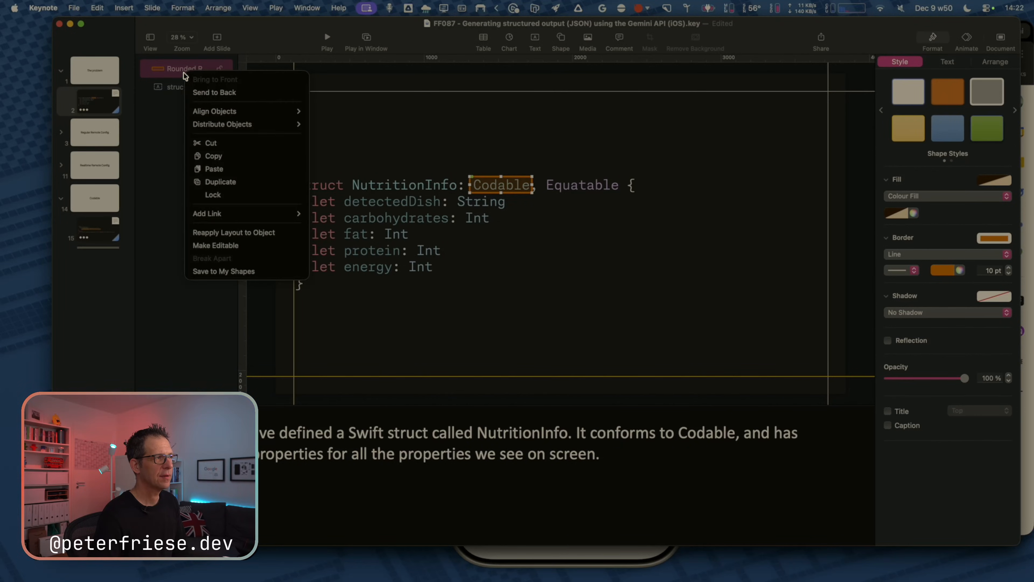
left_click(193, 93)
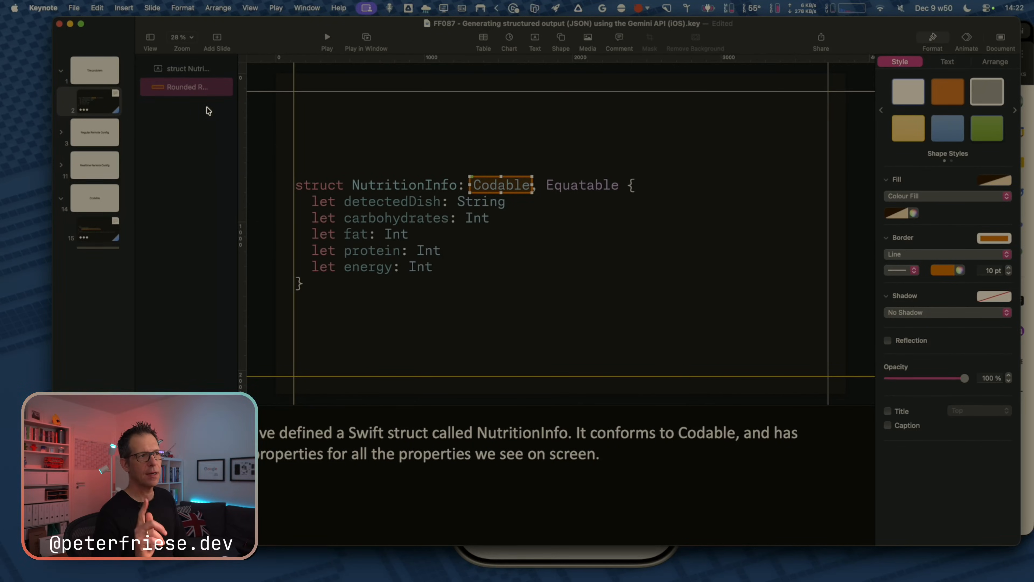
Hide the slide's object list and show it again.
mouse_move(183, 88)
left_mouse_down()
mouse_move(174, 59)
mouse_move(180, 99)
left_mouse_up()
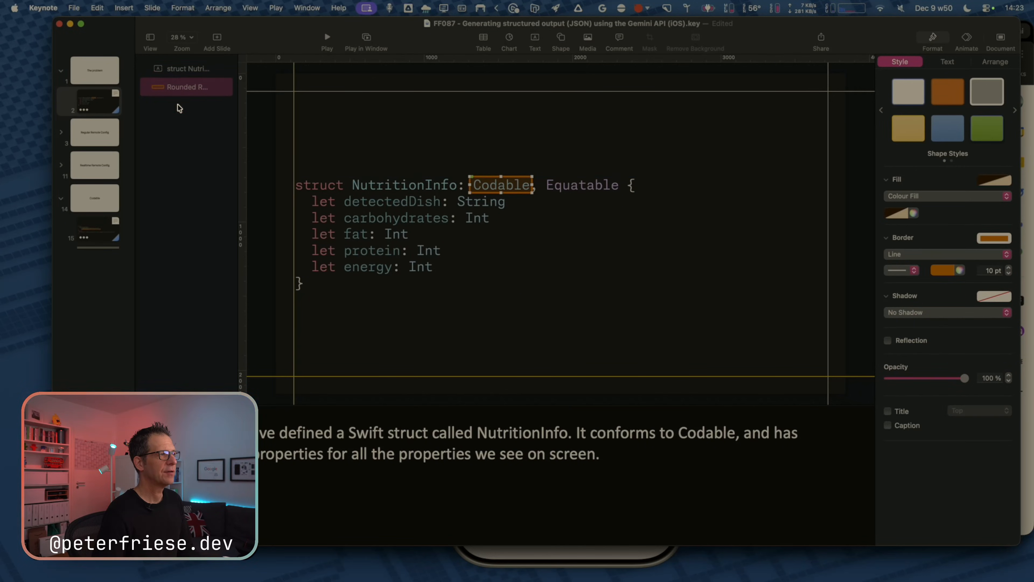
left_click(151, 39)
left_click(302, 22)
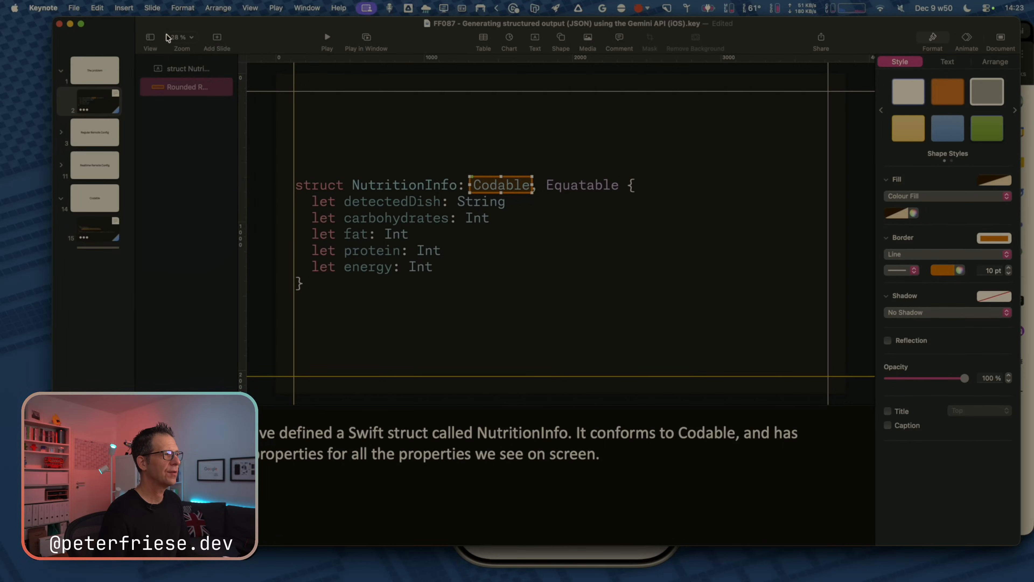
left_click(155, 41)
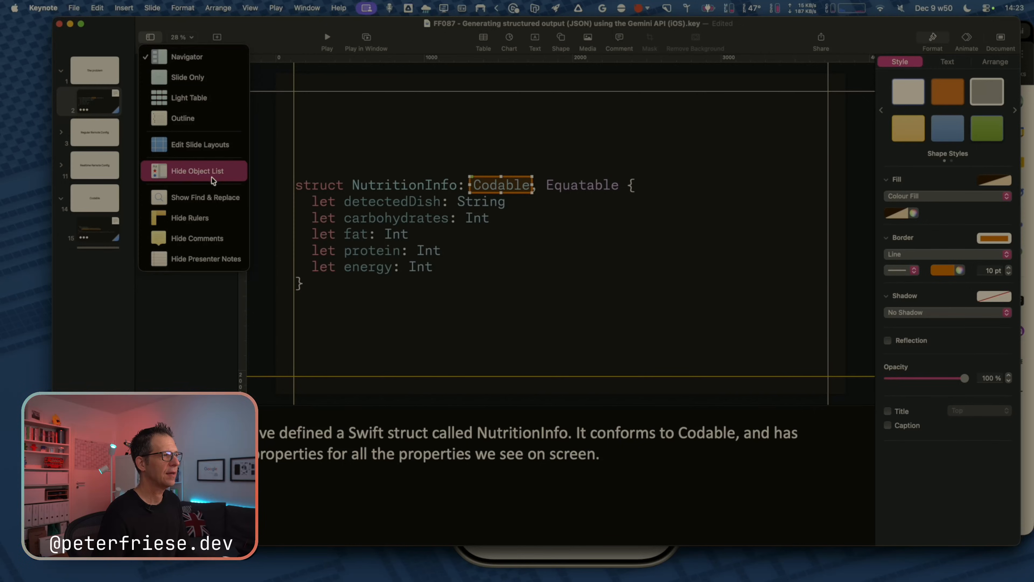
left_click(191, 172)
left_click(150, 37)
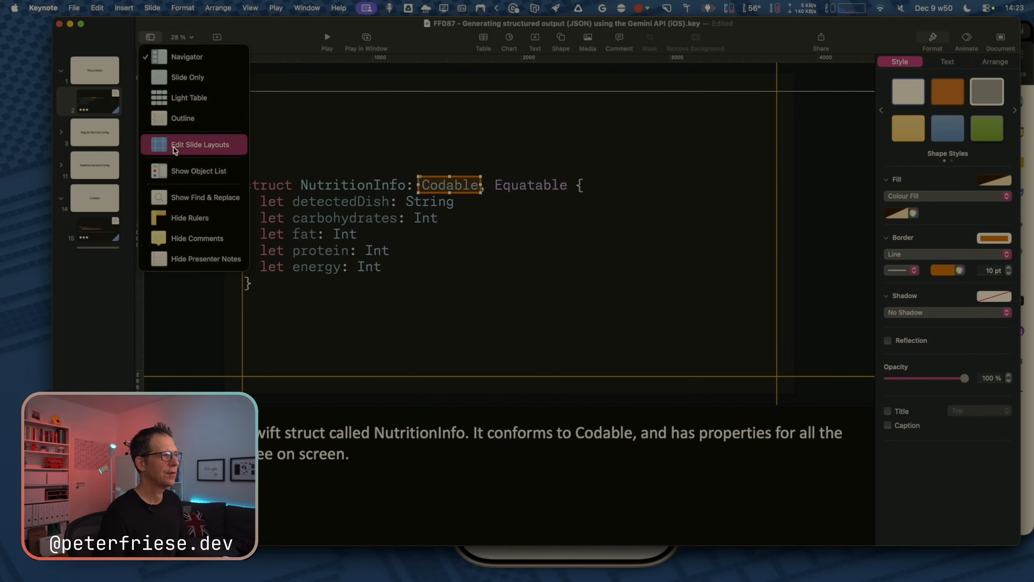
left_click(187, 167)
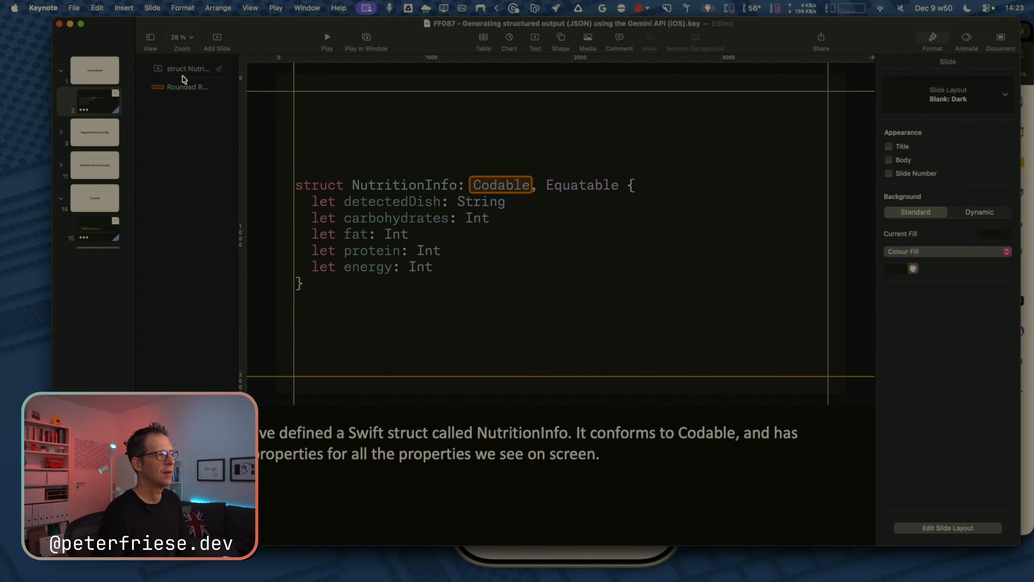
Delete both existing builds, Line Draw and Dissolve, of the rounded rectangle from slide 2's build order.
left_click(184, 88)
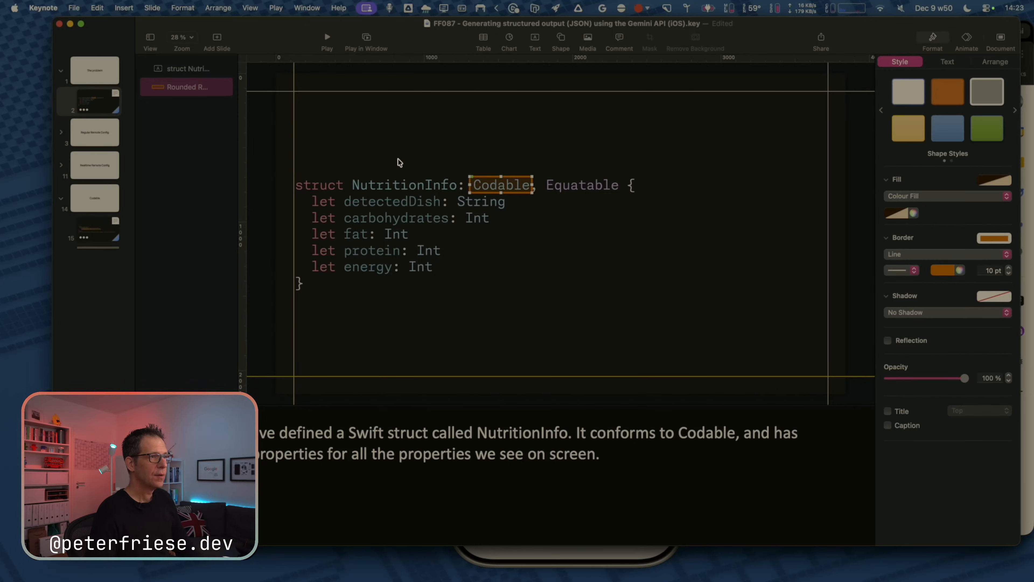
left_click(191, 74)
left_click(189, 84)
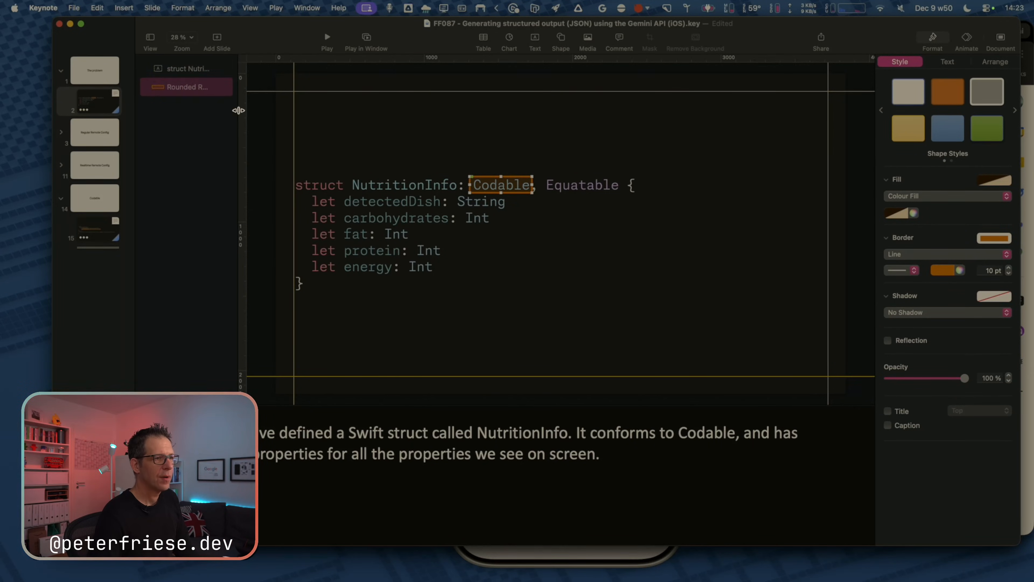
left_click(966, 38)
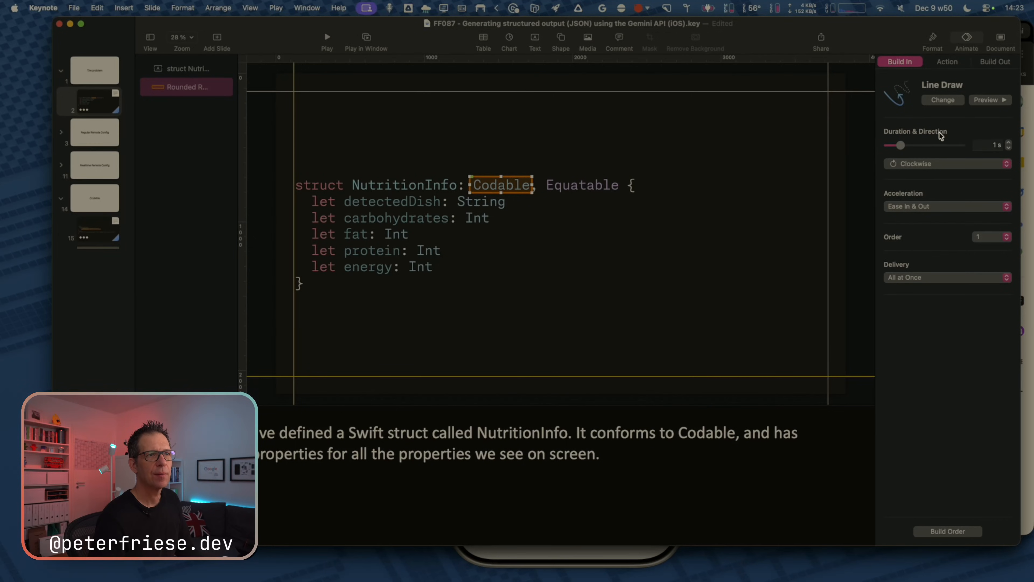
left_click(948, 532)
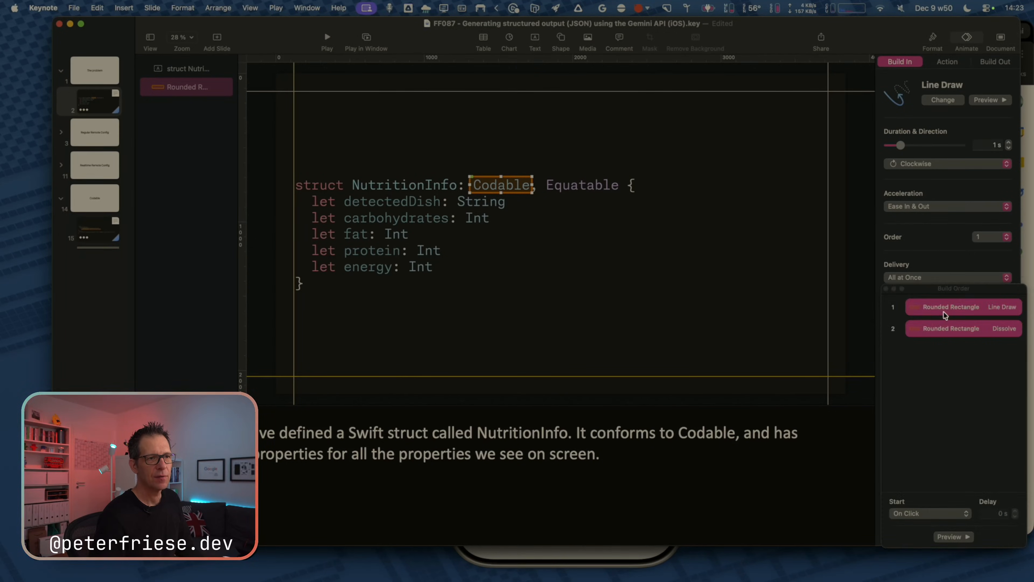
left_click(946, 344)
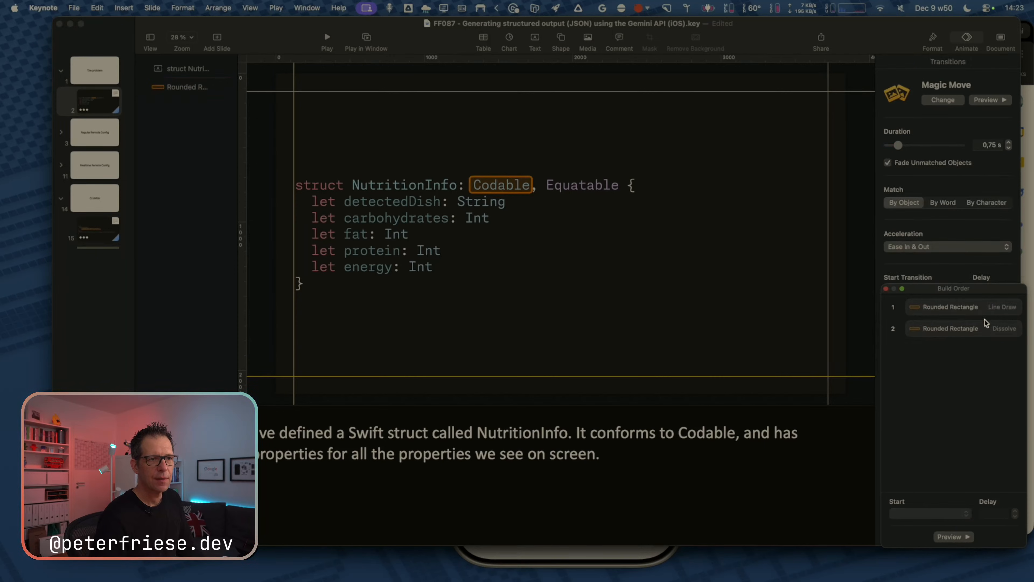
left_click(983, 325)
key("Delete")
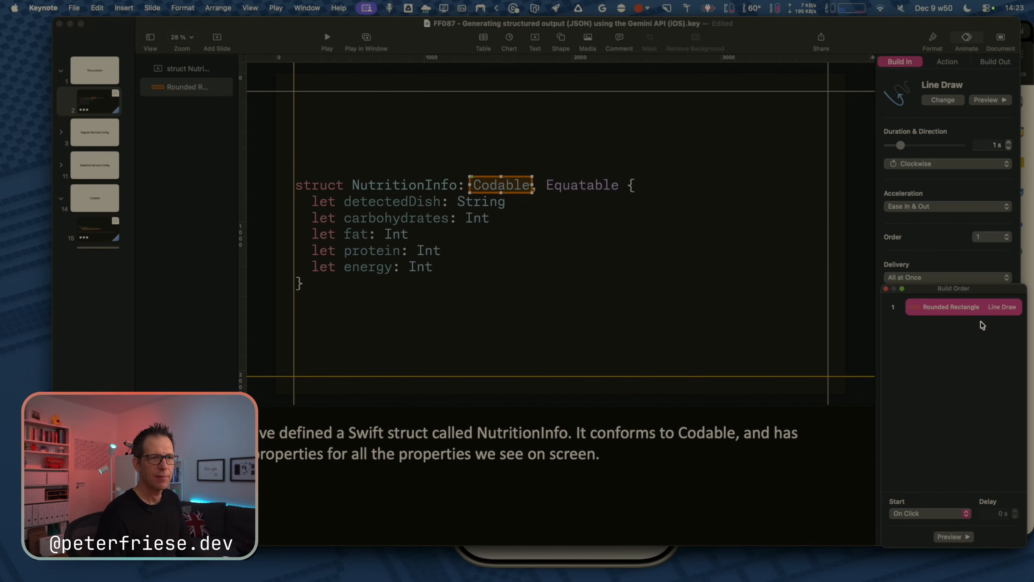
key("Delete")
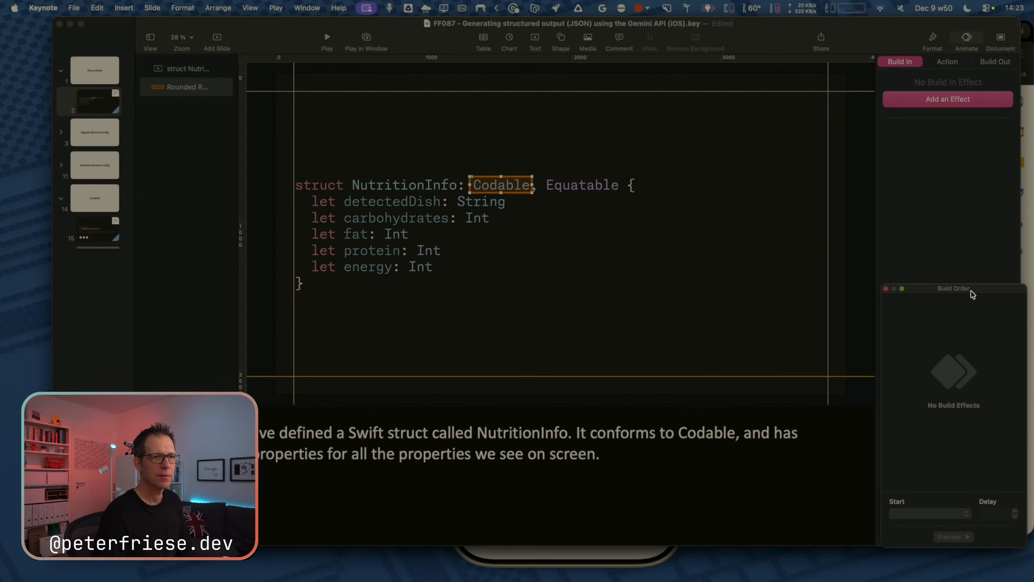
Add a Line Draw build-in effect to the rounded rectangle around Codable and preview it.
left_click_drag(944, 287, 788, 250)
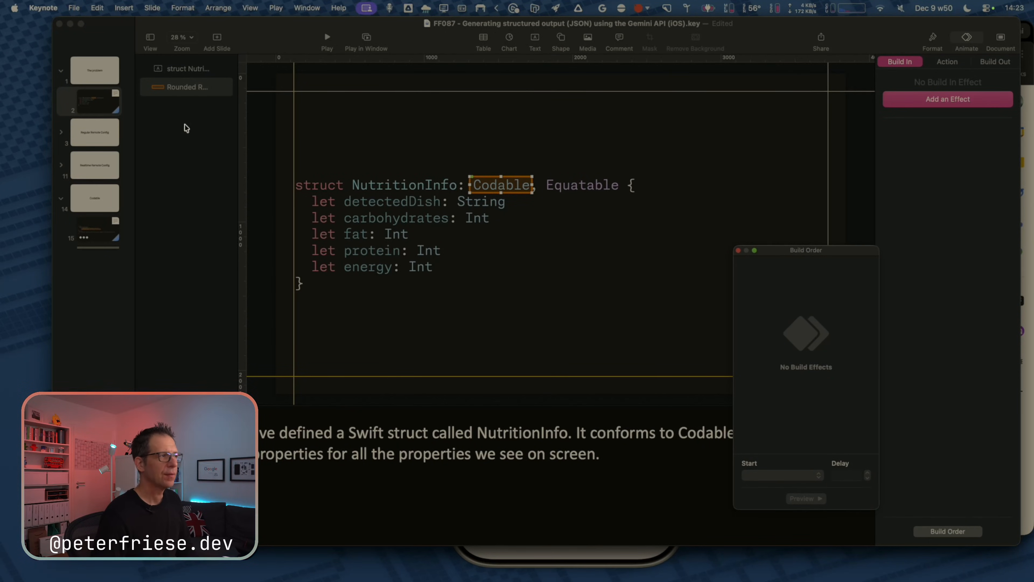
left_click(174, 88)
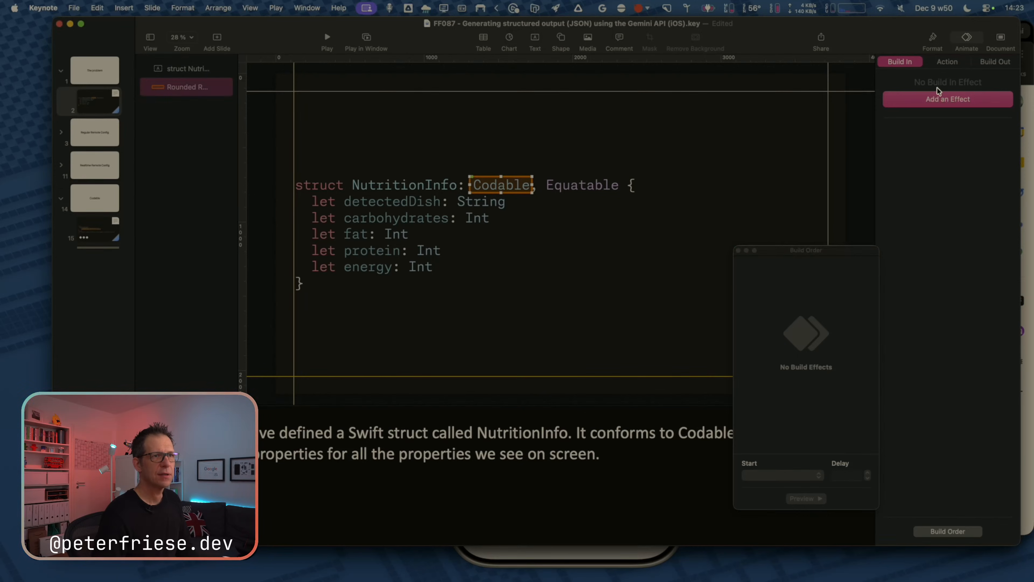
left_click(943, 99)
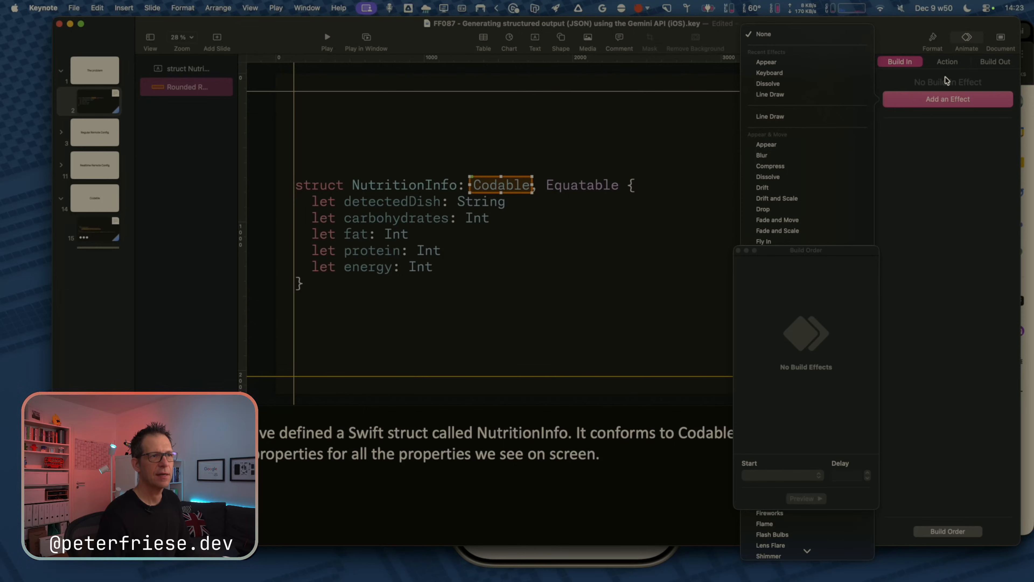
left_click(768, 118)
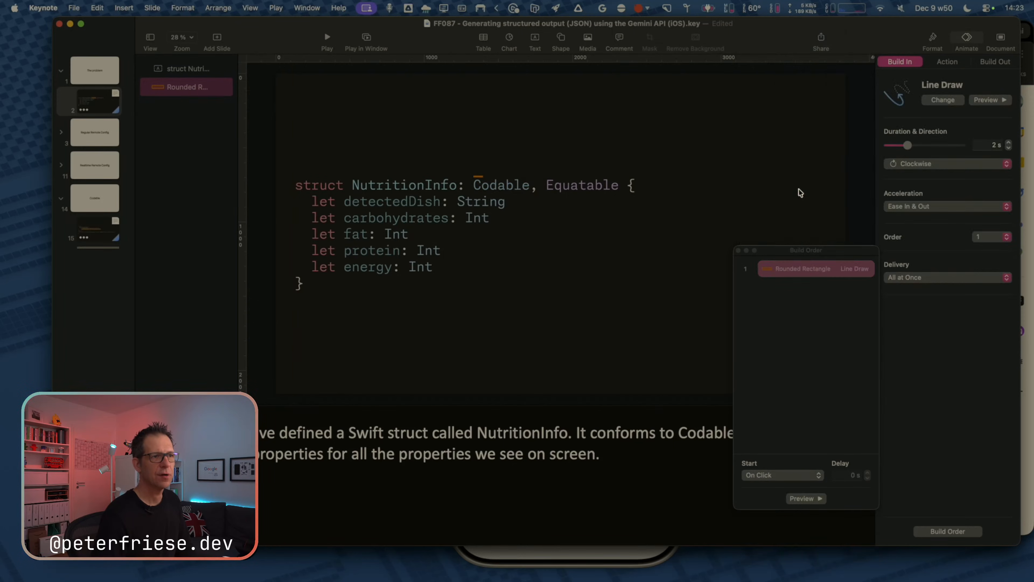
left_click(993, 100)
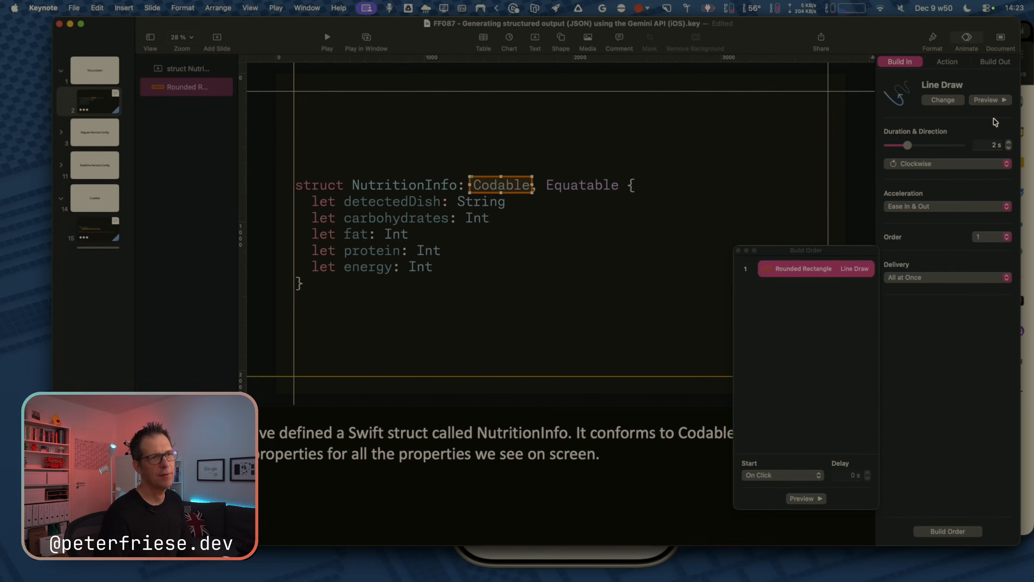
Set the rectangle's Line Draw duration to 1,25 s and preview the animation.
left_click(991, 143)
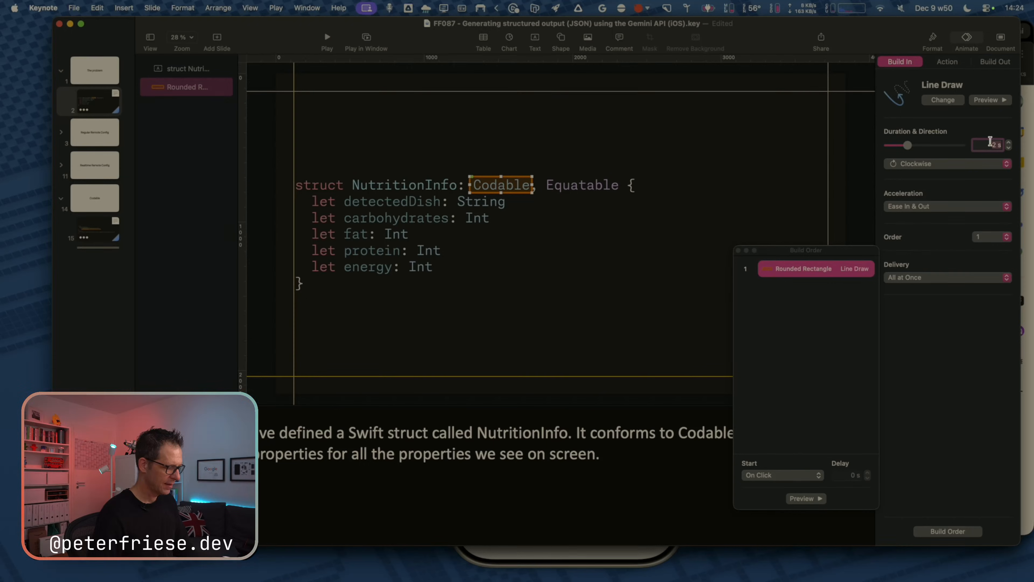
type("1,25")
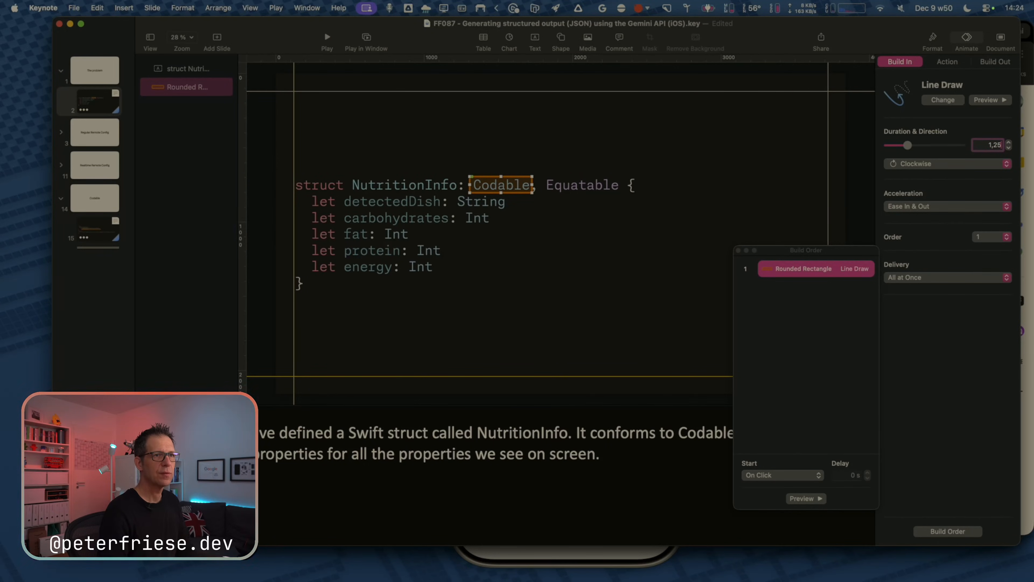
key("Return")
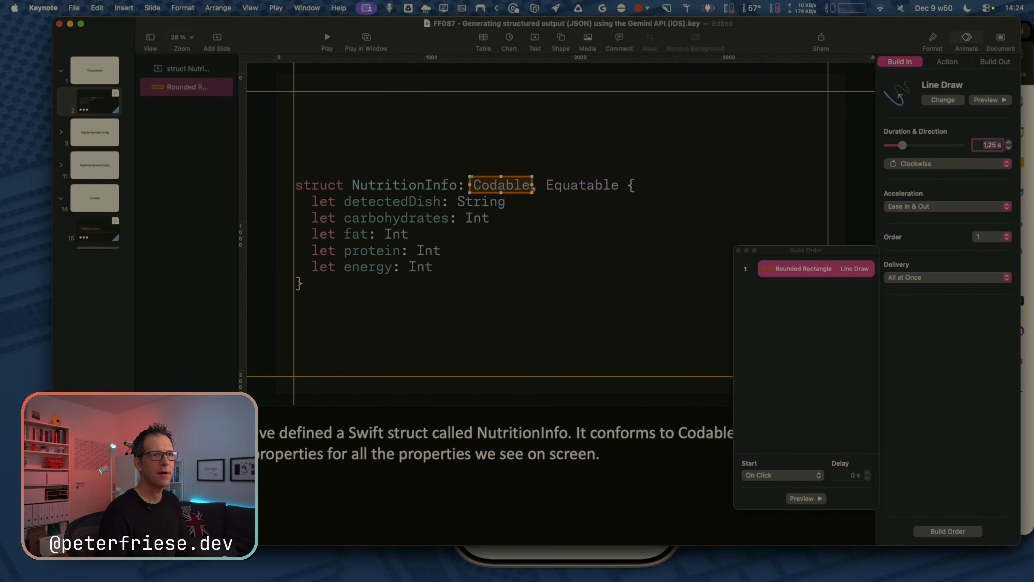
left_click(1001, 101)
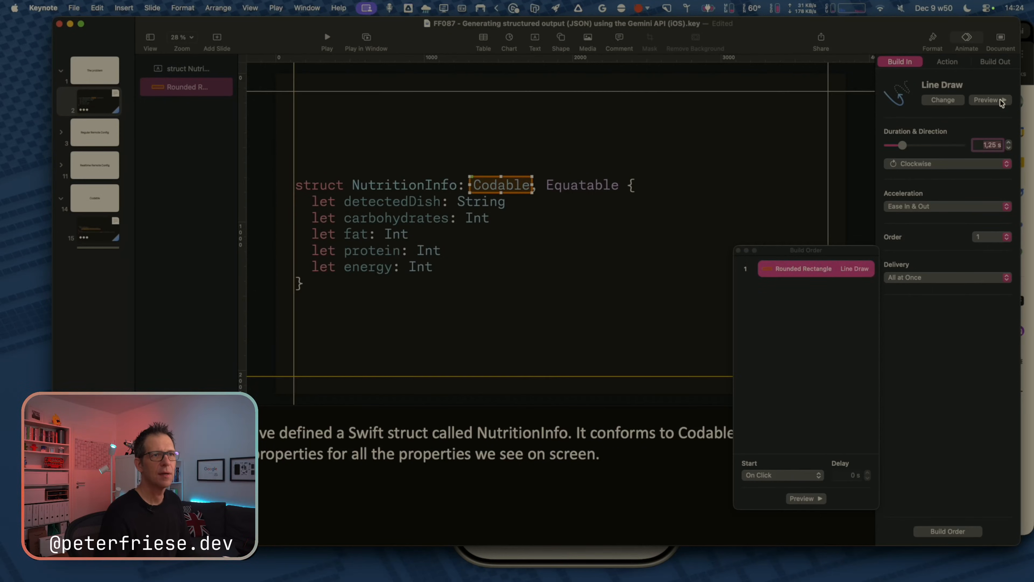
left_click(1001, 101)
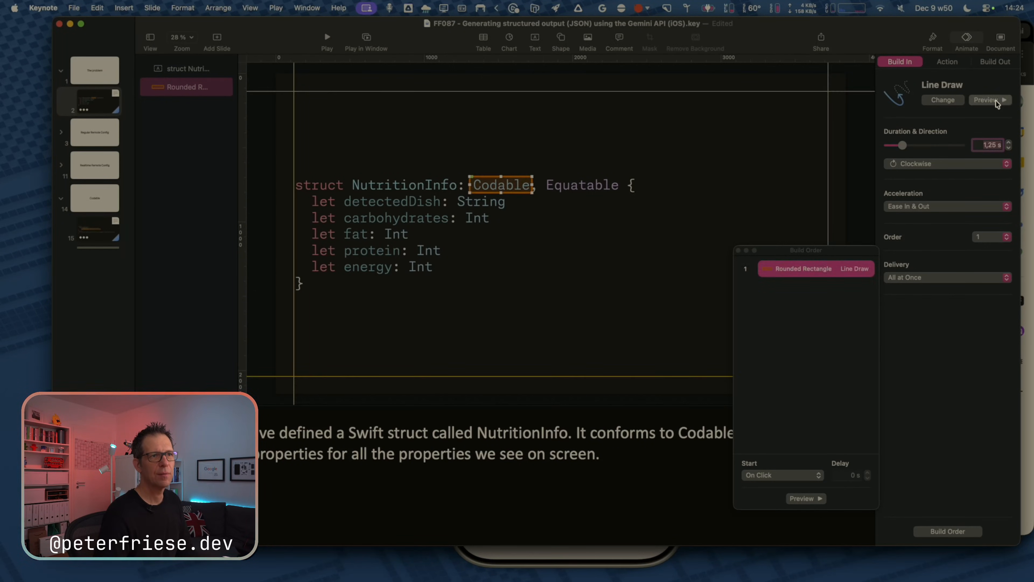
left_click(997, 101)
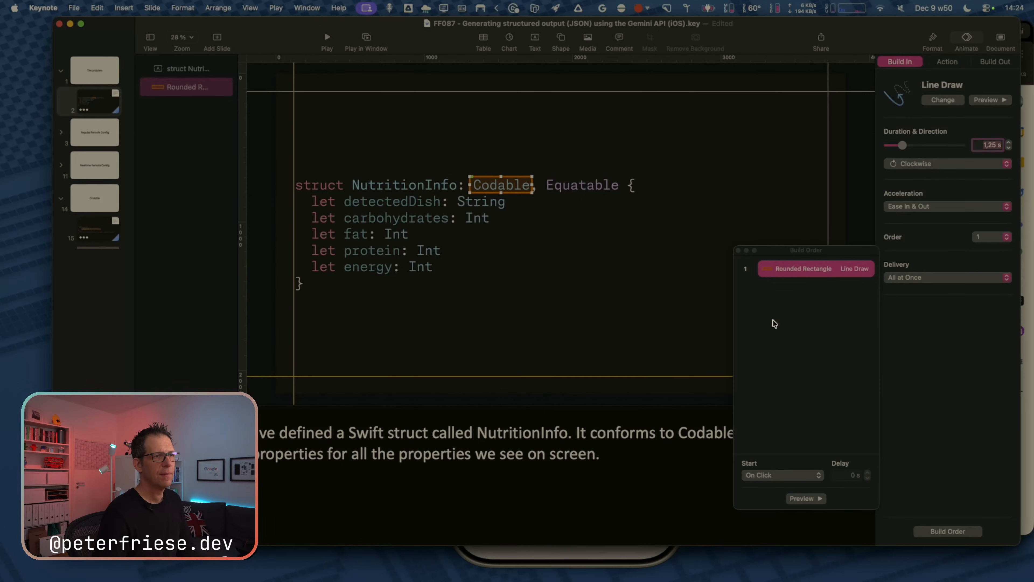
Try starting the rectangle's Line Draw build After Transition, and return its start to On Click.
left_click(776, 313)
left_click(797, 270)
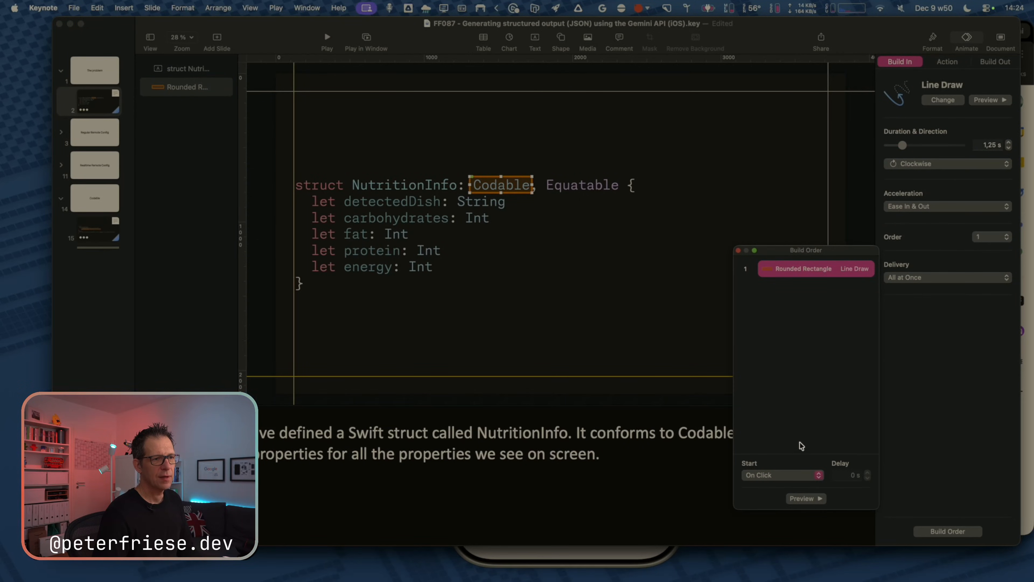
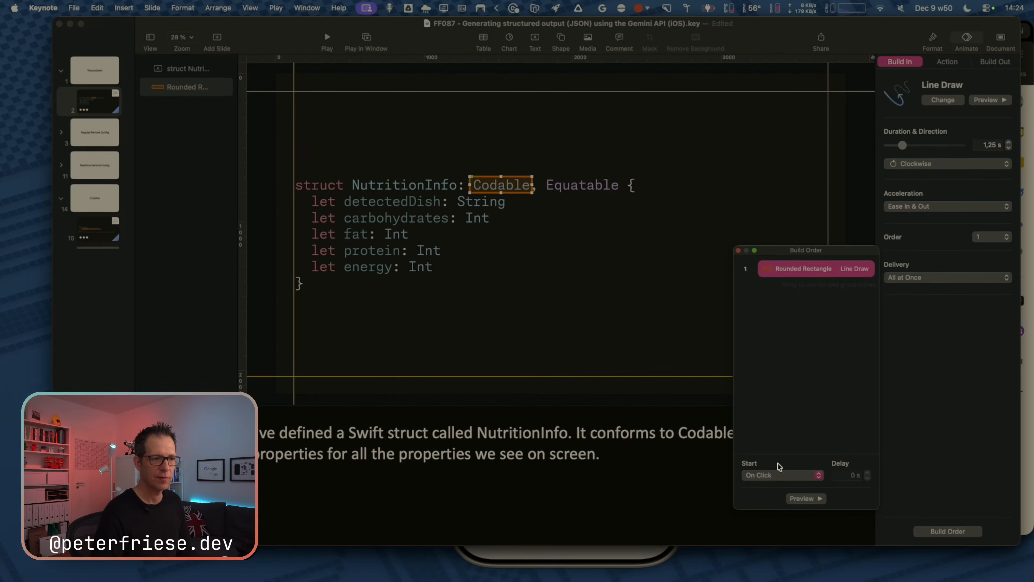
left_click(775, 483)
left_click(773, 490)
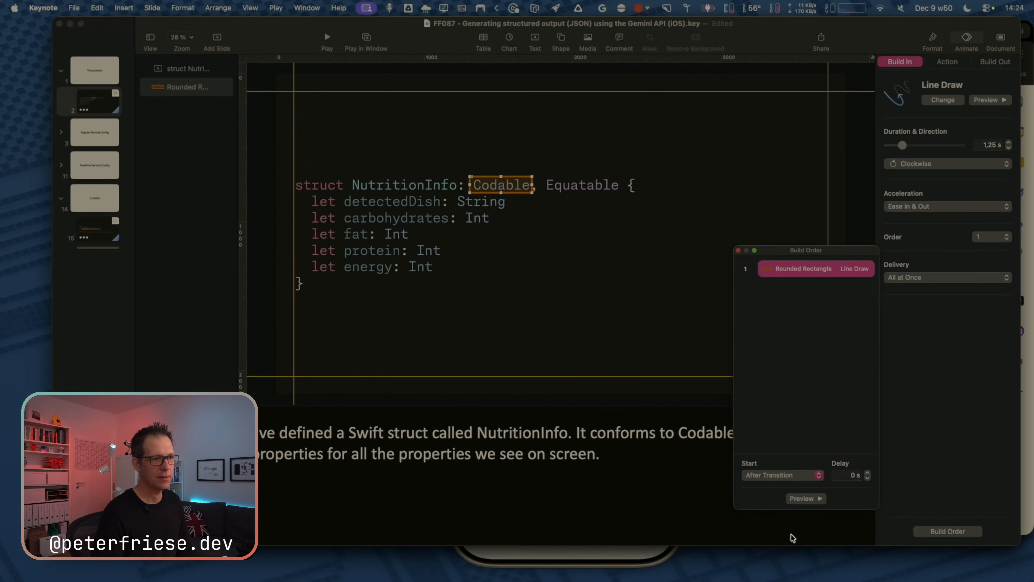
left_click(788, 477)
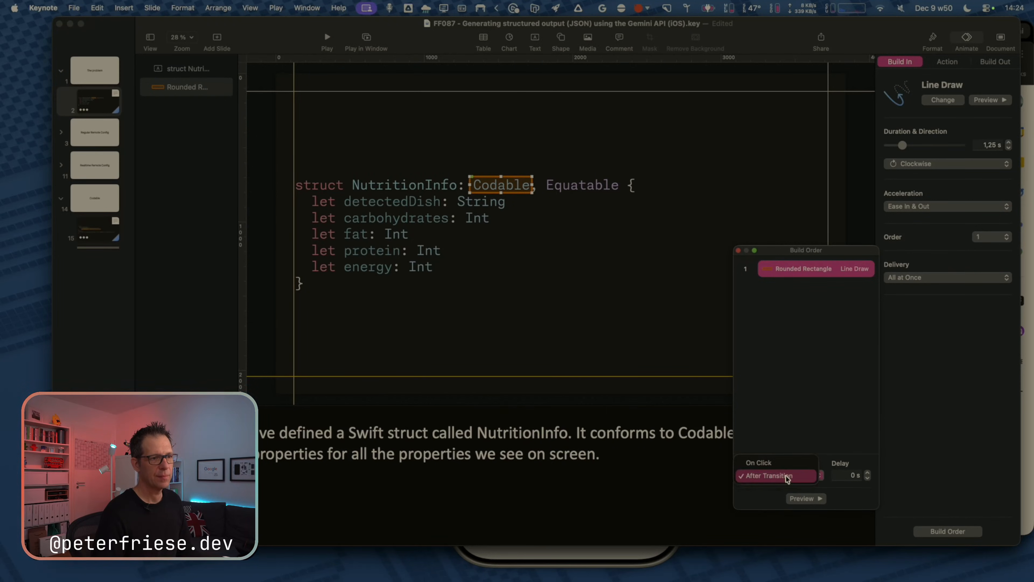
left_click(788, 467)
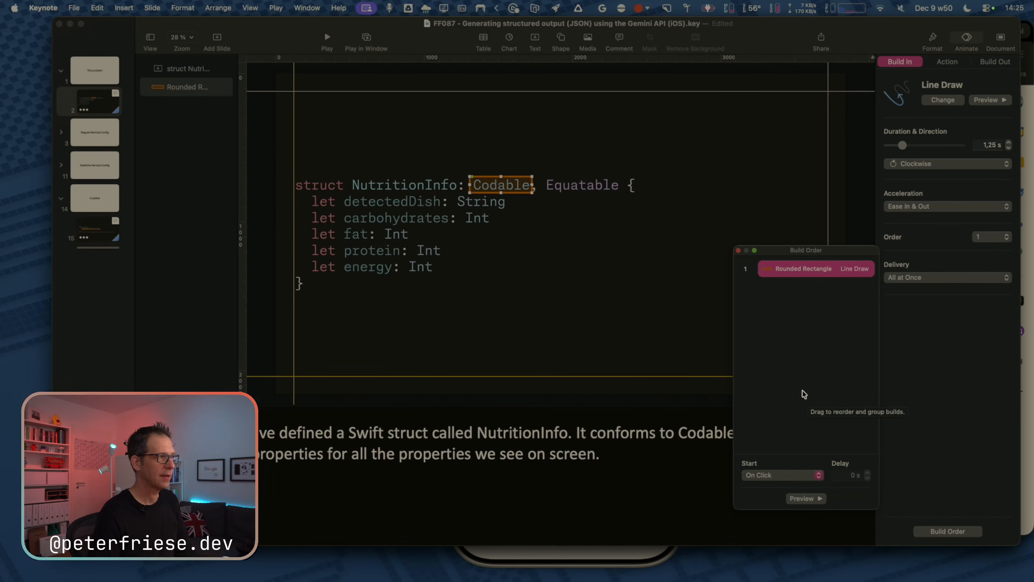
Add a Keyboard build-in effect to the NutritionInfo code text and order it before the rectangle's Line Draw.
left_click(195, 214)
left_click(369, 187)
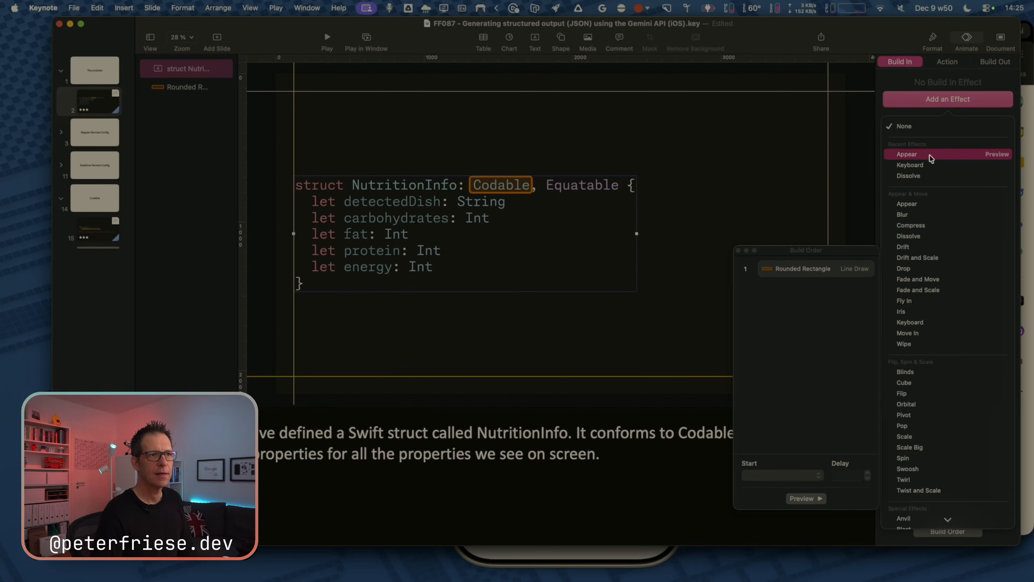
left_click(913, 165)
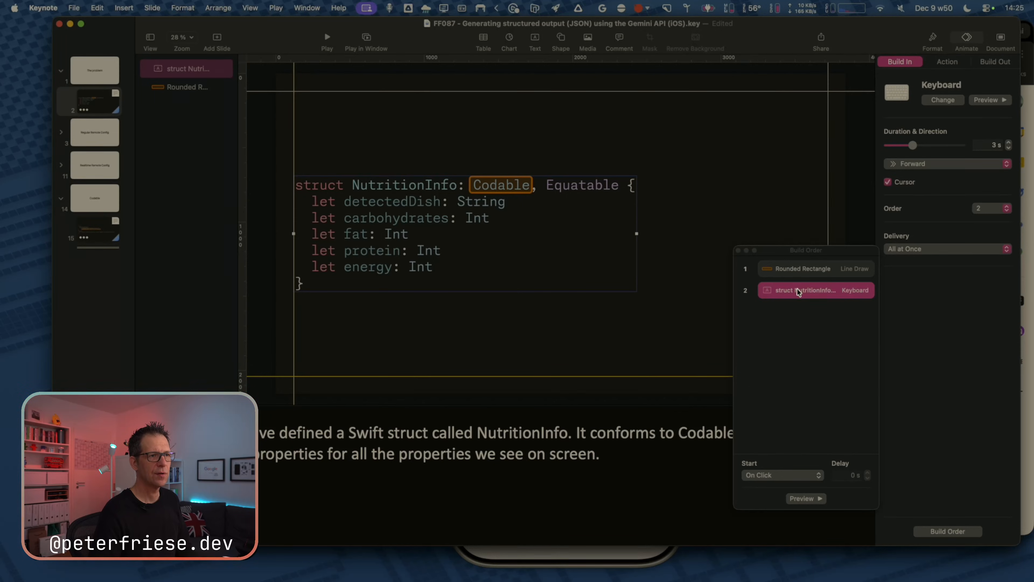
mouse_move(801, 290)
left_mouse_down()
mouse_move(799, 263)
mouse_move(803, 279)
left_mouse_up()
Set the code text's Keyboard build to start After Transition.
left_click(790, 475)
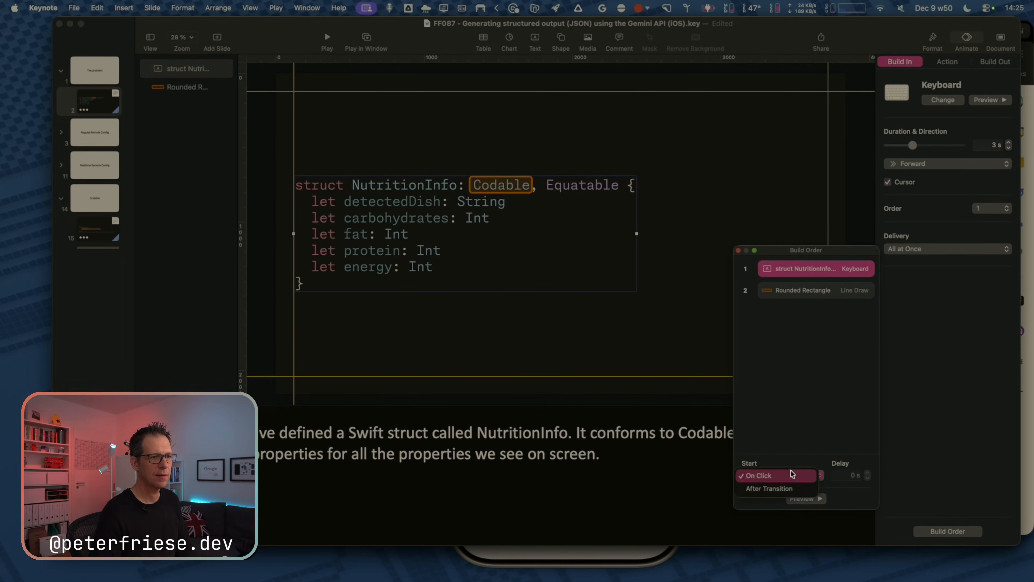
left_click(793, 490)
left_click(828, 300)
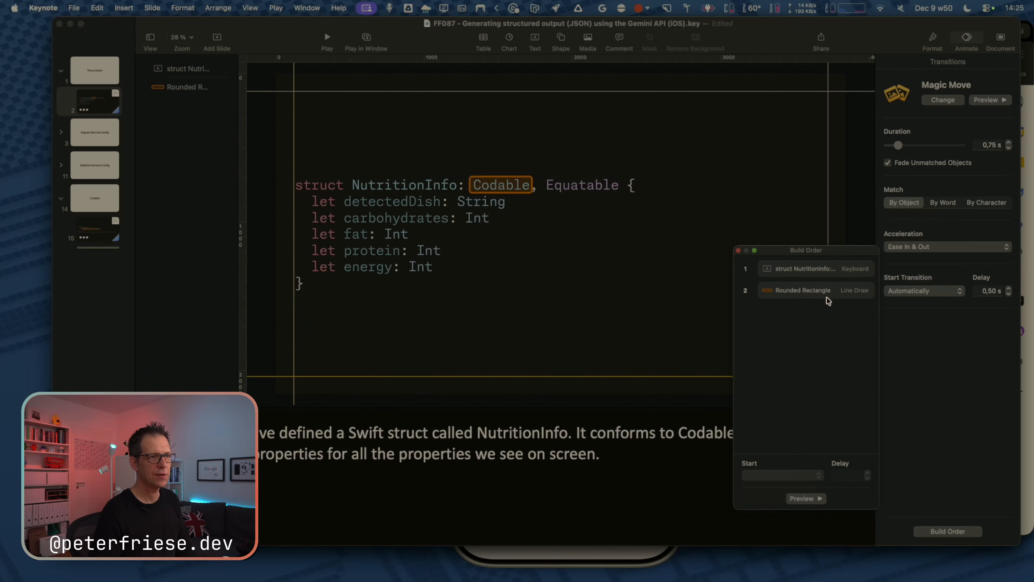
left_click(819, 269)
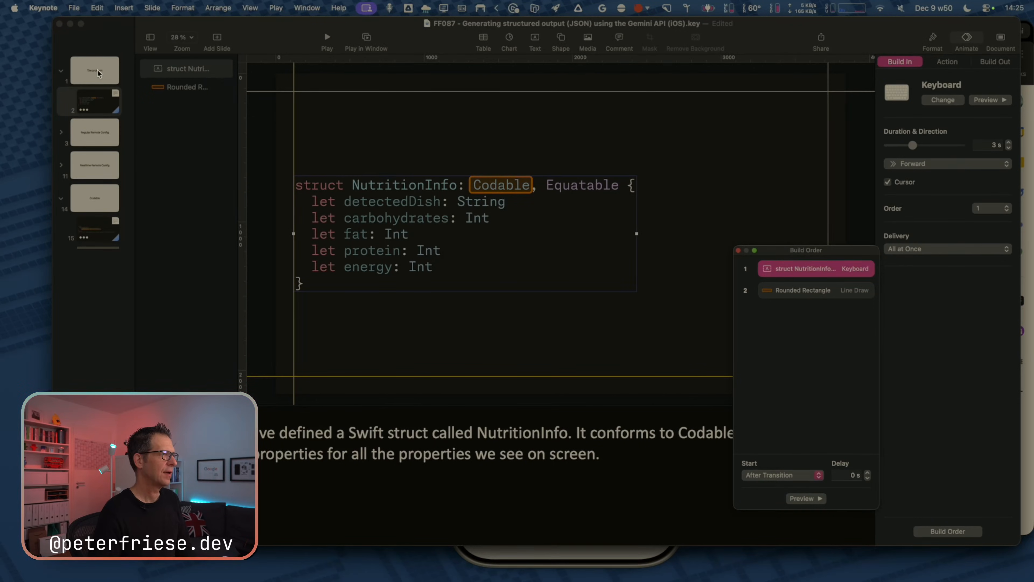
Play the slideshow full screen with the displays swapped, advance through slide 2's builds to slide 4, and exit.
key("alt+super+p")
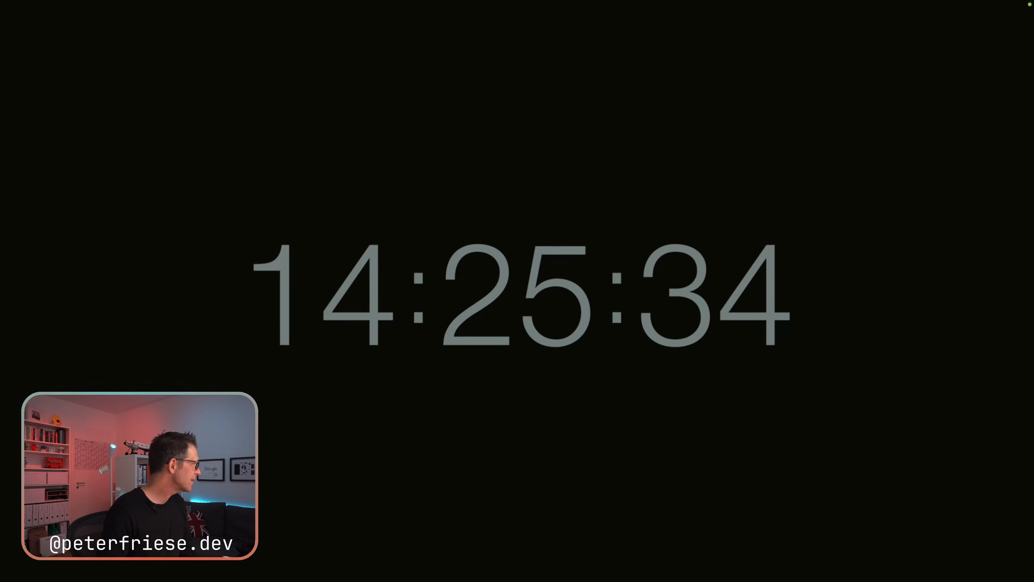
key("x")
key("Right")
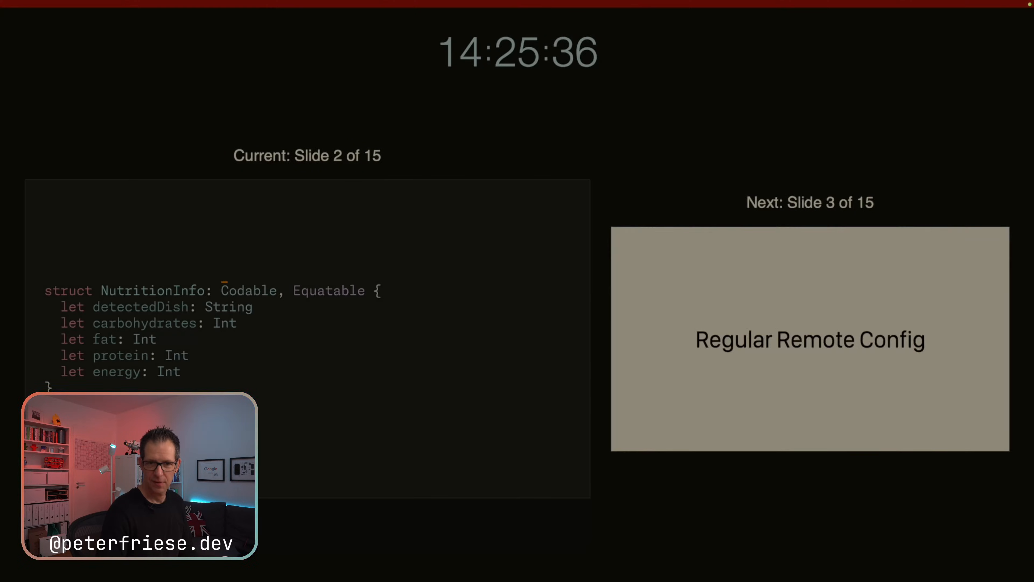
key("Right")
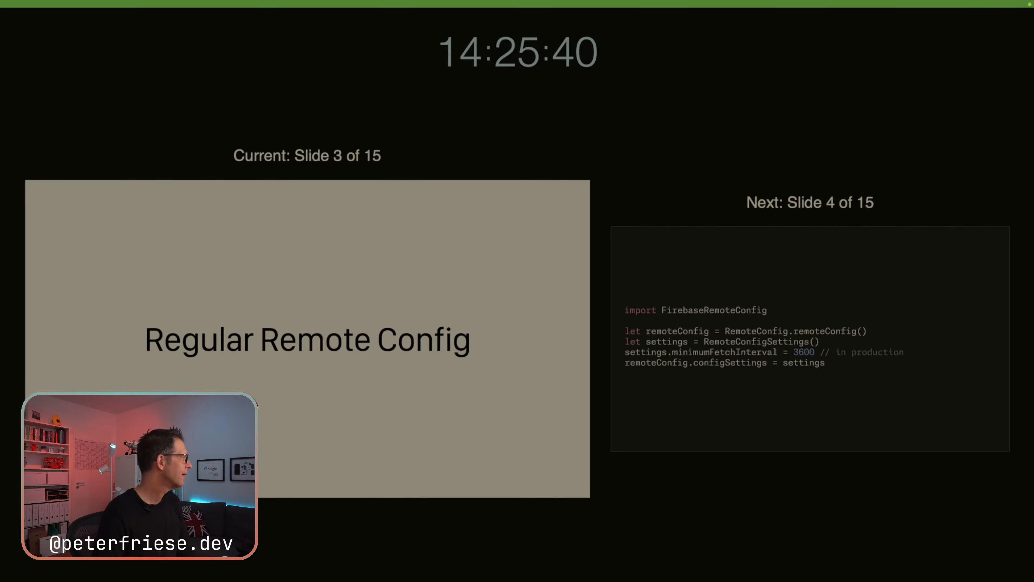
key("Right")
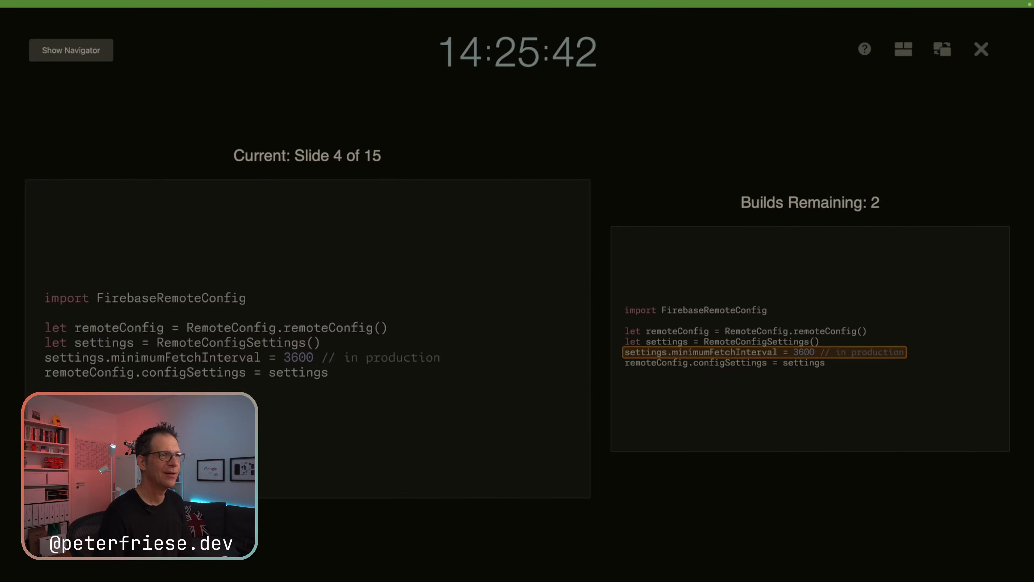
key("Escape")
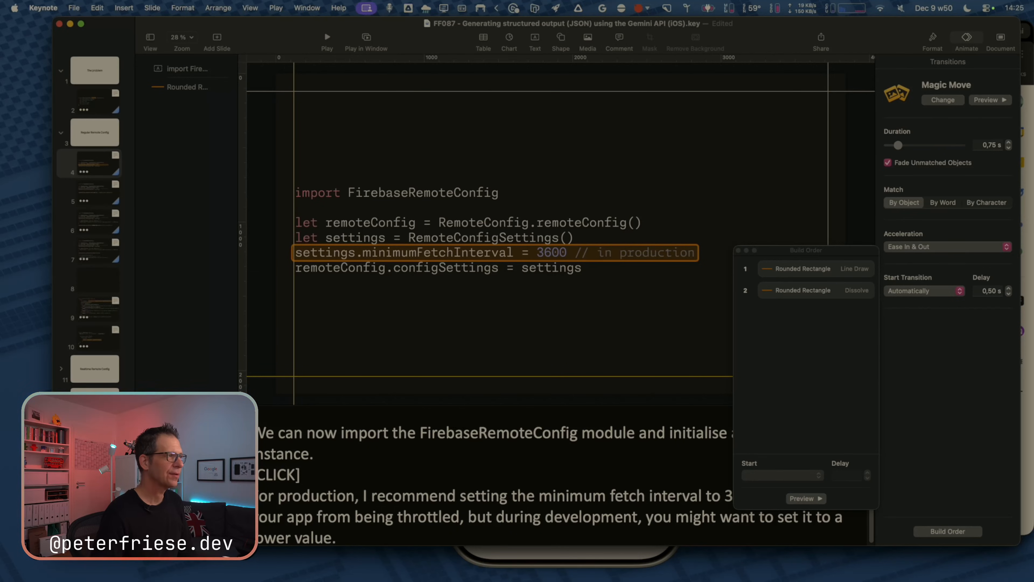
Play the presentation in a window and go back to slide 1, The problem.
key("super+Tab")
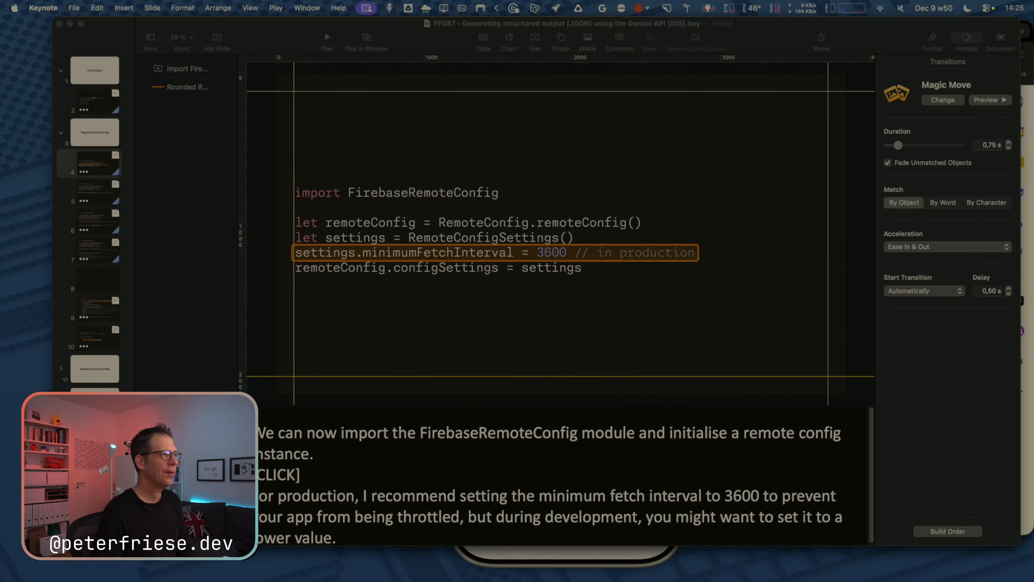
left_click(408, 181)
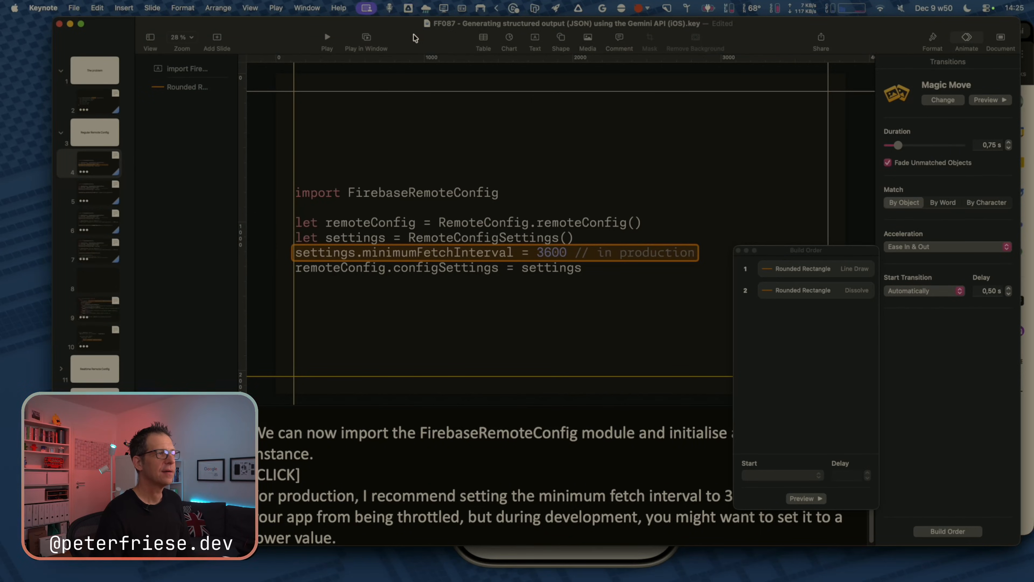
left_click(368, 39)
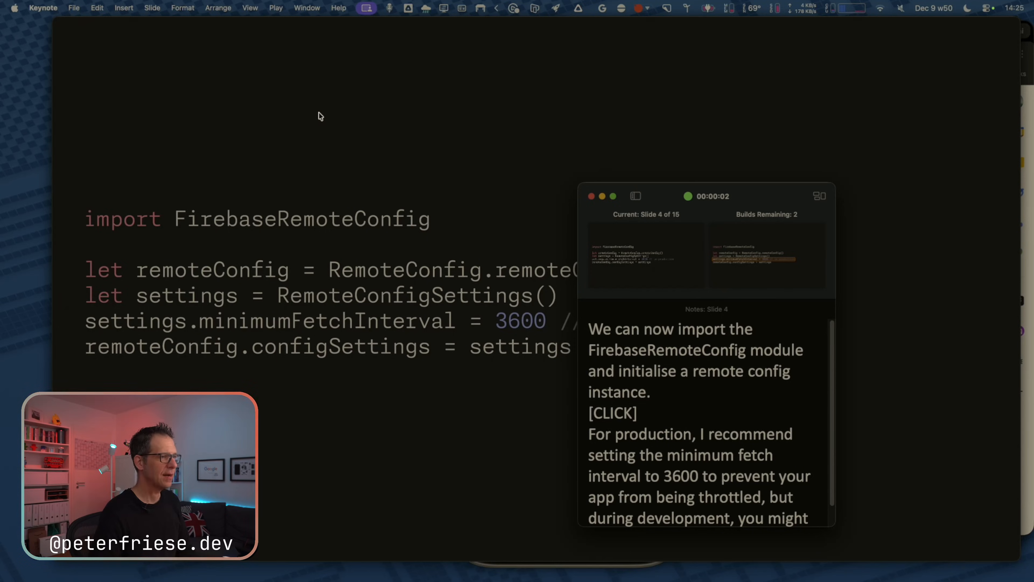
key("Left")
key("Left")
key("Left")
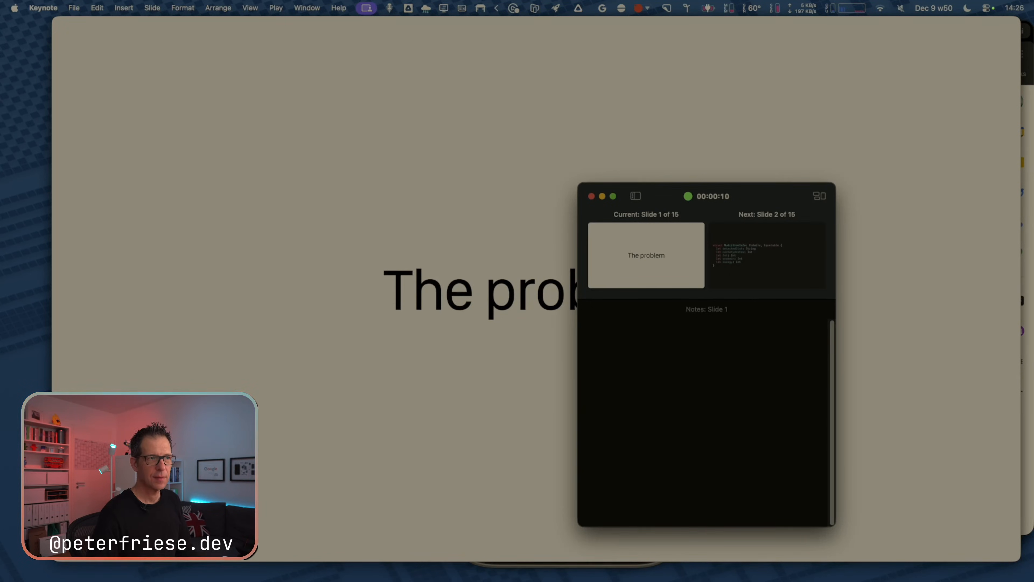
Bring the slide window in front of the presenter display and advance through slide 2's animations to slide 3.
key("super+space")
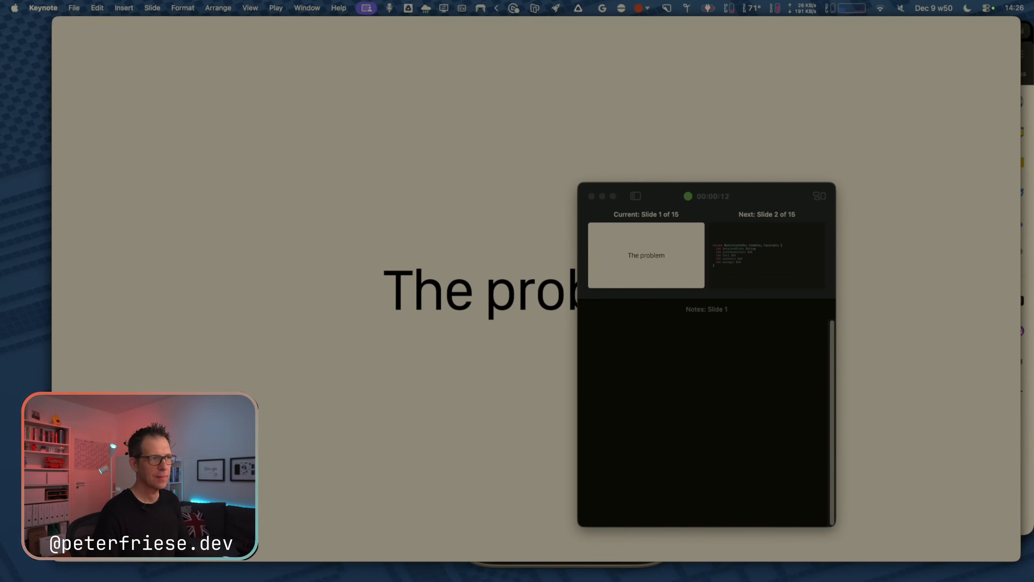
left_click(719, 124)
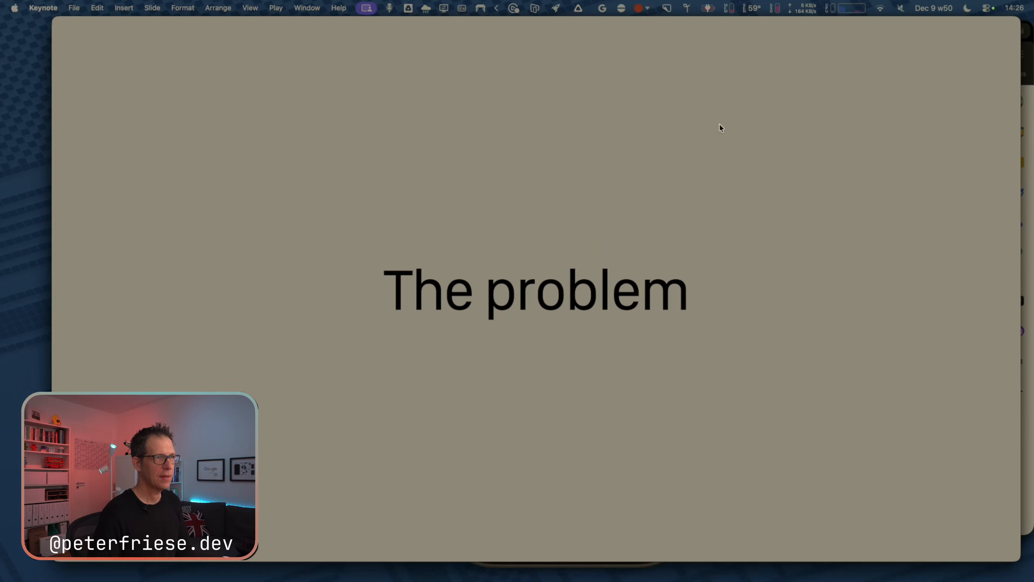
left_click(720, 124)
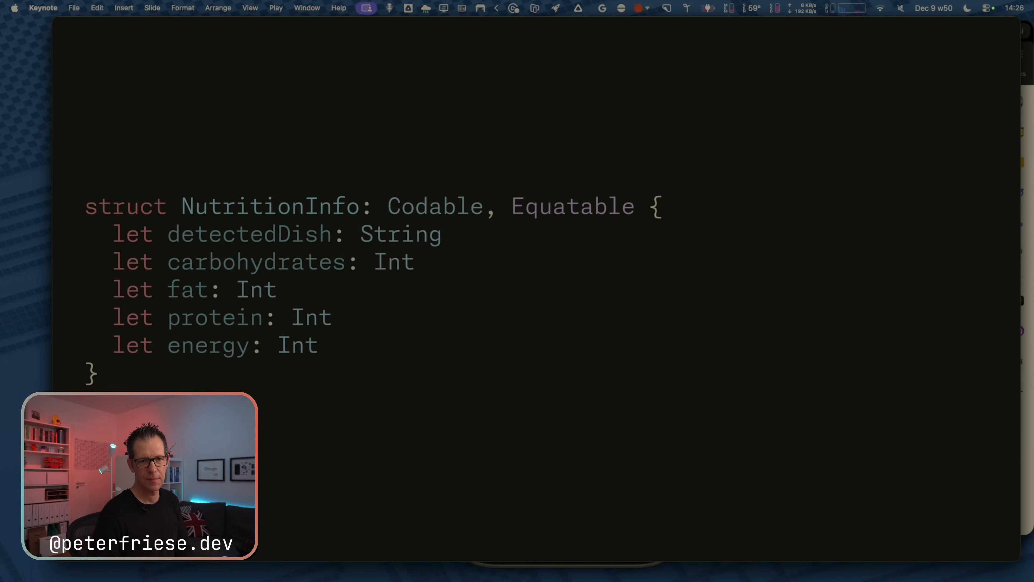
key("Right")
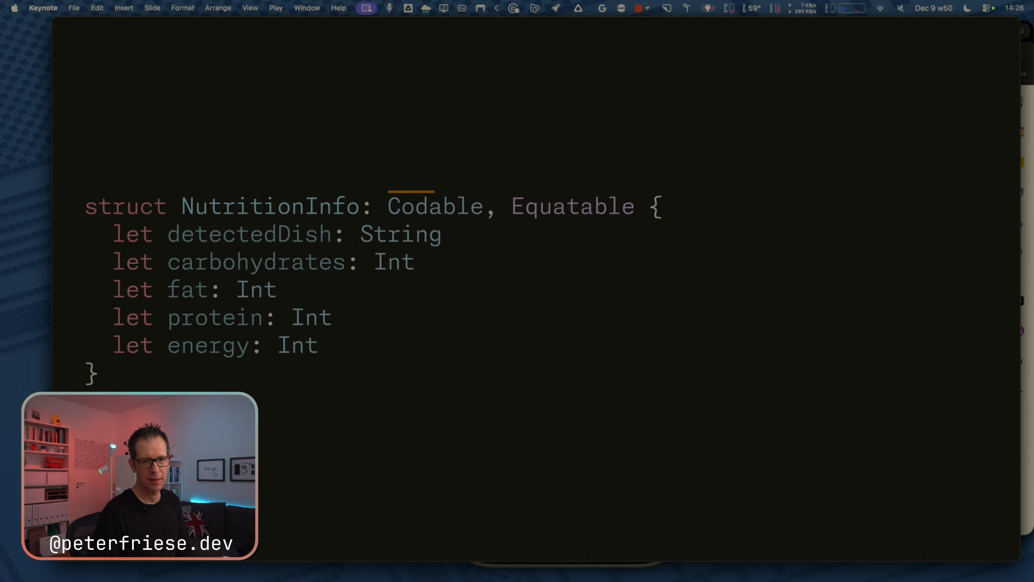
key("Right")
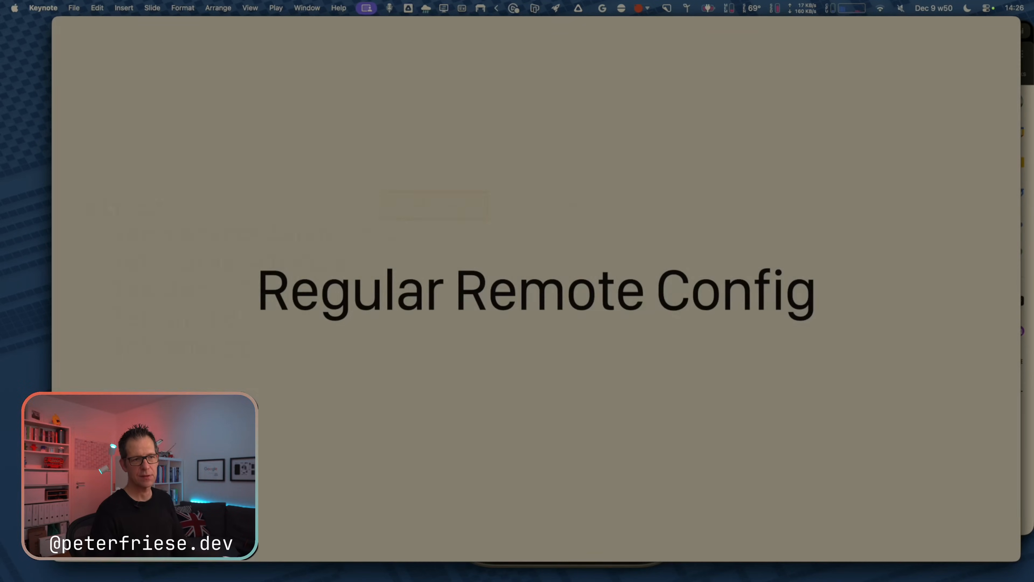
End the slideshow, select slide 2, and check it against the NutritionInfo passage of the script in Google Docs.
key("Escape")
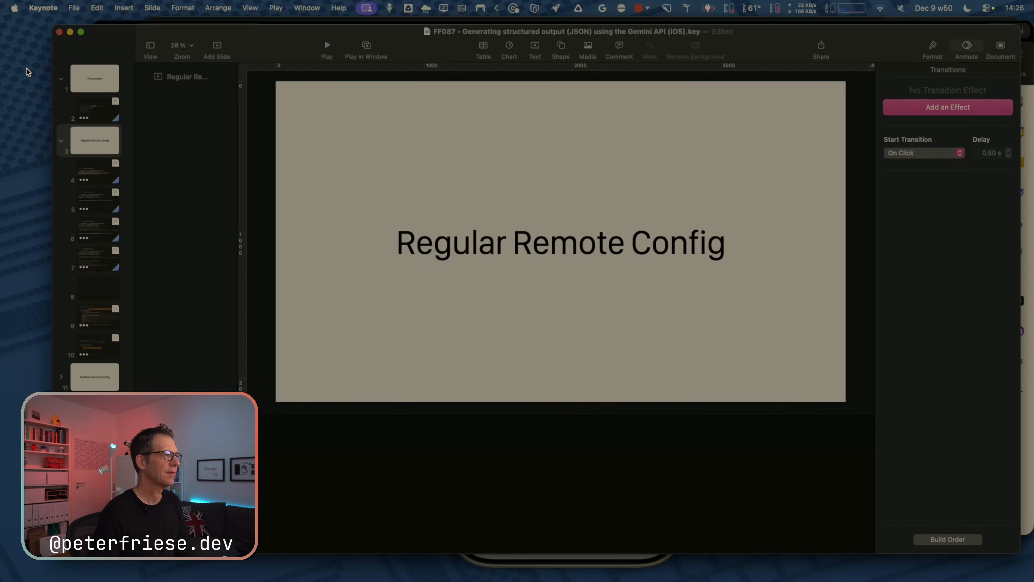
left_click(101, 110)
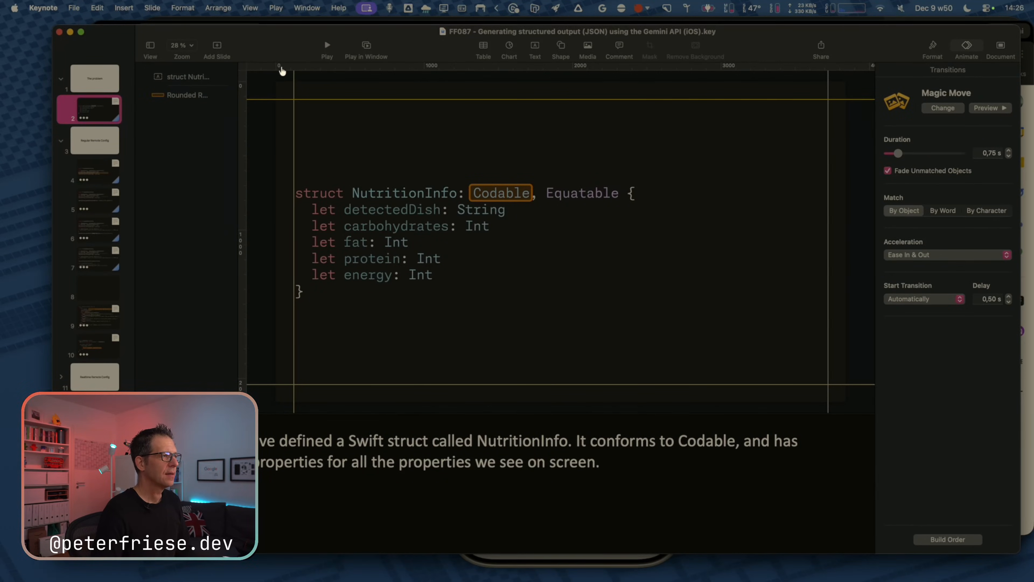
key("super+Tab")
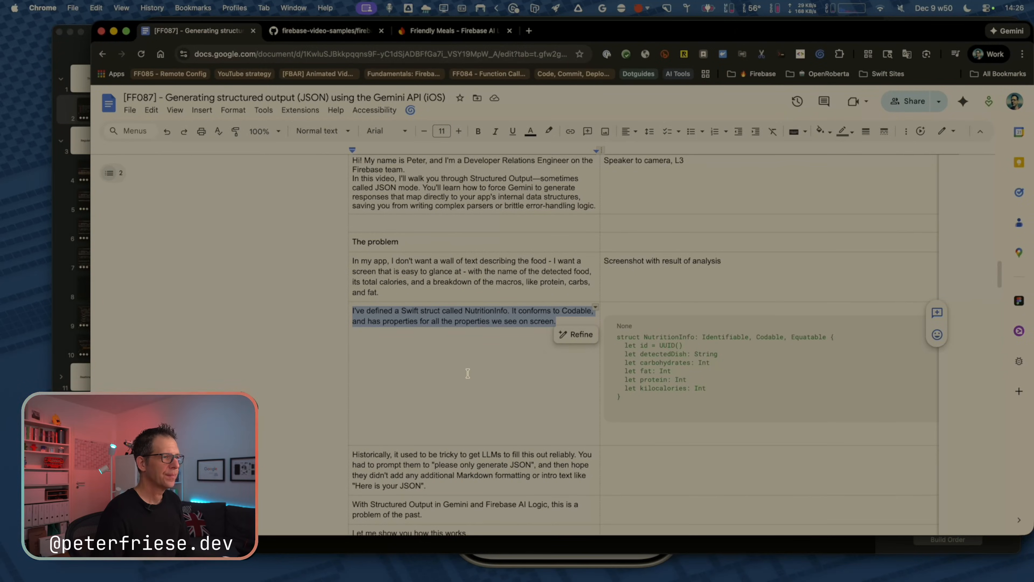
key("super+Tab")
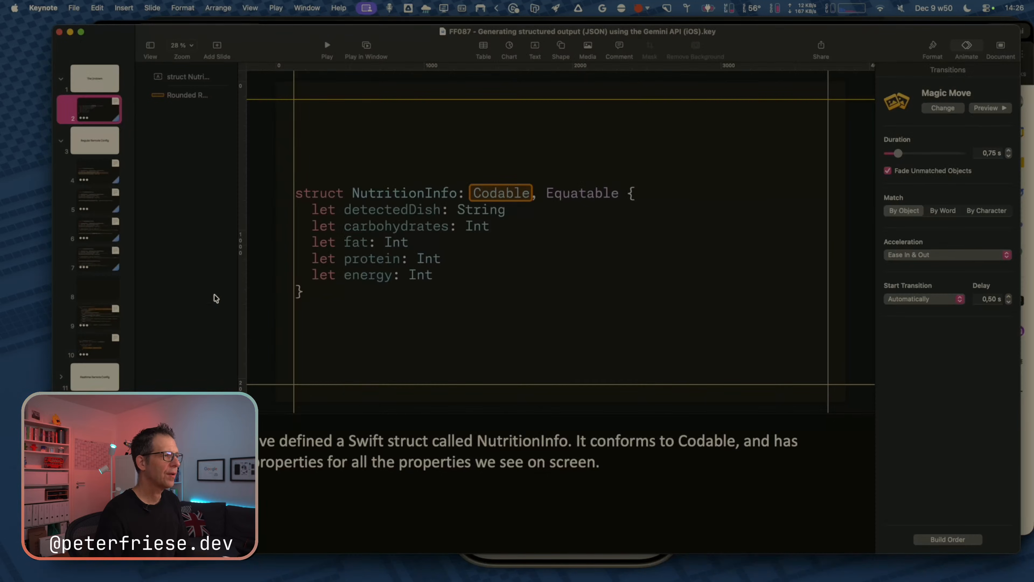
left_click(93, 71)
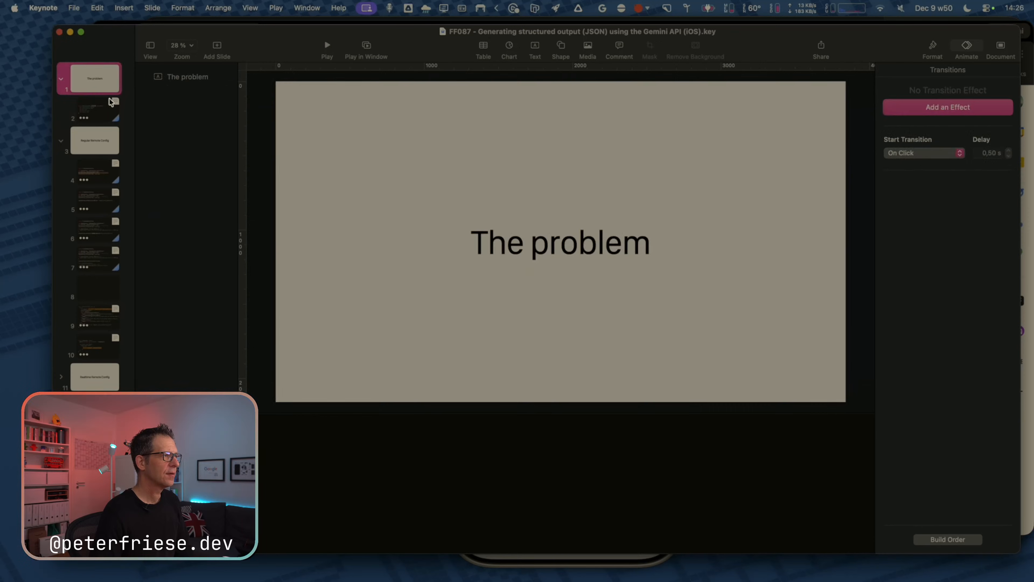
left_click(105, 104)
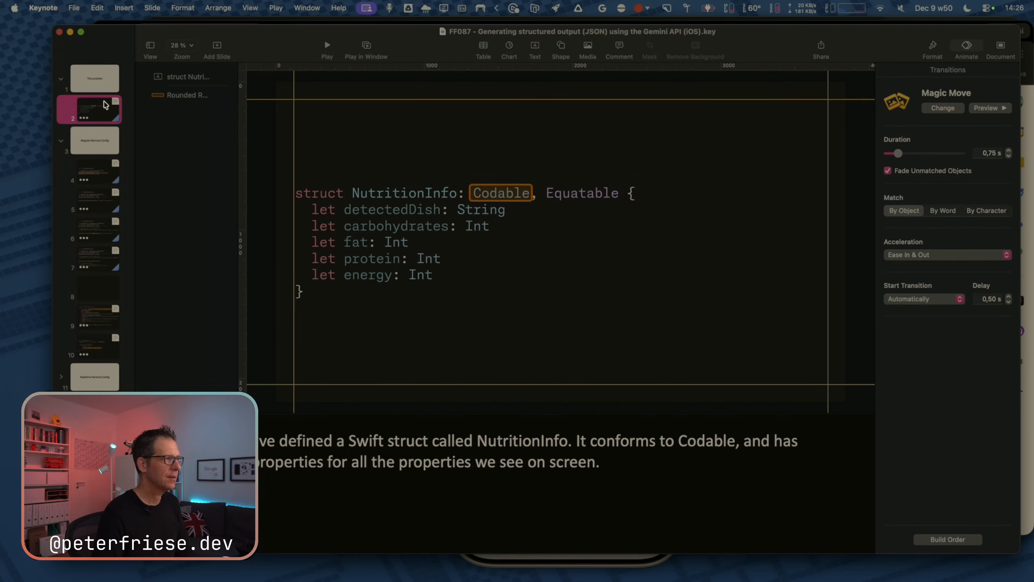
left_click(88, 78)
left_click(96, 105)
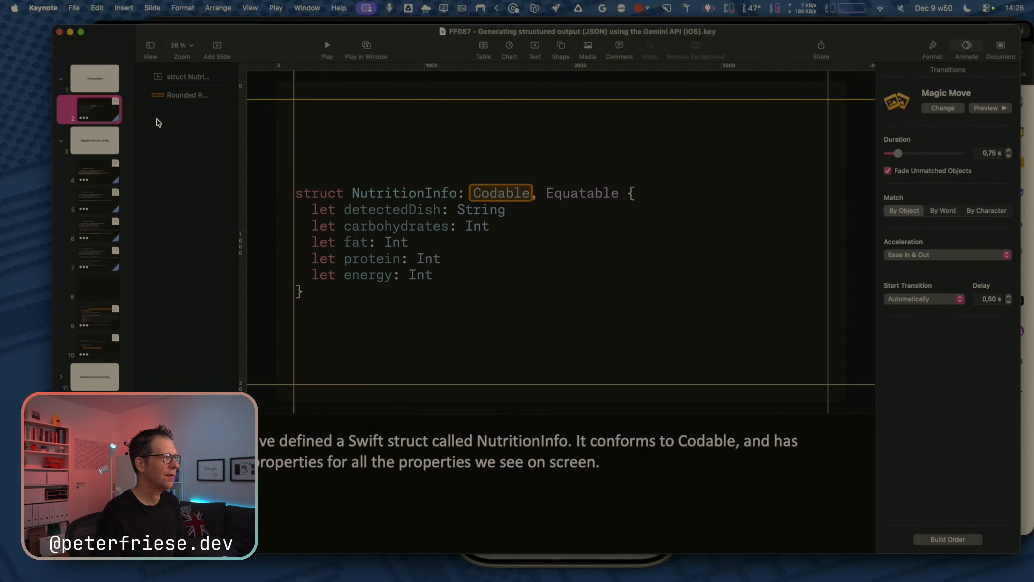
left_click(104, 87)
Copy slide 2 and paste it as an image above the struct code block in the NutritionInfo row of the Google Docs script.
left_click(93, 109)
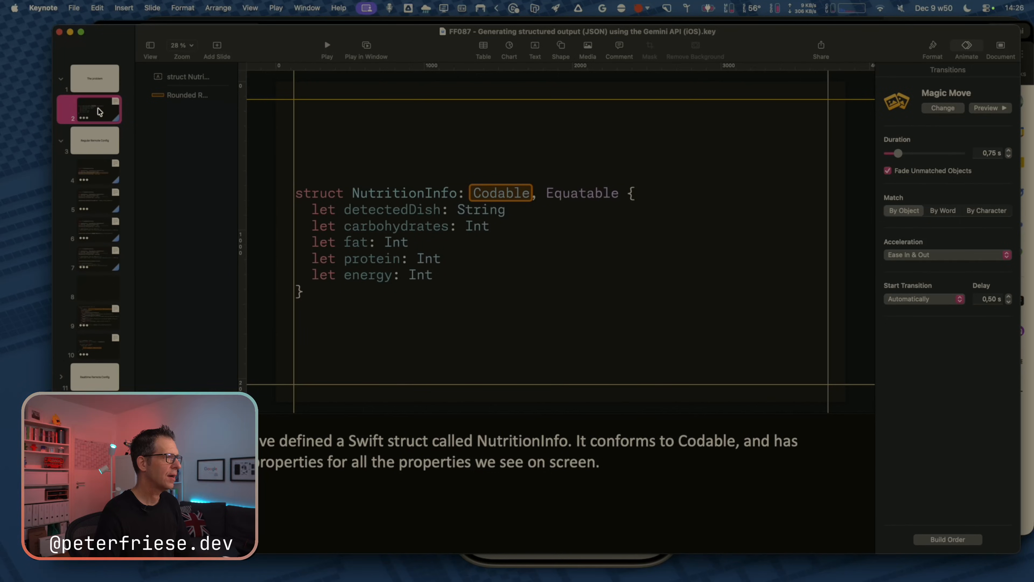
key("super+Tab")
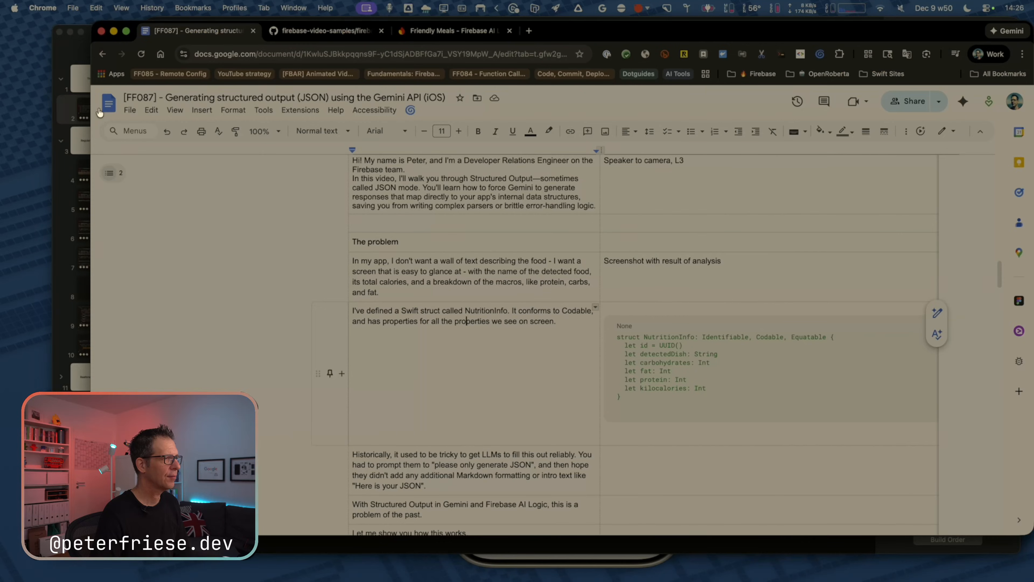
left_click(659, 308)
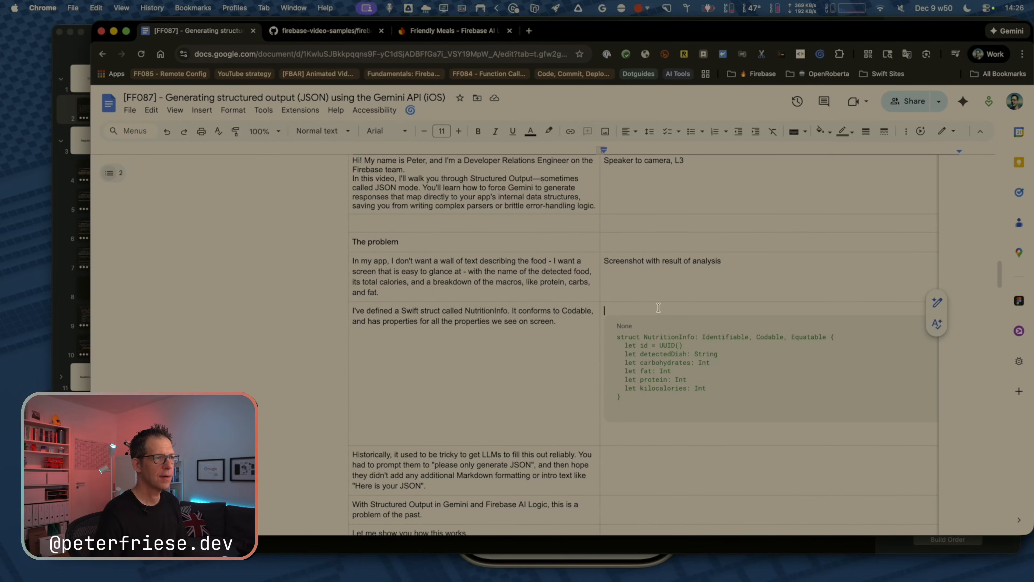
key("Return")
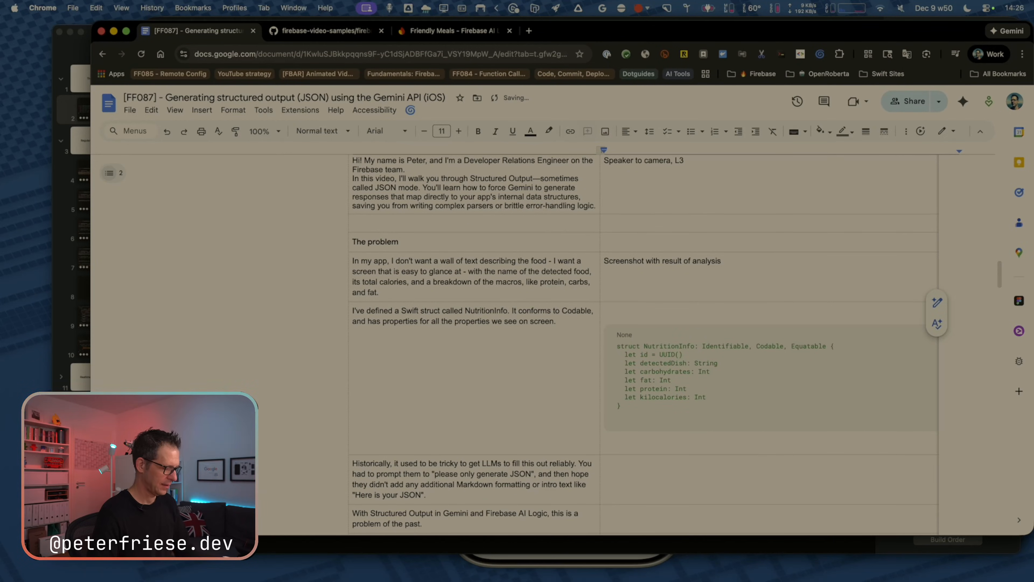
key("super+v")
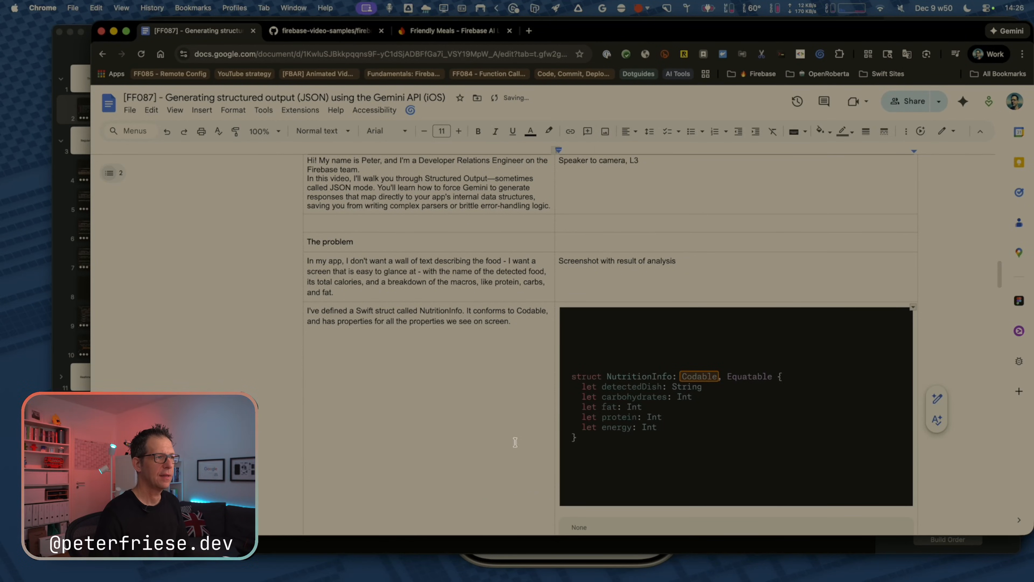
Insert an empty table row below the NutritionInfo row of the script.
scroll(450, 381, "down", 5)
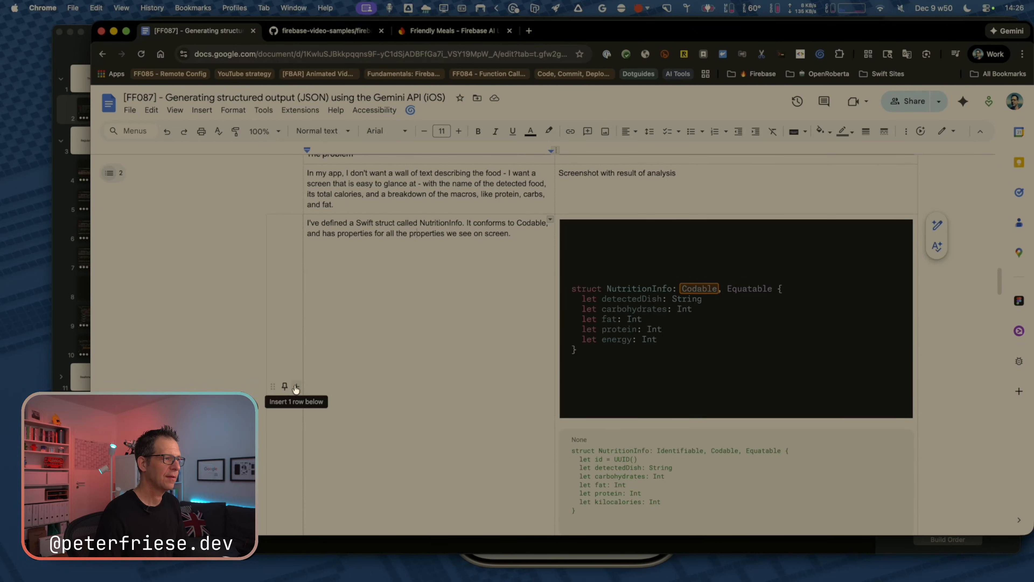
scroll(407, 346, "down", 3)
scroll(475, 239, "up", 1)
Switch to Keynote, delete the orange rectangle around Codable on slide 2, and copy the slide without it.
key("super+Tab")
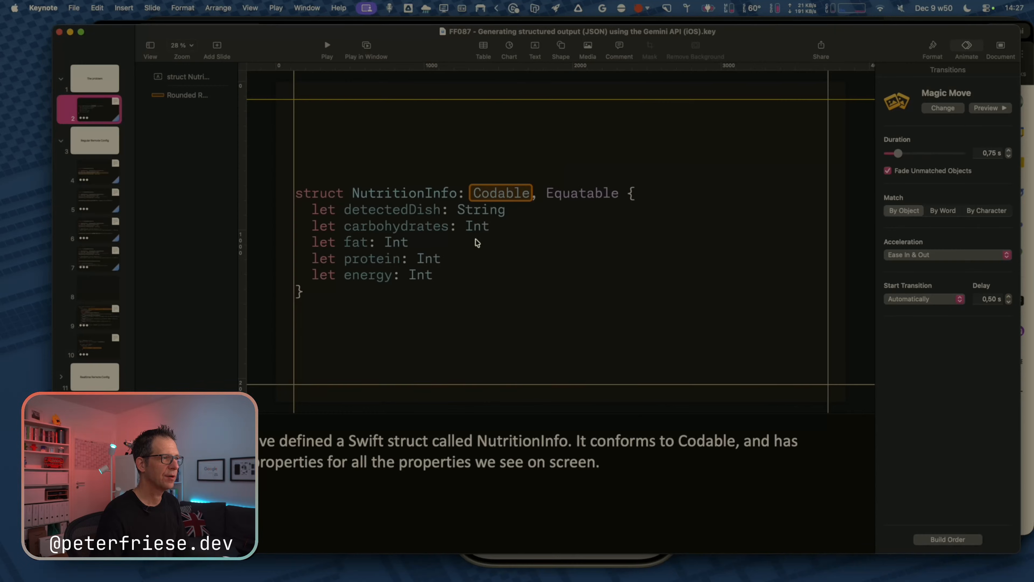
left_click(184, 96)
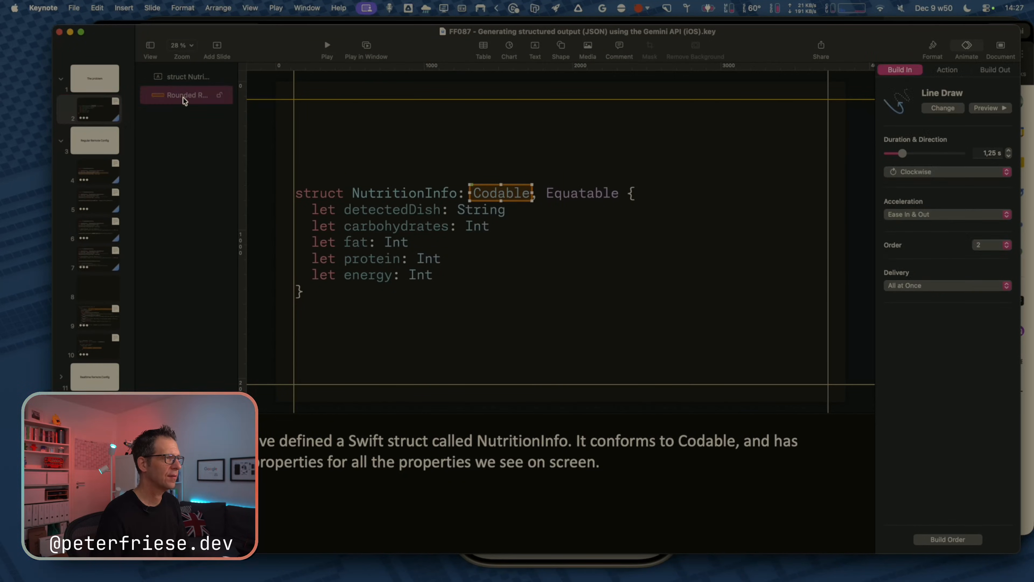
key("Delete")
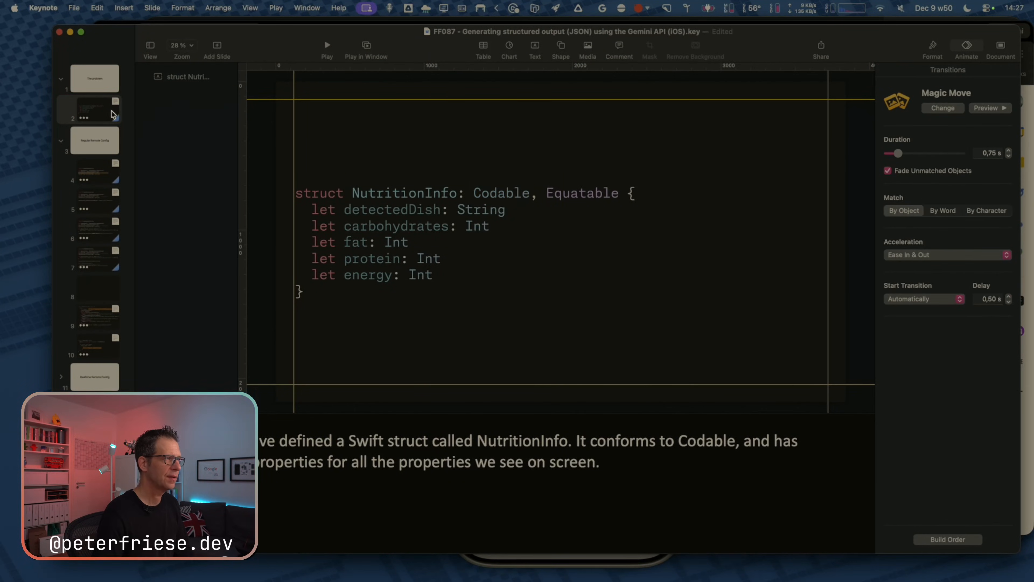
left_click(105, 114)
Replace the slide image in the script's NutritionInfo row in Google Docs with the copied version that has no highlight.
key("super+Tab")
scroll(643, 206, "up", 5)
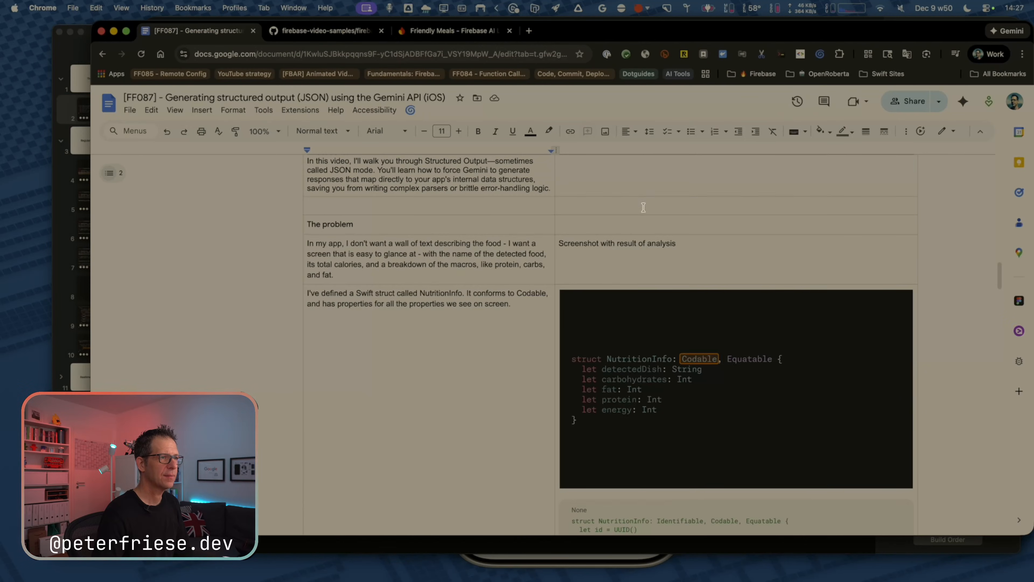
left_click(663, 311)
key("super+v")
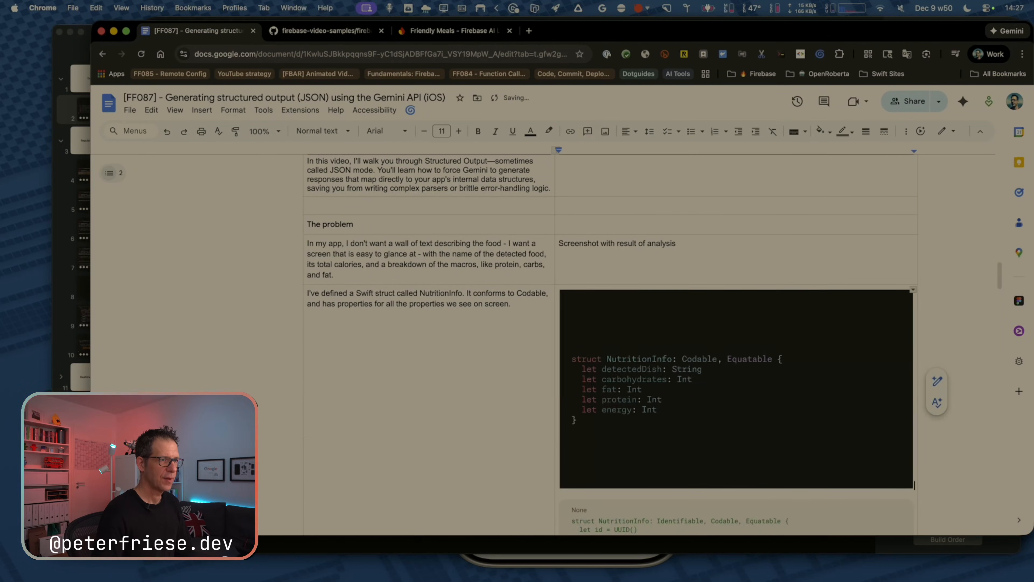
Move the sentence "It conforms to Codable, and has properties for all the properties we see on screen." into the empty row below.
left_click(513, 302)
left_click_drag(514, 302, 467, 293)
key("super+c")
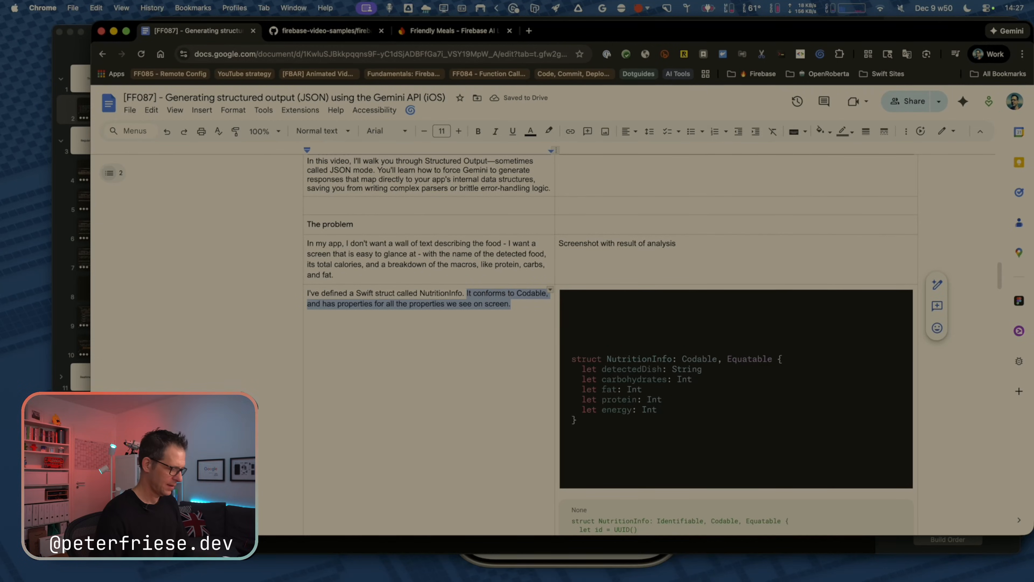
key("BackSpace")
scroll(445, 407, "down", 5)
left_click(423, 451)
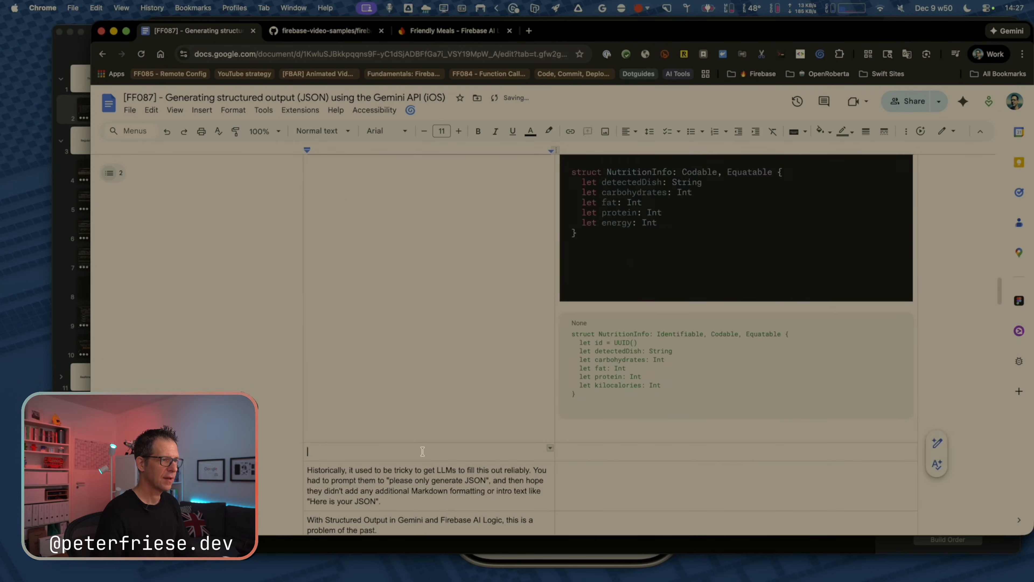
key("super+v")
Copy Keynote slide 2 with its orange Codable highlight and paste it beside the "It conforms to Codable" sentence in the script.
key("super+Tab")
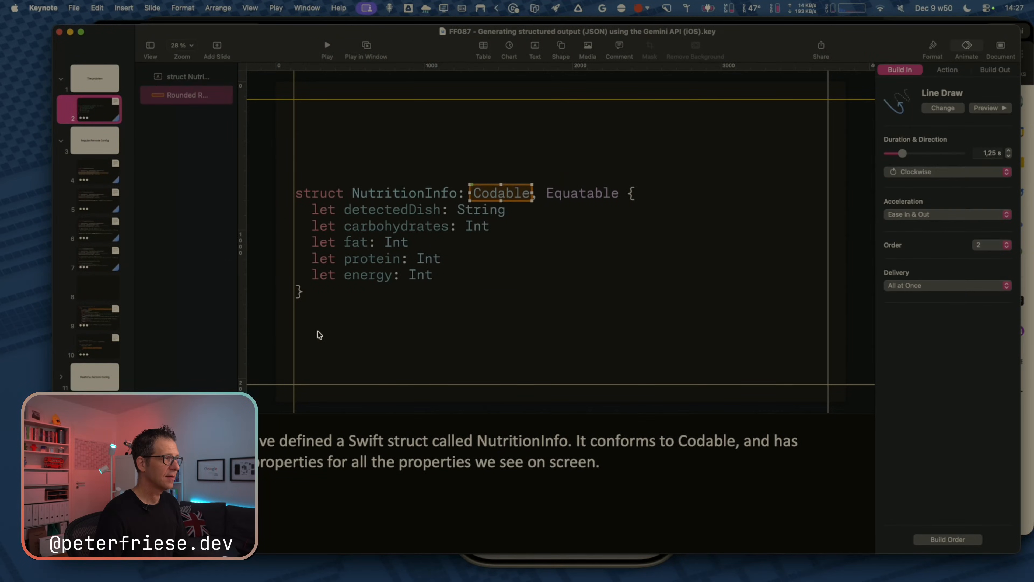
left_click(75, 78)
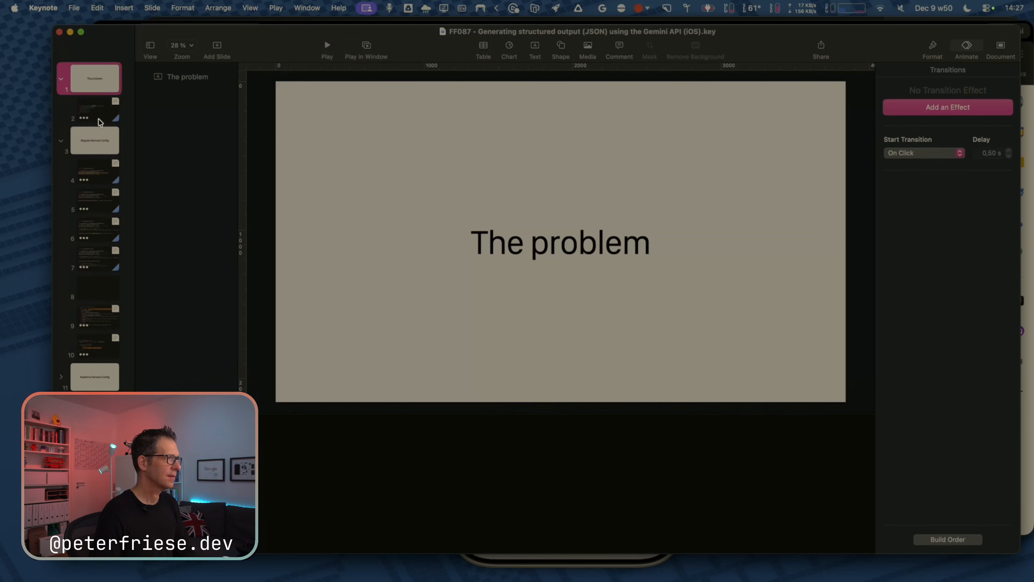
left_click(100, 122)
key("super+Tab")
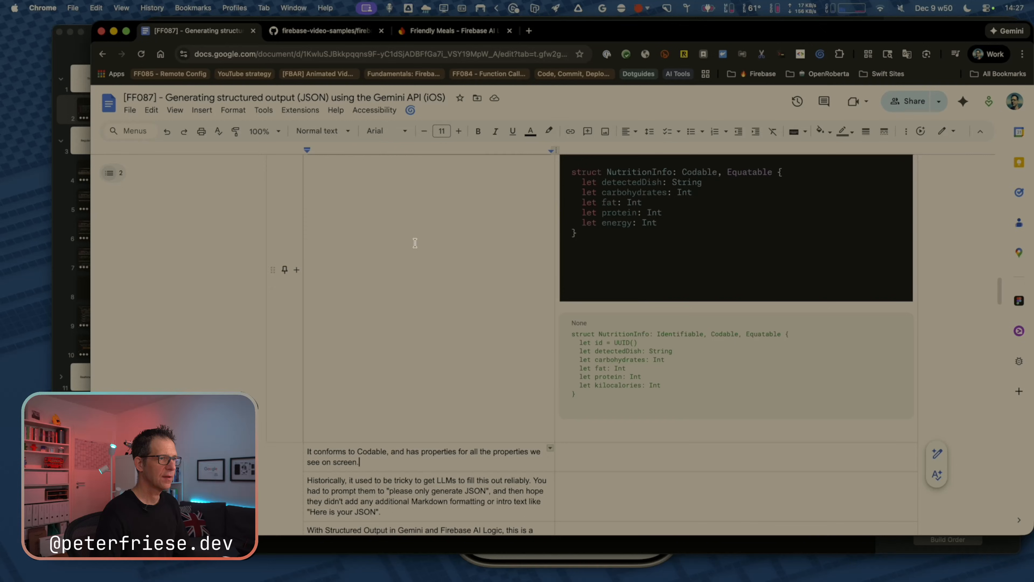
left_click(624, 447)
key("super+v")
Review the script from the two NutritionInfo rows through the Structured Output section and its schema code blocks.
scroll(570, 343, "up", 5)
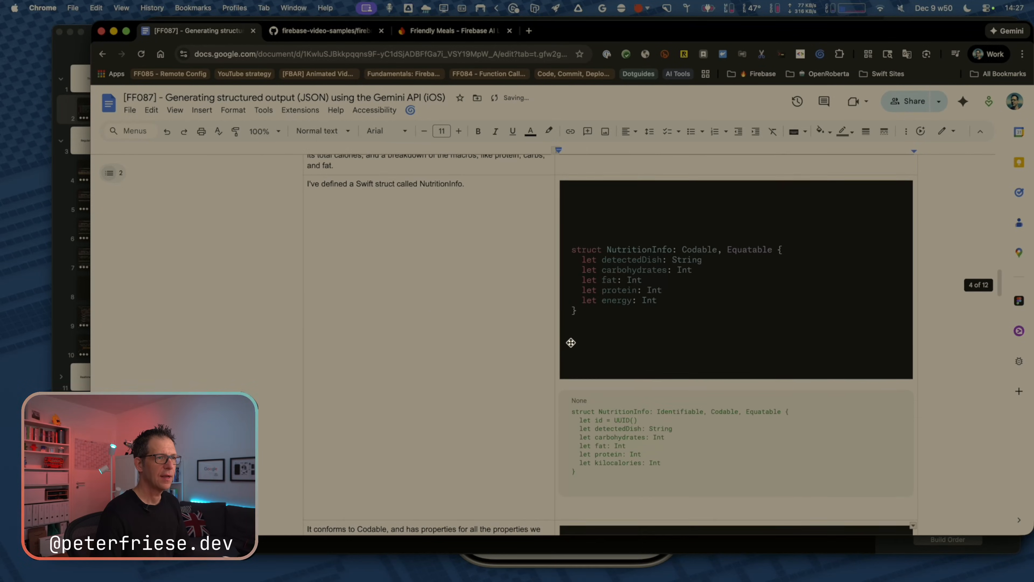
scroll(571, 343, "up", 1)
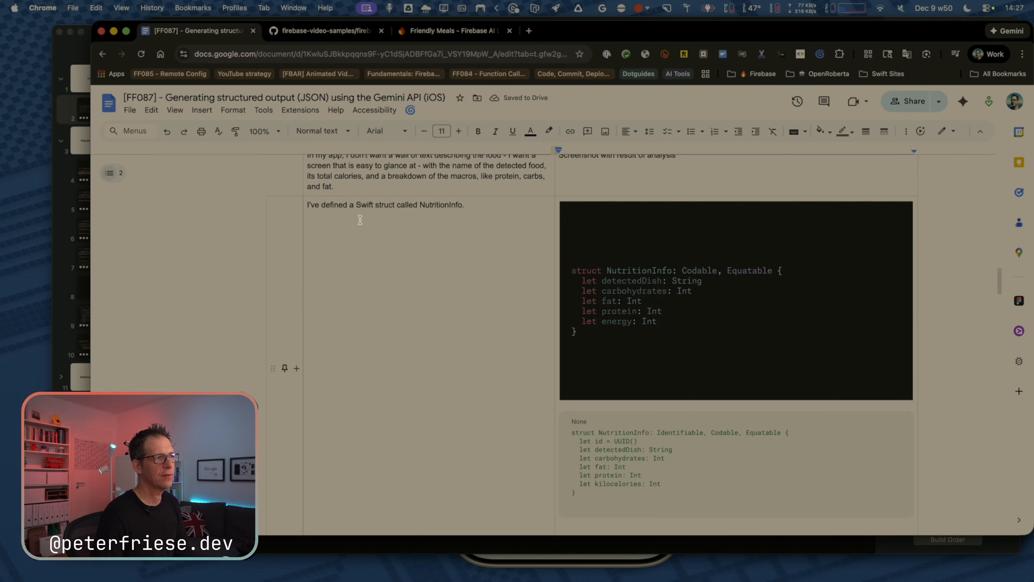
left_click(306, 204)
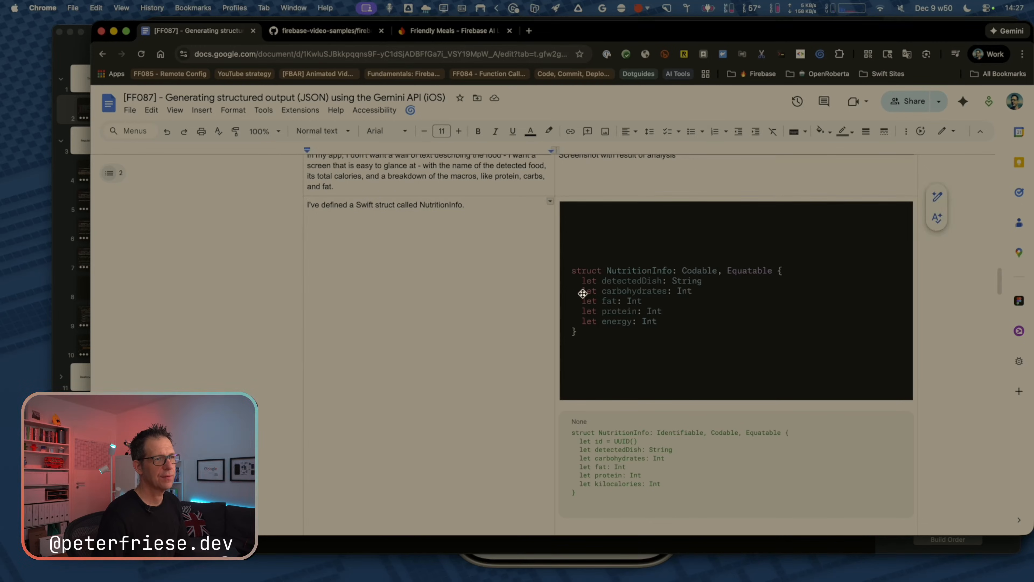
scroll(582, 294, "down", 6)
double_click(368, 281)
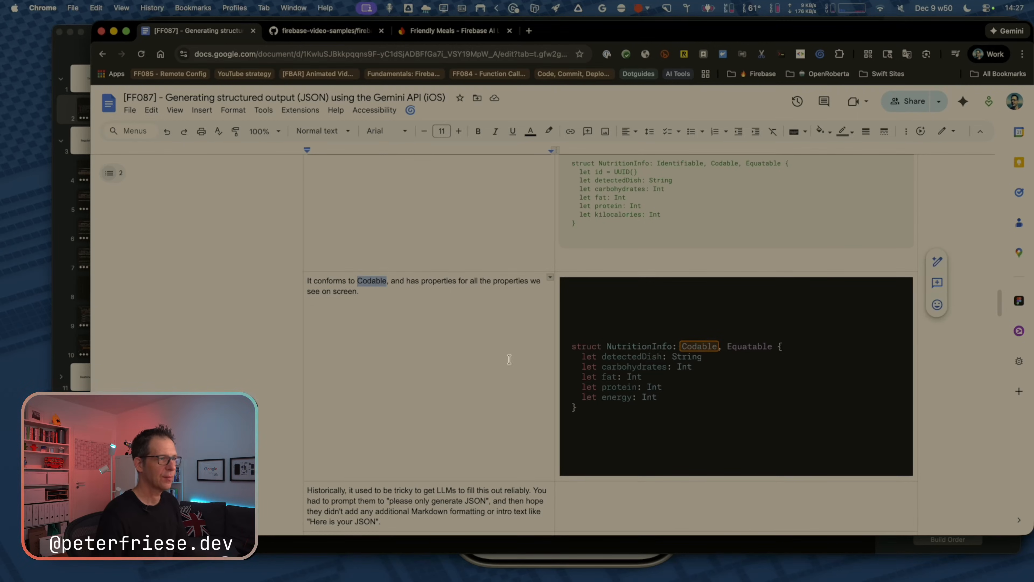
scroll(449, 347, "down", 6)
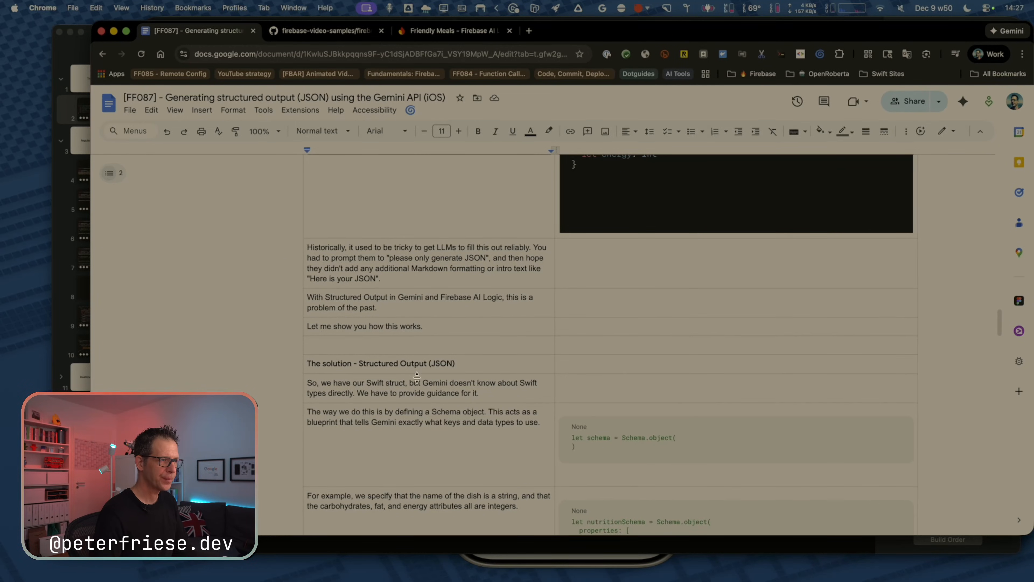
left_click(365, 349)
scroll(365, 349, "down", 5)
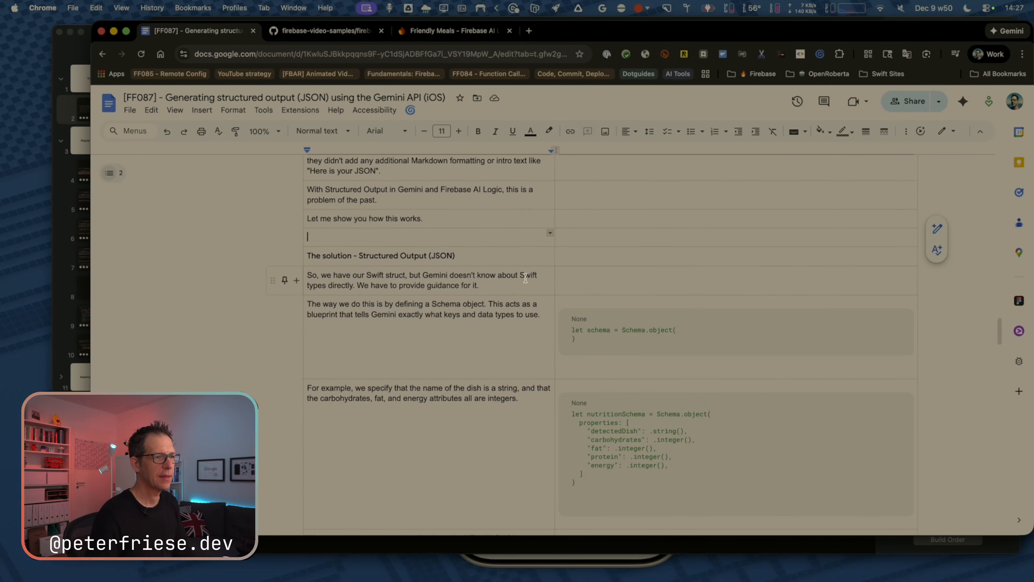
scroll(564, 291, "down", 9)
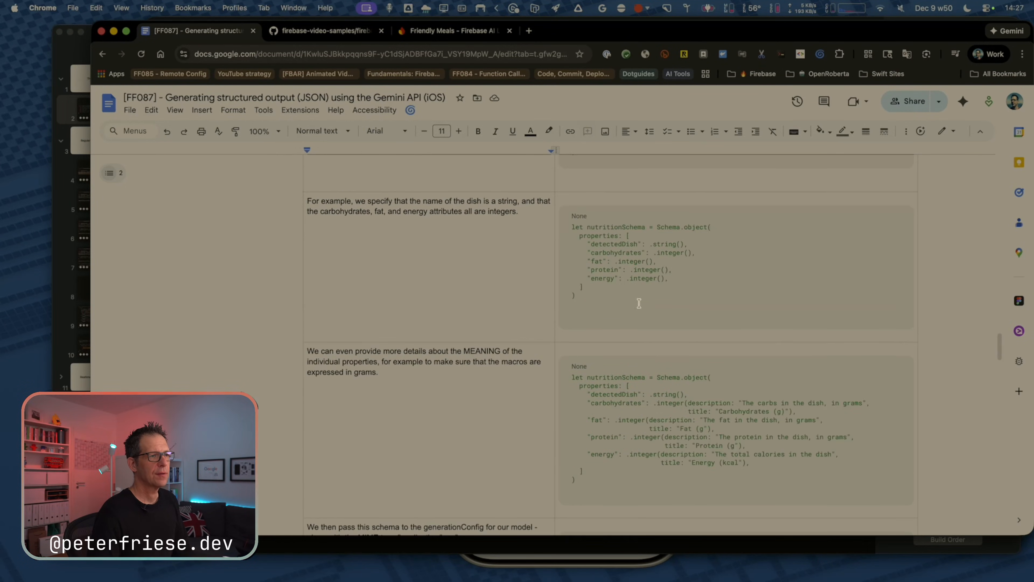
scroll(680, 484, "down", 1)
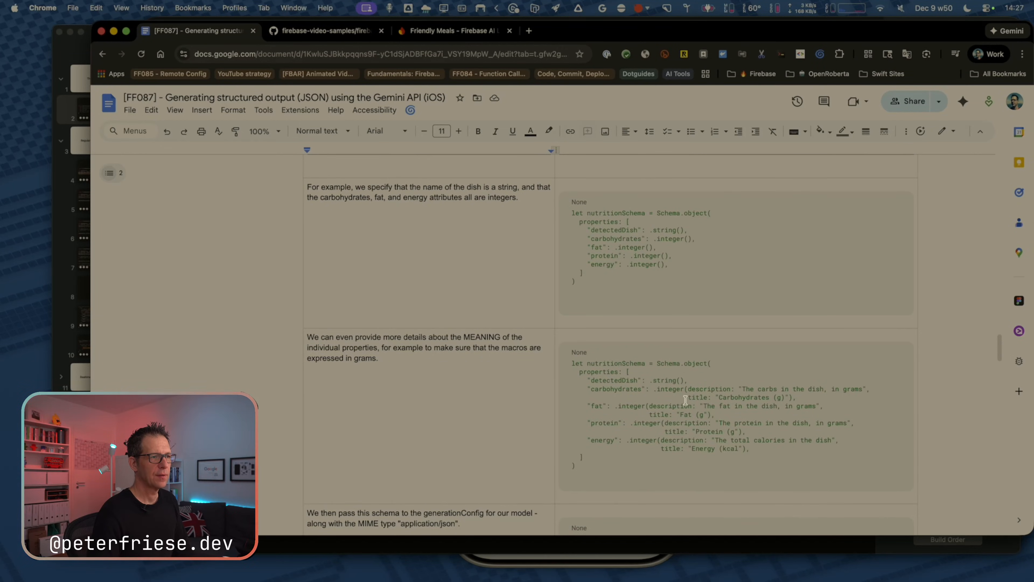
Rename the variable schema to nutritionSchema in the first Schema.object code block, copying the name from the block below.
scroll(685, 400, "up", 5)
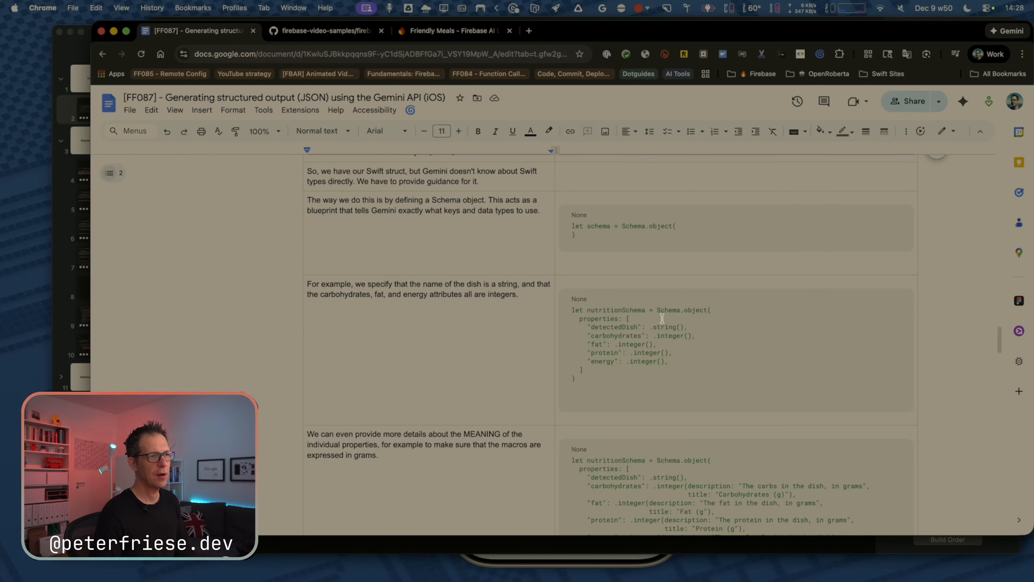
scroll(638, 337, "down", 1)
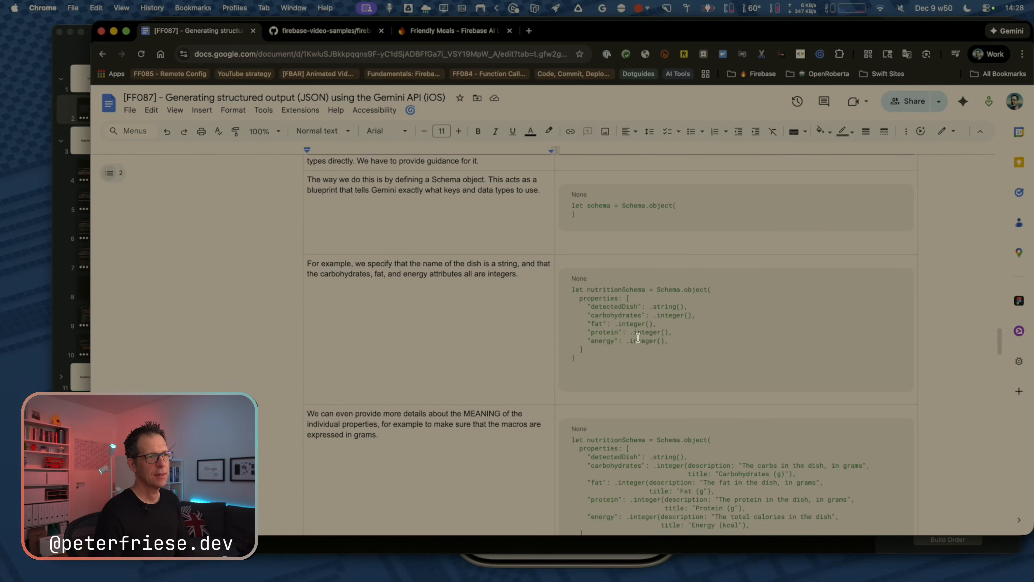
double_click(600, 205)
double_click(628, 290)
key("cmd+c")
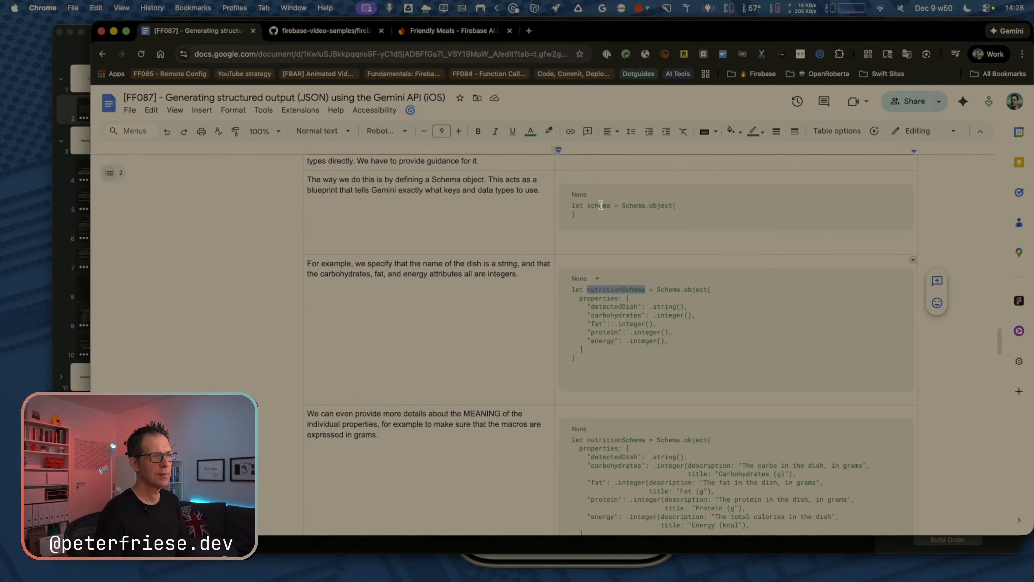
double_click(601, 205)
key("cmd+v")
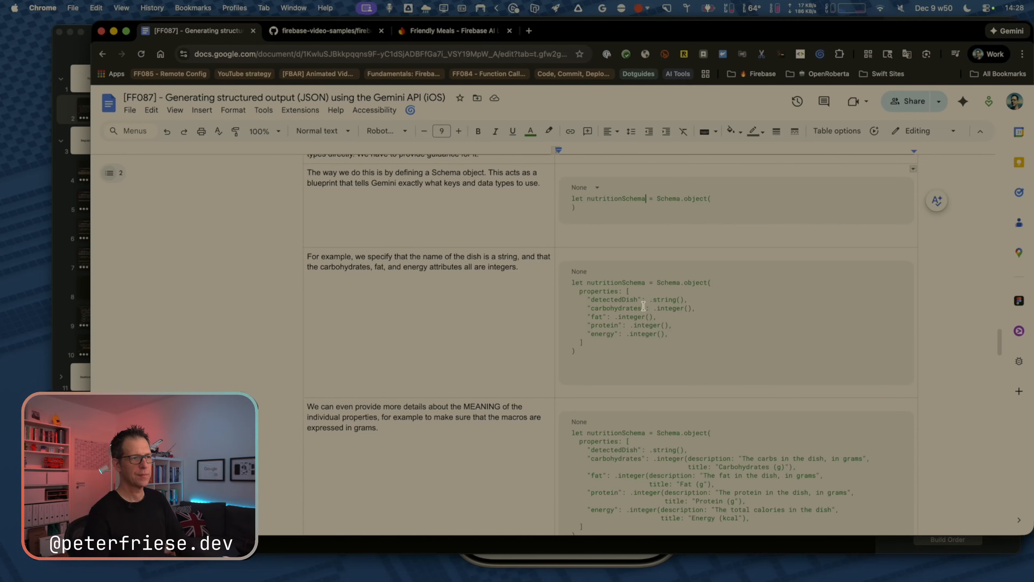
Copy the heading "The solution - Structured Output (JSON)" from the script and switch to Keynote.
scroll(786, 487, "down", 3)
scroll(786, 487, "down", 8)
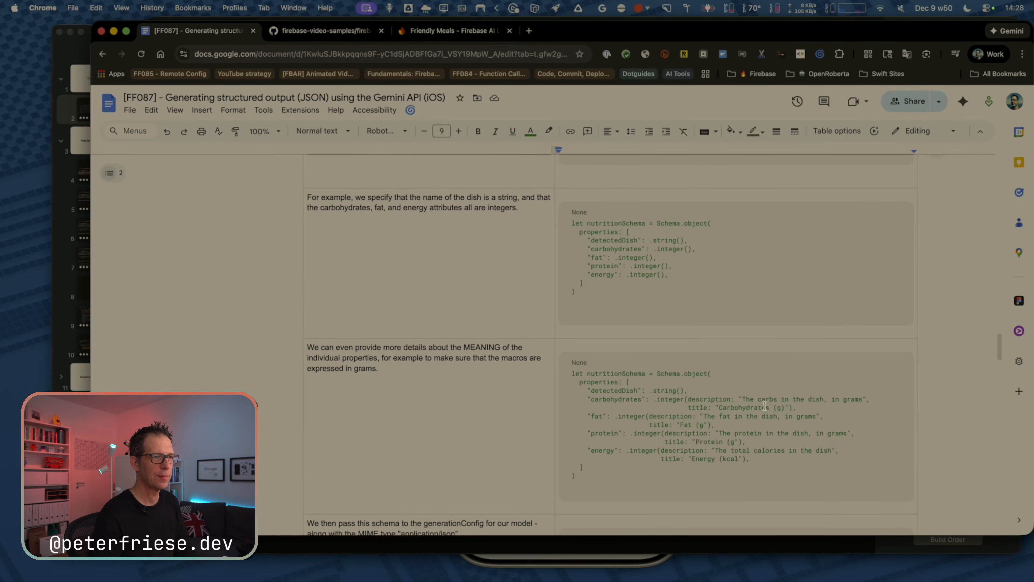
scroll(751, 448, "up", 10)
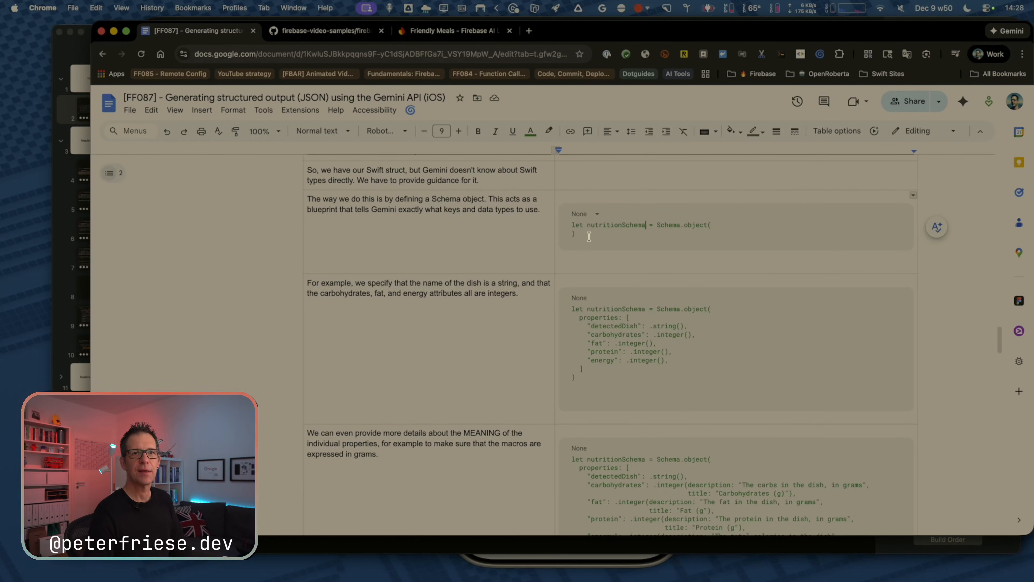
scroll(550, 235, "up", 1)
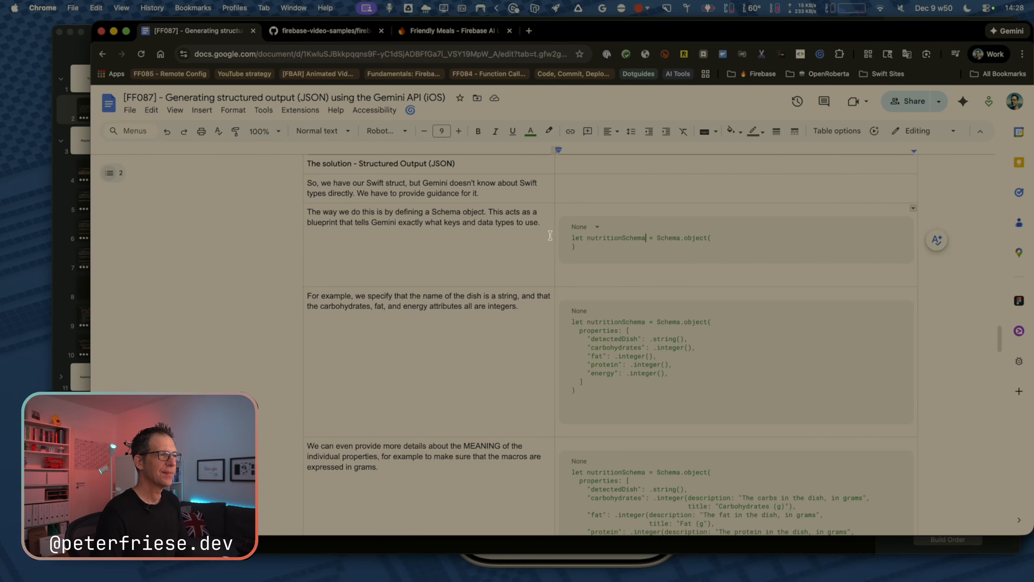
left_click(481, 165)
triple_click(480, 165)
key("super+c")
key("super+Tab")
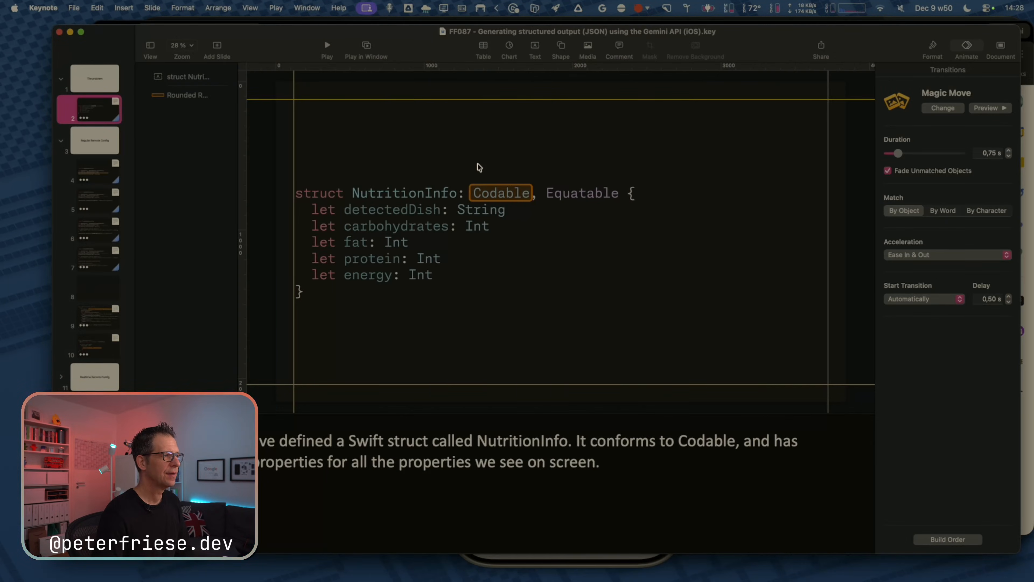
Duplicate the collapsed "The problem" slide group, including its code slide, and expand the copy.
left_click(87, 85)
left_click(92, 138)
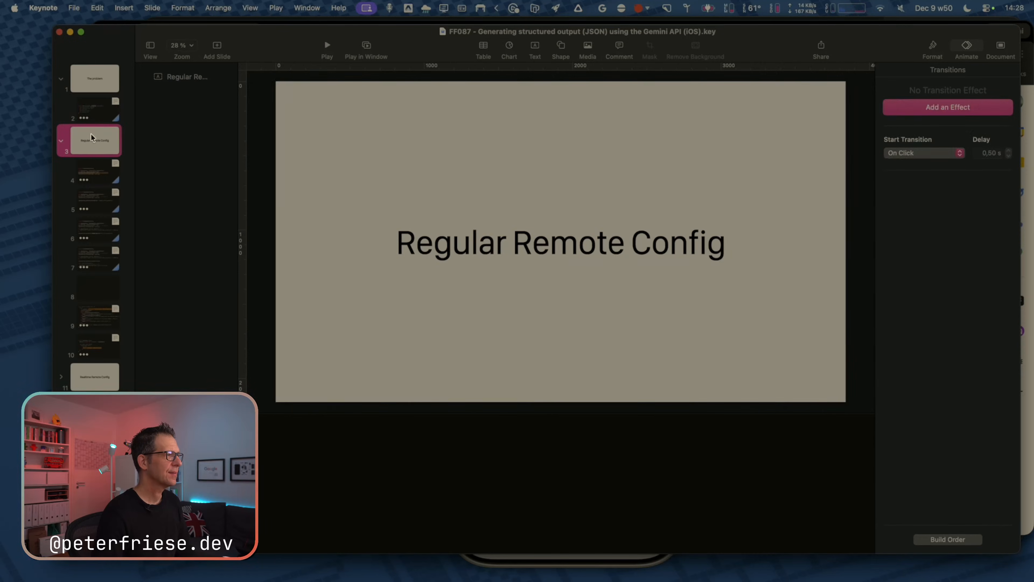
left_click(93, 91)
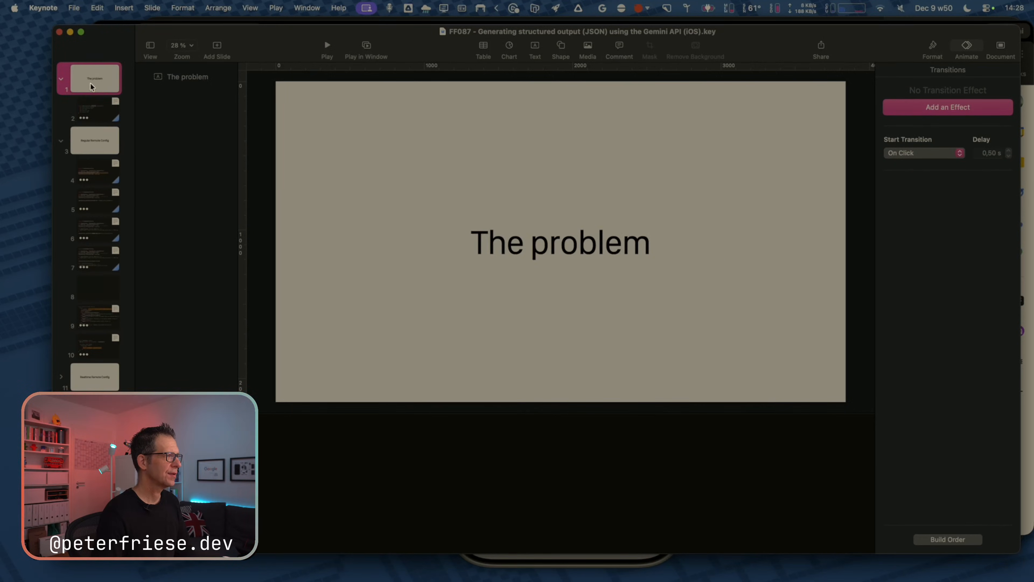
key("Right")
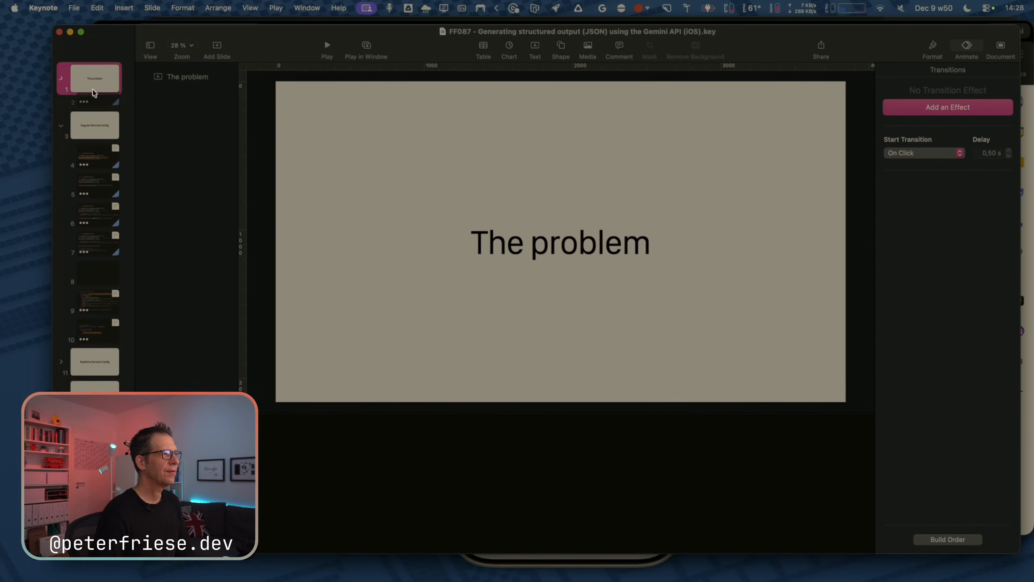
key("Left")
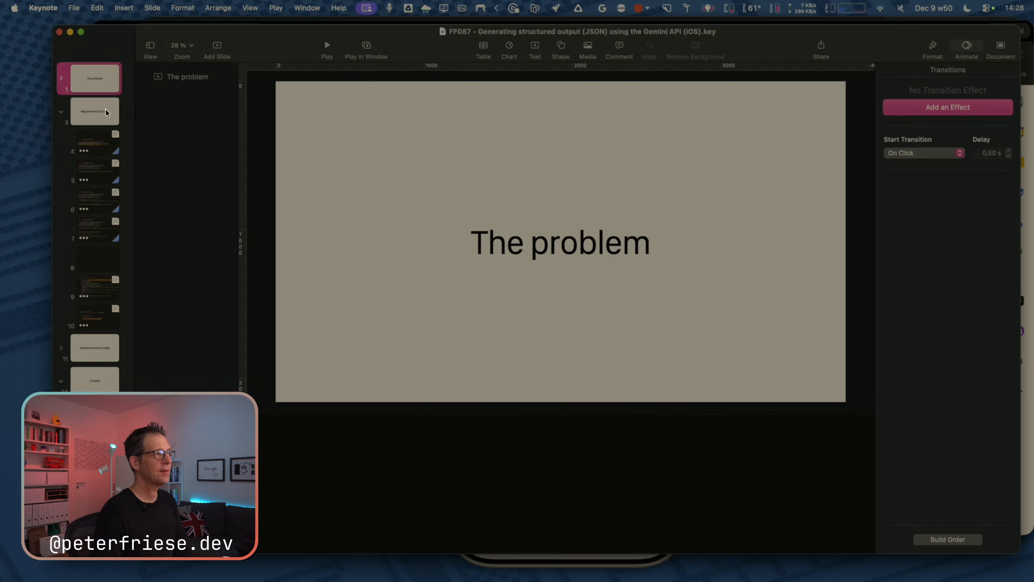
key("Down")
key("Up")
right_click(106, 76)
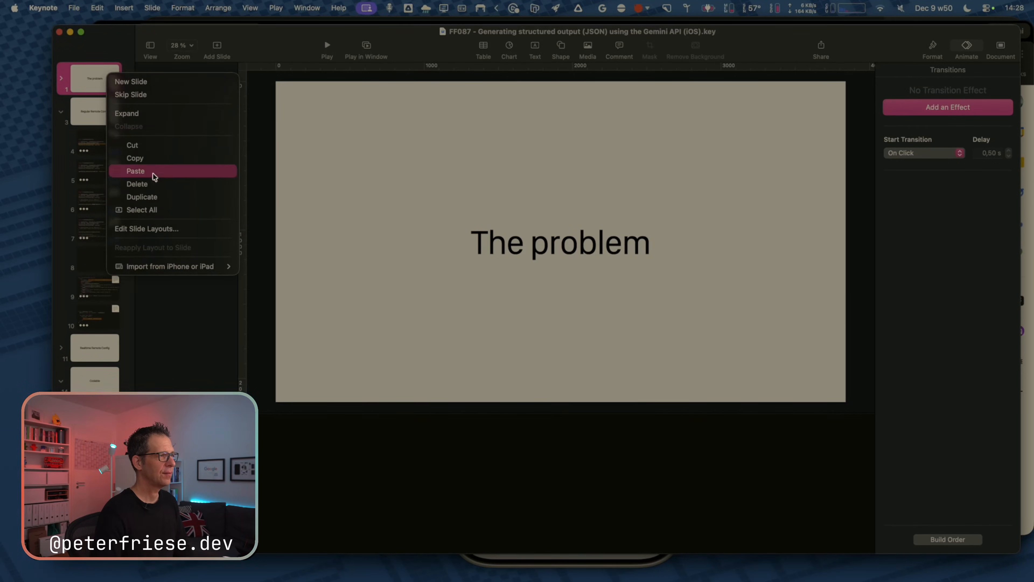
left_click(151, 197)
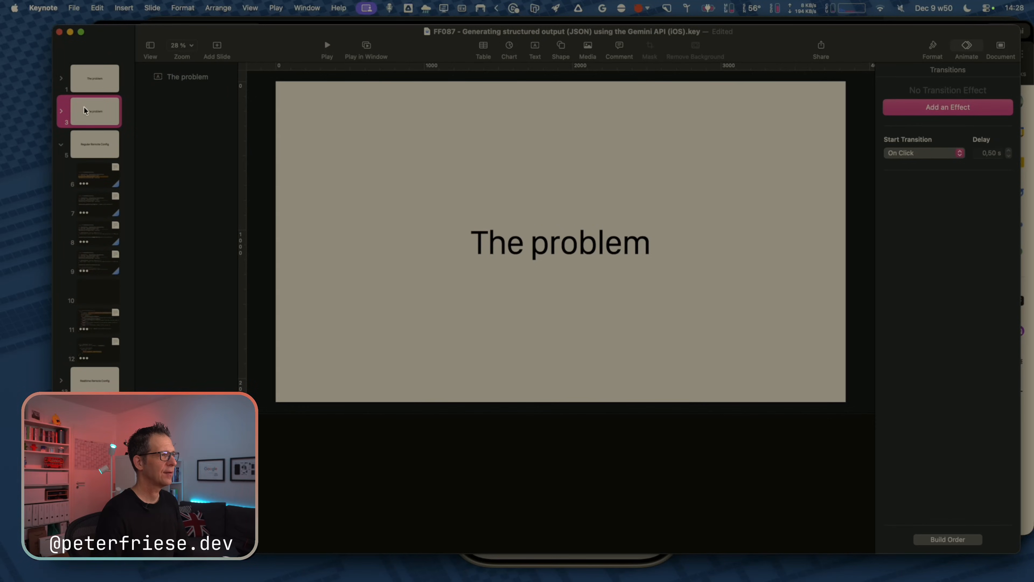
key("Right")
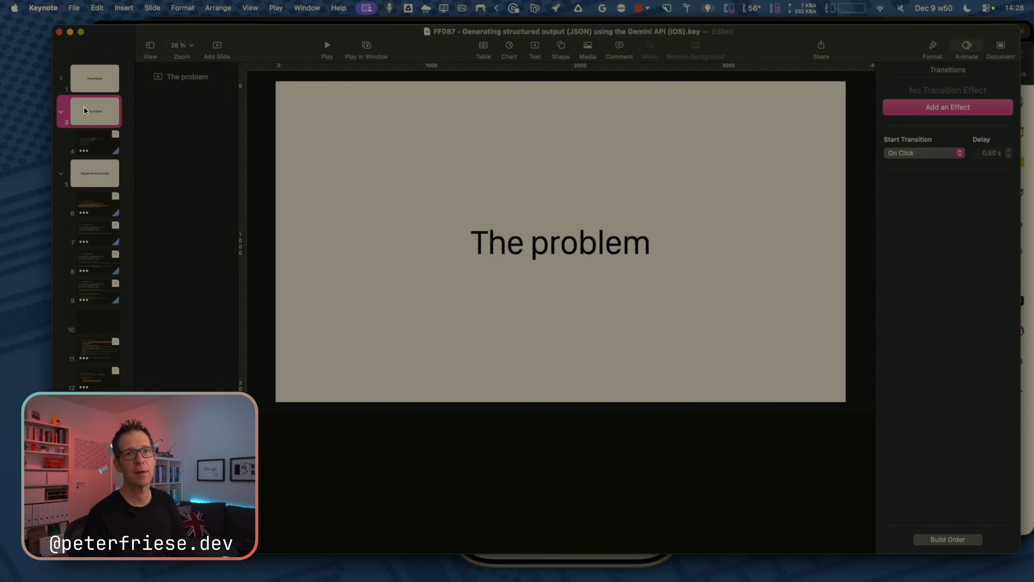
Replace the duplicated title slide's text with the copied heading "The solution - Structured Output (JSON)".
triple_click(568, 243)
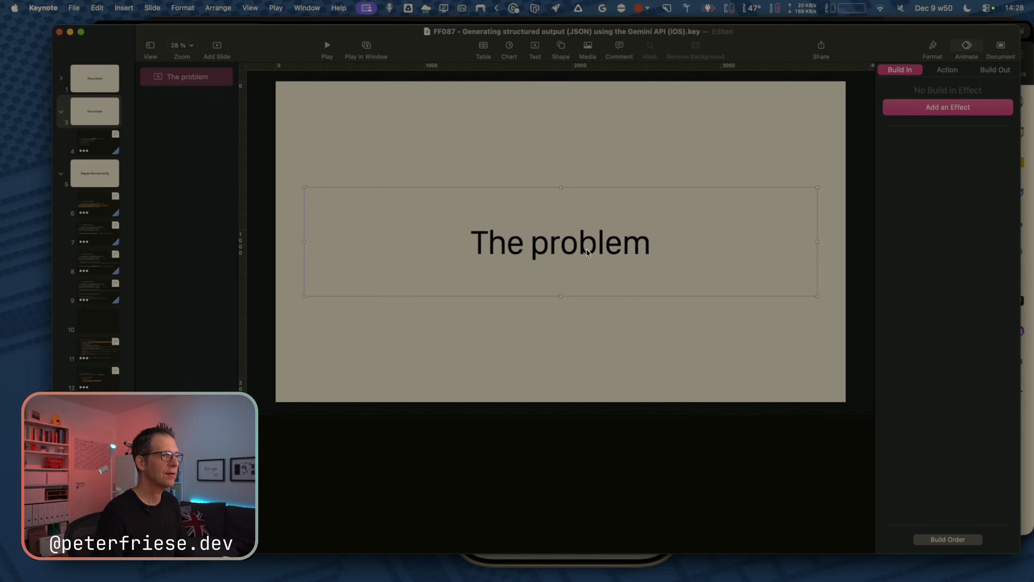
key("shift+super+v")
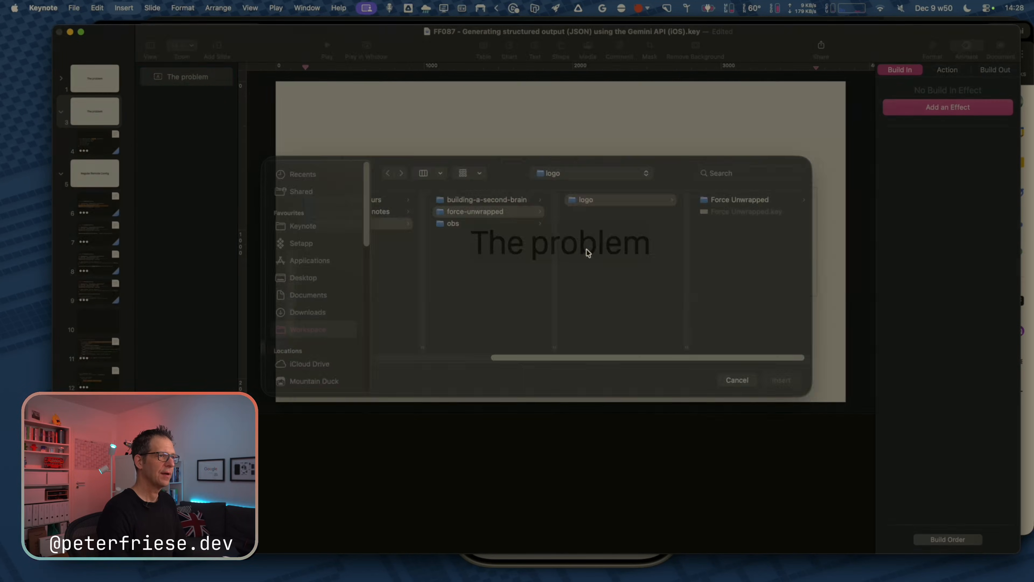
key("Escape")
key("super+v")
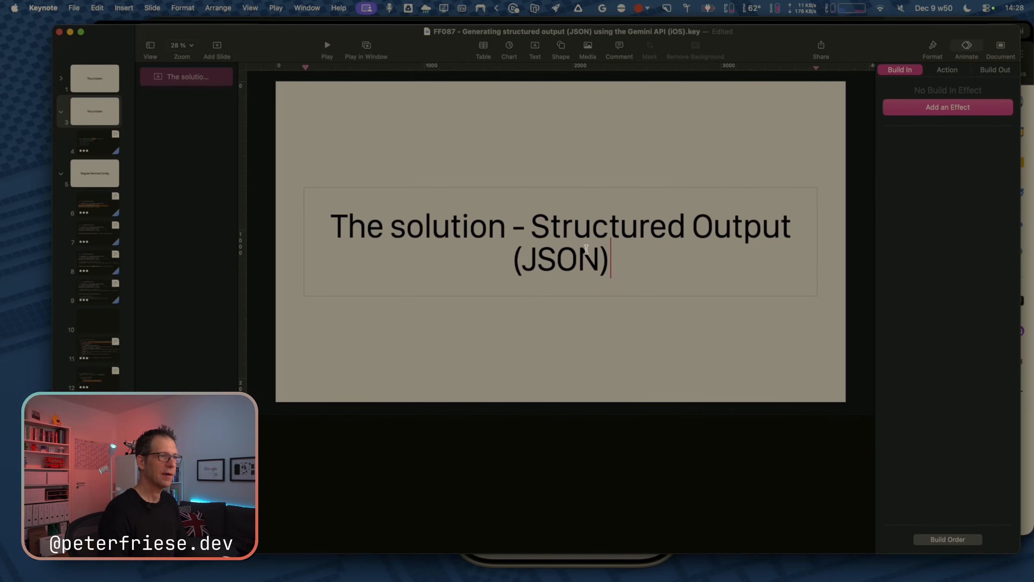
Replace slide 4's presenter notes with the script paragraph starting "The way we do this is by defining a Schema object.".
left_click(96, 140)
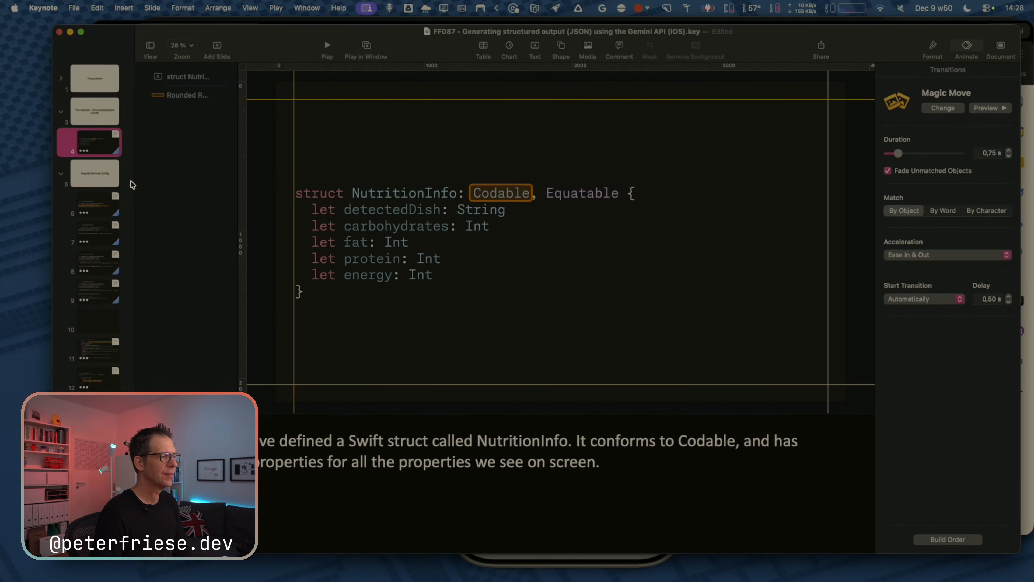
key("super+Tab")
left_click(472, 223)
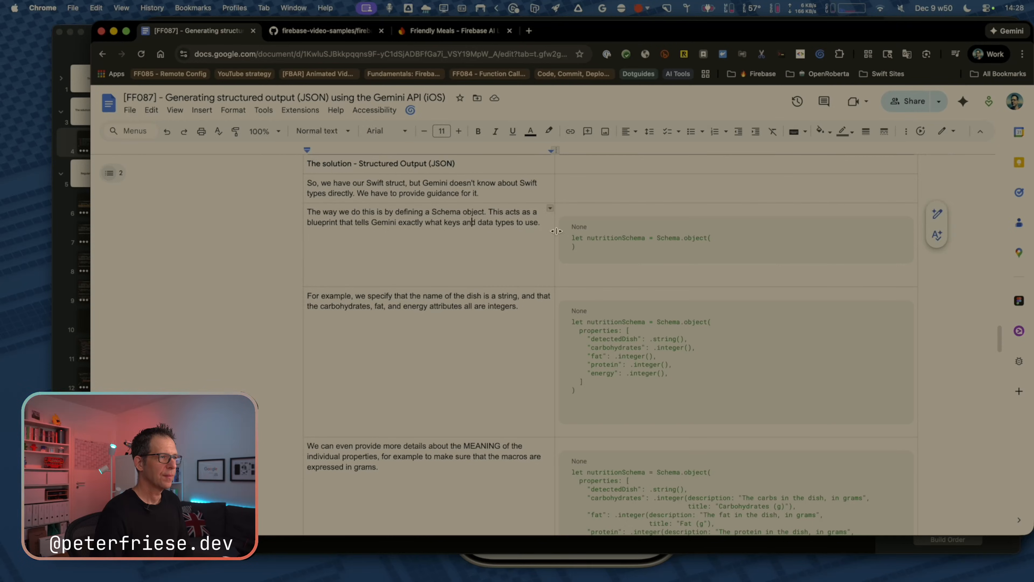
key("super+shift+Left")
key("shift+Up")
key("super+c")
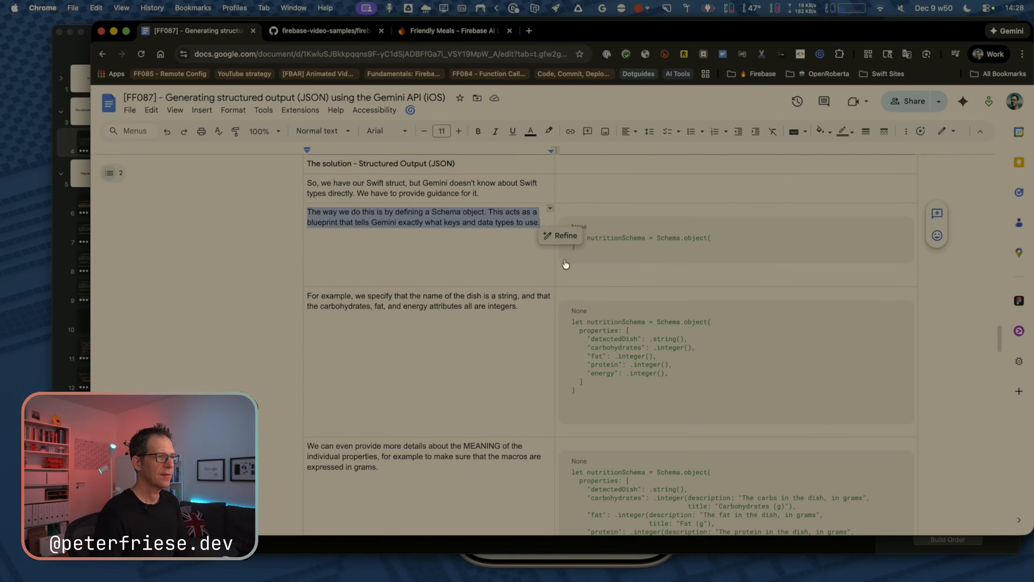
key("super+Tab")
left_click(486, 456)
key("super+a")
key("super+v")
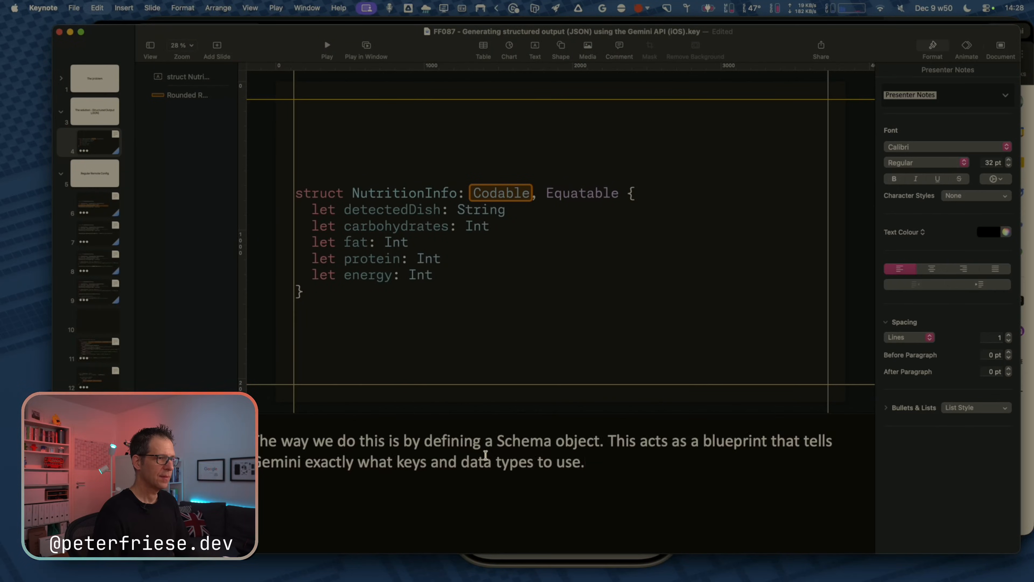
Copy the name nutritionSchema from the script's first code block and find its definition in NutritionViewModel.swift in Xcode.
key("super+Tab")
left_click(664, 241)
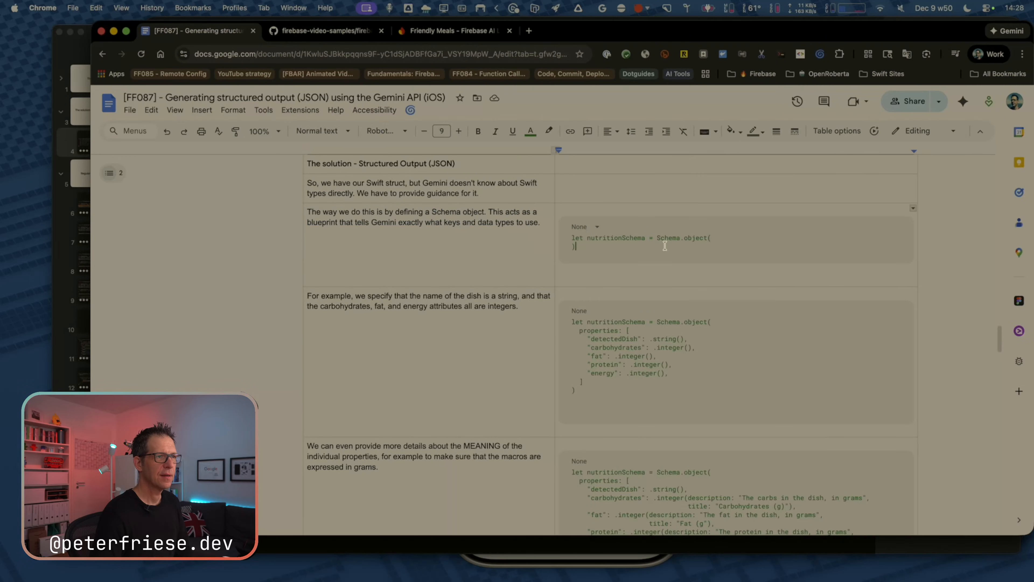
double_click(619, 239)
key("super+c")
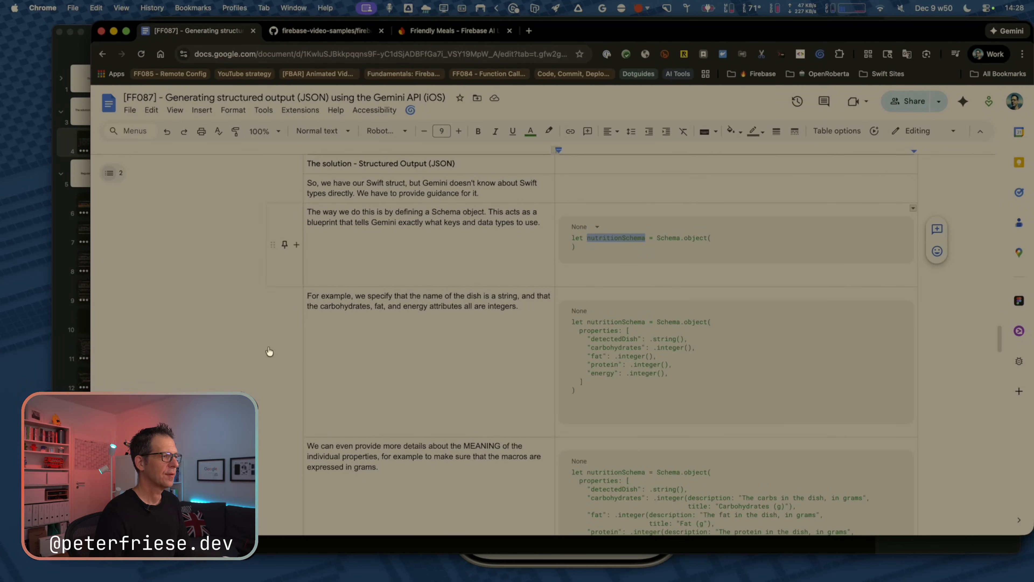
key("super+Tab")
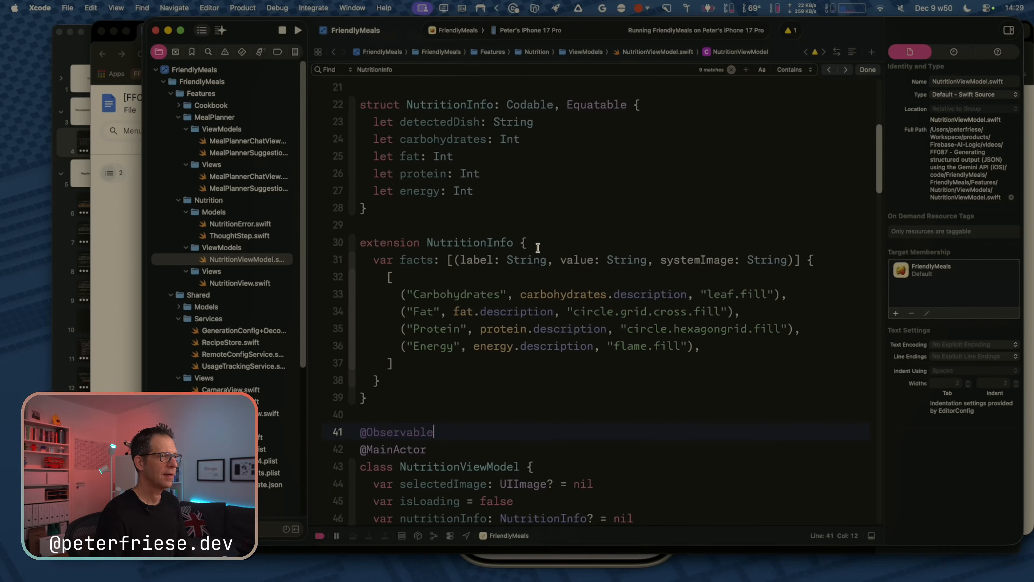
left_click(570, 227)
key("super+f")
key("super+v")
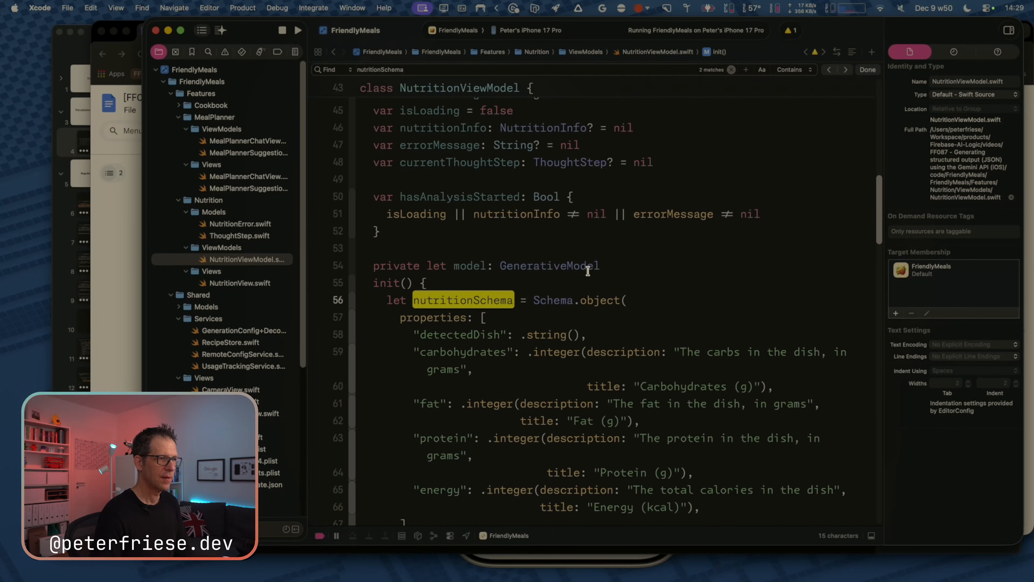
scroll(591, 281, "down", 5)
scroll(587, 269, "down", 1)
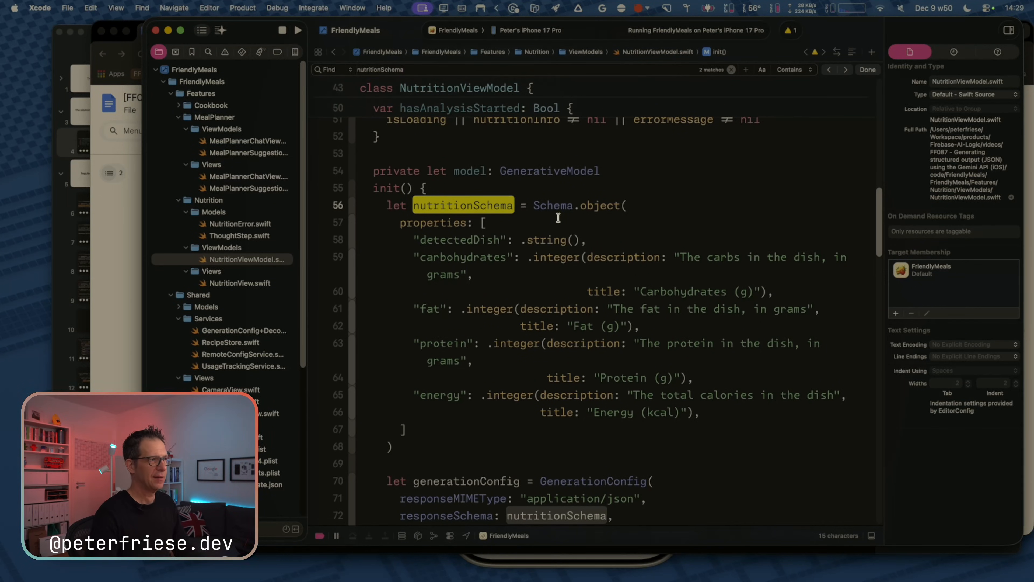
Add an empty function dummy() above the private model property in NutritionViewModel.
key("super+Tab")
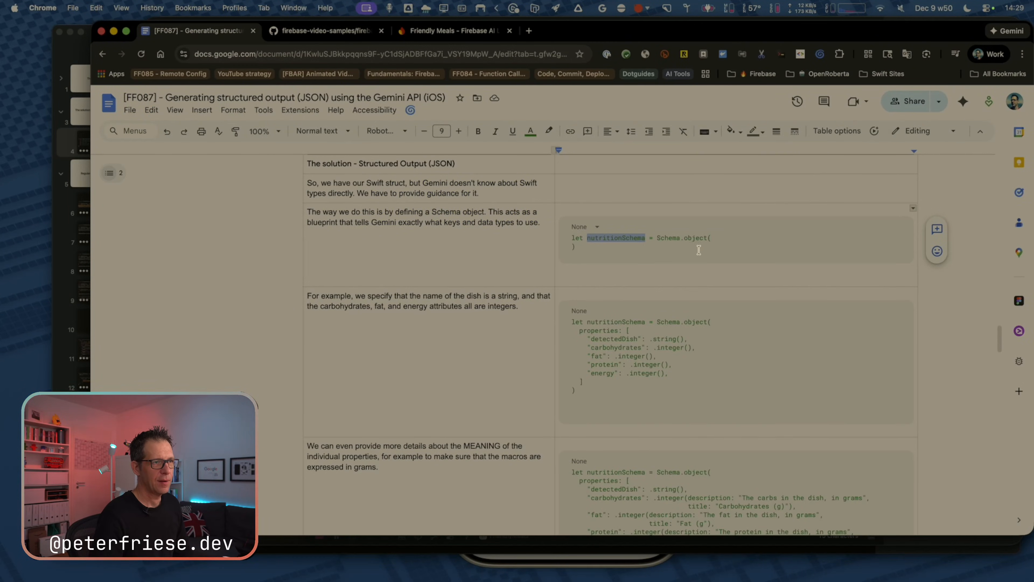
key("super+Tab")
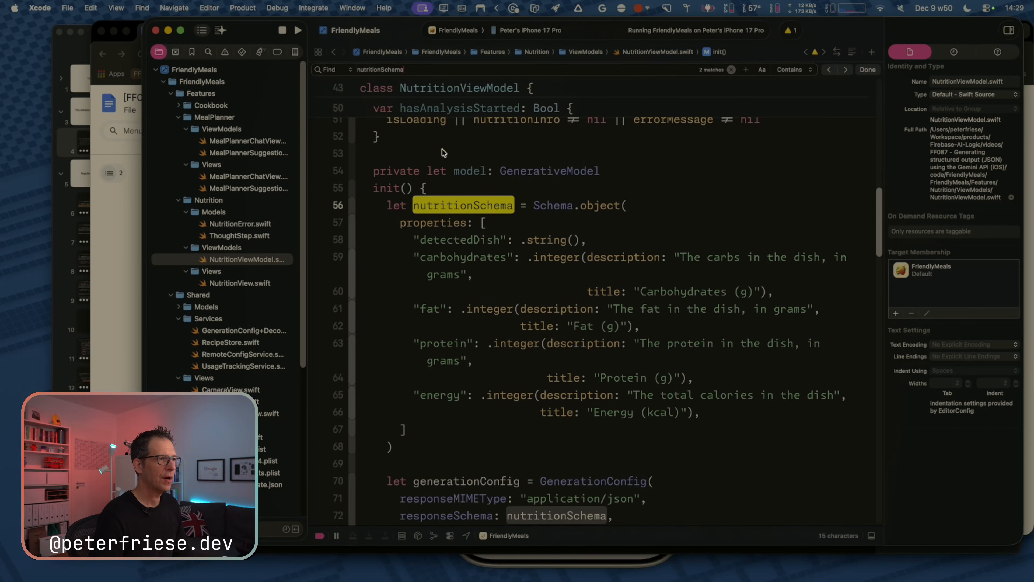
left_click(434, 143)
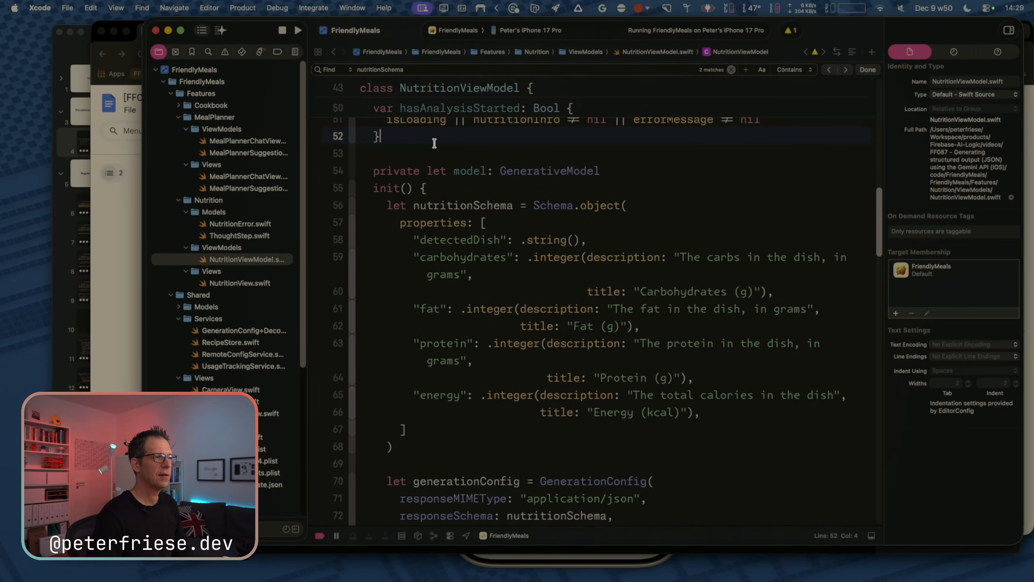
key("Return")
key("Return")
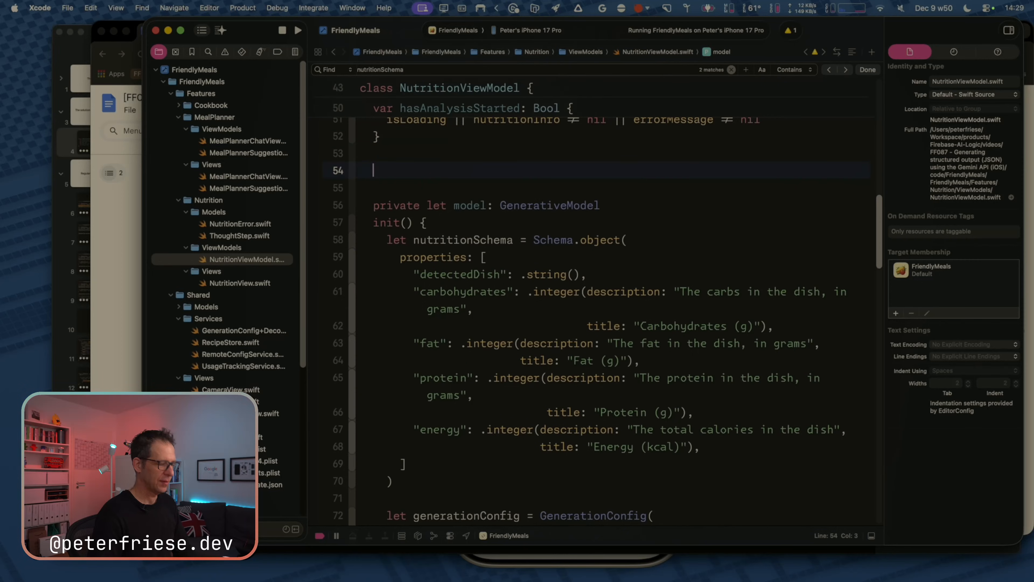
type("func ")
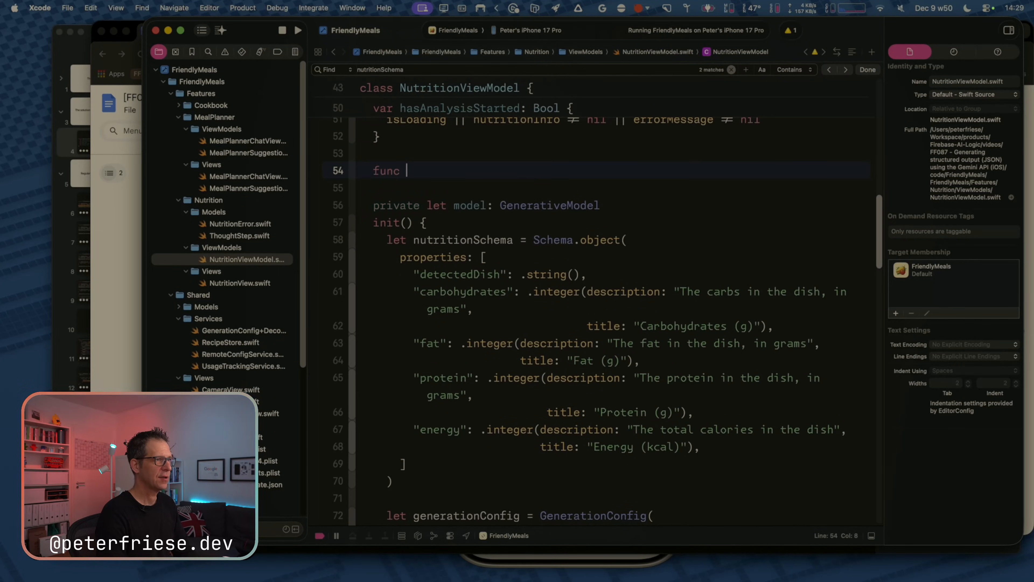
type("dummy ")
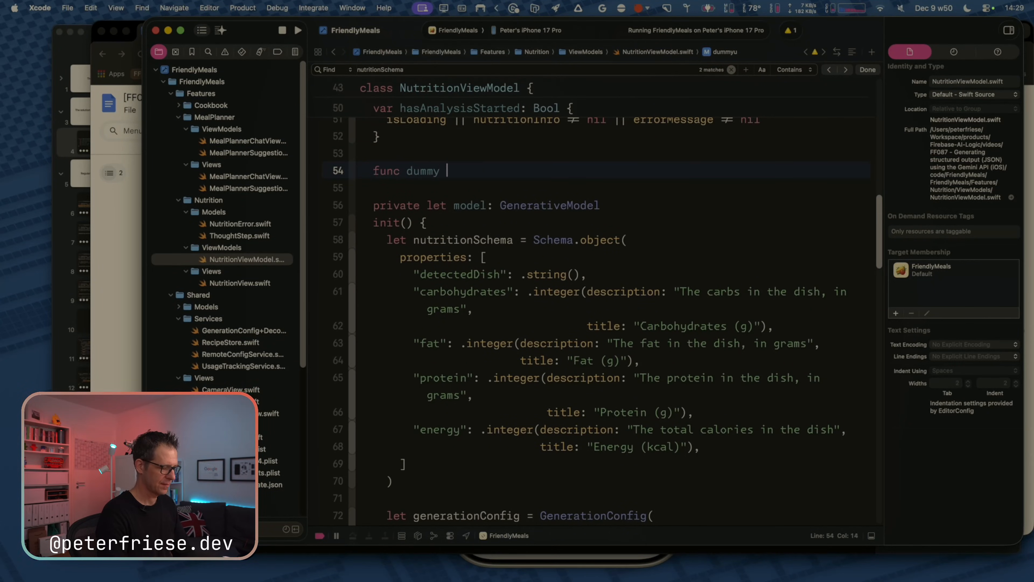
type("() {")
key("Return")
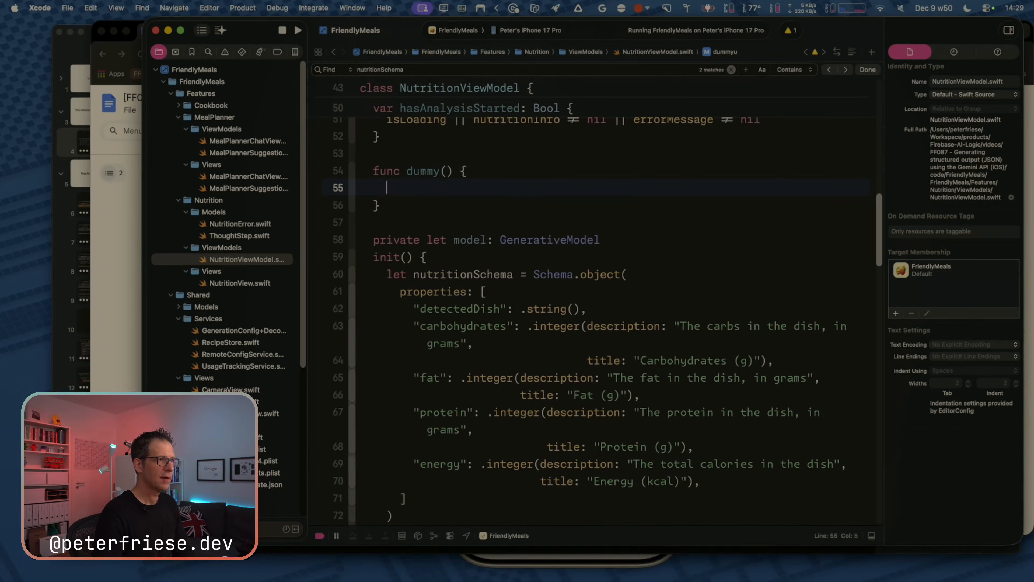
Copy the complete nutritionSchema definition from init() into the body of dummy(), removing the extra blank line.
left_click(477, 278)
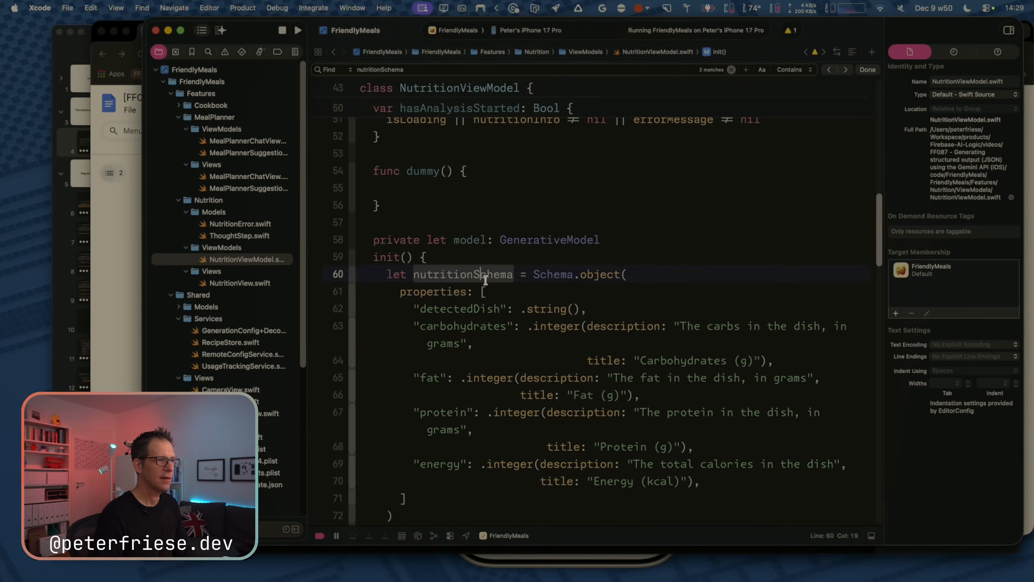
key("super+Left")
key("shift+Down")
key("shift+Down")
key("shift+Down")
key("shift+Down")
key("shift+Down")
key("shift+Down")
key("shift+Down")
key("shift+Down")
key("shift+Down")
key("shift+Down")
key("shift+Down")
key("shift+Down")
key("shift+Down")
key("shift+Down")
key("shift+Down")
key("shift+Down")
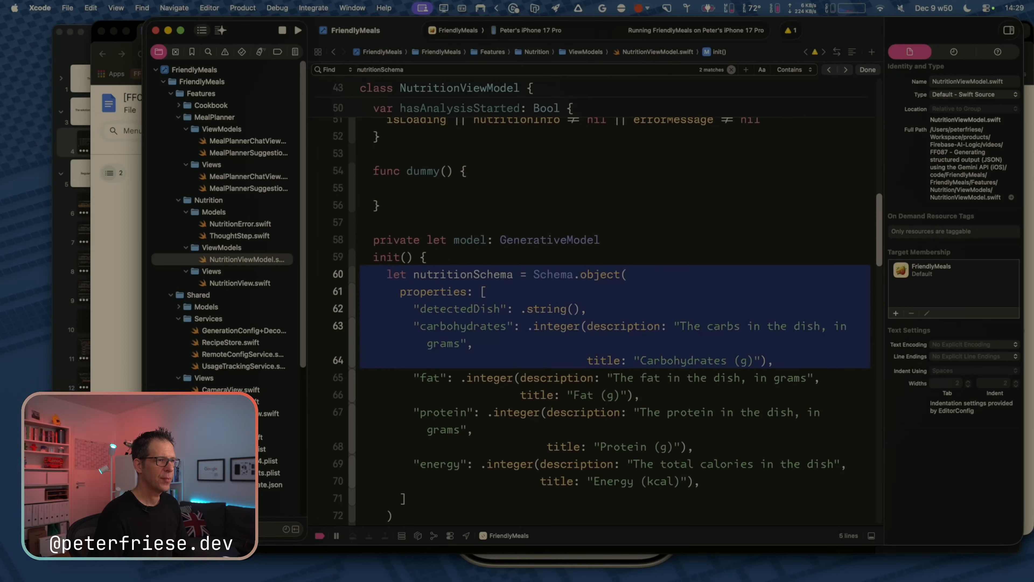
key("shift+Up")
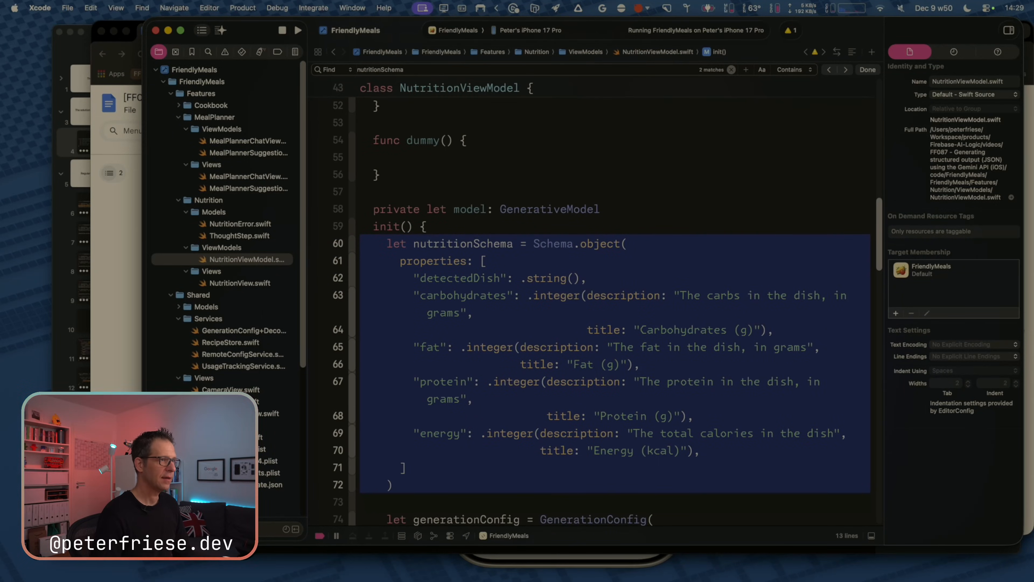
scroll(475, 204, "up", 1)
key("super+c")
left_click(431, 163)
key("super+v")
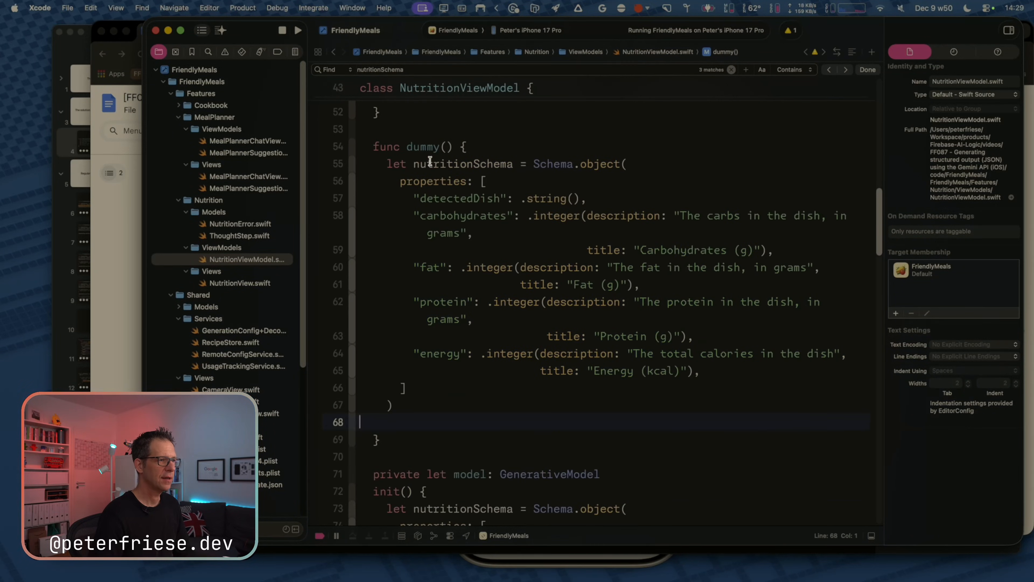
key("BackSpace")
left_click(553, 177)
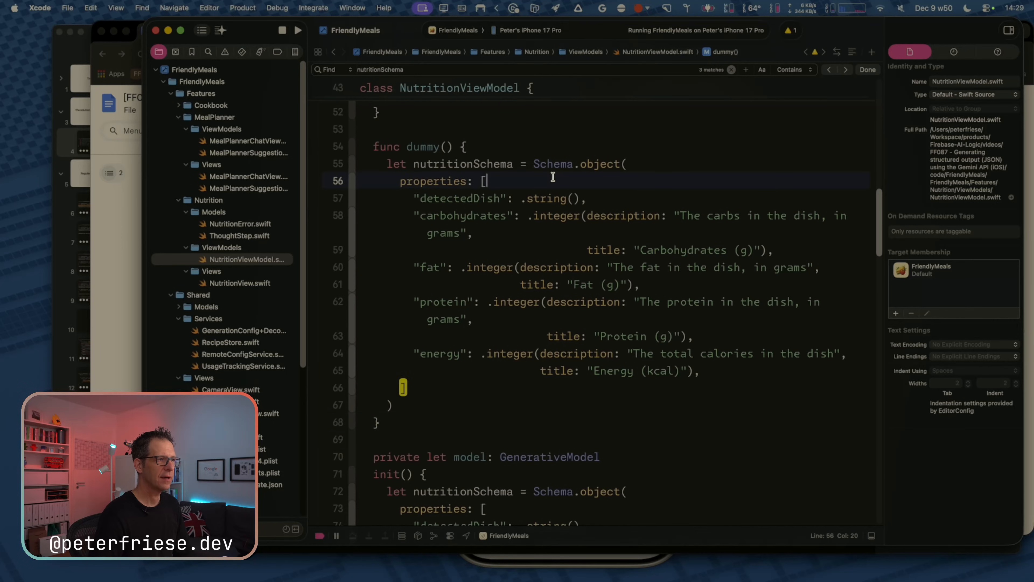
Delete the whole properties array from the nutritionSchema definition in dummy(), keeping only the Schema.object call's opening and closing lines.
key("super+Left")
key("shift+Down")
key("shift+Down")
key("shift+Down")
key("shift+Down")
key("shift+Down")
key("shift+Down")
key("shift+Down")
key("shift+Down")
key("shift+Down")
key("shift+Down")
key("shift+Down")
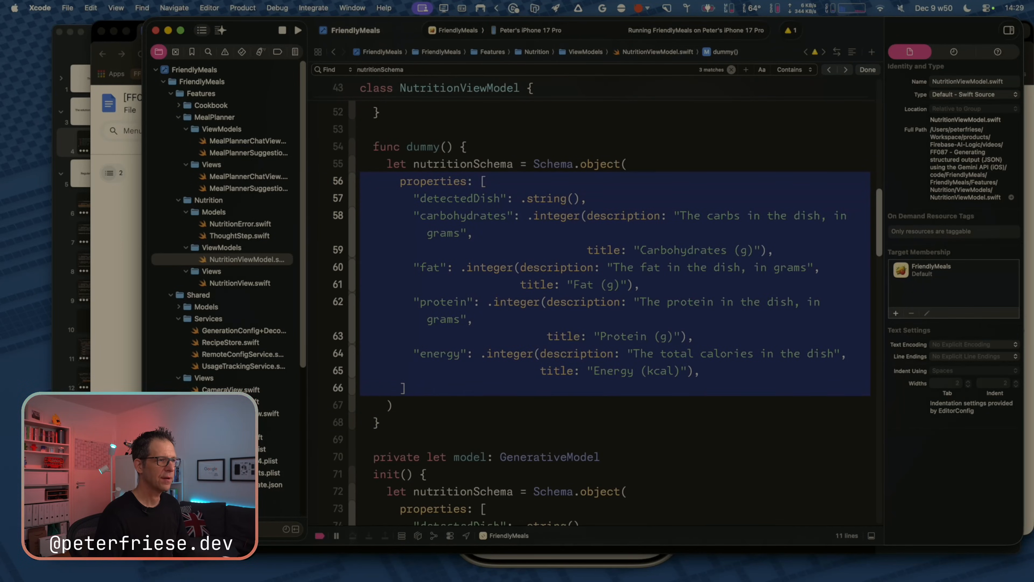
key("BackSpace")
Outdent the two remaining nutritionSchema lines in dummy() to the margin and copy them.
key("Up")
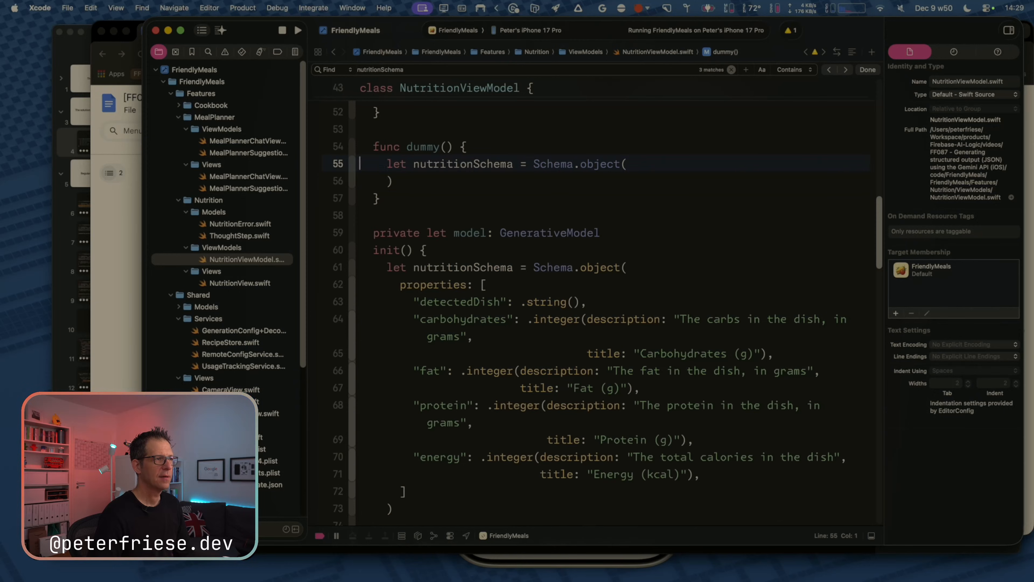
key("shift+Down")
key("shift+Down")
key("super+bracketleft")
key("super+bracketleft")
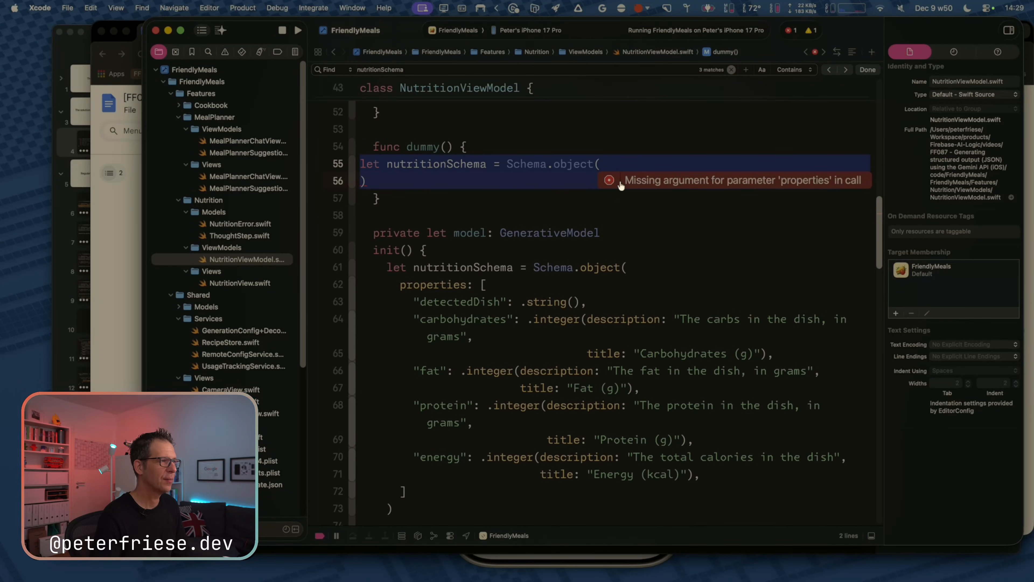
Switch to Keynote and replace the NutritionInfo struct code on slide 4 with the copied Schema.object lines.
key("super+Tab")
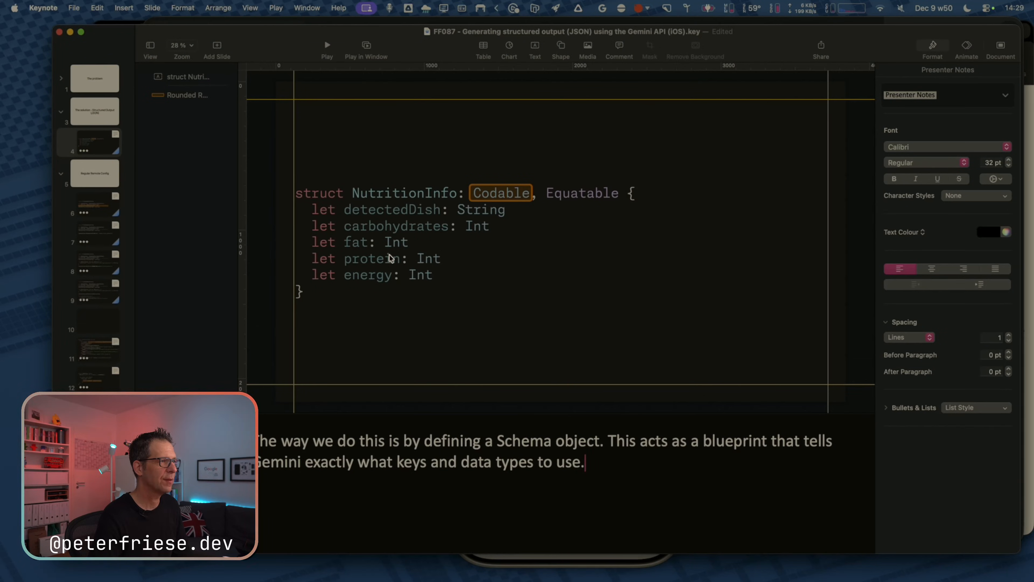
left_click(382, 218)
double_click(381, 217)
key("super+a")
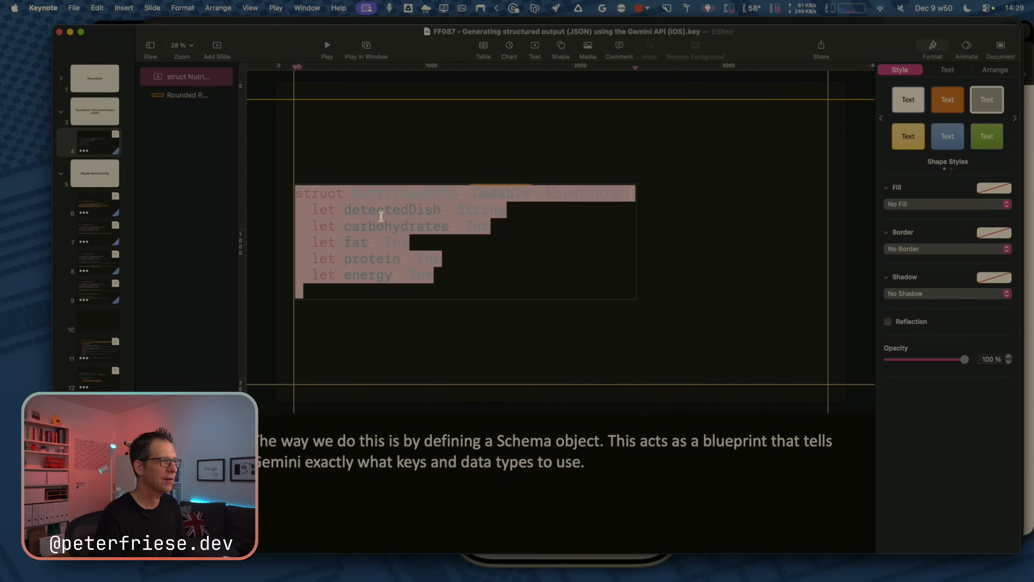
key("super+v")
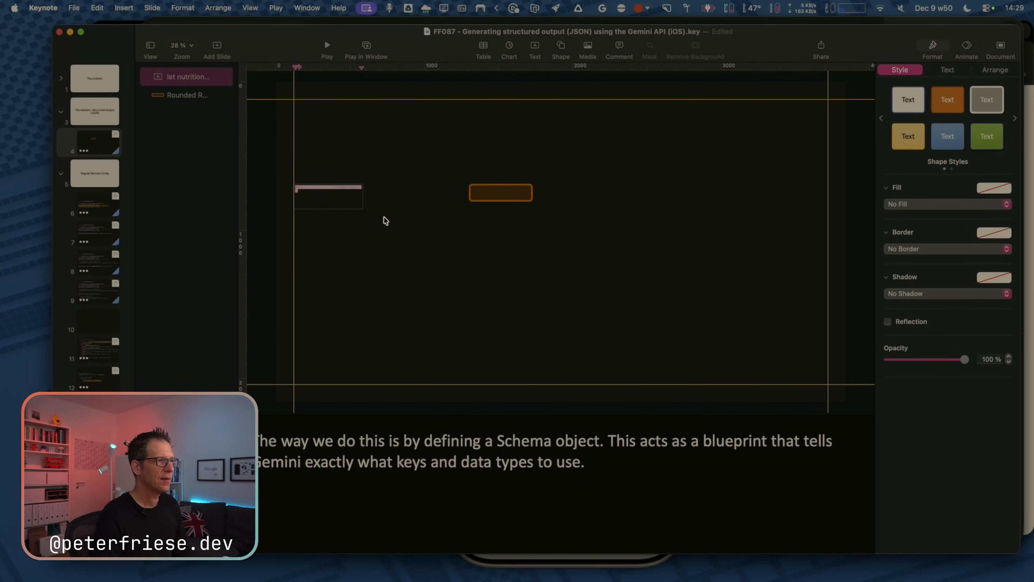
Set the font size of slide 4's pasted nutritionSchema code to 88 pt.
left_click(946, 69)
left_click(991, 188)
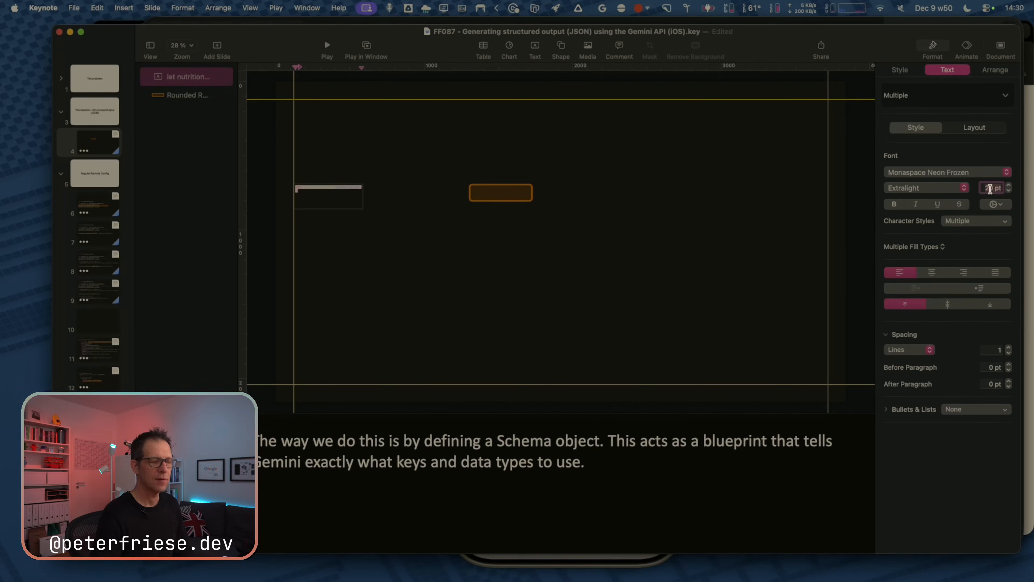
type("88")
key("Return")
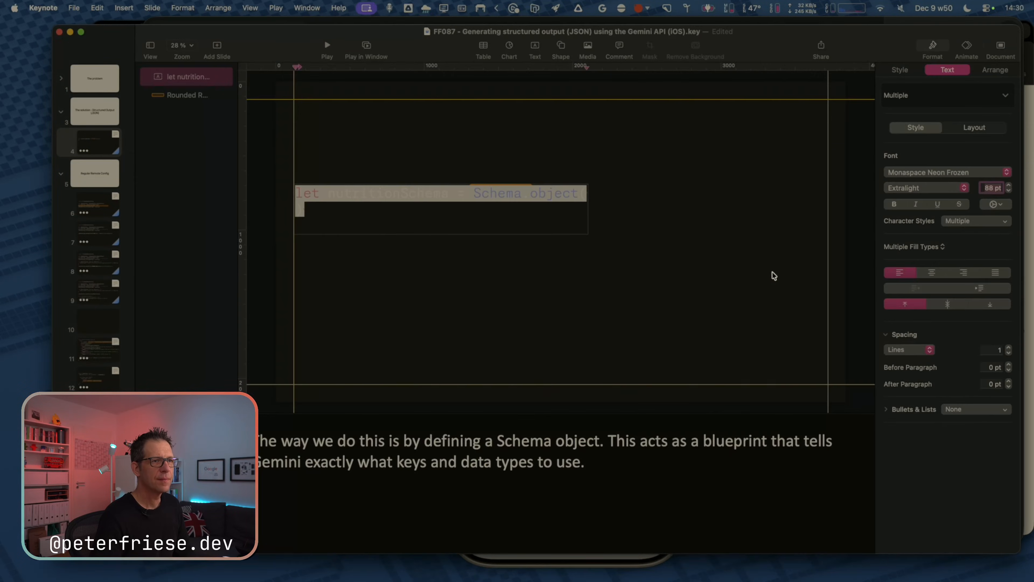
Remove the text background colour from slide 4's nutritionSchema code and deselect it.
left_click(1001, 204)
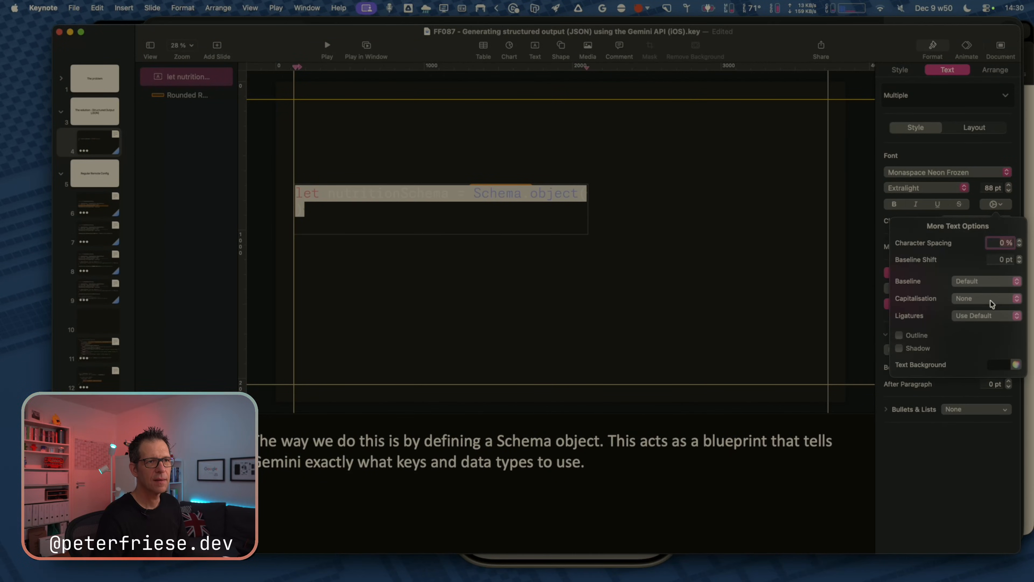
left_click(1006, 366)
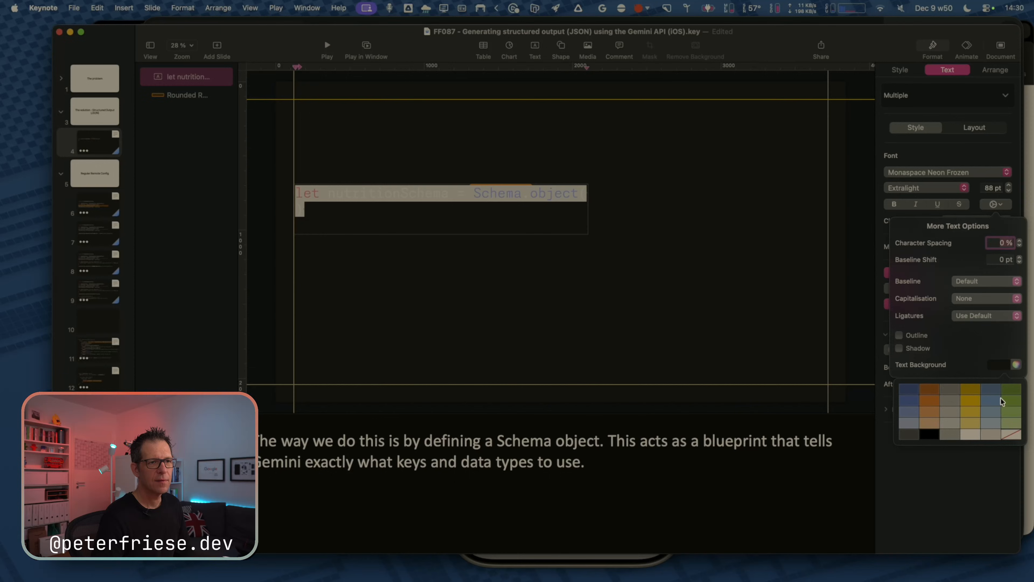
left_click(1008, 433)
left_click(625, 266)
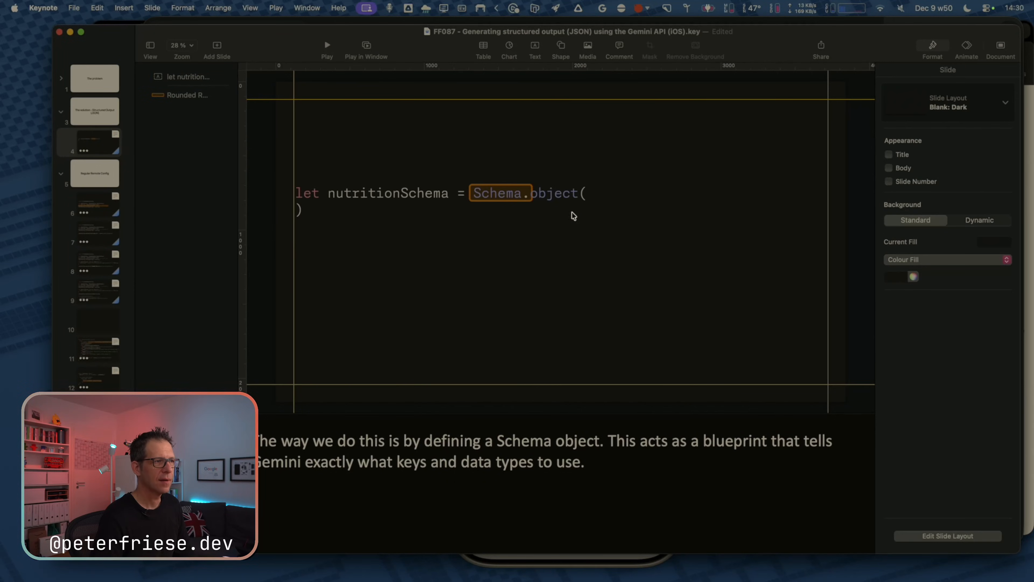
Bring the orange rounded rectangle in front of the code and park it at the slide's lower-right corner.
left_click(425, 187)
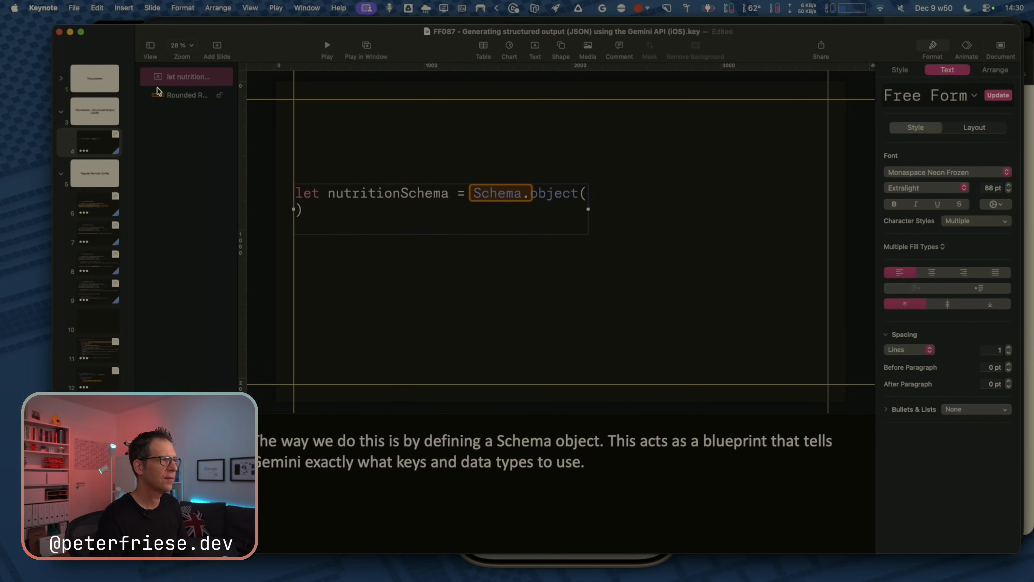
left_click(178, 100)
right_click(178, 102)
left_click(195, 104)
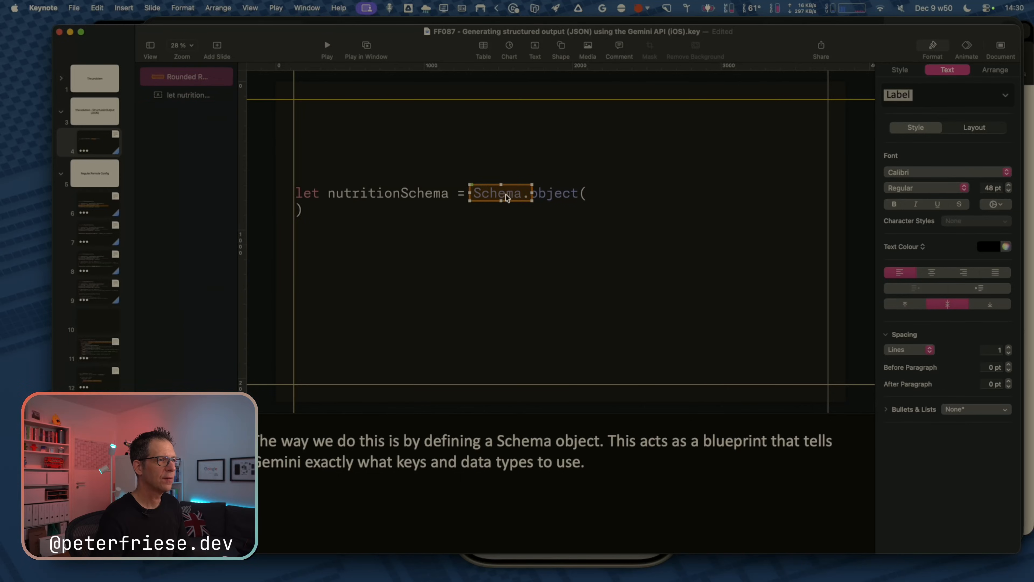
left_click_drag(507, 195, 833, 375)
left_click(610, 310)
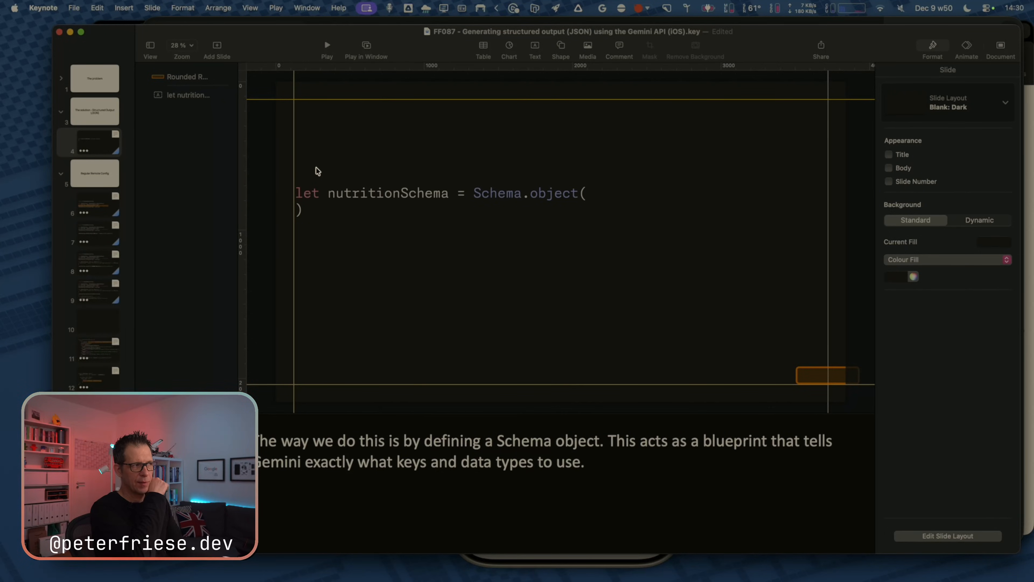
Duplicate slide 4 with the nutritionSchema code as the following slide.
left_click(82, 109)
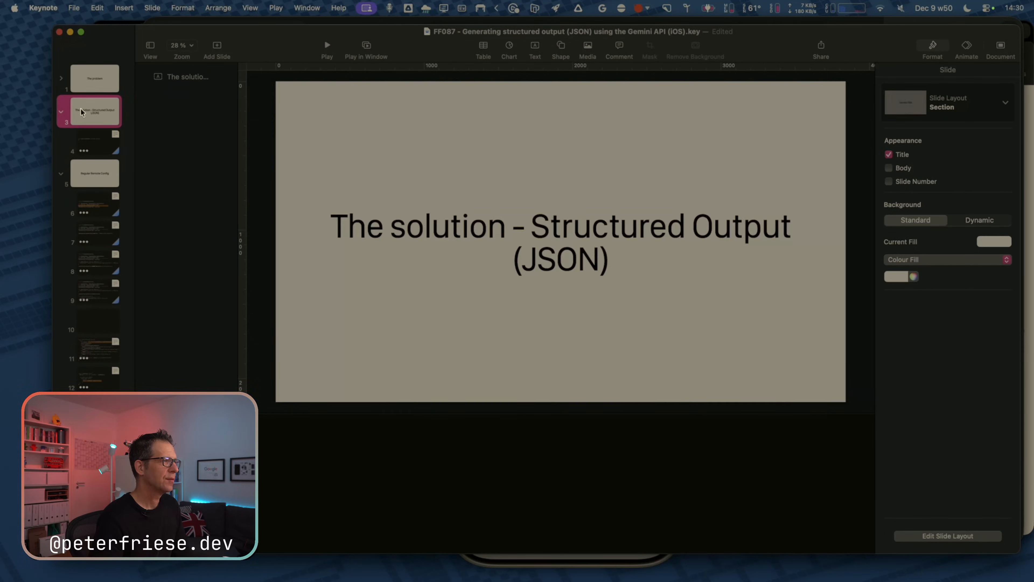
left_click(109, 153)
key("super+d")
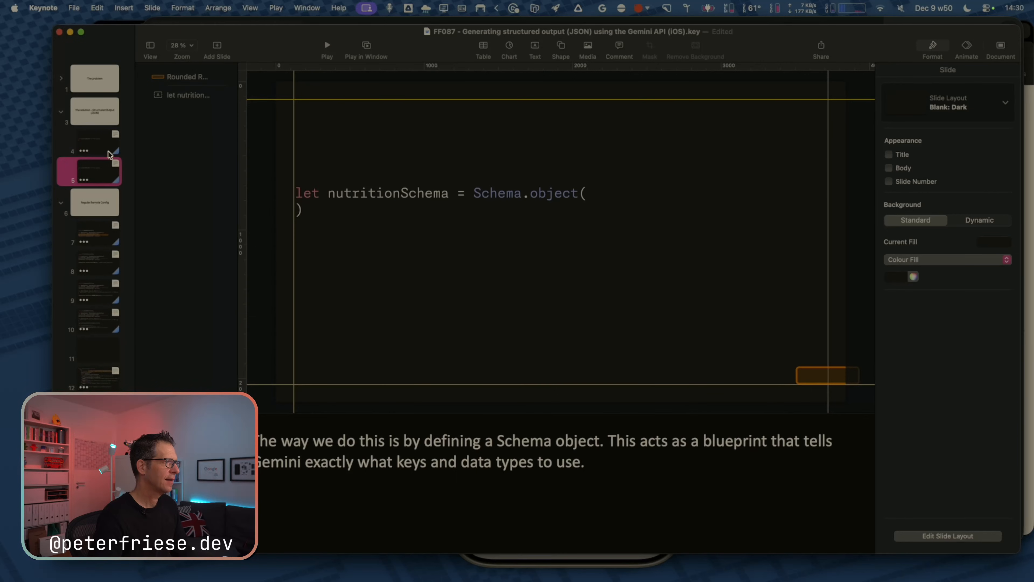
Switch to Xcode and replace the shortened nutritionSchema lines in dummy() with the complete definition from init().
key("super+Tab")
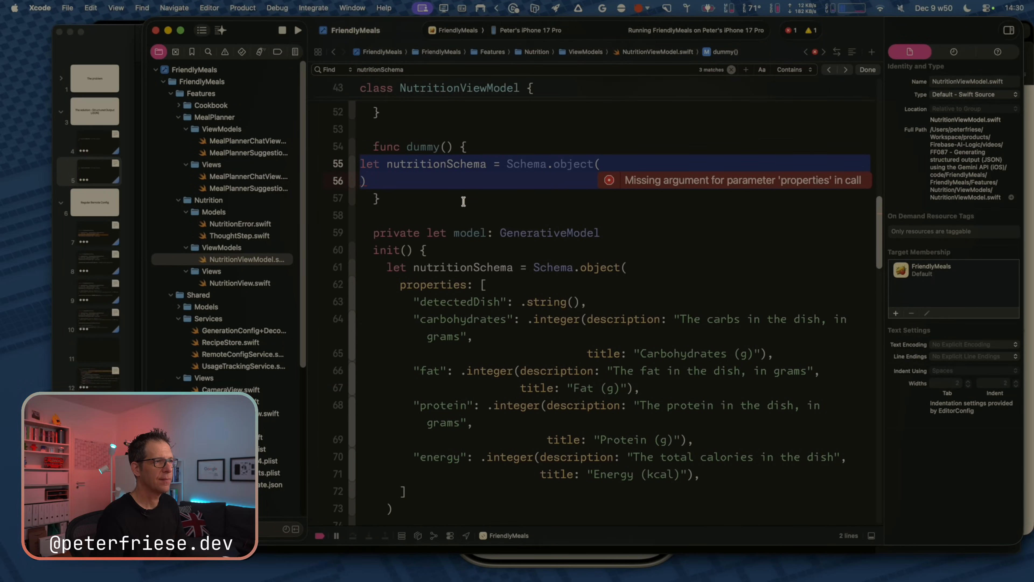
left_click(448, 185)
left_click(467, 267)
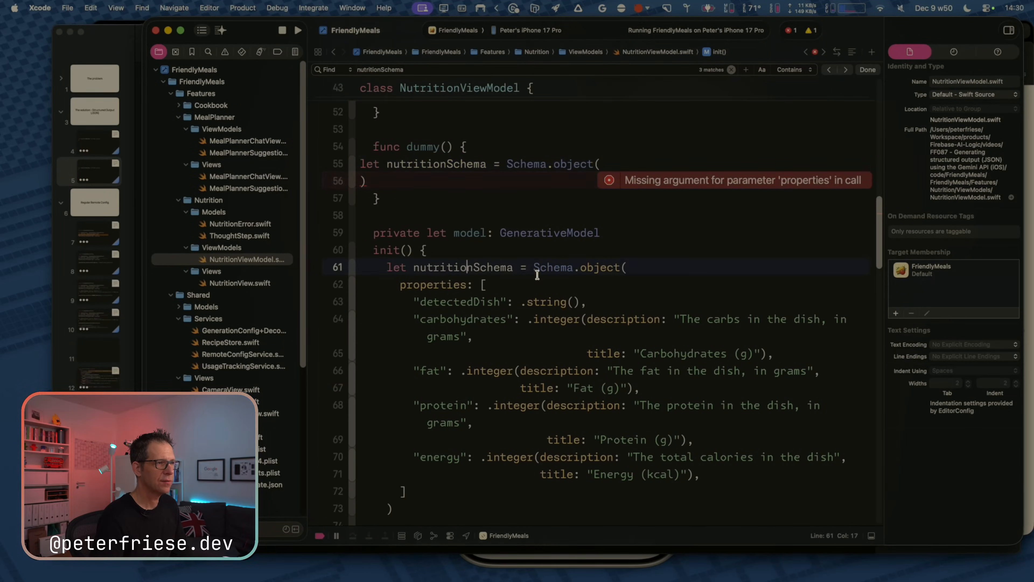
scroll(489, 407, "down", 1)
scroll(402, 499, "down", 1)
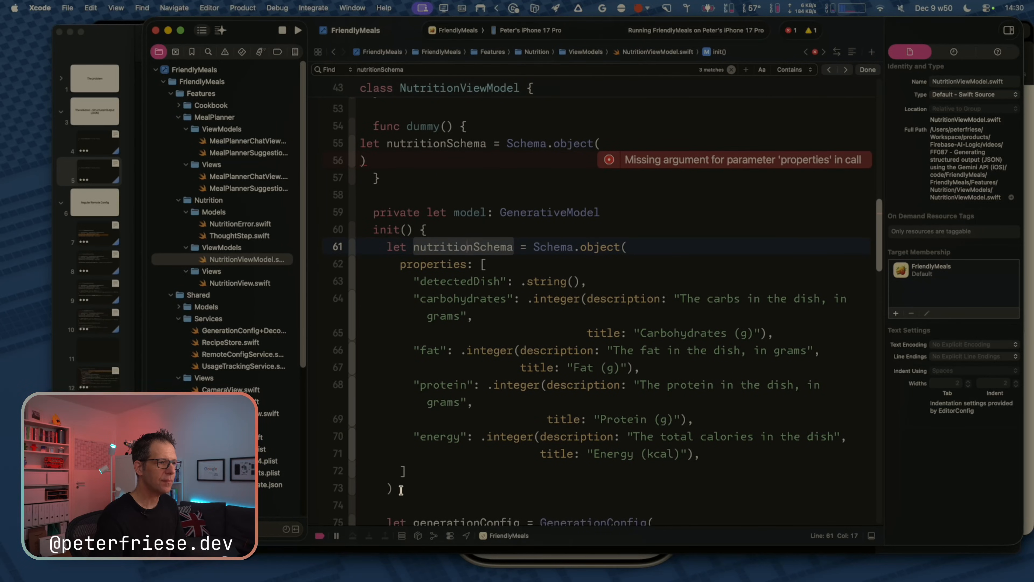
left_click_drag(397, 489, 324, 247)
key("super+c")
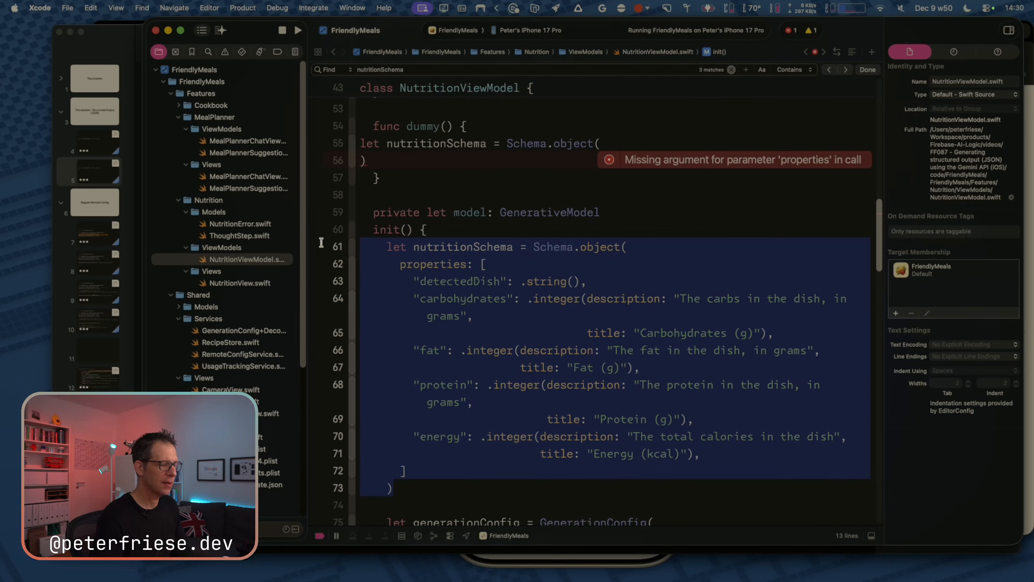
left_click(375, 154)
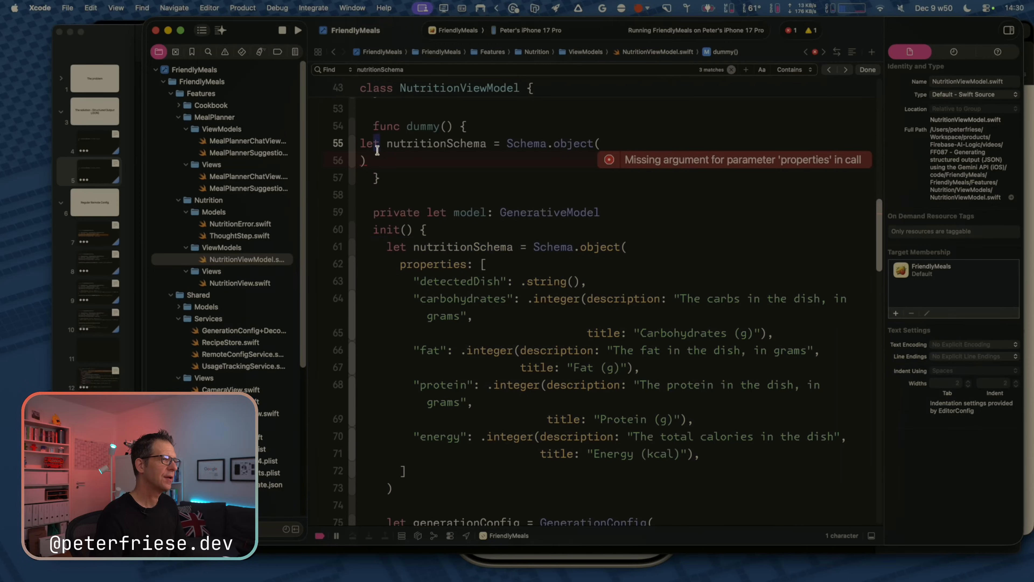
key("shift+Left")
key("shift+Up")
key("super+v")
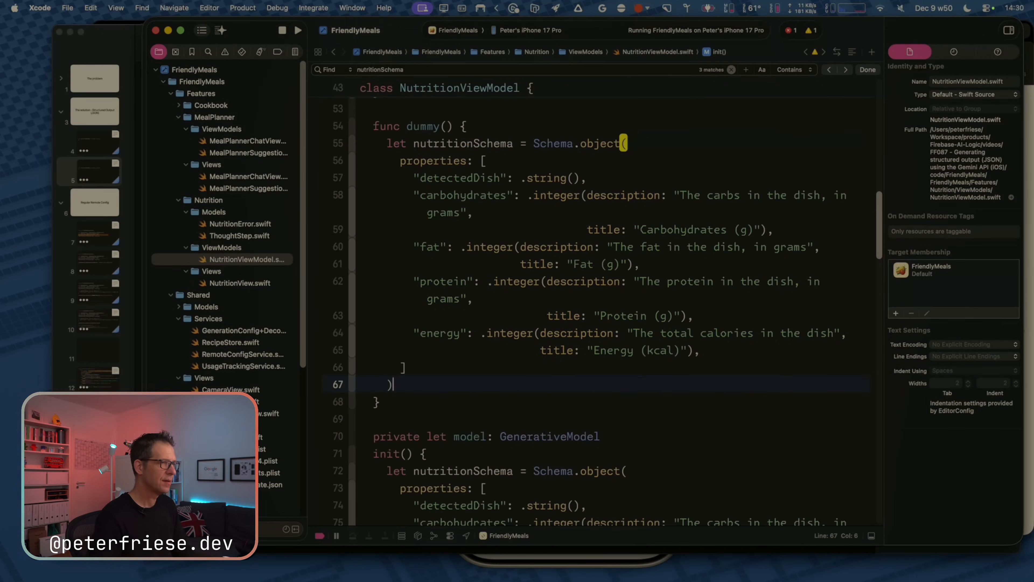
Select the complete nutritionSchema definition inside dummy(), from its closing parenthesis up to the let line.
key("super+shift+Left")
key("shift+Up")
key("shift+Up")
key("shift+Up")
key("shift+Up")
key("shift+Up")
key("shift+Up")
key("shift+Up")
key("shift+Up")
key("shift+Up")
key("shift+Up")
key("shift+Up")
key("shift+Up")
key("shift+Up")
key("shift+Up")
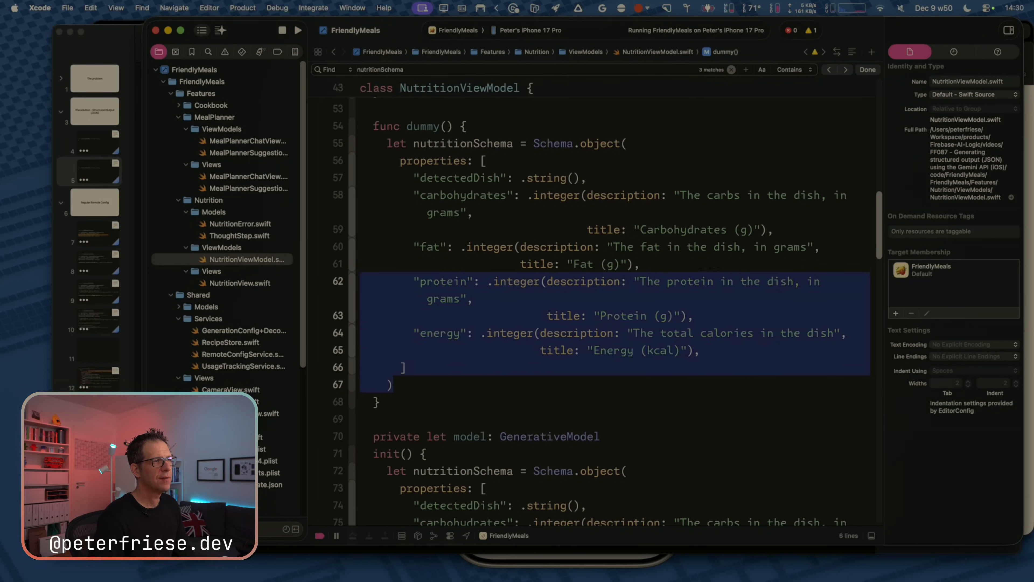
Outdent the nutritionSchema code in dummy() to the margin, then switch to Keynote and replace the slide's code with it.
key("super+bracketleft")
key("super+bracketleft")
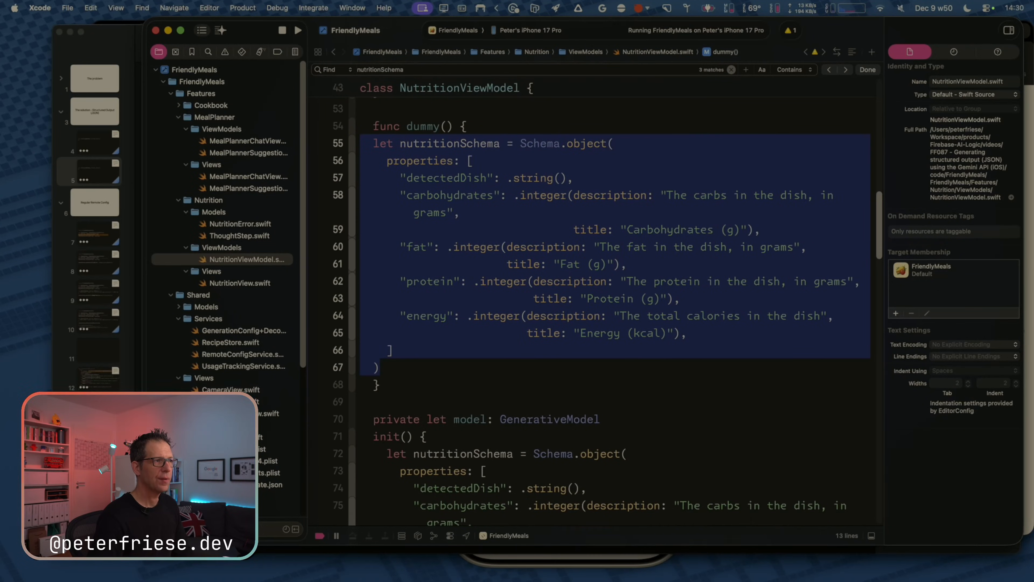
key("super+Tab")
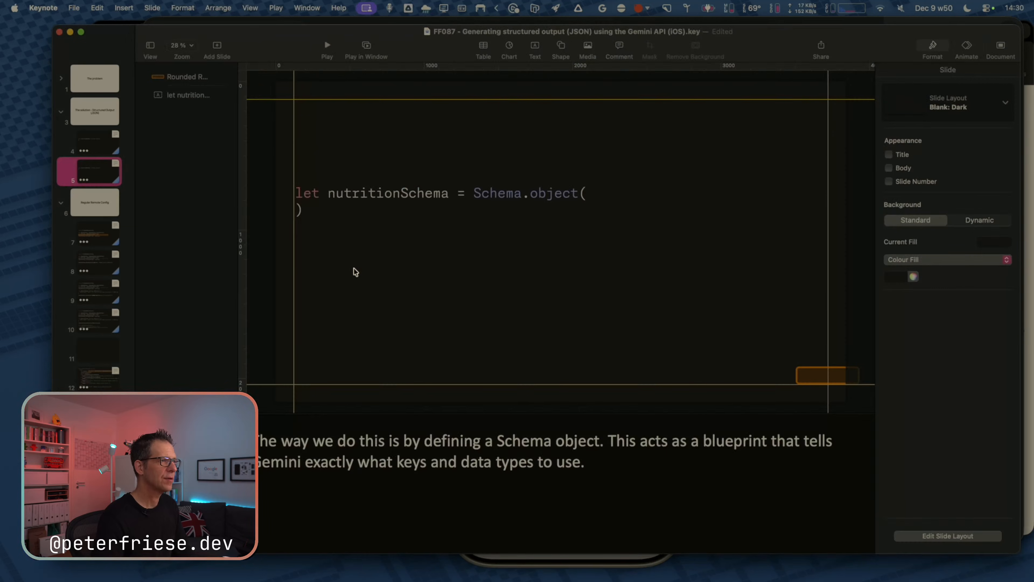
left_click(304, 207)
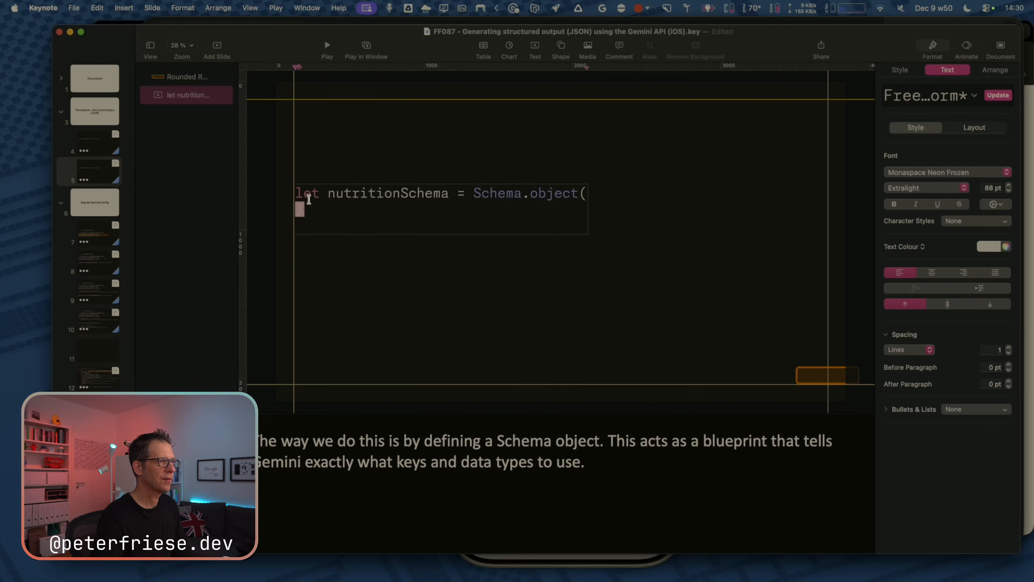
triple_click(310, 197)
key("super+v")
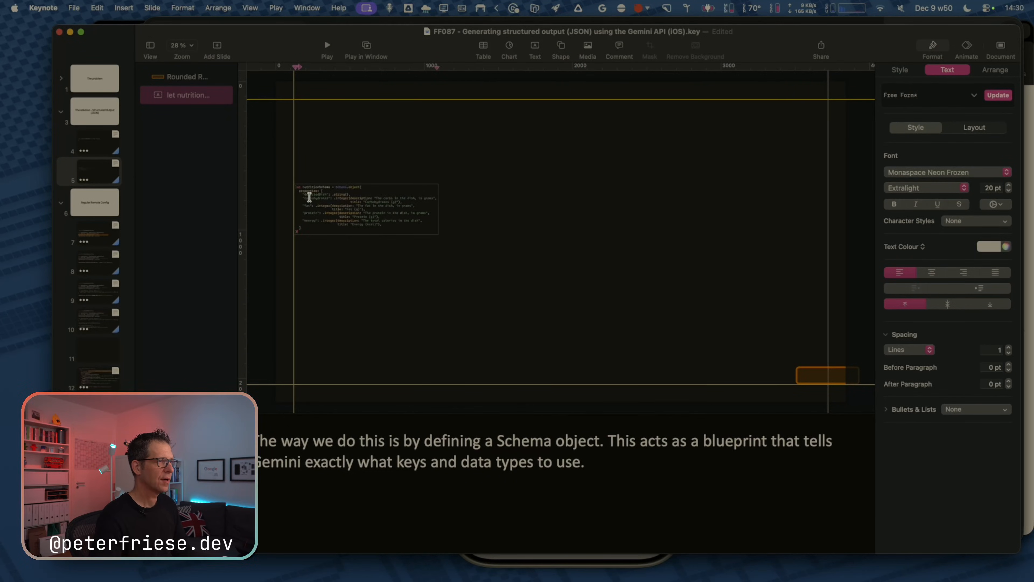
Set all of the pasted code to 88 pt and remove its text background color.
key("super+a")
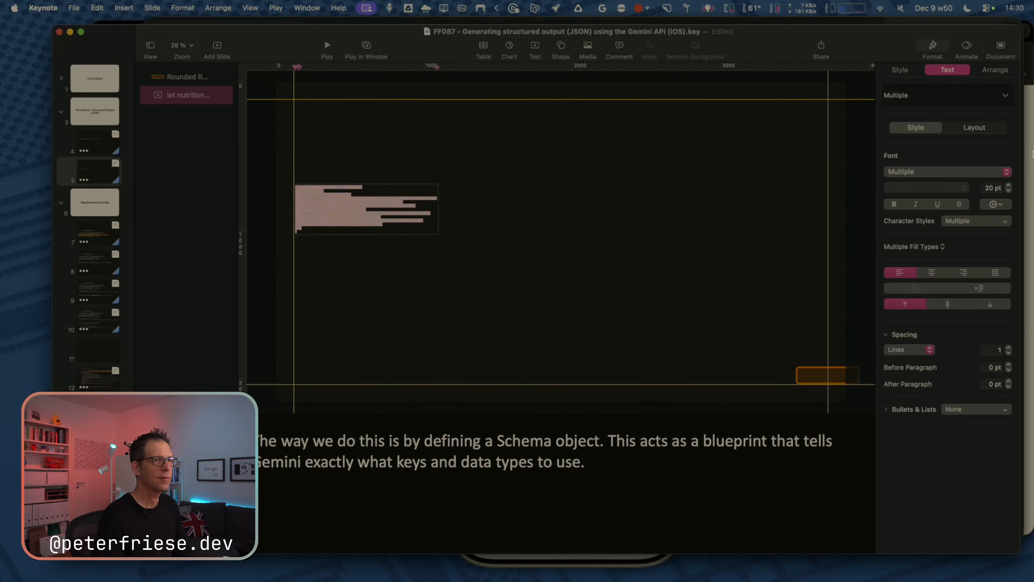
left_click(990, 188)
type("88")
key("Return")
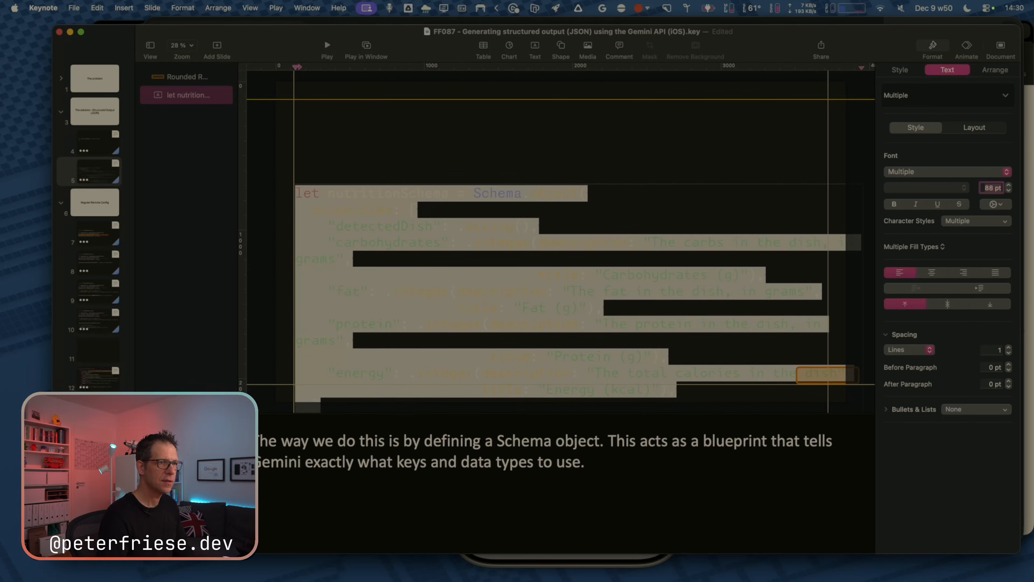
left_click(1002, 206)
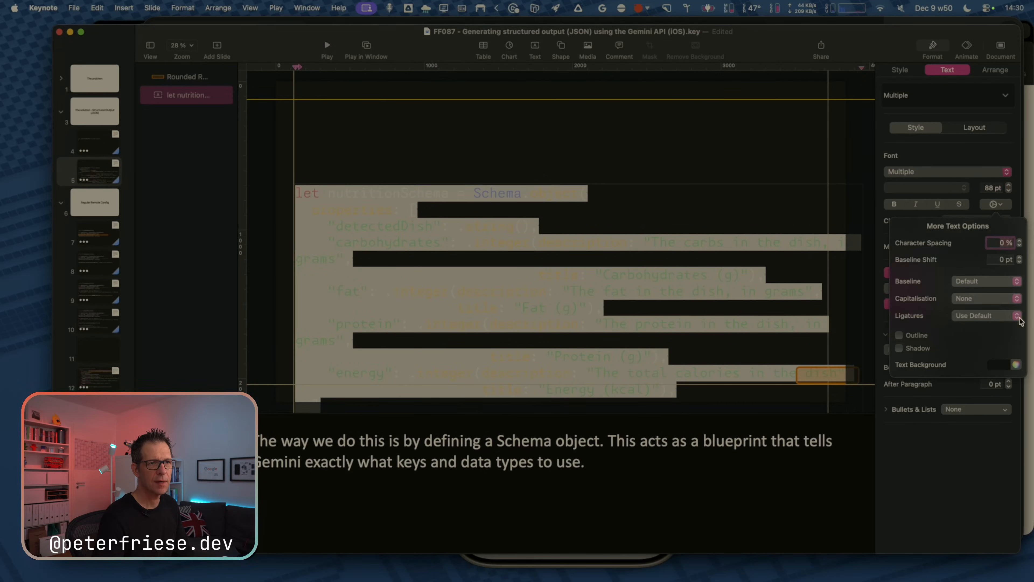
left_click(1008, 365)
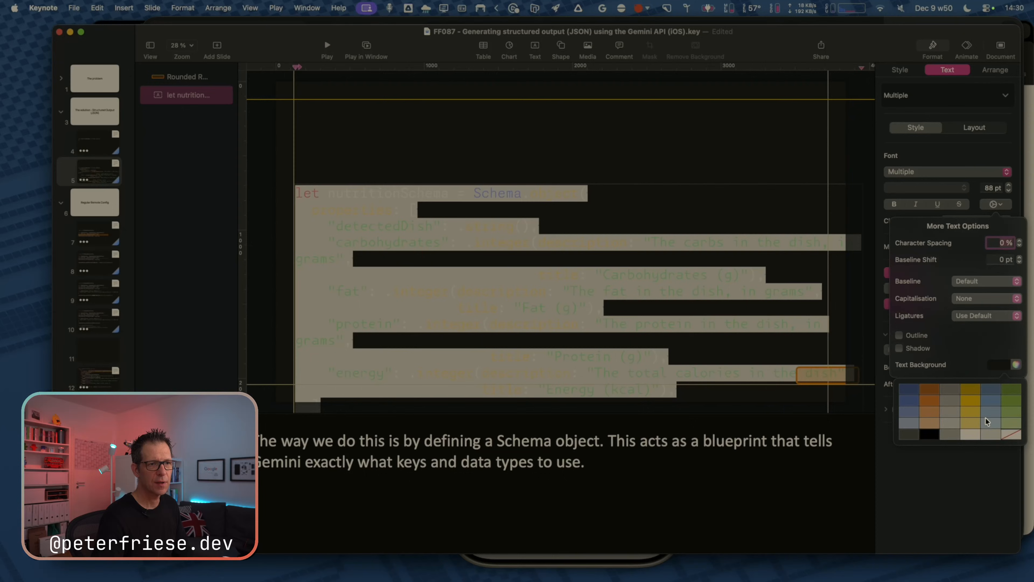
left_click(1007, 435)
Move the code text box up so it starts just below the slide's upper guide.
left_click(486, 155)
left_click(355, 216)
left_click_drag(355, 216, 354, 152)
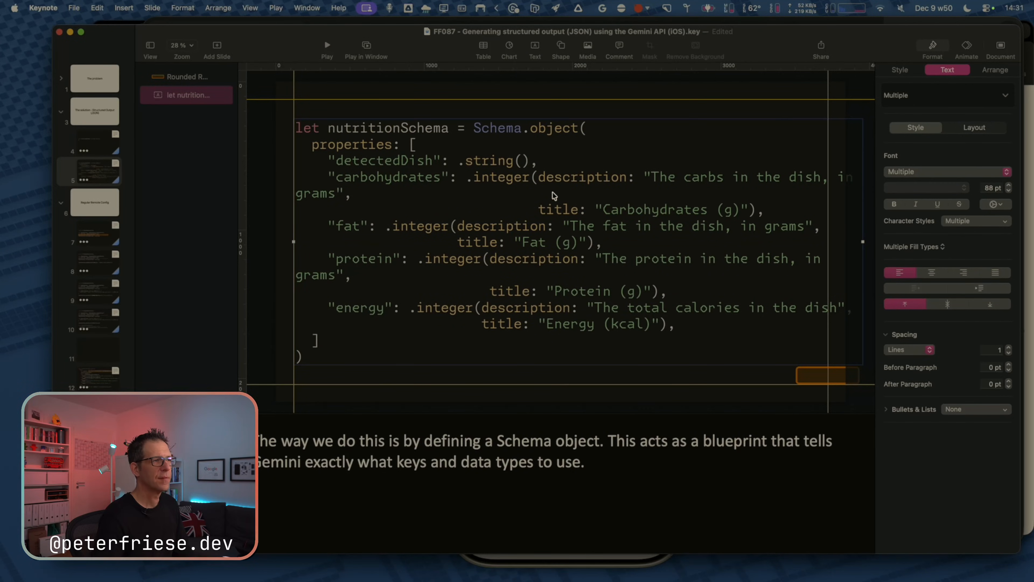
Try breaking the carbohydrates line before ".integer" and remove the break again.
left_click(522, 180)
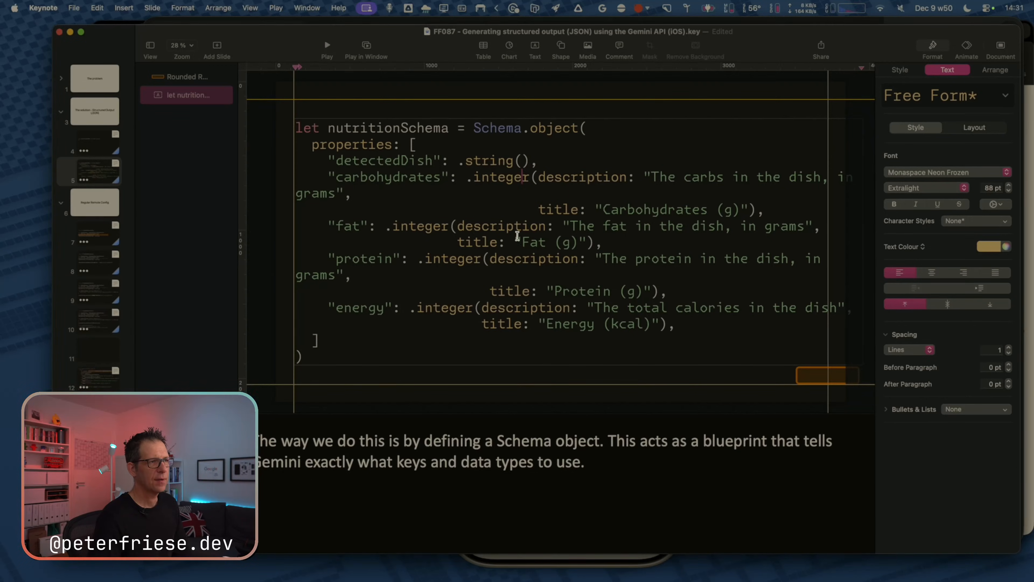
left_click(468, 177)
key("Return")
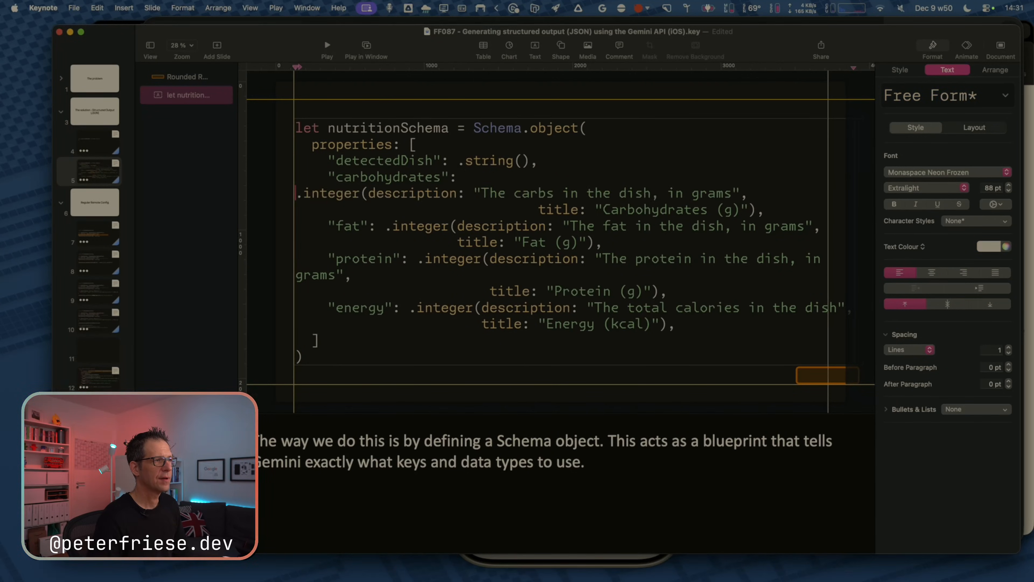
key("BackSpace")
Put the carbohydrates description string on its own line, aligned with the title line below it.
key("alt+Right")
key("alt+Right")
key("alt+Right")
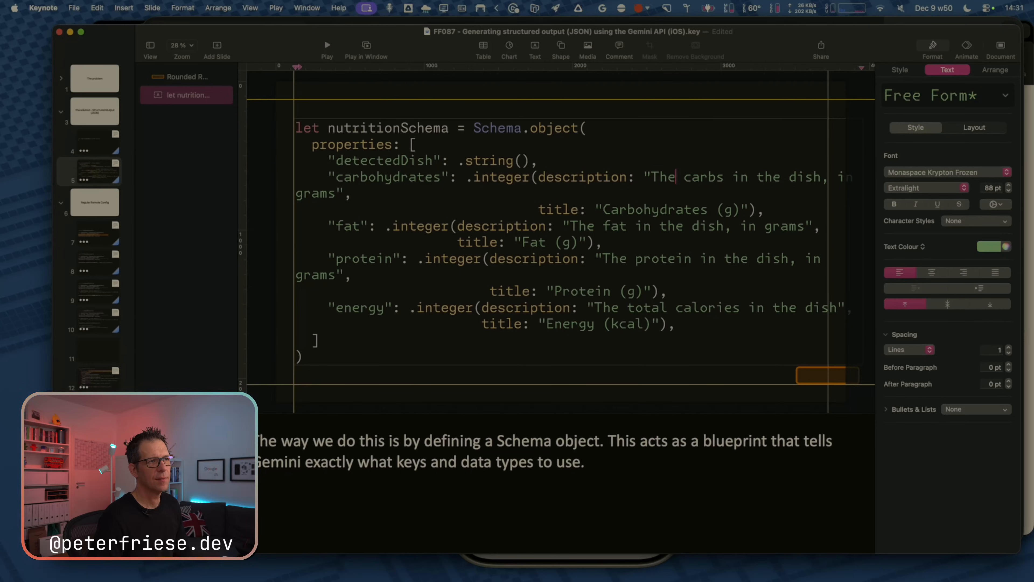
key("Left")
key("Return")
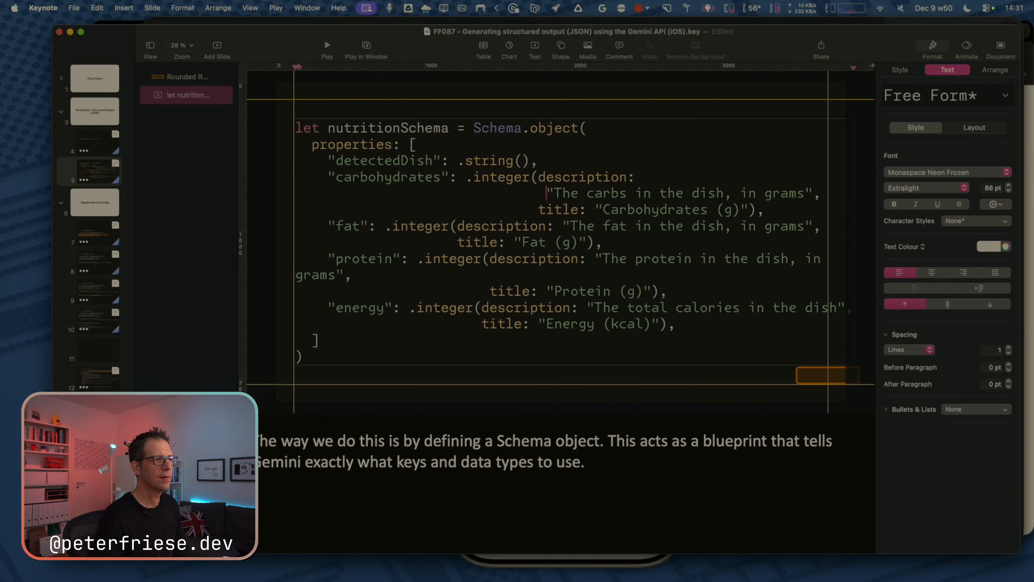
key("BackSpace")
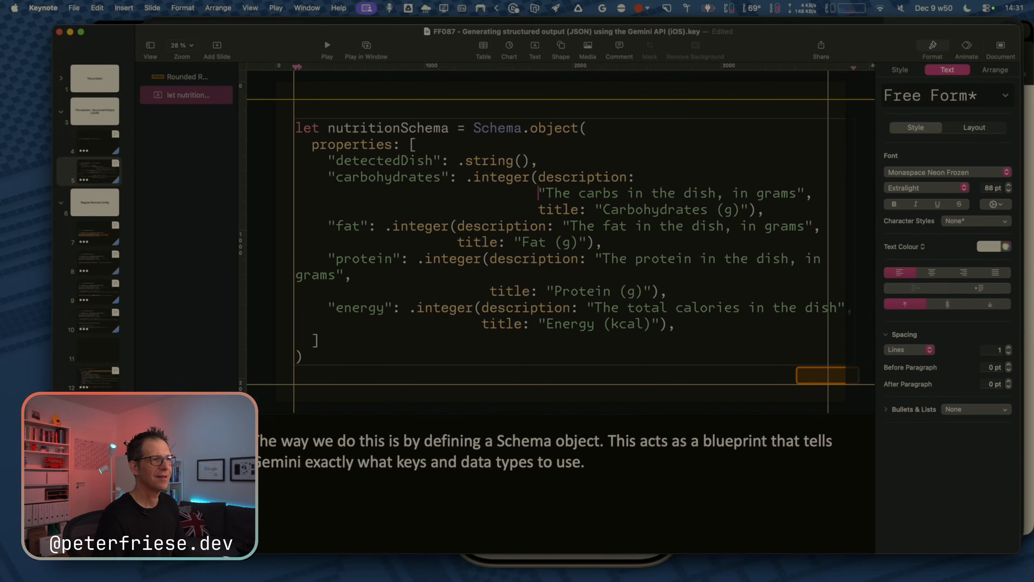
key("Down")
key("Up")
key("super+Right")
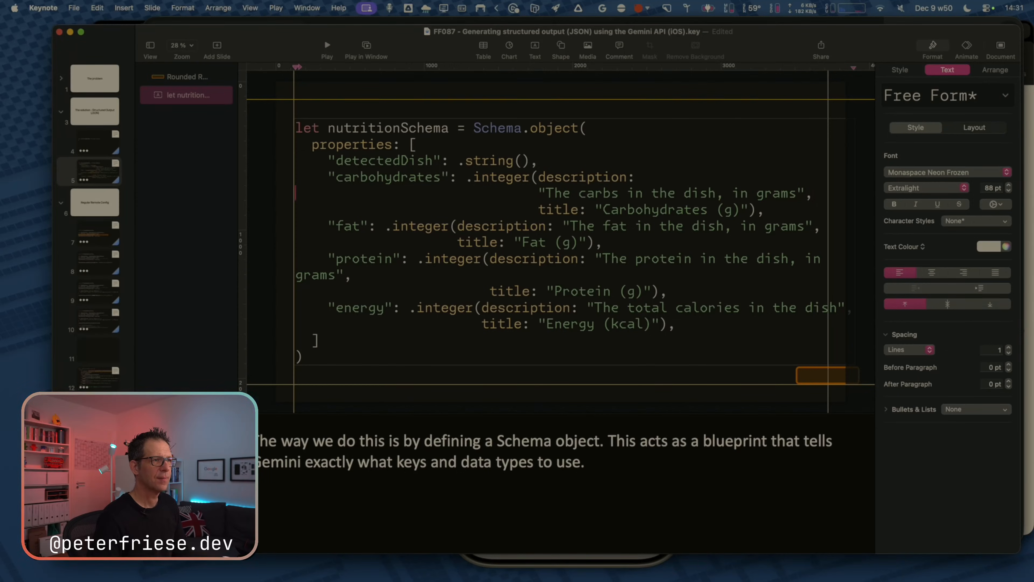
key("alt+Left")
key("super+Left")
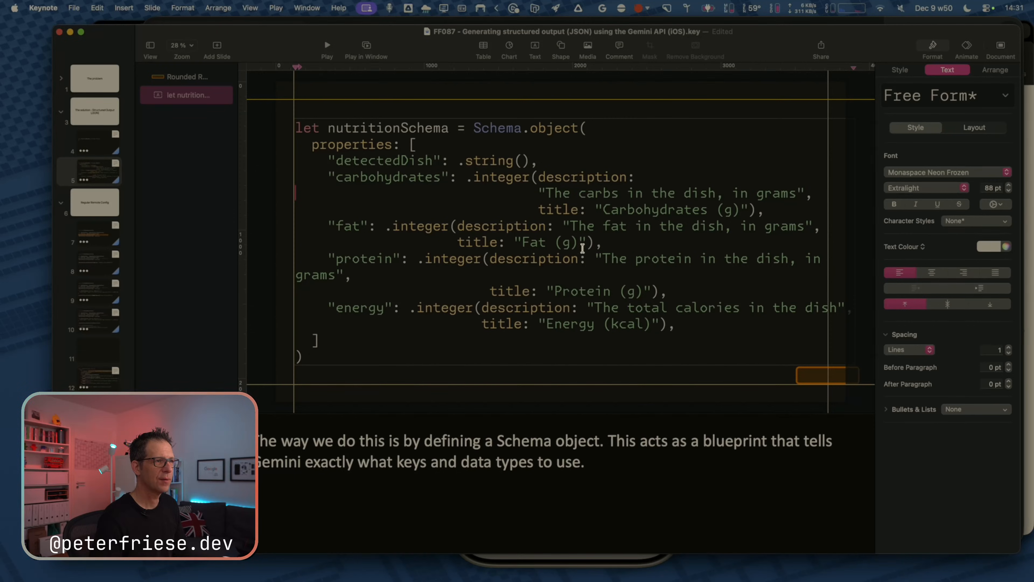
Put the fat entry's description string on its own line, aligned with its title line.
left_click(563, 227)
key("Return")
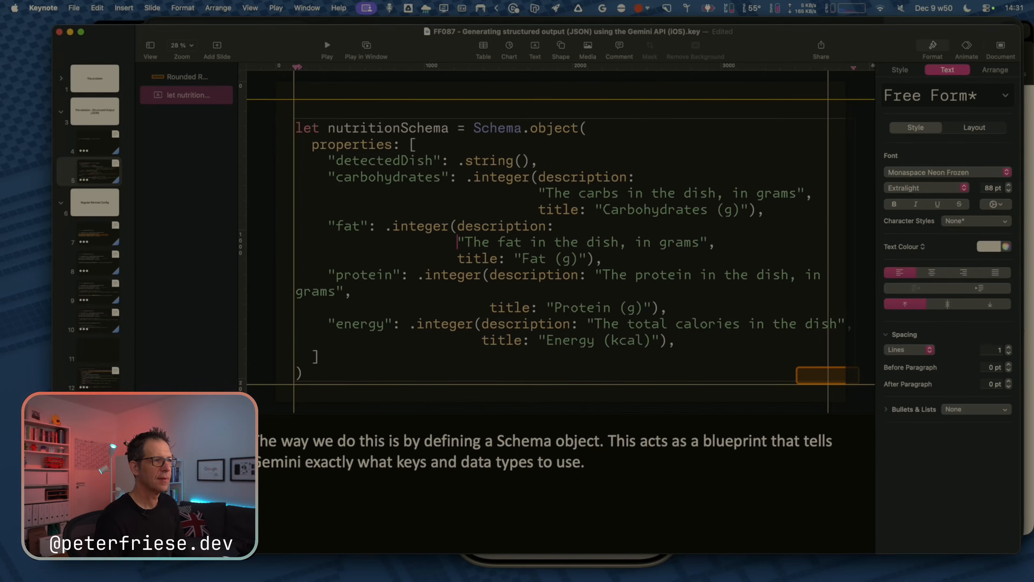
key("Down")
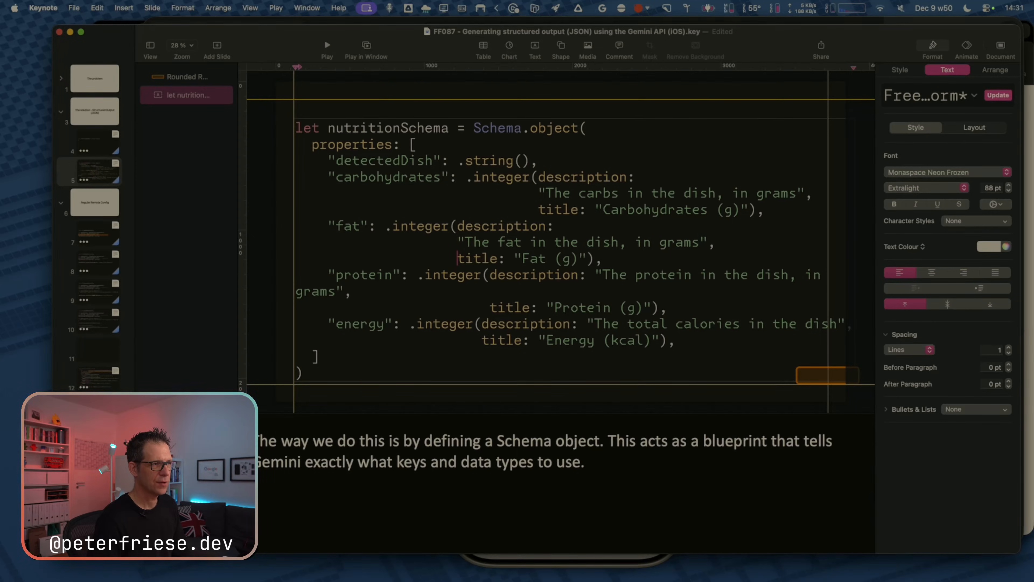
key("Up")
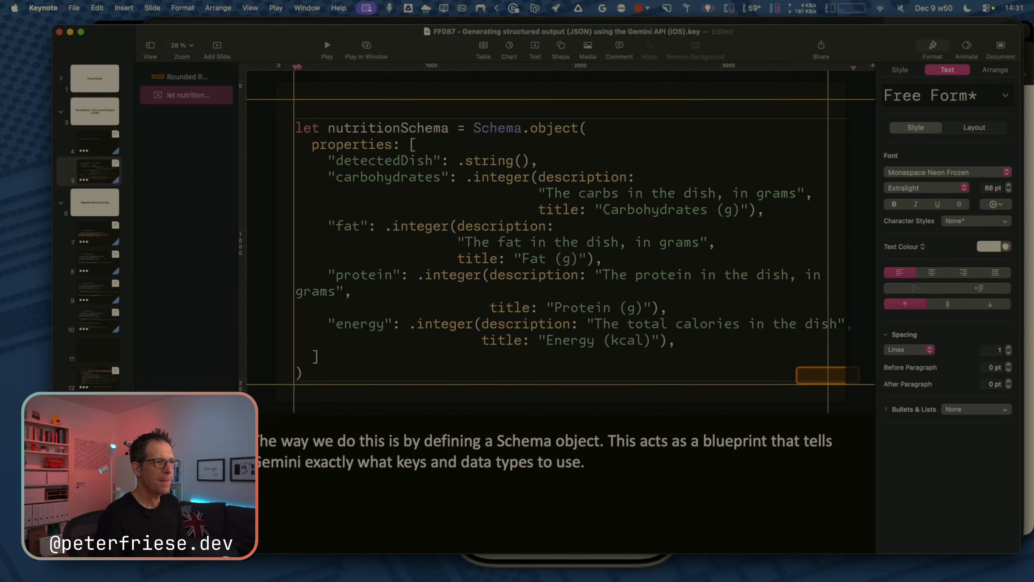
Undo the line breaks added before the carbohydrates and fat description strings.
key("BackSpace")
key("BackSpace")
key("BackSpace")
key("BackSpace")
key("BackSpace")
key("BackSpace")
key("BackSpace")
key("BackSpace")
key("BackSpace")
key("BackSpace")
key("BackSpace")
key("BackSpace")
key("BackSpace")
key("BackSpace")
key("BackSpace")
key("BackSpace")
key("BackSpace")
key("BackSpace")
key("BackSpace")
key("BackSpace")
key("super+z")
key("super+z")
key("super+z")
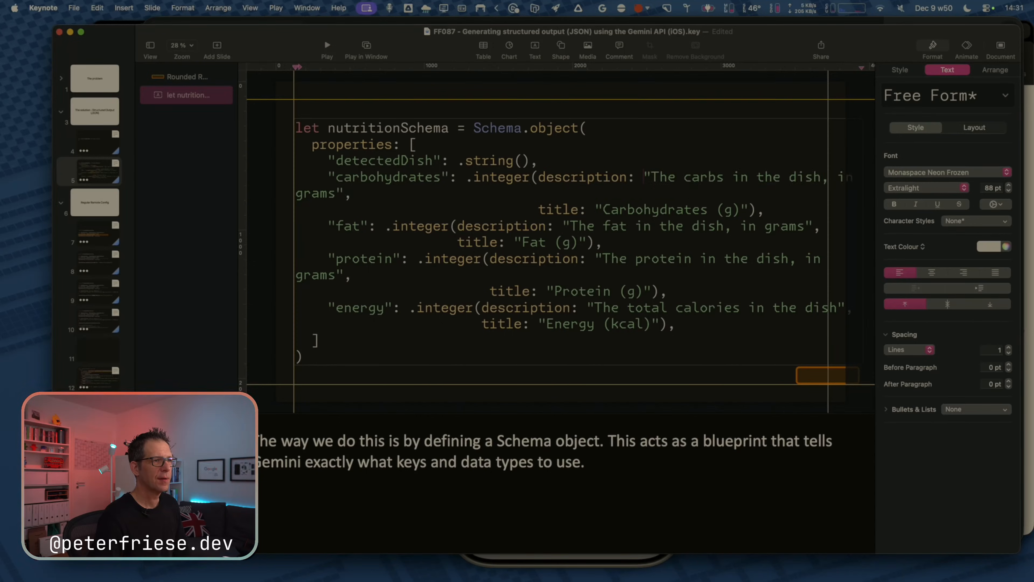
Set the font size of the entire schema code to 72 pt.
key("super+a")
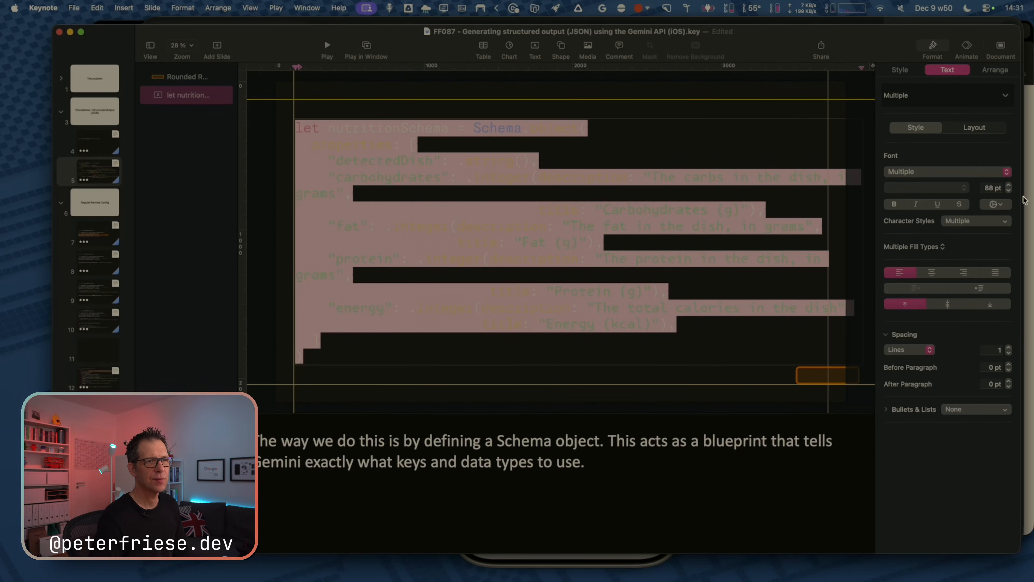
left_click(987, 186)
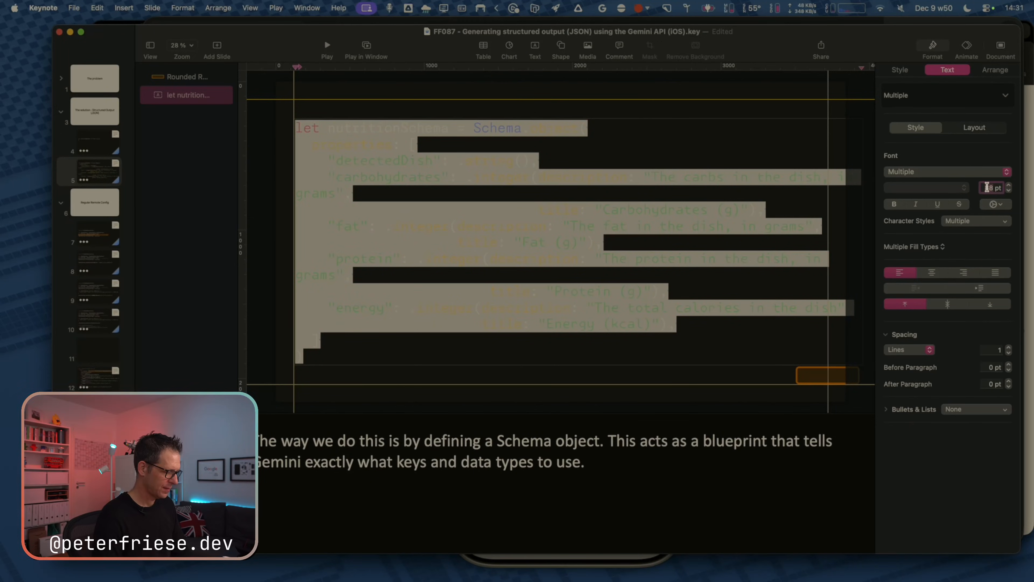
type("72")
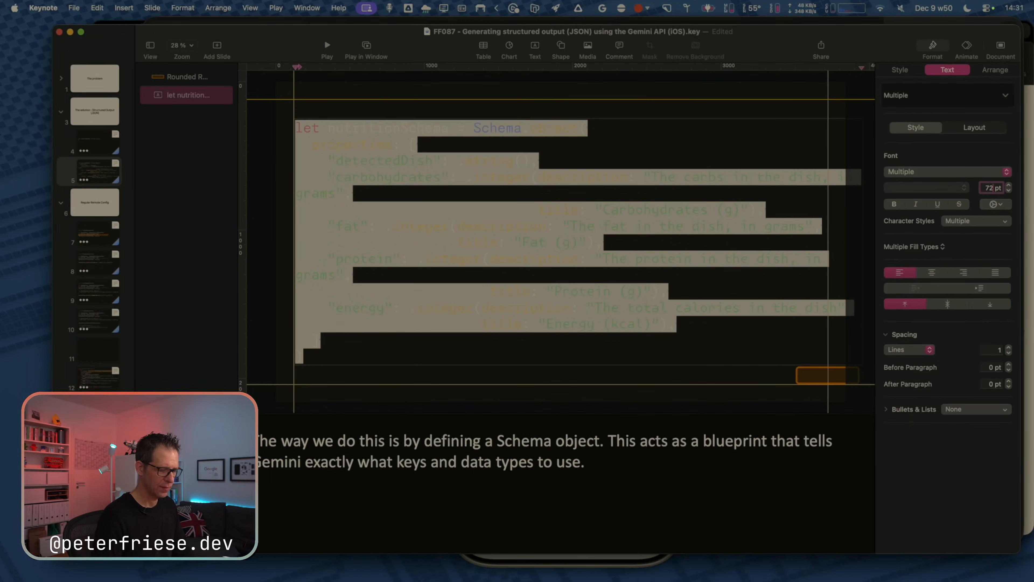
key("Return")
left_click(602, 355)
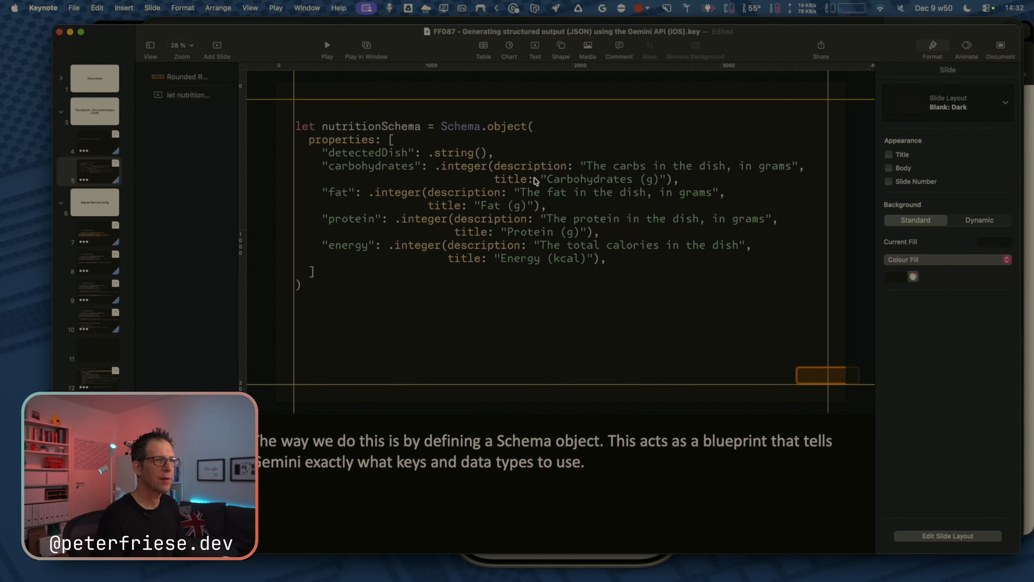
Set the font size of the entire schema code to 78 pt.
left_click(504, 176)
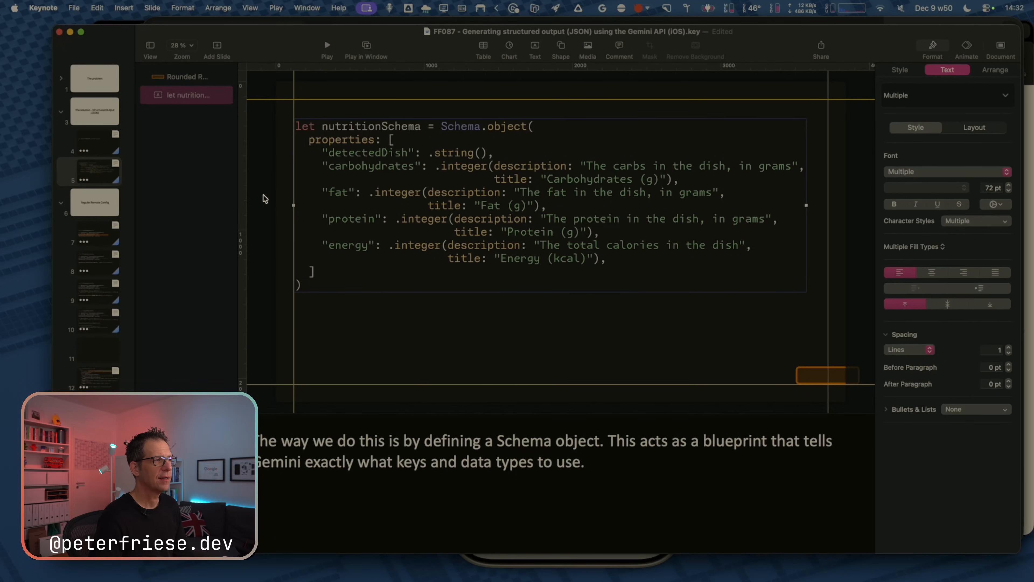
triple_click(654, 191)
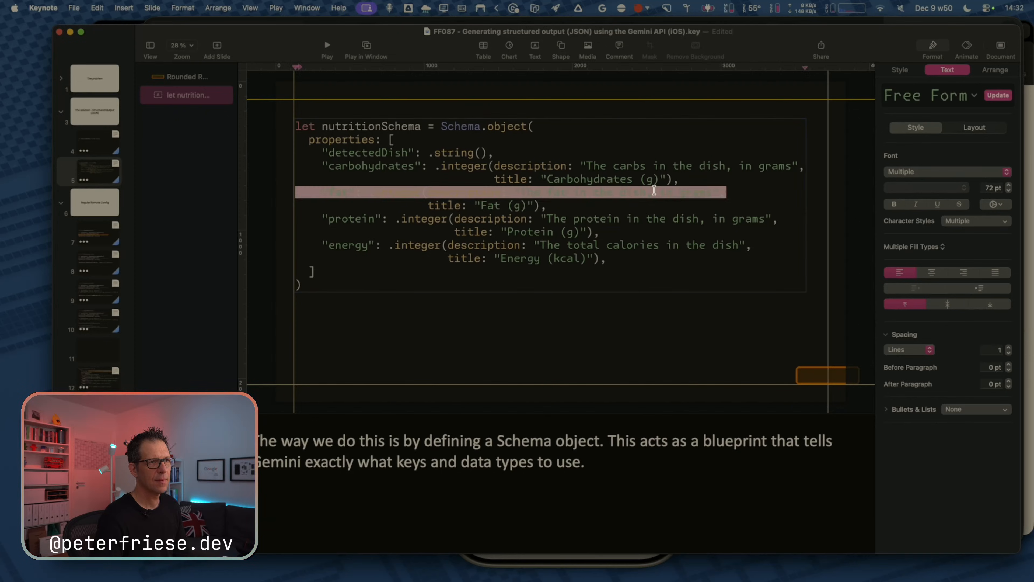
key("super+a")
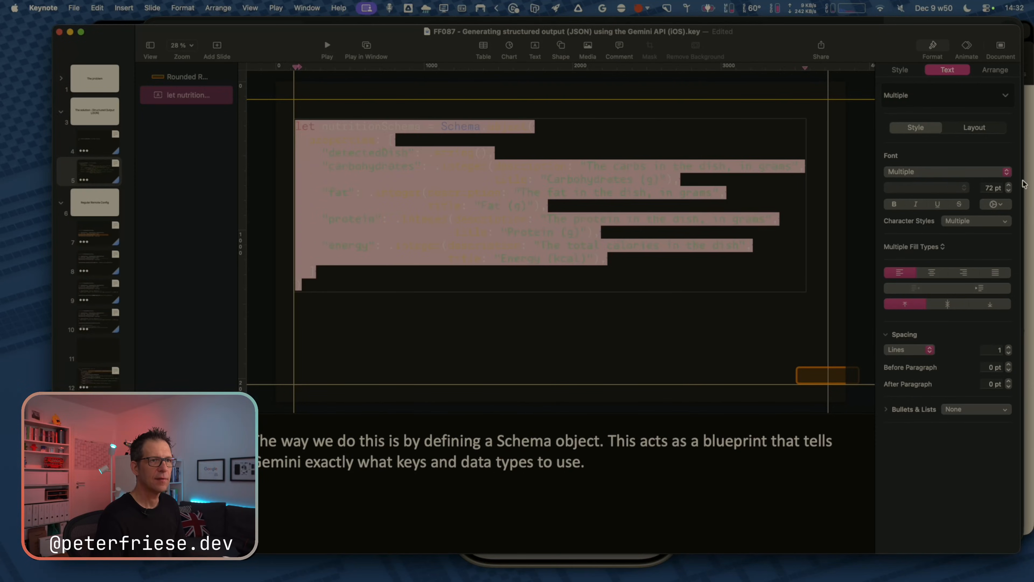
left_click(990, 188)
type("78")
key("Return")
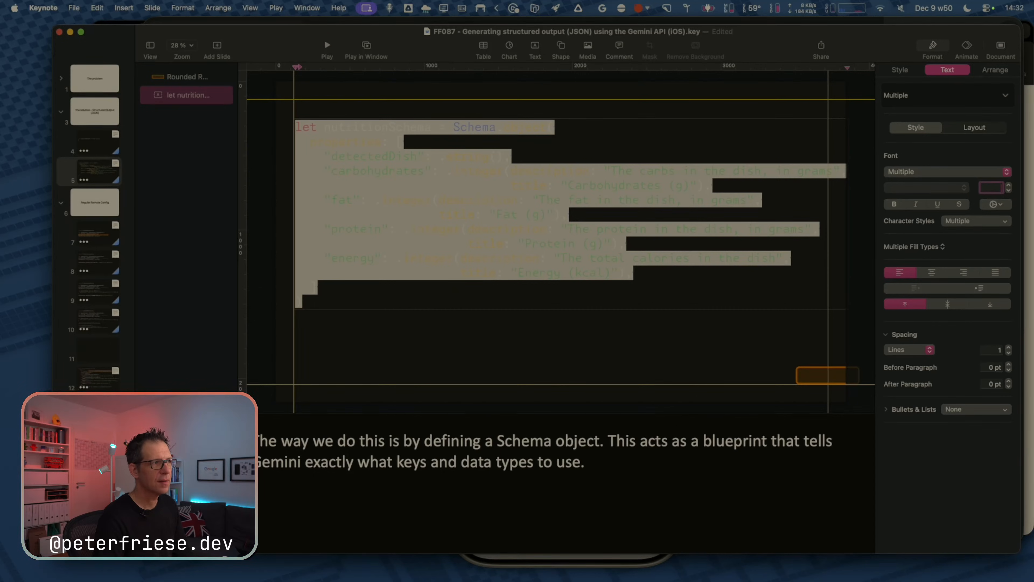
left_click(654, 115)
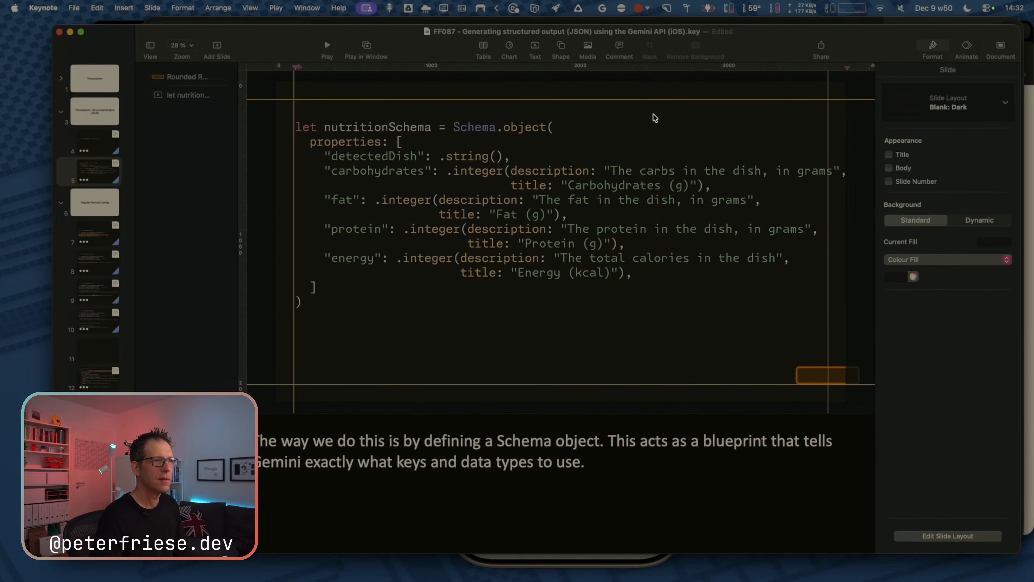
Shorten the carbohydrates description by replacing "The carbs" with "Carbs".
left_click(611, 176)
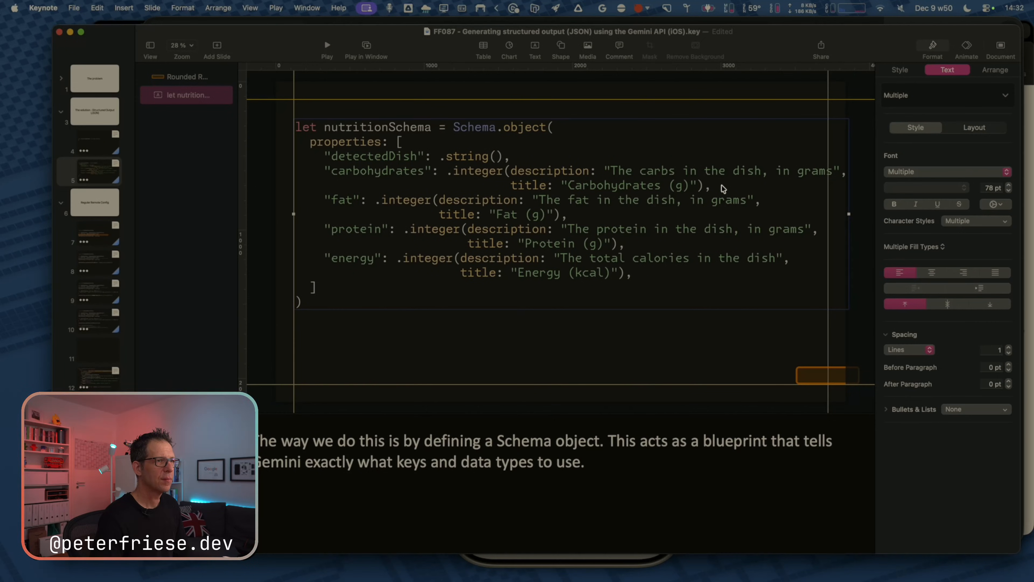
left_click(634, 171)
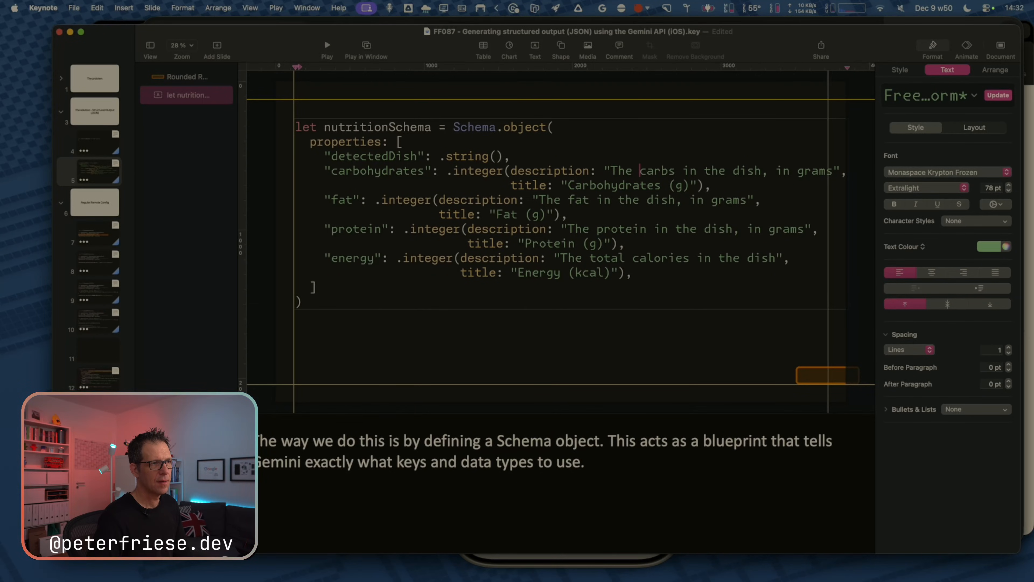
key("shift+alt+Left")
key("shift+alt+Left")
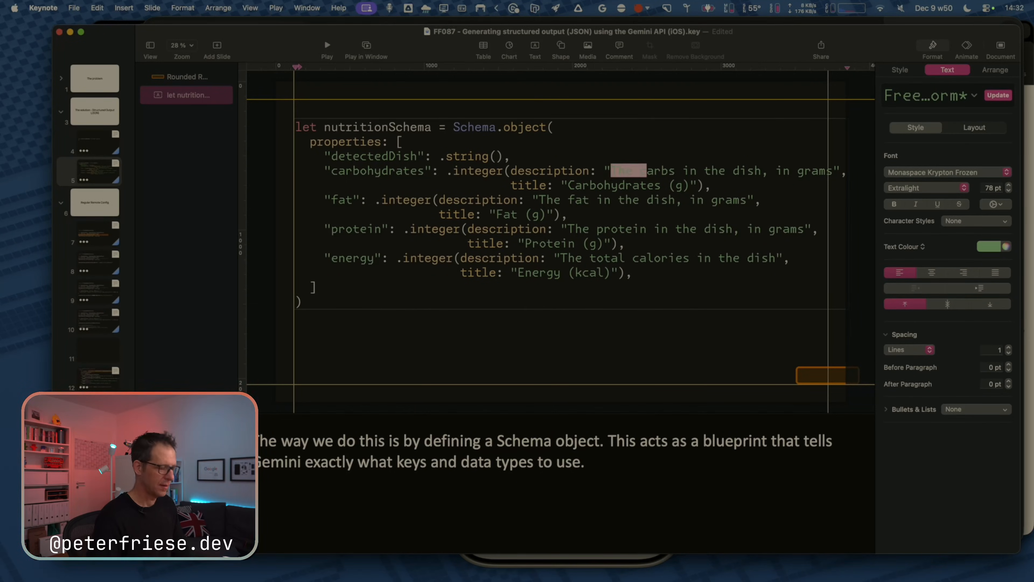
type("C")
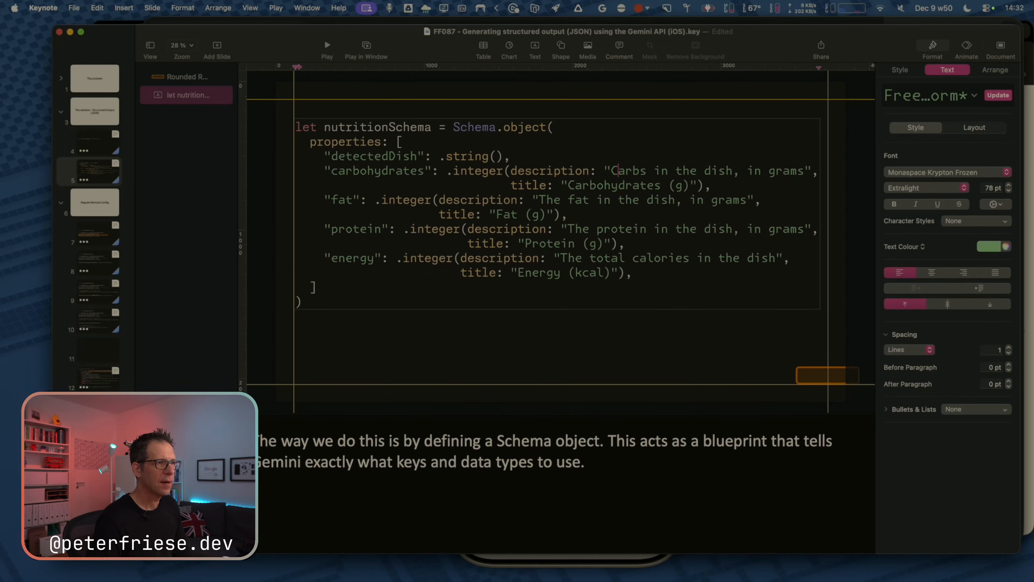
Shorten the fat description by replacing "The fat" with "Fat".
key("Down")
key("Down")
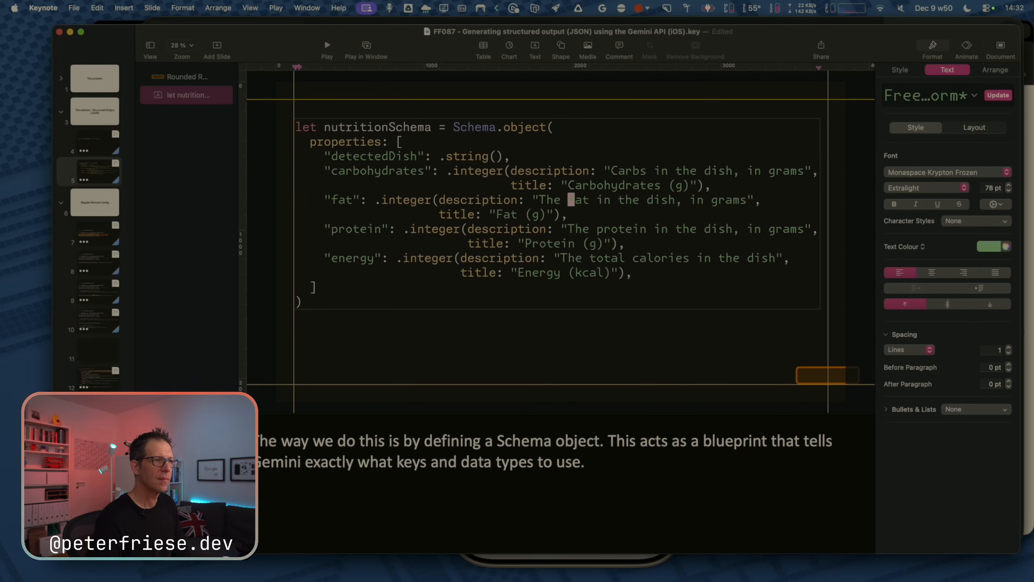
left_click_drag(574, 200, 539, 199)
type("F")
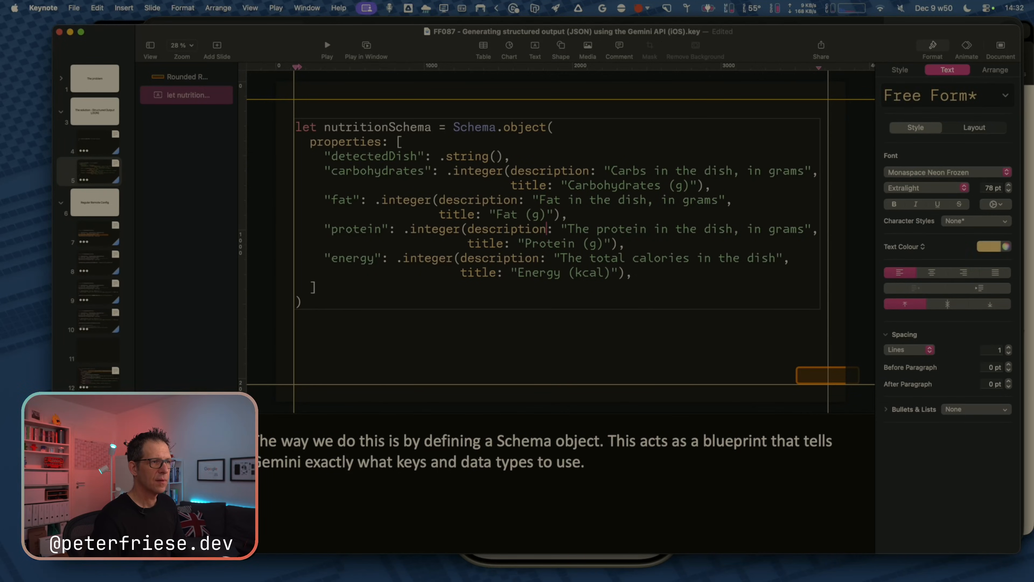
Shorten the protein and energy descriptions by replacing "The protein" with "Protein" and "The total" with "Total".
left_click_drag(605, 229, 567, 229)
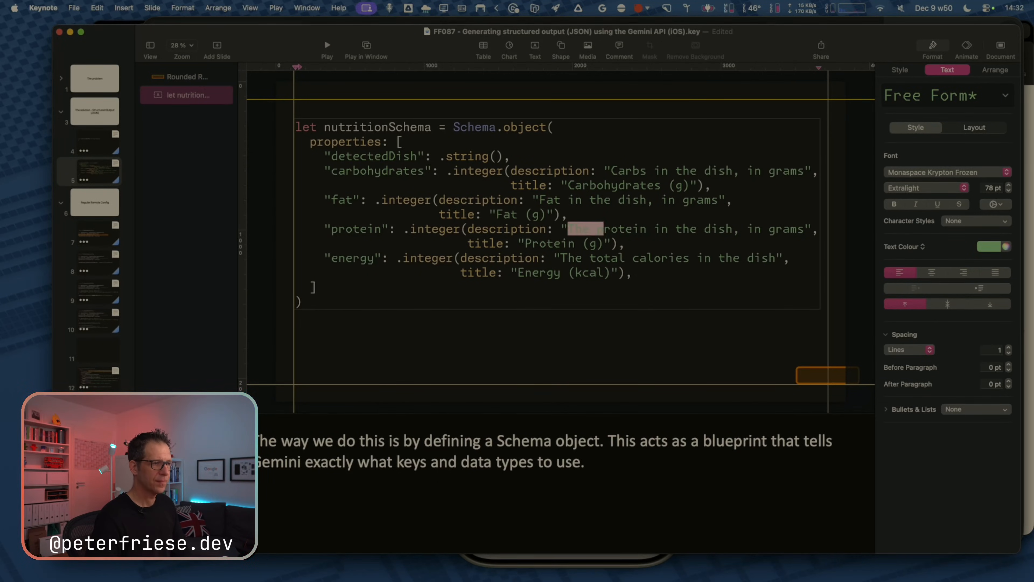
type("P")
left_click(575, 243)
key("Down")
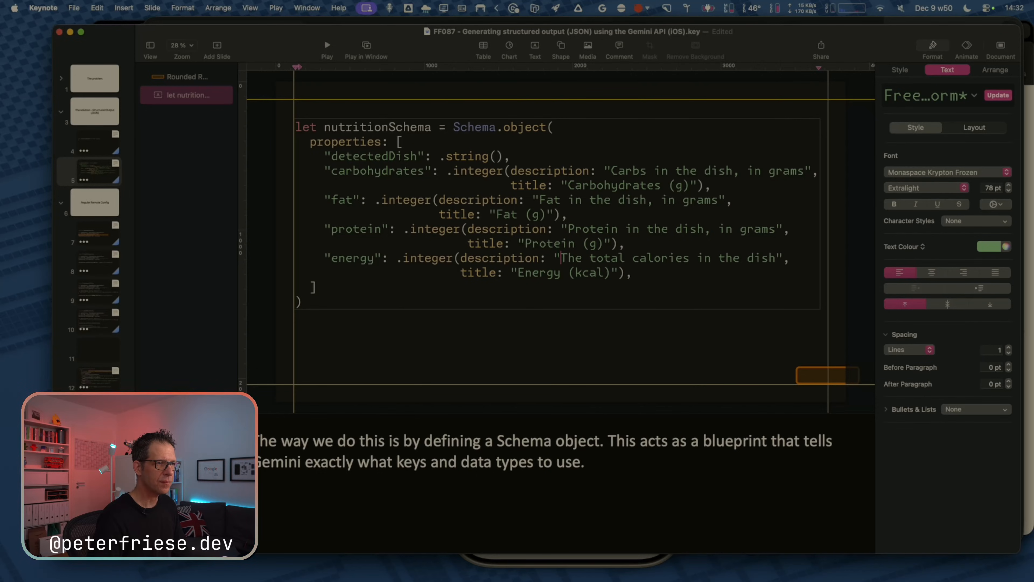
key("shift+Right")
key("shift+Right")
key("shift+Right")
key("shift+Right")
key("shift+Right")
type("T")
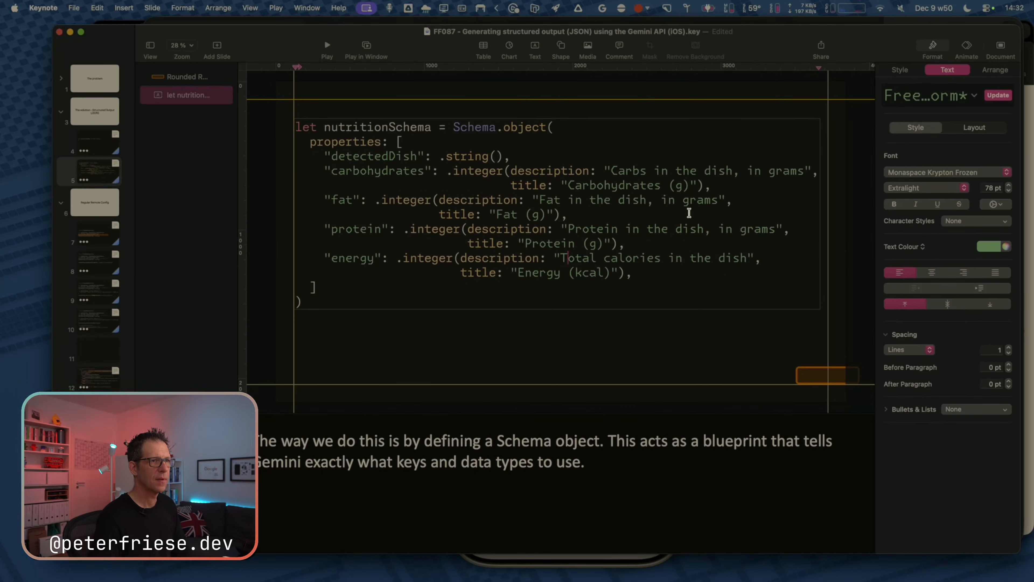
Move the full schema code block on slide 5 straight down to the vertical middle of the slide.
left_click(277, 142)
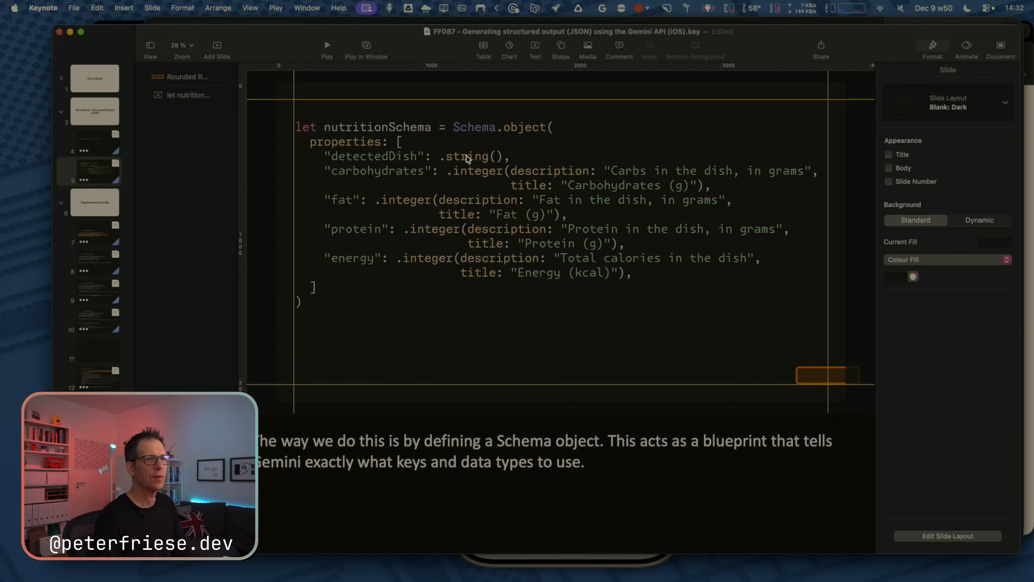
double_click(584, 180)
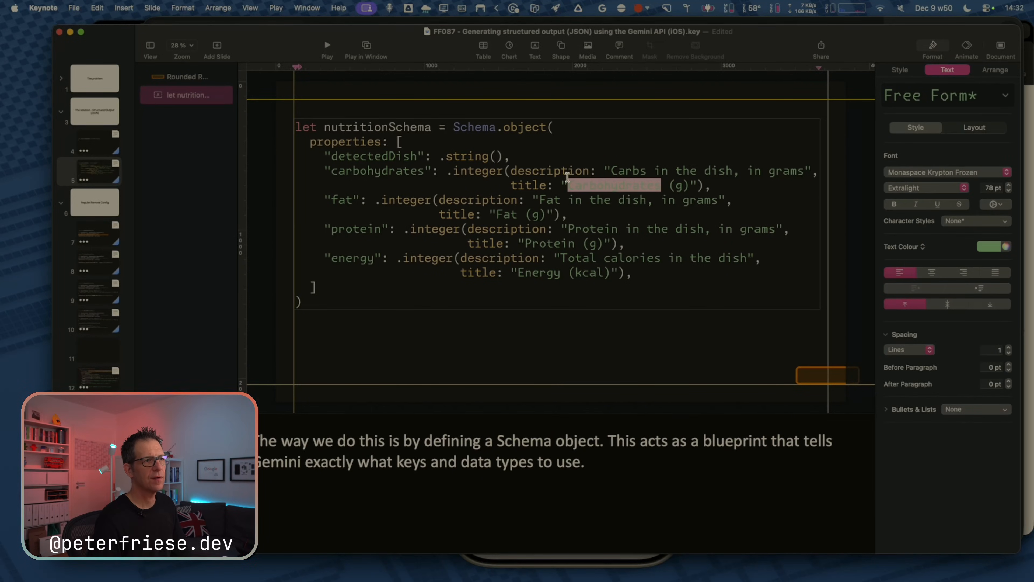
left_click(253, 176)
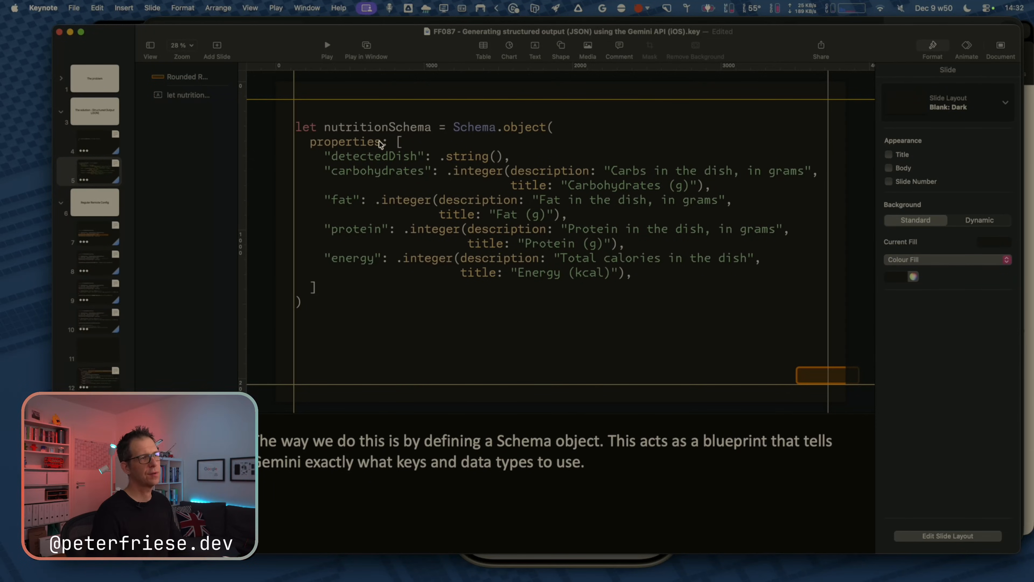
left_click(385, 154)
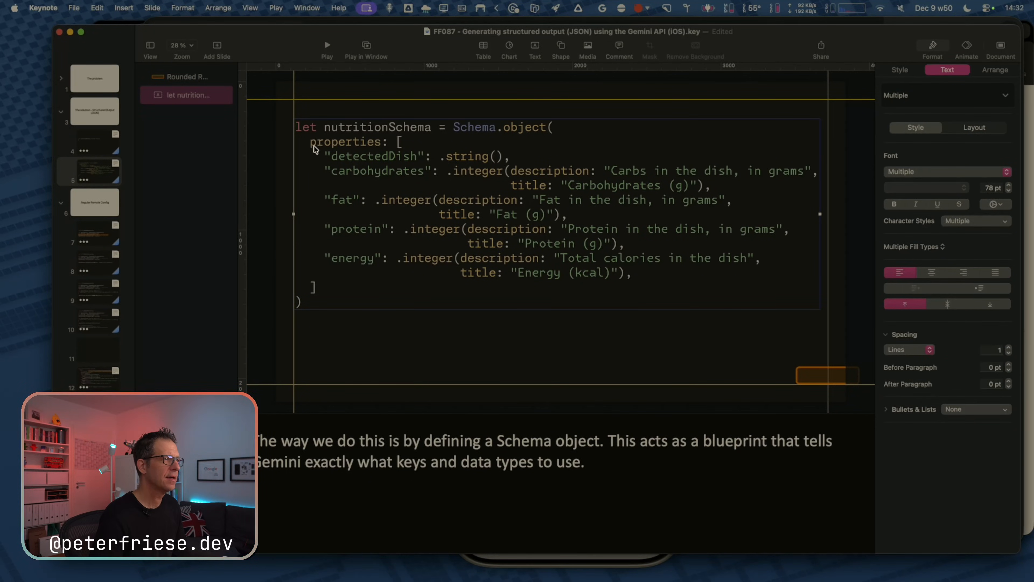
left_click_drag(379, 129, 381, 157)
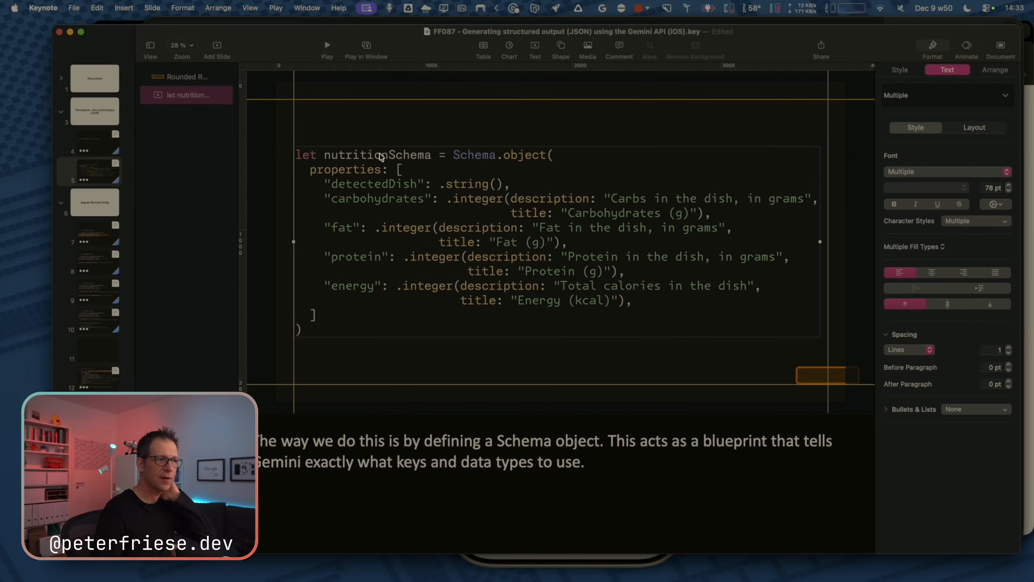
left_click(381, 228)
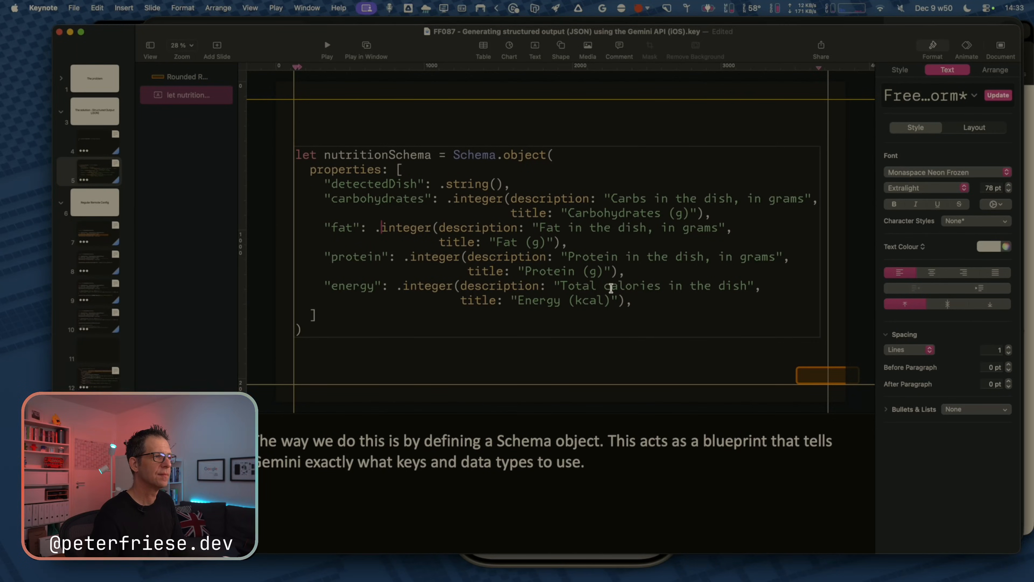
left_click(381, 198)
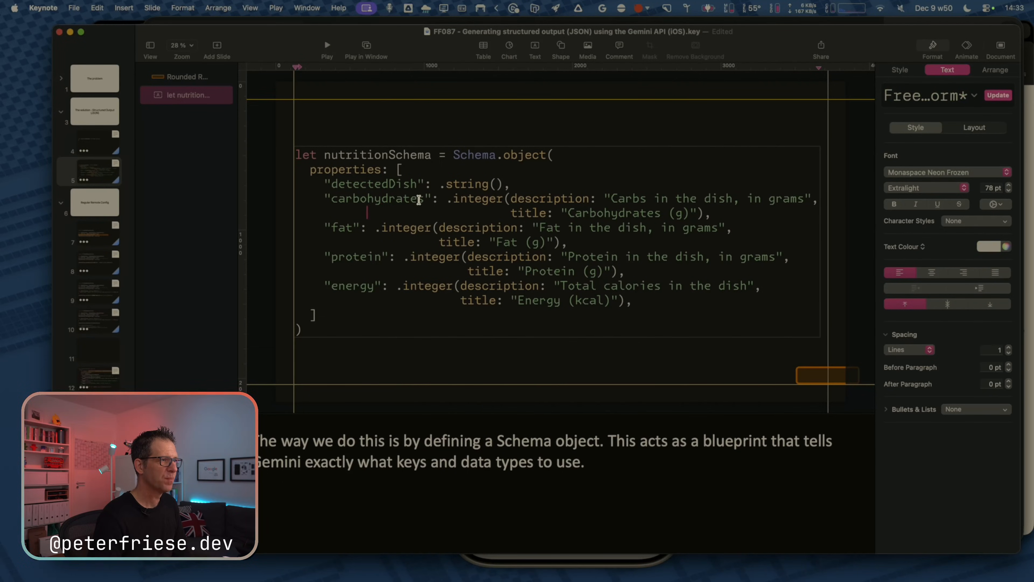
left_click(280, 201)
Replace the short code text box on slide 4 with a copy of the full schema code box from slide 5.
left_click(104, 148)
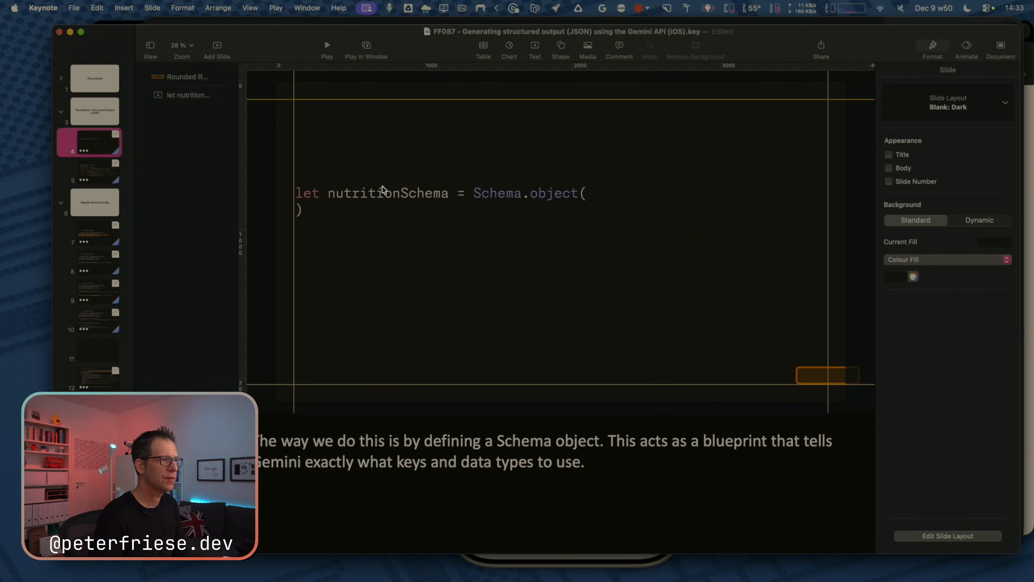
left_click(106, 171)
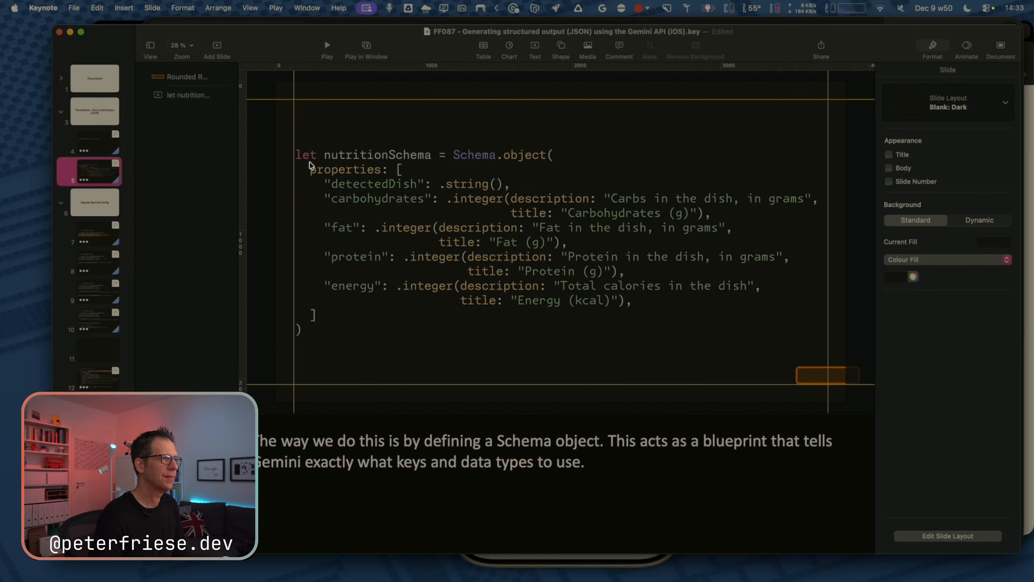
left_click(356, 177)
left_click(101, 152)
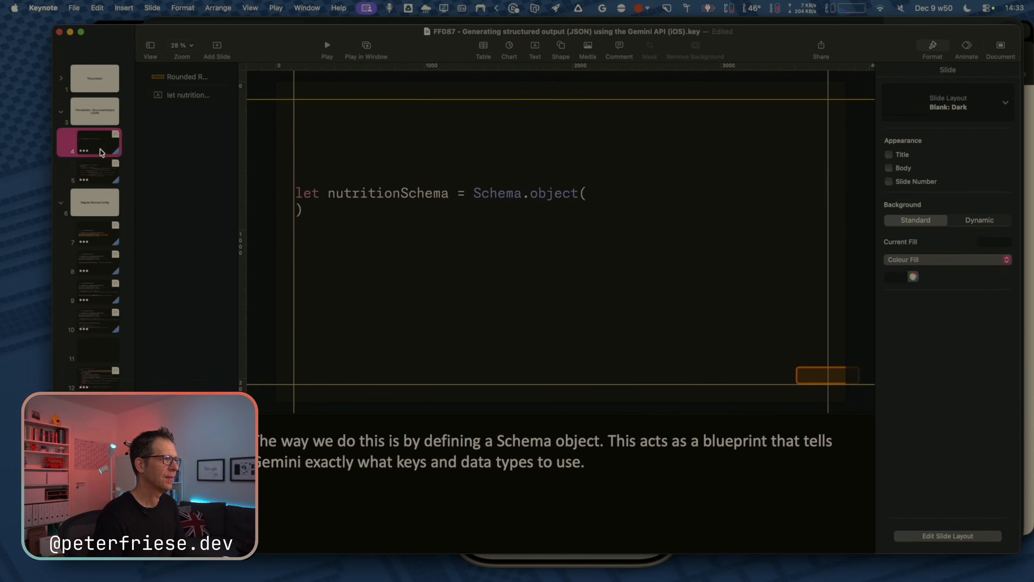
left_click(360, 199)
key("BackSpace")
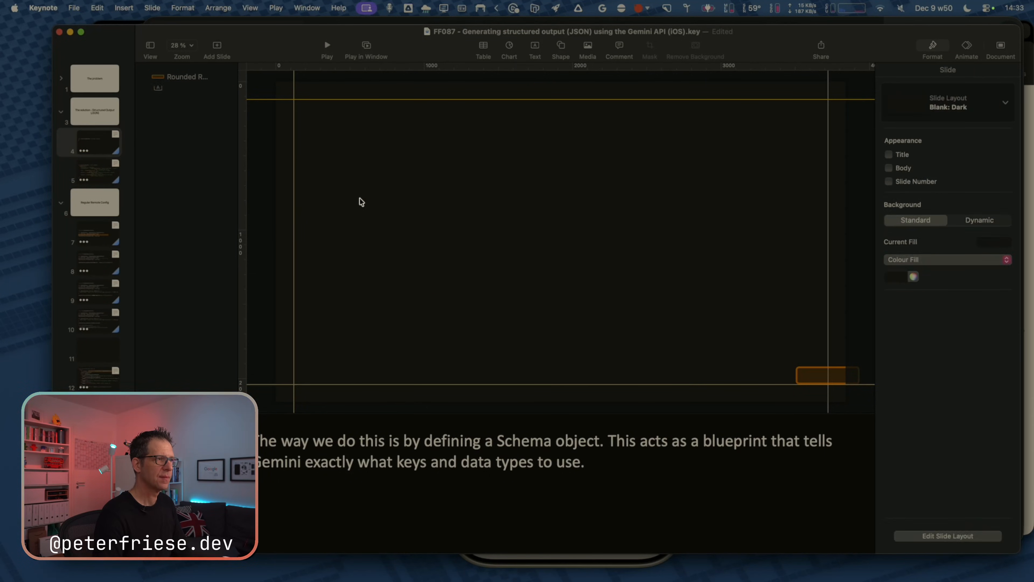
key("super+v")
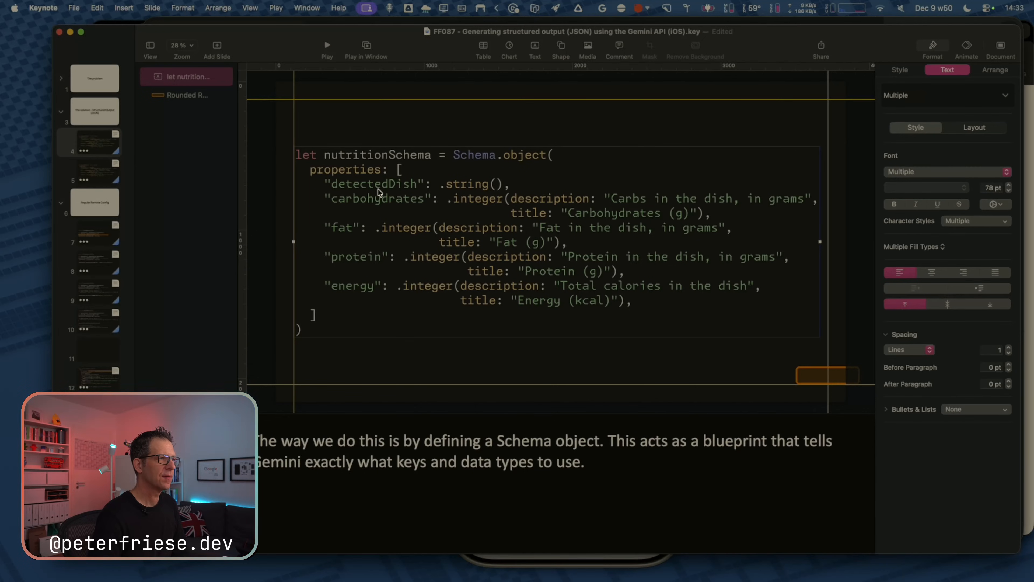
left_click(367, 174)
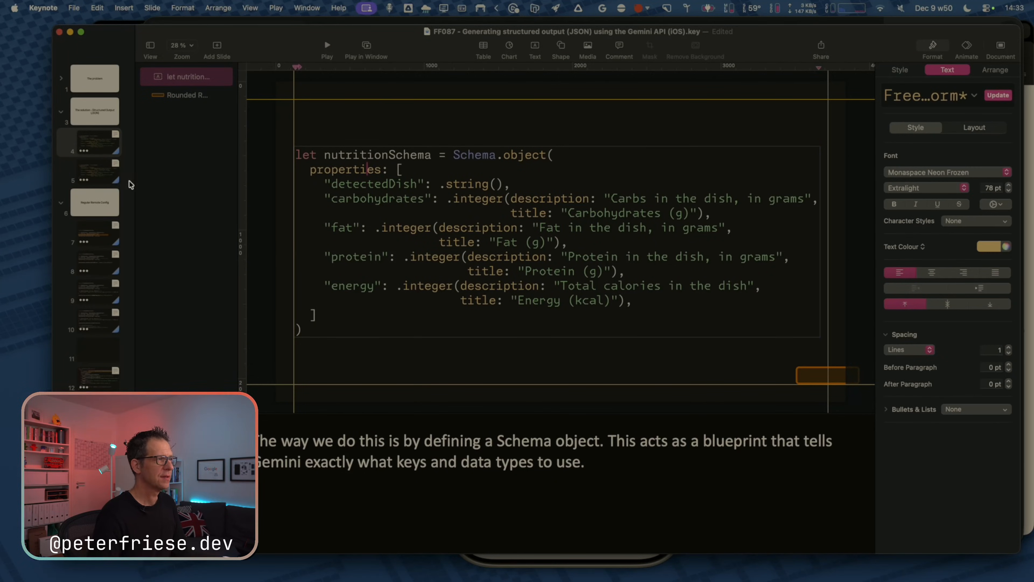
left_click(102, 175)
left_click(380, 214)
left_click(99, 153)
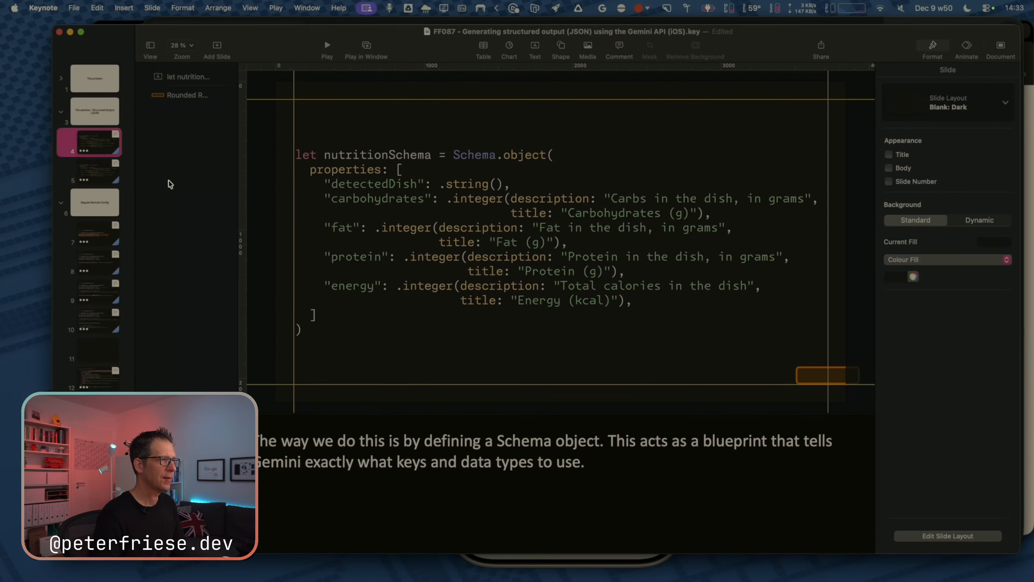
Delete all the presenter notes from slide 5.
left_click(96, 180)
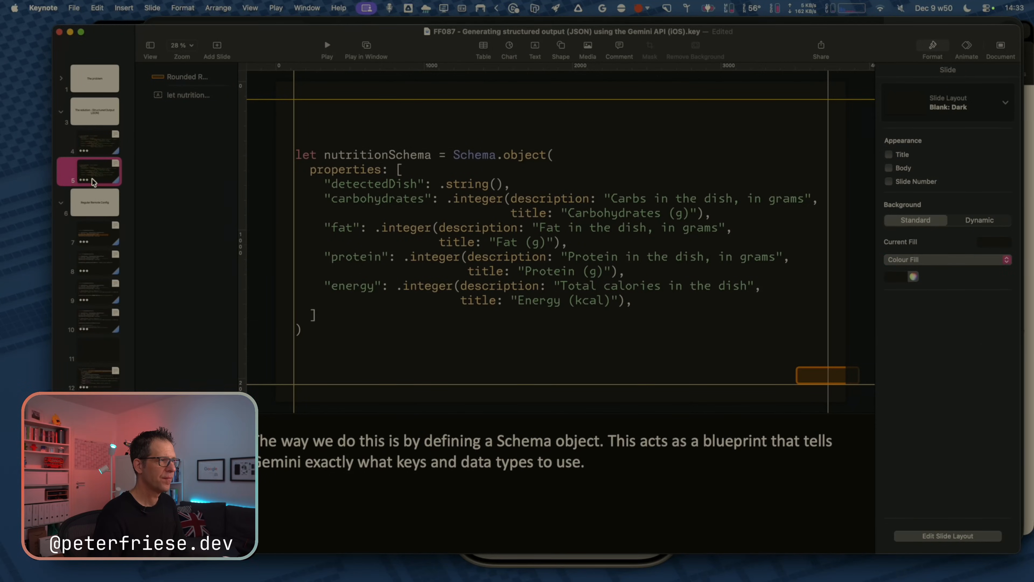
left_click(378, 441)
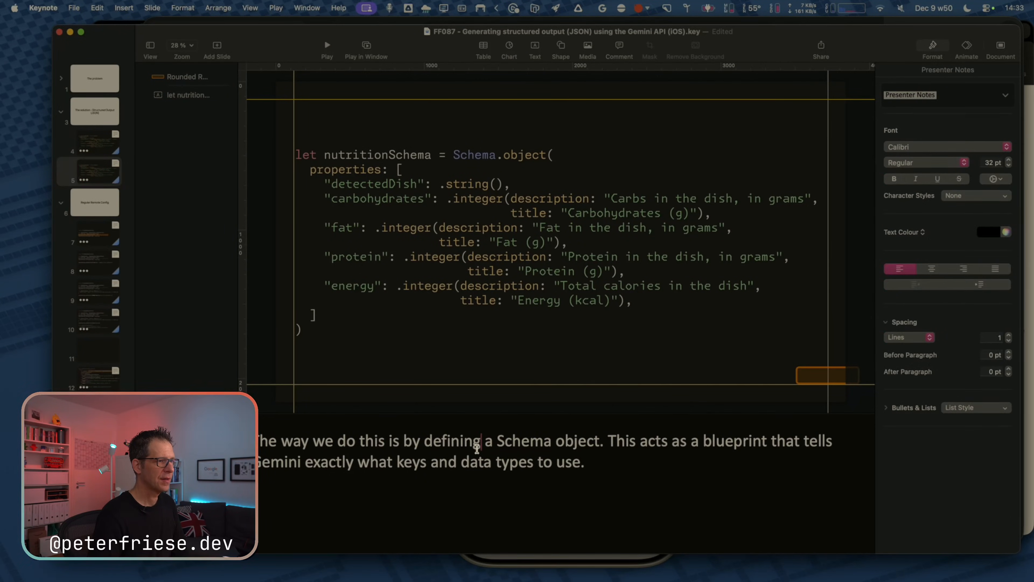
key("super+a")
key("BackSpace")
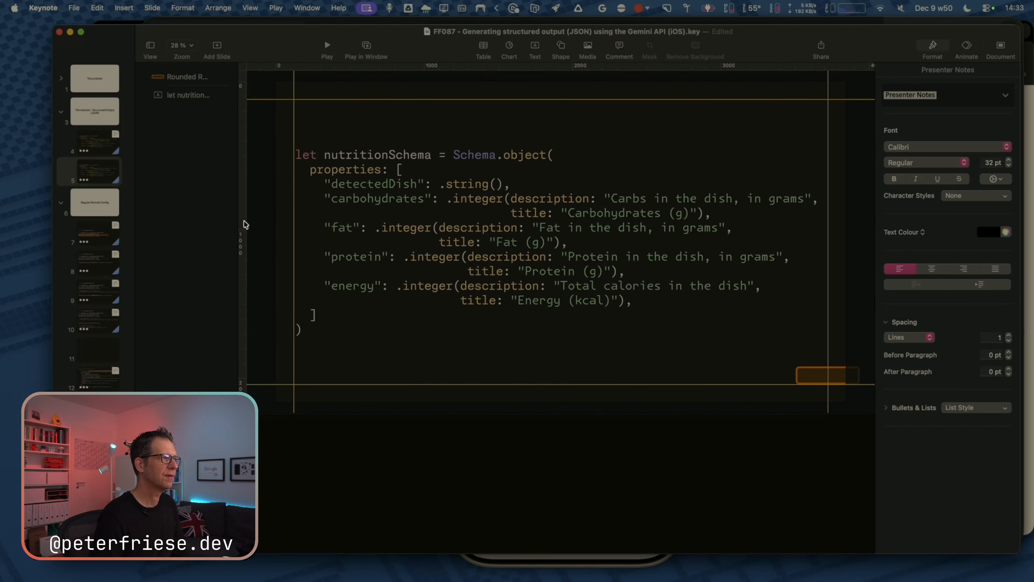
Remove the whole properties block from slide 4's code, keeping only the "let nutritionSchema = Schema.object(" line and its closing parenthesis.
left_click(83, 148)
left_click(391, 161)
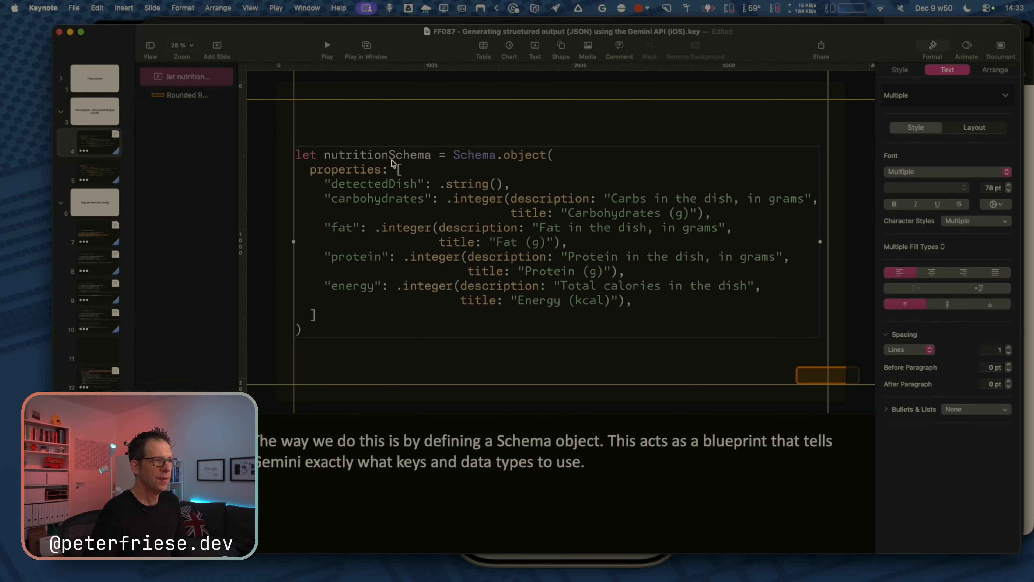
left_click(417, 172)
key("super+Left")
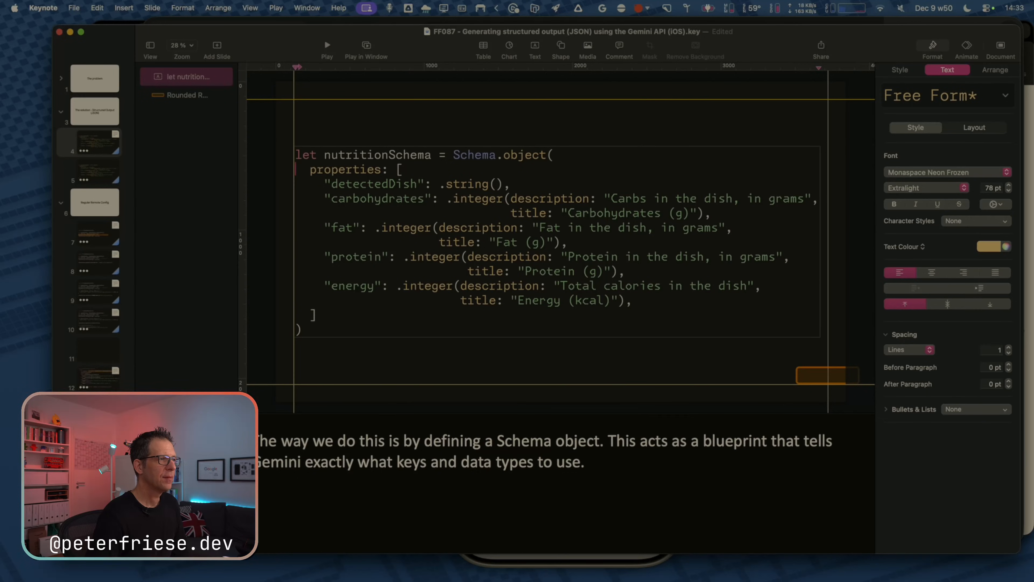
key("shift+Down")
key("shift+Down")
key("shift+Down")
key("shift+Down")
key("shift+Down")
key("shift+Down")
key("shift+Down")
key("shift+Down")
key("shift+Down")
key("shift+Down")
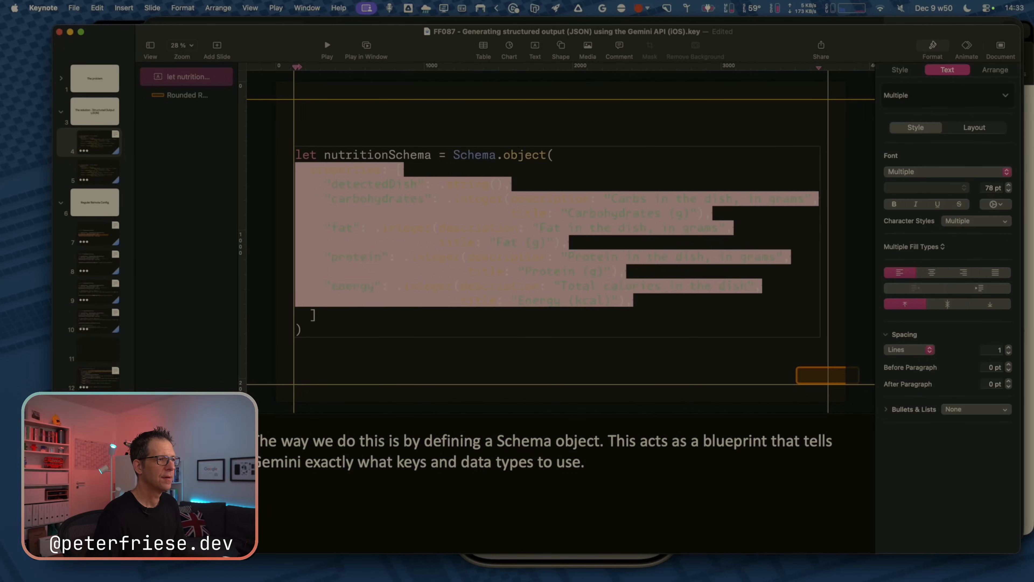
key("shift+Down")
key("BackSpace")
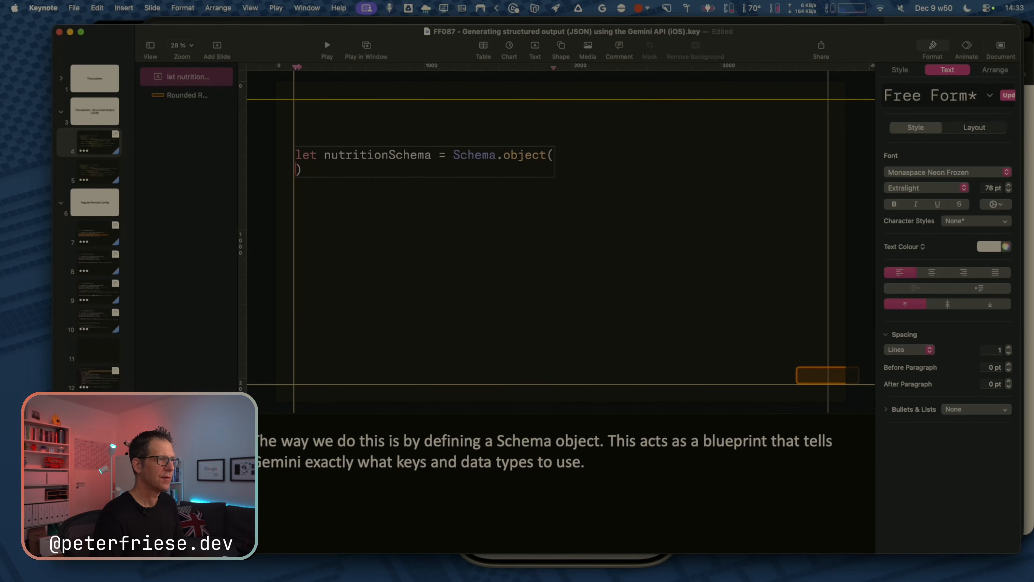
Move the two-line code box on slide 4 straight down to the vertical middle of the slide.
left_click(269, 205)
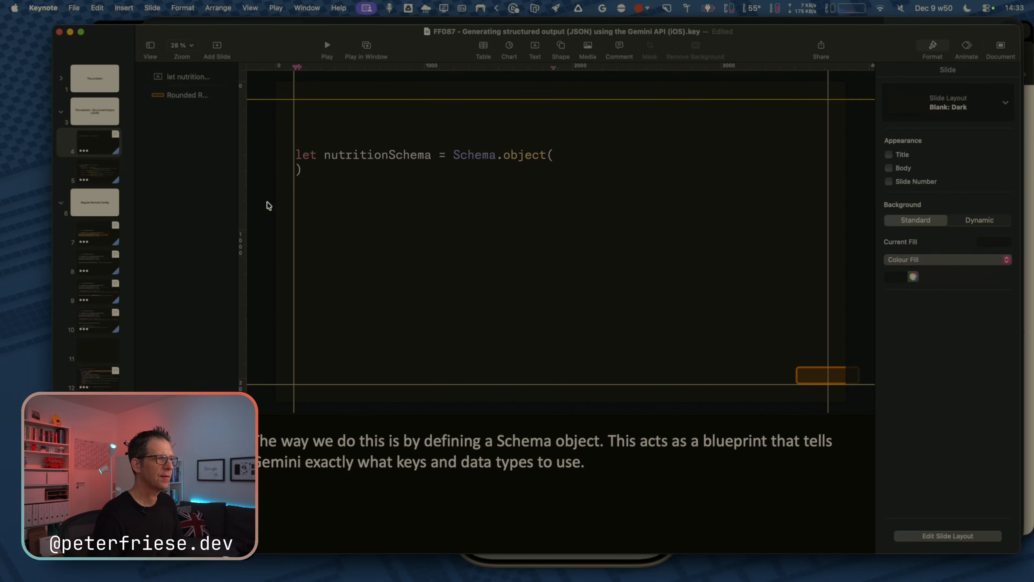
left_click(341, 156)
left_click_drag(341, 157, 355, 239)
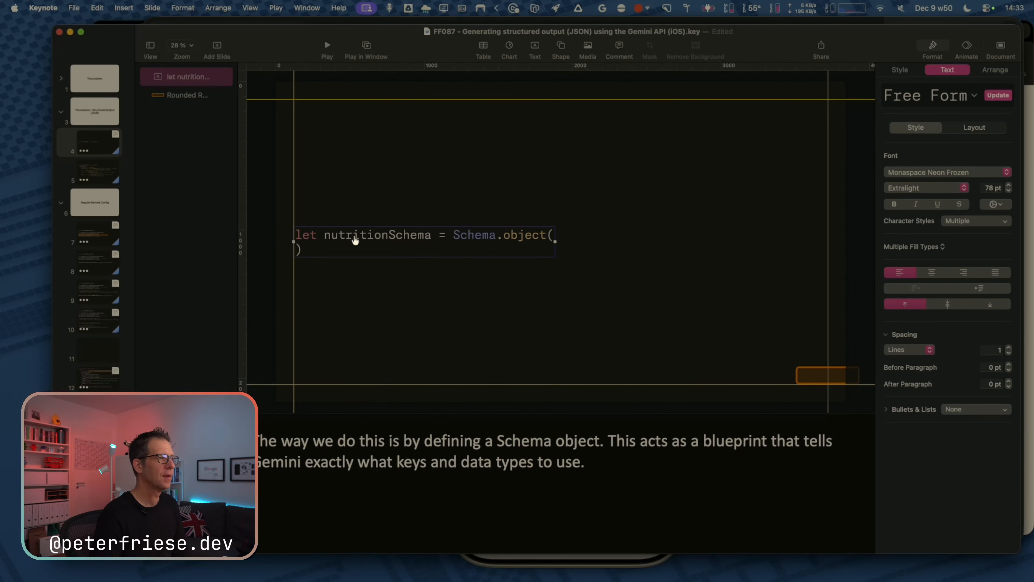
Switch to the Google Docs script to check the Schema object section, and return to the Keynote slide.
key("super+Tab")
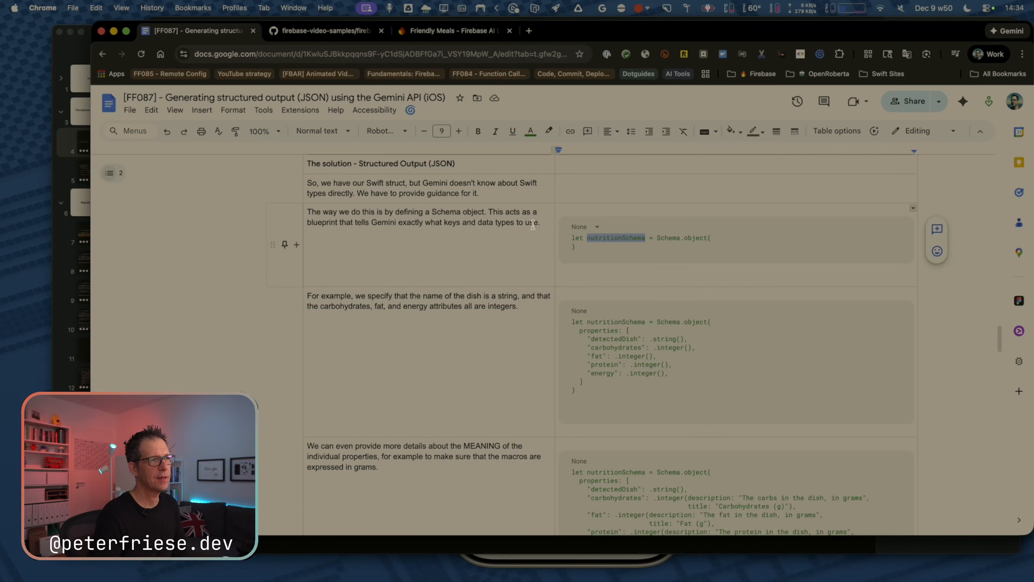
key("super+Tab")
left_click(377, 210)
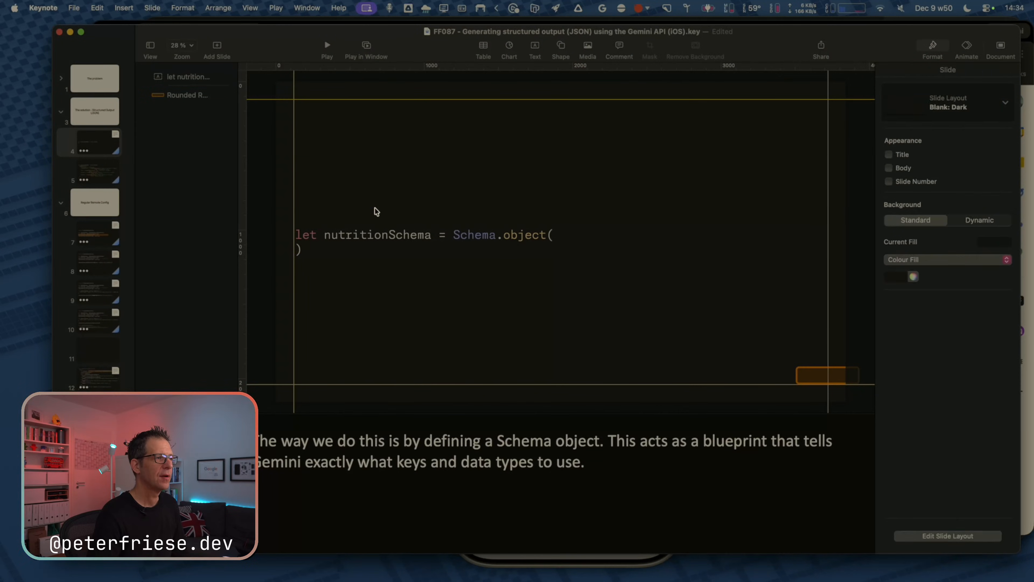
Preview the Keyboard build-in of slide 4's code box and set its duration to 1,25 s.
left_click(374, 235)
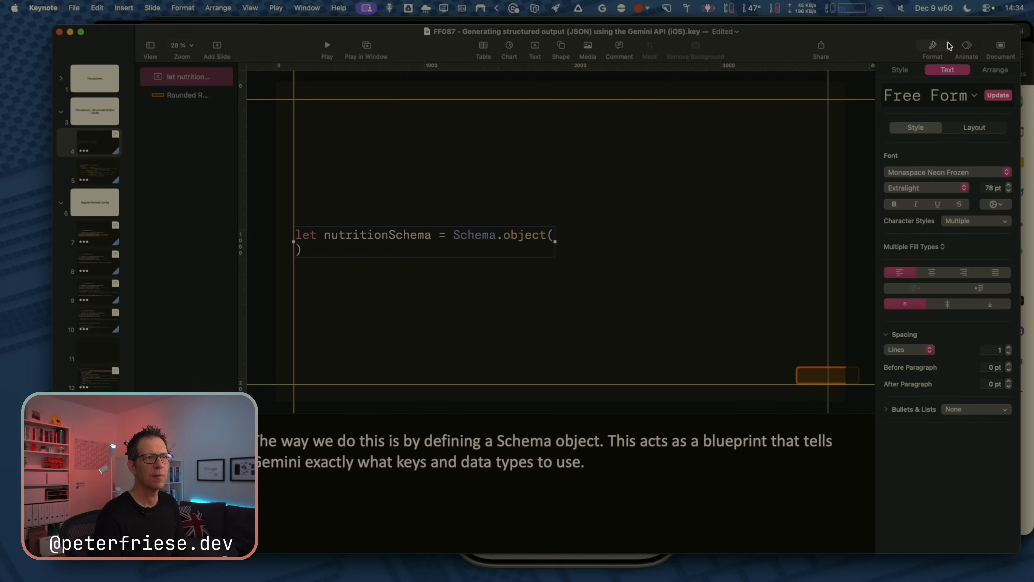
left_click(967, 47)
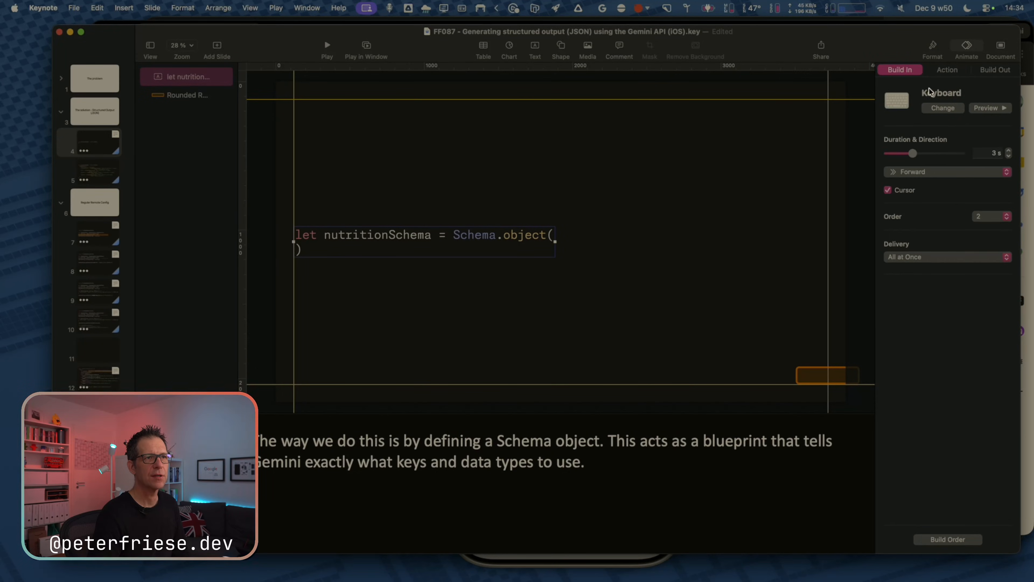
left_click(995, 107)
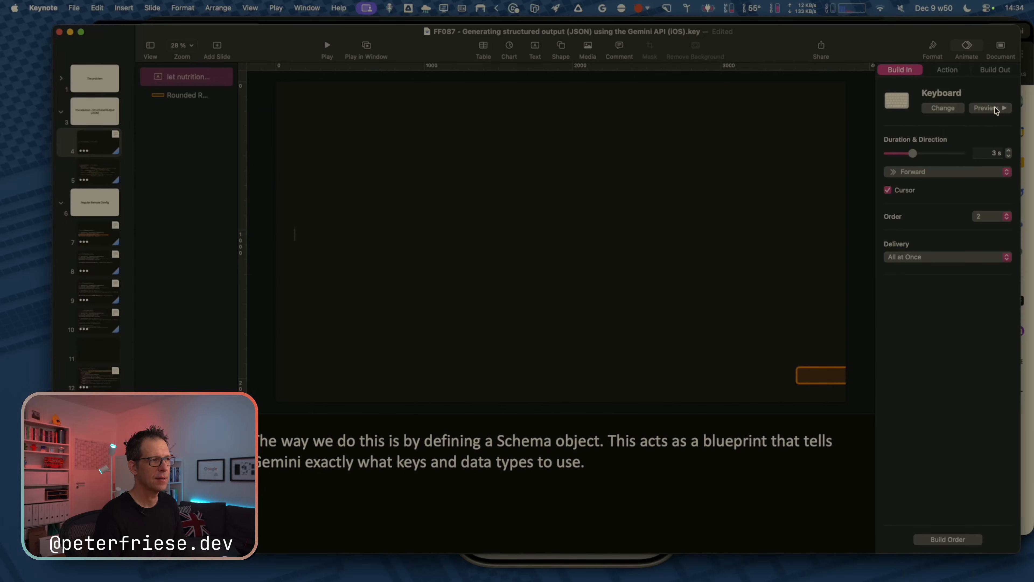
double_click(997, 153)
type("1,25")
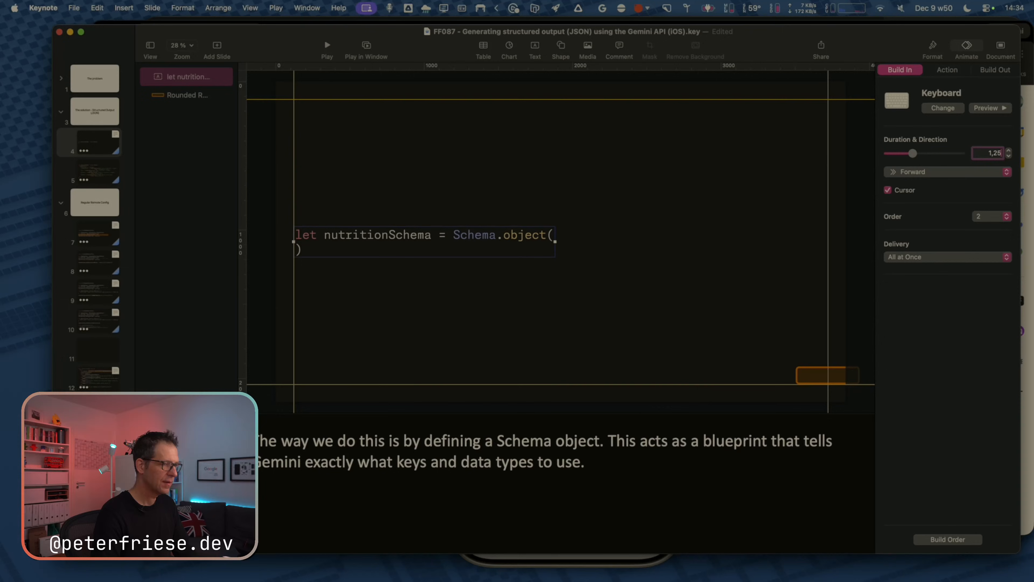
key("Return")
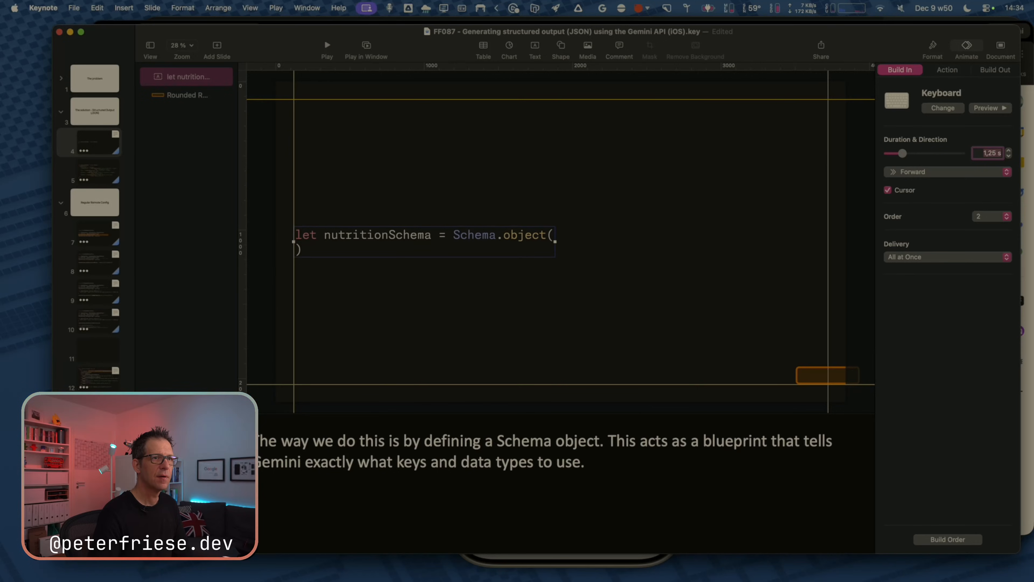
Reorder the builds so the rounded rectangle's Line Draw follows the code's Keyboard build, and set the rectangle's start to On Click.
left_click(940, 543)
left_click_drag(804, 265, 805, 284)
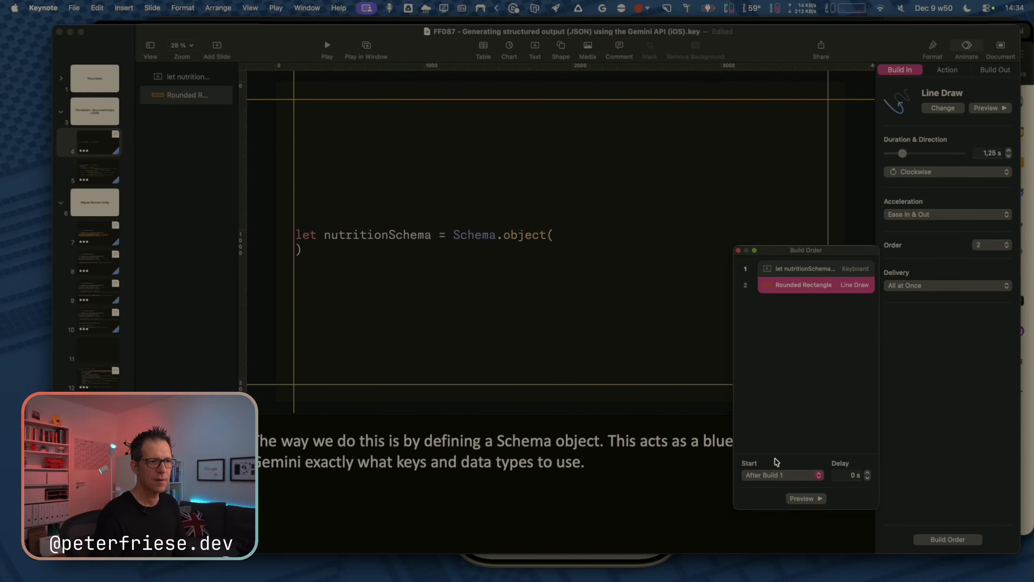
left_click(783, 476)
left_click(783, 480)
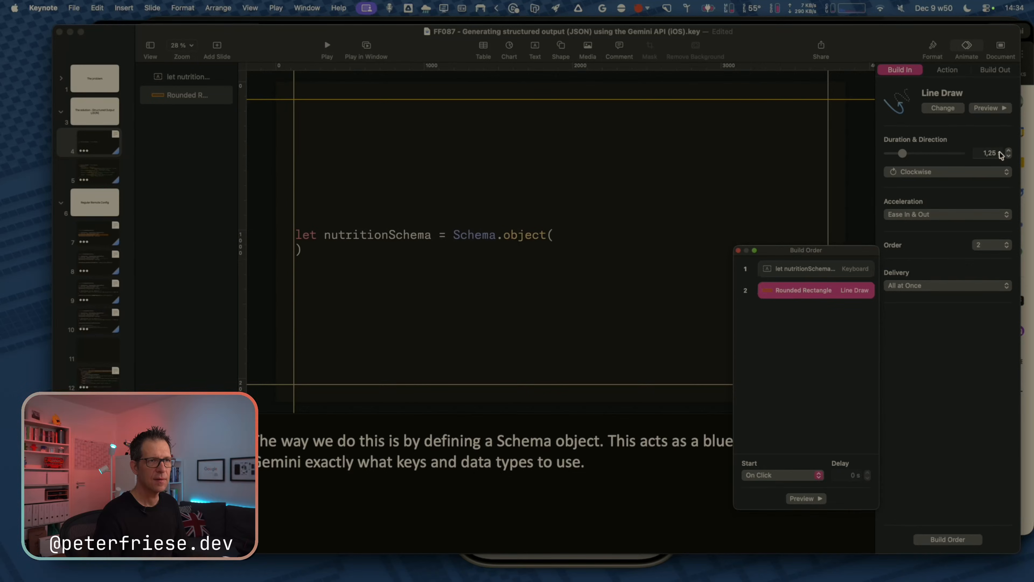
Preview the Line Draw and Keyboard builds on slide 4 and set the code box's Keyboard build duration to 2 s.
left_click(996, 108)
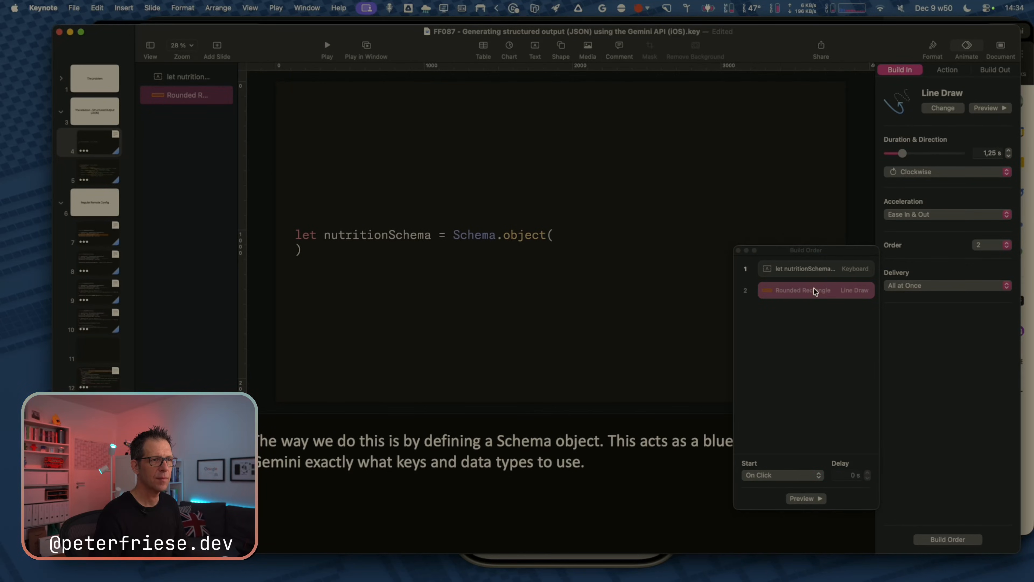
left_click(821, 272)
left_click(987, 108)
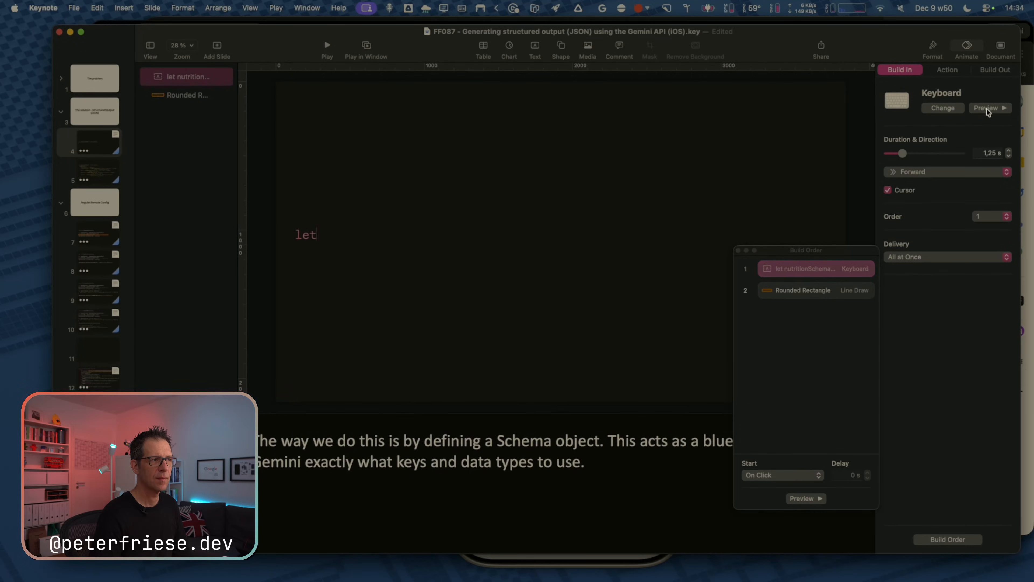
left_click(983, 153)
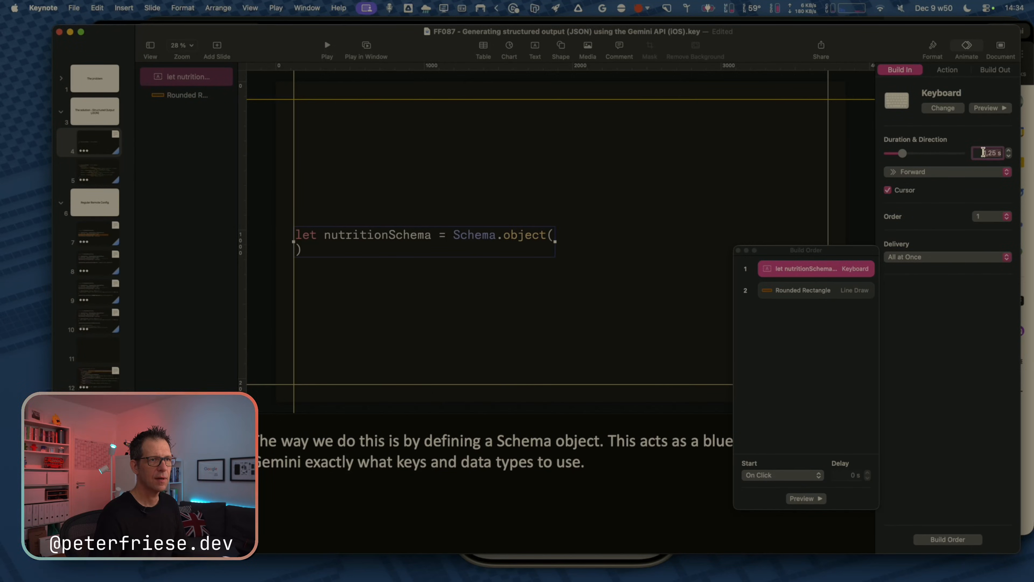
type("2")
key("Return")
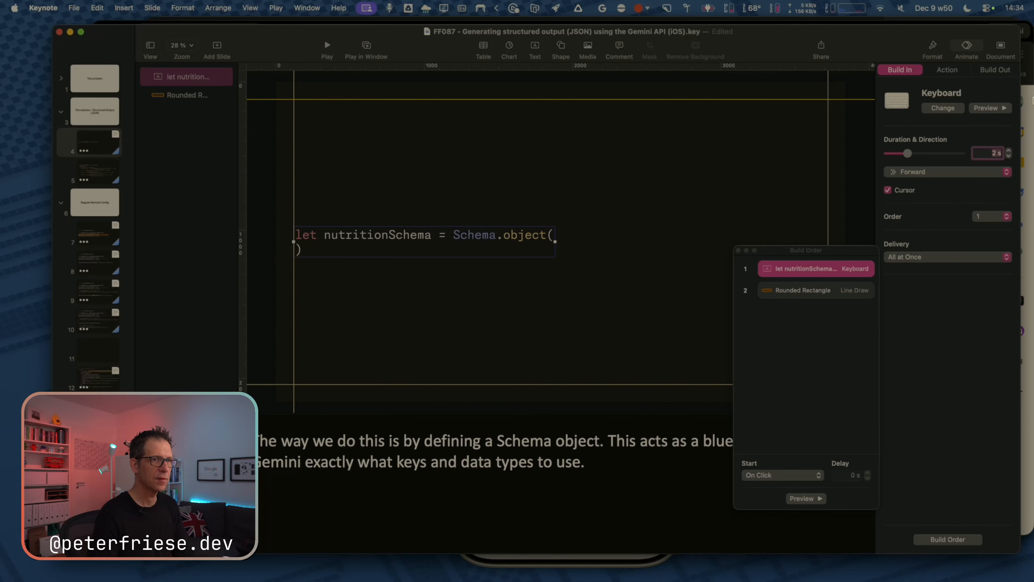
left_click(983, 109)
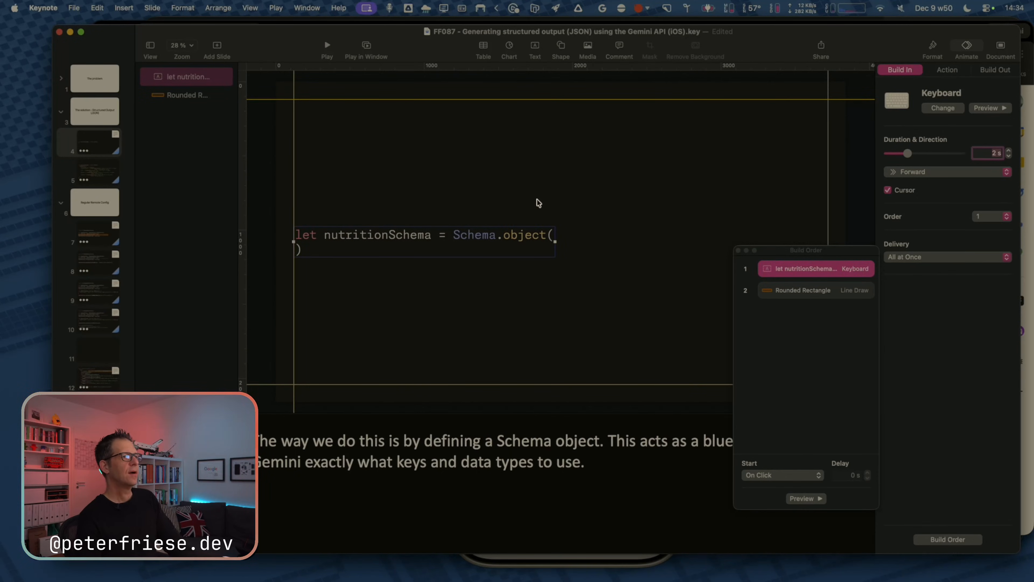
left_click(319, 219)
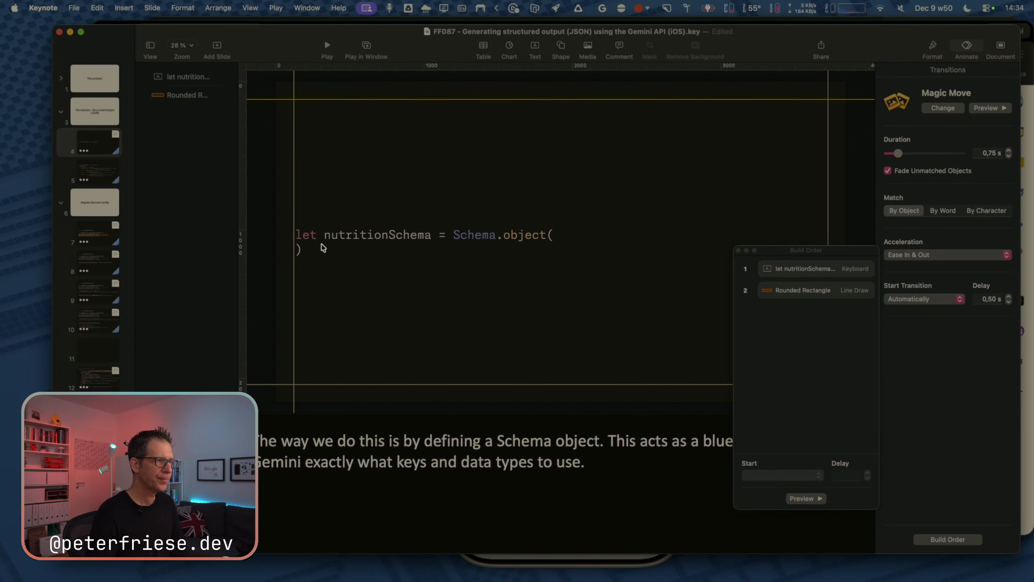
Compare slides 4 and 5, duplicate slide 4 directly after itself, and check the copy against the original.
key("super+Tab")
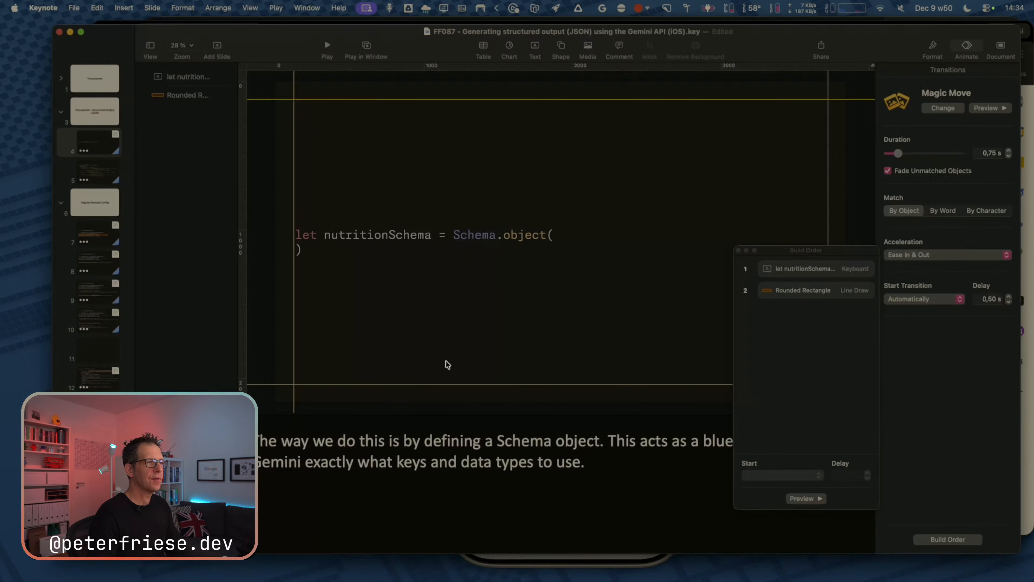
left_click(86, 174)
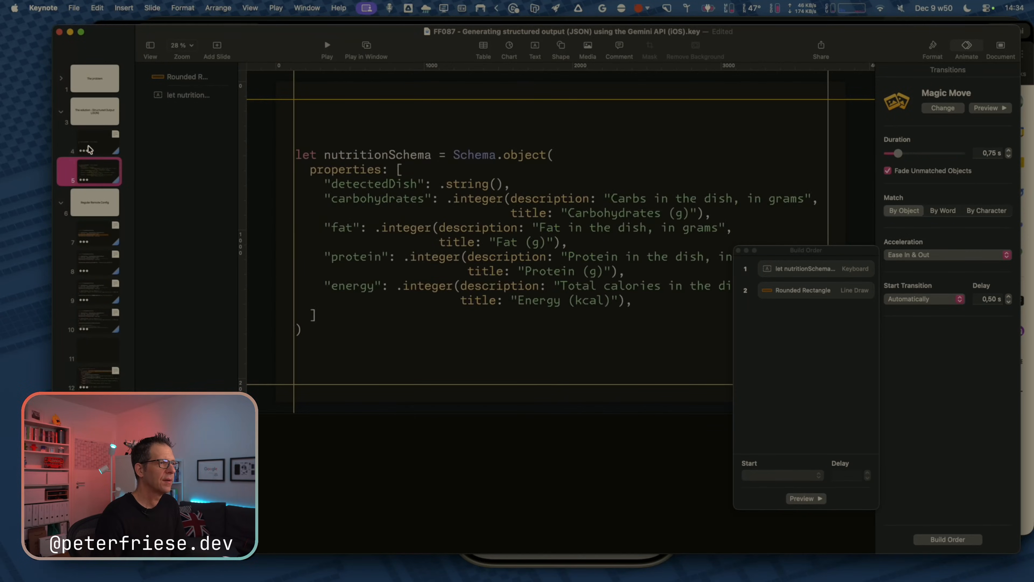
left_click(90, 150)
left_click(99, 171)
left_click(98, 152)
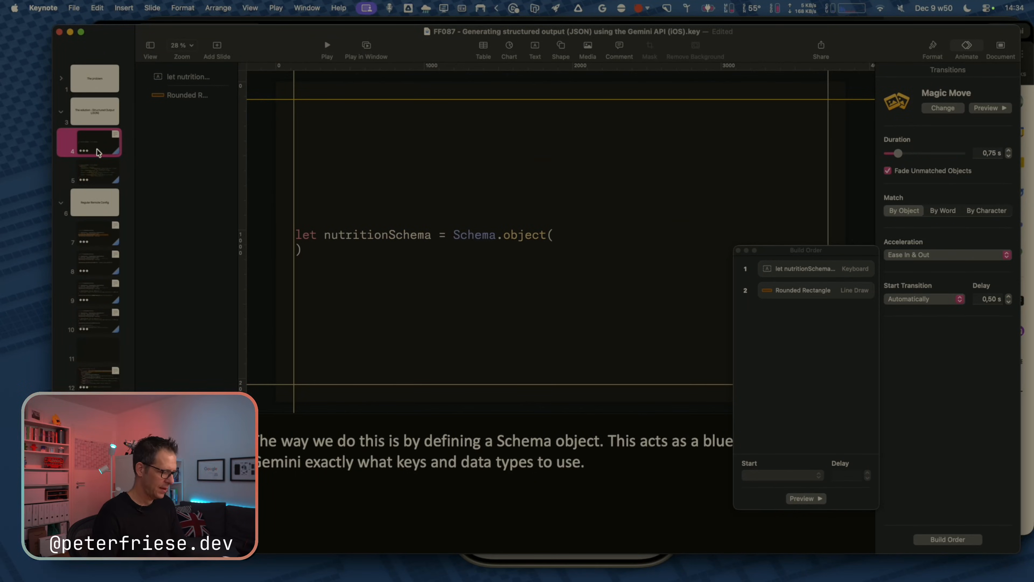
key("super+d")
left_click(99, 149)
left_click(98, 172)
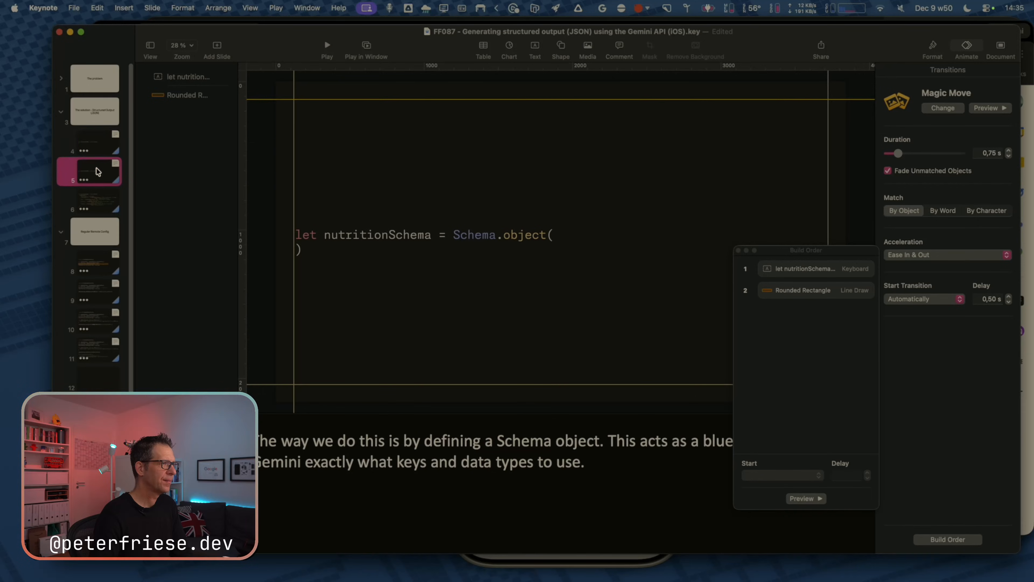
left_click(445, 248)
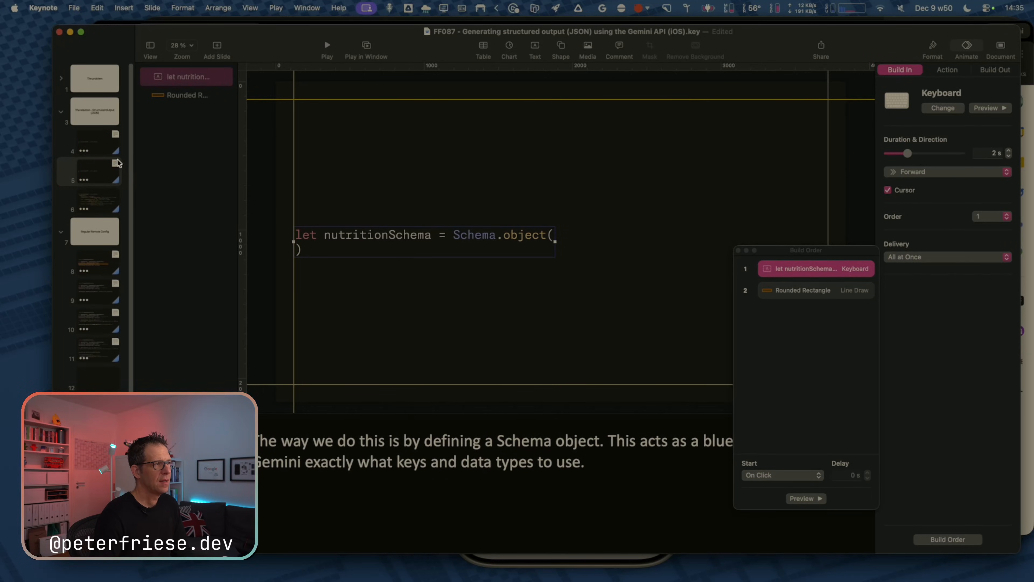
left_click(98, 146)
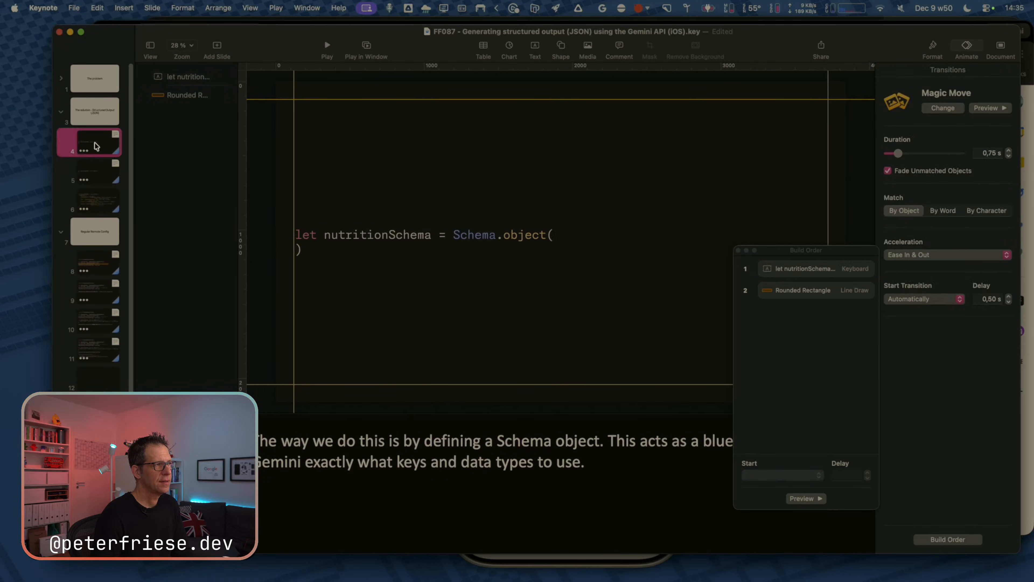
left_click(104, 171)
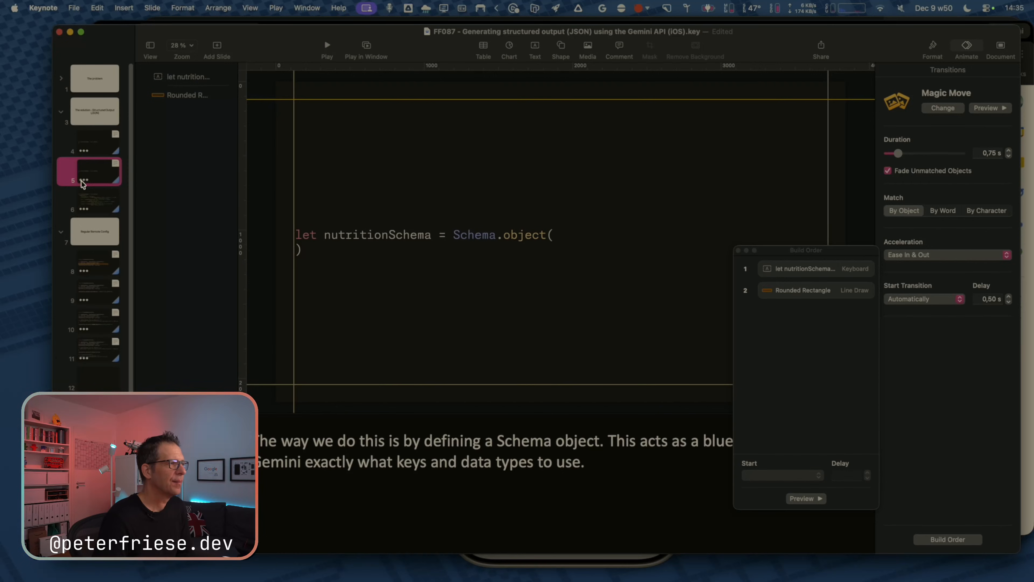
Copy the property lines from "detectedDish" through the "energy" title out of the full code on slide 6.
left_click(99, 203)
left_click(485, 183)
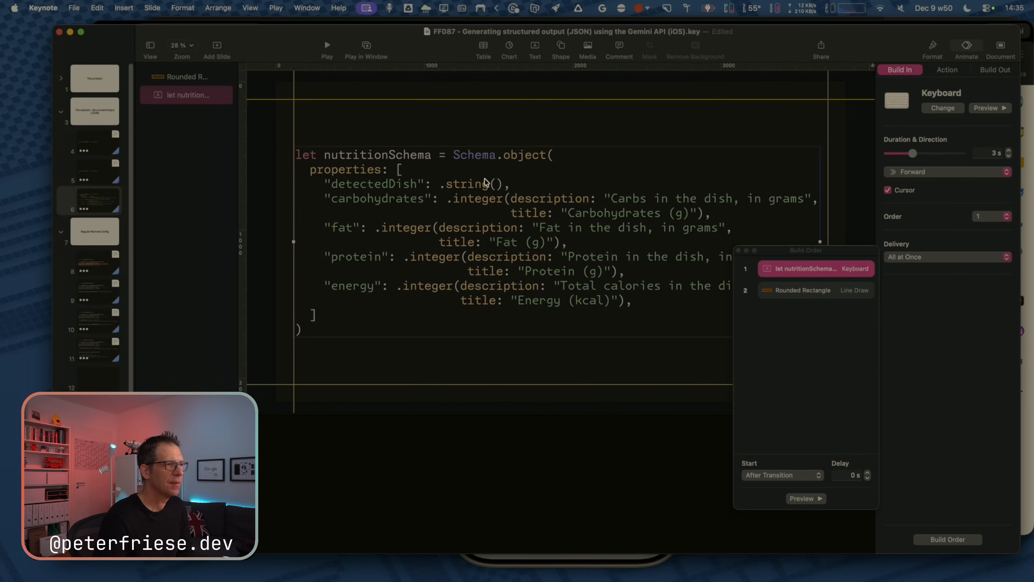
left_click(547, 187)
key("super+shift+Left")
key("shift+Down")
key("shift+Down")
key("shift+Down")
key("shift+Down")
key("shift+Down")
key("shift+Down")
key("shift+Down")
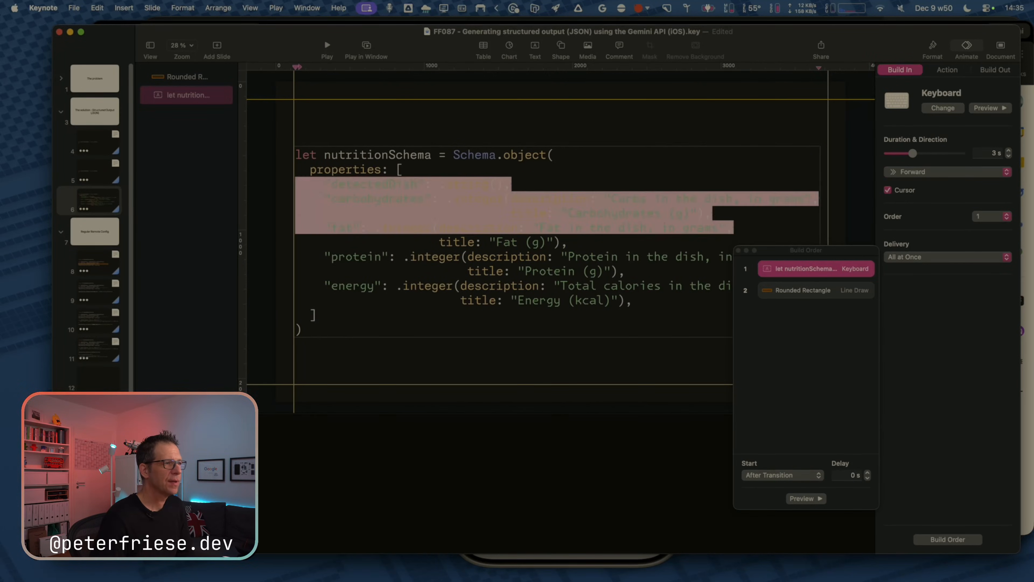
key("shift+Down")
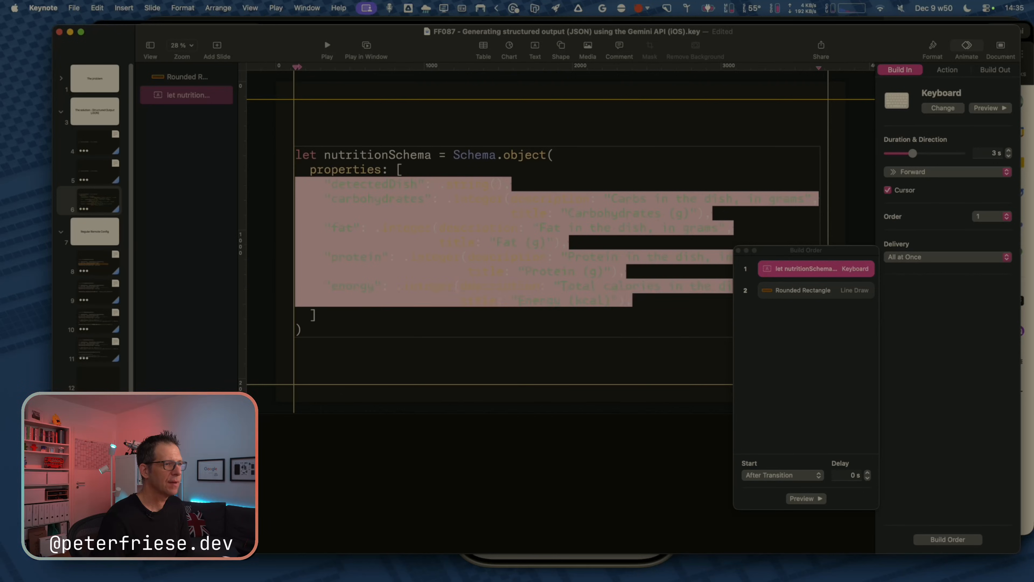
Paste the copied property lines after Schema.object( in slide 5's code and move the code box up to the slide's vertical middle.
left_click(85, 176)
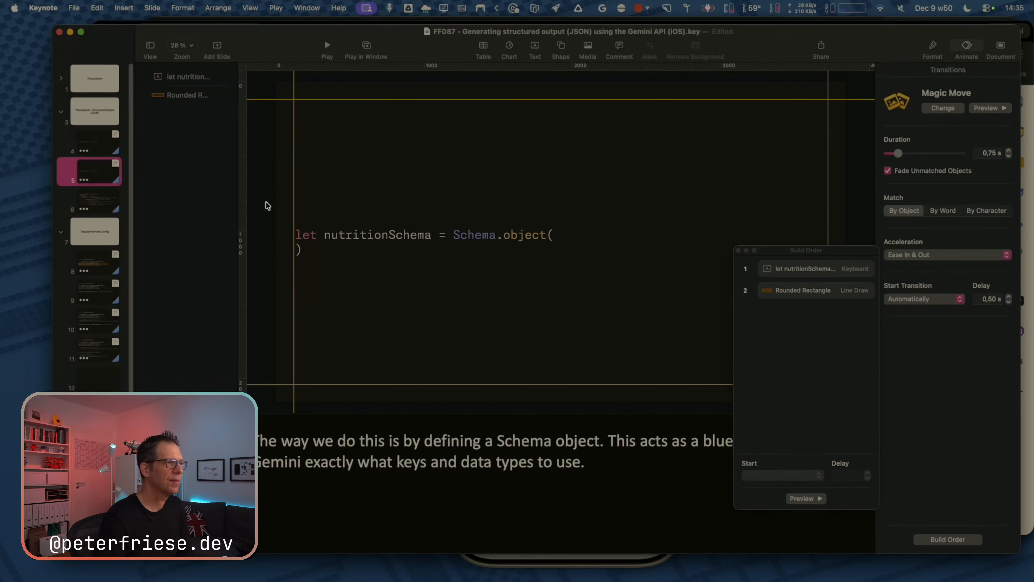
left_click(506, 243)
left_click(575, 236)
left_click(516, 242)
double_click(517, 241)
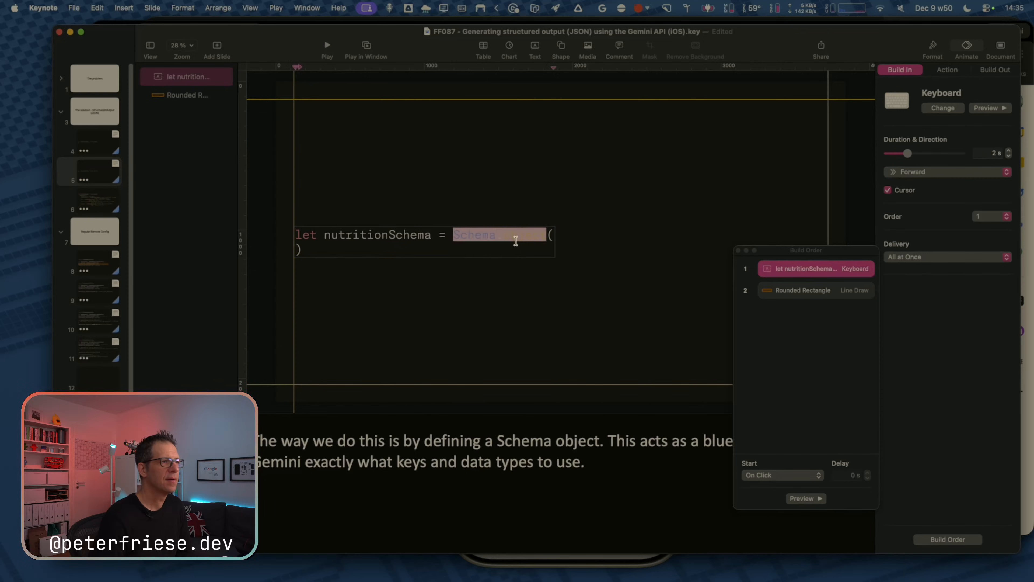
key("Right")
key("Return")
key("super+v")
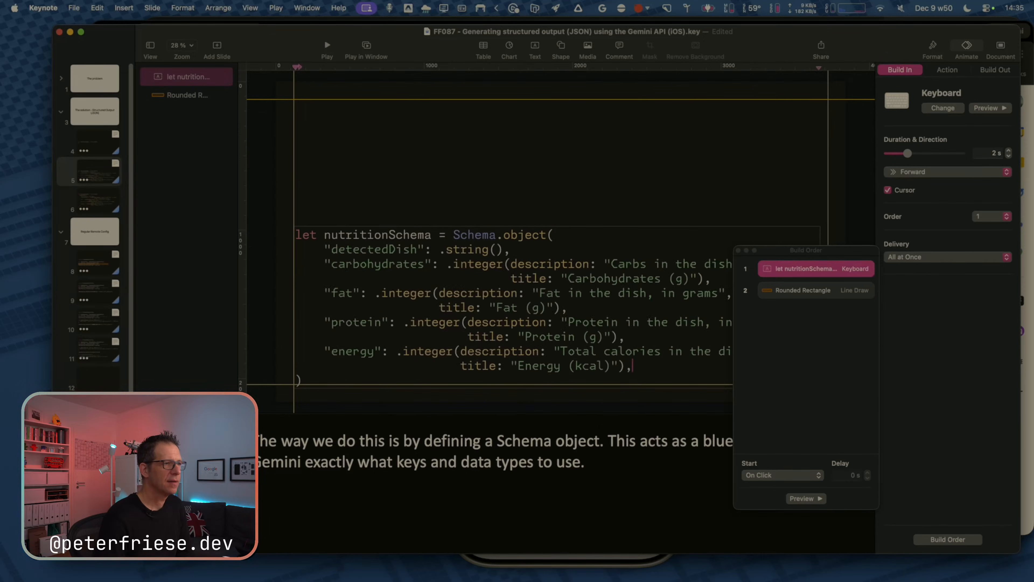
left_click(259, 204)
left_click_drag(372, 238, 372, 171)
Remove the rounded rectangle's Line Draw build from slide 4 and delete the rectangle itself.
left_click(89, 143)
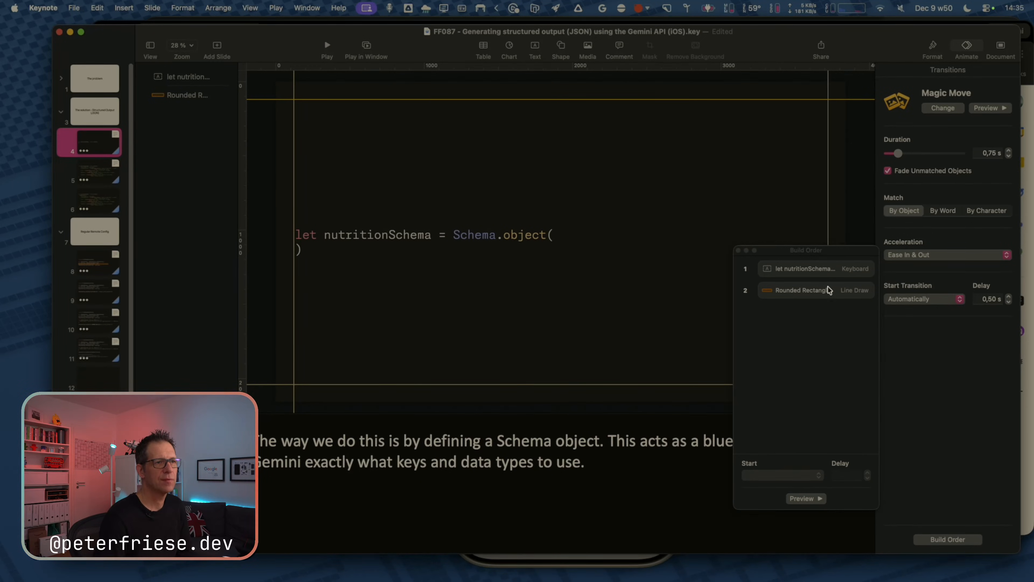
left_click(813, 294)
key("BackSpace")
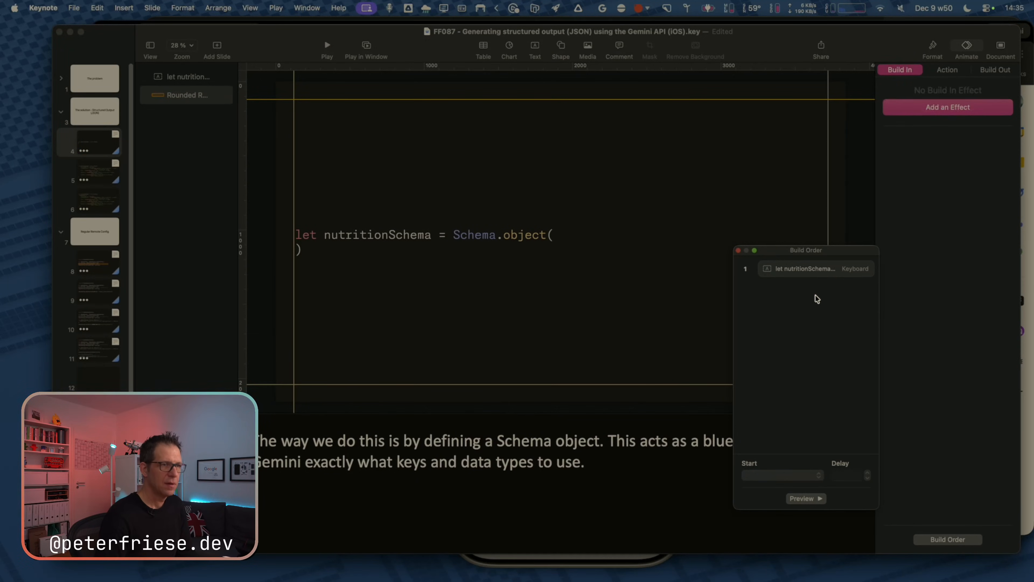
left_click(104, 181)
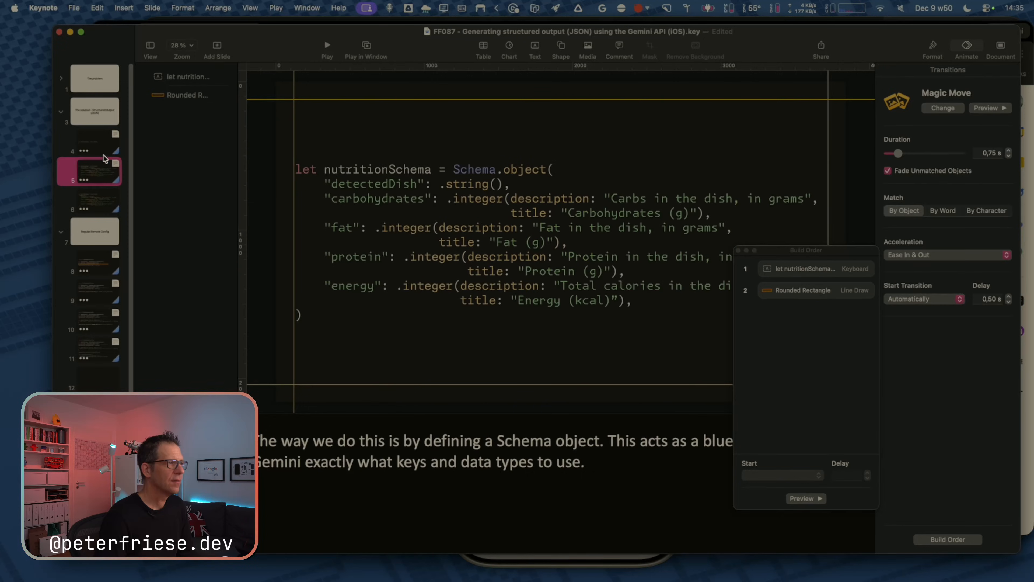
left_click(106, 150)
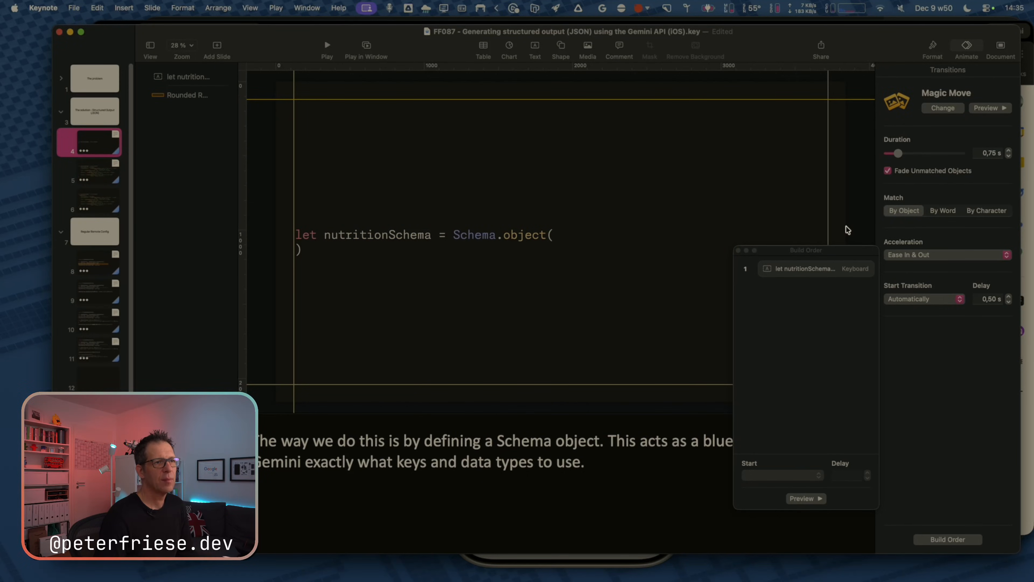
left_click_drag(848, 255, 945, 343)
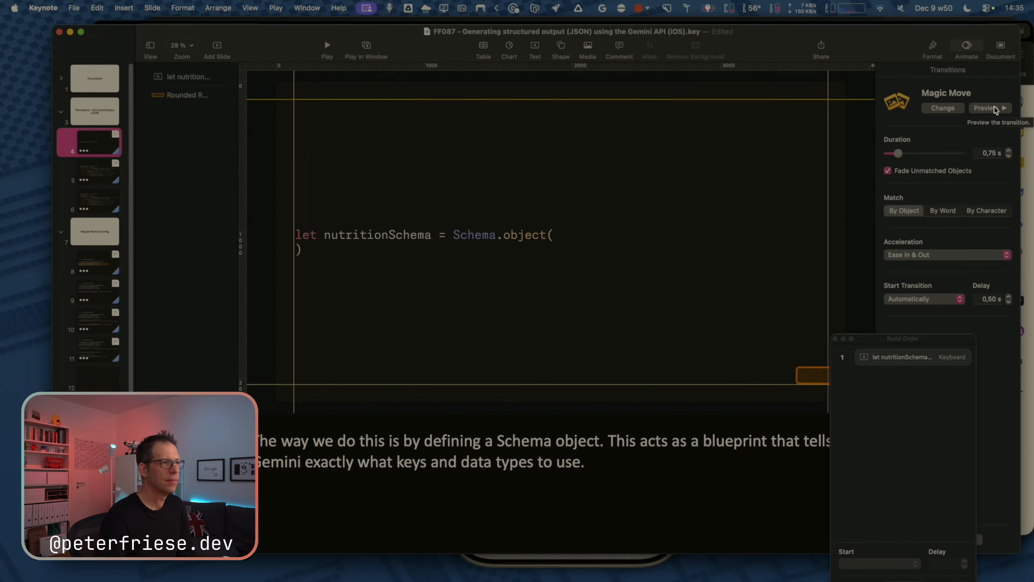
left_click(820, 378)
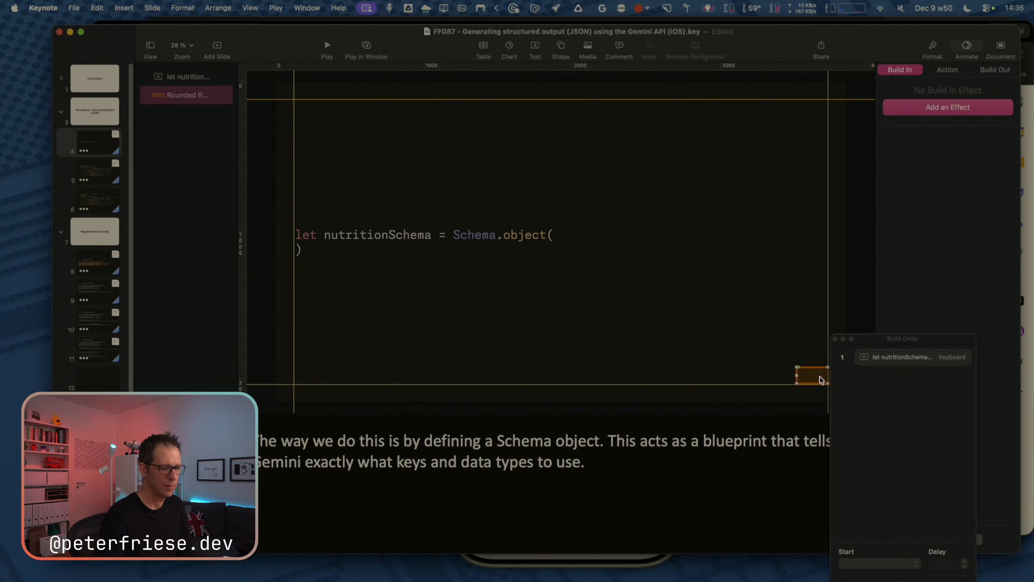
key("BackSpace")
Preview slide 4's Magic Move transition and play slides 4 and 5 in a window through slide 5's code build.
left_click(987, 109)
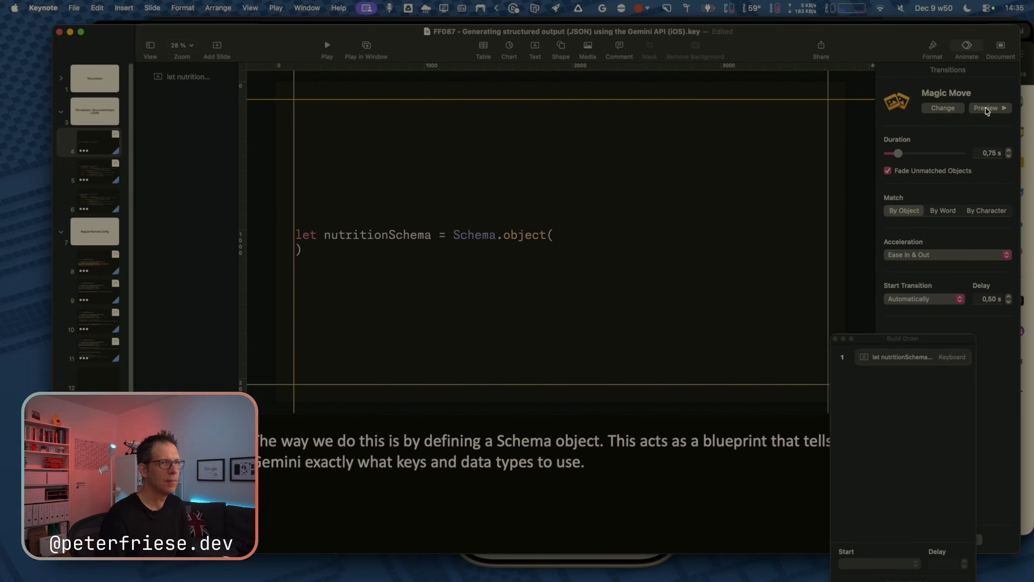
left_click(987, 109)
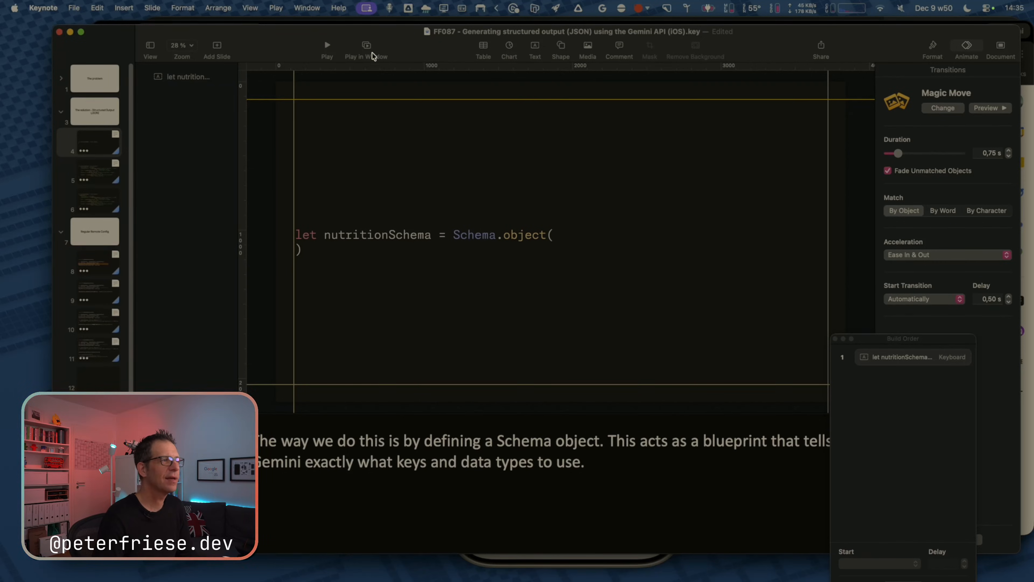
left_click(368, 47)
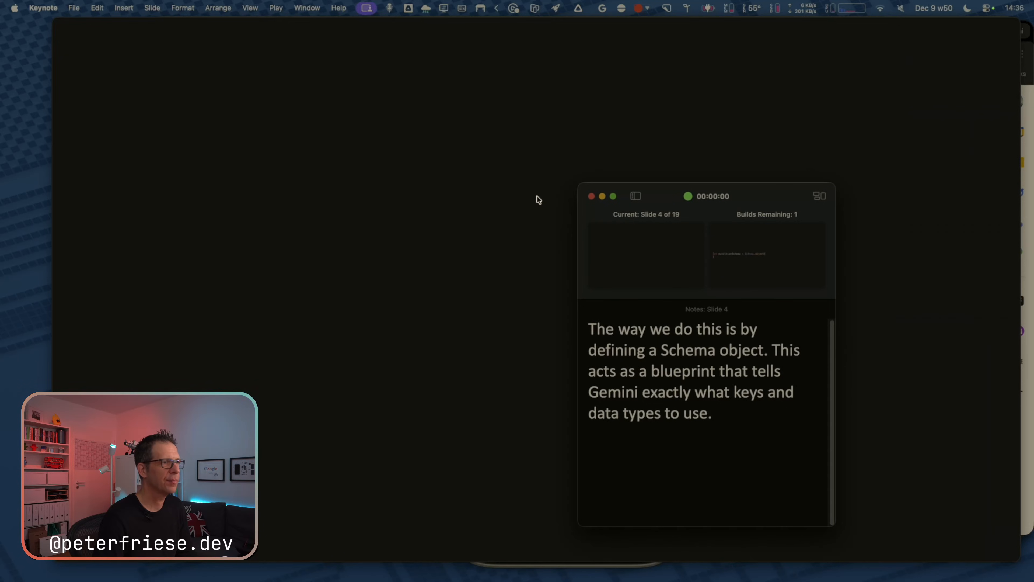
key("Right")
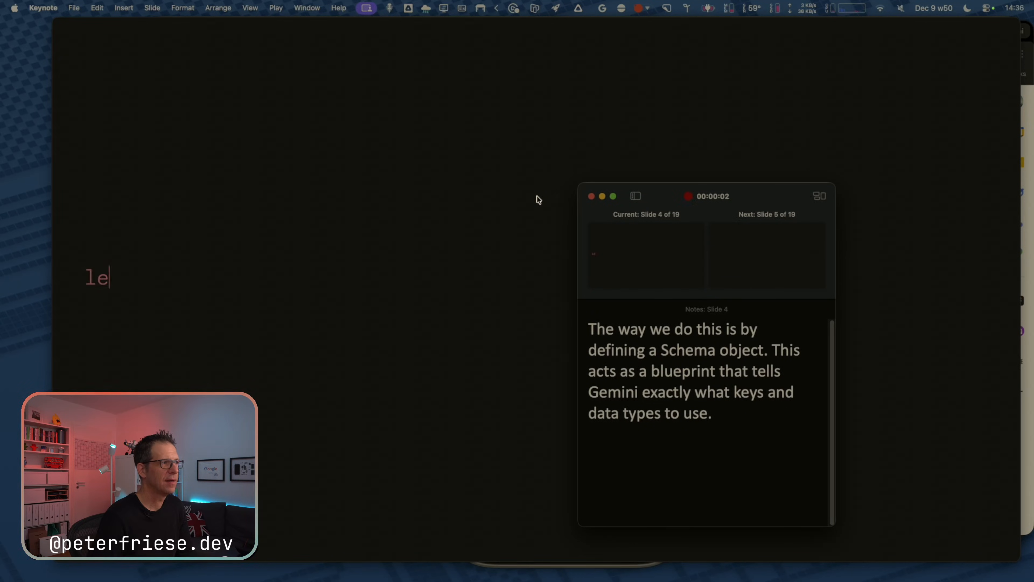
key("Right")
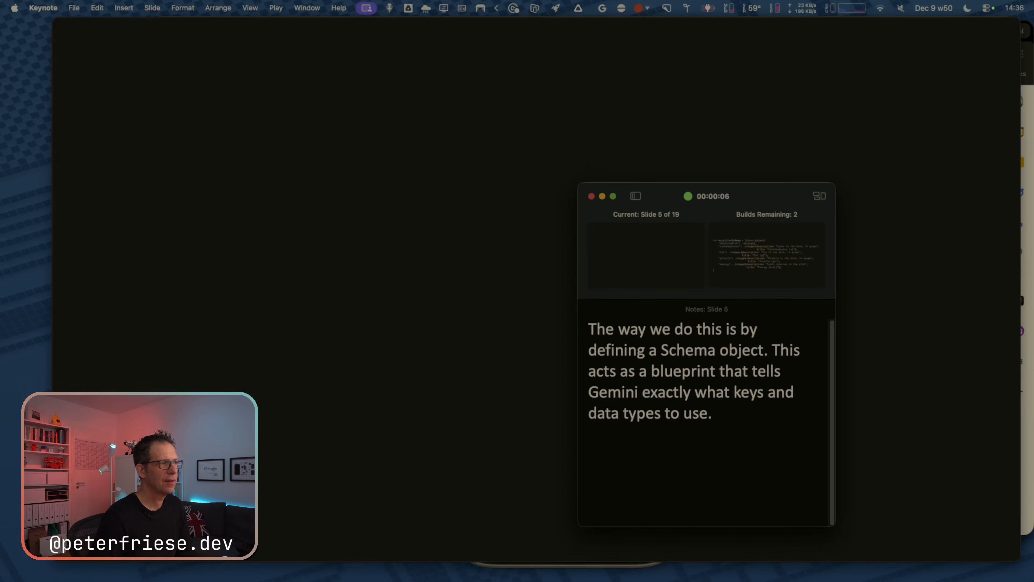
key("Right")
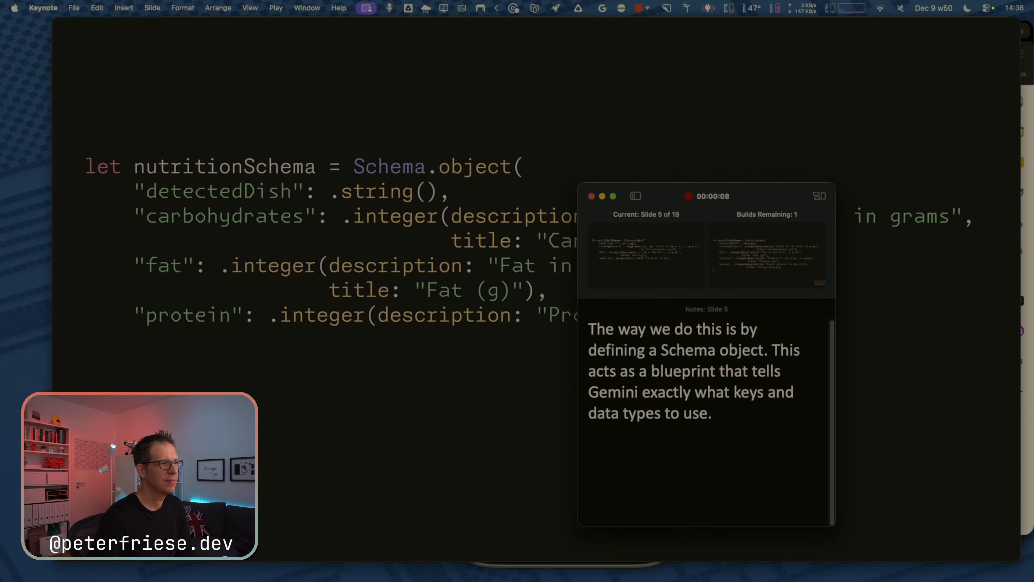
key("Escape")
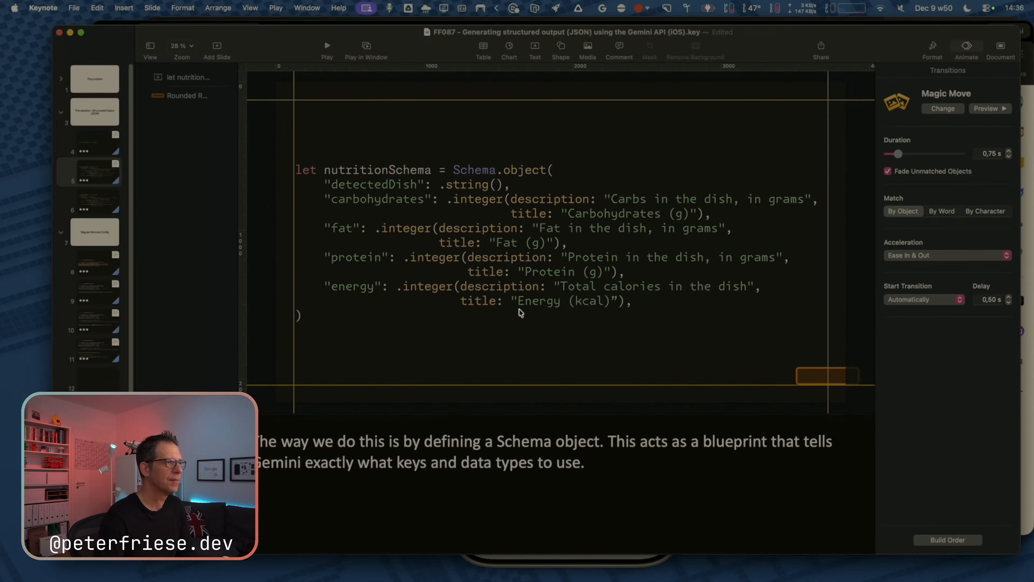
Remove the Keyboard build-in effect from the code box on slide 5.
left_click(92, 153)
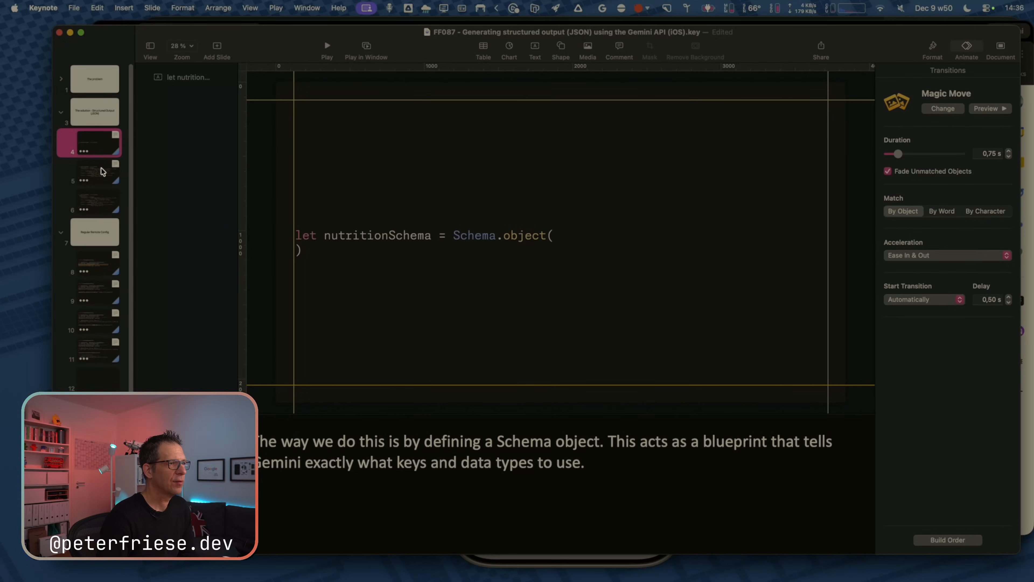
left_click(101, 169)
left_click(90, 140)
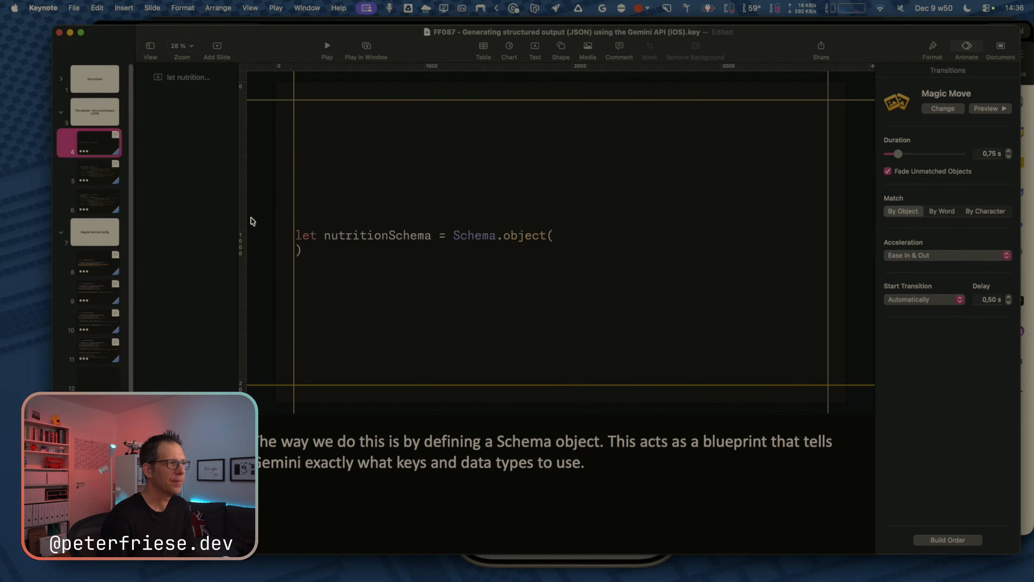
left_click(98, 181)
left_click(375, 172)
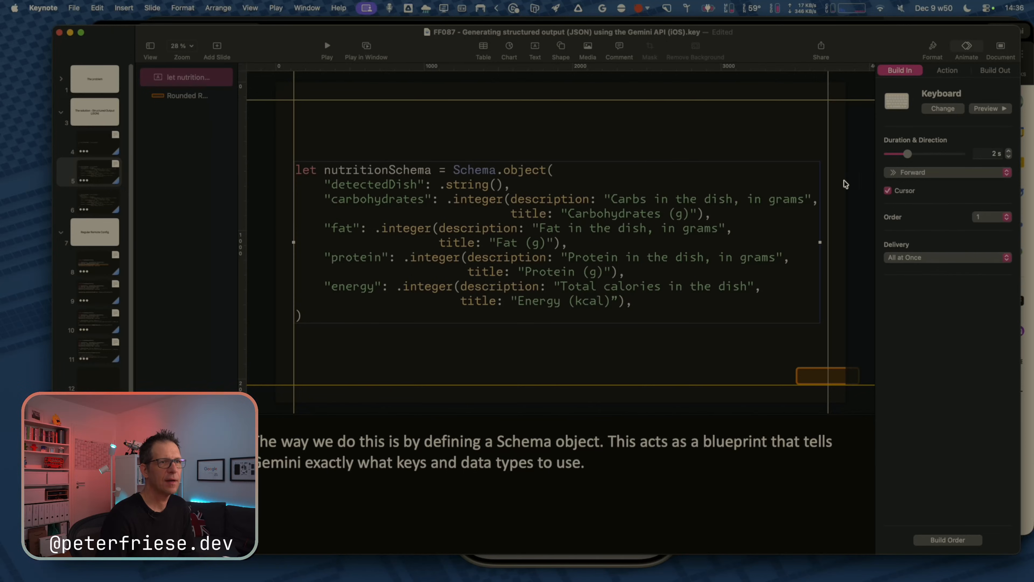
left_click(952, 106)
left_click(936, 124)
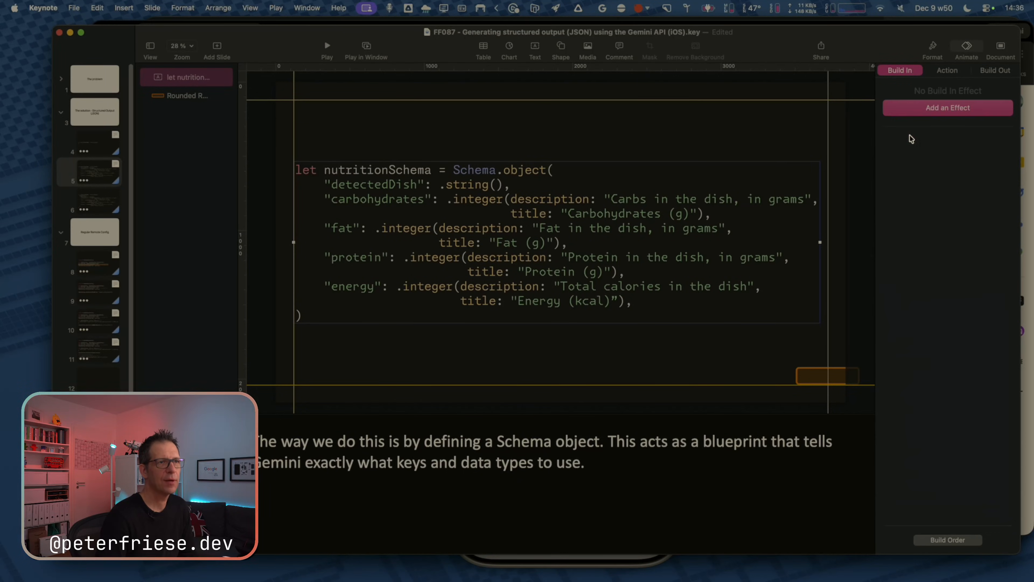
Play the presentation in a window from slide 4 through the transition to slide 5.
left_click(88, 154)
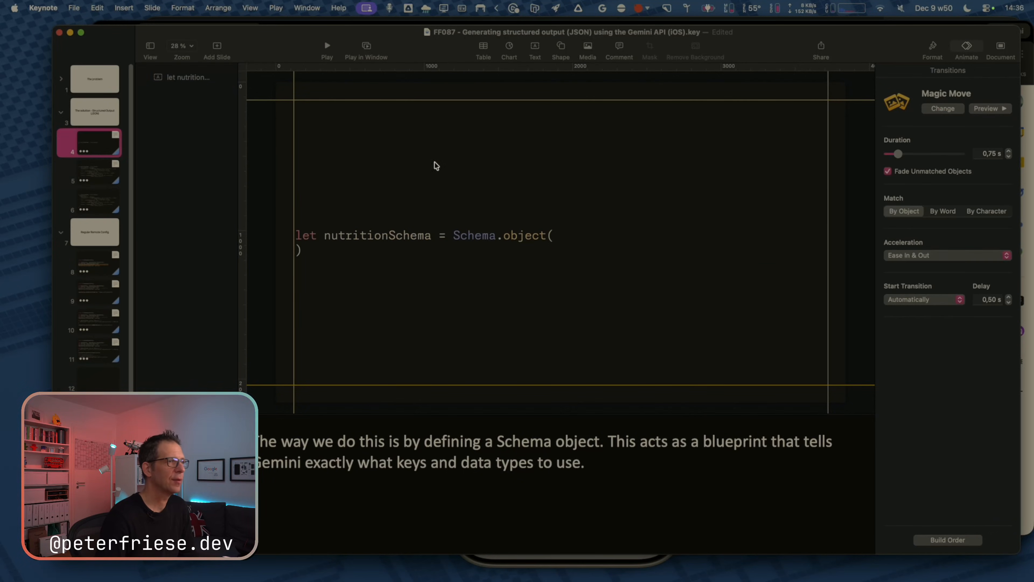
left_click(361, 47)
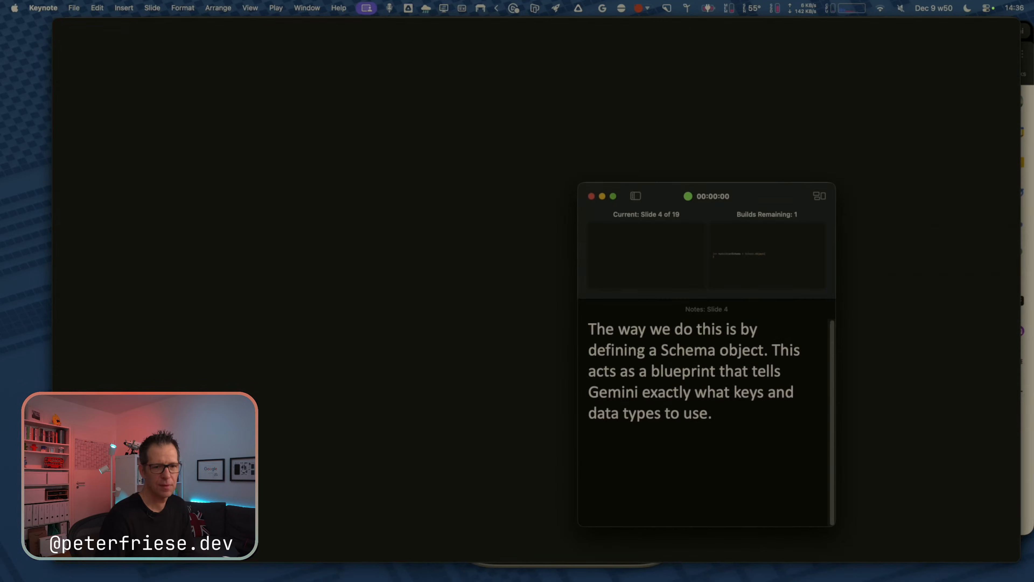
left_click(506, 210)
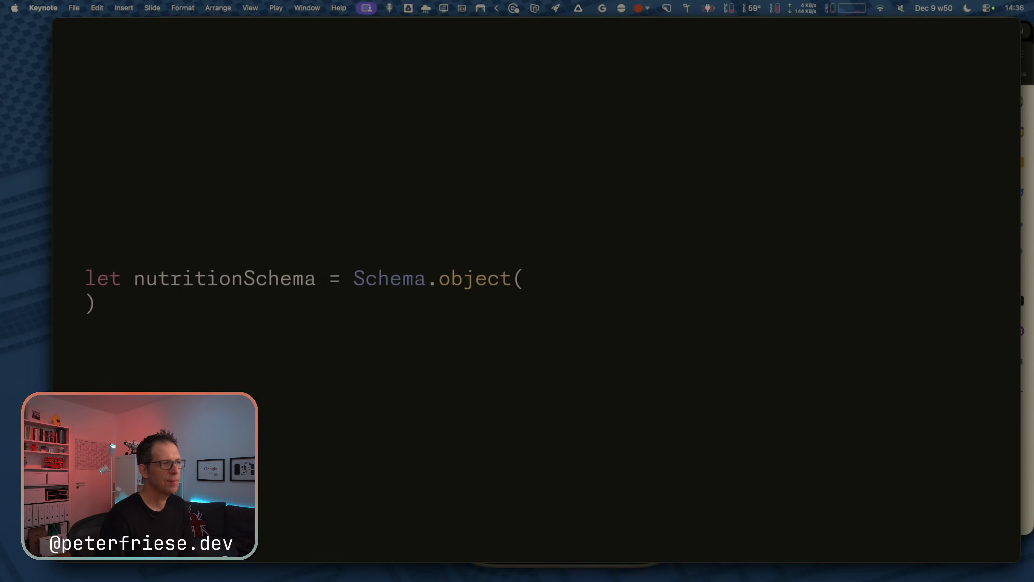
key("Right")
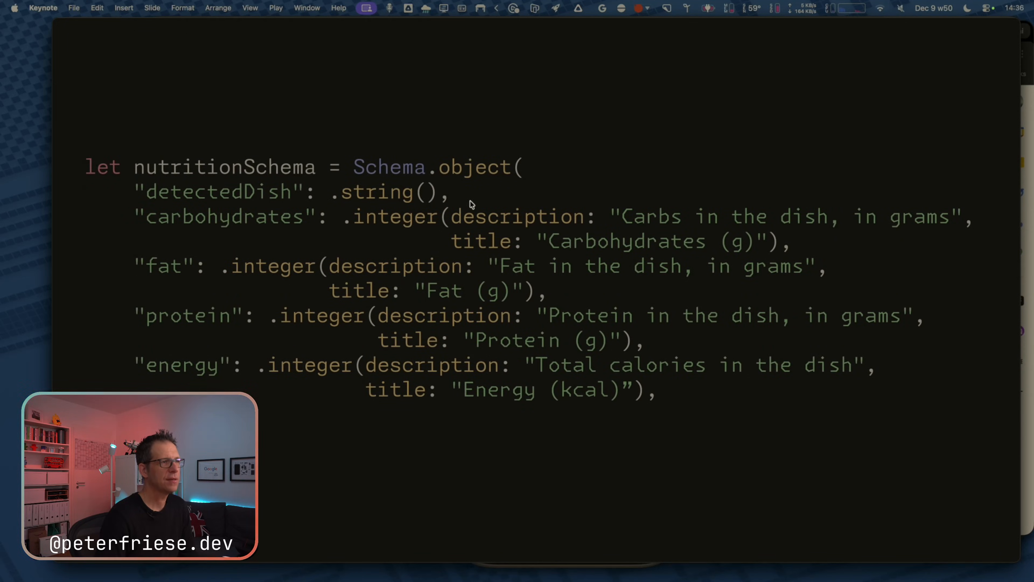
key("Escape")
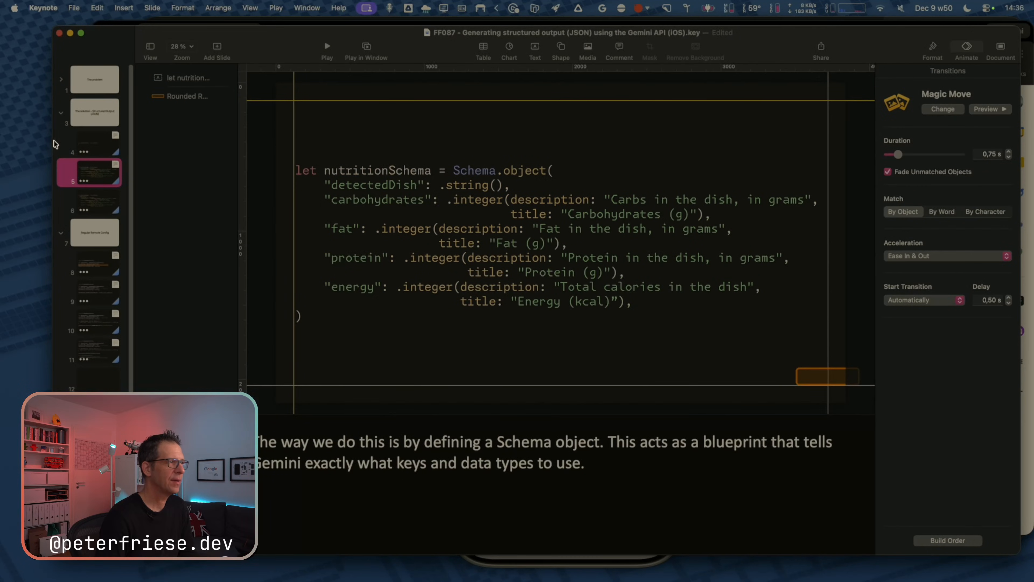
Set slide 4's Magic Move transition to match By Word and preview it.
key("Up")
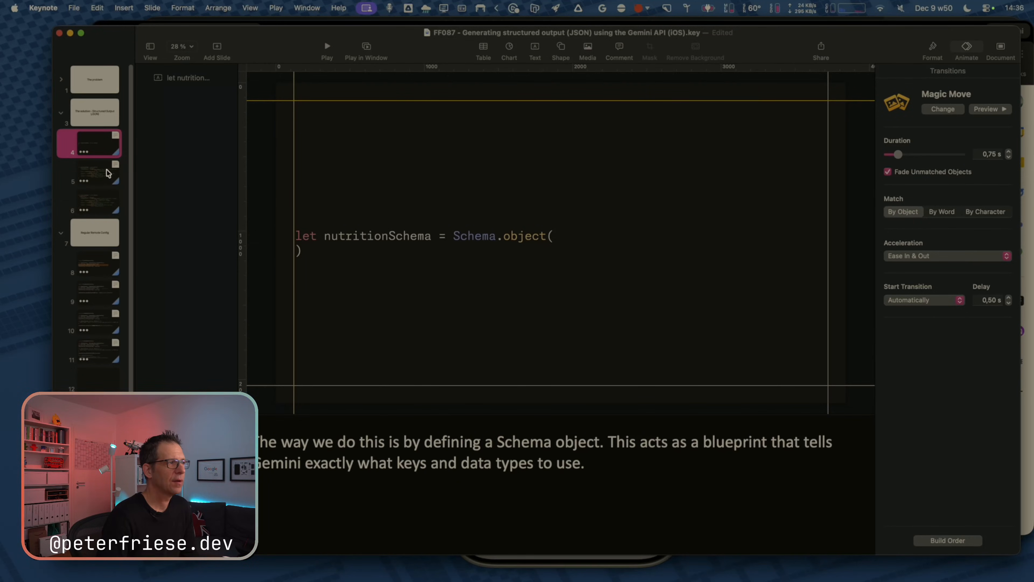
left_click(383, 241)
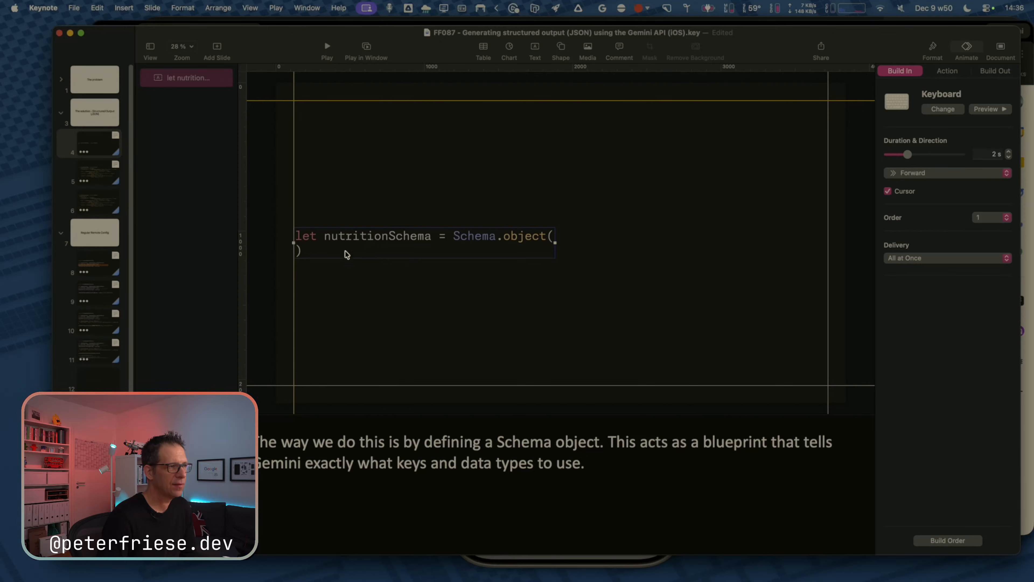
left_click(89, 175)
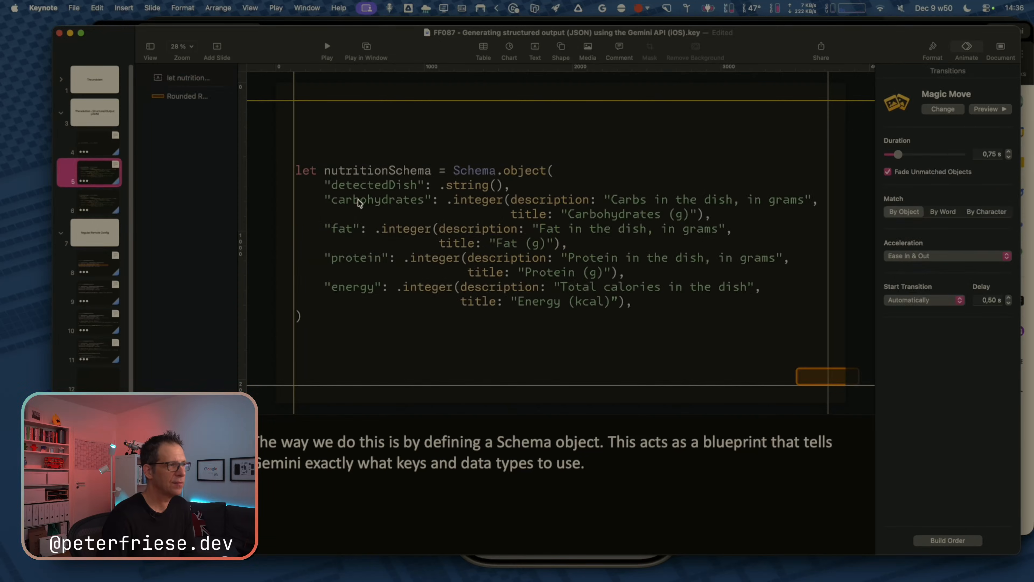
left_click(91, 144)
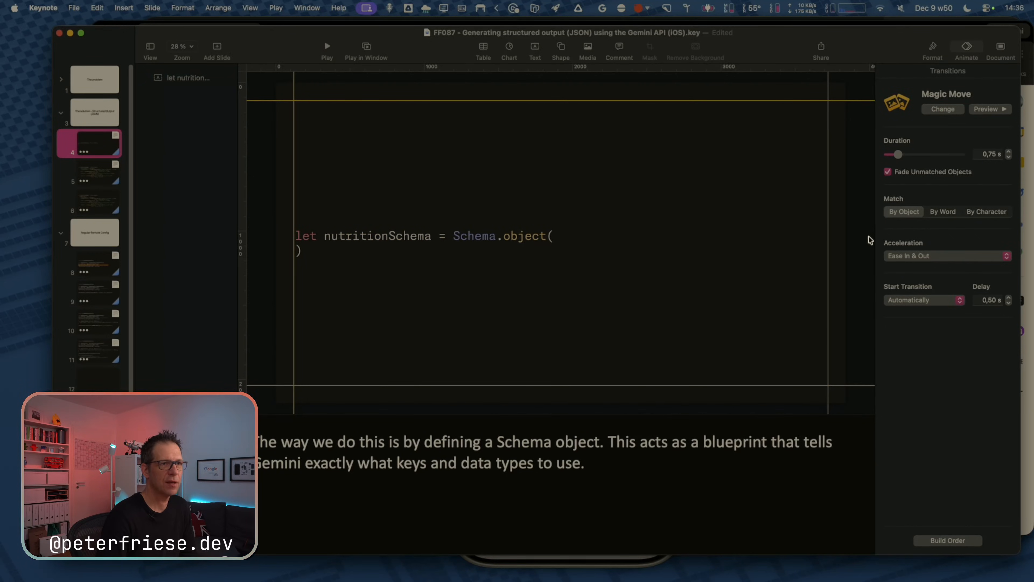
left_click(940, 213)
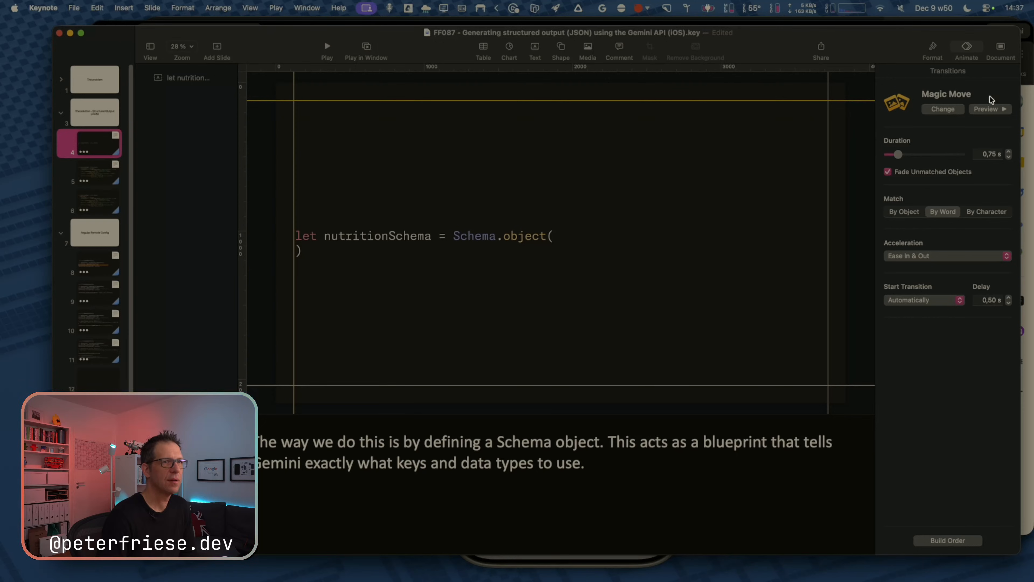
left_click(990, 109)
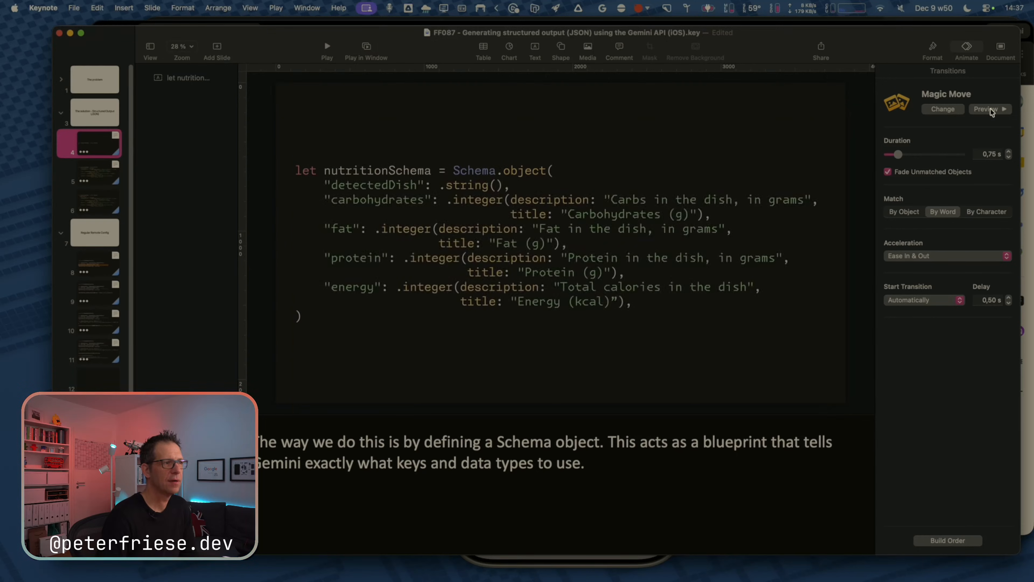
left_click(991, 109)
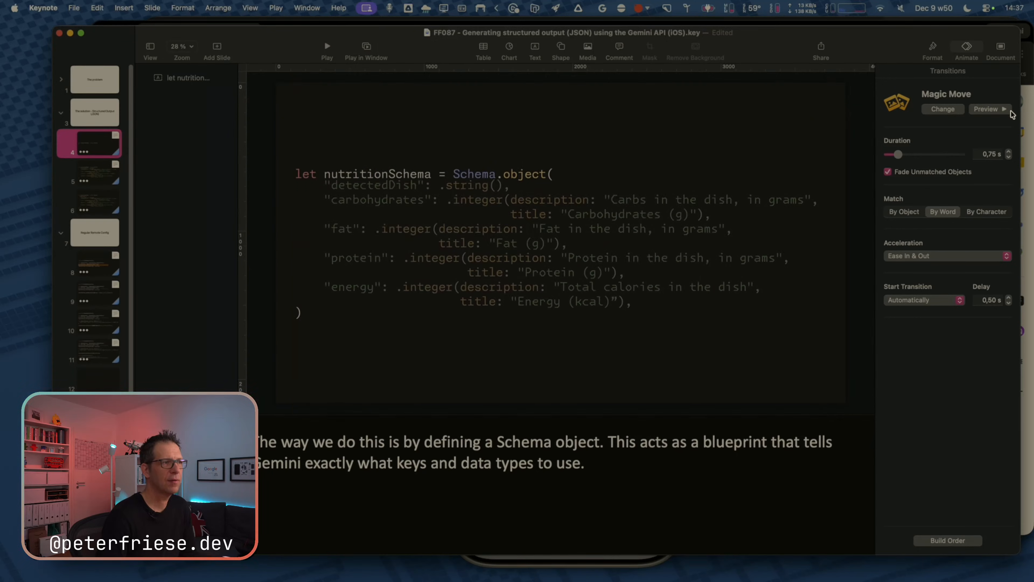
left_click(1009, 113)
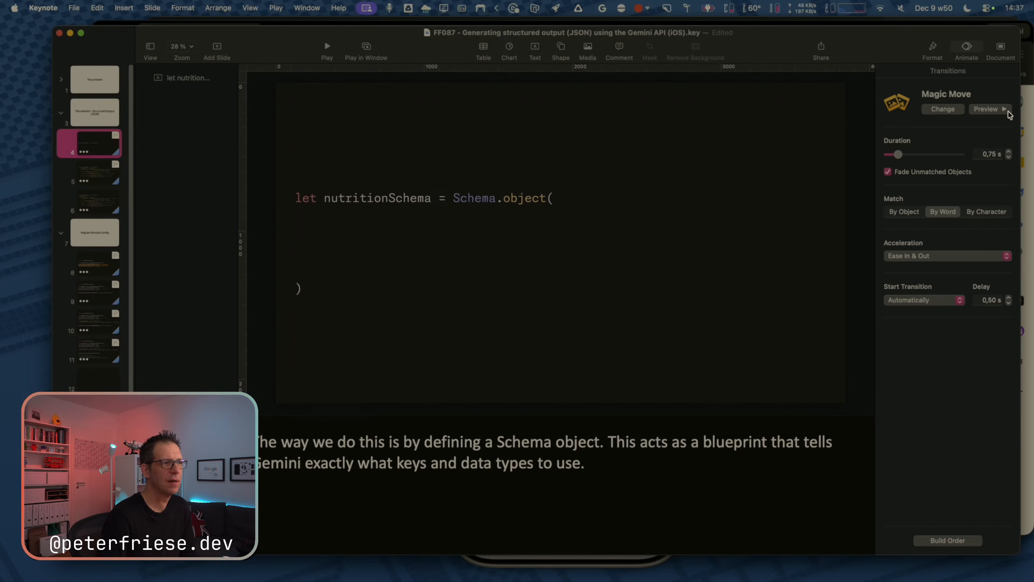
Play the presentation in a window from slide 4's code build through slides 5 and 6.
left_click(367, 49)
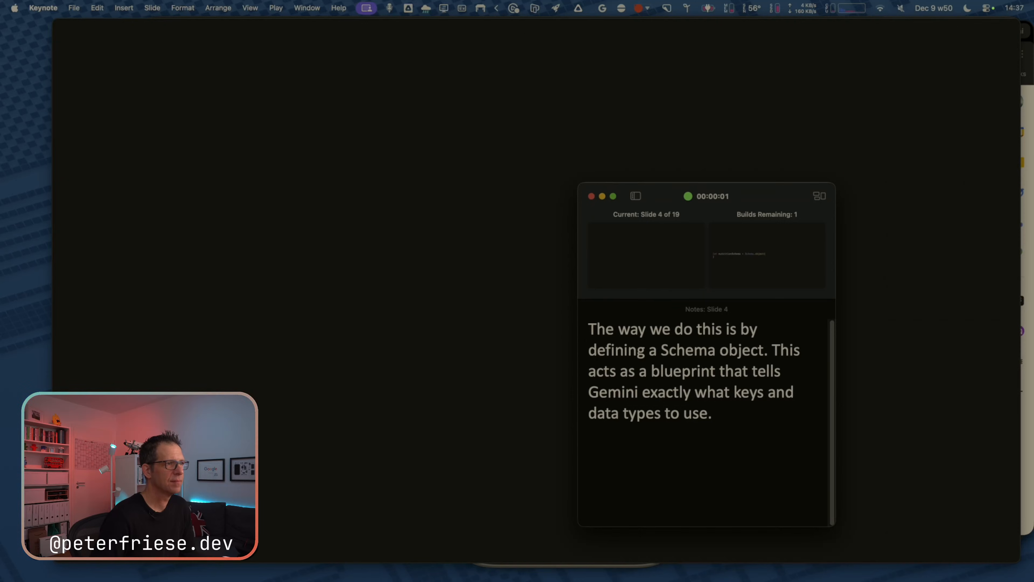
key("space")
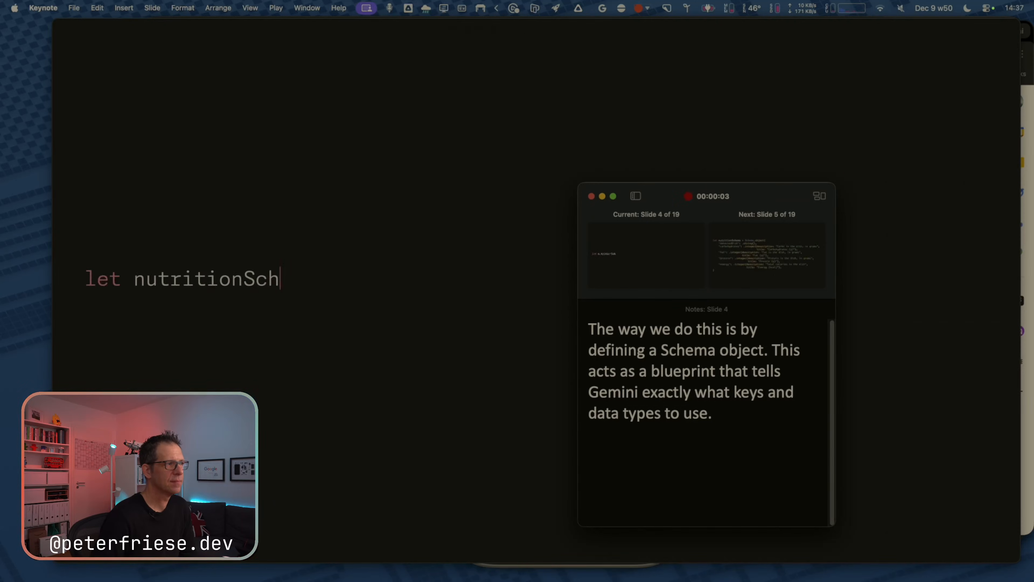
key("space")
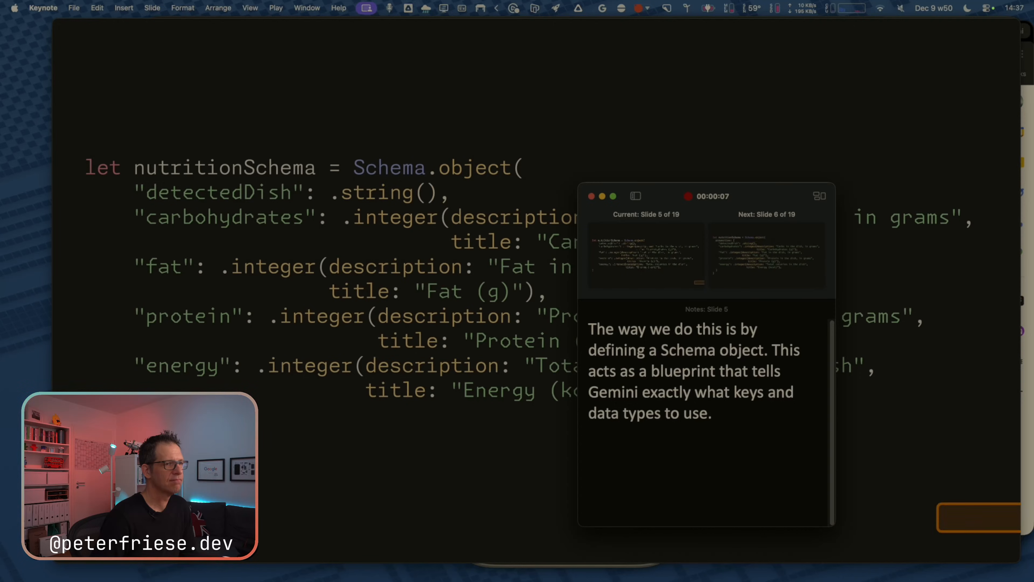
key("space")
key("Escape")
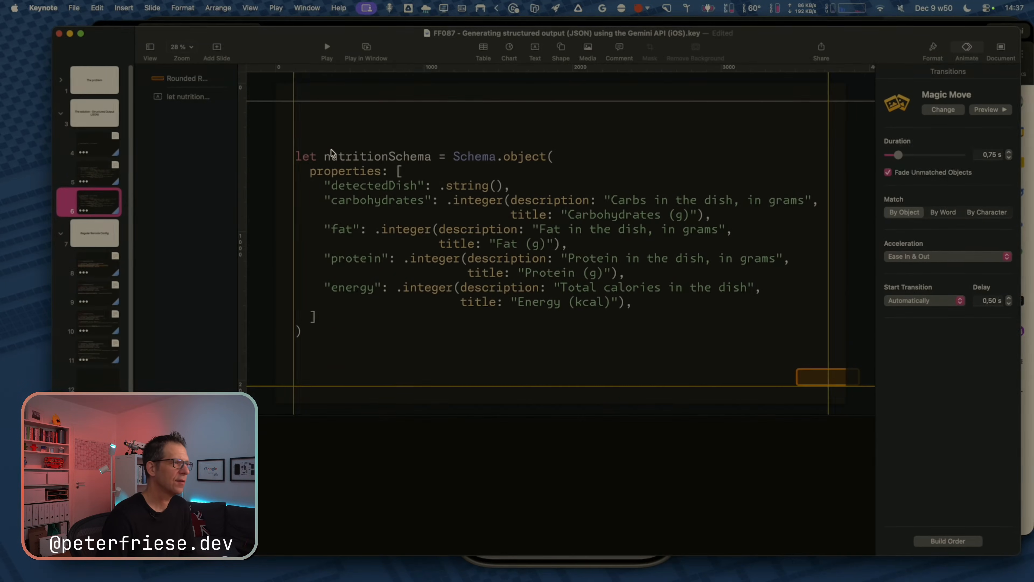
Move the orange rounded rectangle on slide 5 onto the "detectedDish": key and fit it around that text.
left_click(101, 181)
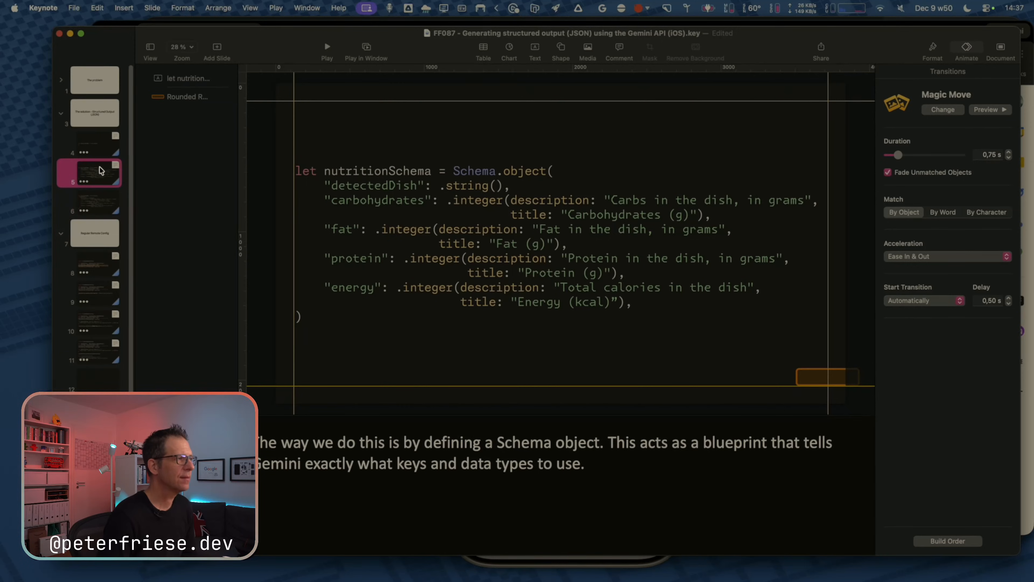
left_click(98, 155)
left_click(90, 182)
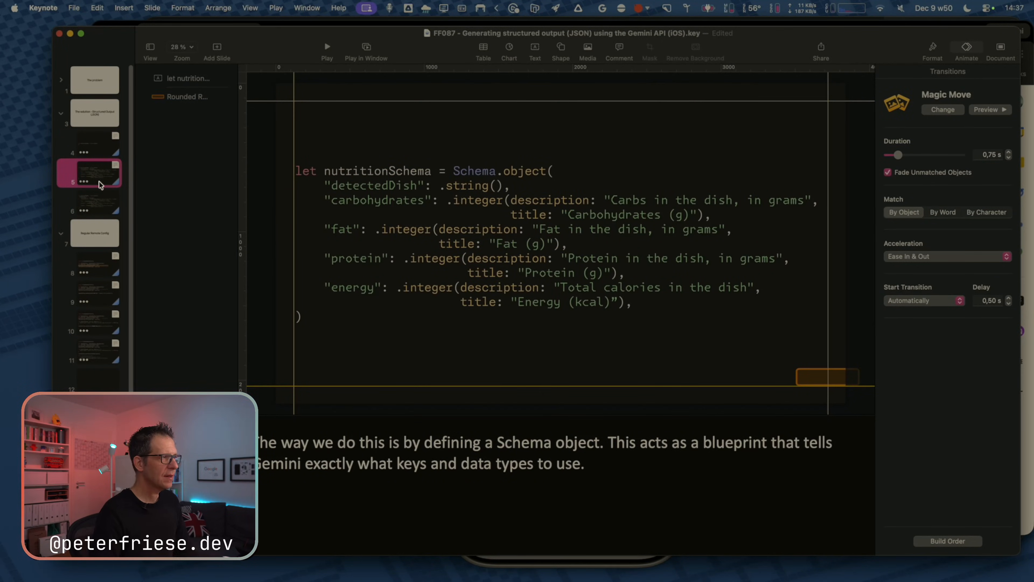
left_click(825, 377)
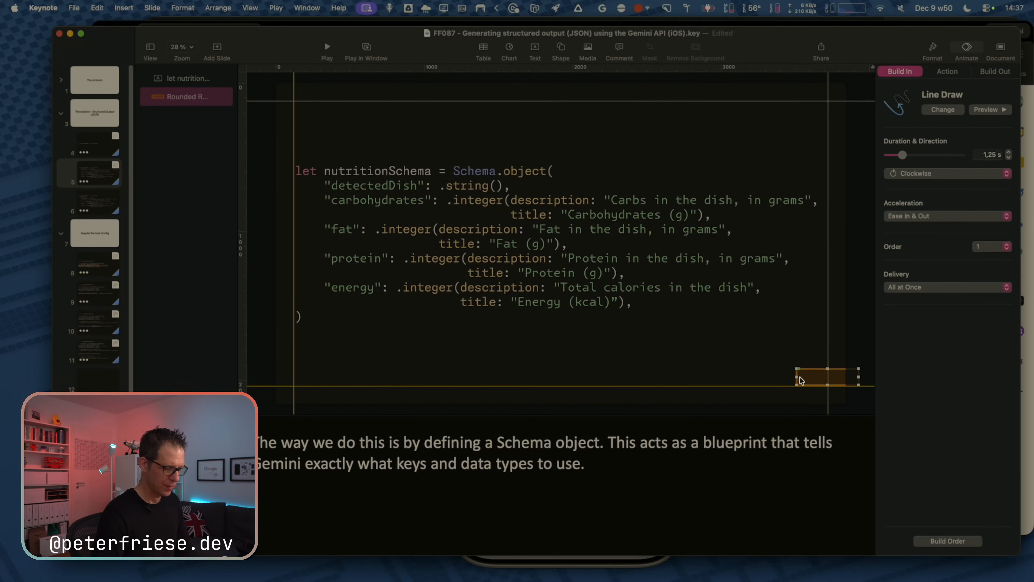
left_click(93, 181)
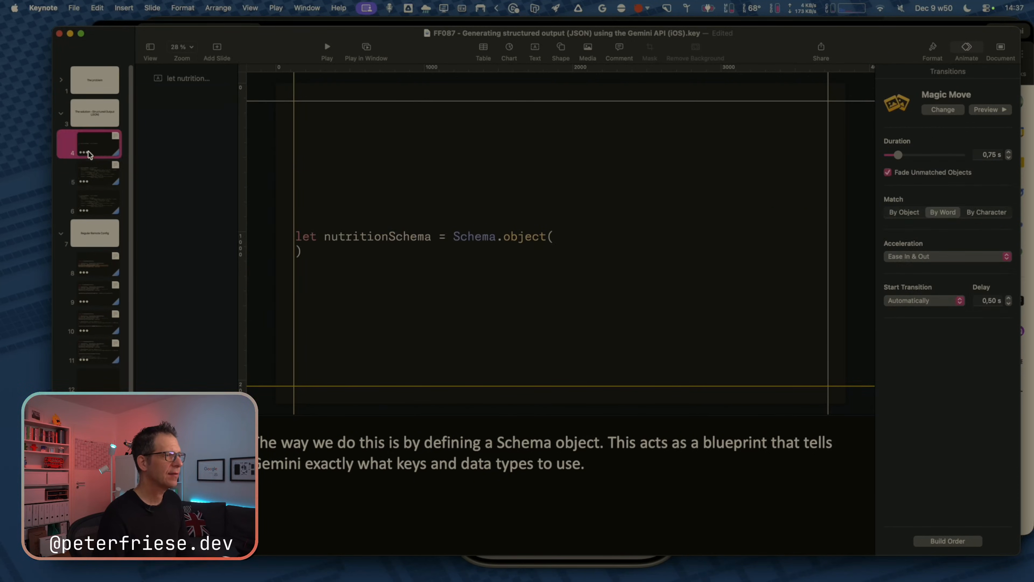
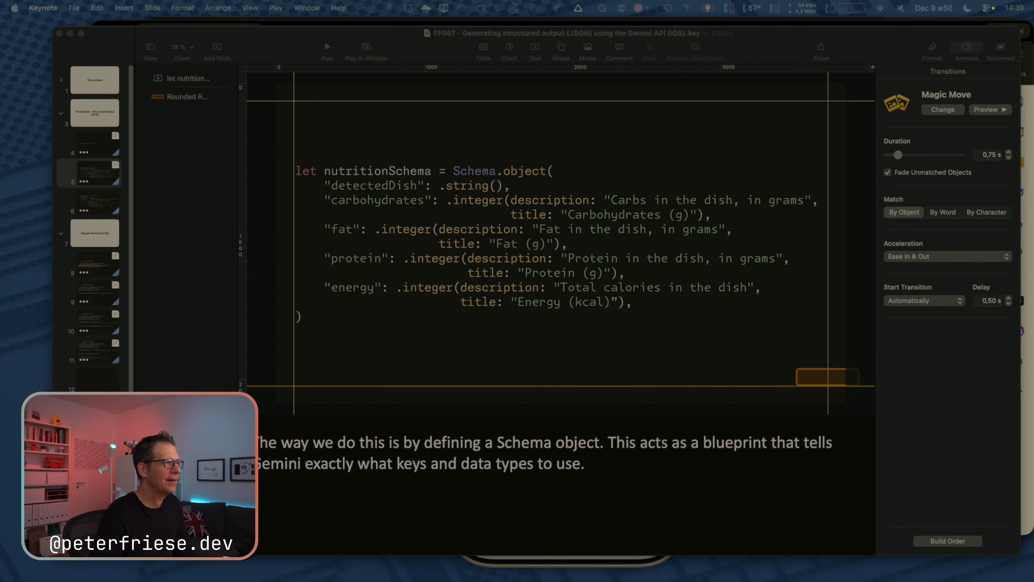
left_click(101, 152, "shift")
left_click(99, 173)
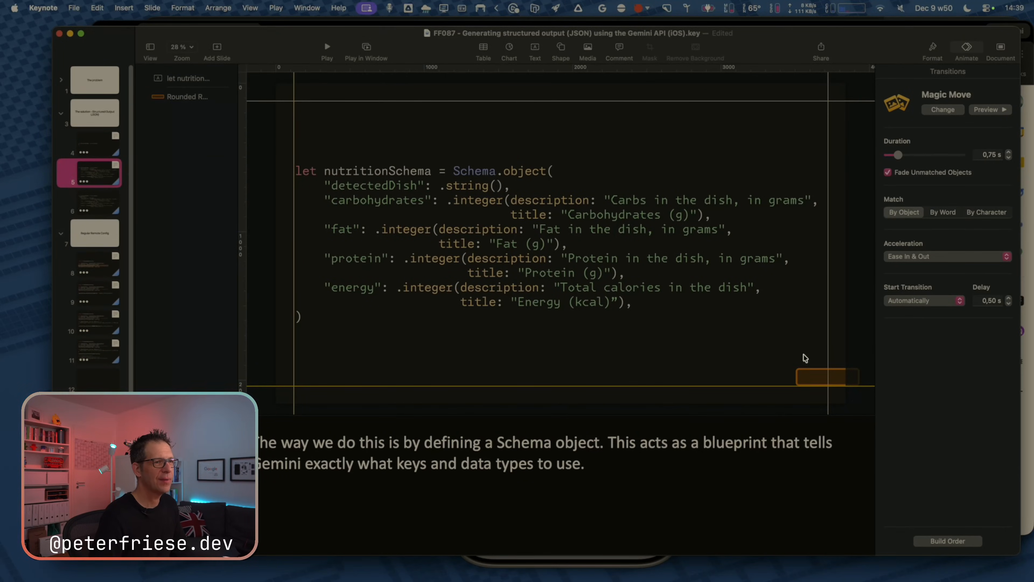
mouse_move(823, 374)
left_mouse_down()
mouse_move(489, 353)
mouse_move(333, 180)
mouse_move(435, 184)
left_mouse_up()
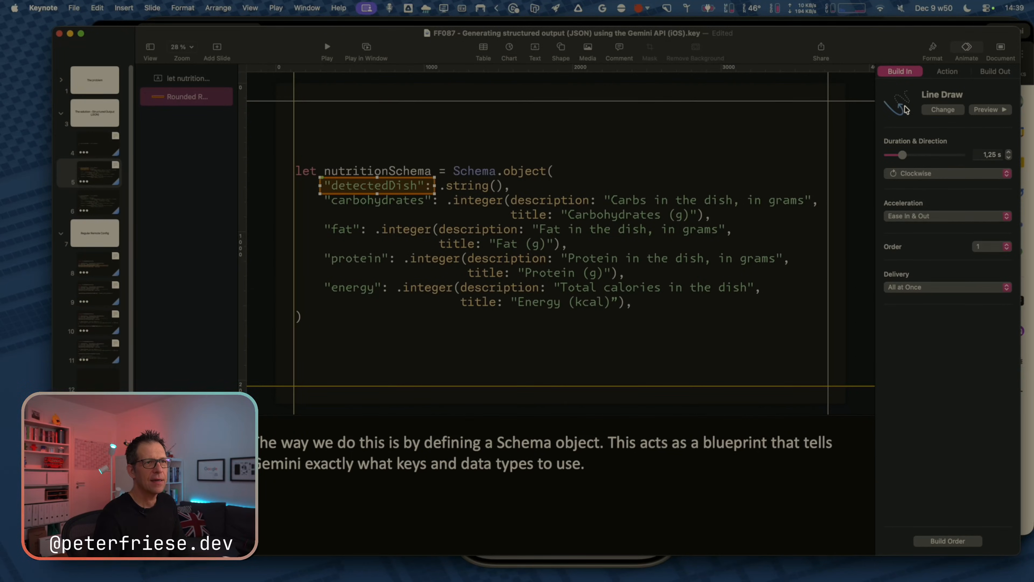
Set the Line Draw build of slide 5's rounded rectangle to start After Transition.
left_click(97, 152)
left_click(93, 167)
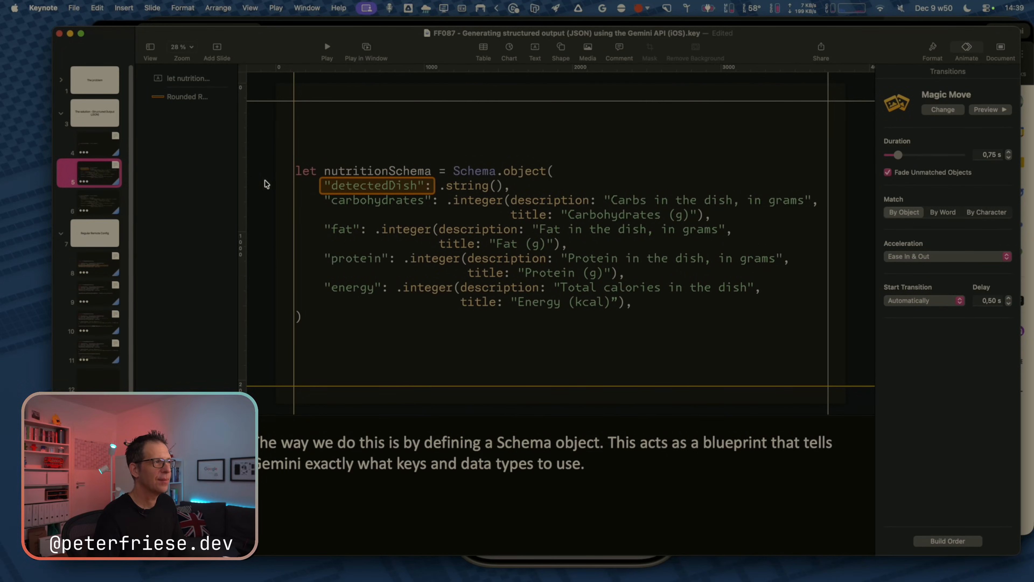
left_click(167, 97)
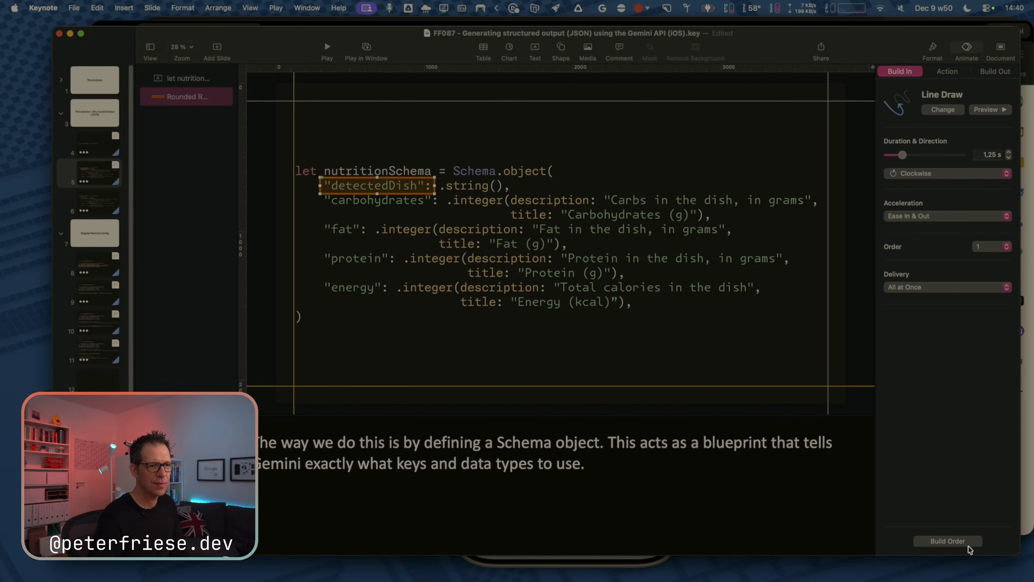
left_click(945, 540)
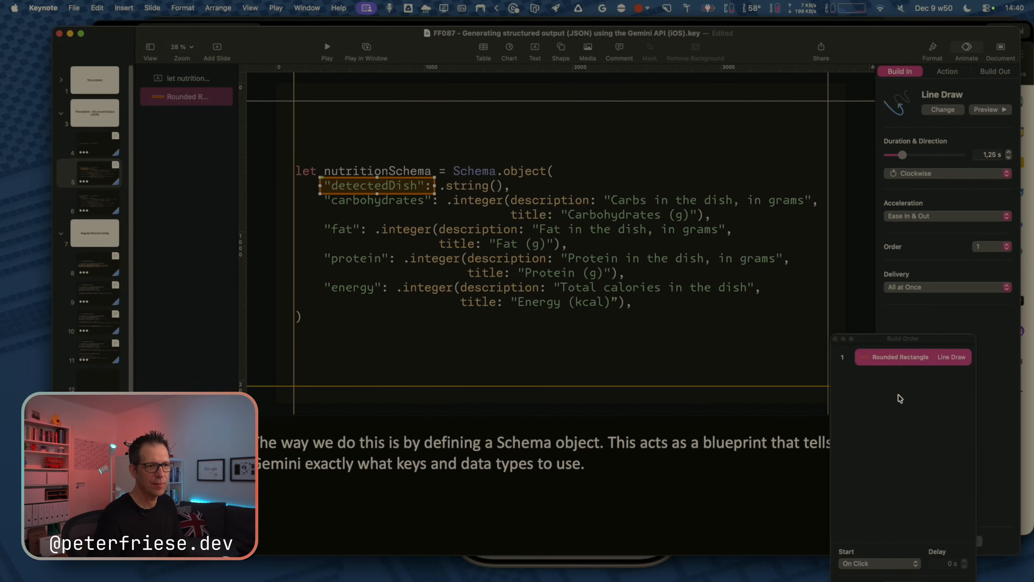
left_click(892, 562)
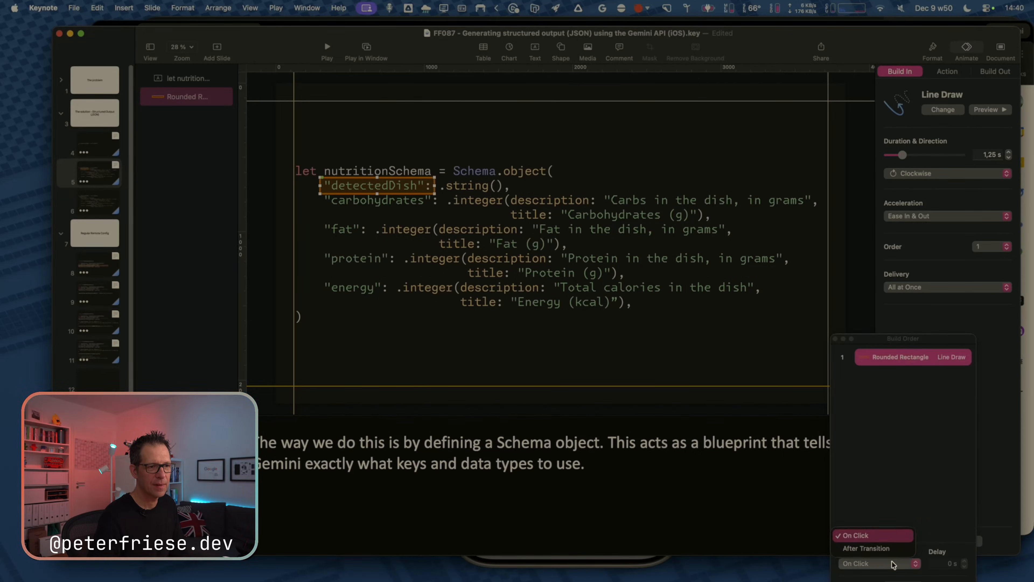
left_click(886, 542)
left_click(919, 484)
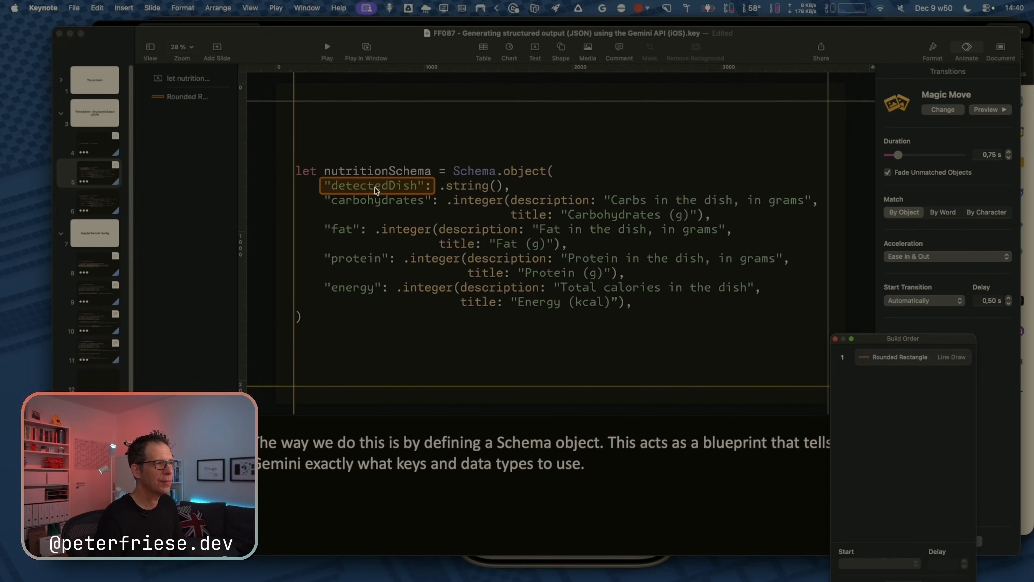
Select slide 5, then switch to the Google Docs script and copy the paragraph starting "For example, we specify that the name of the dish is a string".
left_click(216, 143)
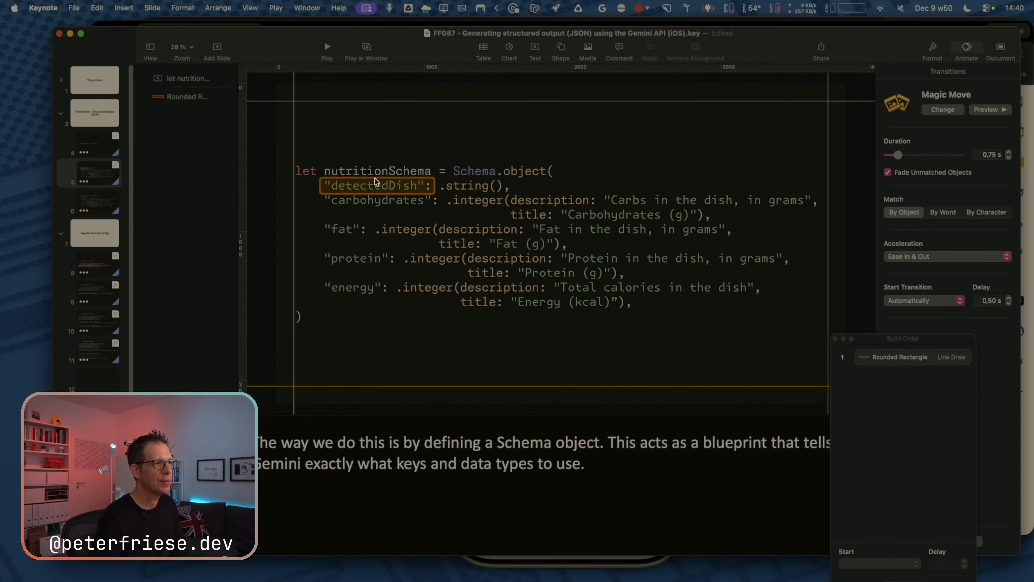
left_click(98, 165)
left_click(97, 156)
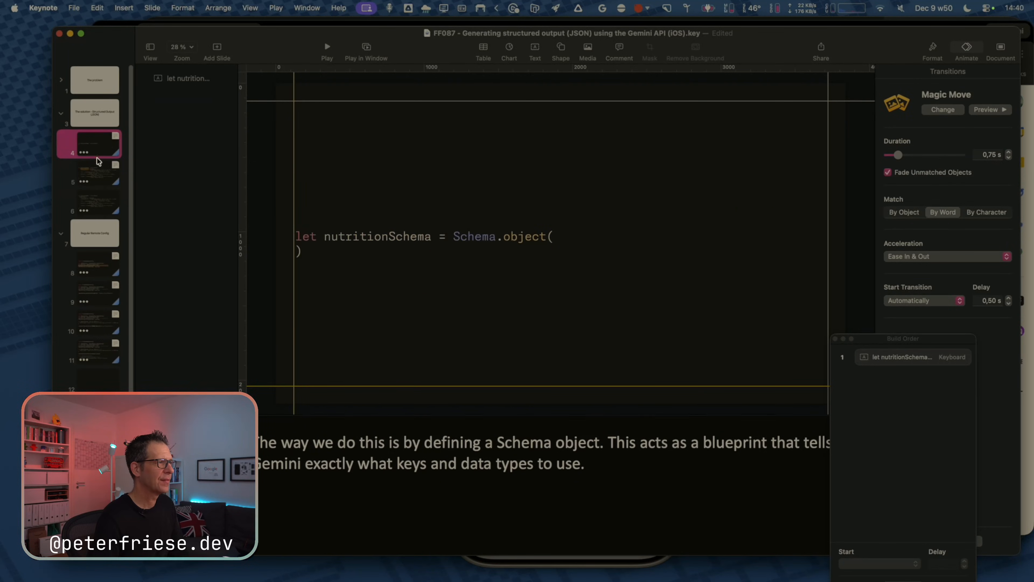
left_click(98, 167)
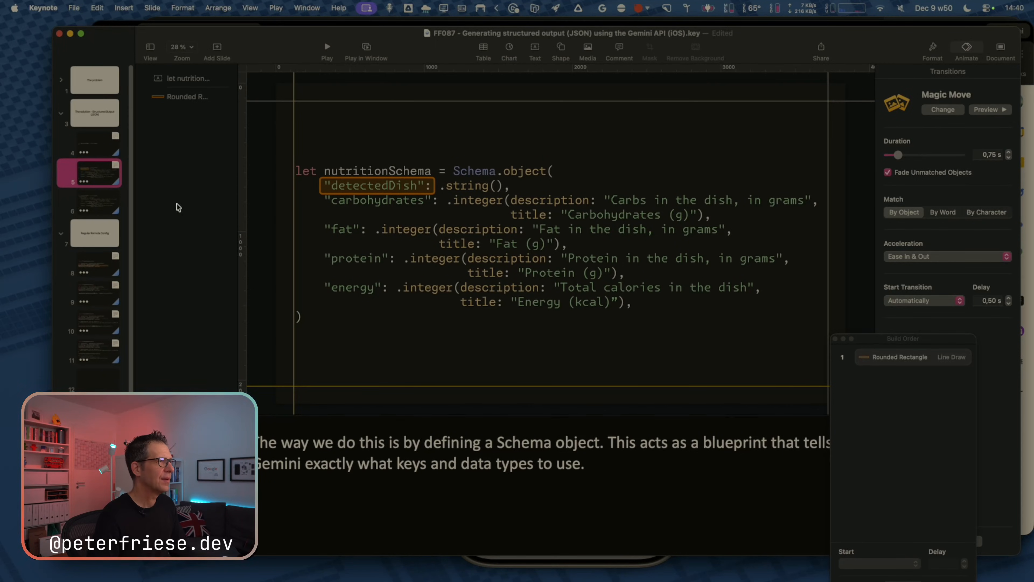
key("super+Tab")
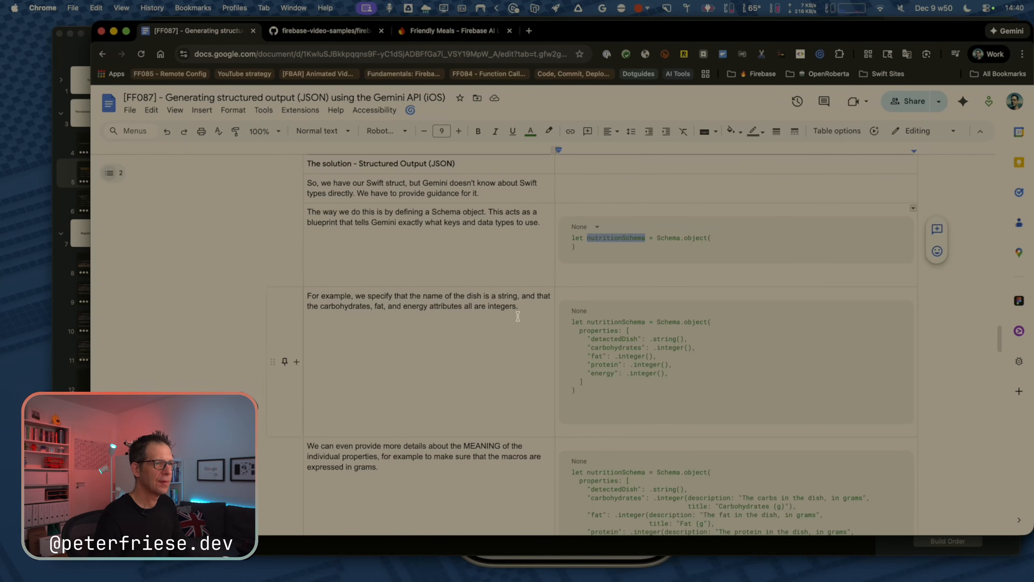
left_click(524, 316)
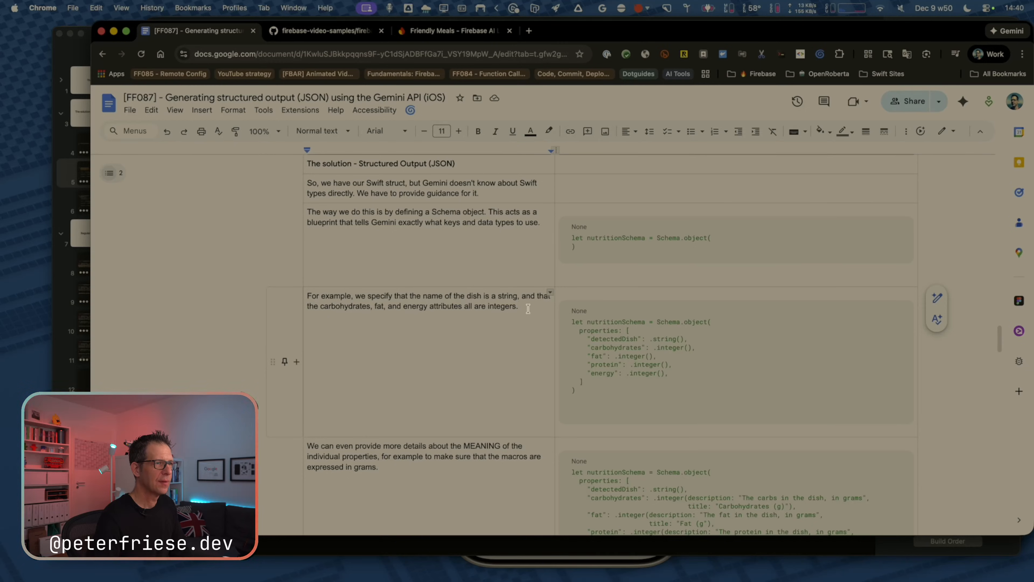
key("super+shift+Left")
key("shift+Up")
key("super+c")
Switch back to Keynote and replace slide 5's presenter notes with the copied script paragraph.
key("super+Tab")
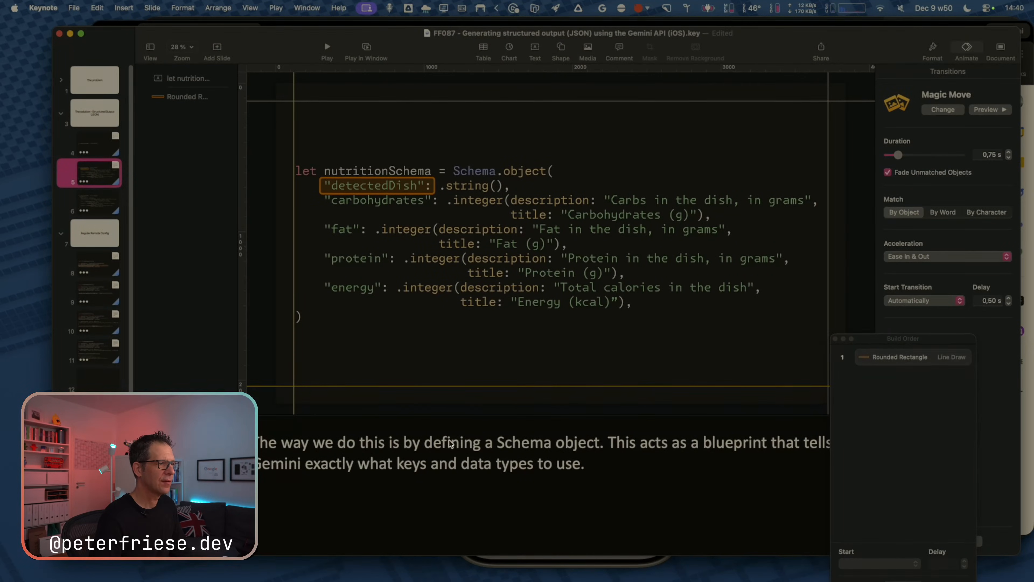
triple_click(445, 450)
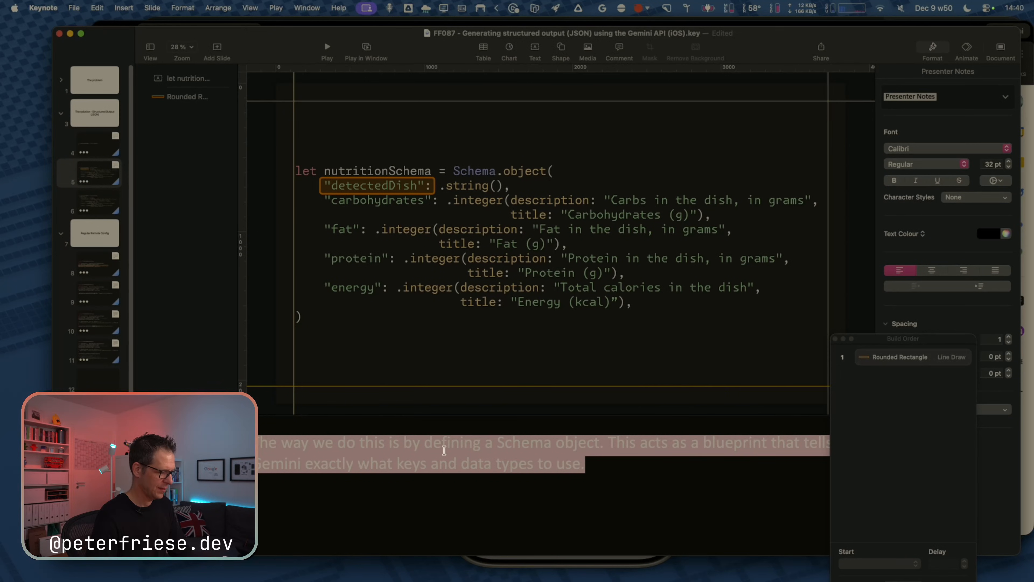
key("super+v")
Duplicate slide 5 and refit the orange rounded rectangle on the copy around ".string()" only.
left_click(91, 142)
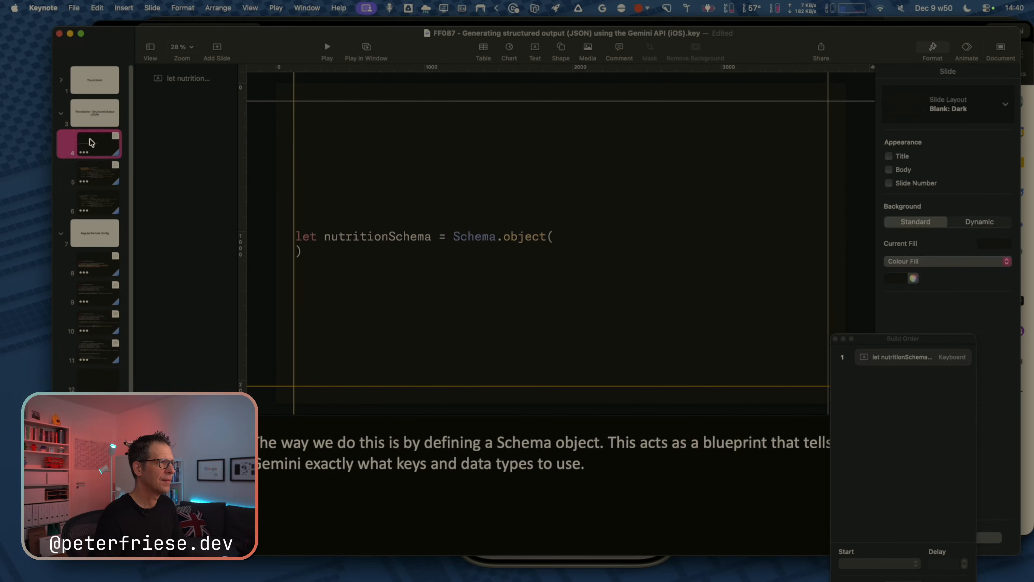
left_click(104, 179)
key("super+d")
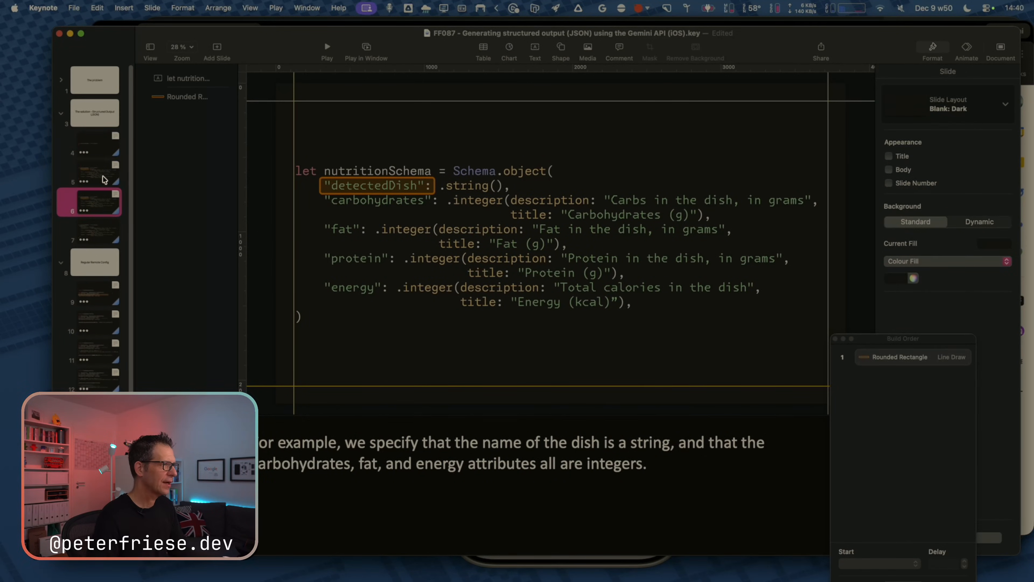
left_click(193, 98)
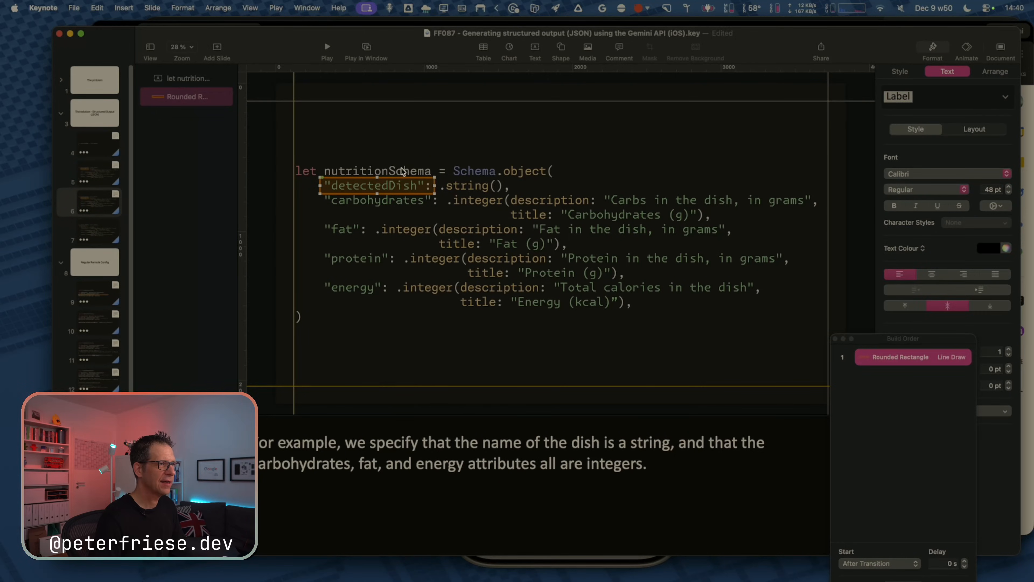
left_click_drag(435, 185, 505, 181)
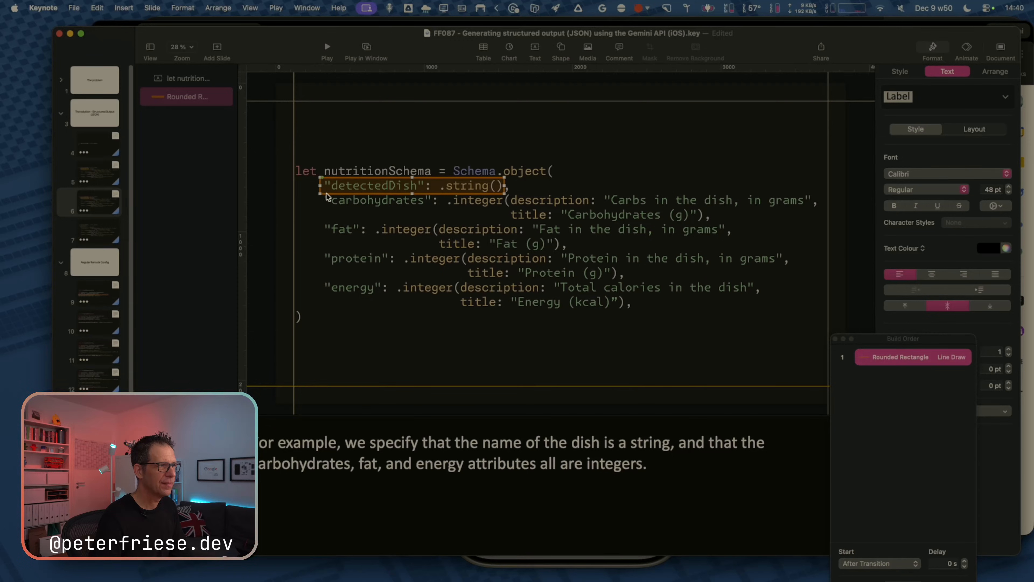
left_click_drag(319, 185, 436, 183)
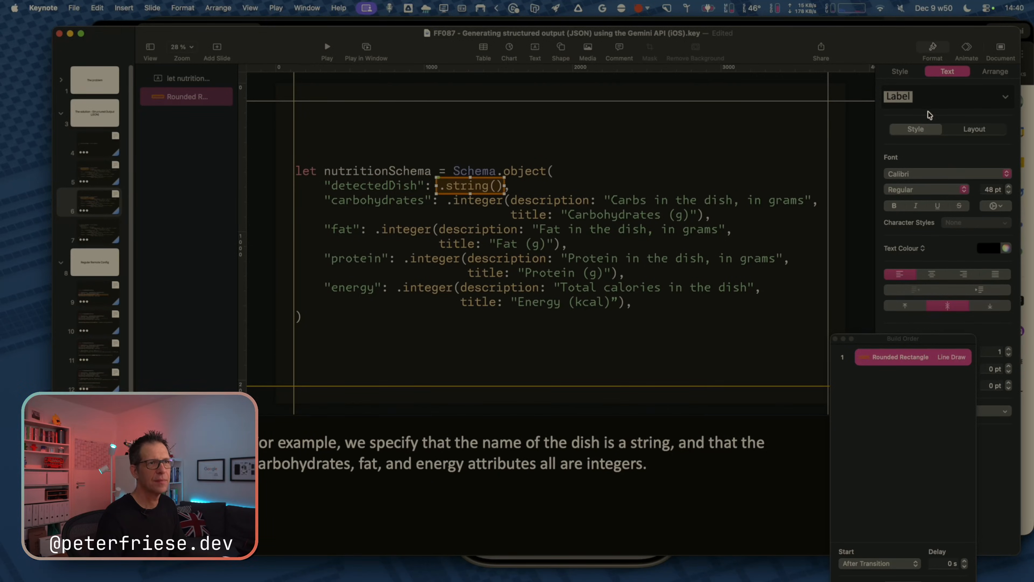
Remove the Line Draw build-in effect from the rounded rectangle on slide 6.
left_click(959, 58)
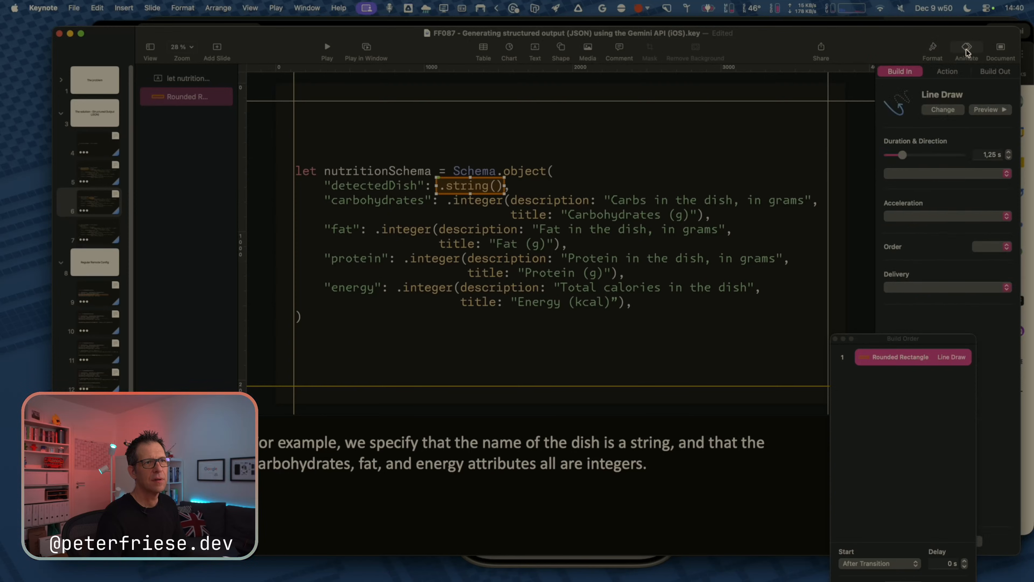
left_click(943, 109)
left_click(871, 37)
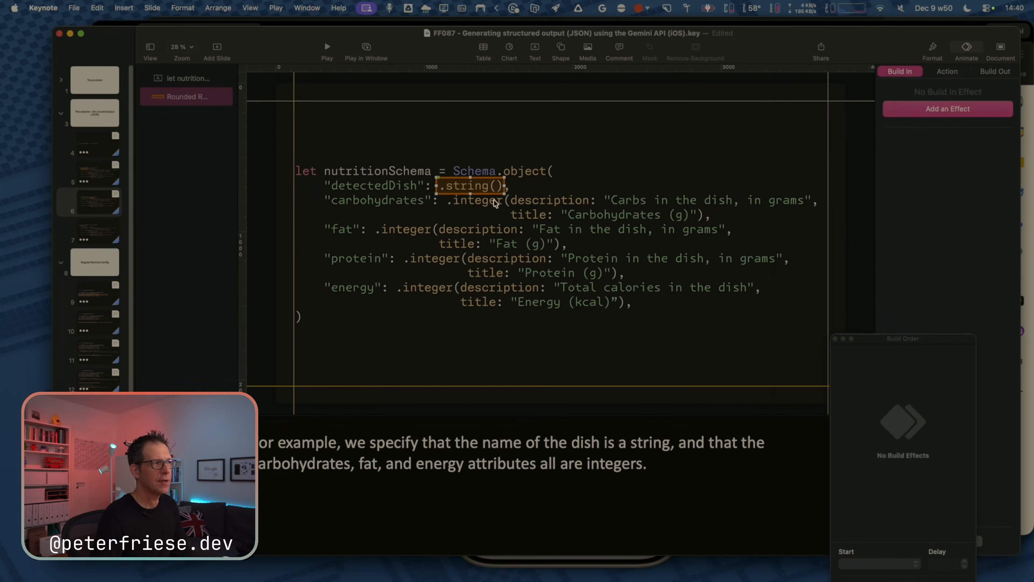
Play the presentation in a window from slide 4 up to slide 7's code build, then end playback.
left_click(97, 182)
left_click(98, 145)
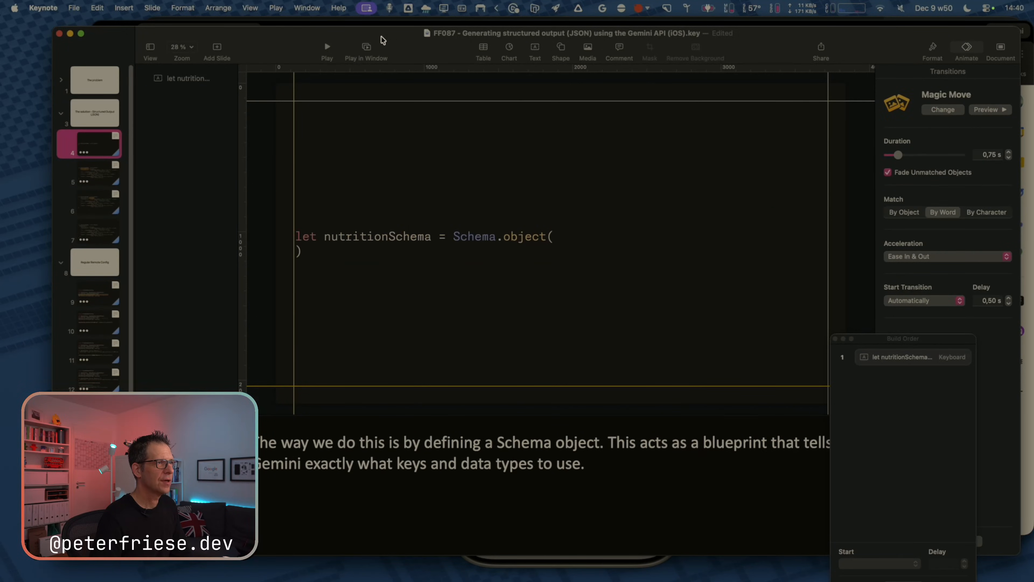
left_click(367, 48)
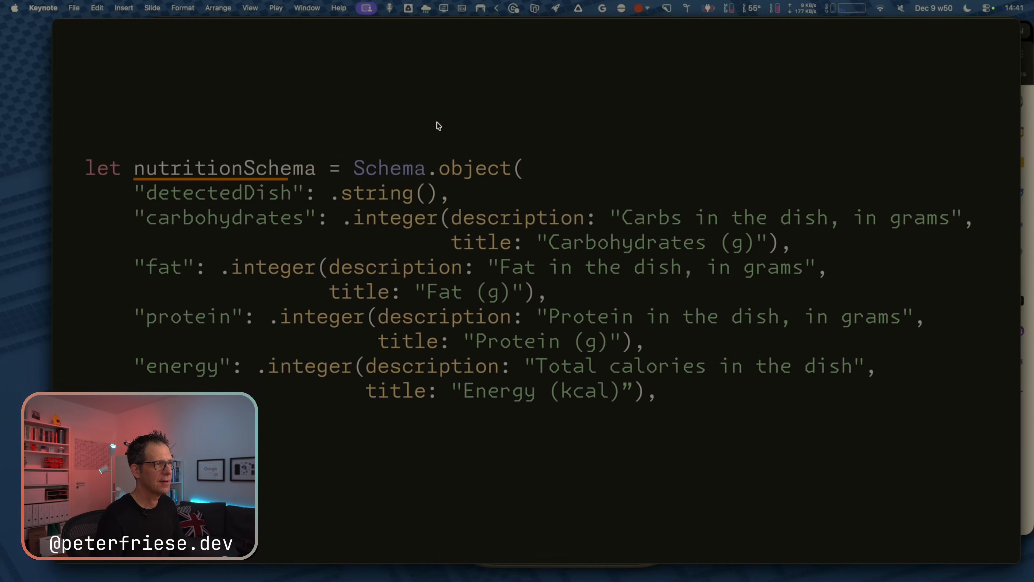
key("Right")
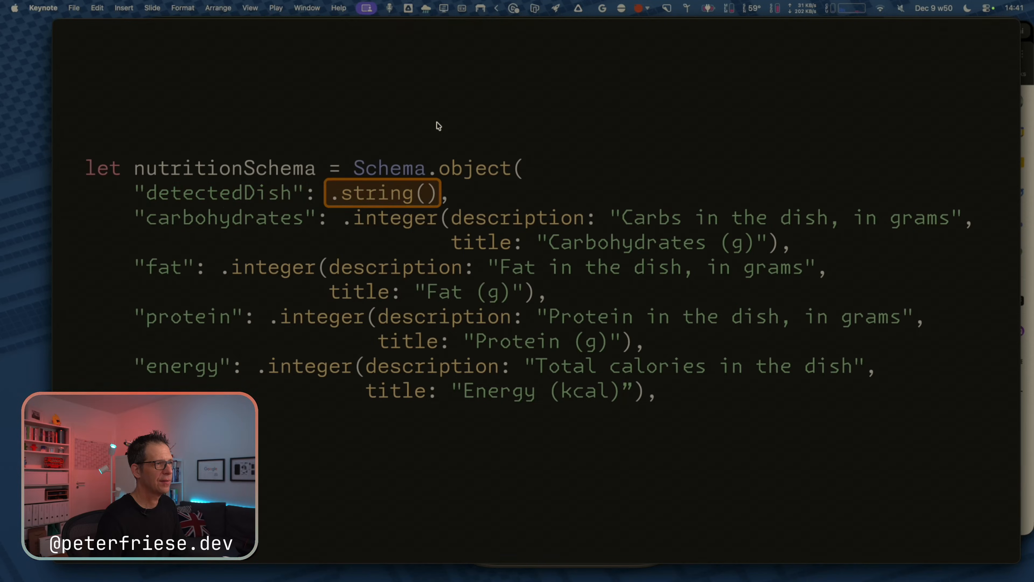
key("Right")
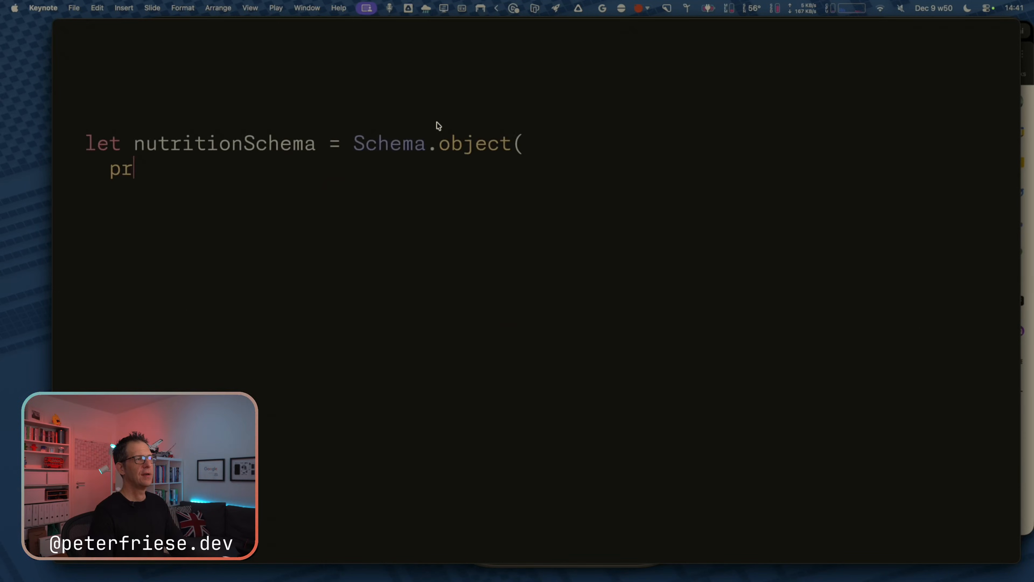
key("Escape")
Set slide 4's Magic Move transition to start On Click and its code text's Keyboard build to start After Transition.
left_click(75, 150)
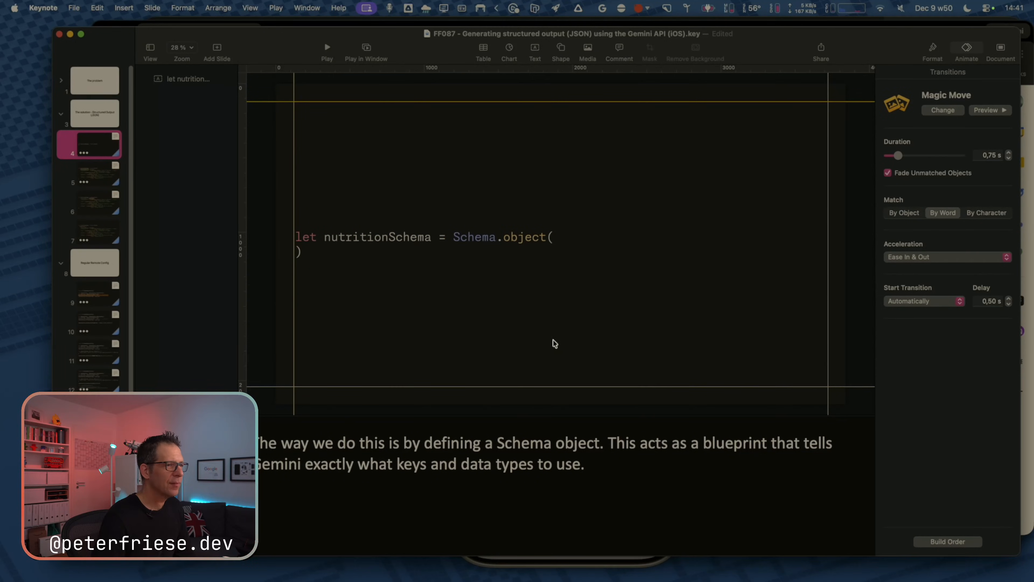
left_click(925, 306)
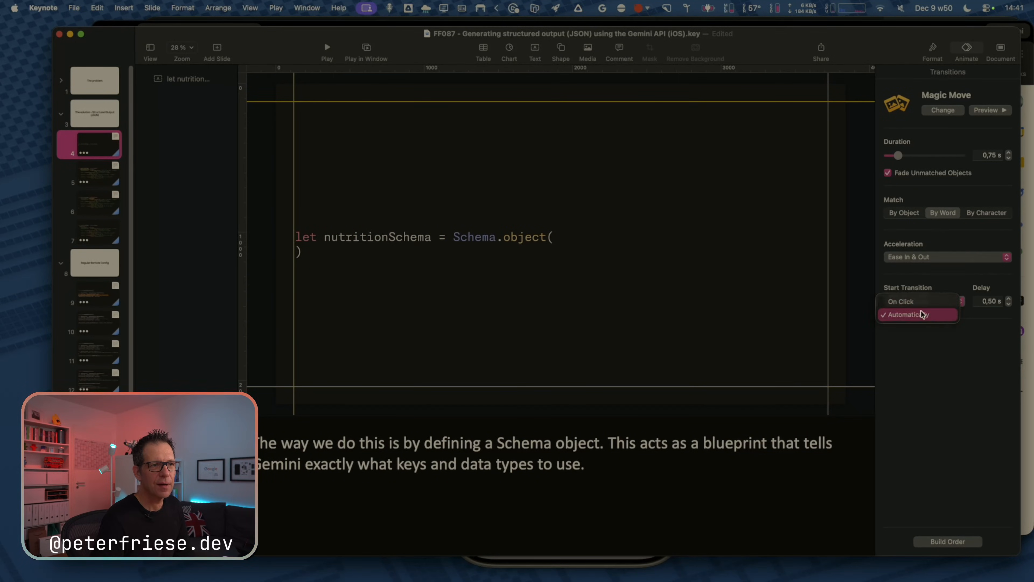
left_click(923, 302)
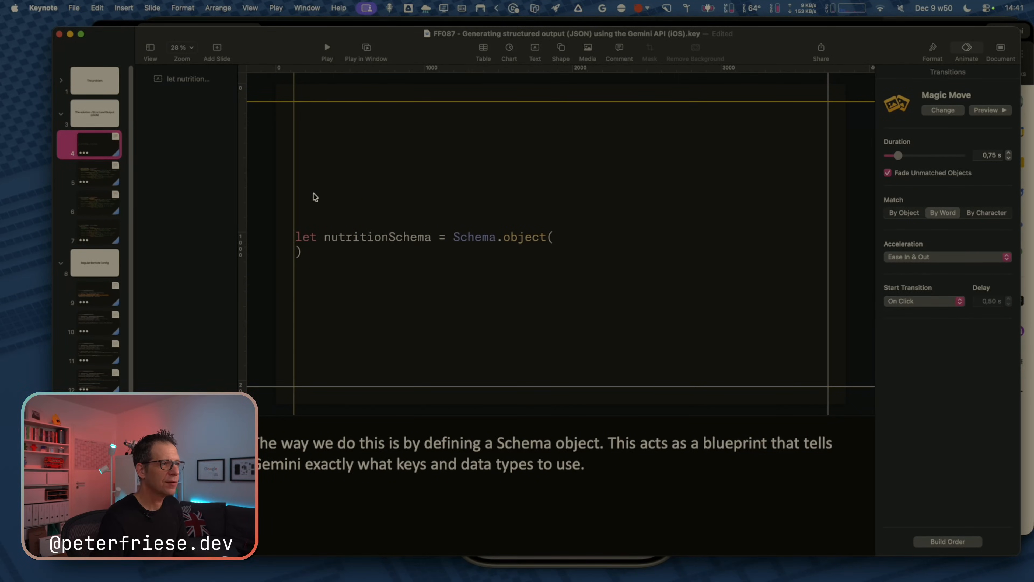
left_click(948, 542)
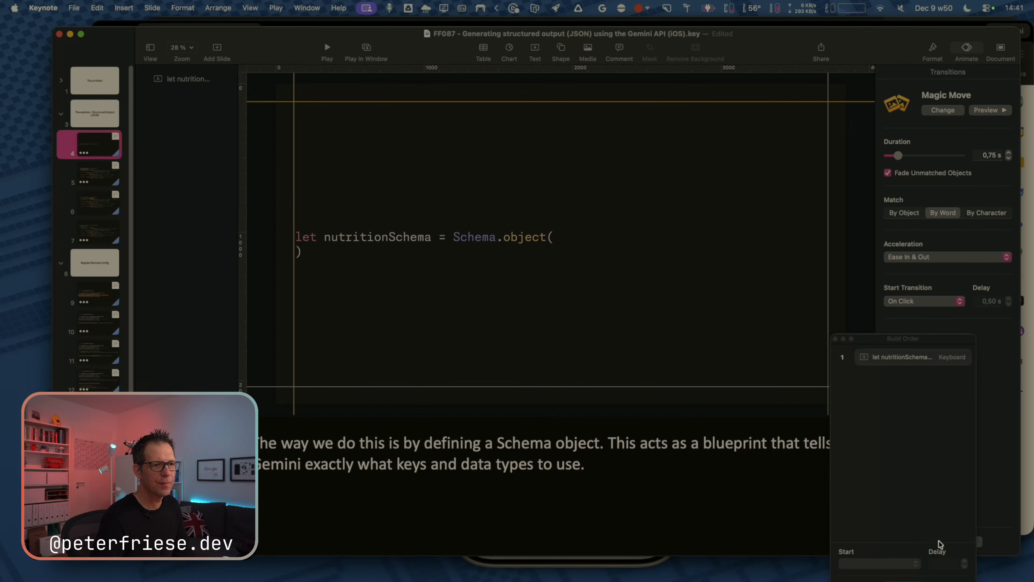
left_click(892, 359)
left_click(871, 565)
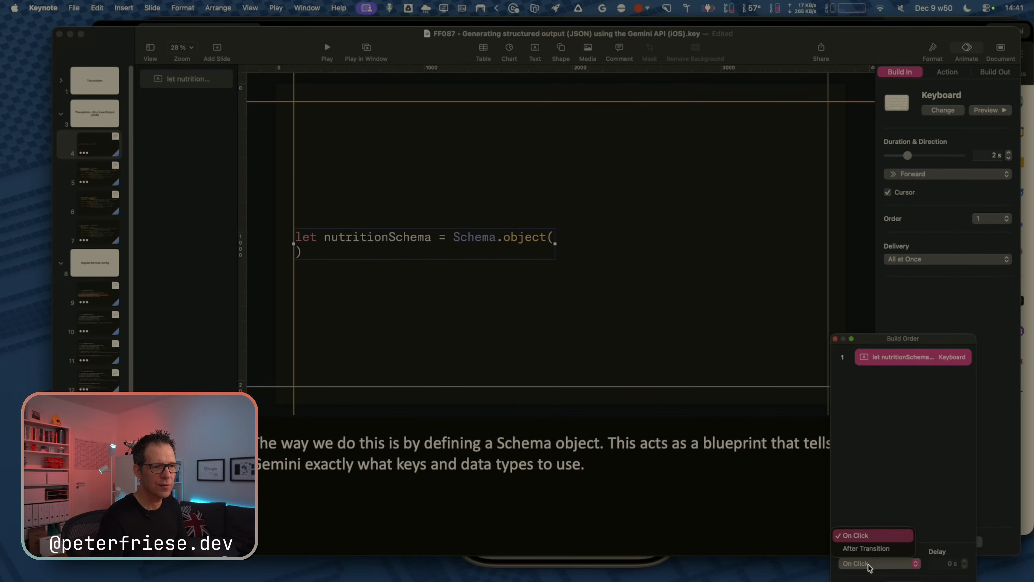
left_click(871, 548)
Set slide 5's Magic Move transition to start On Click and check the start setting of its rectangle's Line Draw build.
left_click(92, 182)
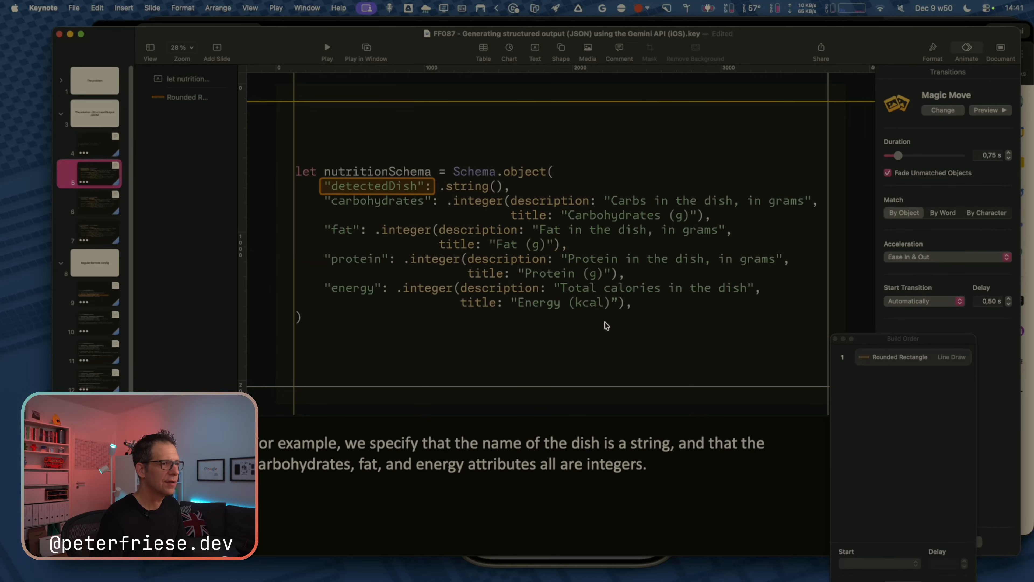
left_click(933, 305)
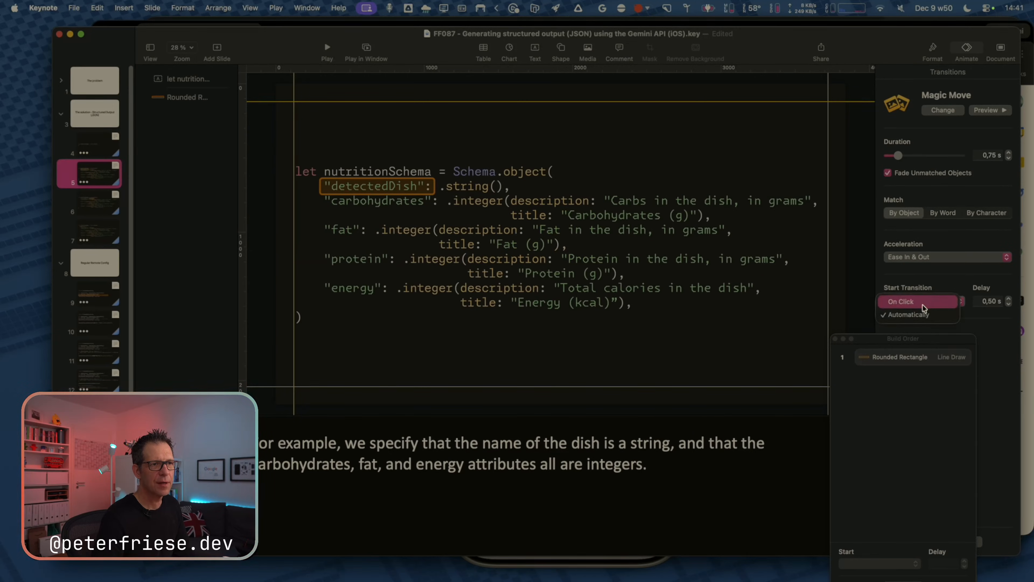
left_click(923, 292)
left_click(904, 354)
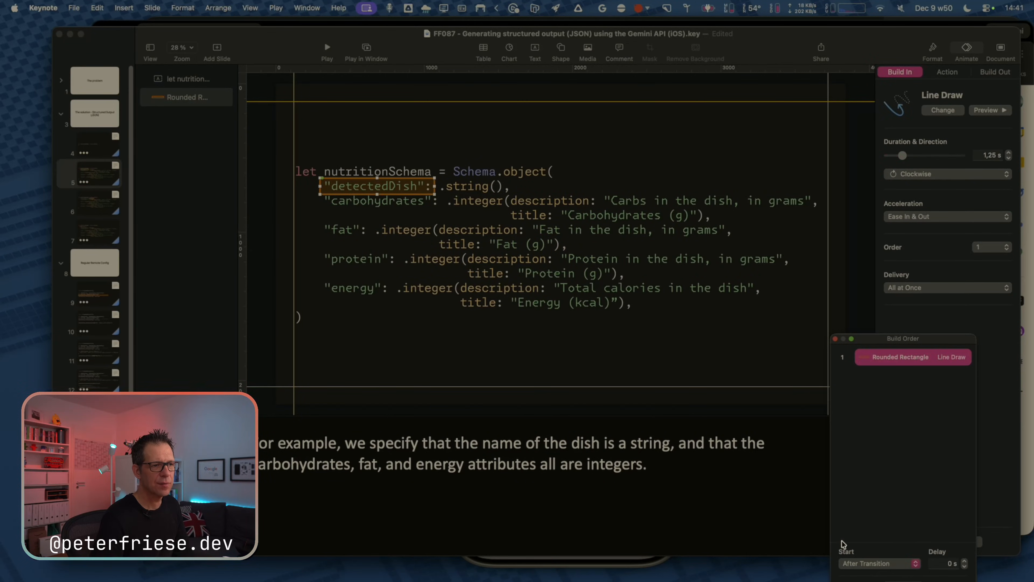
Set the Magic Move transitions of slides 6 and 7 to start On Click and check slide 7's Keyboard build start setting.
left_click(90, 210)
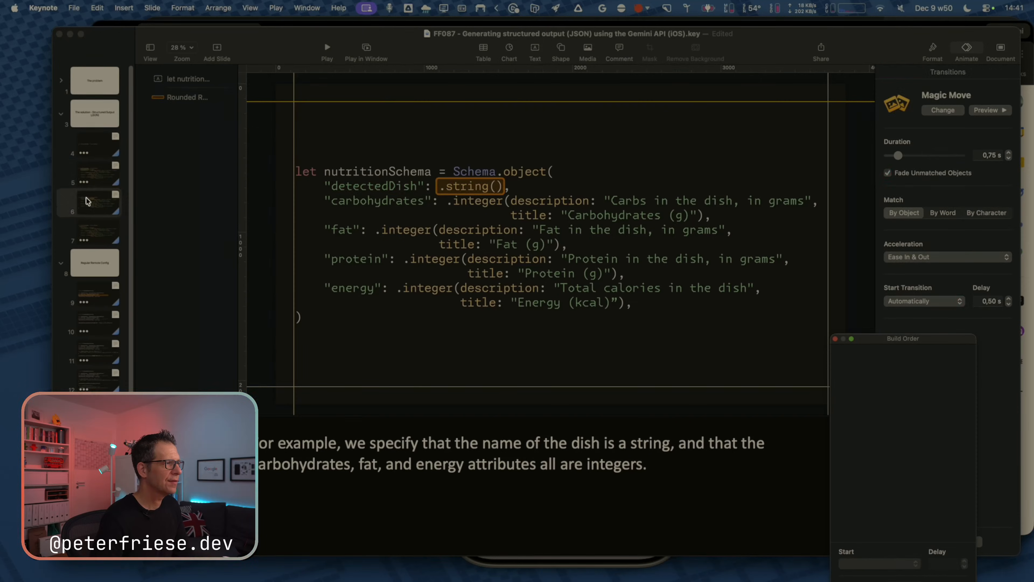
left_click(927, 305)
left_click(909, 315)
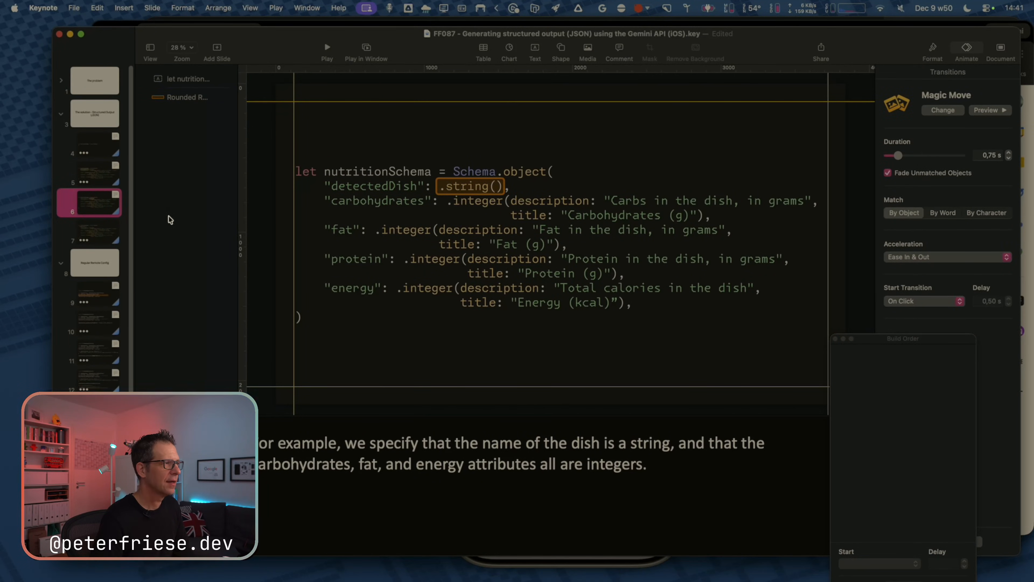
left_click(86, 240)
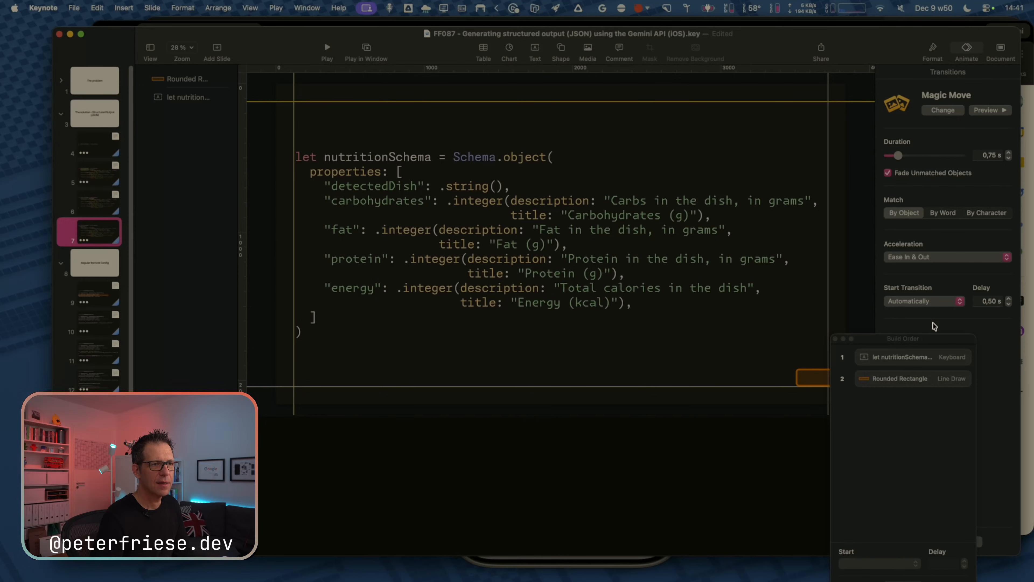
left_click(931, 303)
left_click(931, 304)
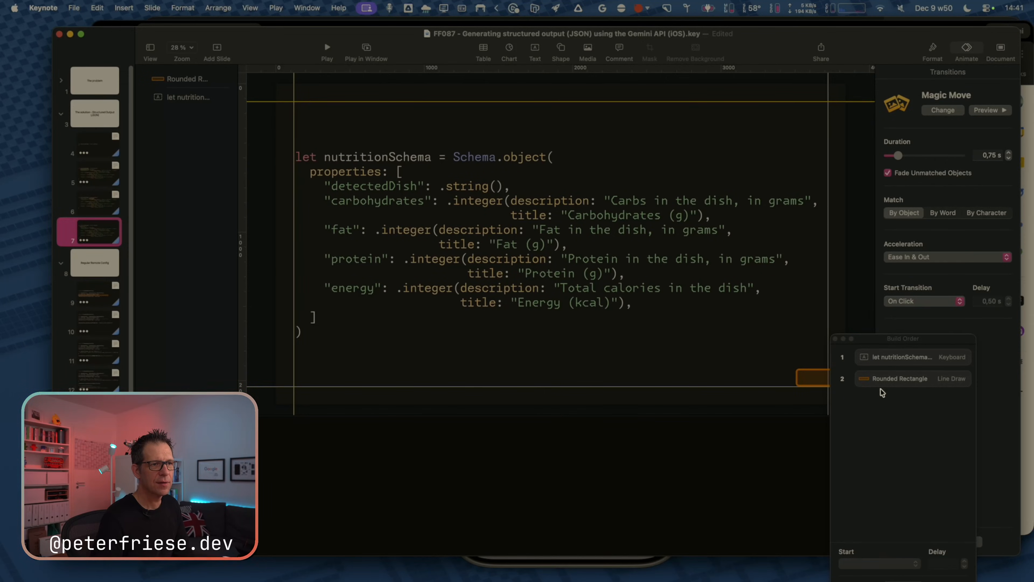
left_click(910, 354)
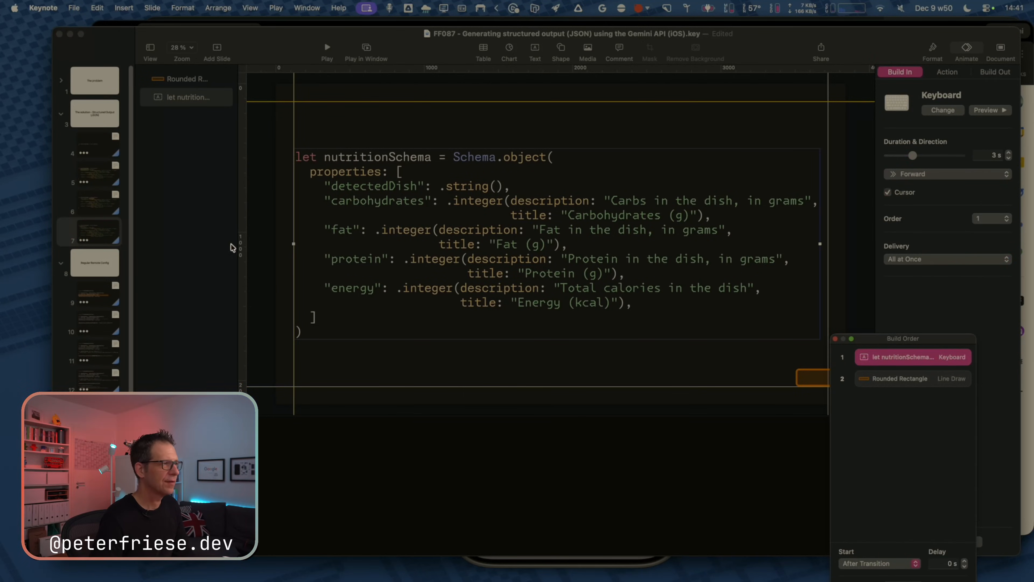
Play the presentation in a window from slide 4, advancing to the "detectedDish" highlight and on to the ".string()" highlight.
left_click(87, 148)
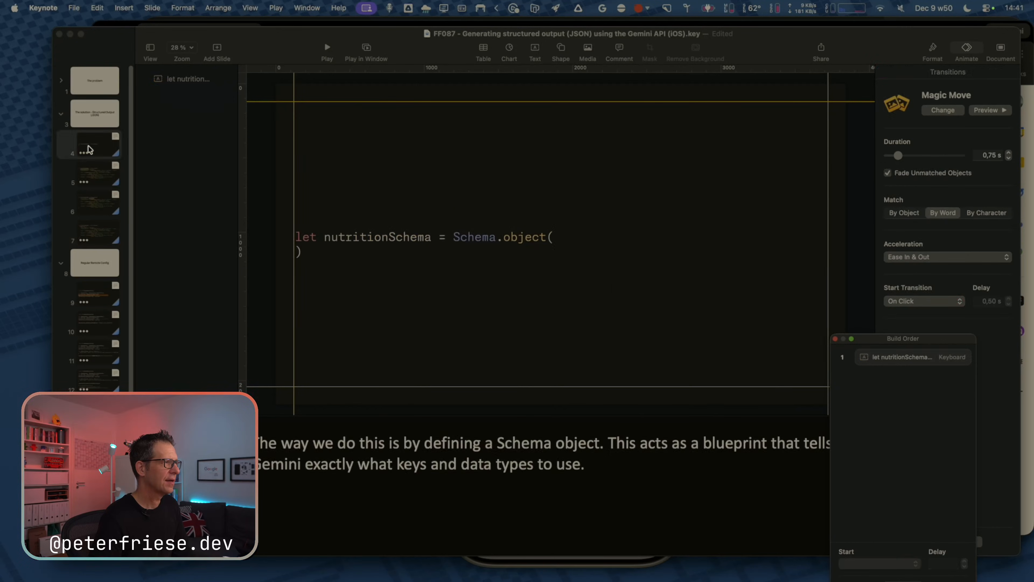
left_click(360, 53)
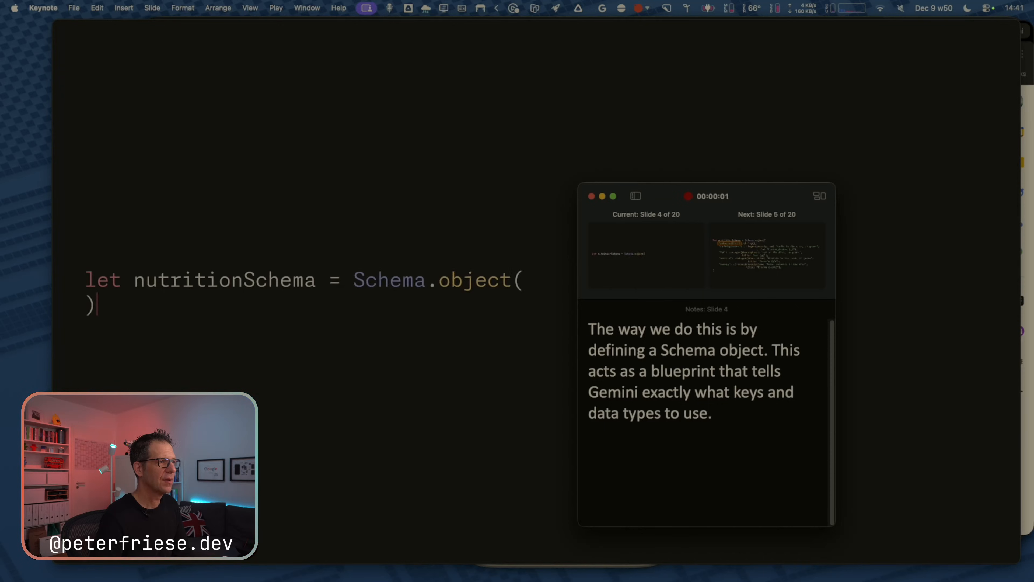
key("Right")
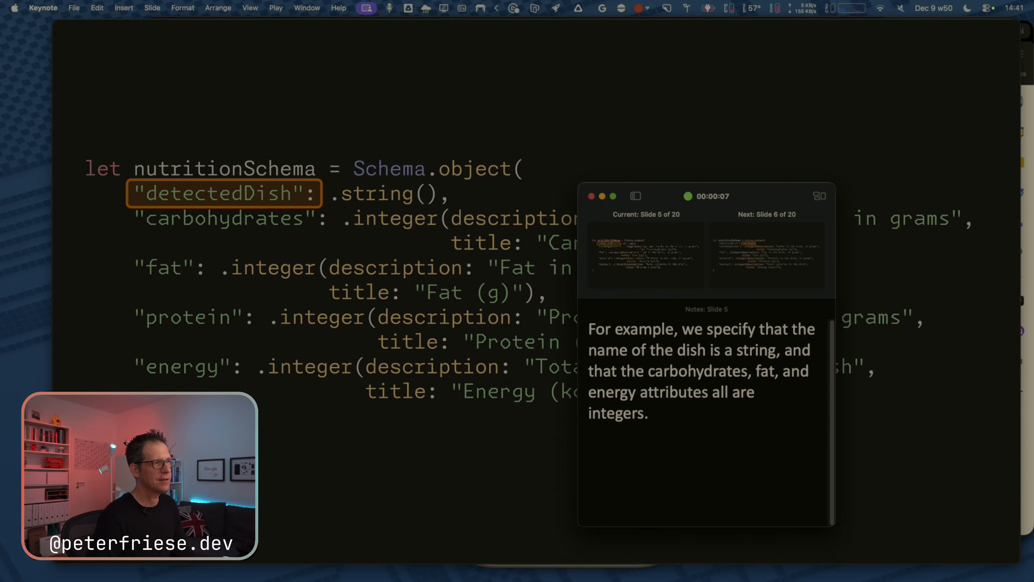
key("Right")
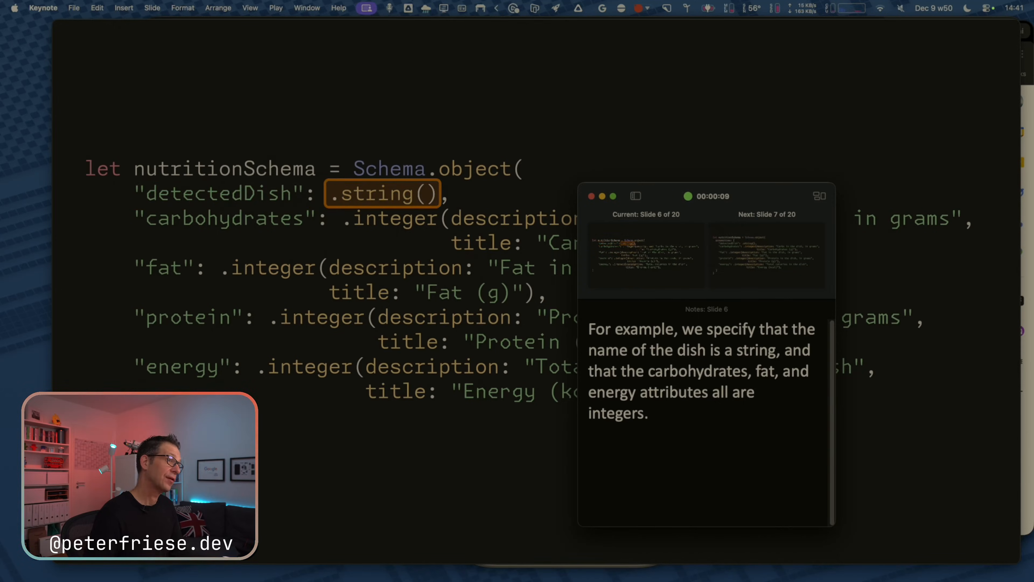
End the windowed playback and duplicate slide 6.
key("Escape")
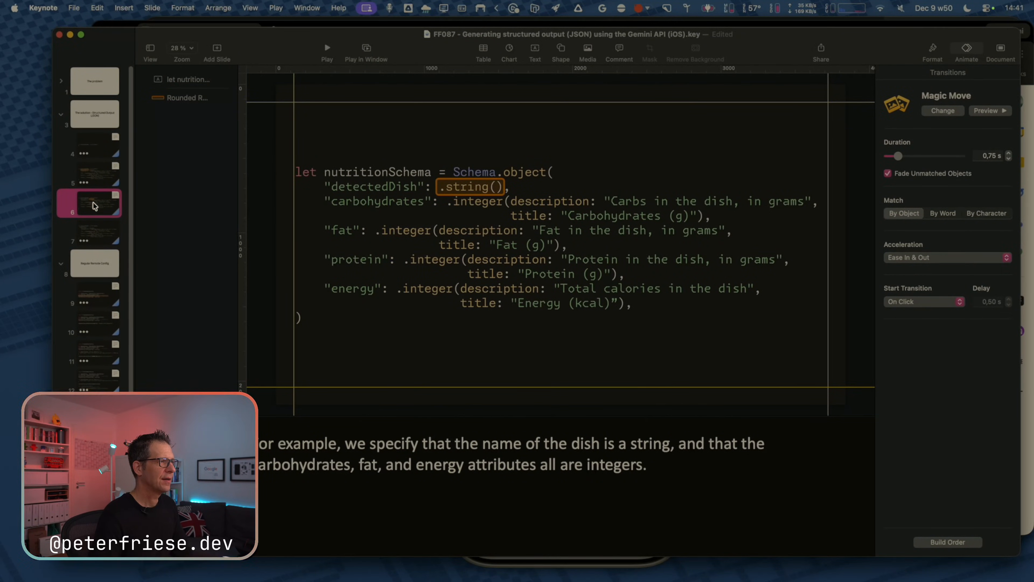
key("super+d")
Switch to the Google Docs script in Chrome and insert a table row below the "For example, we specify" row.
key("super+Tab")
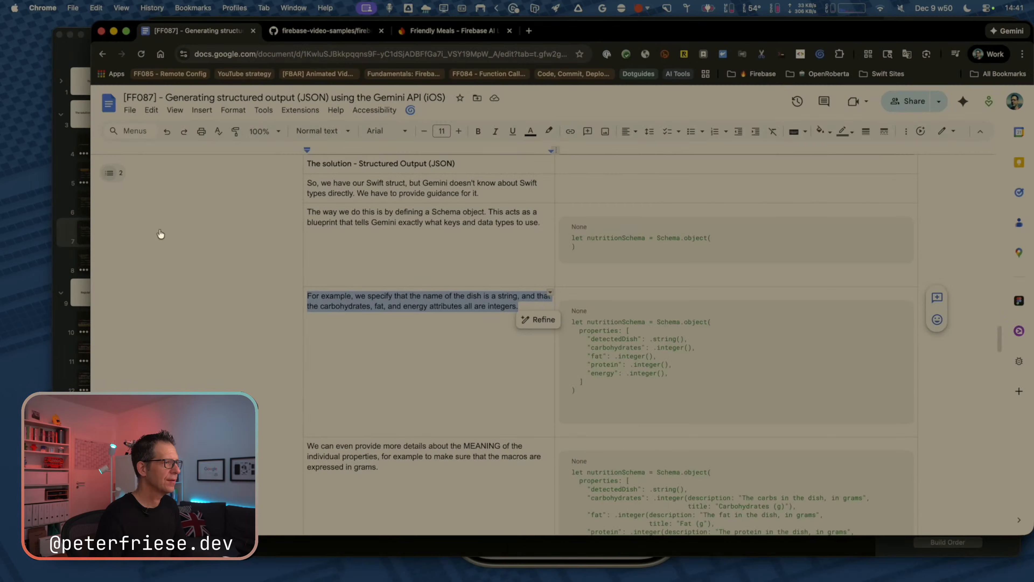
left_click(423, 336)
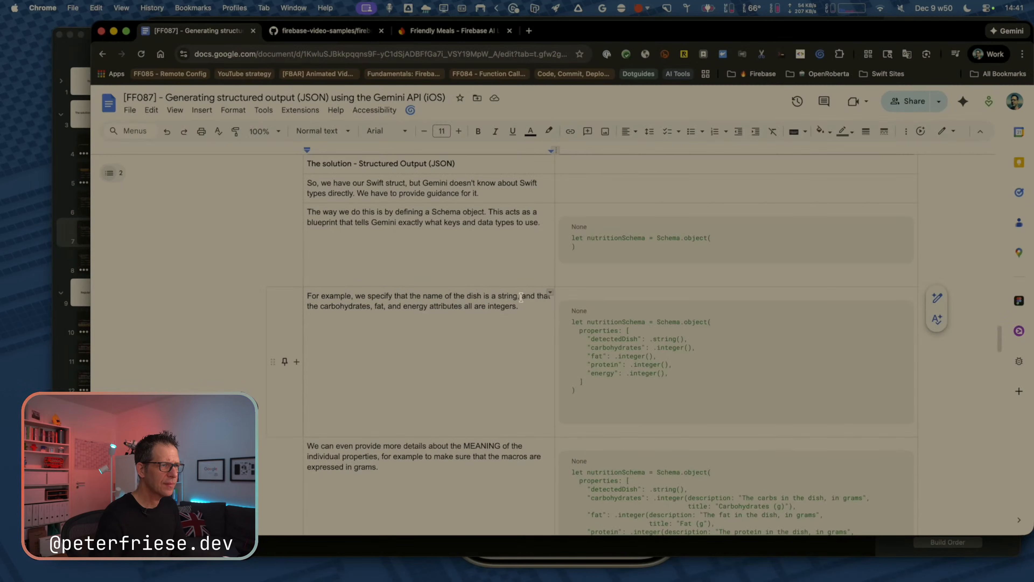
left_click(297, 362)
Move the clause "and that the carbohydrates, fat, and energy attributes all are integers." into the empty script row below.
left_click(518, 296)
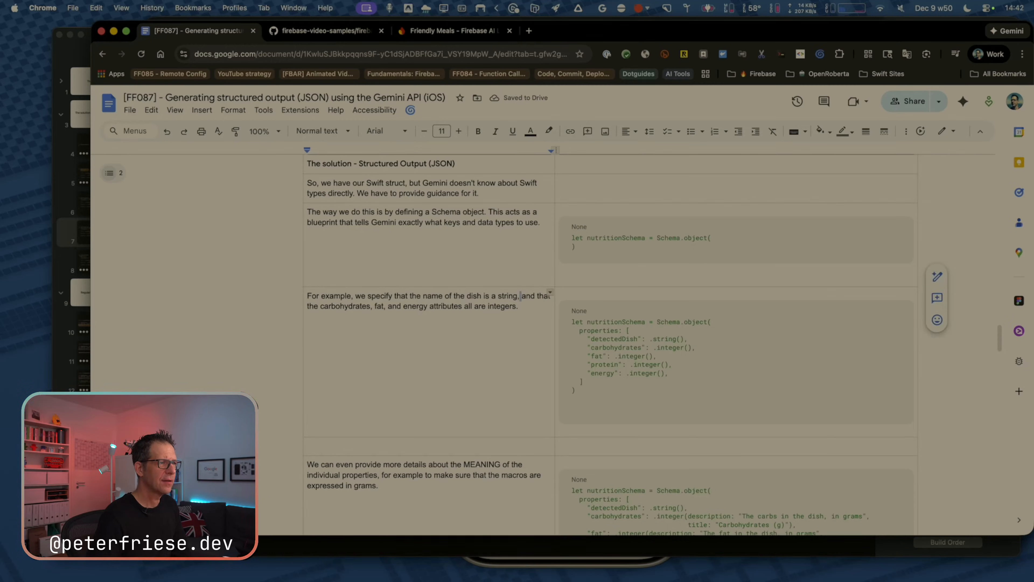
key("Right")
key("shift+super+Right")
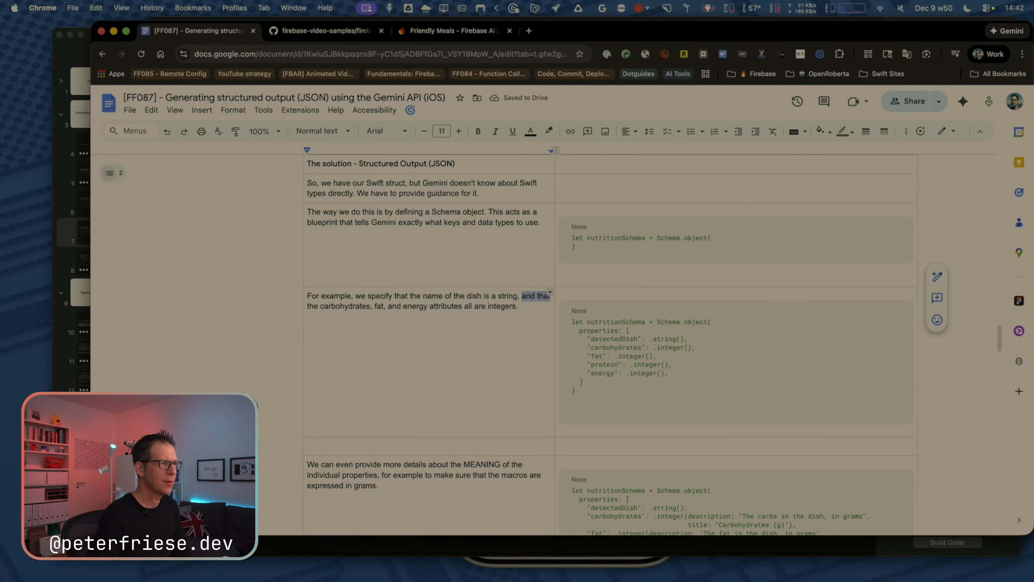
key("shift+Down")
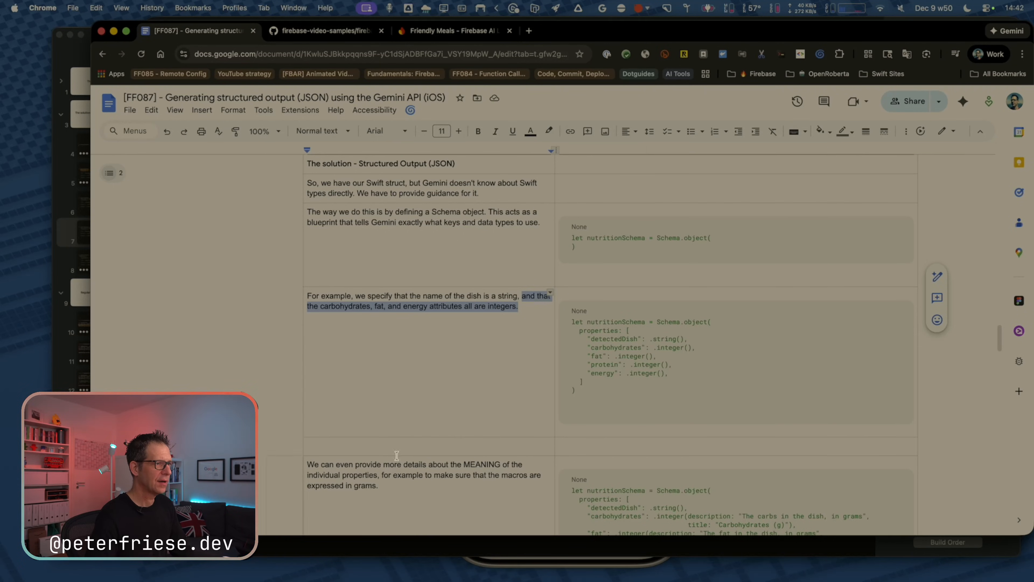
key("super+x")
left_click(397, 449)
key("super+v")
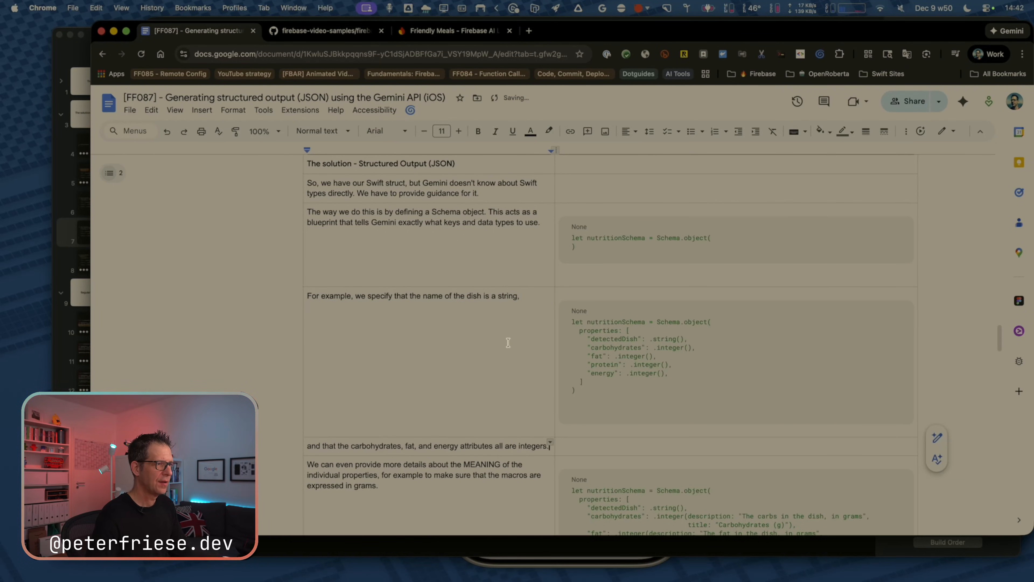
Copy slide 4 from Keynote and paste it in the Google Docs script above the code block beside the "defining a Schema object" text.
key("super+Tab")
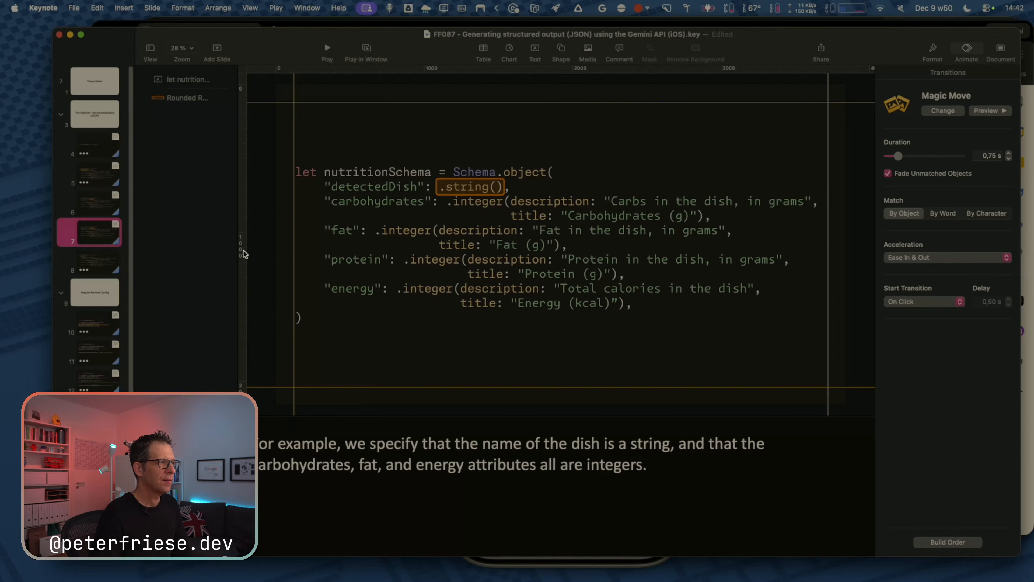
left_click(93, 183)
left_click(95, 147)
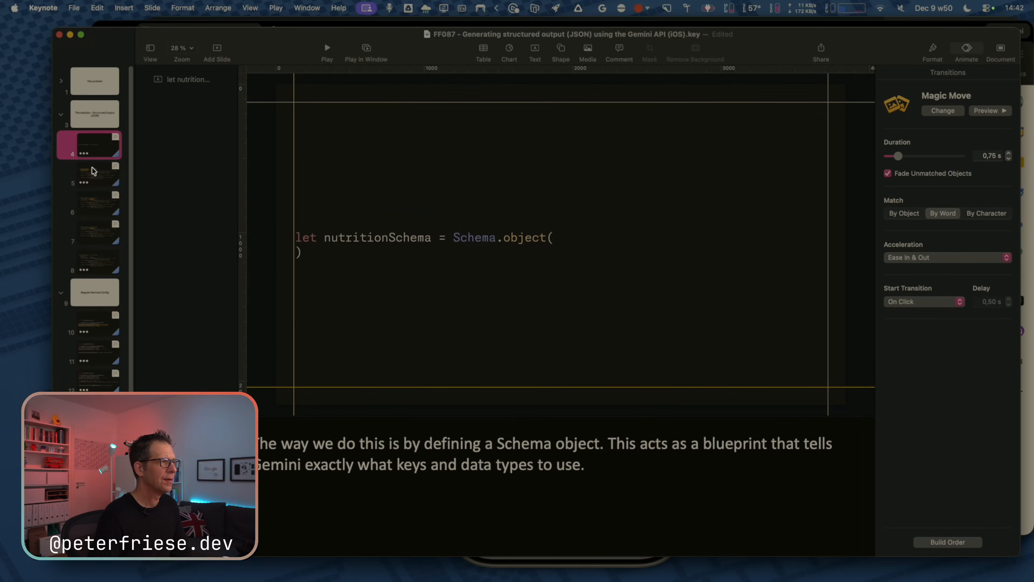
key("super+Tab")
scroll(562, 263, "up", 2)
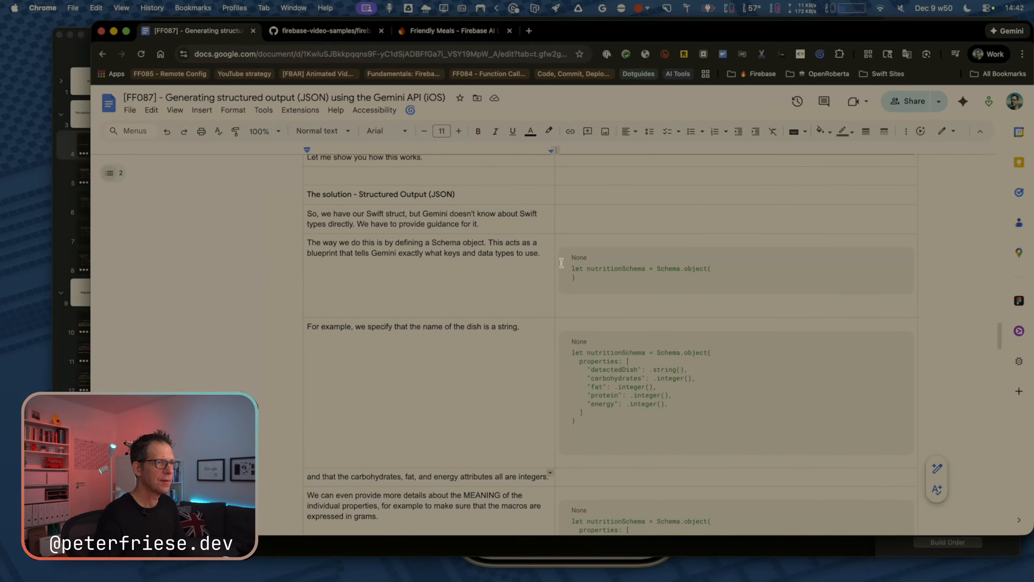
left_click(605, 244)
key("super+v")
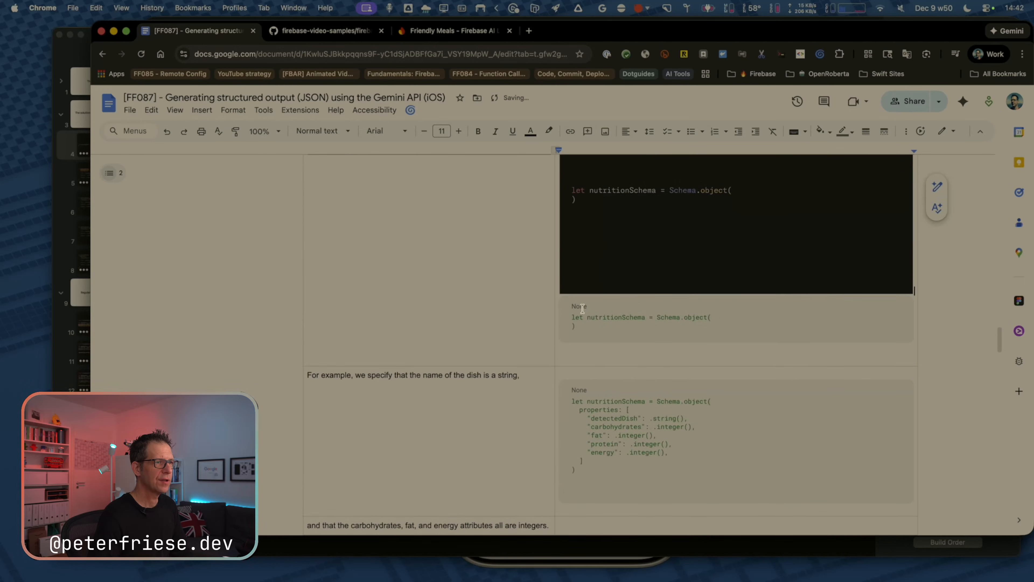
scroll(582, 308, "down", 4)
key("super+Tab")
left_click(105, 174)
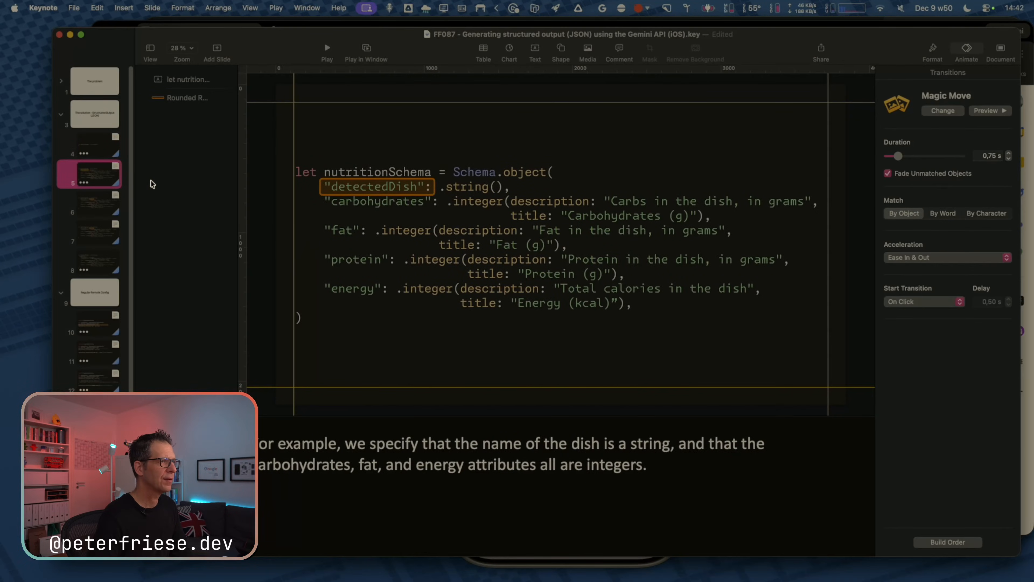
left_click(187, 98)
key("BackSpace")
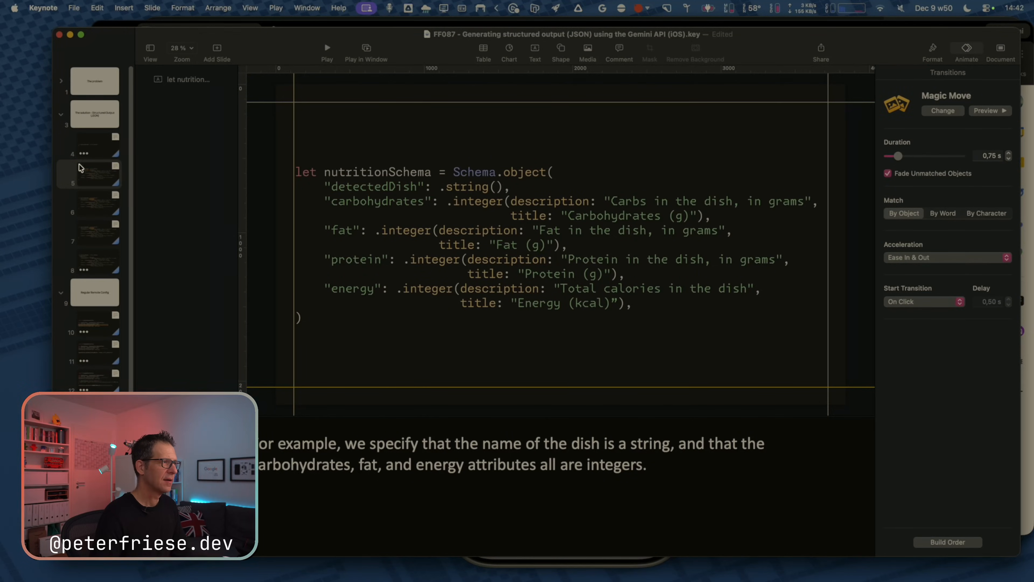
key("super+Tab")
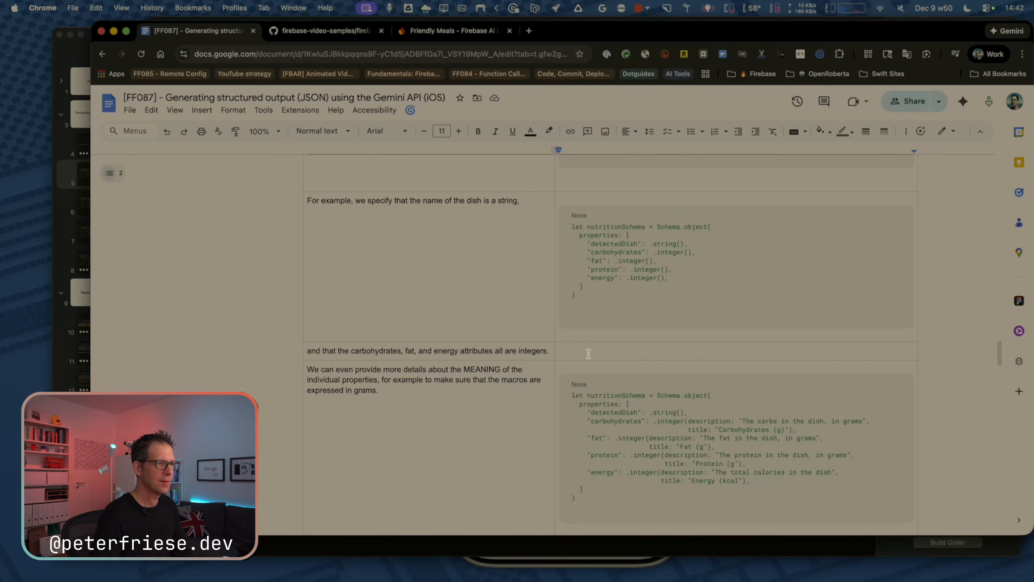
left_click(575, 197)
key("super+v")
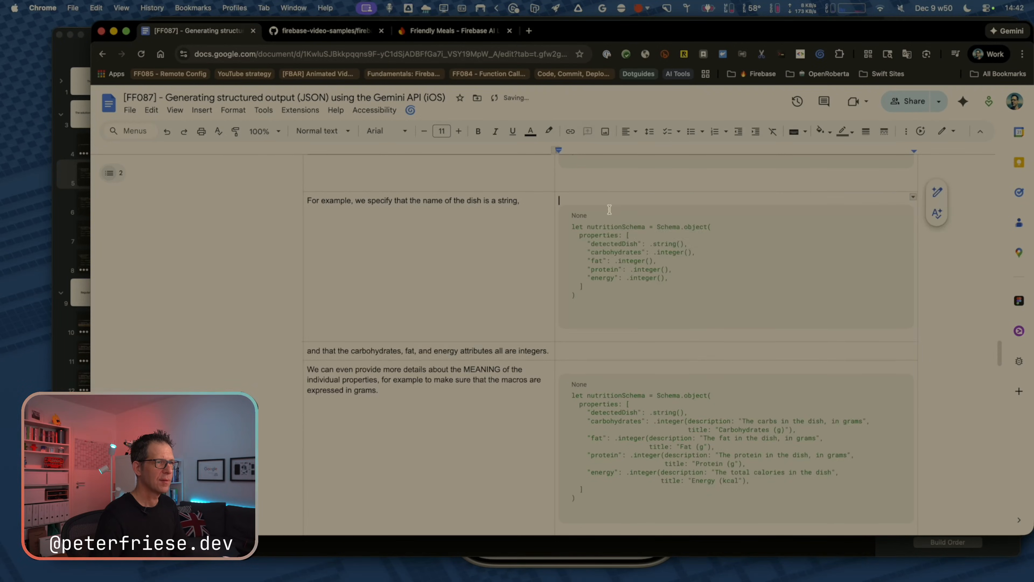
Paste Keynote's slide 5 with its "detectedDish" highlight into the Google Docs script beside the dish-name text, followed by a line break.
key("super+Tab")
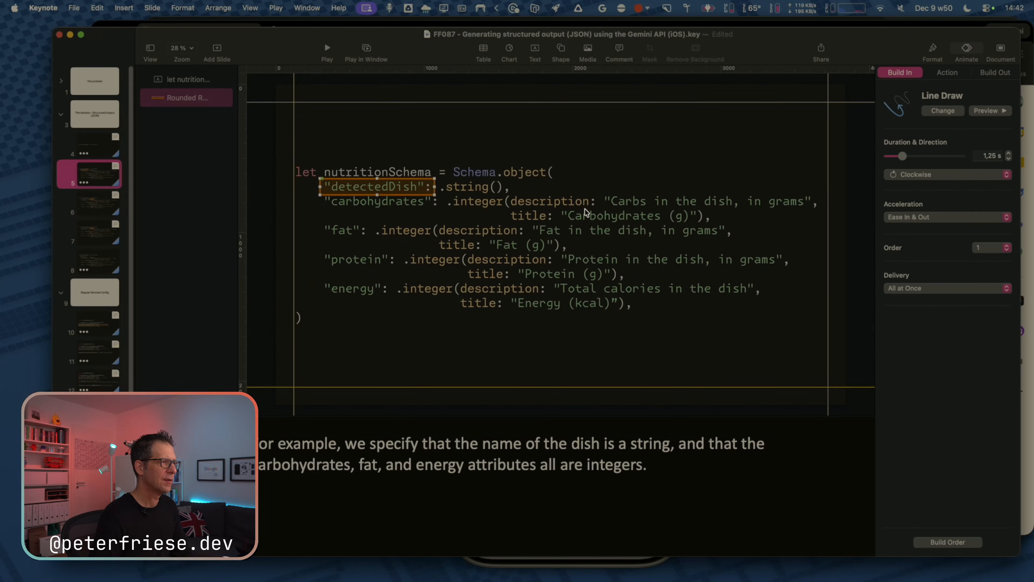
key("super+Tab")
left_click(583, 198)
key("super+v")
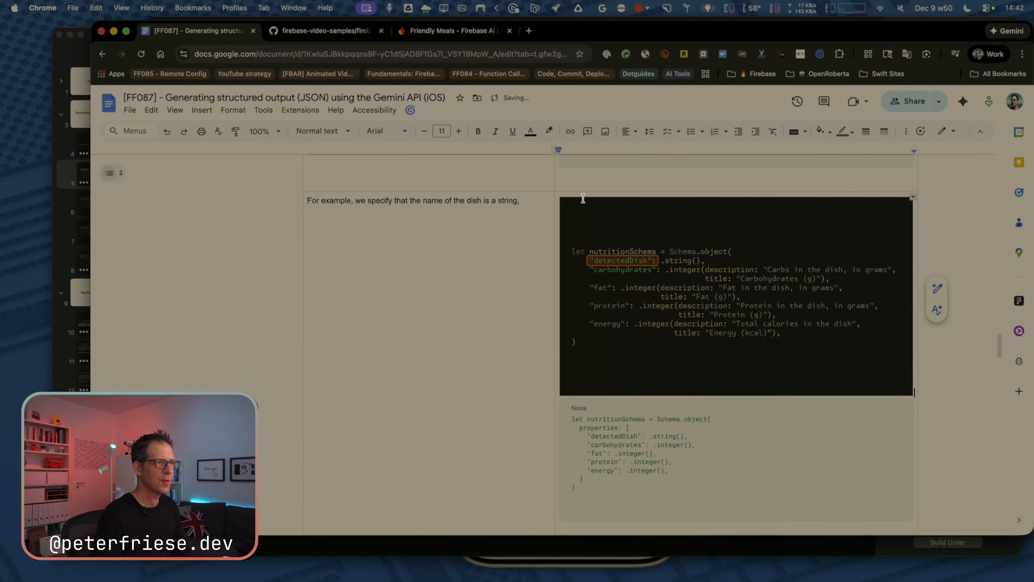
key("Return")
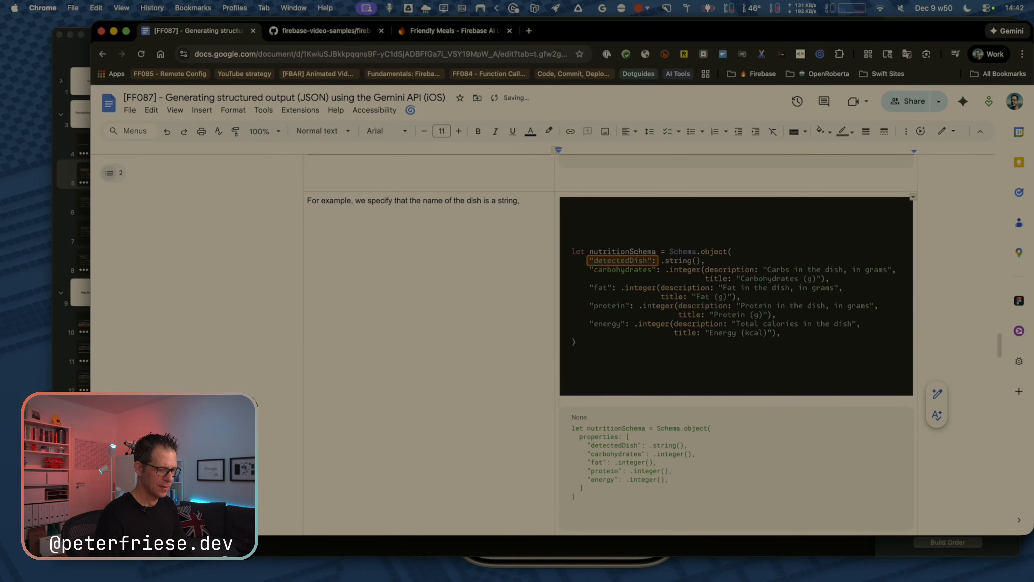
Replace Keynote slide 7's presenter notes with the script's clause "and that the carbohydrates, fat, and energy attributes all are integers.".
key("super+Tab")
left_click(75, 206)
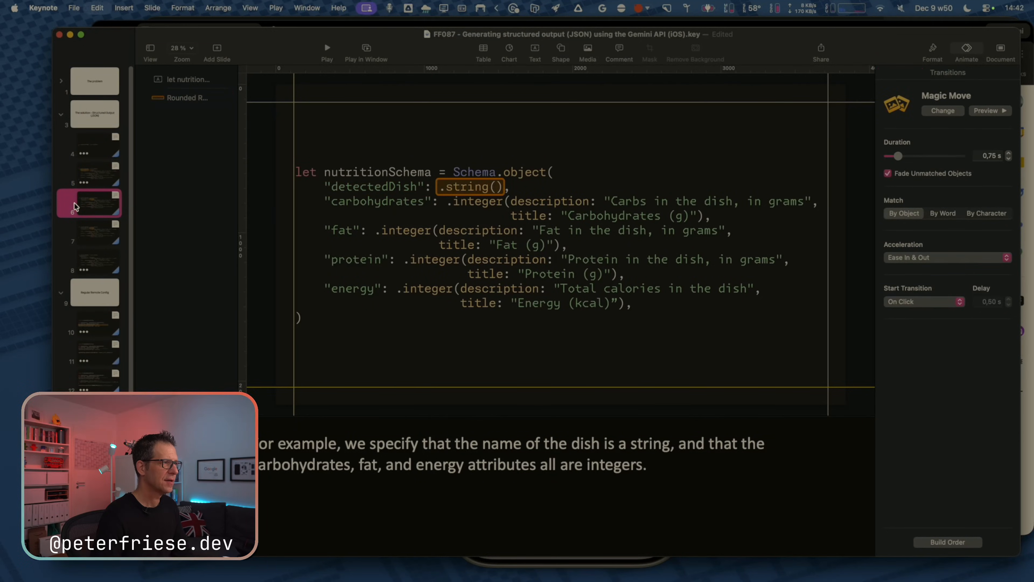
key("super+Tab")
scroll(289, 262, "down", 3)
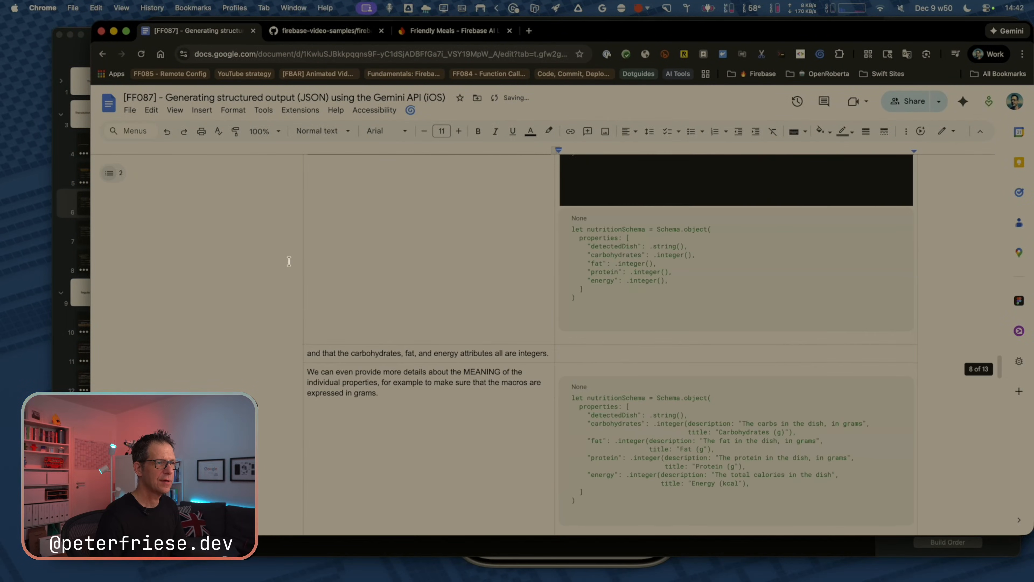
key("super+Tab")
left_click(98, 236)
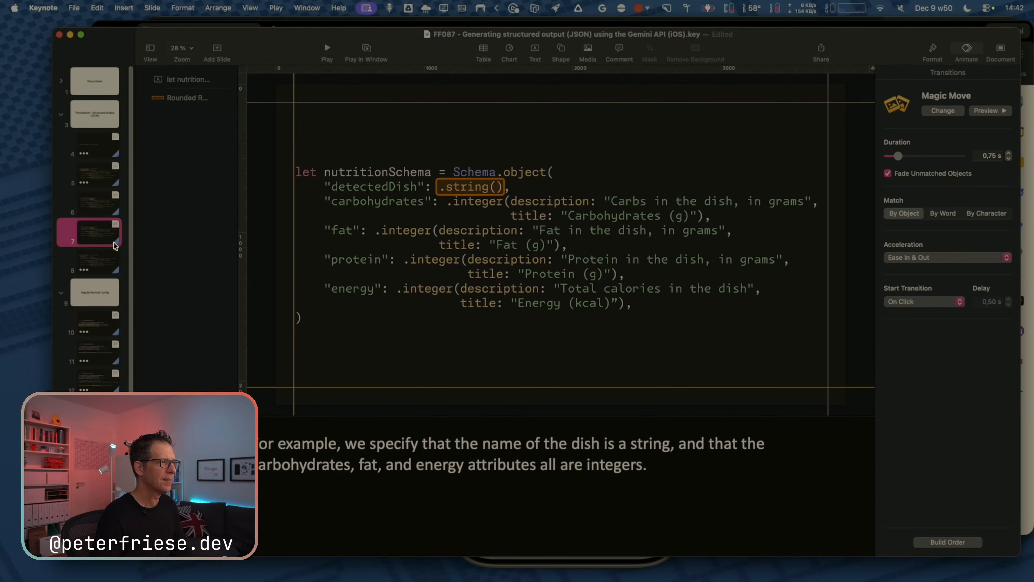
key("super+Tab")
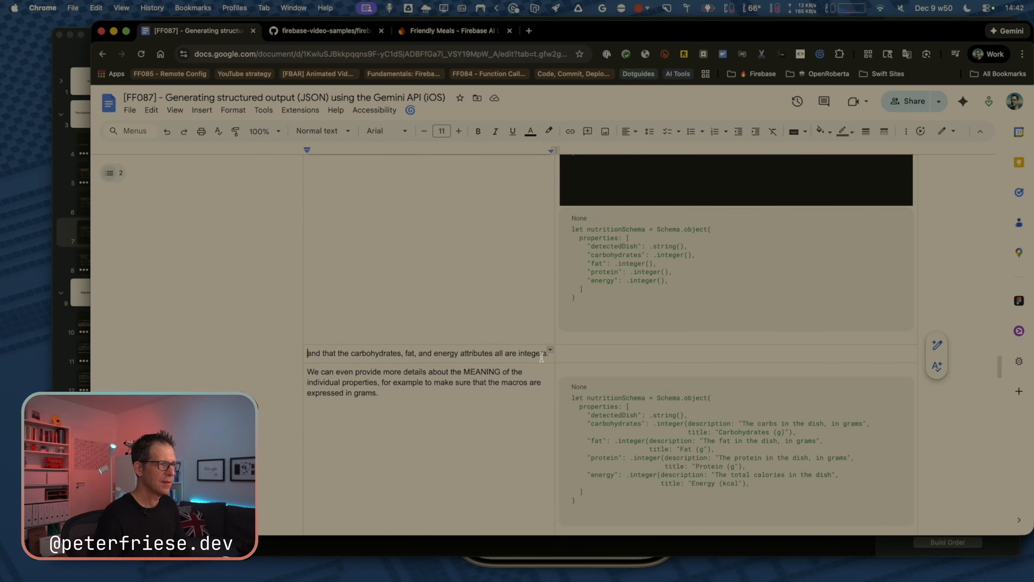
left_click(542, 355, "shift")
key("super+Tab")
left_click(674, 455)
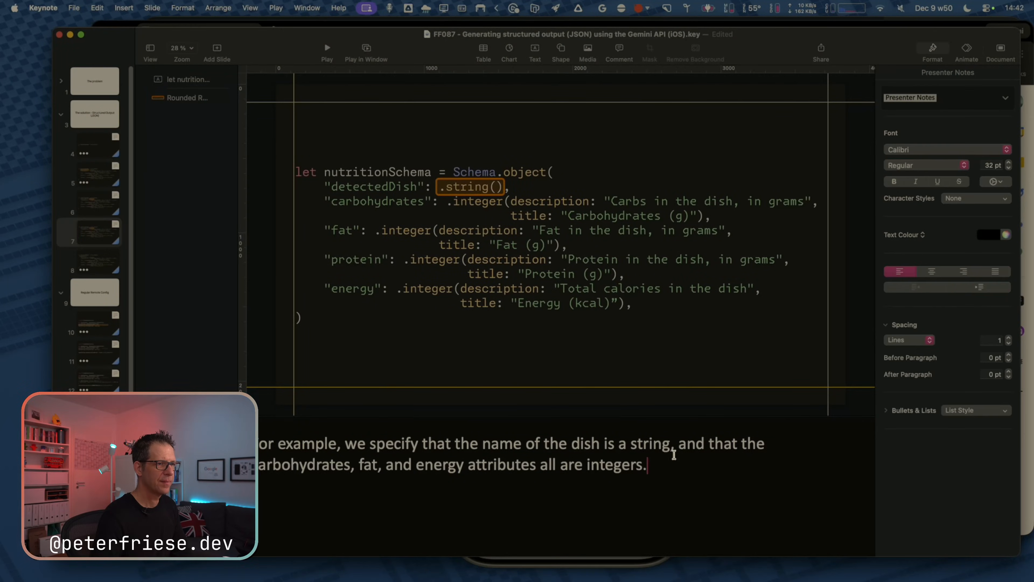
left_click_drag(674, 447, 269, 442)
key("BackSpace")
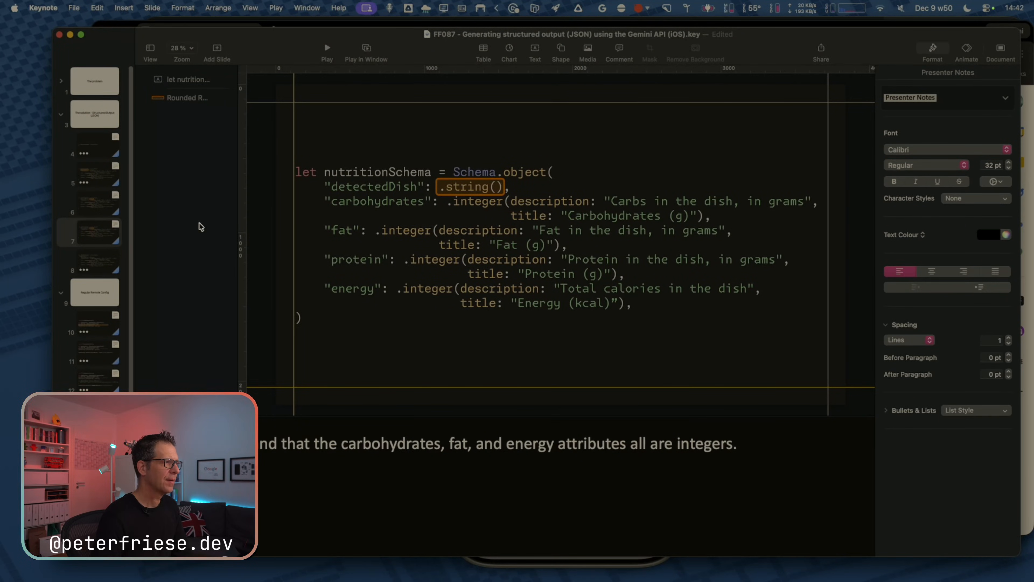
Shorten slide 6's presenter notes to "For example, we specify that the name of the dish is a string,…".
left_click(95, 210)
left_click(705, 442)
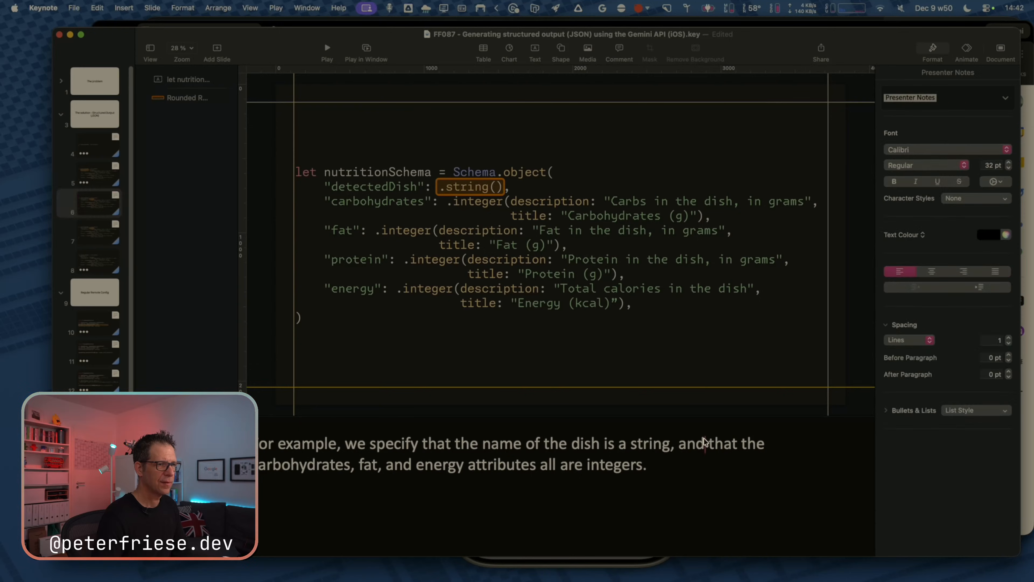
key("alt+Left")
key("shift+super+Down")
key("BackSpace")
key("BackSpace")
key("BackSpace")
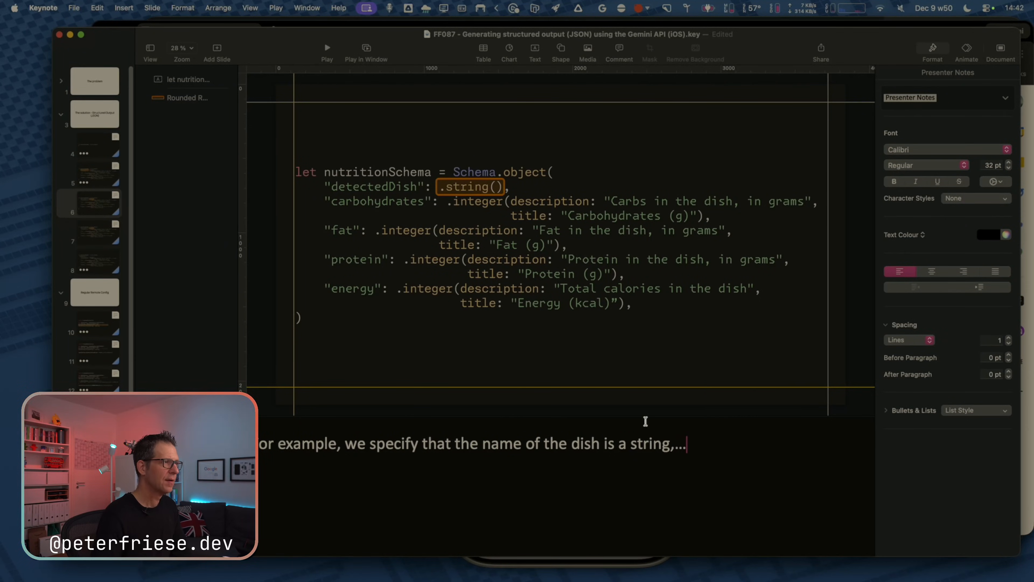
Replace slide 5's presenter notes with slide 6's text "For example, we specify that the name of the dish is a string,…".
triple_click(304, 445)
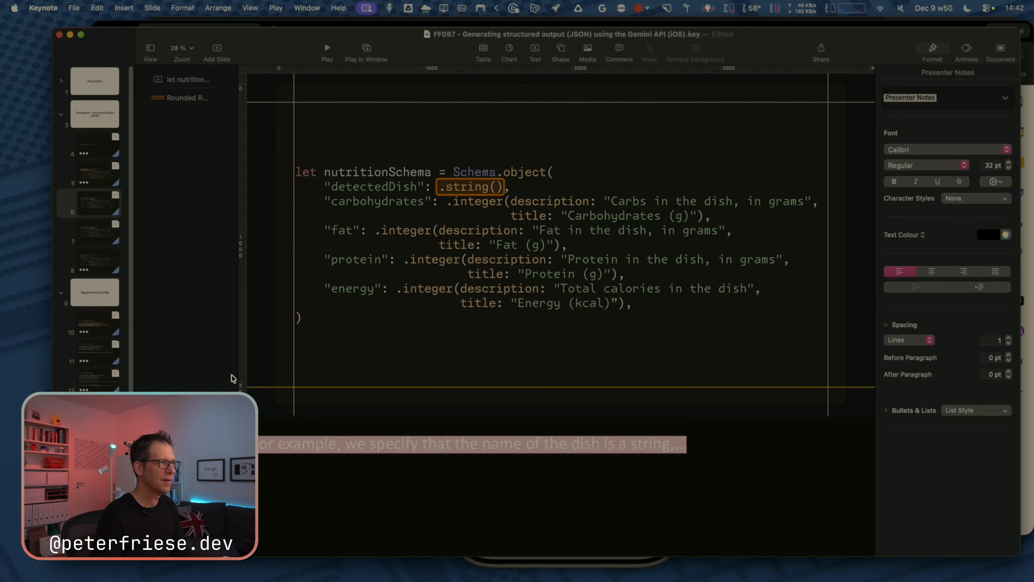
left_click(93, 184)
triple_click(438, 457)
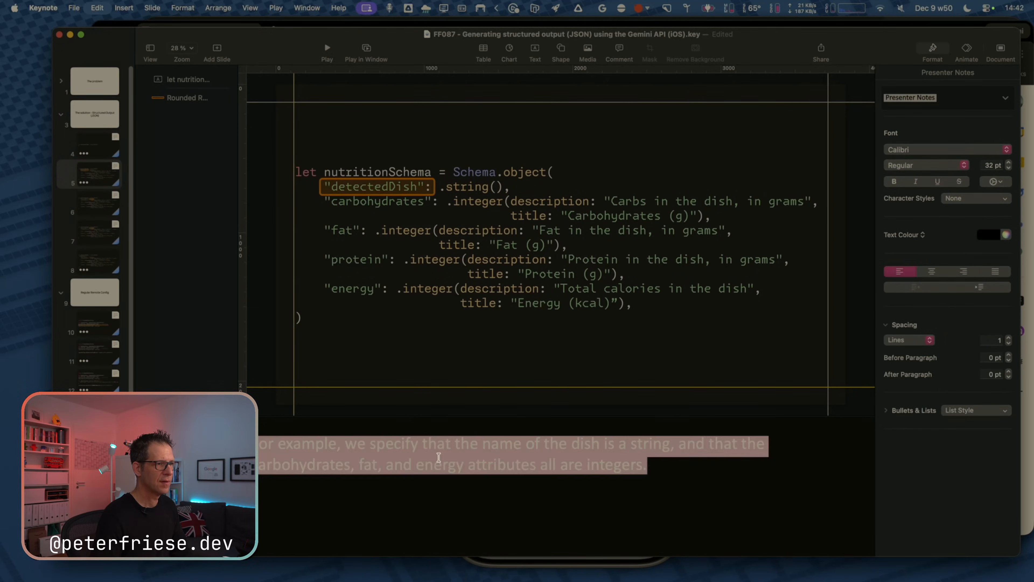
type("For example, we specify that the name of the dish is a string,…")
Add an ellipsis at the start of slide 7's presenter notes, before "and that the carbohydrates".
left_click(93, 200)
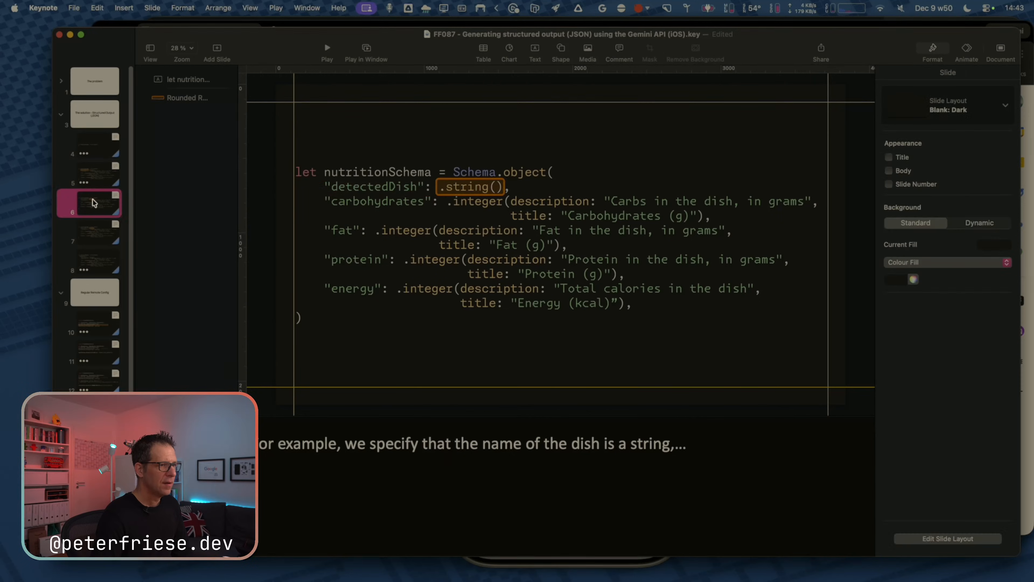
left_click(107, 224)
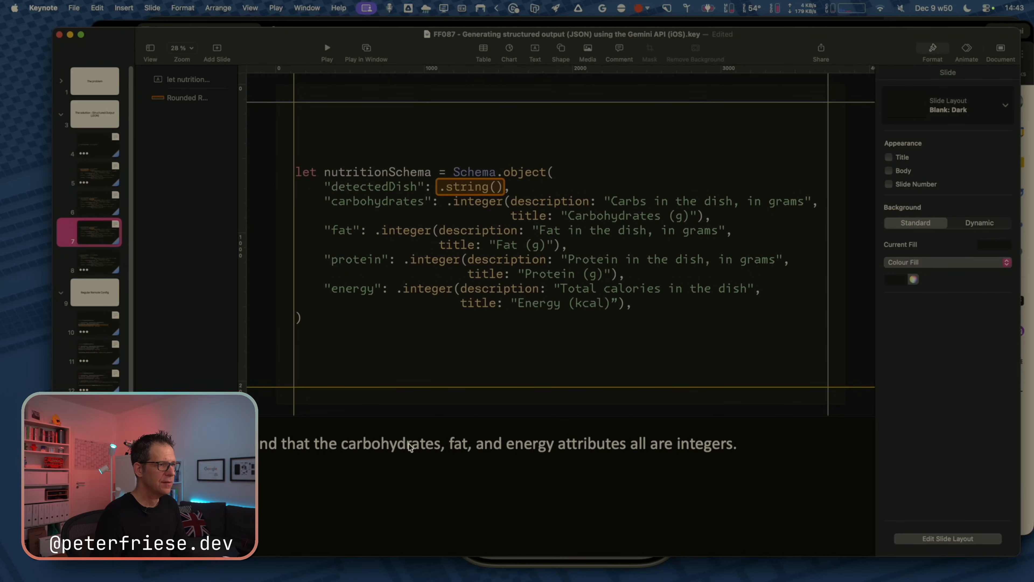
left_click(409, 443)
type("...")
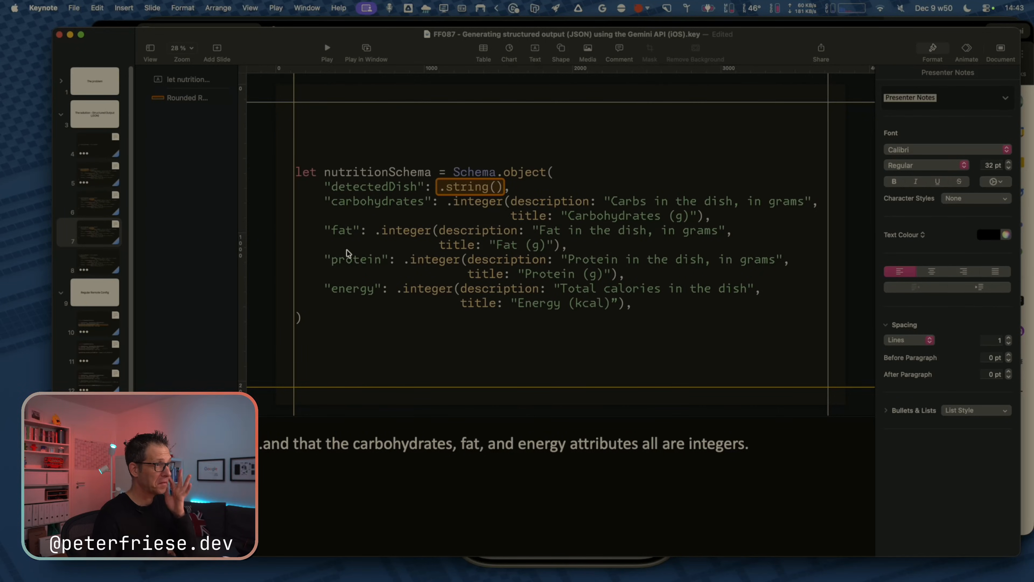
Review slides 4 to 7, comparing their code highlights and presenter notes.
left_click(377, 208)
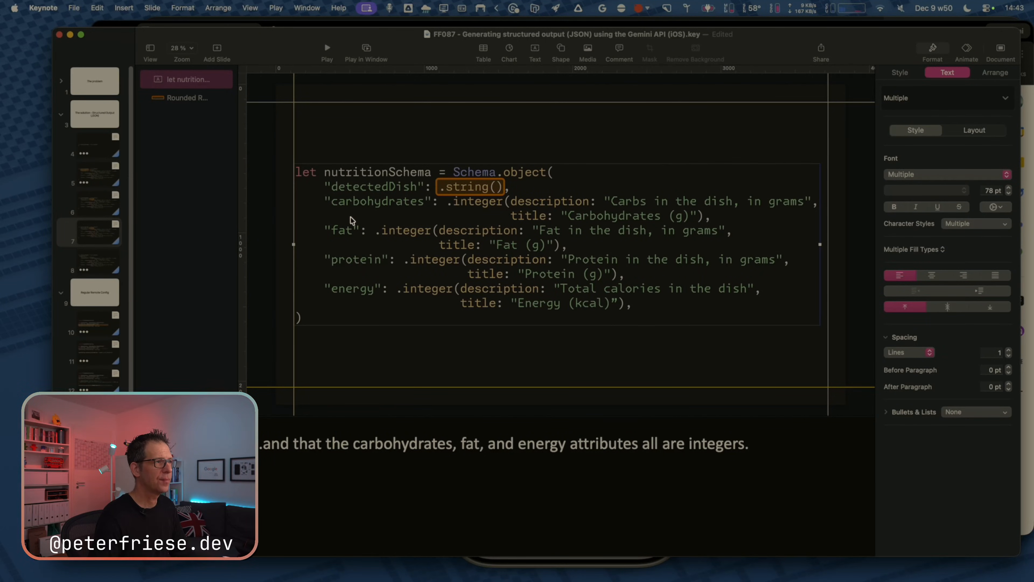
left_click(100, 209)
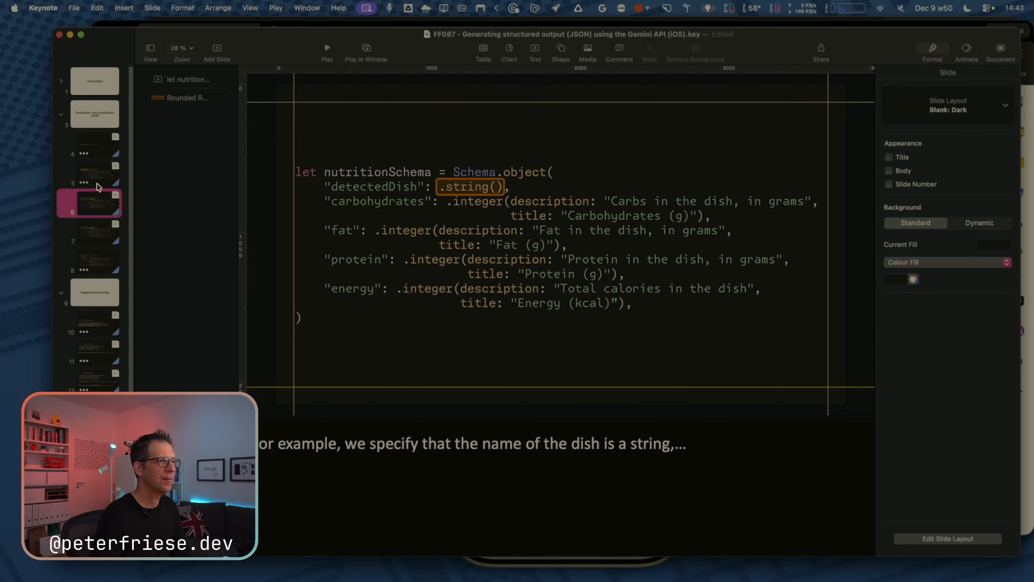
left_click(97, 183)
left_click(97, 199)
left_click(101, 182)
left_click(101, 143)
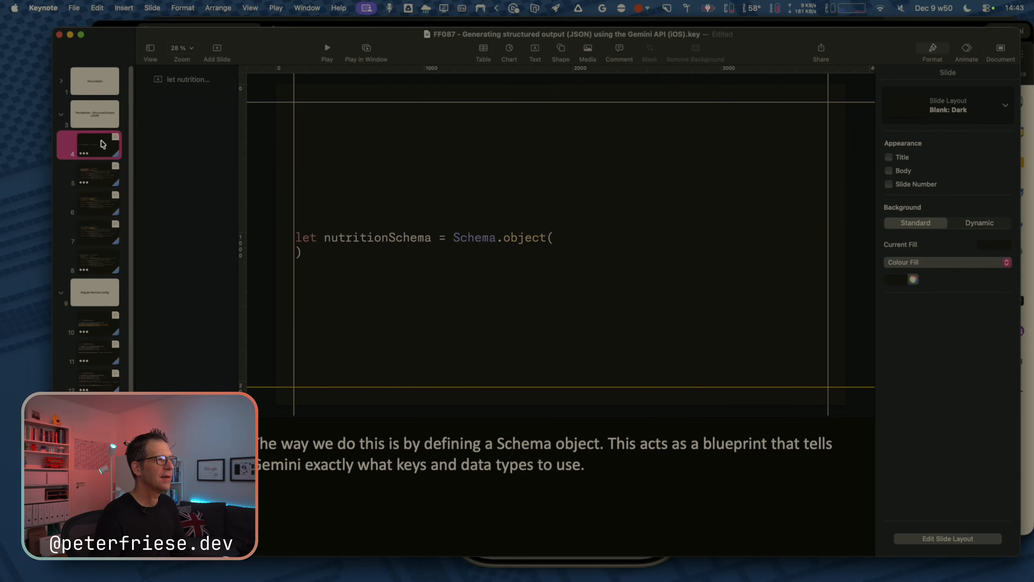
left_click(101, 169)
left_click(108, 203)
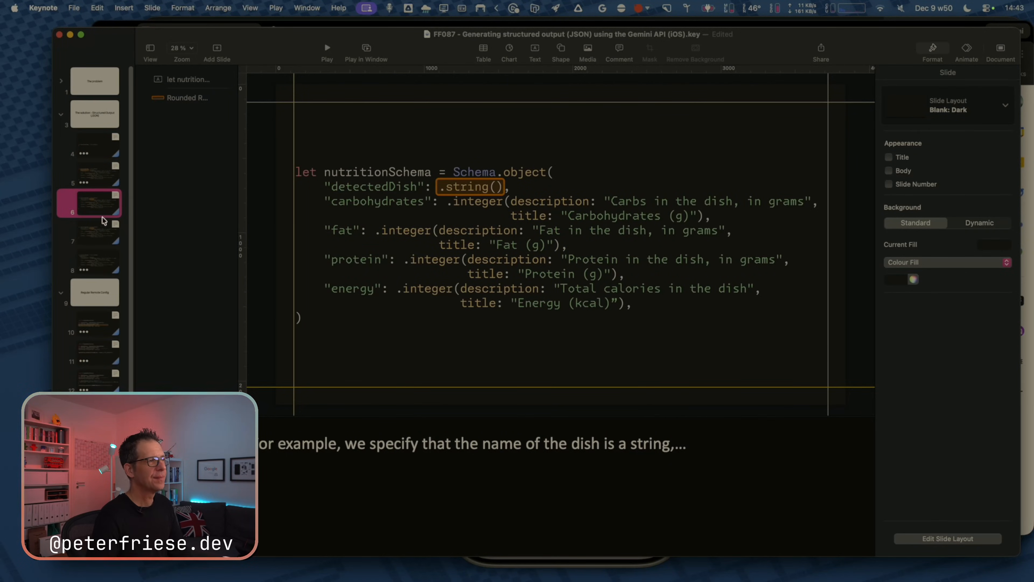
Compare the nutritionSchema code and its highlights across slides 5 to 8.
left_click(102, 231)
left_click(117, 265)
left_click(109, 240)
left_click(104, 208)
left_click(102, 181)
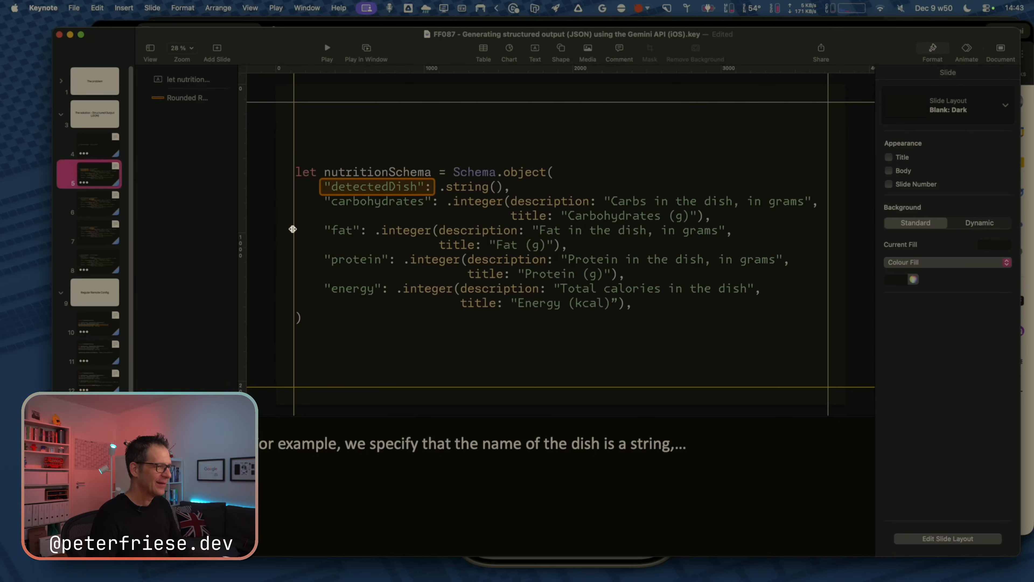
In the Google Docs script, delete the slide screenshots above the code block beside "For example, we specify that the name of the dish is a string,".
key("super+Tab")
left_click(652, 273)
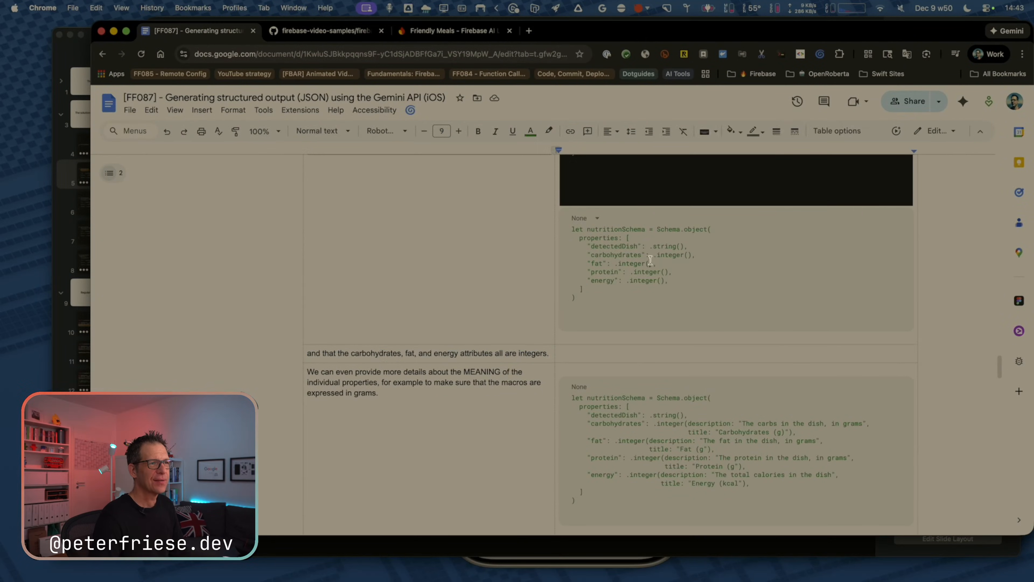
scroll(652, 267, "up", 10)
scroll(651, 262, "up", 4)
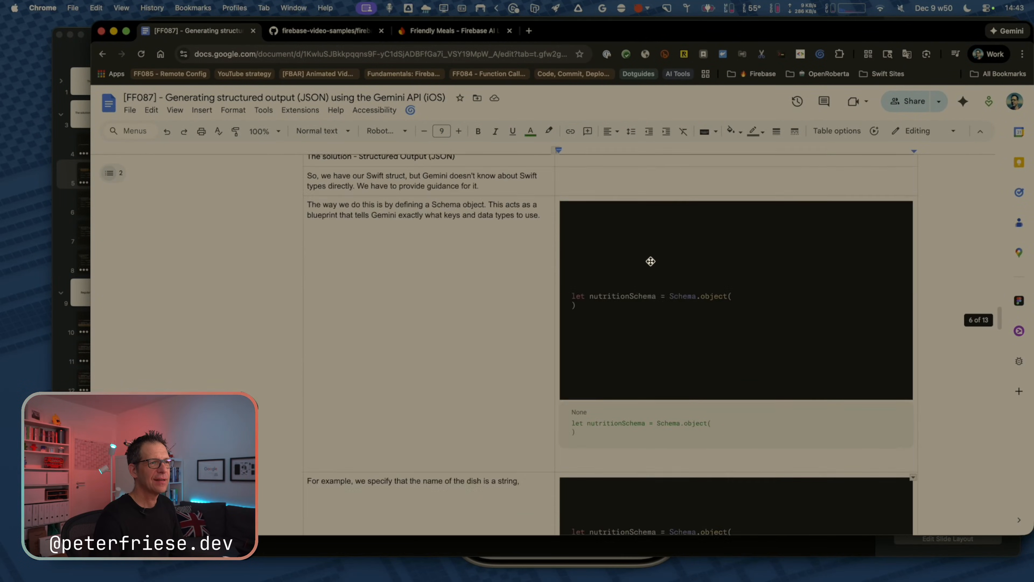
scroll(650, 261, "down", 8)
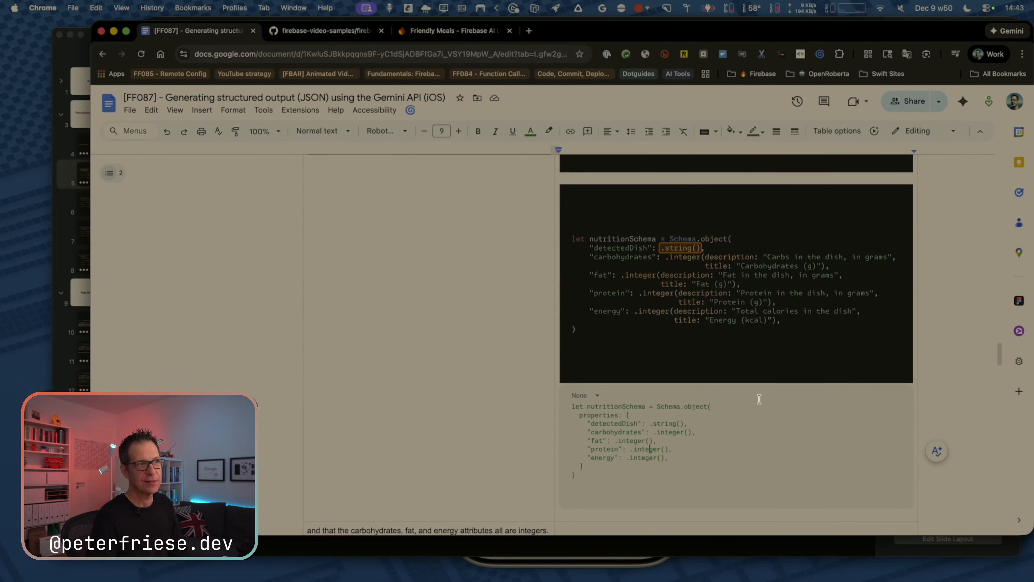
left_click(749, 351)
key("BackSpace")
scroll(748, 333, "up", 3)
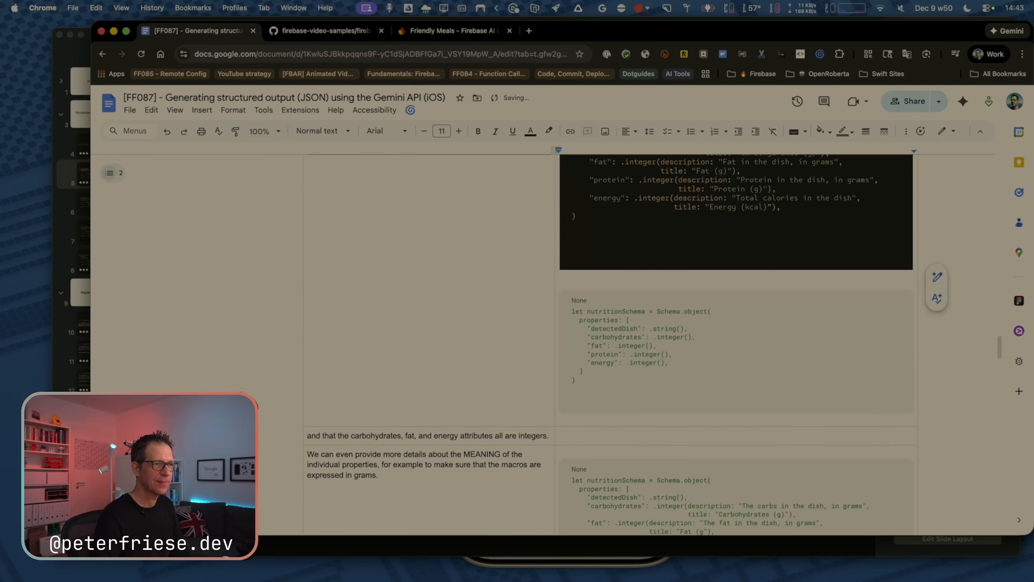
scroll(751, 247, "up", 3)
left_click(750, 247)
key("BackSpace")
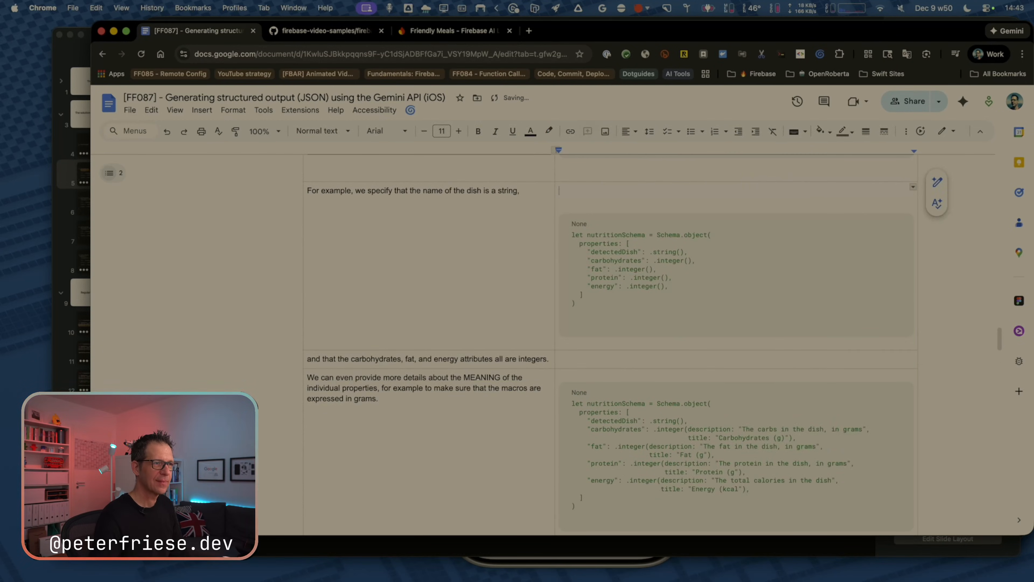
Return to Keynote and delete slides 6 and 7, the extra copies following the slide that highlights "detectedDish".
key("super+Tab")
left_click(362, 239)
left_click(102, 235)
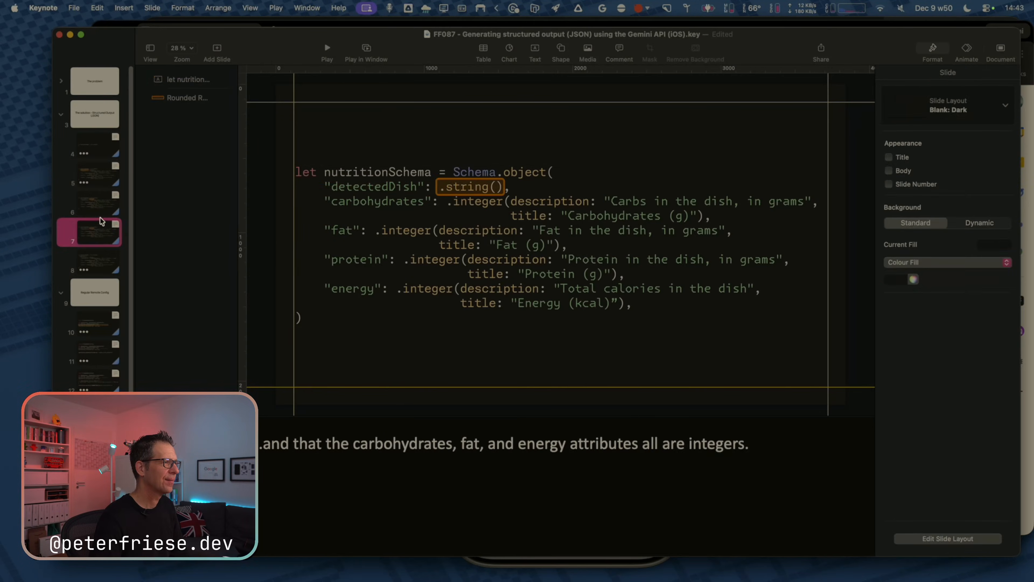
key("BackSpace")
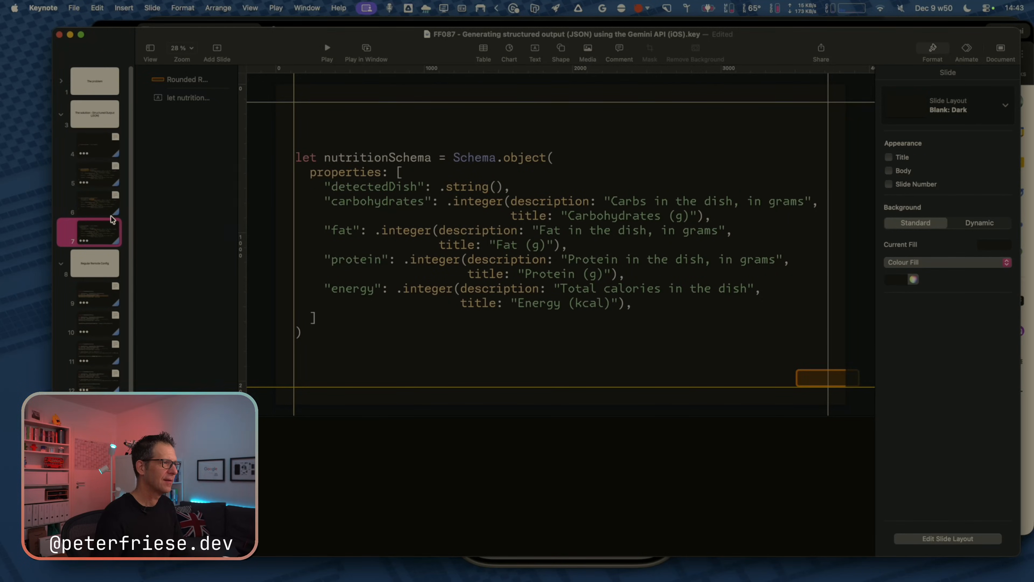
key("BackSpace")
On slide 5, remove the description and title arguments from the "carbohydrates" entry, leaving .integer().
left_click(83, 173)
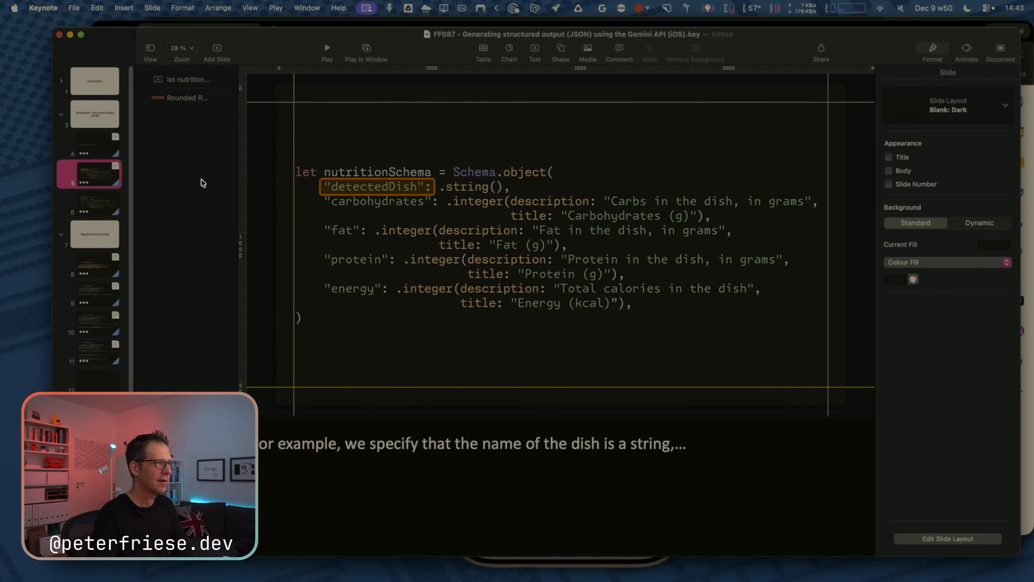
left_click(88, 143)
left_click(104, 178)
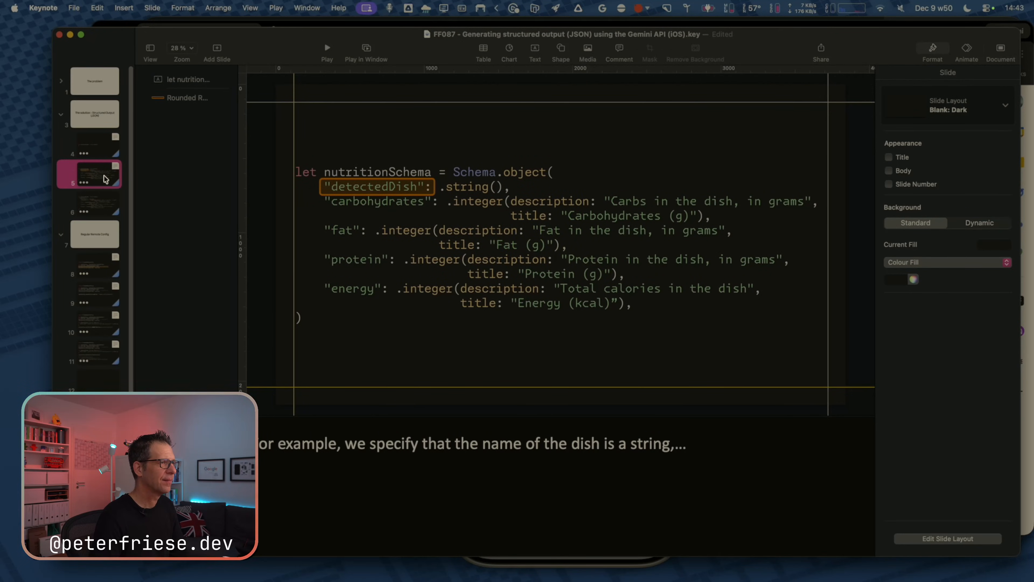
left_click(506, 213)
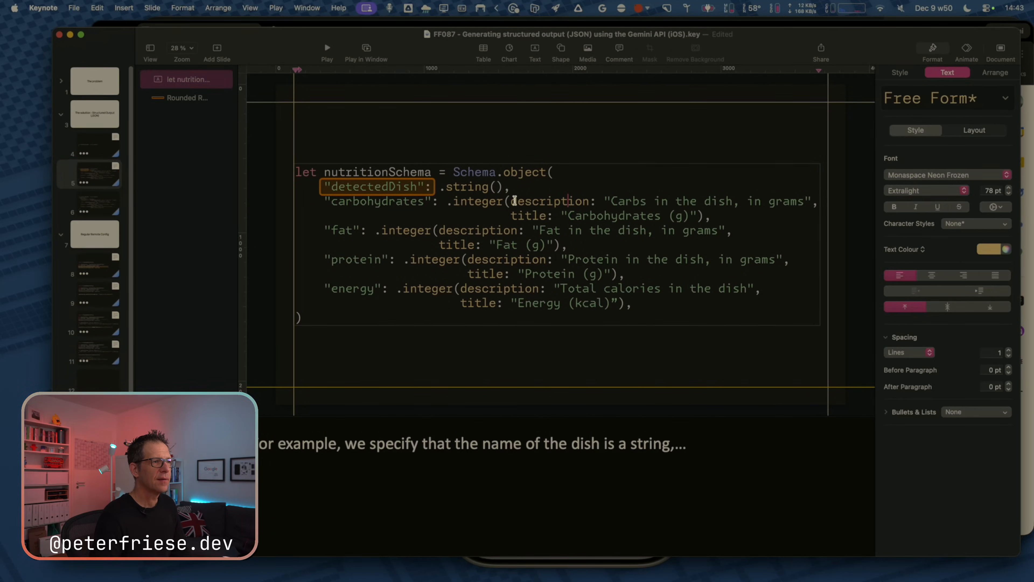
left_click_drag(512, 201, 703, 216)
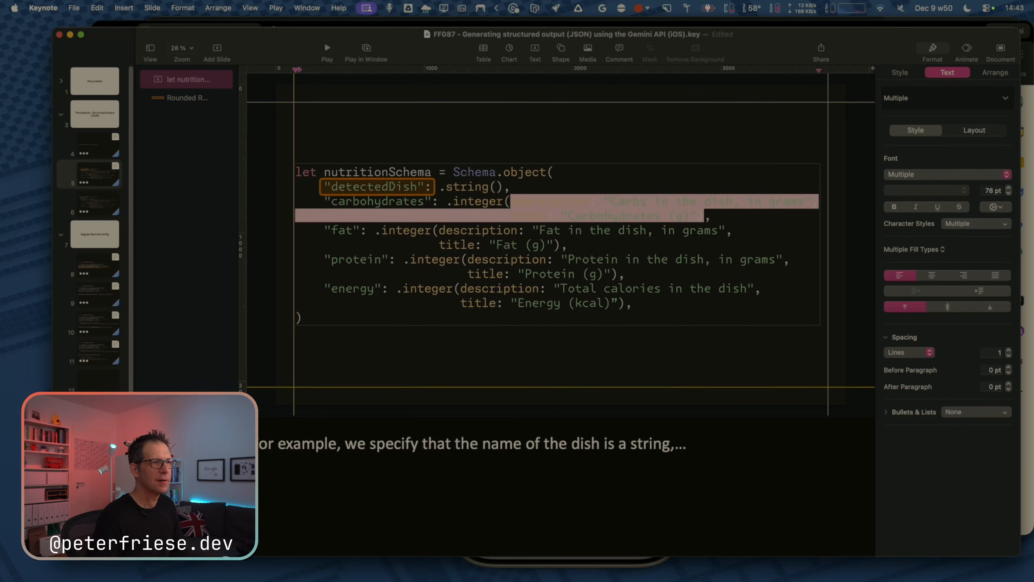
key("BackSpace")
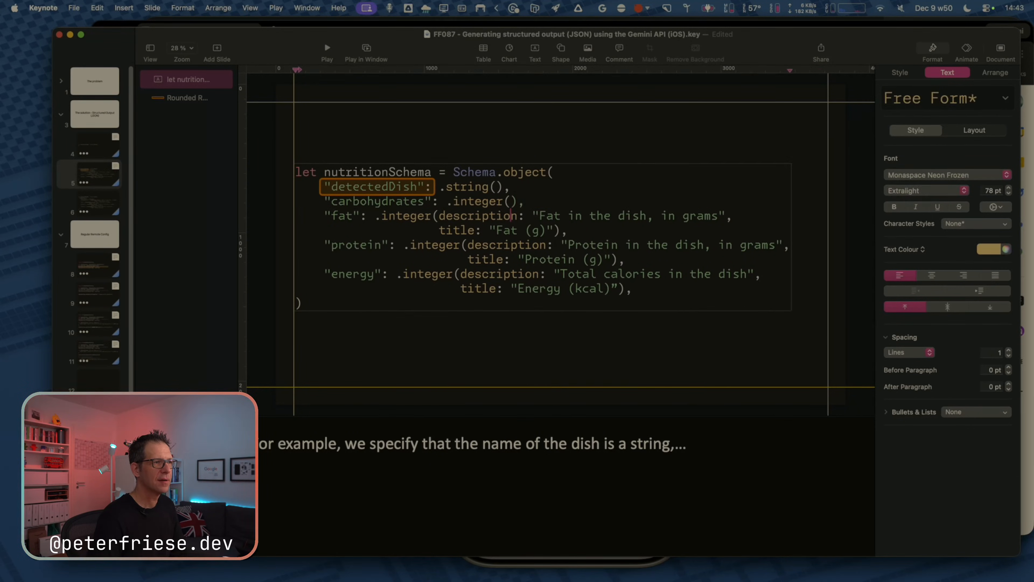
Remove the description and title arguments from the "fat" entry on slide 5, leaving .integer().
key("Down")
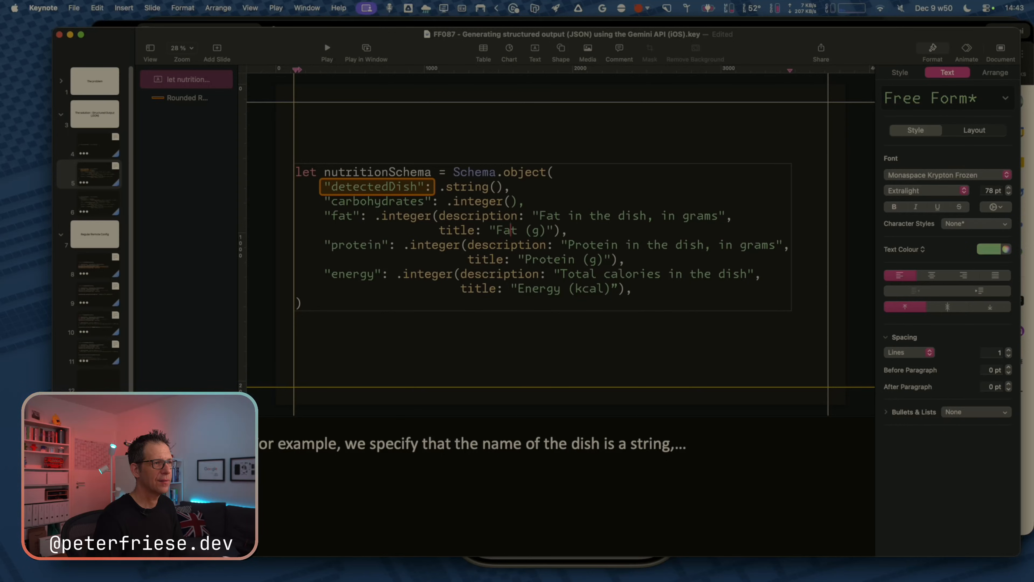
key("shift+Up")
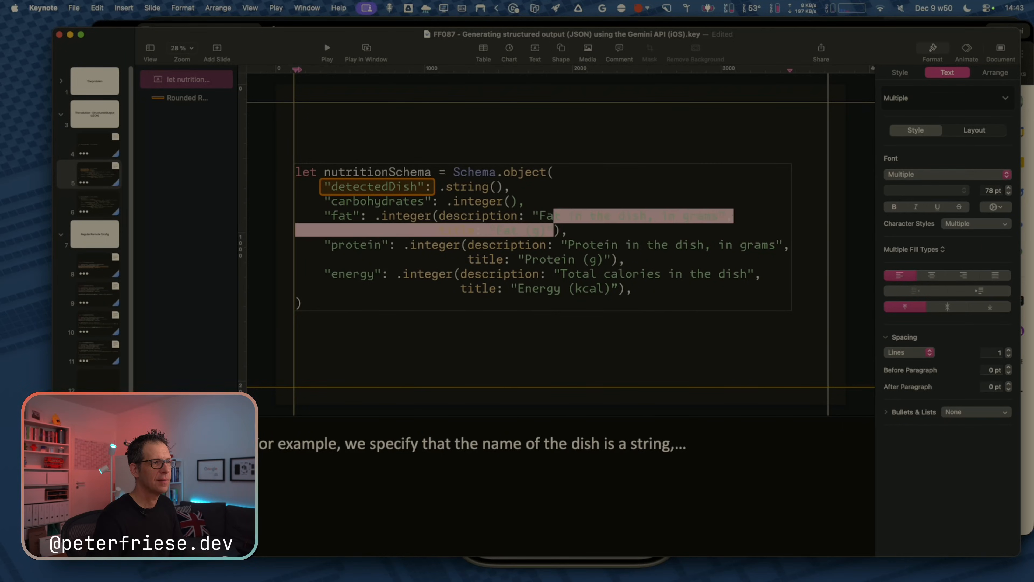
key("alt+shift+Left")
key("alt+shift+Left")
key("BackSpace")
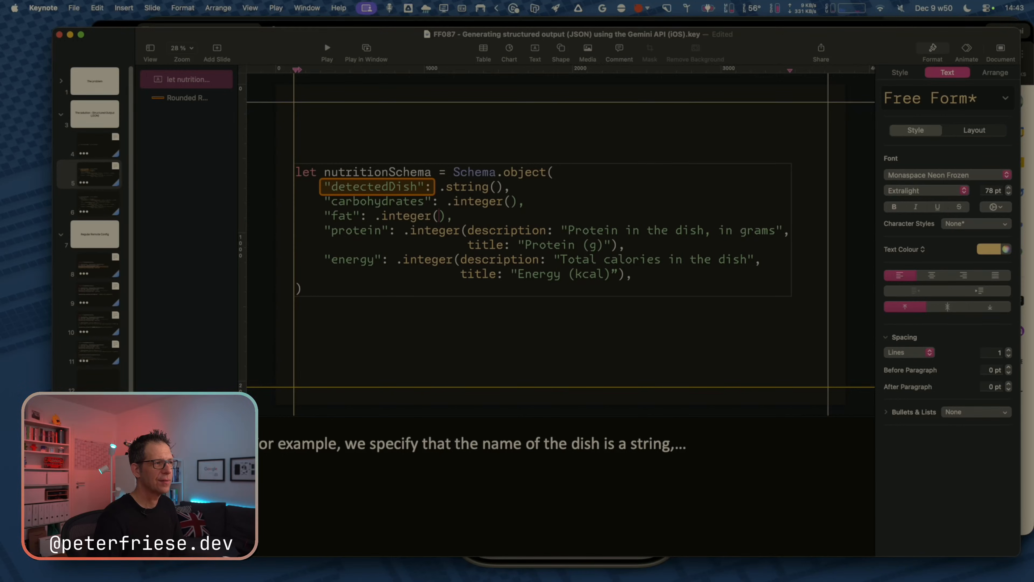
Replace the green closing parenthesis of the "fat" entry with the white one copied from the code's final line.
key("Down")
key("Down")
key("shift+Left")
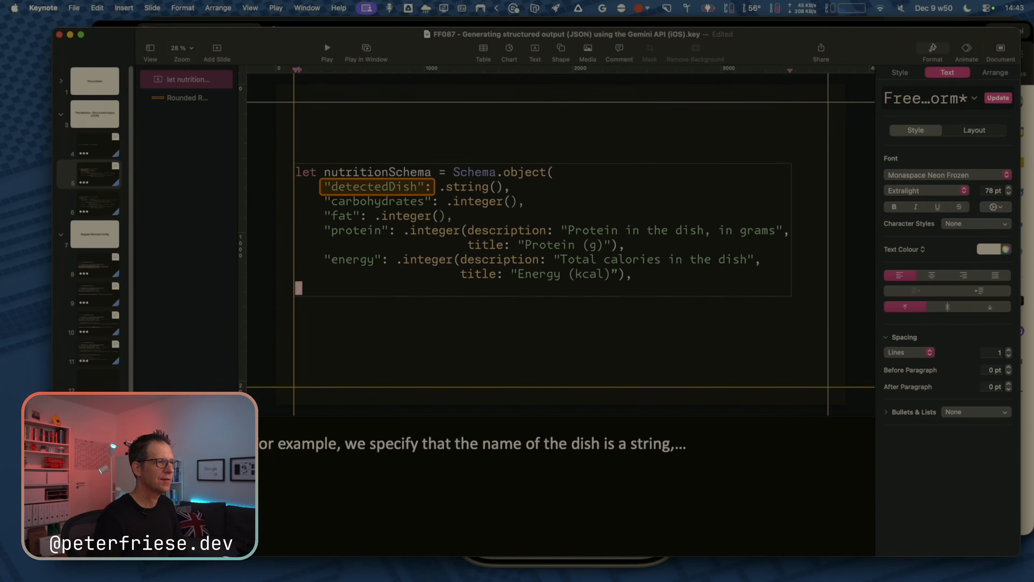
key("Up")
key("Up")
key("Up")
key("Up")
key("Up")
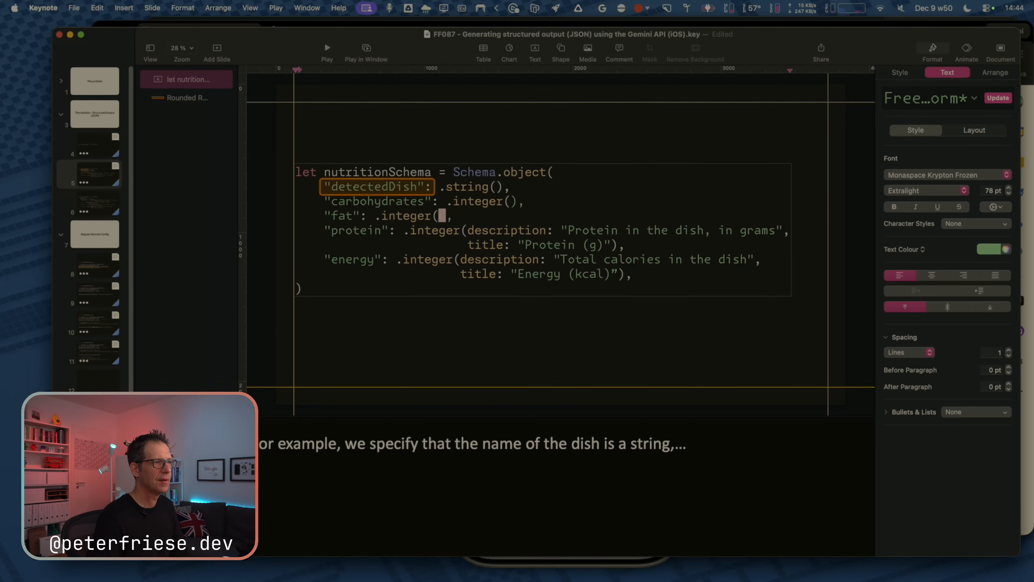
key("super+Right")
key("Left")
key("shift+Left")
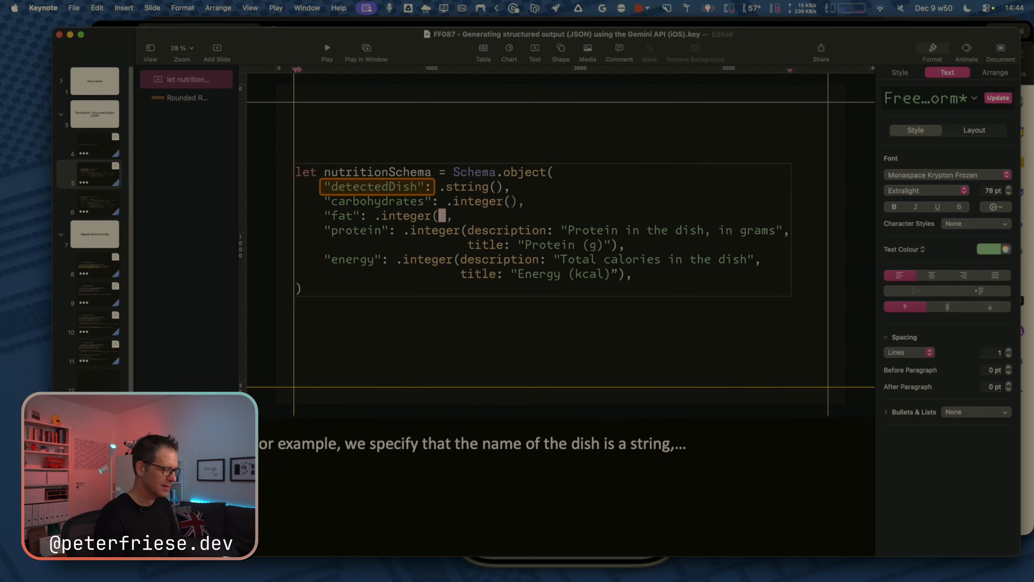
key("Right")
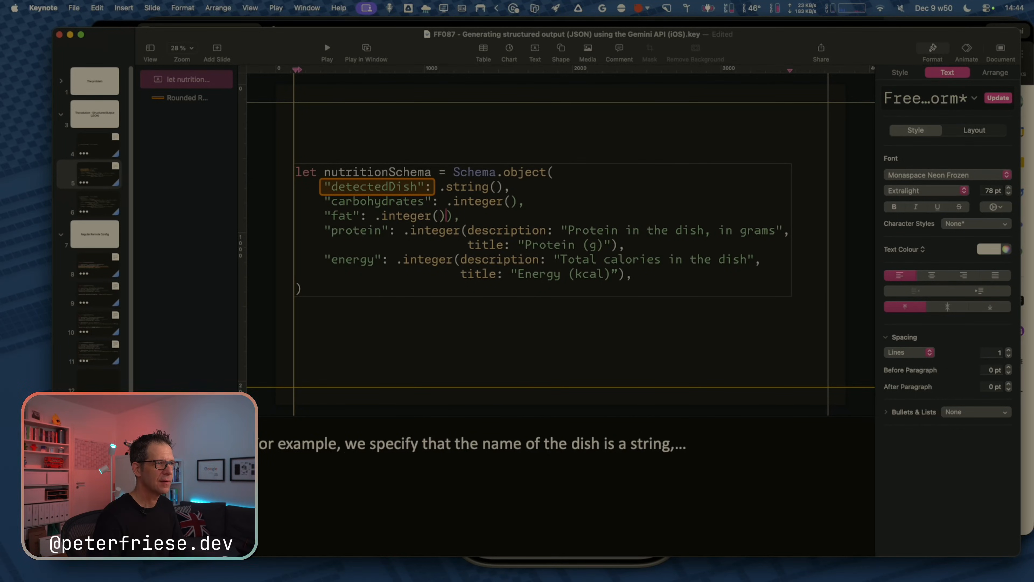
Replace the green commas ending the "carbohydrates" and "fat" entries with the white comma copied from the "detectedDish" line.
key("Up")
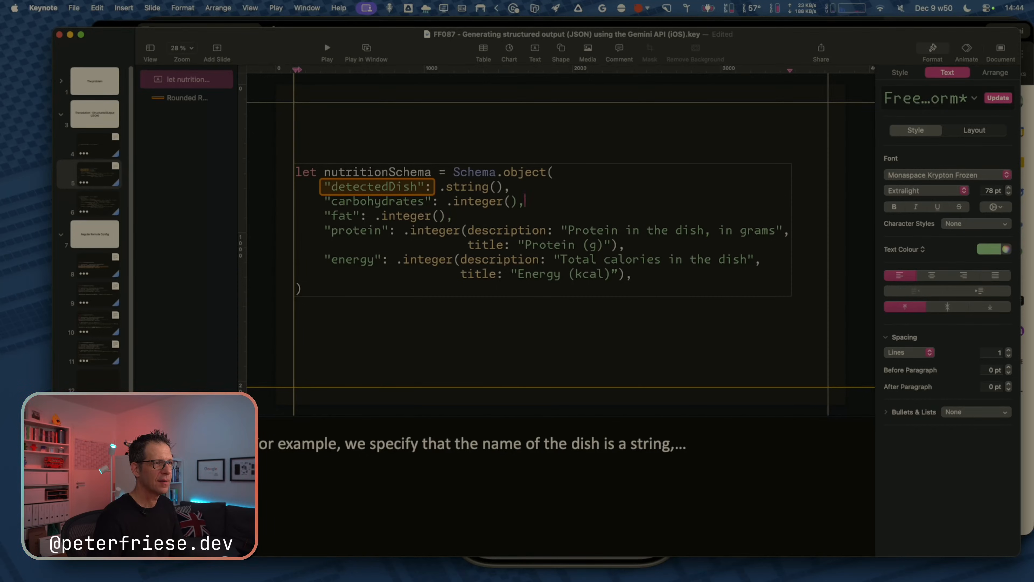
key("super+Right")
key("Left")
key("shift+Left")
key("Right")
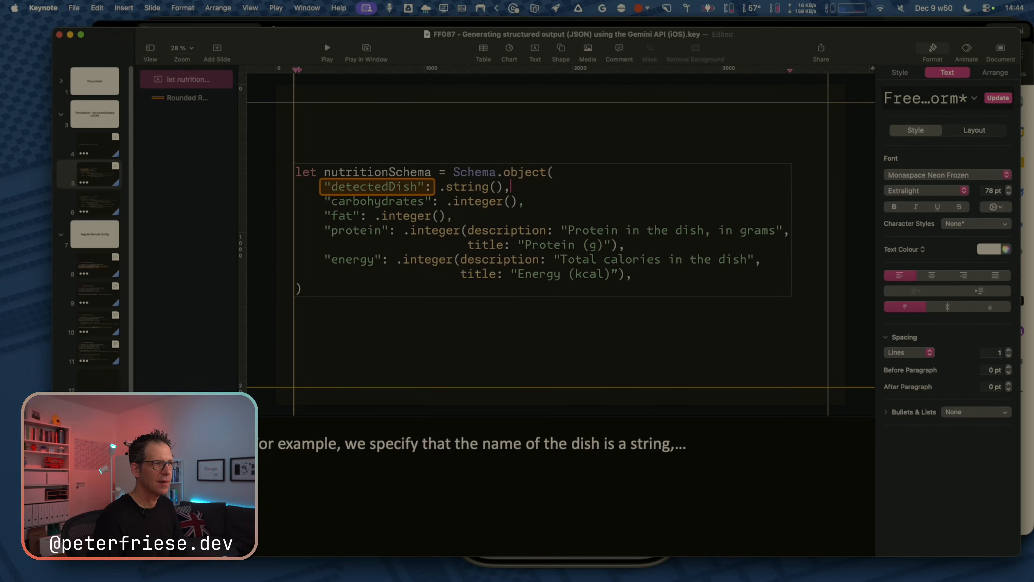
key("shift+Left")
key("super+x")
key("super+z")
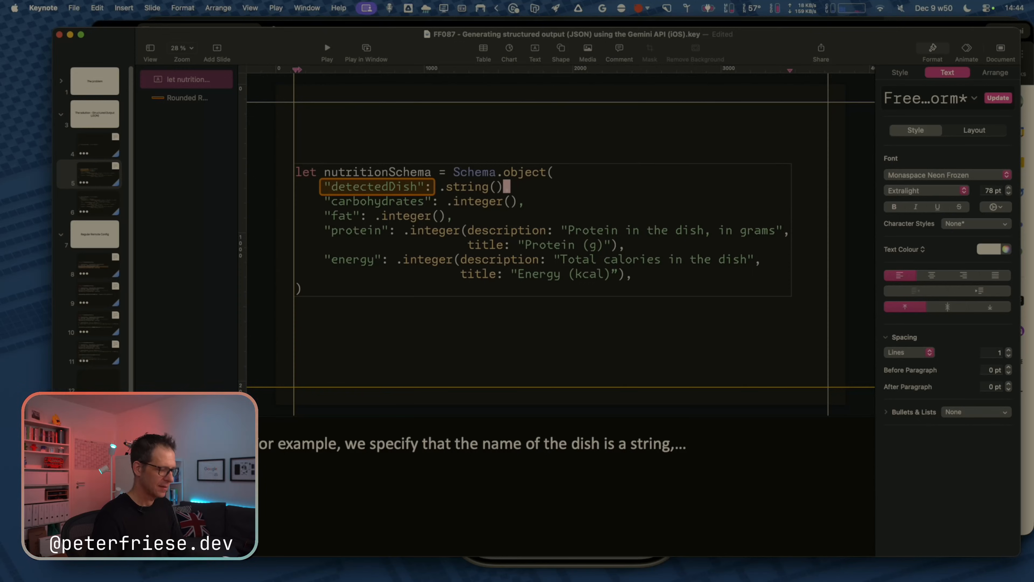
key("Down")
key("BackSpace")
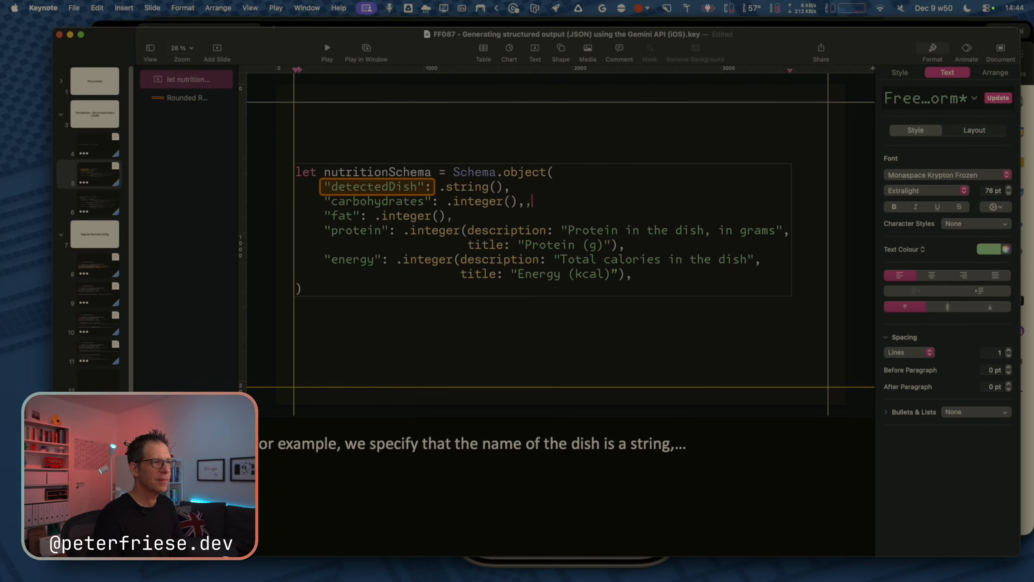
key("Down")
key("Left")
key("Delete")
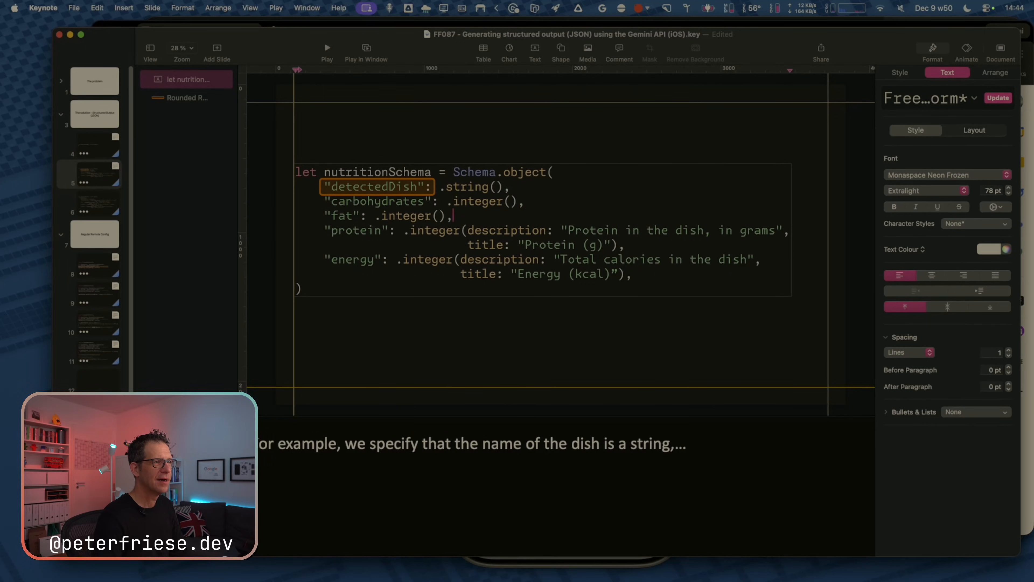
Remove the description and title arguments from the "protein" entry on slide 5, leaving .integer().
key("Down")
key("Right")
key("shift+Down")
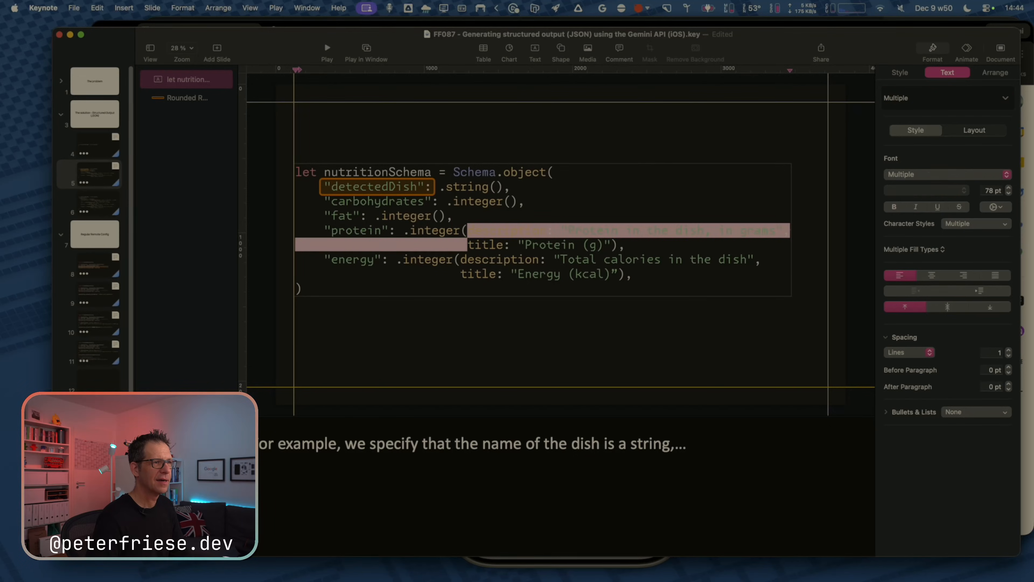
key("super+shift+Right")
key("shift+Left")
key("shift+Left")
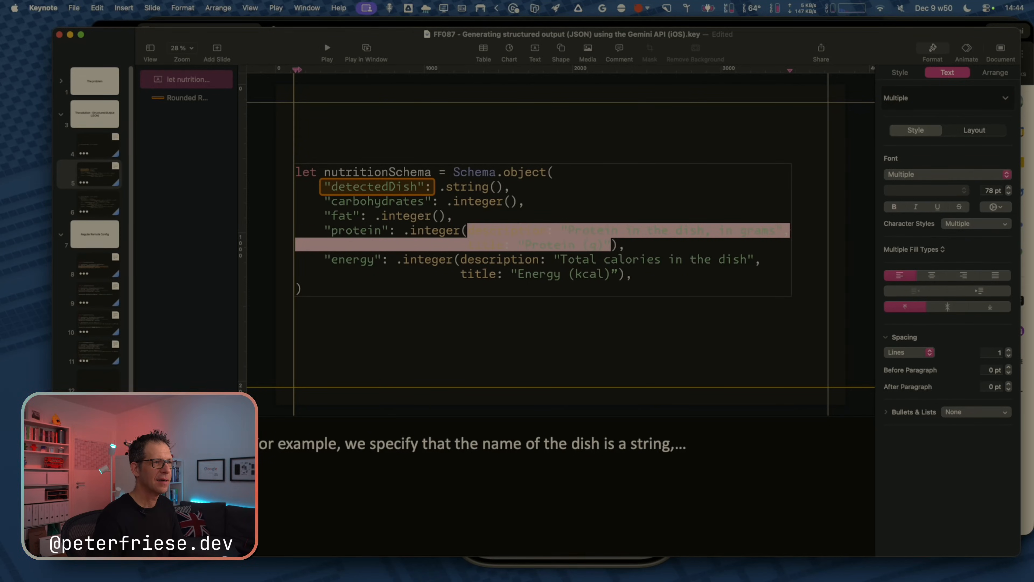
key("BackSpace")
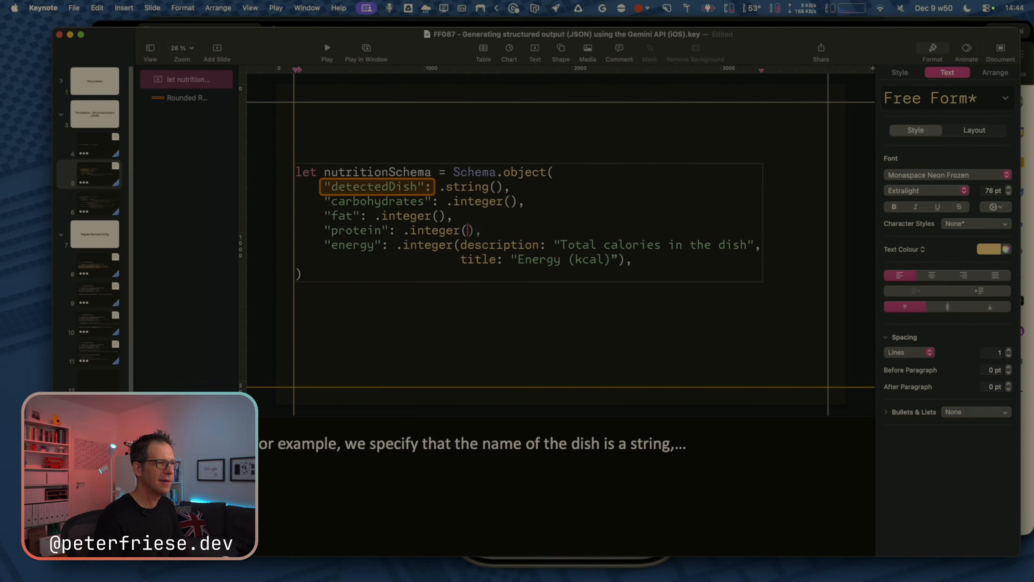
Replace the green closing parenthesis and comma of the "protein" entry with the white pair copied from the "fat" line.
key("Up")
key("shift+Left")
key("shift+Left")
key("Down")
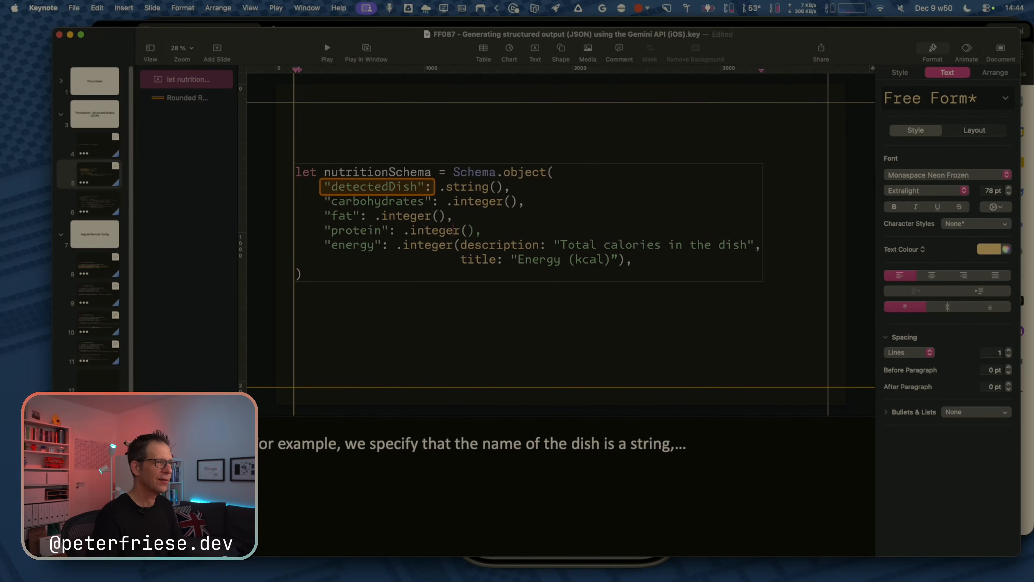
key("Right")
key("super+v")
key("Right")
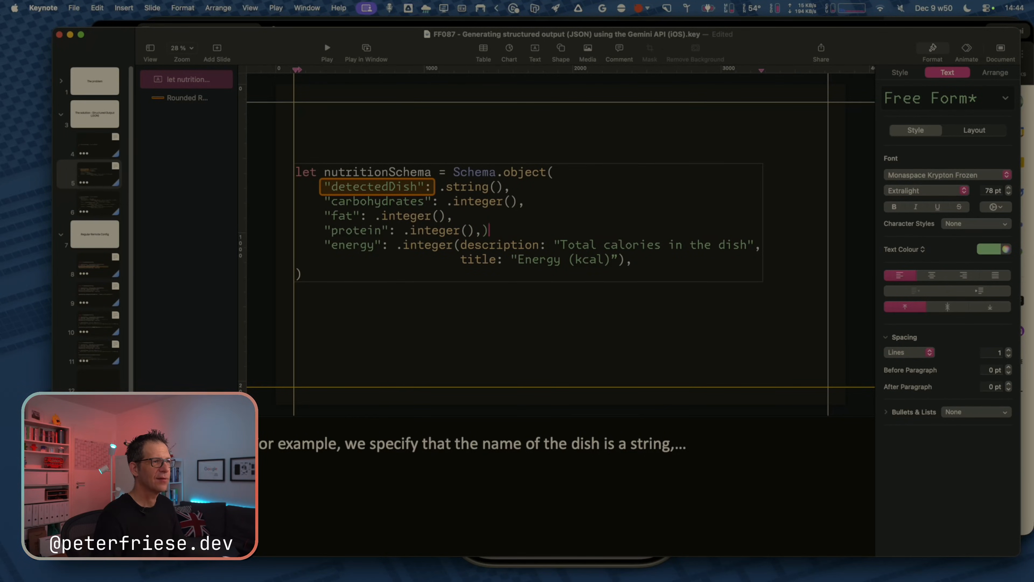
key("BackSpace")
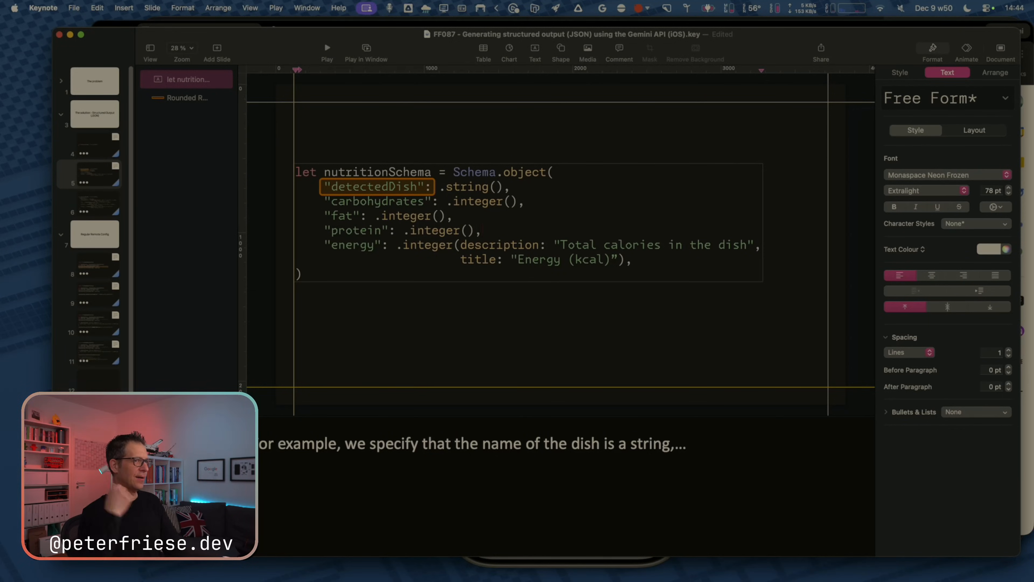
Try removing the description and title arguments from the "energy" entry, and undo the deletion.
key("Down")
key("alt+Left")
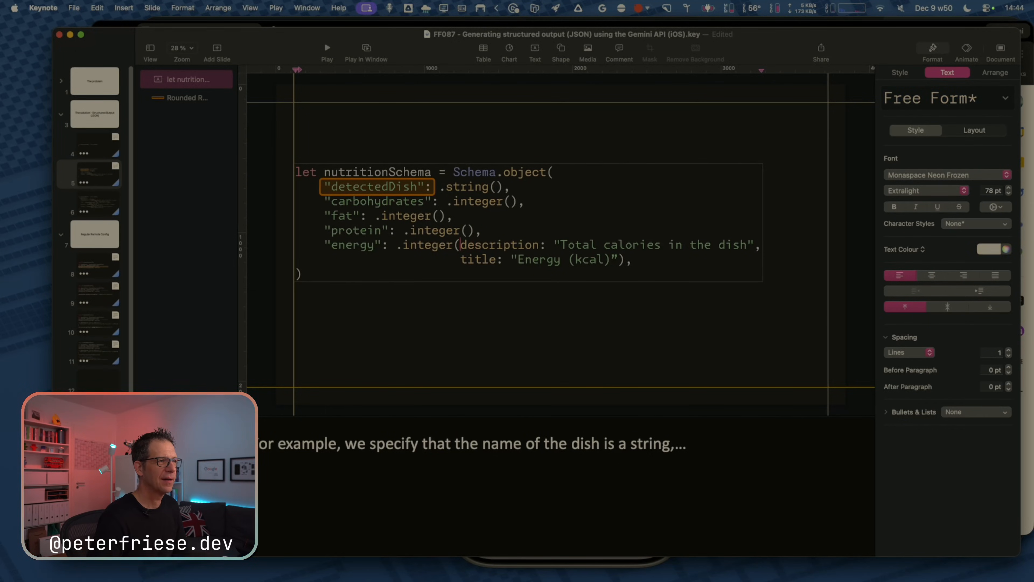
key("shift+super+Right")
key("shift+Down")
key("shift+Left")
key("shift+Left")
key("BackSpace")
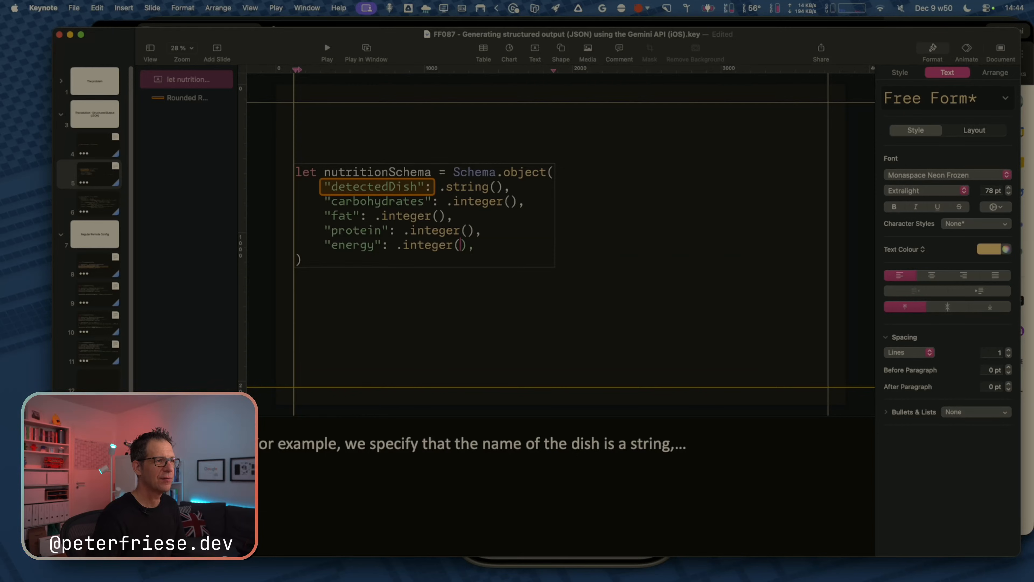
key("super+z")
left_click(658, 259)
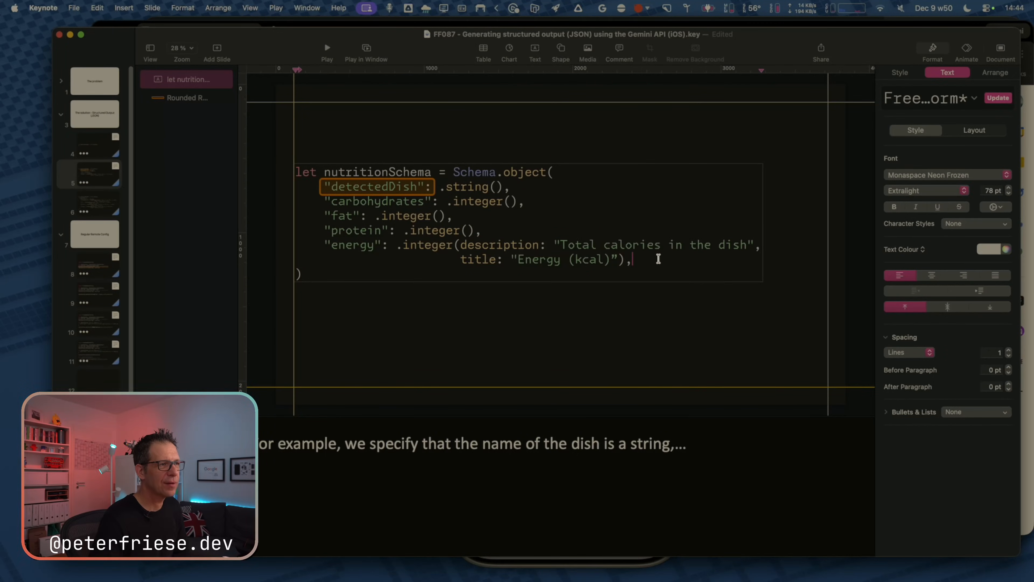
left_click(618, 260)
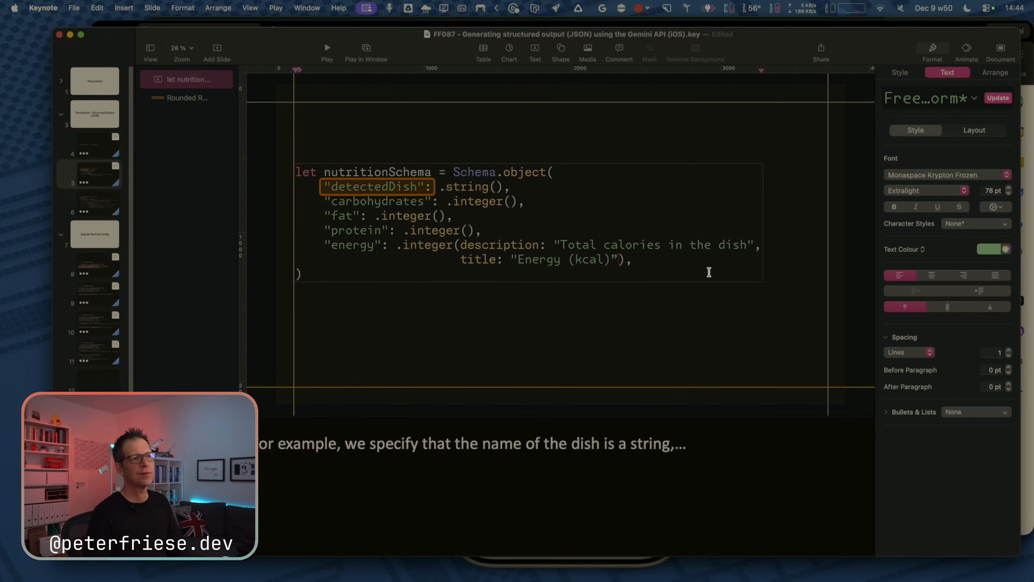
key("shift+Left")
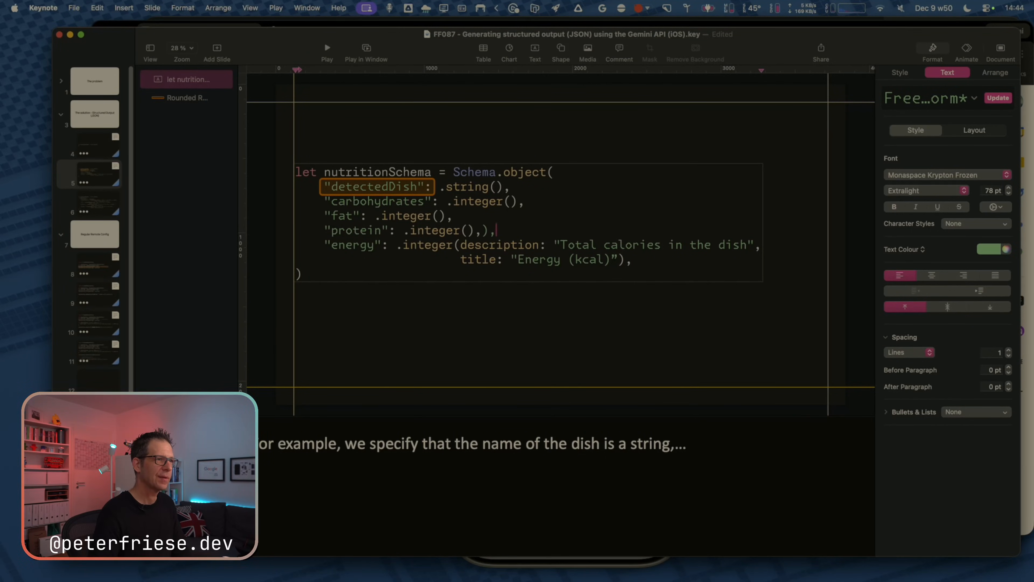
key("super+z")
Remove the description and title arguments from the "energy" entry on slide 5, leaving .integer().
left_click(461, 243)
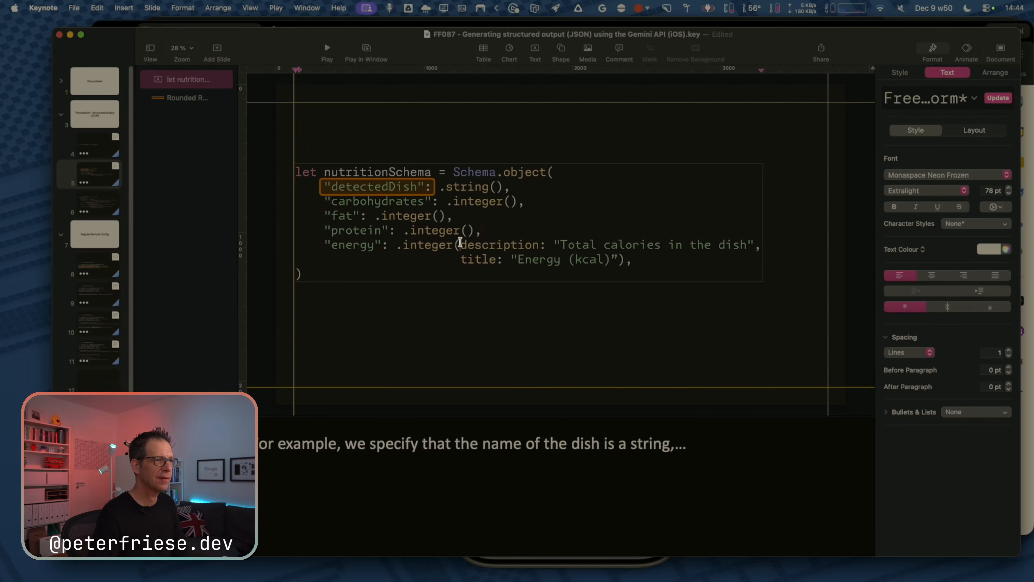
key("shift+Down")
key("shift+super+Right")
key("shift+Left")
key("BackSpace")
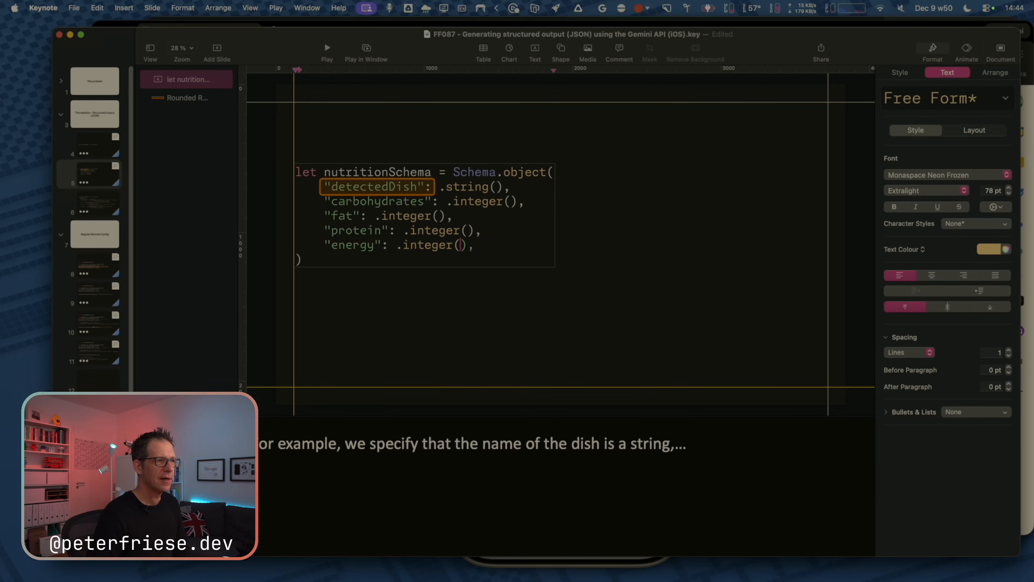
Replace the green closing parenthesis and comma of the "energy" entry with the white pair copied from the "protein" line.
key("Right")
key("shift+super+Right")
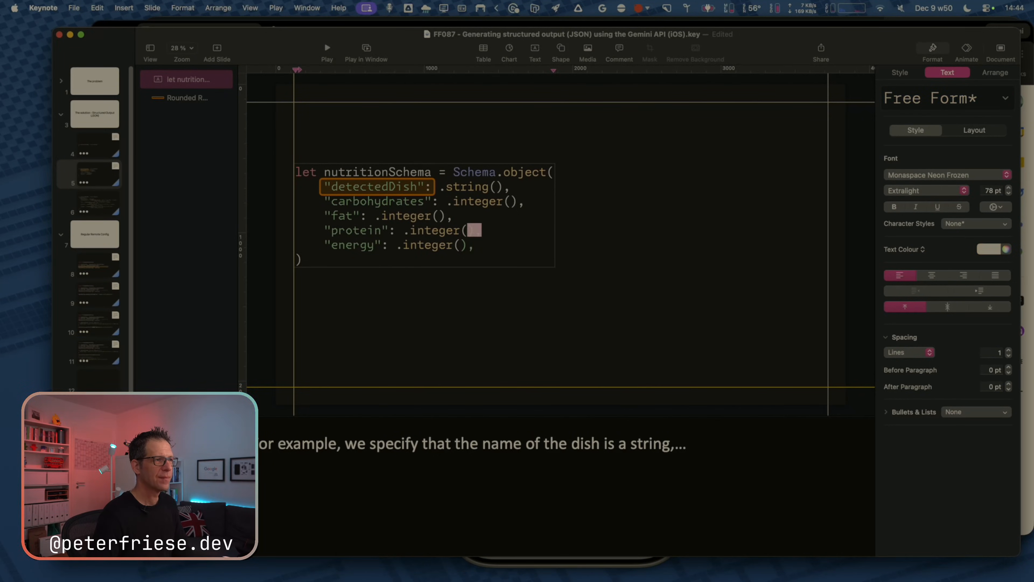
key("Down")
key("shift+Left")
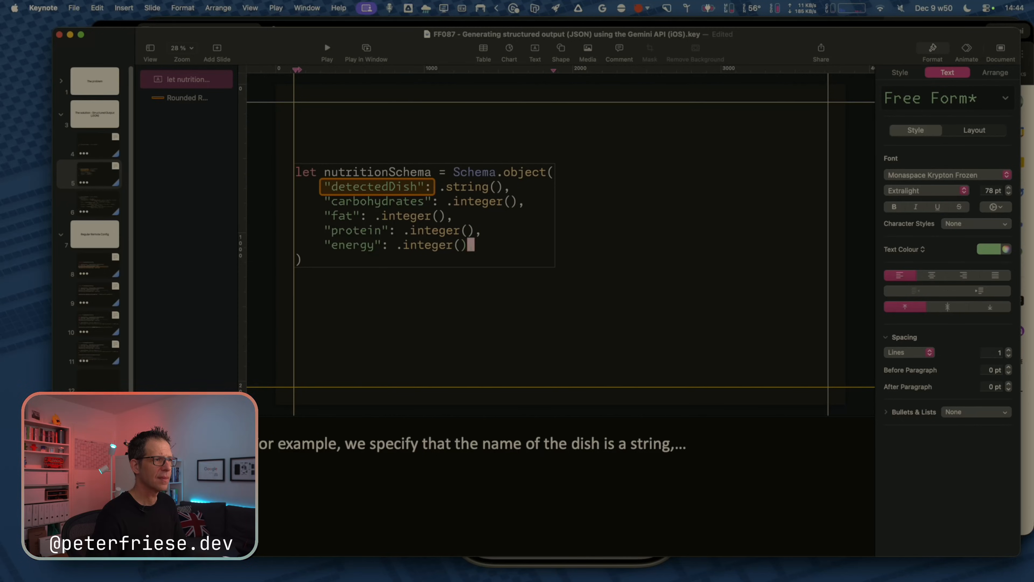
key("shift+Left")
key("Right")
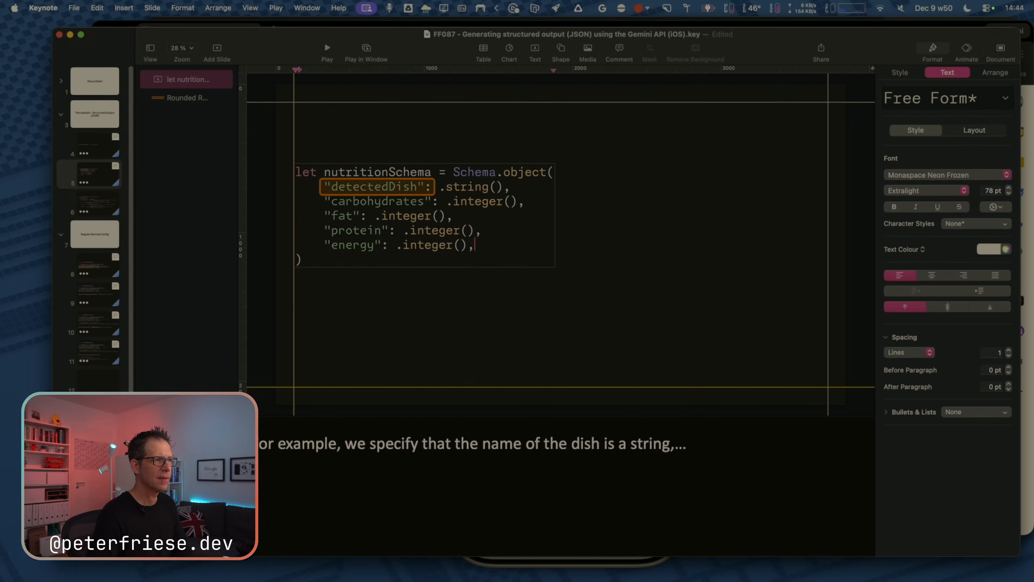
Compare slide 5's code with the nutritionSchema snippet in the Google Docs script and with the code on slide 4.
key("super+Tab")
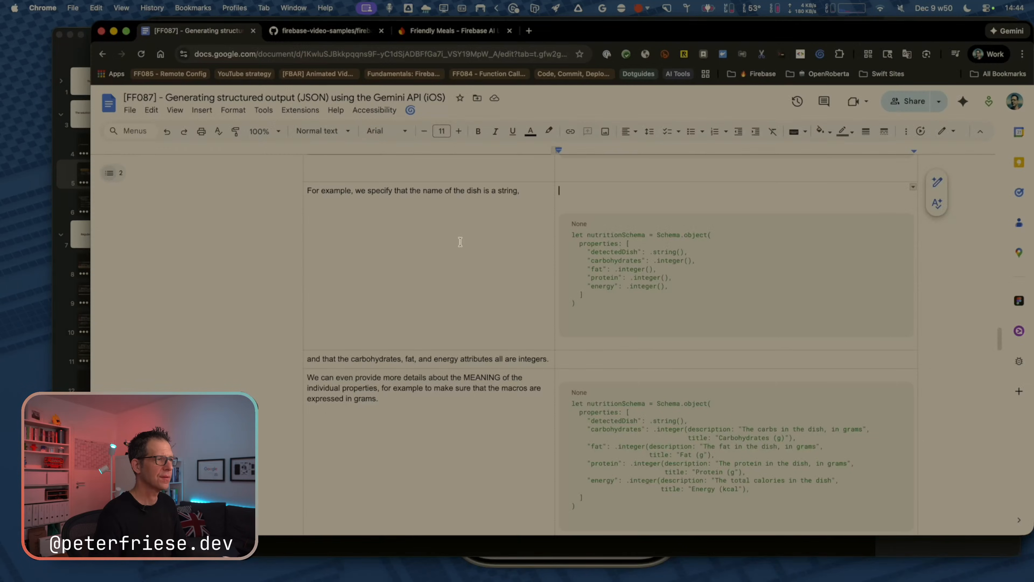
key("super+Tab")
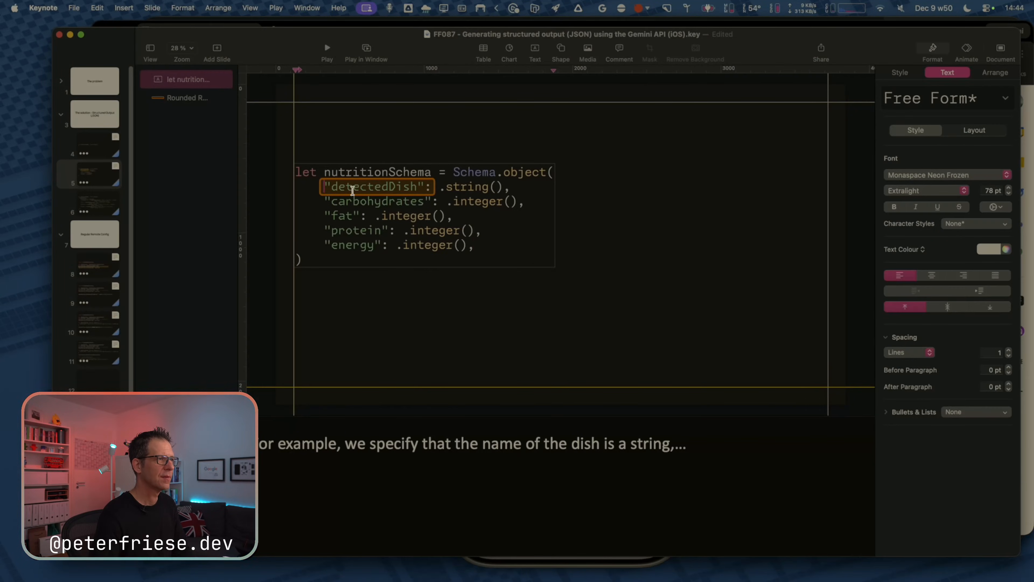
left_click(86, 150)
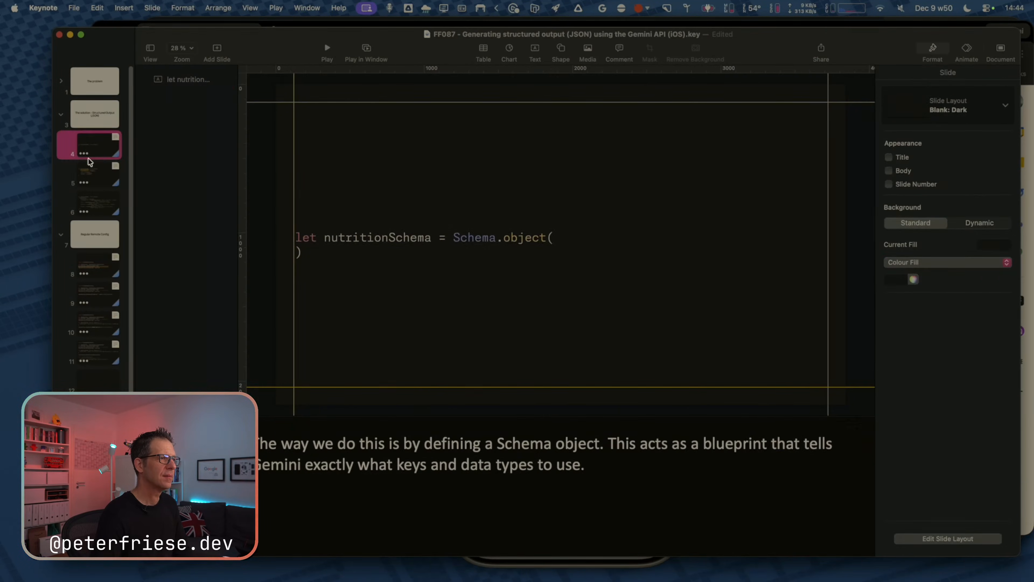
left_click(91, 167)
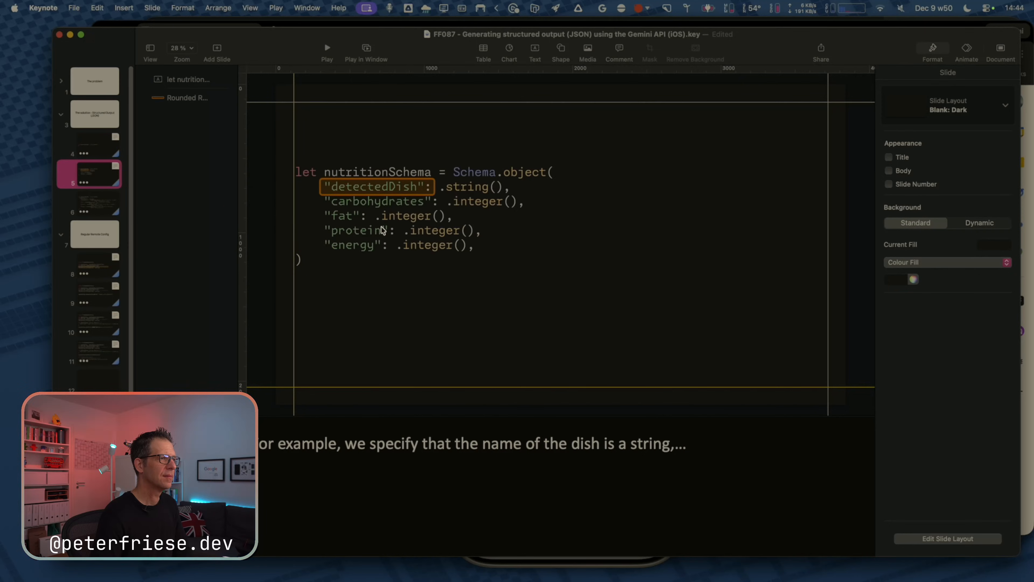
Bring the orange rounded rectangle on slide 5 to the front and move it off the code into the empty area below.
left_click(340, 184)
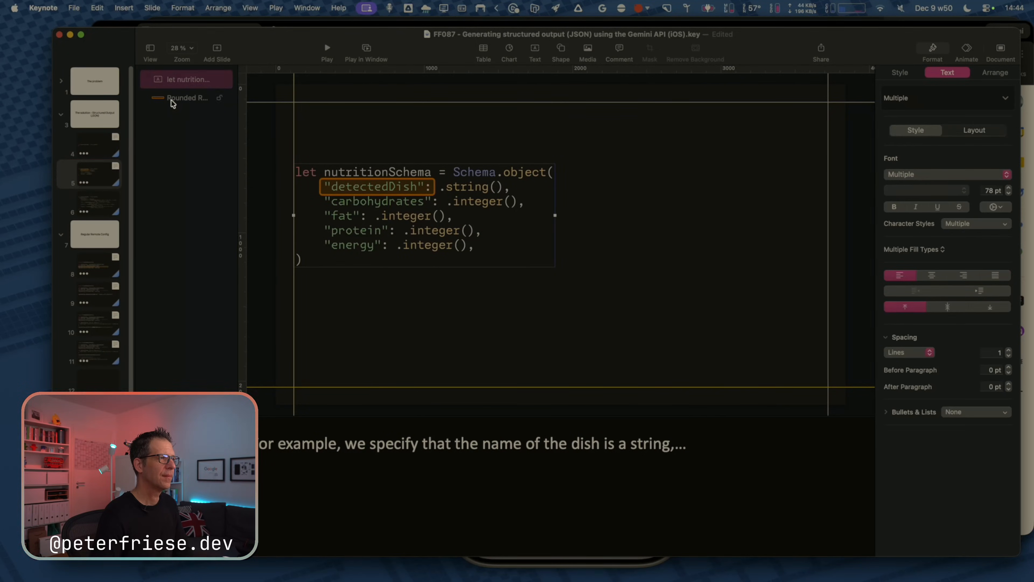
mouse_move(363, 189)
left_mouse_down()
mouse_move(640, 282)
mouse_move(487, 251)
mouse_move(367, 189)
left_mouse_up()
left_click(207, 107)
right_click(193, 105)
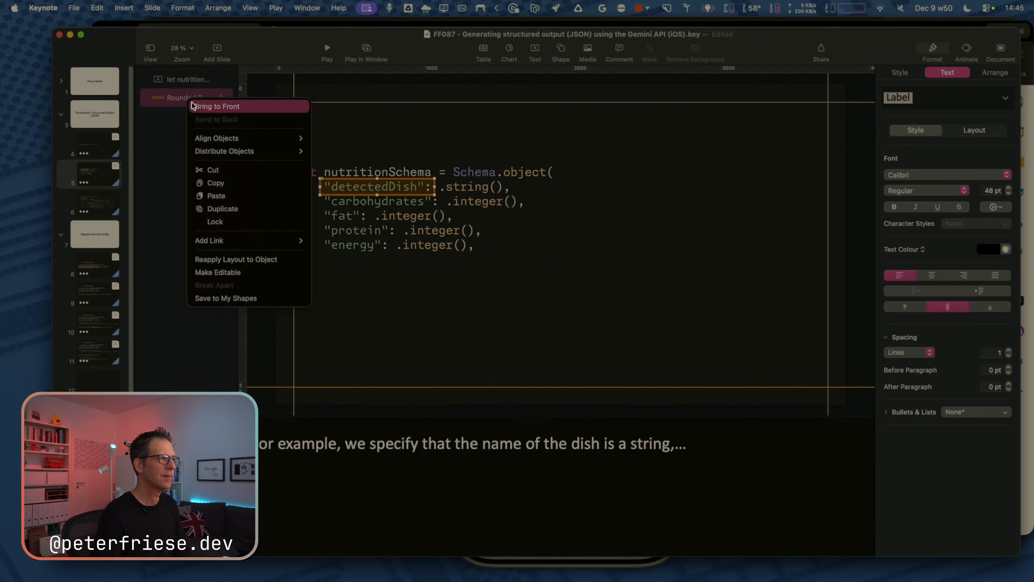
left_click(193, 106)
left_click_drag(376, 190, 717, 329)
Reduce the indentation of the five schema entries, from "detectedDish" through "energy", to two spaces.
left_click(408, 191)
double_click(408, 191)
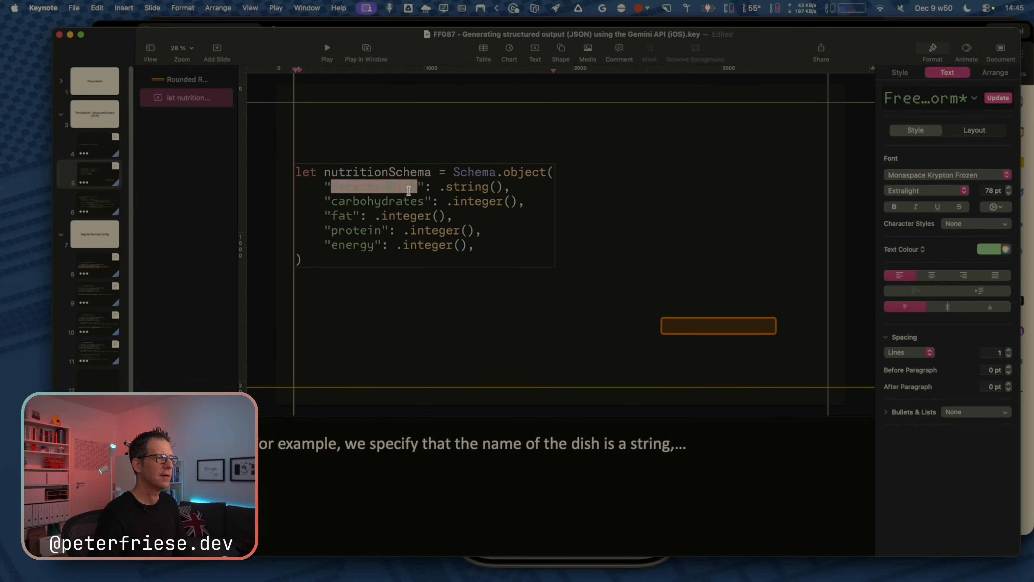
key("super+Left")
key("Delete")
key("Delete")
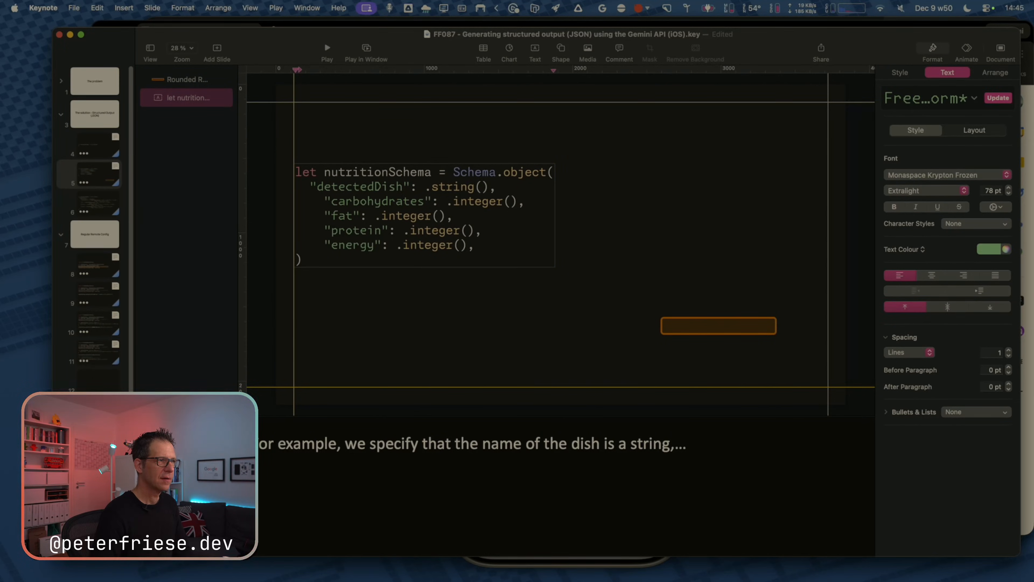
key("Down")
key("Delete")
key("Delete")
key("Down")
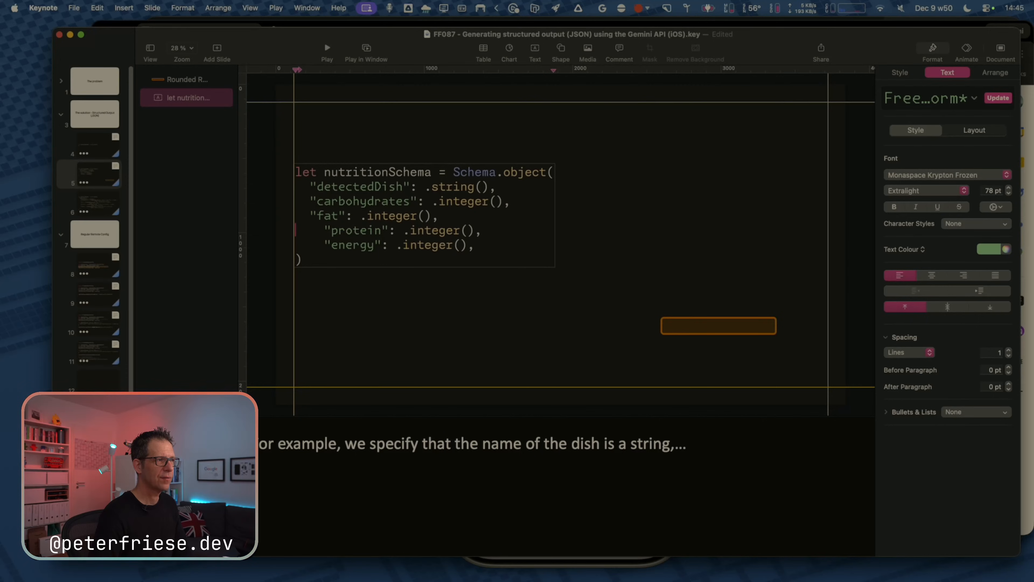
key("Return")
key("Delete")
key("BackSpace")
key("Down")
key("Delete")
key("Delete")
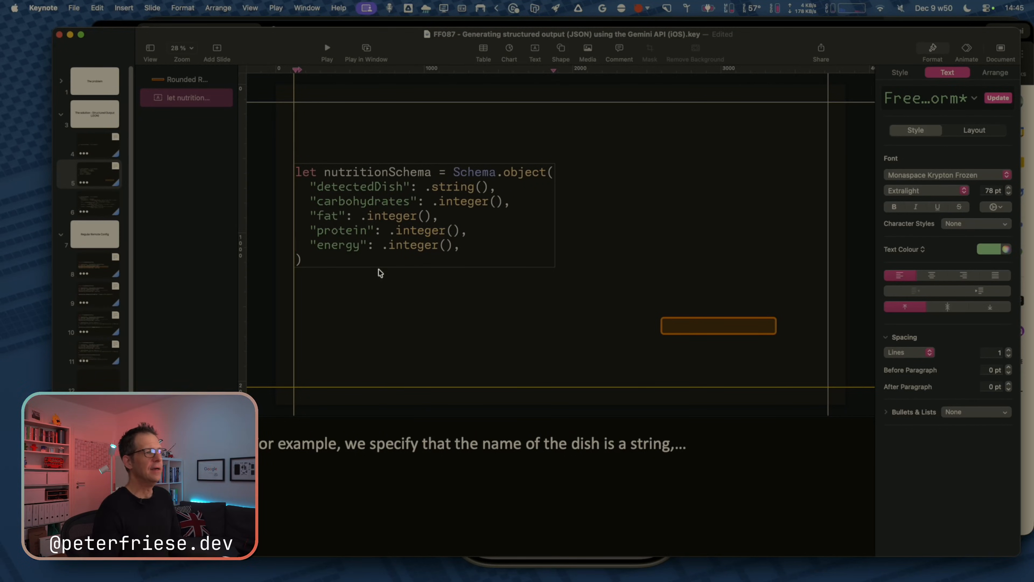
Check the code position on slide 4 and move slide 5's code text box down to the vertical centre of the slide.
left_click(98, 153)
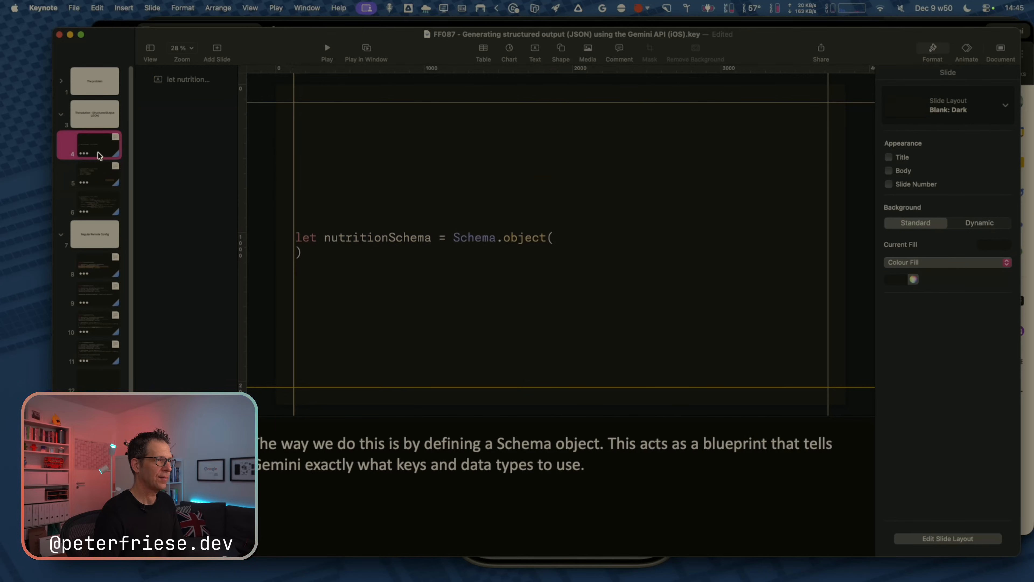
key("Down")
left_click_drag(354, 192, 354, 223)
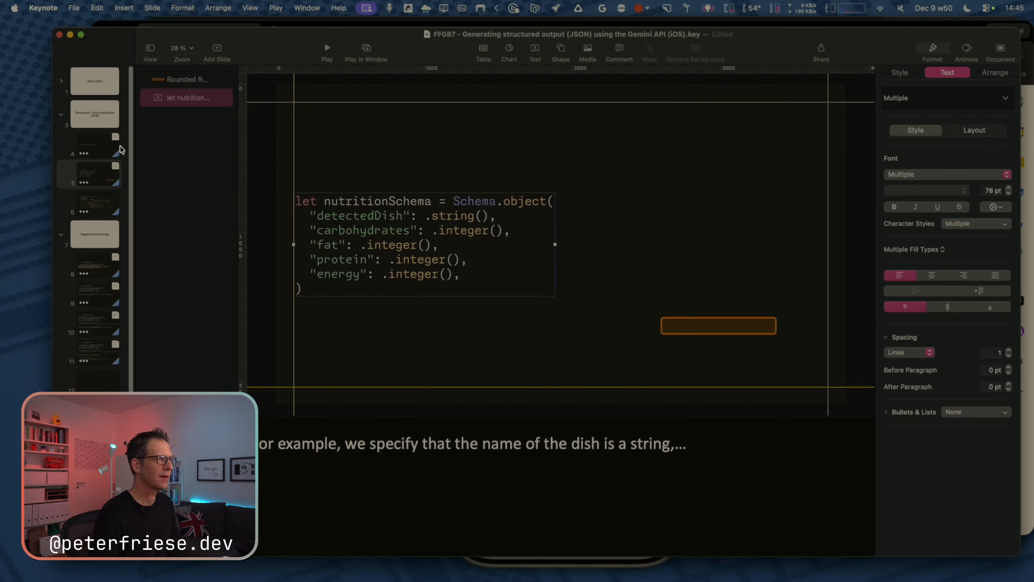
Preview the transition from slide 4 to slide 5 in a window, and exit the presentation.
left_click(121, 148)
left_click(379, 55)
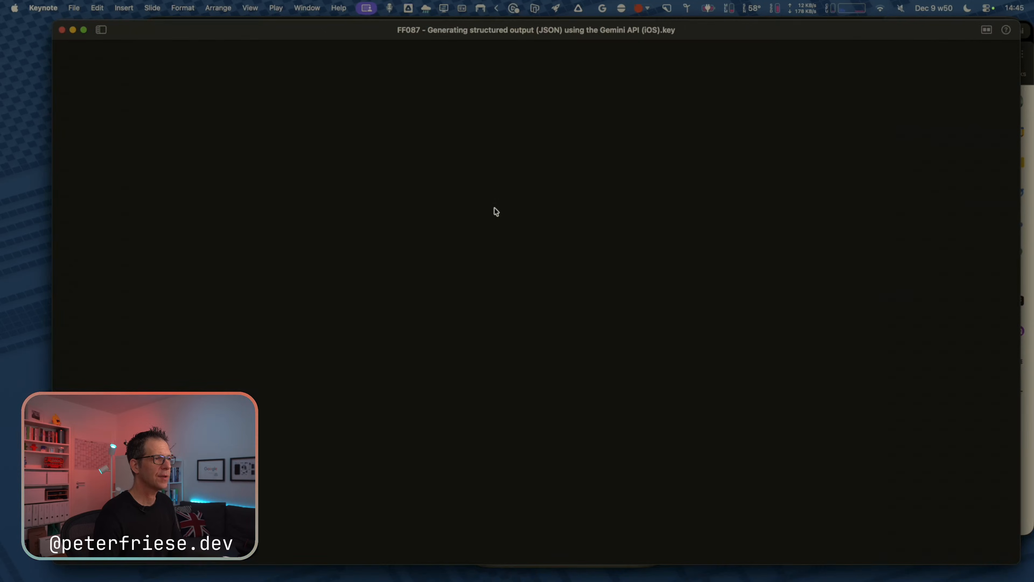
left_click(558, 215)
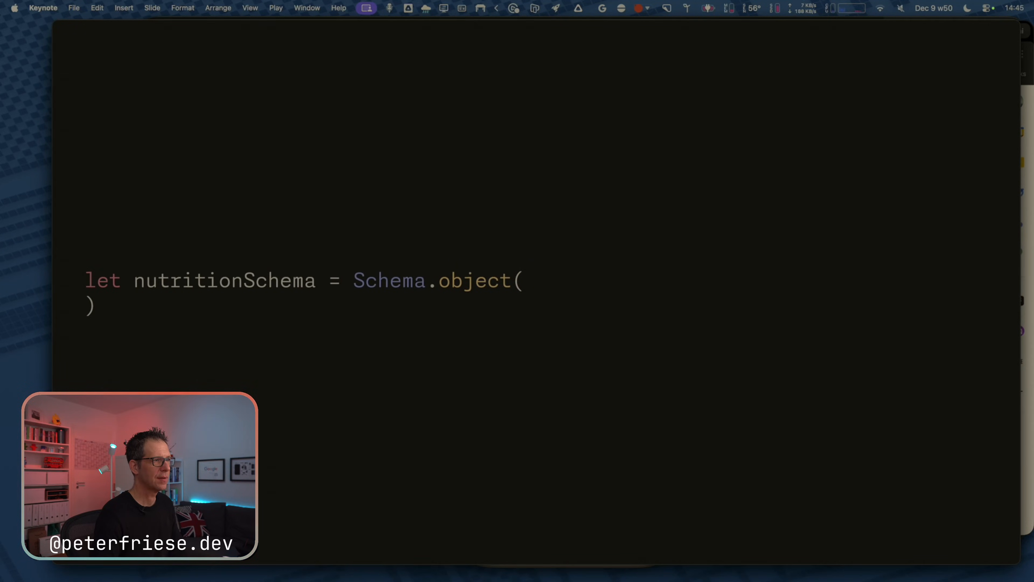
left_click(559, 218)
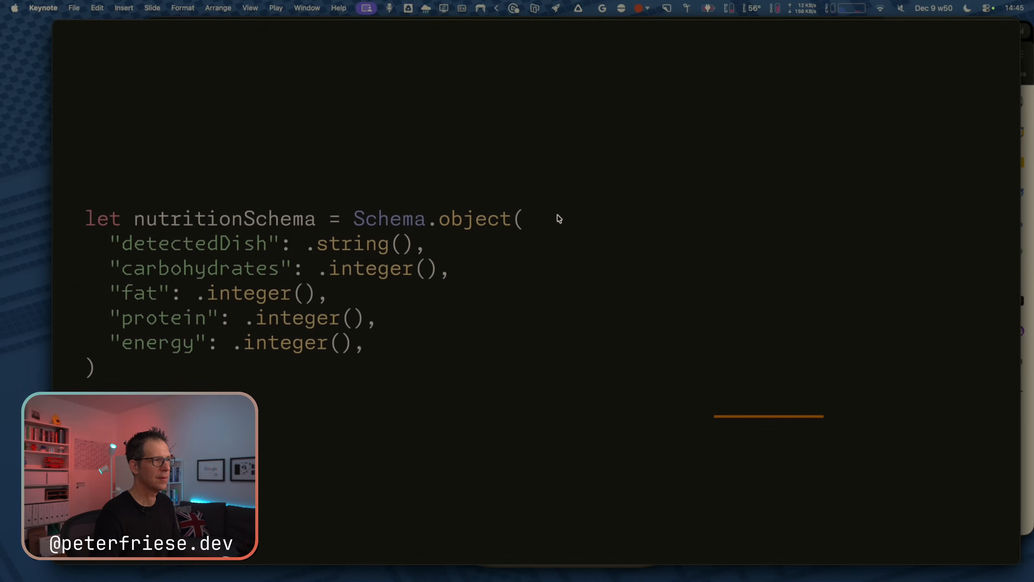
key("Escape")
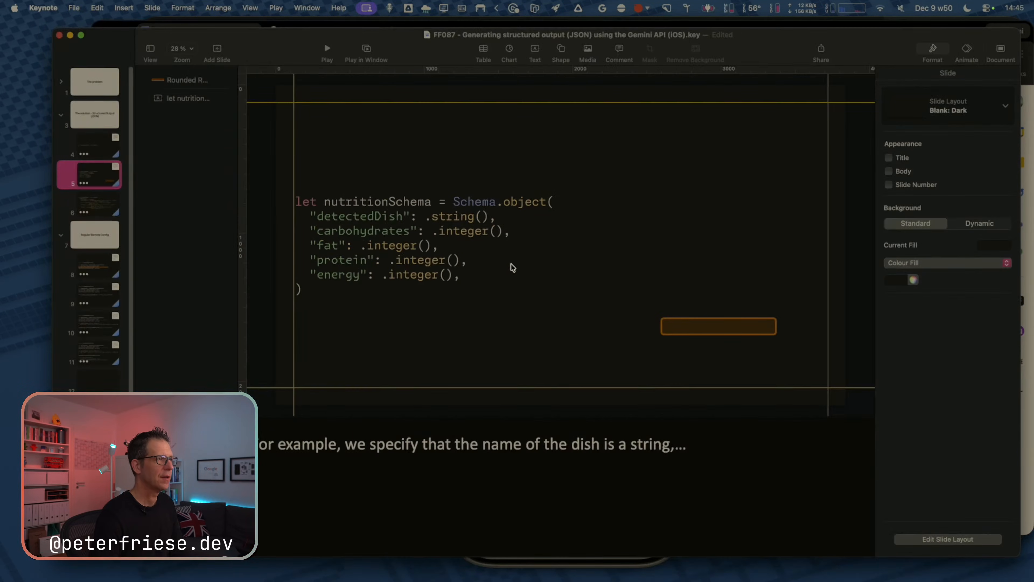
Move the orange rounded rectangle on slide 5 back over the "detectedDish": key.
left_click(87, 149)
left_click(100, 179)
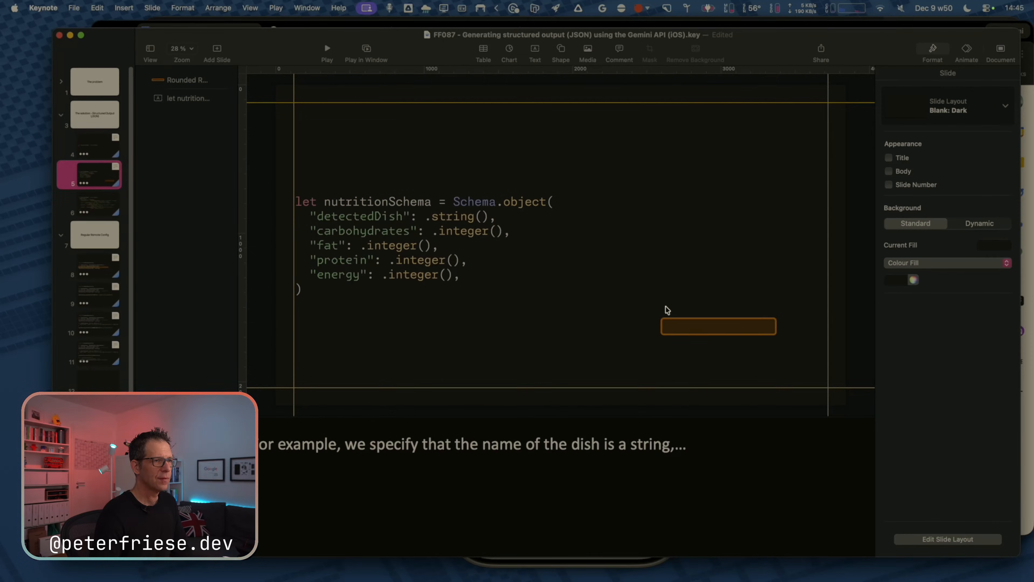
left_click_drag(702, 324, 347, 216)
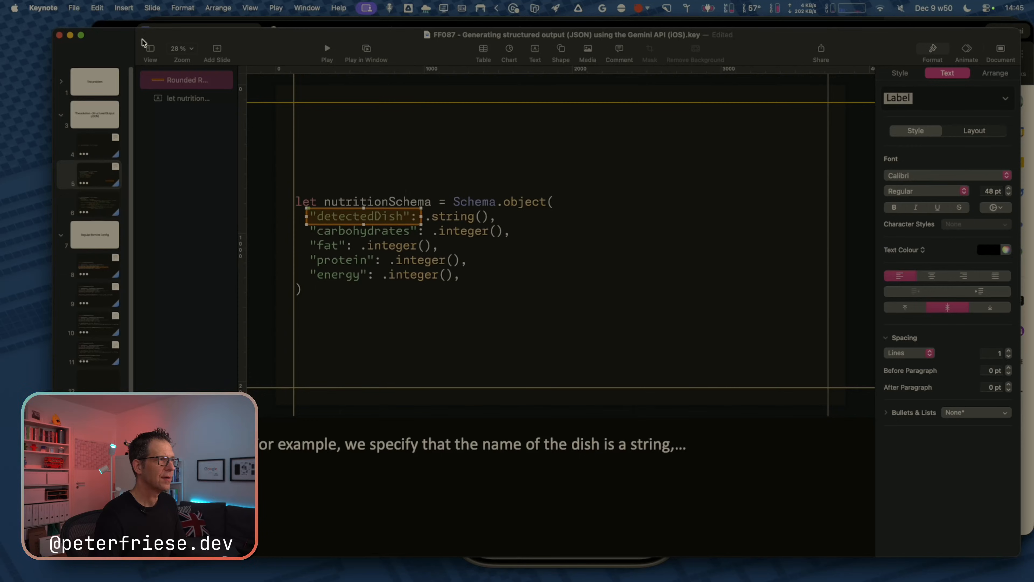
Nudge the orange rectangle slightly down and to the right so that it frames the "detectedDish": key, working at 150% zoom.
left_click(182, 49)
left_click(188, 132)
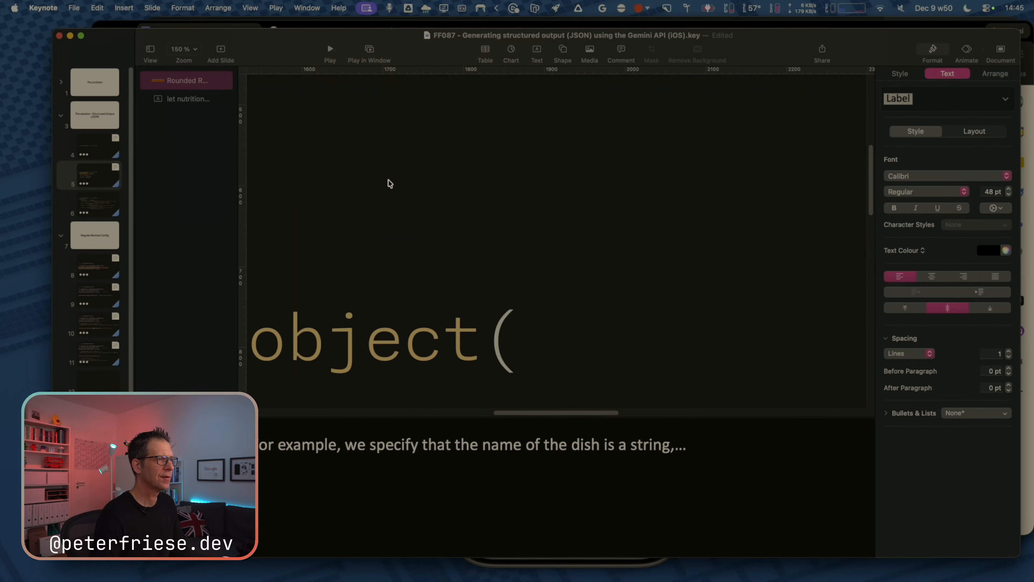
scroll(473, 322, "left", 15)
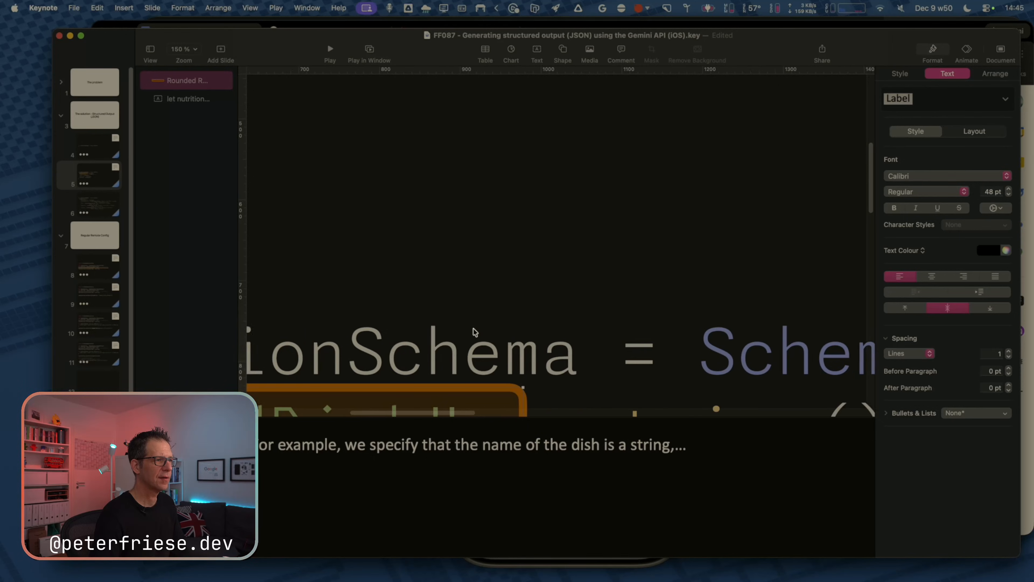
scroll(473, 333, "left", 6)
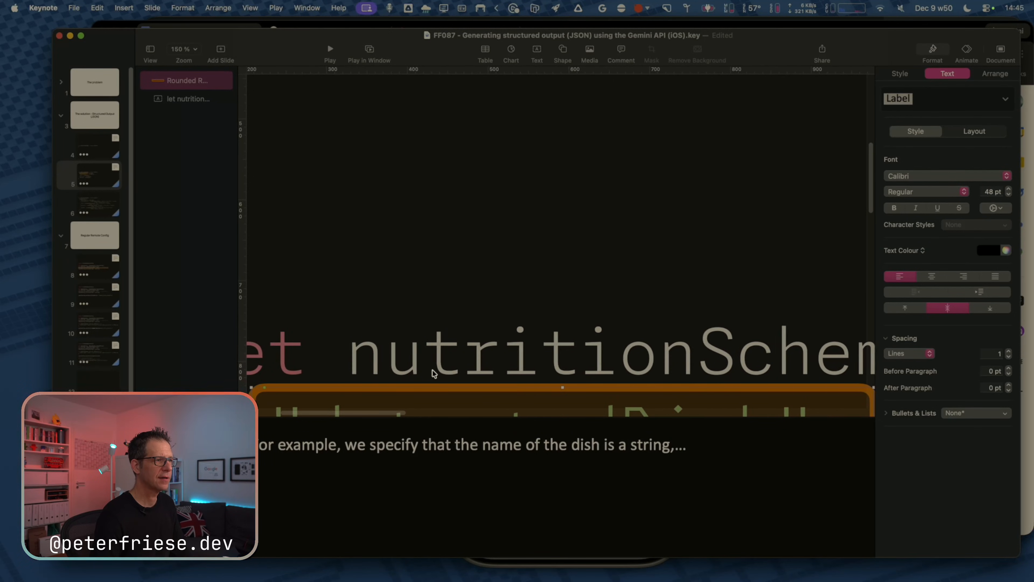
scroll(433, 373, "down", 4)
scroll(433, 373, "down", 2)
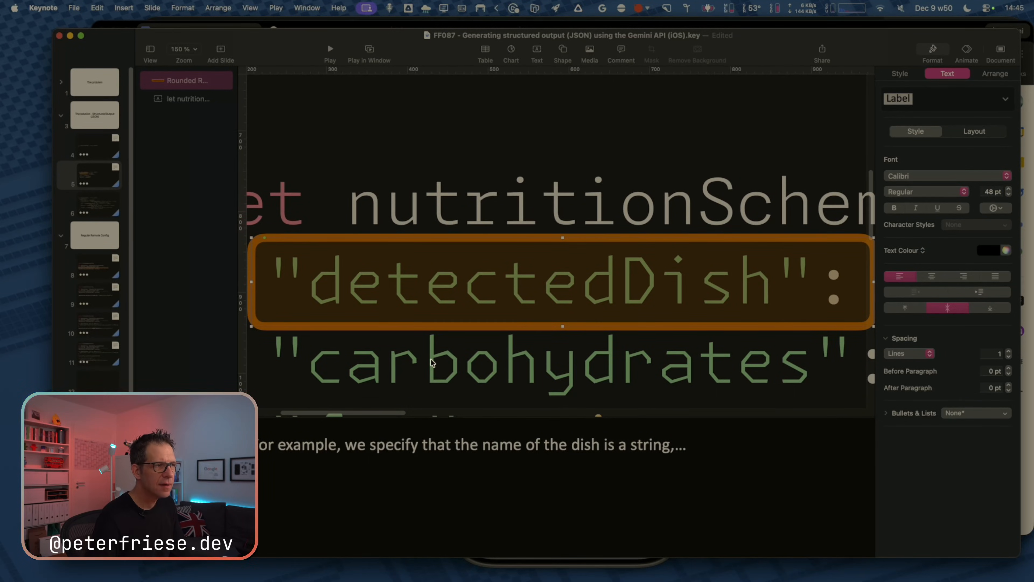
key("Down")
key("Right")
key("Right")
key("Right")
key("Left")
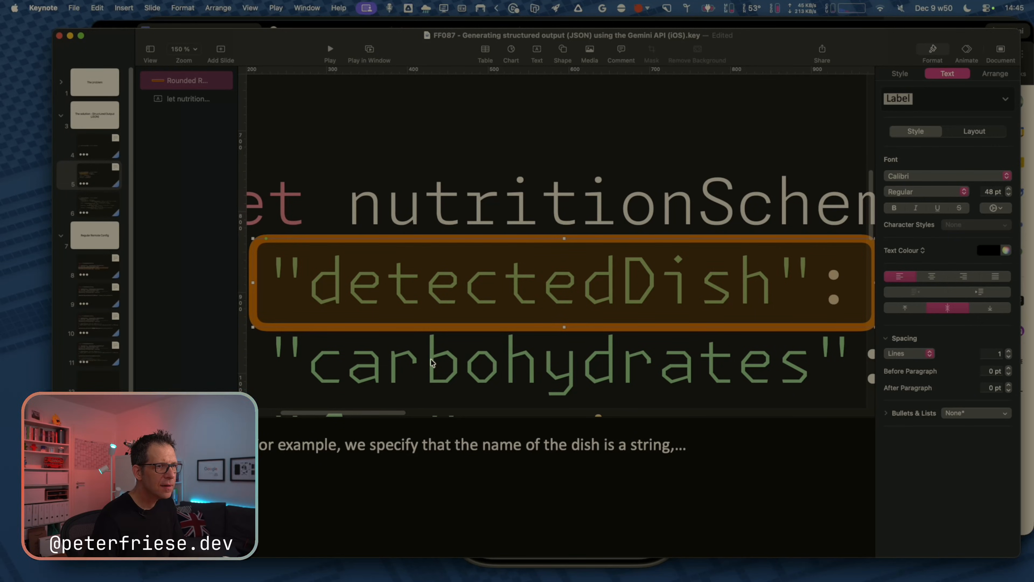
Narrow the orange rectangle from its right edge so that it ends just after the colon of "detectedDish":, working at 125% zoom.
left_click(185, 49)
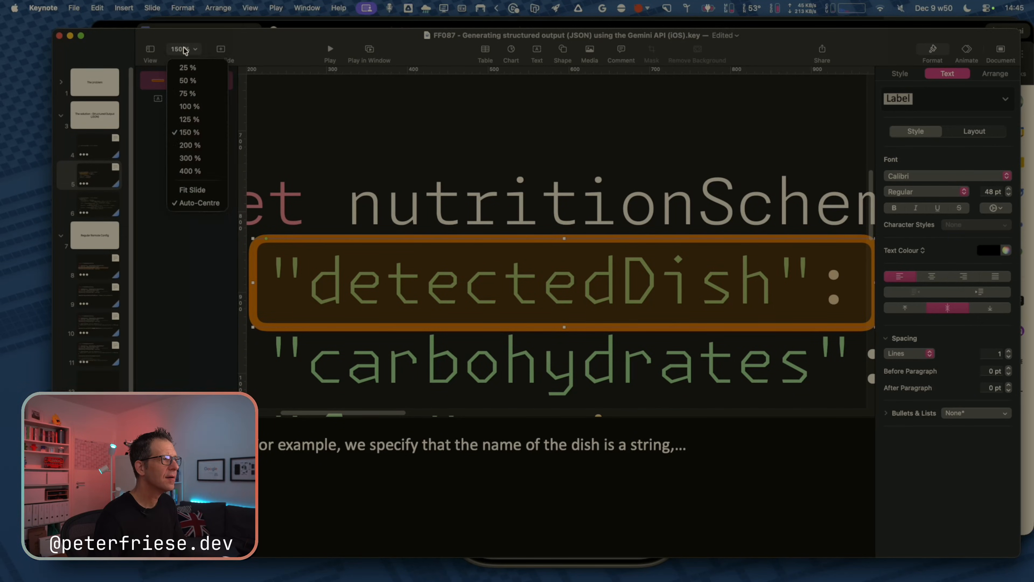
left_click(188, 120)
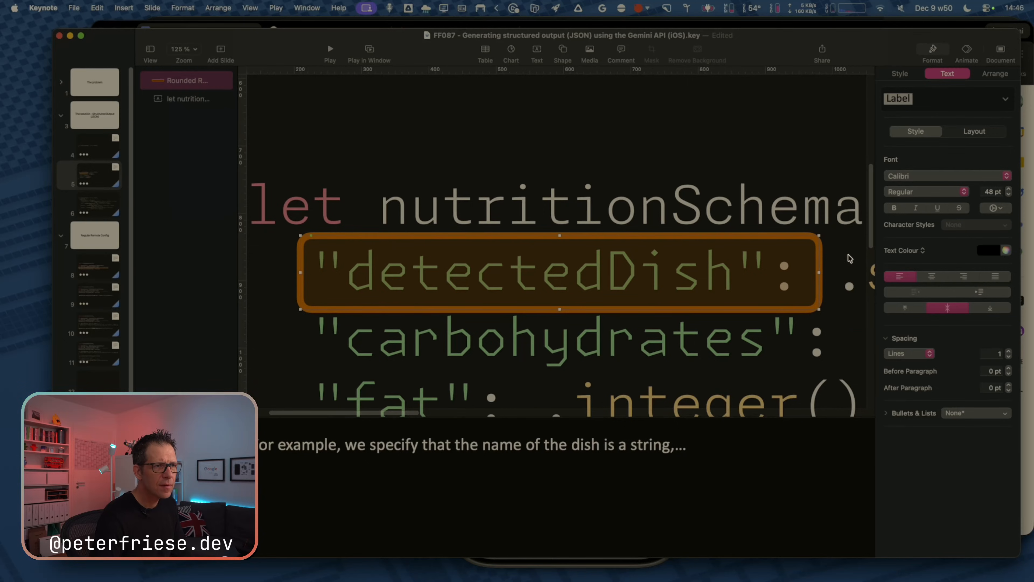
left_click(847, 264)
left_click(819, 272)
left_click_drag(819, 272, 807, 272)
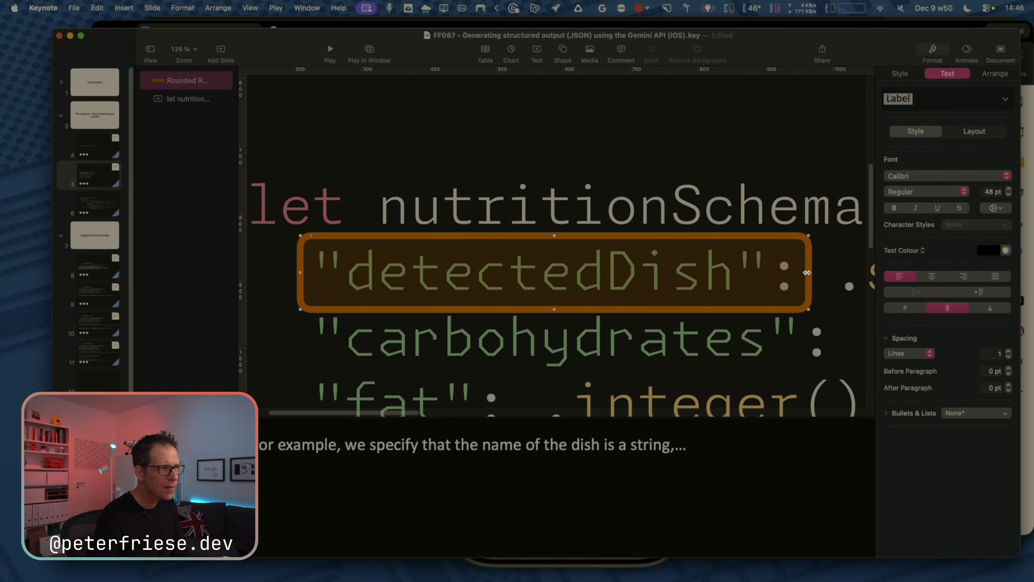
left_click(672, 136)
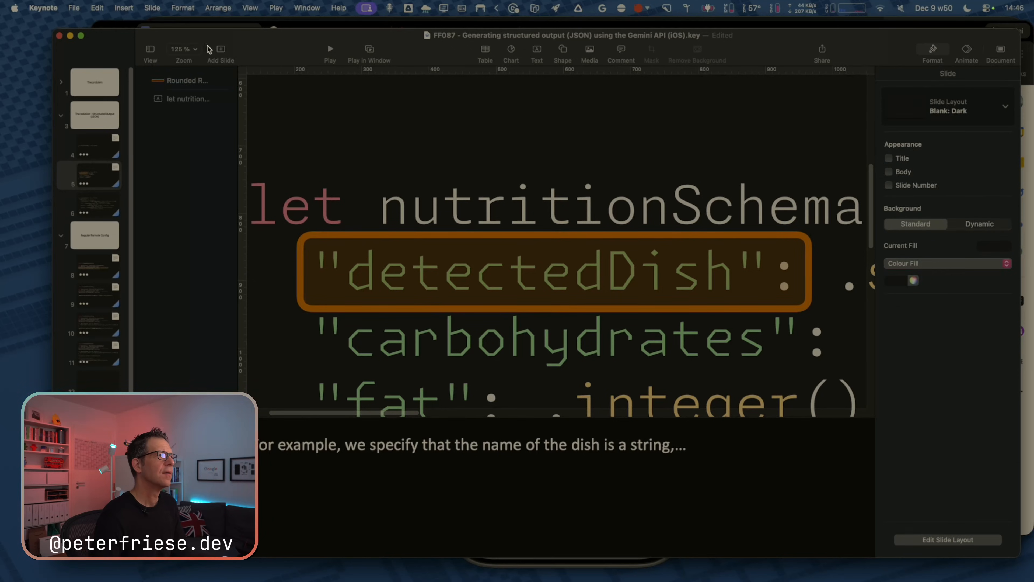
Check the orange rectangle's Line Draw build and build order on slide 5, preview the slide in a window, and exit the presentation.
left_click(184, 52)
left_click(184, 197)
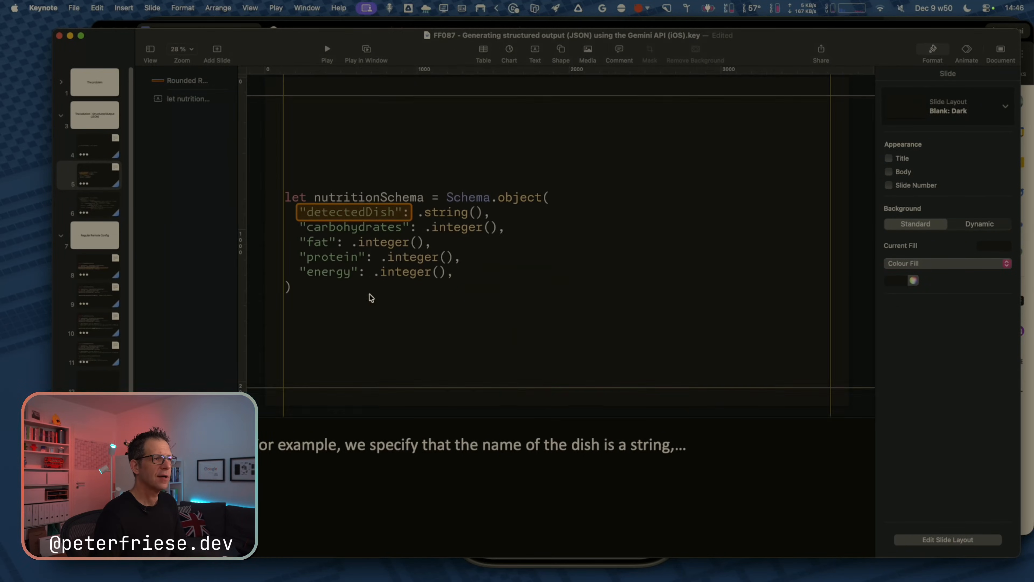
left_click(191, 83)
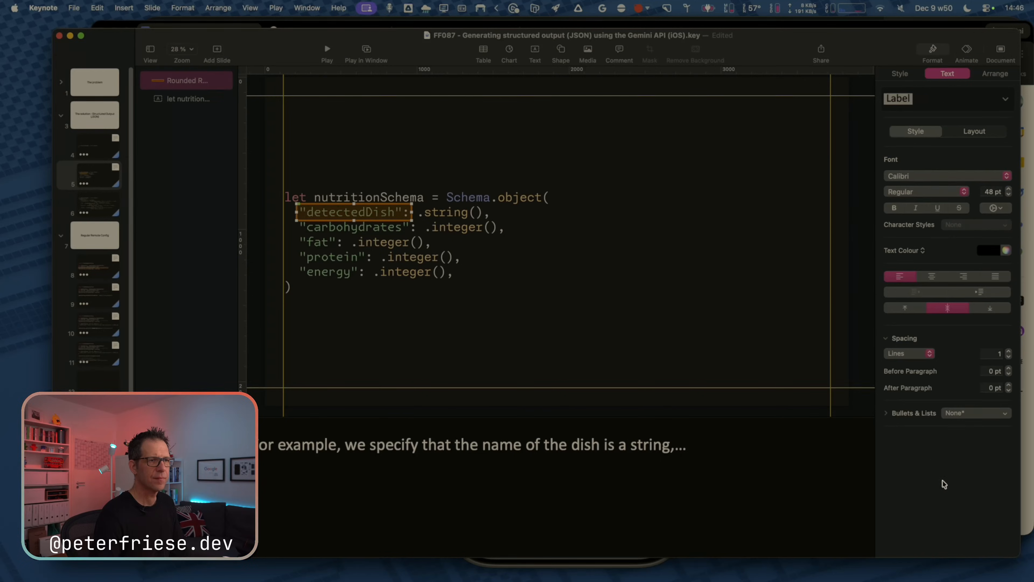
left_click(969, 51)
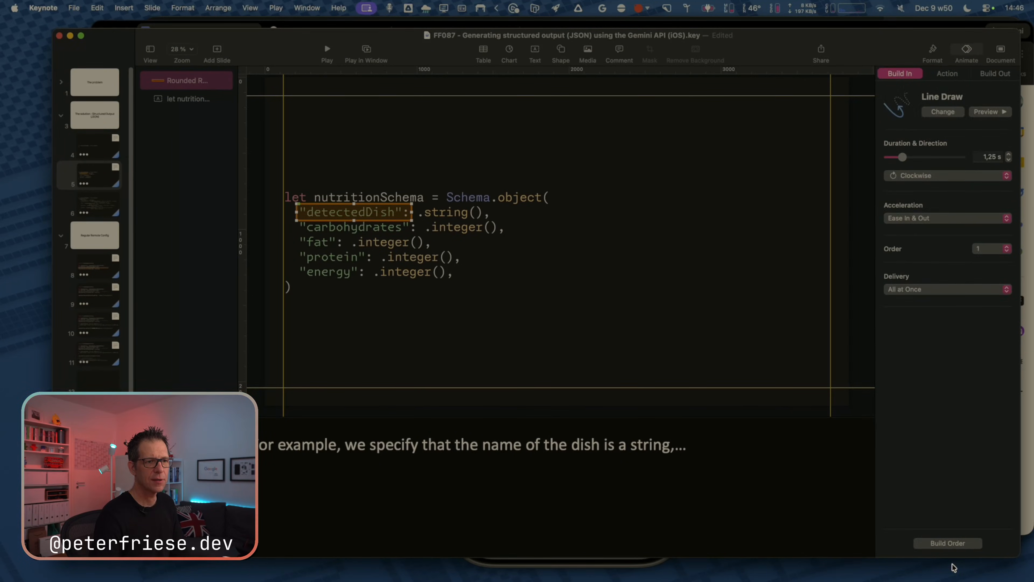
left_click(949, 543)
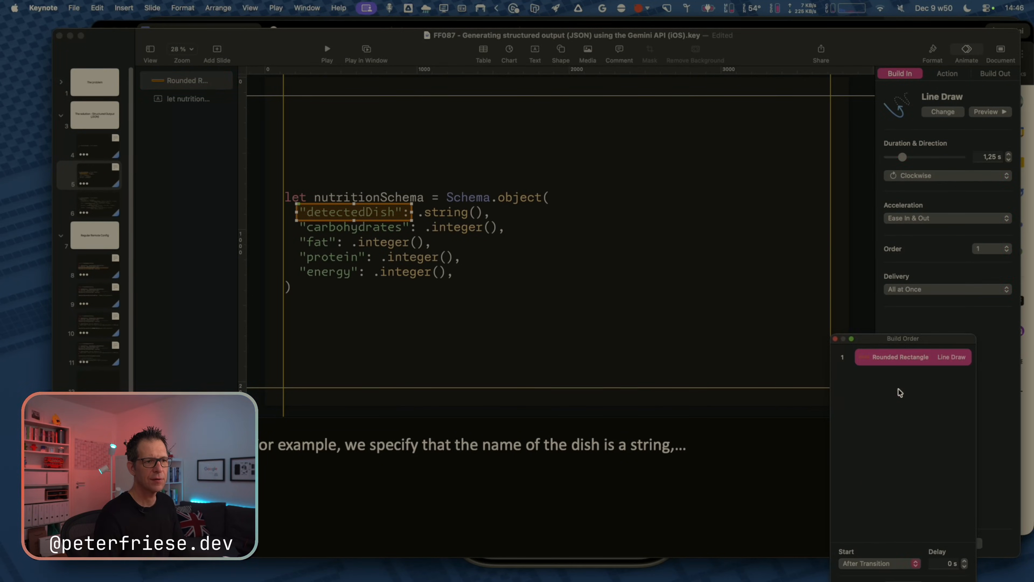
left_click(367, 49)
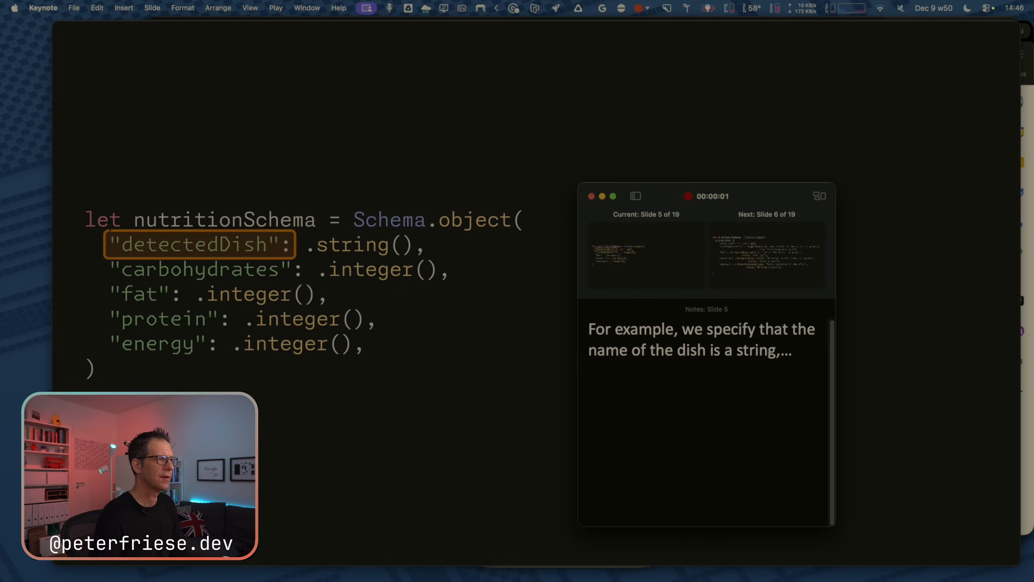
key("Escape")
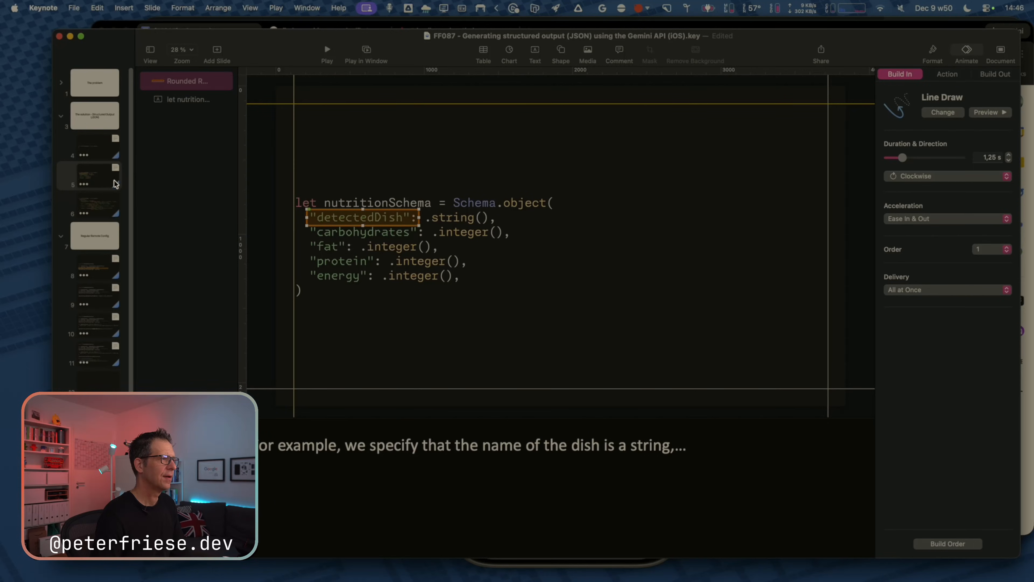
Duplicate slide 5, and send the orange rounded rectangle on the original slide to the back.
left_click(99, 183)
key("super+d")
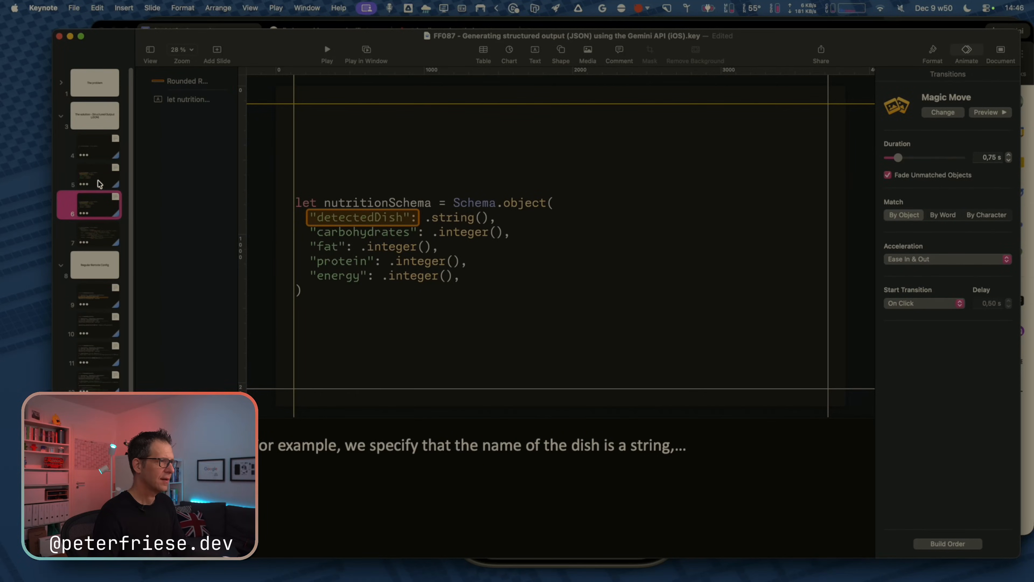
left_click(387, 220)
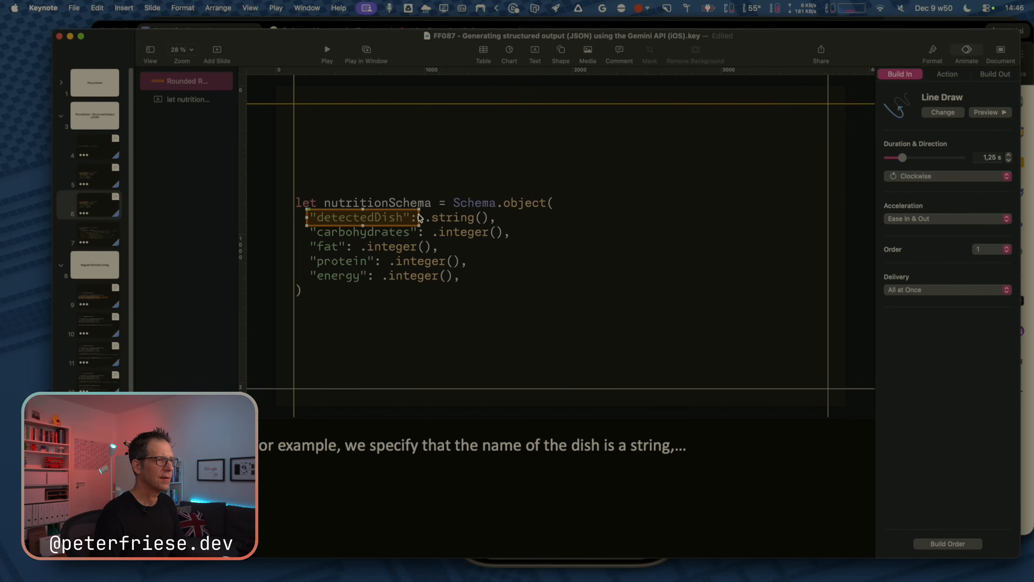
left_click(101, 178)
right_click(192, 87)
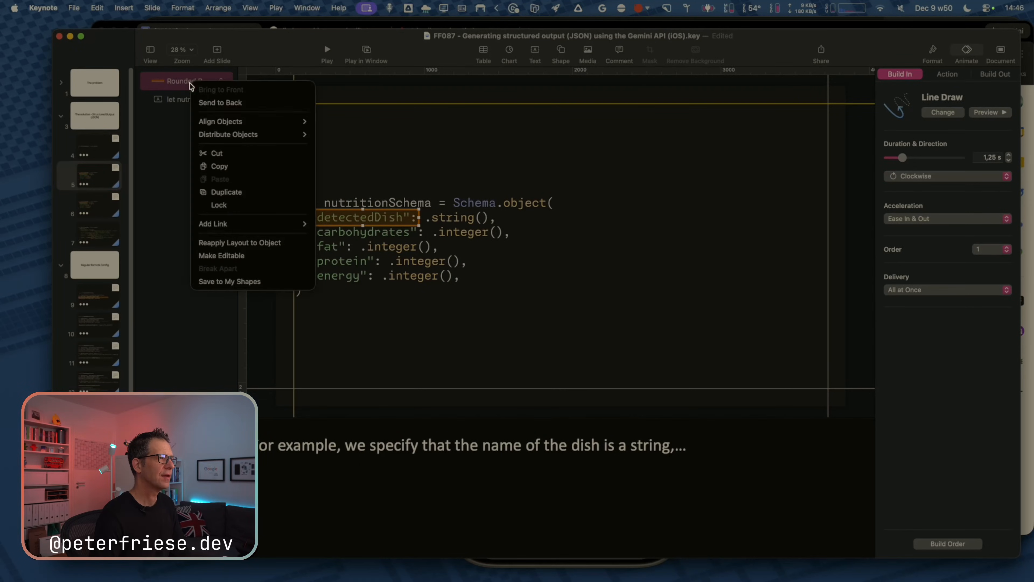
left_click(220, 102)
Resize the orange rectangle on slide 6 so that it frames only .string() in the "detectedDish" line, and send it to the back.
left_click(98, 210)
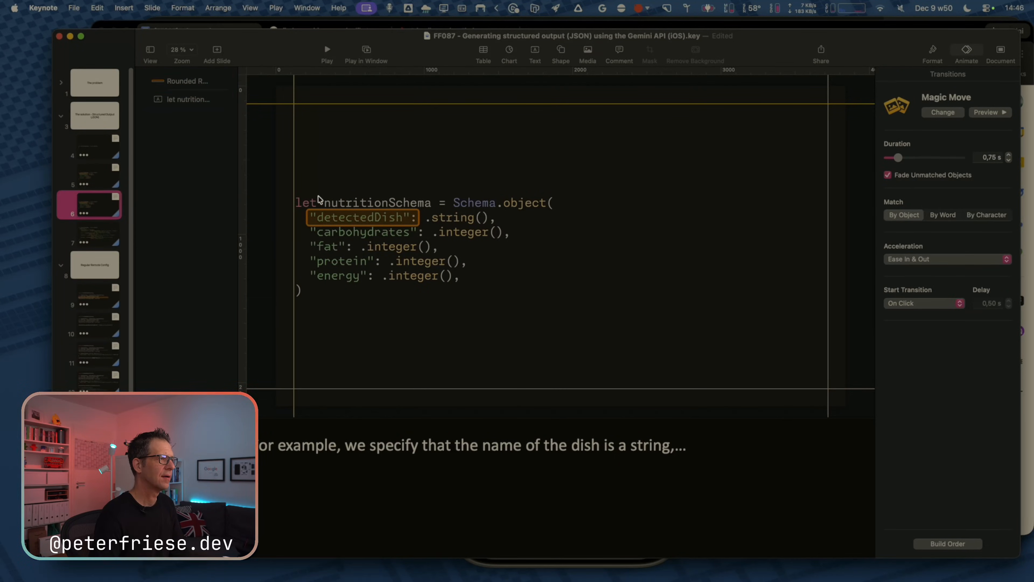
left_click(210, 83)
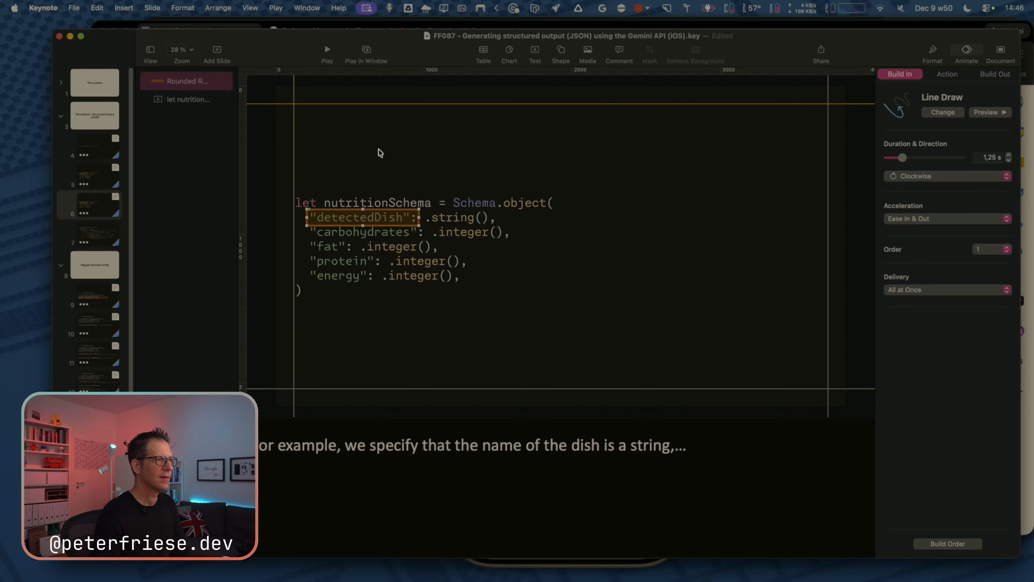
left_click_drag(417, 217, 492, 216)
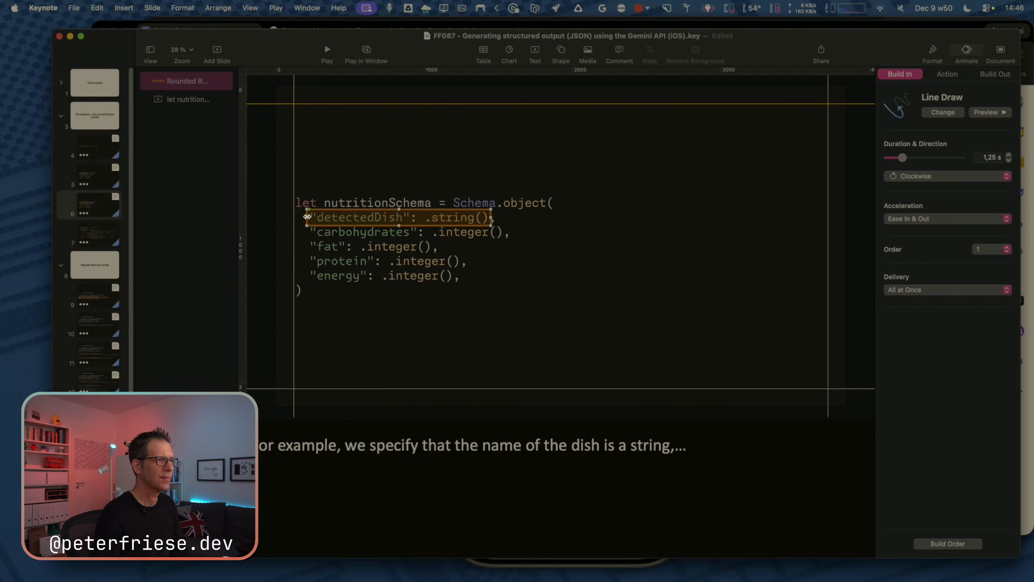
left_click_drag(307, 217, 424, 217)
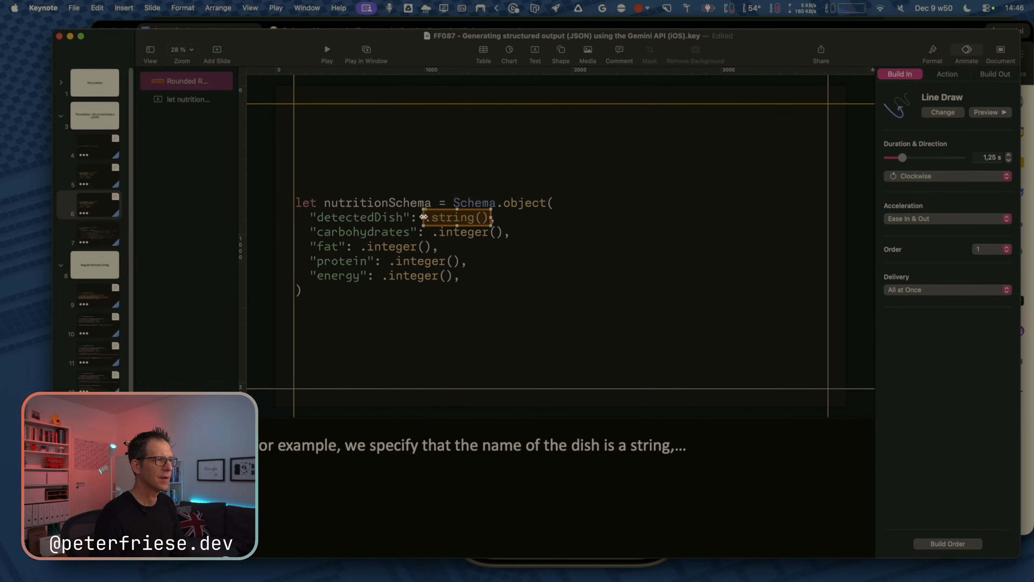
right_click(175, 86)
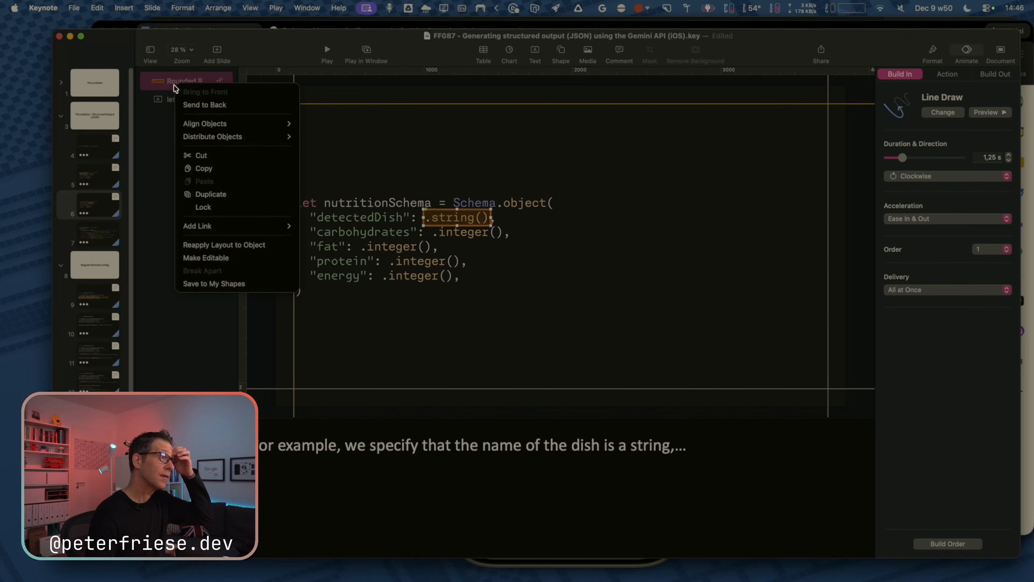
left_click(186, 104)
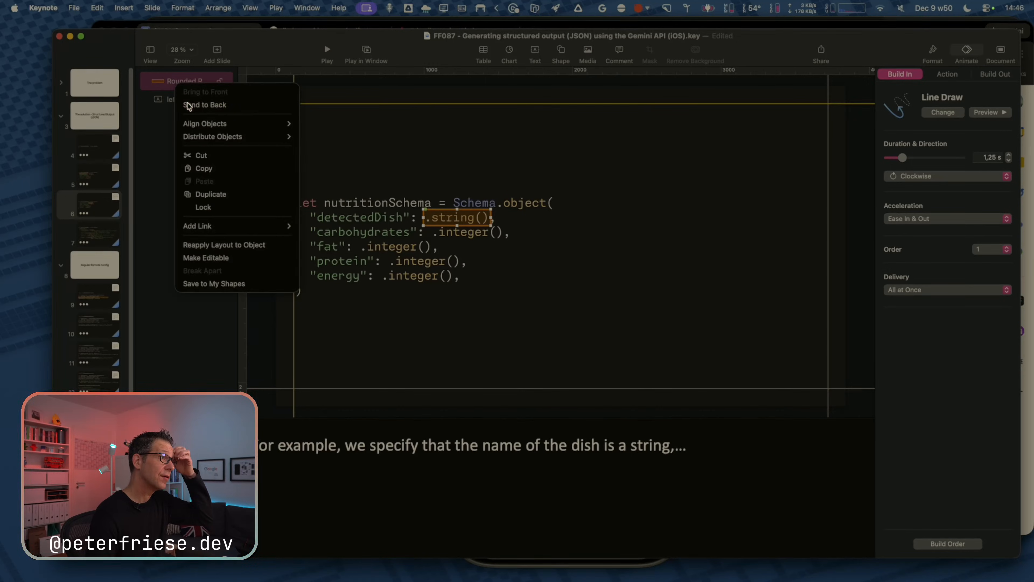
Play the slideshow from slide 5, advance to slide 6 to check the highlight's movement, and exit the presentation.
left_click(101, 184)
key("alt+super+p")
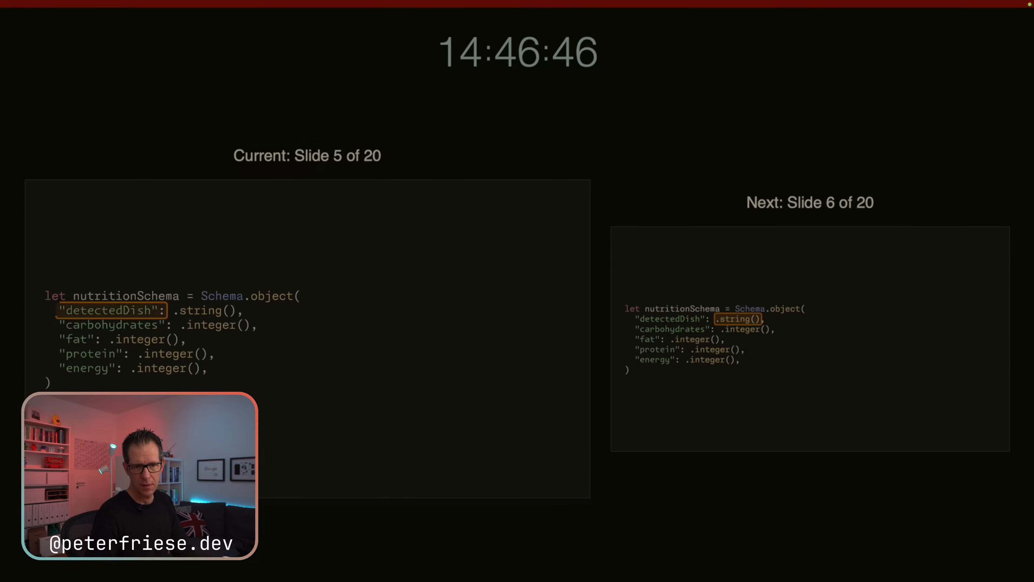
key("Right")
key("Right")
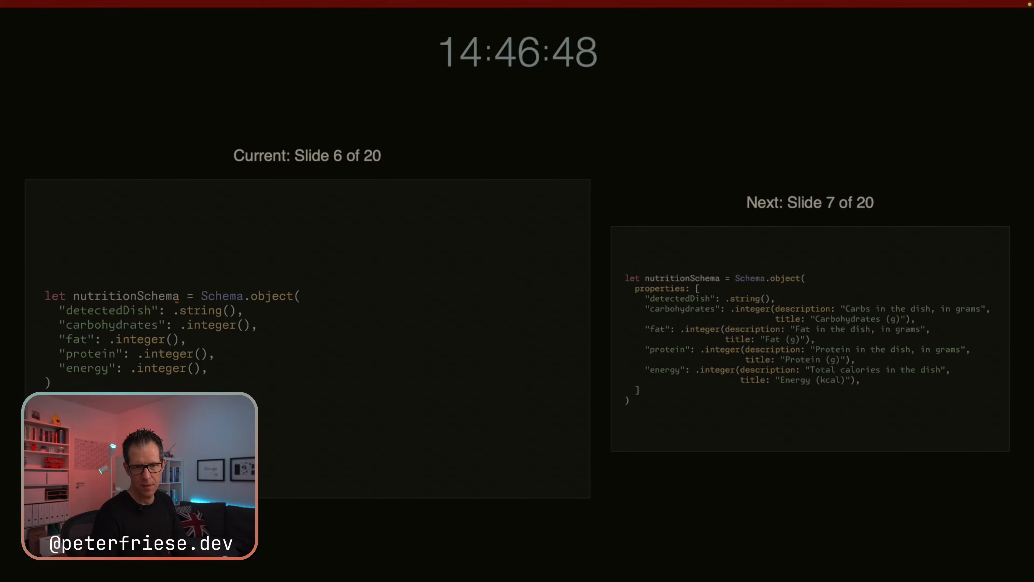
key("Escape")
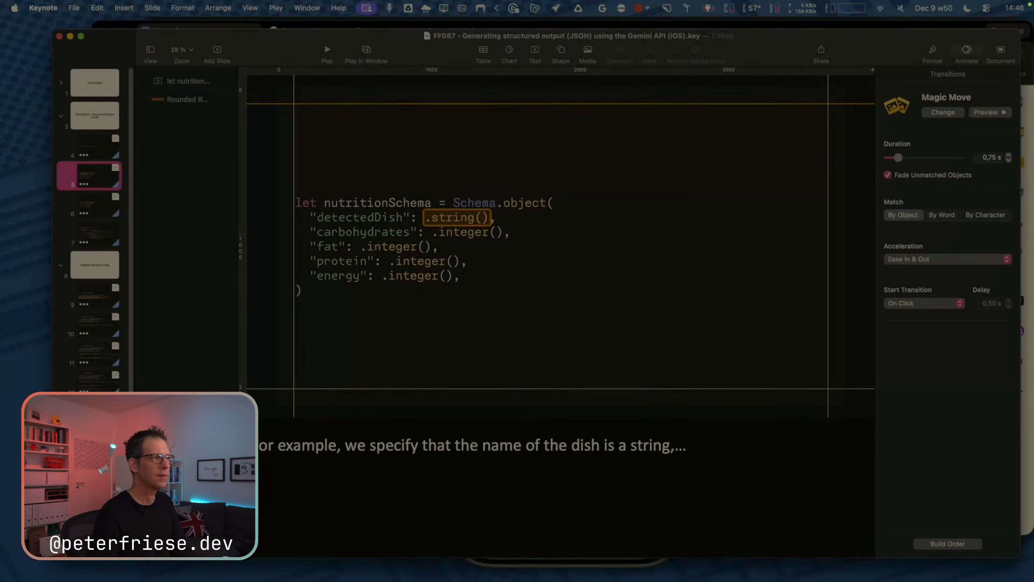
Remove the Line Draw build-in effect from the orange rectangle on slide 6.
left_click(87, 180)
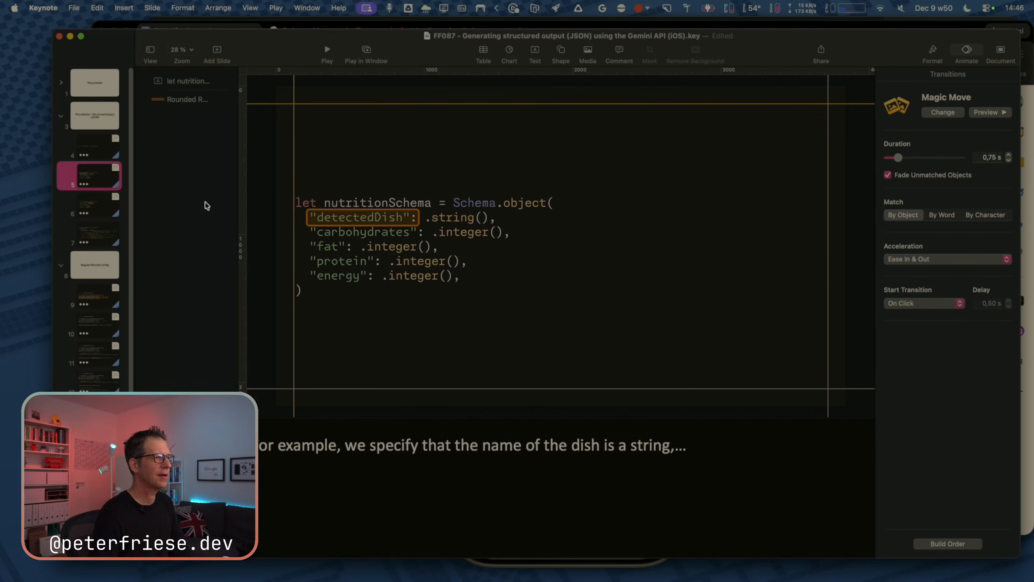
key("Down")
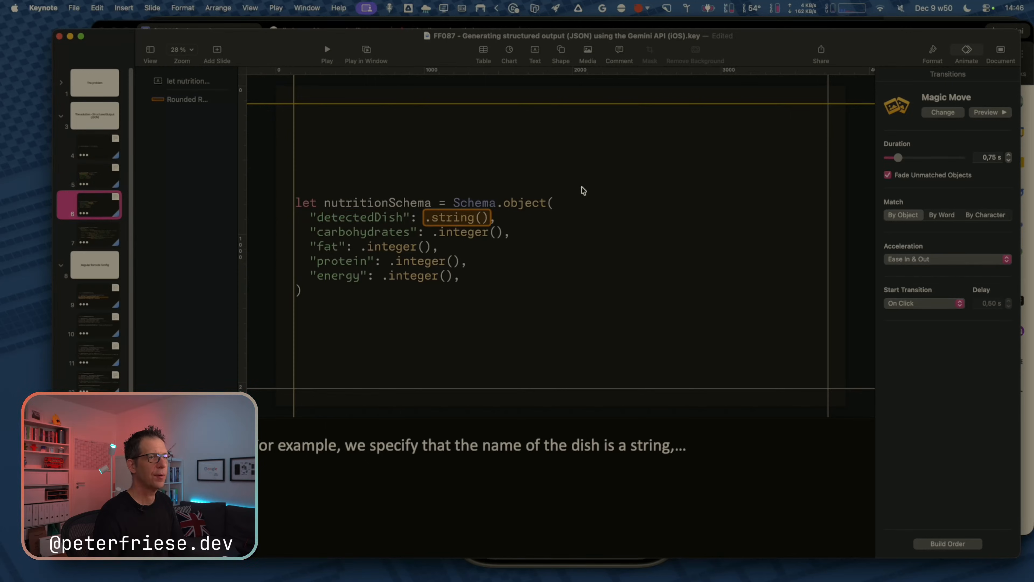
left_click(188, 100)
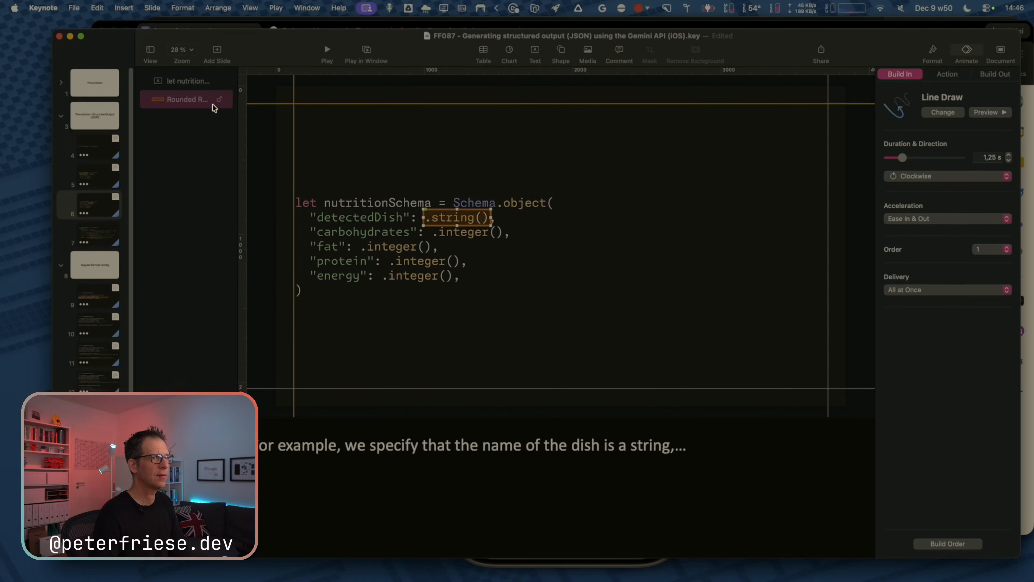
left_click(938, 114)
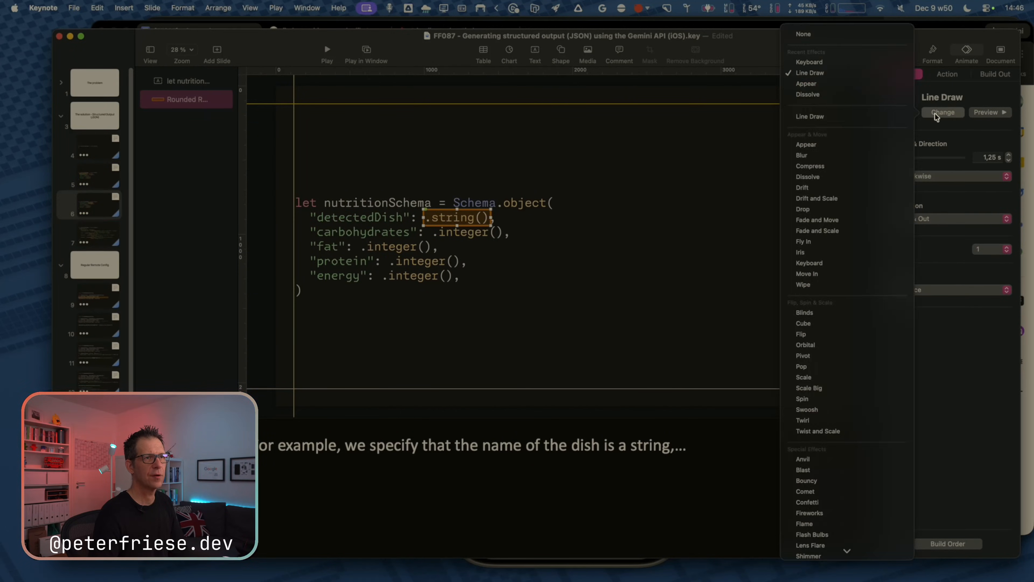
left_click(830, 36)
Preview the Magic Move transition from slide 5 to slide 6.
left_click(97, 183)
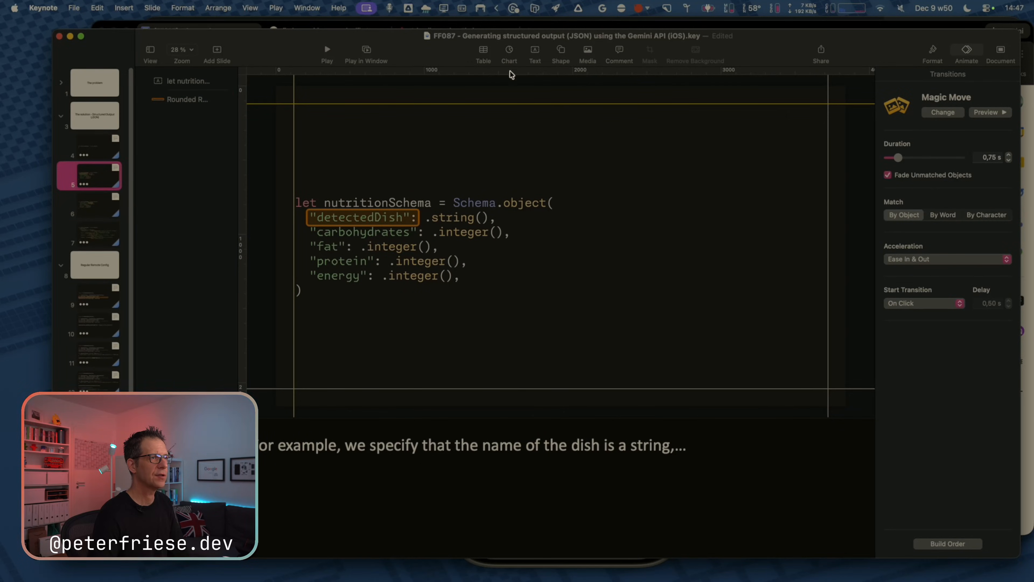
left_click(980, 116)
left_click(984, 117)
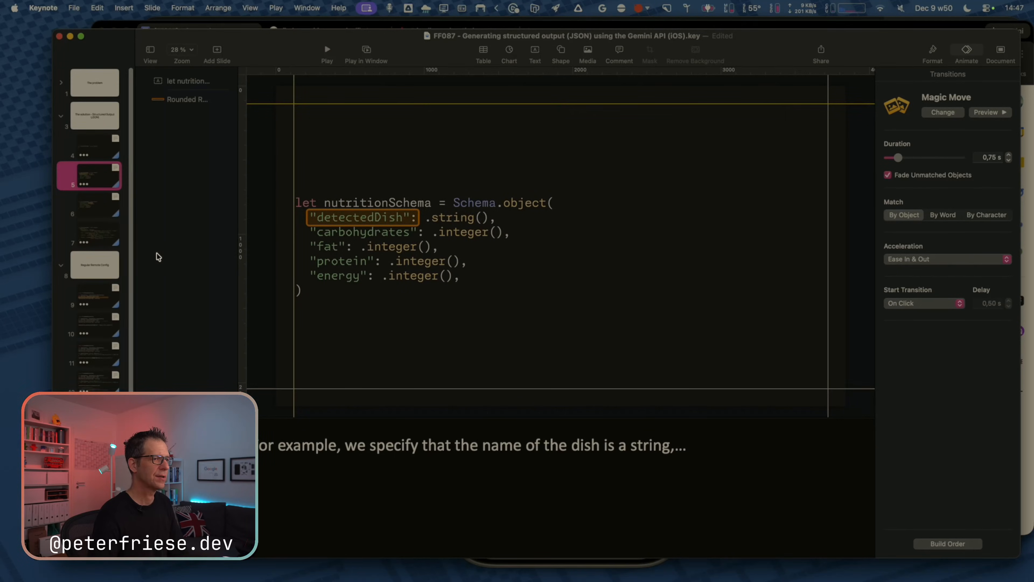
Copy slide 5, switch to the Google Docs script in Chrome, and paste it beside the line about the dish name being a string.
key("super+Tab")
key("super+Tab")
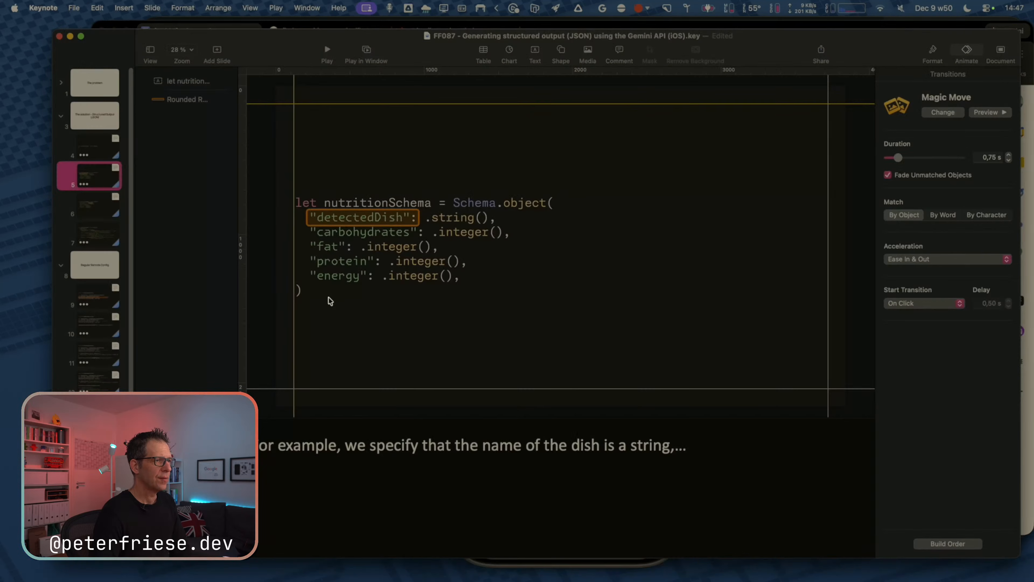
left_click(95, 149)
left_click(98, 173)
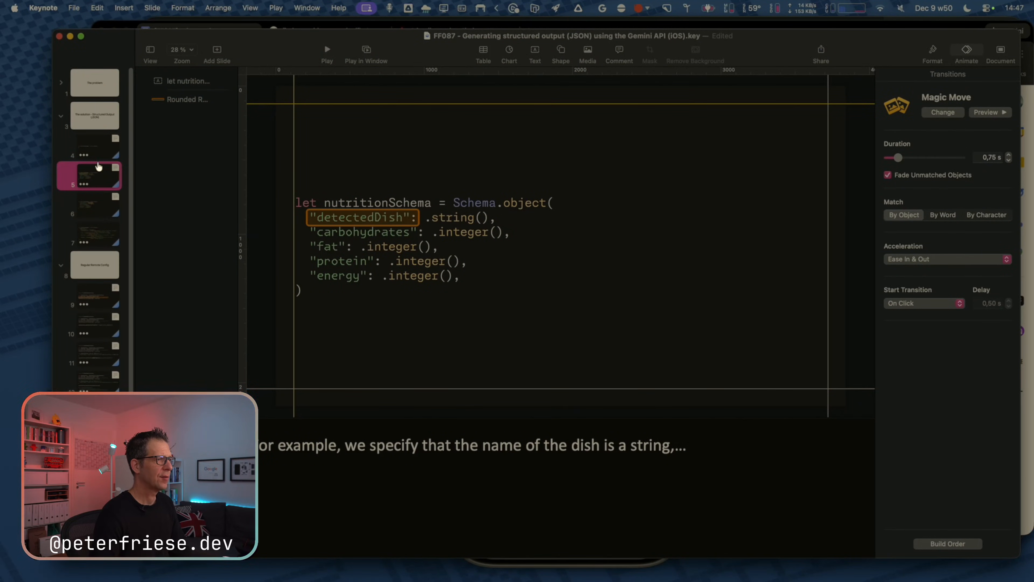
key("super+Tab")
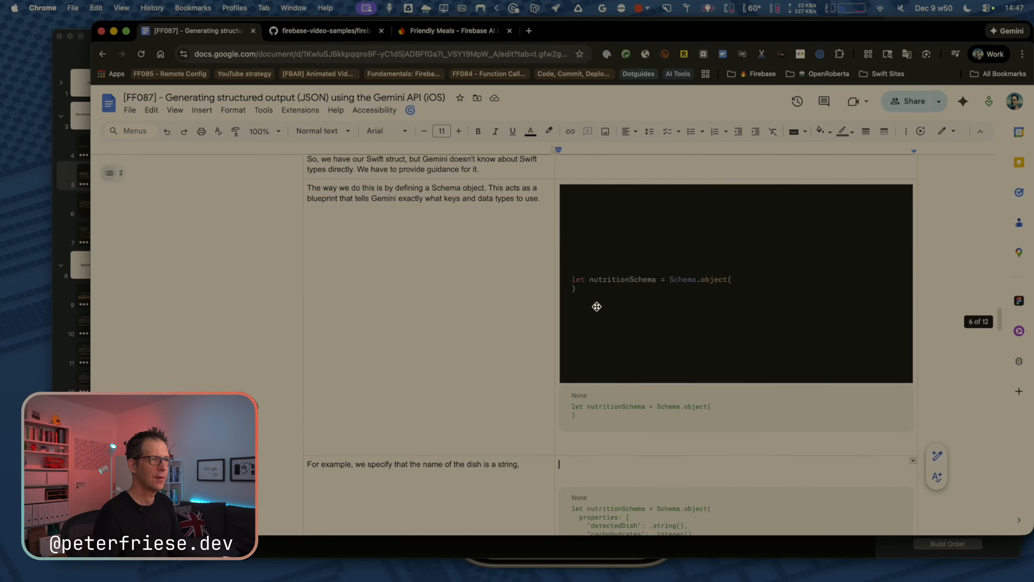
scroll(587, 313, "down", 2)
key("super+v")
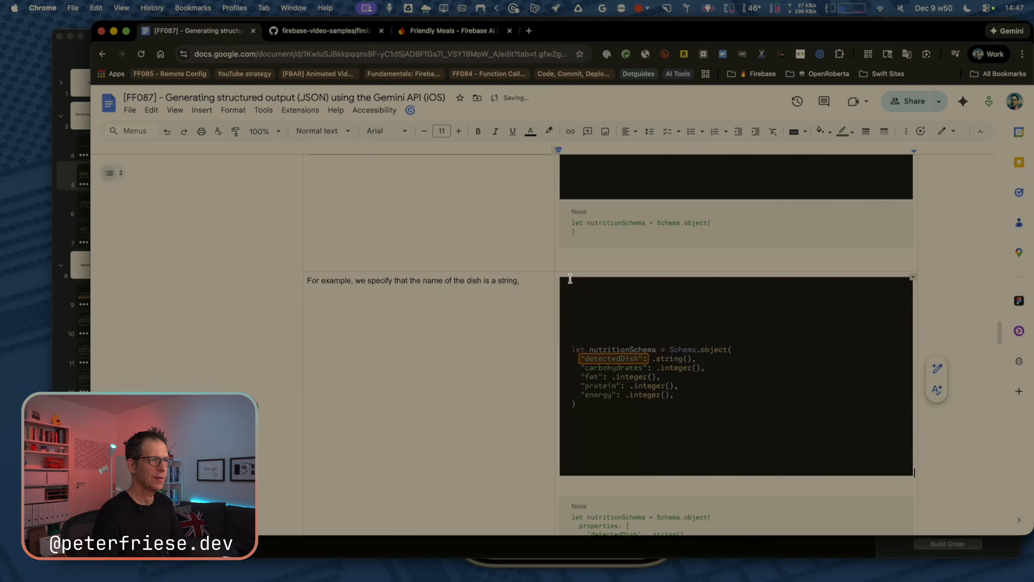
Copy slide 6 from Keynote and paste it below the slide 5 image in the Google Docs script in Chrome.
key("super+Tab")
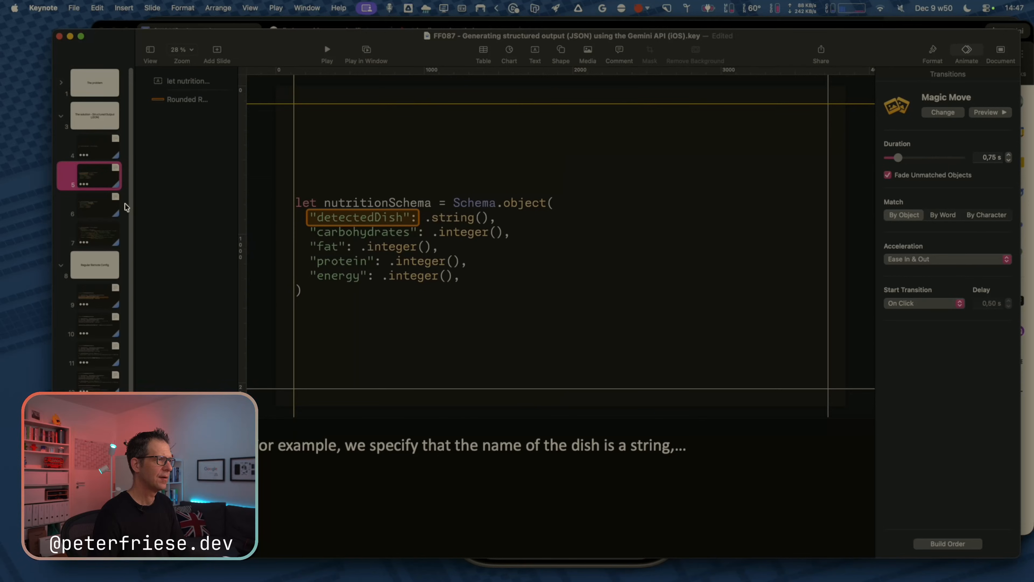
left_click(87, 198)
key("super+c")
key("super+Tab")
key("super+v")
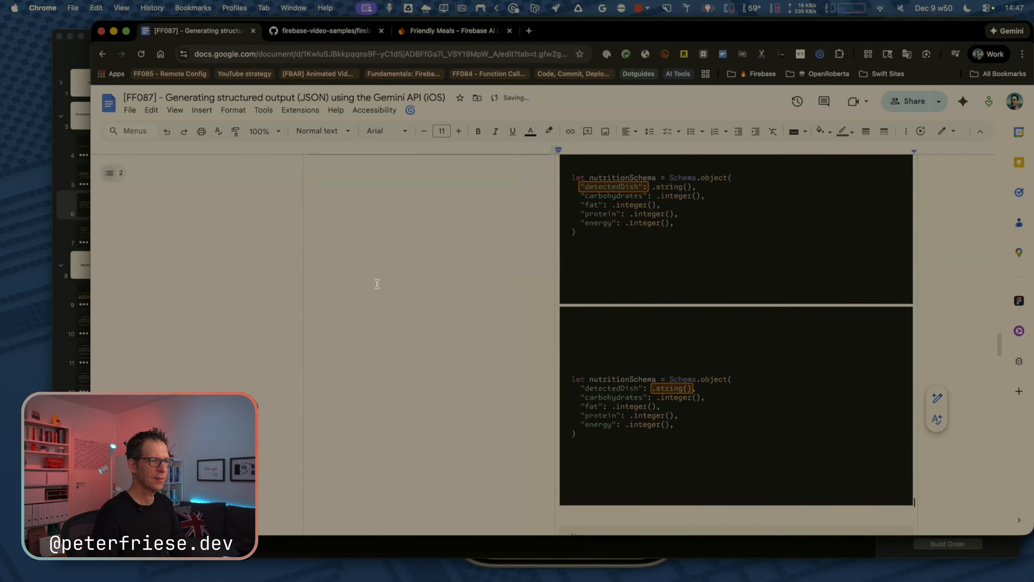
Read the script's following line about the integer attributes, switch back to Keynote, and duplicate slide 6.
scroll(415, 316, "down", 5)
scroll(415, 316, "down", 4)
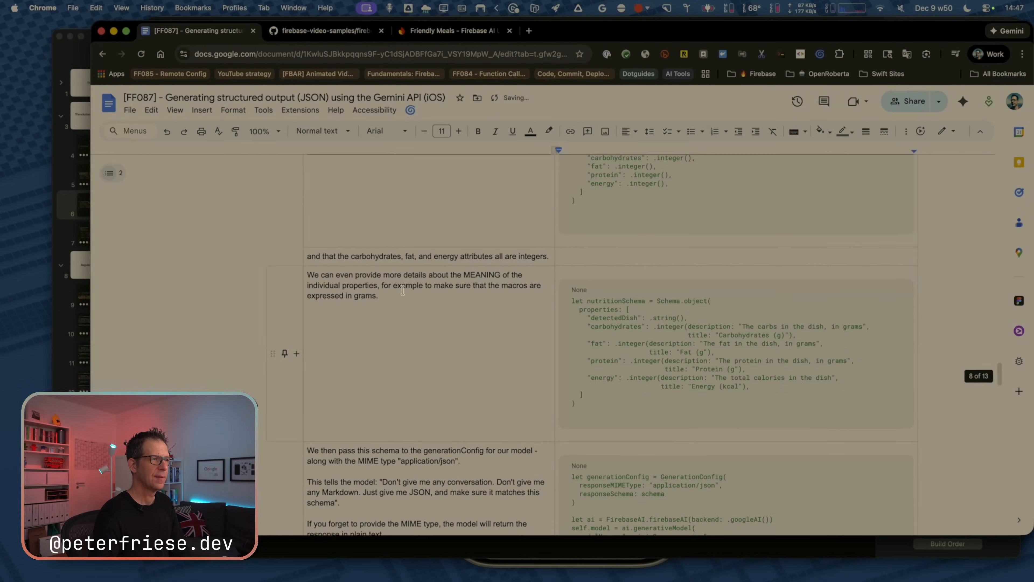
key("super+Tab")
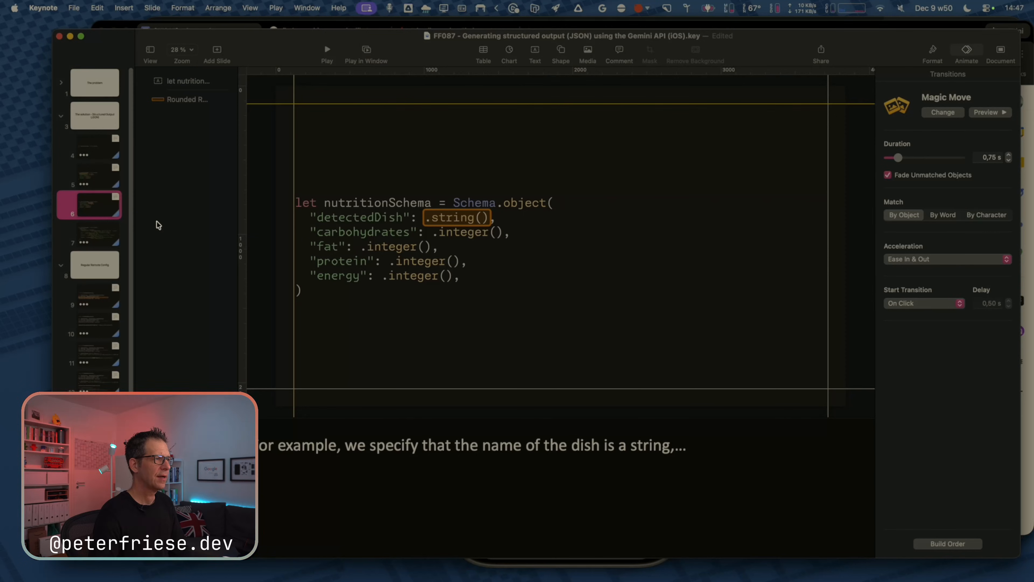
left_click(96, 184)
left_click(96, 201)
key("Down")
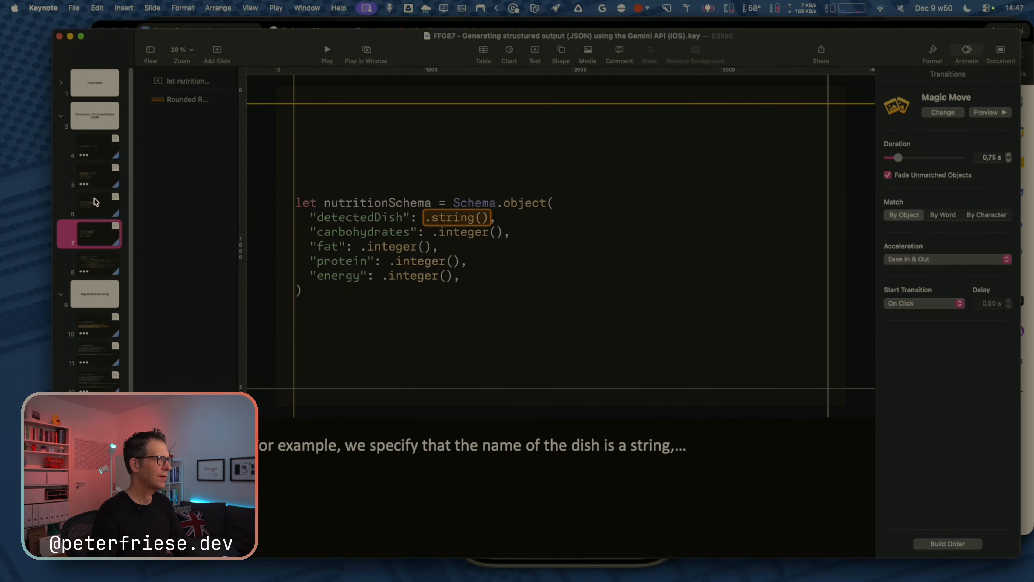
Bring the orange rectangle on slide 7 to the front, and move and resize it to frame the whole "carbohydrates": .integer(), line.
right_click(188, 100)
left_click(219, 110)
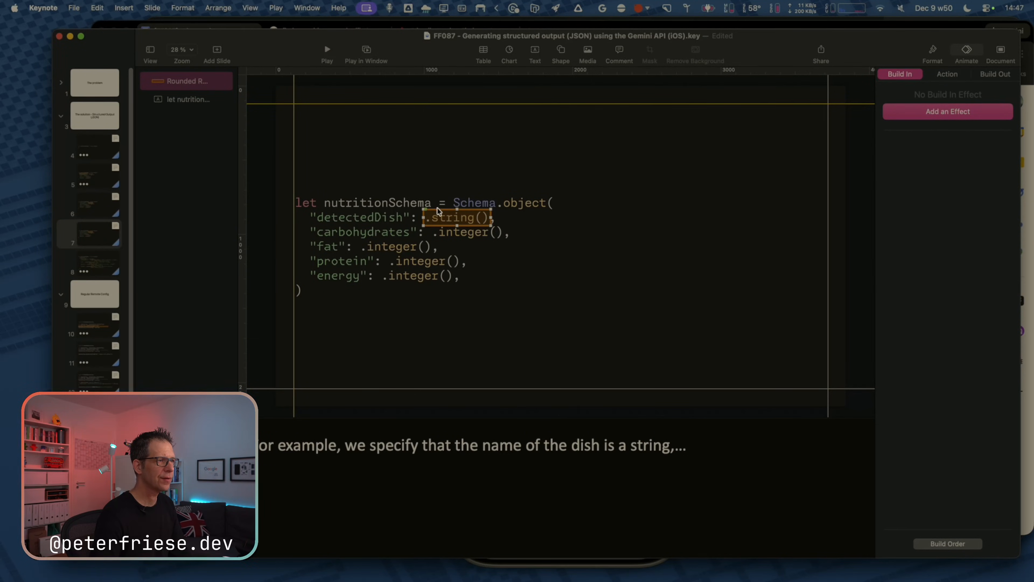
left_click_drag(443, 217, 513, 239)
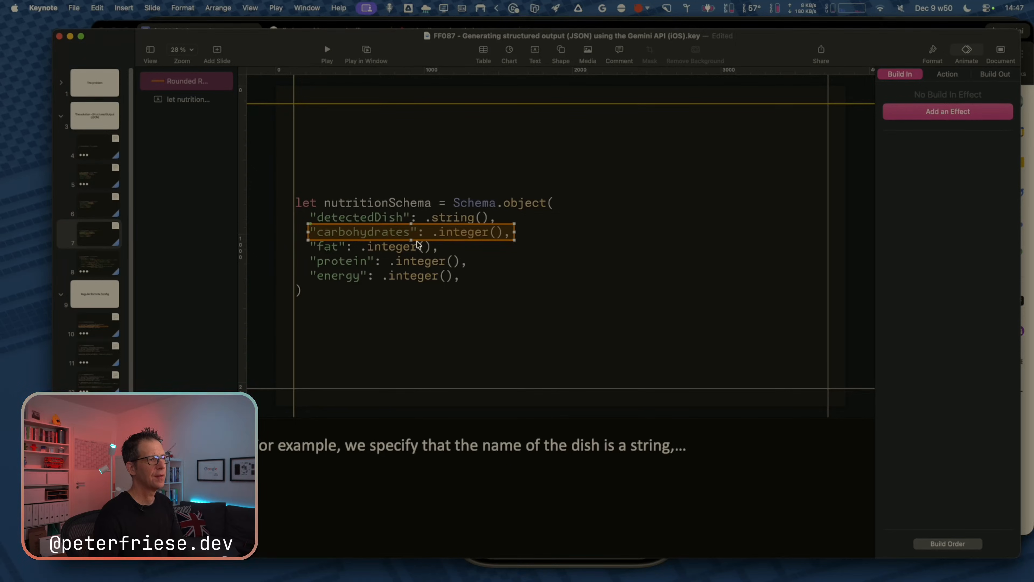
Extend the orange rectangle on slide 7 to cover the carbohydrates, fat, protein and energy lines, and place it behind the code text.
left_click_drag(411, 239, 417, 287)
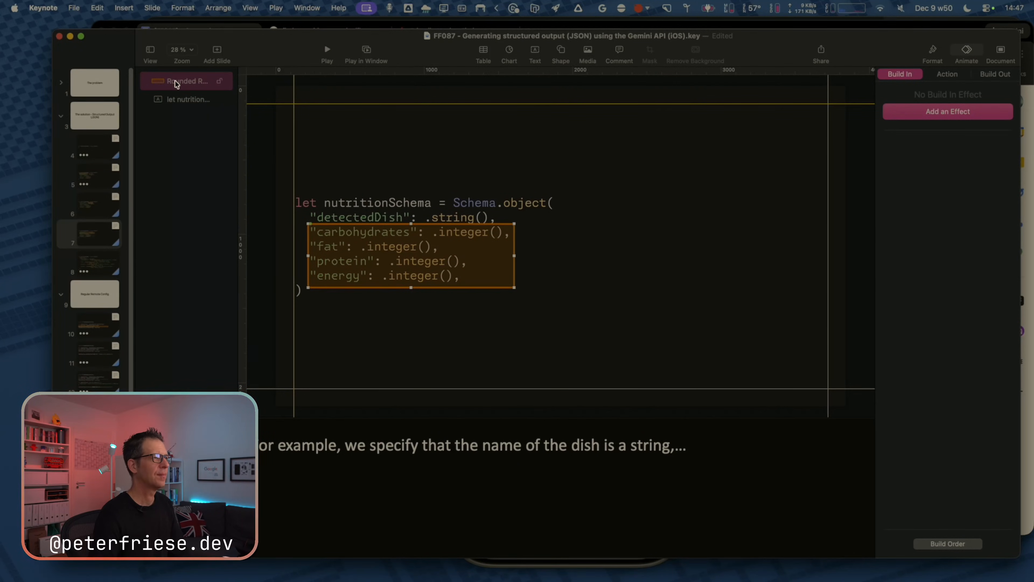
right_click(176, 83)
left_click(198, 100)
Preview slide 6's Magic Move transition into slide 7.
left_click(109, 249)
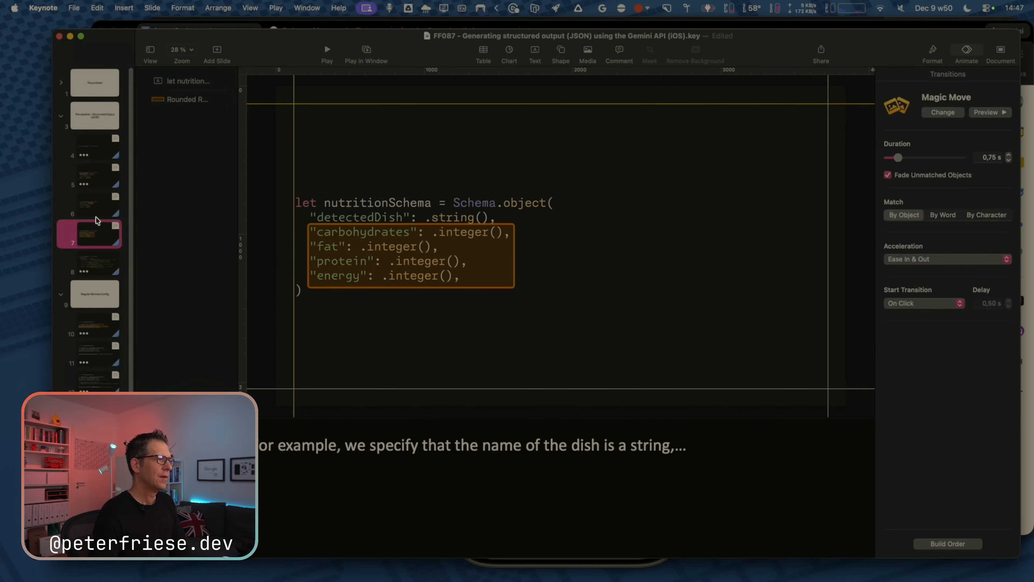
left_click(96, 218)
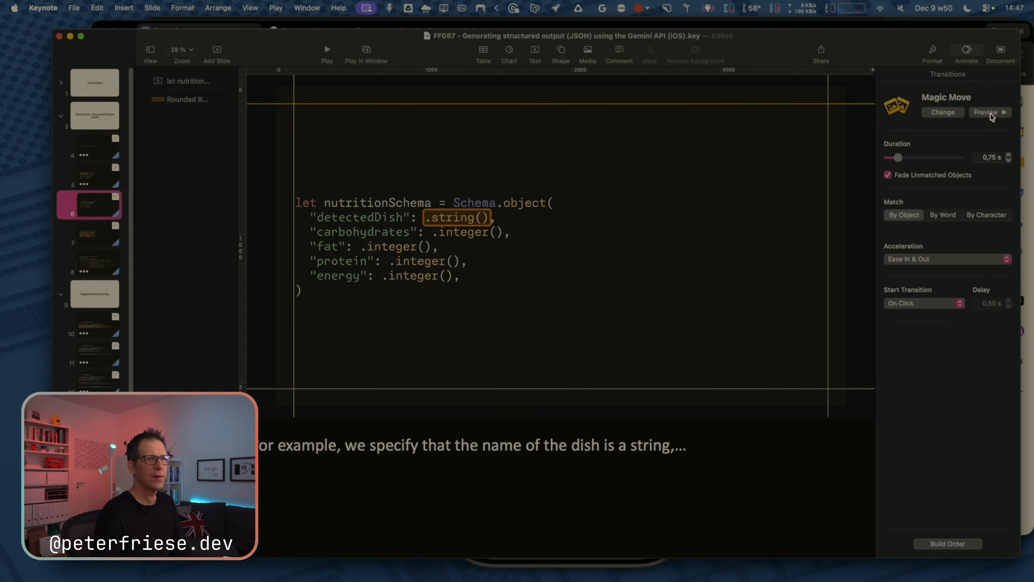
left_click(991, 114)
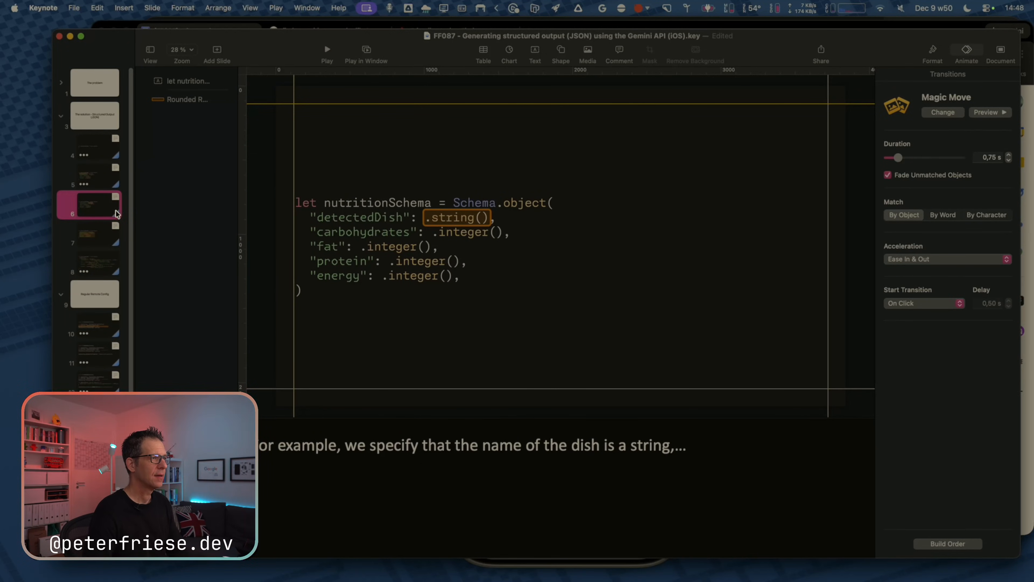
Replace slide 7's presenter notes with the script's line about the integer attributes, copied from Google Docs in Chrome, with ".." in front.
key("super+Tab")
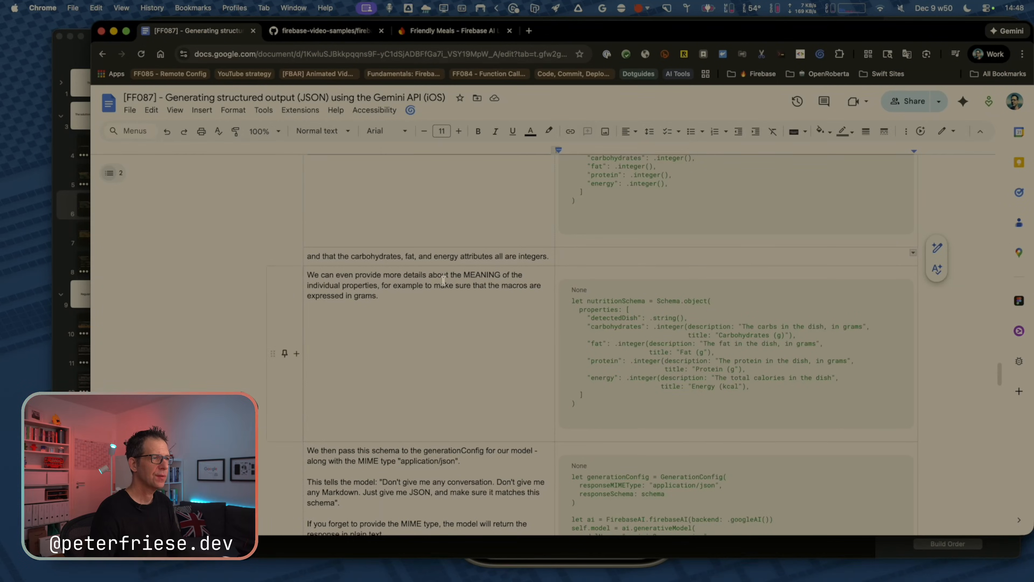
triple_click(411, 261)
key("super+c")
key("super+Tab")
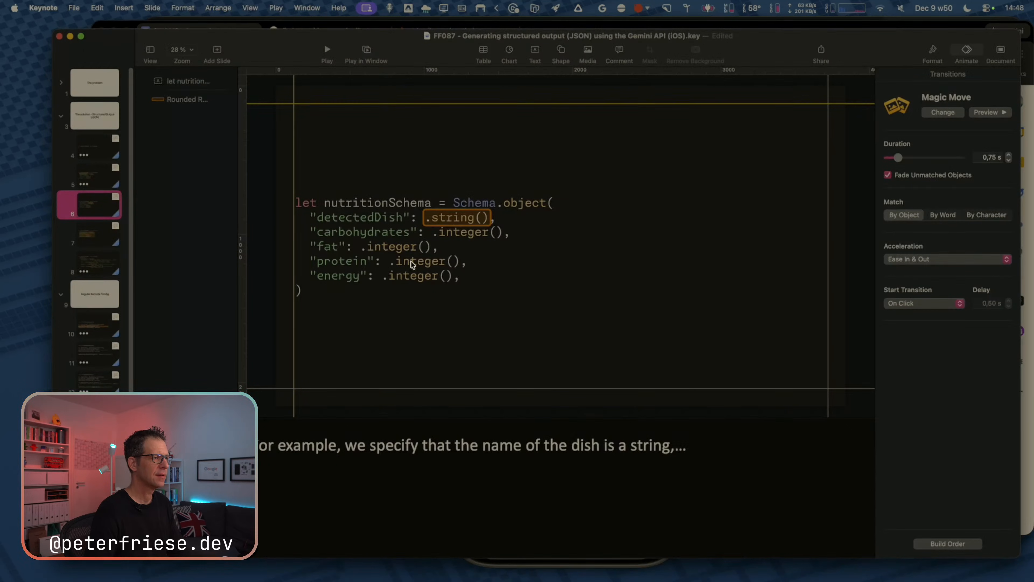
left_click(112, 234)
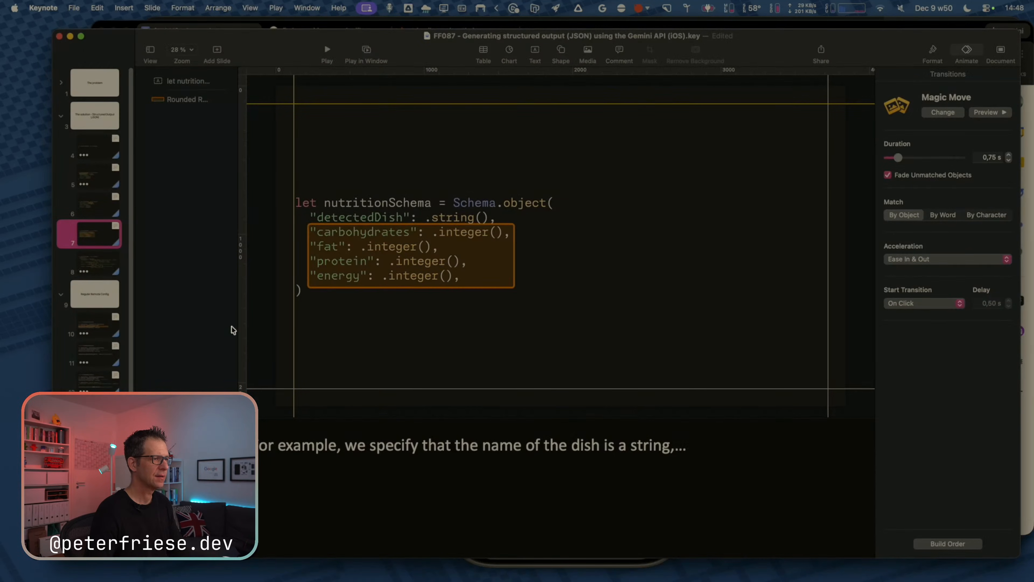
triple_click(339, 442)
key("super+v")
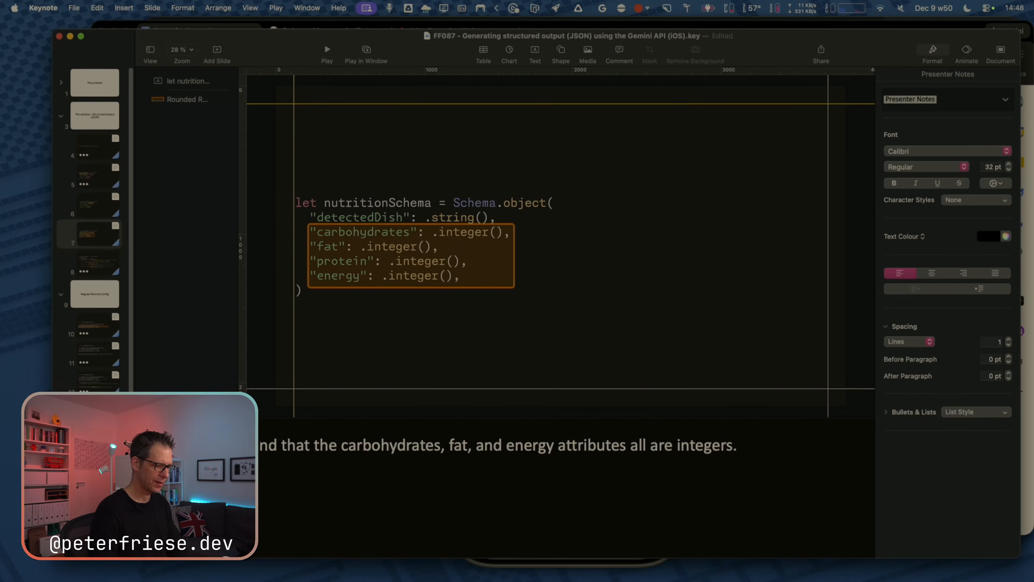
type("..")
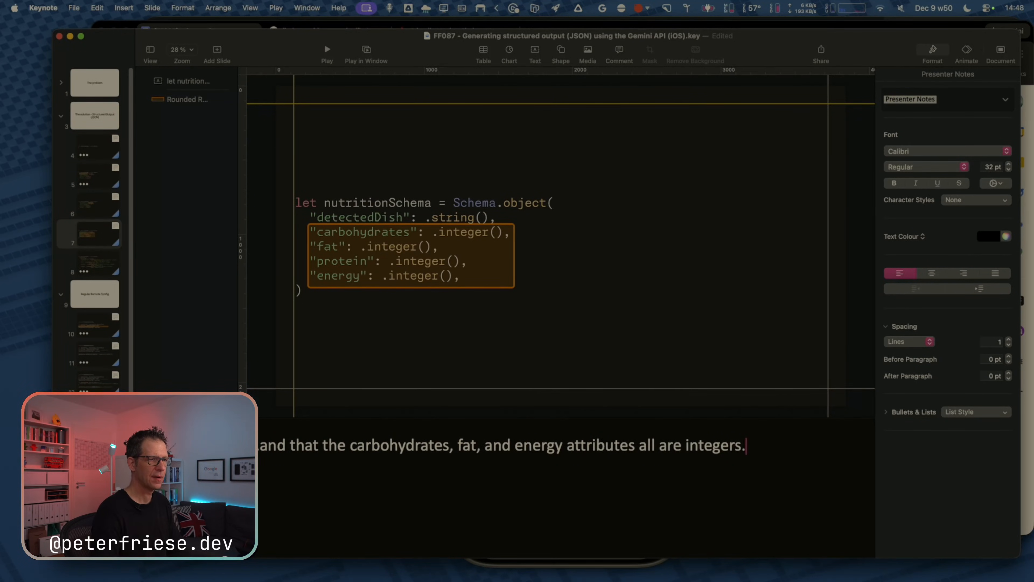
Copy slide 7 and paste it into the Google Docs script in Chrome, beside the line about the integer attributes.
left_click(102, 245)
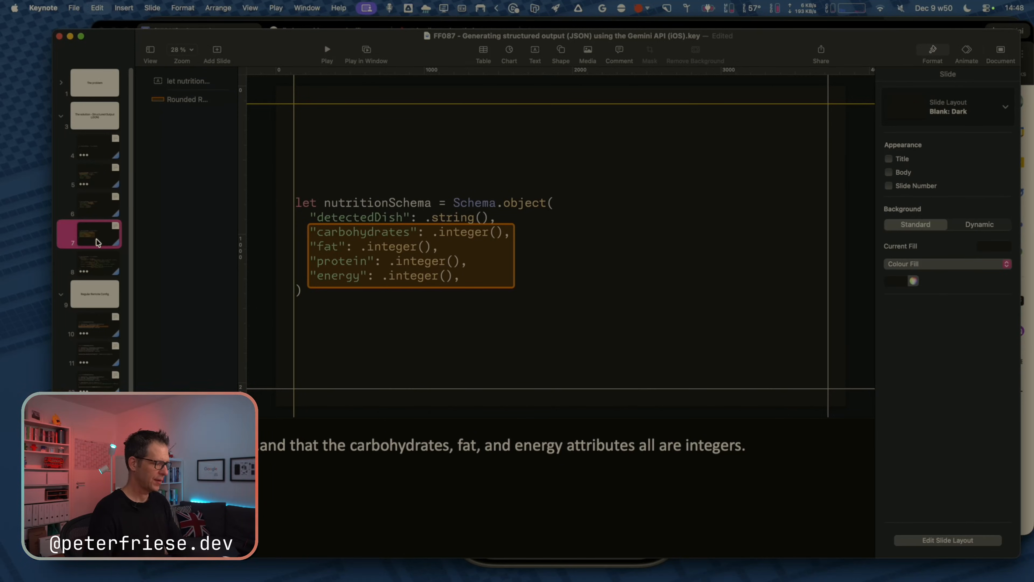
key("super+Tab")
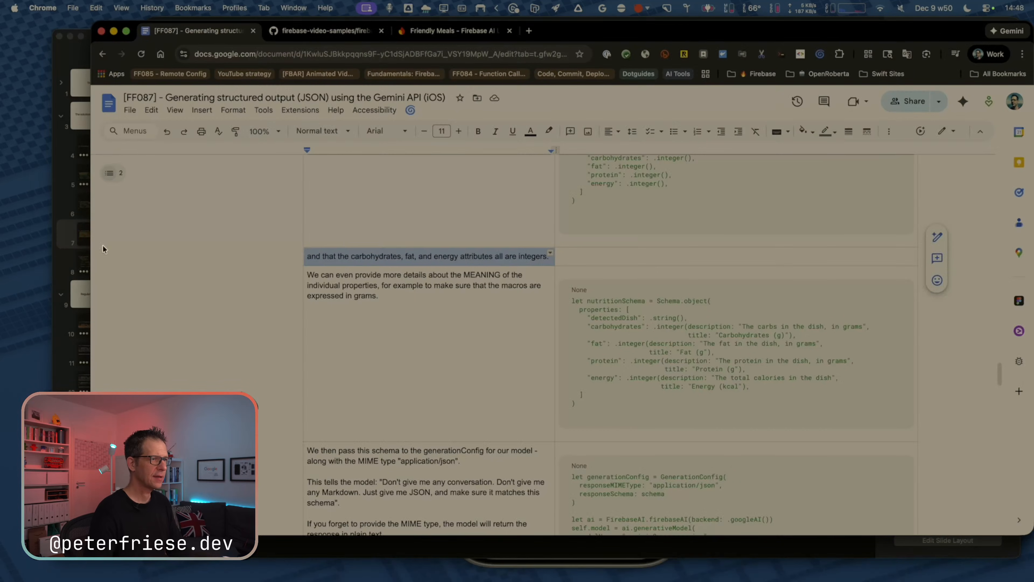
left_click(601, 257)
key("super+v")
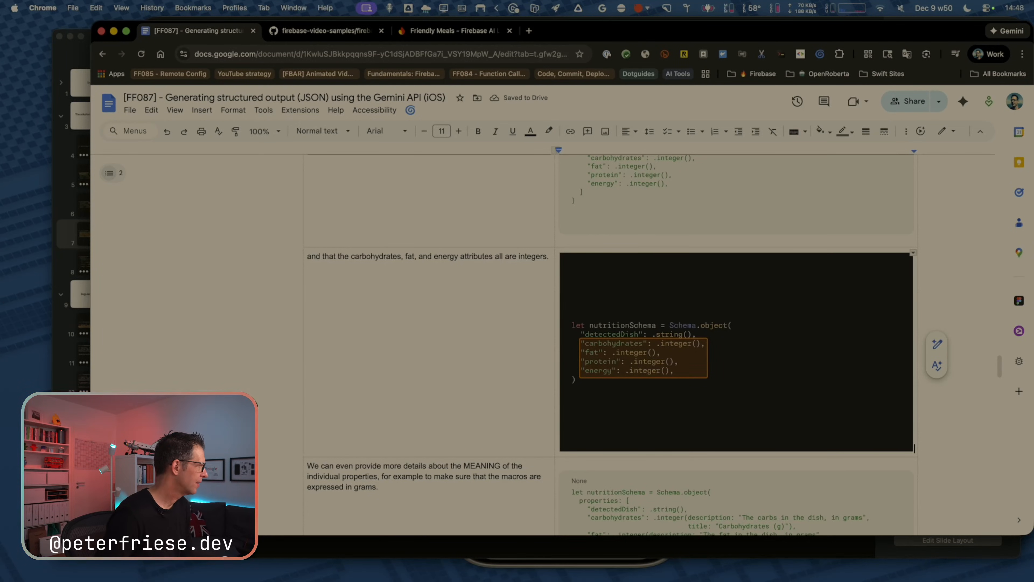
Look at slide 8 in Keynote, and read the script's row about the MEANING of the individual properties in Chrome.
key("super+Tab")
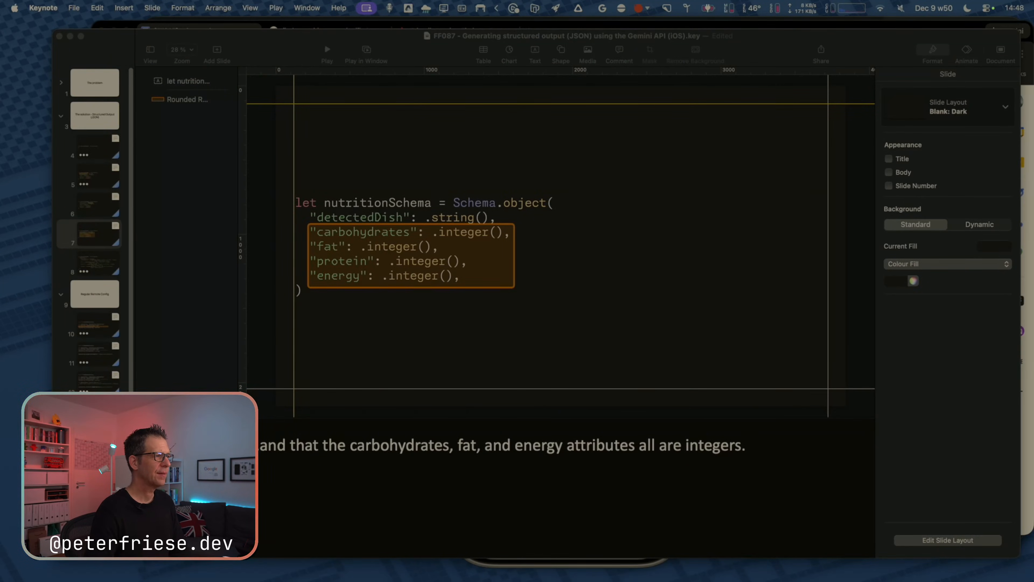
left_click(100, 249)
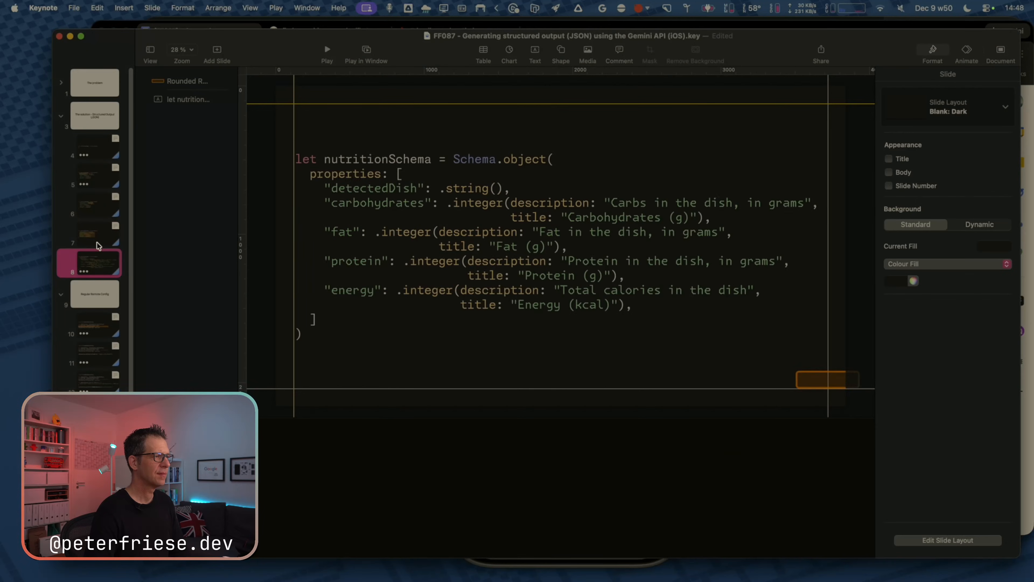
left_click(99, 241)
key("super+Tab")
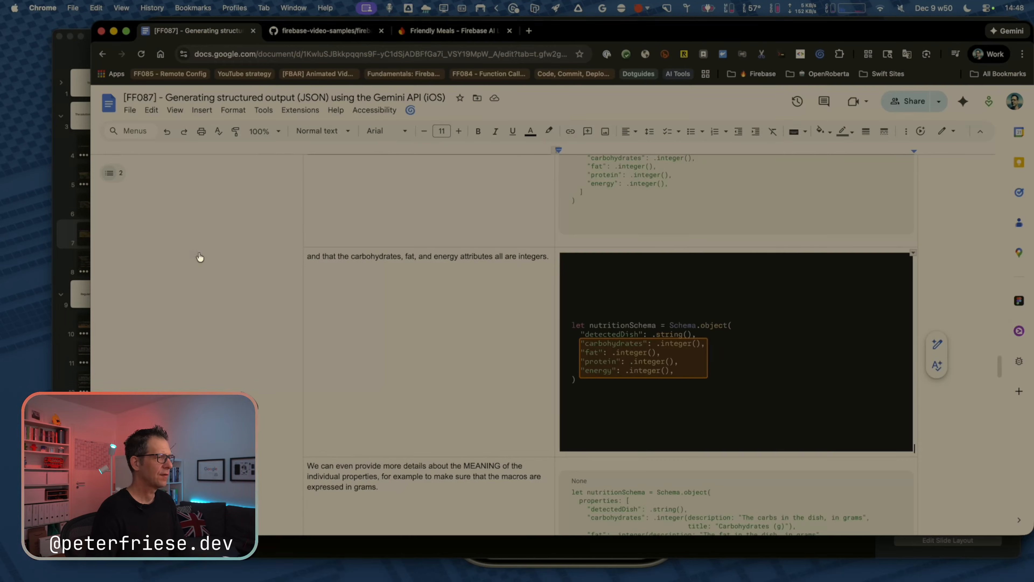
scroll(468, 351, "down", 10)
scroll(465, 344, "up", 4)
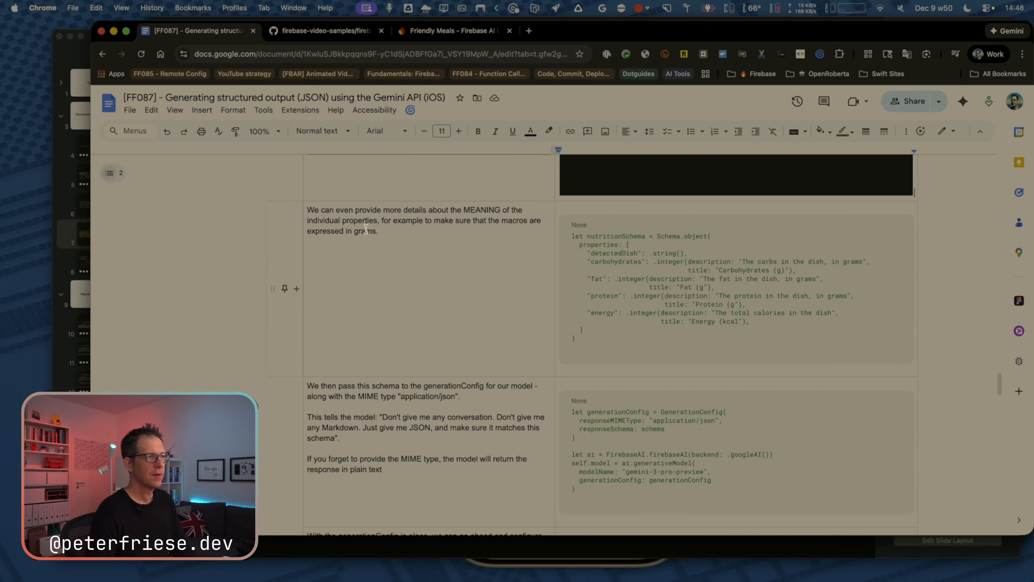
left_click(389, 231)
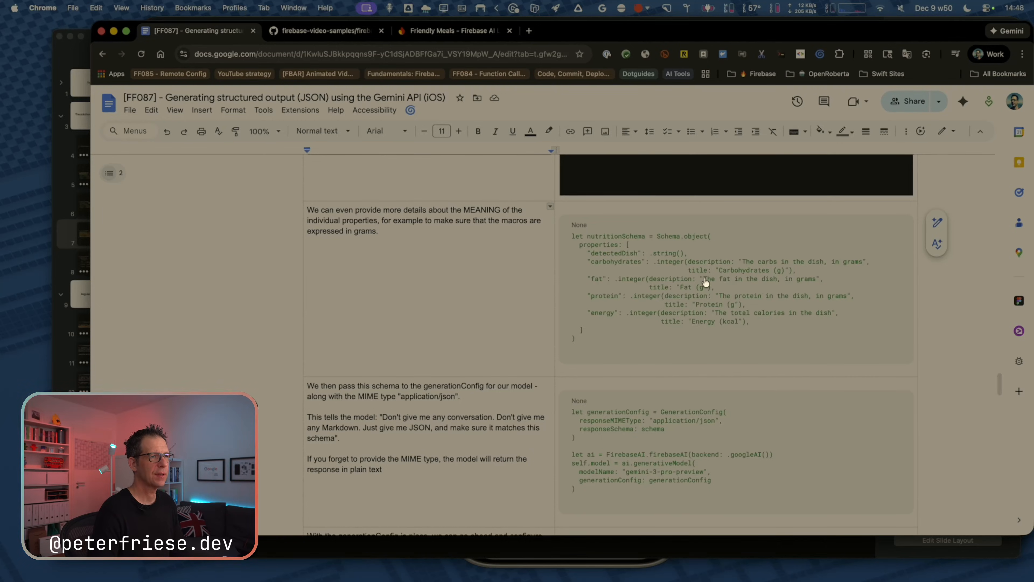
Switch back to Keynote and compare the highlights on slides 6 and 7.
key("super+Tab")
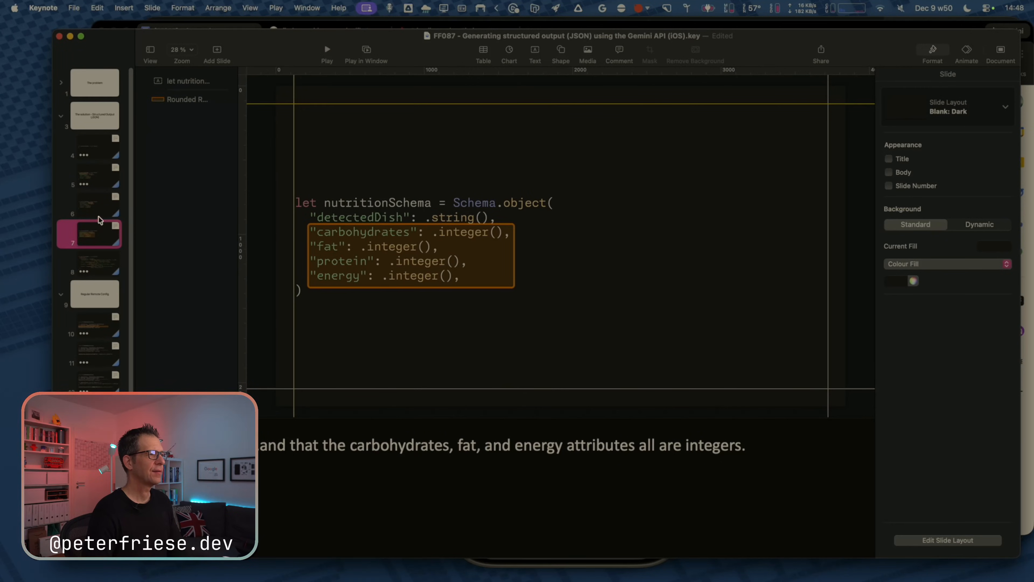
left_click(97, 202)
left_click(94, 241)
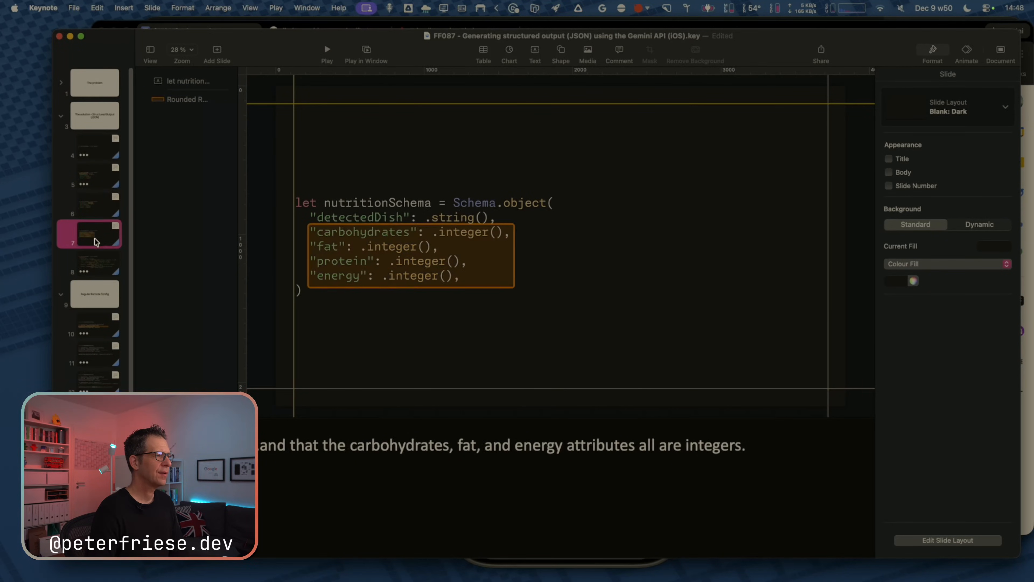
left_click(102, 207)
left_click(99, 229)
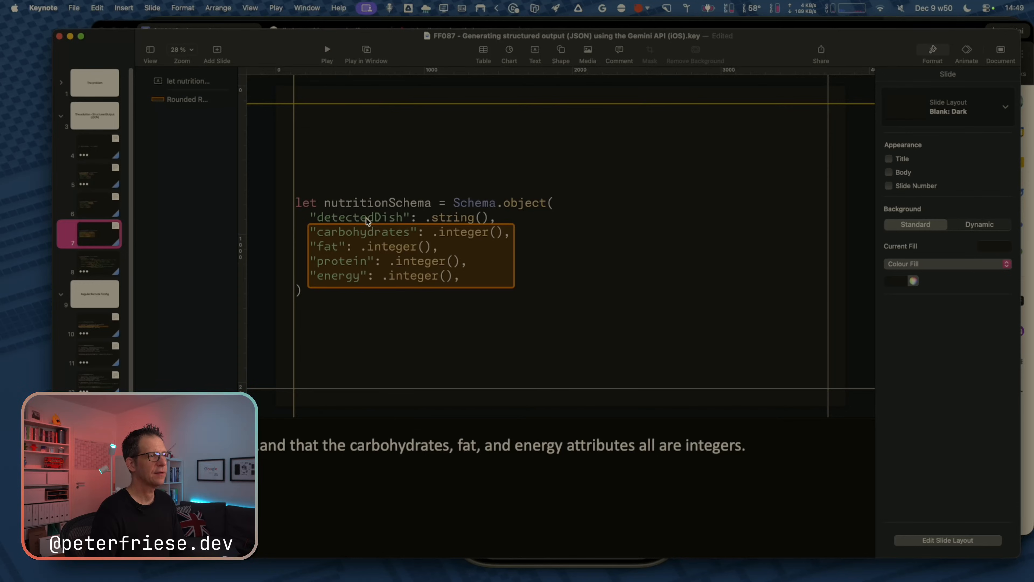
Add a Disappear build-out effect to the orange rectangle on slide 7 and preview it.
left_click(194, 103)
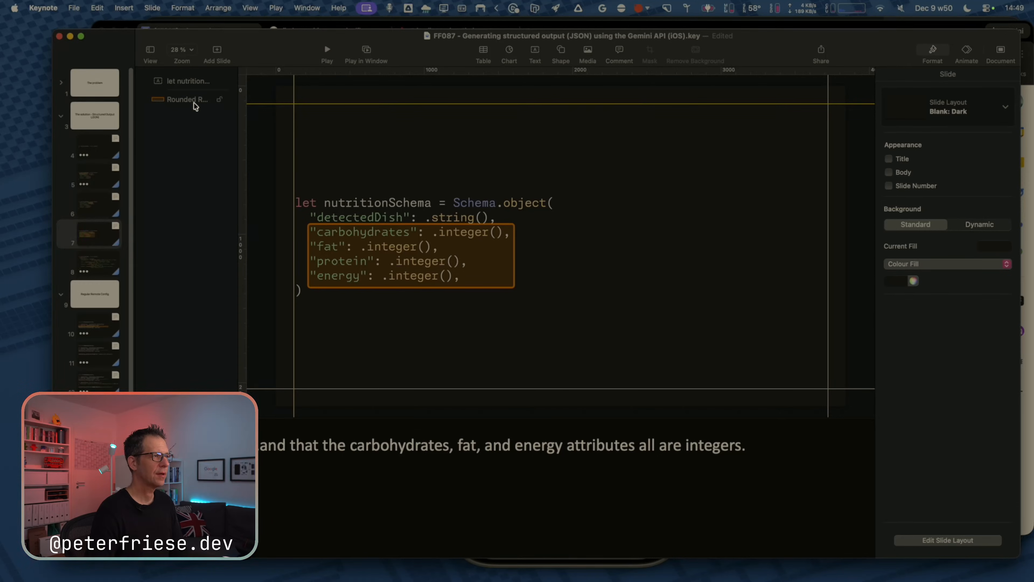
left_click(195, 105)
left_click(967, 55)
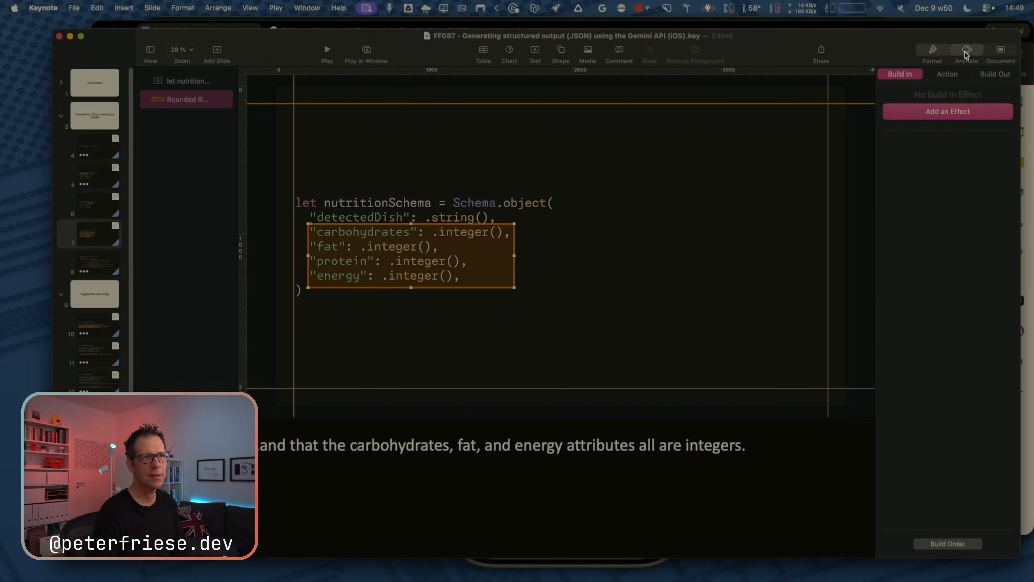
left_click(993, 75)
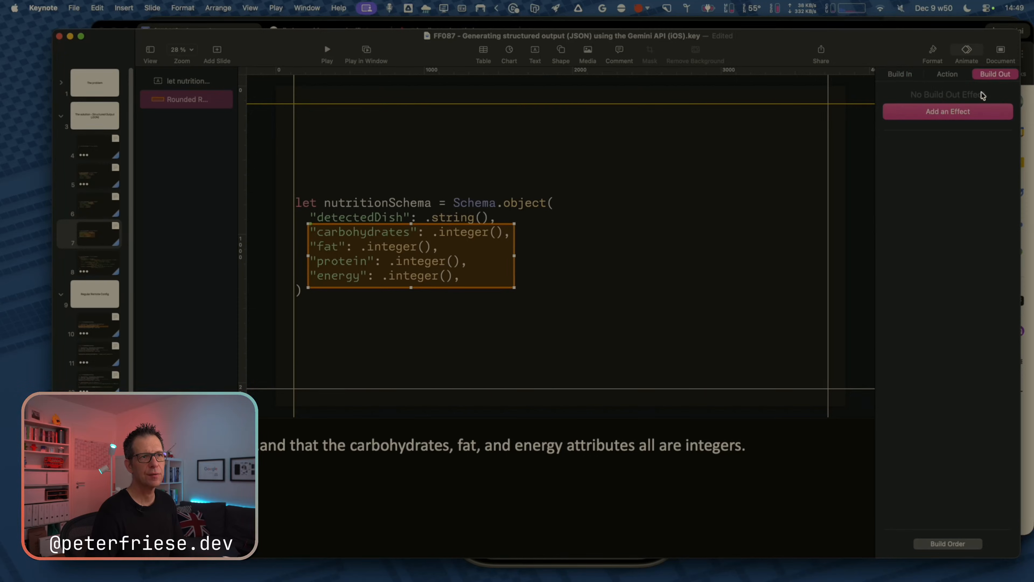
left_click(939, 113)
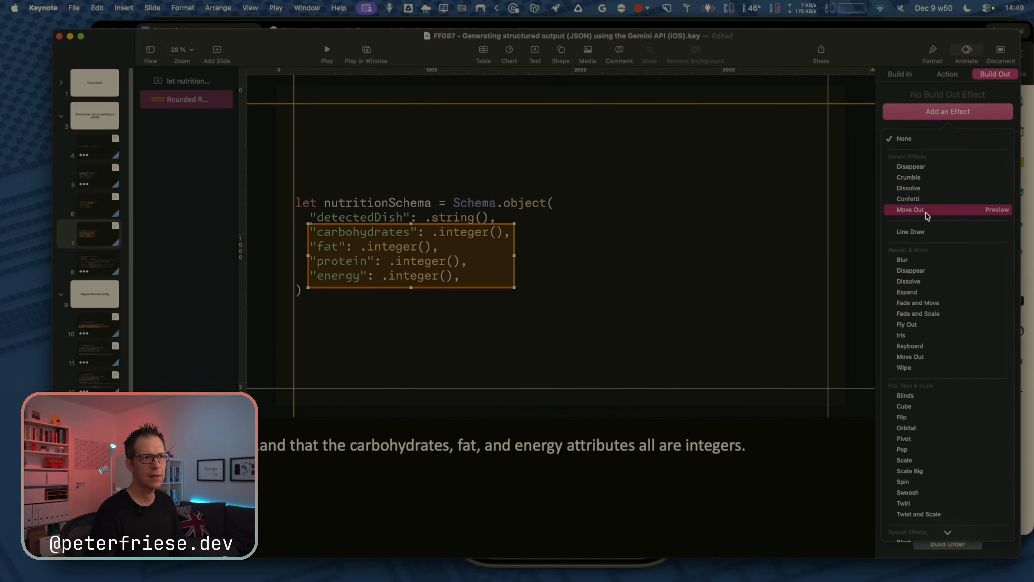
left_click(922, 167)
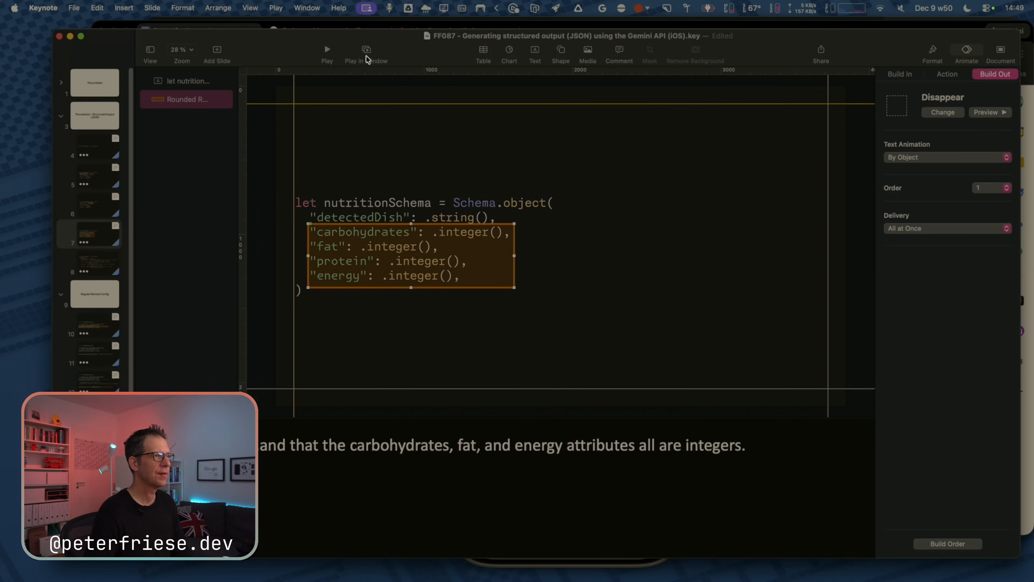
left_click(987, 113)
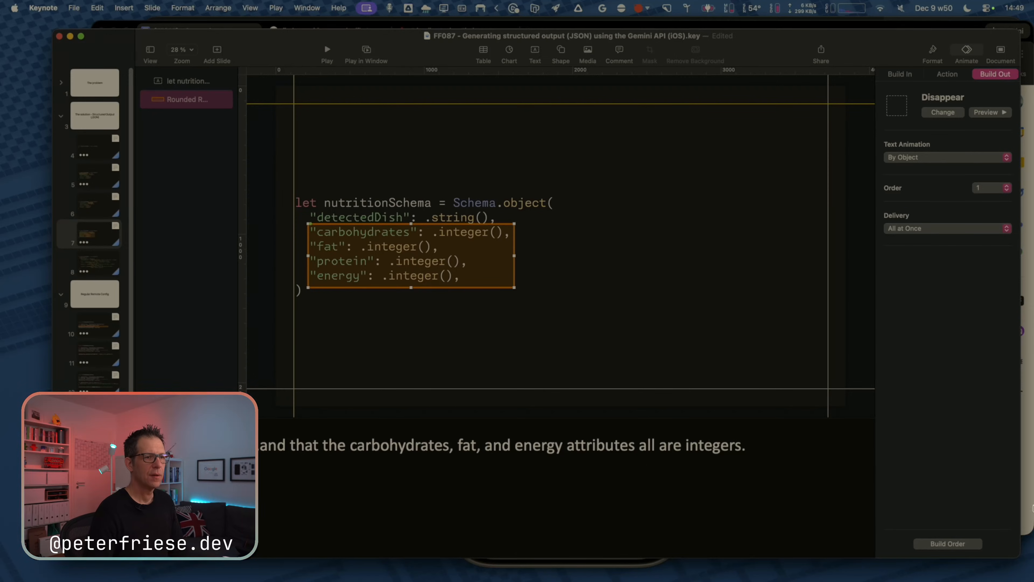
Review the start option of the rectangle's Disappear build in the build order, and set slide 7's Magic Move transition to start automatically.
left_click(957, 549)
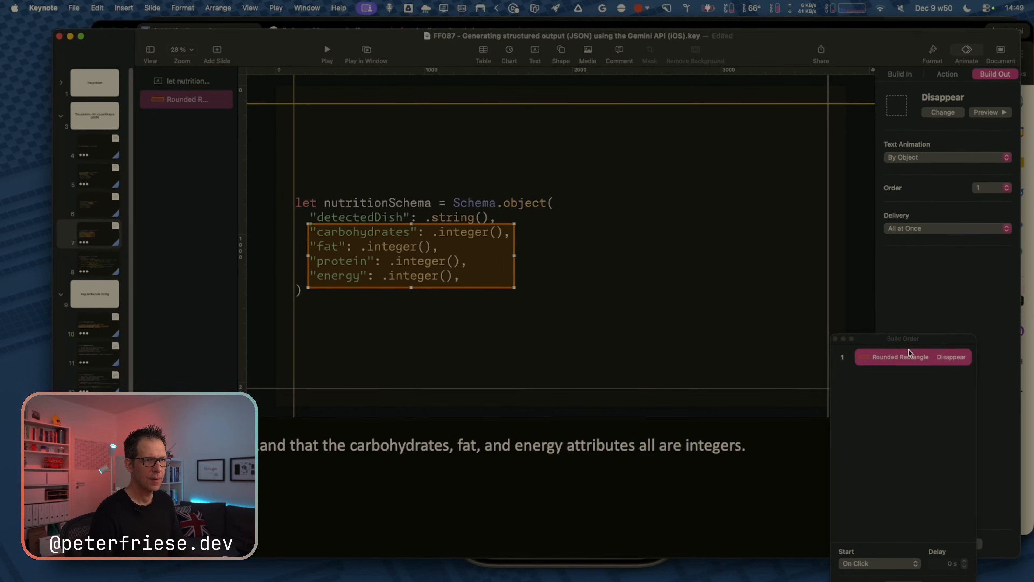
left_click_drag(912, 344, 805, 346)
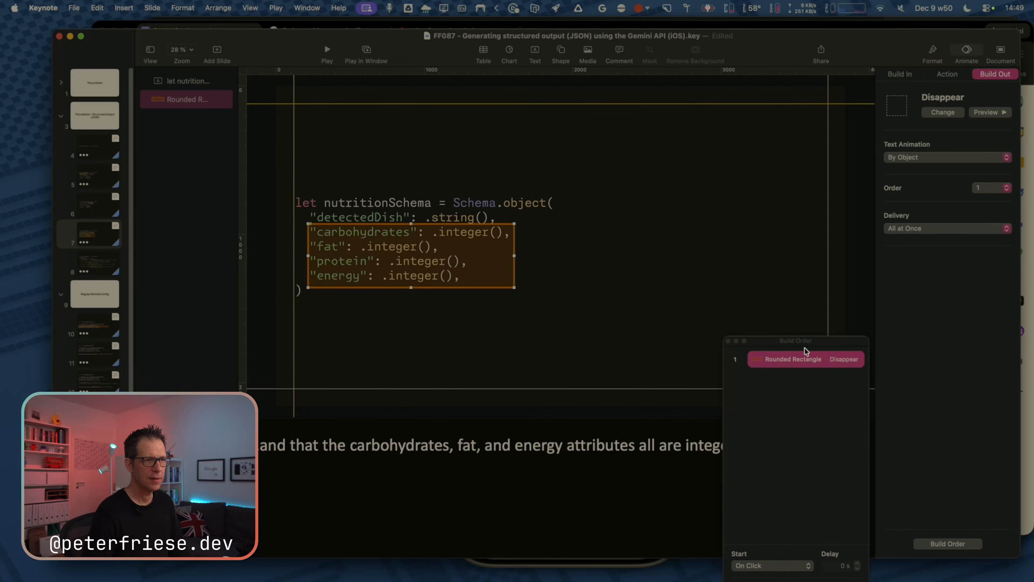
left_click(797, 567)
left_click(784, 538)
left_click(755, 229)
left_click(927, 303)
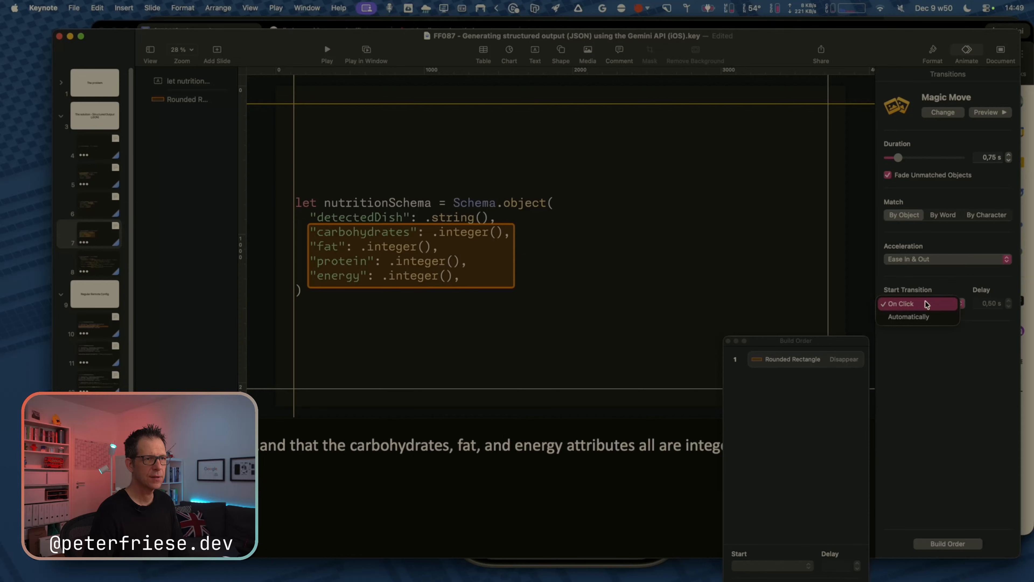
left_click(921, 319)
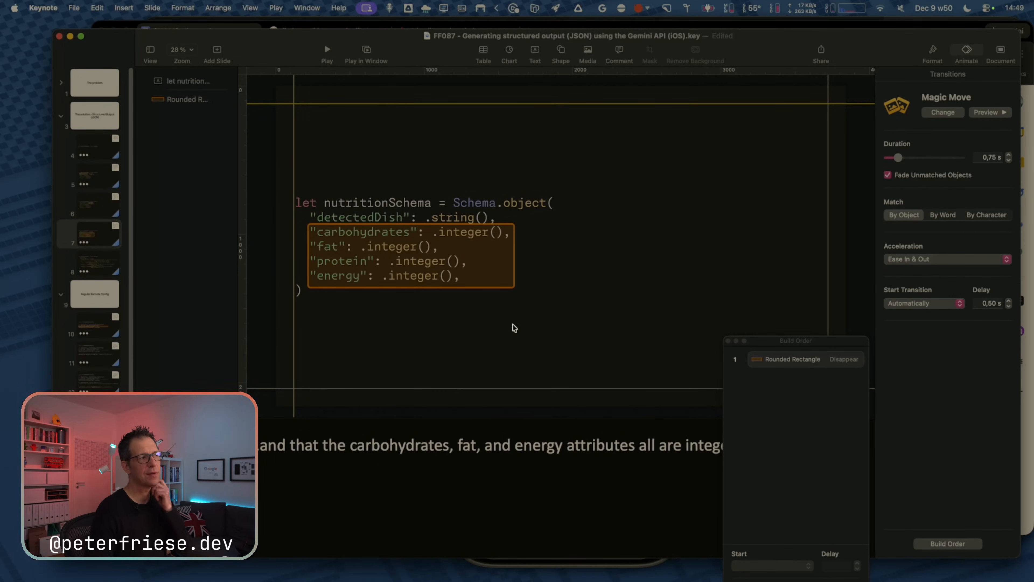
Play the slideshow in a window from slide 7, and again from slide 6 through slide 8, to check the highlight and code animations.
left_click(95, 266)
left_click(99, 245)
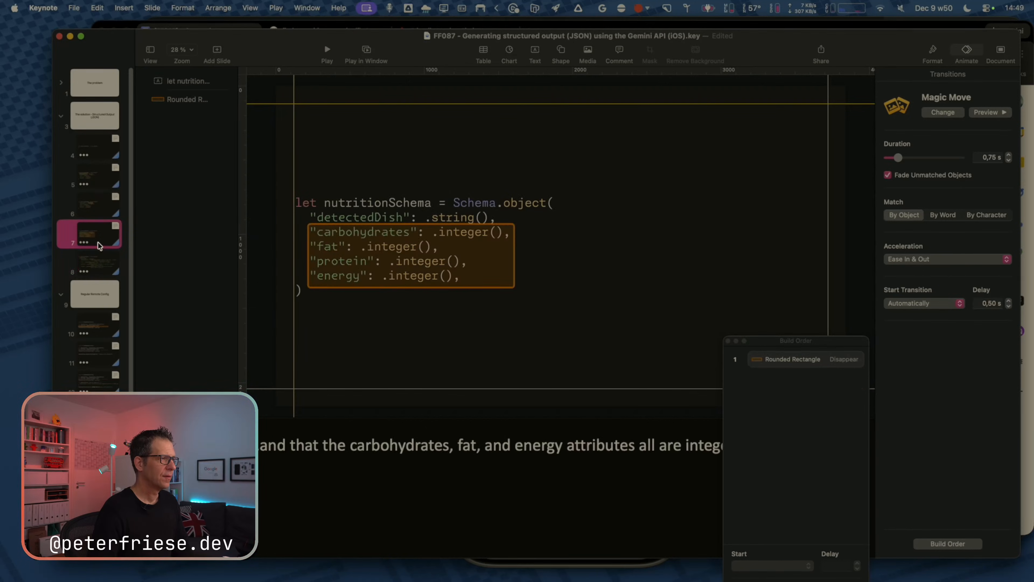
left_click(366, 50)
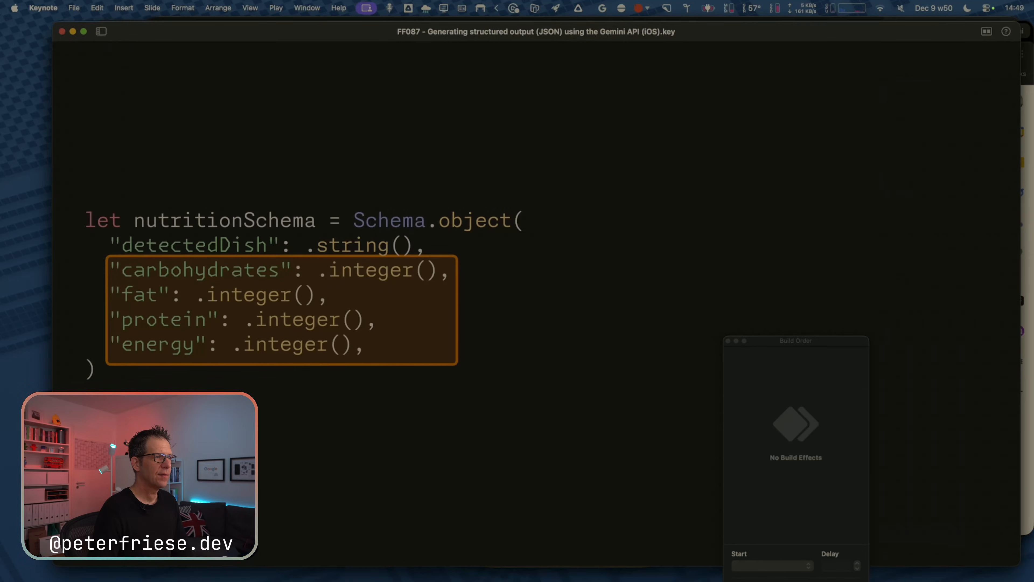
key("Escape")
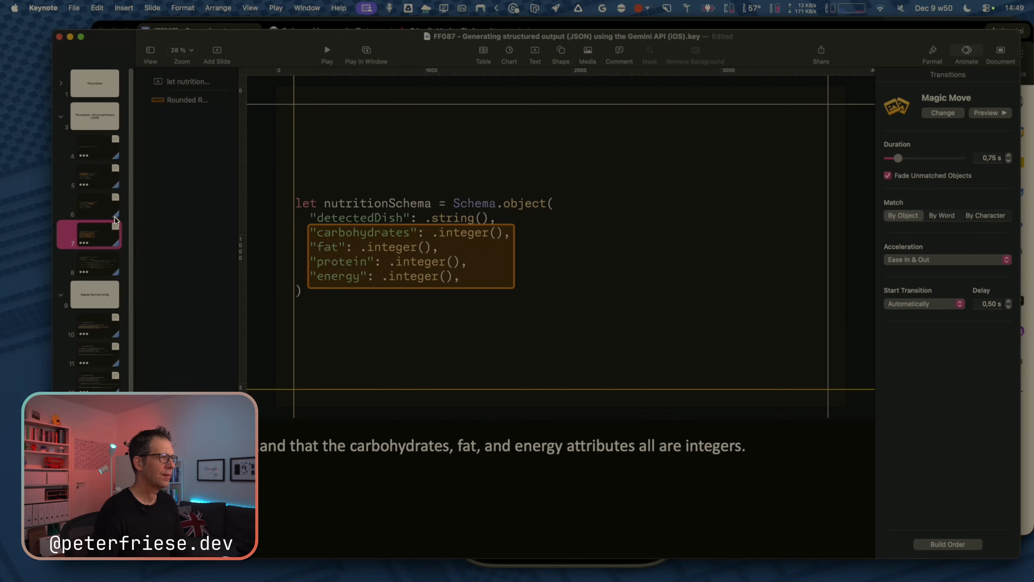
key("Up")
left_click(359, 54)
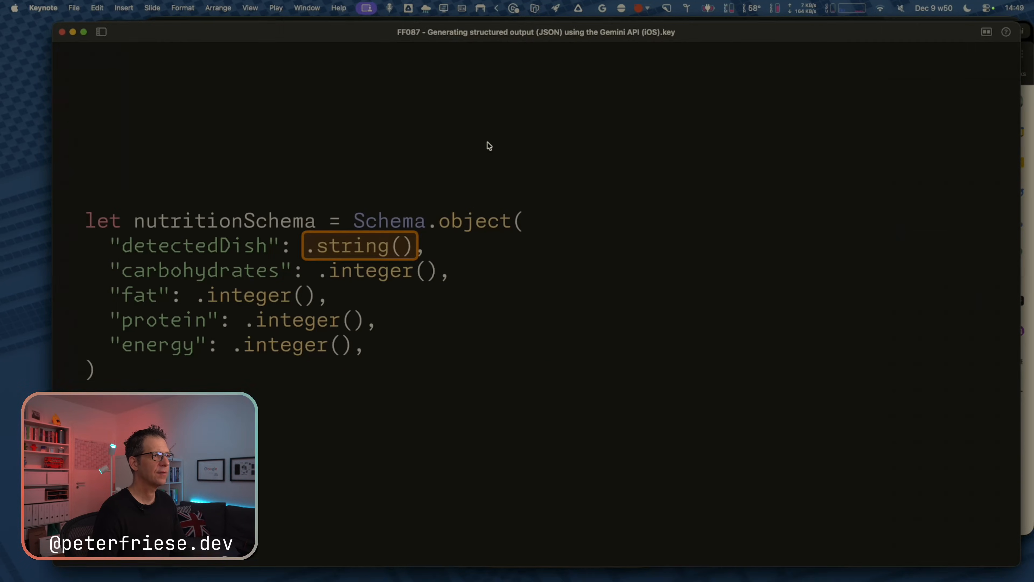
key("Right")
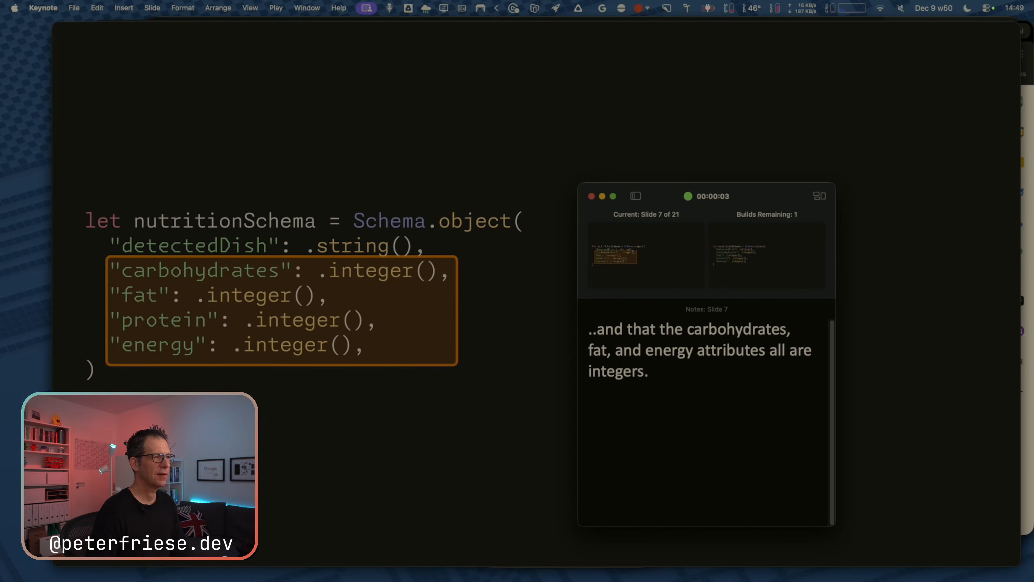
key("Right")
key("Right")
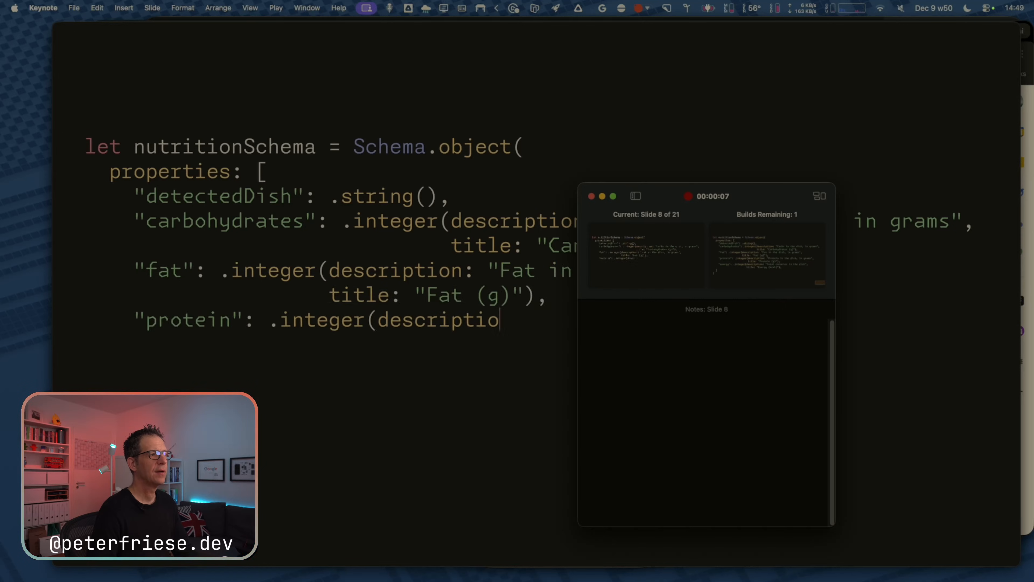
key("Escape")
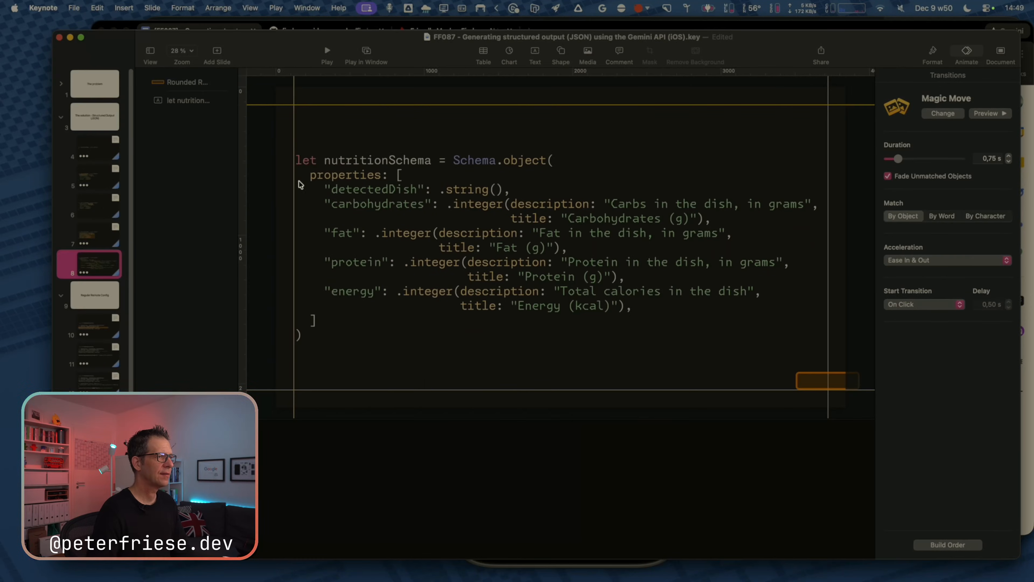
Remove the Keyboard build-in effect from the nutritionSchema code text on slide 8.
left_click(432, 173)
left_click(943, 113)
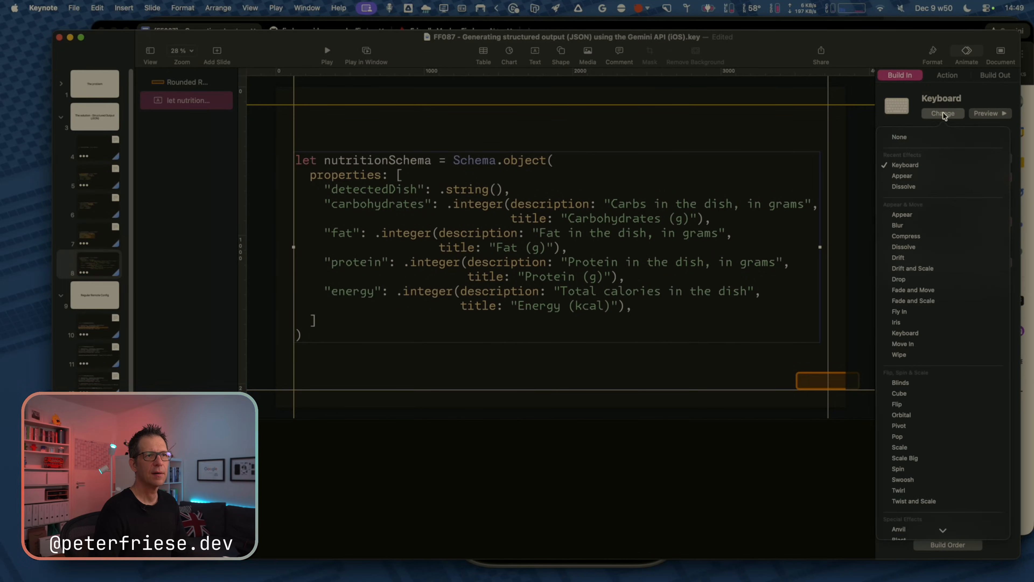
left_click(917, 140)
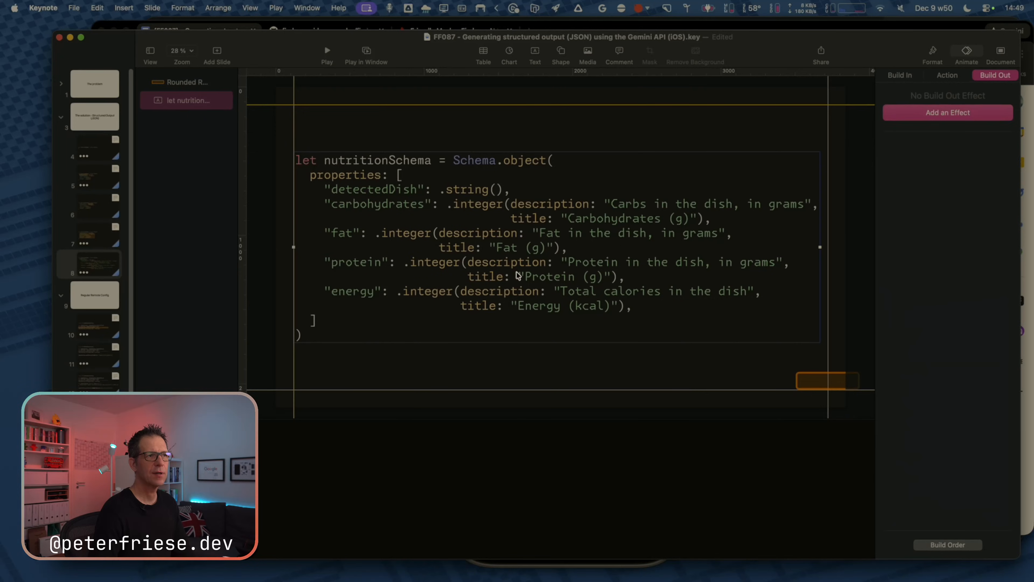
Play the slideshow in a window from slide 7 to check the transition into slide 8.
left_click(108, 239)
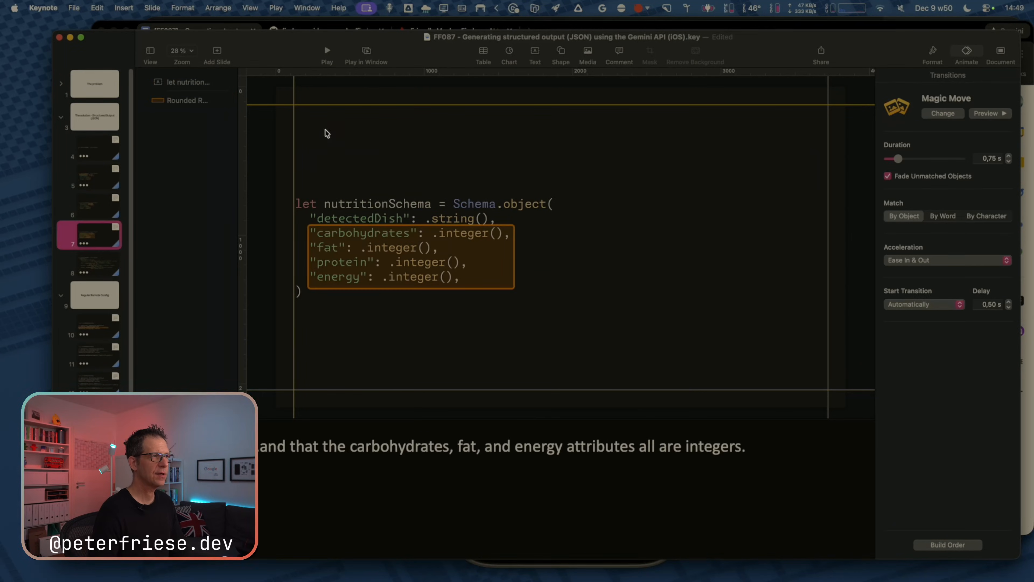
left_click(366, 51)
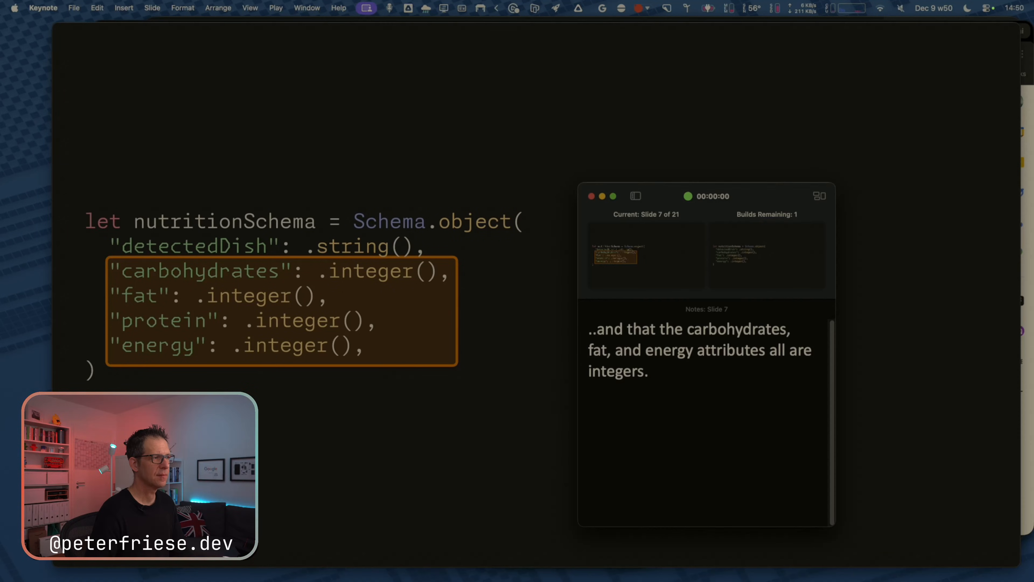
key("Right")
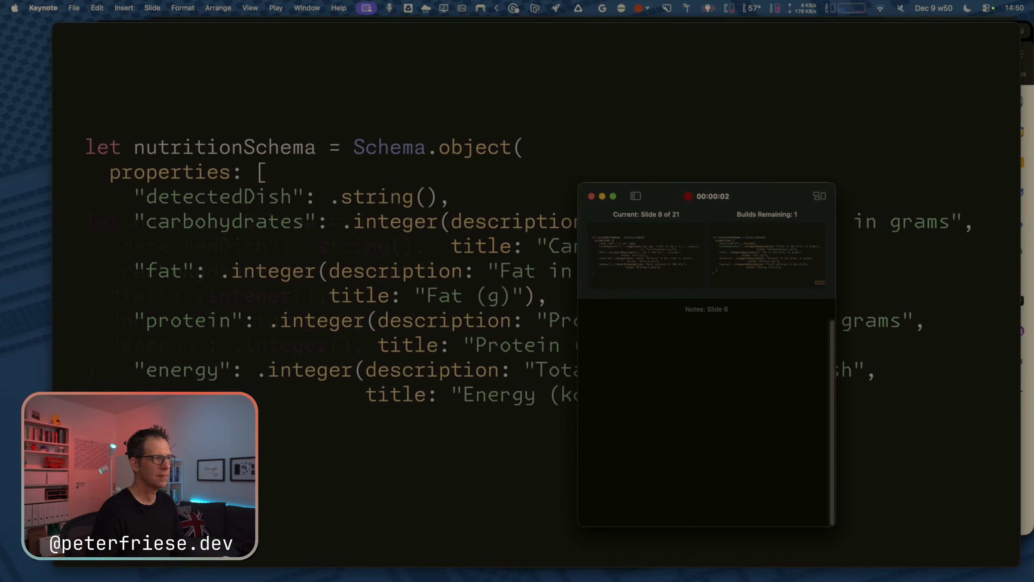
key("Escape")
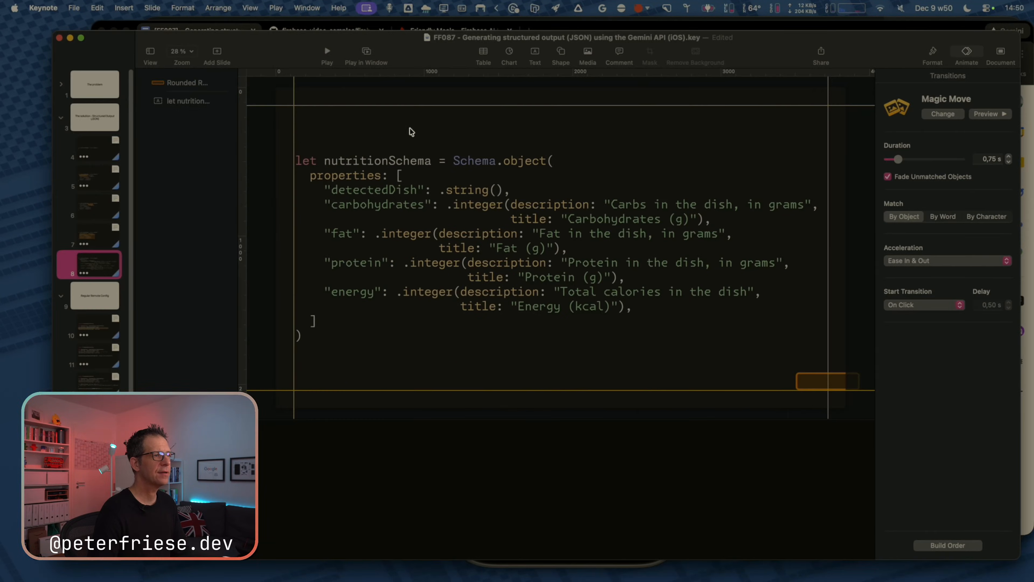
Set slide 7's Magic Move transition to match by word and play it through to slide 8.
key("Up")
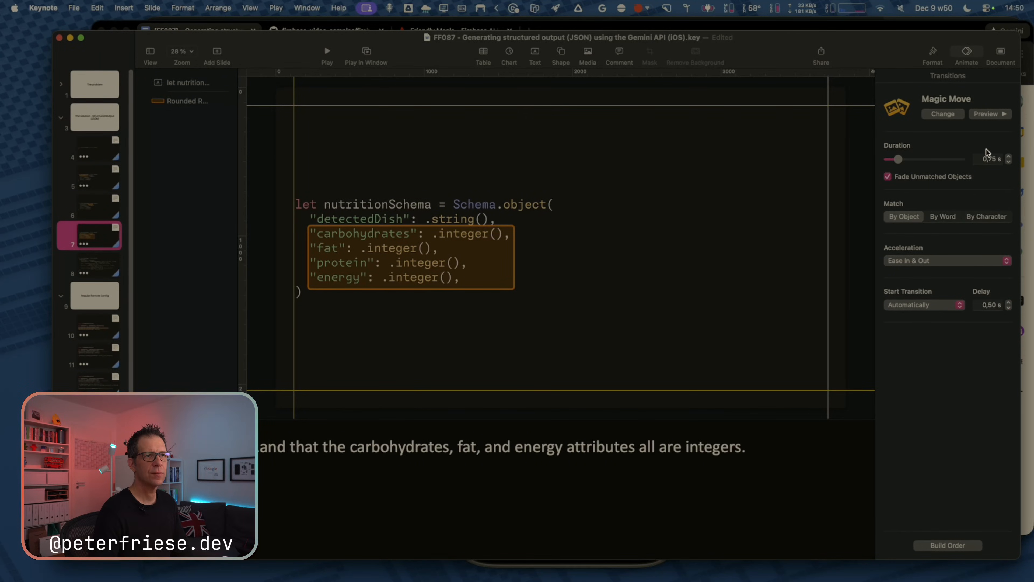
left_click(939, 216)
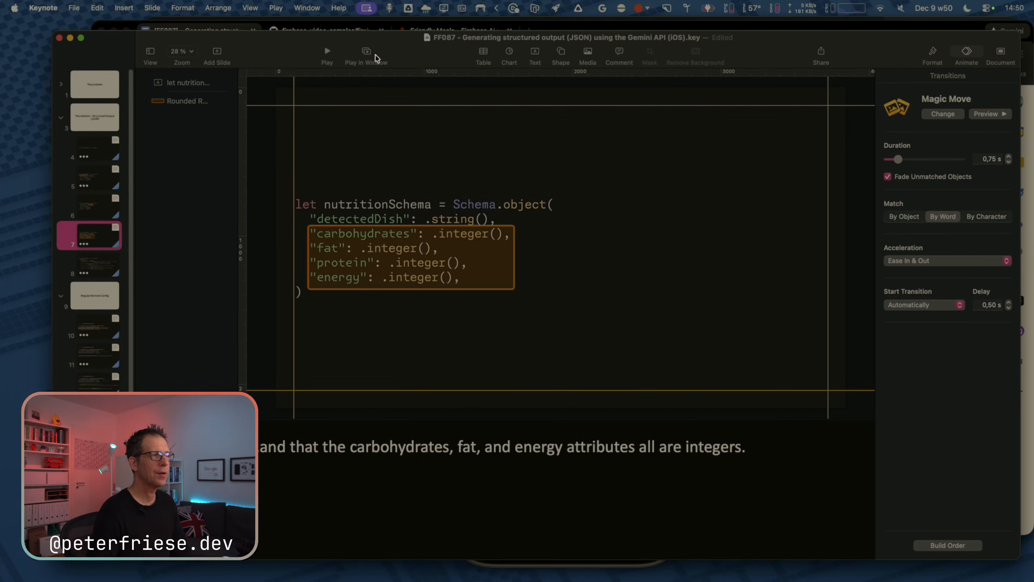
left_click(327, 51)
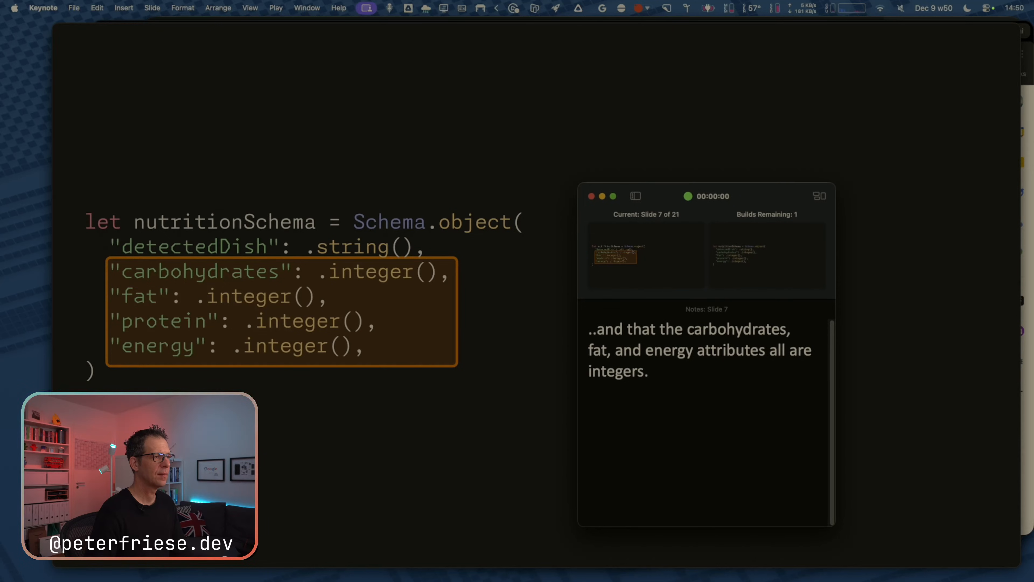
key("Right")
key("Right")
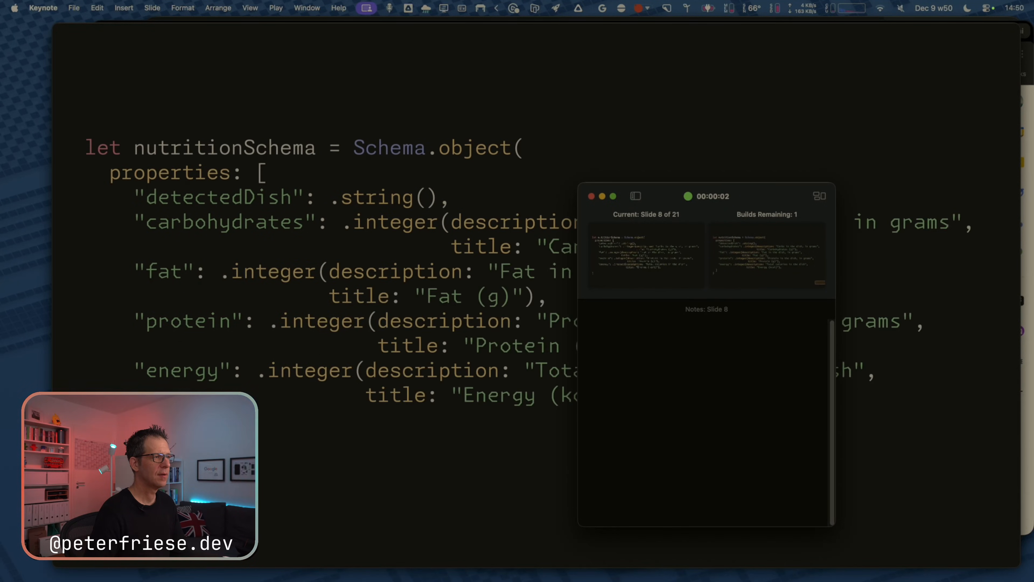
Replay the by-word transition between slides 7 and 8 several times, and end the slideshow.
key("Left")
key("Right")
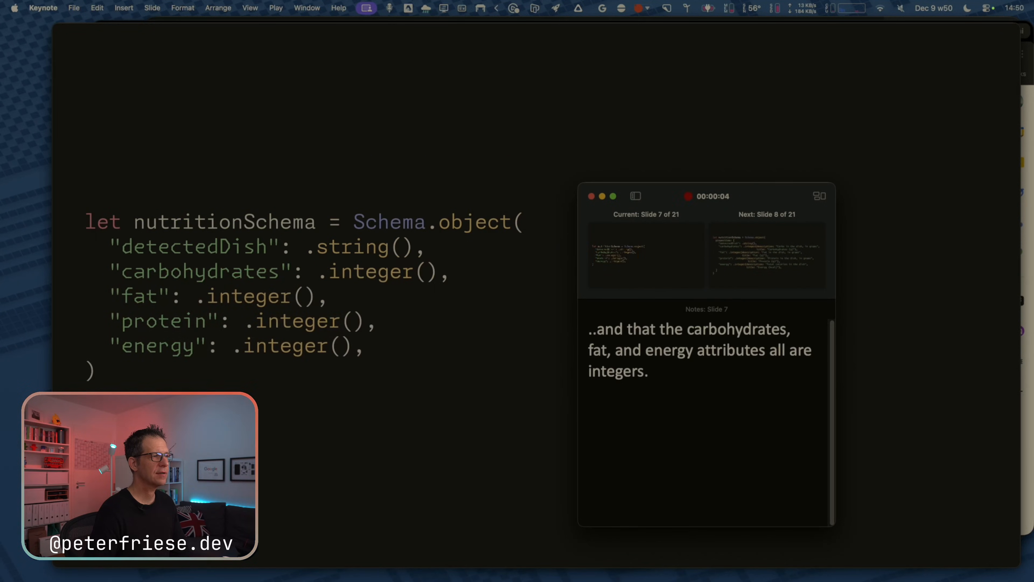
key("Right")
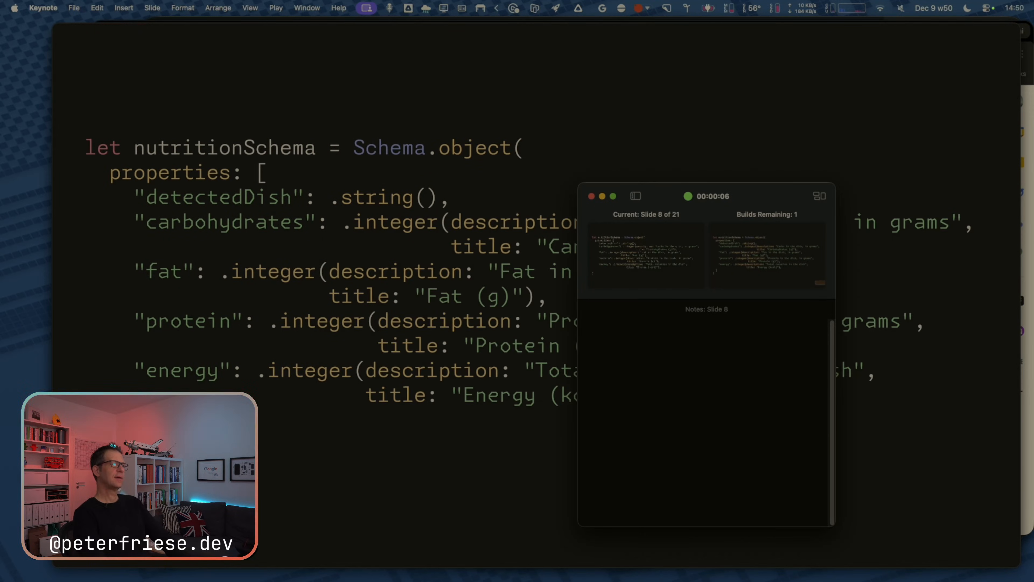
key("Left")
key("Right")
key("Right")
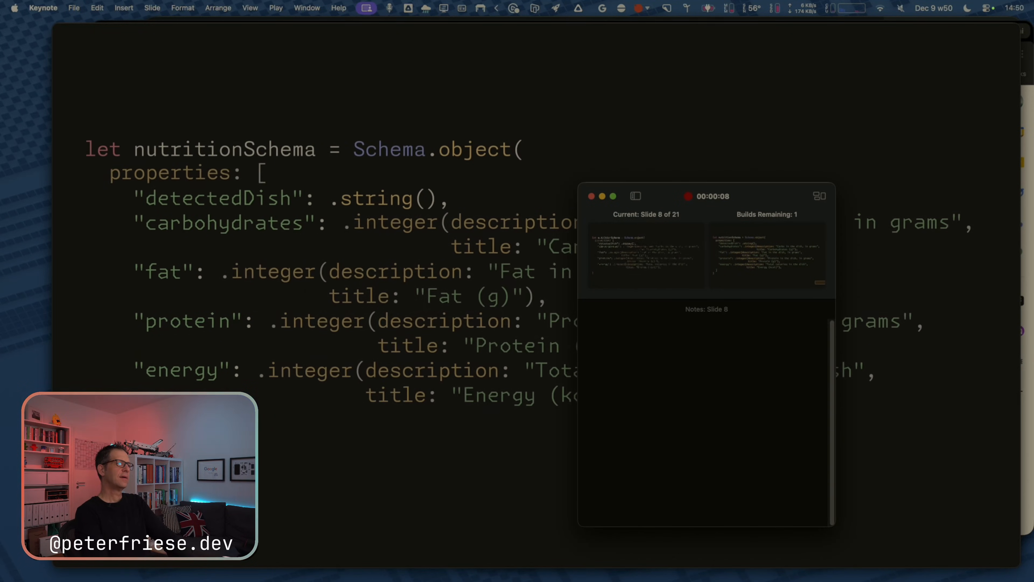
key("Left")
key("Right")
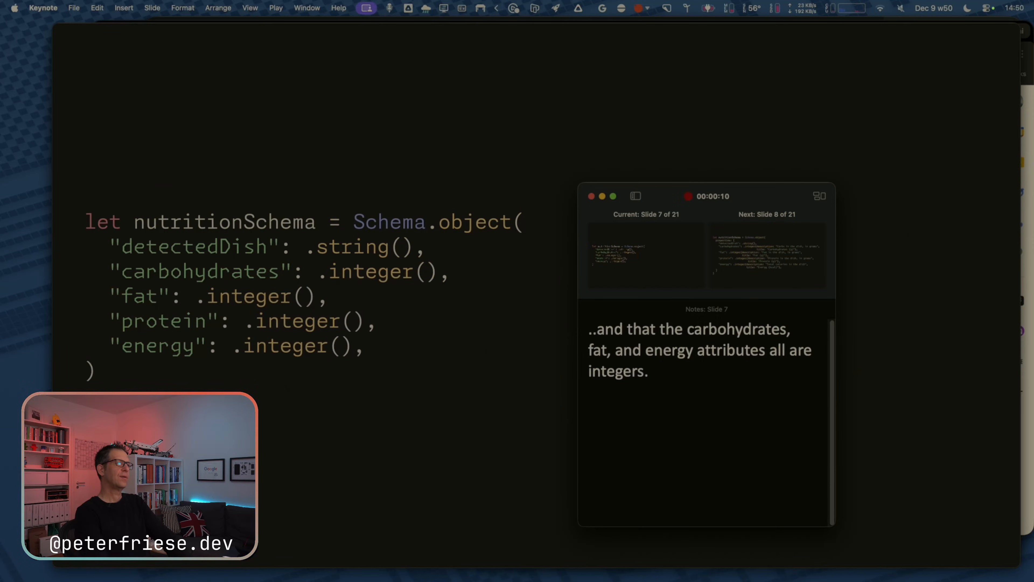
key("Left")
key("Right")
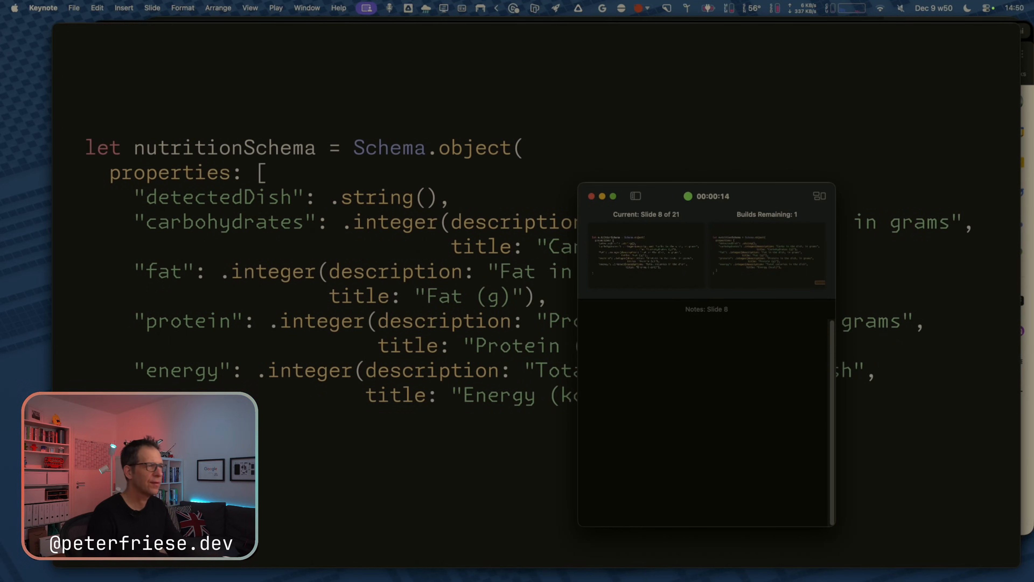
key("Escape")
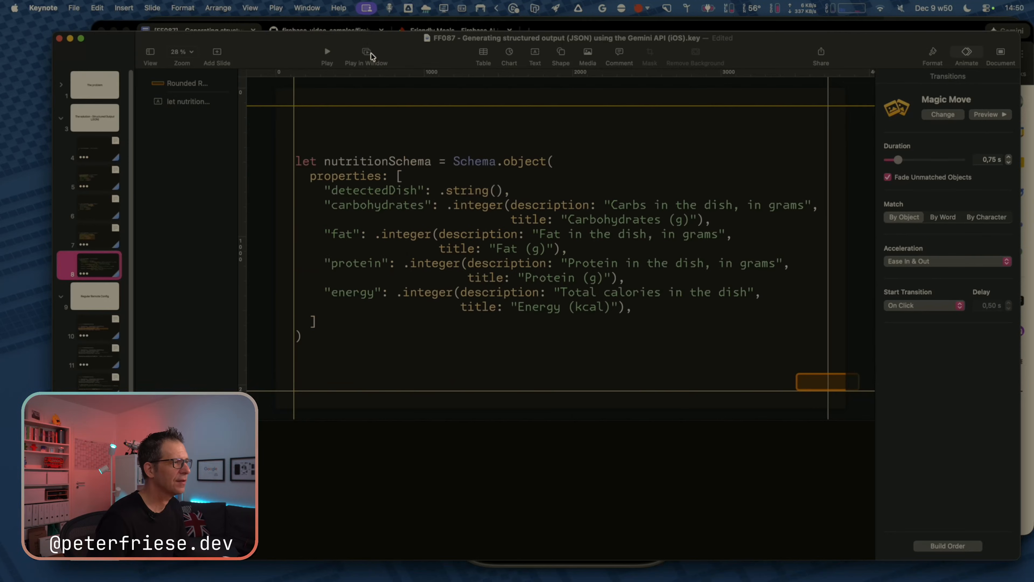
Copy the whole properties: [ ... ] block from the nutritionSchema code on slide 8.
left_click(355, 181)
left_click_drag(295, 176, 404, 206)
key("shift+Down")
key("shift+Down")
key("shift+Down")
key("shift+Down")
key("shift+Down")
key("shift+Down")
key("shift+Down")
key("shift+Down")
key("super+c")
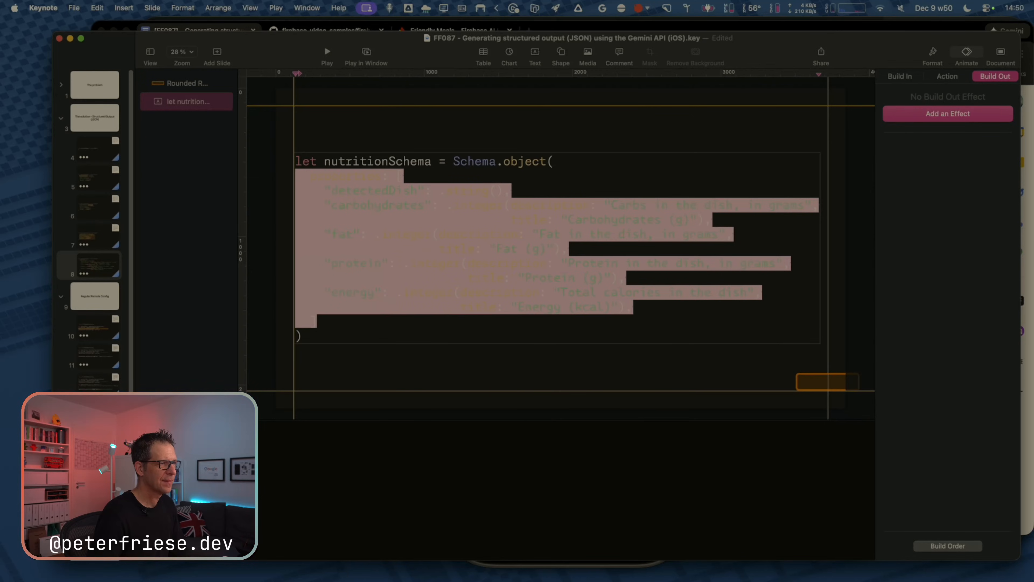
Replace the five property lines in slide 5's code with the copied properties block, keeping the closing parenthesis on its own line.
left_click(90, 154)
left_click(114, 182)
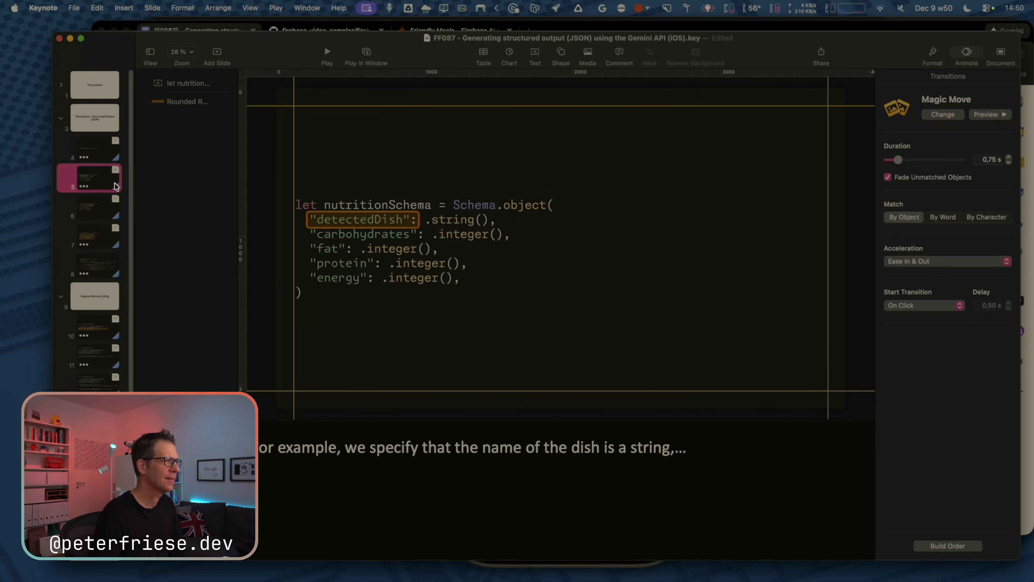
triple_click(406, 241)
left_click(496, 222)
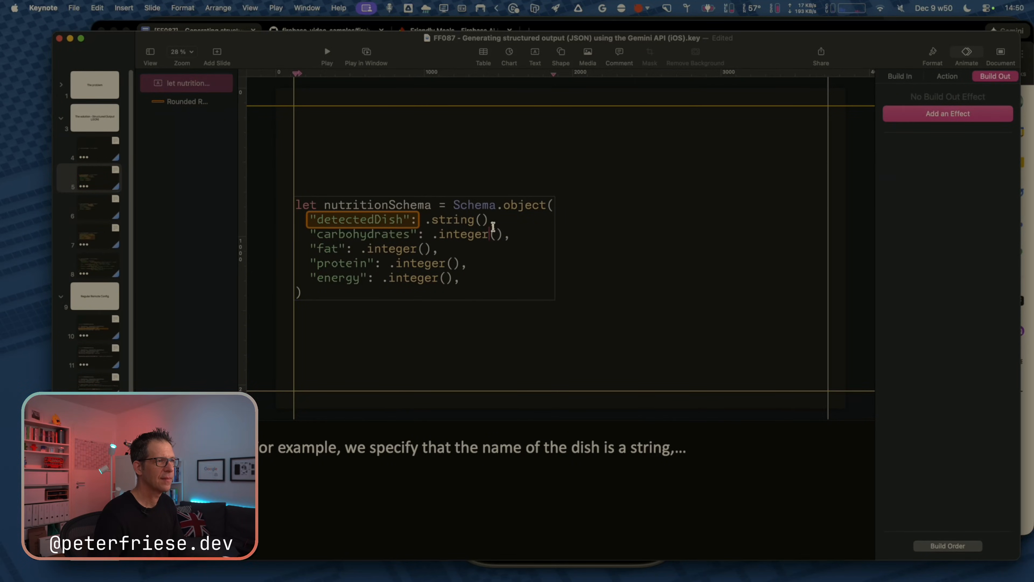
key("shift+Down")
key("shift+Down")
key("shift+Down")
key("shift+Down")
key("shift+Down")
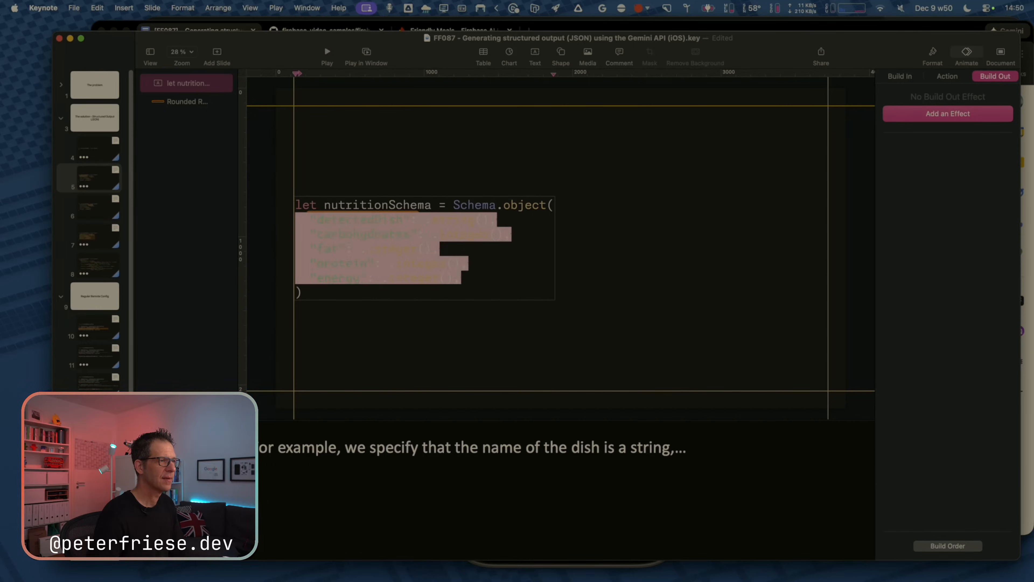
key("super+v")
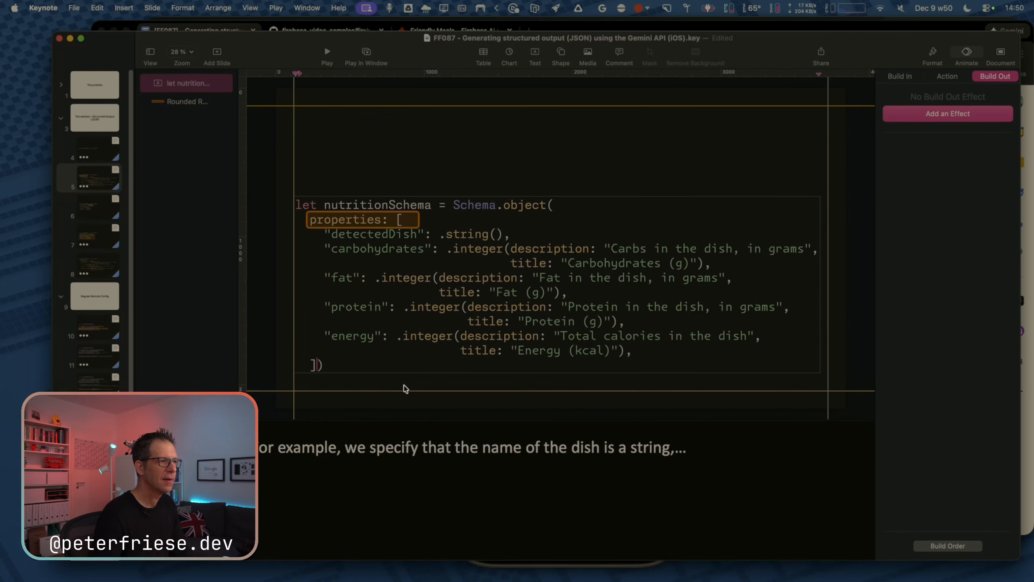
key("Return")
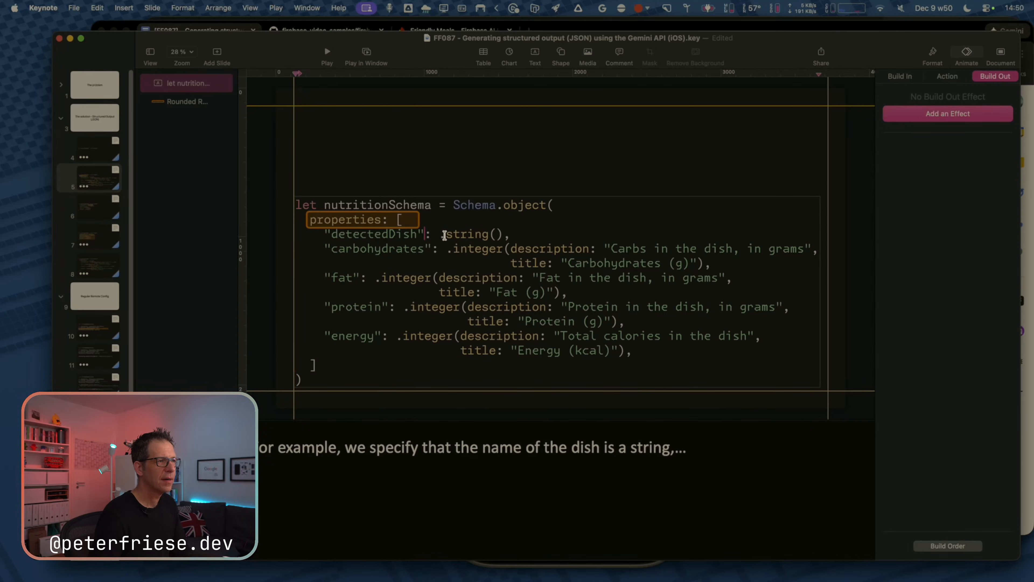
Delete the description and title arguments from the "carbohydrates" property on slide 5, leaving .integer().
left_click(446, 249)
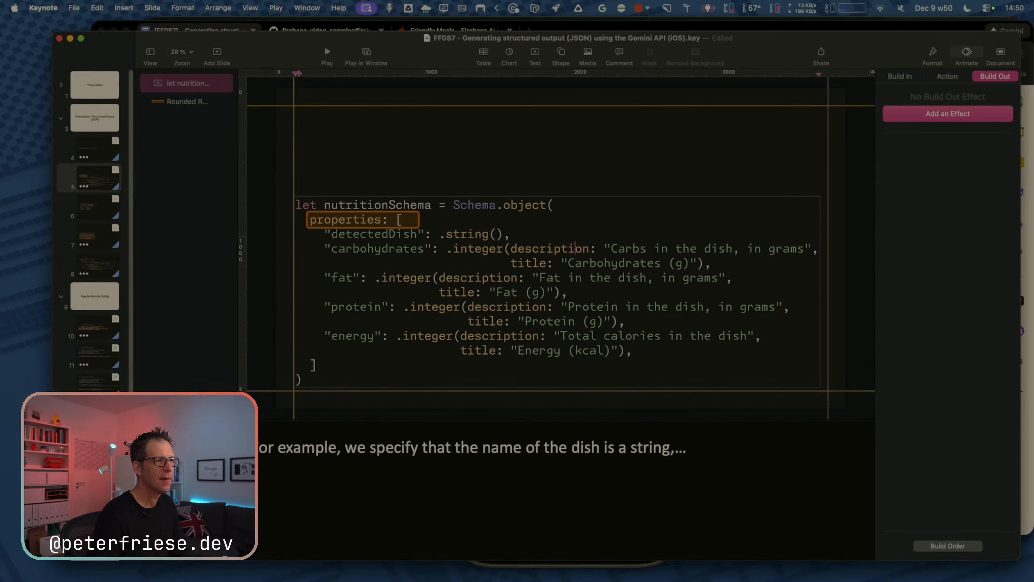
key("shift+Down")
key("shift+End")
key("shift+Left")
key("shift+Left")
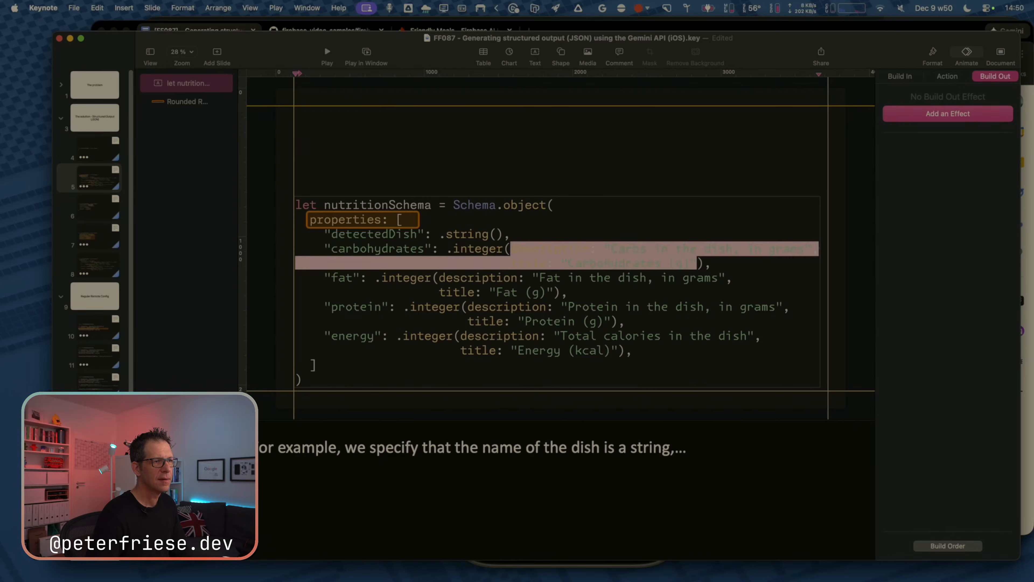
key("BackSpace")
Delete the description and title arguments from the "fat" property on slide 5, leaving .integer().
key("shift+Left")
key("shift+Left")
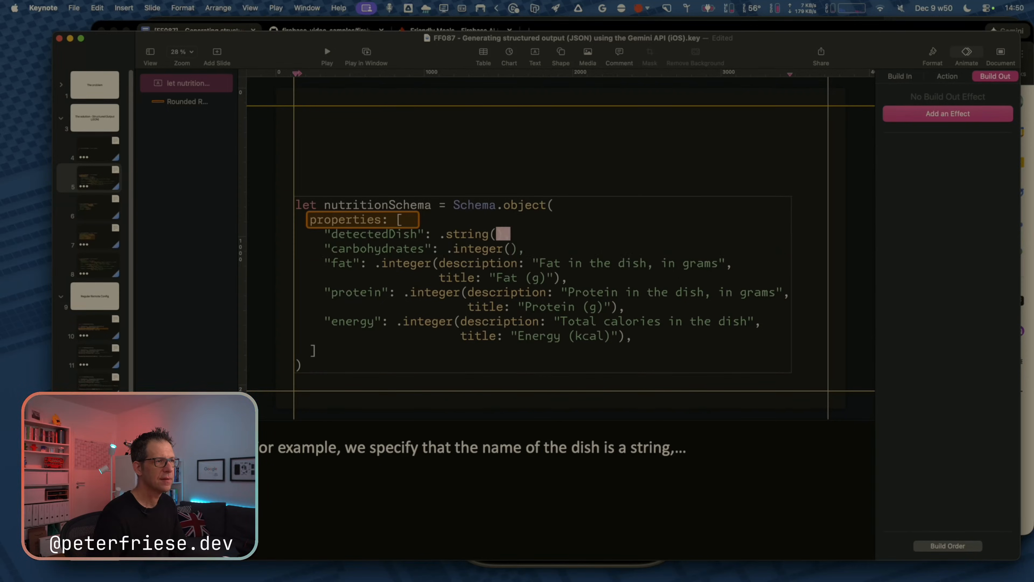
key("Right")
key("Down")
key("Down")
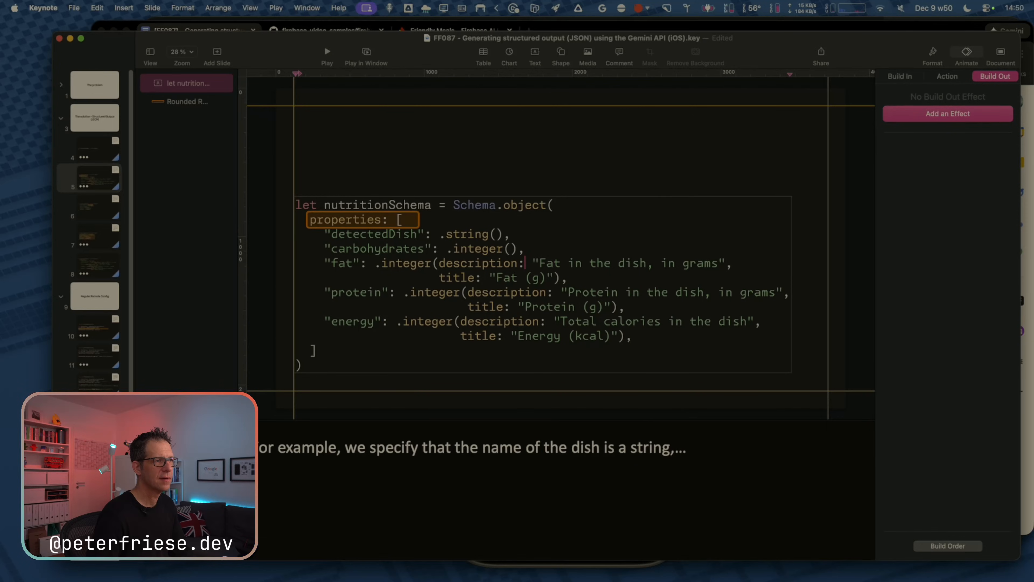
key("shift+End")
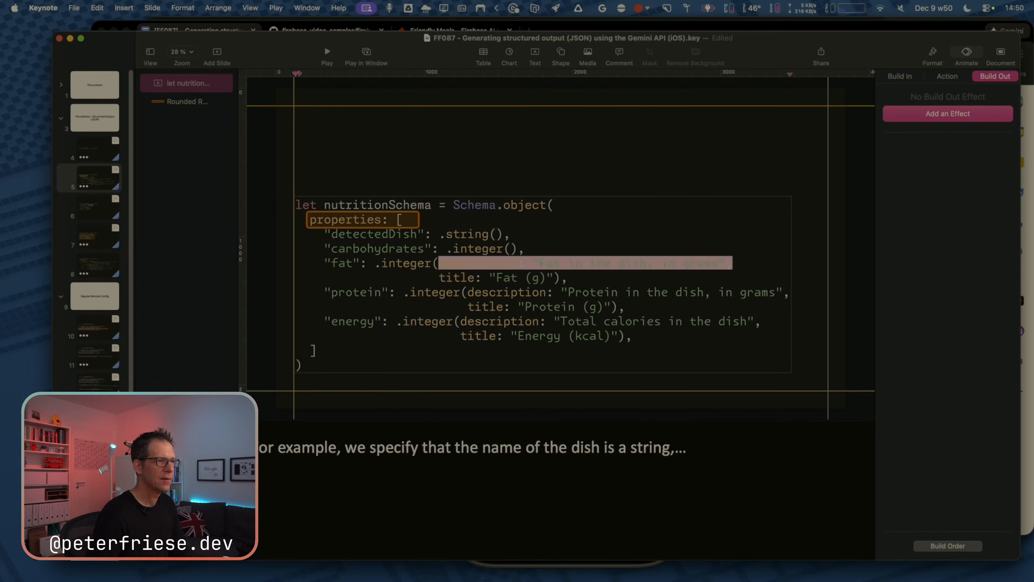
key("shift+Down")
key("shift+Left")
key("shift+Left")
key("BackSpace")
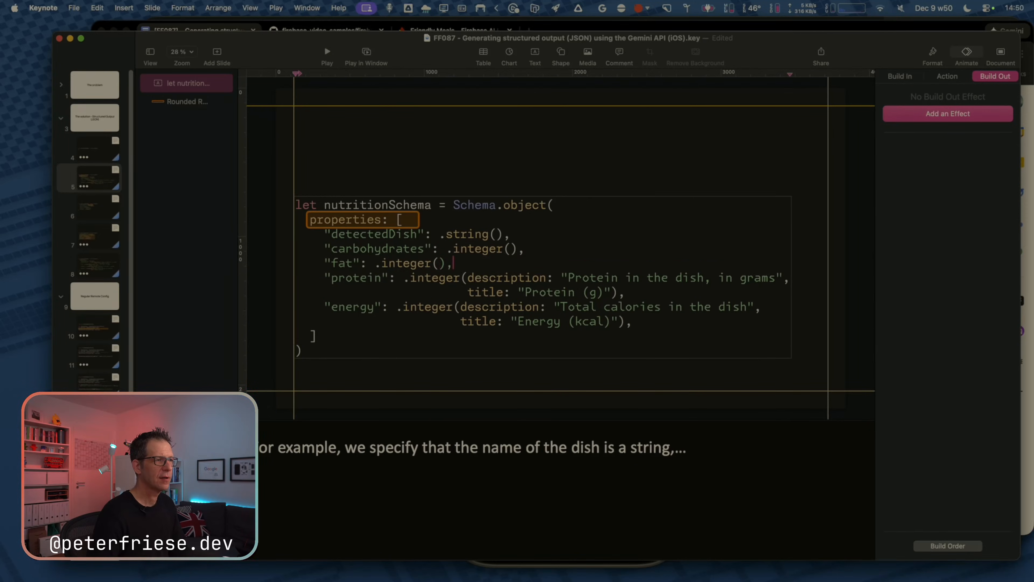
Delete the description and title arguments from the "protein" property on slide 5, leaving .integer().
key("shift+Left")
key("shift+Left")
key("Right")
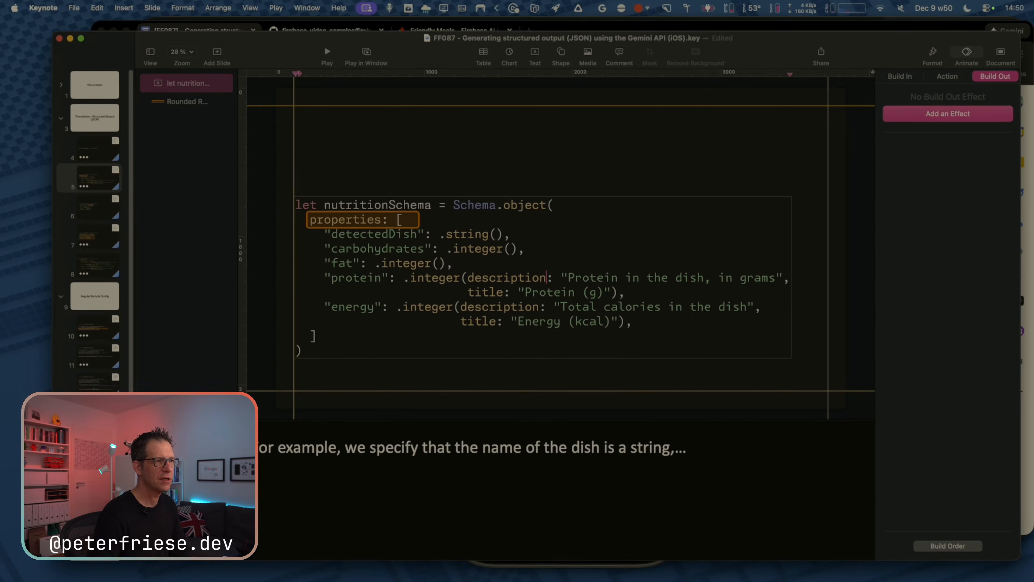
key("shift+End")
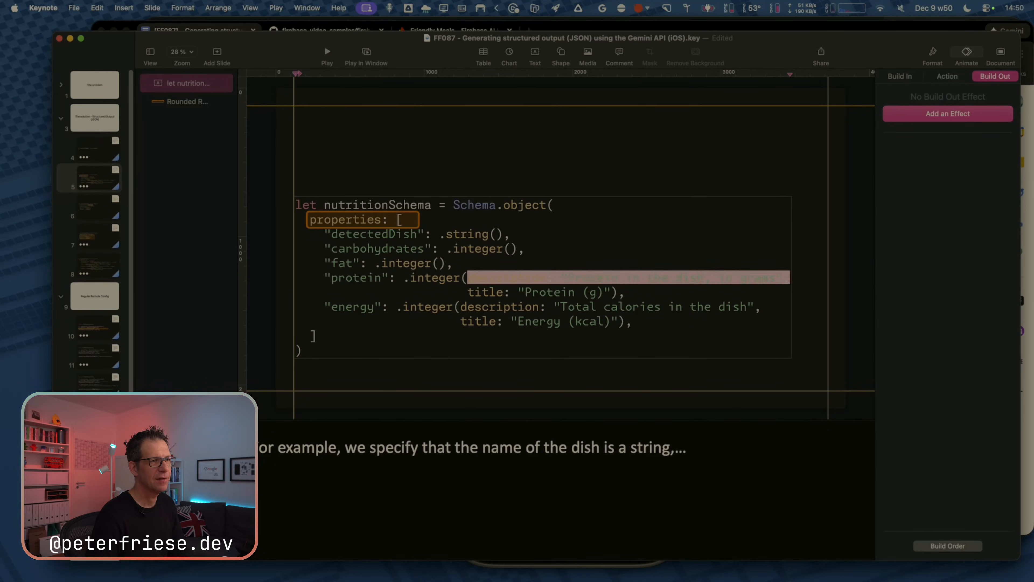
key("shift+Down")
key("shift+Left")
key("shift+Left")
key("shift+Left")
type("),")
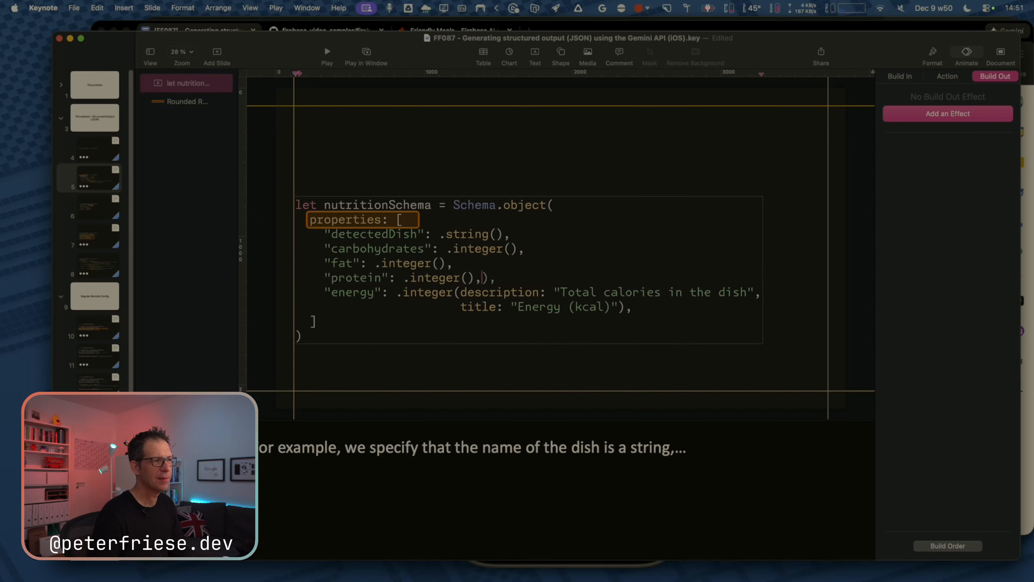
key("super+z")
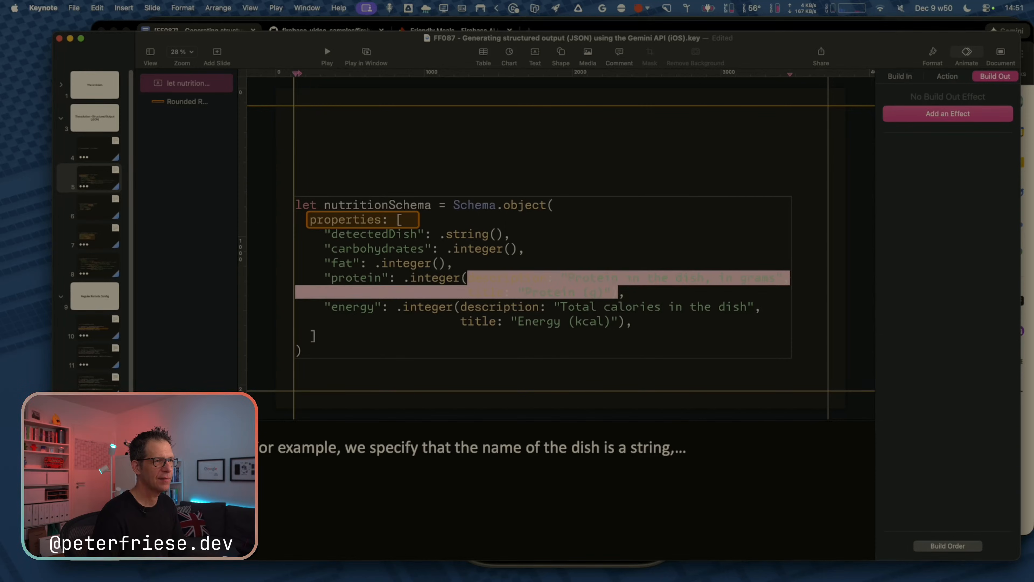
key("Left")
key("shift+Down")
key("super+shift+Right")
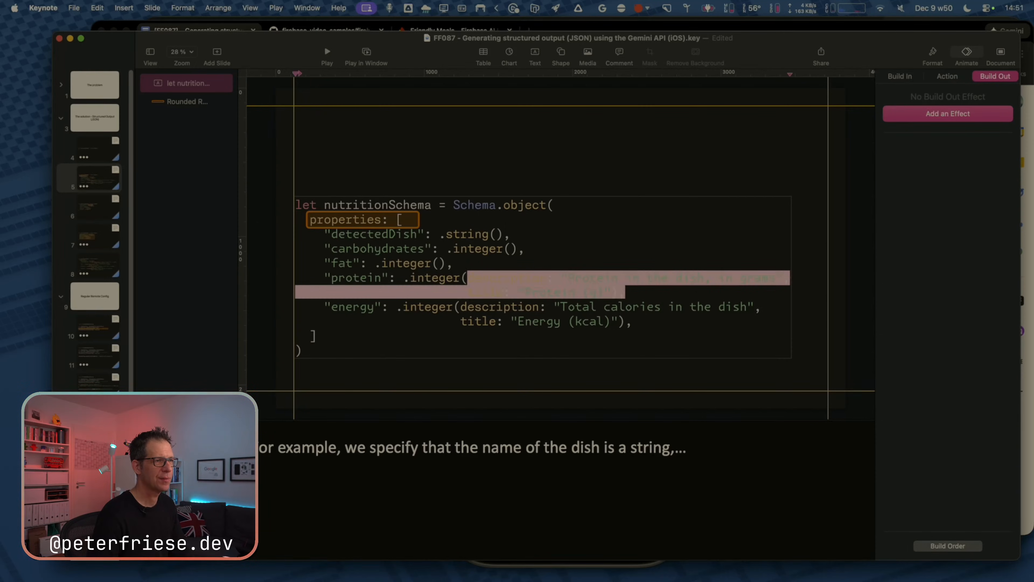
key("shift+Left")
key("BackSpace")
type(")")
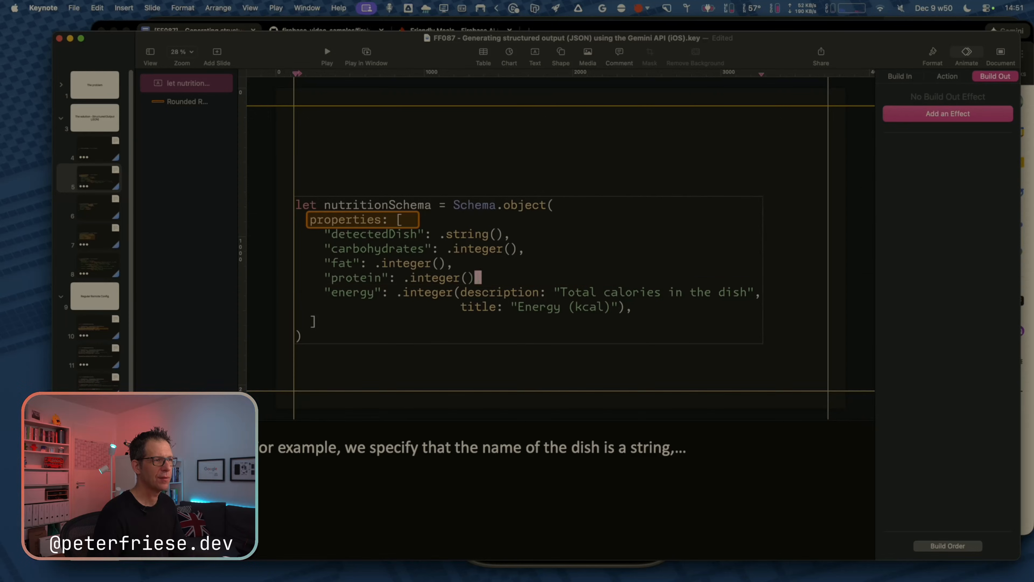
Delete the description and title arguments from the "energy" property on slide 5, leaving .integer() with a single trailing comma.
key("Right")
key("Down")
key("super+shift+Right")
key("shift+Down")
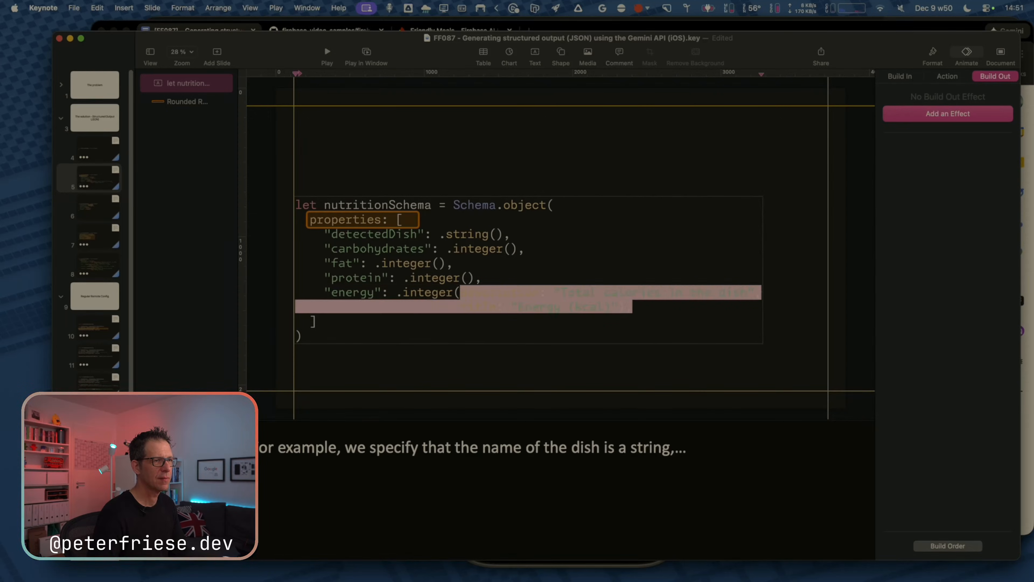
key("shift+Left")
key("shift+Left")
type("),")
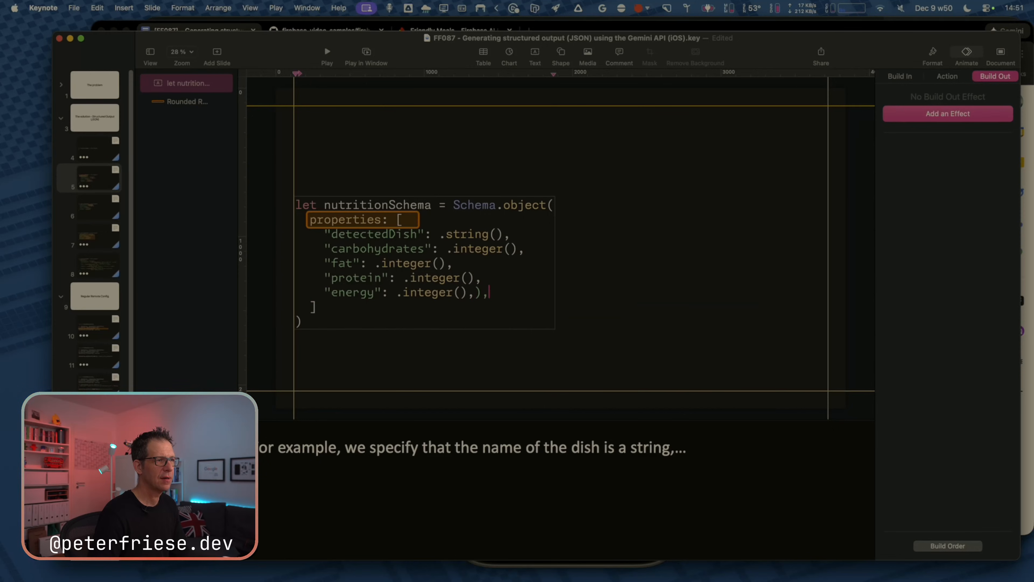
key("super+z")
key("BackSpace")
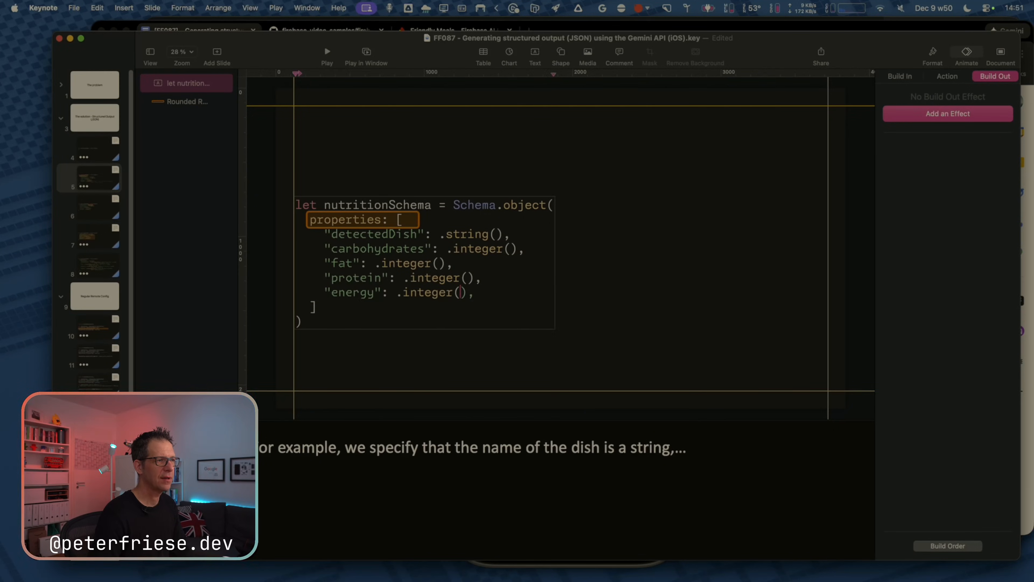
key("shift+Right")
key("shift+Right")
key("Right")
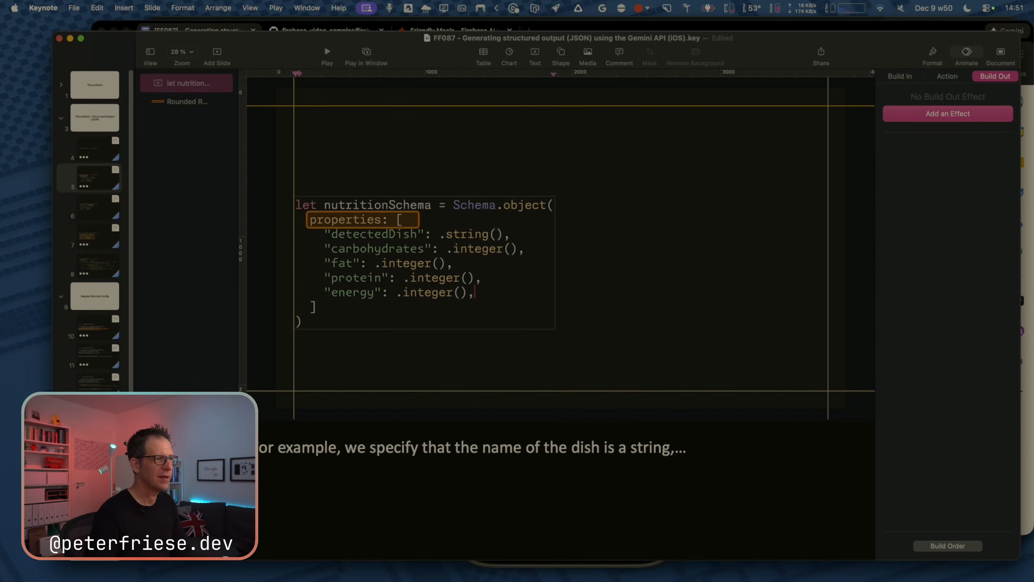
Compare with slide 6, and move slide 5's code block up one line so the "detectedDish" row lines up with the highlight rectangle.
left_click(87, 212)
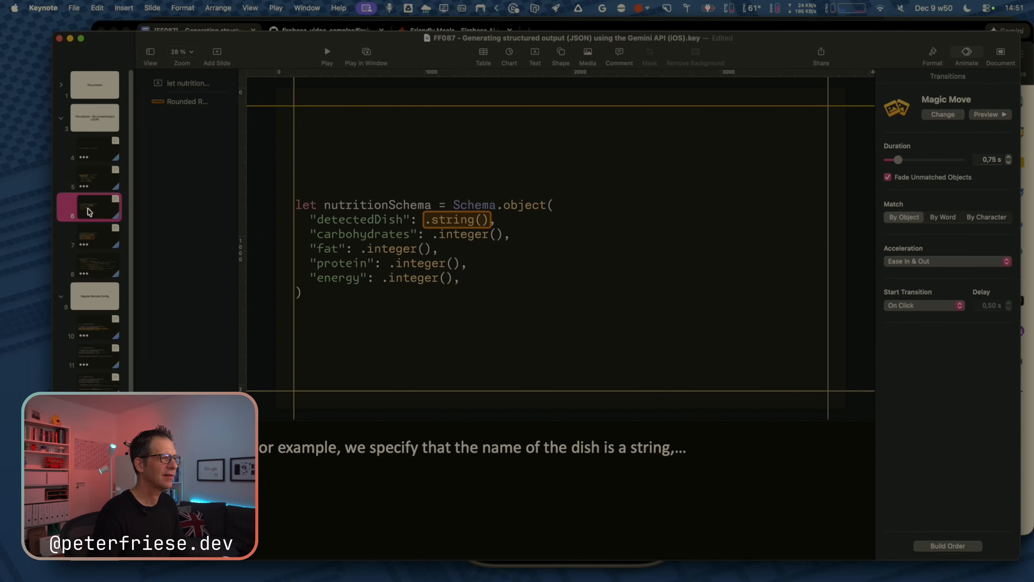
left_click(99, 185)
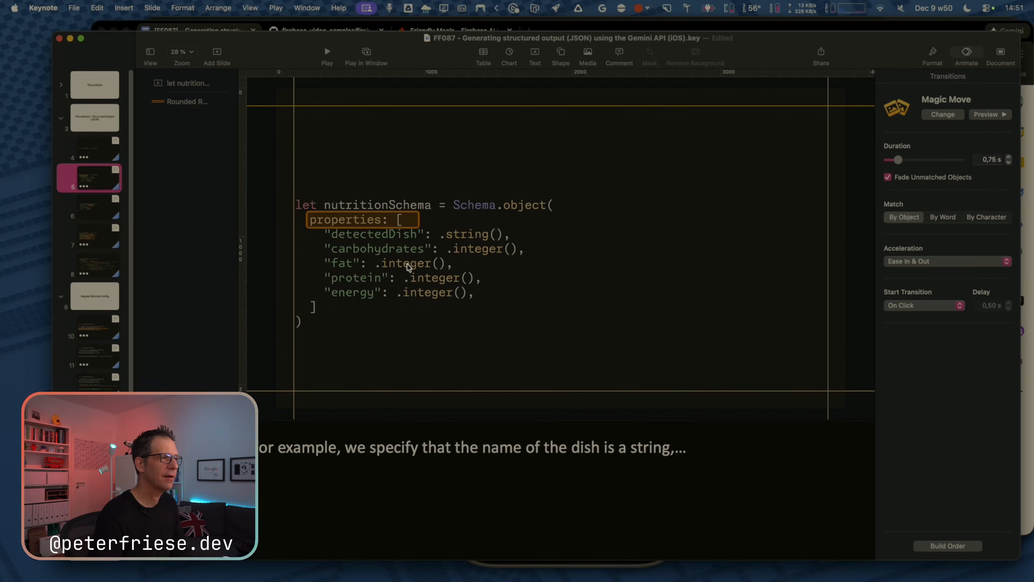
left_click_drag(391, 267, 390, 252)
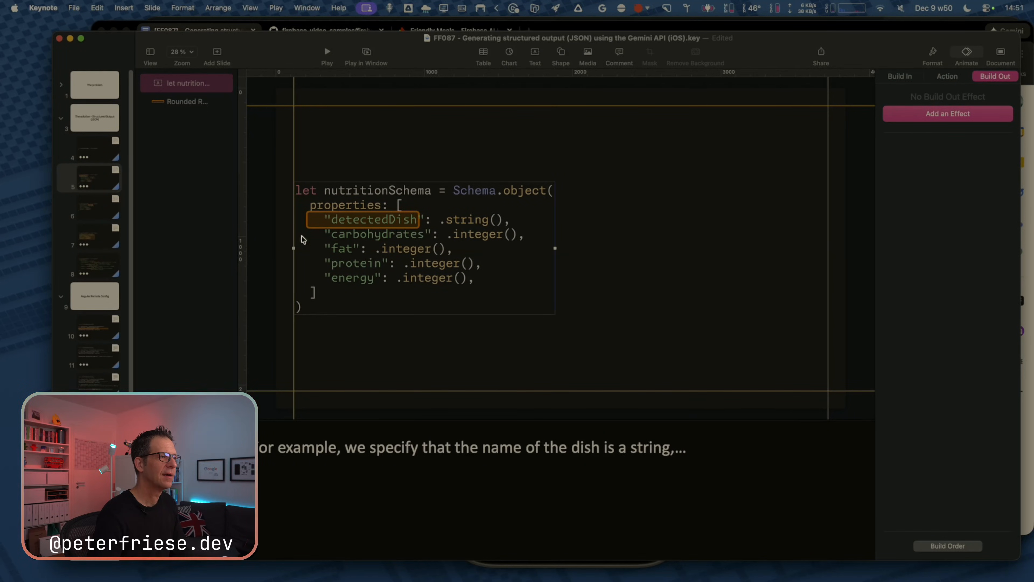
left_click(216, 211)
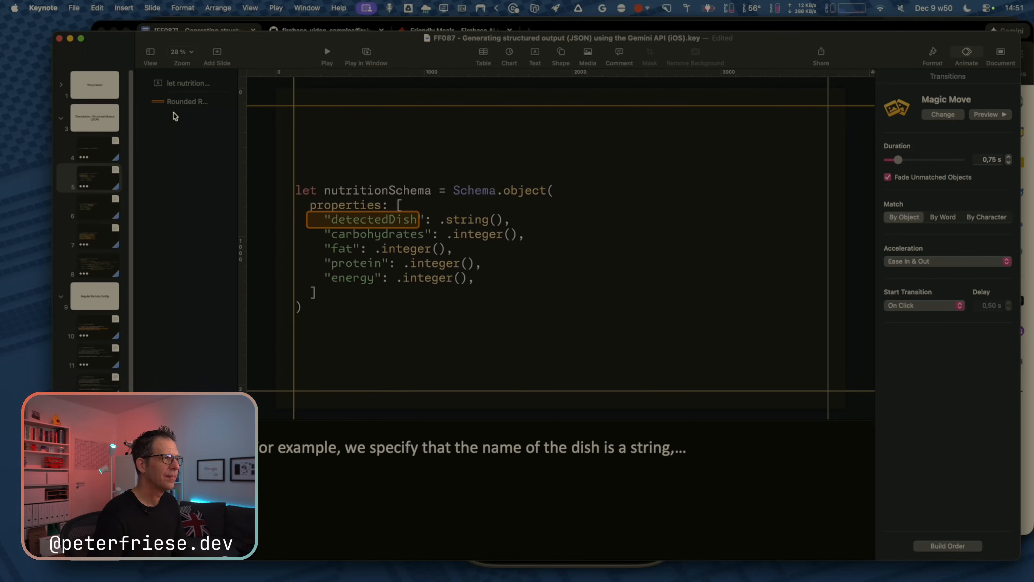
Resize the orange highlight rectangle on slide 5 so it frames "detectedDish": including both quotes and the colon.
left_click(180, 102)
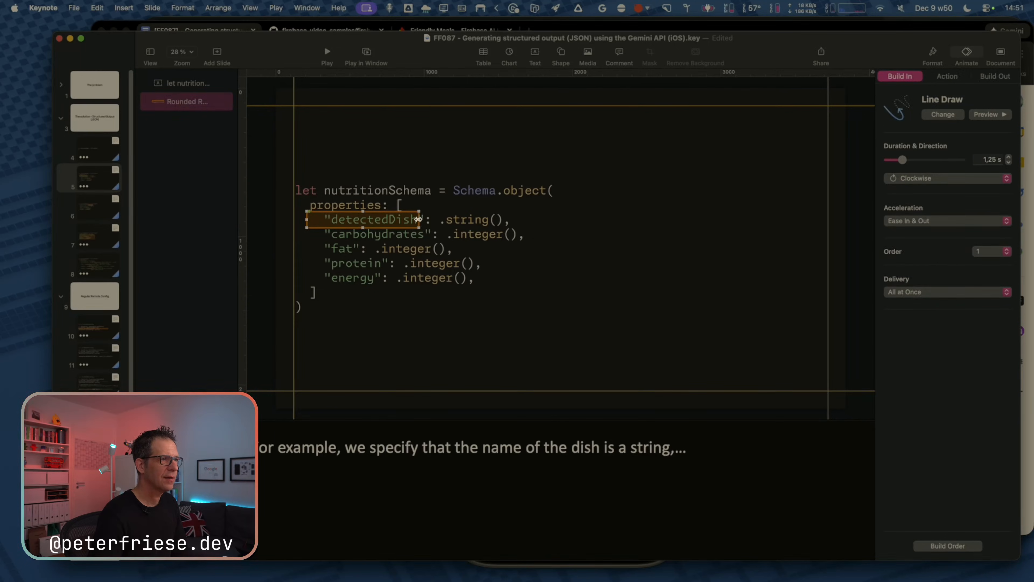
left_click_drag(419, 220, 428, 219)
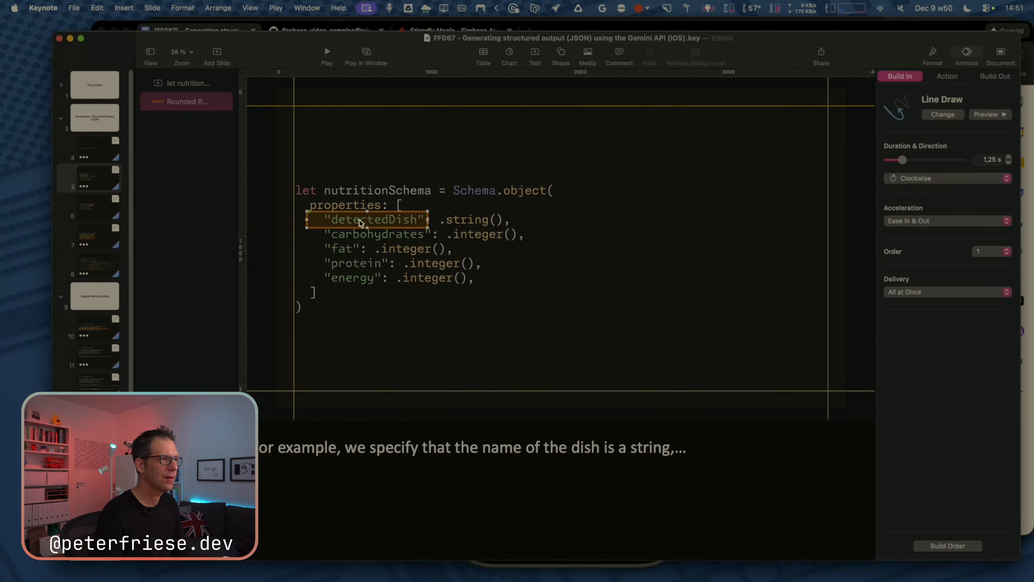
left_click_drag(307, 220, 318, 221)
left_click(181, 250)
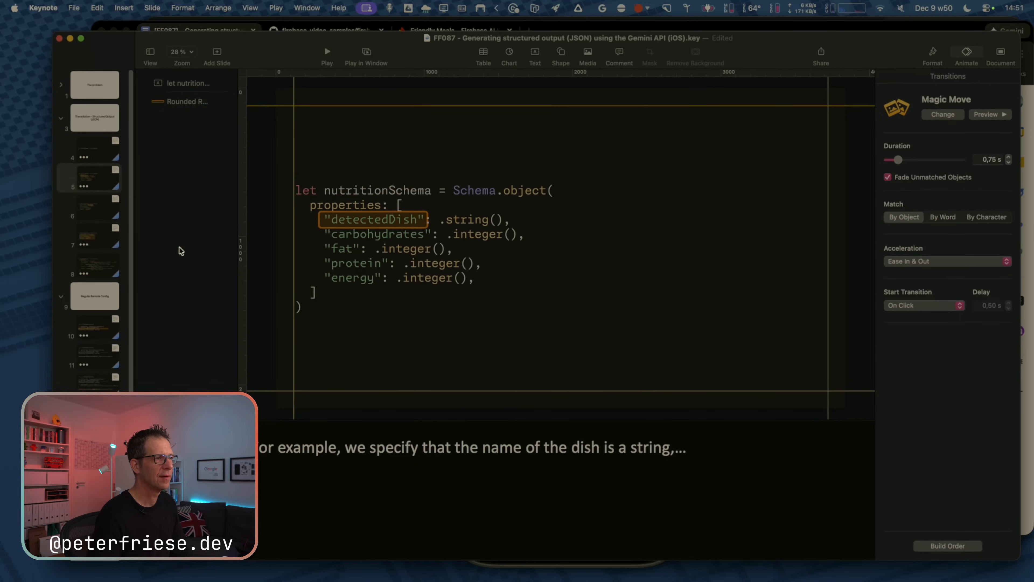
left_click(197, 103)
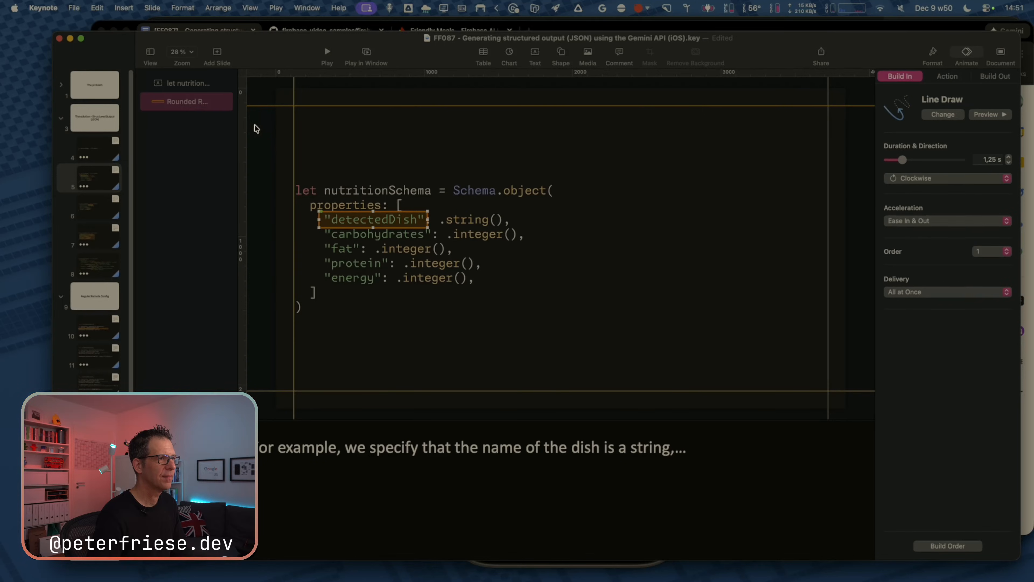
left_click_drag(427, 217, 433, 219)
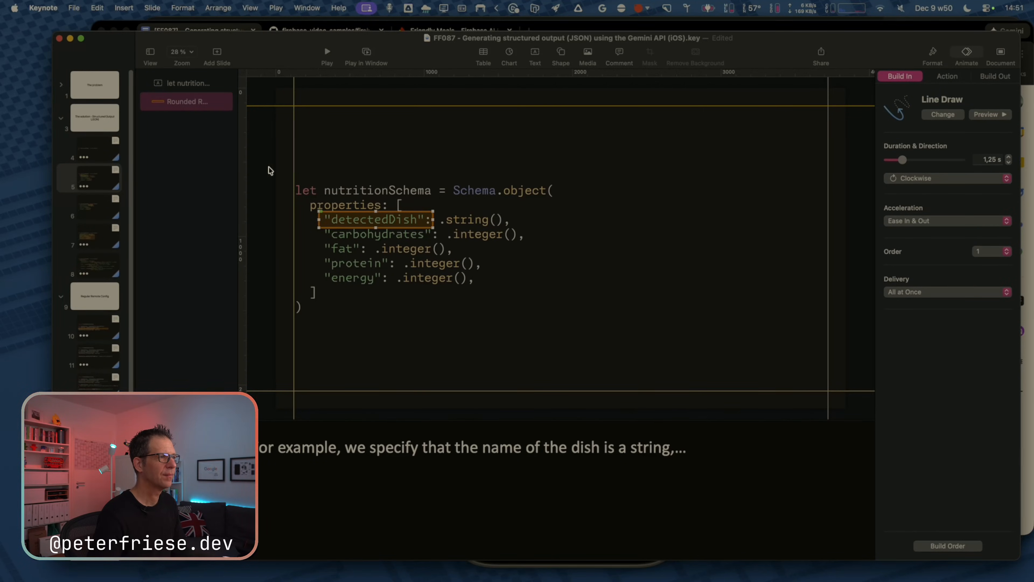
left_click(211, 170)
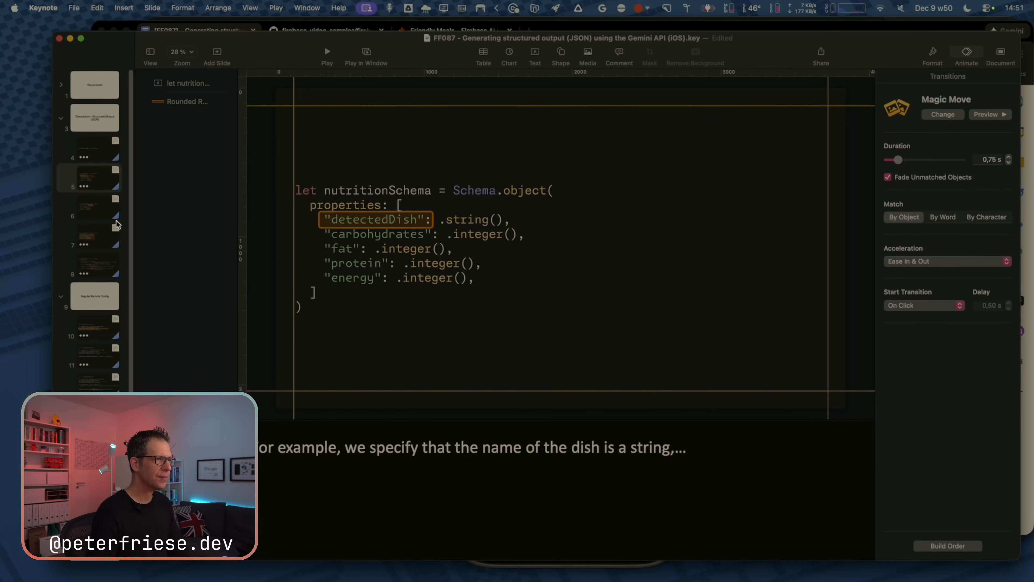
Copy the full nutritionSchema code from slide 5 and replace the code on slide 6 with it.
left_click(358, 189)
key("super+a")
key("super+c")
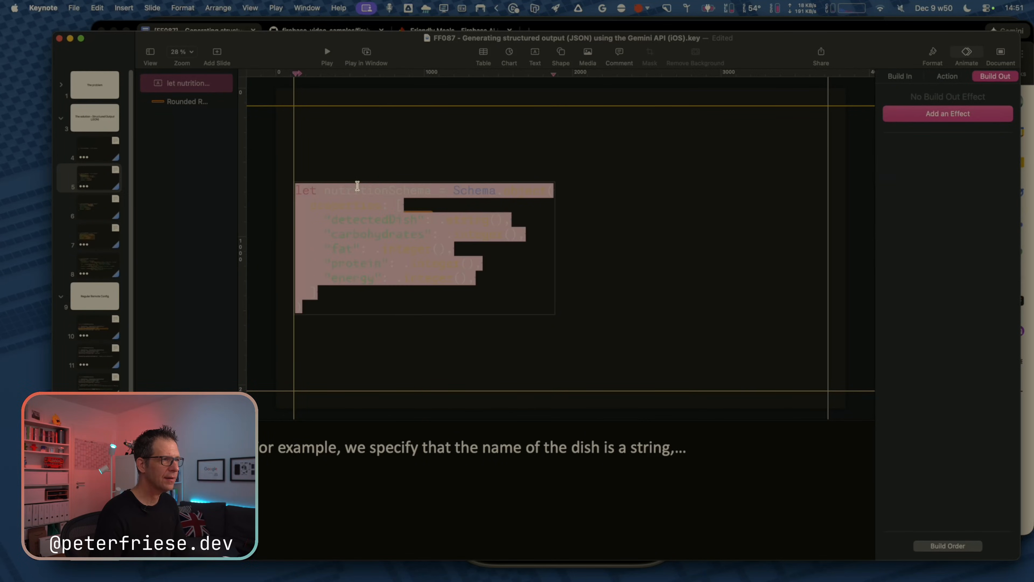
left_click(355, 216)
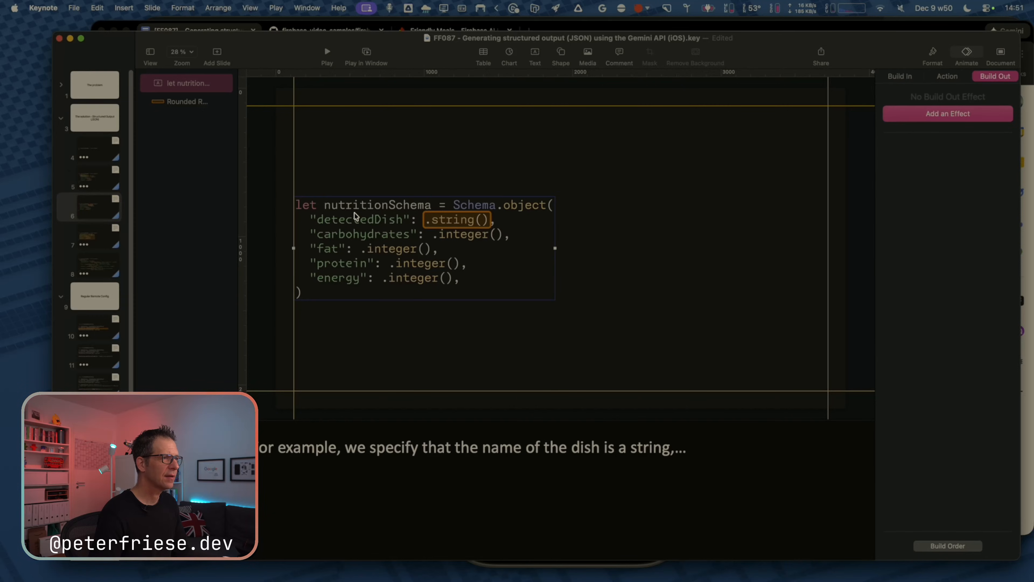
triple_click(356, 216)
key("super+a")
key("super+v")
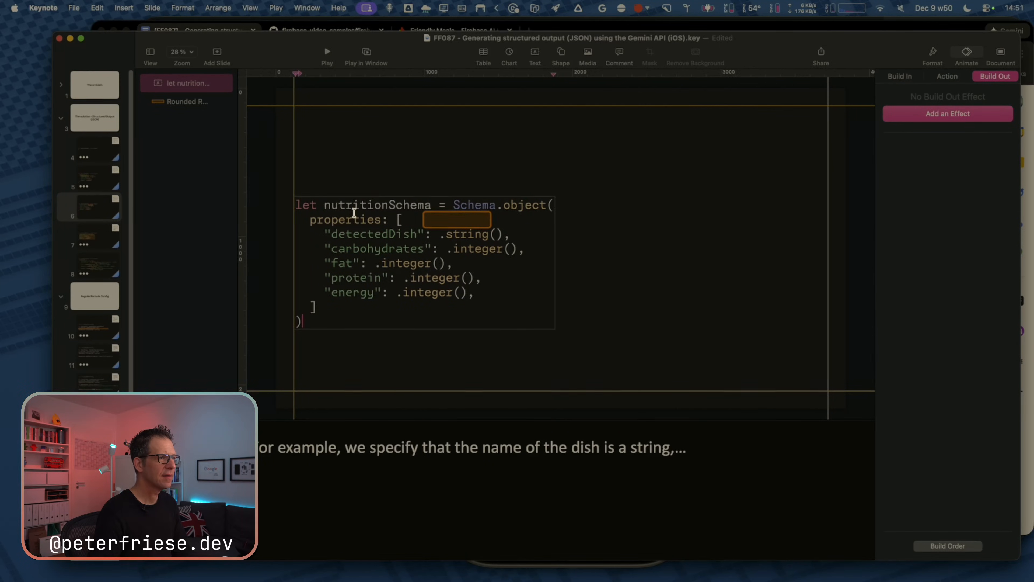
left_click(274, 201)
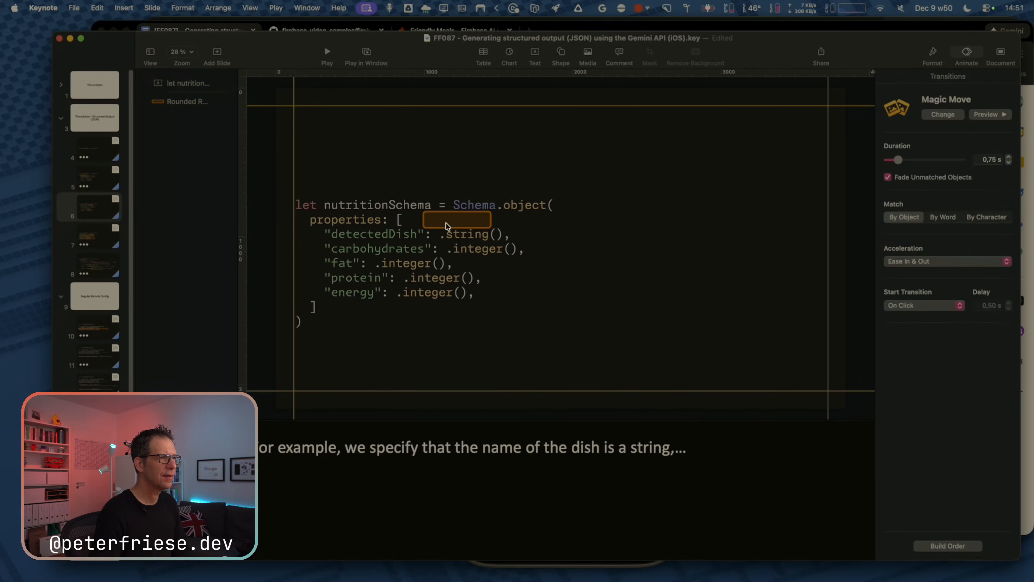
Move slide 6's code block up to match the code position on slide 5, and compare the two slides.
left_click(346, 208)
left_click_drag(353, 222, 352, 206)
left_click(108, 184)
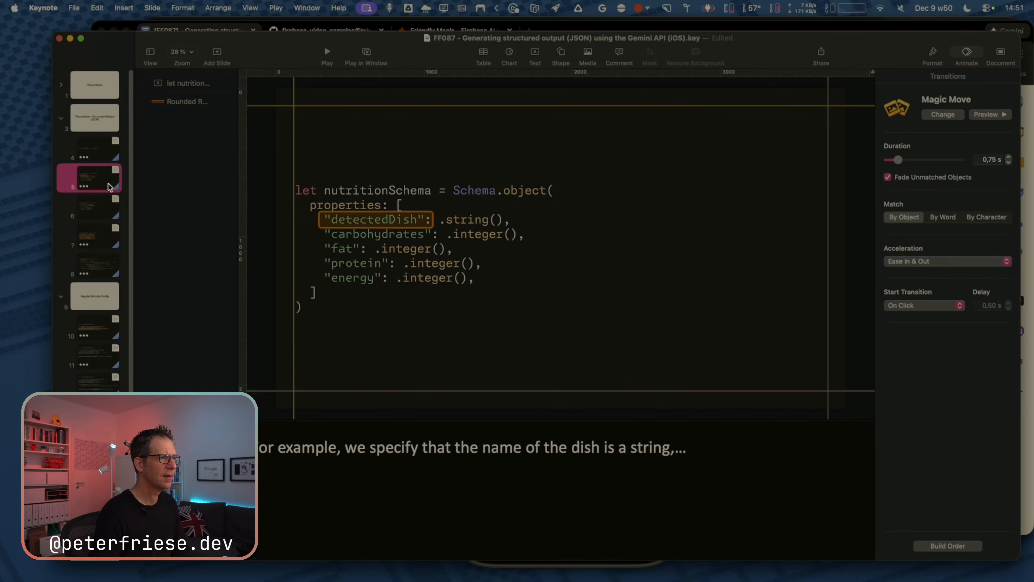
left_click(109, 203)
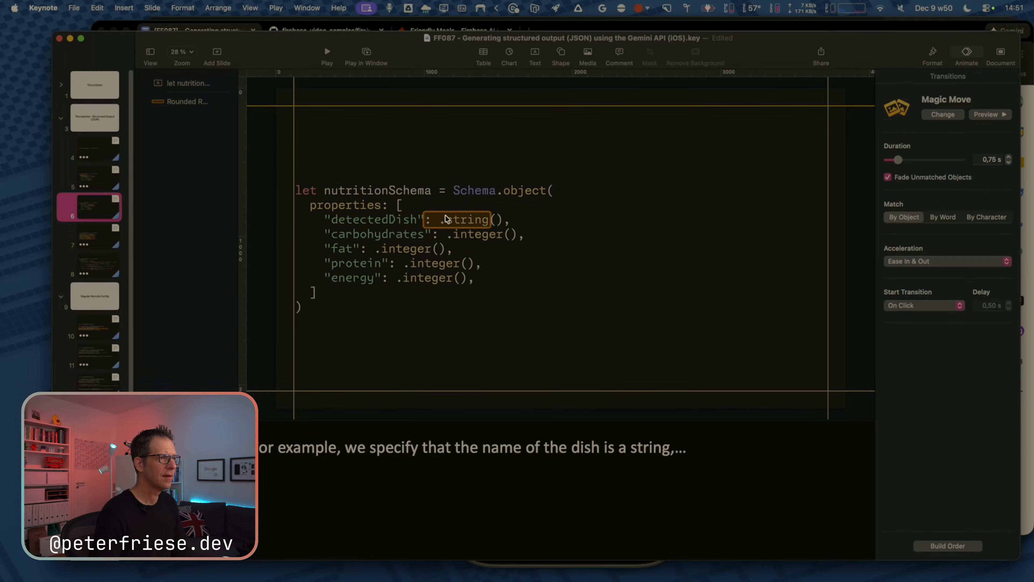
Resize the highlight rectangle on slide 6 so it frames only .string() in the detectedDish line.
left_click(188, 103)
left_click_drag(493, 223, 506, 223)
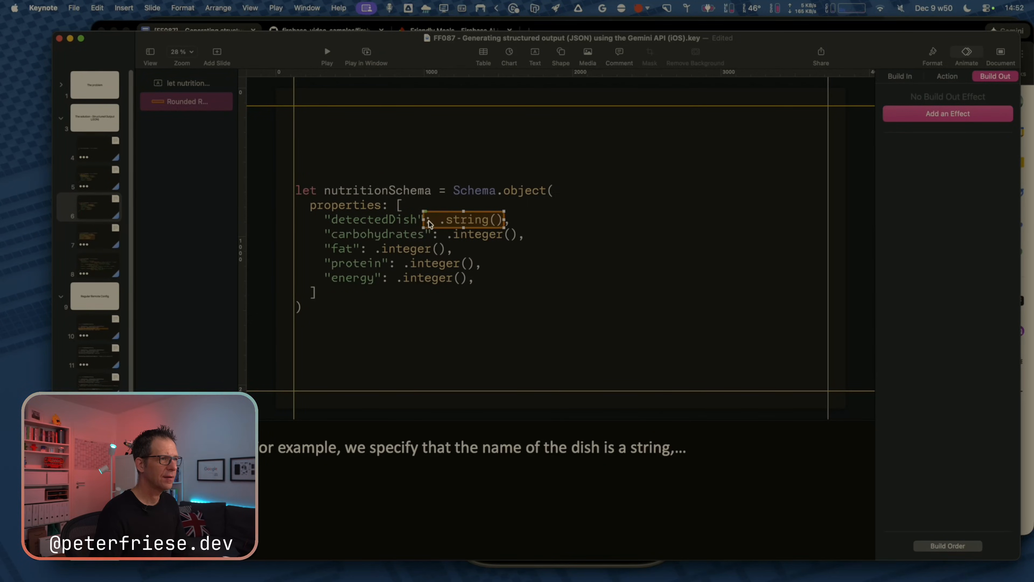
left_click_drag(424, 220, 438, 220)
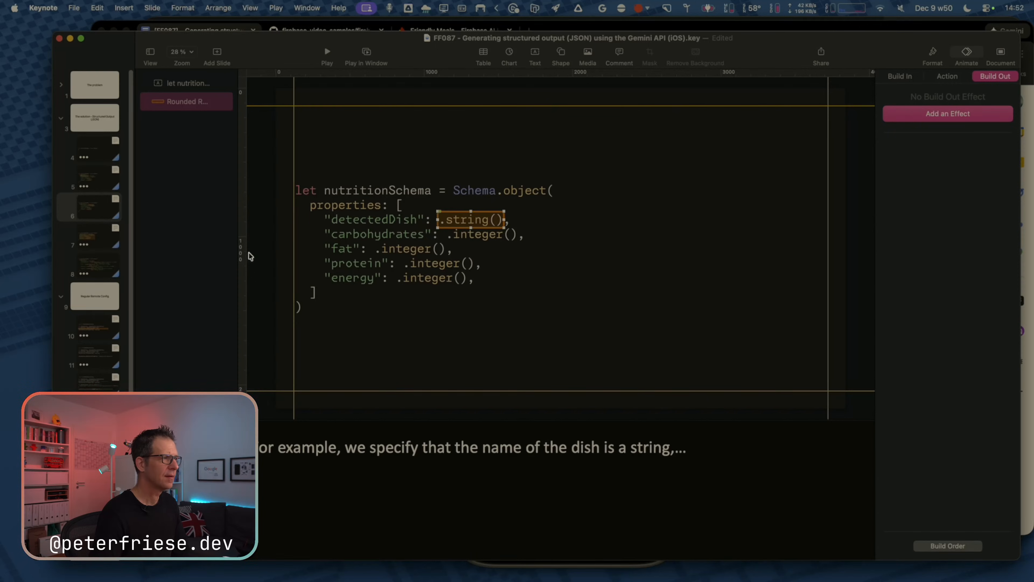
Replace slide 7's code with the copied nutritionSchema code and move the block up to match the previous slide.
left_click(94, 232)
left_click(407, 203)
triple_click(406, 206)
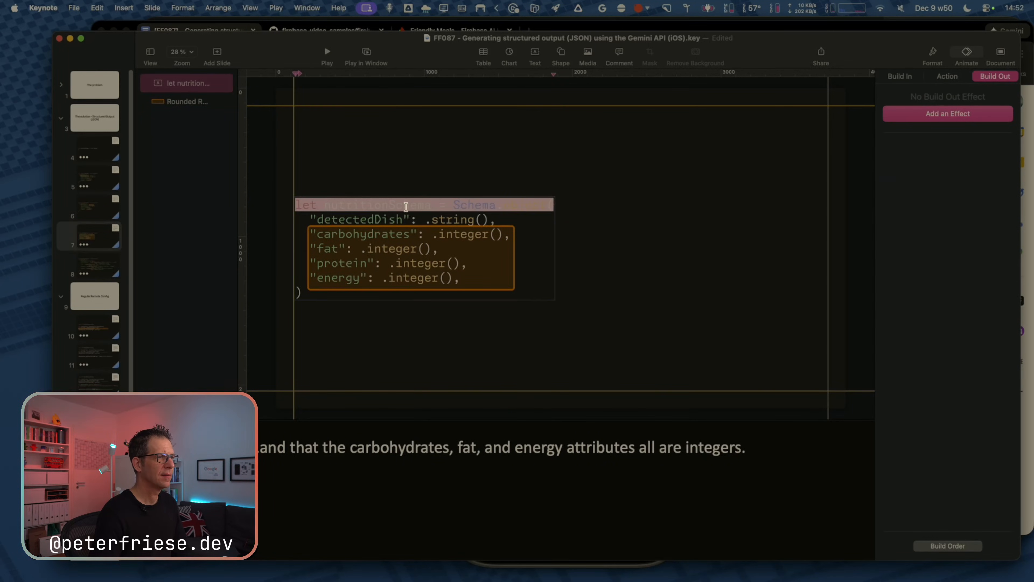
key("super+a")
key("super+v")
left_click(229, 224)
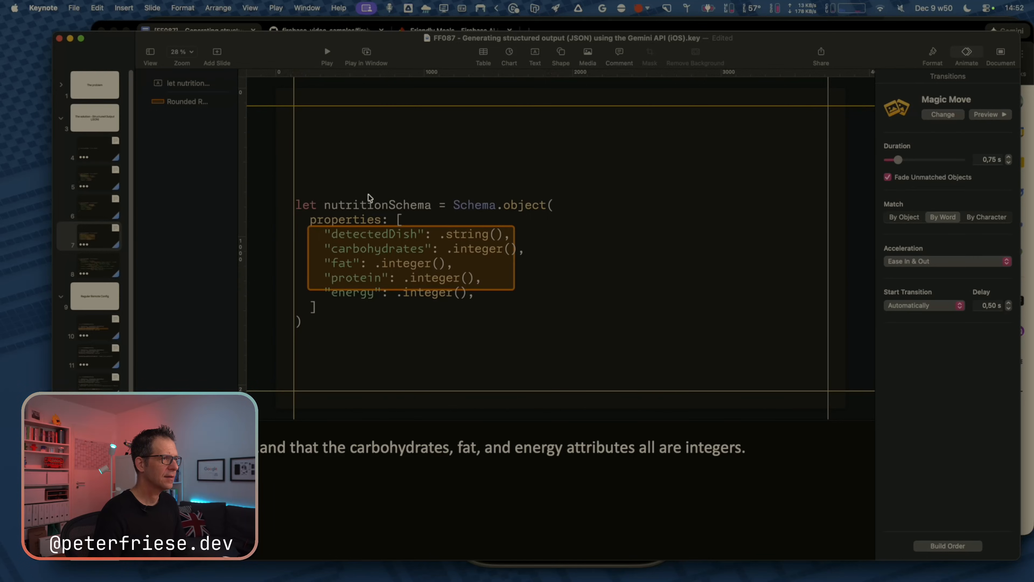
left_click_drag(363, 209, 366, 196)
Resize slide 7's highlight rectangle so it frames the full carbohydrates, fat, protein and energy lines.
left_click(175, 108)
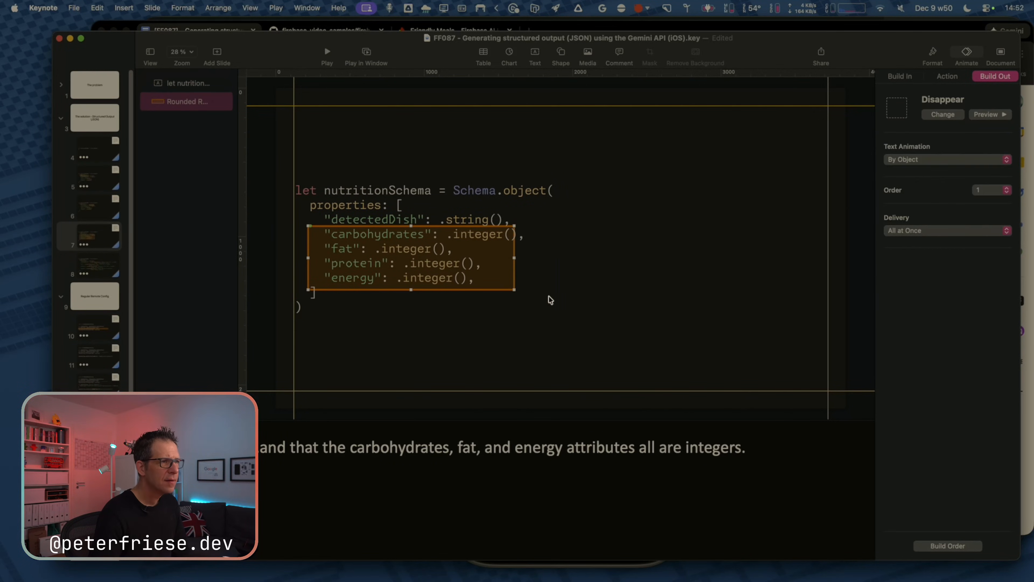
left_click_drag(513, 256, 528, 257)
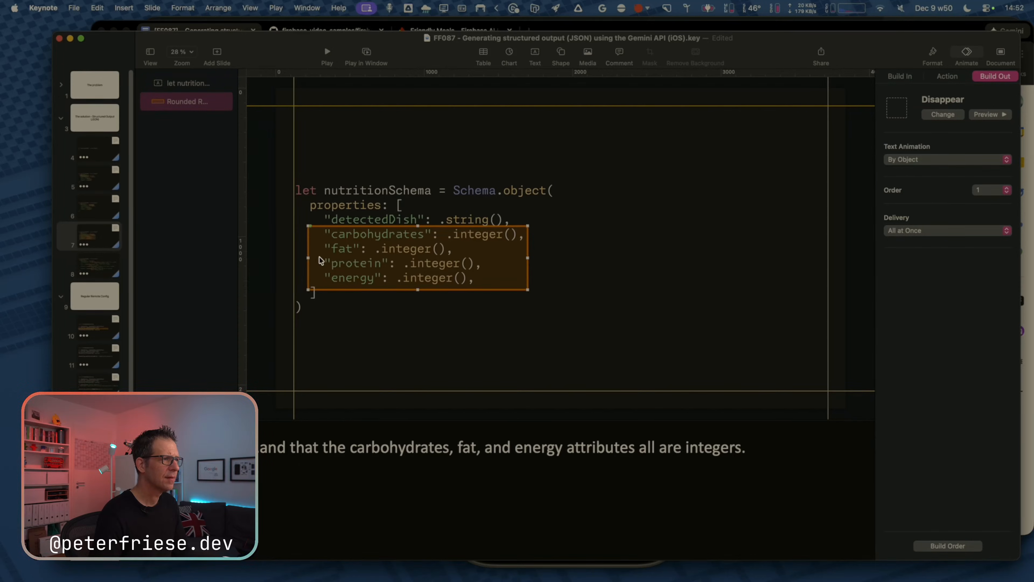
left_click_drag(311, 258, 321, 259)
Play the slideshow in a window from slide 4 and step through to slide 8 to check the code transitions.
left_click(101, 264)
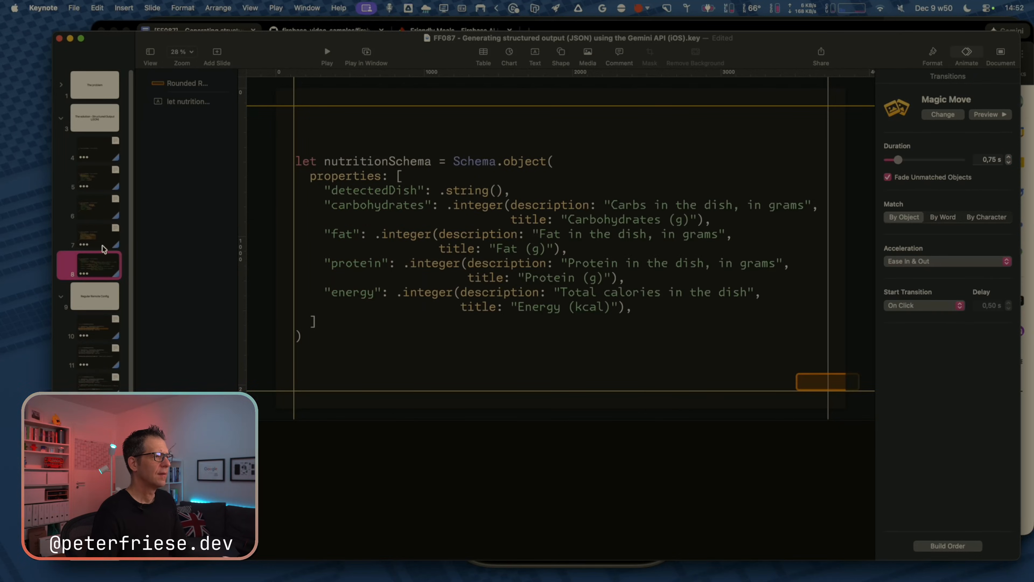
left_click(103, 248)
left_click(98, 157)
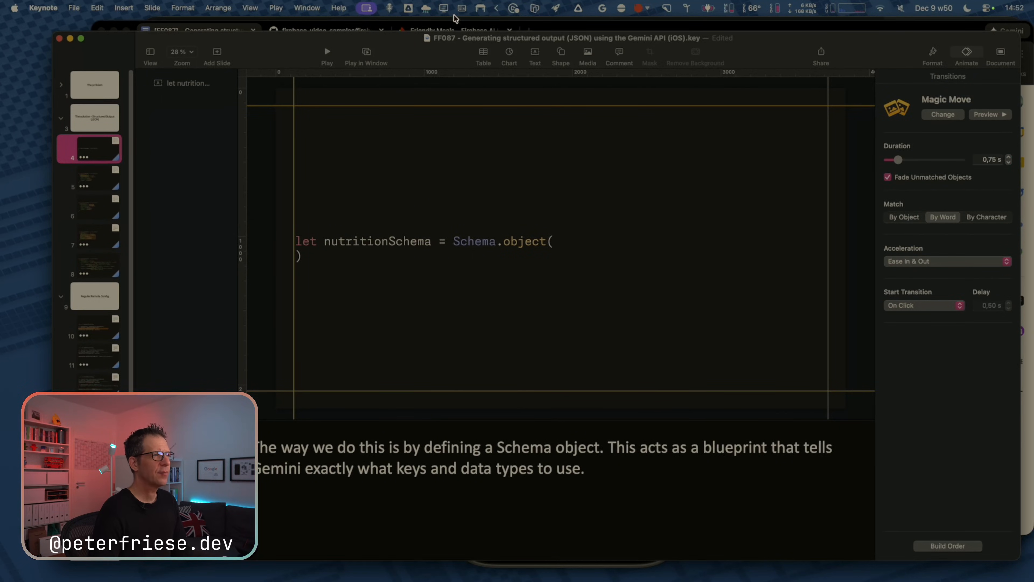
left_click(376, 59)
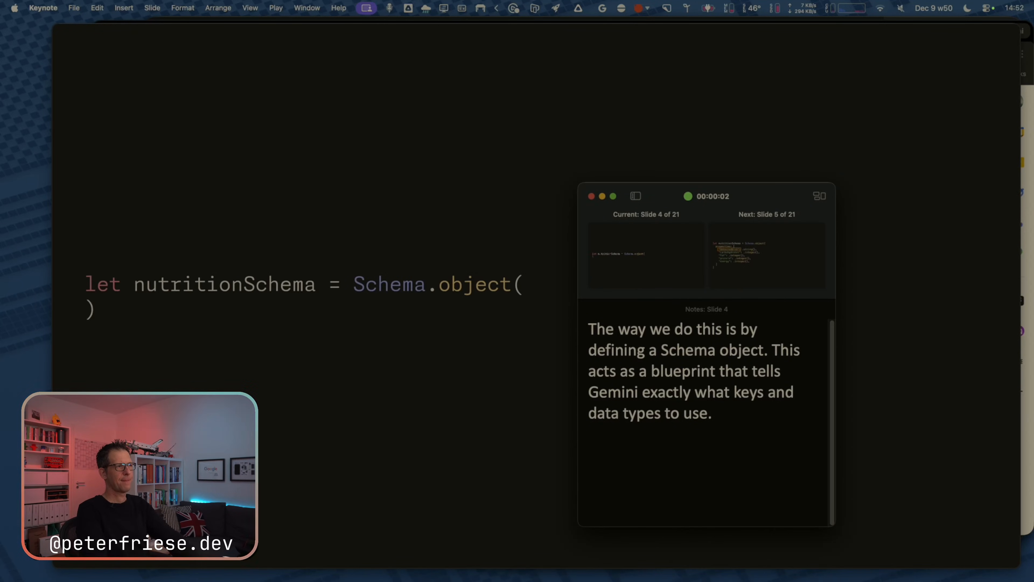
key("Right")
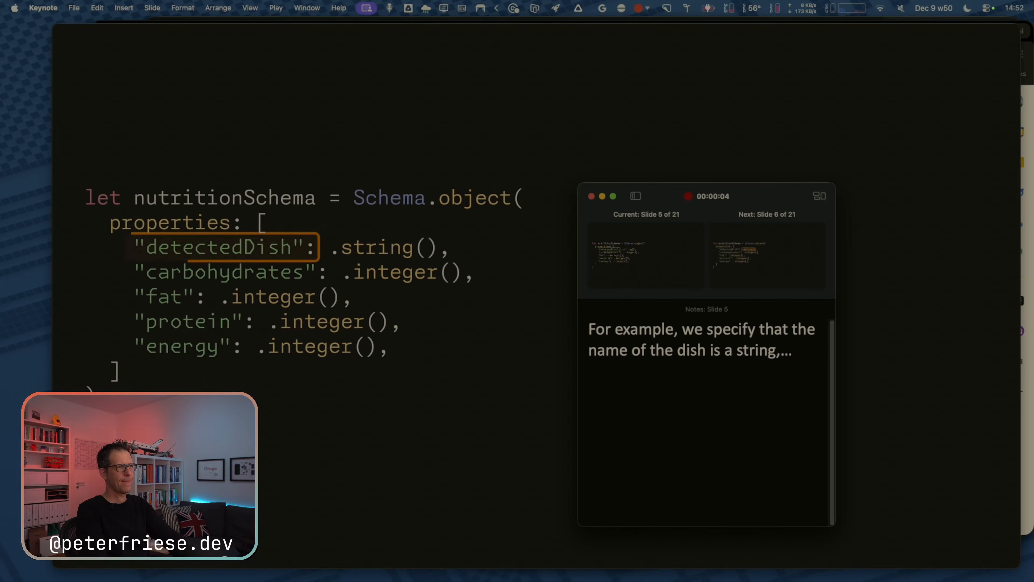
key("Right")
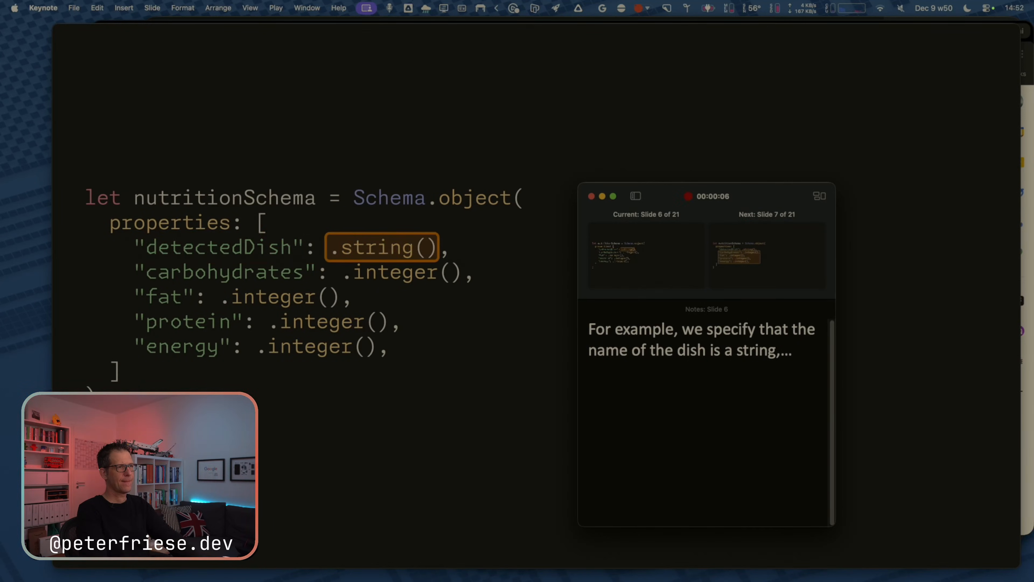
key("Right")
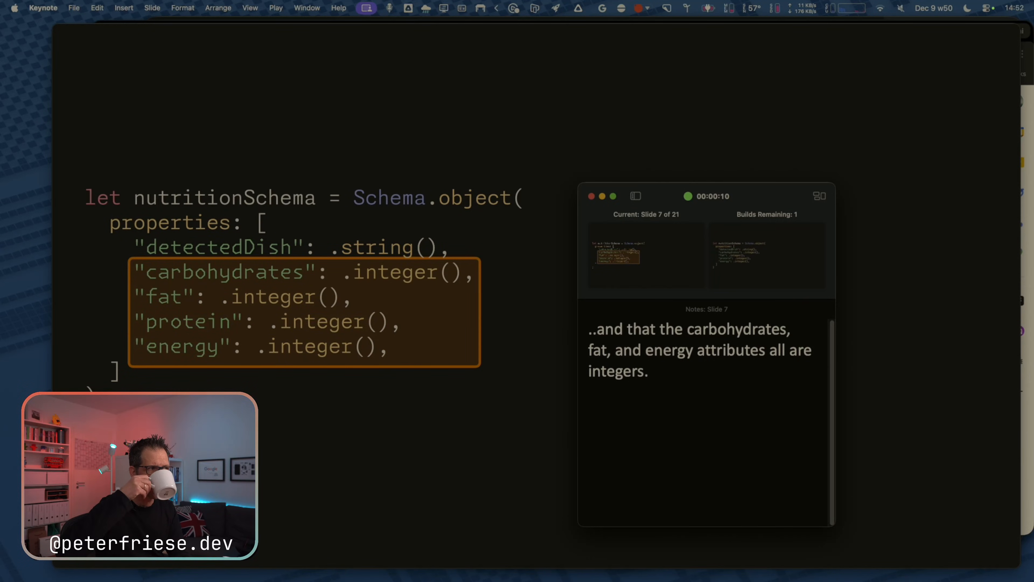
key("Right")
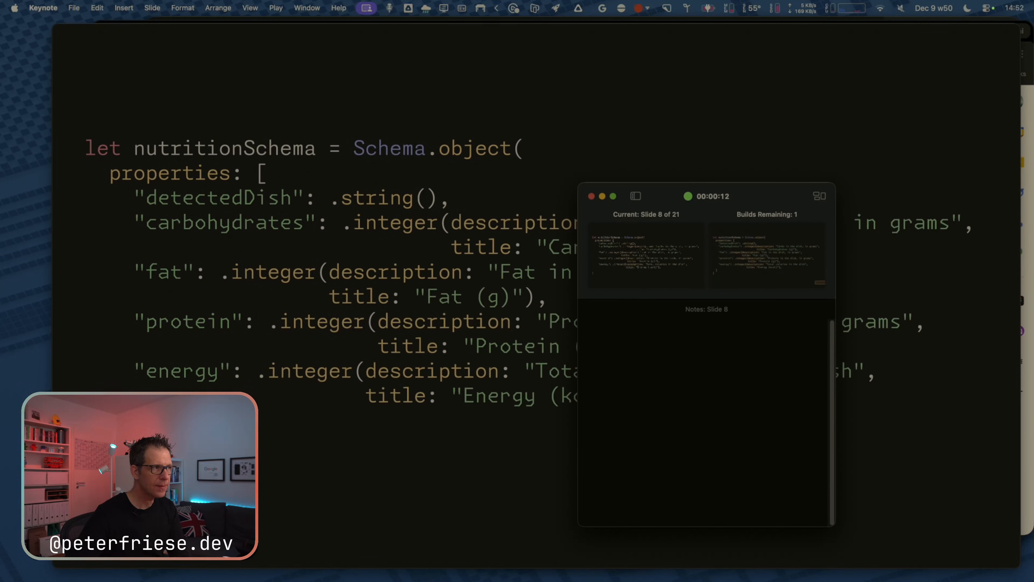
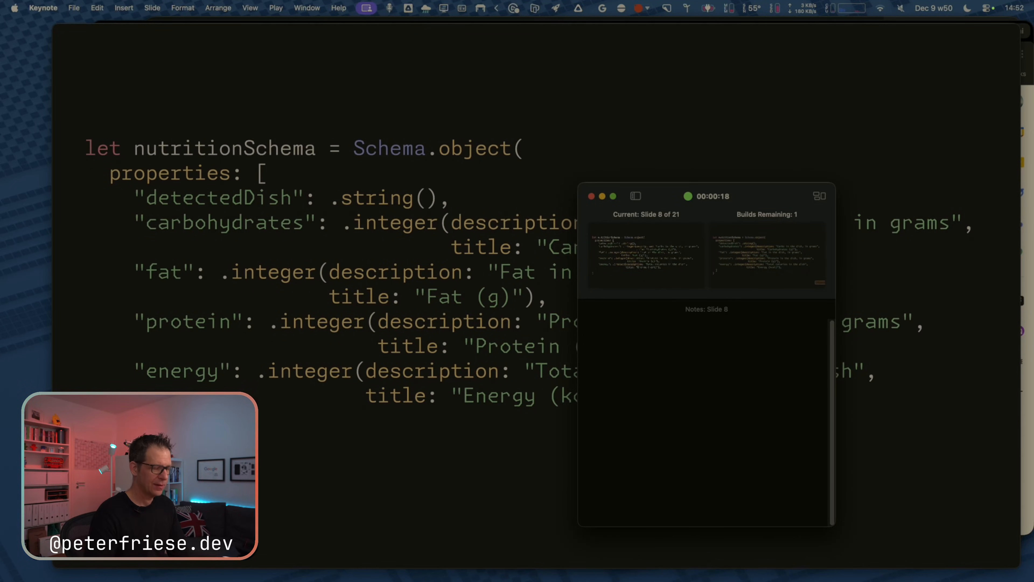
Replay the transition between slides 7 and 8 several times to check it, then end the slideshow on slide 8.
key("Left")
key("Right")
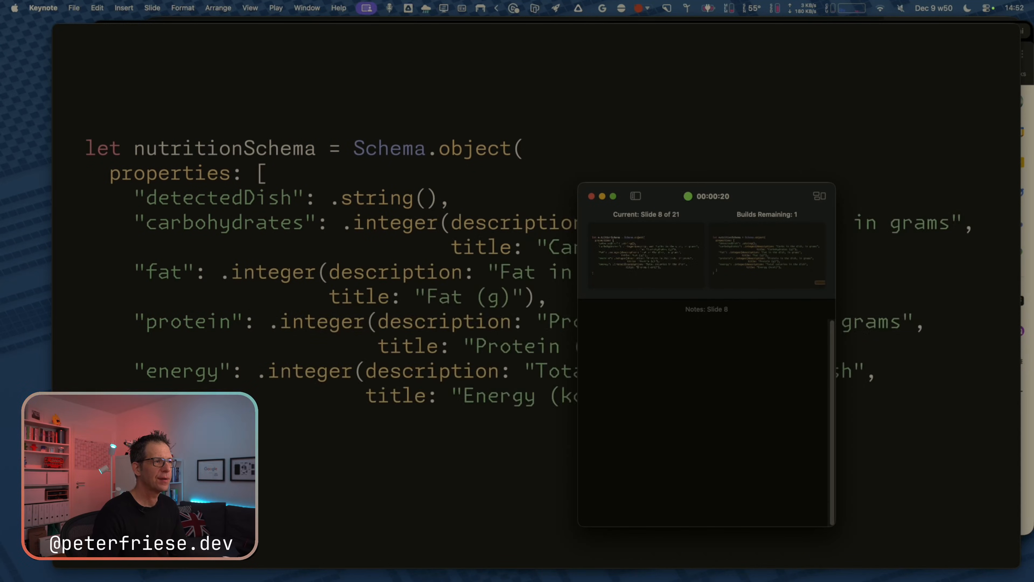
key("Left")
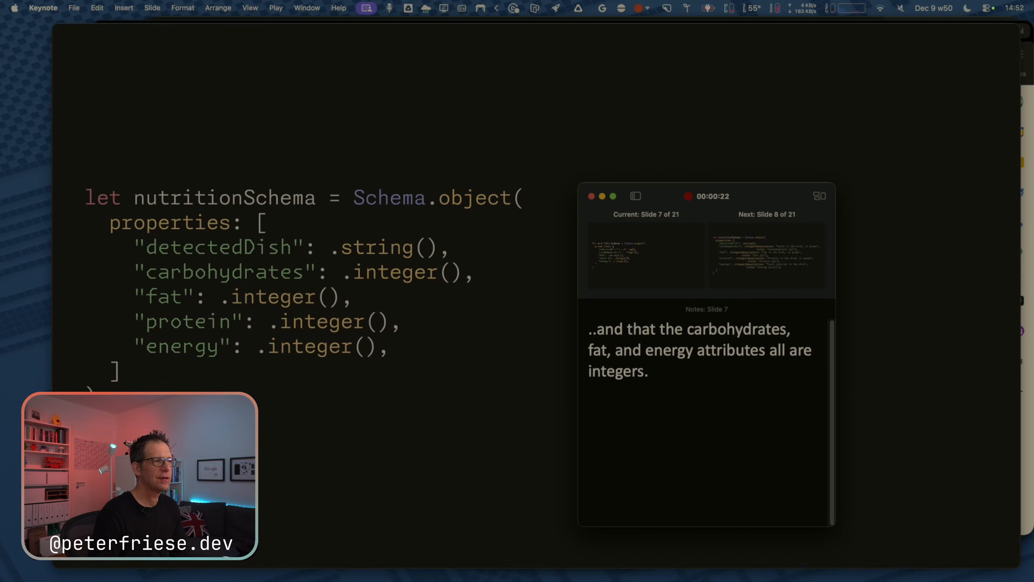
key("Right")
key("Left")
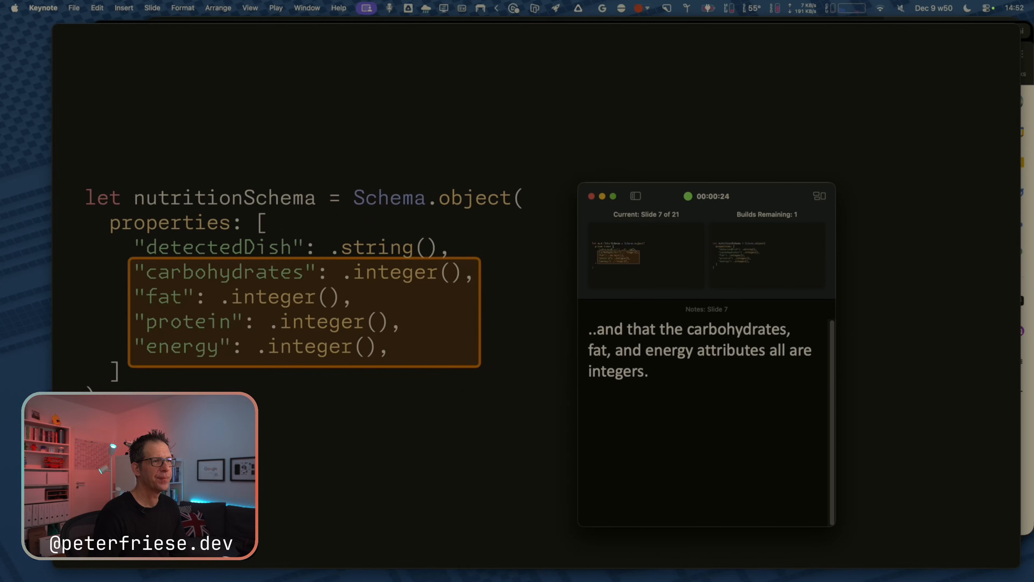
key("Right")
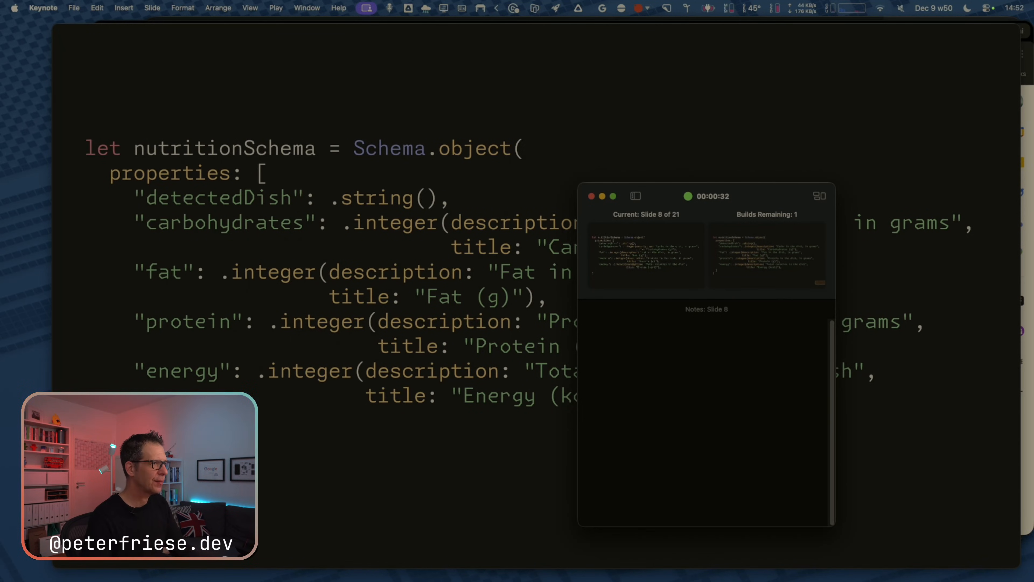
key("Escape")
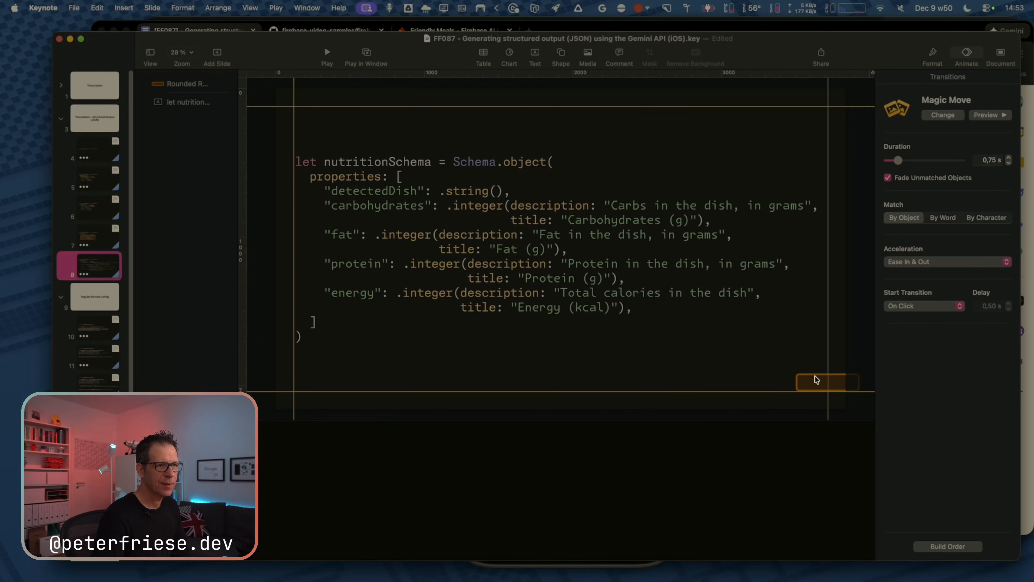
Move the highlight rectangle on slide 8 from the slide's edge to the empty area below the code.
left_click_drag(816, 380, 561, 371)
Copy the paragraph beginning "We can even provide more details" from the Google Docs script in Chrome into slide 8's presenter notes in Keynote.
key("super+Tab")
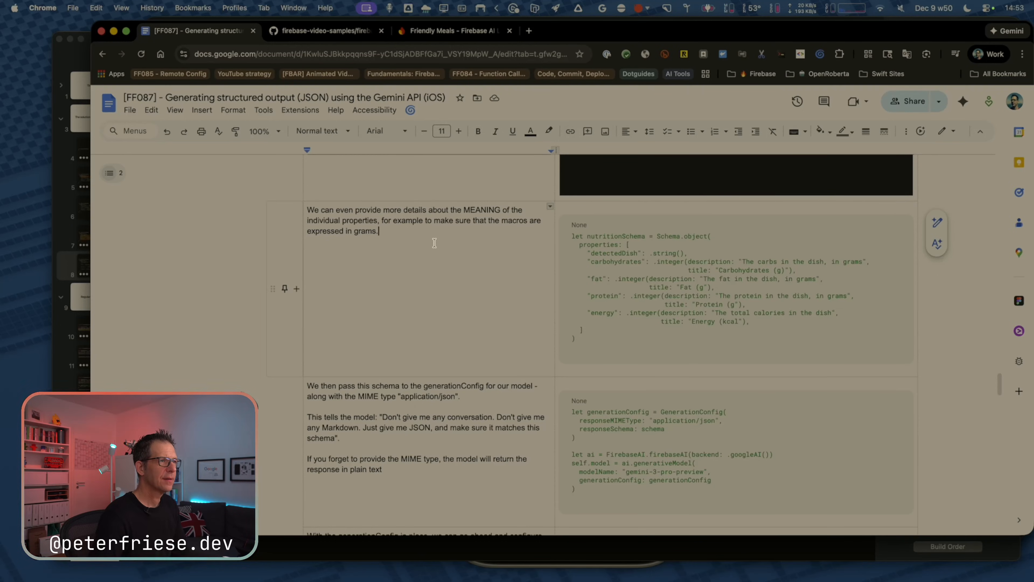
key("super+shift+Left")
key("shift+Up")
key("shift+Up")
key("super+c")
key("super+Tab")
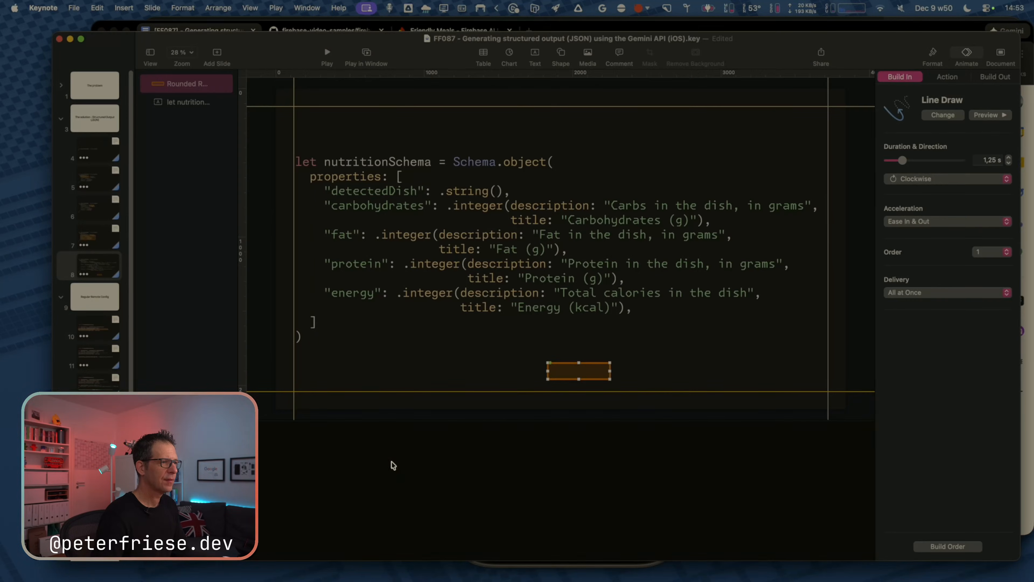
left_click(344, 462)
key("super+v")
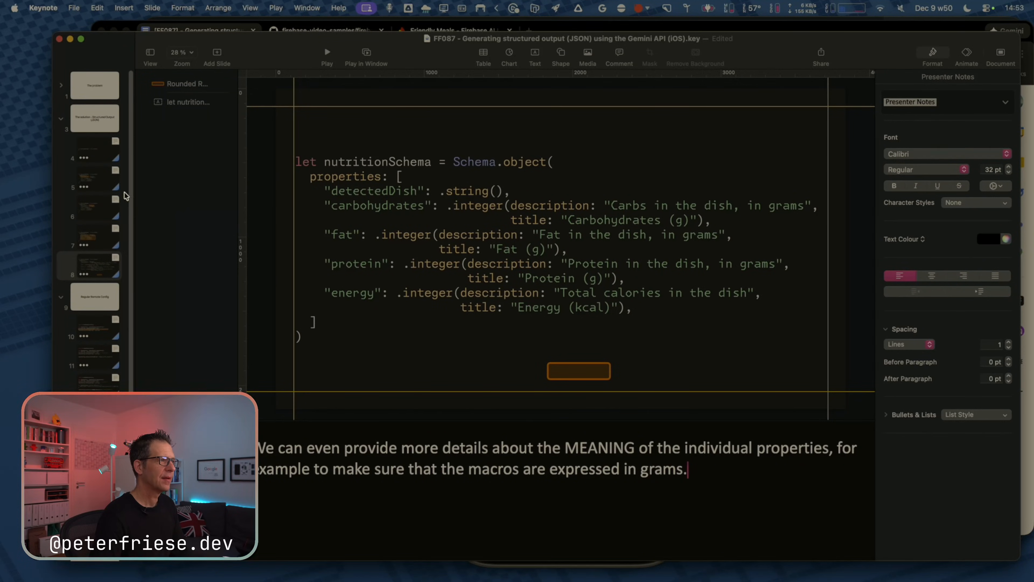
Move the highlight rectangle on slide 8 onto the title text "Carbohydrates (g)" and stretch it to fit, about 822 by 110 pt.
left_click(597, 375)
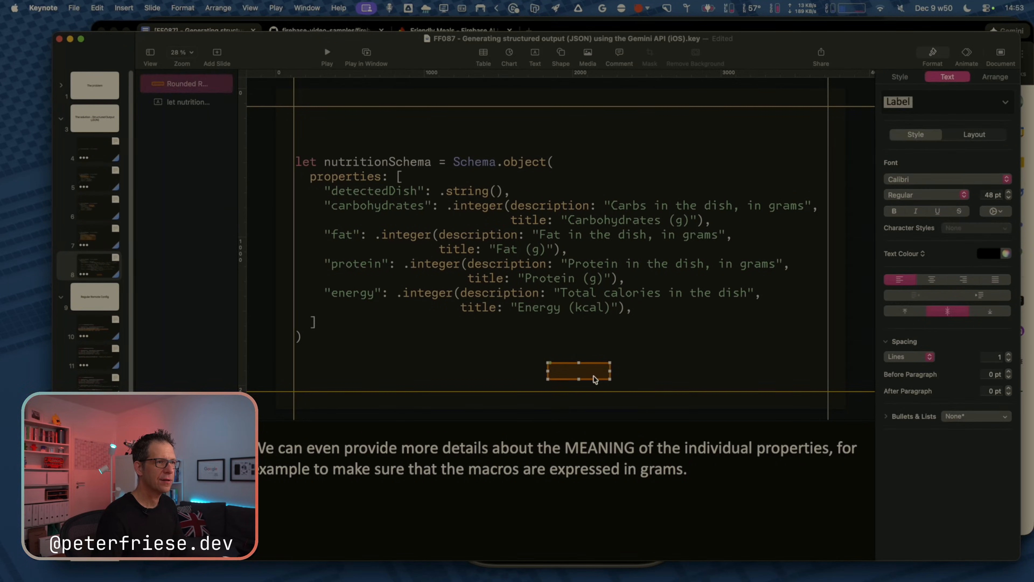
left_click_drag(532, 470, 663, 471)
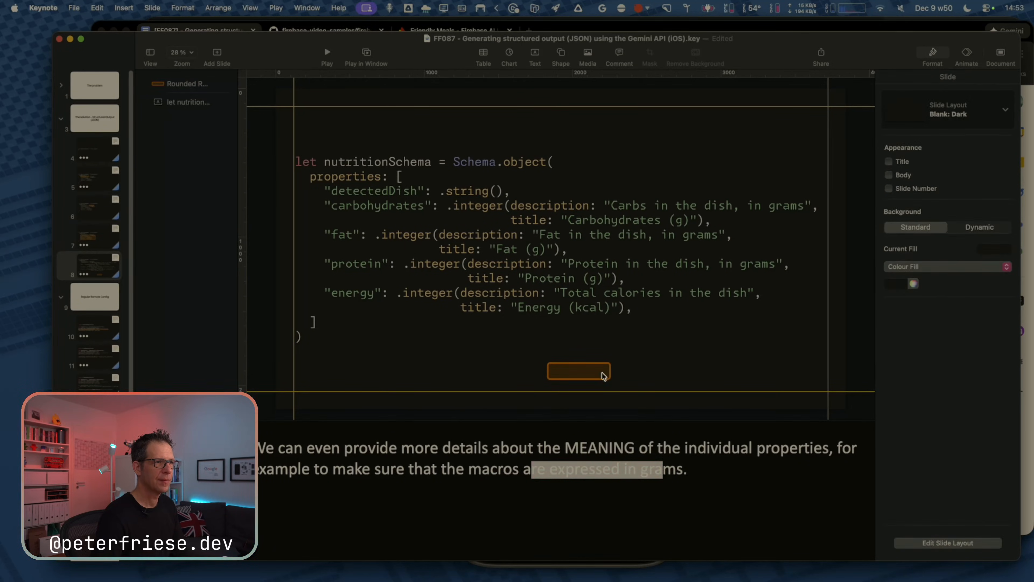
left_click_drag(594, 375, 689, 221)
left_click(181, 53)
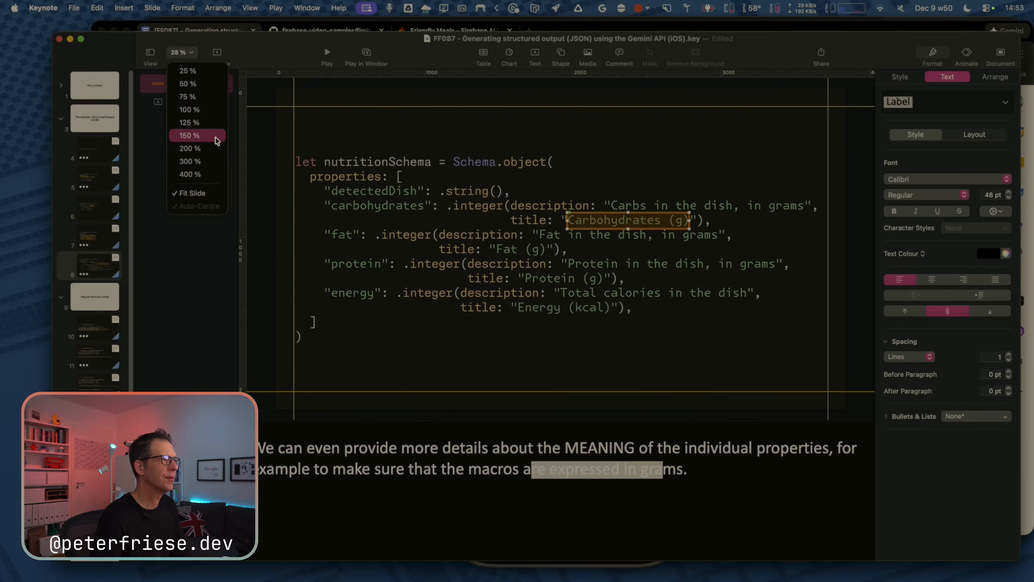
left_click(210, 110)
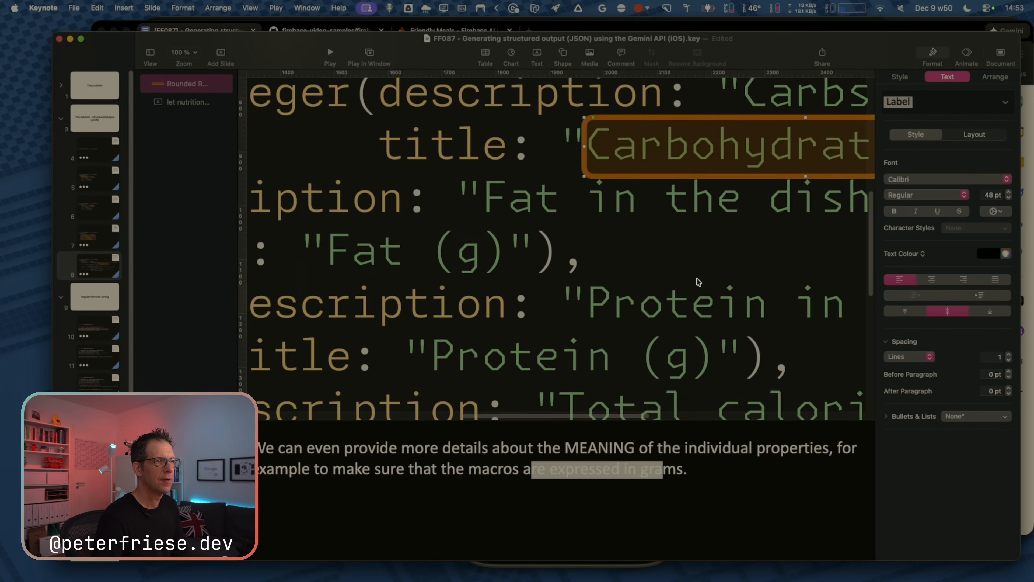
scroll(697, 281, "right", 5)
scroll(697, 281, "up", 3)
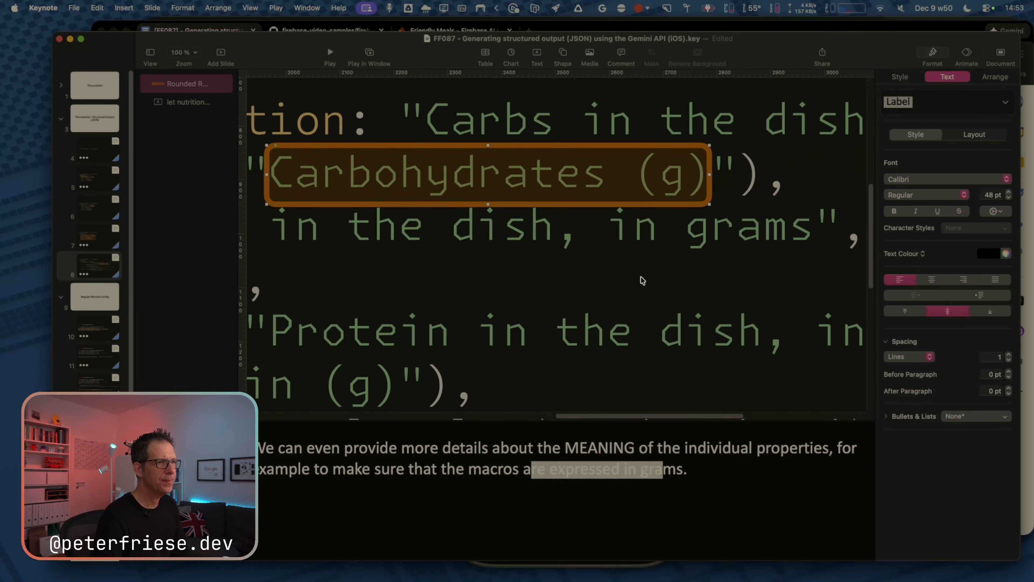
scroll(506, 282, "left", 2)
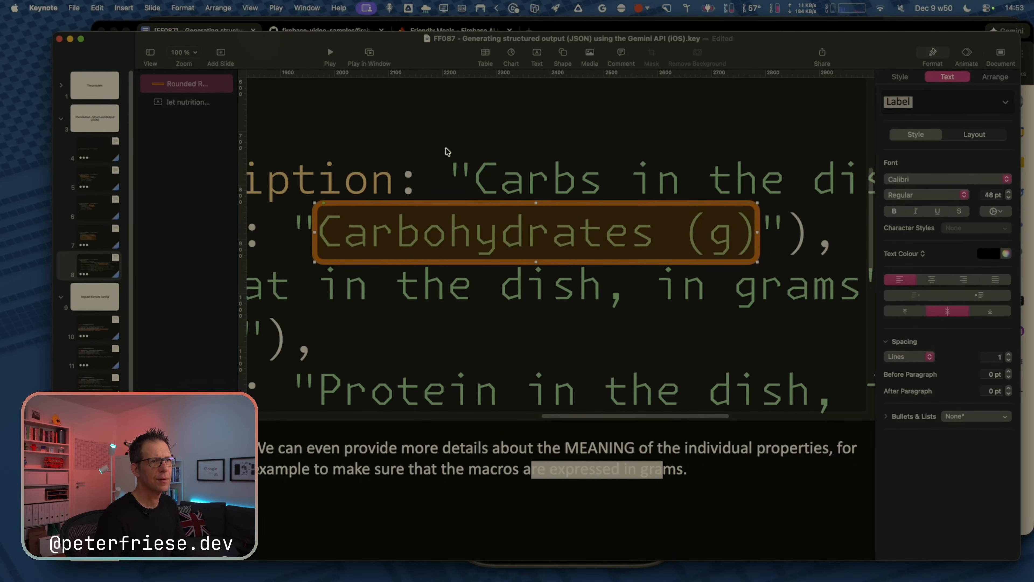
Nudge the nutritionSchema code box on slide 8 vertically in one-point steps to a Y position of 436 pt.
left_click(1003, 79)
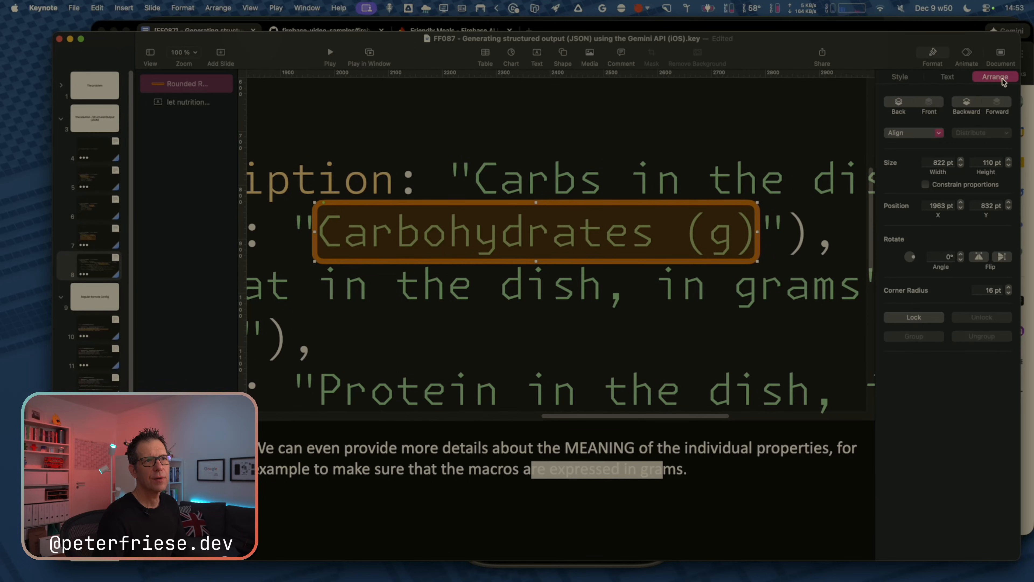
left_click(231, 105)
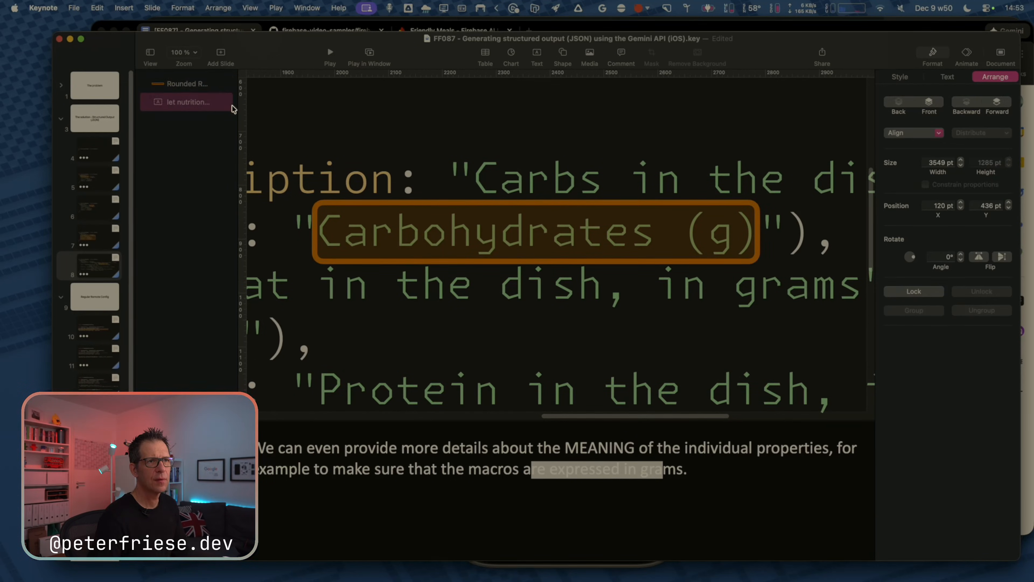
key("Up")
key("Down")
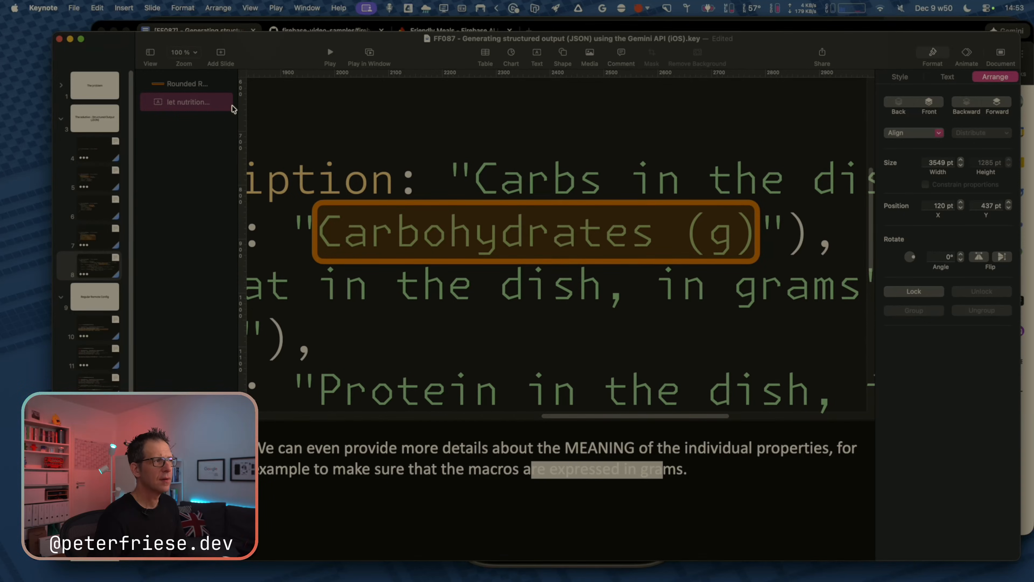
key("Up")
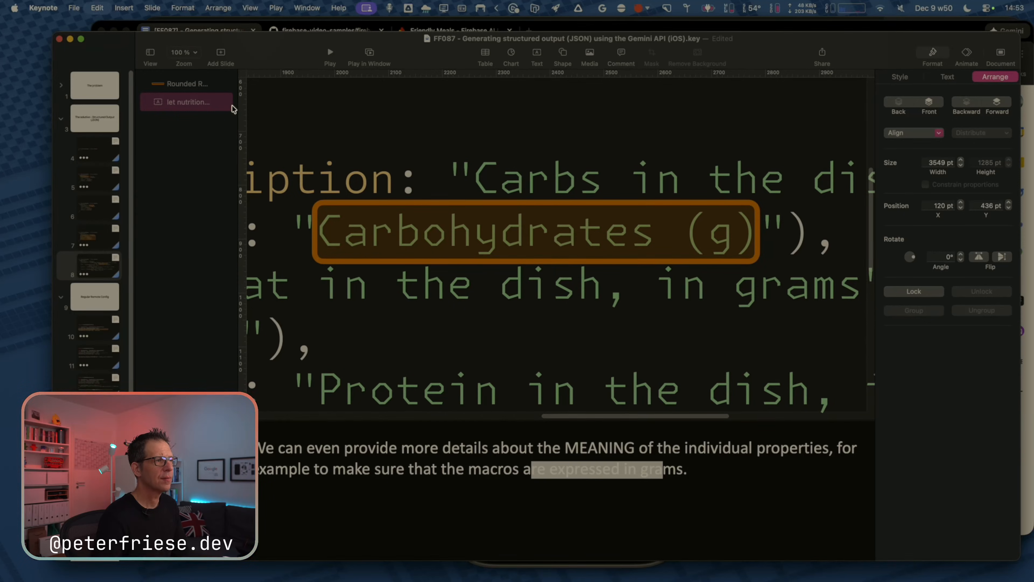
Try one-point nudges of the "Carbohydrates (g)" highlight rectangle in both directions, ending at X 1963 pt and Y 832 pt.
left_click(196, 84)
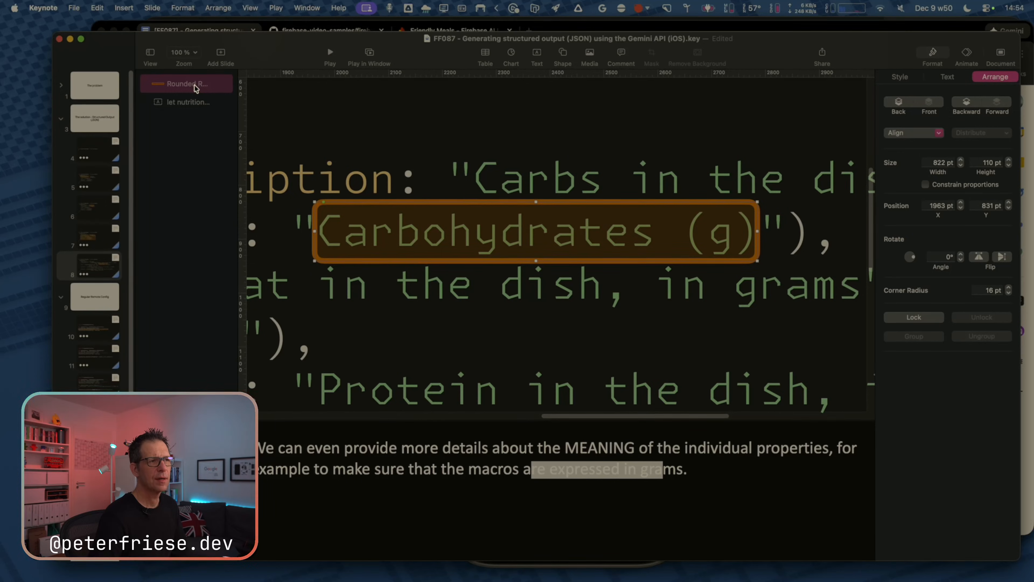
key("Down")
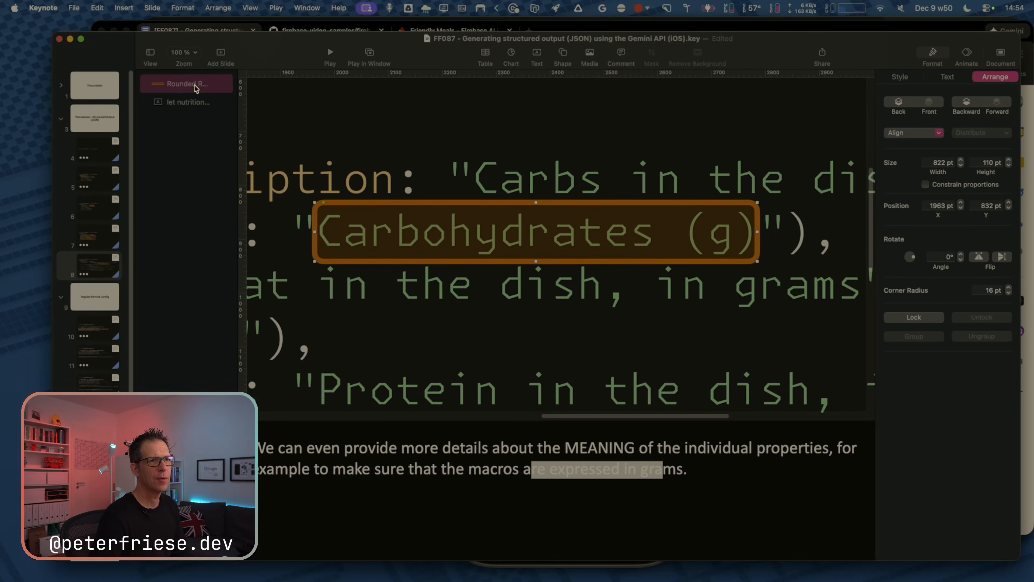
key("Right")
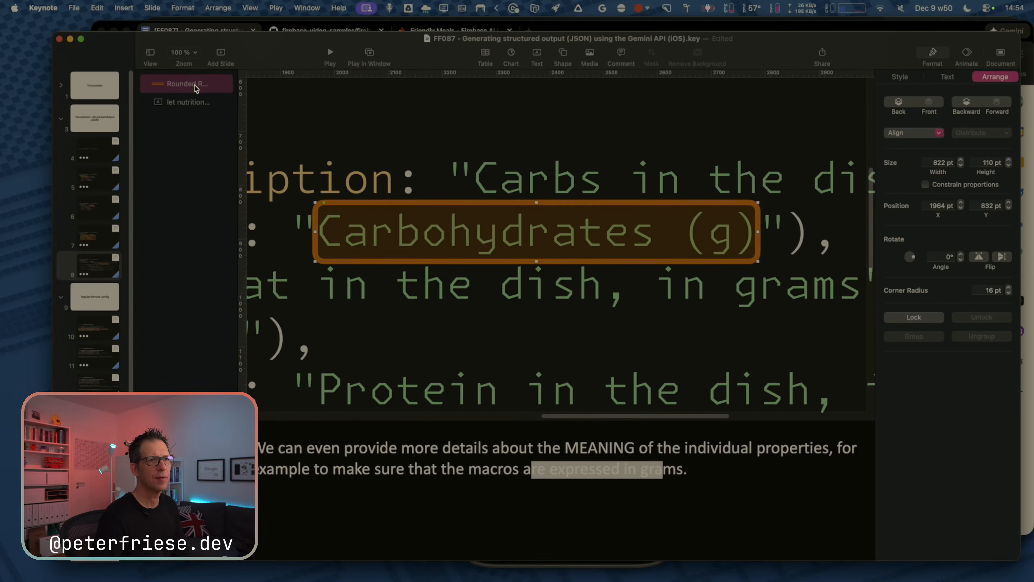
key("Left")
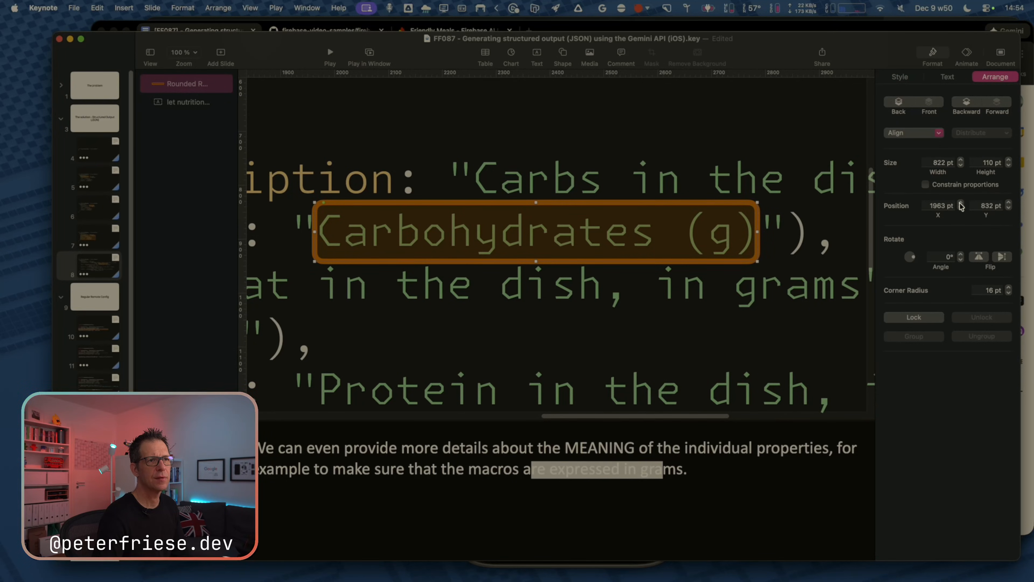
left_click(1009, 203)
left_click(1009, 204)
left_click(1009, 208)
left_click(1009, 207)
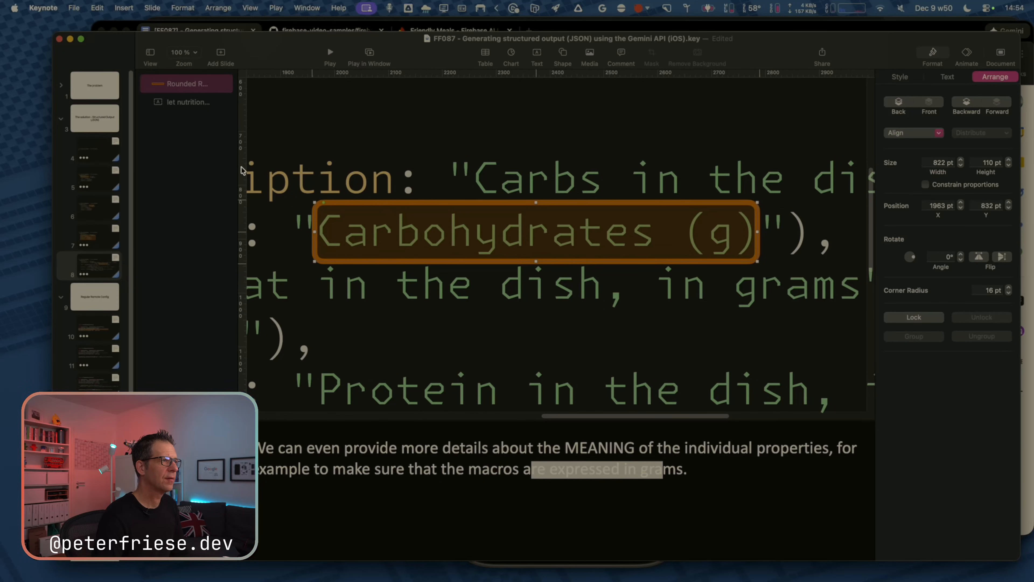
left_click_drag(242, 167, 234, 187)
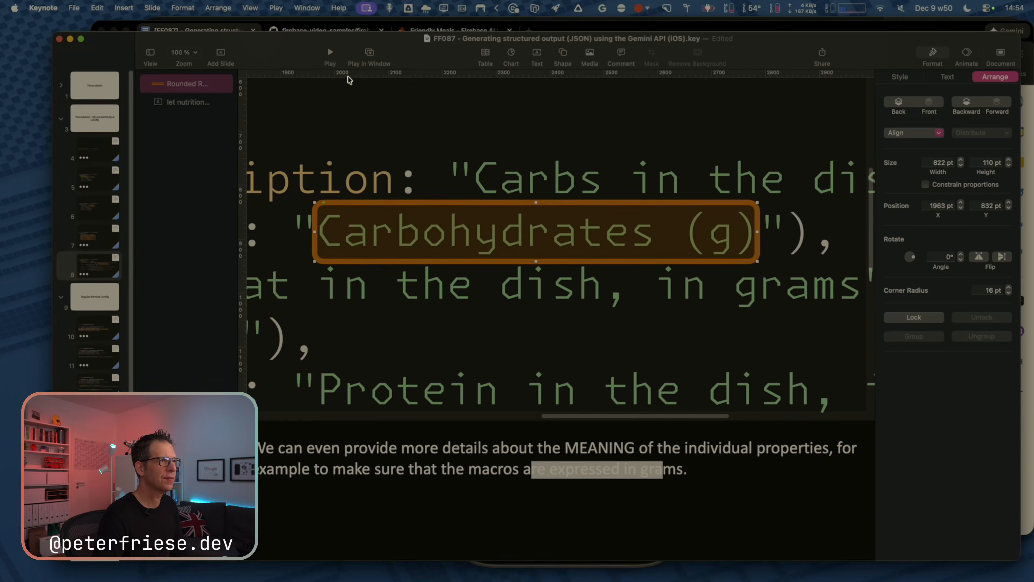
left_click_drag(350, 73, 376, 77)
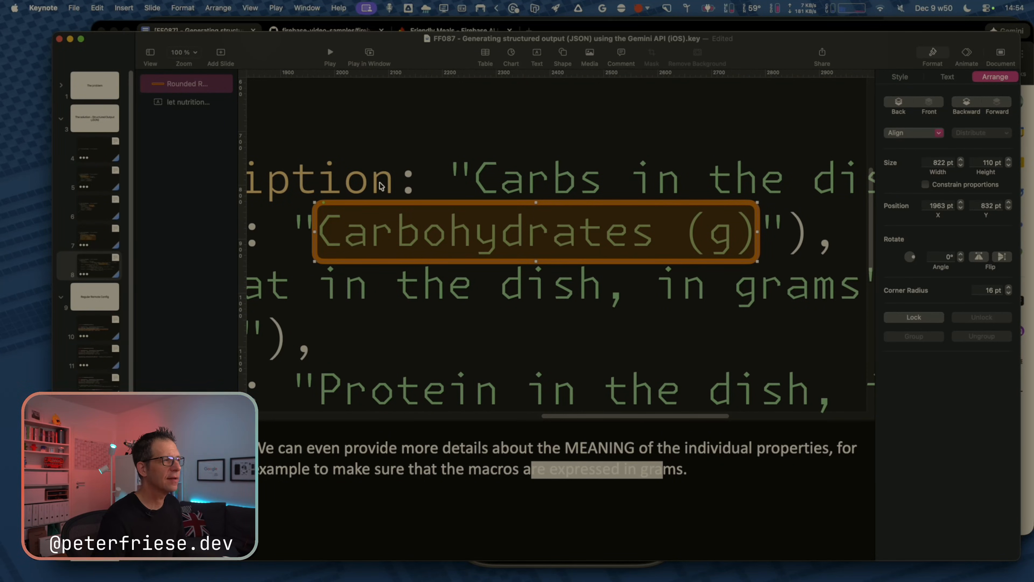
Compare the object order with slide 7, and send slide 8's highlight rectangle to the back, behind the code.
left_click(102, 243)
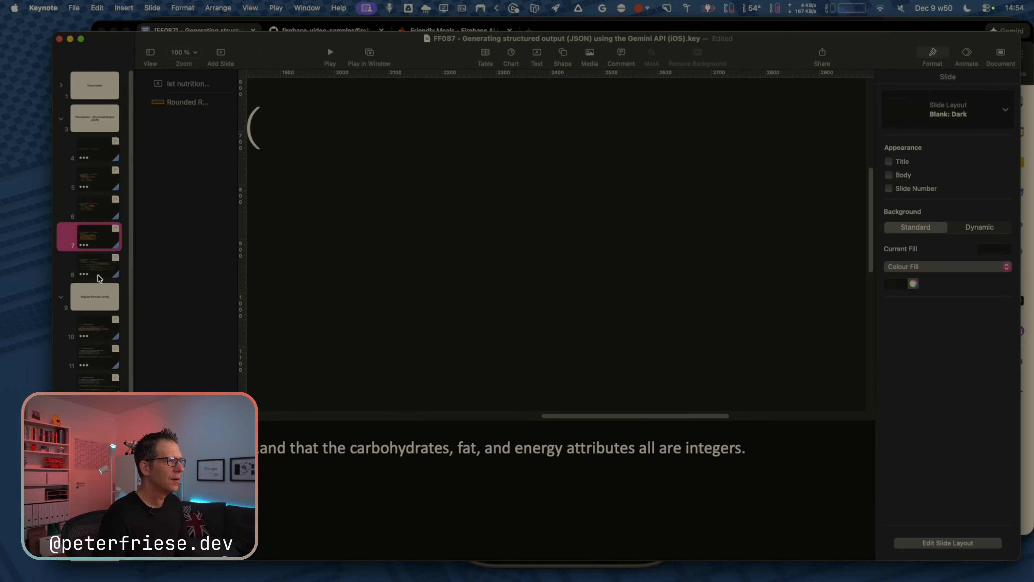
left_click(100, 279)
right_click(193, 83)
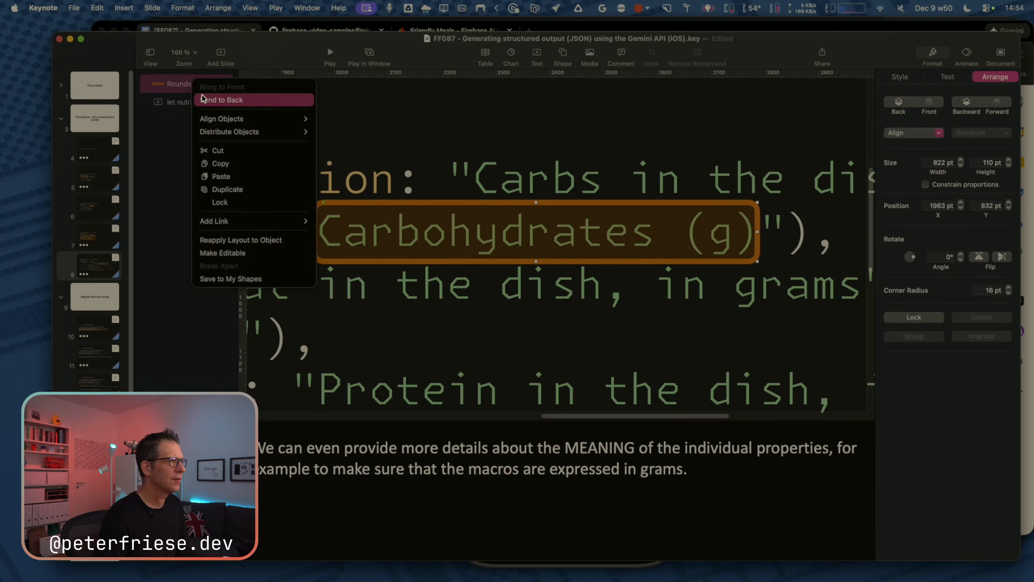
left_click(221, 100)
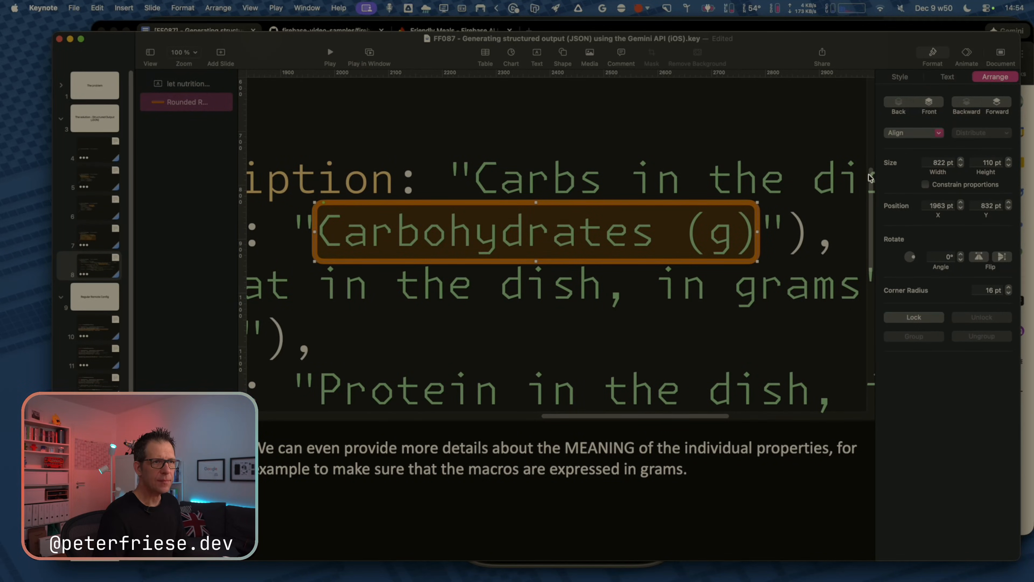
Fit the slide to the view and preview the highlight rectangle's Line Draw build-in effect.
left_click(967, 53)
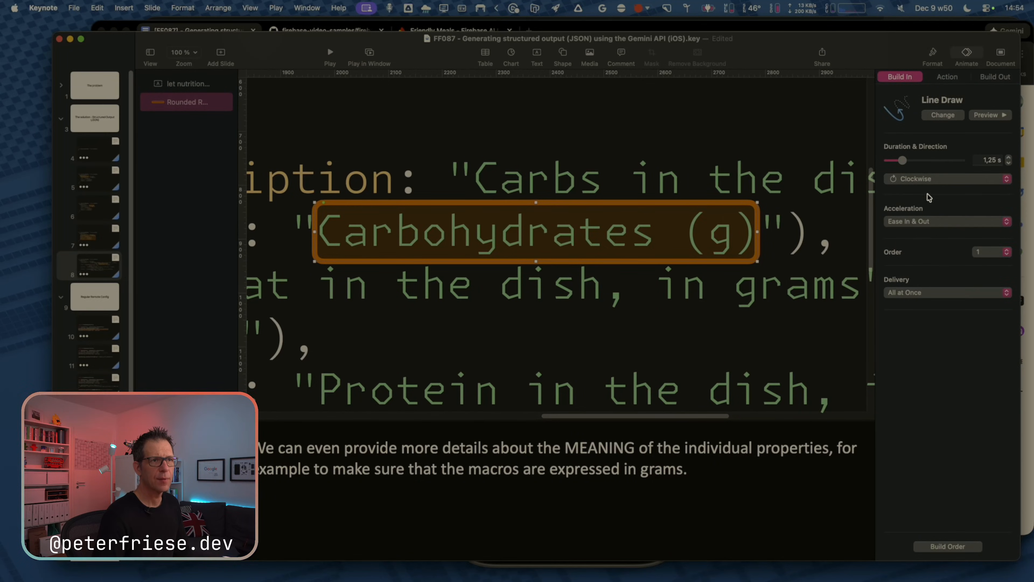
left_click(191, 50)
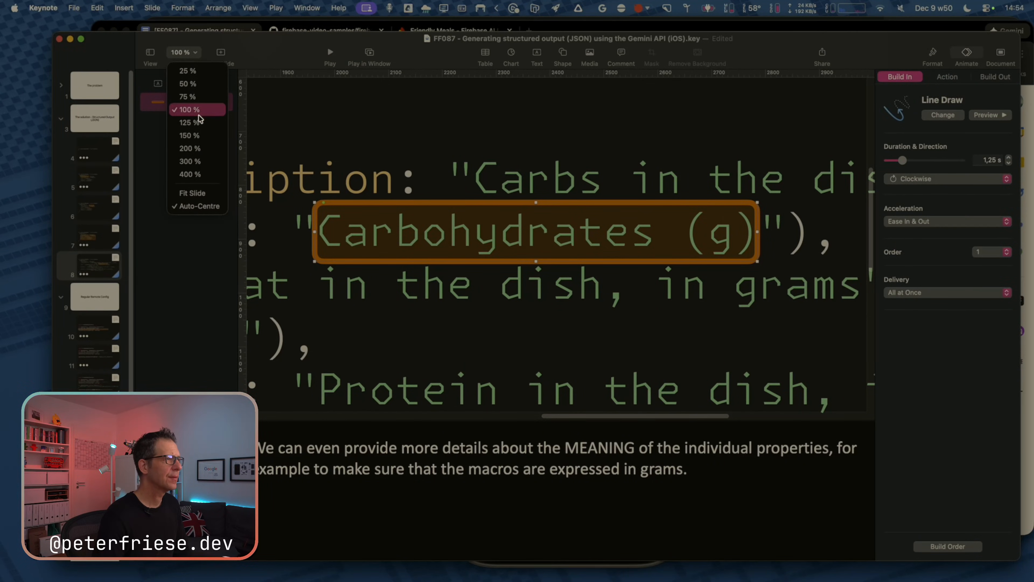
left_click(192, 193)
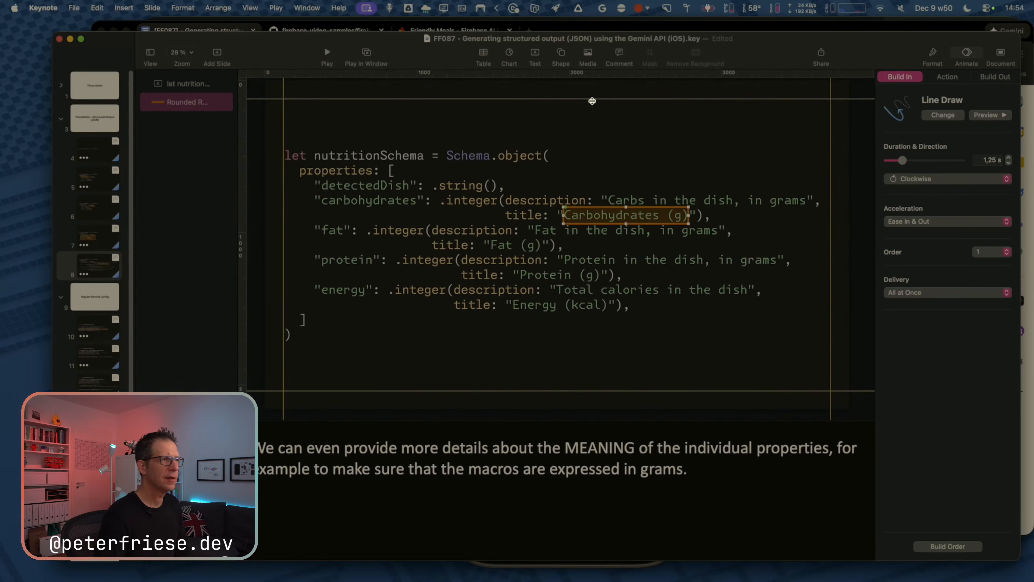
left_click(988, 116)
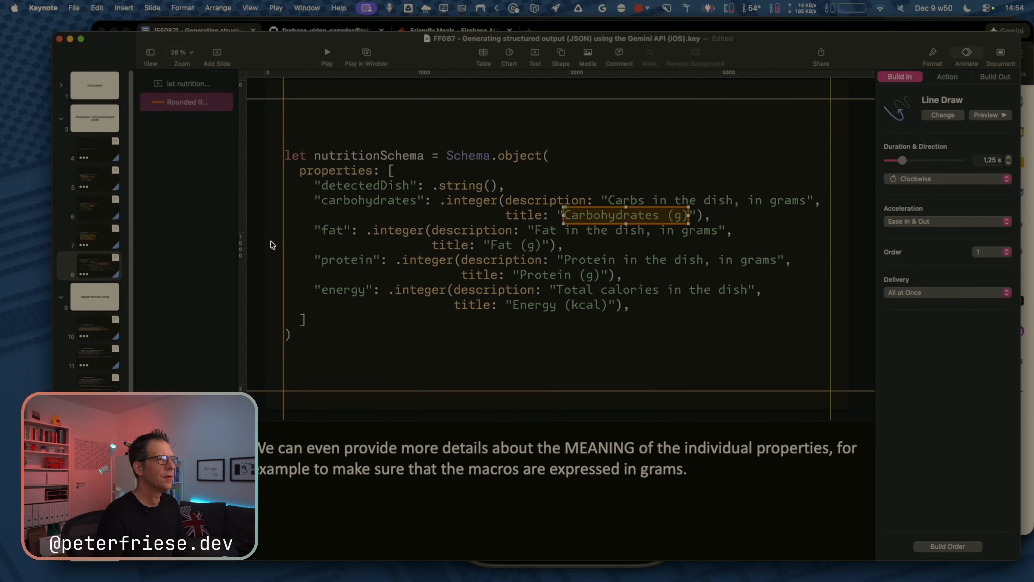
left_click(197, 146)
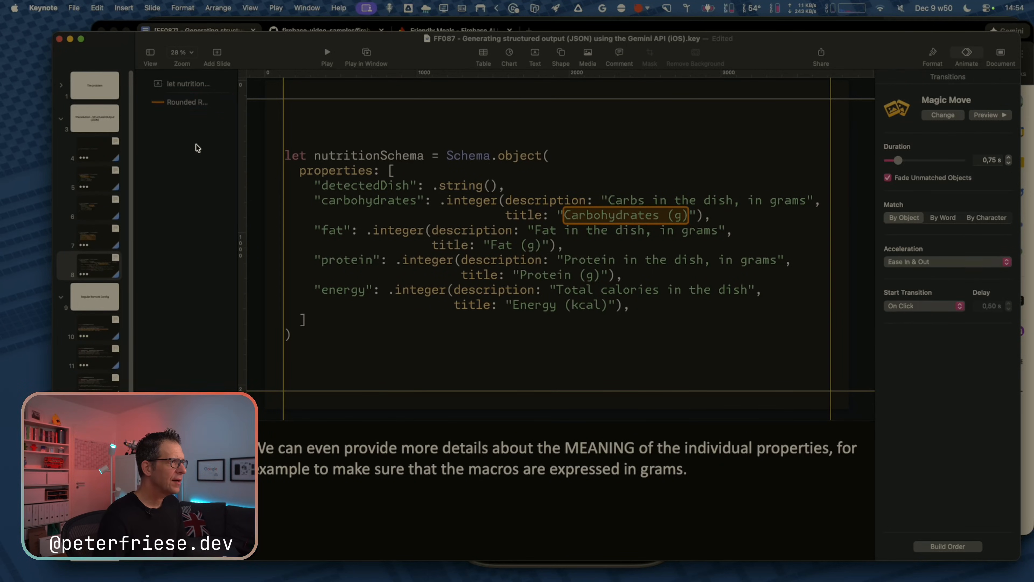
left_click(185, 102)
left_click_drag(185, 101, 193, 130)
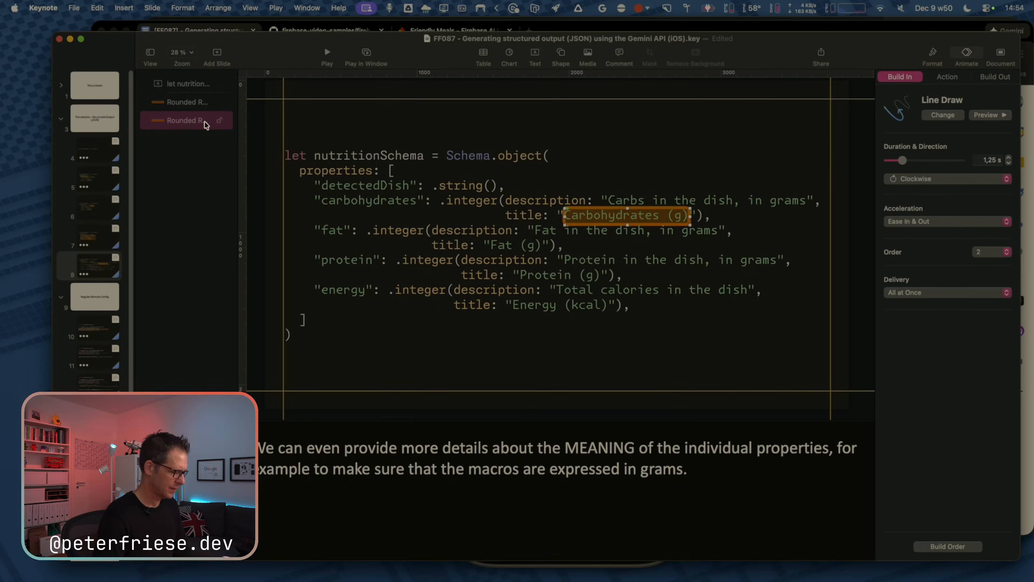
key("super+z")
Place copies of the highlight rectangle over the titles "Fat (g)" and "Protein (g)" and resize each to fit its text.
left_click_drag(597, 214, 521, 244)
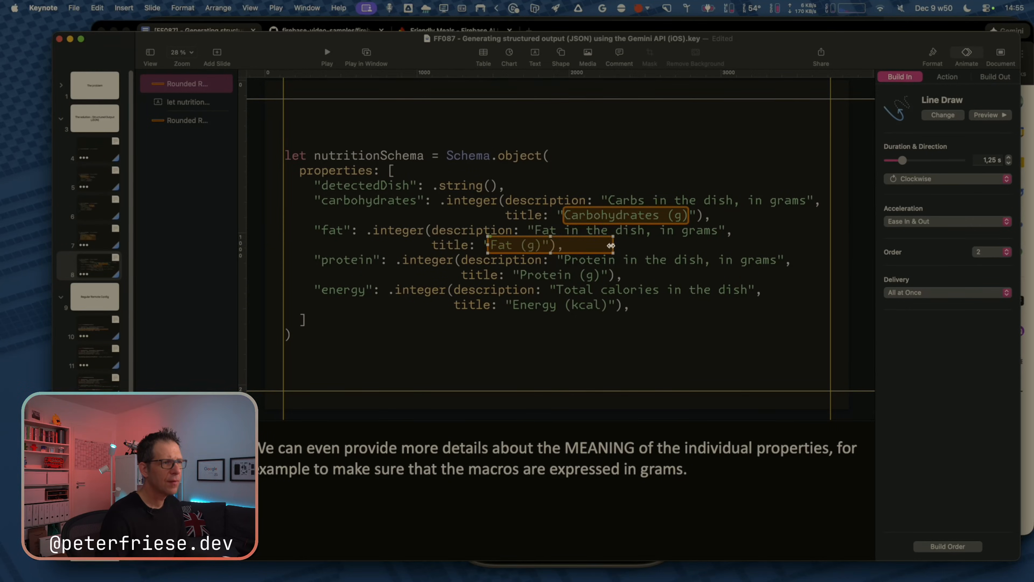
left_click_drag(611, 245, 537, 274)
key("super+d")
left_click_drag(537, 271, 601, 274)
key("super+v")
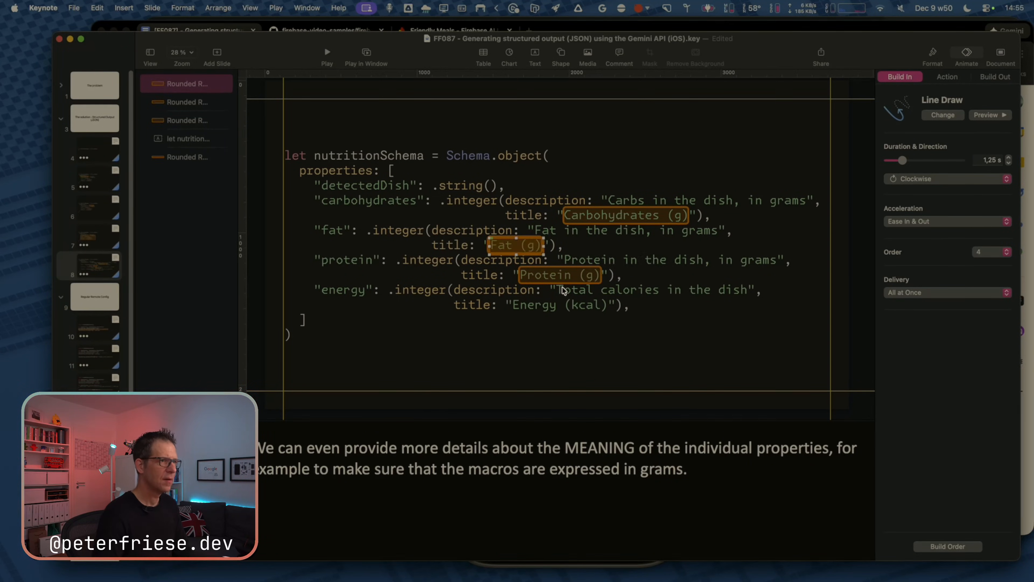
left_click_drag(512, 245, 533, 304)
key("BackSpace")
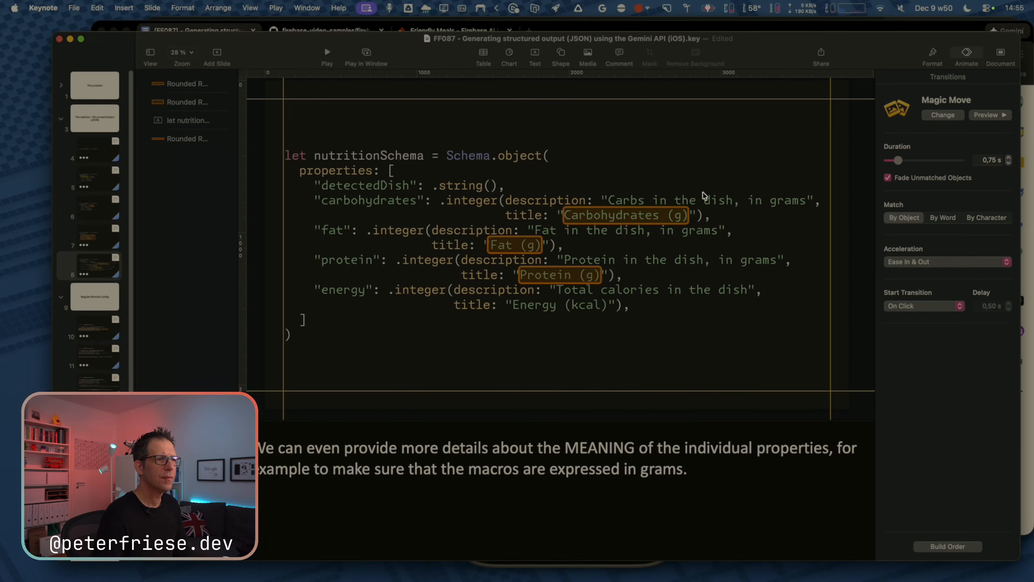
Bring the "Carbohydrates (g)" highlight rectangle to the front, above the code box.
left_click_drag(630, 216, 691, 214)
key("super+z")
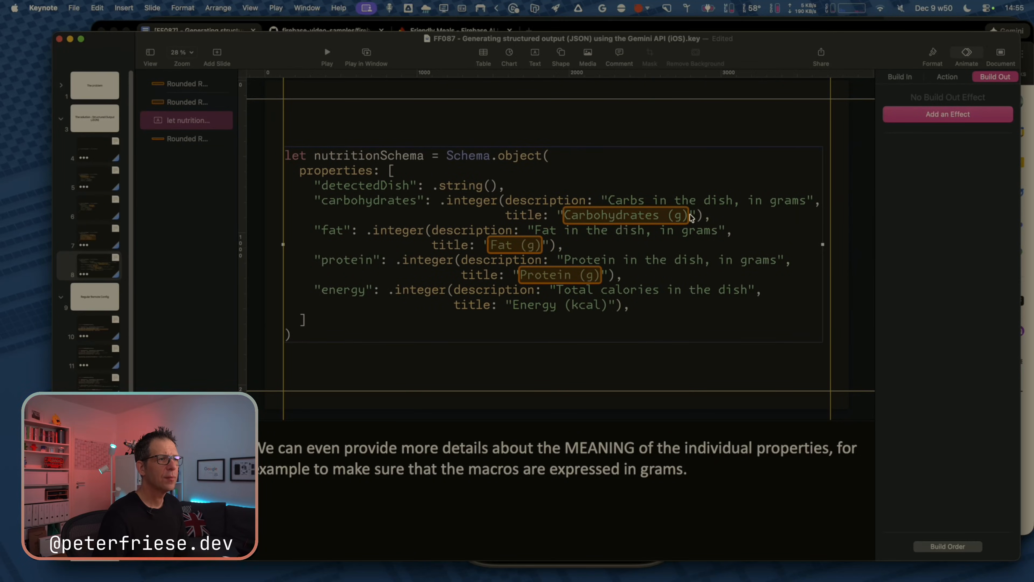
left_click(161, 138)
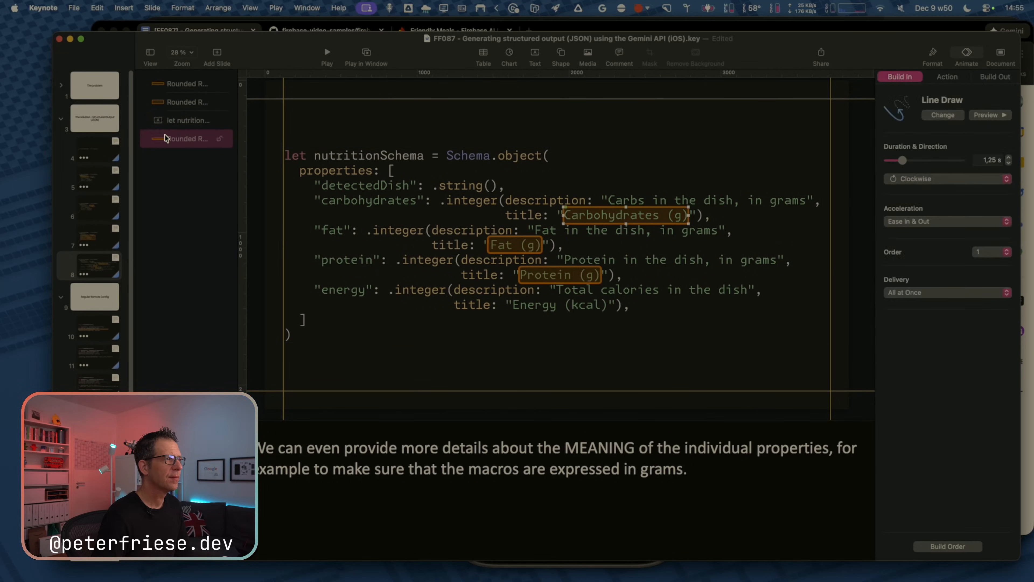
right_click(163, 135)
left_click(195, 142)
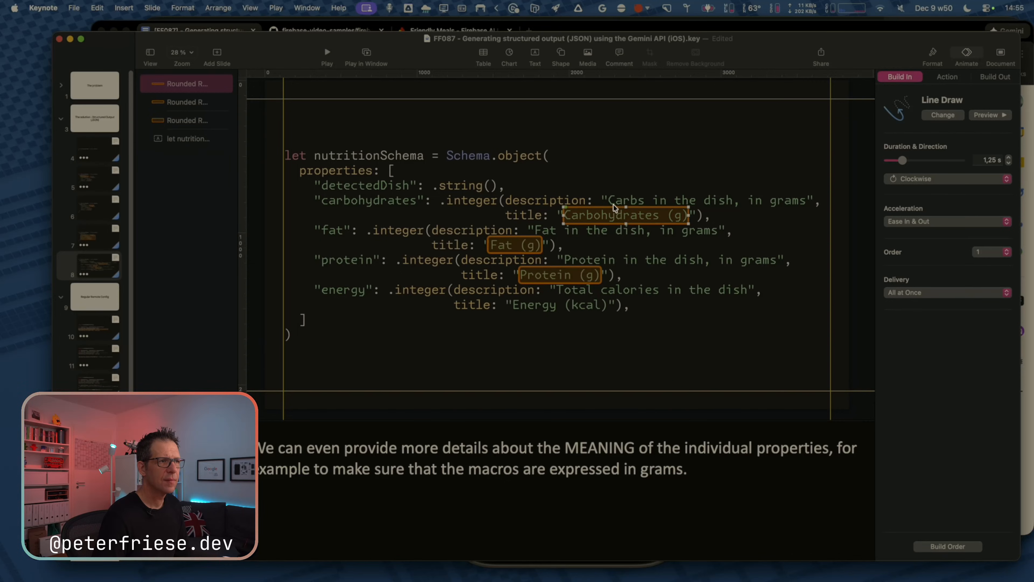
Move the three highlight rectangles onto "in grams" in the carbohydrates, fat and protein descriptions and resize them to fit the text.
left_click_drag(607, 217, 740, 200)
left_click_drag(520, 247, 651, 231)
left_click_drag(562, 277, 712, 260)
key("super+z")
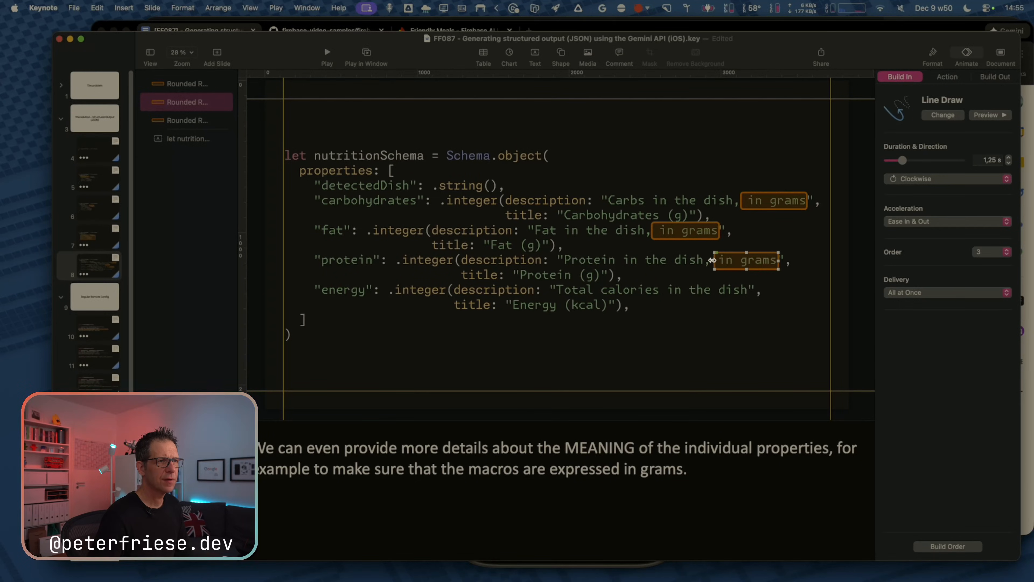
left_click(650, 231)
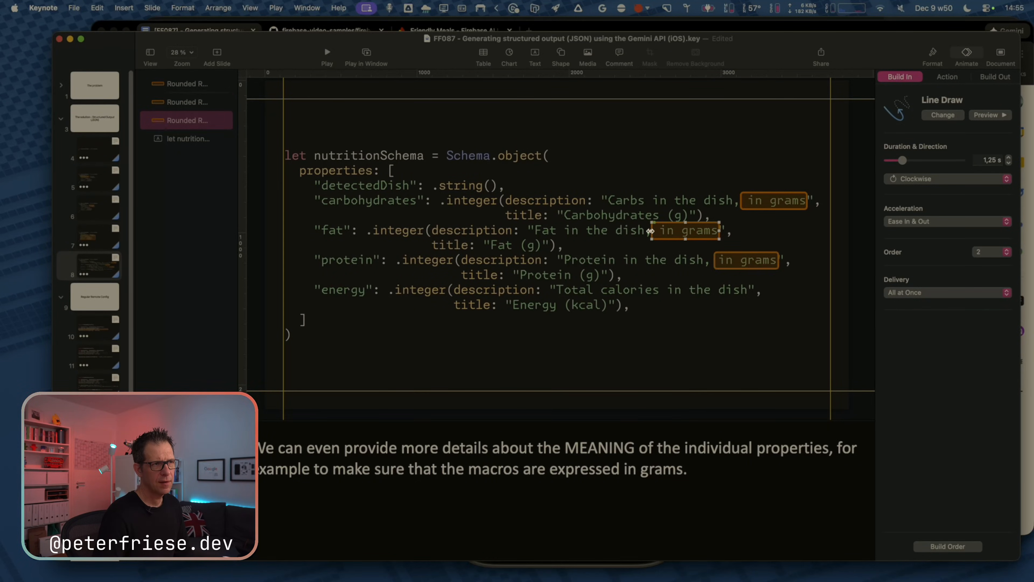
left_click_drag(651, 230, 654, 231)
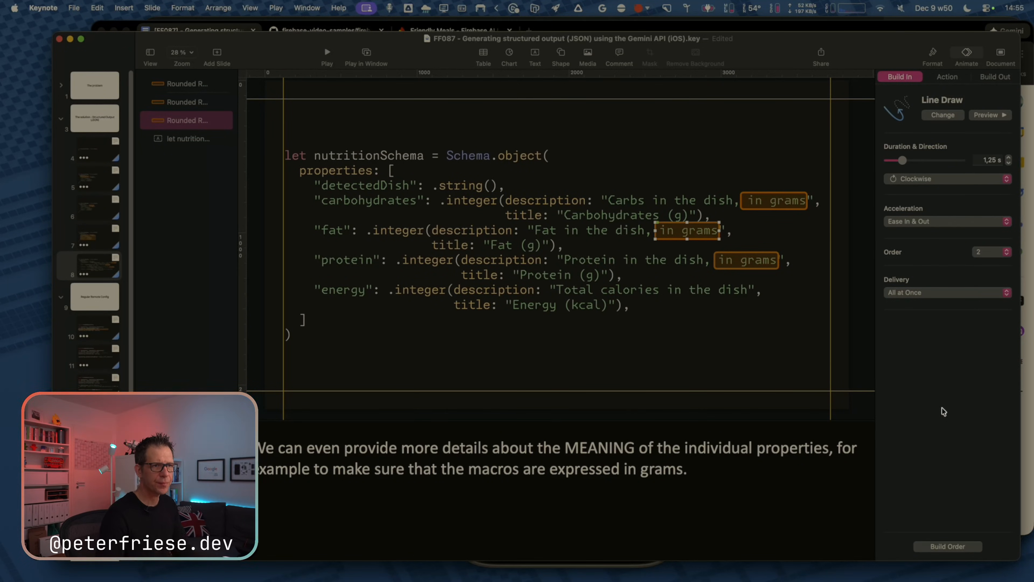
Set the Line Draw build of the carbohydrates "in grams" highlight rectangle to start After Transition in the build order.
left_click(969, 546)
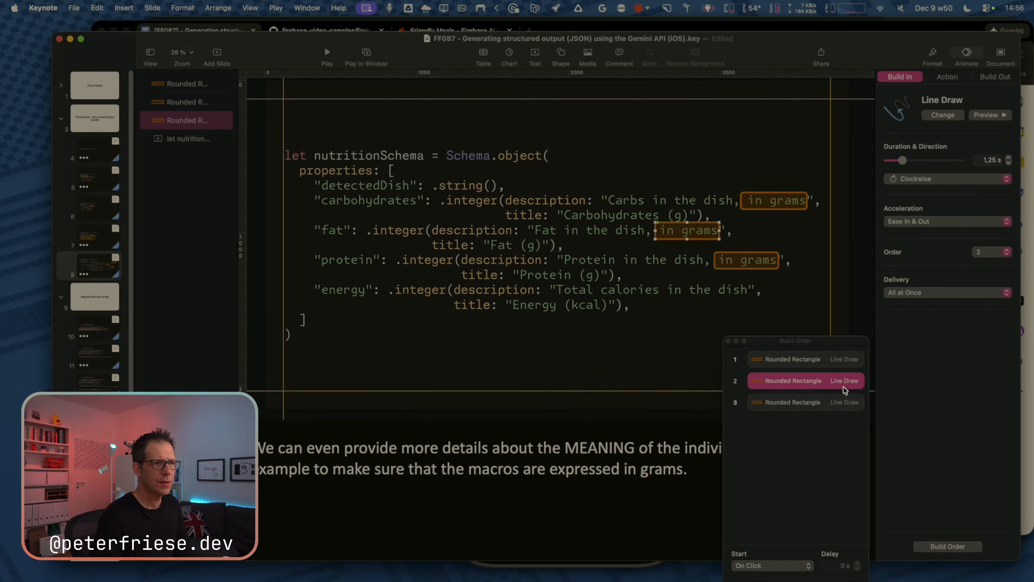
left_click(800, 360)
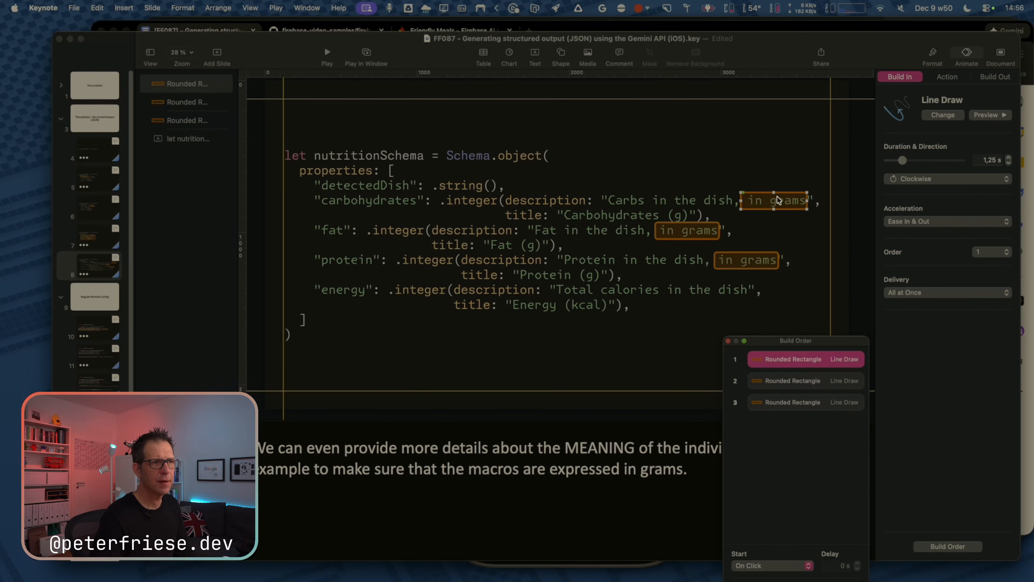
left_click(768, 567)
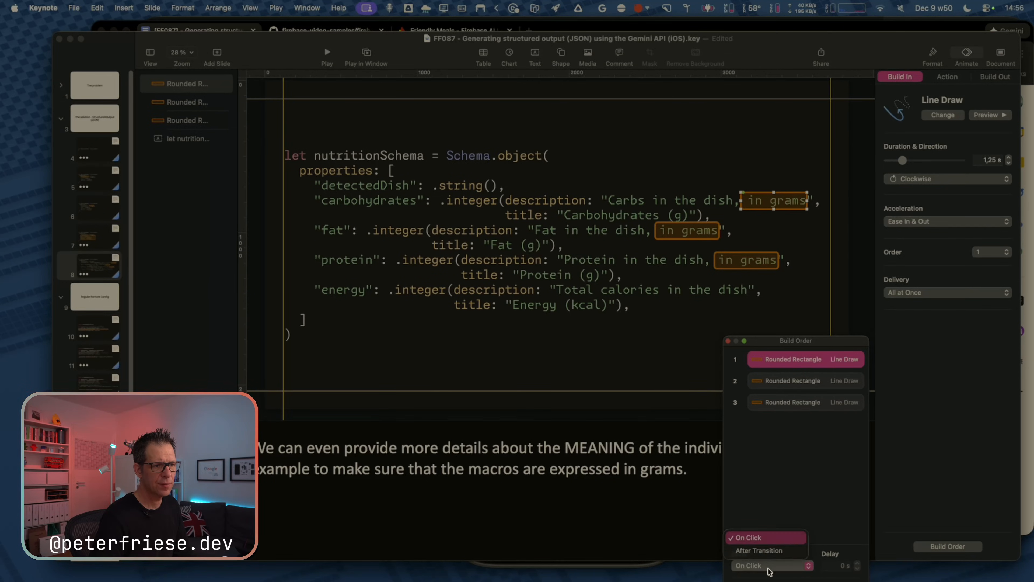
left_click(771, 552)
Set the fat highlight to start After Build 1 and the protein highlight After Build 2, and play the slide in a window.
left_click(797, 381)
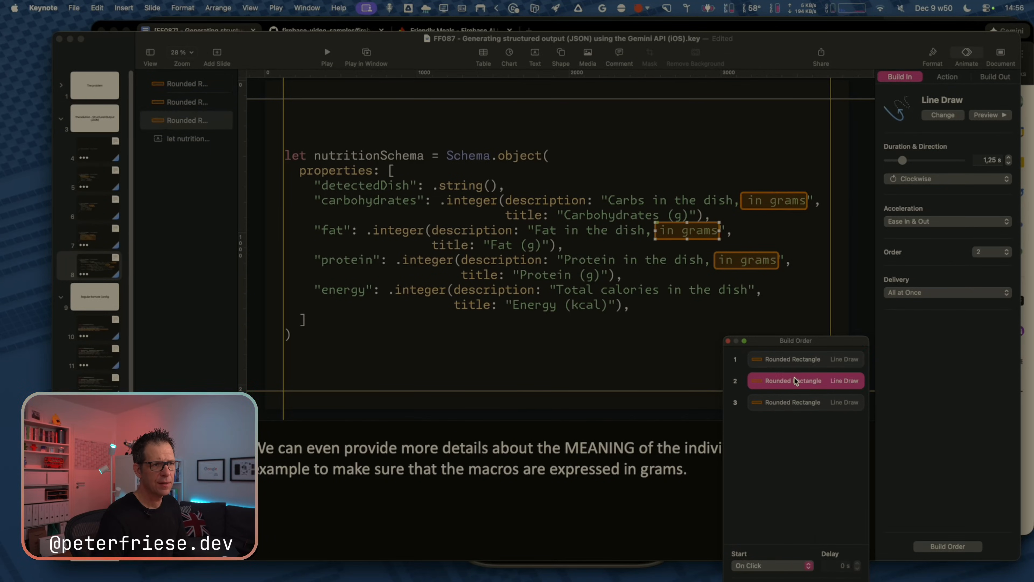
left_click(754, 567)
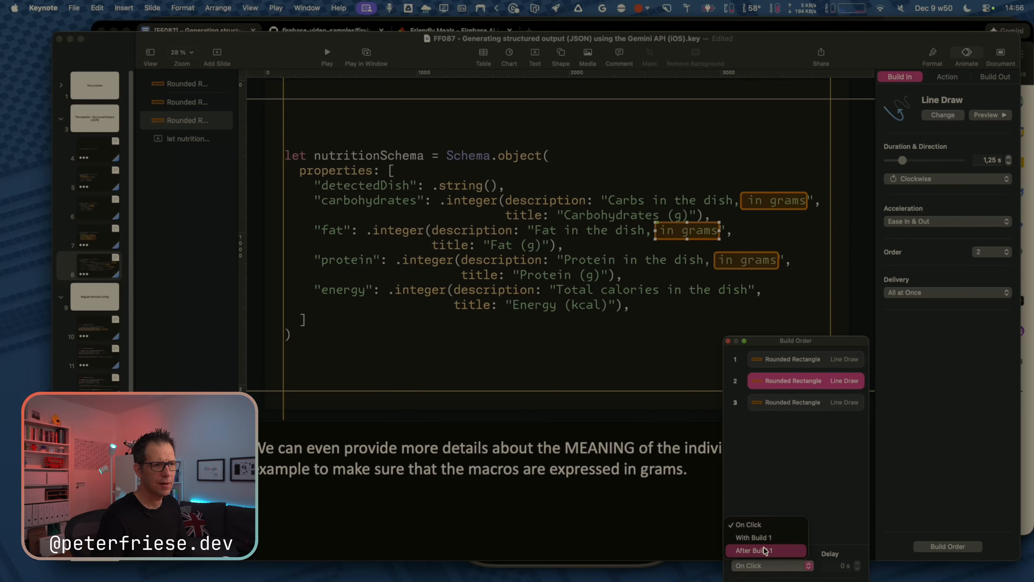
left_click(764, 551)
left_click(783, 398)
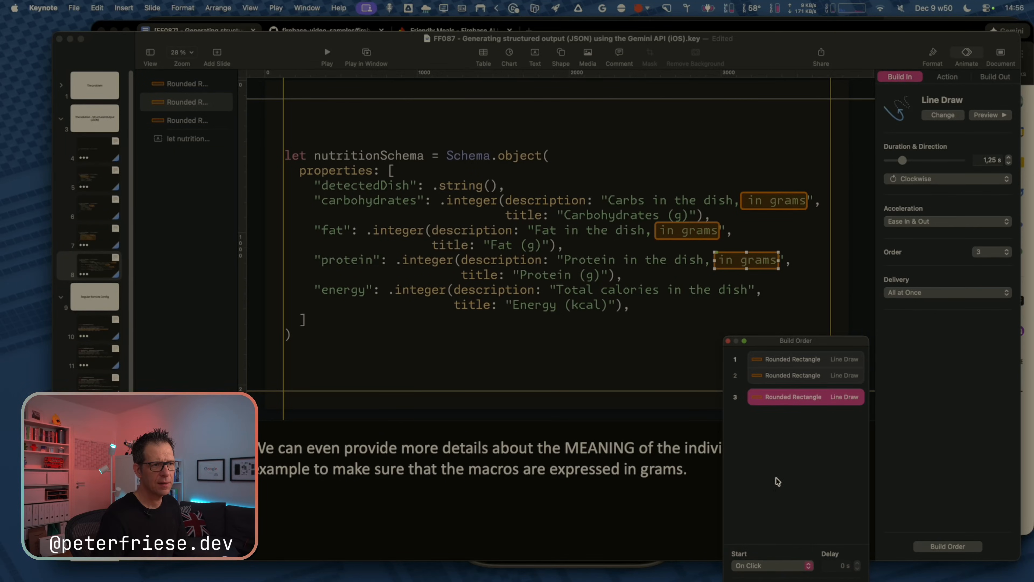
left_click(779, 571)
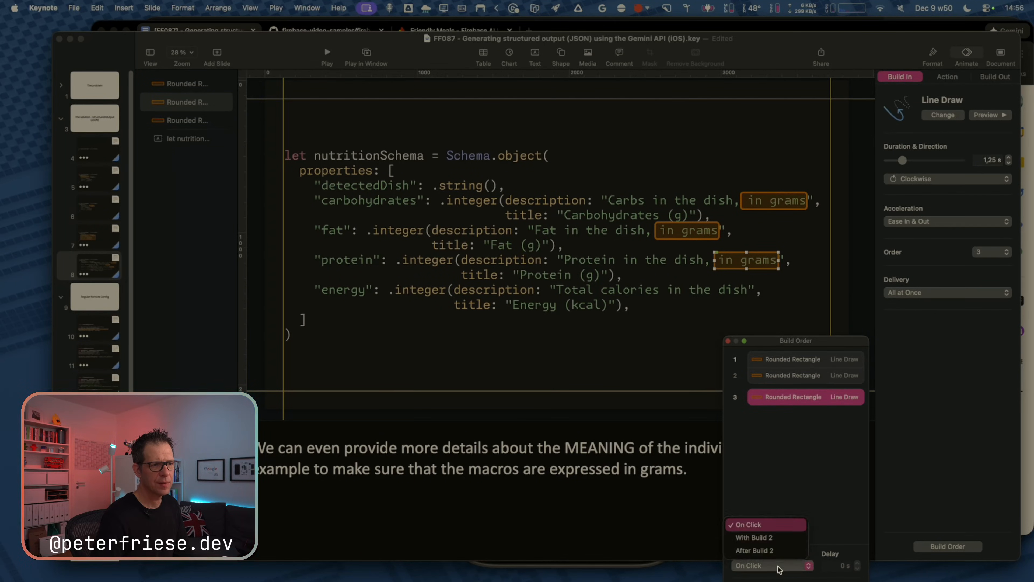
left_click(776, 553)
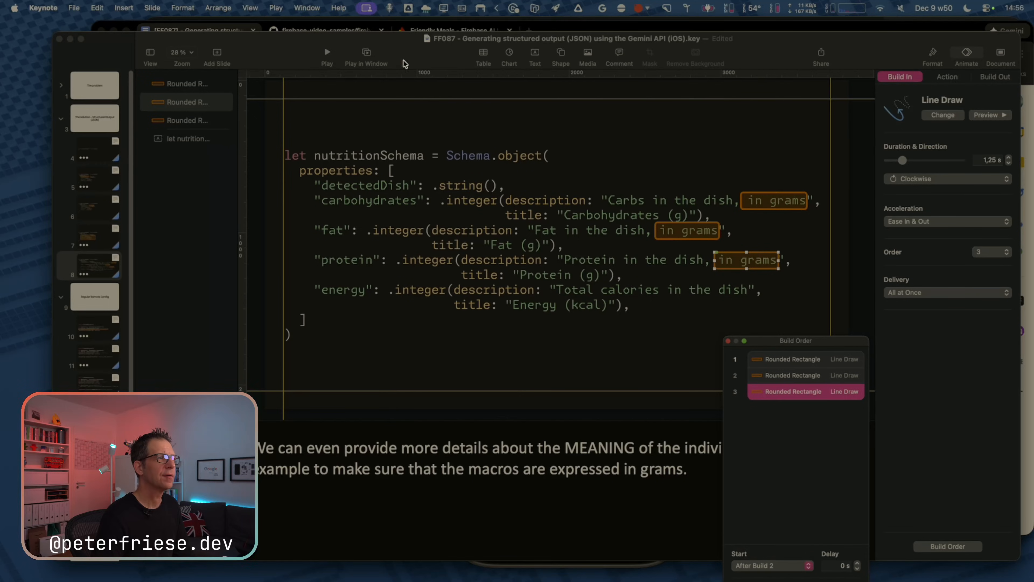
left_click(367, 57)
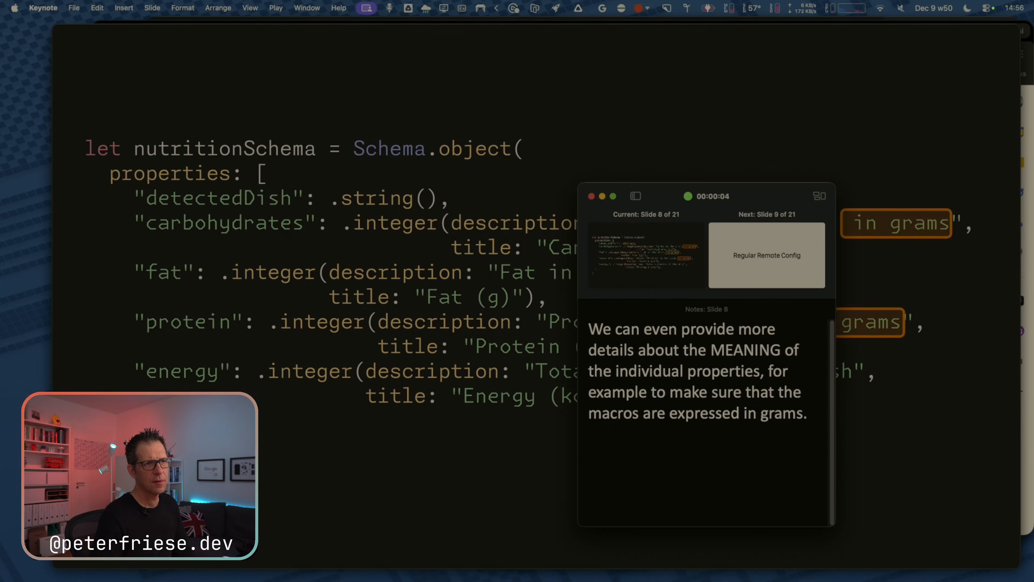
key("Escape")
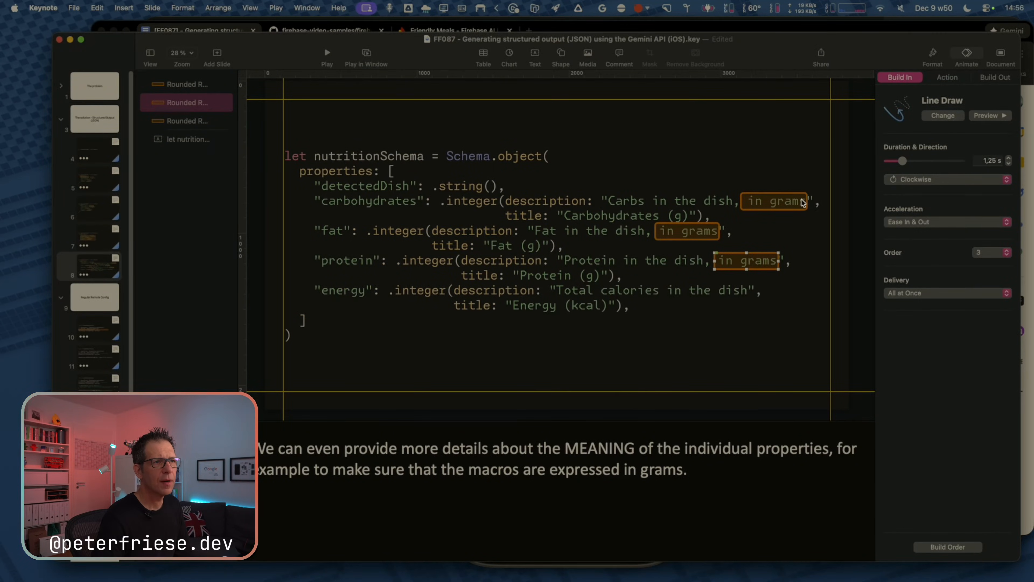
Narrow the three highlight rectangles from their left edges so each fits tightly around "in grams", working at 75 % zoom.
left_click(190, 57)
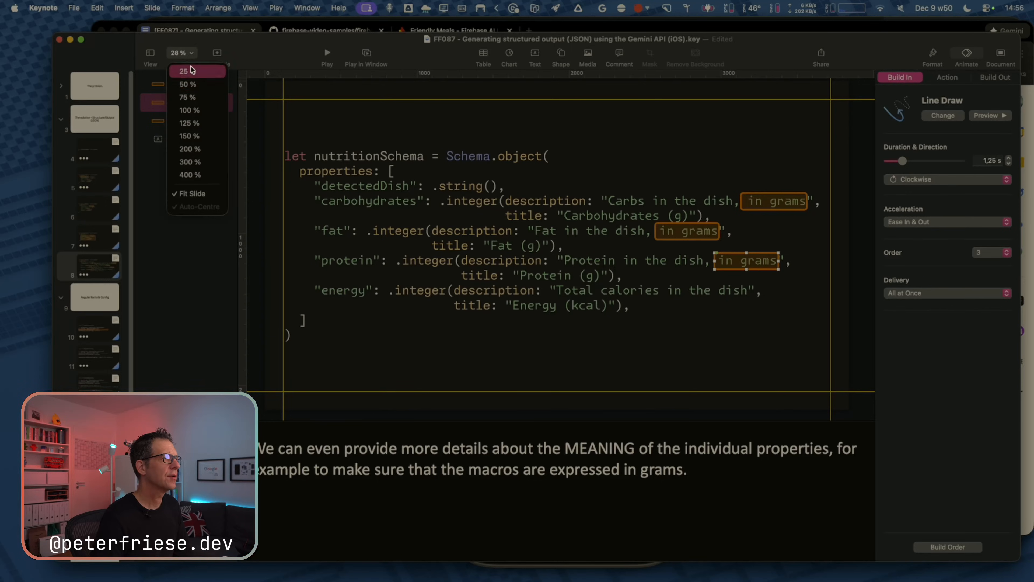
left_click(189, 98)
scroll(561, 230, "right", 10)
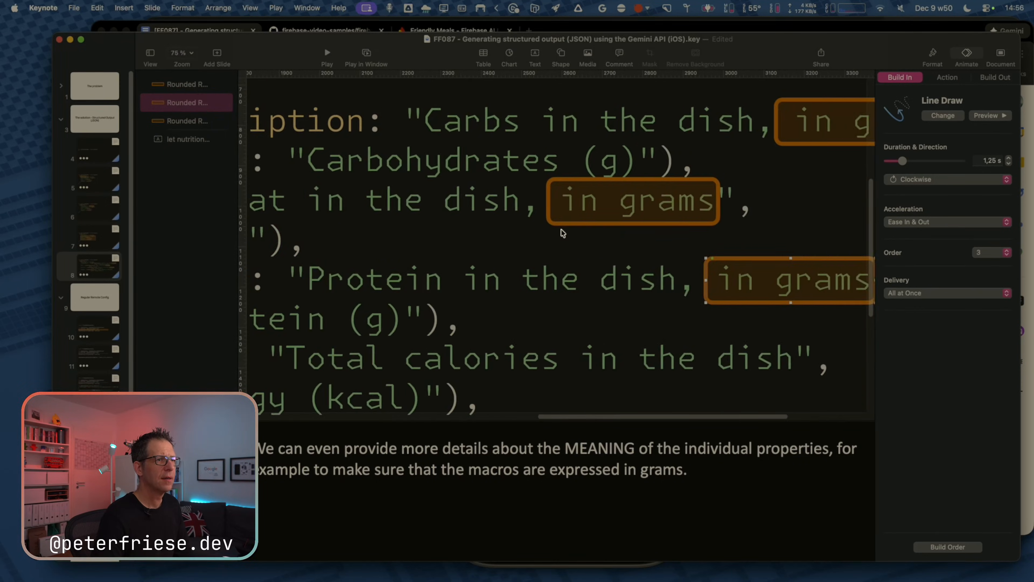
scroll(543, 224, "left", 2)
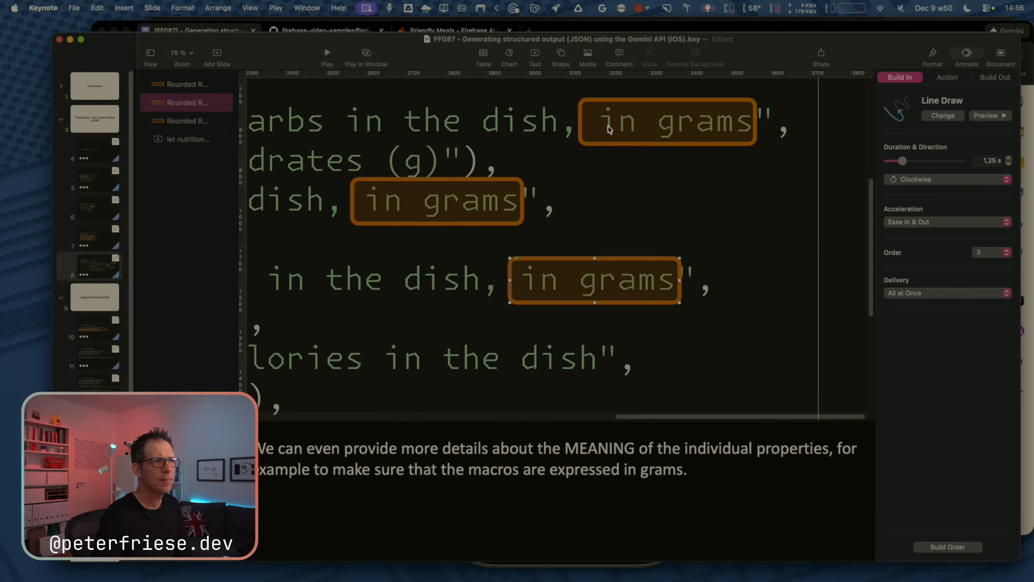
left_click(581, 122)
left_click_drag(578, 120, 594, 122)
left_click(387, 193)
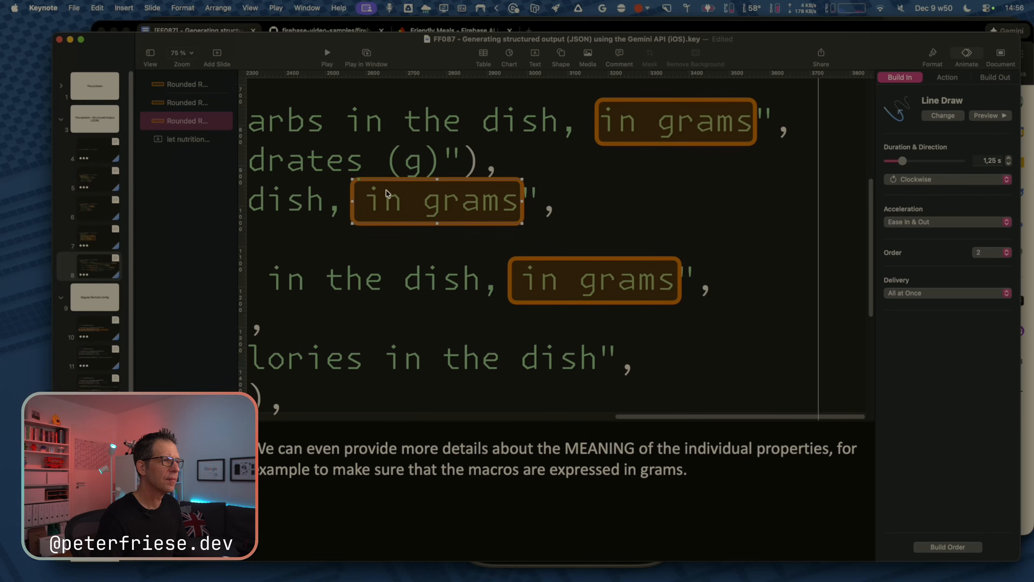
left_click_drag(351, 204, 361, 200)
left_click(546, 261)
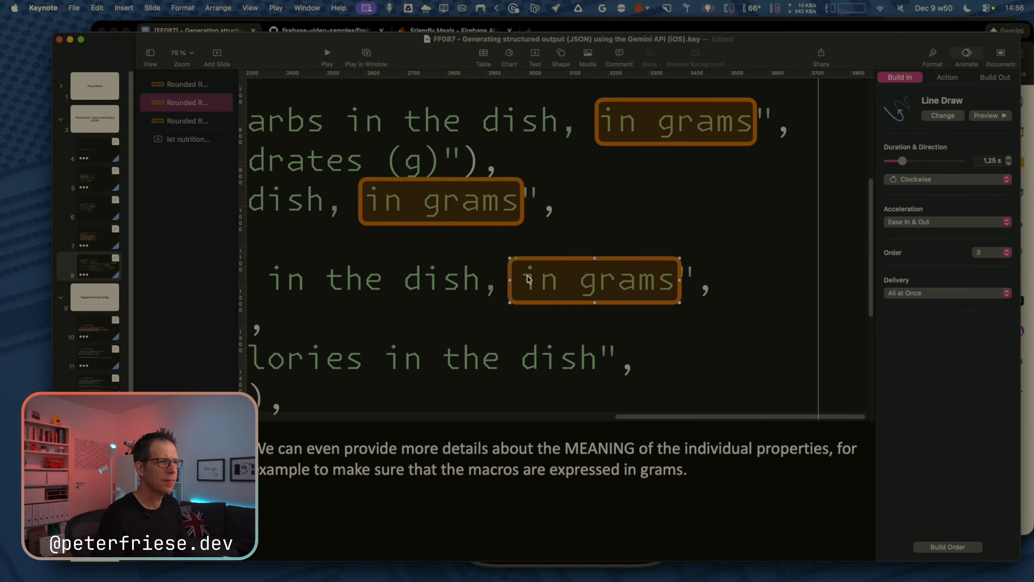
left_click_drag(509, 279, 517, 279)
key("shift+super+0")
key("shift+super+0")
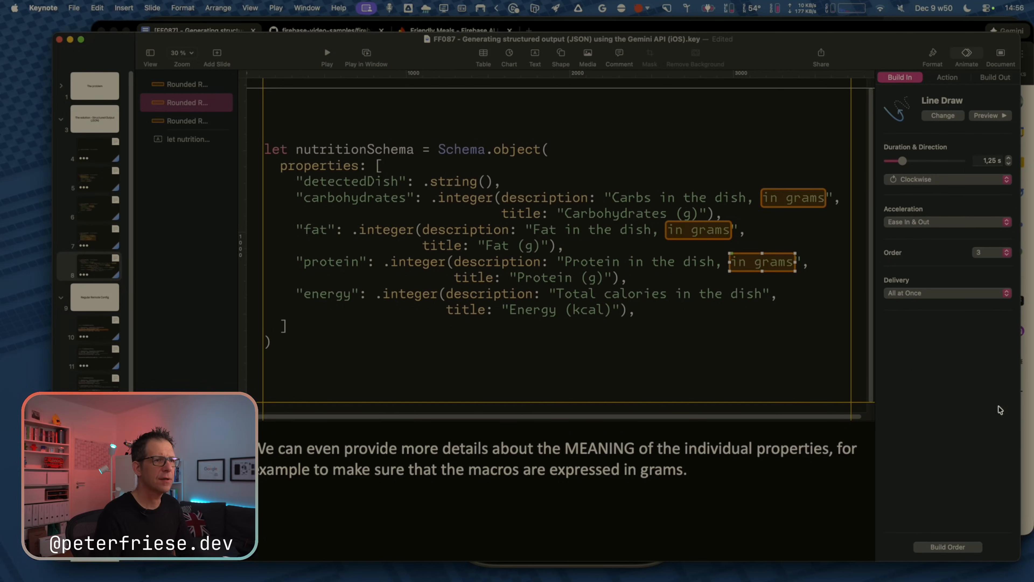
Set the fat highlight's Line Draw build to start With Build 1 with a 0,5 s delay.
left_click(674, 165)
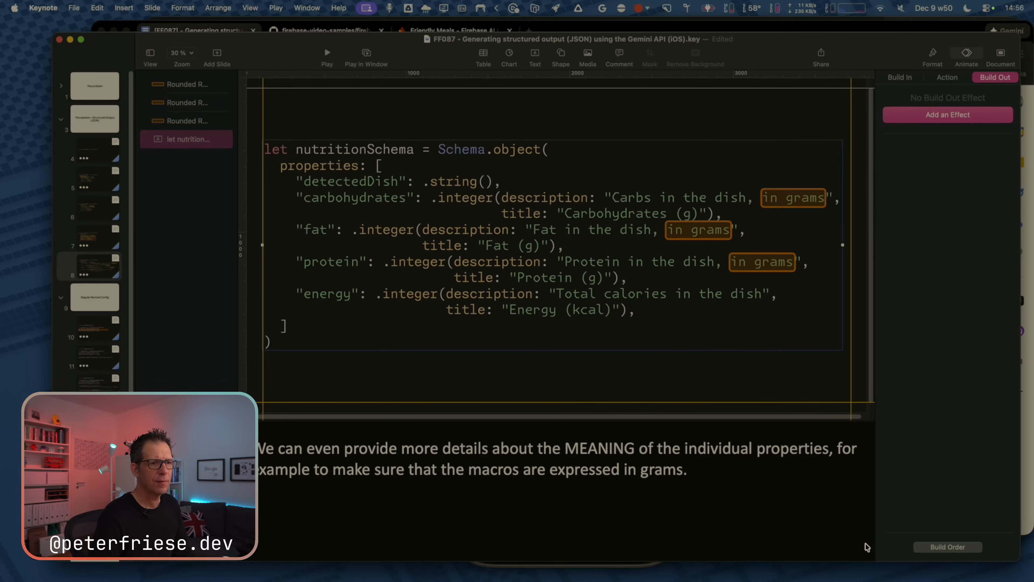
left_click(944, 547)
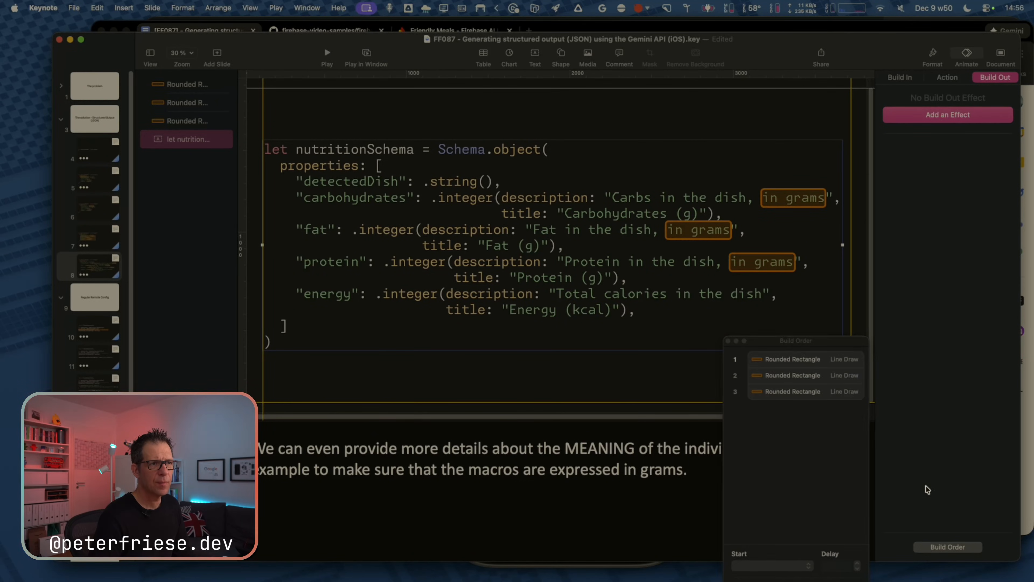
left_click(821, 362)
left_click(819, 376)
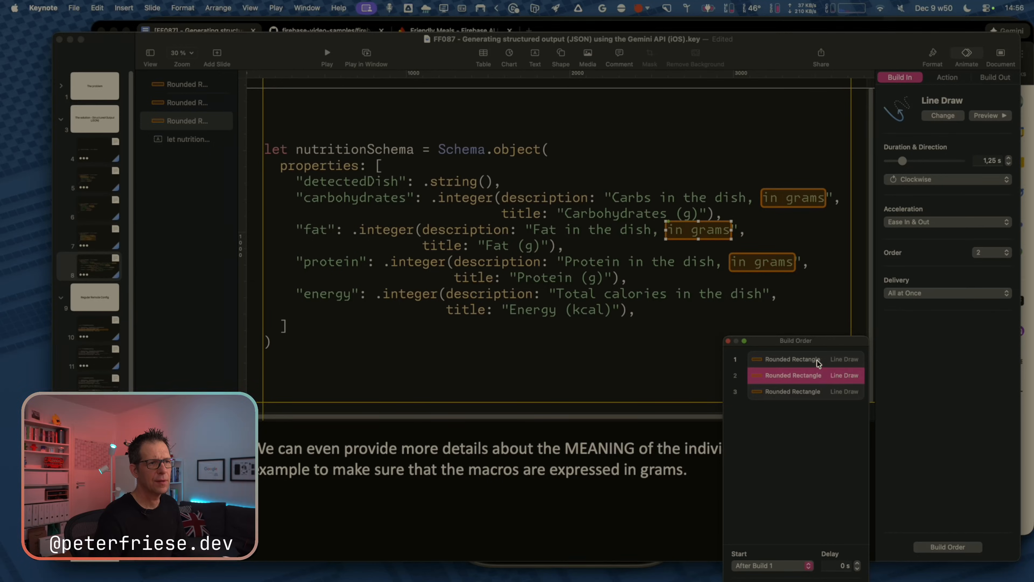
left_click(818, 361)
left_click(817, 379)
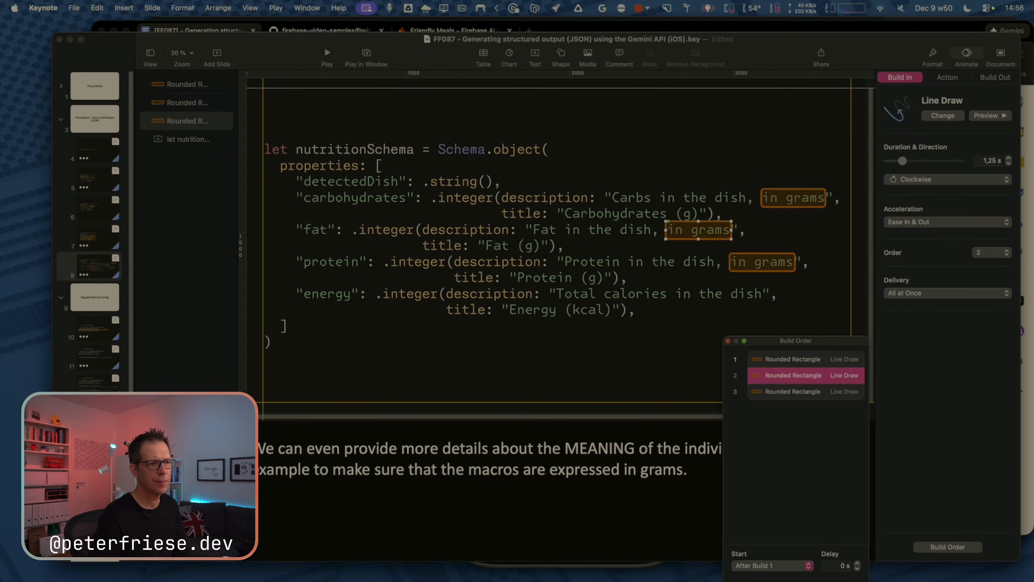
left_click(804, 363)
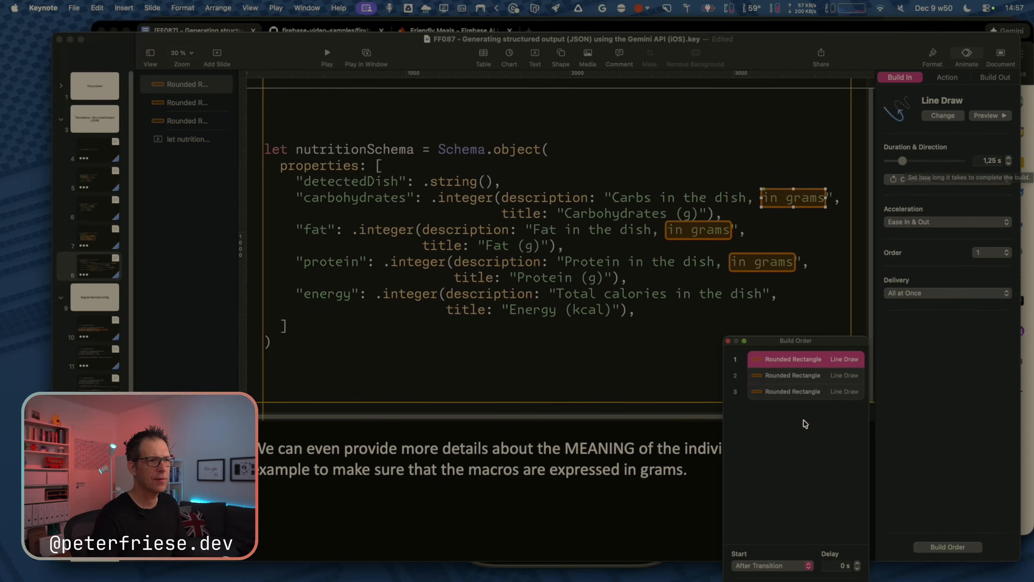
left_click(805, 375)
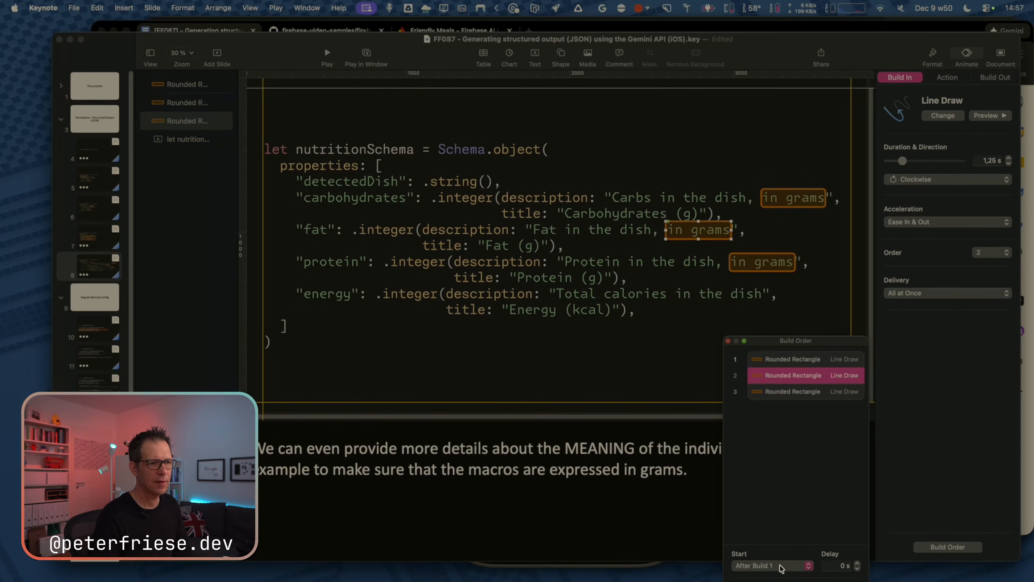
left_click(782, 568)
left_click(779, 547)
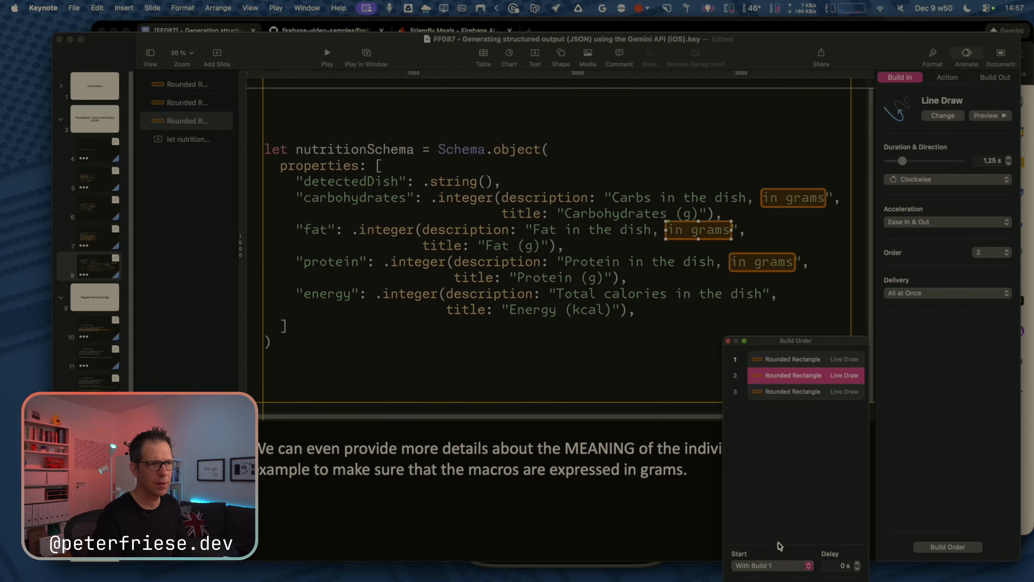
left_click(834, 563)
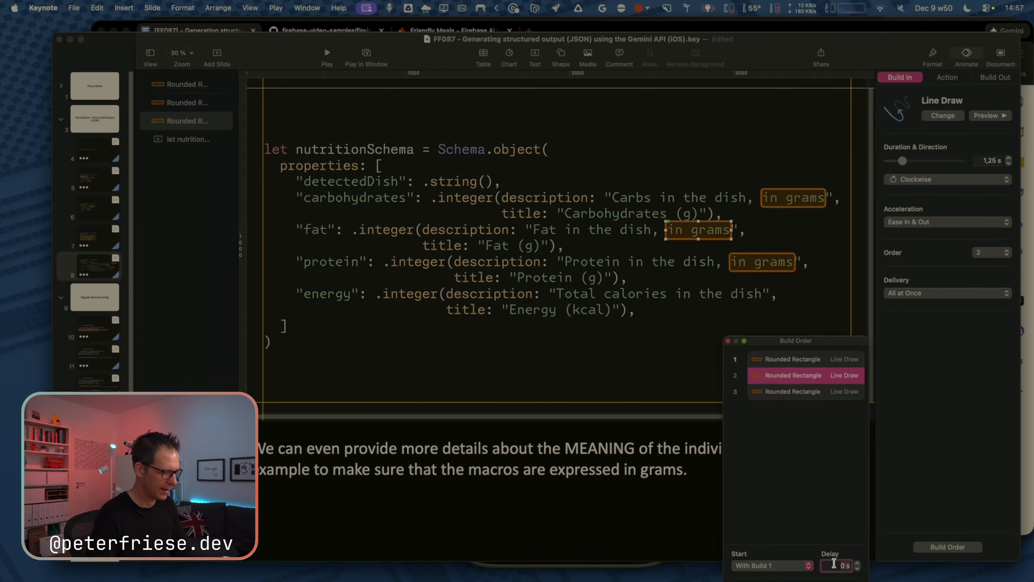
type("0,5")
key("Return")
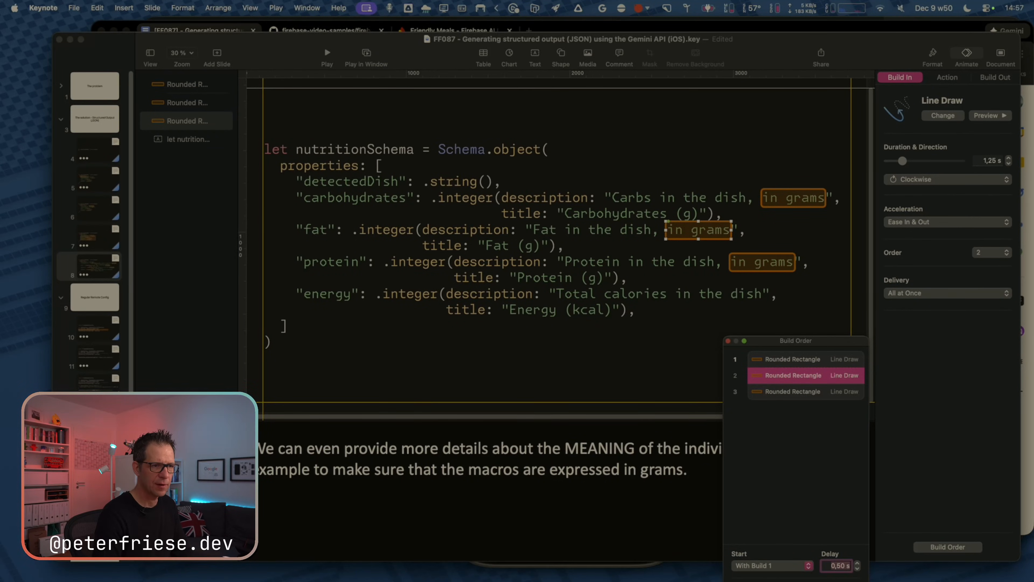
Set the protein highlight's Line Draw build to start With Build 1 with a 1 s delay, and play the slide in a window.
left_click(804, 391)
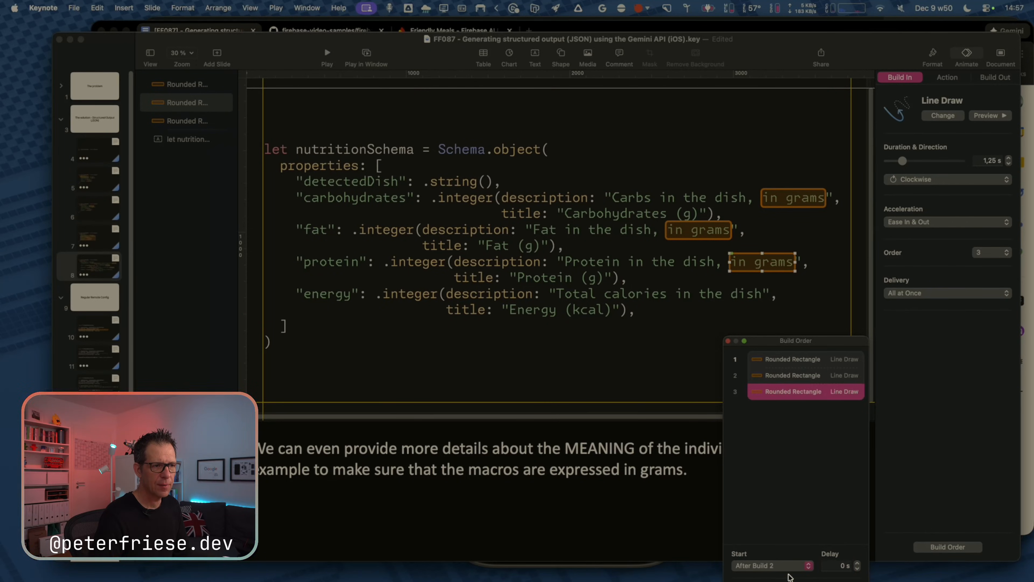
left_click(779, 566)
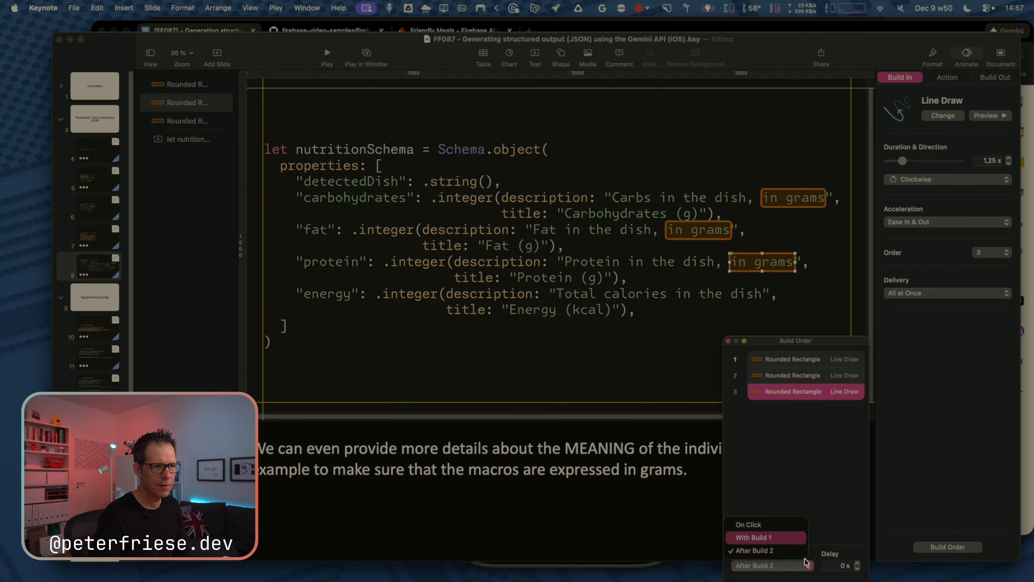
left_click(766, 538)
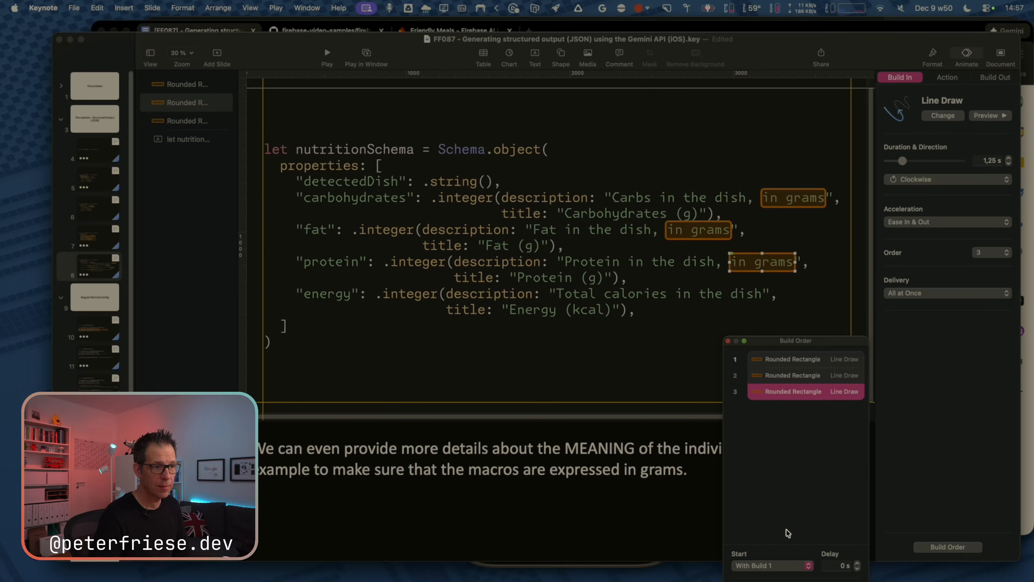
left_click(777, 565)
left_click(771, 538)
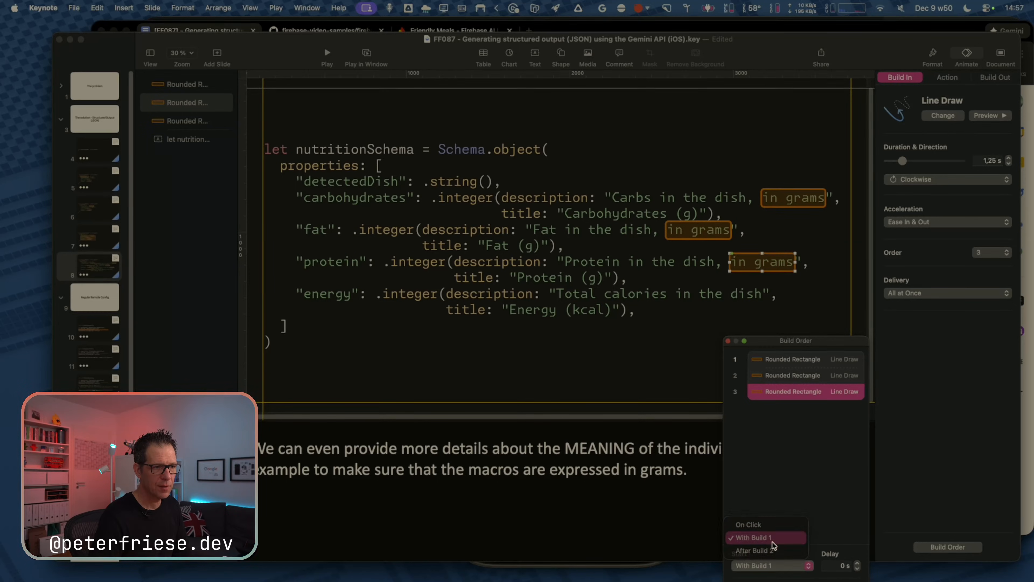
left_click(839, 566)
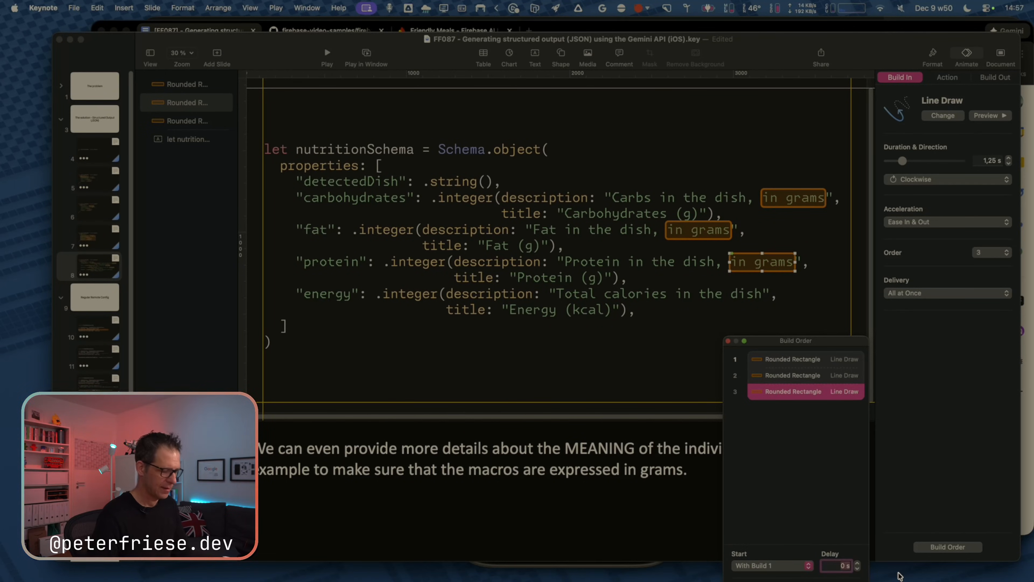
type("1")
key("Return")
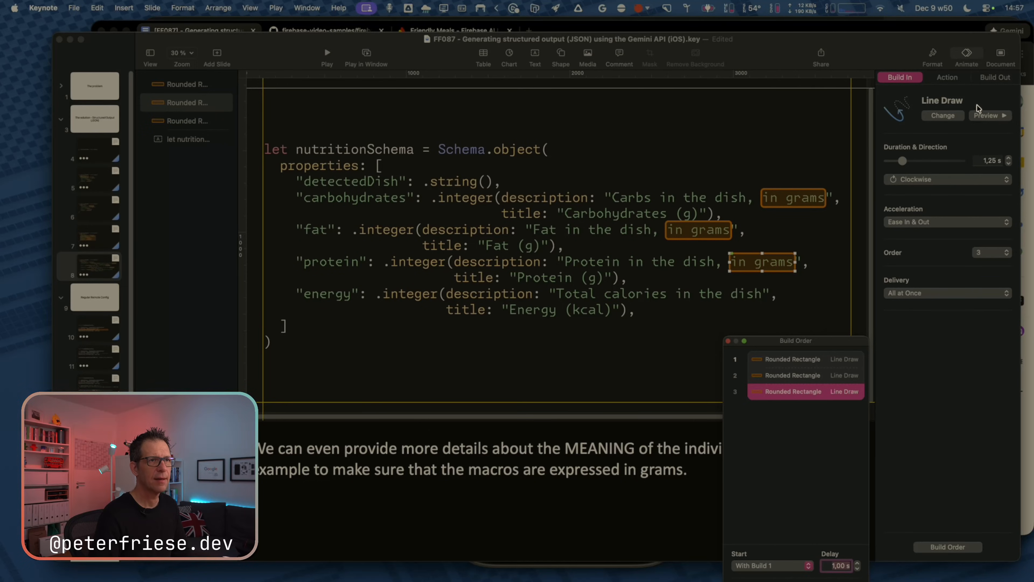
left_click(366, 58)
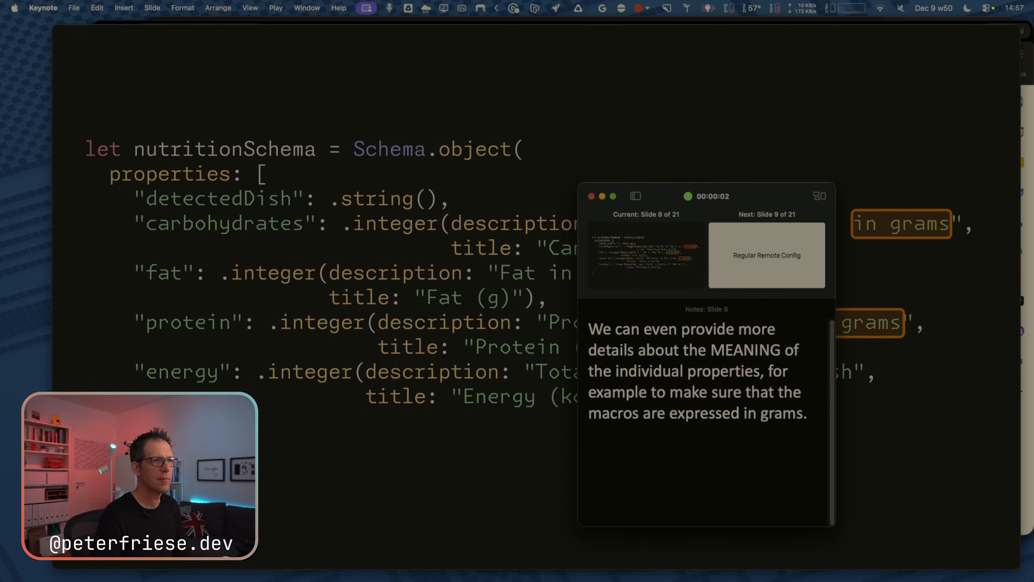
key("Escape")
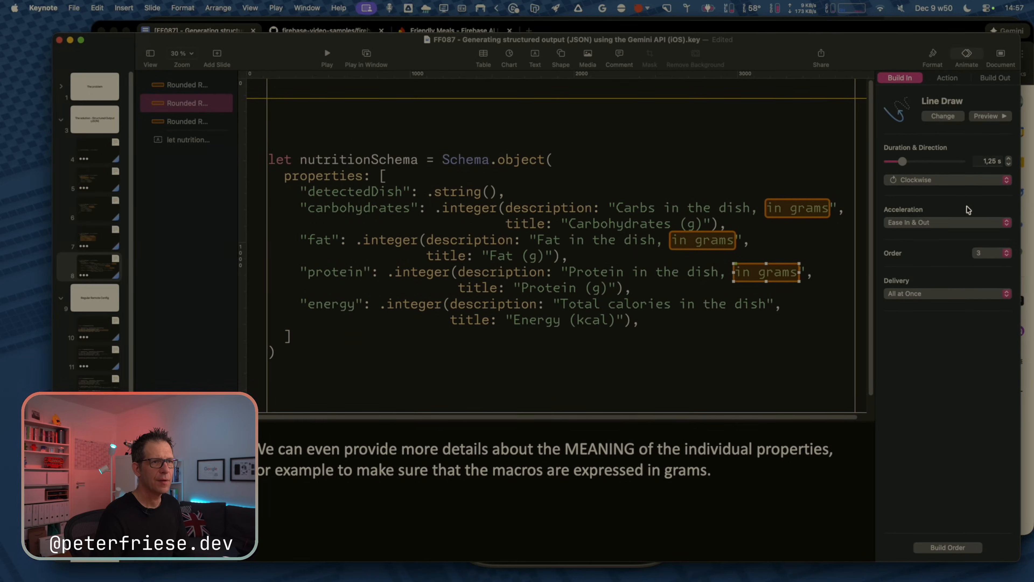
Bring the Build Order window fully into view and set the fat highlight's Line Draw build delay to 0,2 s.
left_click(960, 549)
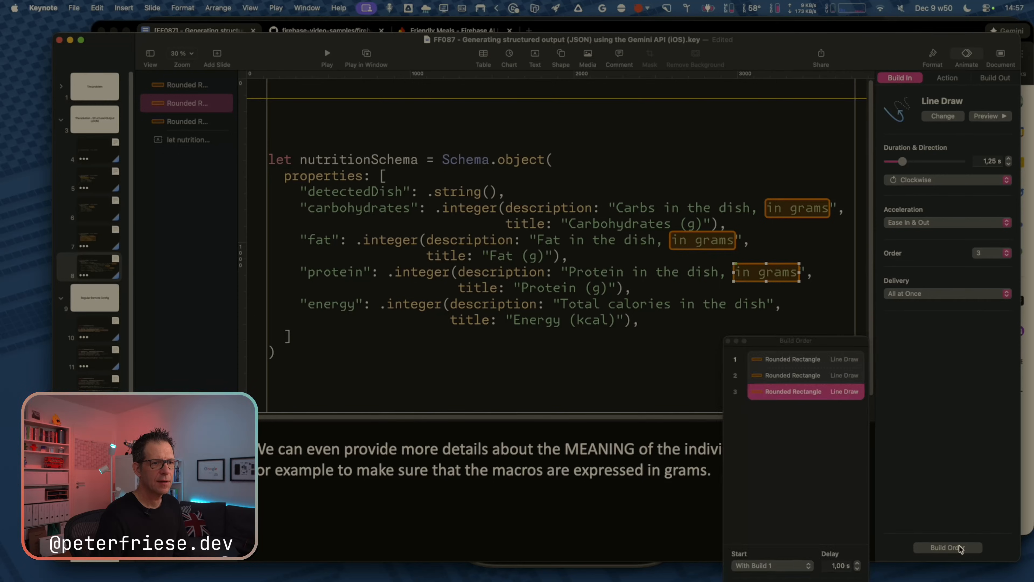
left_click(813, 360)
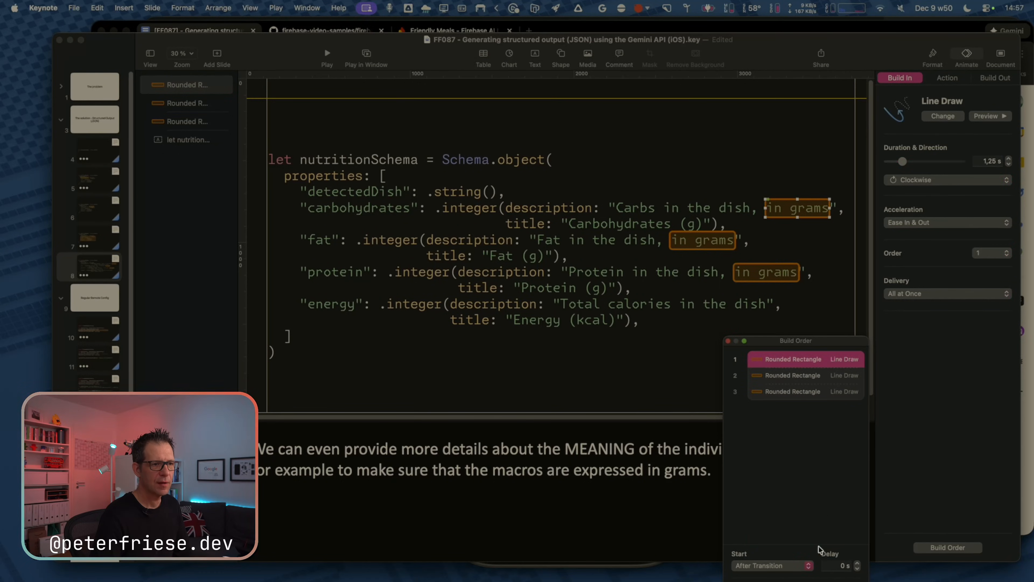
left_click(807, 377)
key("super+w")
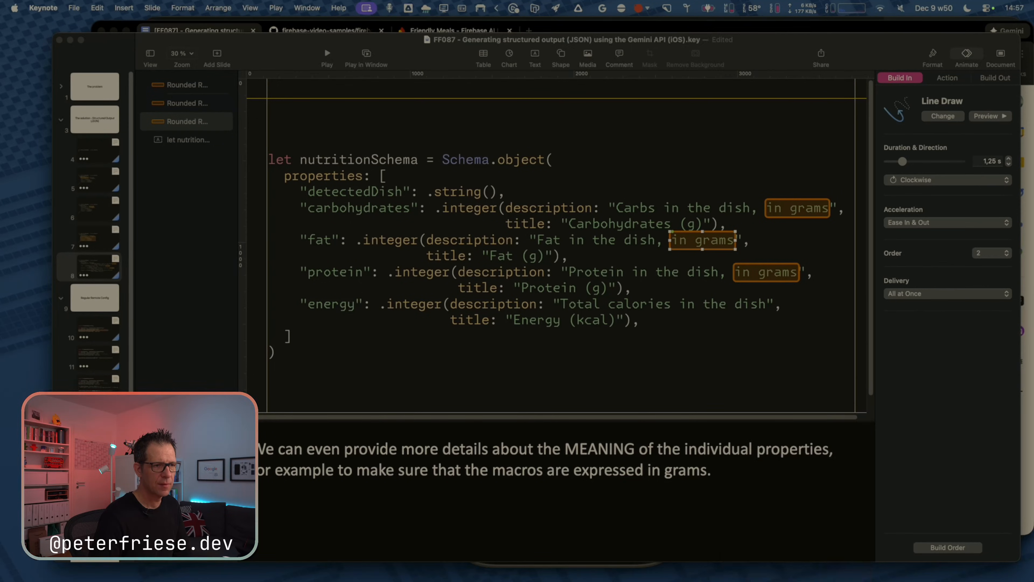
left_click(807, 460)
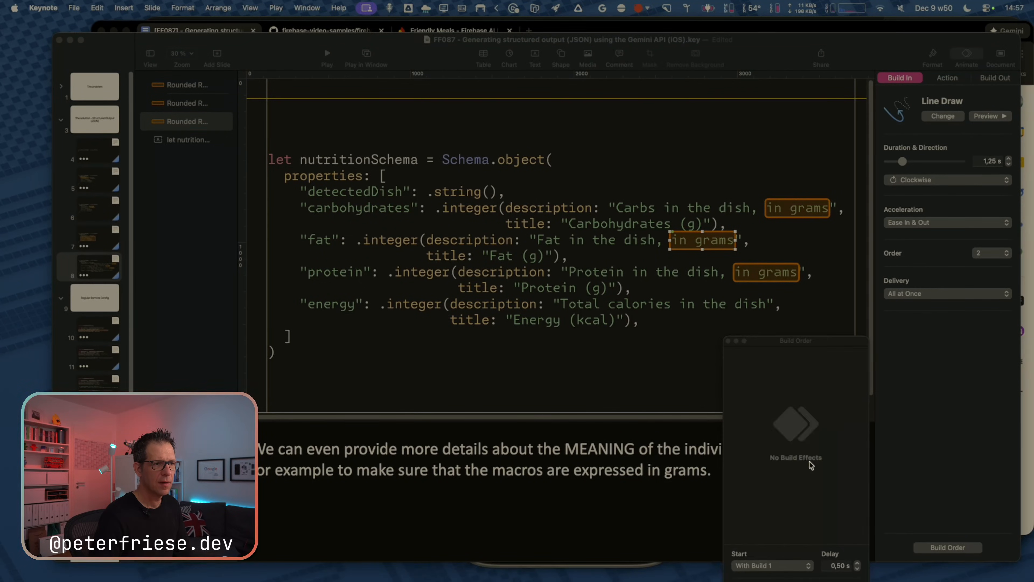
left_click(849, 477)
left_click_drag(822, 345, 796, 291)
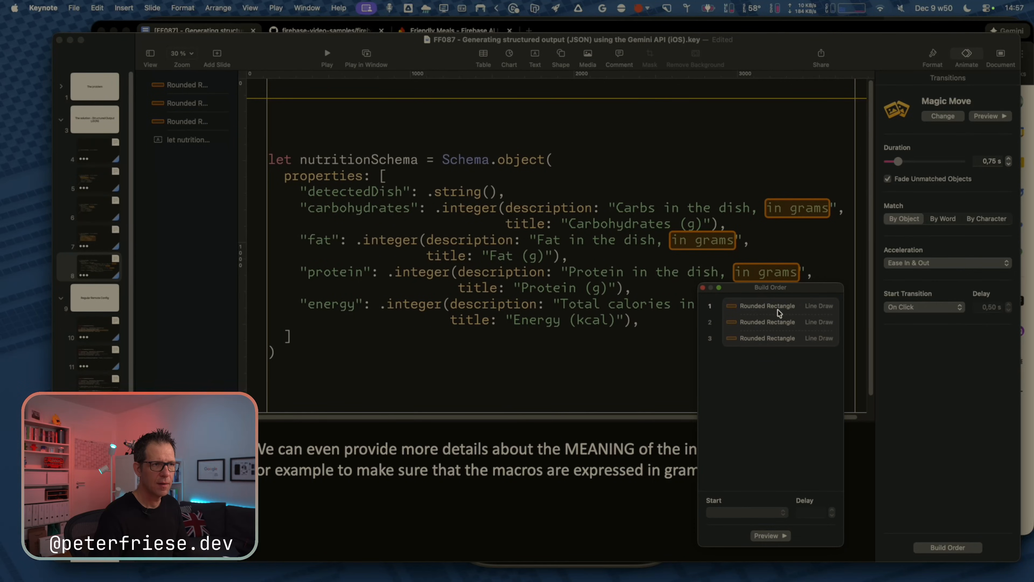
left_click(779, 311)
left_click(775, 325)
left_click(813, 513)
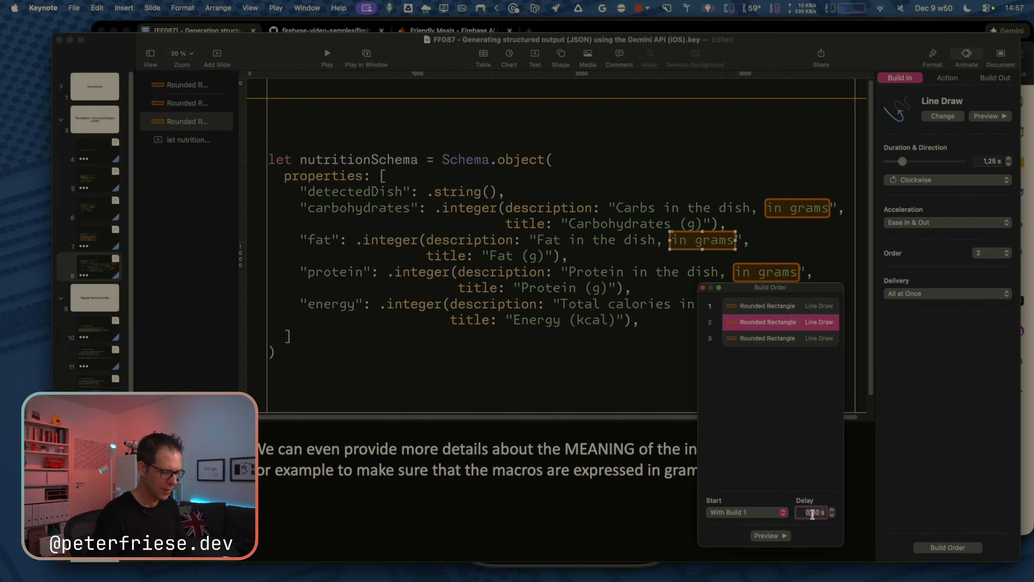
type("0,2")
key("Return")
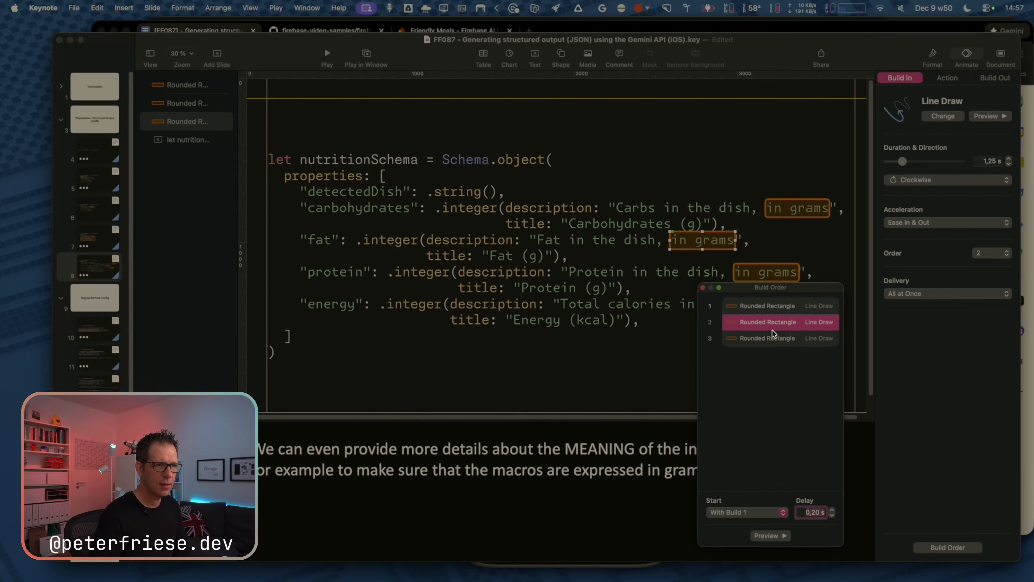
Set the protein highlight's Line Draw build delay to 0,4 s and play the slide in a window.
left_click(770, 338)
left_click(810, 513)
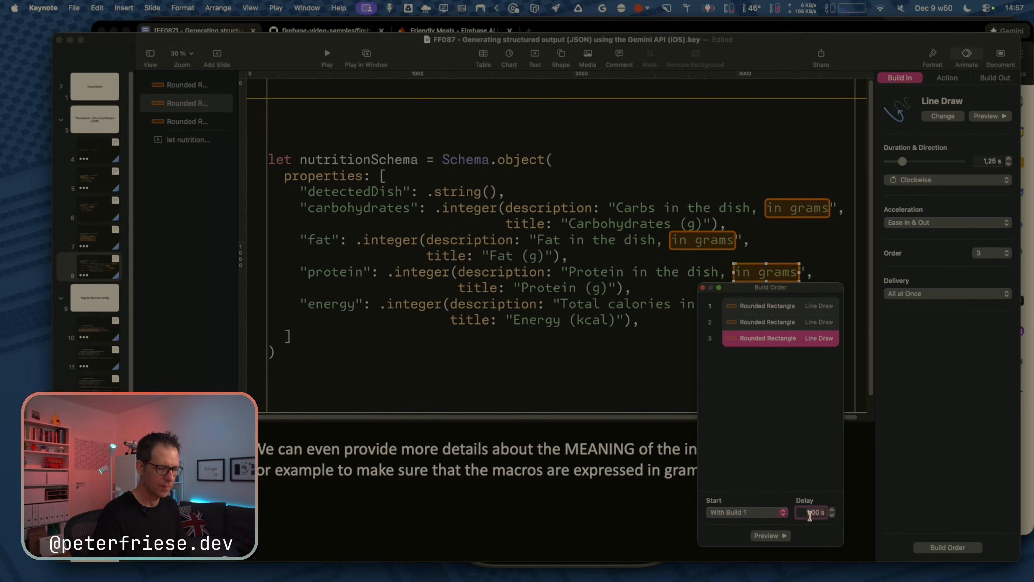
type("0,4")
key("Return")
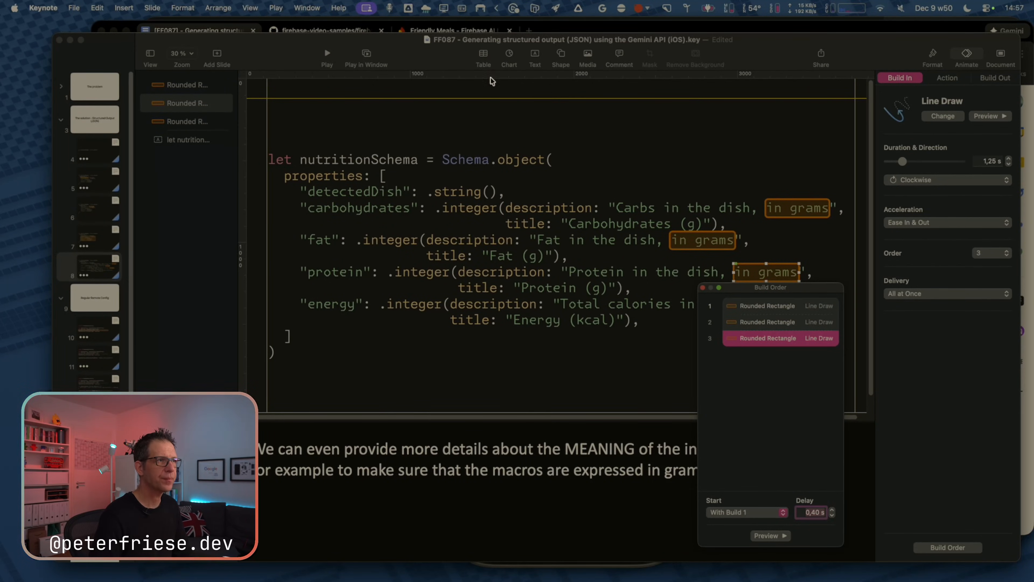
left_click(410, 66)
left_click(367, 56)
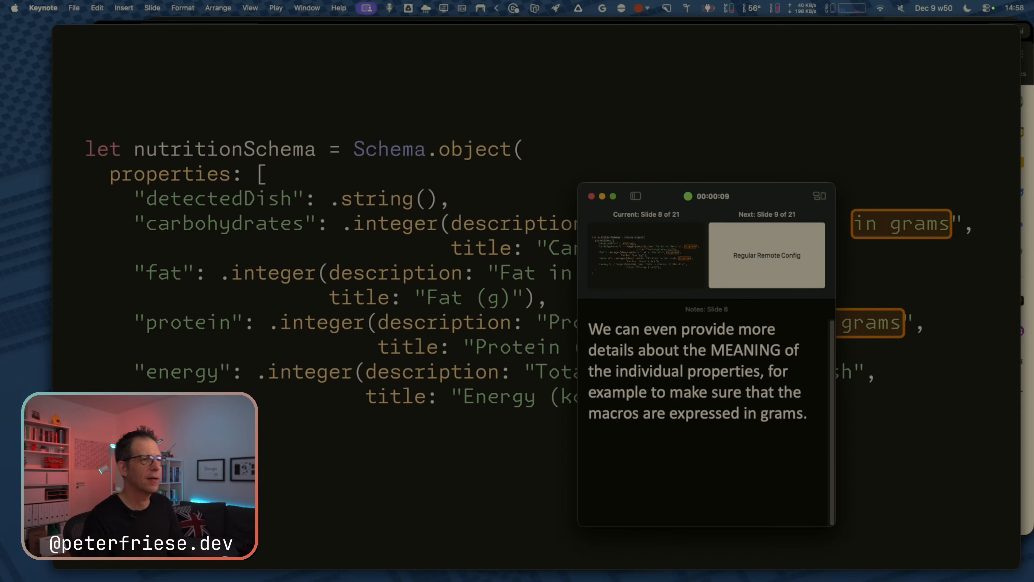
key("Escape")
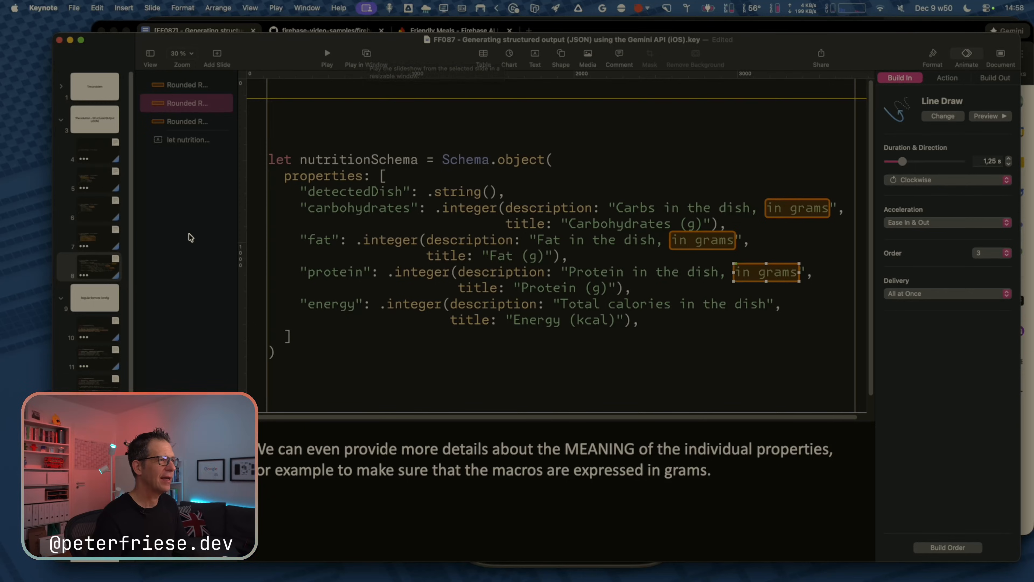
Copy slide 8 and paste it as an image in the Google Docs script, above the nutritionSchema code beside the MEANING paragraph.
left_click(101, 160)
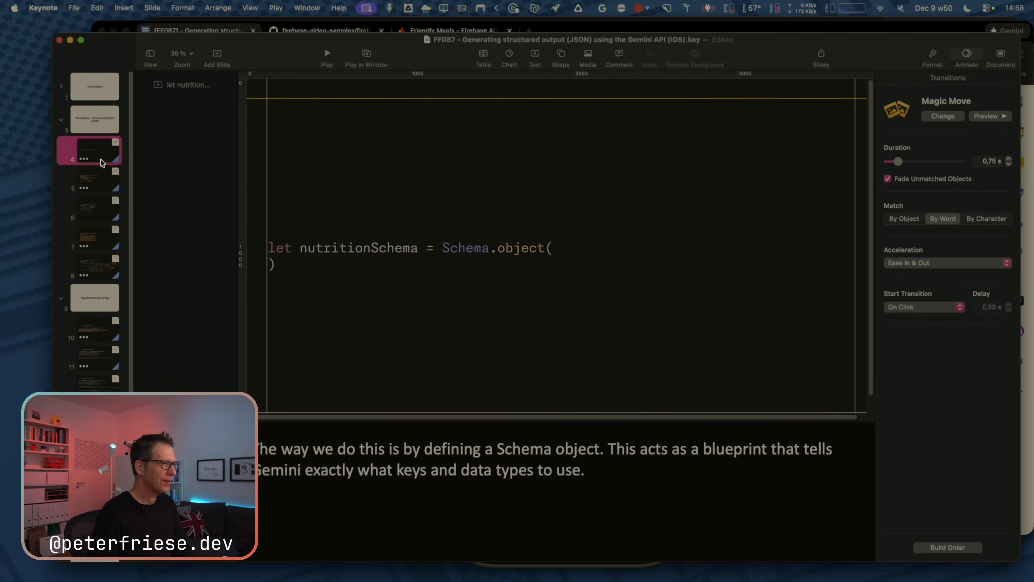
left_click(105, 186)
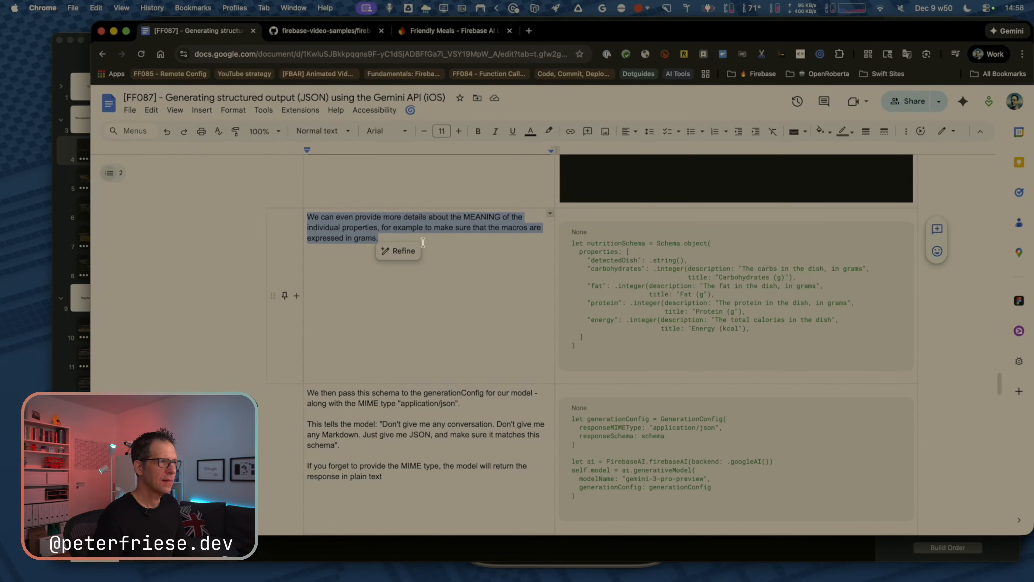
scroll(469, 245, "up", 5)
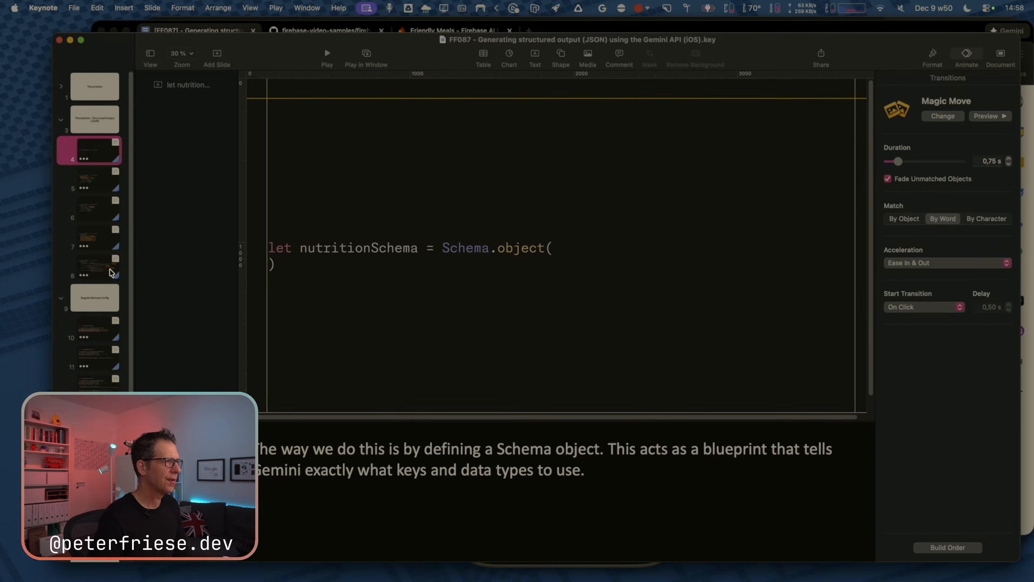
left_click(97, 273)
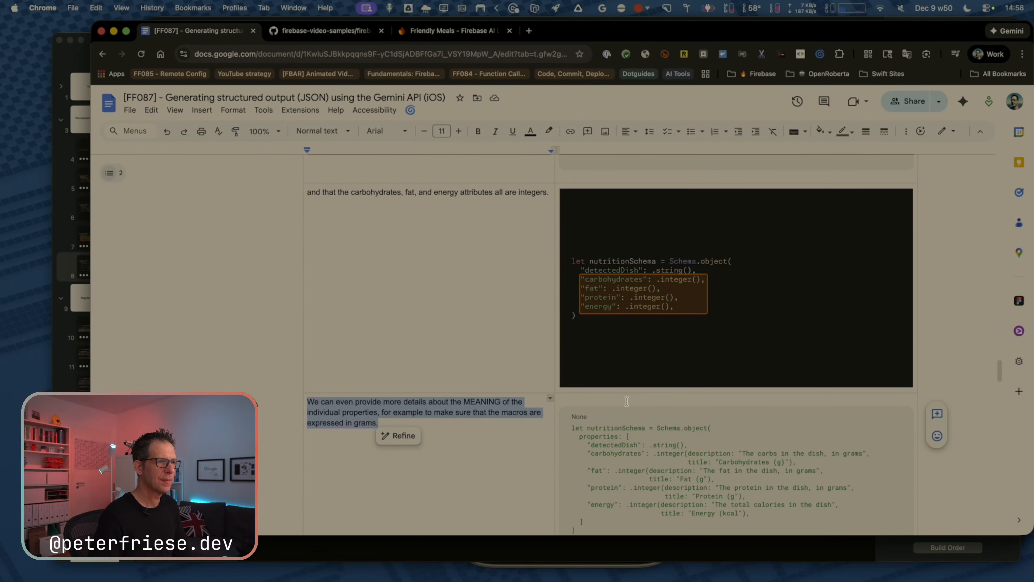
left_click(627, 400)
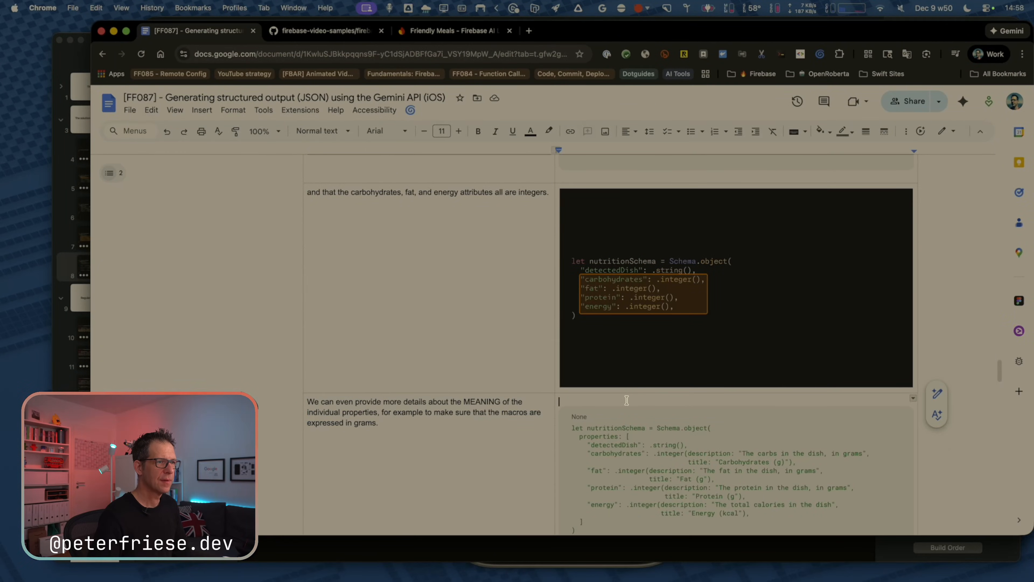
key("super+v")
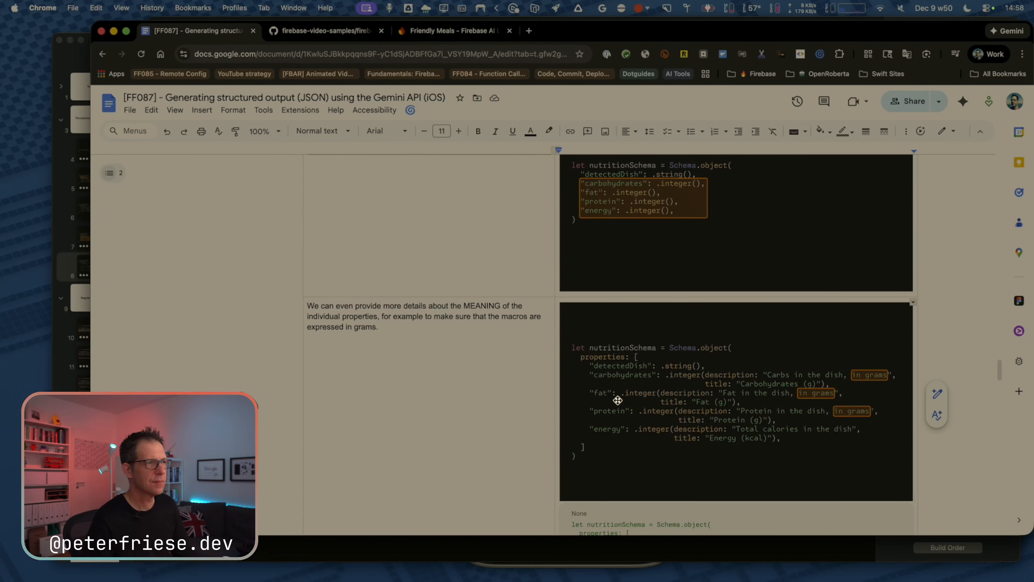
Review the script row on passing the schema to generationConfig with the MIME type "application/json", including its code block.
scroll(416, 397, "down", 4)
scroll(416, 397, "down", 5)
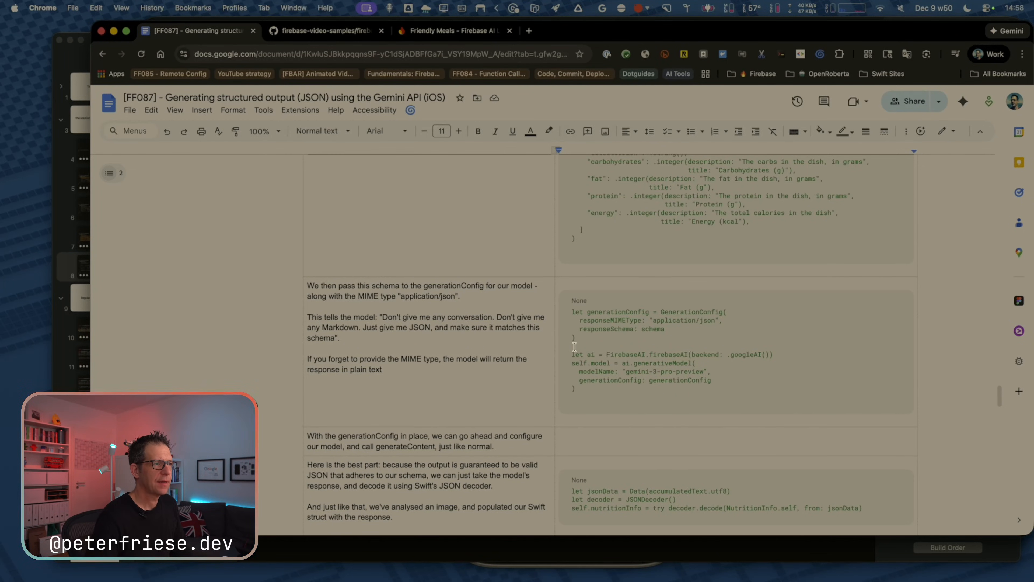
left_click(593, 390)
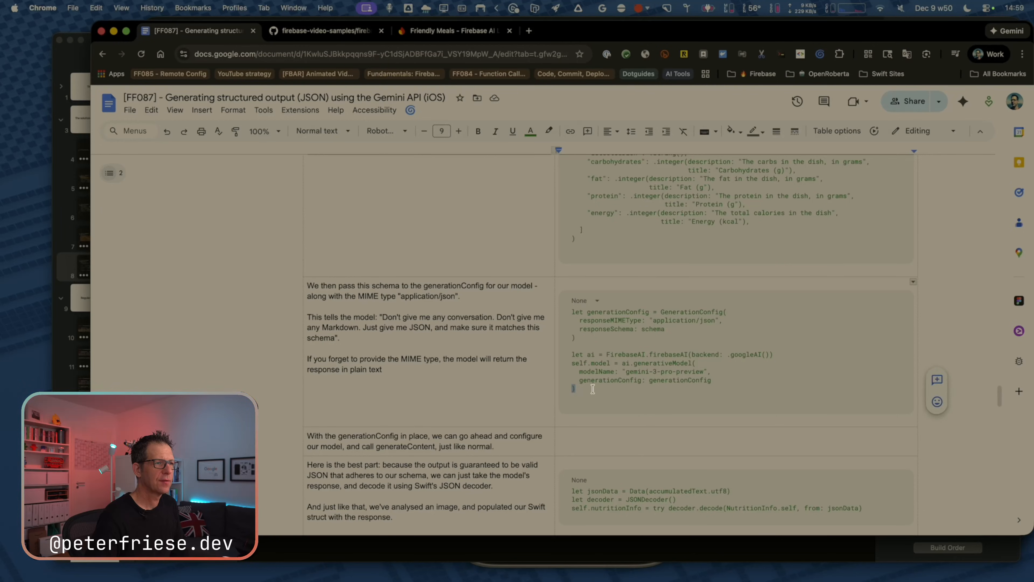
left_click(462, 295)
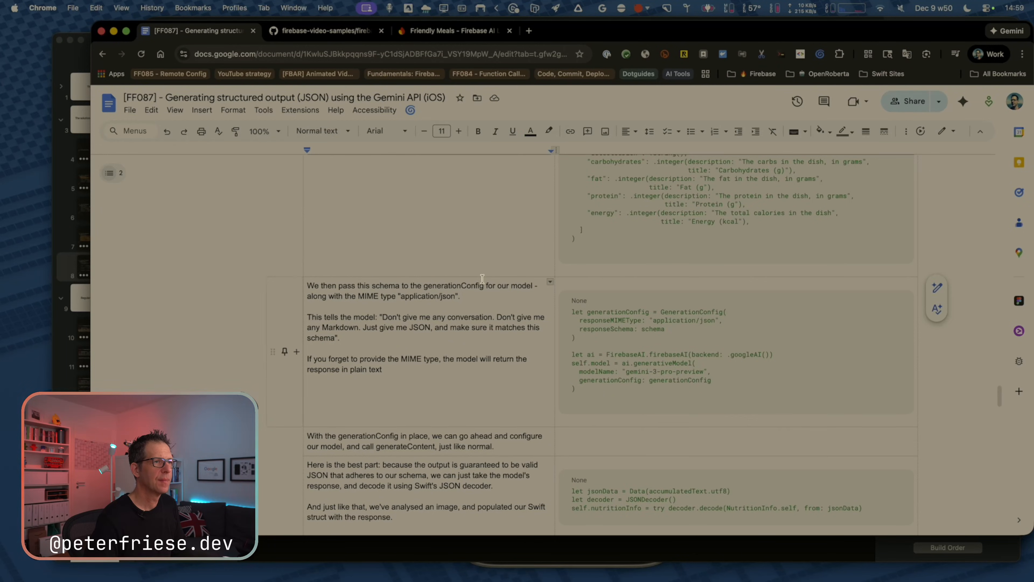
scroll(433, 310, "up", 1)
left_click(388, 304)
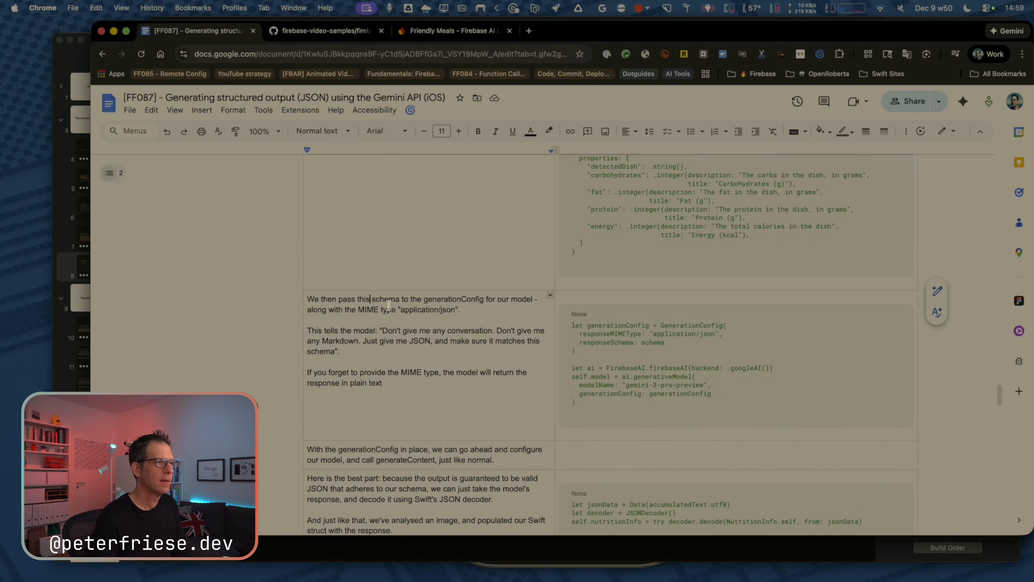
left_click(474, 310)
key("shift+super+Left")
key("shift+Up")
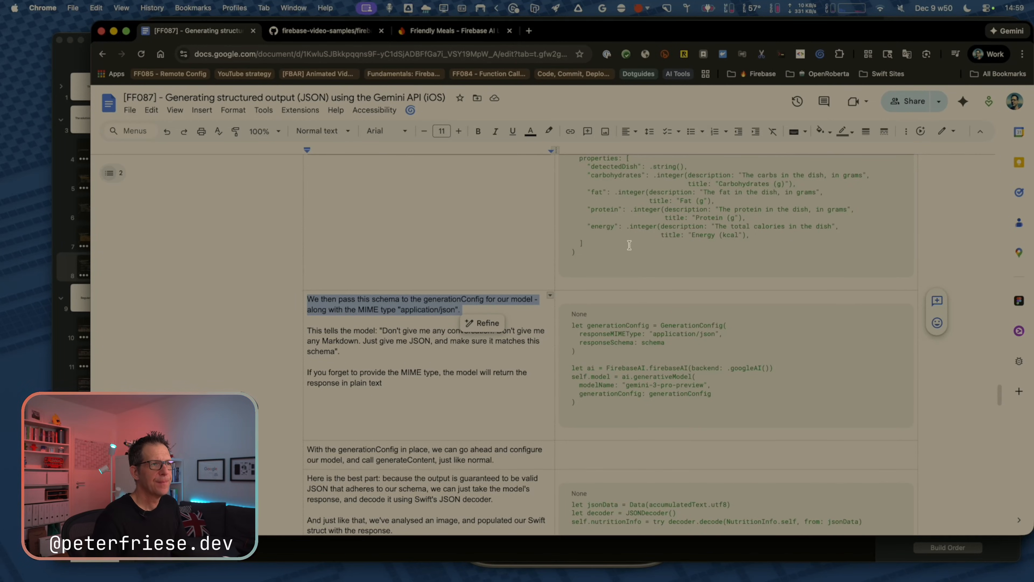
scroll(629, 244, "up", 2)
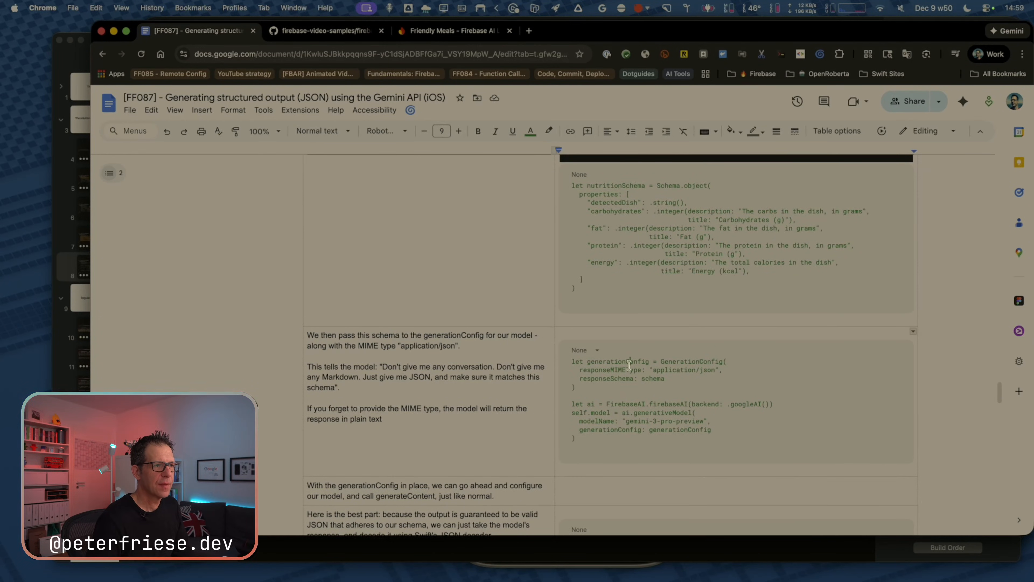
left_click(578, 385)
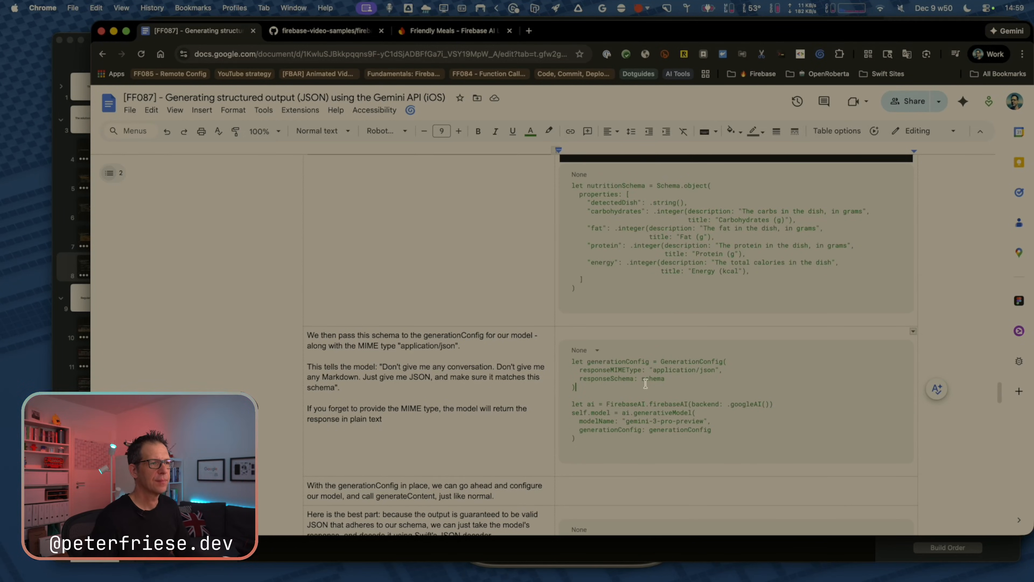
Duplicate the generationConfig code block, placing the copy above the original in the same script row.
left_click_drag(576, 440, 564, 357)
key("super+c")
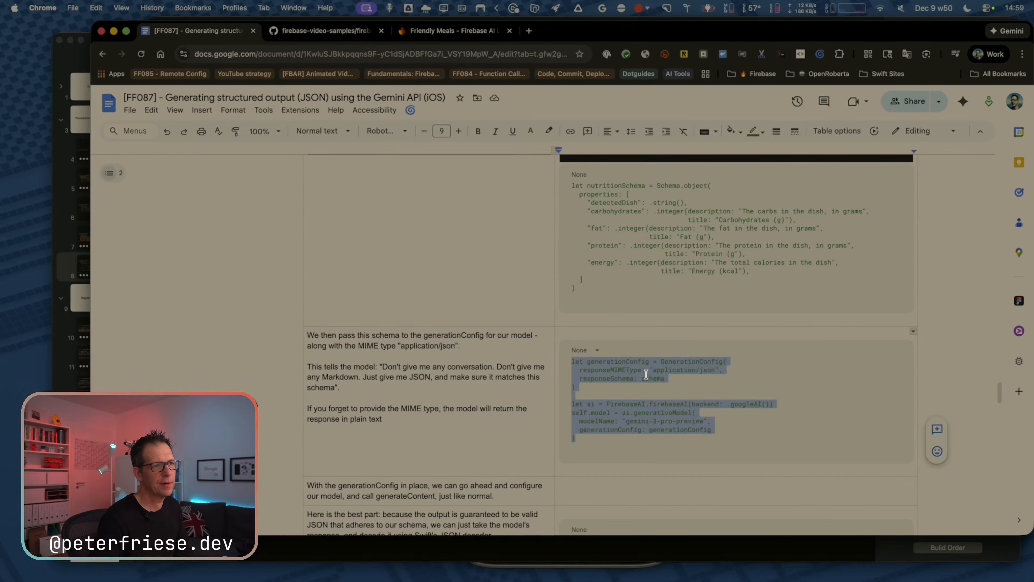
left_click(611, 334)
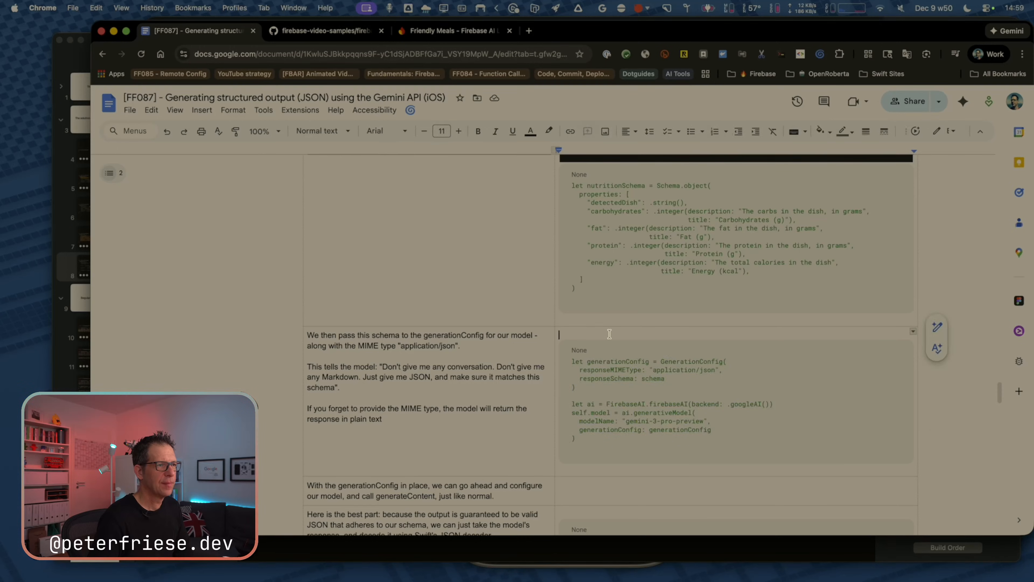
key("Return")
key("Up")
key("Up")
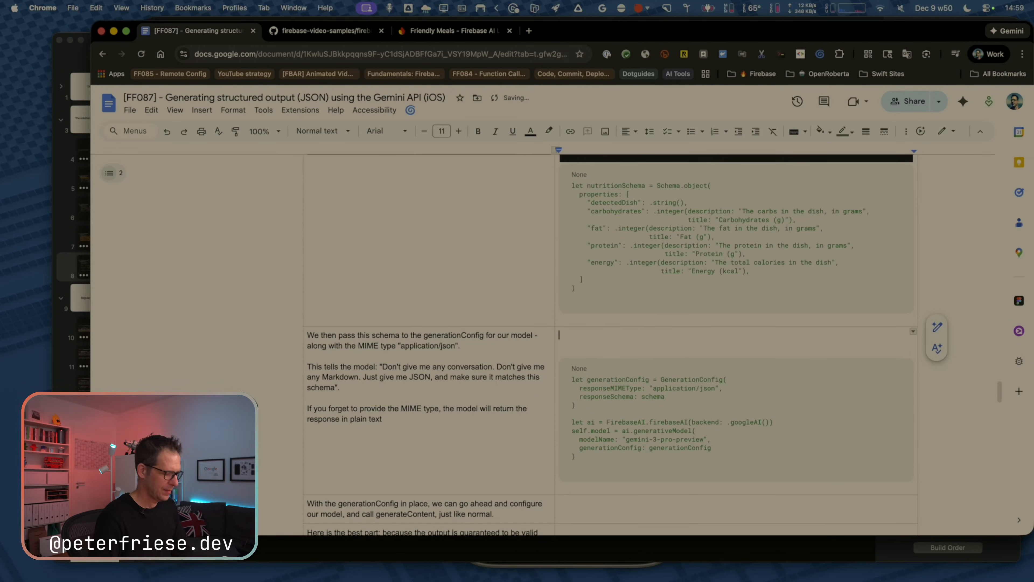
key("super+v")
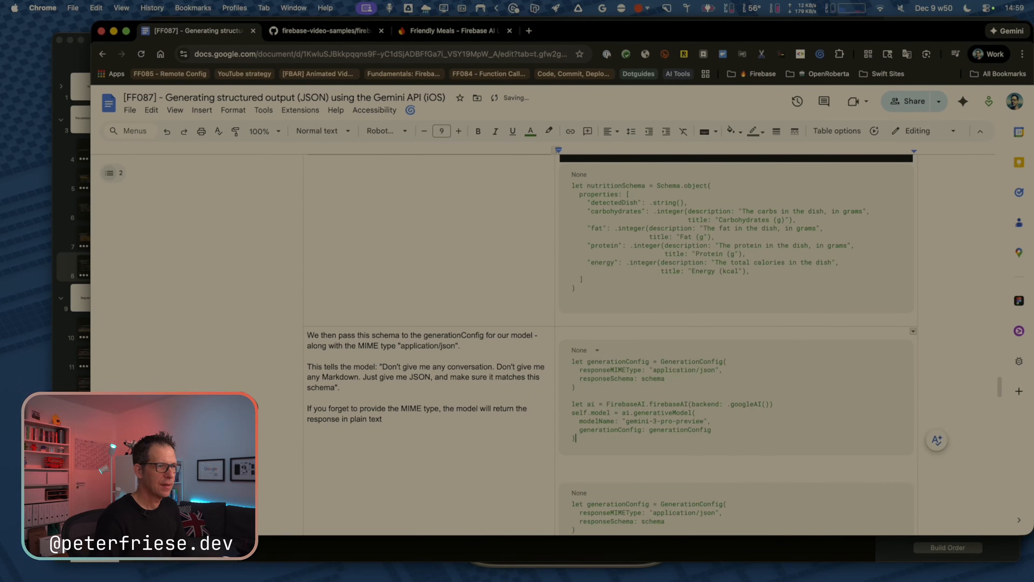
Delete the FirebaseAI and self.model code from the upper copy, keeping only its generationConfig declaration.
left_click(630, 371)
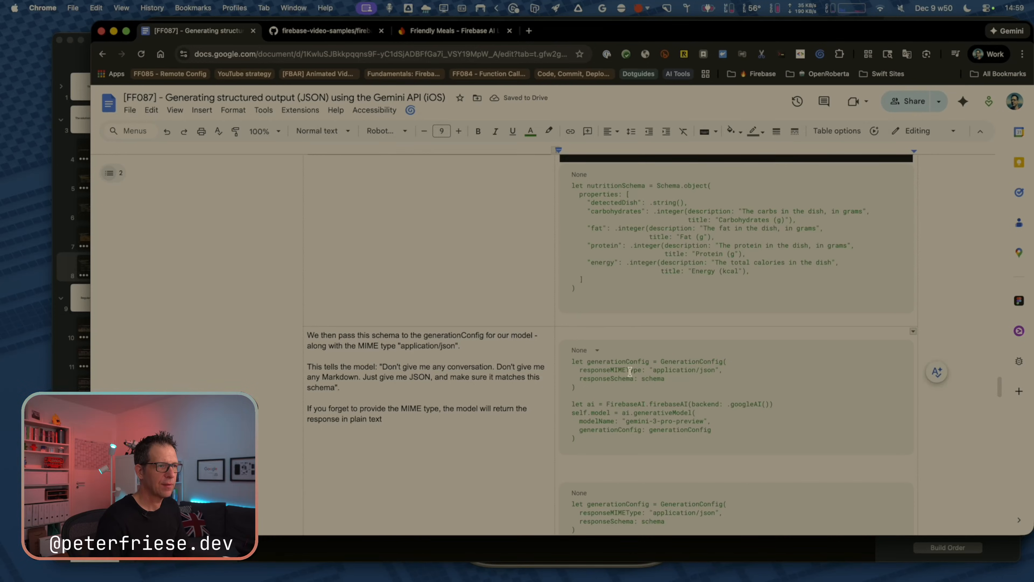
triple_click(630, 371)
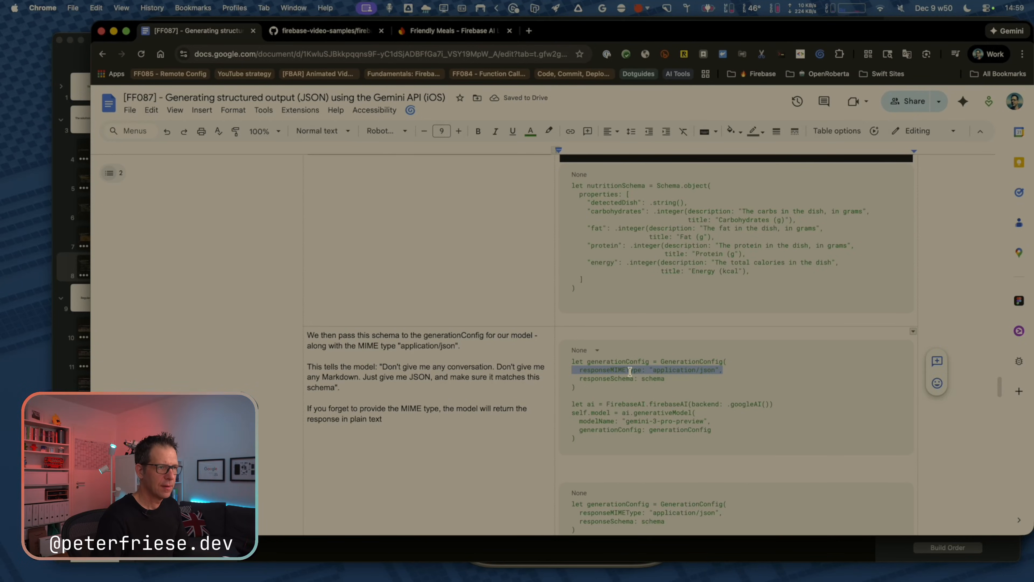
key("Down")
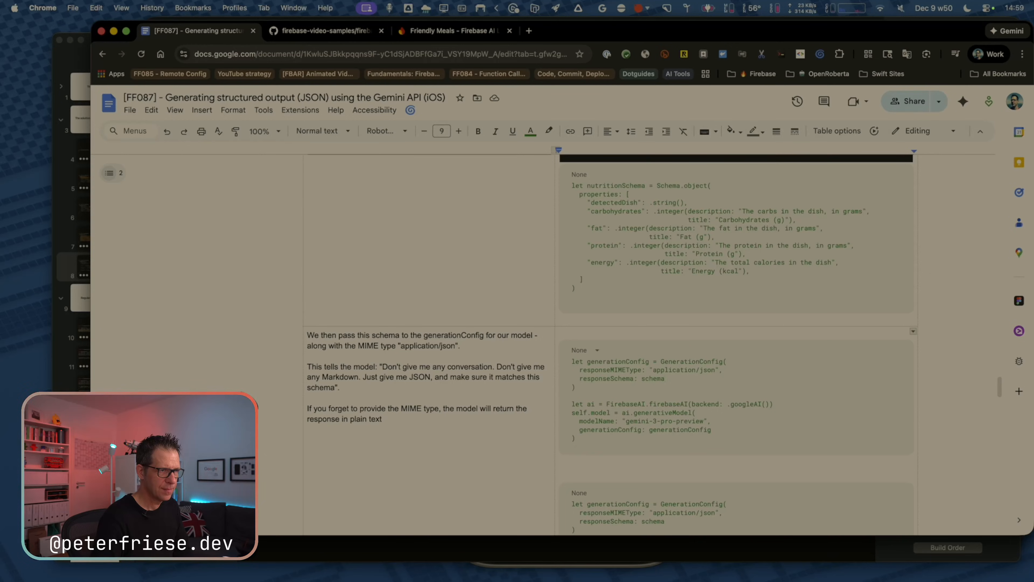
key("Down")
key("Down")
key("Down")
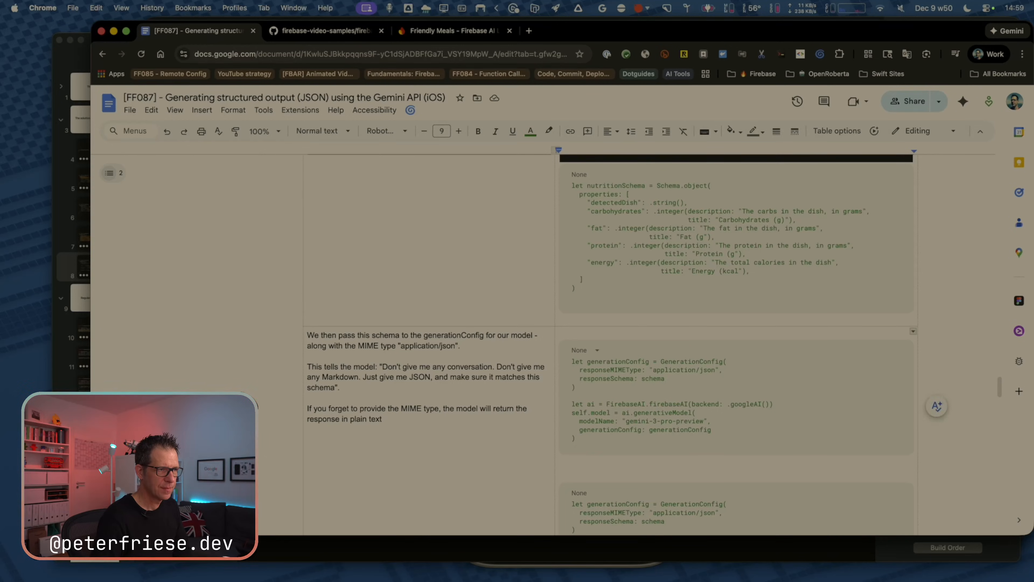
key("Down")
key("Down")
key("Down")
key("Down")
key("shift+Left")
key("shift+Up")
key("shift+Up")
key("shift+Up")
key("shift+Up")
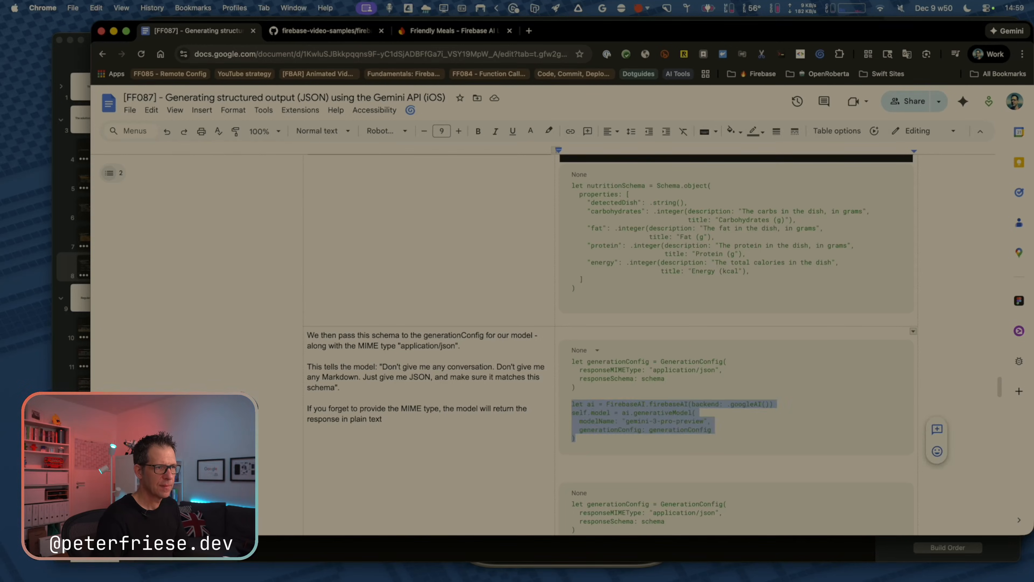
key("BackSpace")
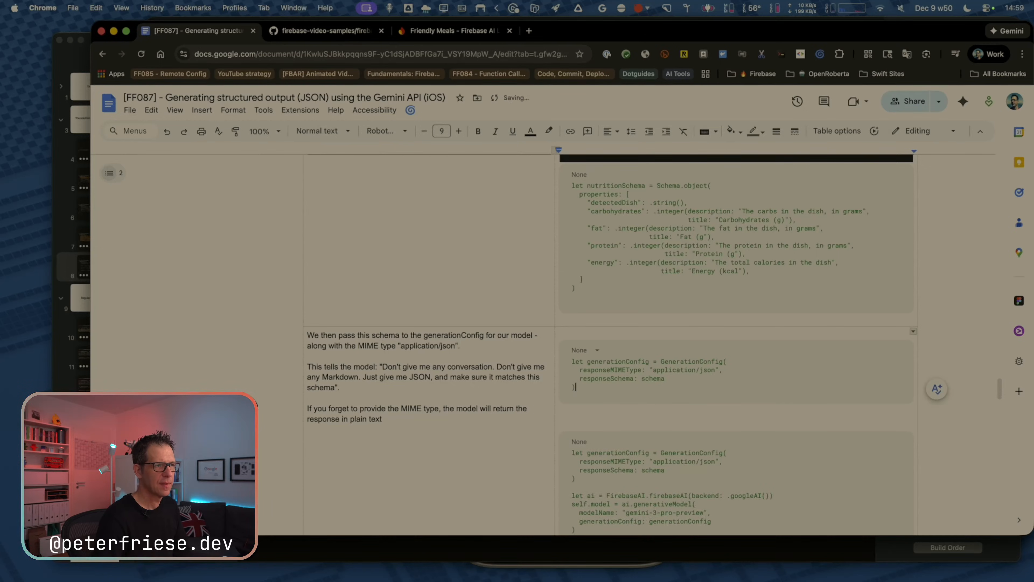
key("Up")
key("super+Right")
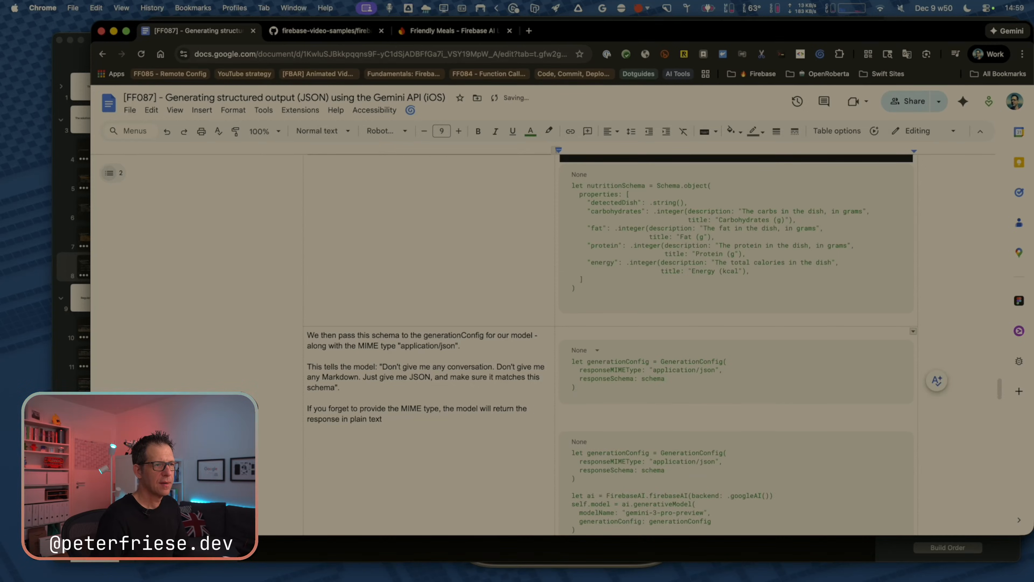
Delete the responseMIMEType and responseSchema lines from the upper generationConfig block and undo the paste of the full snippet there.
key("shift+super+Left")
key("shift+Up")
key("BackSpace")
key("BackSpace")
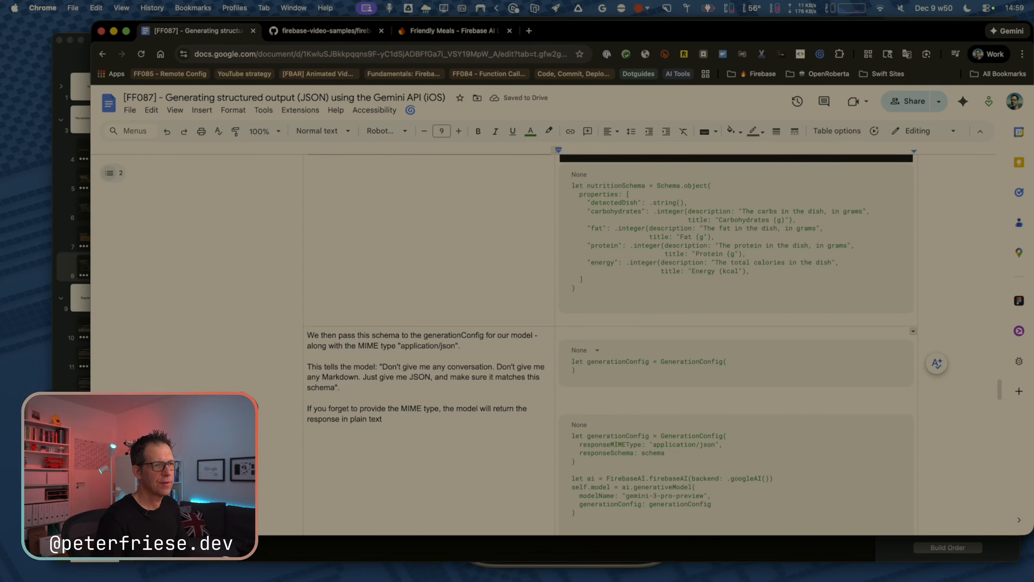
key("shift+Down")
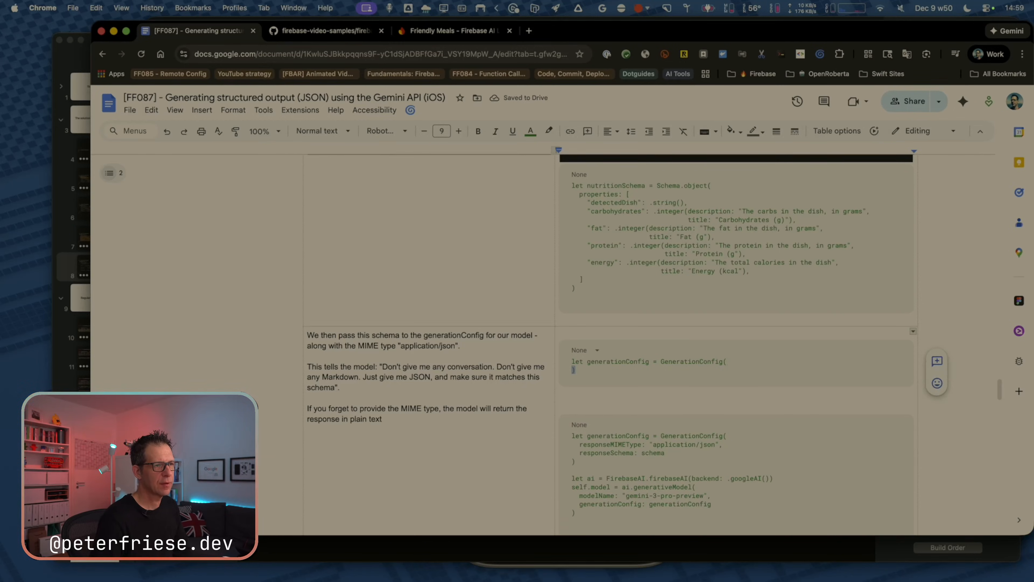
type("let generationConfig = GenerationConfig(   responseMIMEType: \"application/json\",   responseSchema: schema )  let ai = FirebaseAI.firebaseAI(backend: .googleAI()) self.model = ai.generativeModel(   modelName: \"gemini-3-pro-preview\",   generationConfig: generationConfig )")
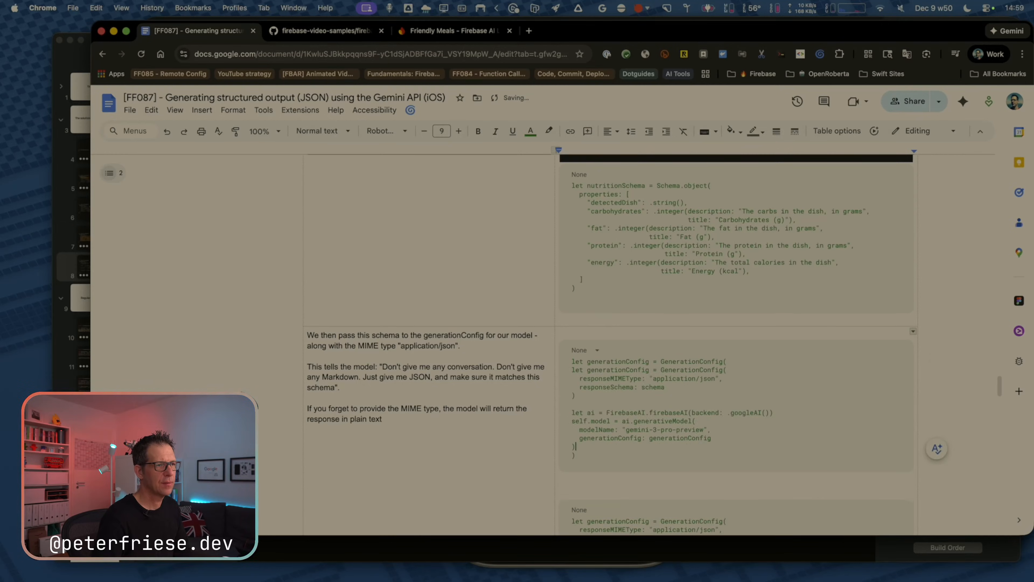
key("super+z")
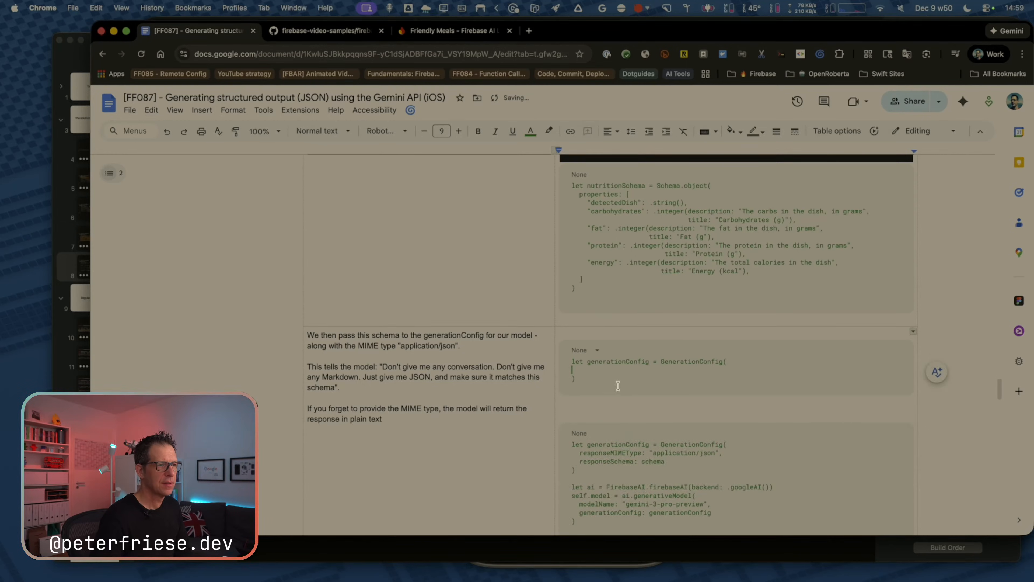
Copy the responseMIMEType and responseSchema lines from the lower code block into the upper block's empty GenerationConfig call.
left_click(671, 451)
key("super+Left")
key("shift+Down")
key("shift+super+Right")
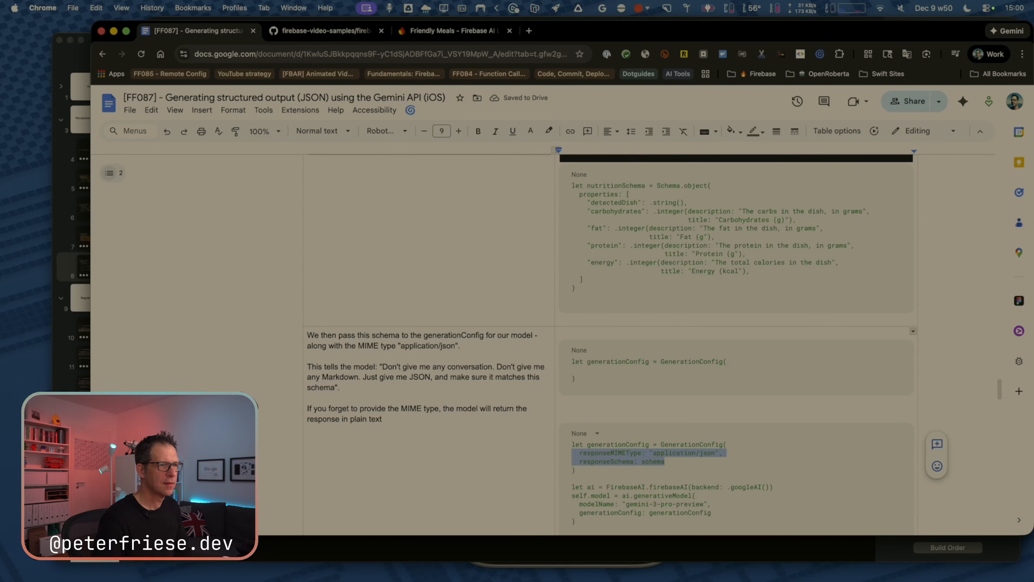
key("super+c")
left_click(587, 368)
key("super+v")
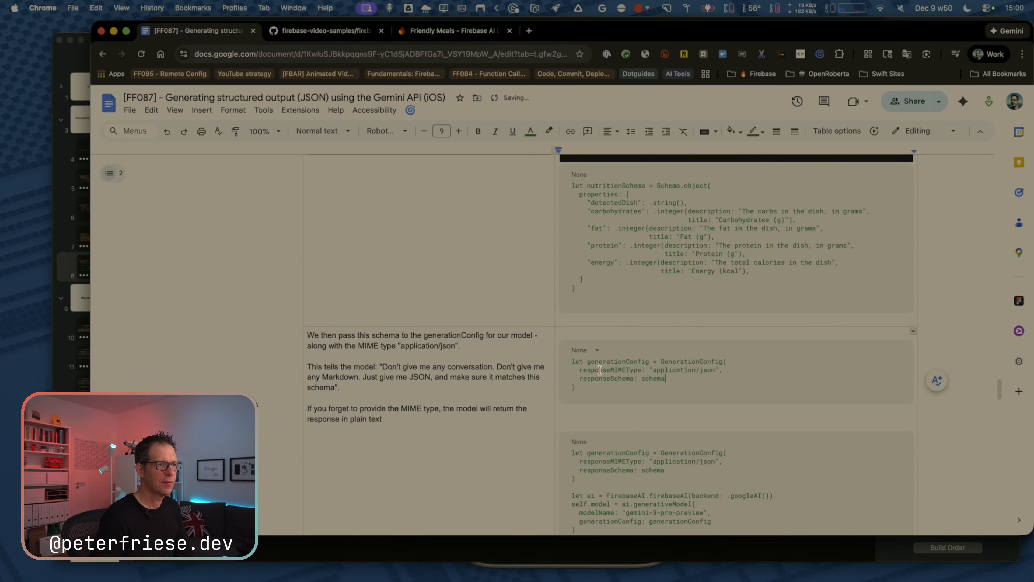
Copy the FirebaseAI and self.model code from the lower block and paste it below the upper block's generationConfig declaration, separated by a blank line.
scroll(599, 390, "down", 3)
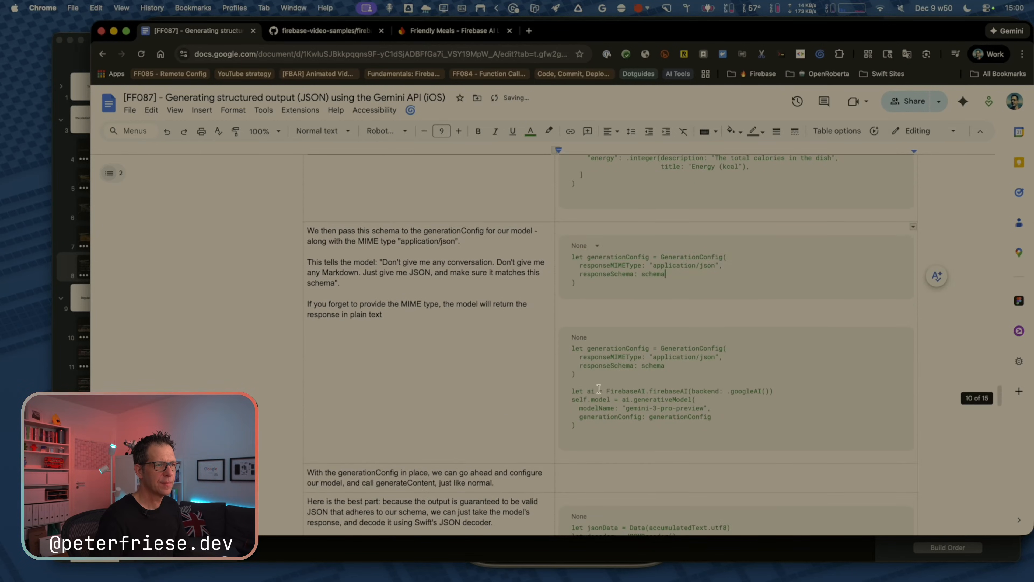
left_click(604, 391)
key("super+Left")
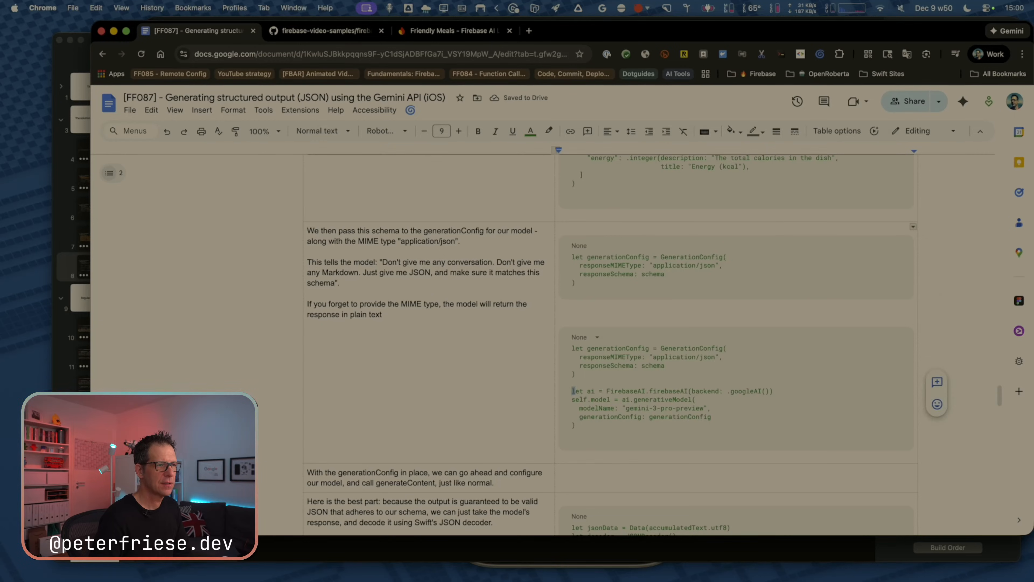
key("shift+Down")
key("shift+Down")
key("shift+Down")
key("shift+Down")
key("shift+super+Right")
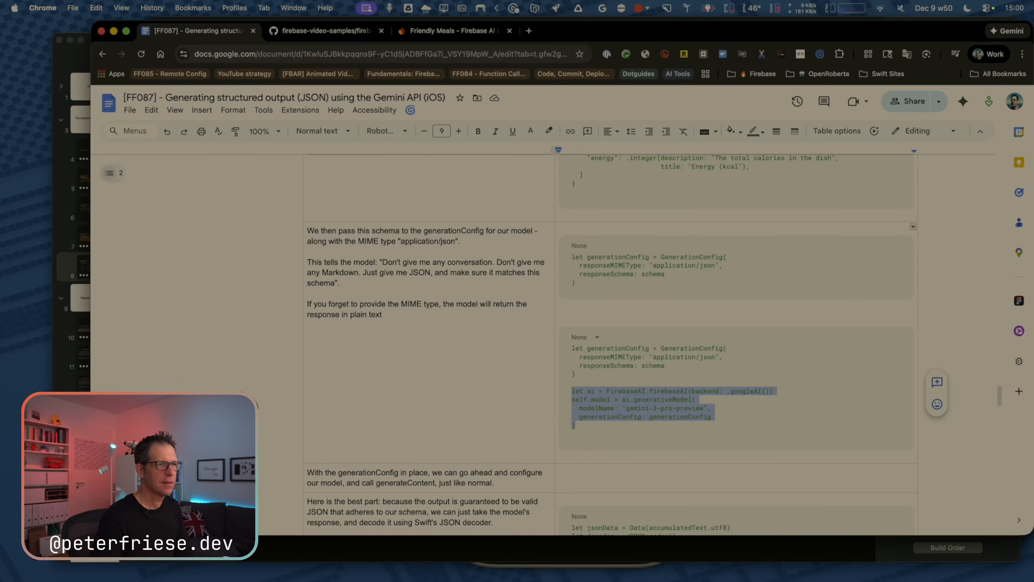
left_click(613, 281)
key("Return")
key("Return")
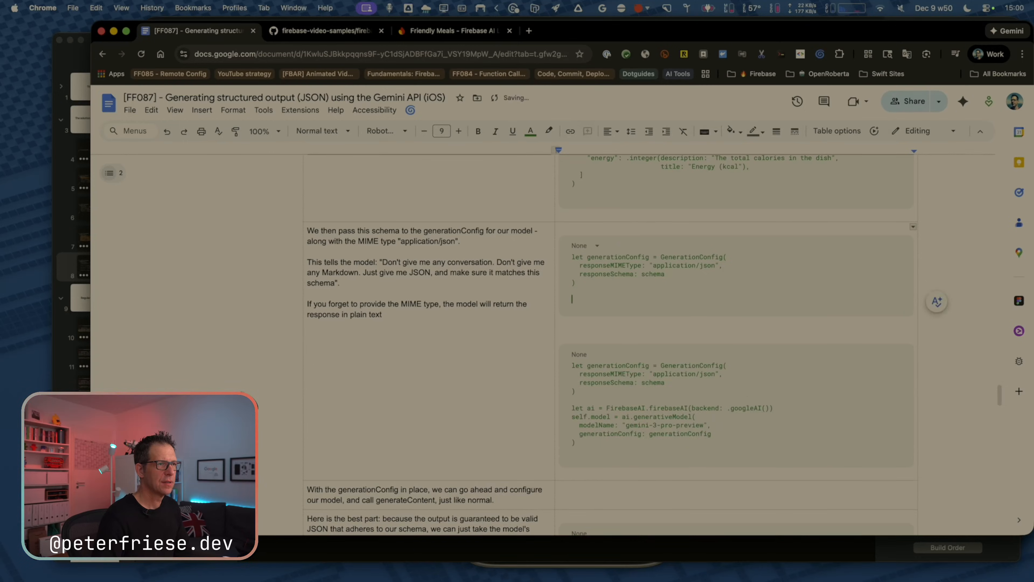
key("super+v")
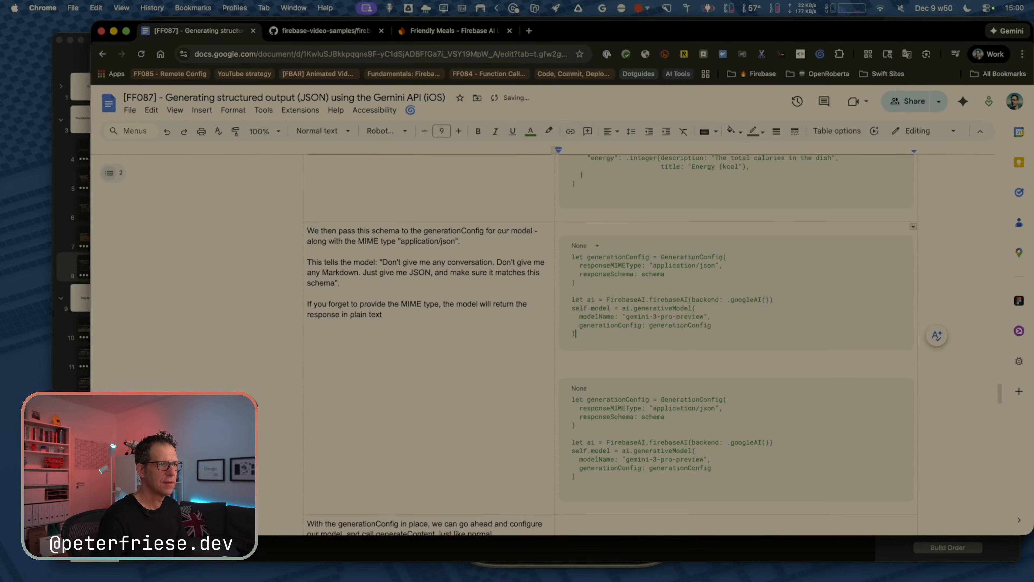
Remove the "generationConfig: generationConfig" argument from the upper block's model call and paste it back on a new line after modelName.
left_click(638, 325)
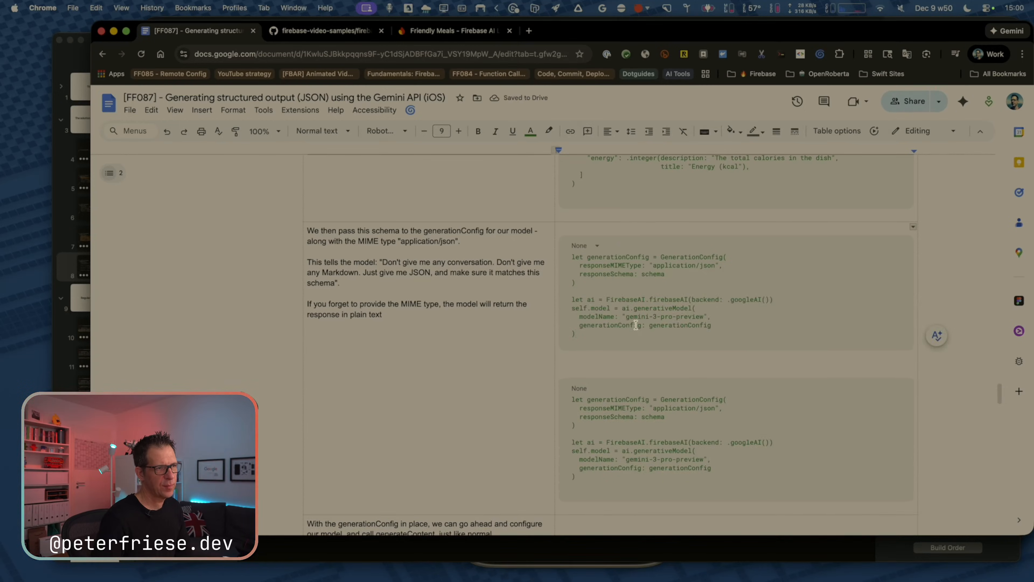
triple_click(747, 330)
key("cmd+c")
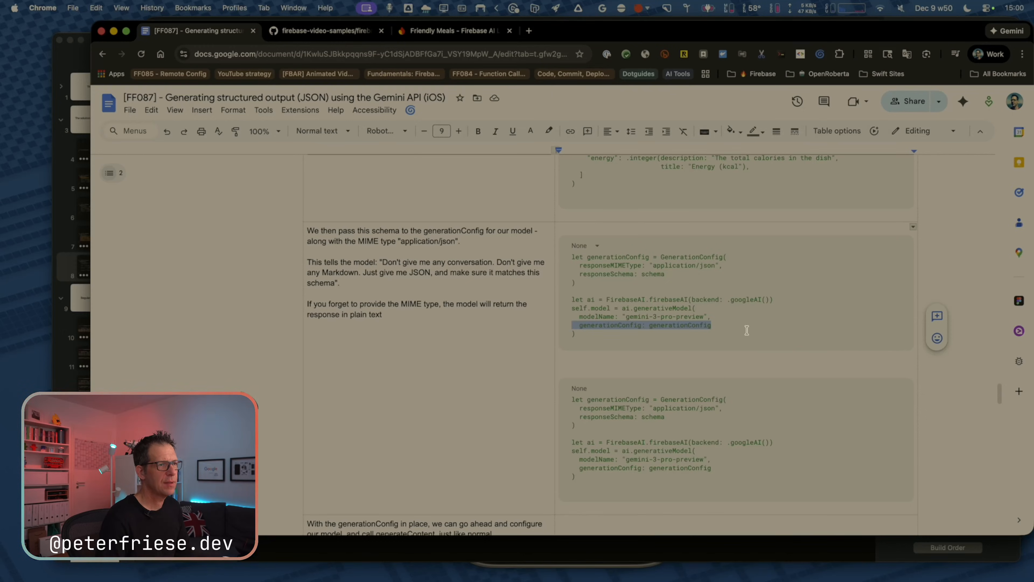
key("BackSpace")
key("BackSpace")
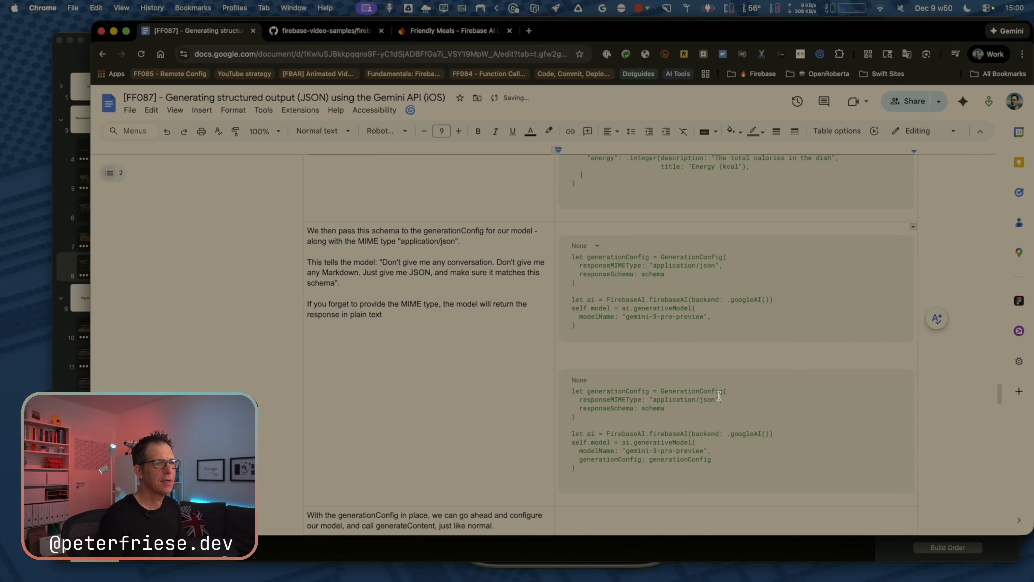
triple_click(682, 460)
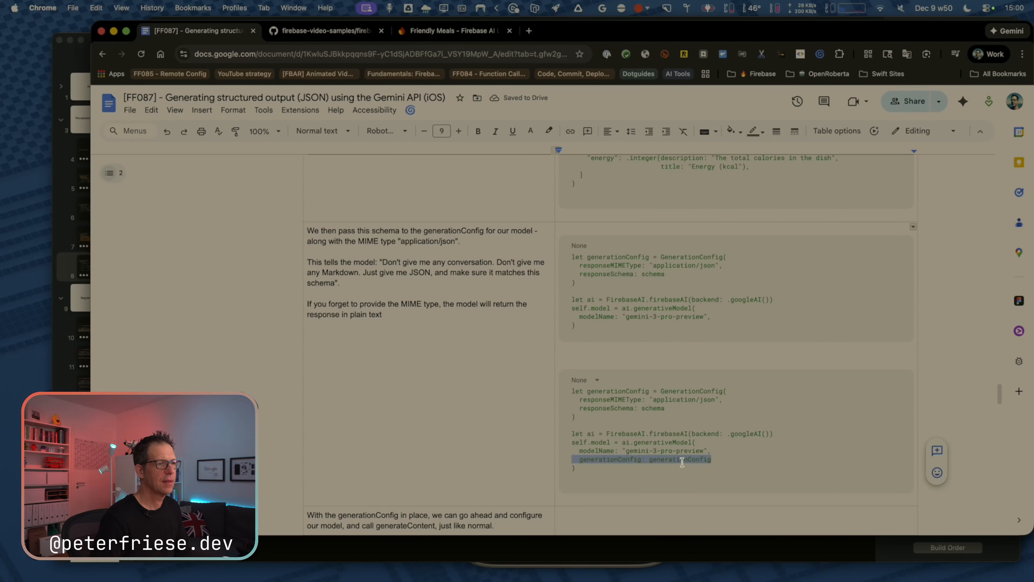
left_click(717, 322)
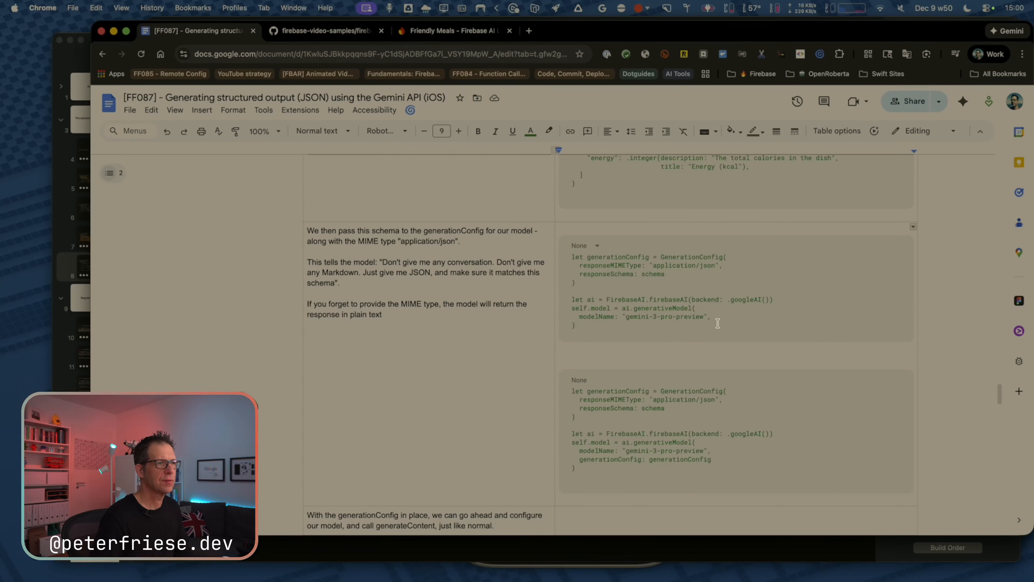
key("Return")
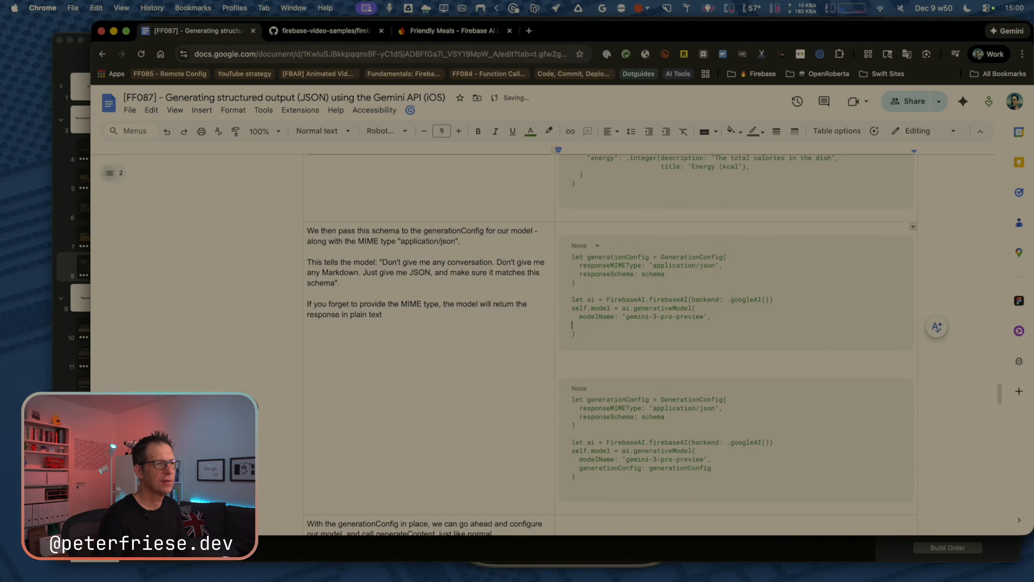
key("cmd+v")
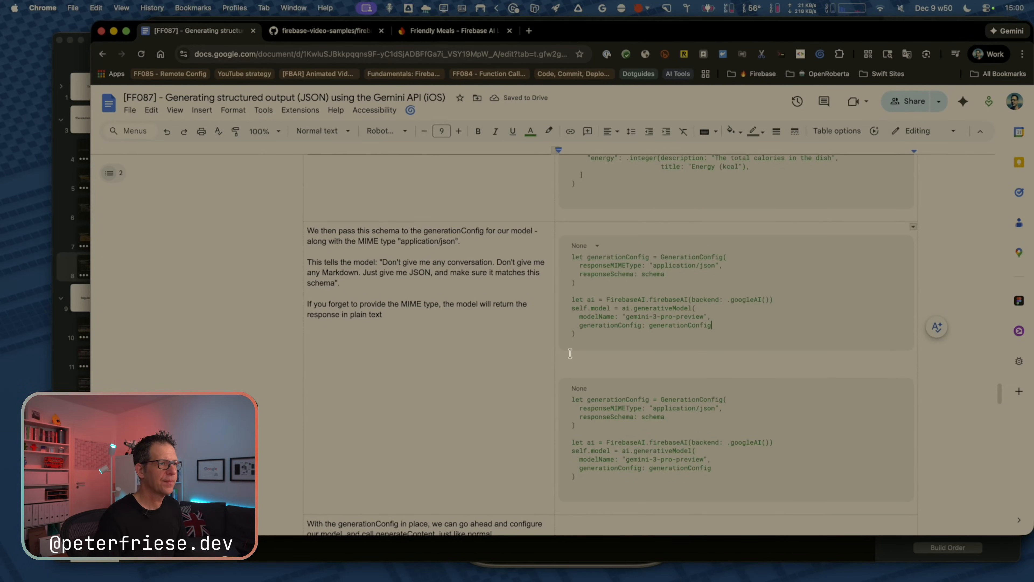
Delete the duplicate upper code block and its surrounding empty lines, keeping only the original generationConfig block in the row.
left_click_drag(568, 361, 564, 228)
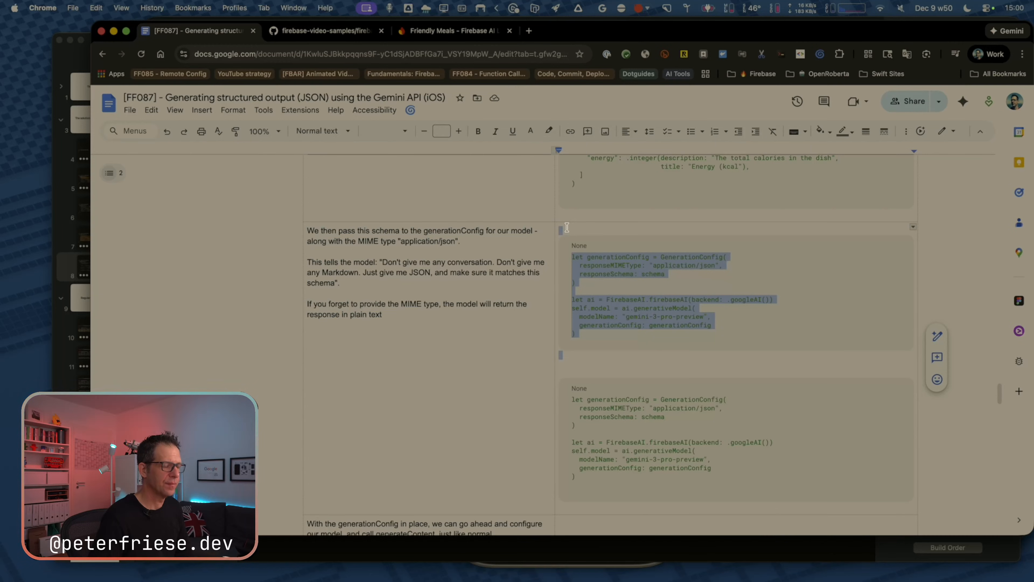
key("BackSpace")
key("Delete")
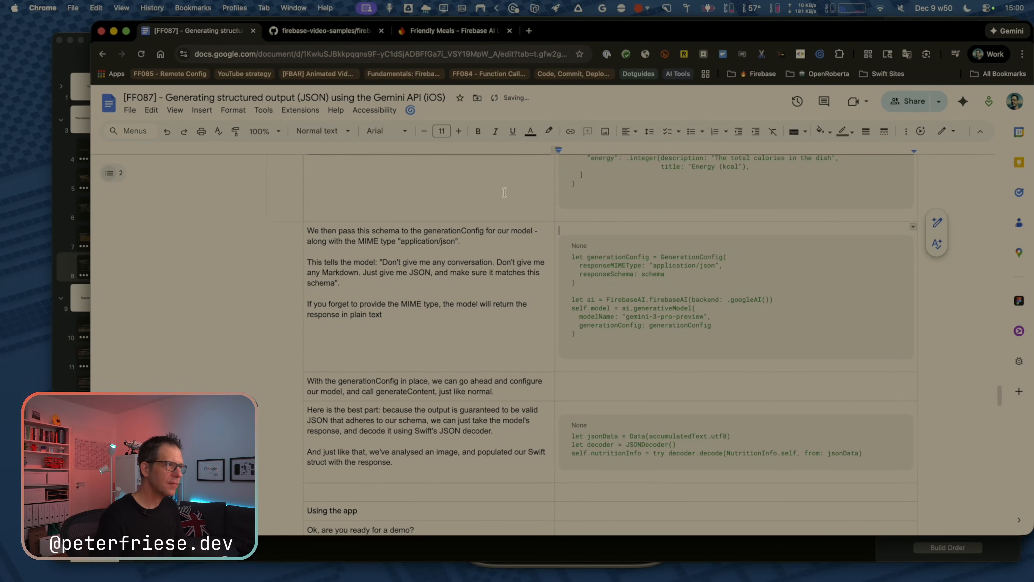
scroll(397, 269, "up", 6)
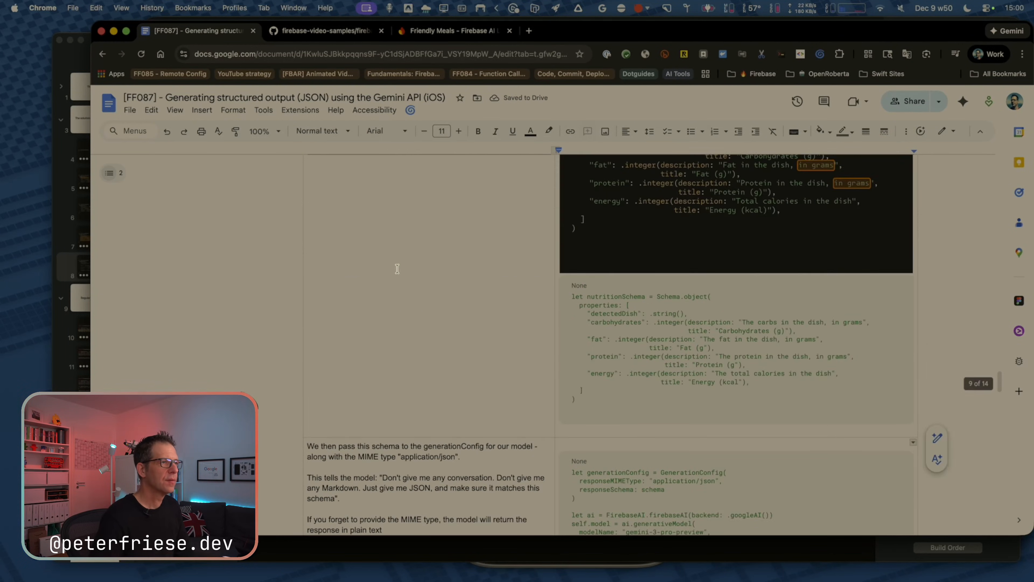
scroll(397, 272, "down", 5)
scroll(397, 271, "down", 5)
scroll(448, 285, "up", 3)
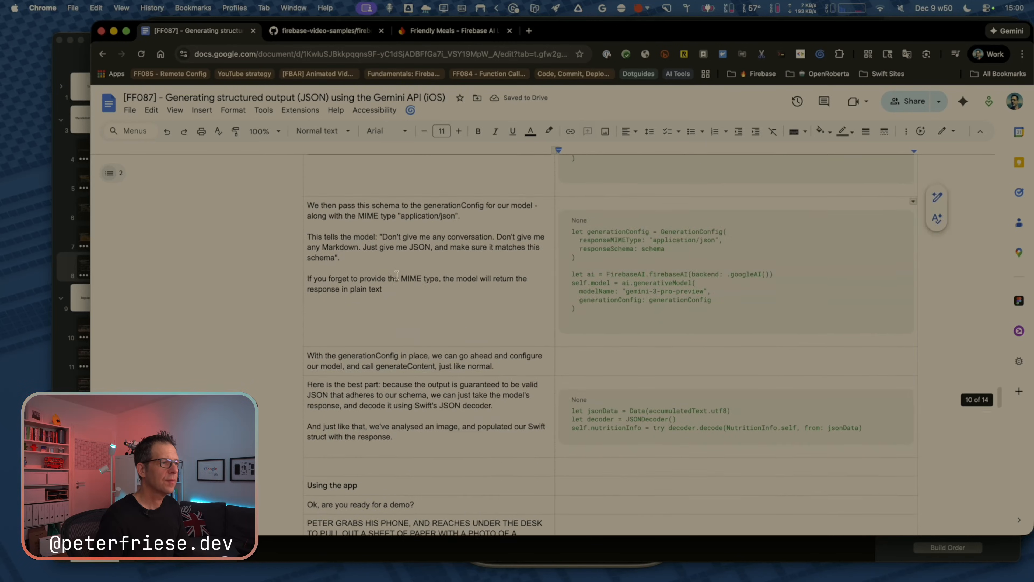
scroll(488, 298, "down", 1)
In Keynote, copy the collapsed "The problem" slide group and paste it after slide 8.
left_click(72, 202)
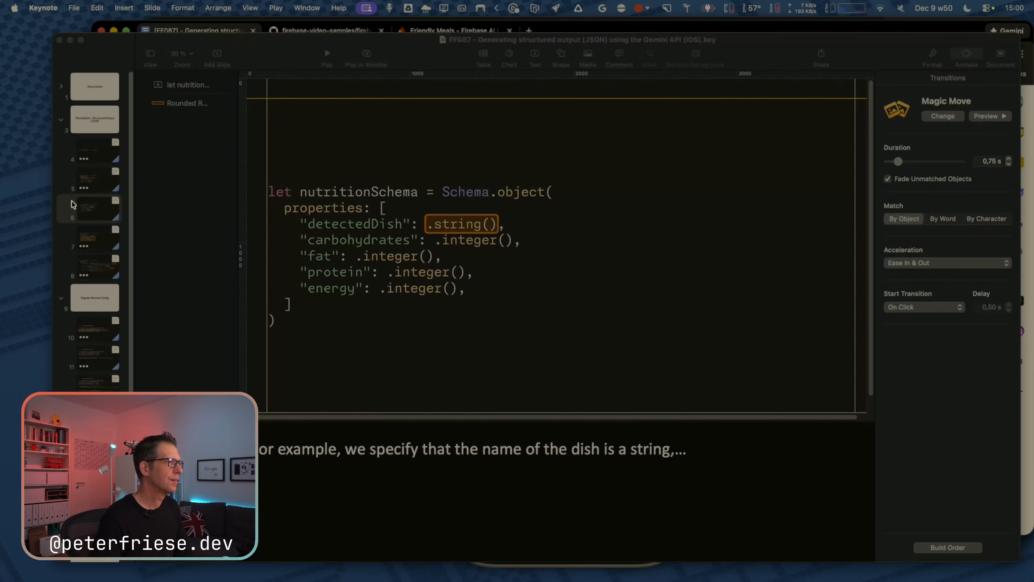
left_click(95, 119)
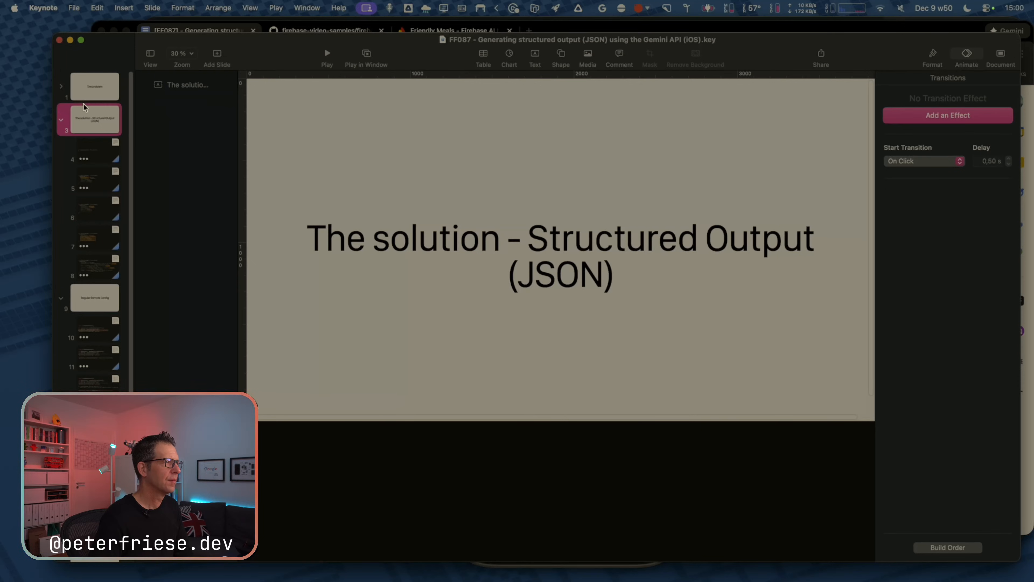
left_click(89, 88)
left_click(96, 124)
left_click(99, 269)
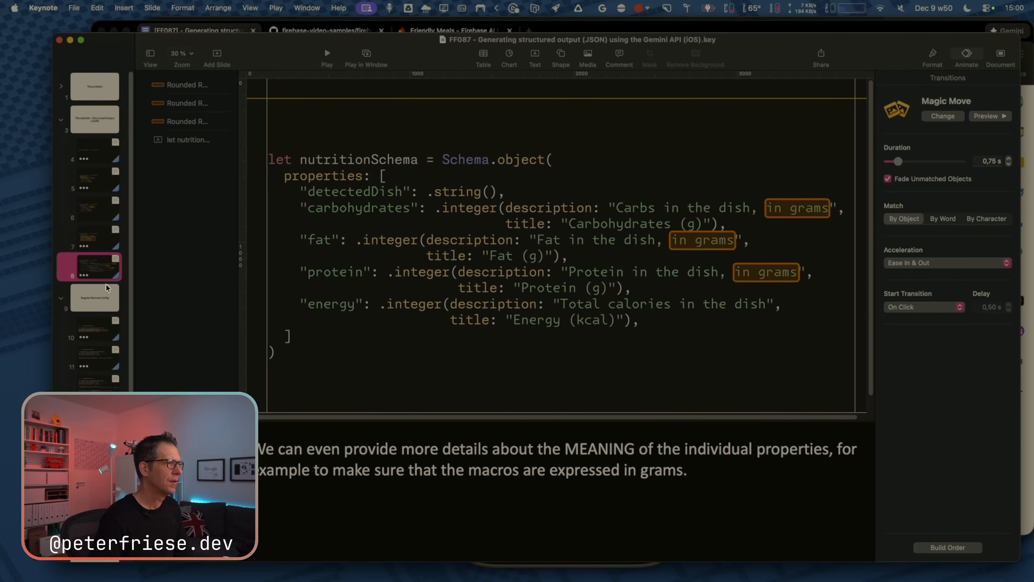
left_click(94, 119)
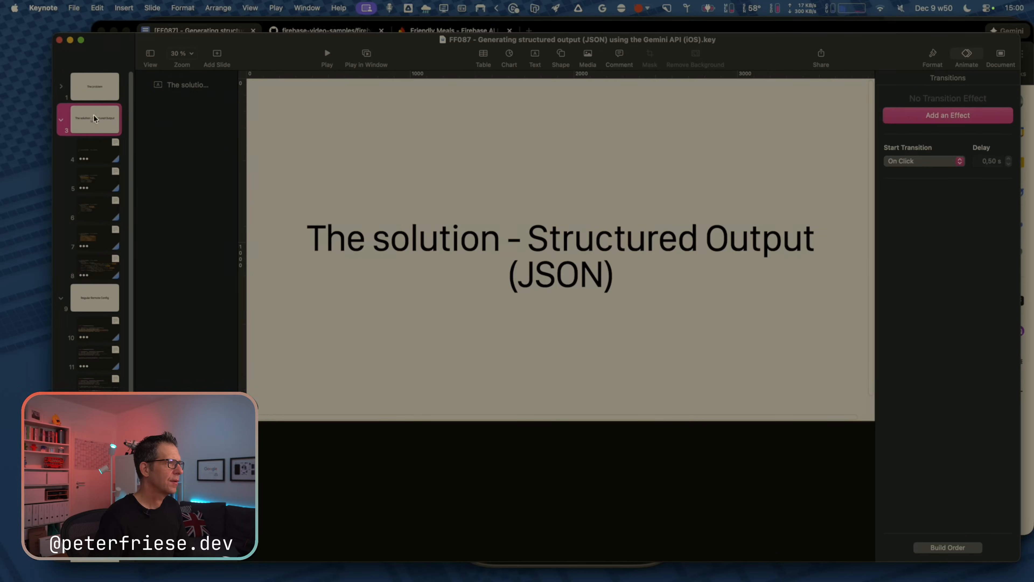
left_click(104, 87)
left_click(97, 271)
key("super+v")
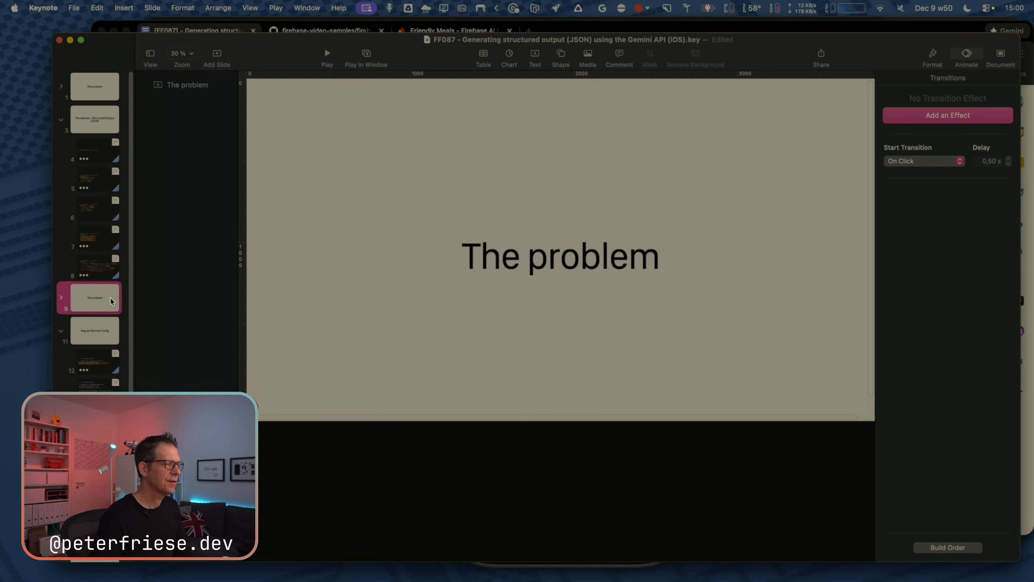
Retitle the pasted "The problem" slide "Configuring the Model" and expand its group to select the slide inside.
key("super+Tab")
scroll(574, 249, "up", 2)
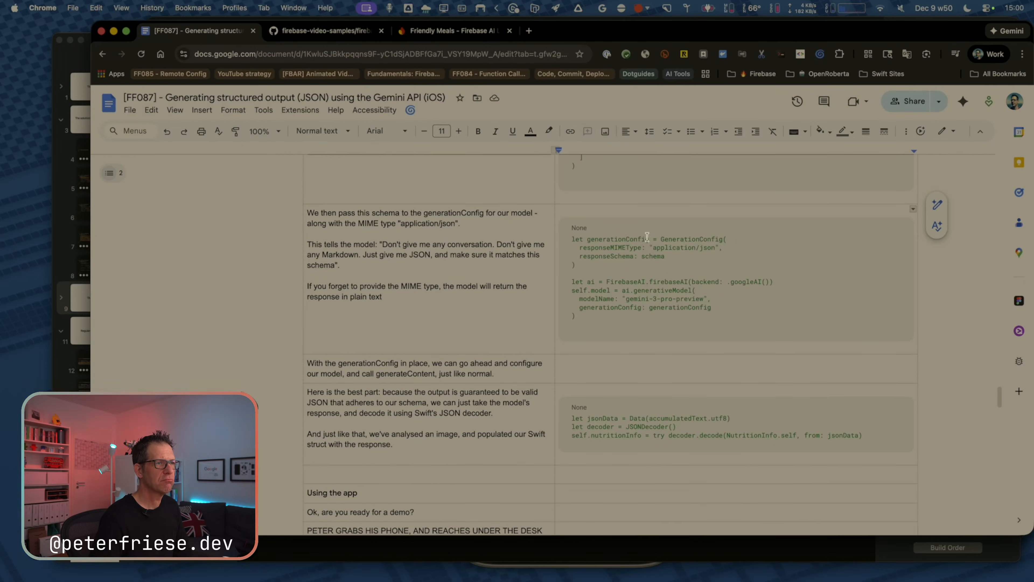
key("super+Tab")
left_click(529, 274)
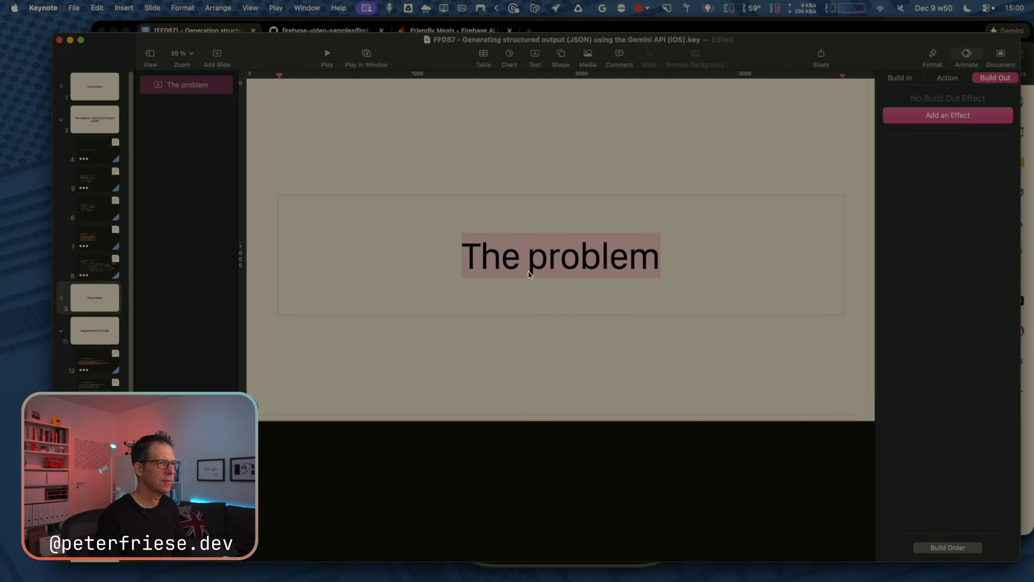
type("Confi")
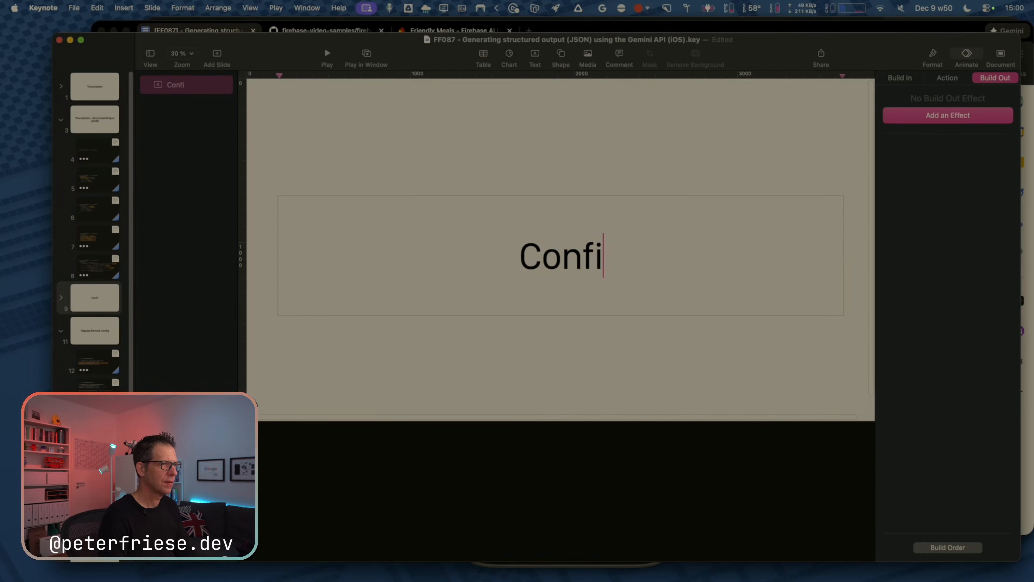
type("guring the Mod")
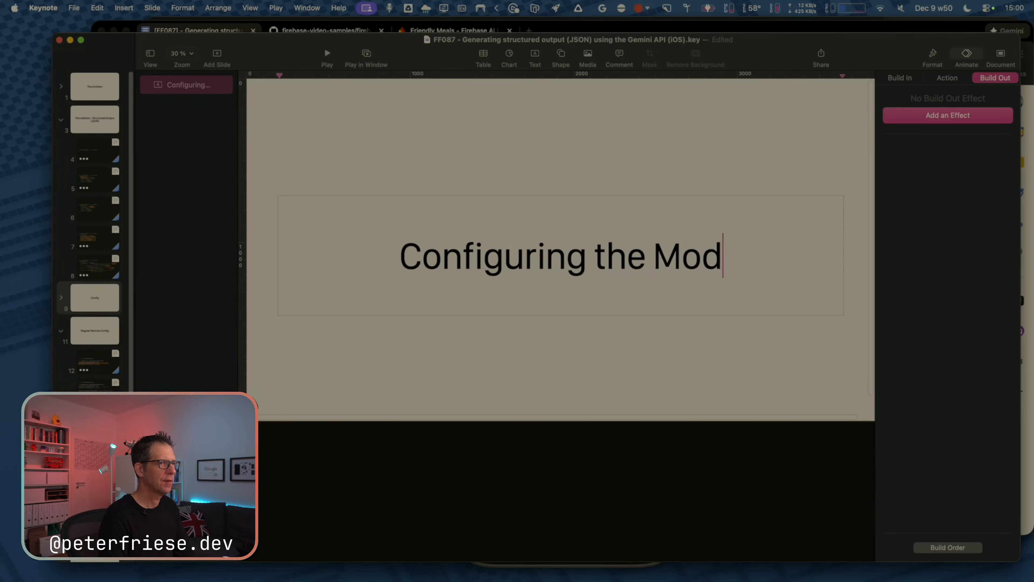
type("el")
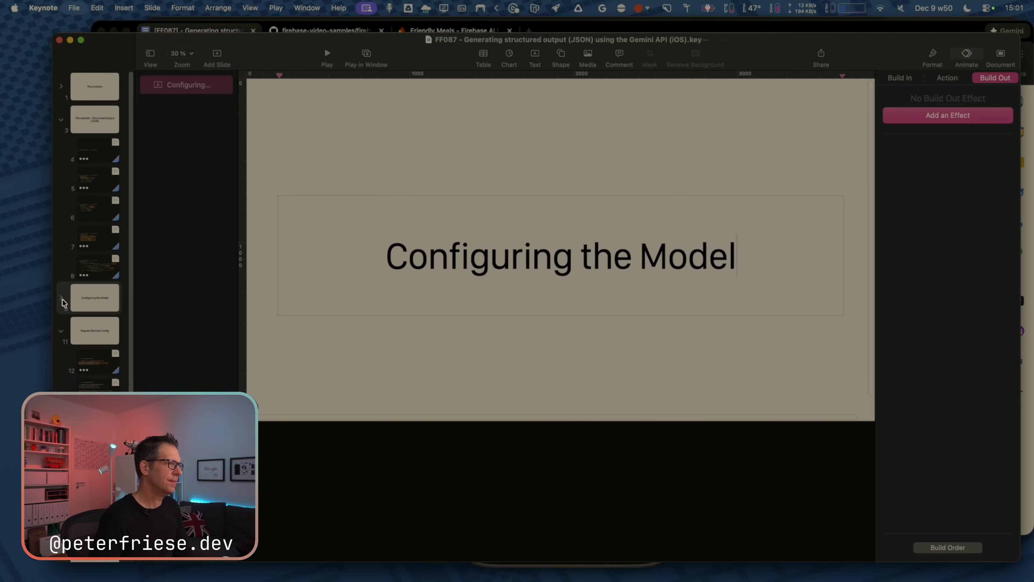
left_click(62, 301)
key("Down")
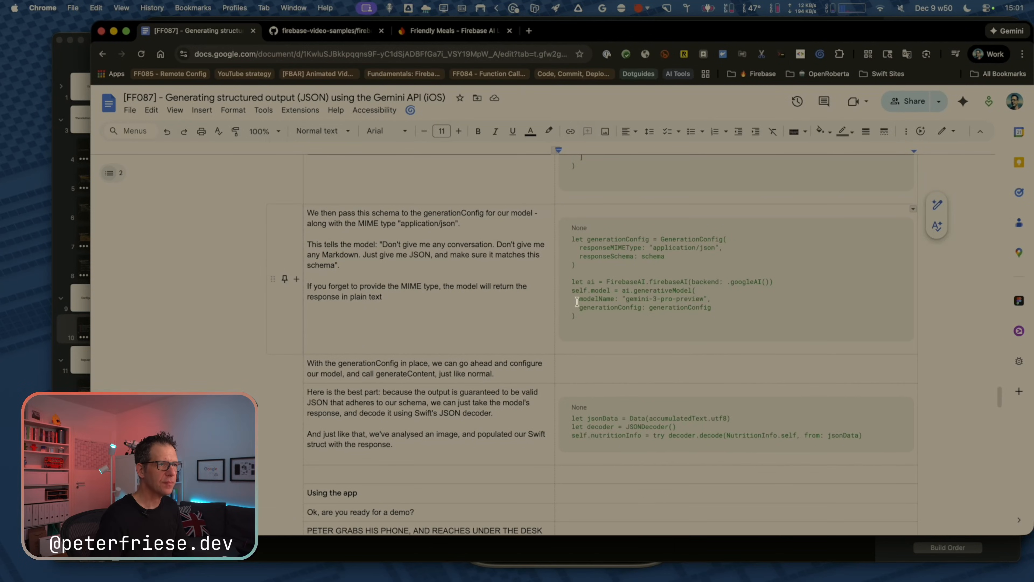
Review the narration and code of the script's generationConfig row and the paragraph about calling generateContent below it.
left_click(578, 301)
left_click(634, 261)
left_click(613, 265)
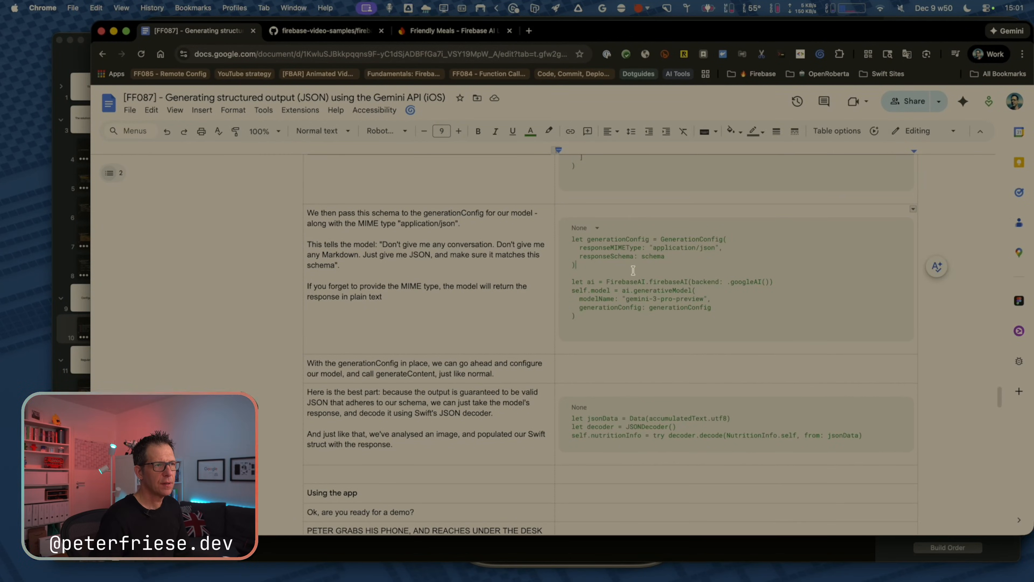
left_click(631, 282)
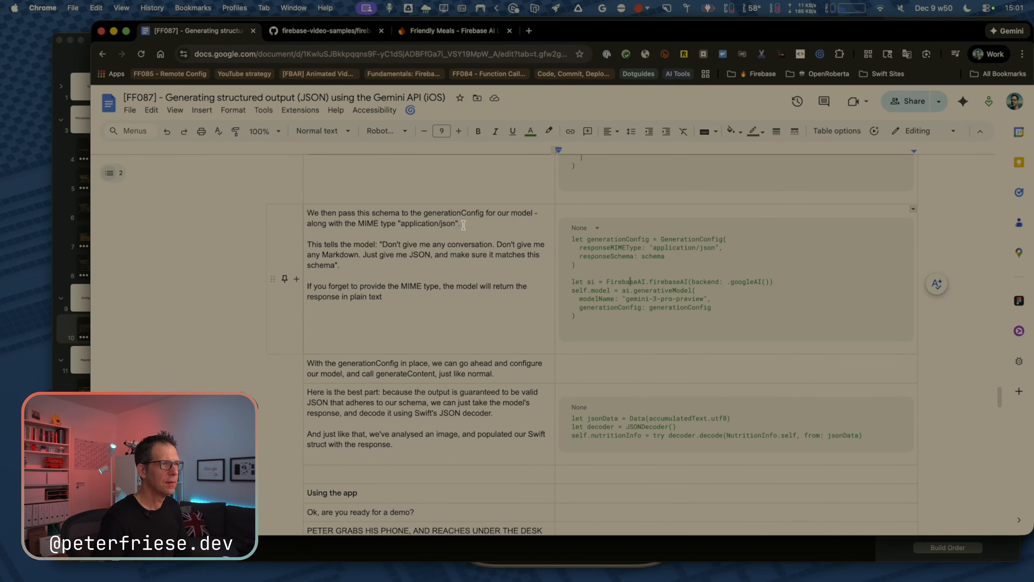
left_click(444, 244)
left_click(403, 279)
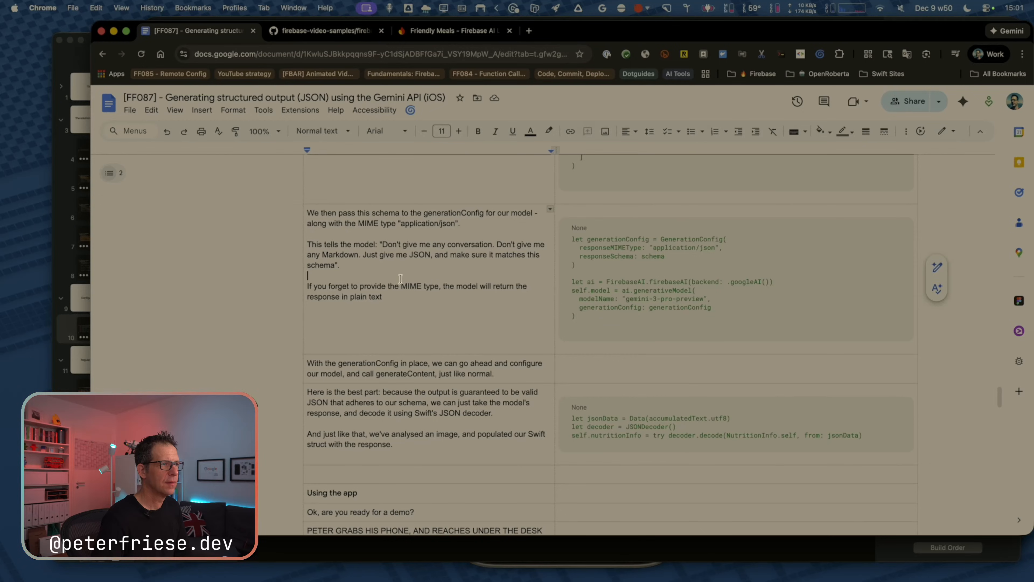
left_click(446, 303)
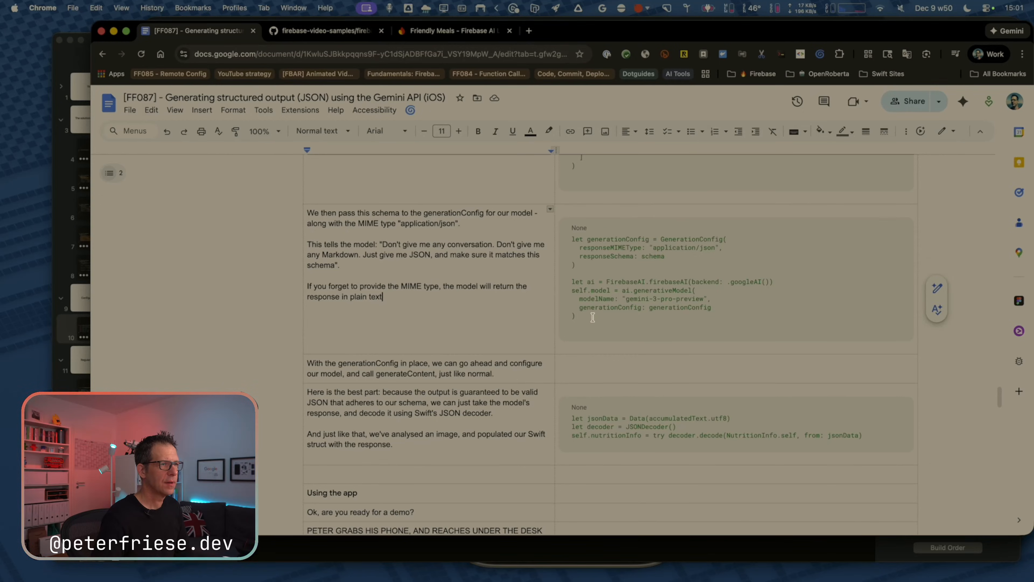
left_click_drag(505, 373, 309, 365)
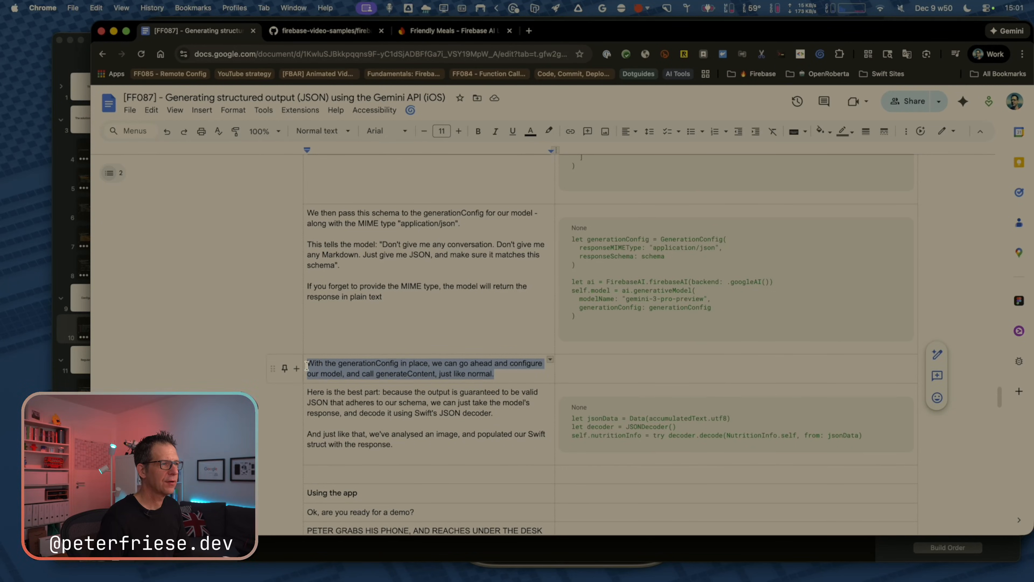
left_click(652, 244)
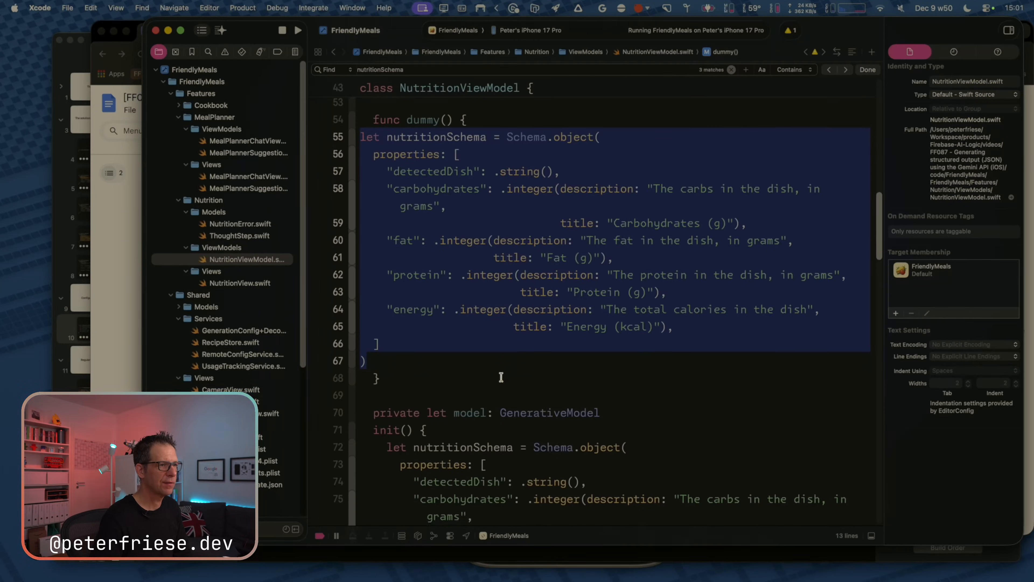
In Xcode, copy the generationConfig and model setup code from init() and paste it into dummy() below the nutritionSchema object.
scroll(501, 377, "down", 10)
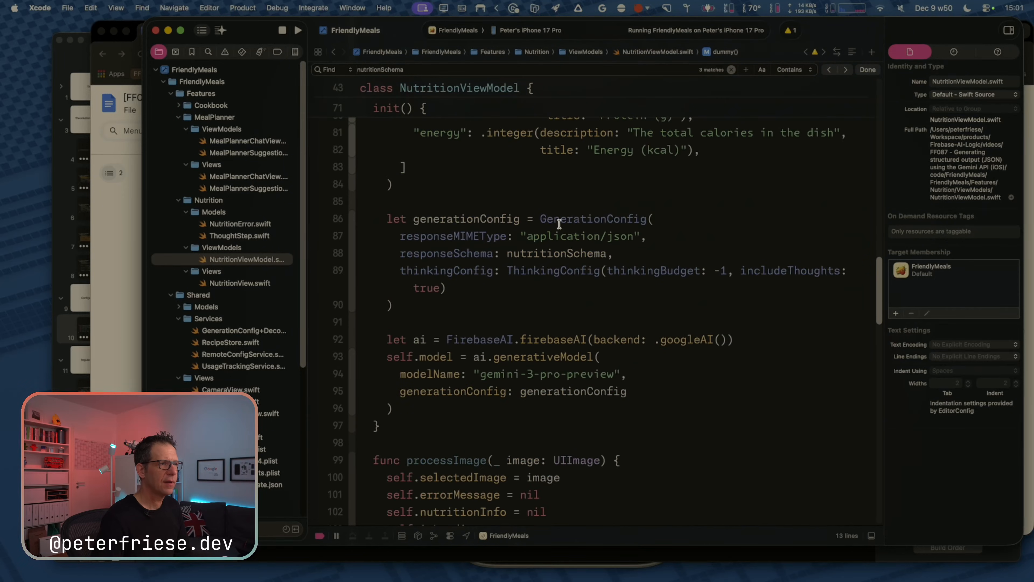
left_click_drag(361, 218, 363, 425)
key("super+c")
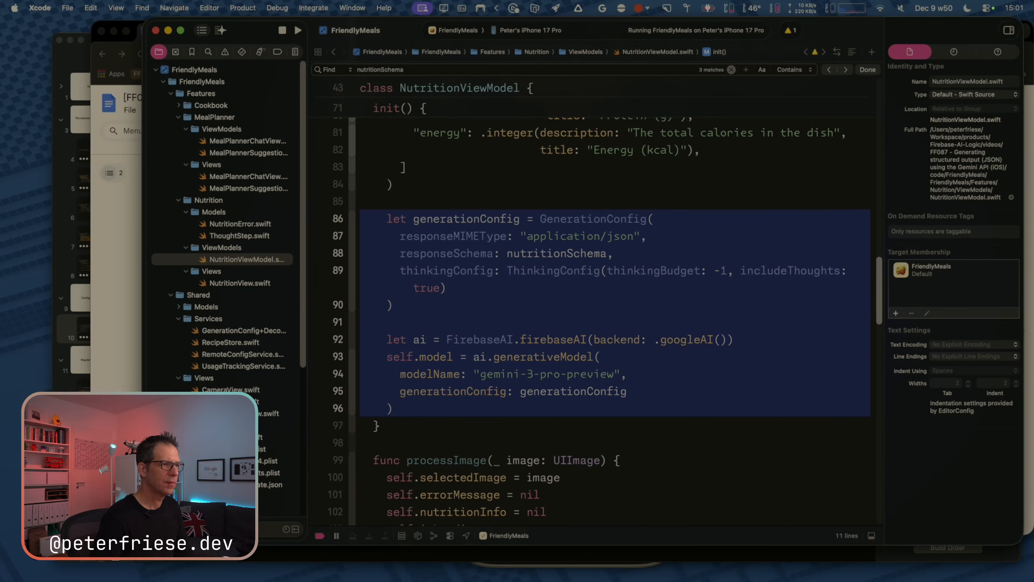
scroll(700, 244, "up", 5)
scroll(700, 244, "up", 3)
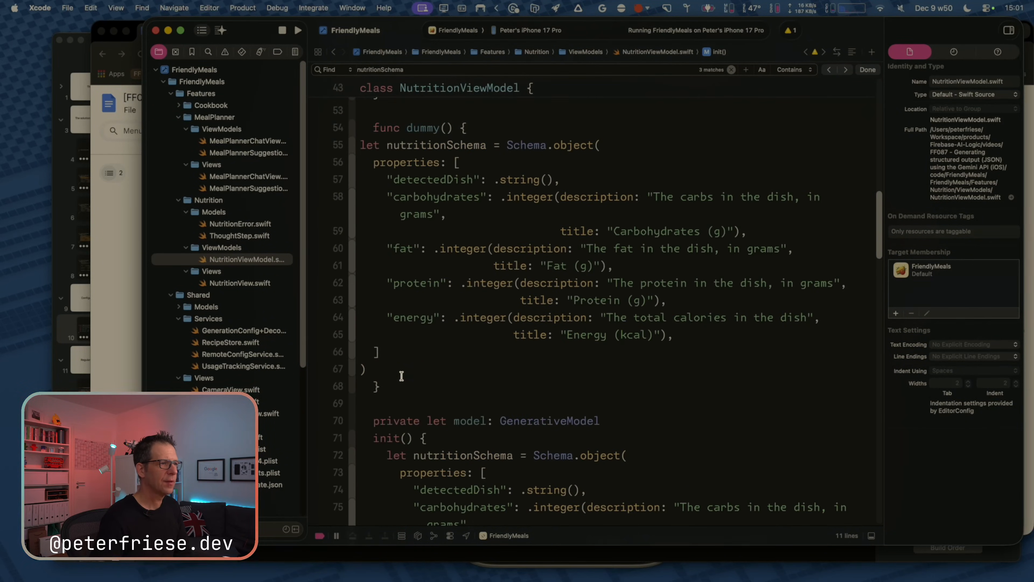
left_click(400, 370)
key("Return")
key("Return")
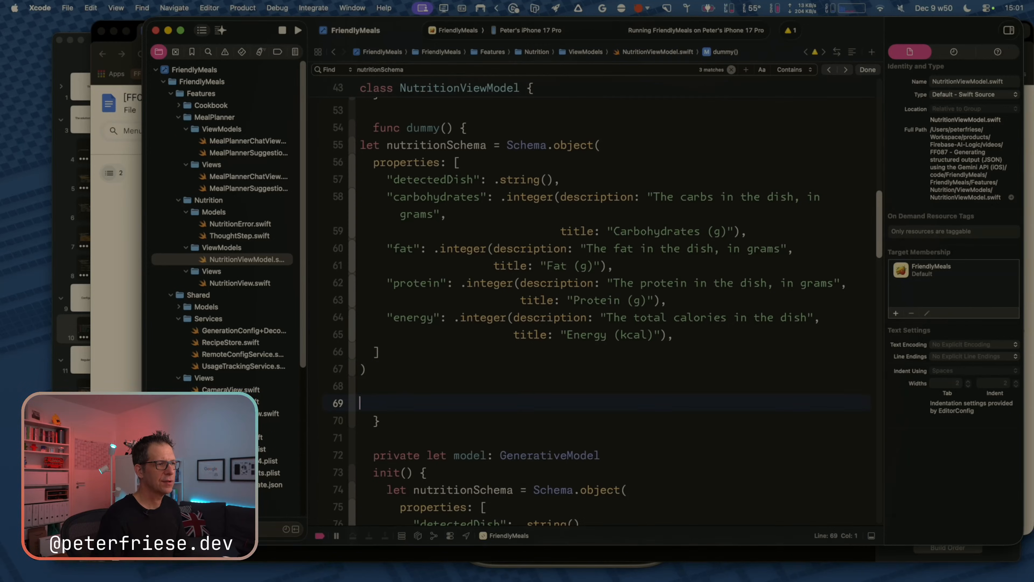
key("super+v")
Outdent the whole pasted generationConfig and model block in dummy() by two levels, aligning it with the nutritionSchema declaration.
key("shift+Up")
key("shift+Up")
key("shift+Up")
key("shift+Up")
key("shift+Up")
key("shift+Up")
key("shift+Up")
key("shift+Up")
key("shift+Up")
key("shift+Up")
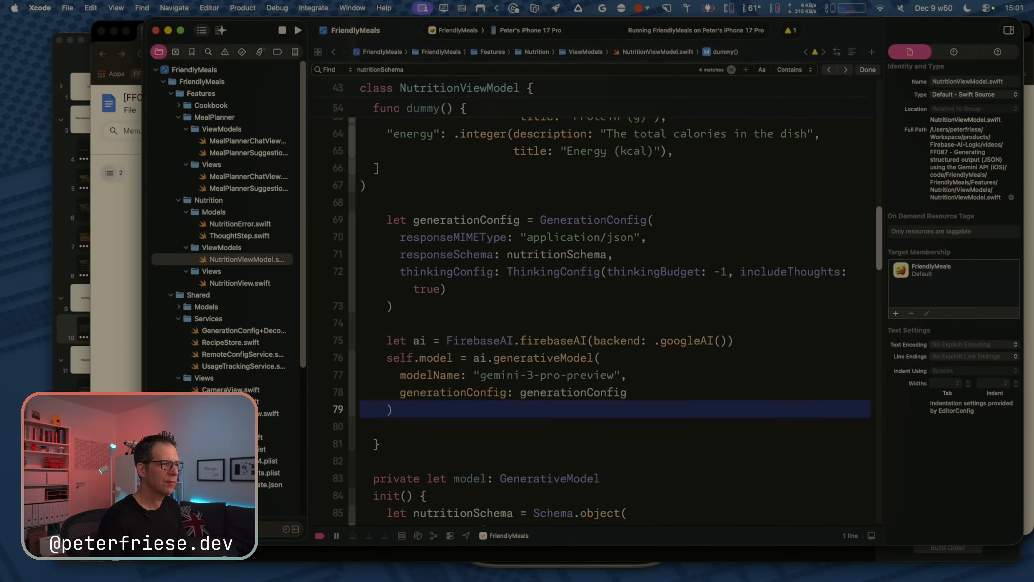
key("shift+Up")
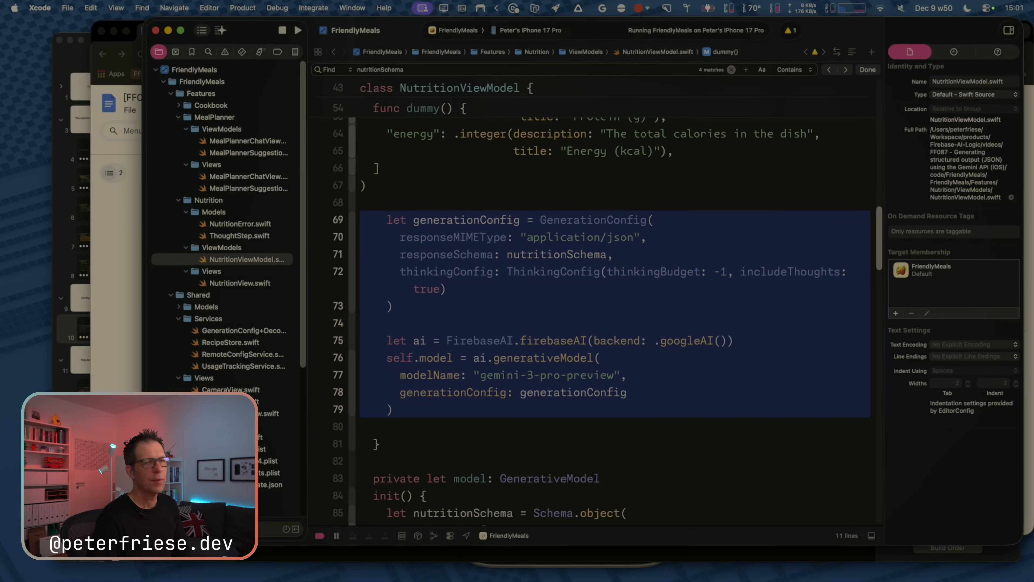
key("super+[")
key("super+[")
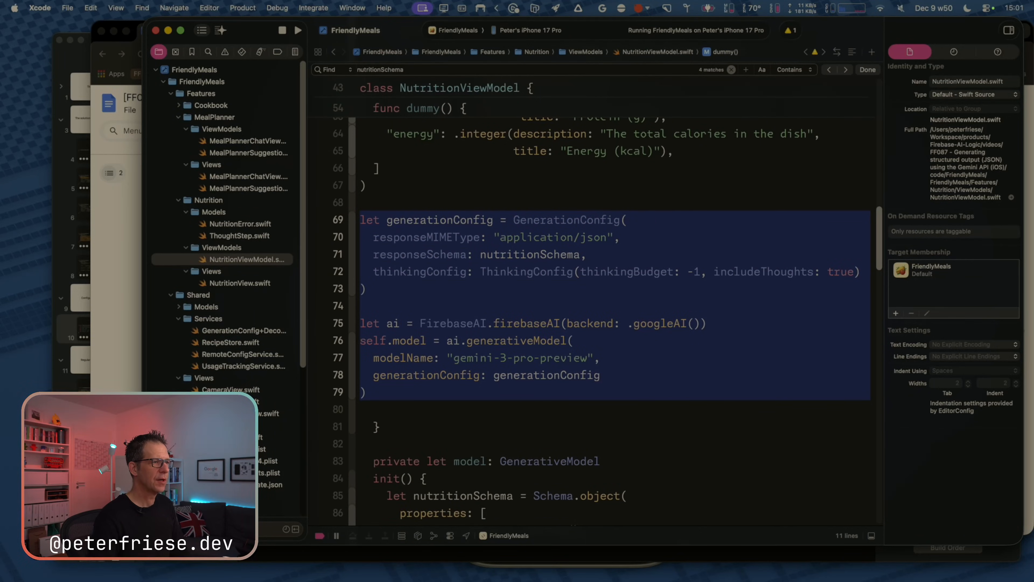
Examine the assignment error on self.model in dummy() and compare it with the model property declaration and init().
left_click(542, 287)
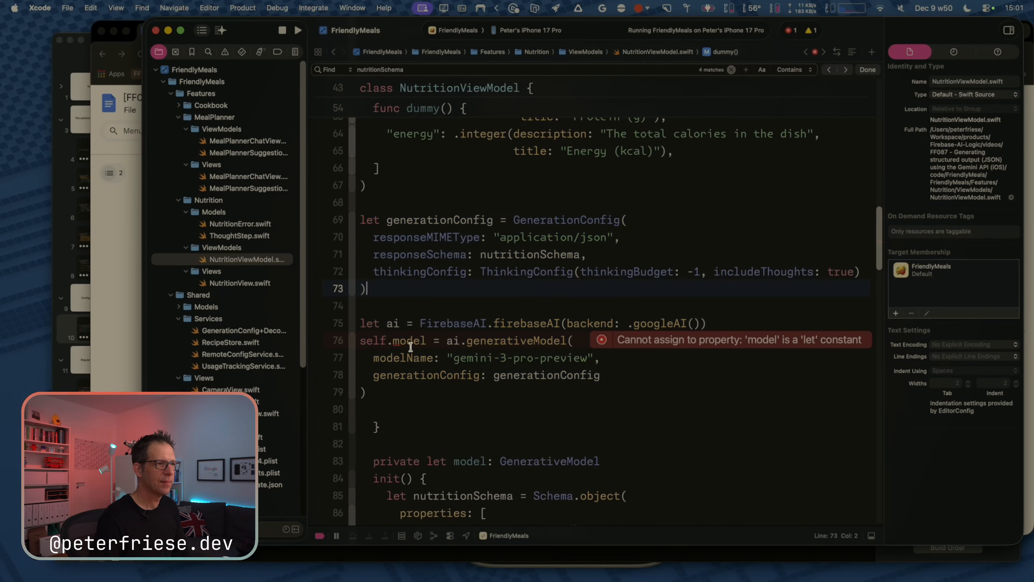
left_click(425, 341)
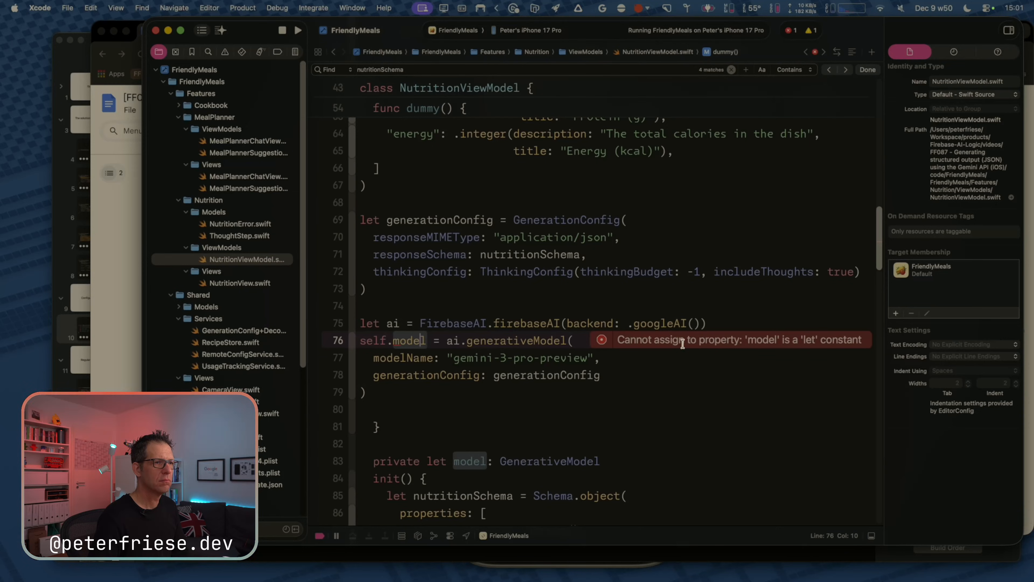
scroll(531, 371, "down", 6)
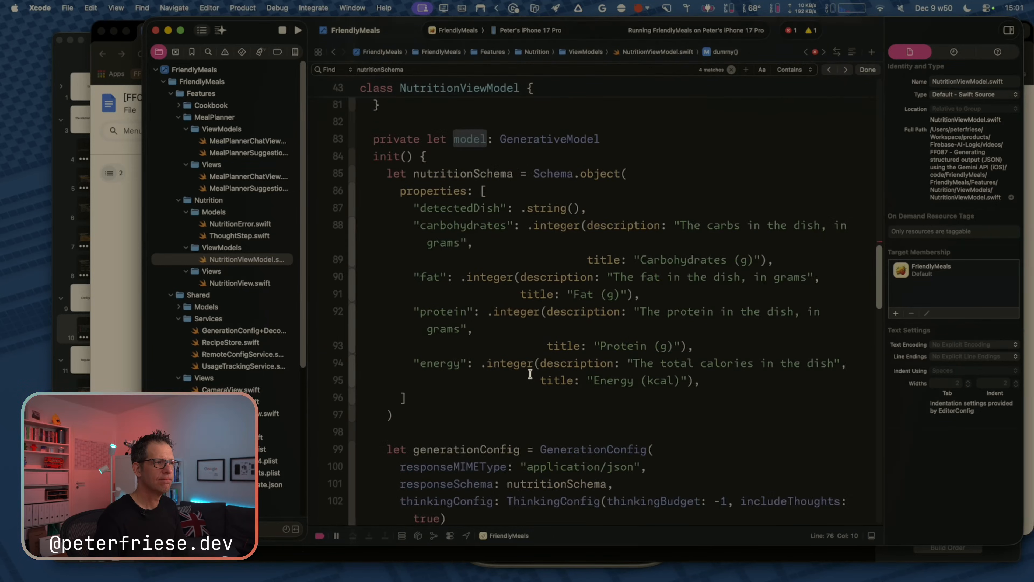
scroll(530, 373, "up", 4)
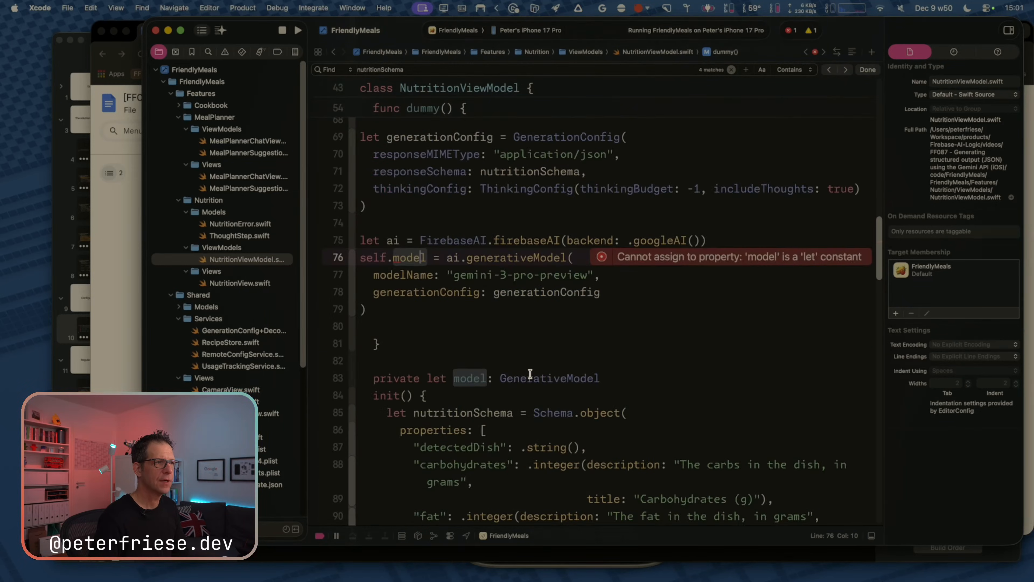
left_click(604, 217)
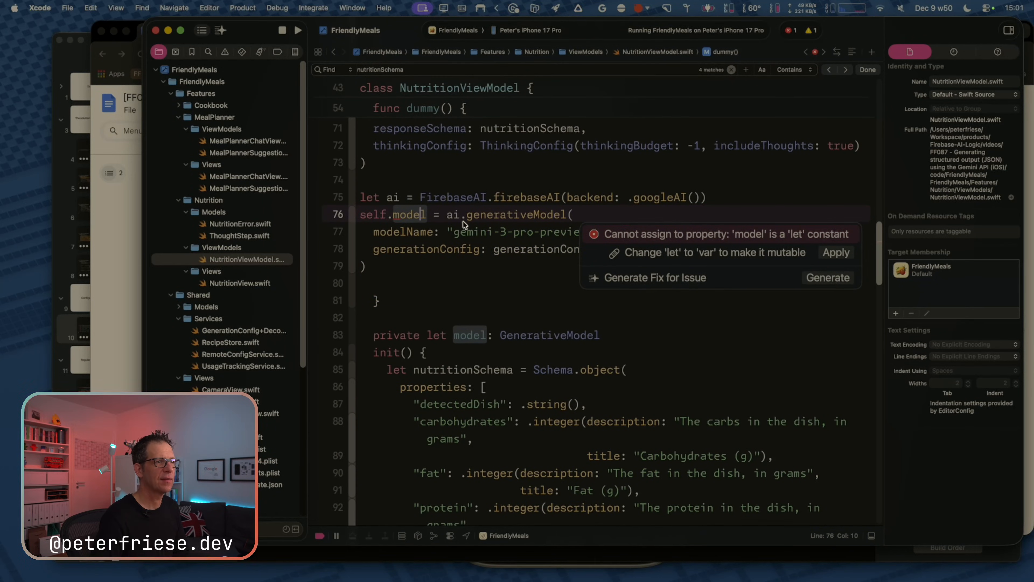
scroll(463, 222, "down", 4)
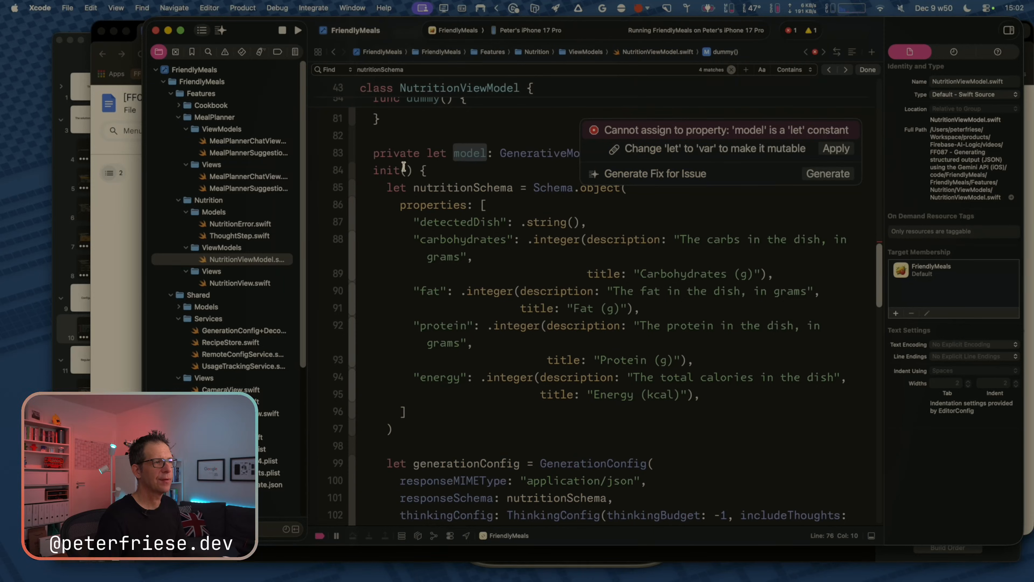
left_click(404, 169)
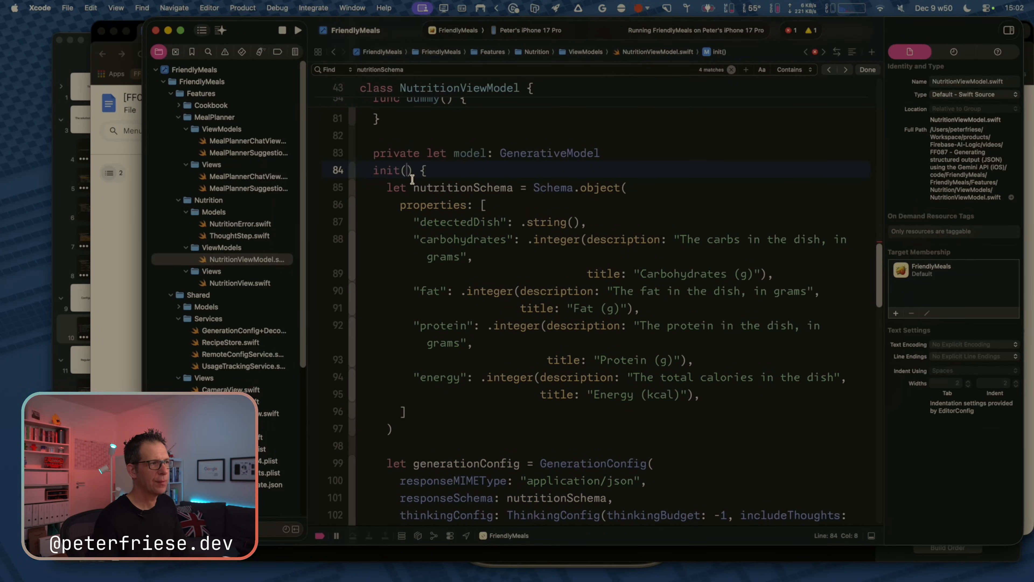
scroll(409, 169, "up", 8)
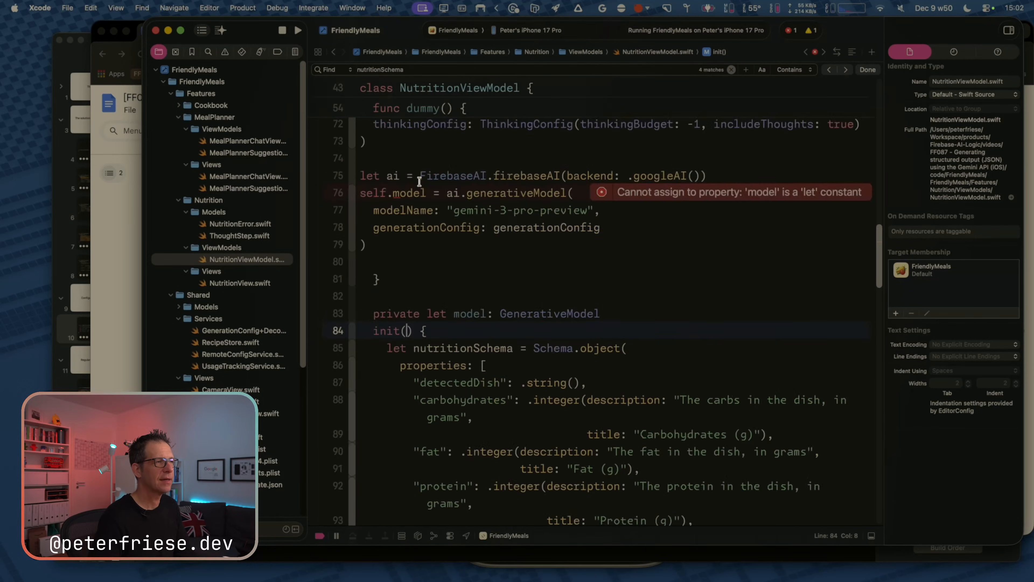
Delete the thinkingConfig argument from the generationConfig in dummy(), along with the comma after nutritionSchema.
left_click(419, 261)
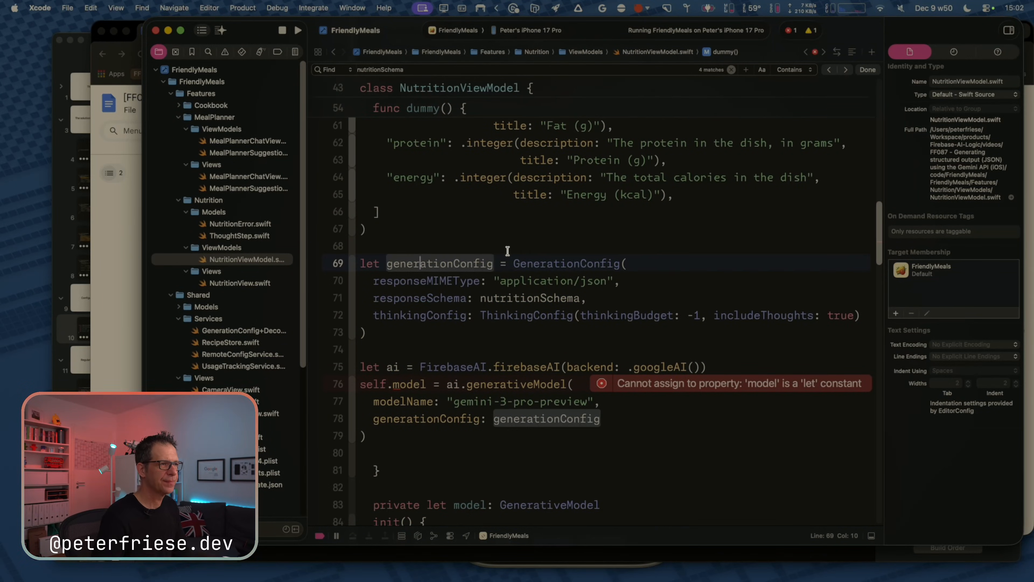
key("Down")
key("Down")
key("Down")
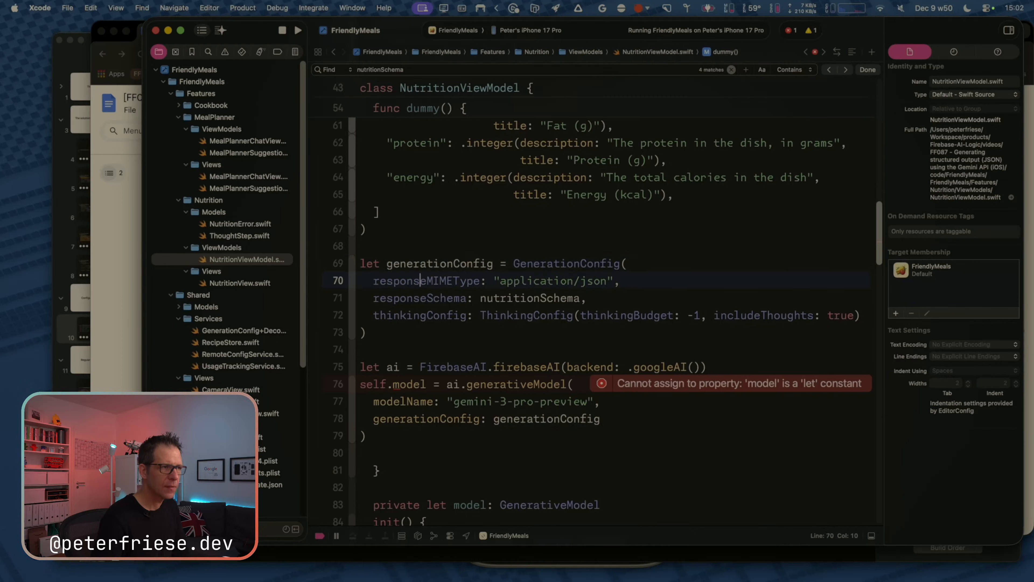
key("super+Left")
key("super+Left")
key("shift+super+Right")
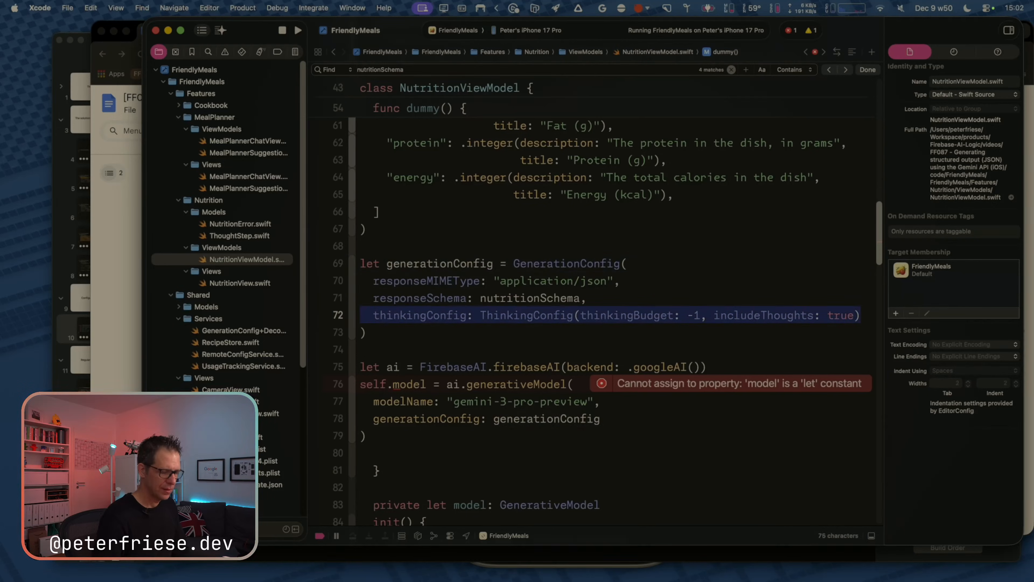
key("BackSpace")
key("BackSpace")
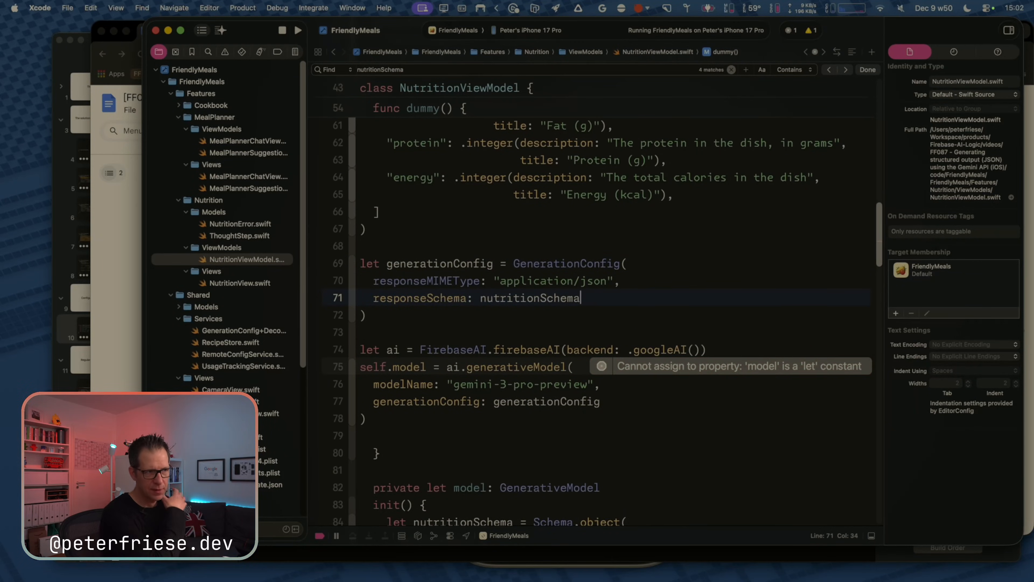
Select the complete generationConfig declaration in dummy(), from its let line to the closing parenthesis, and copy it.
key("Up")
key("Up")
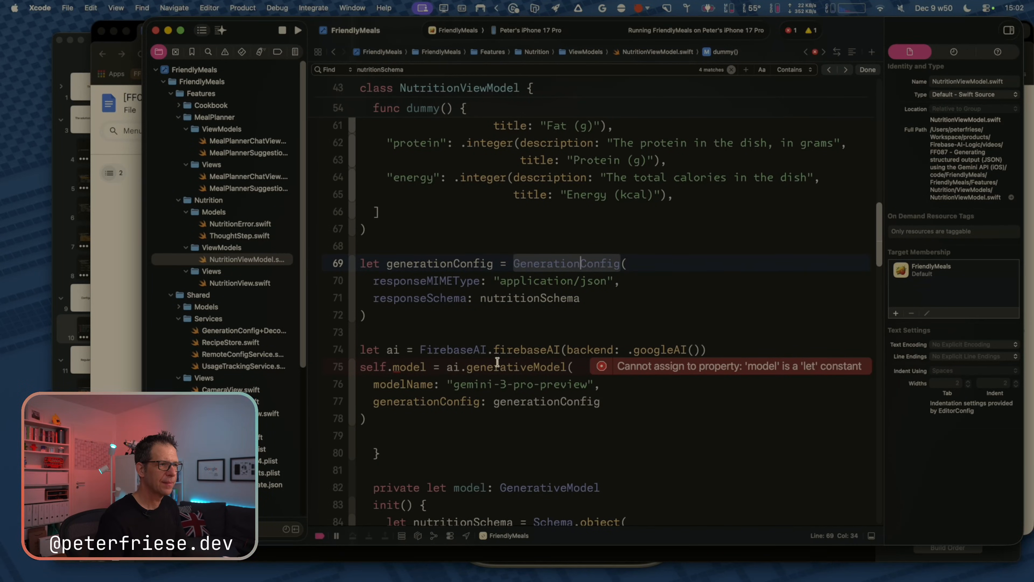
key("super+Left")
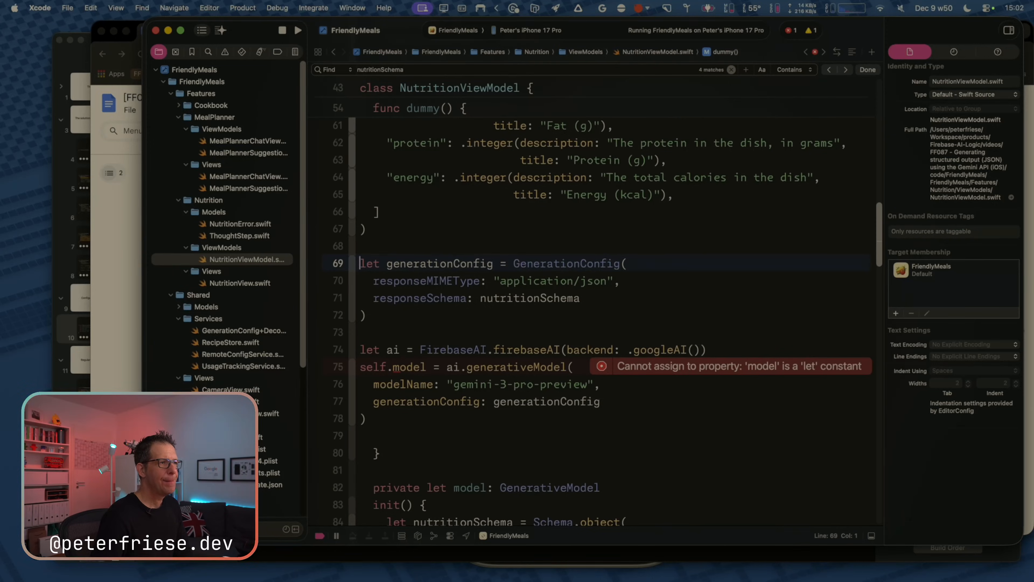
key("shift+Down")
key("shift+Down")
key("shift+Down")
key("shift+Down")
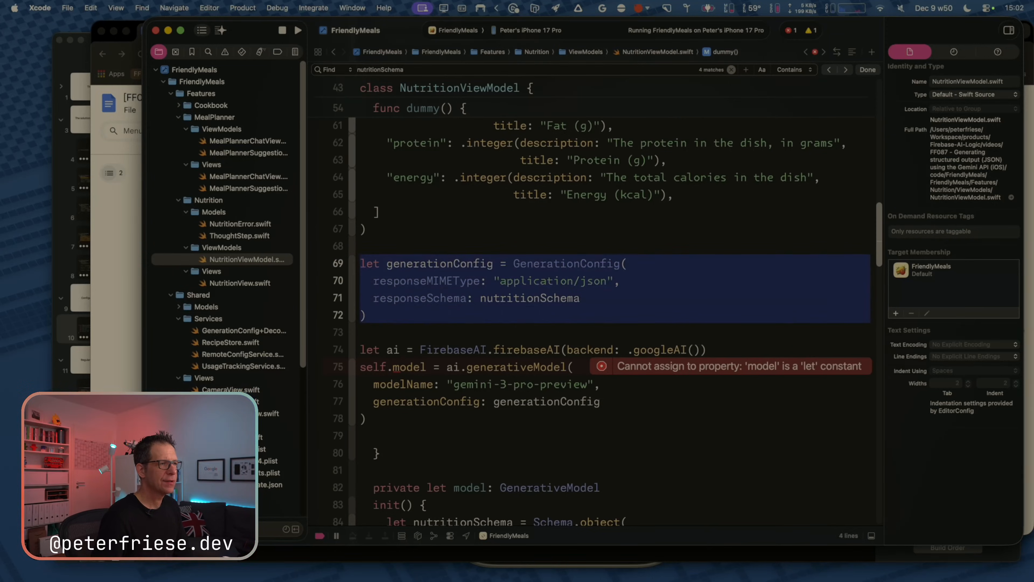
Switch to Keynote and replace the NutritionInfo struct code on slide 10 with the copied generationConfig declaration.
key("super+Tab")
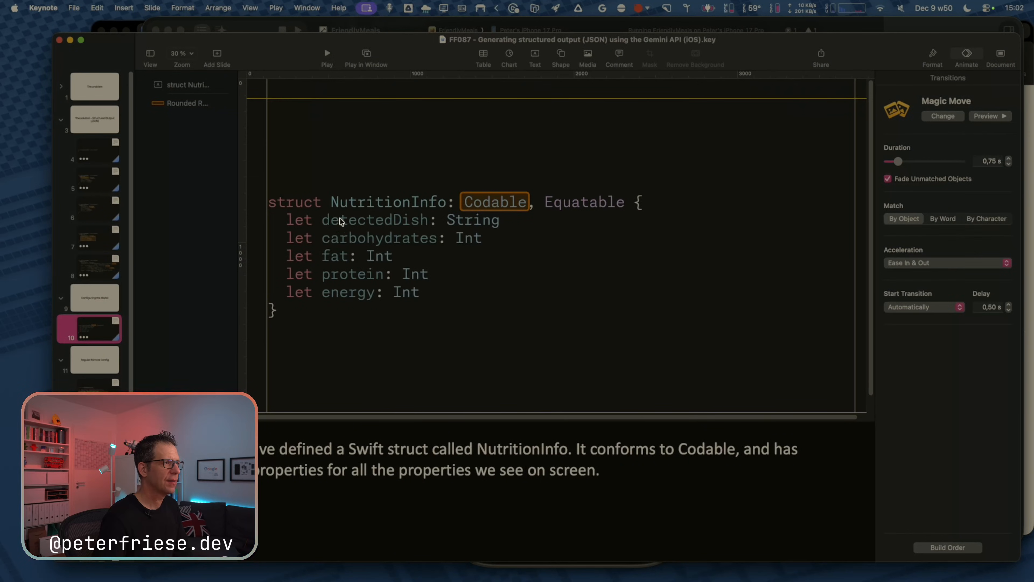
left_click(354, 244)
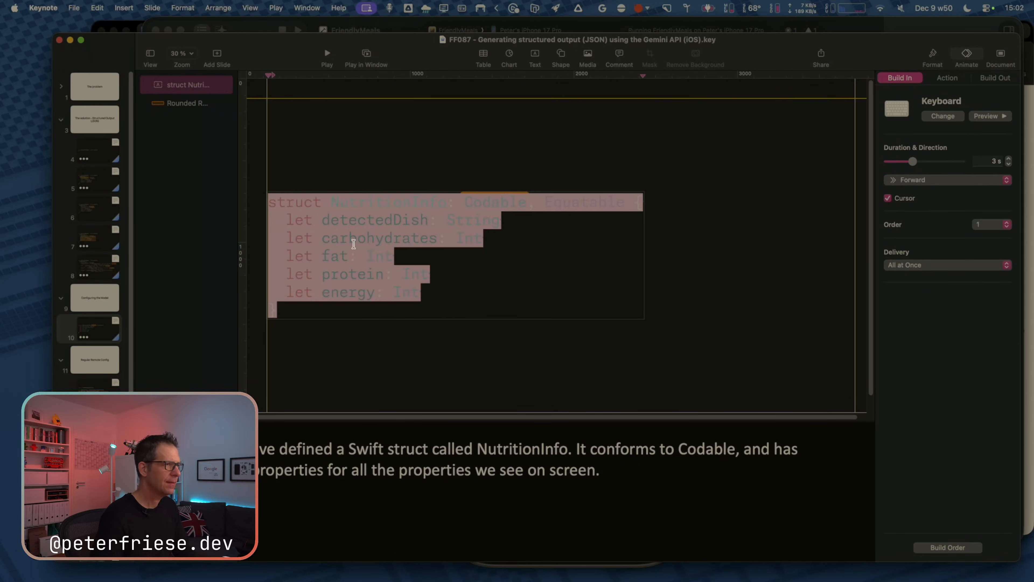
key("super+v")
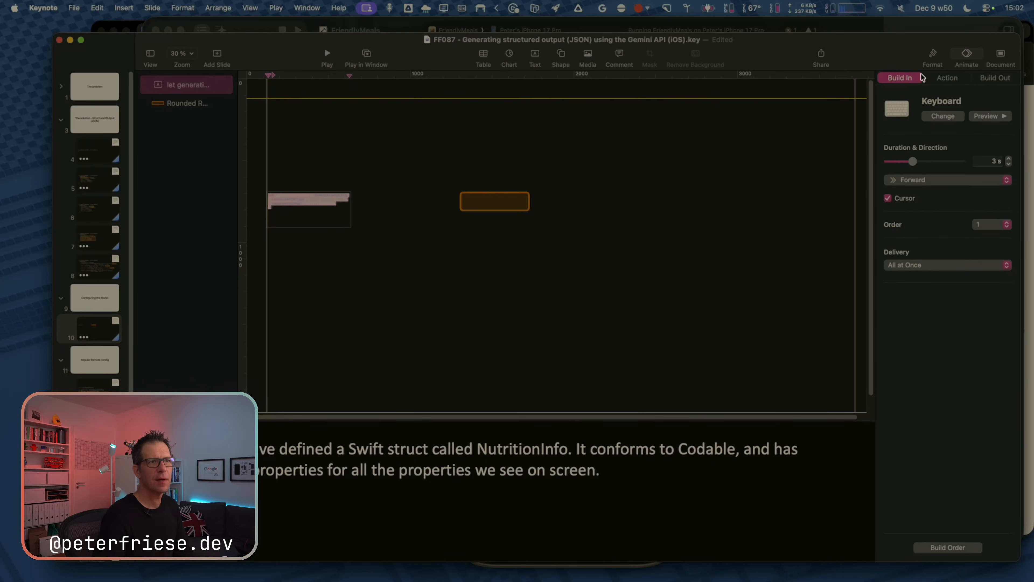
Set the font size of the pasted generationConfig code on slide 10 to 88 pt.
left_click(937, 57)
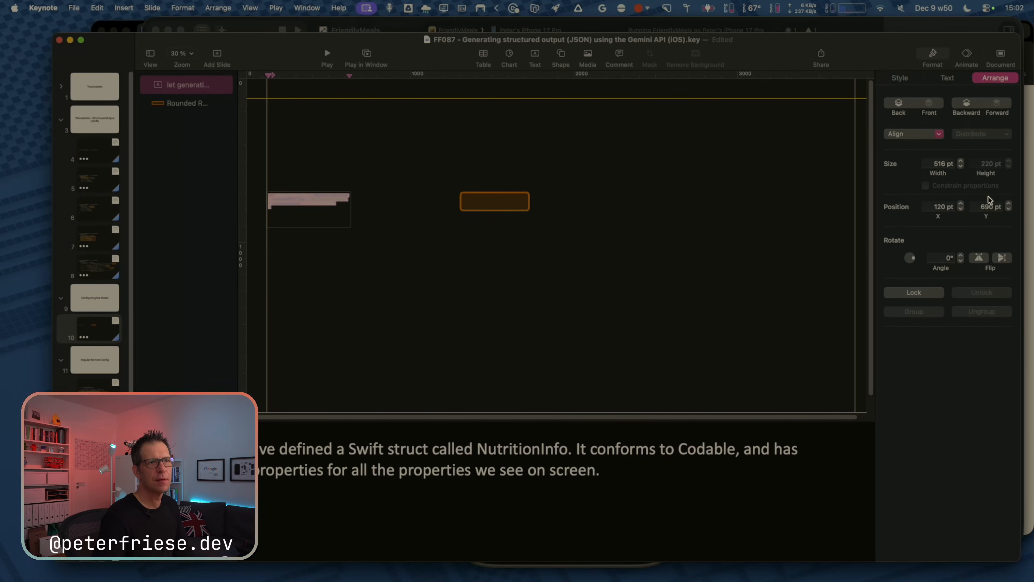
left_click(947, 78)
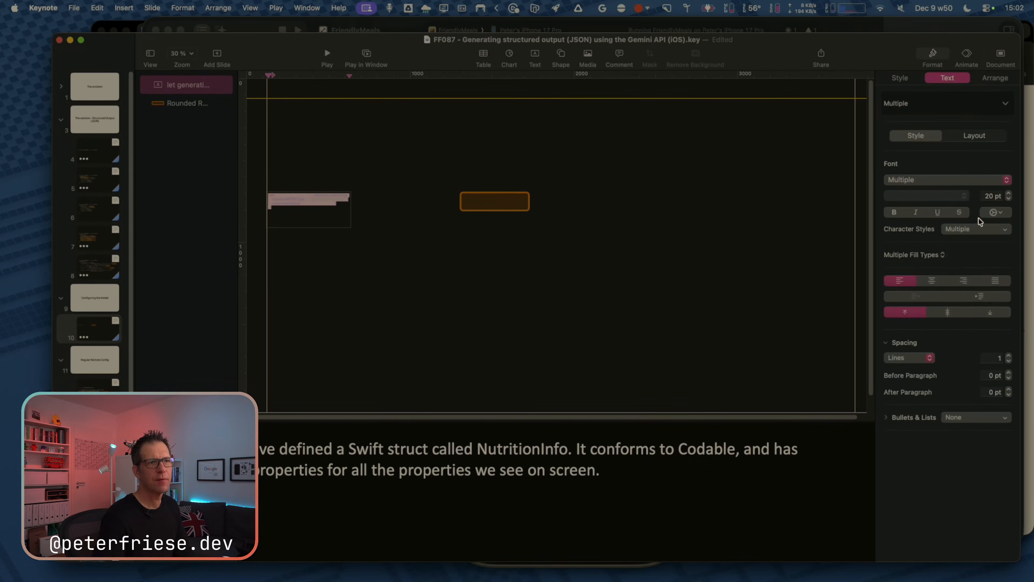
left_click(988, 199)
type("88")
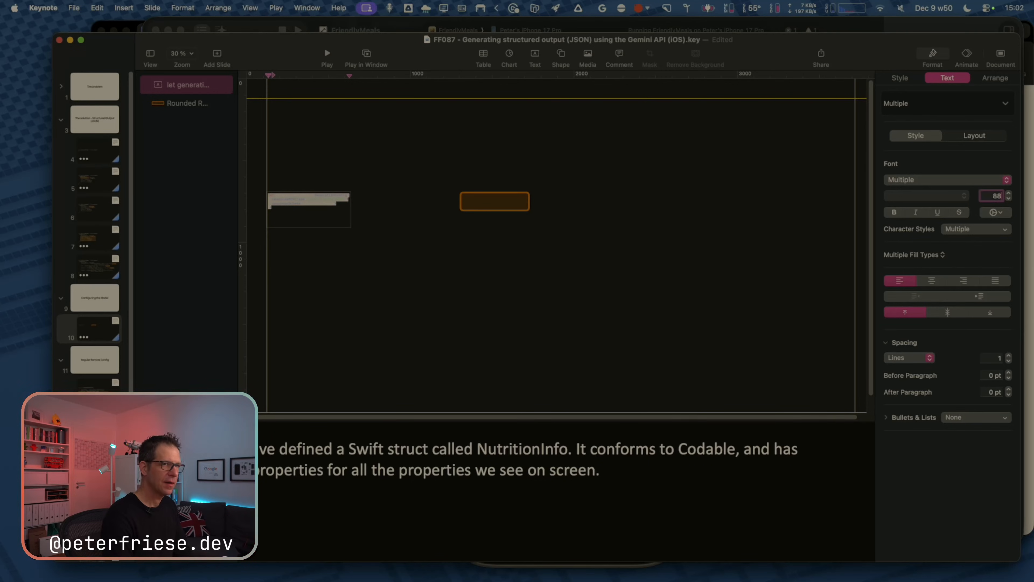
key("Return")
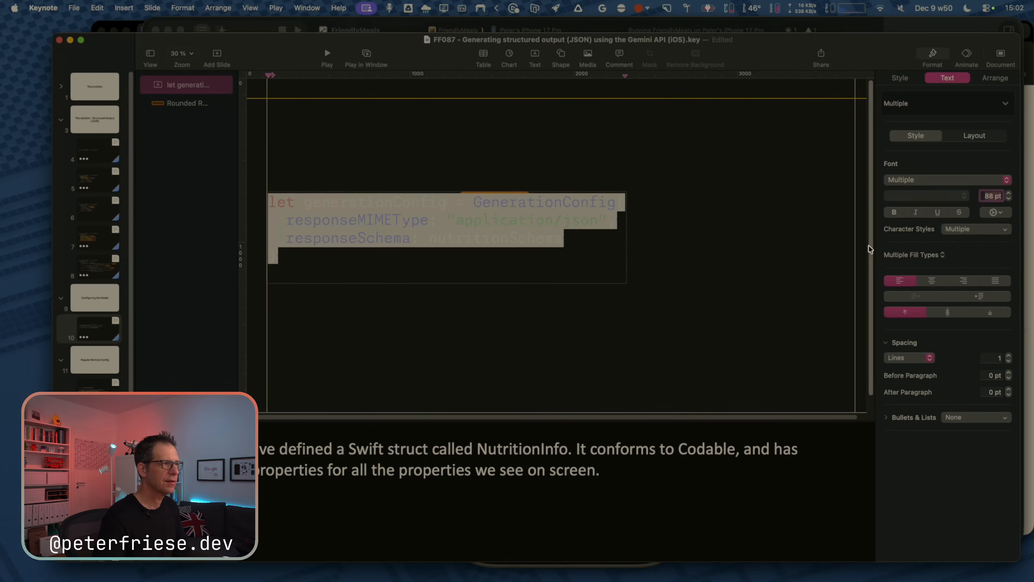
Switch to Xcode and copy the code in dummy() from the generationConfig declaration through the closing parenthesis of the generativeModel call.
key("super+Tab")
left_click(410, 416)
left_click_drag(365, 418, 360, 366)
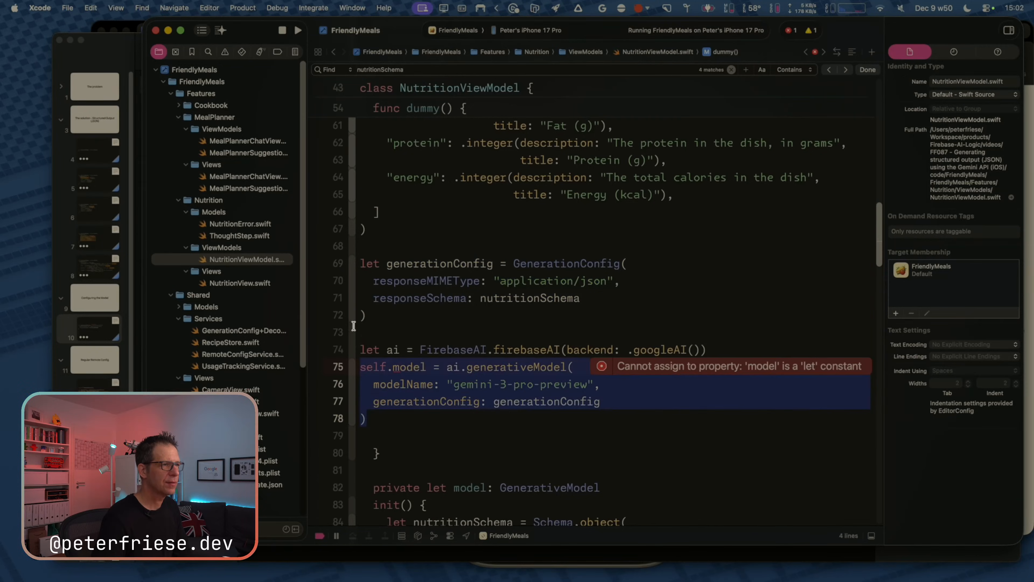
left_click(353, 263, "shift")
key("super+c")
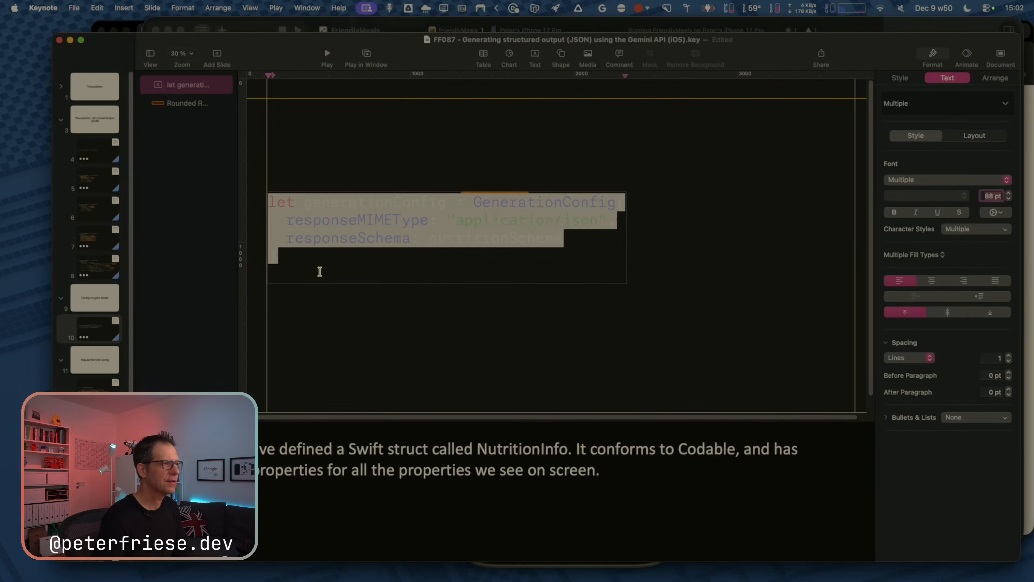
Switch to Keynote, replace slide 10's code with the copied configuration and model code, and set its font size to 88 pt.
key("super+Tab")
key("super+v")
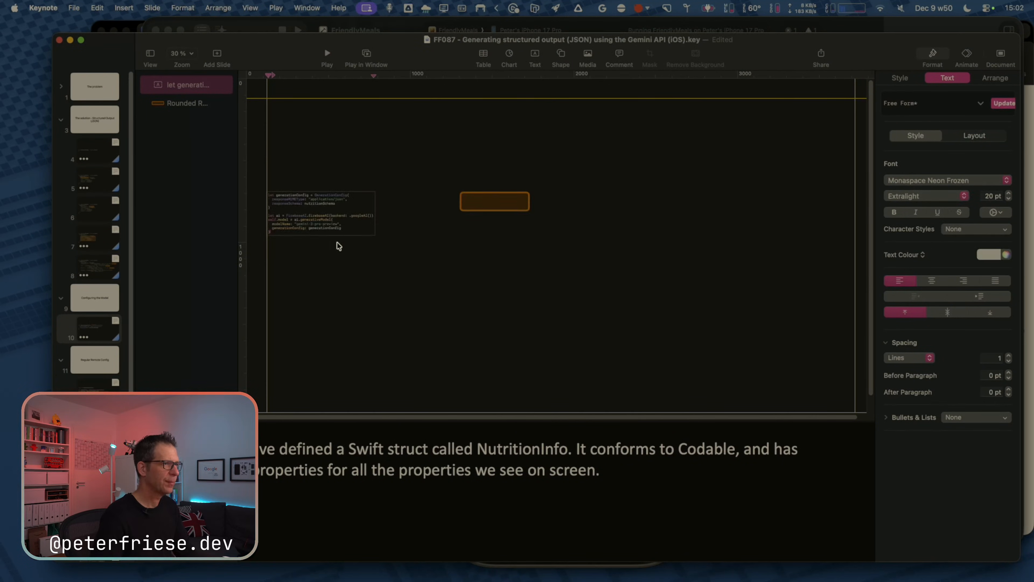
key("super+a")
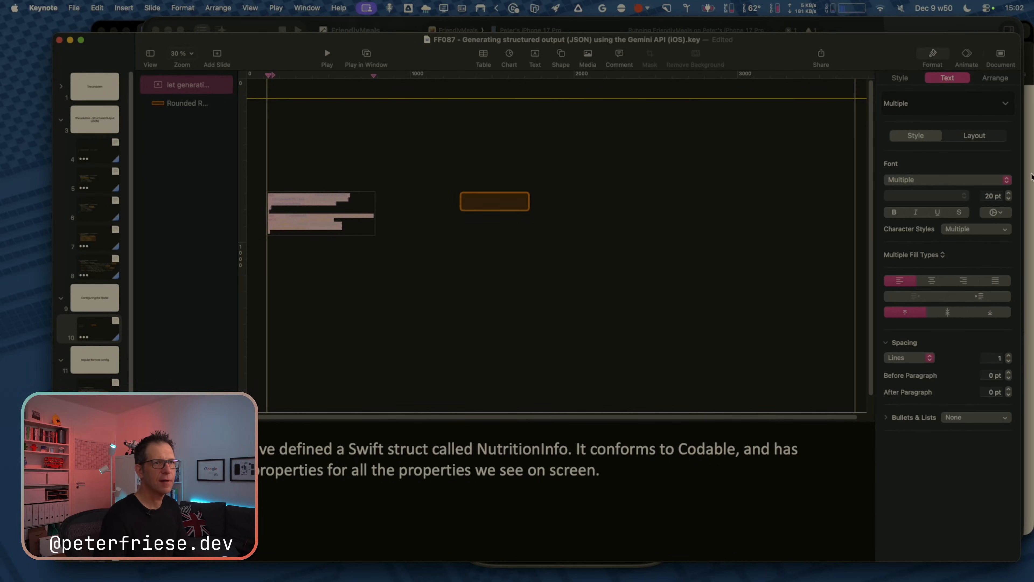
left_click(990, 195)
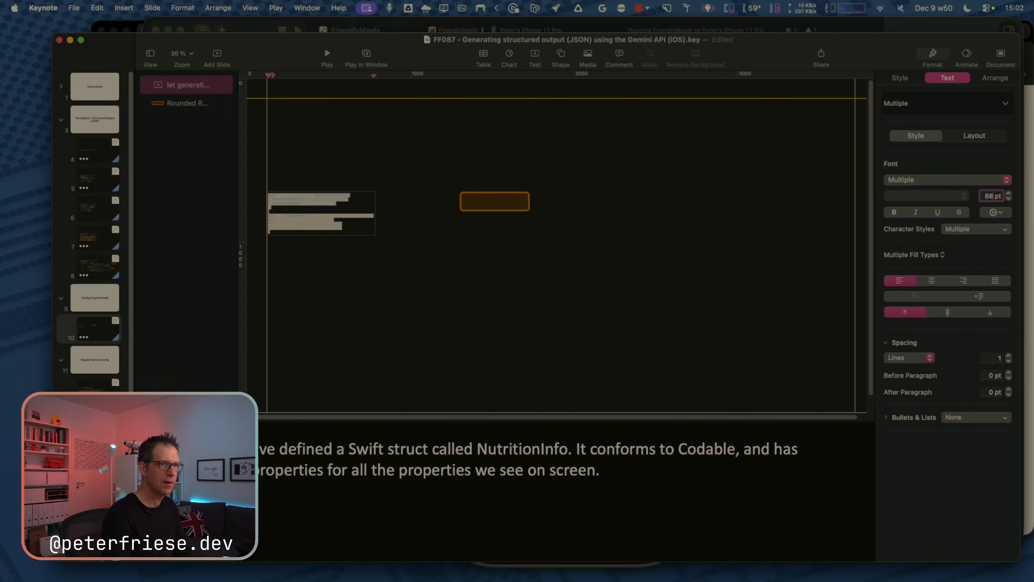
type("88")
key("Return")
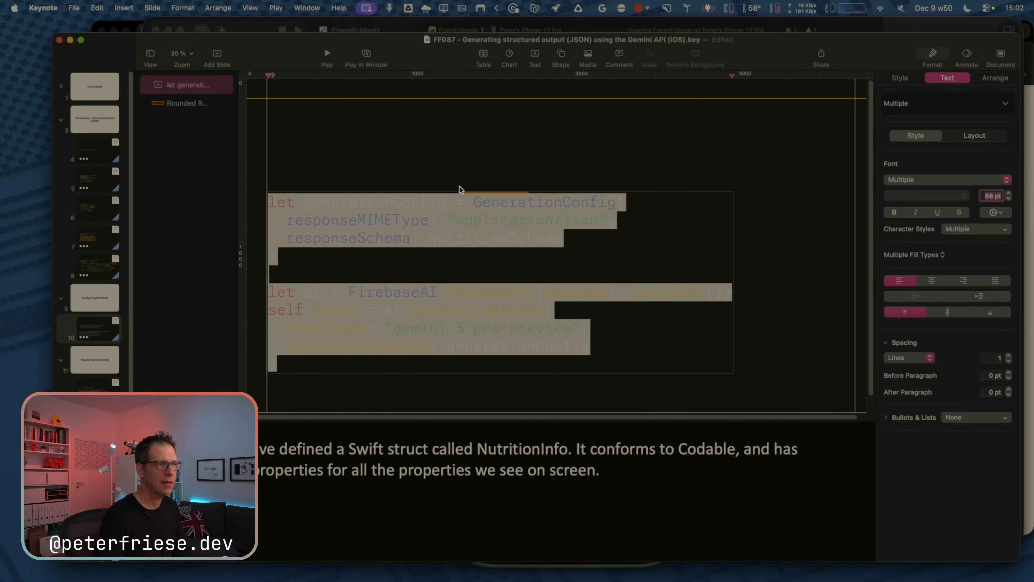
Remove the text background color from all of the code on slide 10.
left_click(463, 171)
double_click(499, 215)
key("super+a")
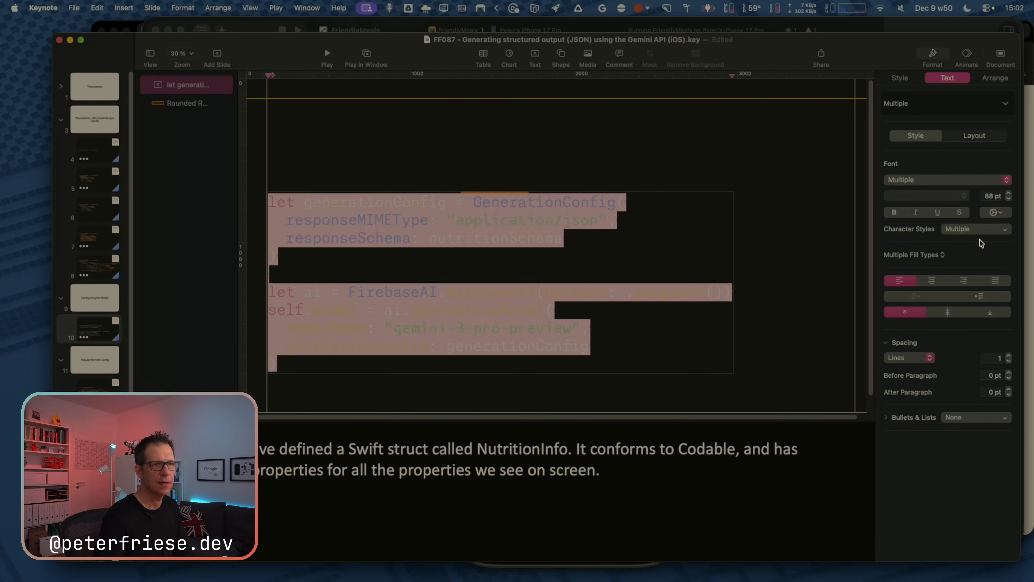
left_click(993, 214)
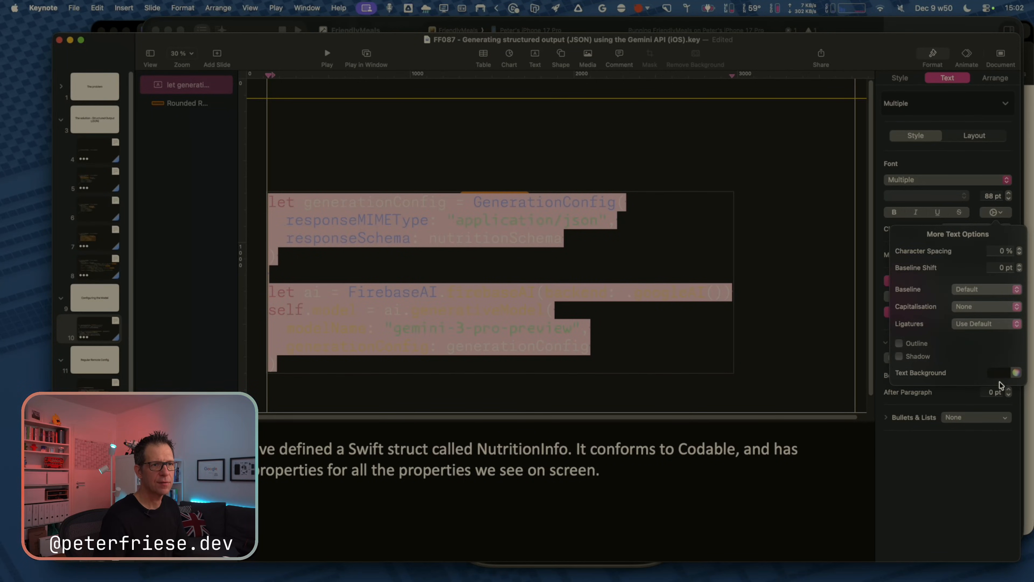
left_click(1008, 373)
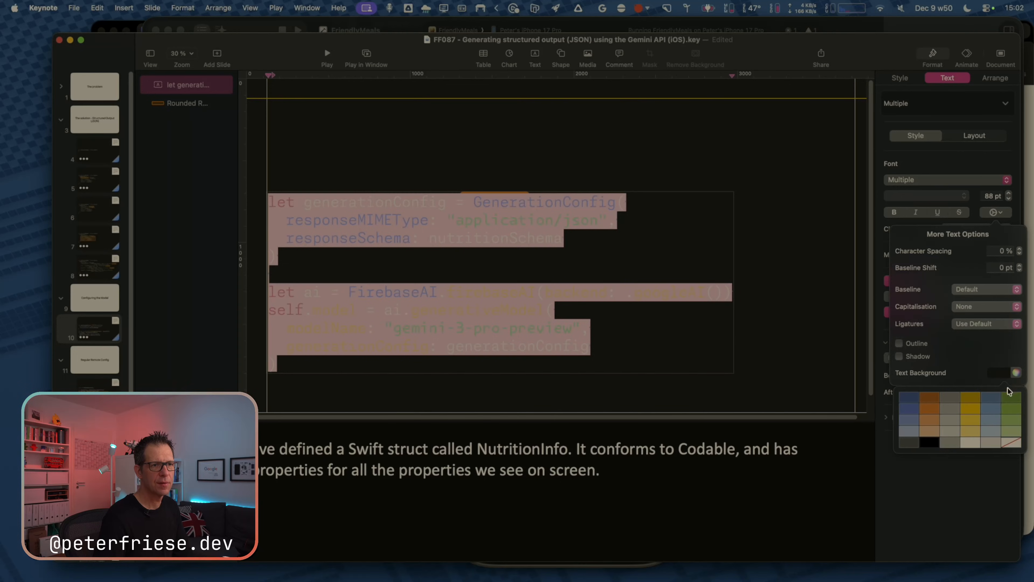
left_click(1012, 442)
left_click(562, 124)
Bring the orange rounded rectangle on slide 10 to the front and move it to the slide's lower-right corner.
left_click(188, 104)
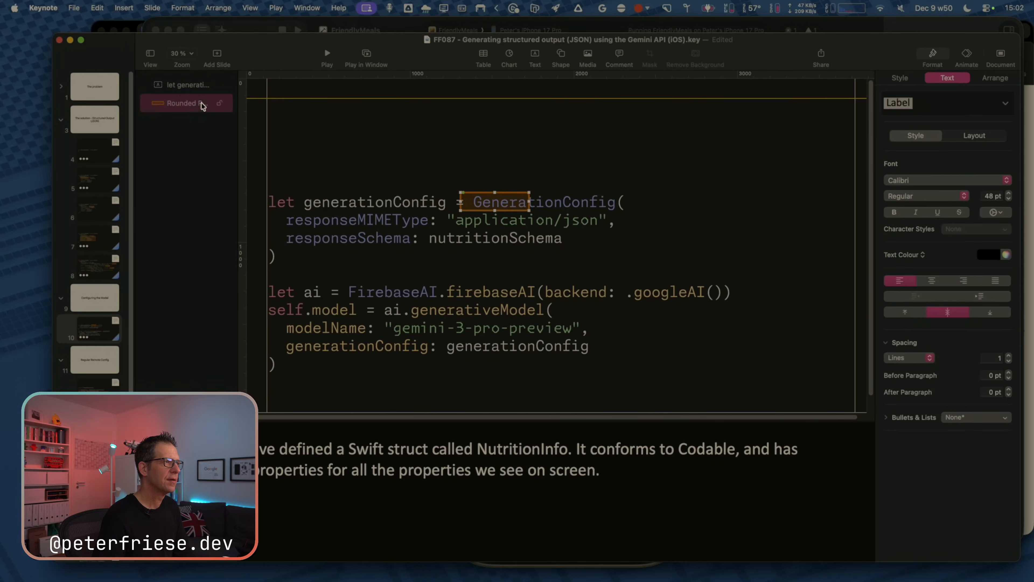
right_click(199, 103)
left_click(212, 109)
left_click_drag(482, 204, 818, 386)
Move the code block up to the vertical center of slide 10 and clear the slide's presenter notes.
left_click(376, 171)
left_click_drag(350, 229, 350, 200)
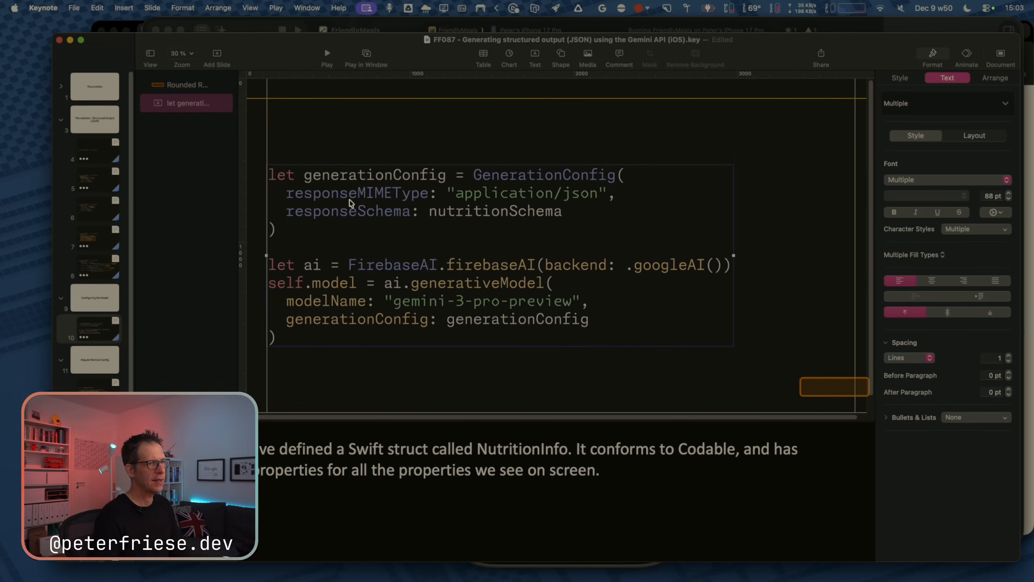
left_click(420, 468)
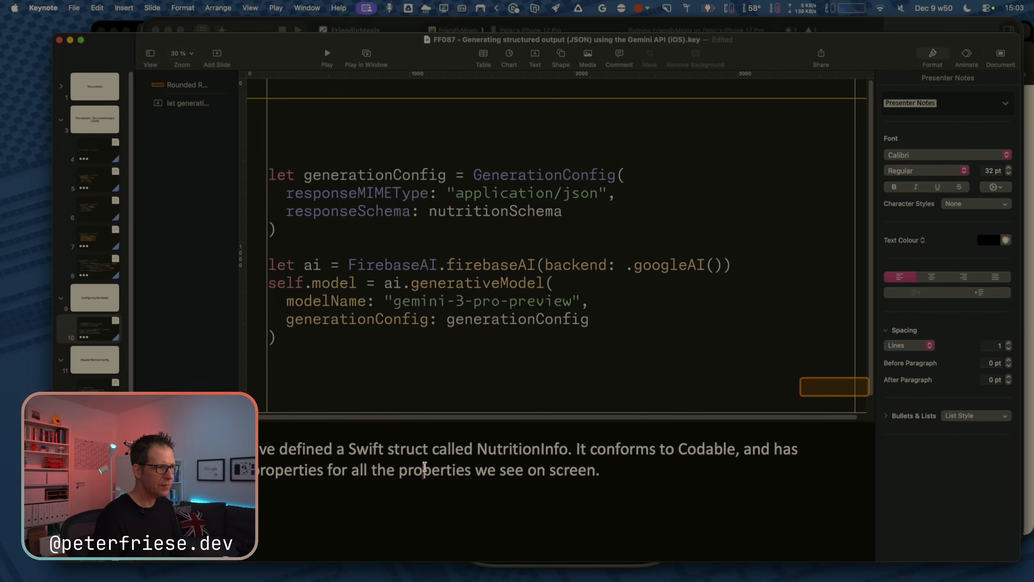
key("super+a")
key("BackSpace")
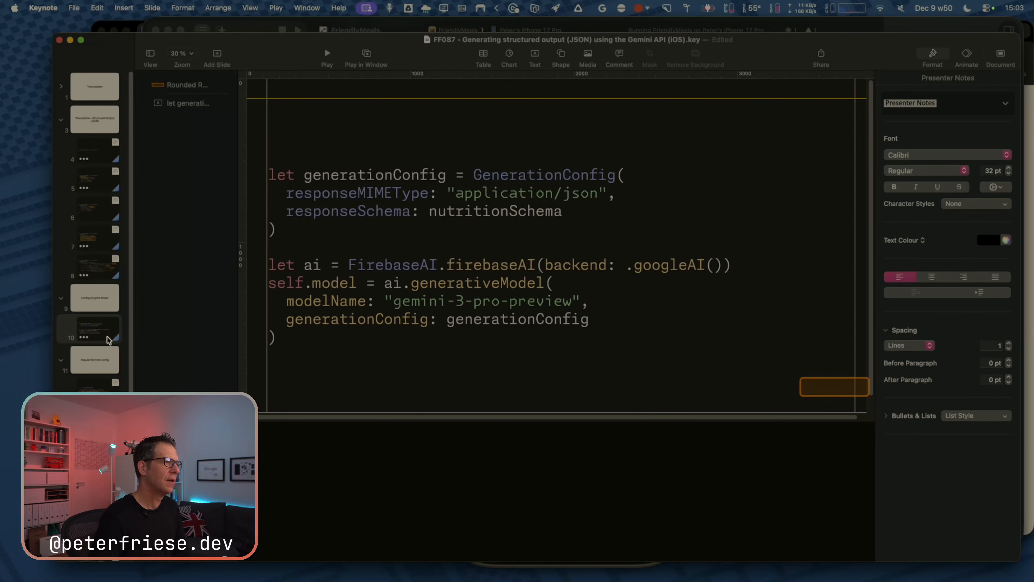
Duplicate slide 10 and return to the original slide.
left_click(85, 304)
left_click(92, 327)
key("super+d")
left_click(104, 322)
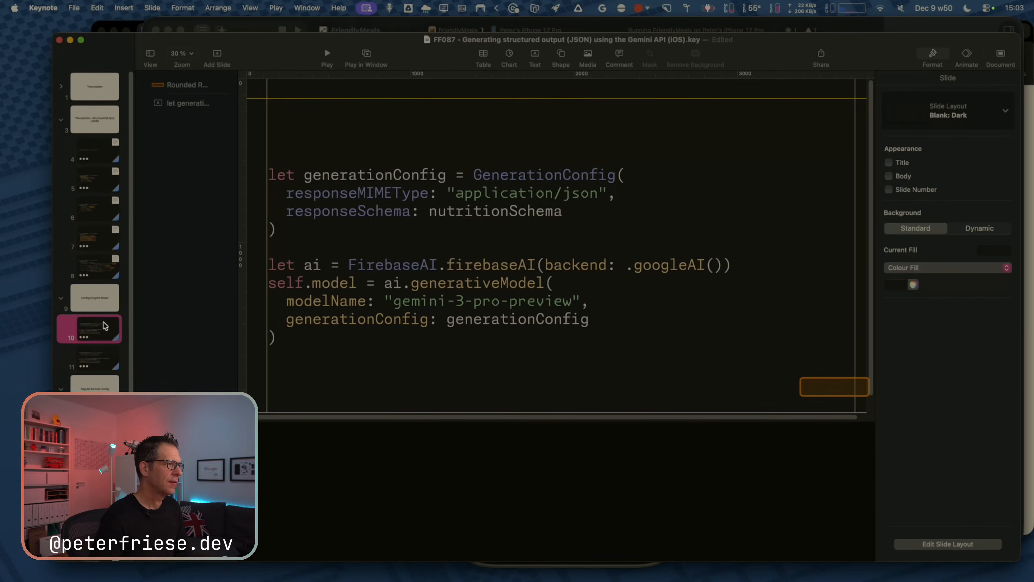
Reduce the code on slide 10 to an empty GenerationConfig call by deleting the FirebaseAI and model lines and both configuration arguments.
left_click(401, 228)
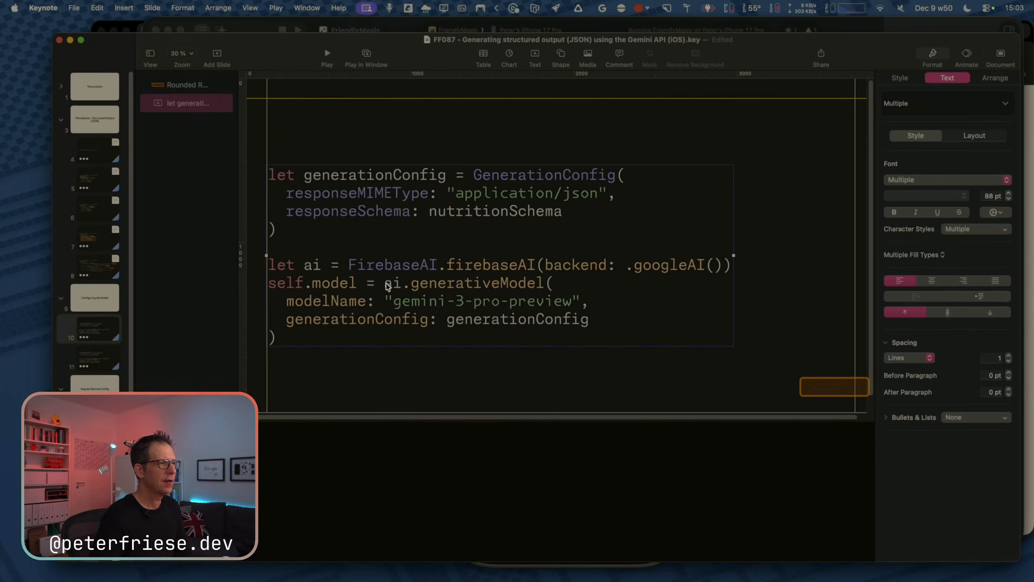
left_click_drag(276, 337, 269, 247)
key("BackSpace")
key("BackSpace")
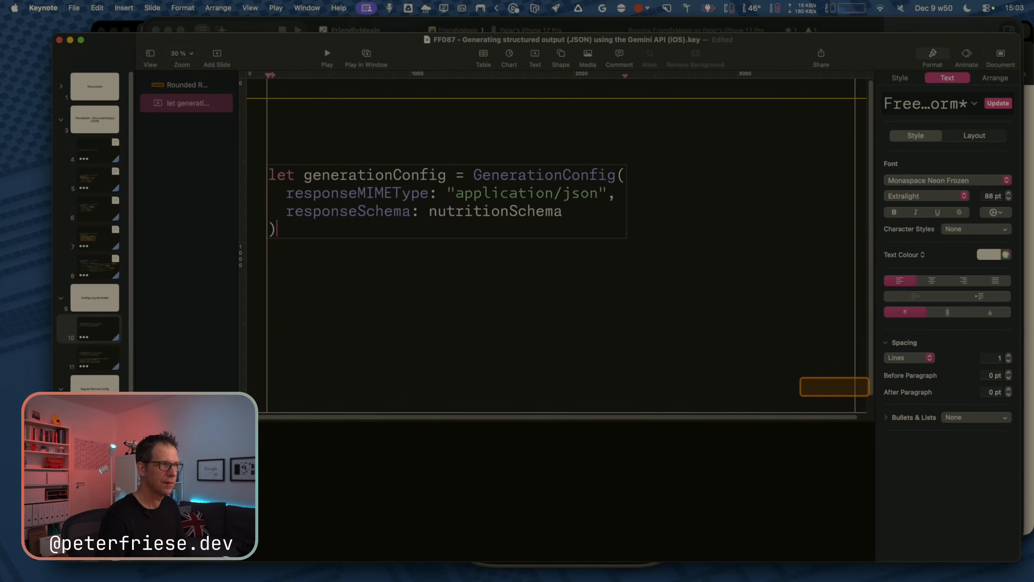
key("super+Right")
key("shift+super+Left")
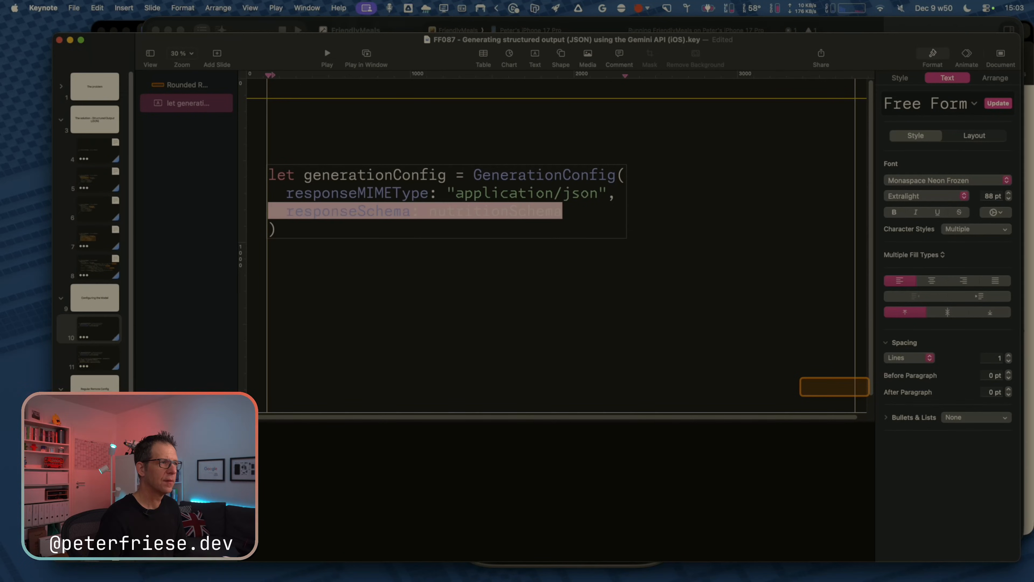
key("shift+Up")
key("BackSpace")
key("BackSpace")
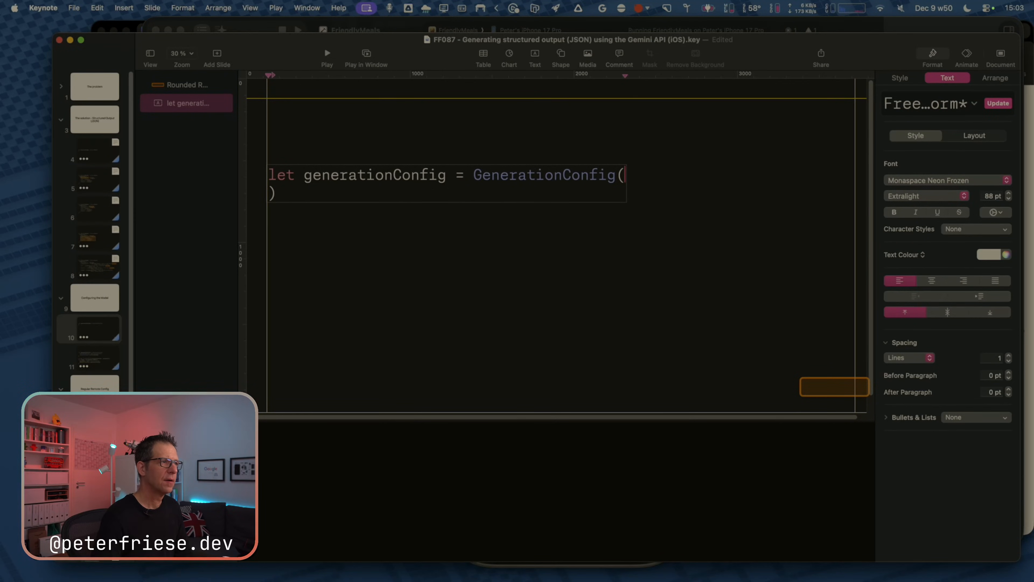
Center the shortened code block vertically on slide 10 and delete the orange rounded rectangle.
left_click(434, 277)
left_click_drag(351, 179, 354, 250)
left_click(300, 201)
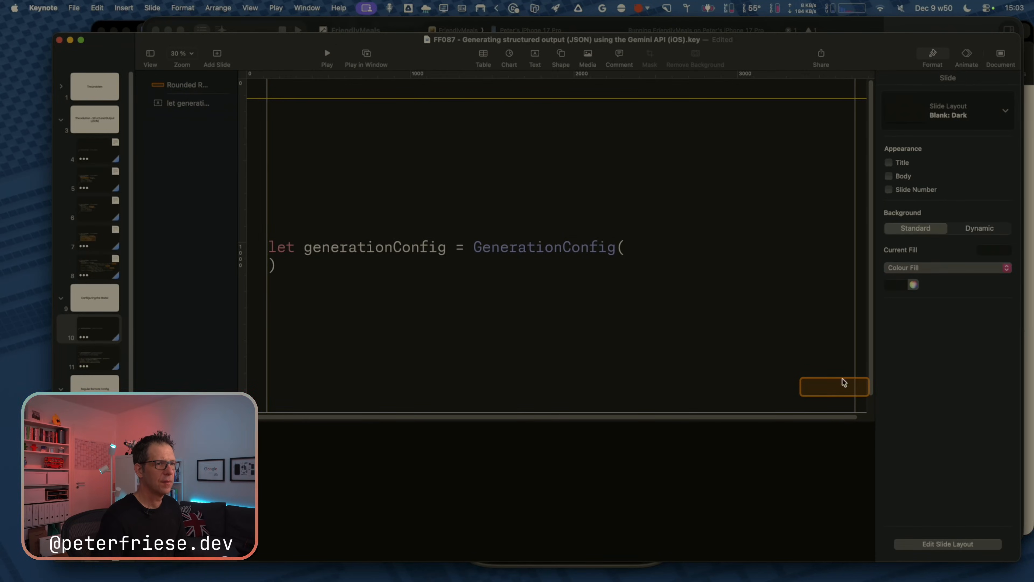
left_click(841, 391)
key("BackSpace")
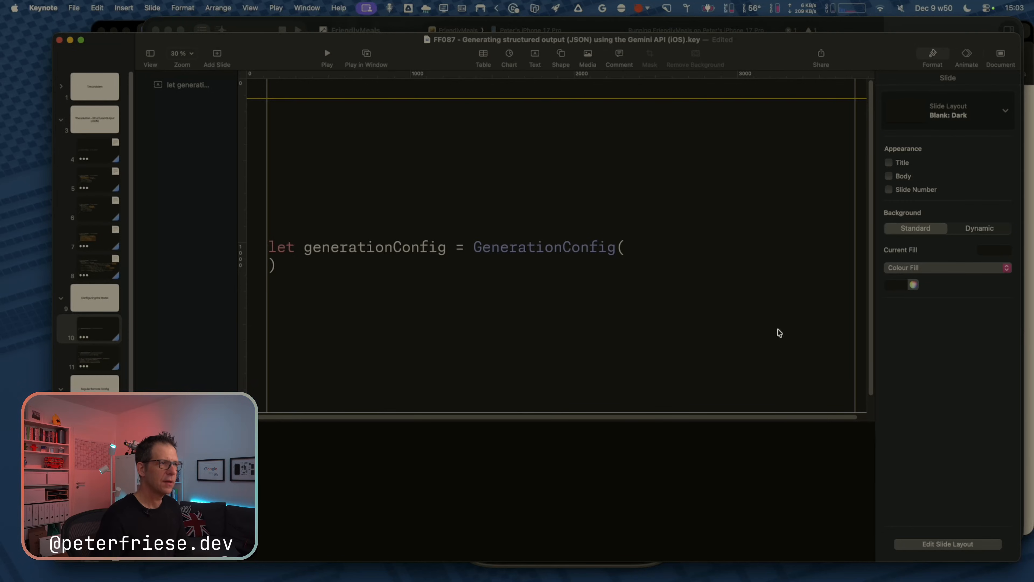
Set the duration of the code block's Keyboard build-in on slide 10 to 2 s and preview the animation.
left_click(358, 261)
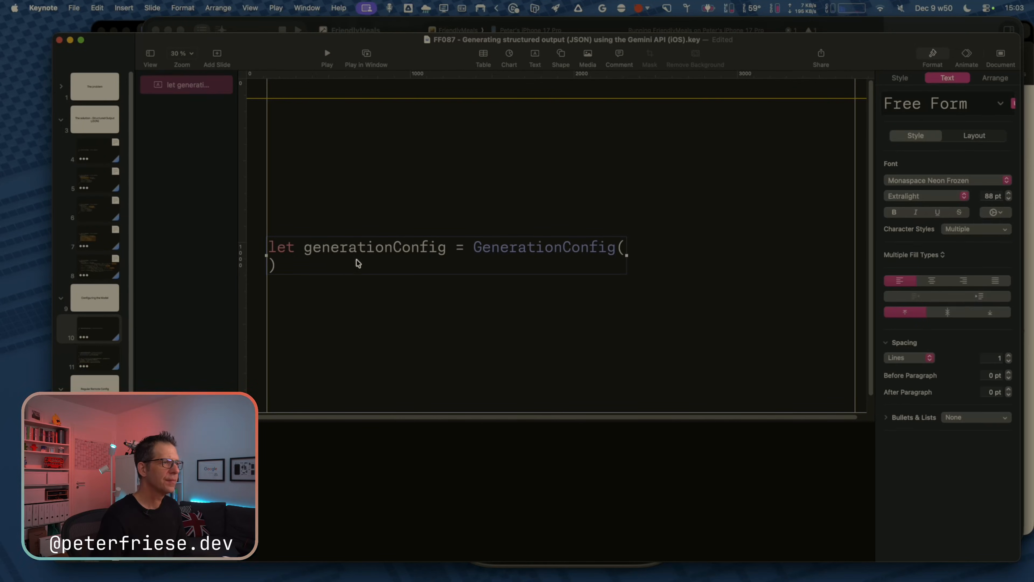
left_click(358, 247)
left_click(967, 55)
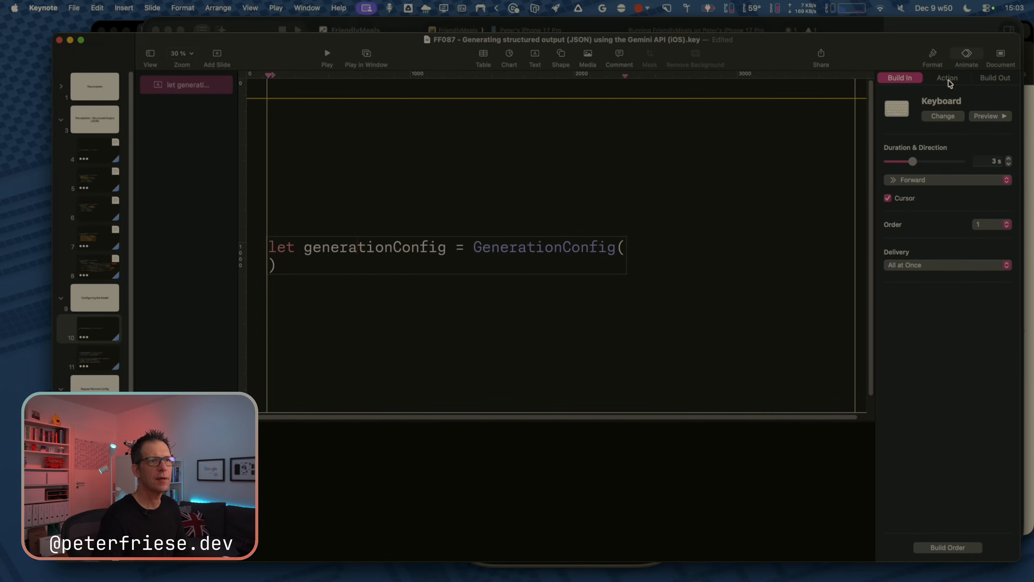
left_click(992, 159)
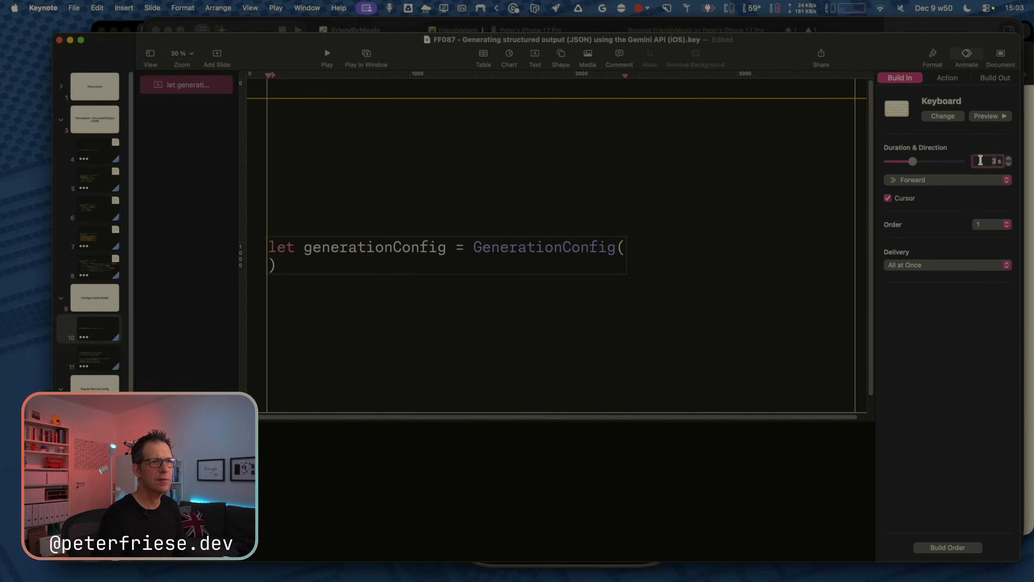
type("2")
key("Return")
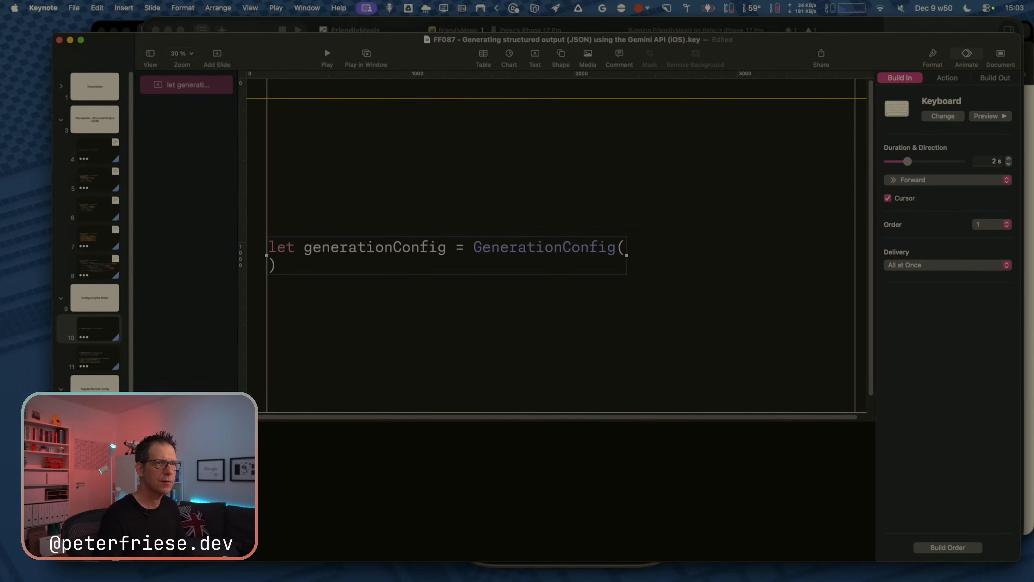
left_click(997, 116)
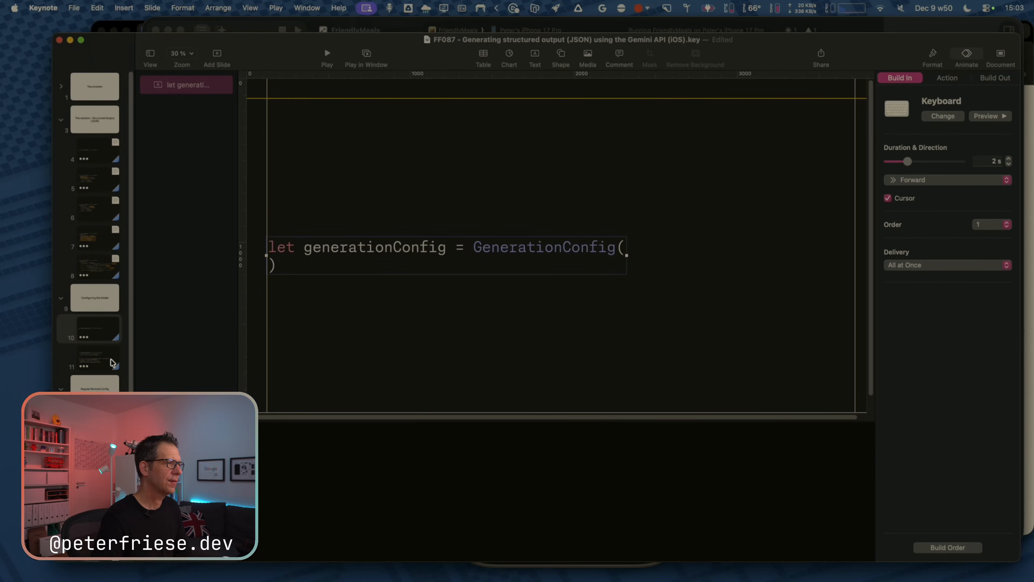
Duplicate slide 10 and insert the responseMIMEType and responseSchema lines from slide 12 into the duplicate's GenerationConfig call.
left_click(90, 324)
key("super+d")
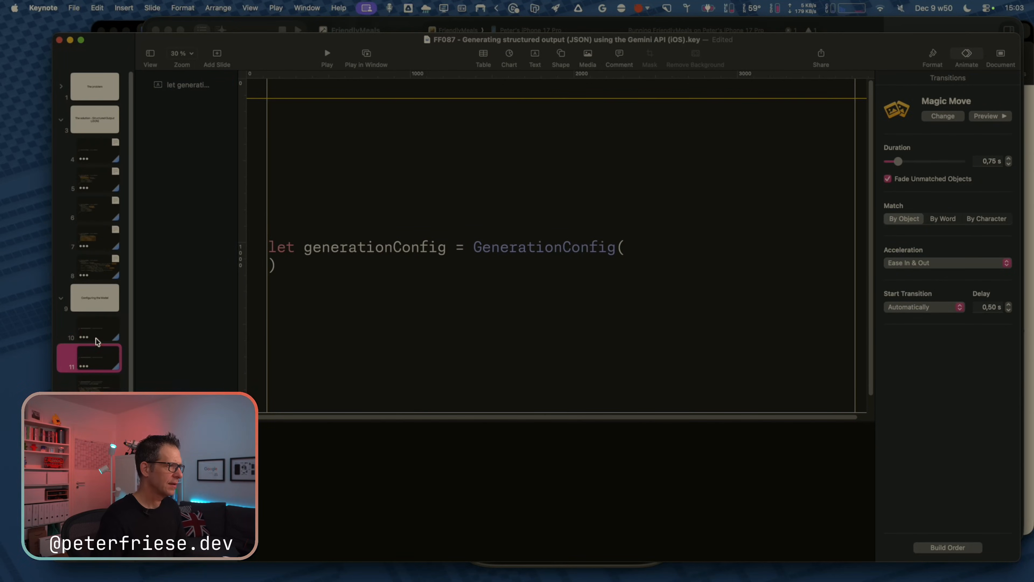
left_click(98, 383)
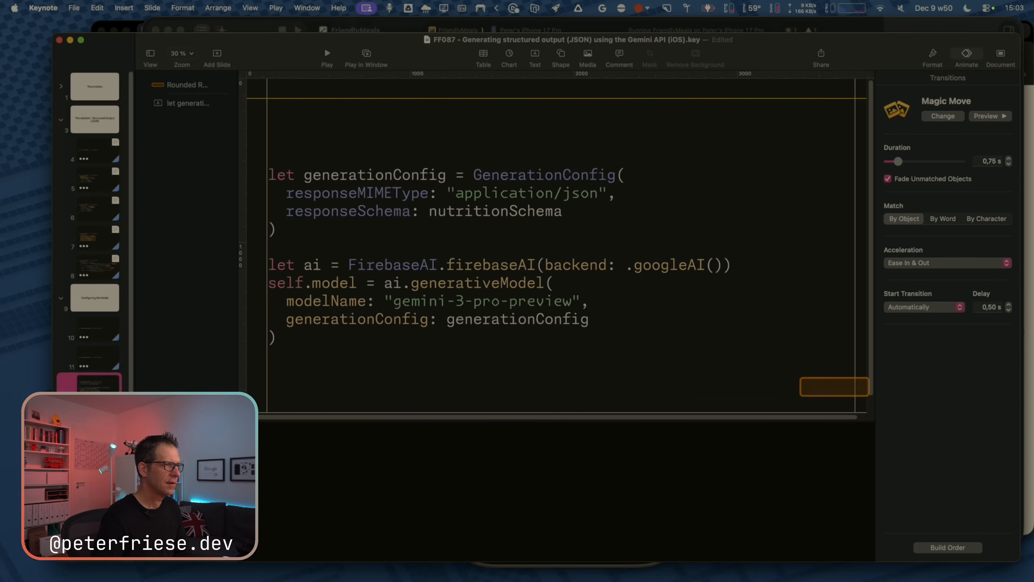
left_click(370, 201)
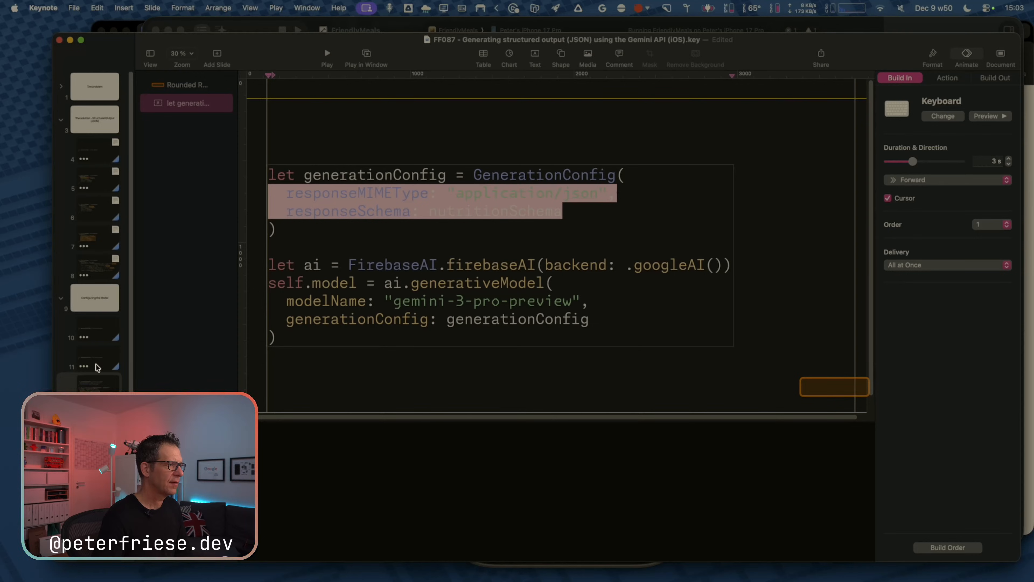
left_click(102, 357)
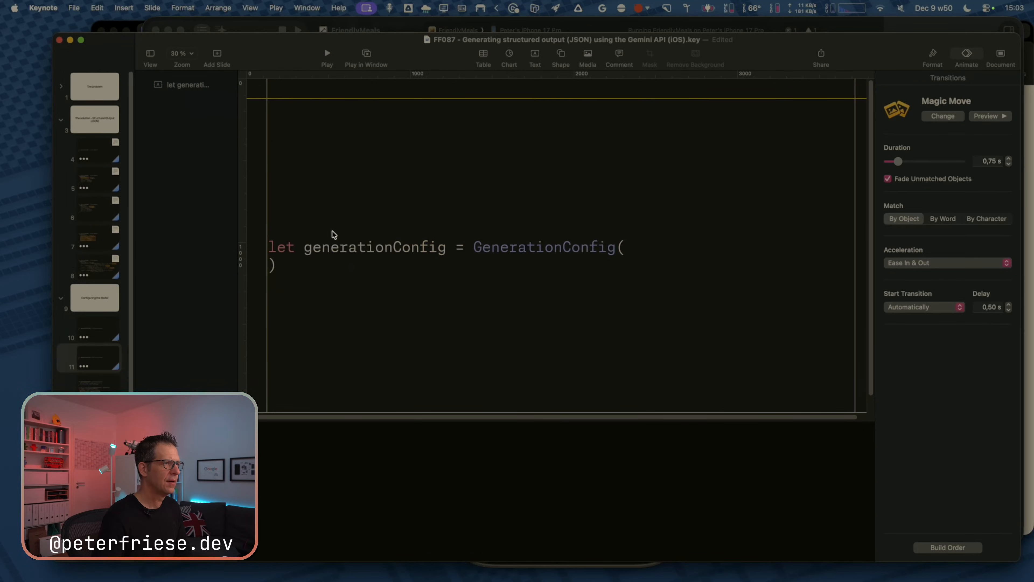
left_click(334, 246)
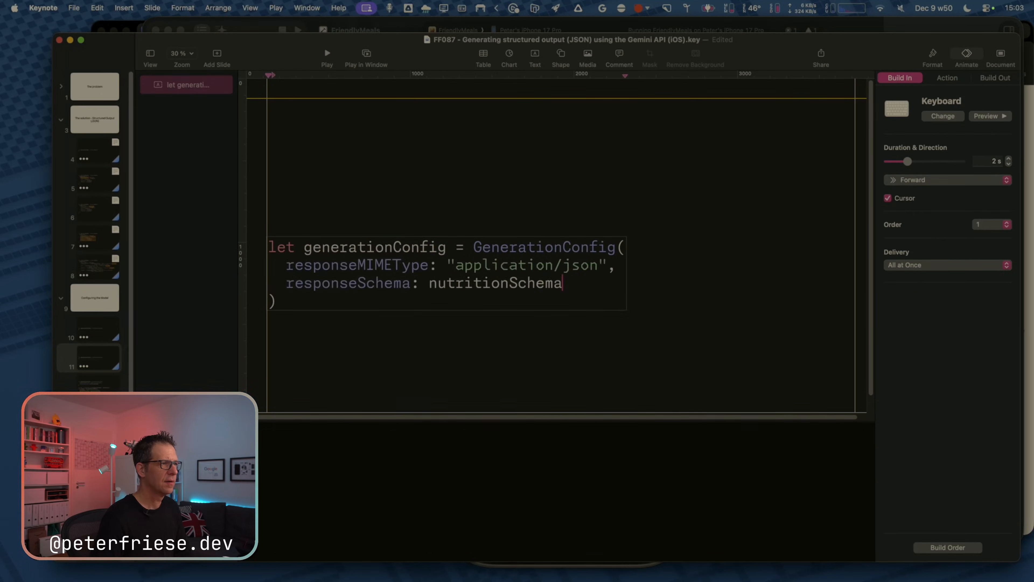
Move the expanded code block up to the vertical center of slide 11.
left_click(326, 220)
left_click(332, 260)
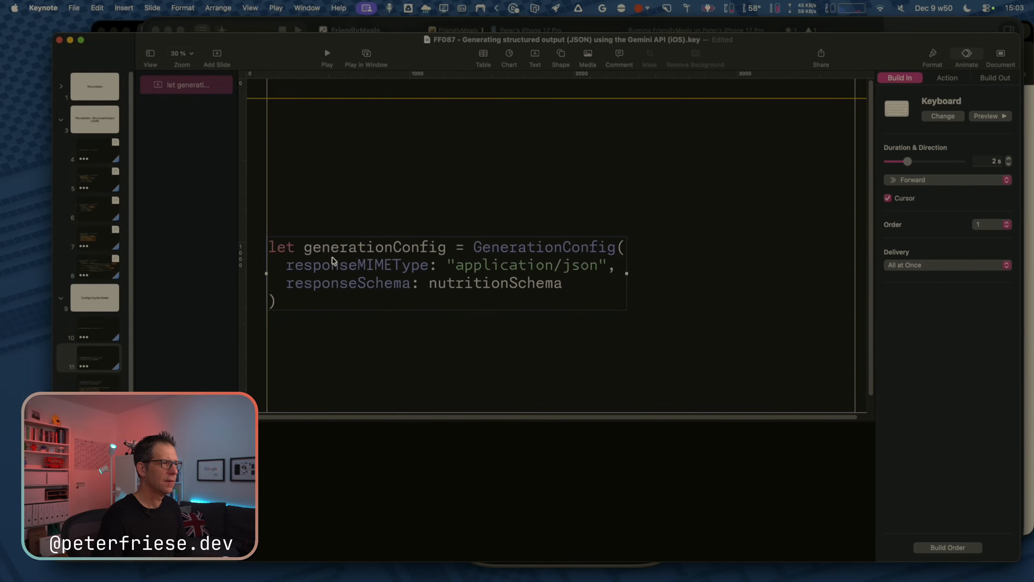
left_click_drag(332, 260, 334, 245)
Set slide 10's Magic Move transition to match by word and preview the transition.
left_click(100, 330)
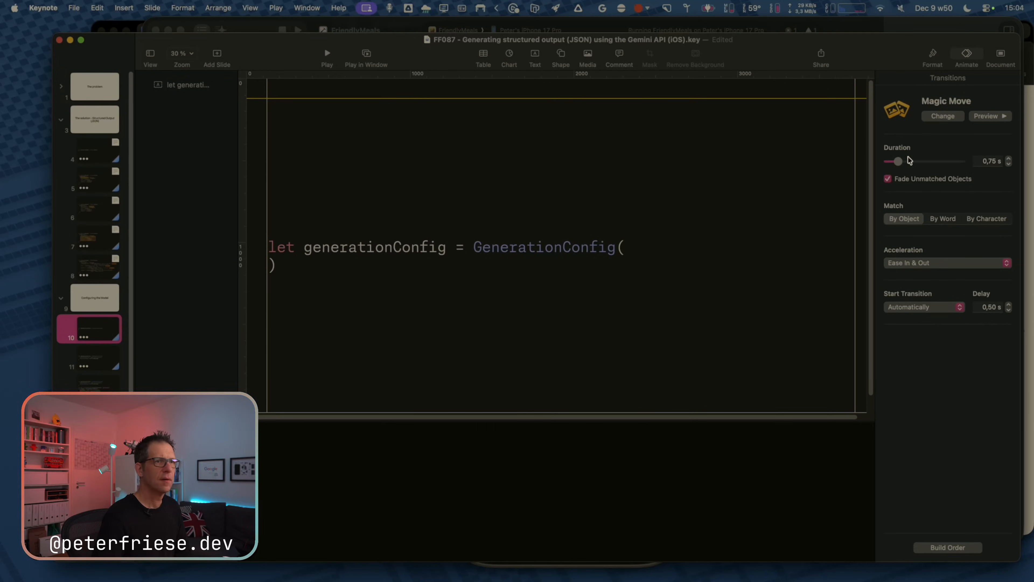
left_click(1006, 116)
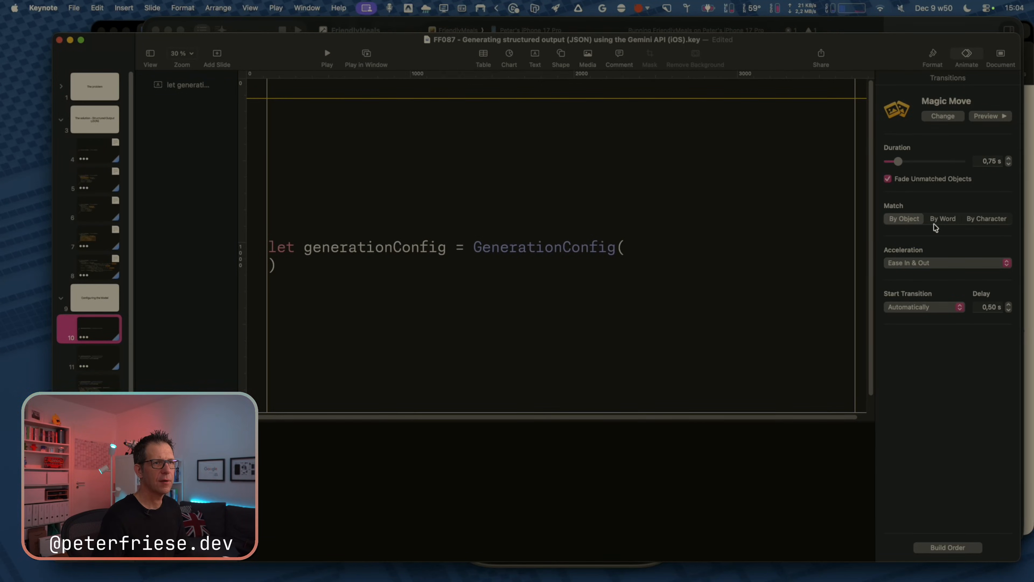
left_click(935, 227)
left_click(995, 117)
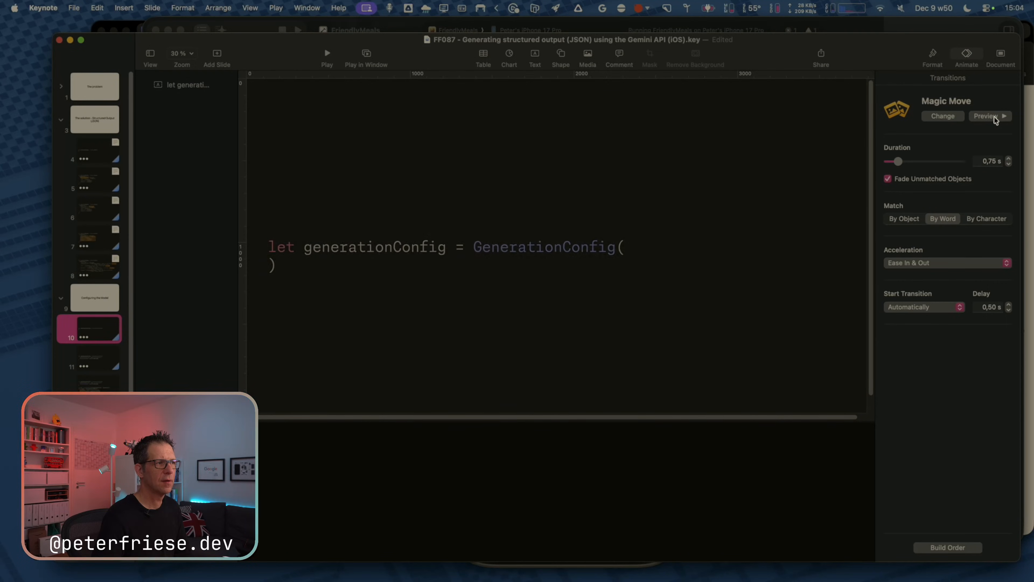
Try matching slide 10's Magic Move transition by character and preview the transition into slide 11.
left_click(91, 357)
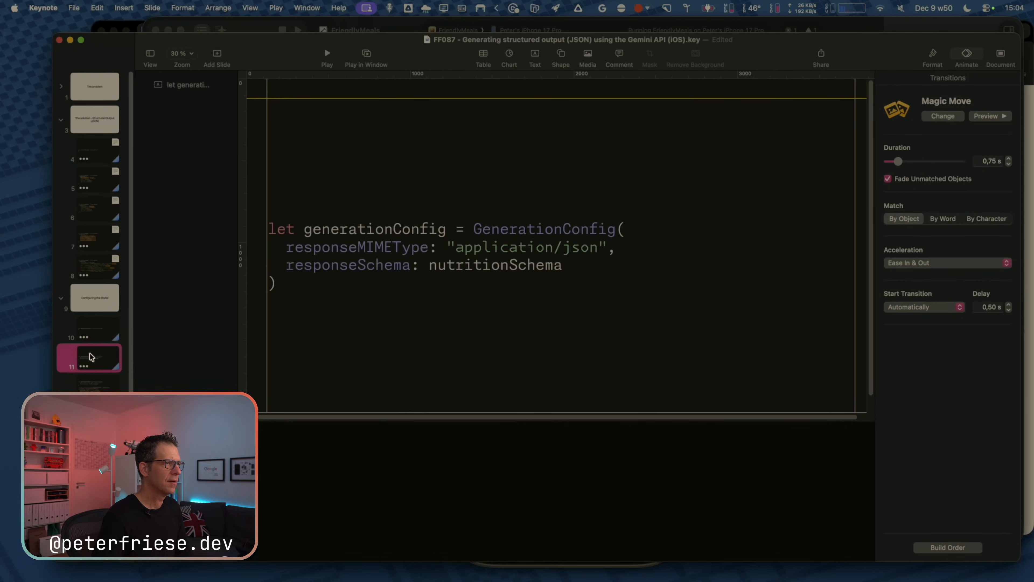
left_click(101, 332)
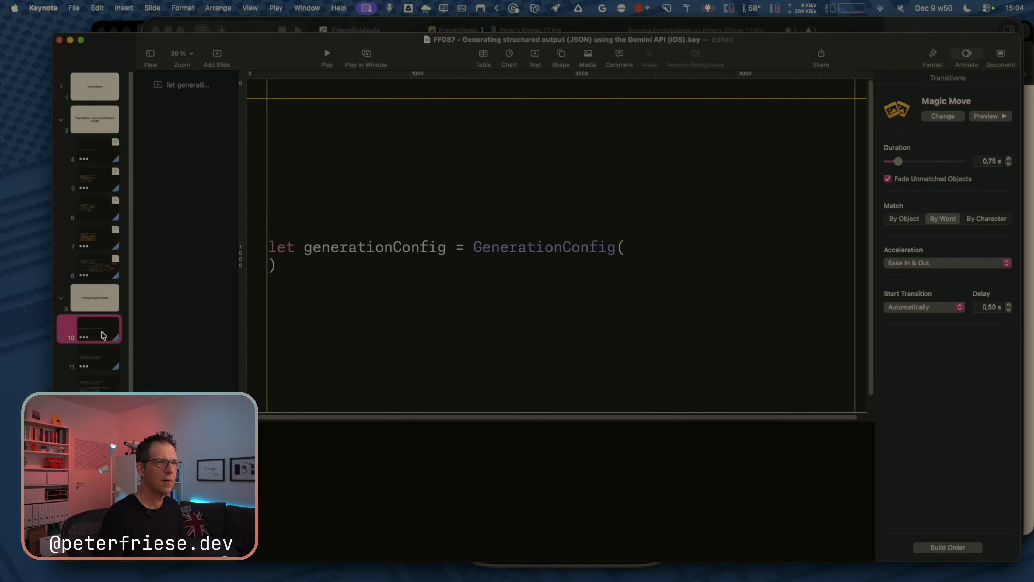
left_click(378, 264)
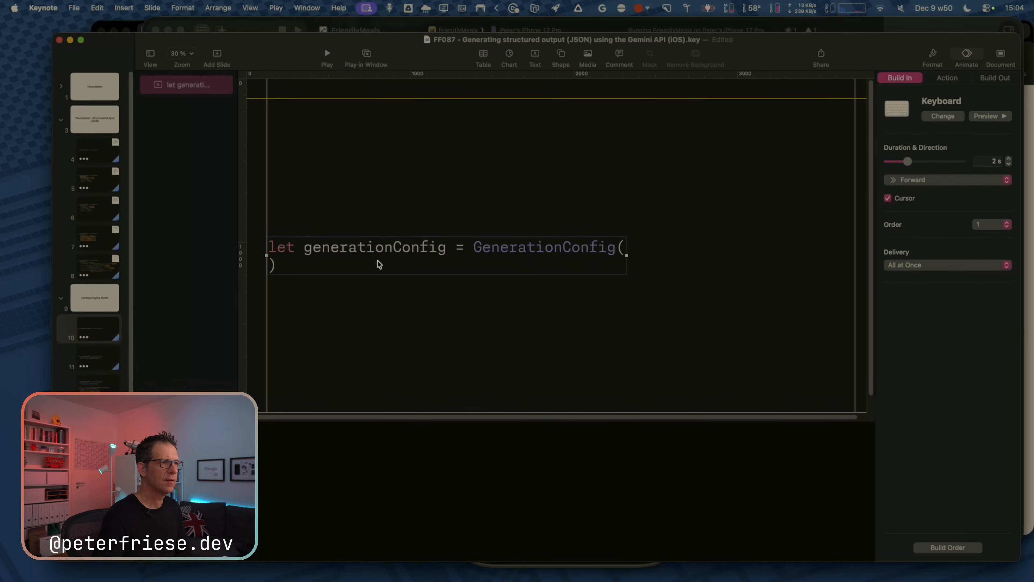
left_click(105, 346)
left_click(105, 334)
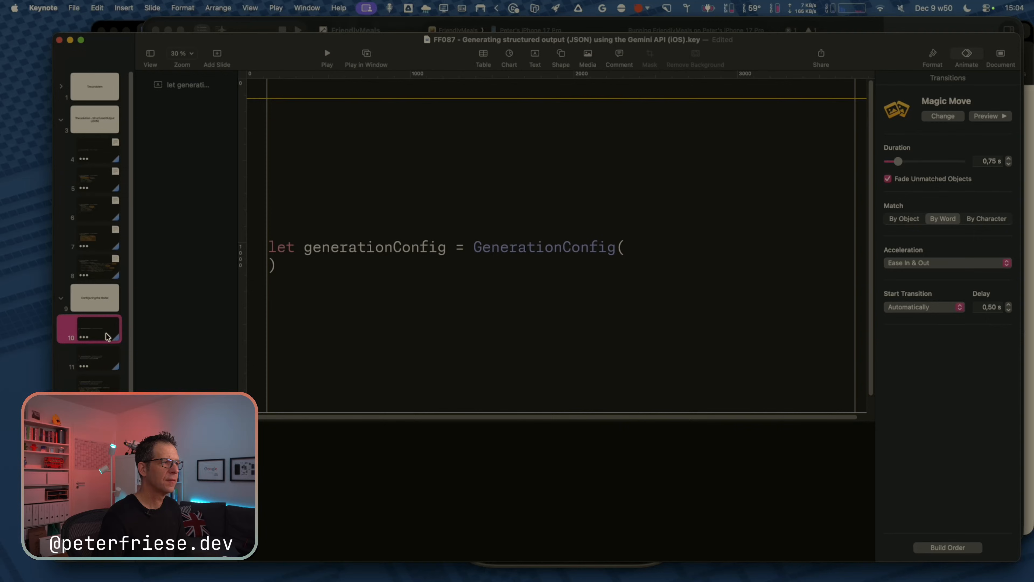
left_click(992, 220)
left_click(993, 117)
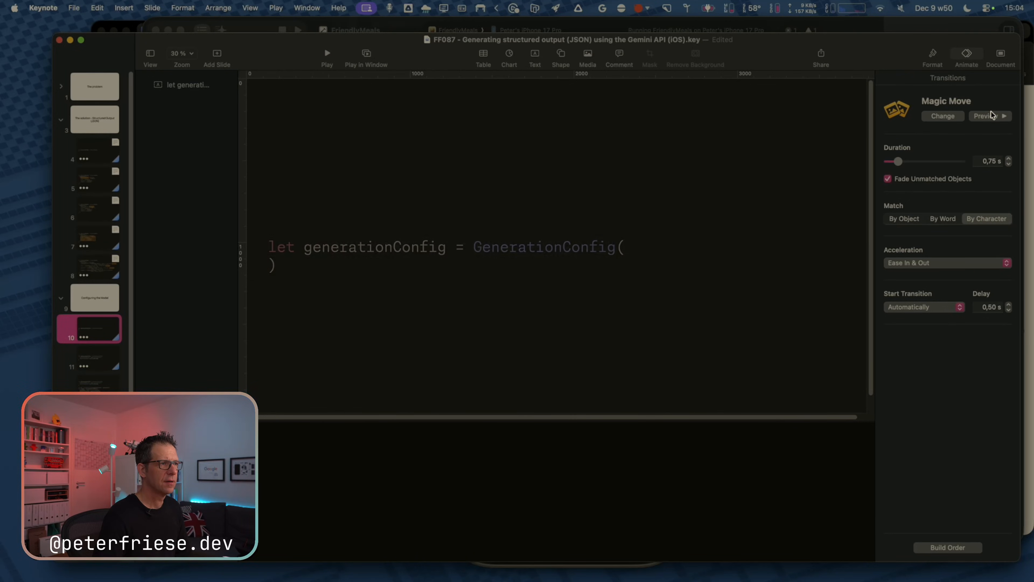
Remove the Keyboard build-in effect from the code block on slide 11.
left_click(94, 359)
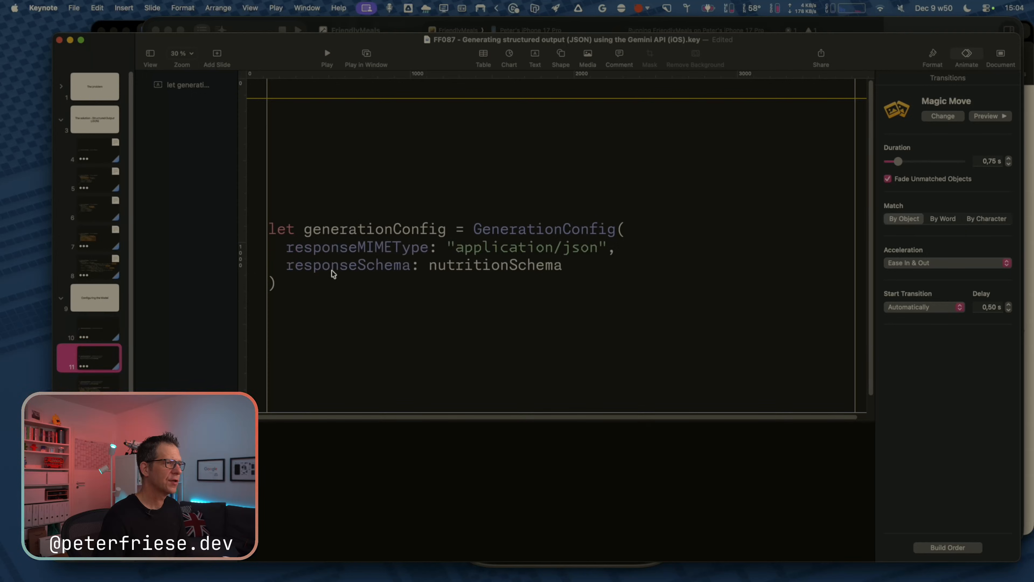
left_click(348, 265)
left_click(947, 118)
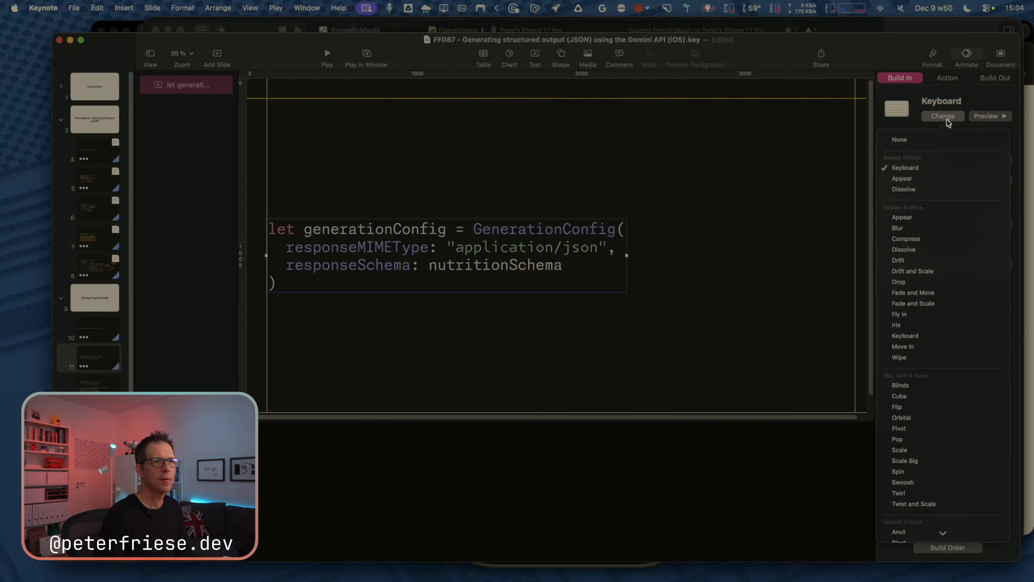
left_click(919, 139)
Set slide 10's Magic Move transition back to matching by word and preview it.
left_click(84, 333)
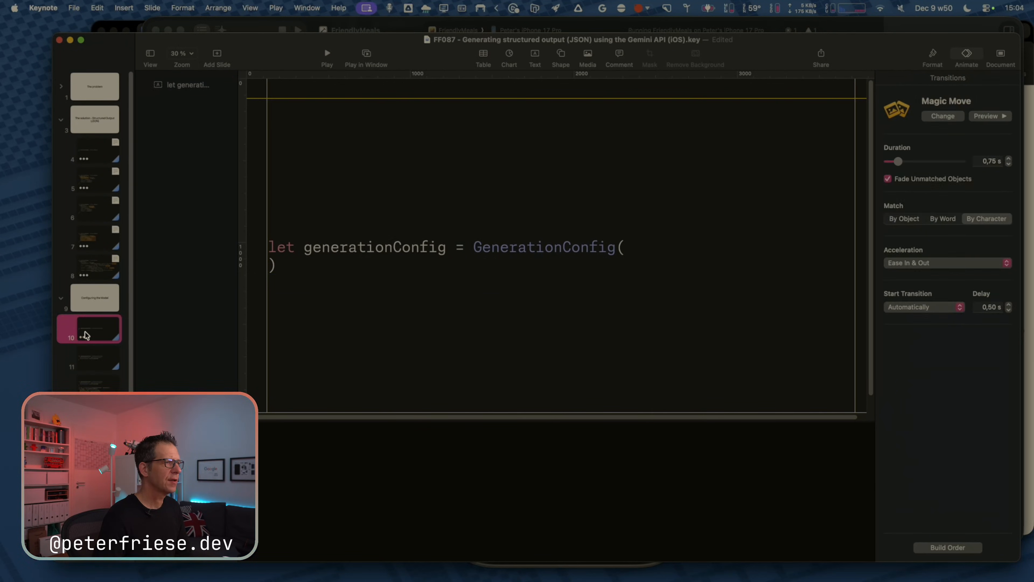
left_click(371, 253)
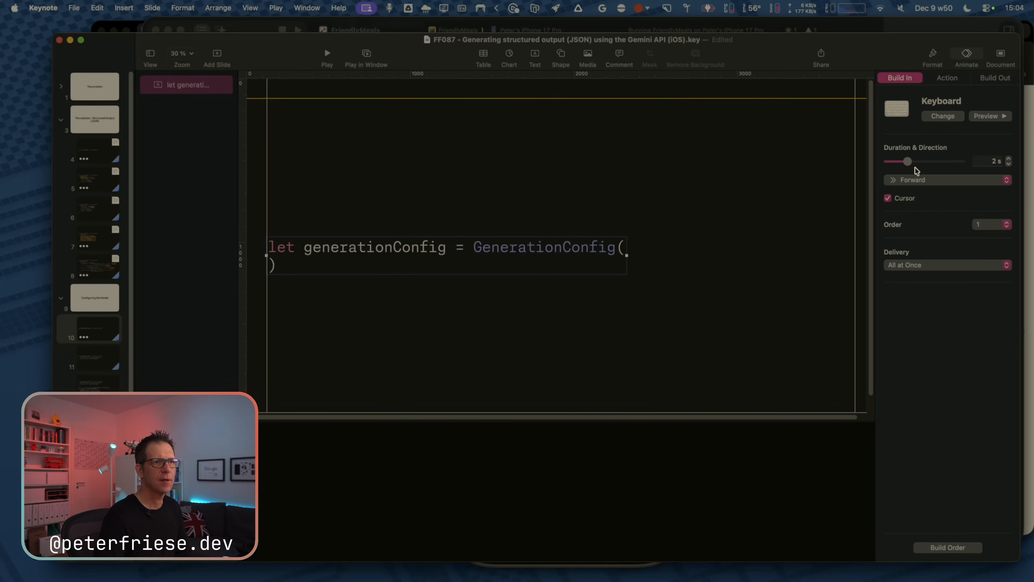
left_click(798, 143)
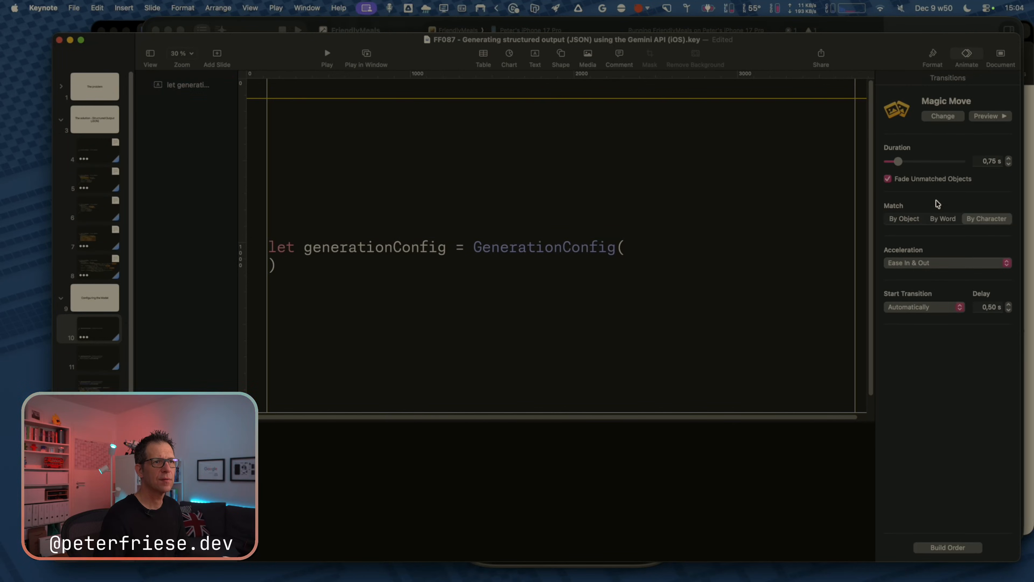
left_click(943, 219)
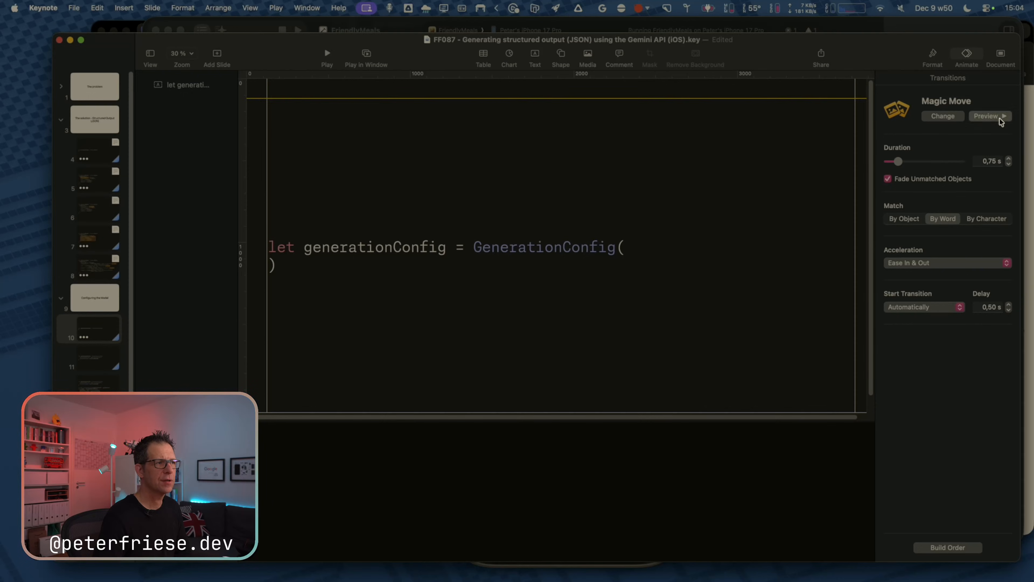
left_click(999, 119)
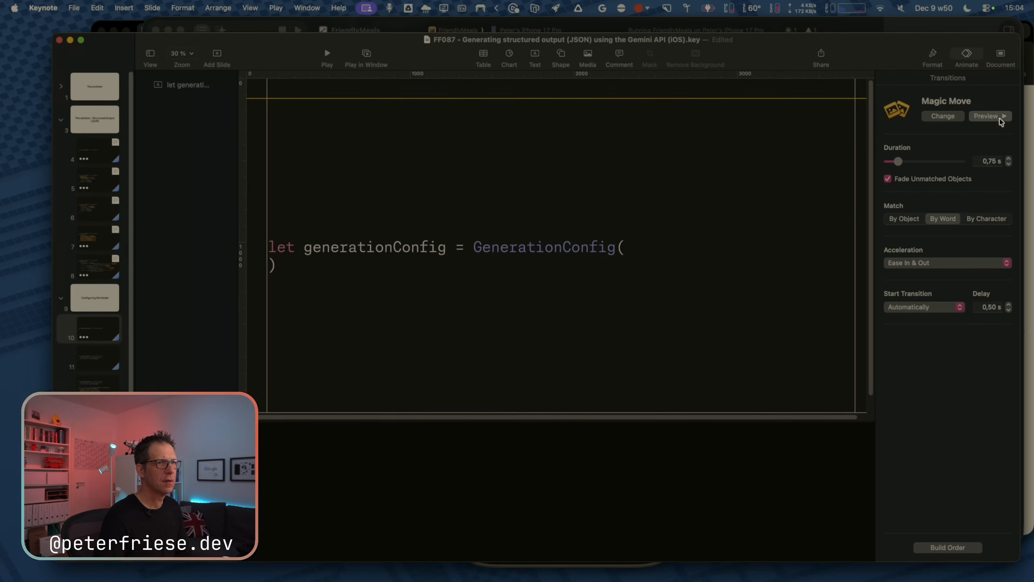
left_click(999, 120)
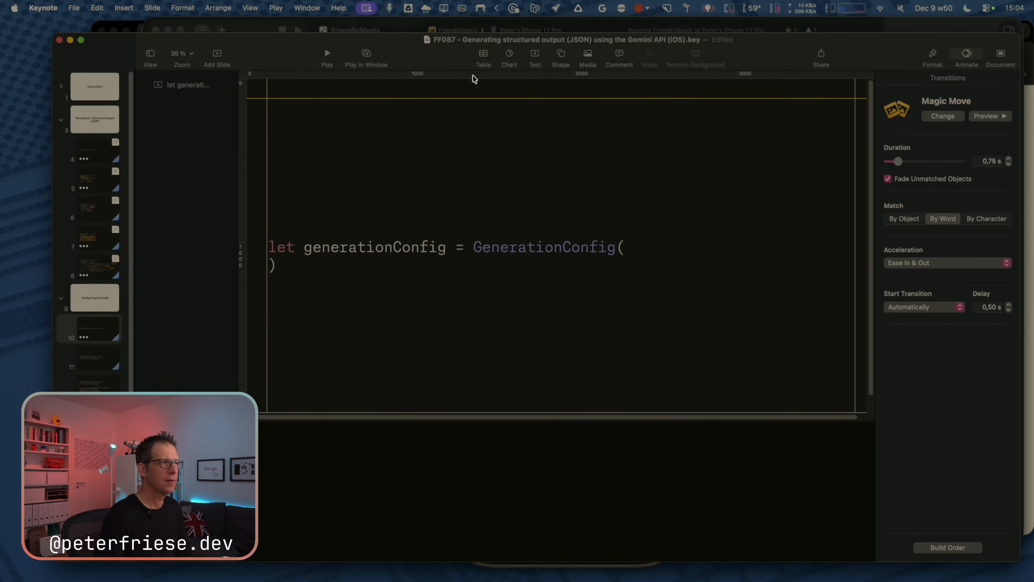
Play the slideshow in a window from slide 10 through to slide 11, and end the playback.
left_click(364, 58)
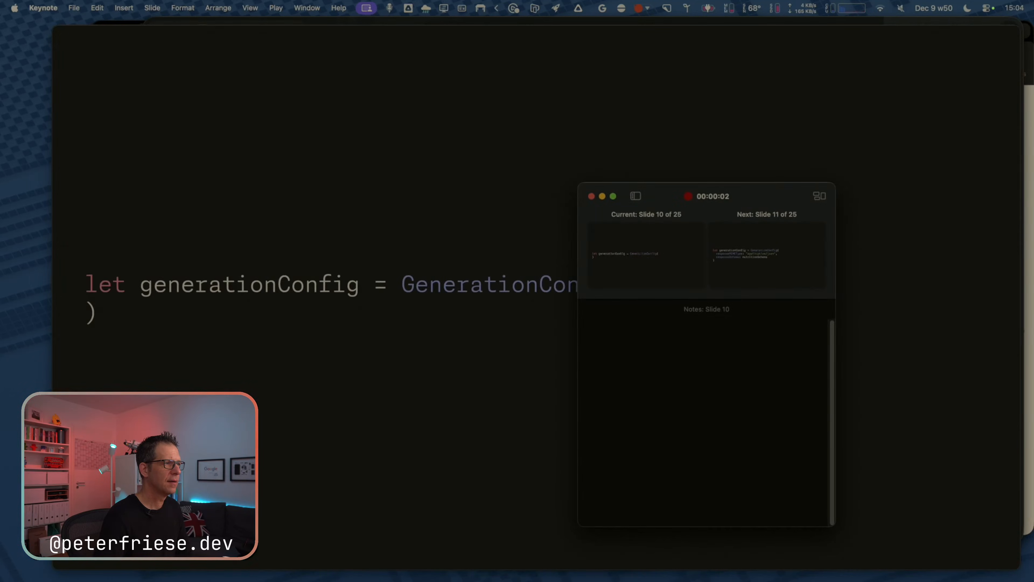
left_click(369, 55)
key("Escape")
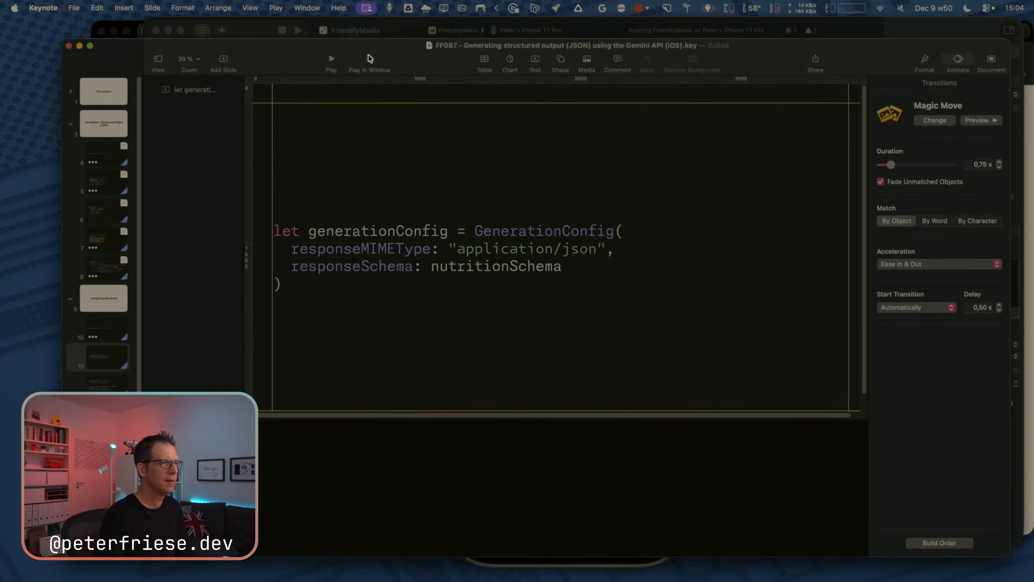
Copy the responseMIMEType and responseSchema lines from slide 11's code block into a separate text box on the same slide.
left_click(97, 333)
left_click(100, 358)
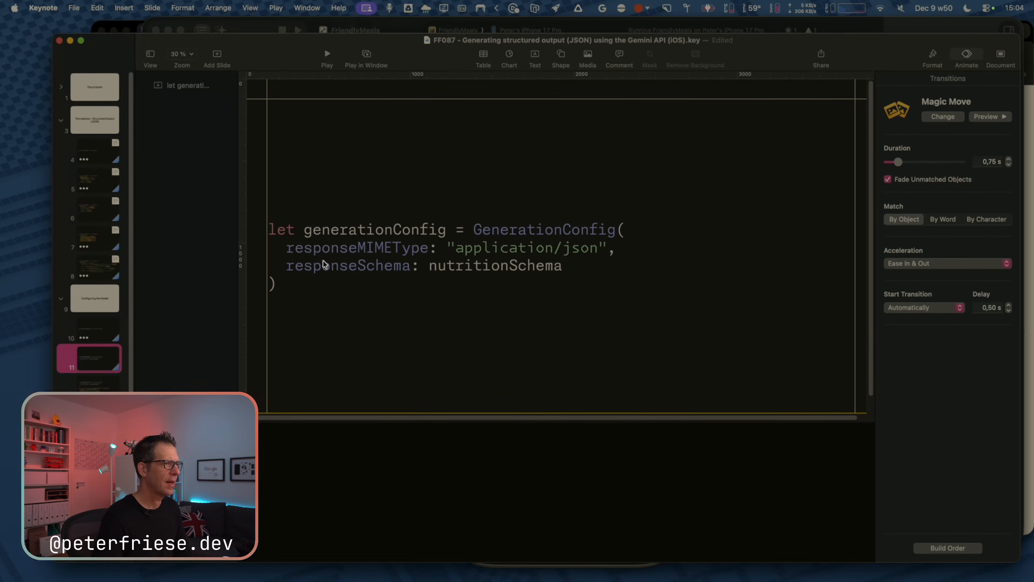
double_click(332, 255)
key("super+Left")
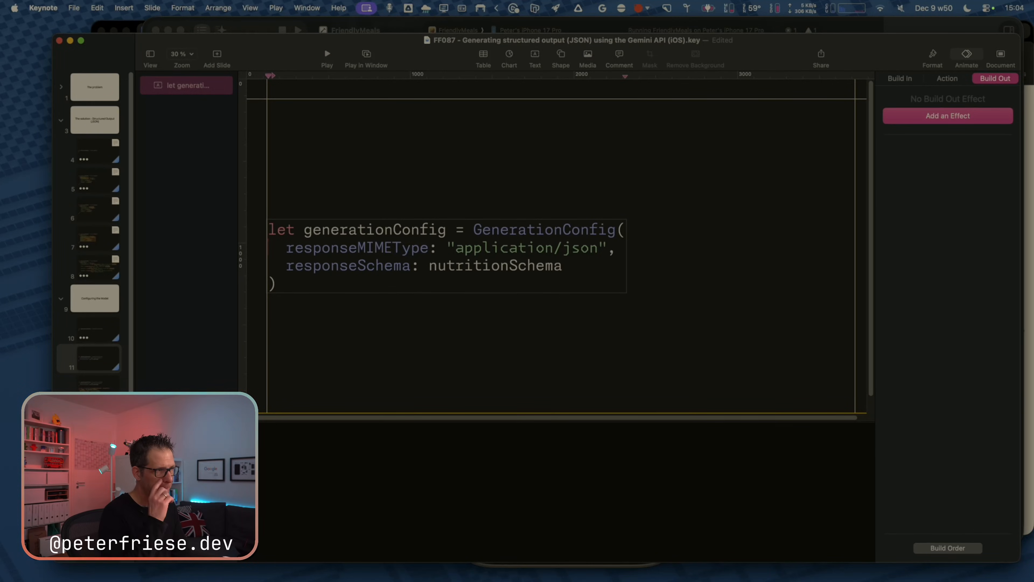
key("shift+Down")
key("shift+End")
key("super+c")
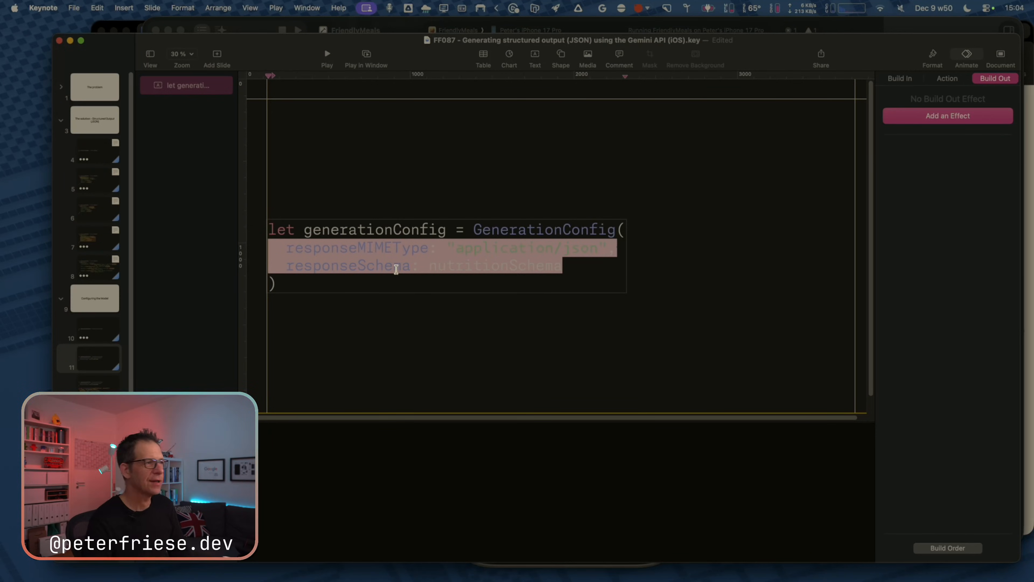
left_click(446, 352)
key("super+v")
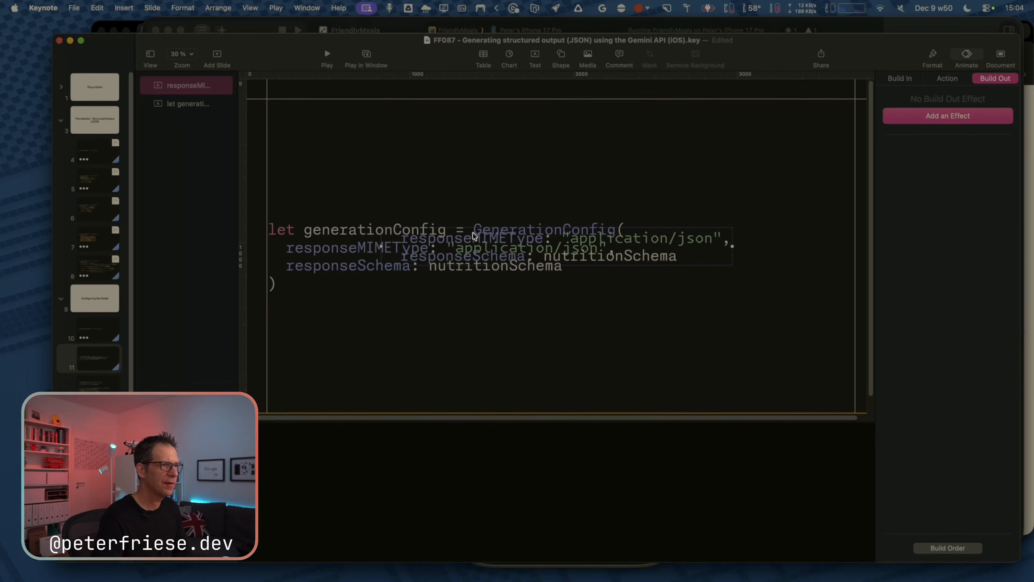
Align the copied text box exactly over the matching lines of the code block, checking the overlap at 100% zoom.
left_click_drag(475, 234, 358, 246)
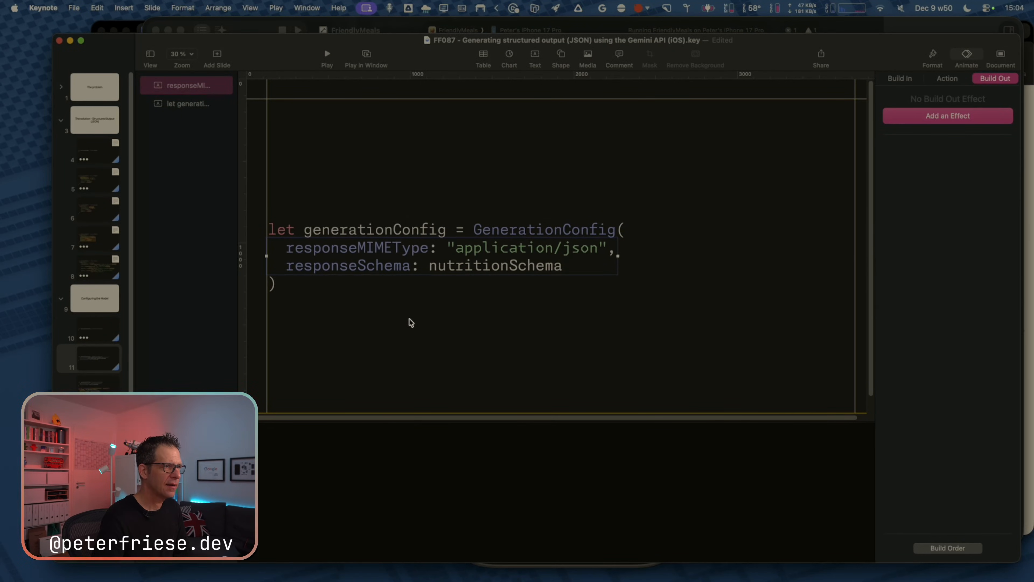
left_click(189, 58)
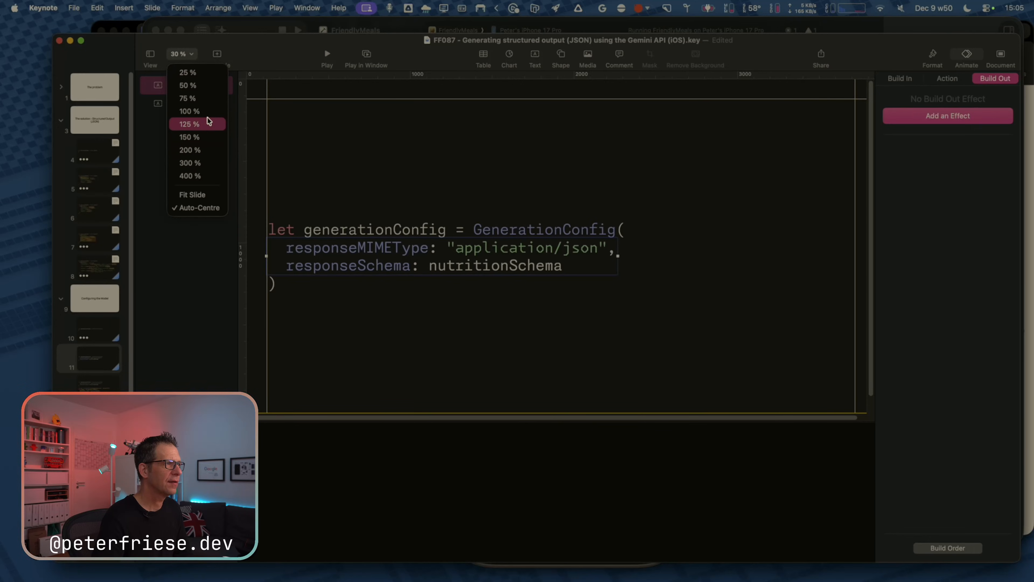
left_click(190, 111)
scroll(448, 265, "left", 5)
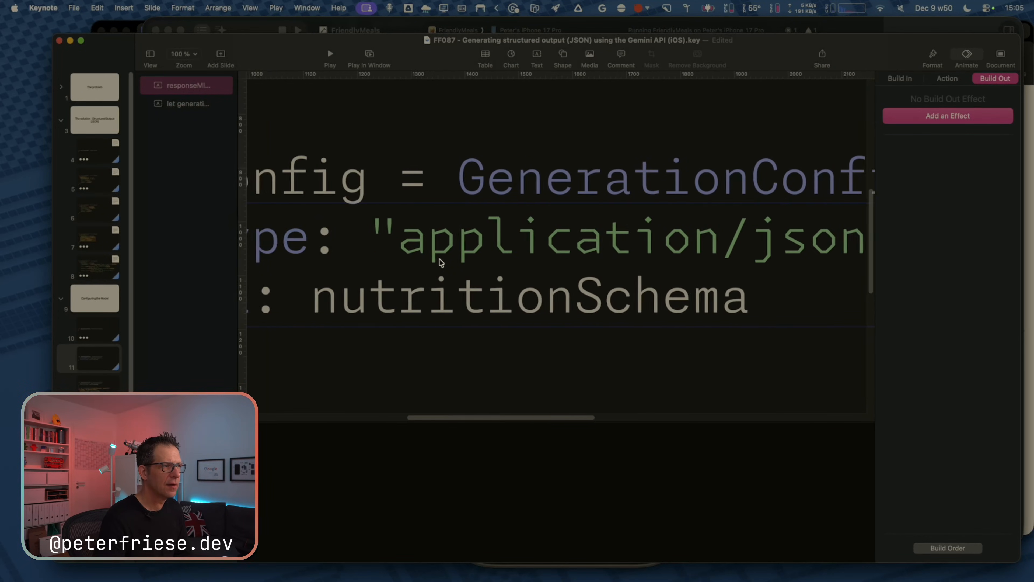
scroll(444, 263, "left", 3)
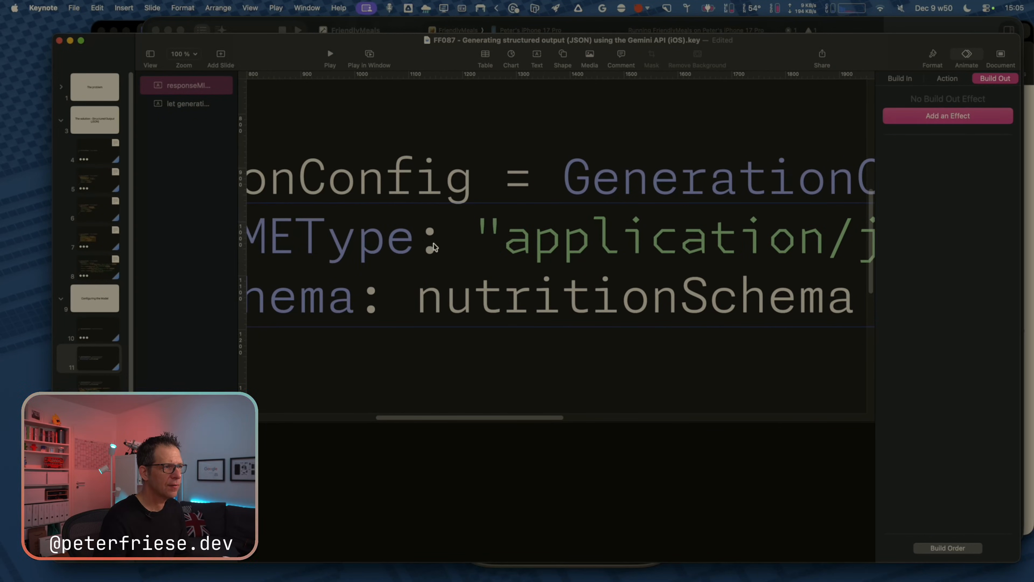
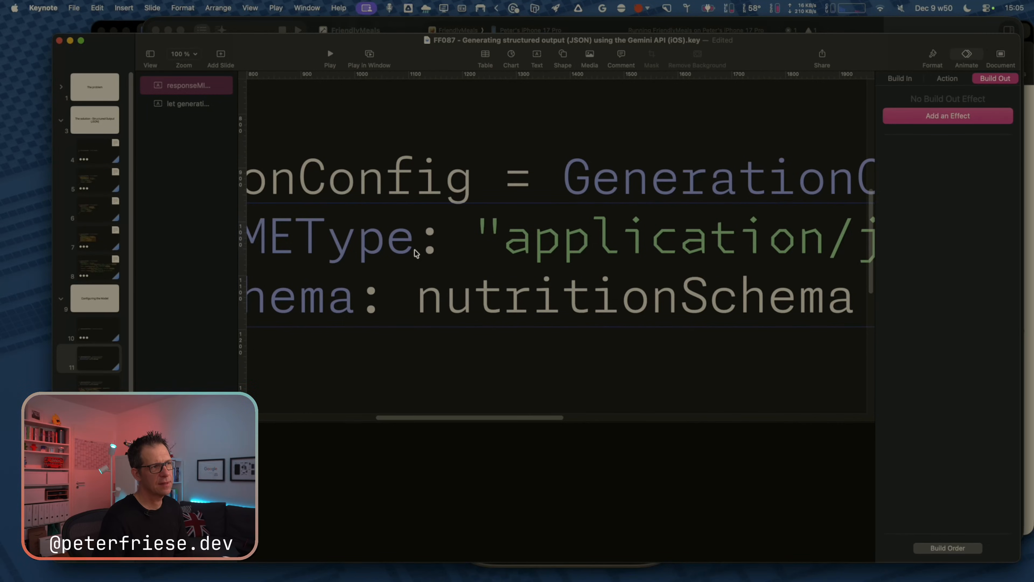
left_click(190, 55)
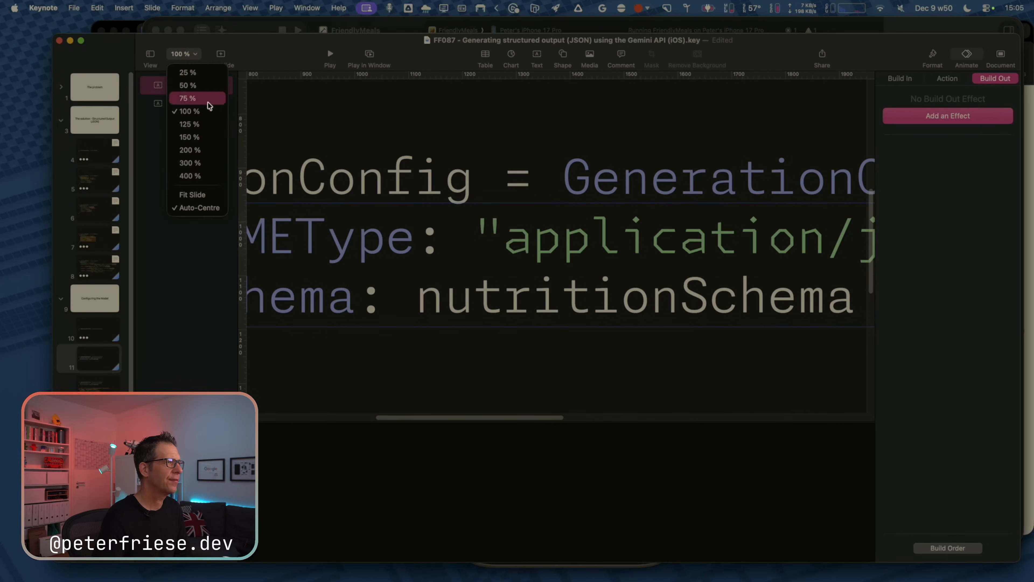
left_click(192, 195)
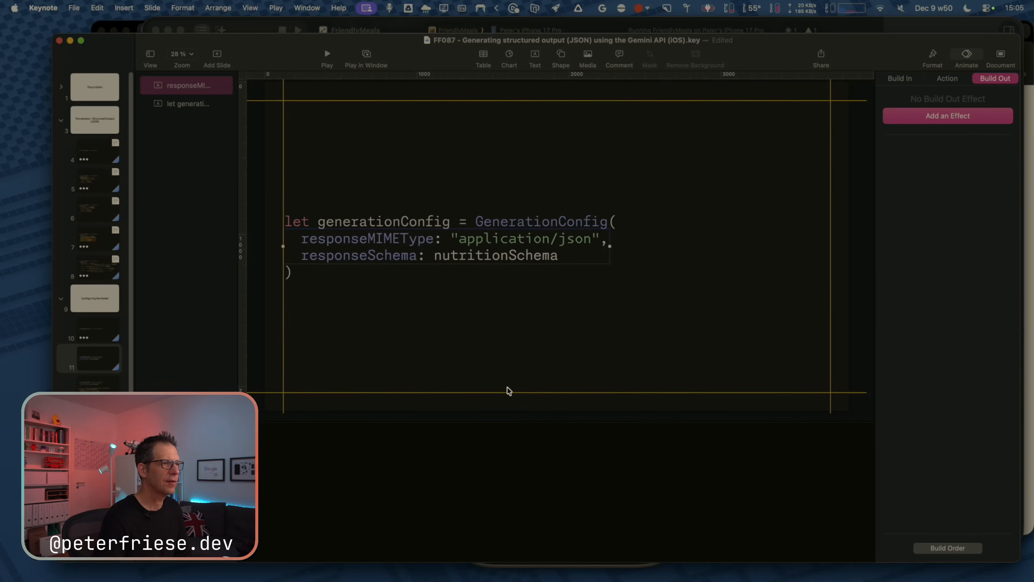
double_click(404, 226)
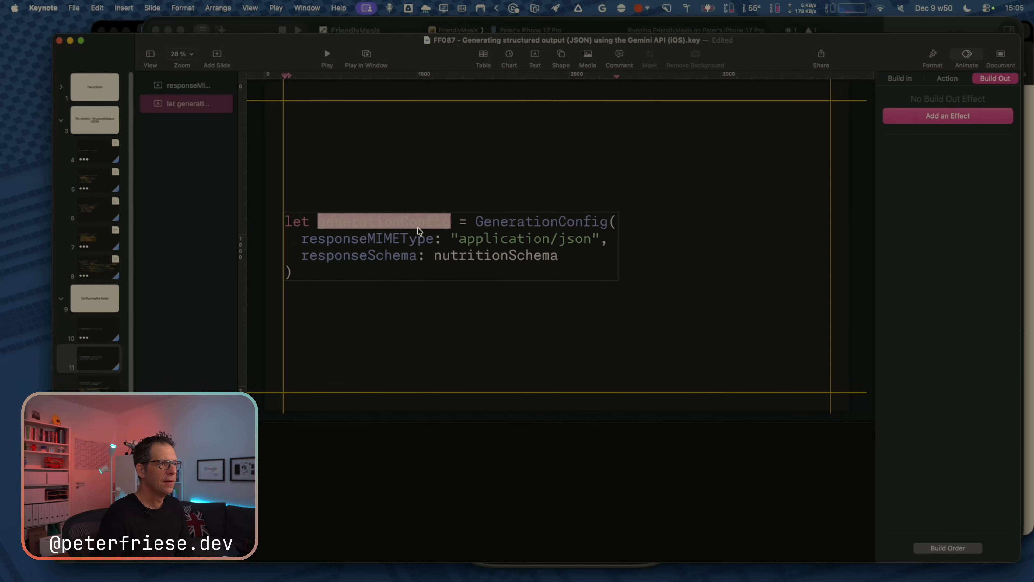
key("Down")
key("super+Right")
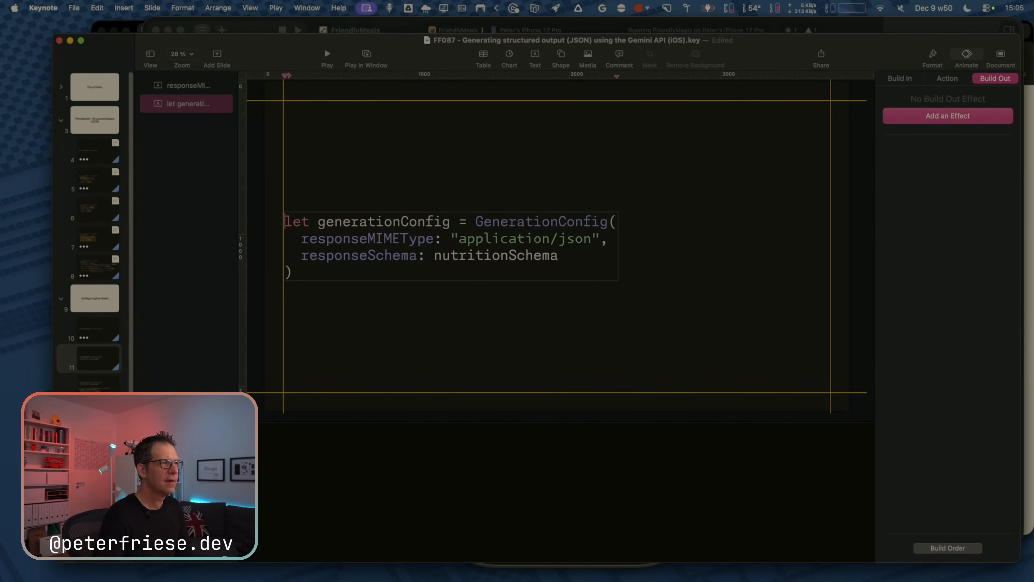
left_click(392, 197)
double_click(364, 224)
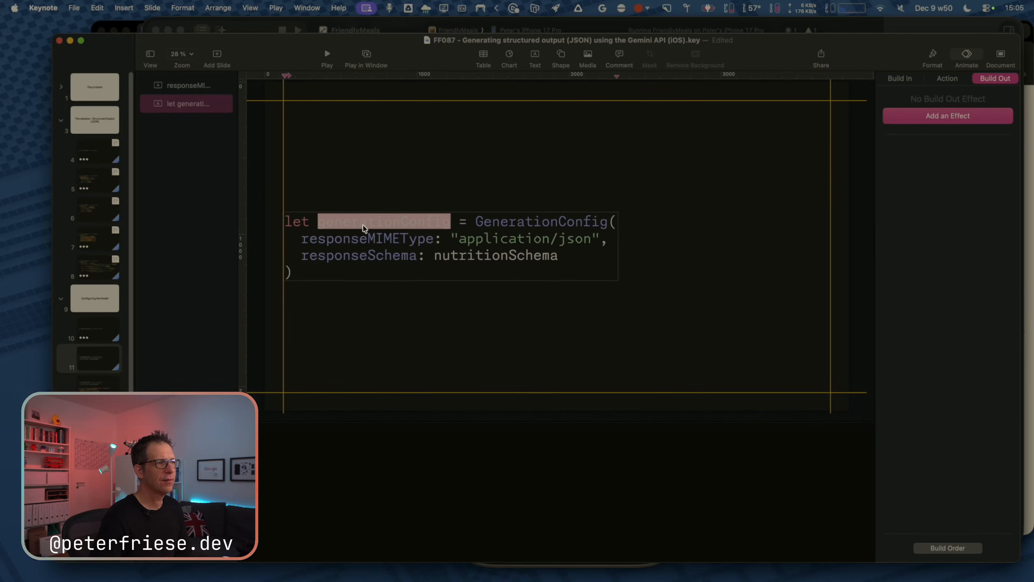
key("super+Left")
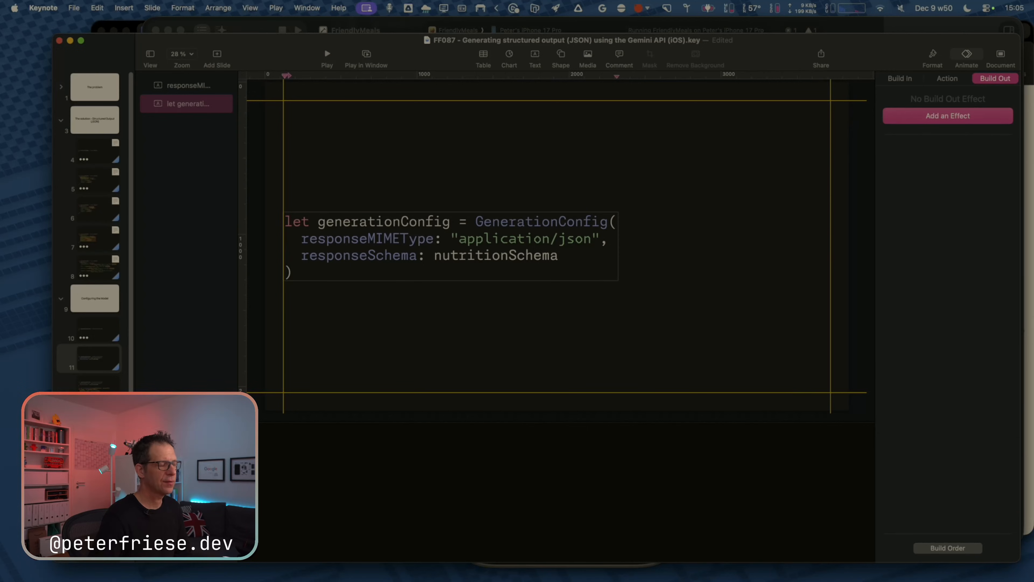
key("shift+Down")
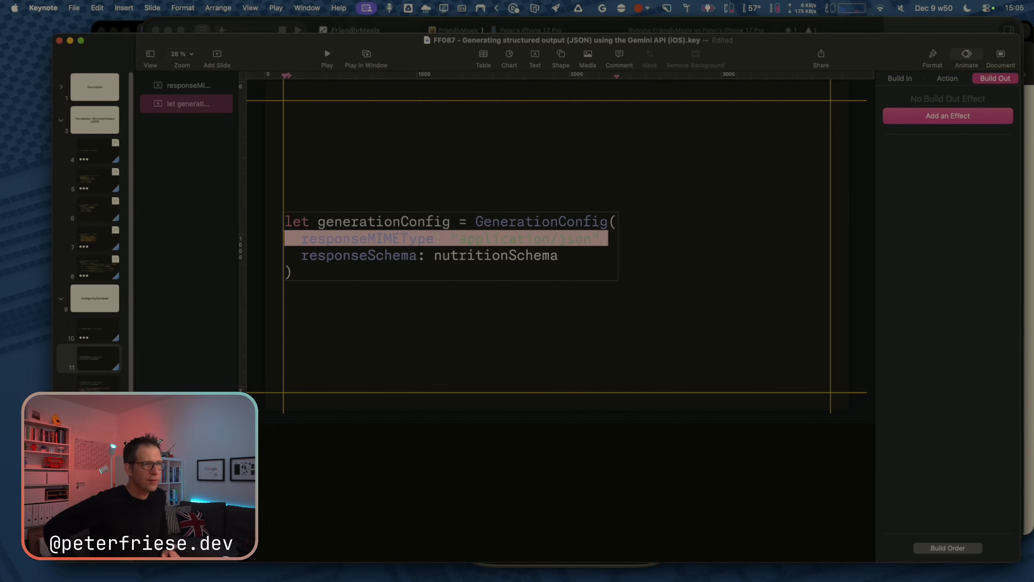
key("Left")
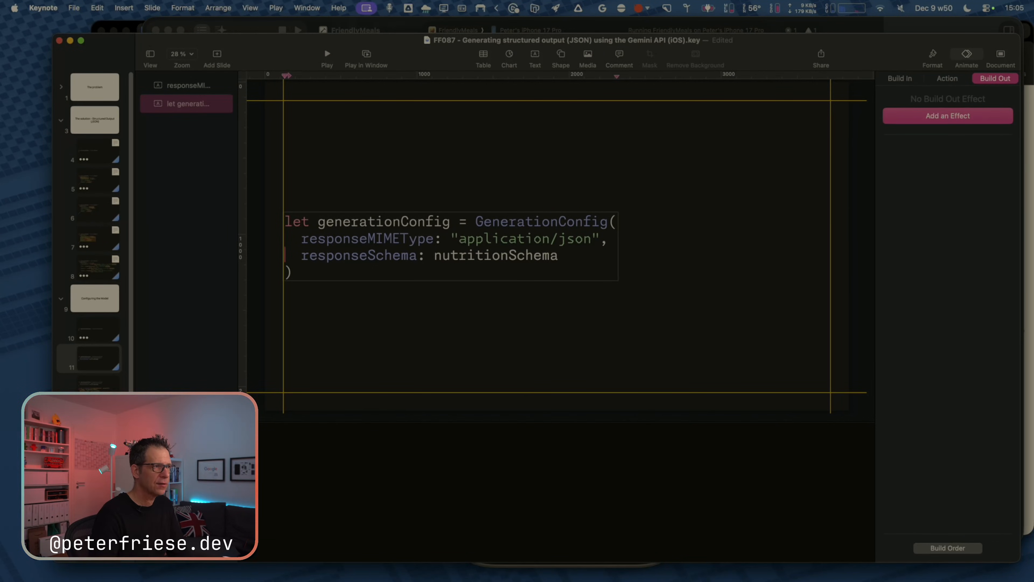
key("shift+Down")
key("Left")
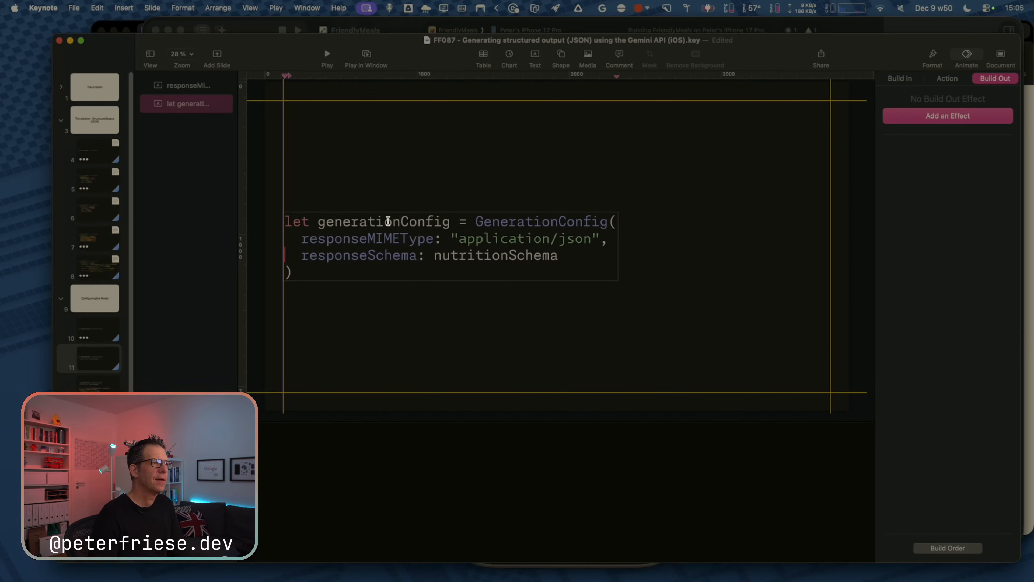
Add a Keyboard build-in effect to the overlaid responseMIMEType and responseSchema text box on slide 11.
left_click(398, 175)
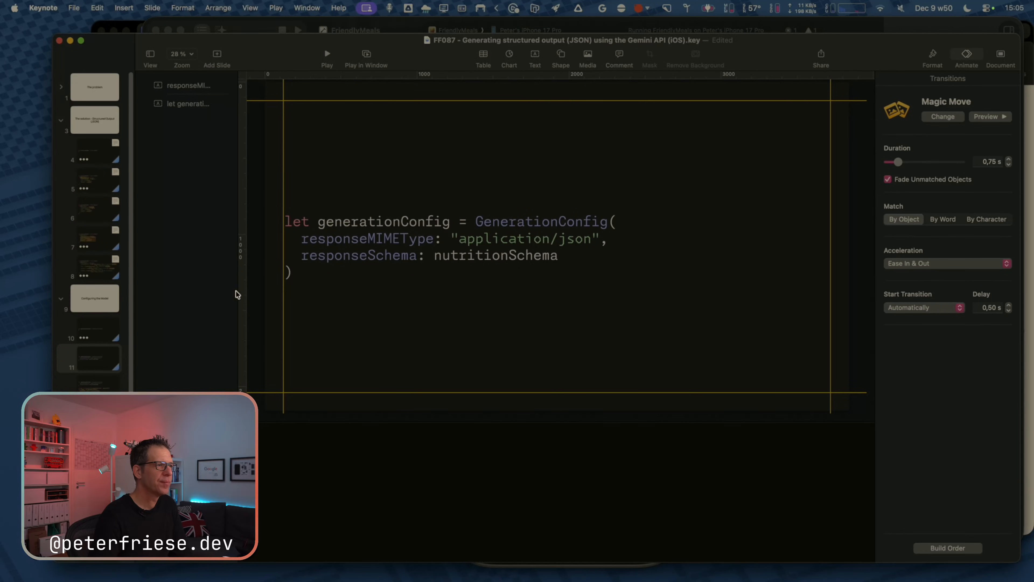
left_click(403, 242)
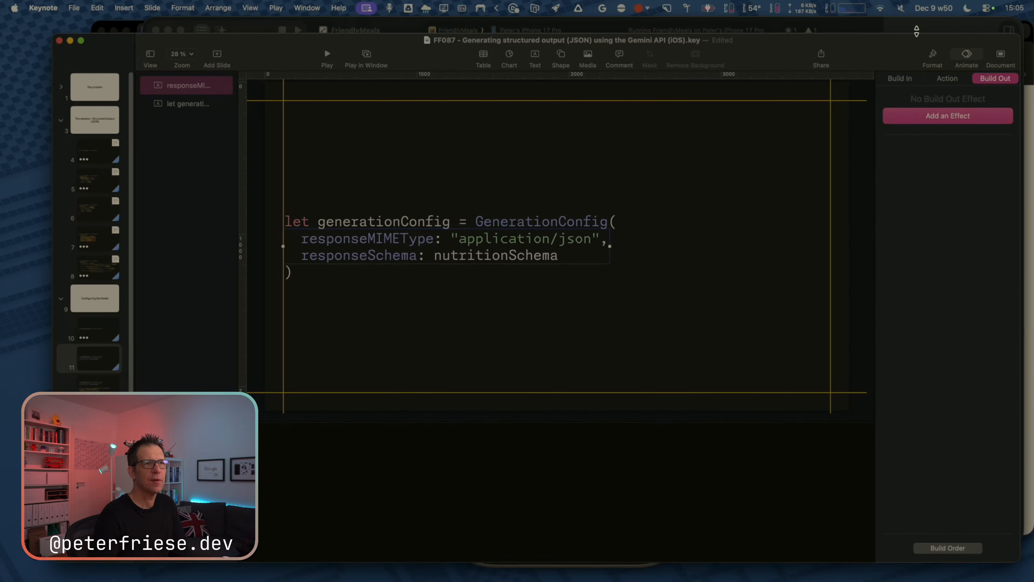
left_click(967, 56)
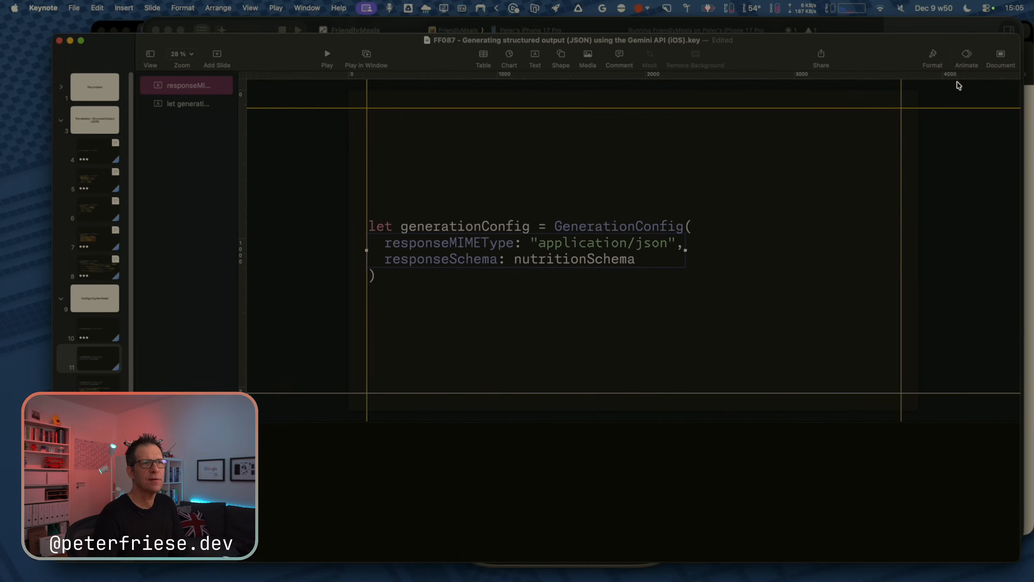
left_click(967, 57)
left_click(947, 117)
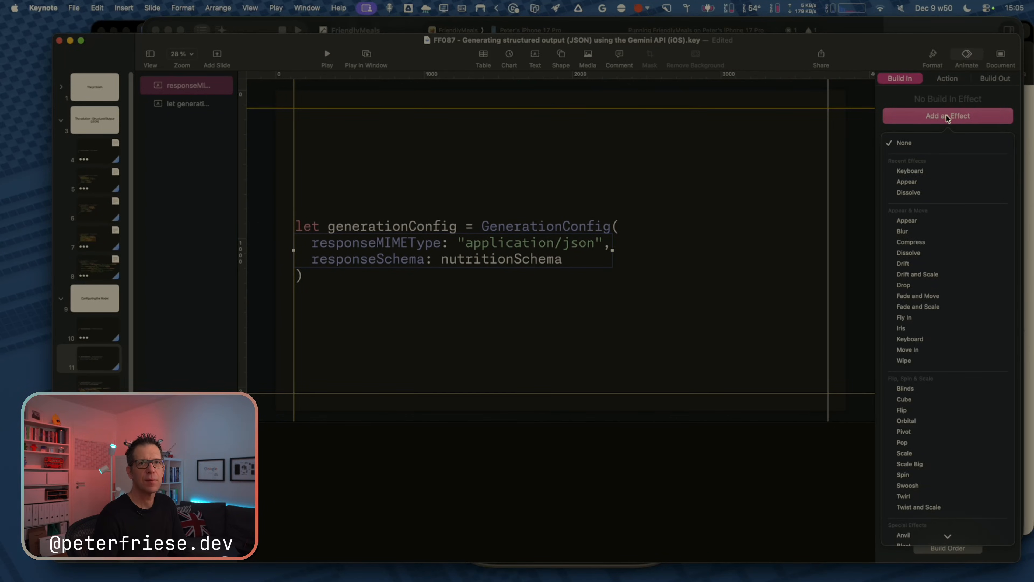
left_click(911, 170)
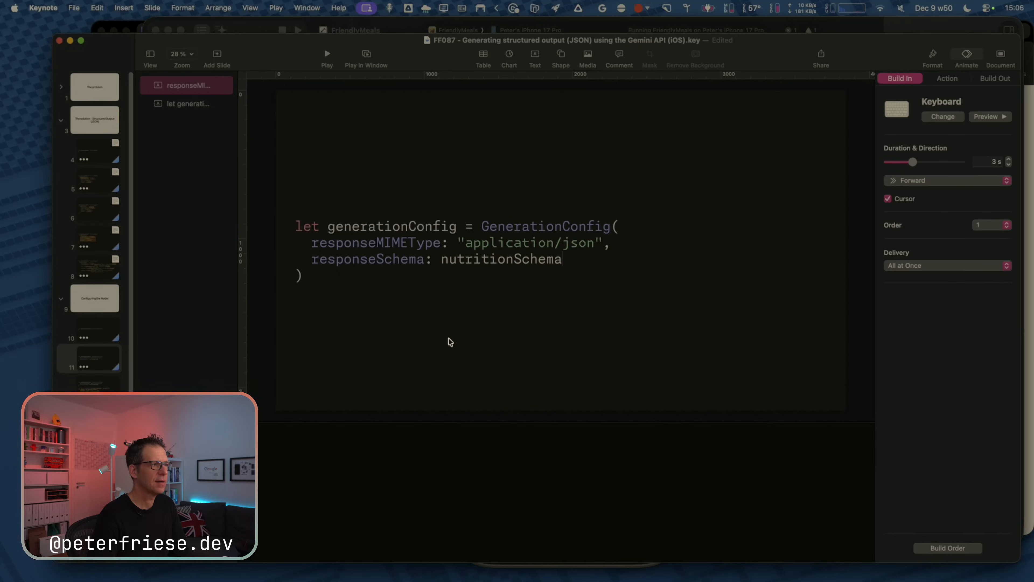
Play the slideshow from slide 10 through slide 11's build to check the typing effect, and end the playback.
left_click(99, 338)
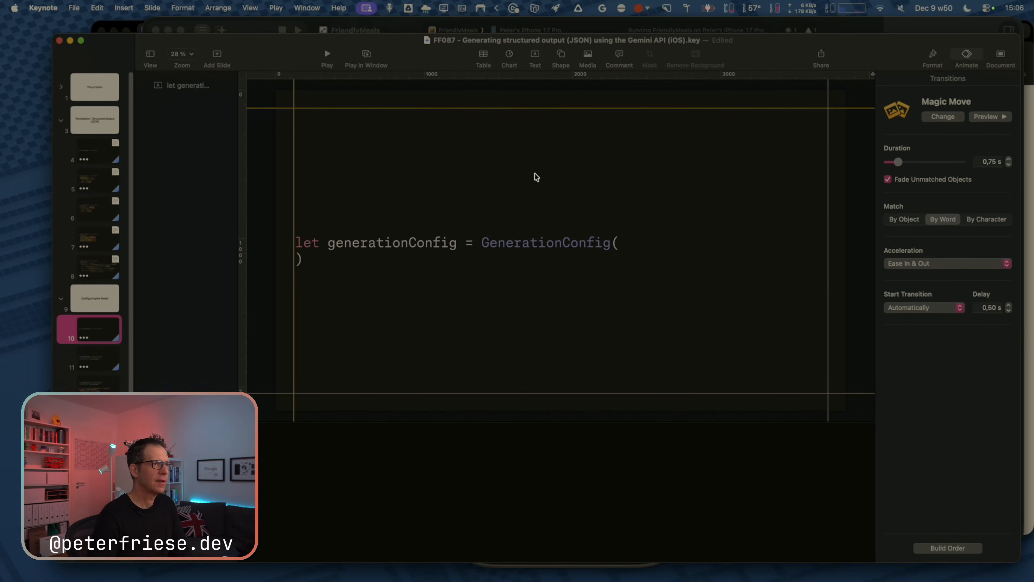
key("alt+super+p")
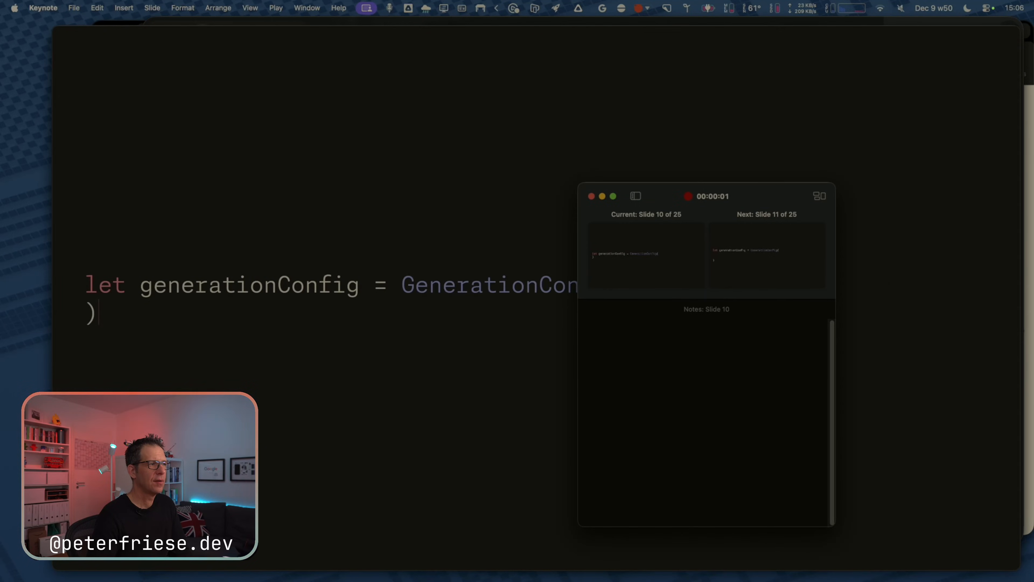
key("Right")
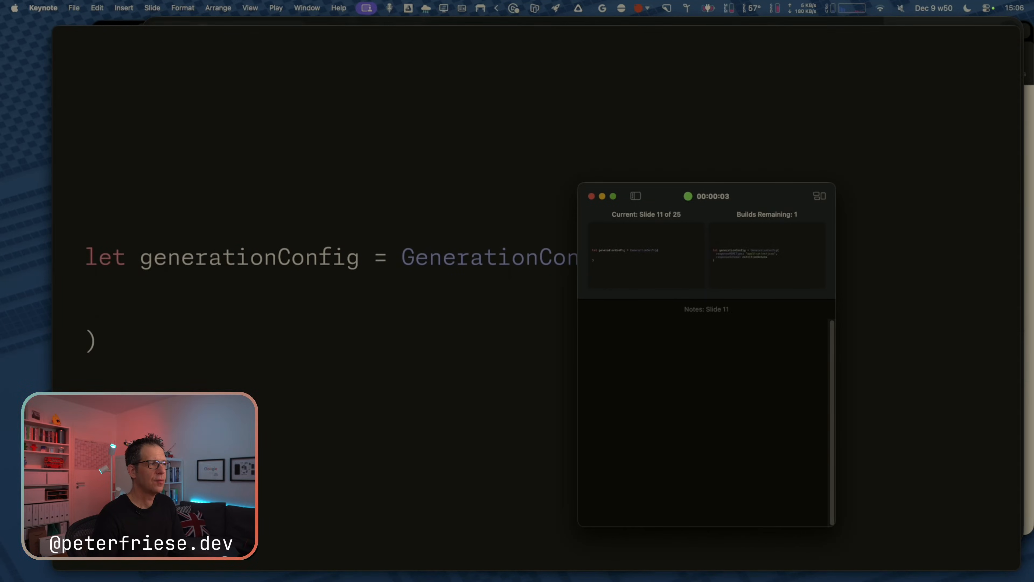
key("Right")
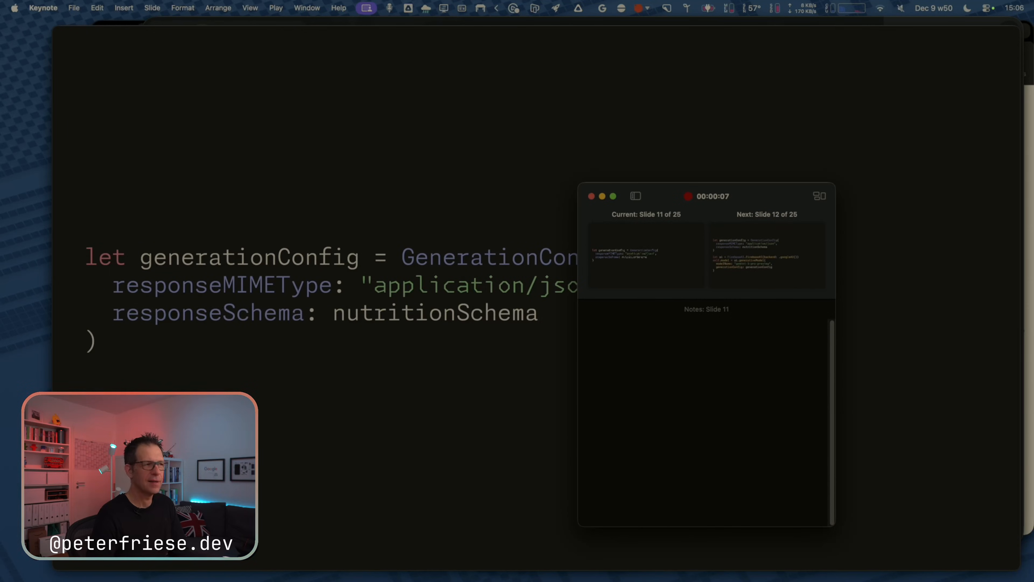
key("Escape")
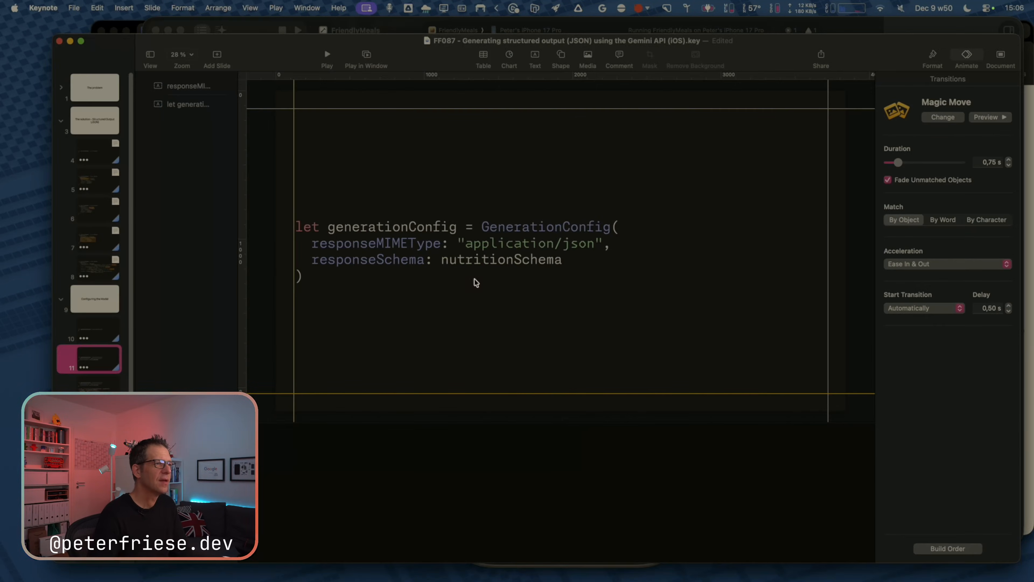
Set the Keyboard build of slide 11's responseMIMEType text box to start After Transition in the build order.
left_click(948, 548)
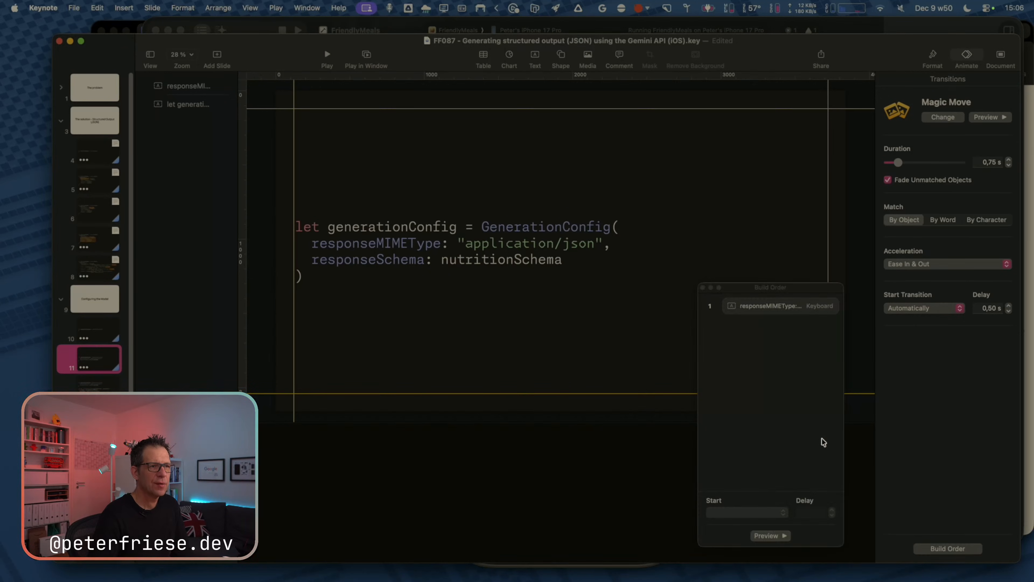
left_click(796, 305)
left_click(770, 514)
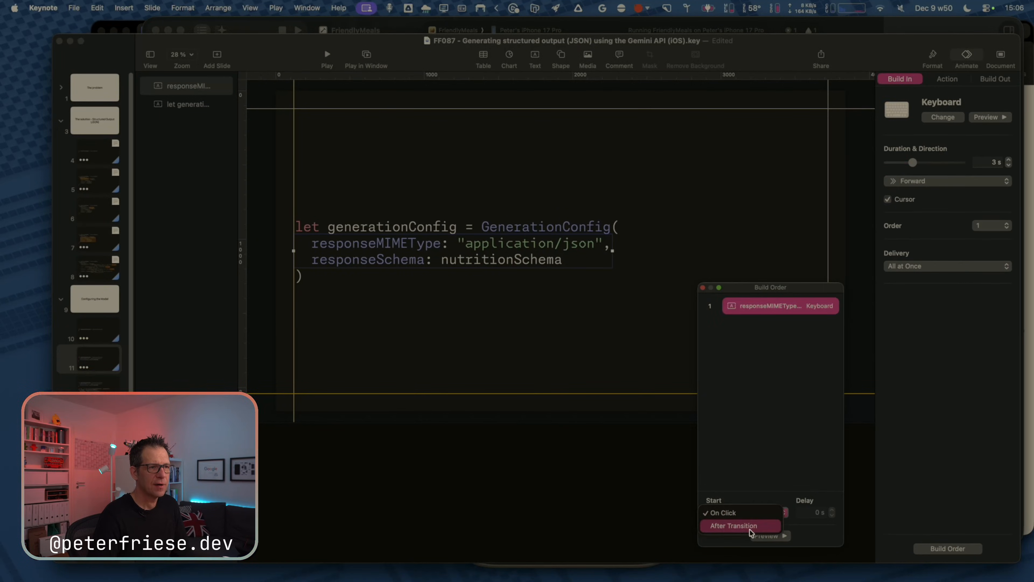
left_click(741, 525)
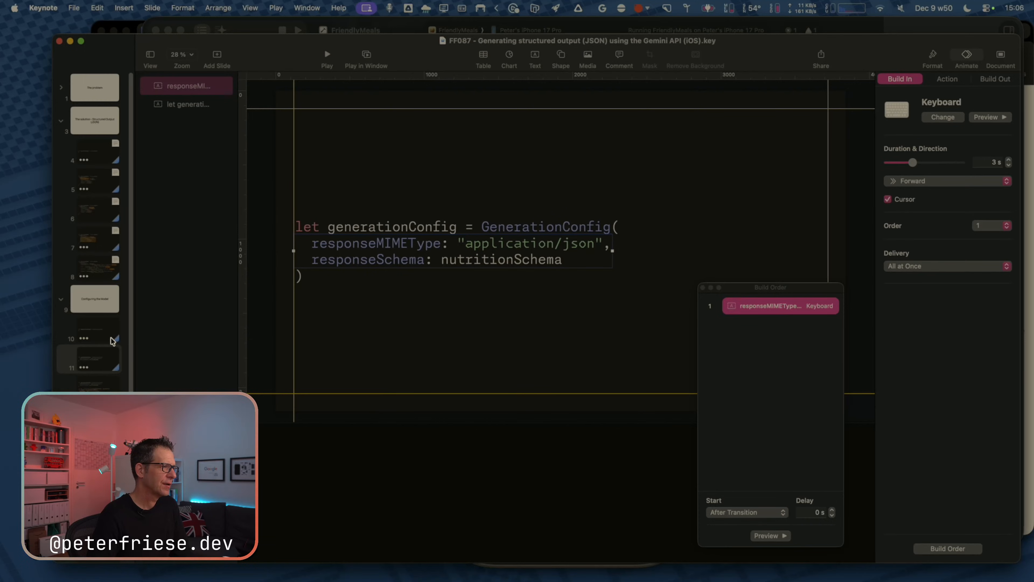
Select slide 10, switch to the script in Google Docs, and copy the sentence about passing the schema to generationConfig with the MIME type "application/json".
left_click(98, 330)
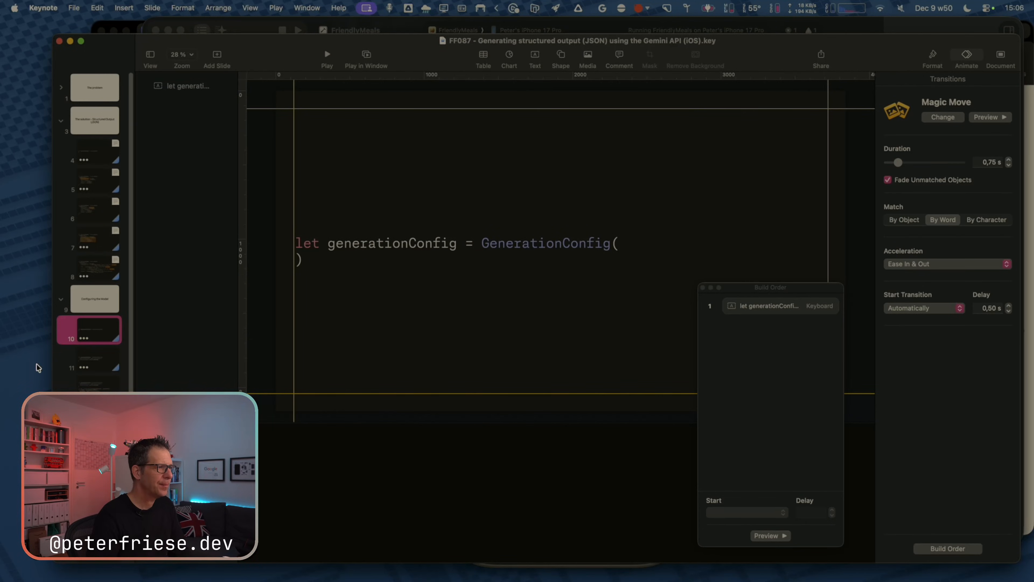
left_click(118, 365)
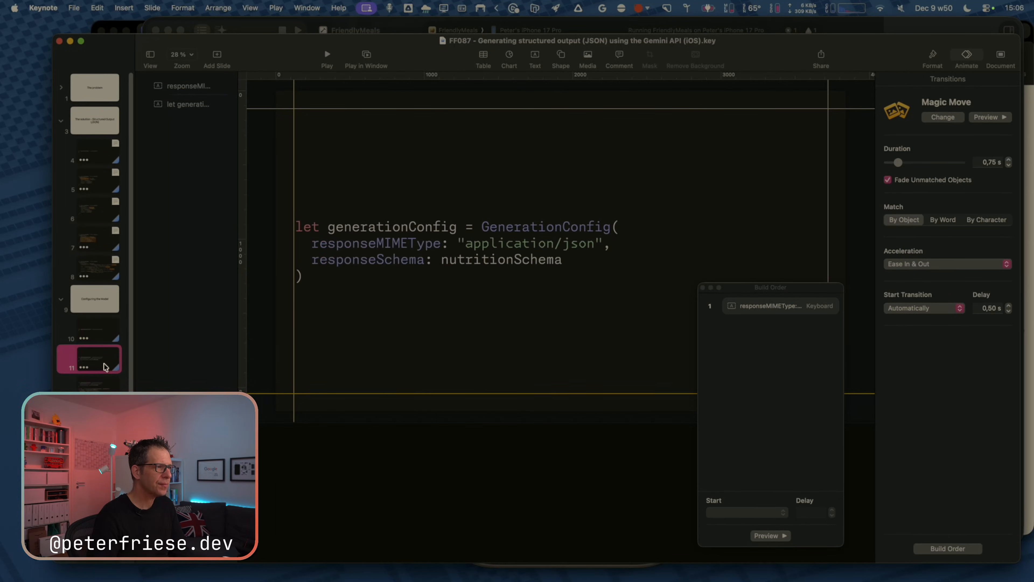
left_click(108, 328)
key("super+Tab")
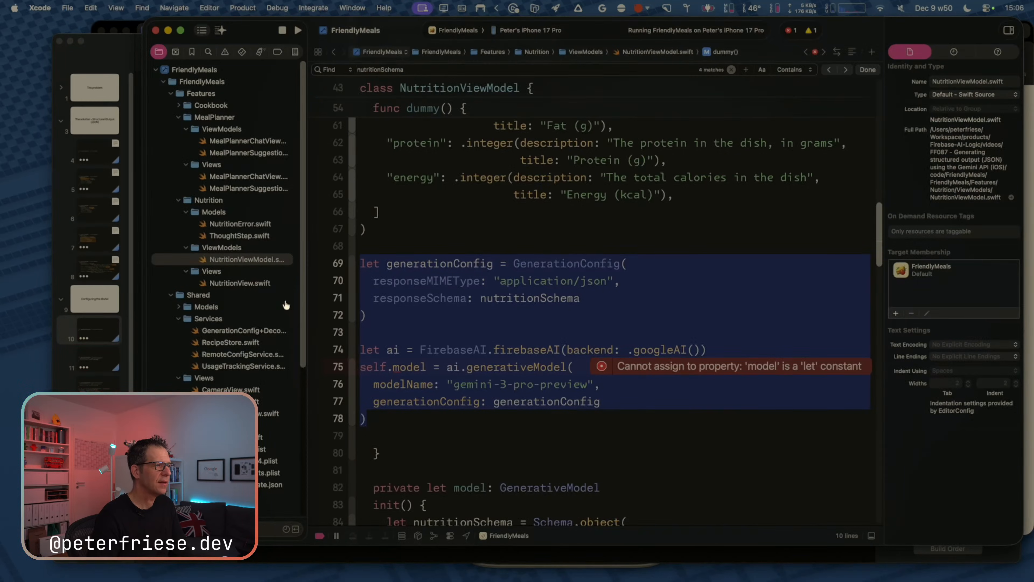
key("super+Tab")
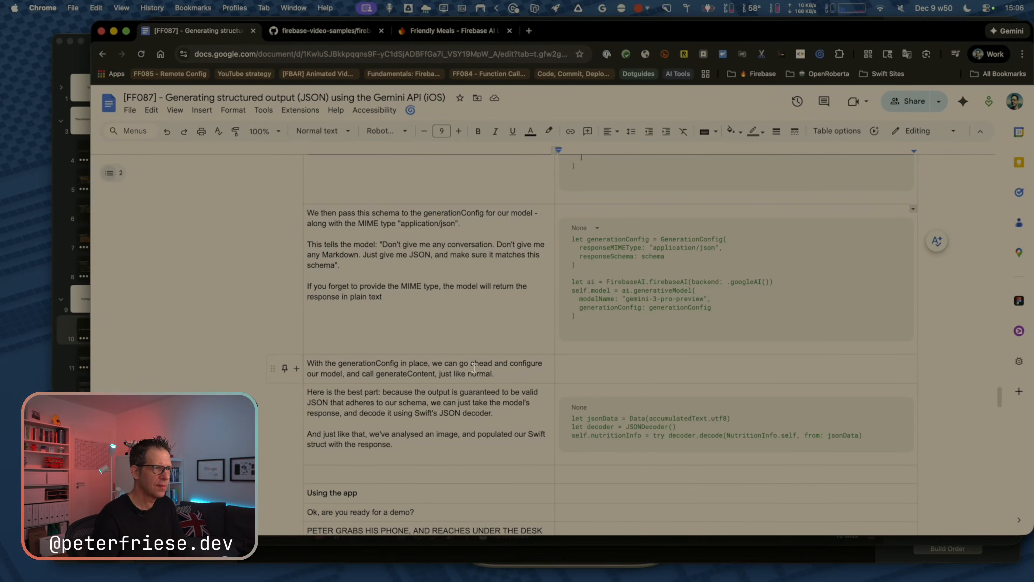
scroll(473, 366, "up", 7)
scroll(423, 322, "down", 5)
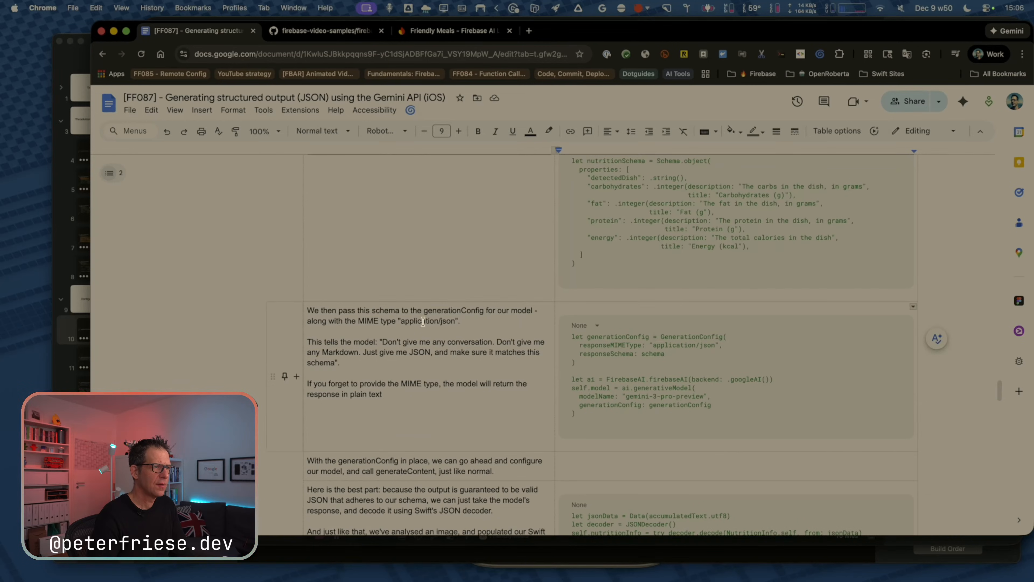
left_click(479, 320)
key("shift+super+Left")
key("shift+Up")
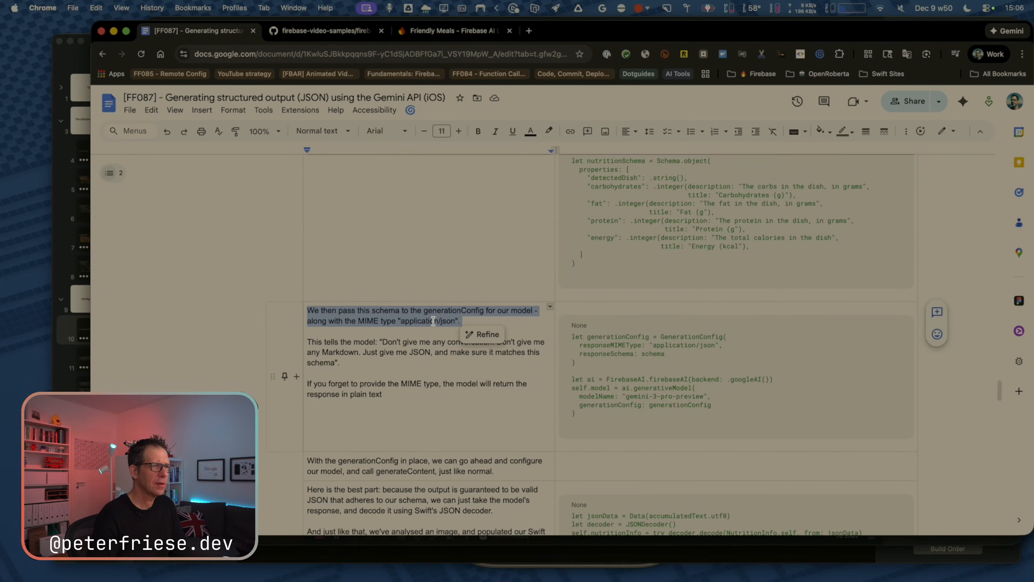
scroll(434, 320, "up", 1)
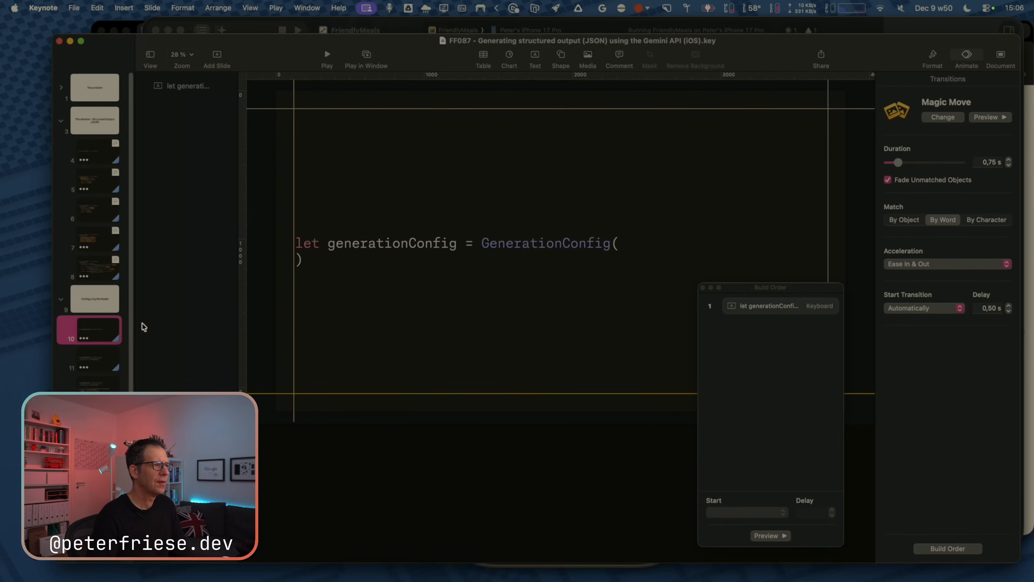
Paste the copied script sentence into slide 10's presenter notes in Keynote, and close the build order window.
left_click(386, 485)
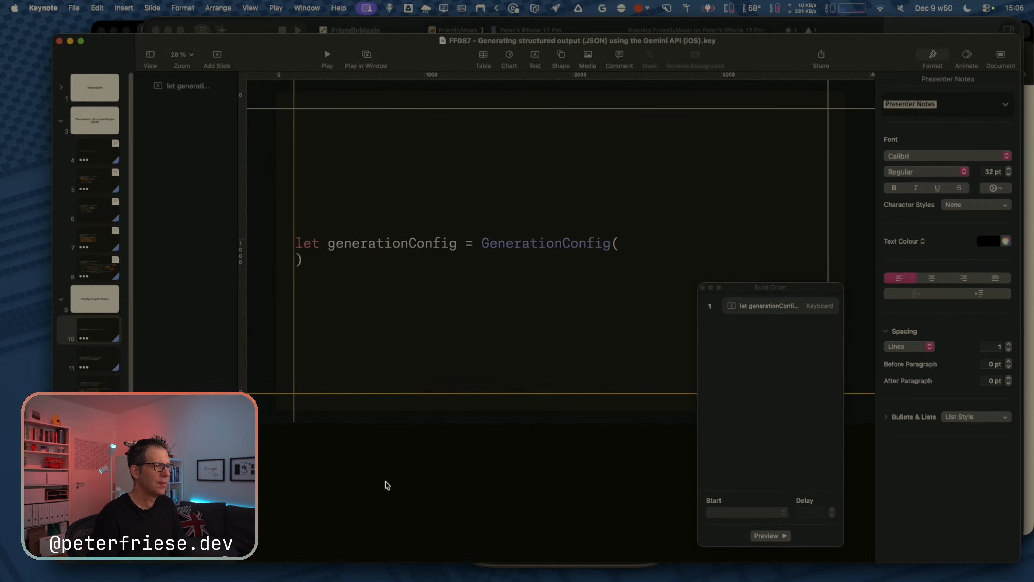
key("super+v")
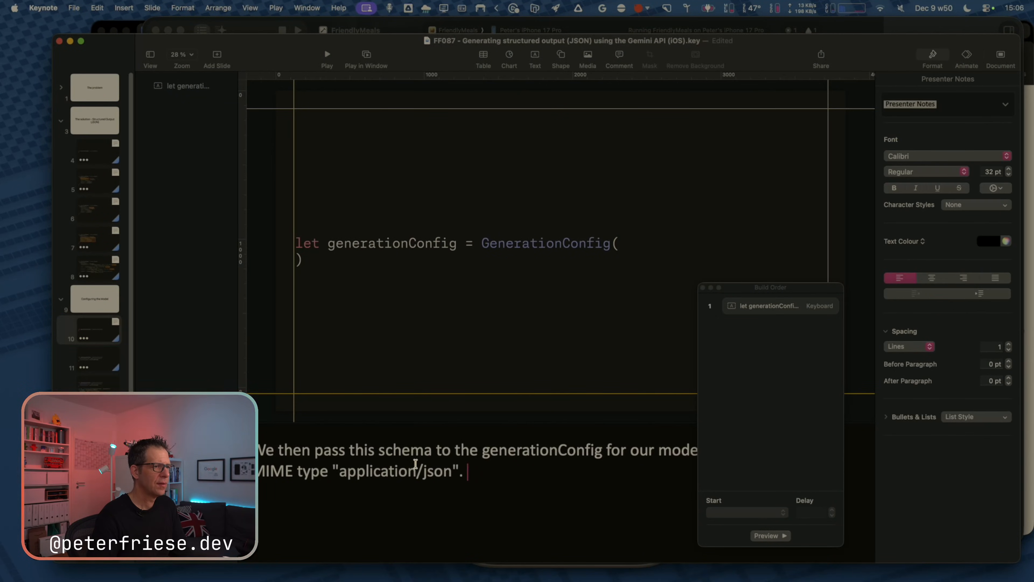
left_click(703, 287)
Paste the same generationConfig script sentence into slide 11's presenter notes.
left_click(82, 356)
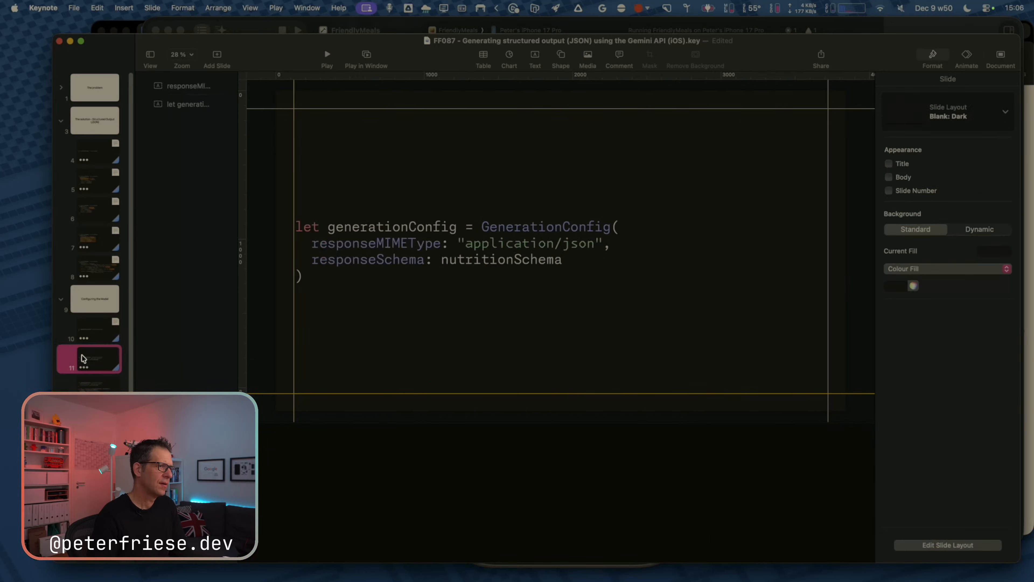
left_click(93, 335)
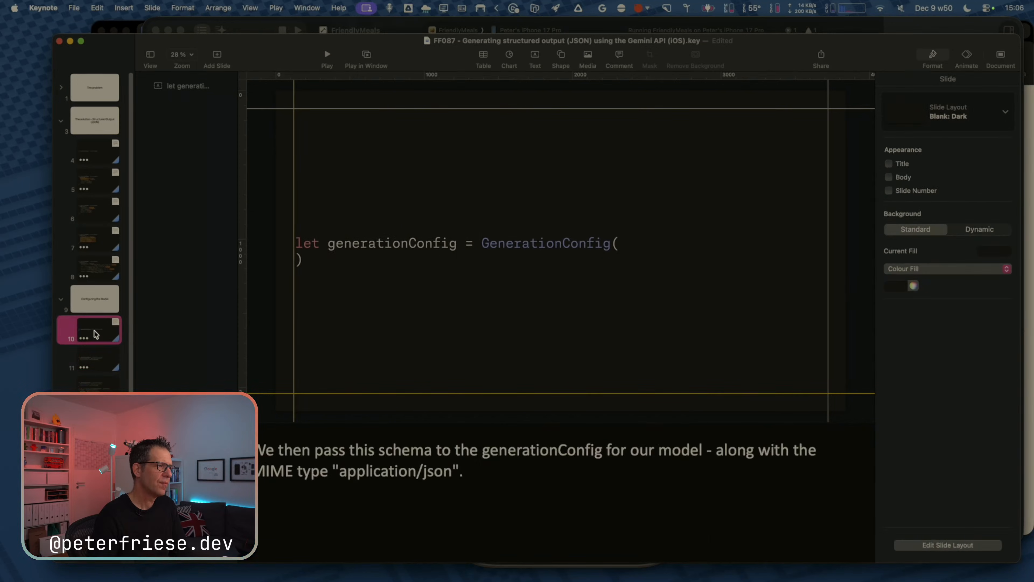
left_click(97, 362)
left_click(100, 339)
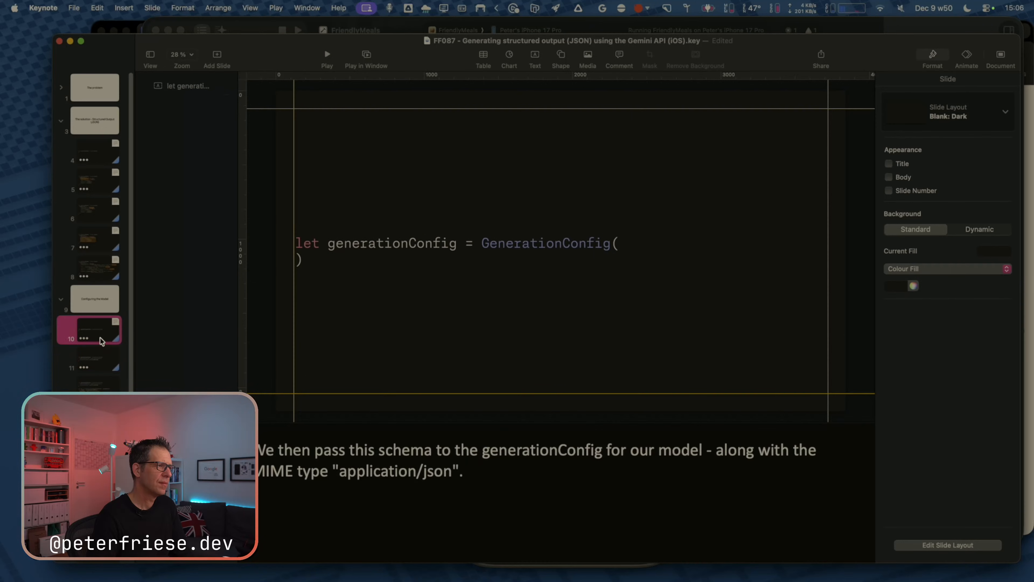
left_click(100, 352)
left_click(300, 434)
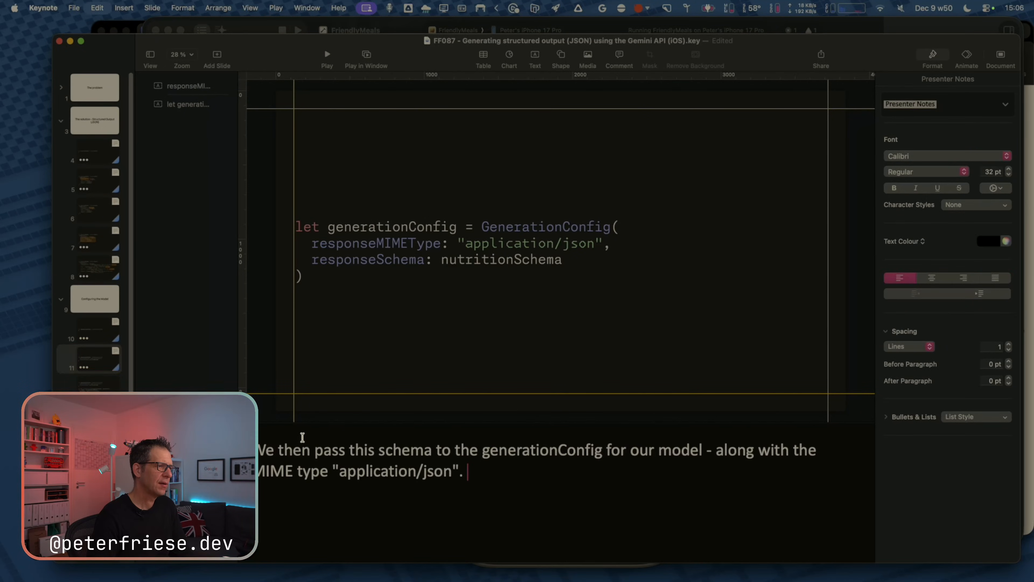
Copy slide 11 and paste it as a picture into the Google Docs script, above the code snippet beside the generationConfig passage.
left_click(102, 341)
left_click(98, 358)
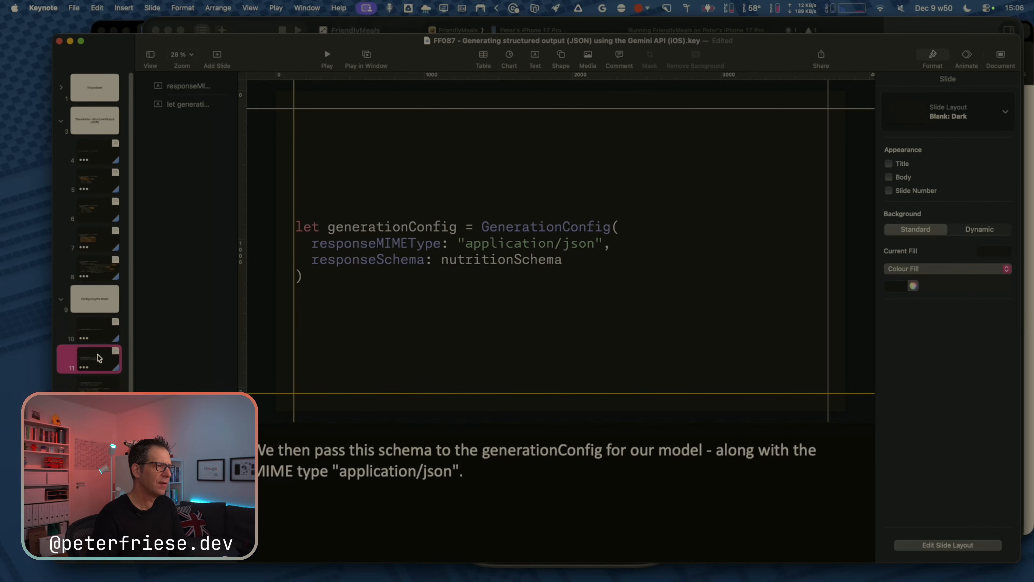
key("super+Tab")
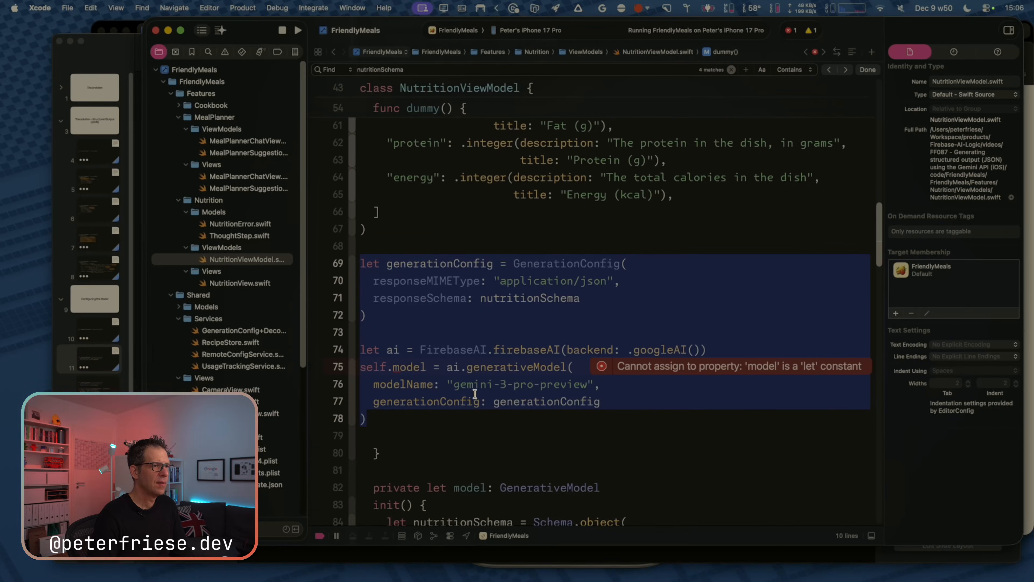
key("super+Tab")
left_click(588, 324)
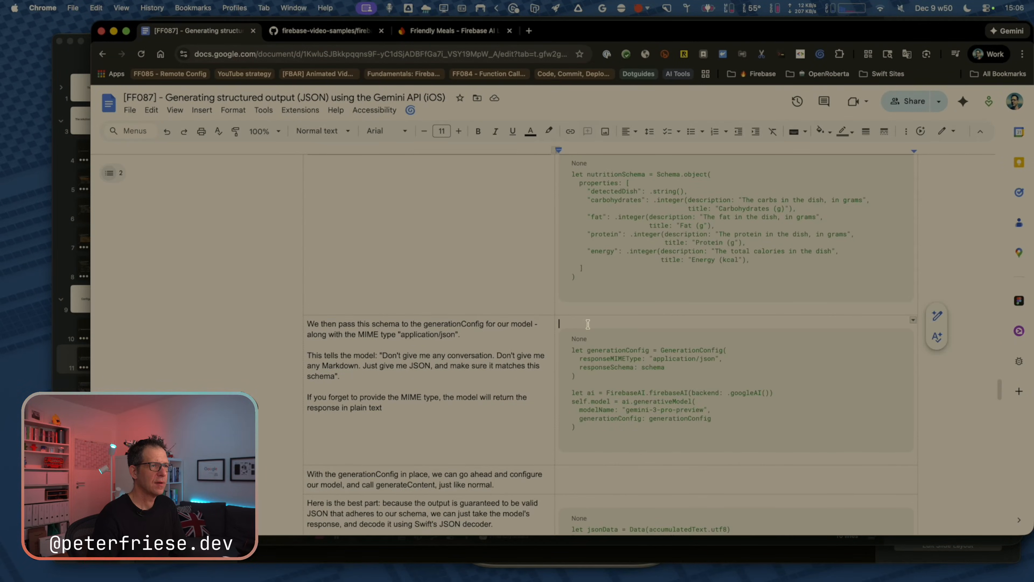
type("let generationConfig = GenerationConfig(   responseMIMEType: \"application/json\",   responseSchema: nutritionSchema )")
scroll(370, 371, "down", 5)
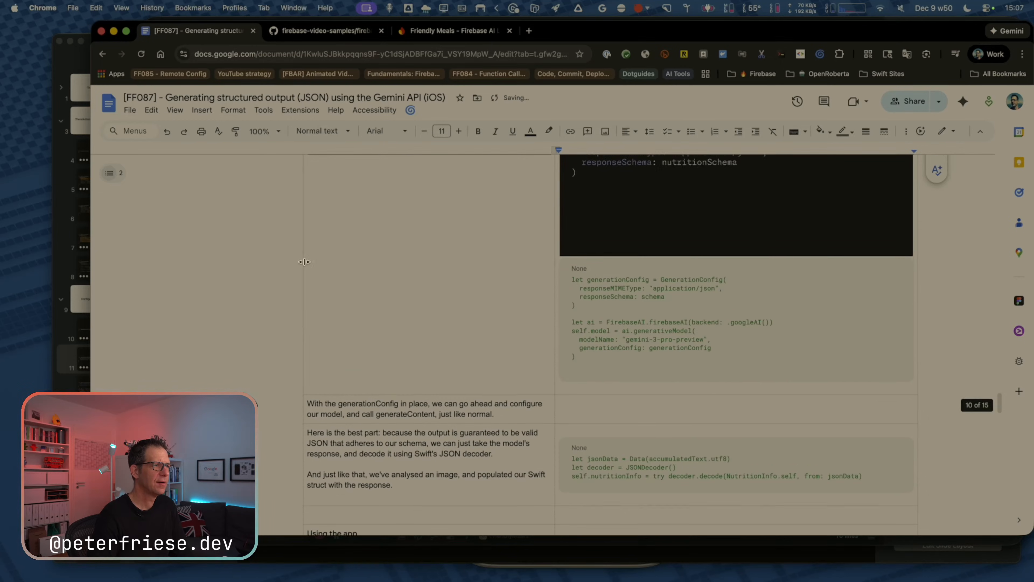
Insert an empty table row below the generationConfig passage in the script.
scroll(304, 262, "up", 5)
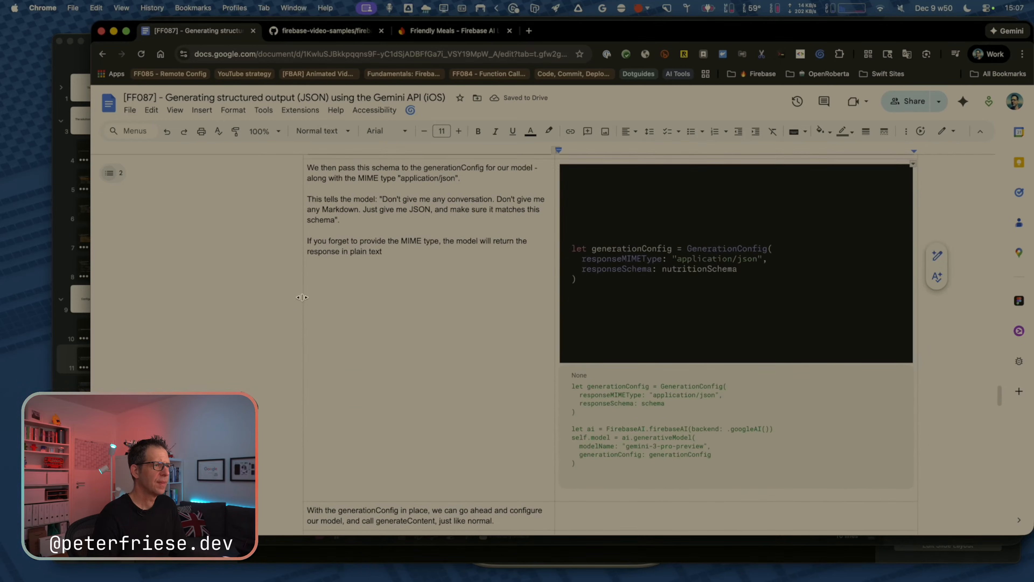
scroll(302, 298, "up", 2)
left_click(296, 369)
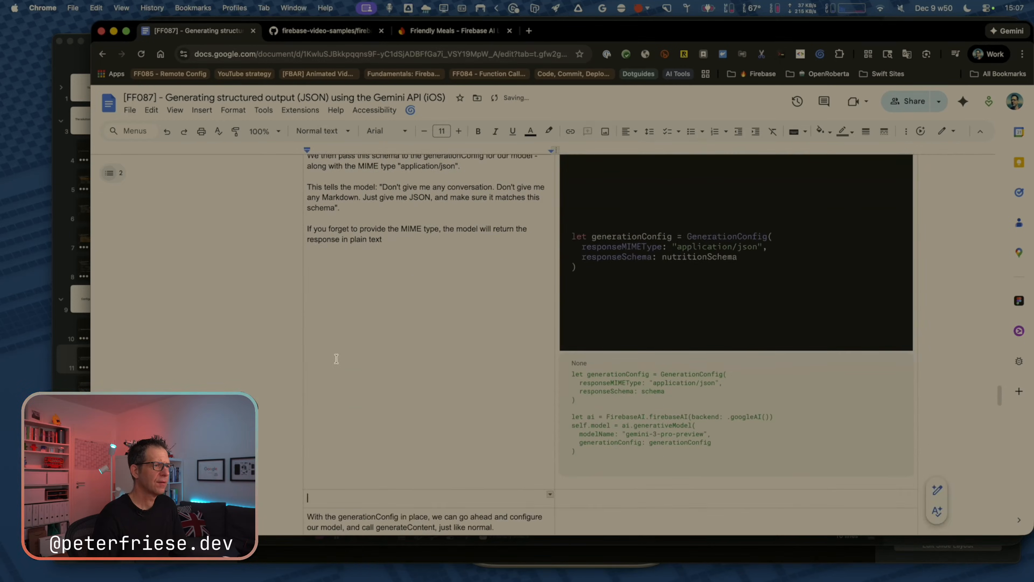
left_click(397, 240)
key("shift+super+Left")
key("shift+super+Up")
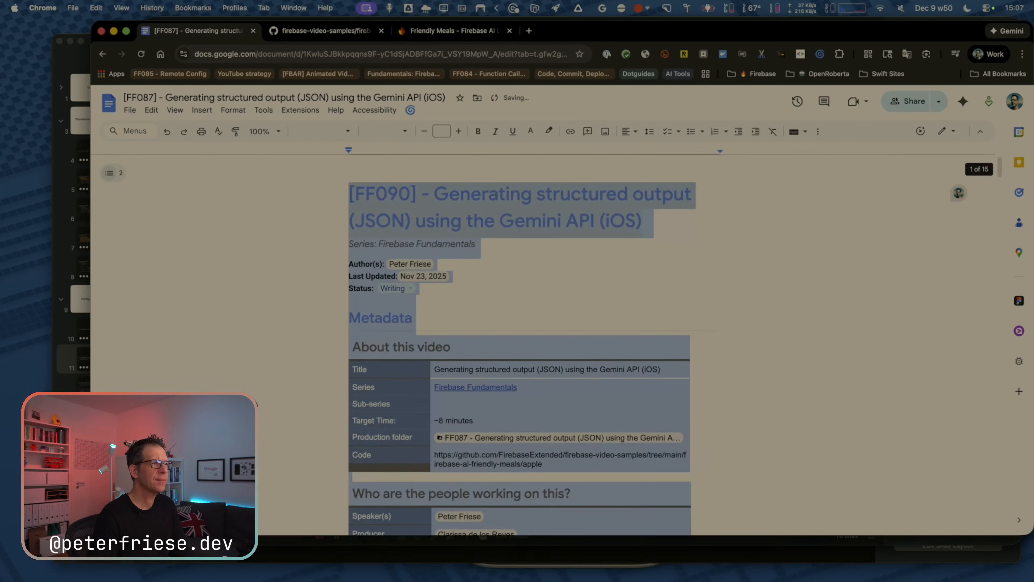
scroll(420, 289, "down", 15)
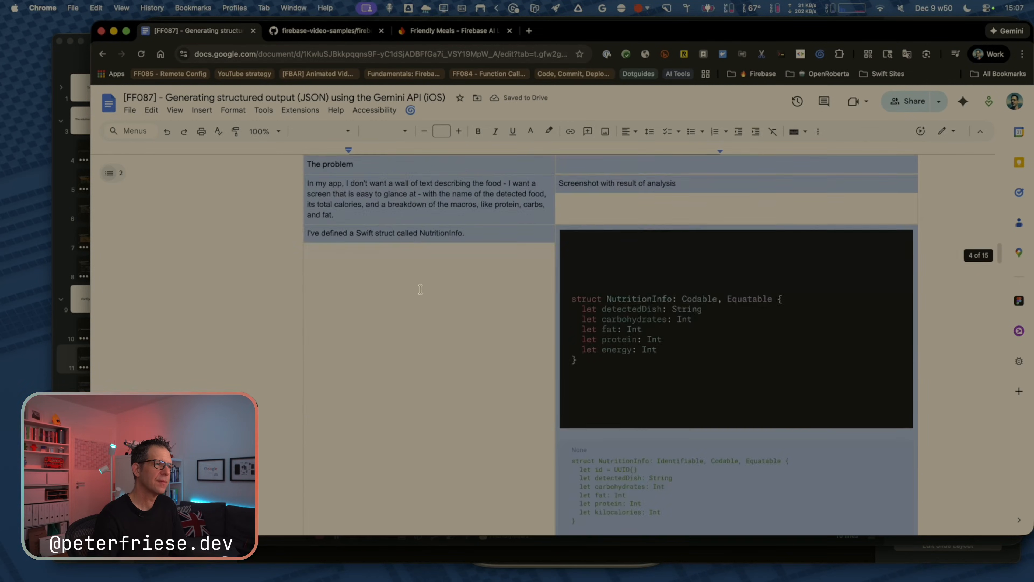
scroll(420, 289, "down", 20)
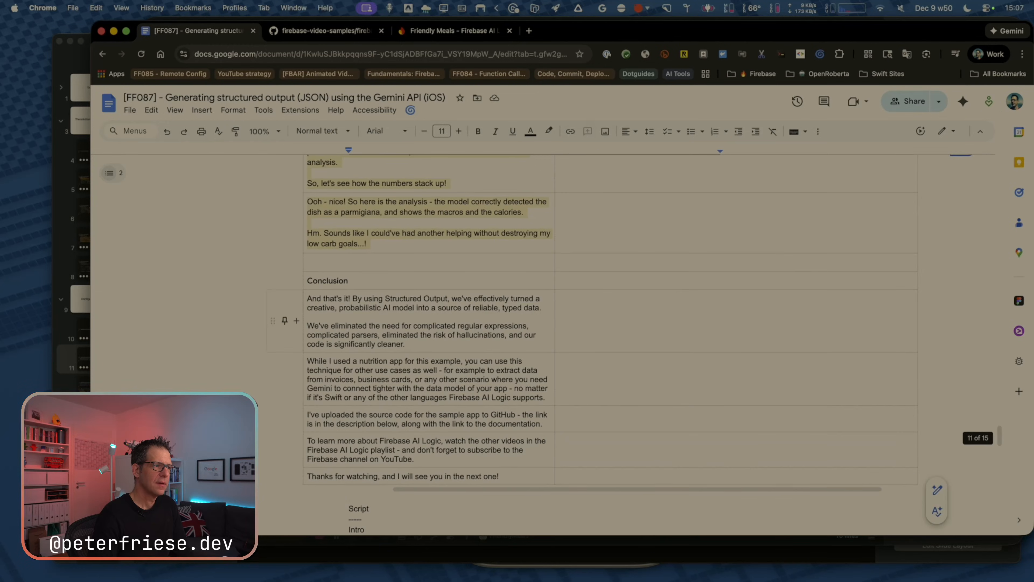
scroll(421, 289, "up", 15)
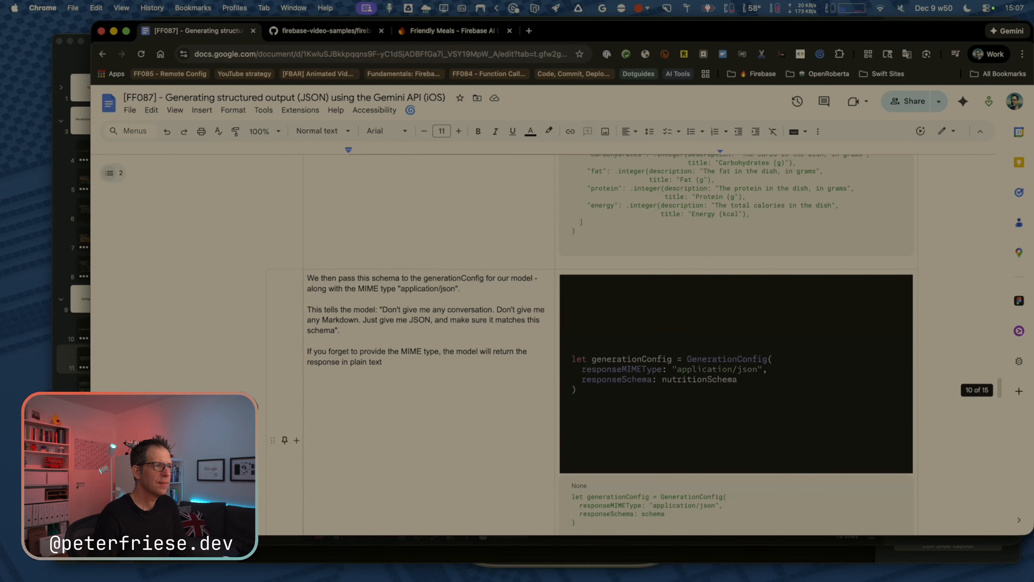
Move the "This tells the model" and "If you forget" paragraphs into the empty row below, ending the last sentence with a period.
left_click_drag(383, 361, 307, 309)
key("BackSpace")
key("BackSpace")
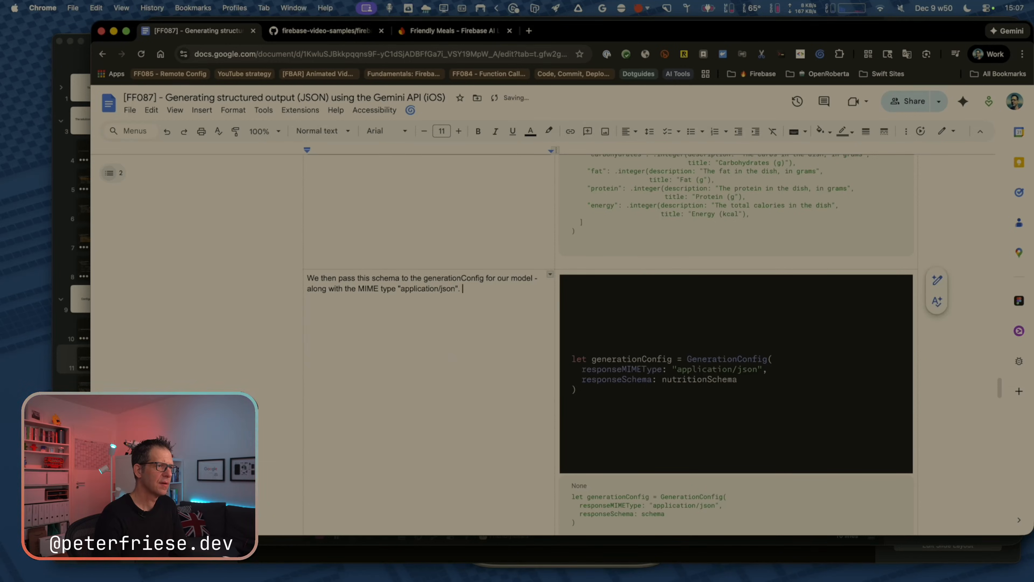
scroll(393, 345, "down", 3)
key("super+z")
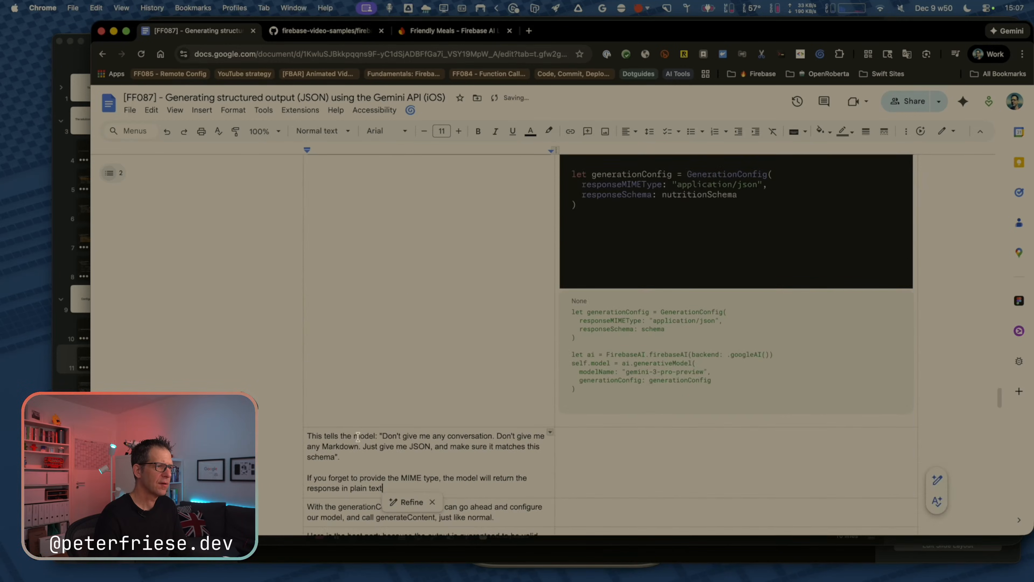
scroll(490, 420, "down", 2)
left_click(412, 373)
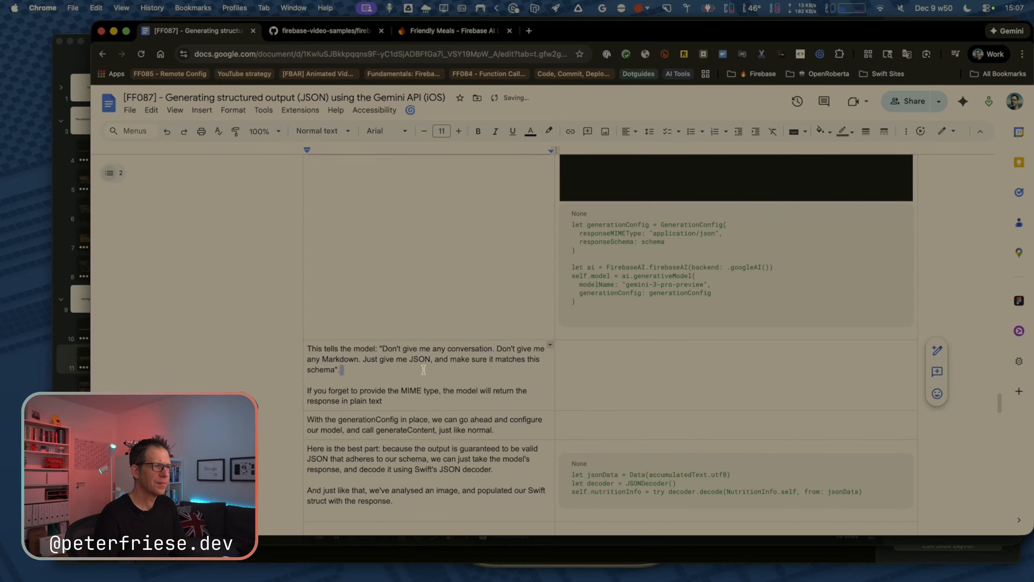
left_click(384, 401)
type(".")
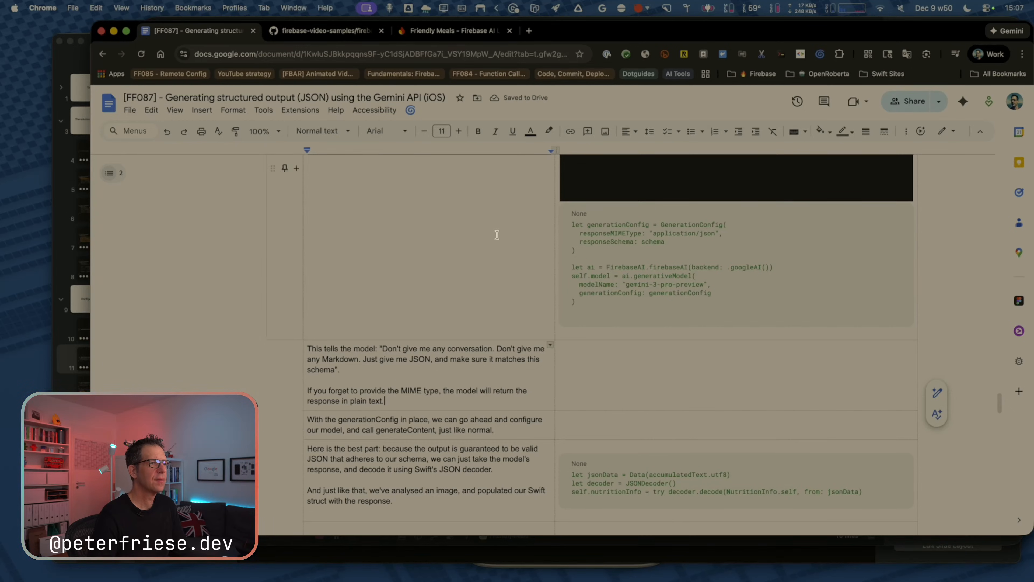
Switch to Keynote and copy the orange rounded highlight rectangle from slide 12.
key("super+Tab")
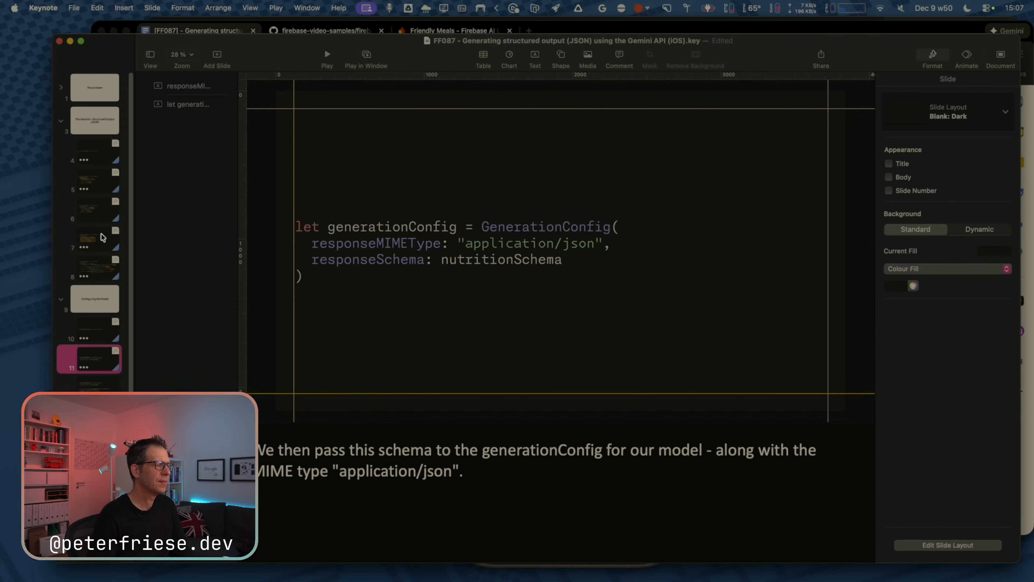
left_click(101, 214)
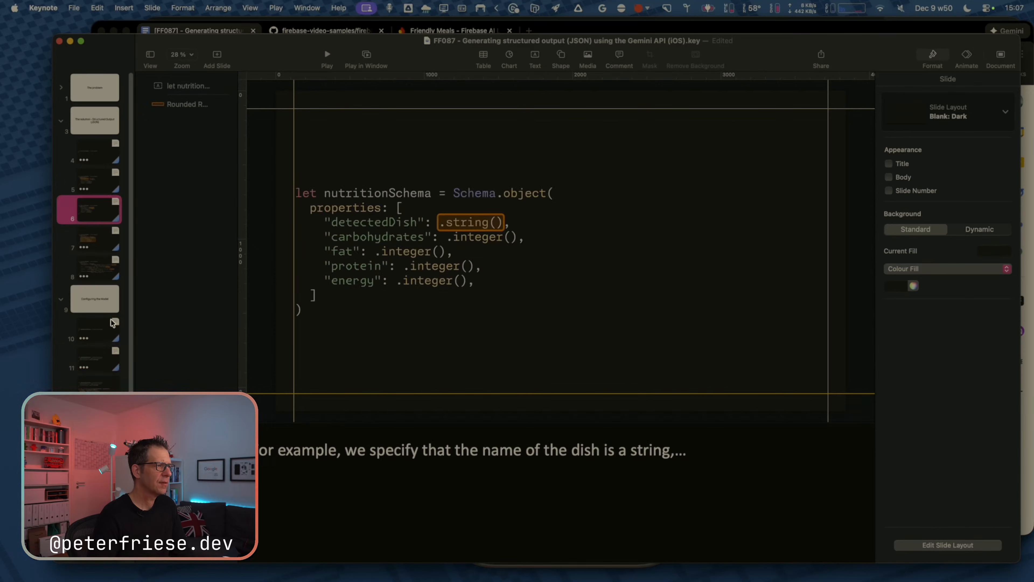
left_click(97, 337)
key("Down")
key("Down")
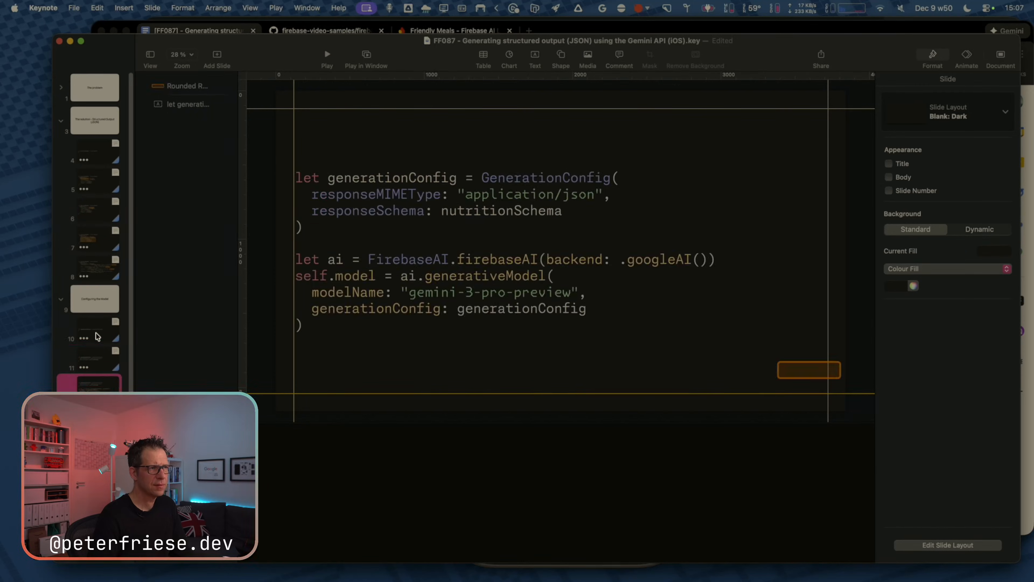
left_click(815, 376)
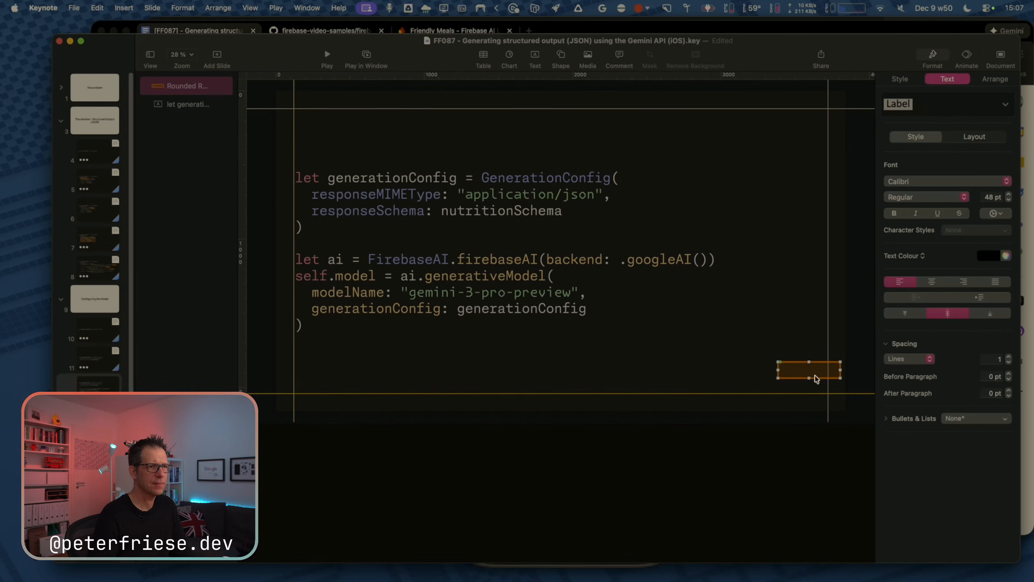
key("super+c")
Paste the highlight rectangle on slide 11, fit it around the responseMIMEType: "application/json" line, and send it to the back.
left_click(104, 361)
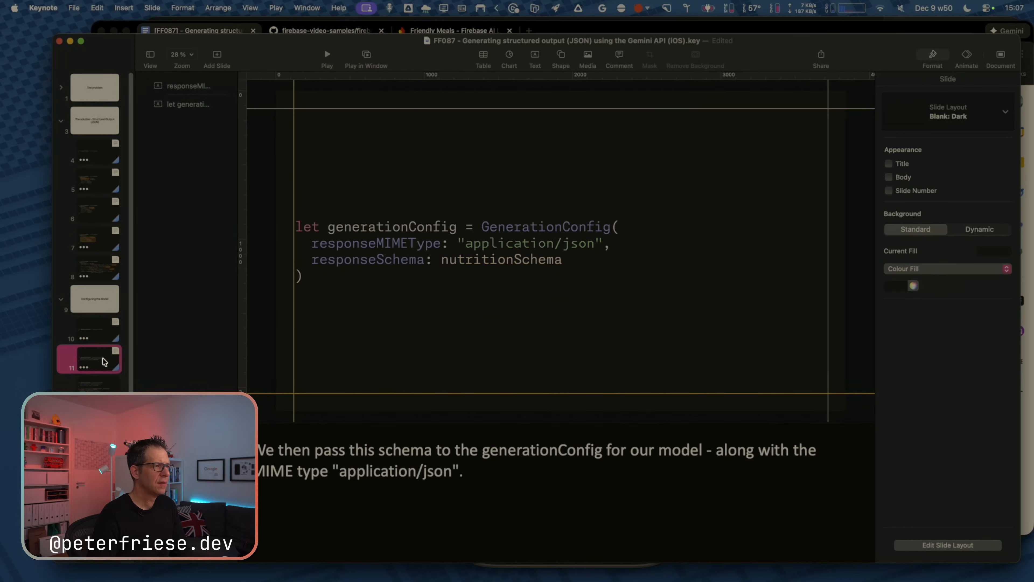
key("super+v")
left_click_drag(821, 374, 483, 250)
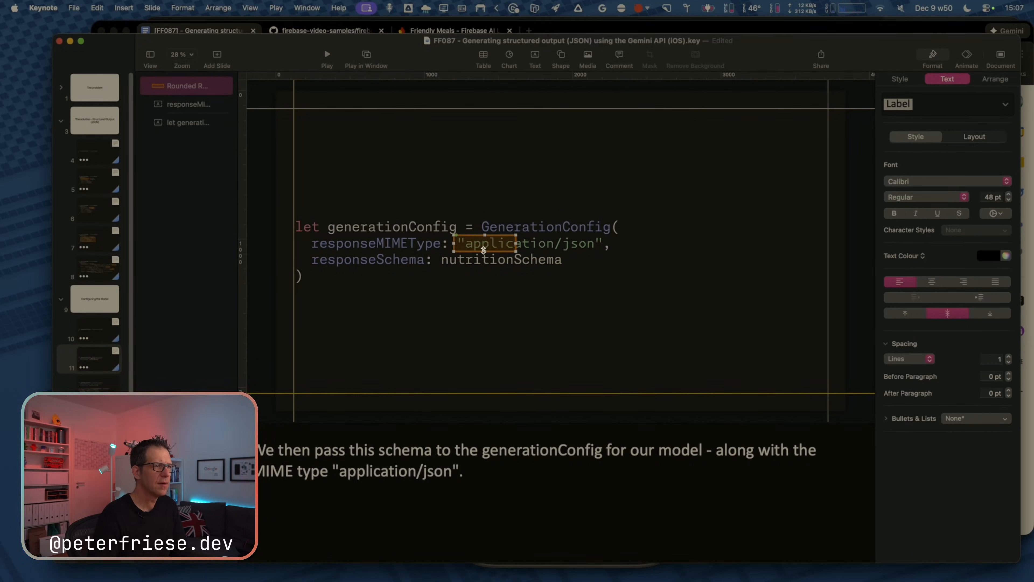
left_click_drag(453, 244, 307, 247)
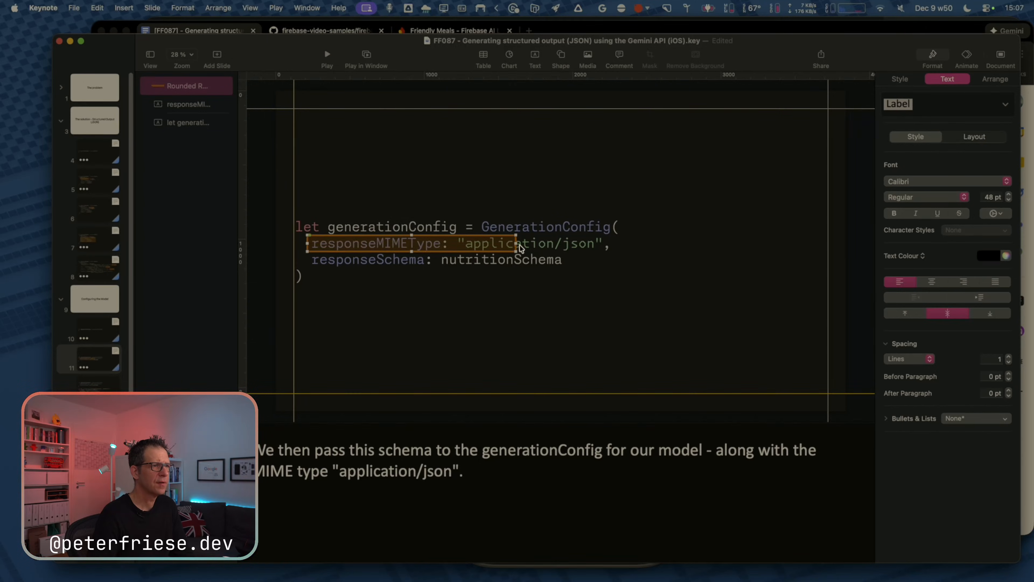
left_click_drag(518, 247, 616, 247)
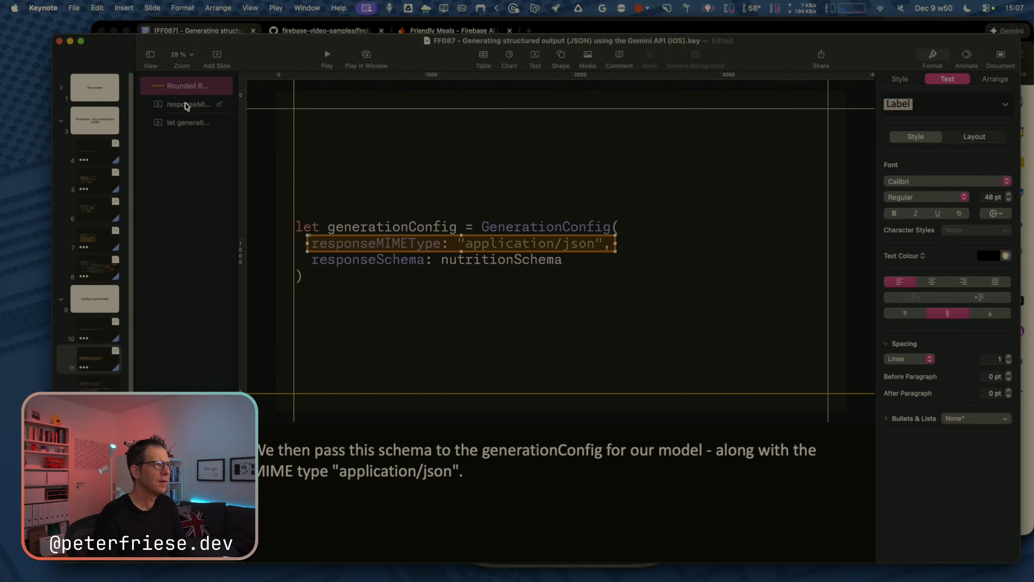
right_click(184, 87)
left_click(212, 108)
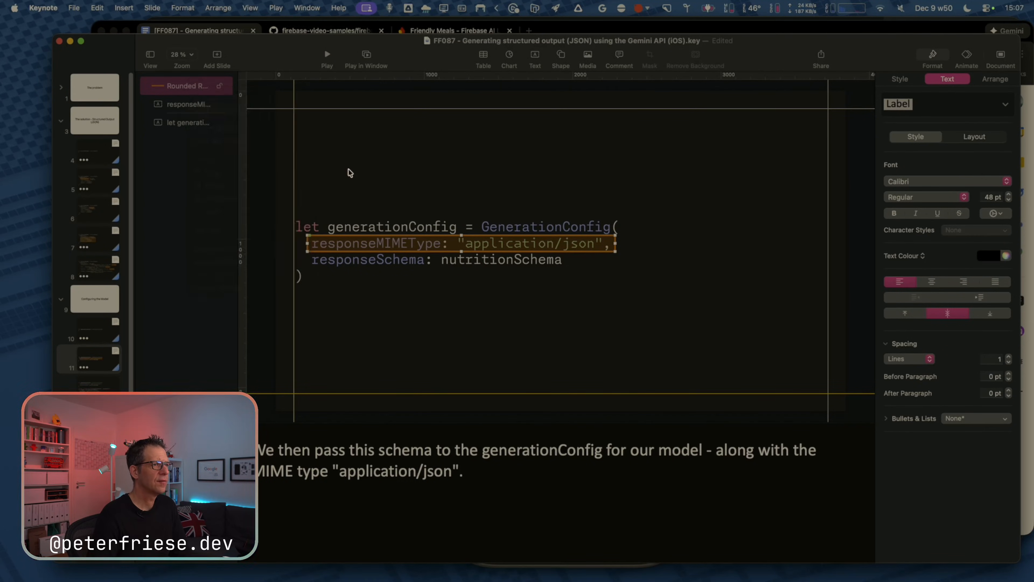
Set the highlight rectangle's Line Draw build on slide 11 to start After Build 1.
left_click(967, 57)
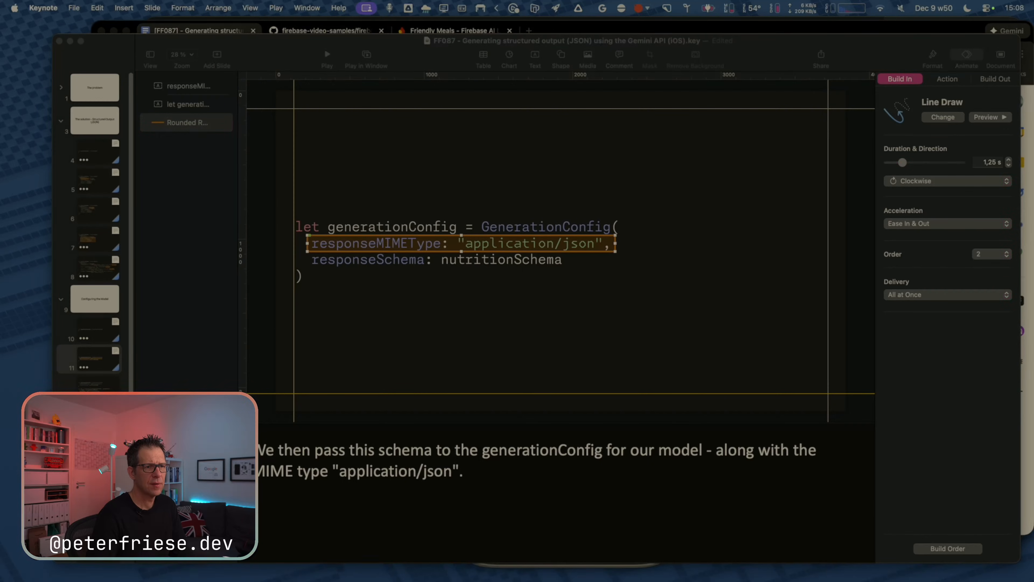
left_click(952, 549)
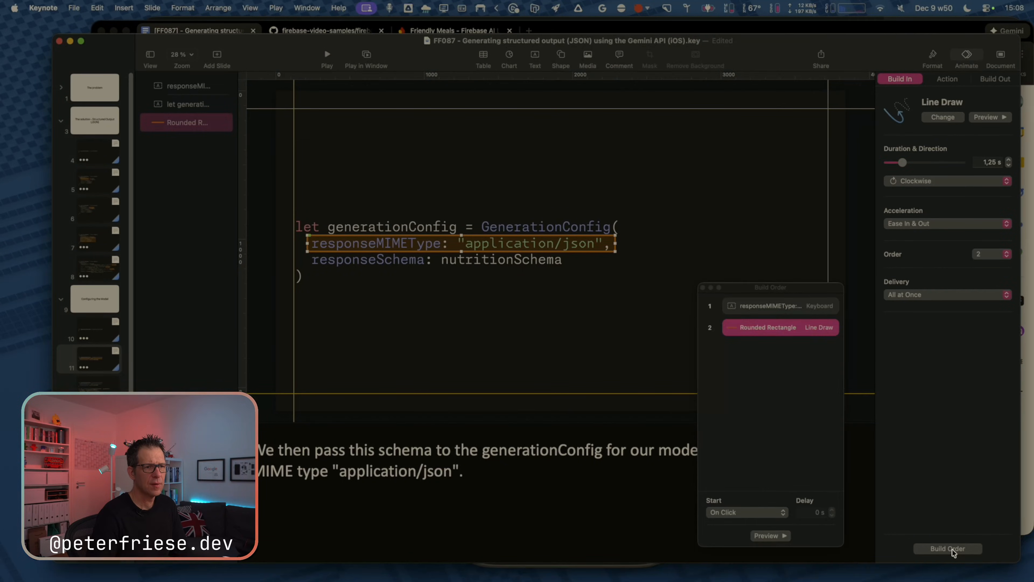
left_click(790, 324)
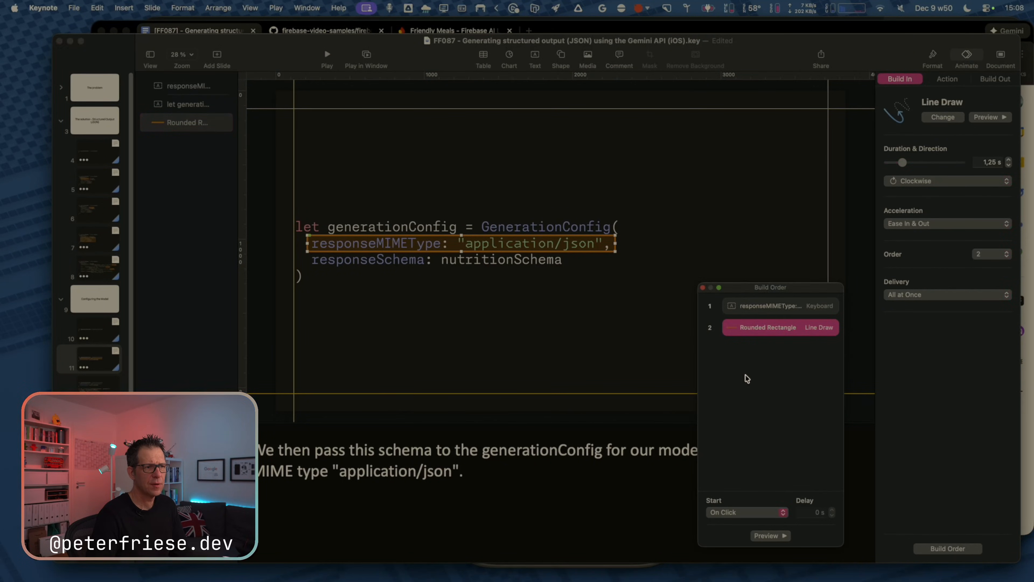
left_click(751, 514)
left_click(729, 538)
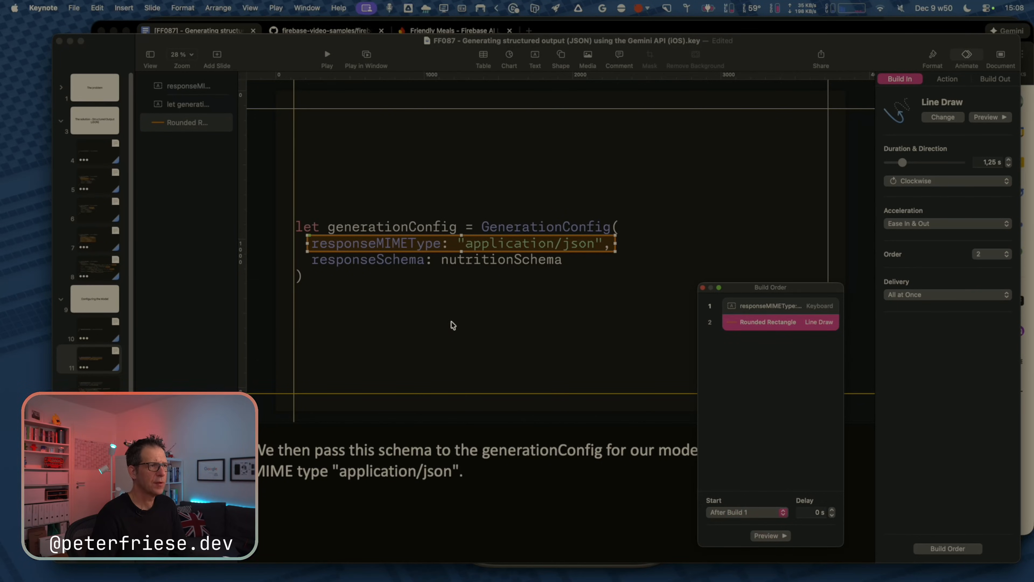
Play the presentation in a window from slide 11 to check the highlight animation and the transition to slide 12.
left_click(93, 361)
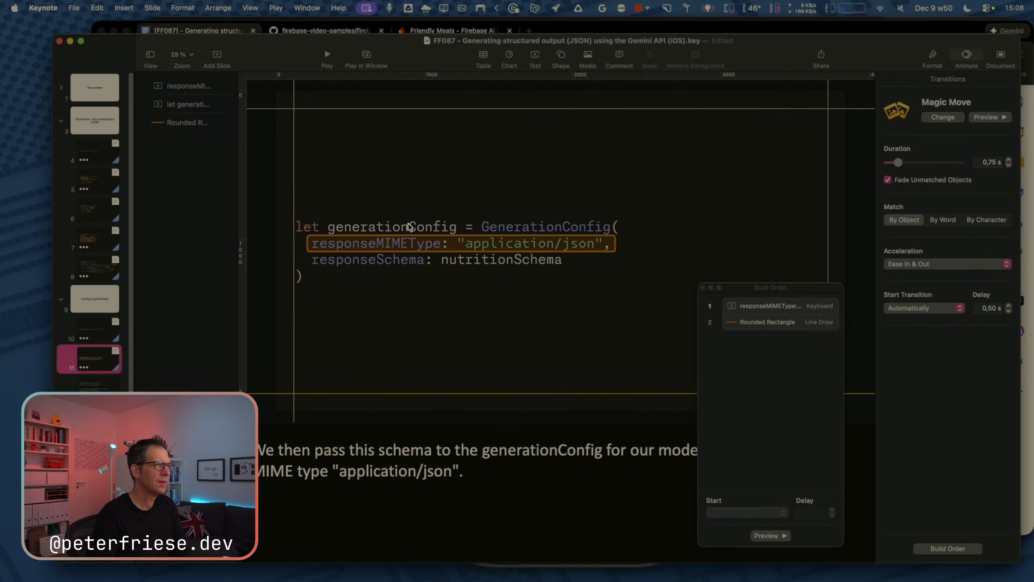
left_click(367, 56)
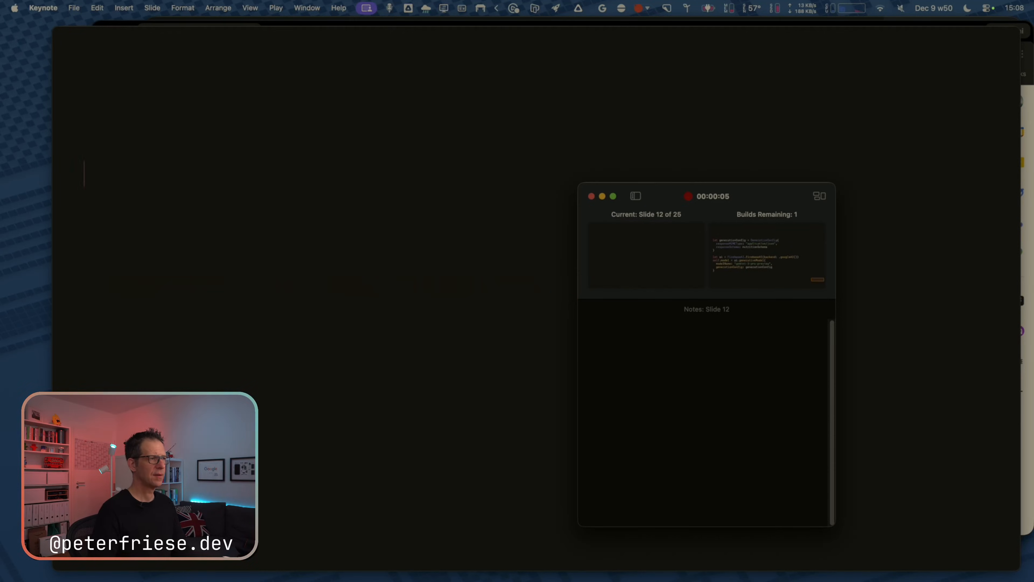
key("Escape")
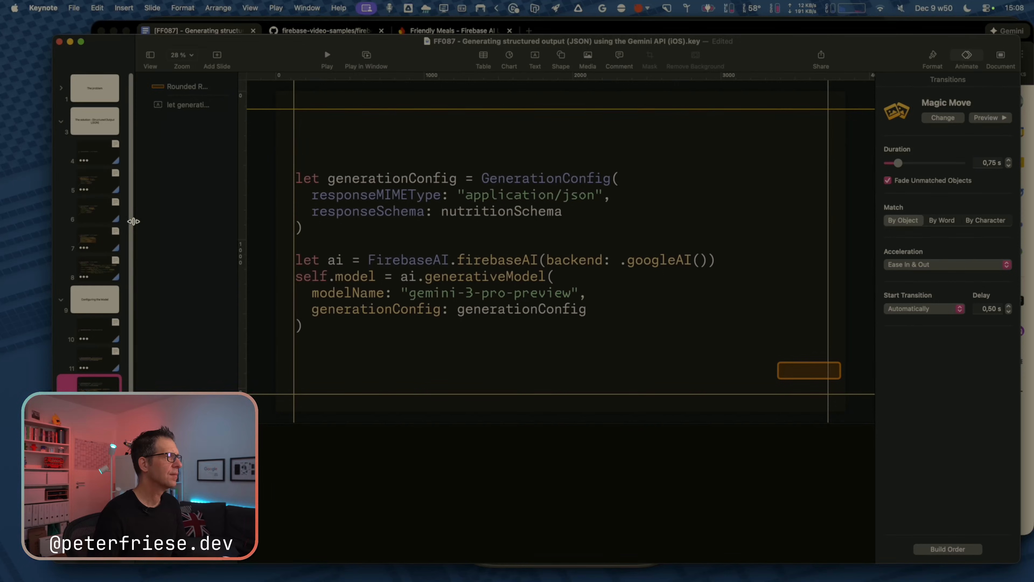
In the Google Docs script, insert a row below the "This tells the model" passage and paste slide 12's picture into its second column.
key("super+Tab")
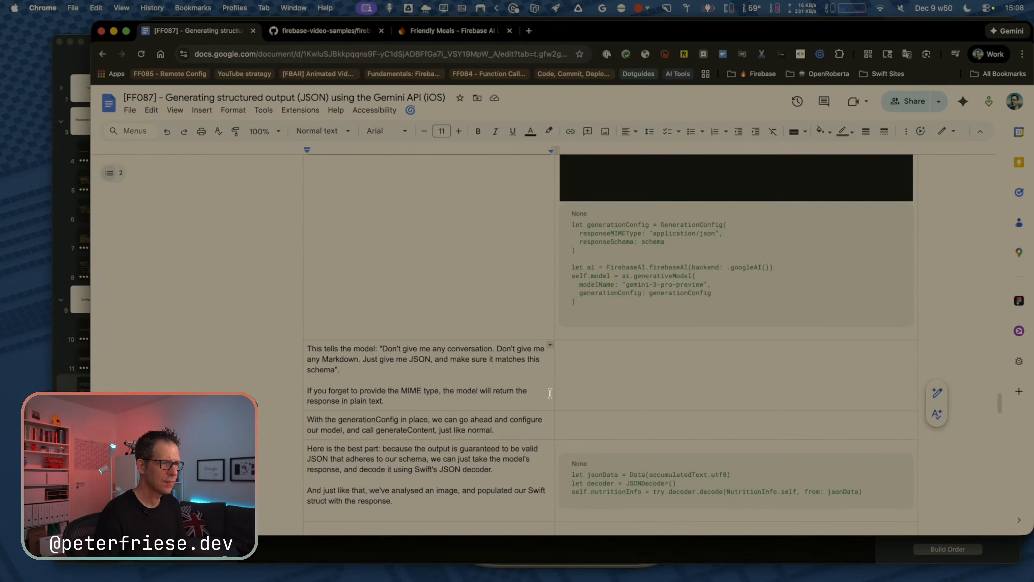
left_click(297, 375)
left_click(570, 420)
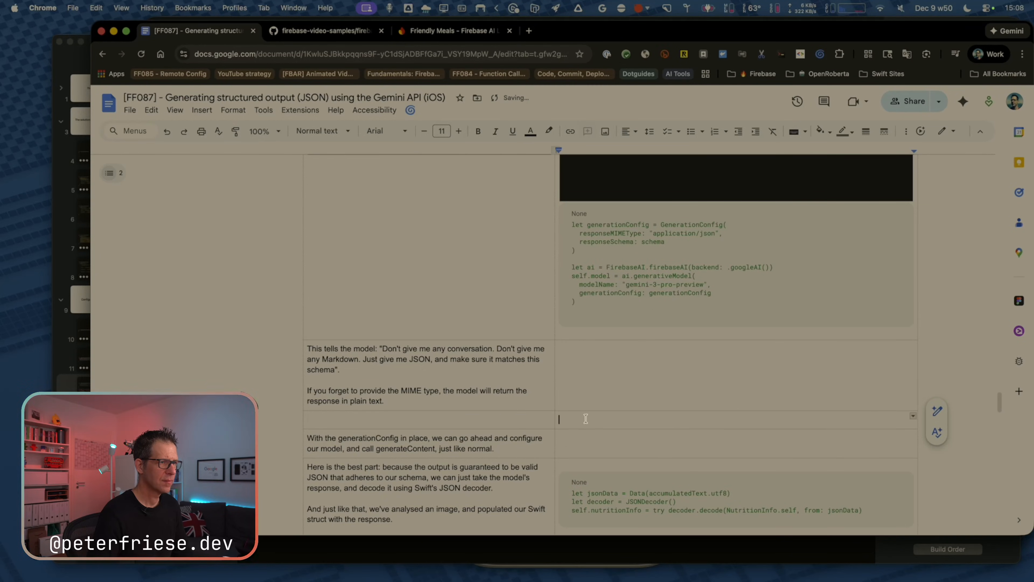
key("super+v")
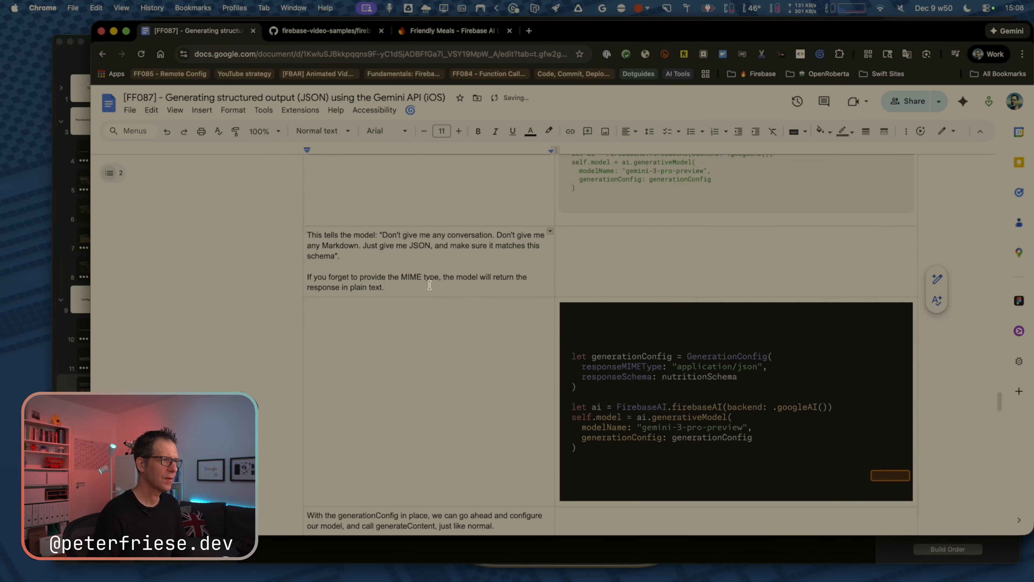
Move the "If you forget to provide the MIME type" sentence into the new row beside the picture, without the leading blank line.
left_click_drag(385, 287, 308, 267)
key("super+c")
left_click(417, 315)
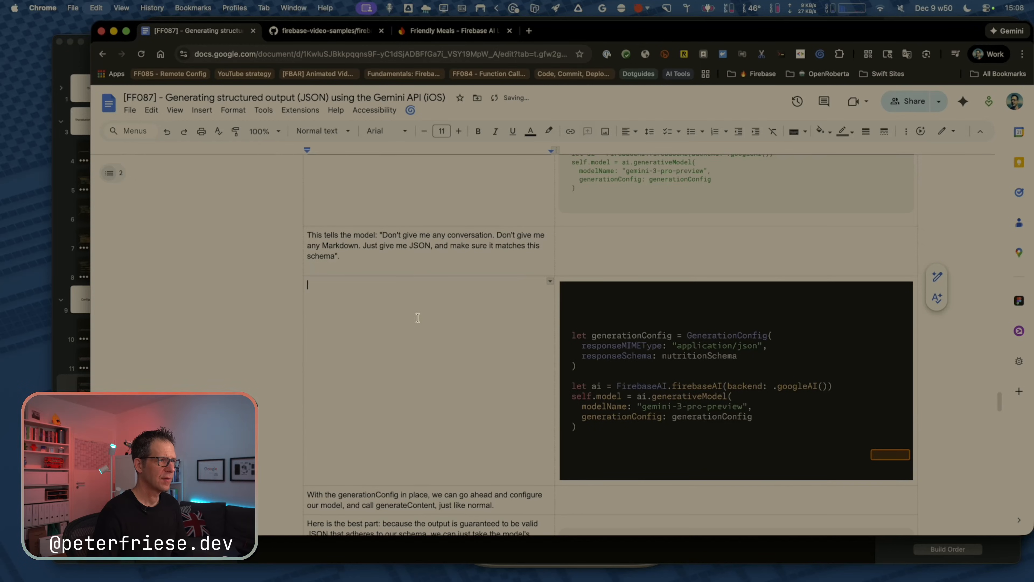
key("super+v")
key("Up")
key("super+Left")
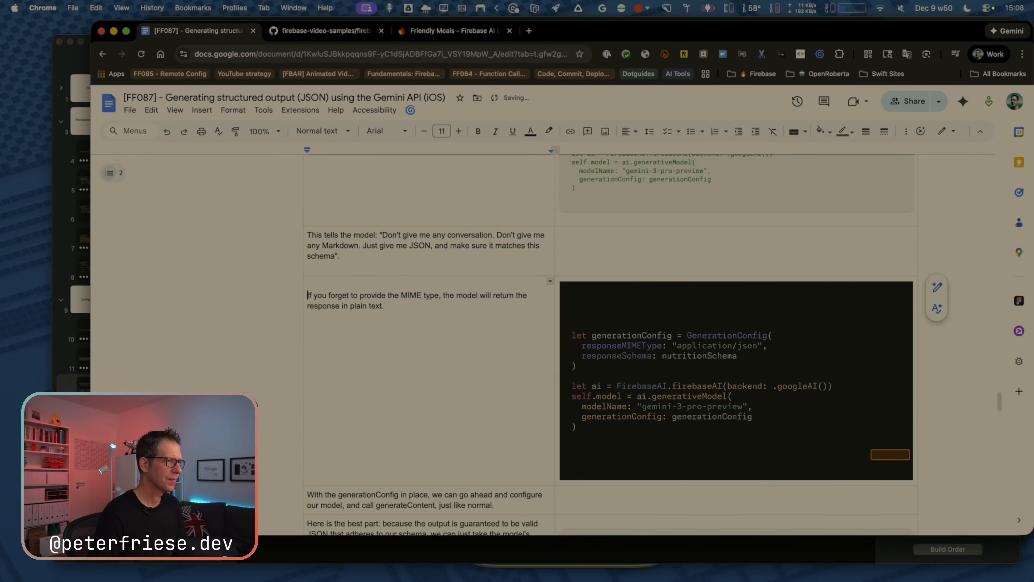
key("BackSpace")
Review the script's "With the generationConfig in place" passage, and compare it with slides 11 and 12 in Keynote.
scroll(396, 370, "down", 4)
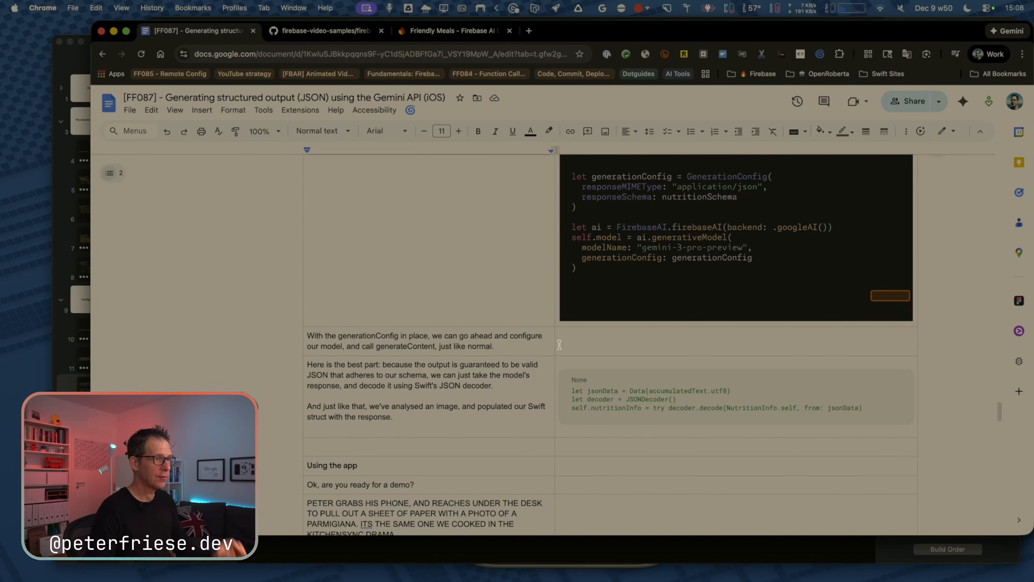
left_click(526, 342)
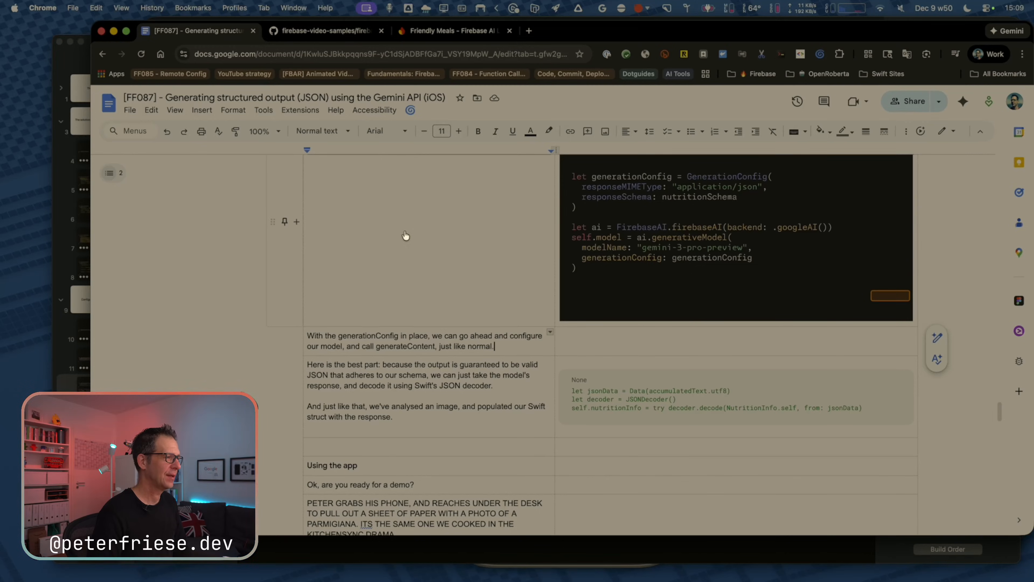
key("super+Tab")
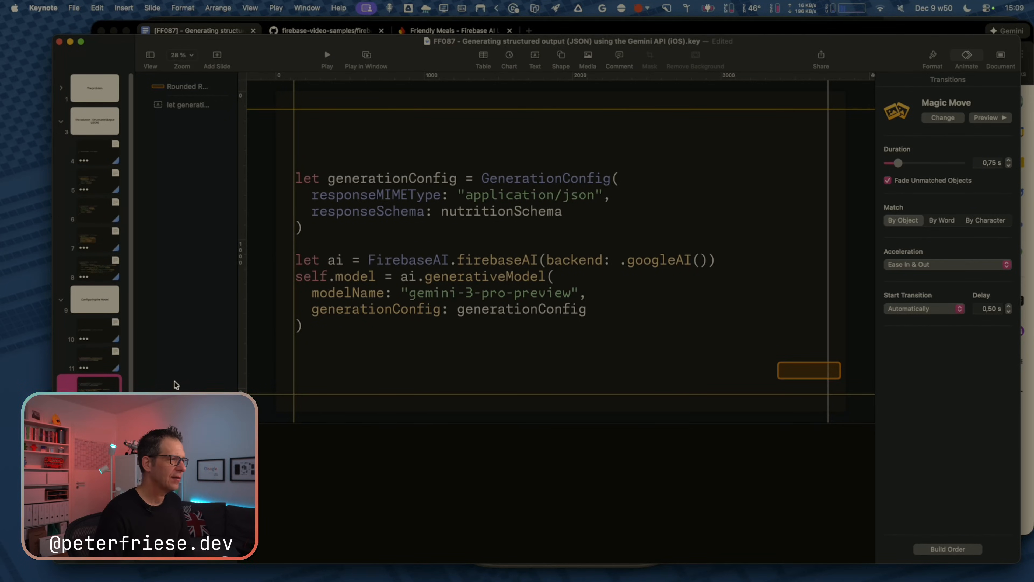
left_click(103, 367)
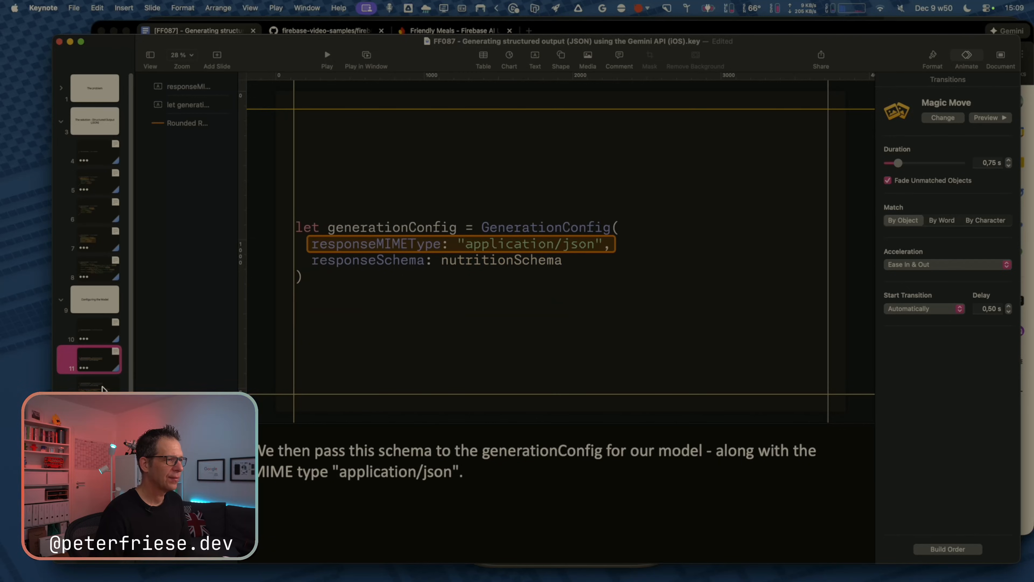
key("Down")
key("Up")
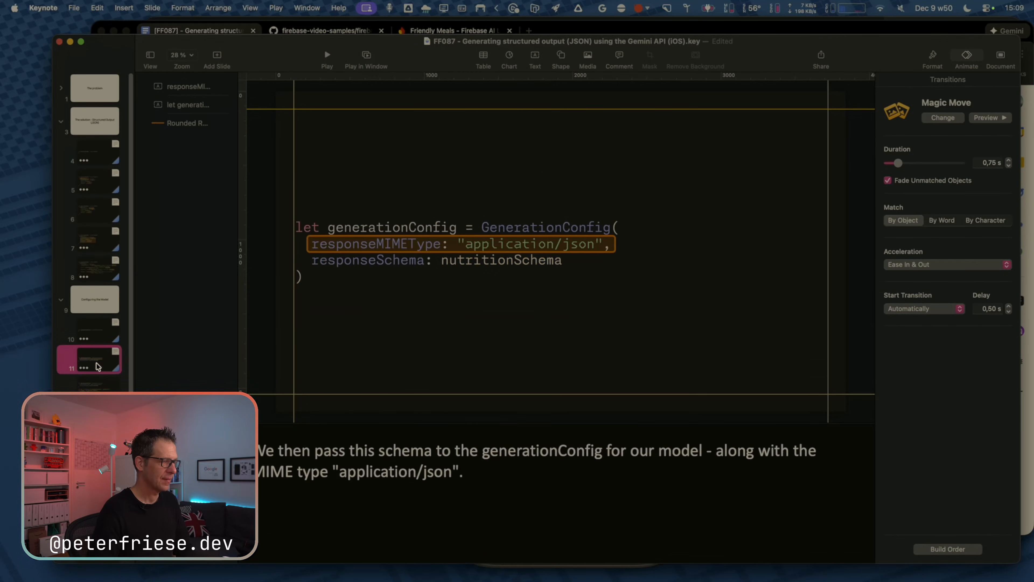
key("Down")
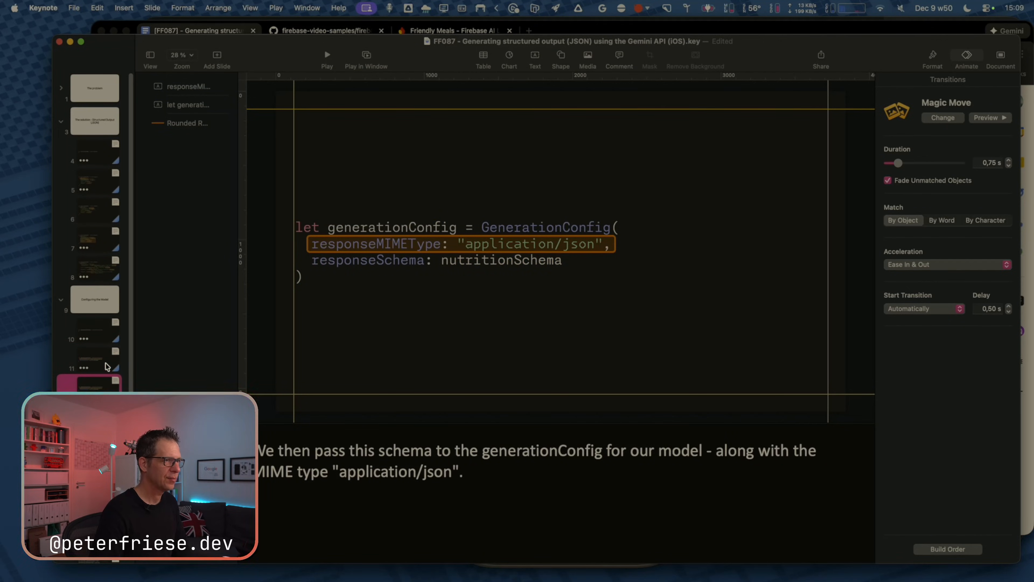
Check slide 13, and reread the script rows from "We then pass this schema" through "With the generationConfig in place" with their pictures.
key("Down")
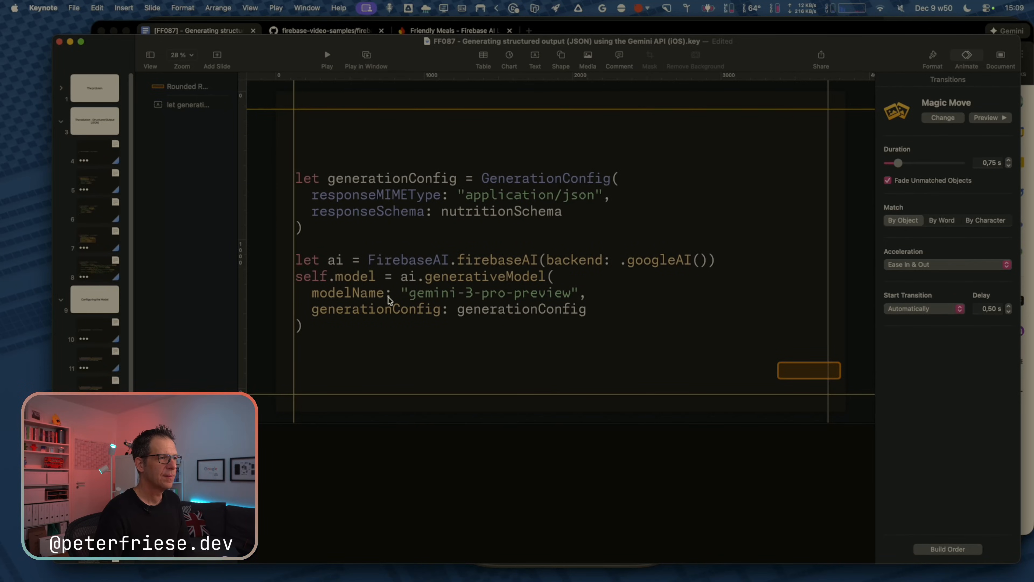
key("super+Tab")
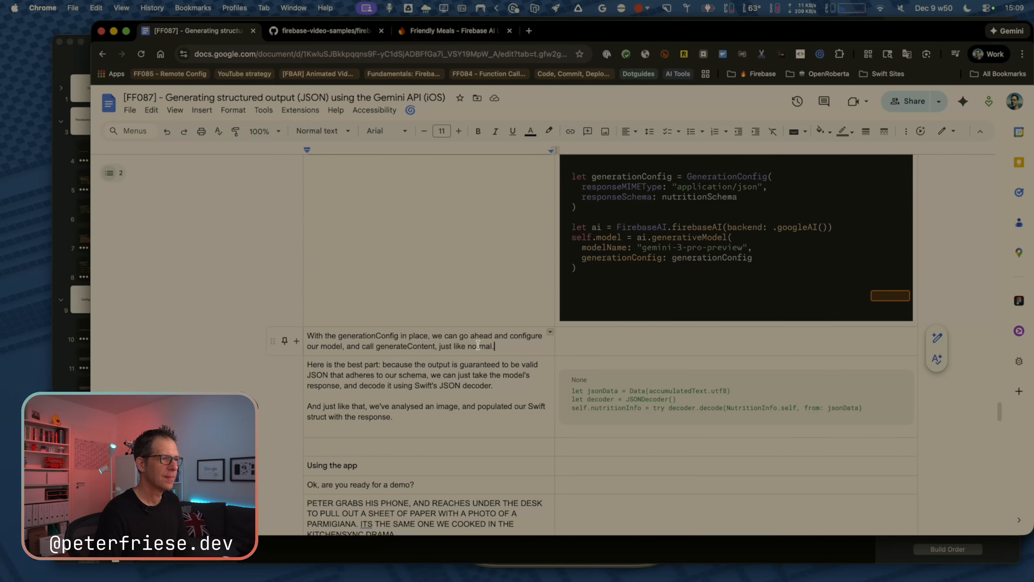
scroll(472, 340, "up", 3)
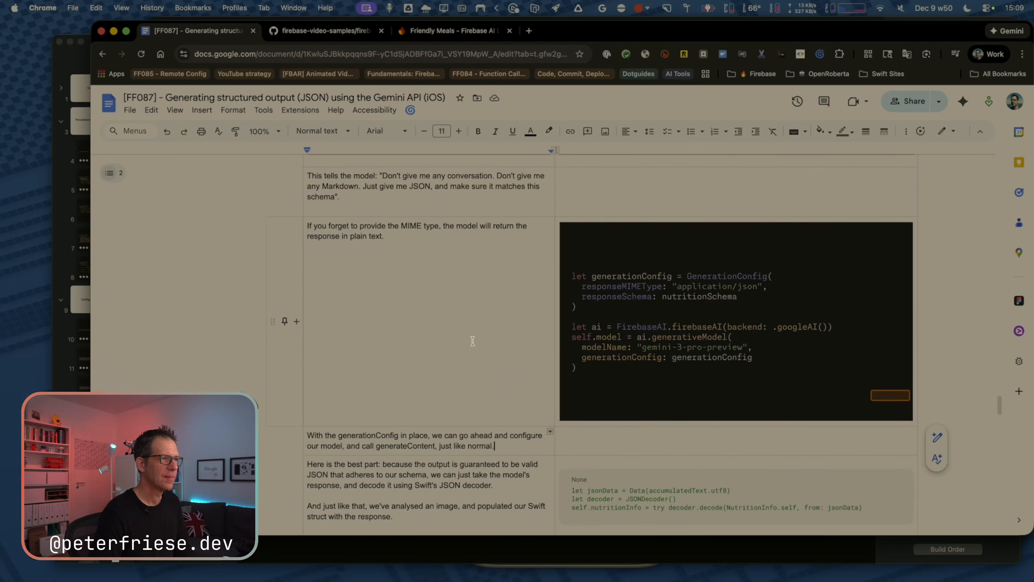
scroll(394, 269, "up", 6)
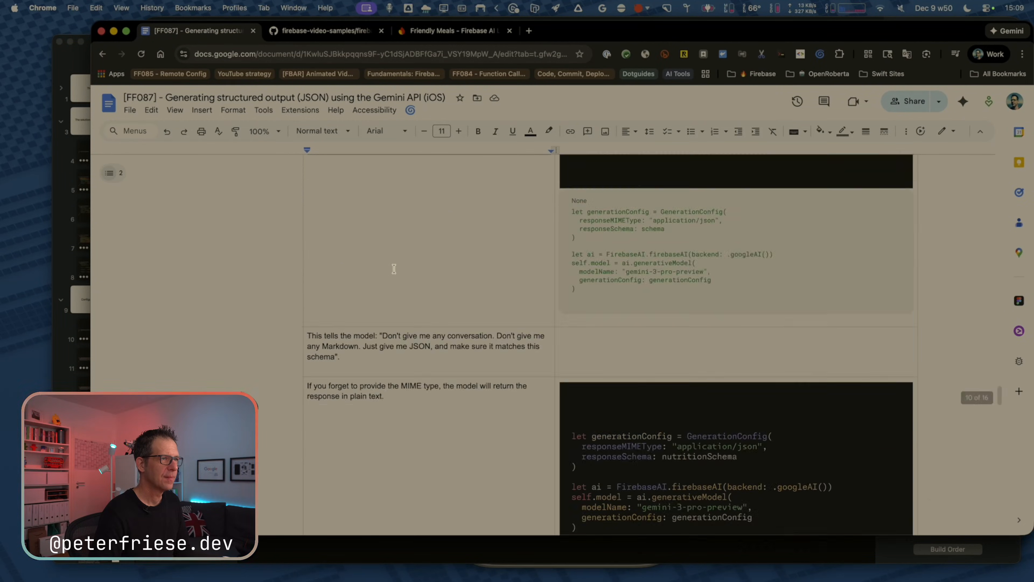
scroll(393, 269, "up", 4)
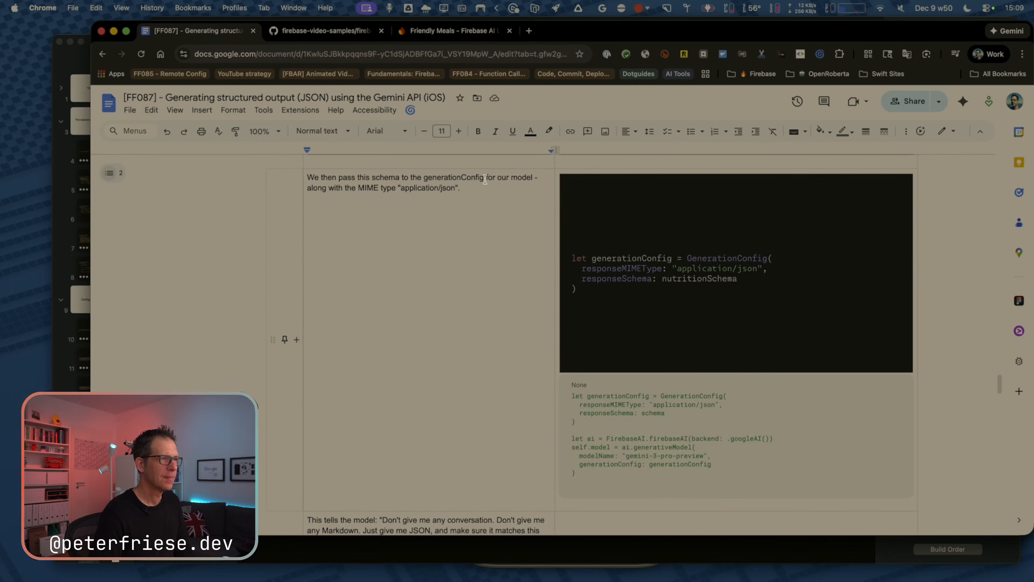
scroll(467, 250, "down", 9)
scroll(467, 256, "down", 5)
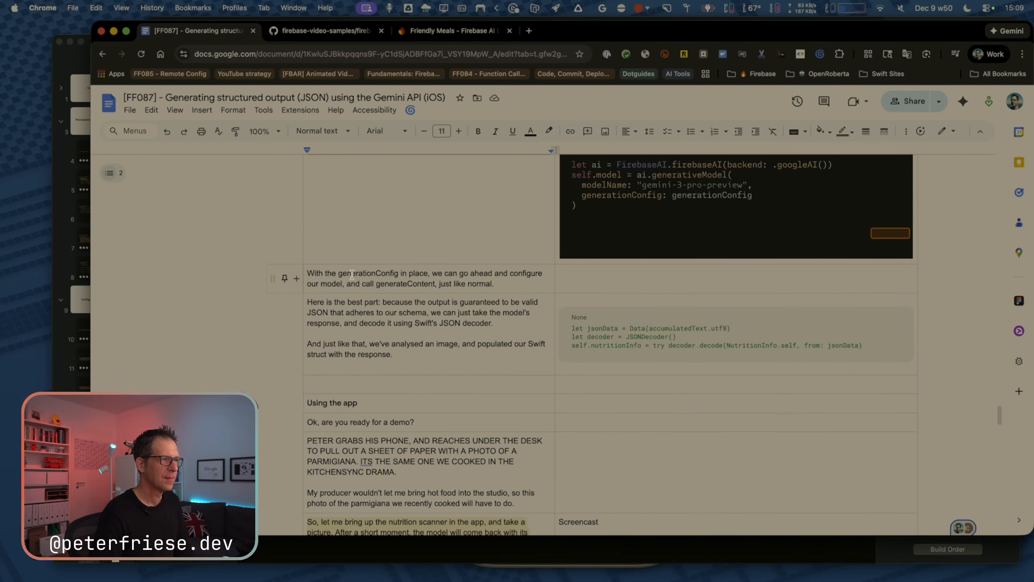
scroll(501, 275, "up", 4)
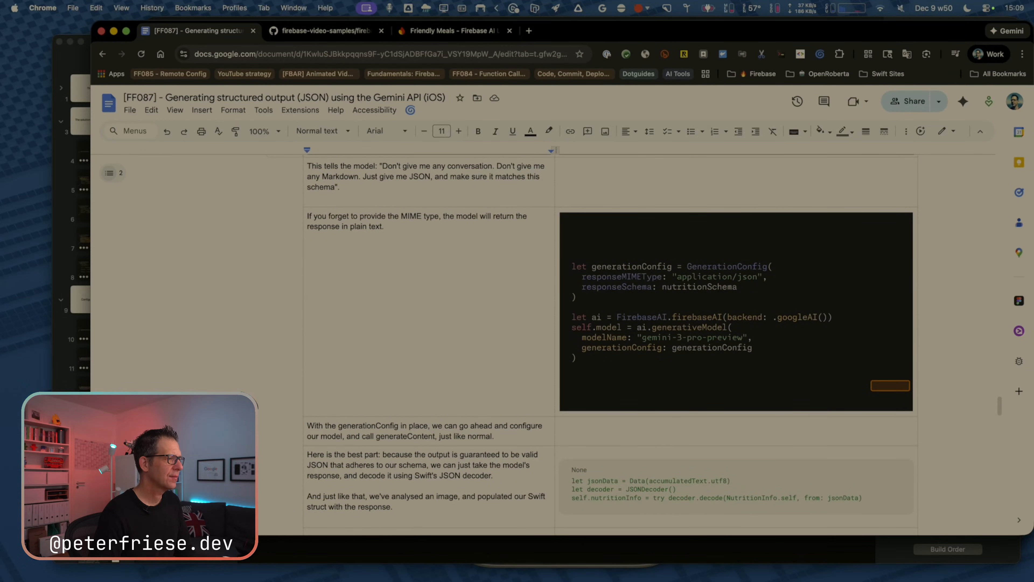
In Keynote, step through slides 10 to 13 to compare their code and highlights with the script.
key("super+Tab")
left_click(95, 386)
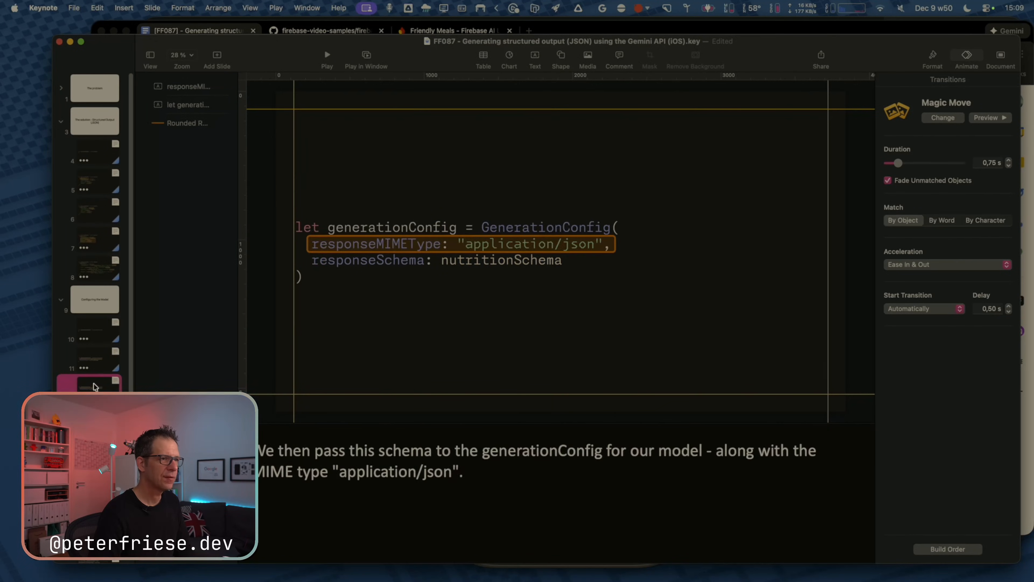
key("Down")
left_click(94, 335)
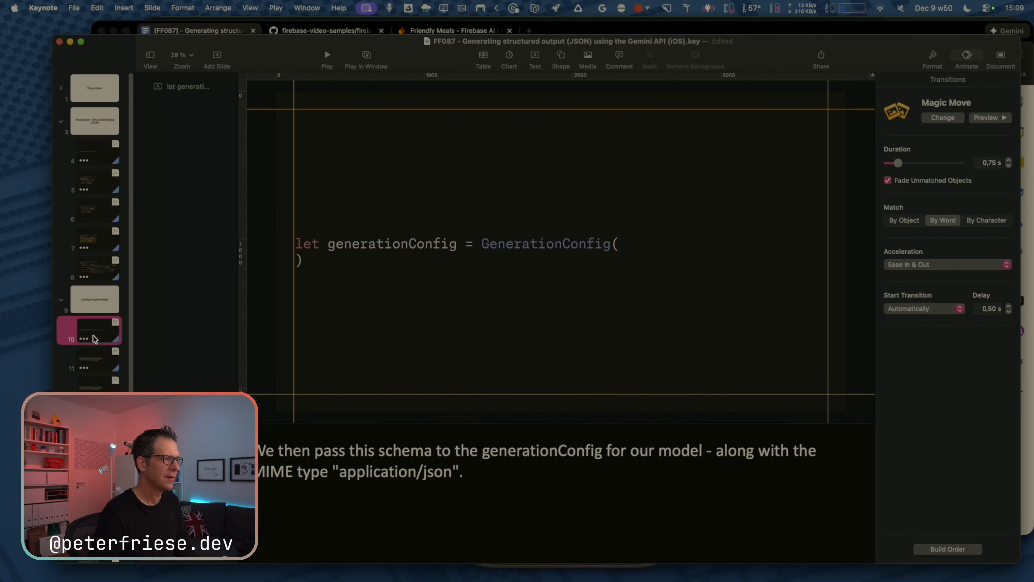
key("Down")
key("Down")
key("Down")
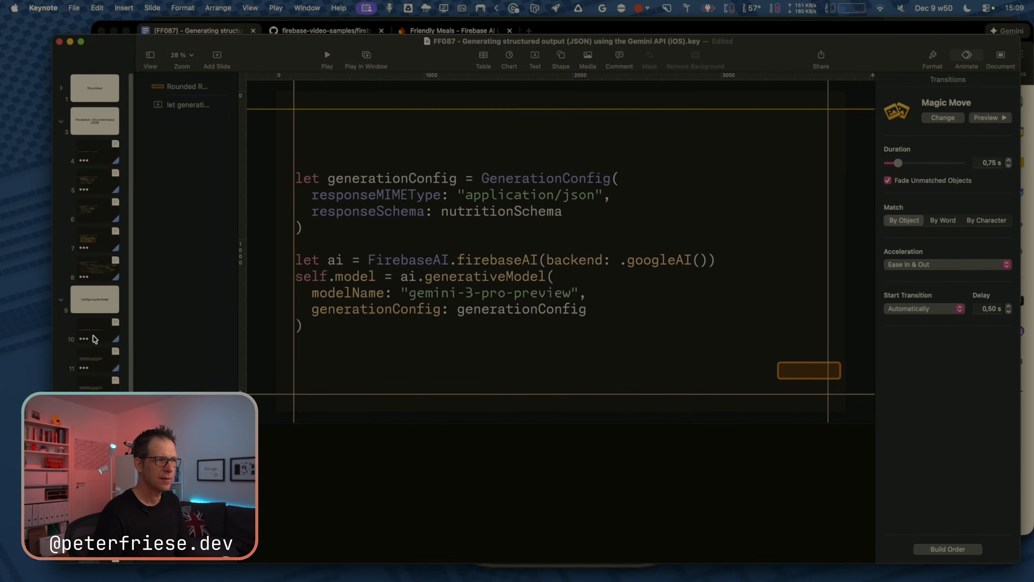
key("Up")
Replace the script picture beside "If you forget to provide the MIME type" with slide 12's picture highlighting the responseMIMEType line.
key("super+Tab")
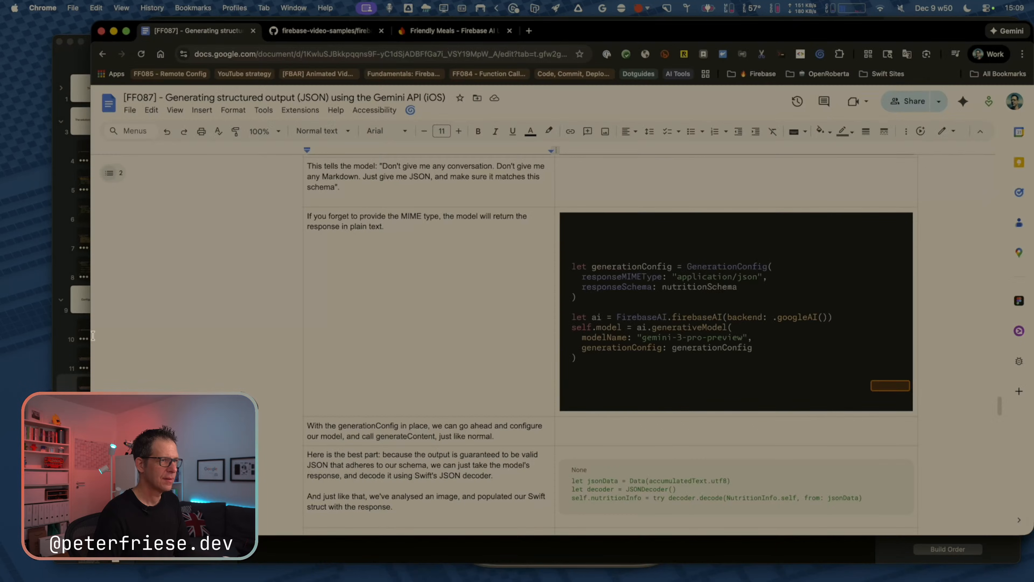
scroll(503, 288, "up", 5)
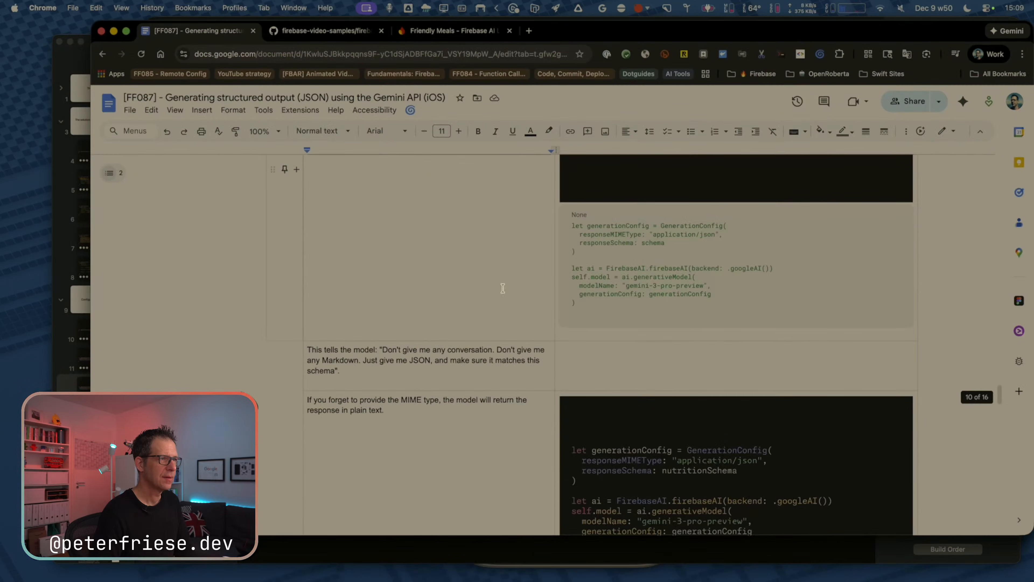
scroll(503, 288, "down", 2)
key("super+Tab")
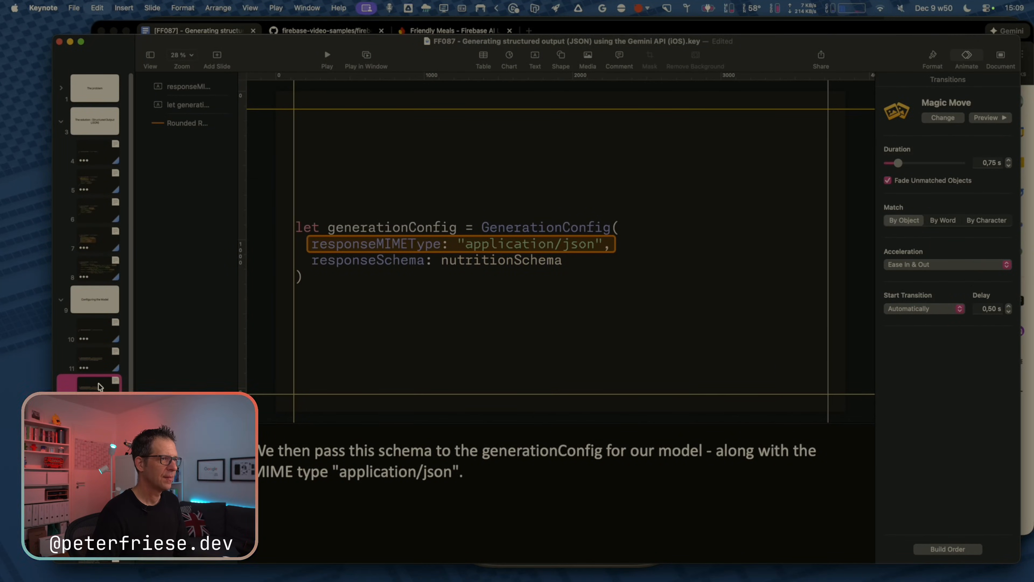
key("super+Tab")
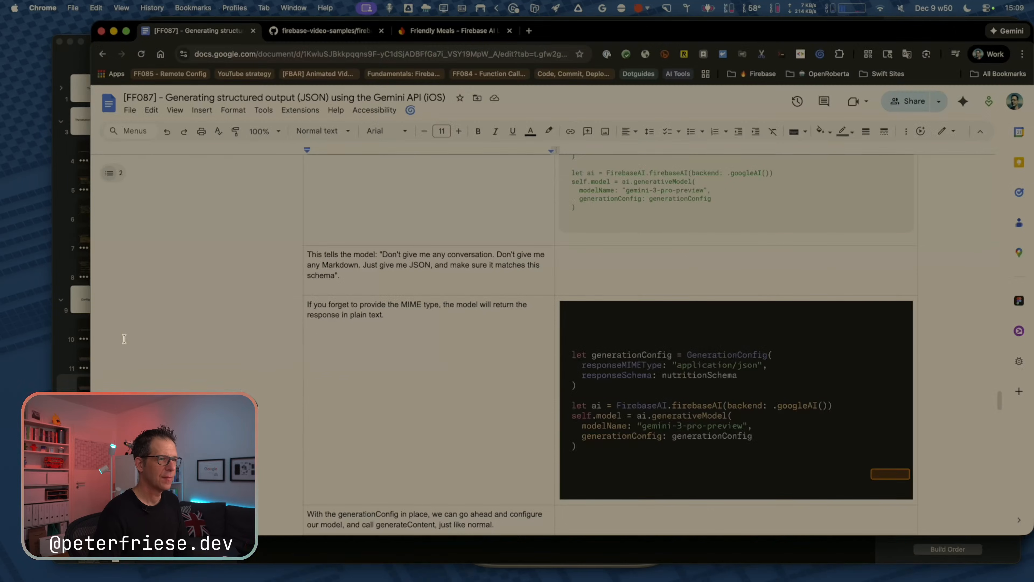
left_click(566, 305)
key("super+v")
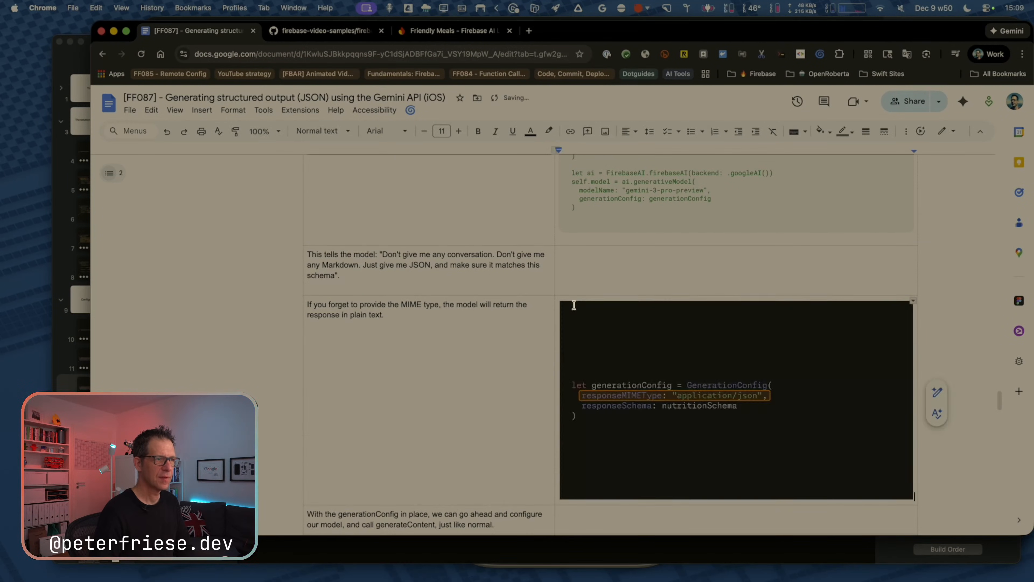
Check the script's "With the generationConfig in place" row, and compare it with slides 12 and 13 in Keynote.
scroll(554, 350, "down", 5)
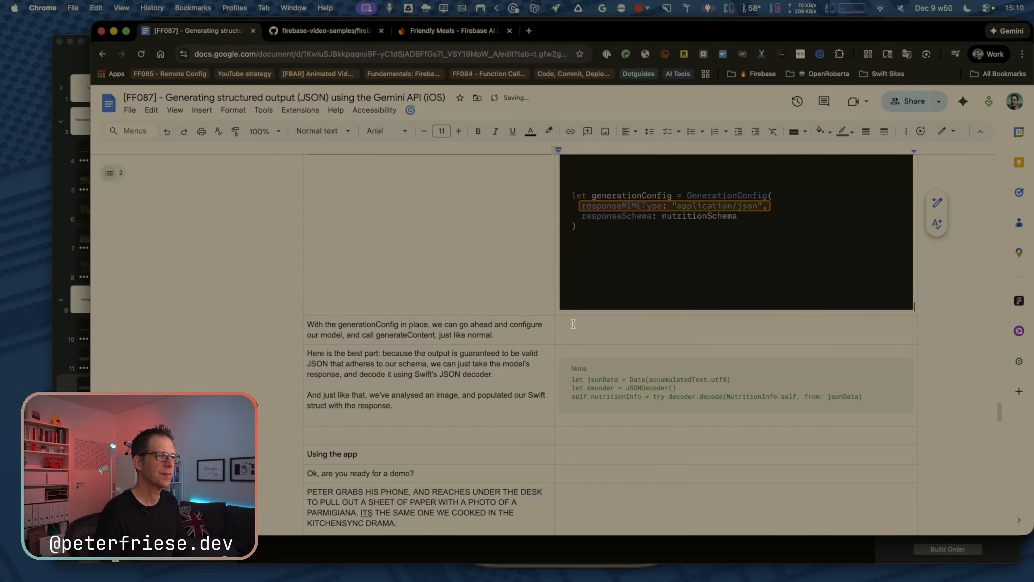
key("super+Tab")
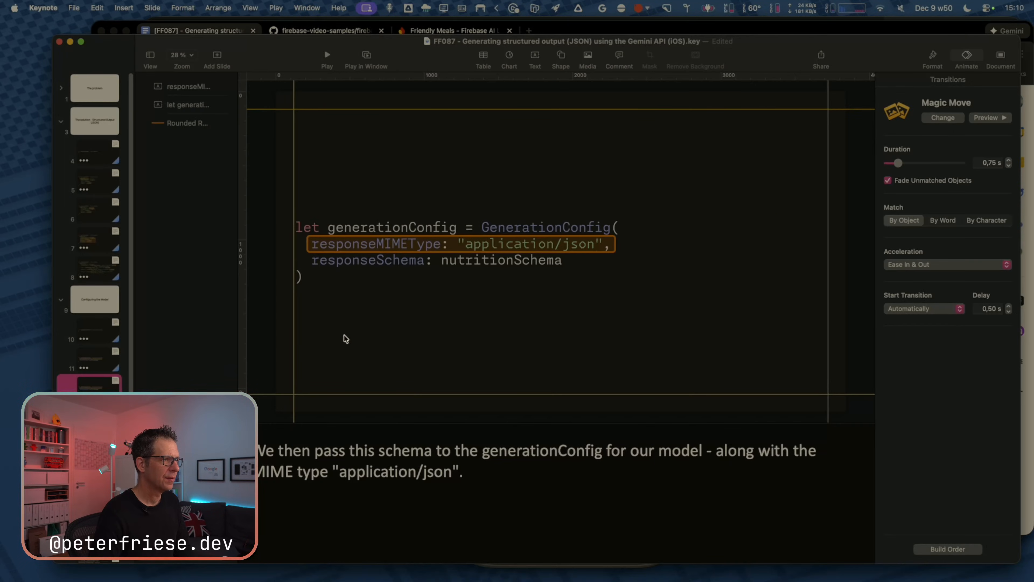
key("Down")
key("Down")
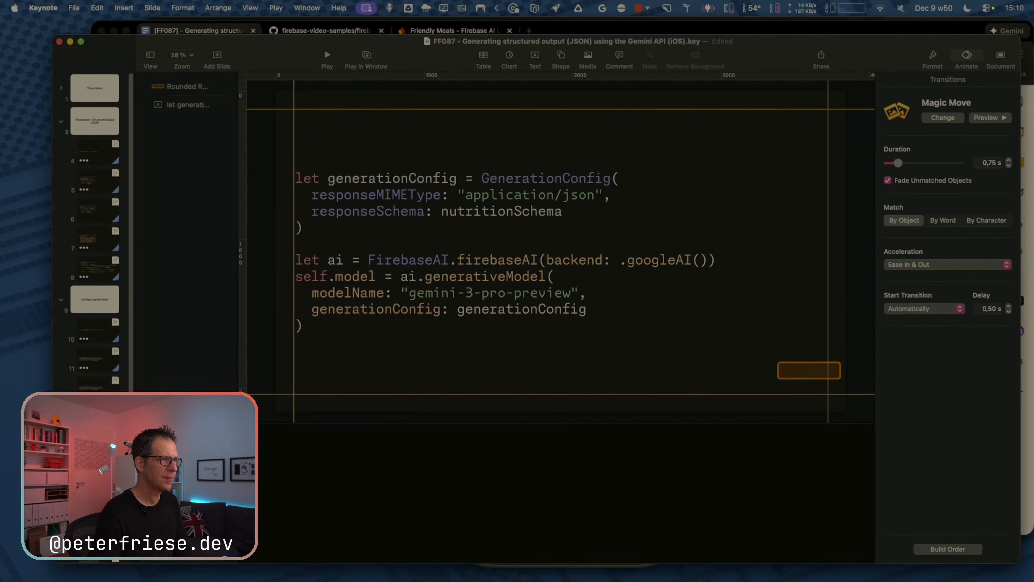
left_click(108, 390)
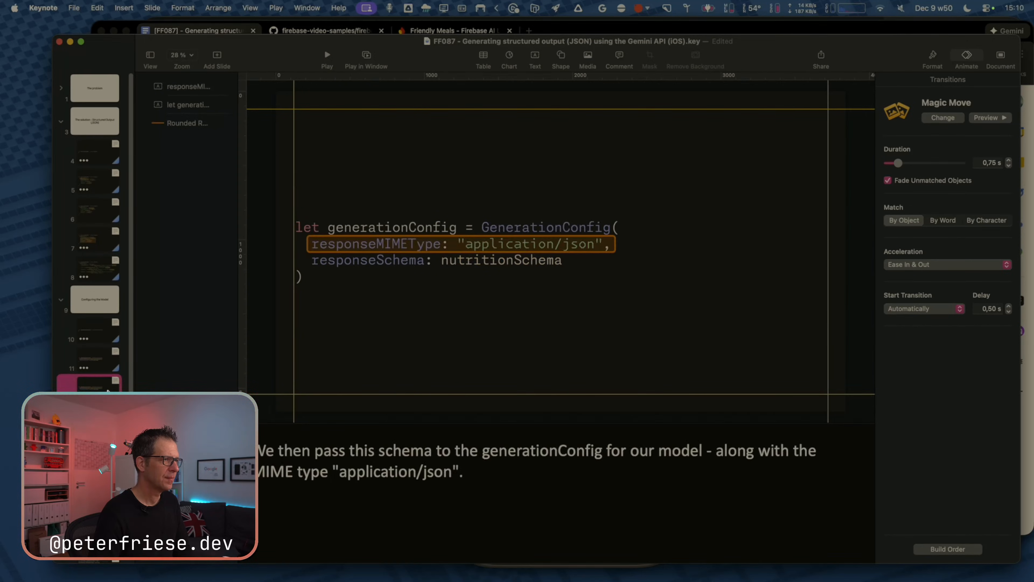
key("Down")
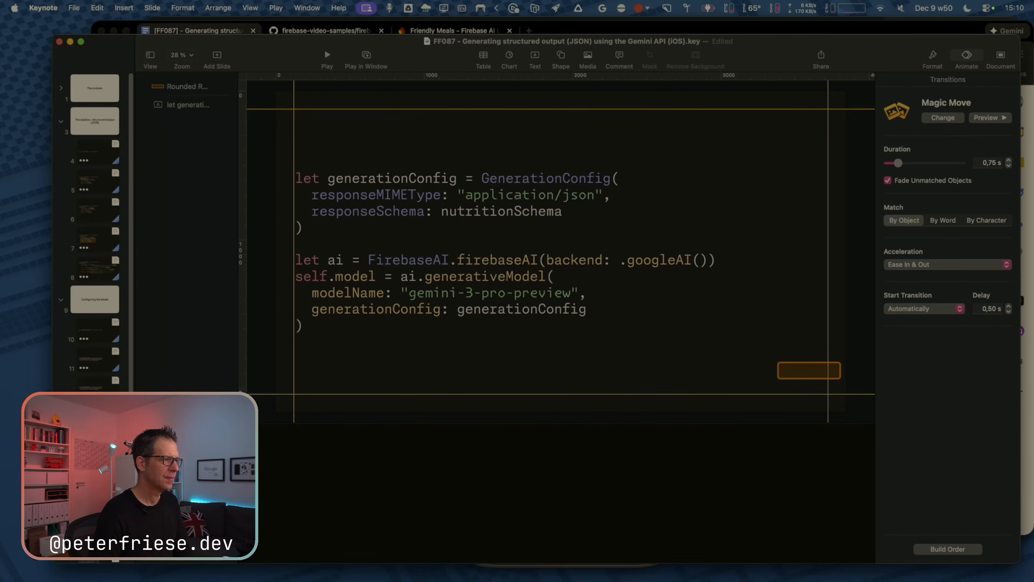
In Xcode, locate the generateContentStream call inside processImage in NutritionViewModel.swift, and return to slide 13 in Keynote.
key("super+Tab")
left_click(507, 386)
scroll(501, 395, "down", 15)
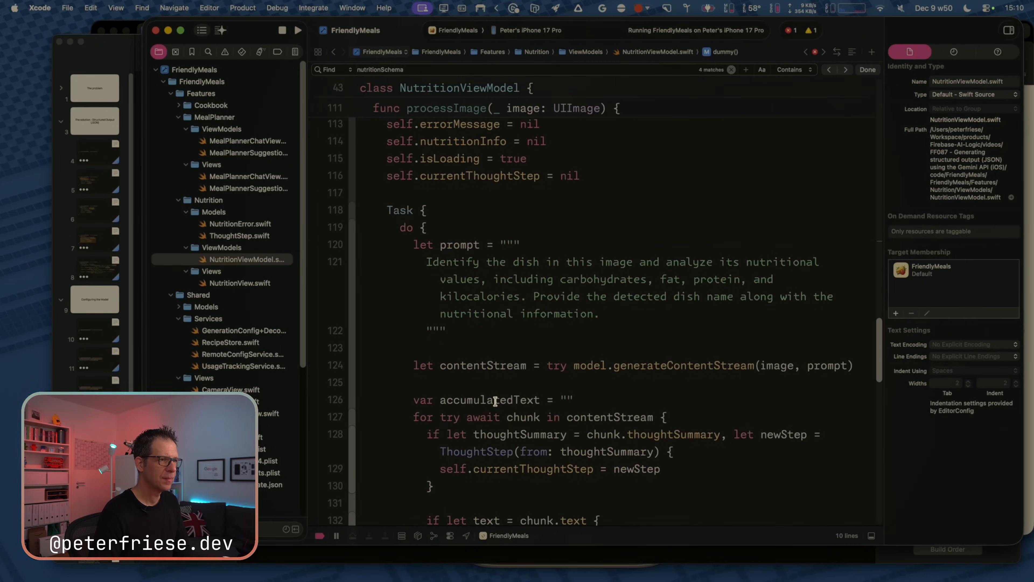
left_click(607, 365)
key("super+Tab")
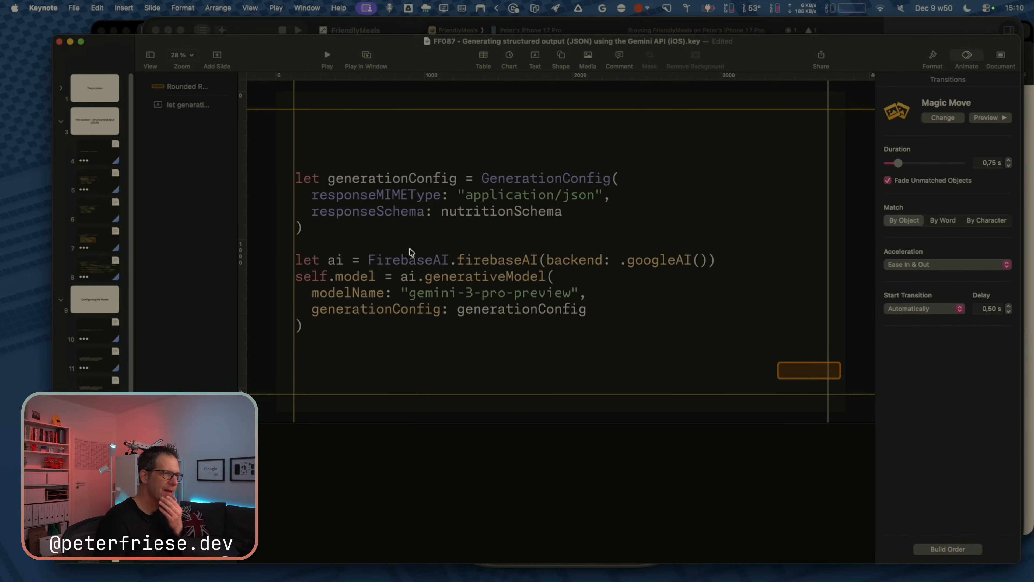
left_click(410, 262)
double_click(410, 261)
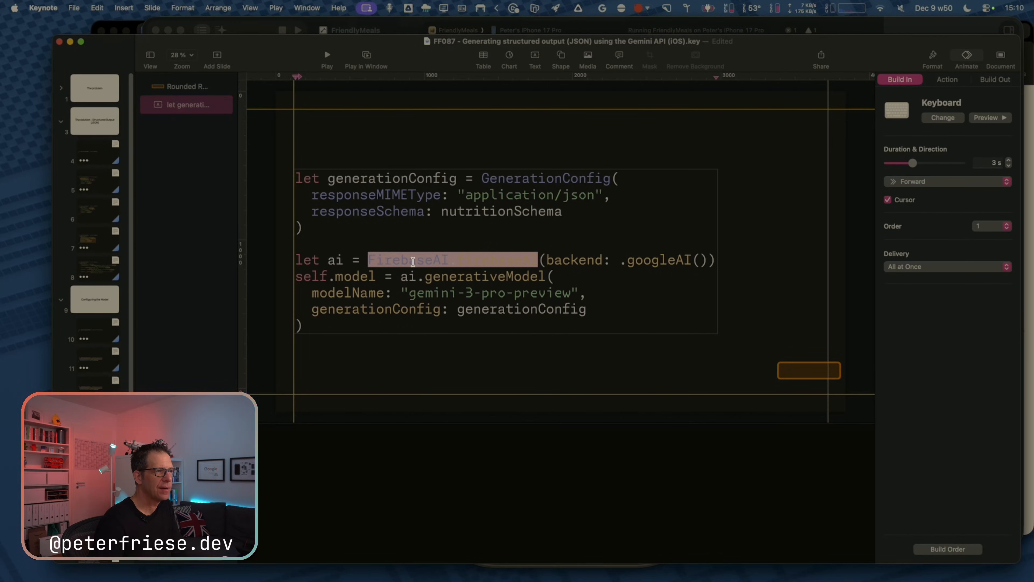
key("super+Left")
key("shift+Down")
key("shift+Down")
key("shift+Down")
key("shift+Down")
key("shift+Down")
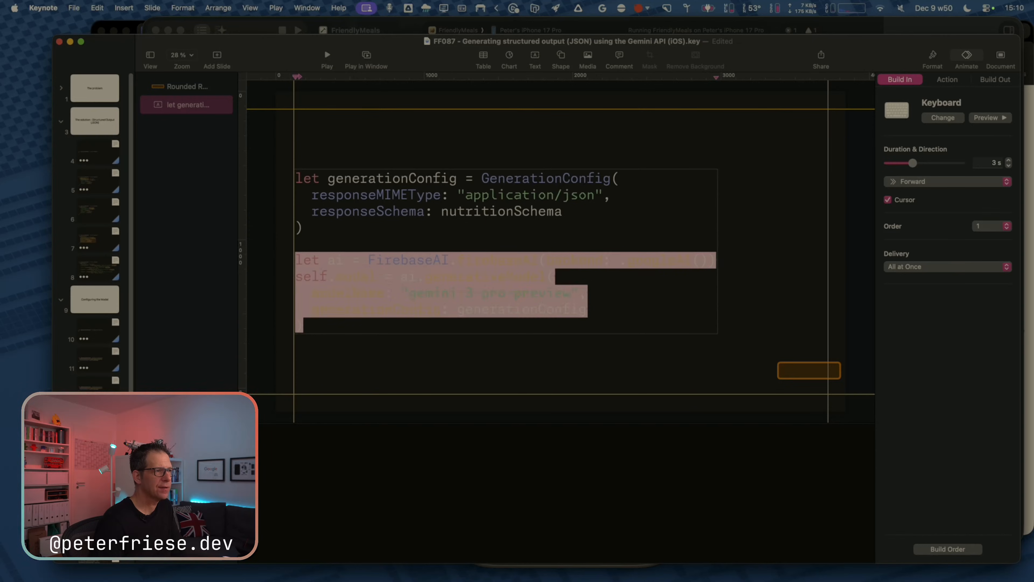
left_click(95, 364)
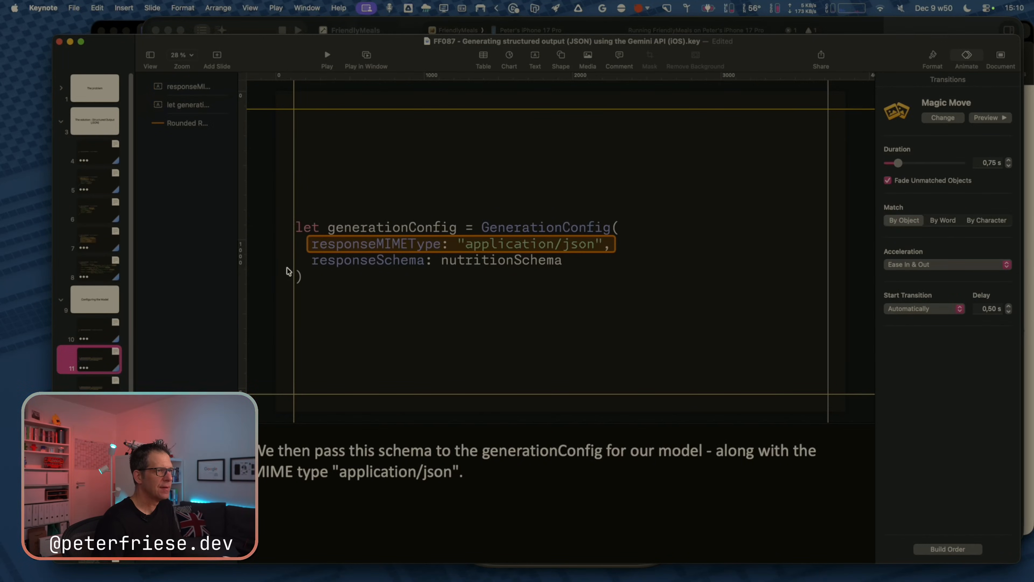
left_click(317, 273)
left_click(318, 273)
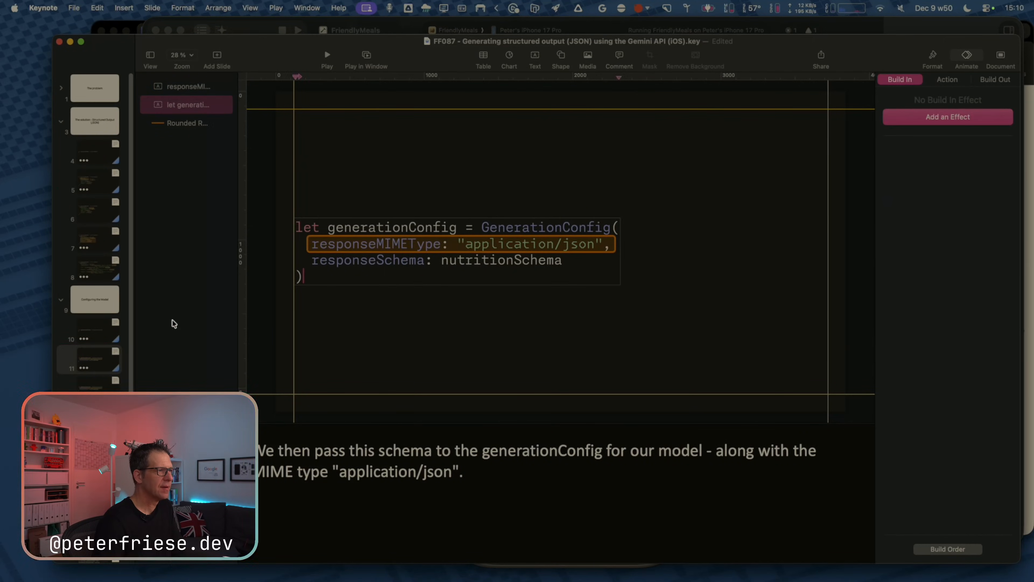
left_click(103, 330)
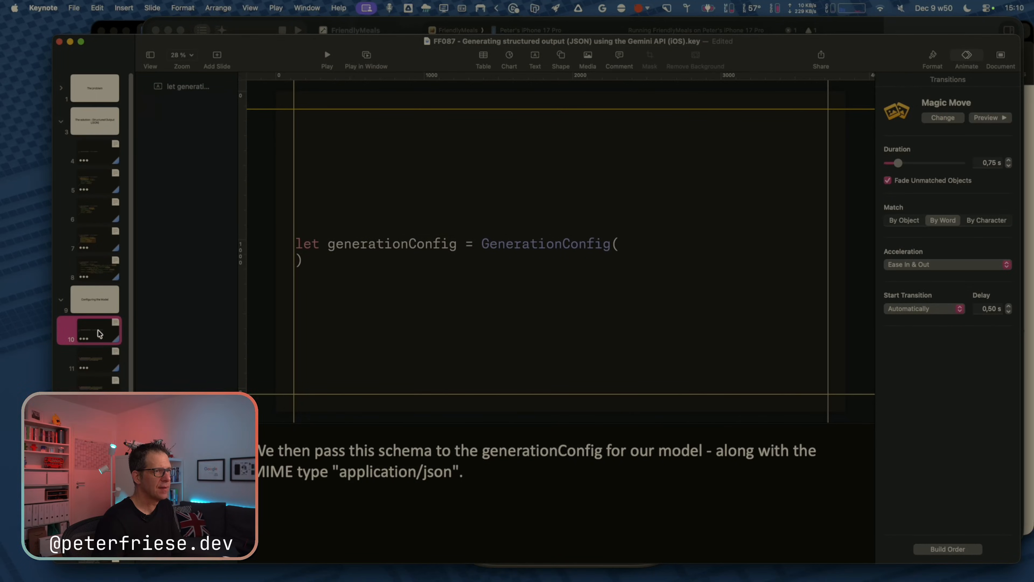
left_click(321, 261)
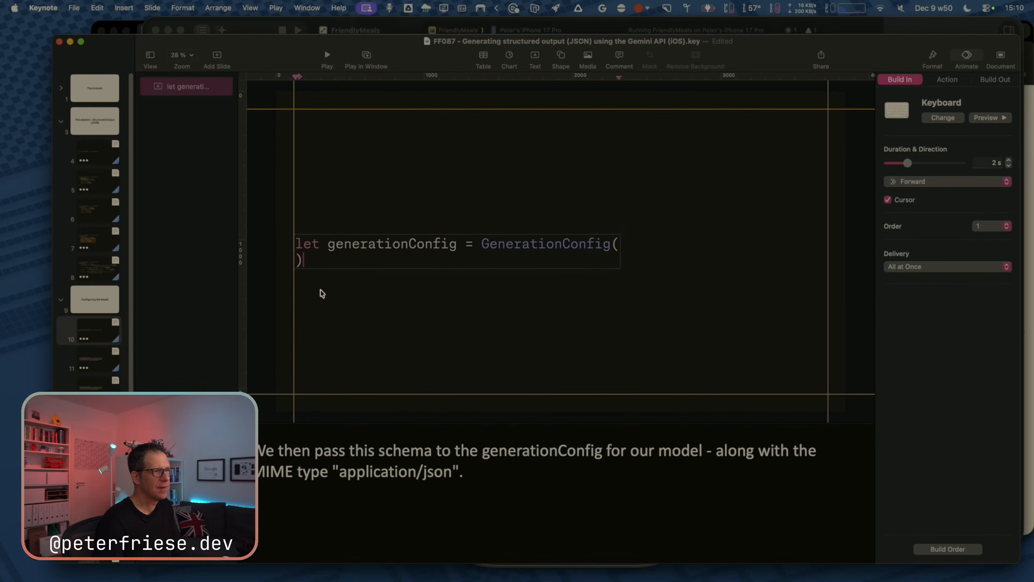
left_click(322, 322)
Step through slides 10 to 13 again, and check them against Xcode's generateContentStream call and the script's "With the generationConfig in place" row.
left_click(111, 340)
left_click(108, 363)
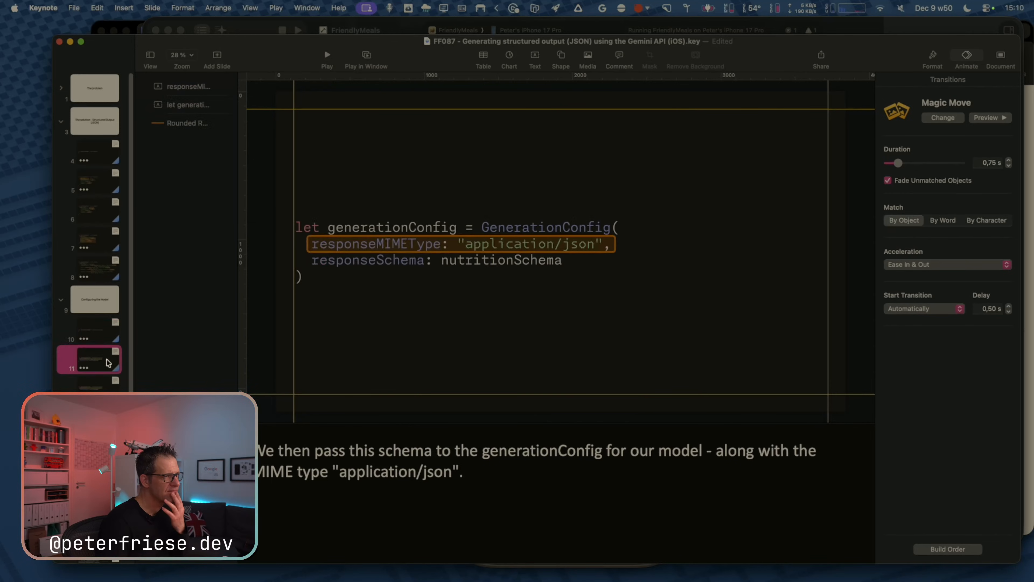
left_click(108, 384)
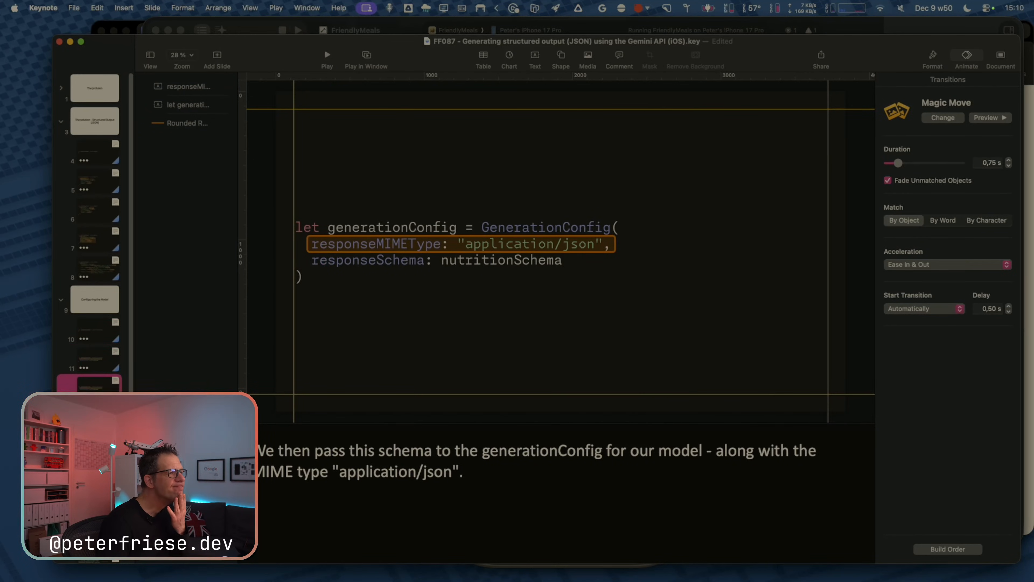
key("Down")
key("Up")
left_click(104, 334)
key("Down")
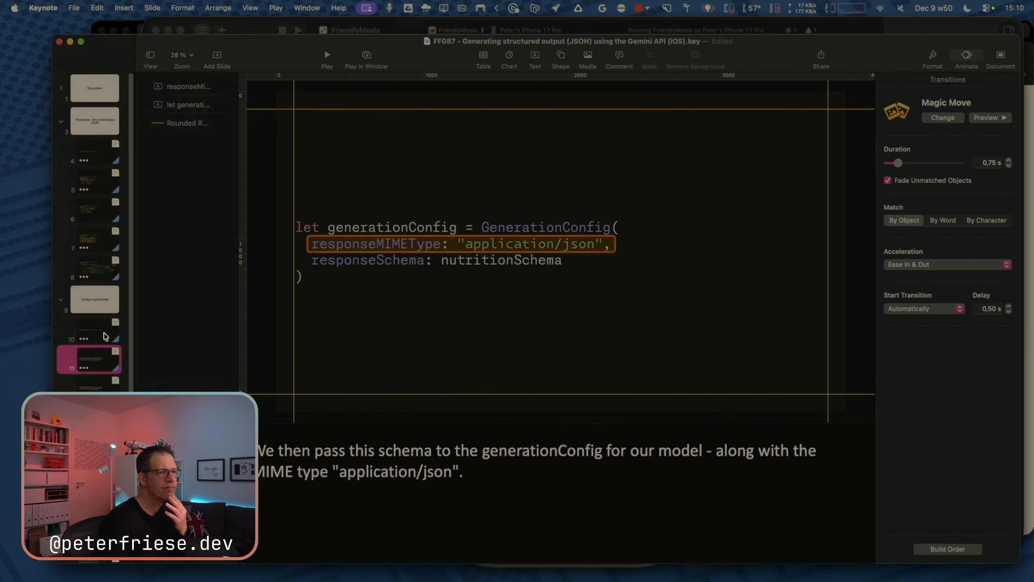
key("Down")
key("Down")
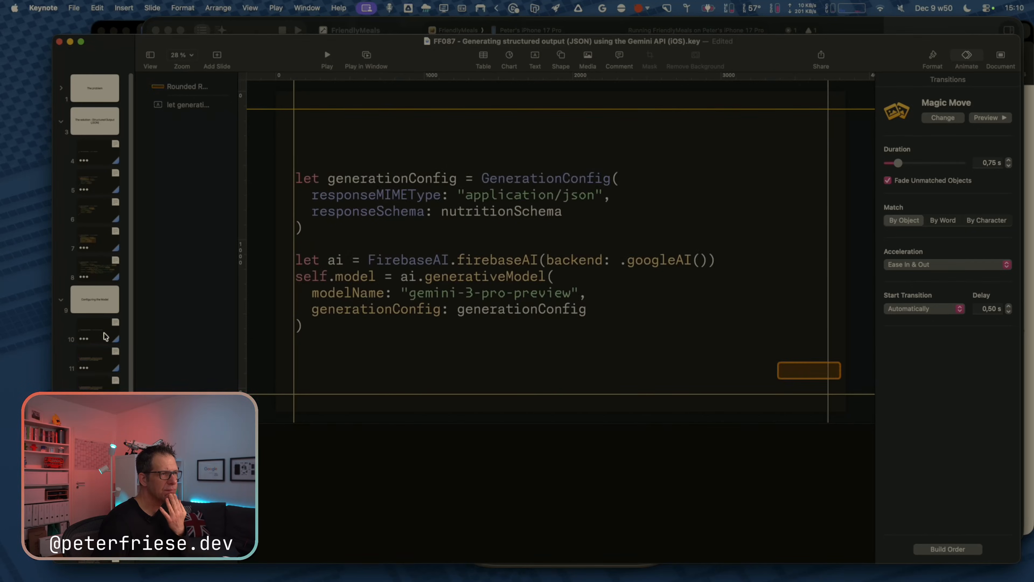
key("Up")
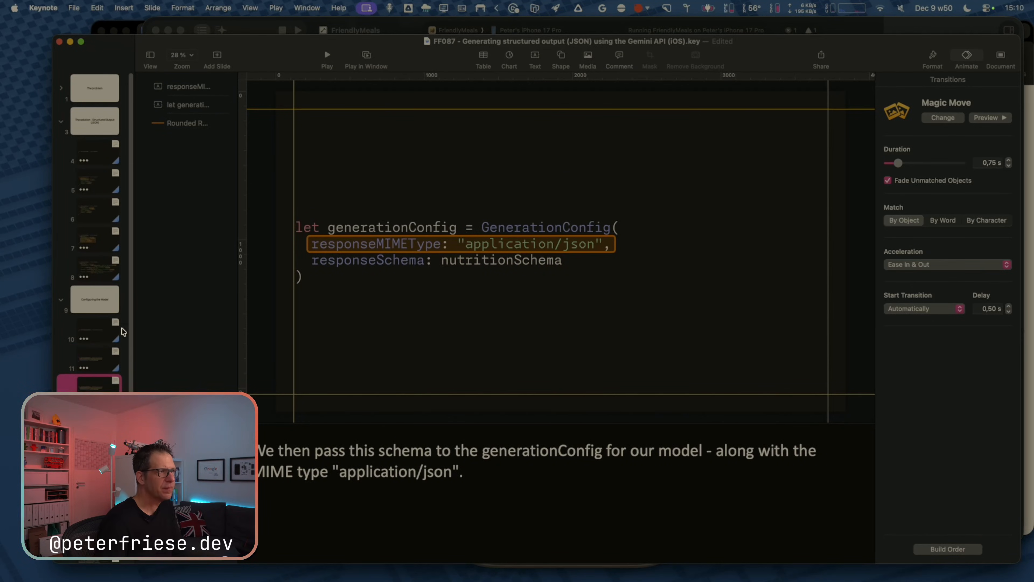
key("super+Tab")
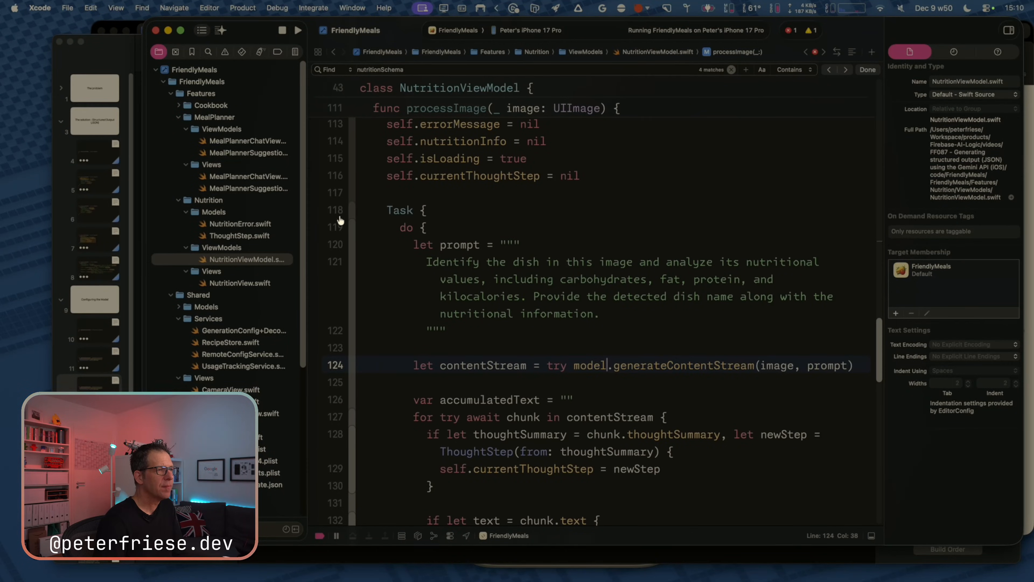
key("super+Tab")
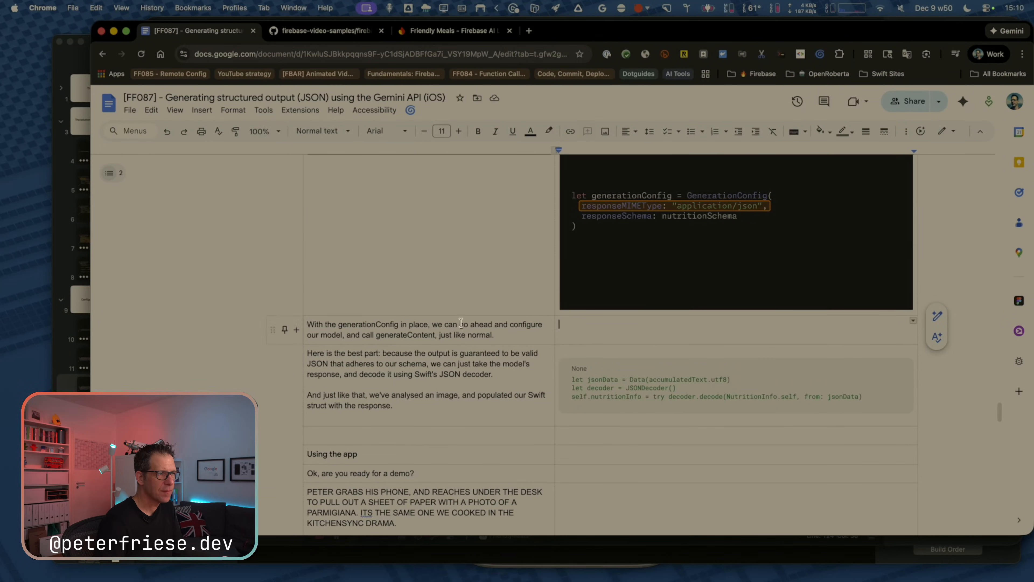
Replace slide 12's presenter notes in Keynote with the script sentence "If you forget to provide the MIME type, the model will return the response in plain text.".
scroll(446, 391, "up", 3)
left_click(394, 249)
key("shift+super+Left")
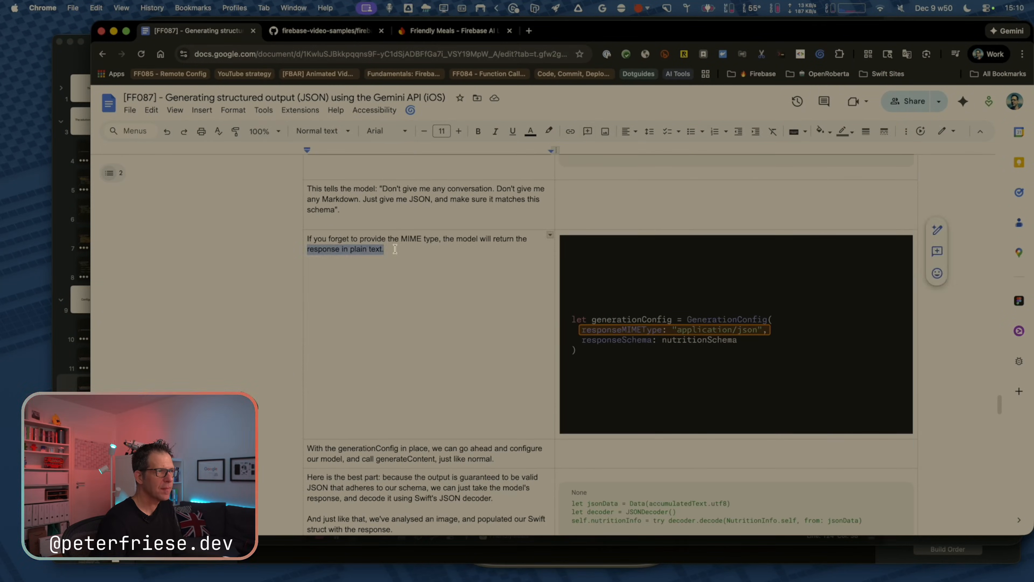
key("shift+Up")
key("super+c")
key("super+Tab")
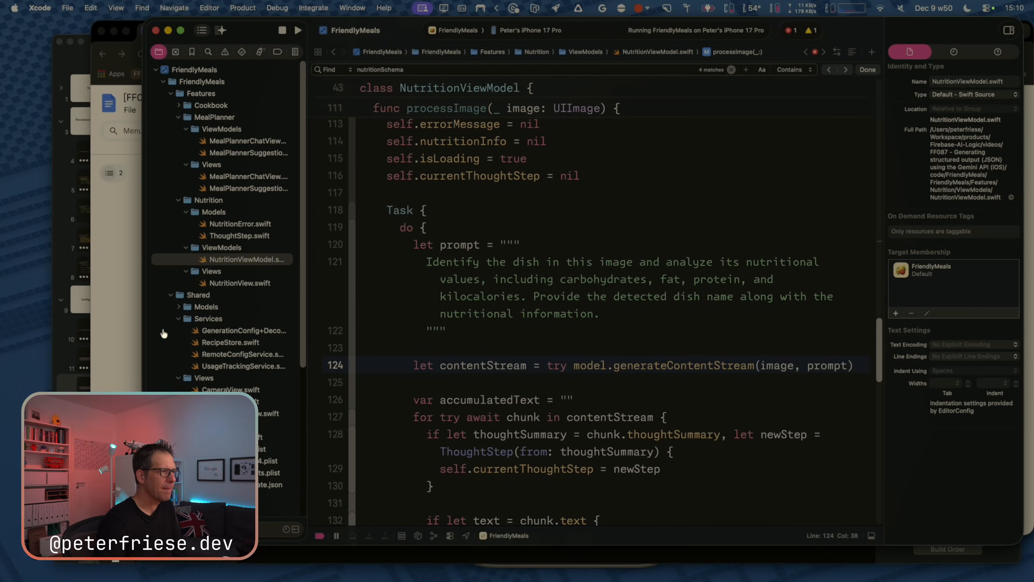
key("super+Tab")
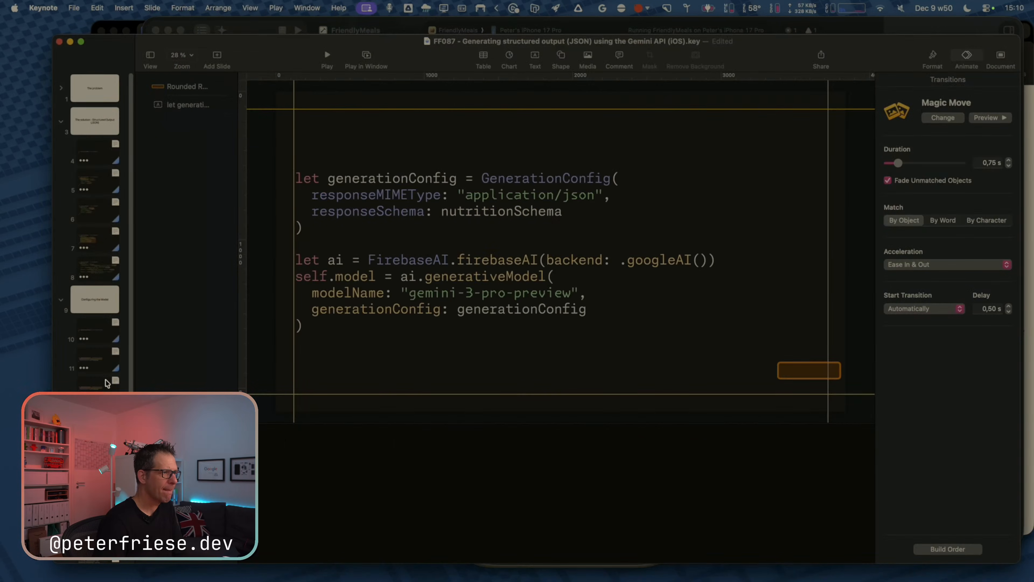
triple_click(342, 450)
key("super+v")
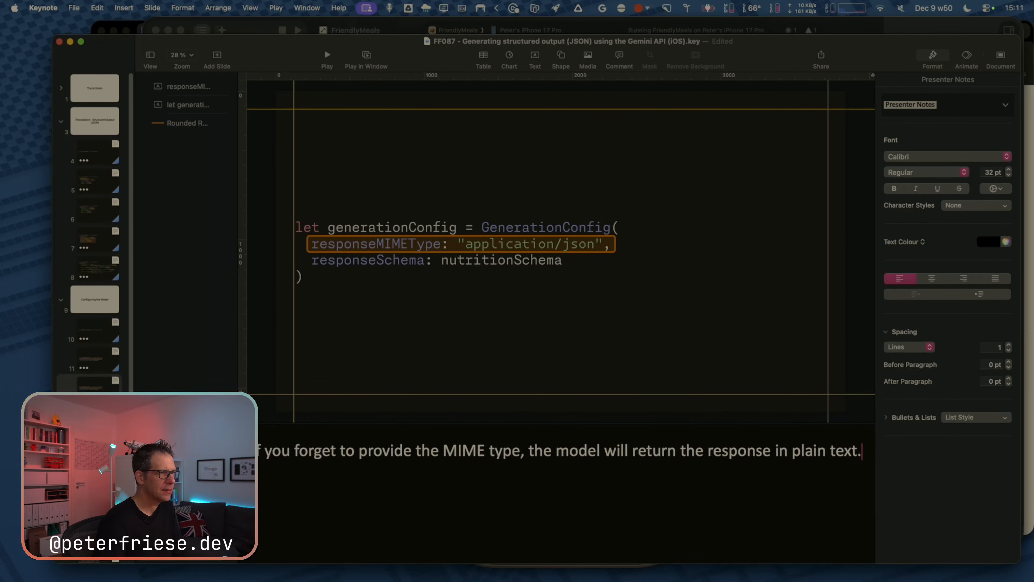
Step through slides 9 to 12, and compare the presenter notes with the code shown on each slide.
left_click(97, 416)
key("Up")
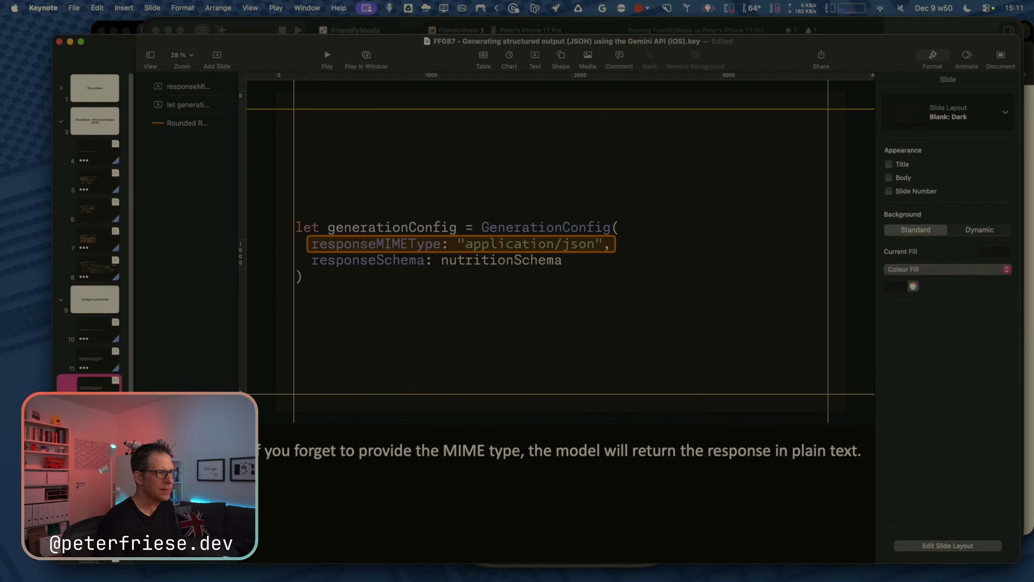
left_click(109, 359)
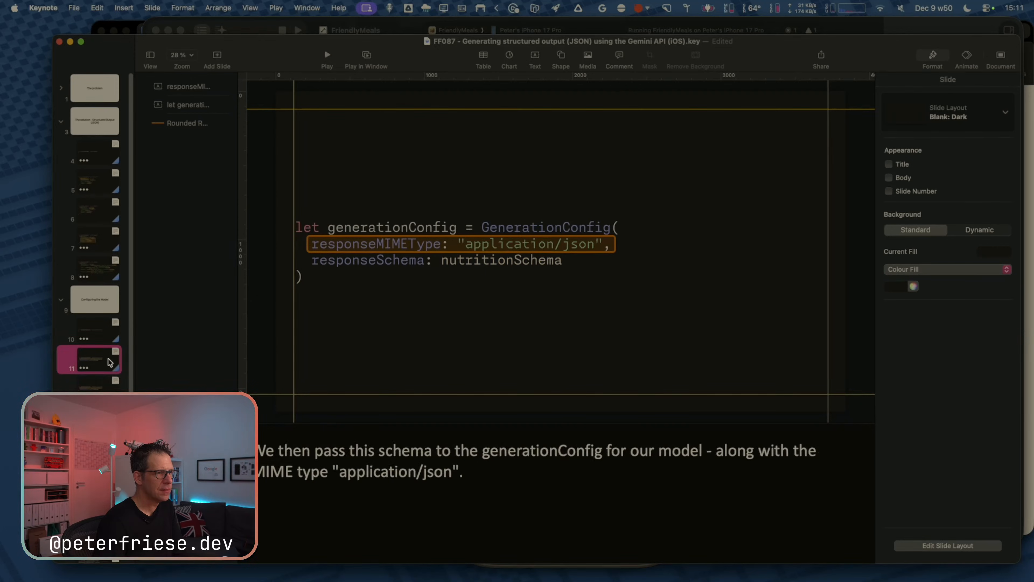
left_click(109, 328)
key("Up")
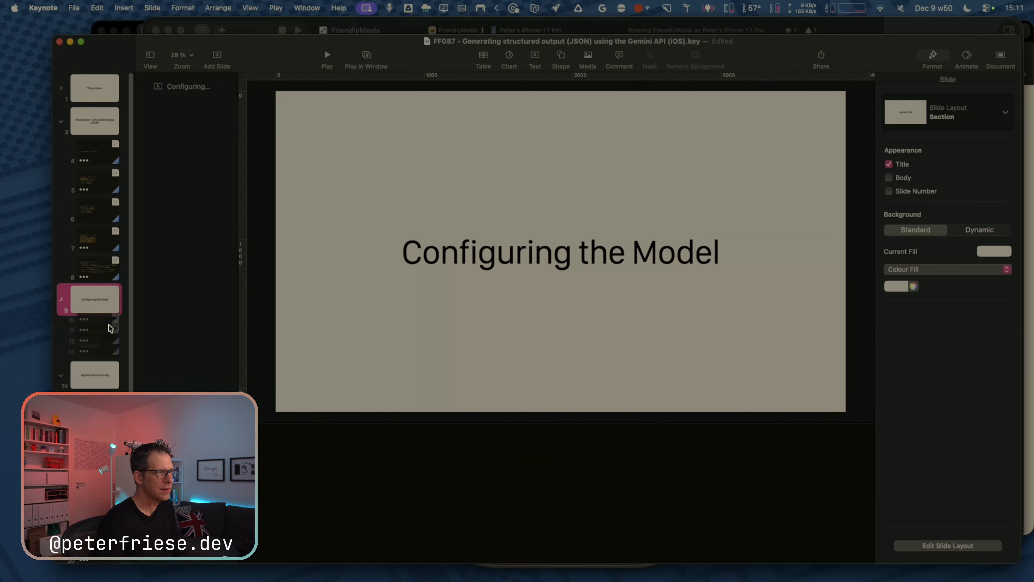
key("Down")
key("Down")
key("Down")
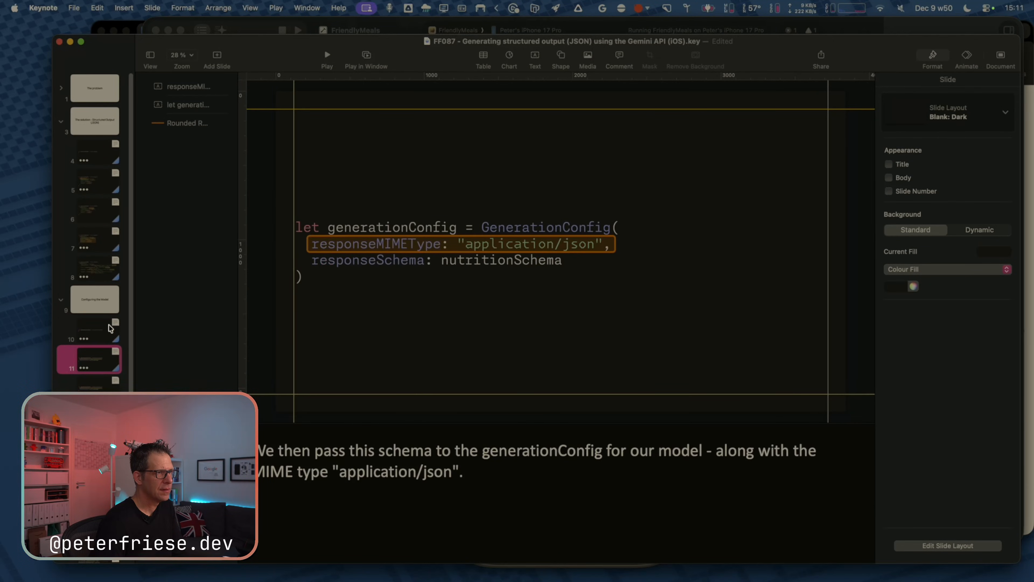
key("Up")
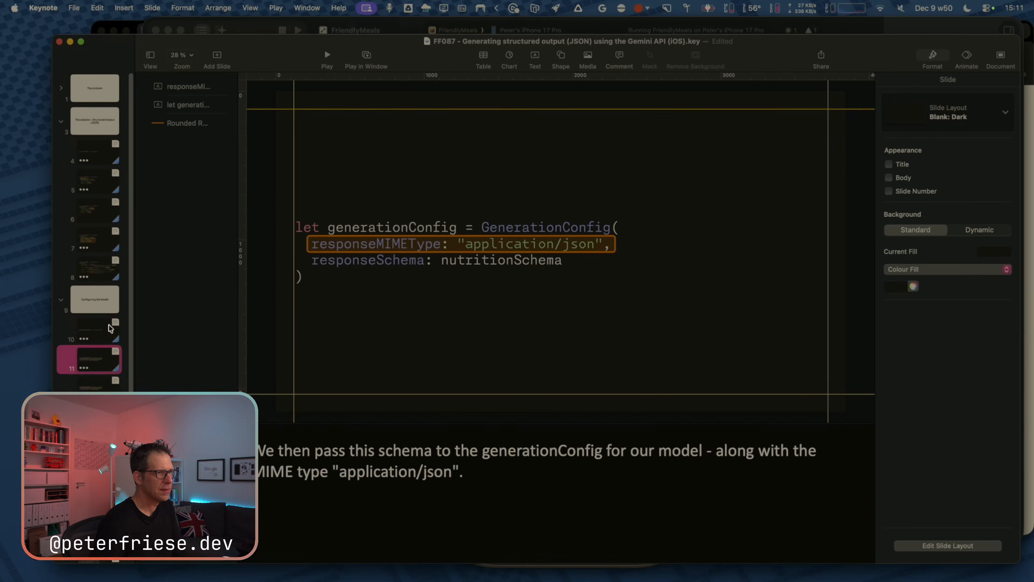
key("Up")
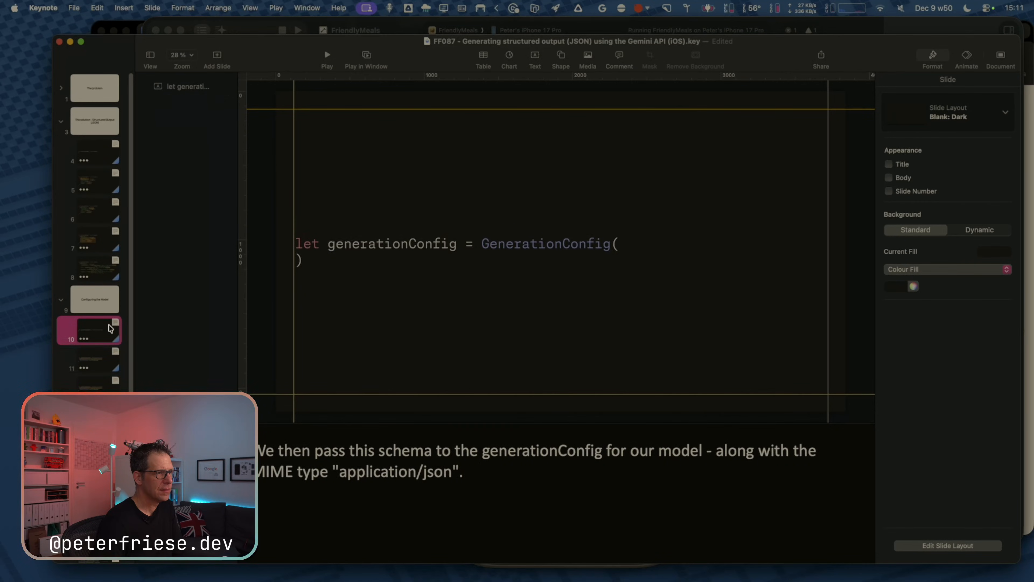
key("Down")
key("Down")
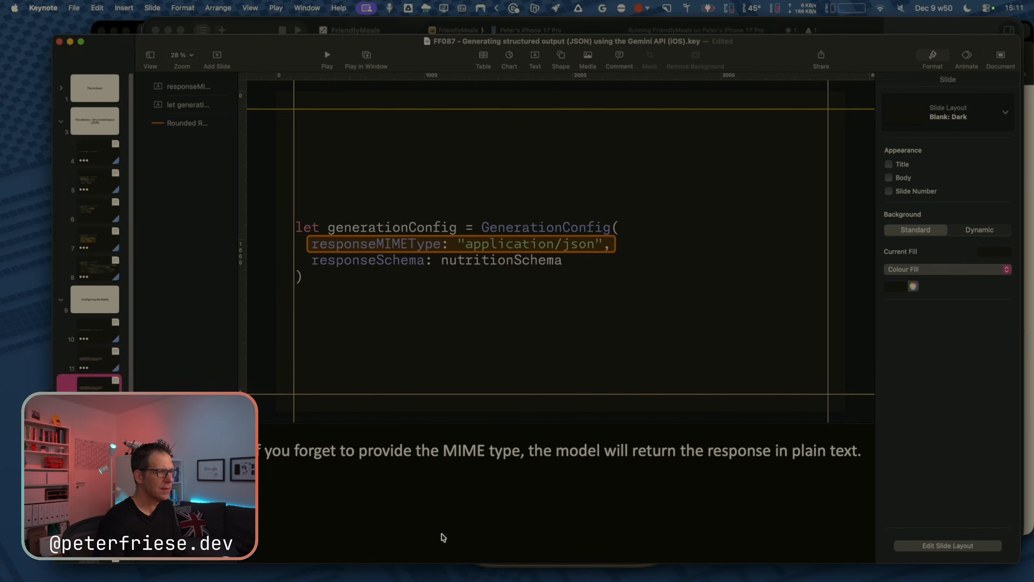
Replace slide 11's presenter notes with slide 12's sentence, "If you forget to provide the MIME type, the model will return the response in plain text.".
triple_click(409, 451)
left_click(116, 373)
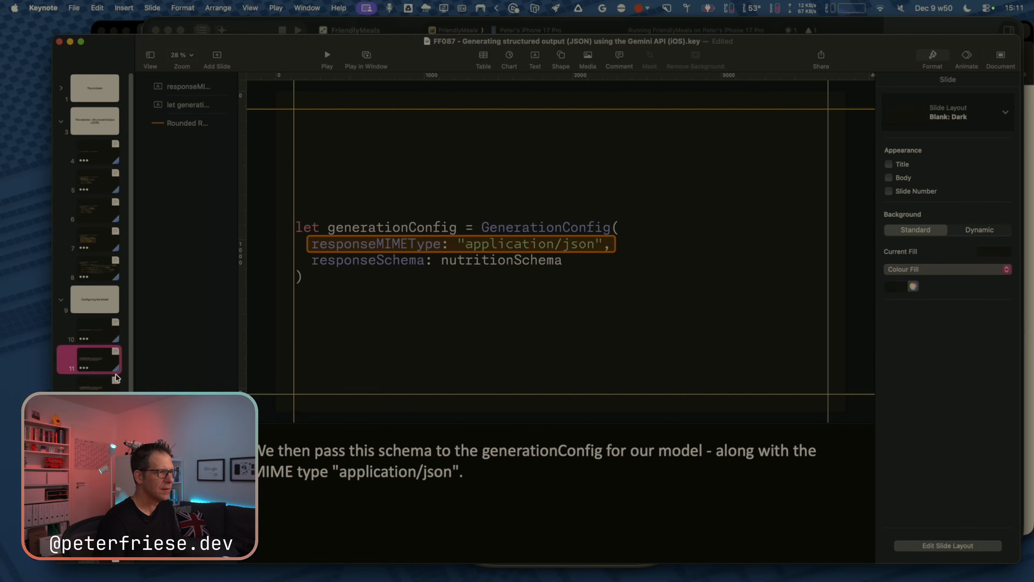
triple_click(304, 456)
key("cmd+v")
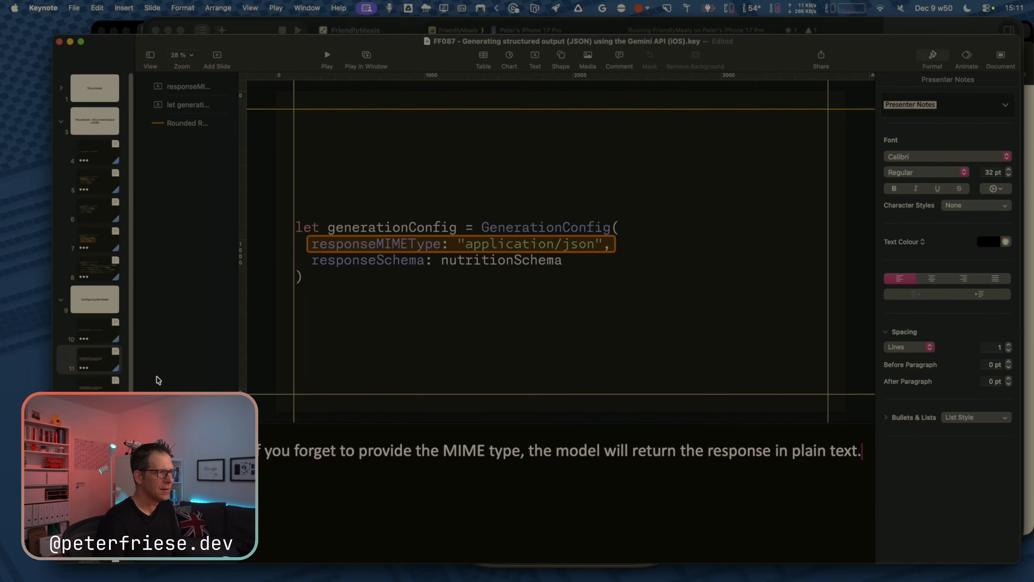
Copy the FirebaseAI model setup code from the following slide and place it on slide 12 below the generationConfig block, aligned with its left edge.
left_click(106, 386)
key("Down")
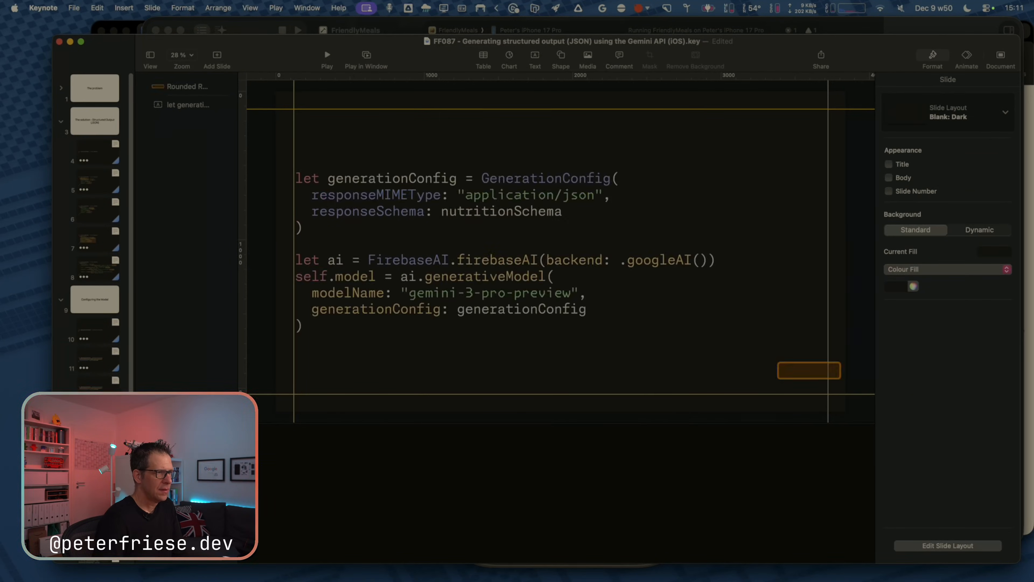
left_click(405, 302)
left_click(402, 276)
left_click(407, 260)
key("super+Left")
key("shift+Down")
key("shift+Down")
key("shift+Down")
key("shift+Down")
key("shift+Down")
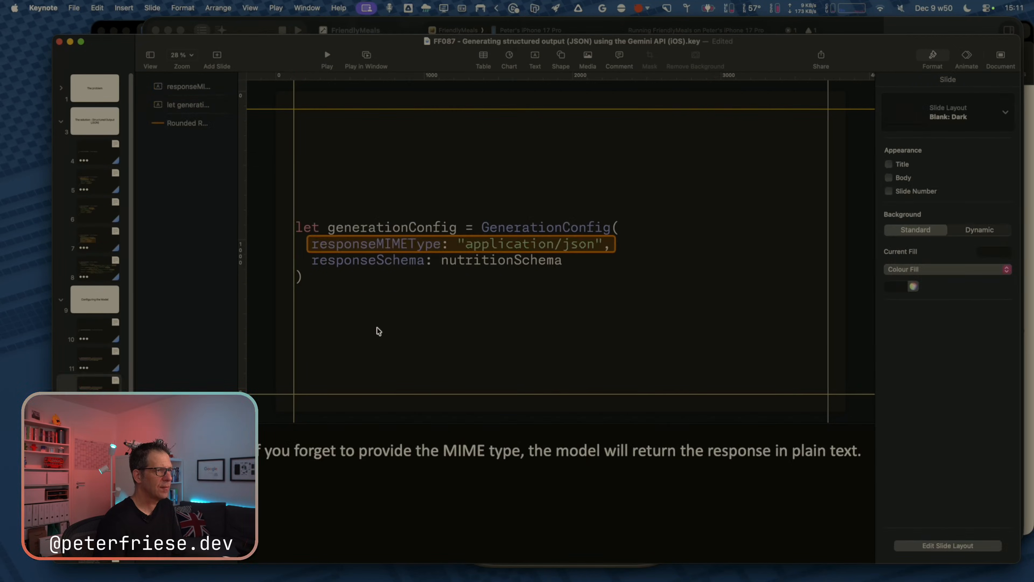
type("let ai = FirebaseAI.firebaseAI(backend: .googleAI()) self.model = ai.generativeModel(   modelName: \"gemini-3-pro-preview\",   generationConfig: generationConfig )")
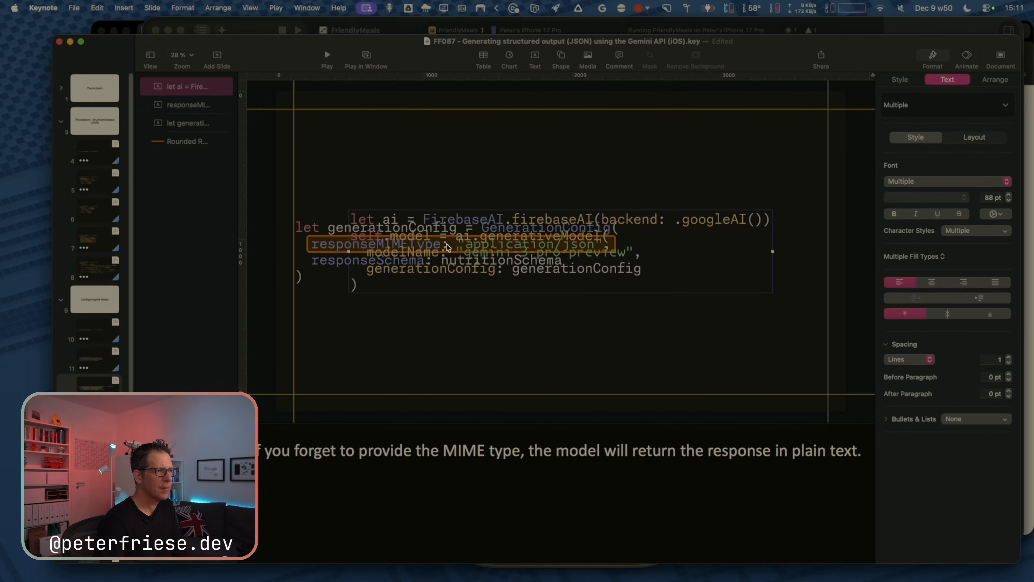
left_click_drag(441, 222, 388, 324)
double_click(317, 274)
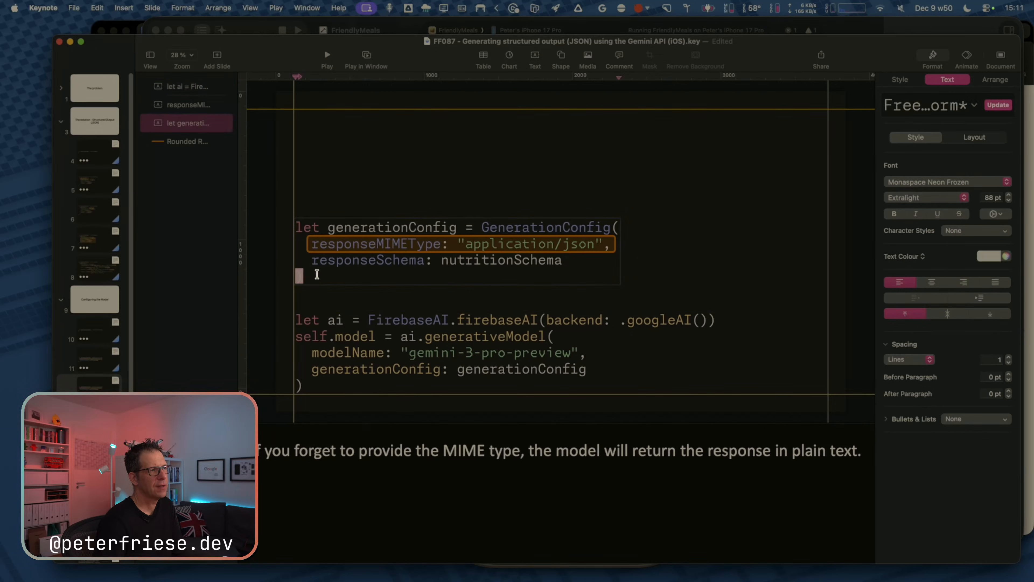
key("Return")
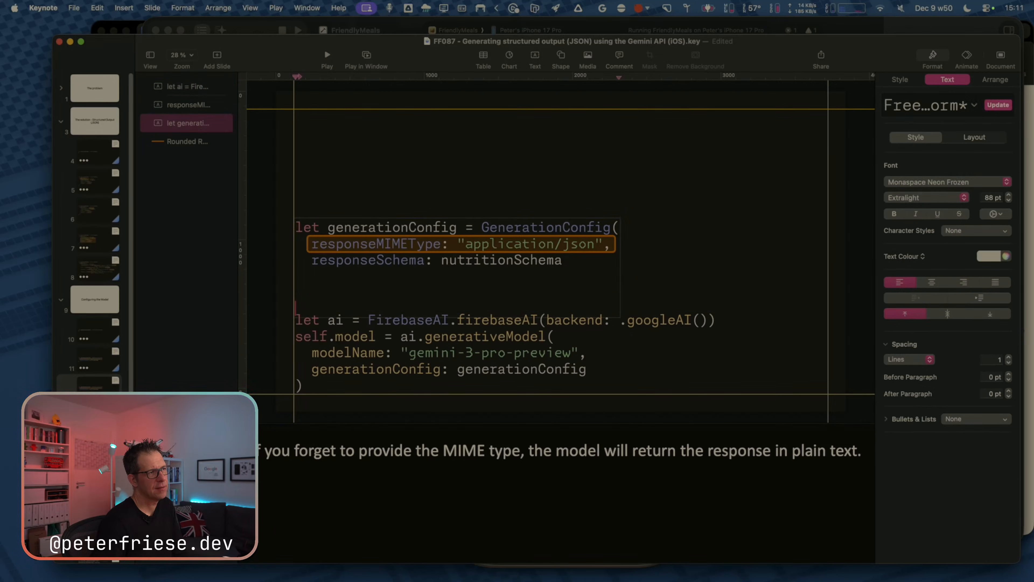
key("super+z")
key("super+z")
key("super+shift+z")
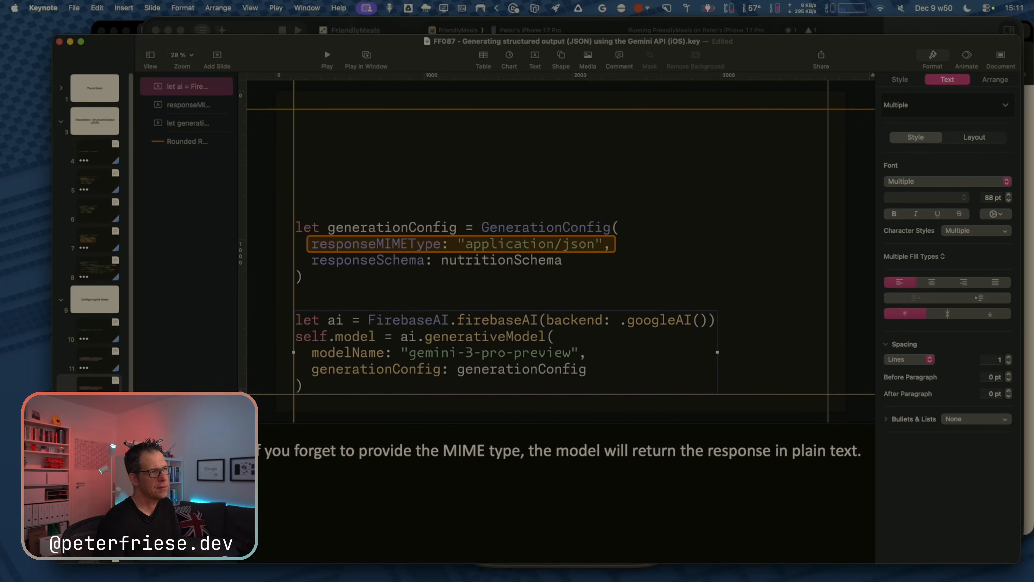
Add a blank line and placeholder "let" below the generationConfig code and align the first line of the FirebaseAI block with it.
double_click(309, 281)
key("Down")
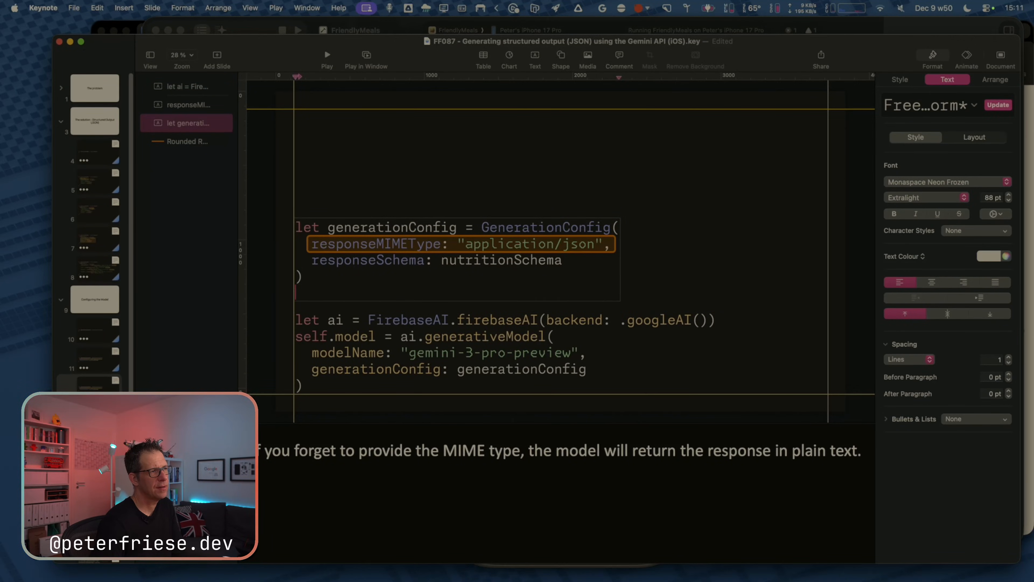
type("let")
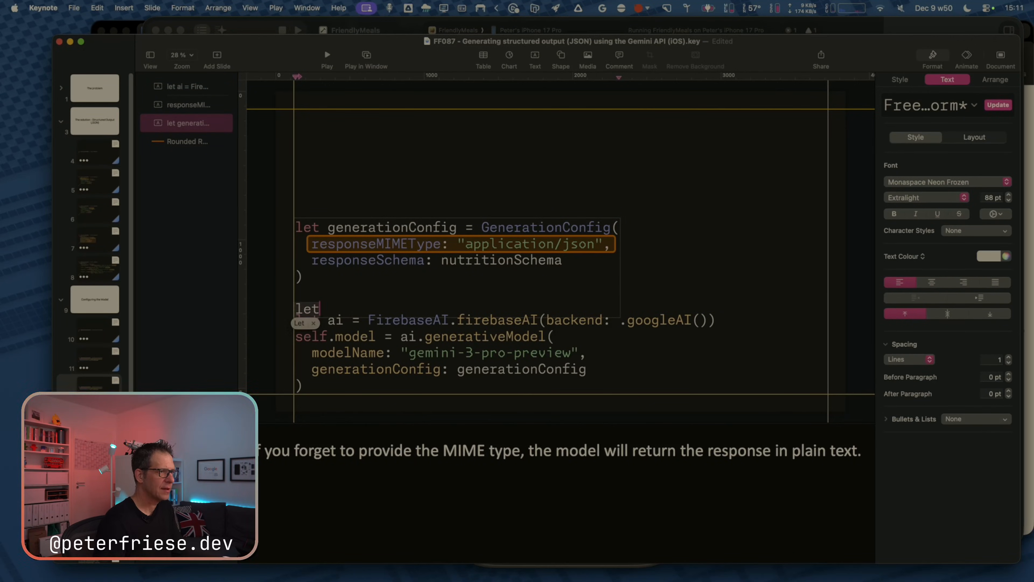
left_click(267, 308)
left_click(347, 325)
left_click_drag(390, 326, 391, 311)
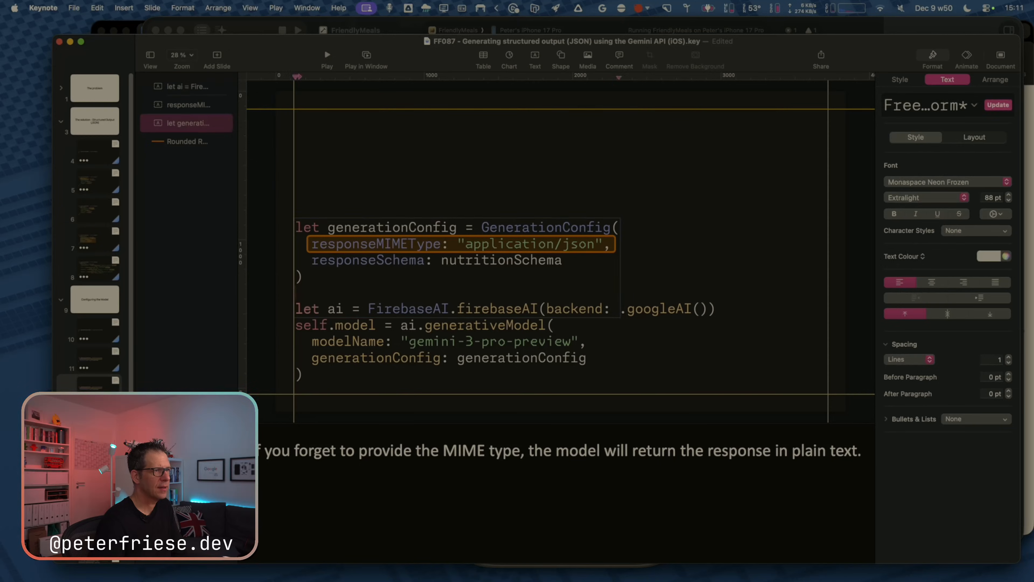
Remove the placeholder "let" and the extra line breaks after the closing parenthesis of the generationConfig block.
key("BackSpace")
key("BackSpace")
key("BackSpace")
key("BackSpace")
key("BackSpace")
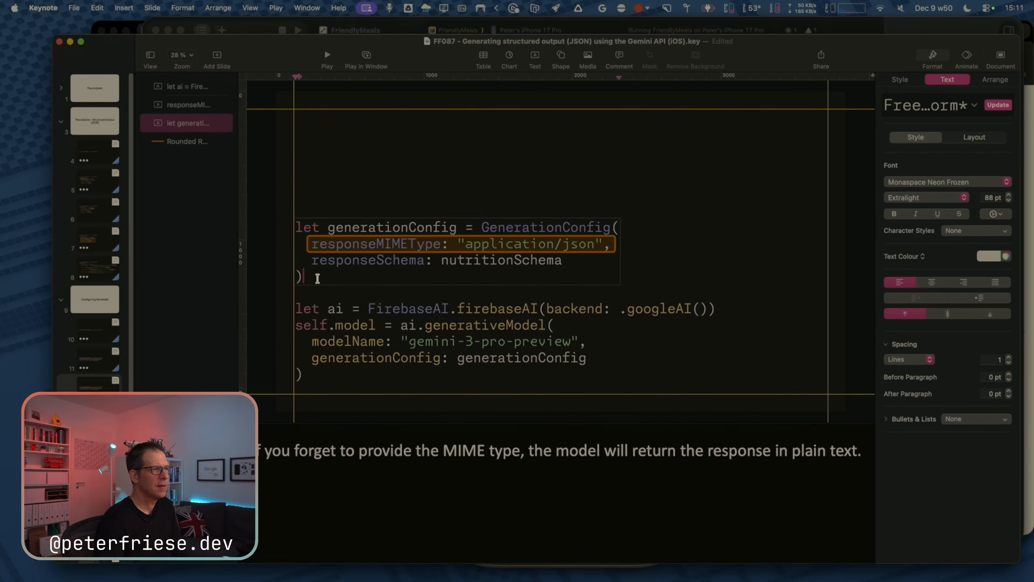
left_click(363, 238)
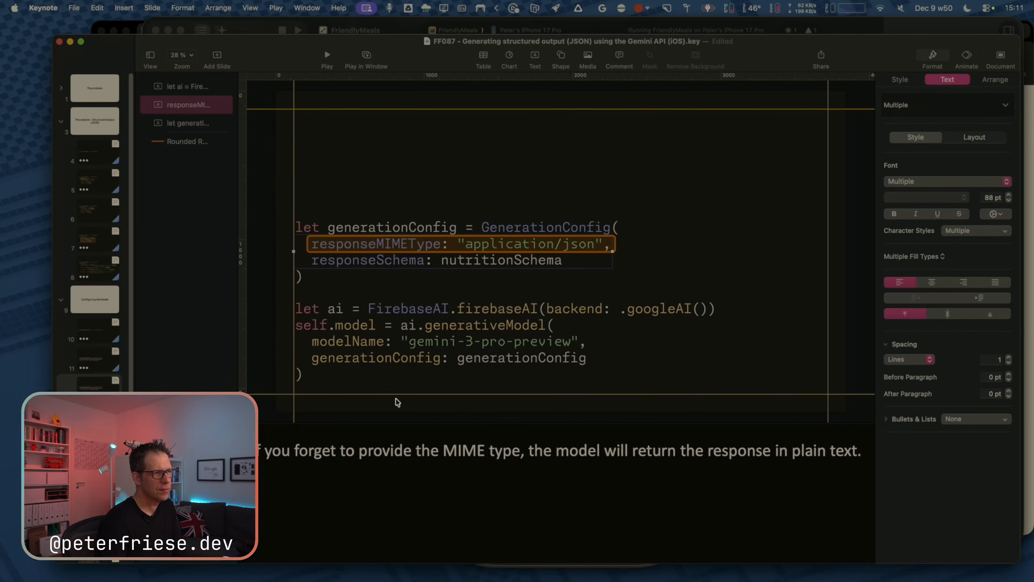
left_click(91, 369)
left_click(92, 387)
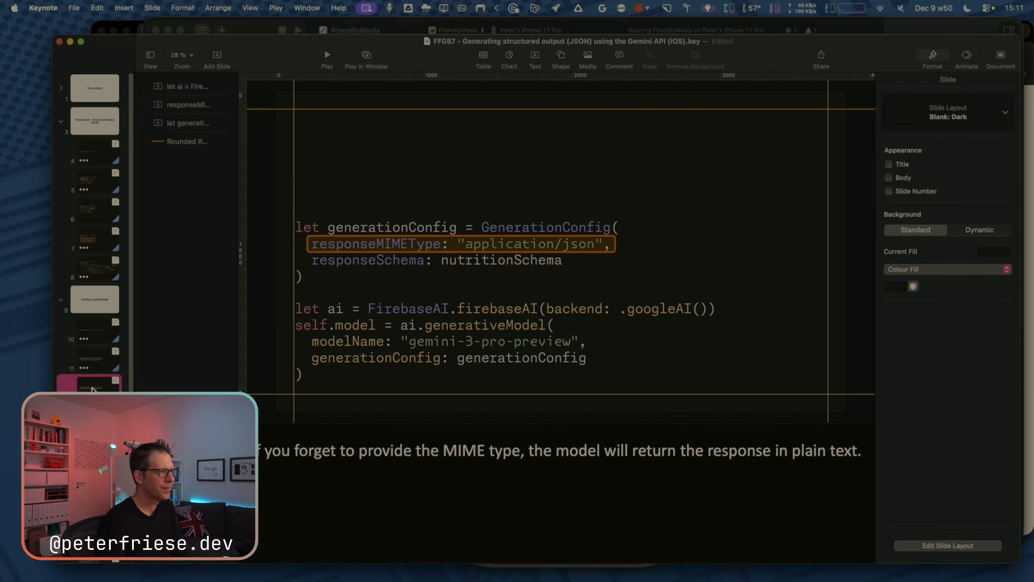
left_click(192, 141)
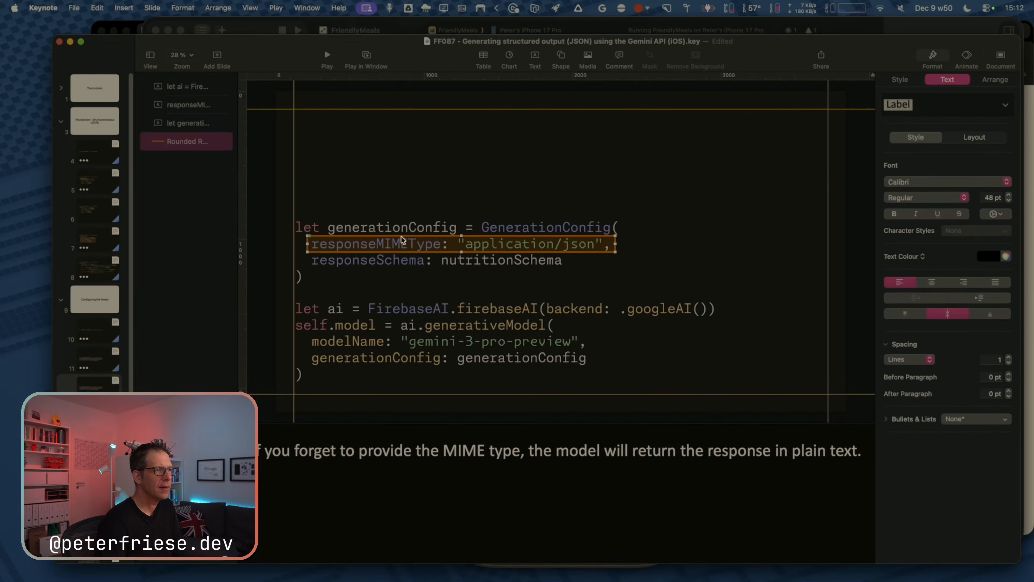
left_click_drag(408, 238, 431, 261)
key("super+z")
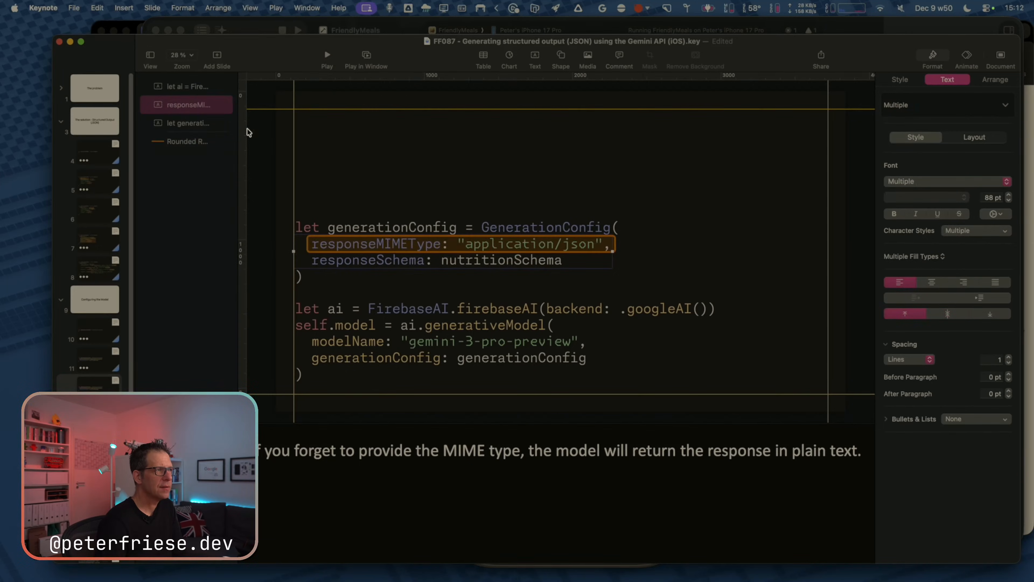
Bring the orange highlight rectangle to the front and fit it around the generationConfig argument in the generativeModel call.
right_click(169, 145)
left_click(227, 166)
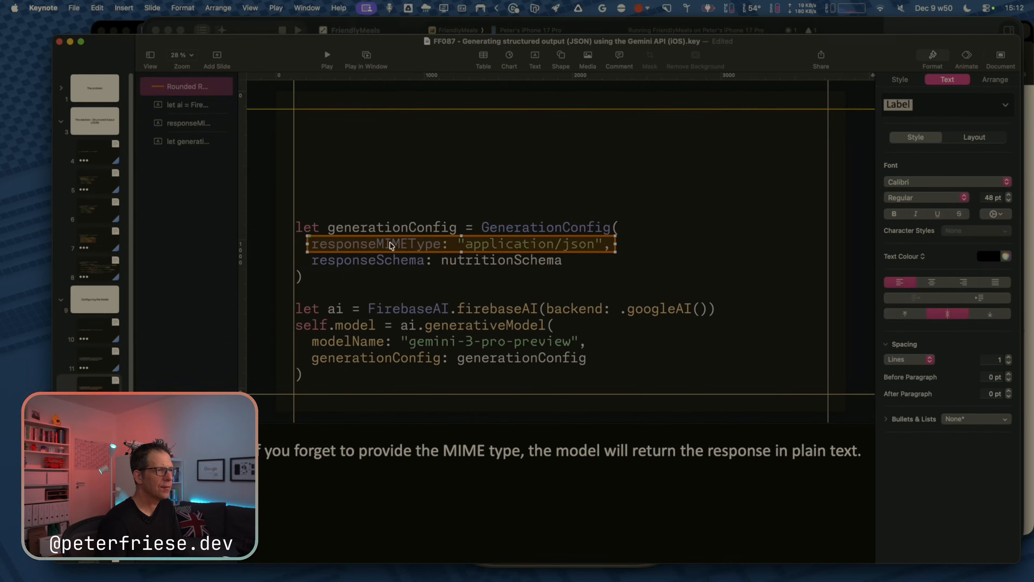
left_click_drag(390, 244, 533, 358)
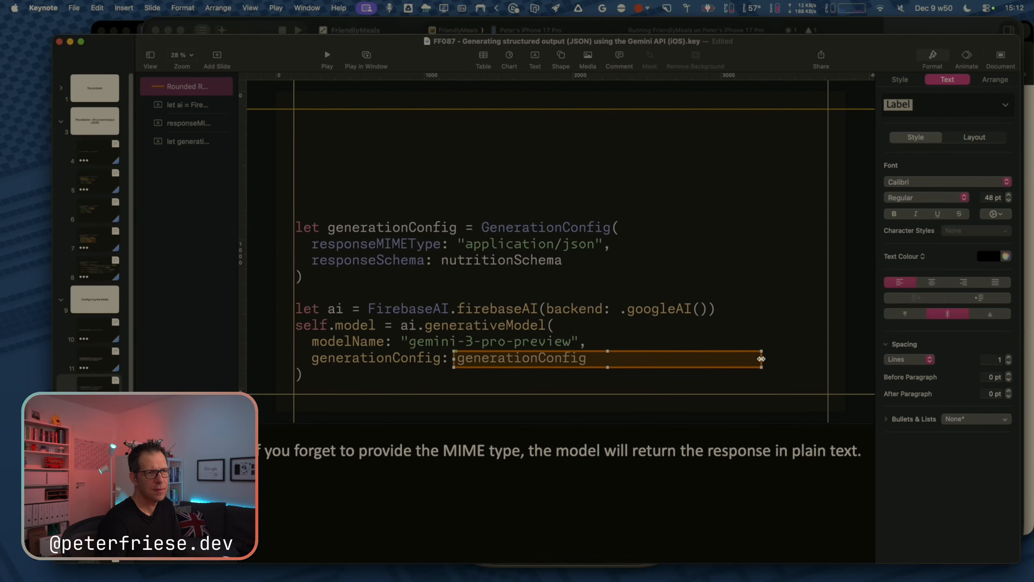
left_click_drag(761, 359, 590, 362)
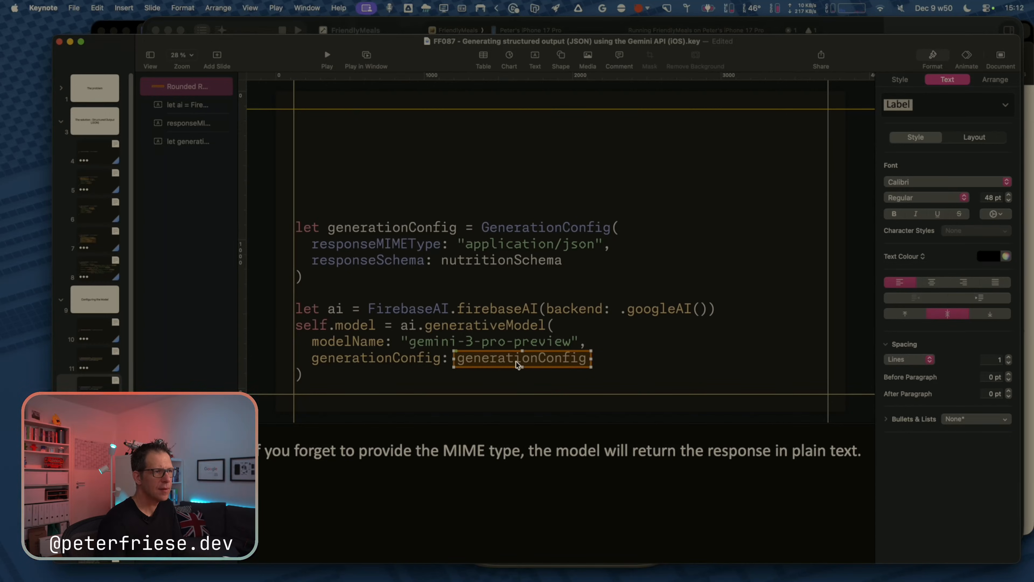
Duplicate the highlight rectangle and place the copy over the generationConfig constant name in the first code line.
key("super+d")
left_click_drag(545, 366, 413, 235)
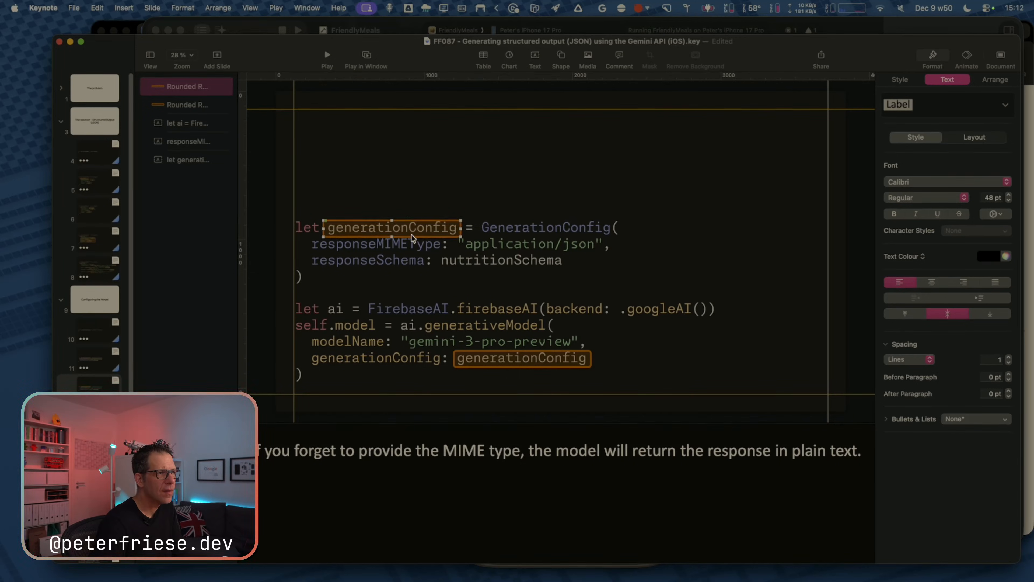
left_click(330, 151)
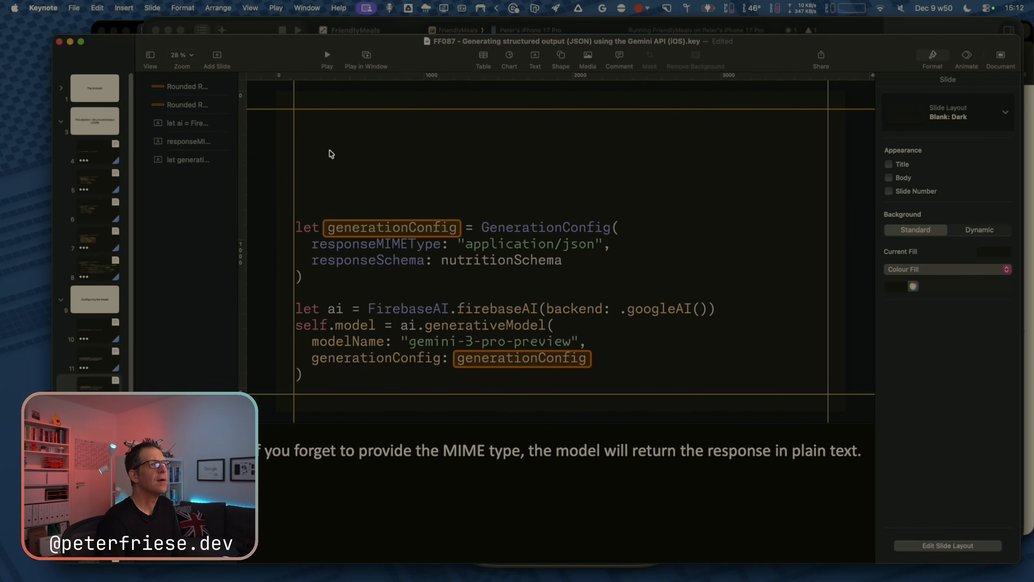
Link the two generationConfig highlight rectangles with a connection line and change it to the Corner type.
left_click(168, 86)
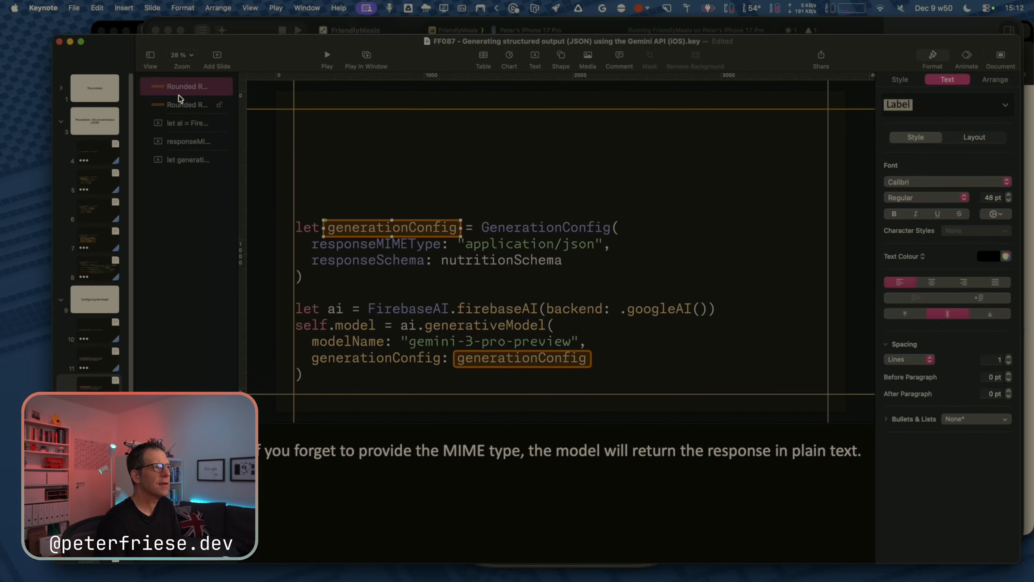
left_click(183, 105, "shift")
left_click(561, 56)
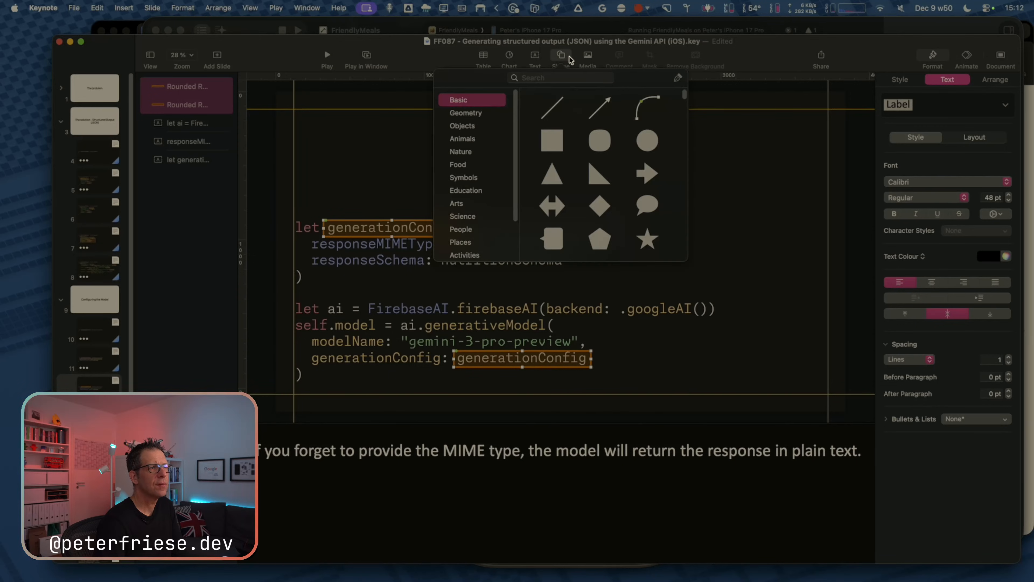
left_click(637, 102)
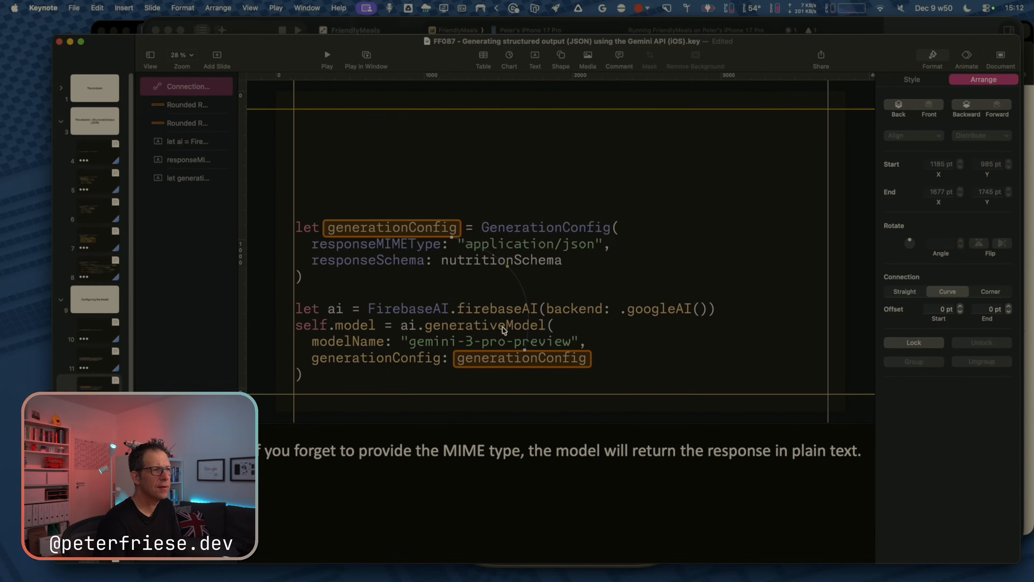
left_click_drag(508, 266, 502, 277)
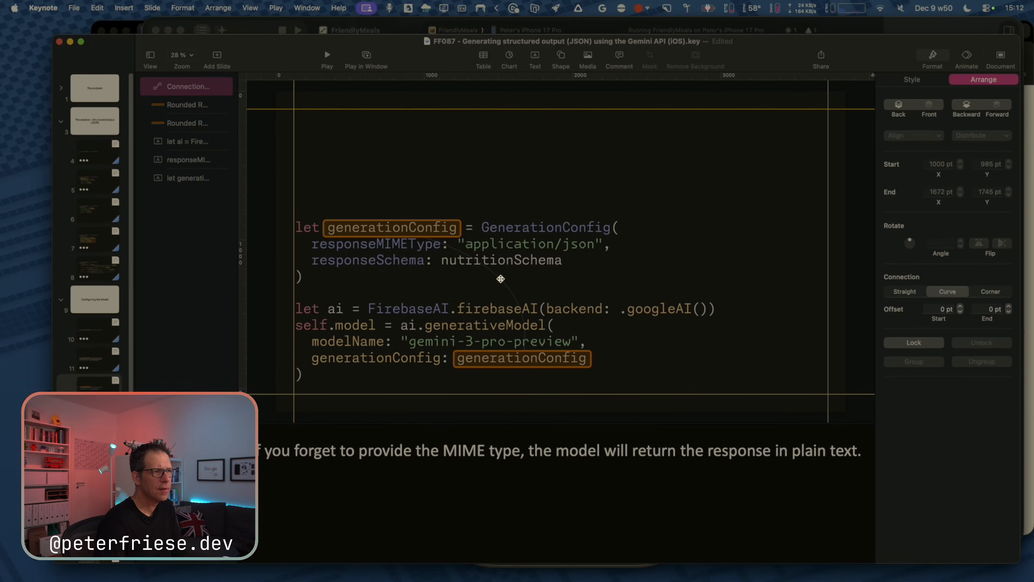
double_click(500, 278)
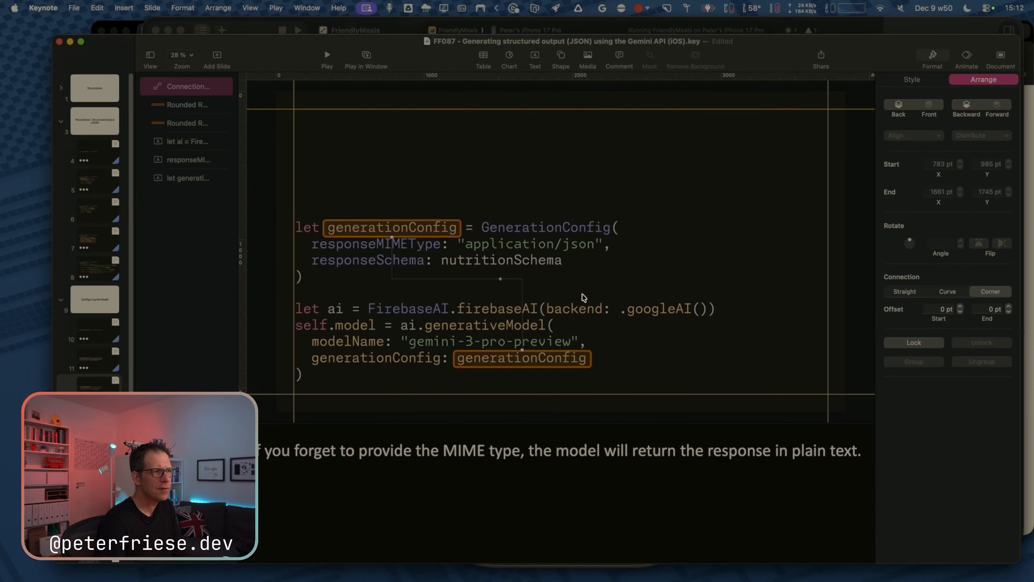
Set the connection line's stroke width to 10 pt to match the border of the highlight rectangles.
left_click(913, 79)
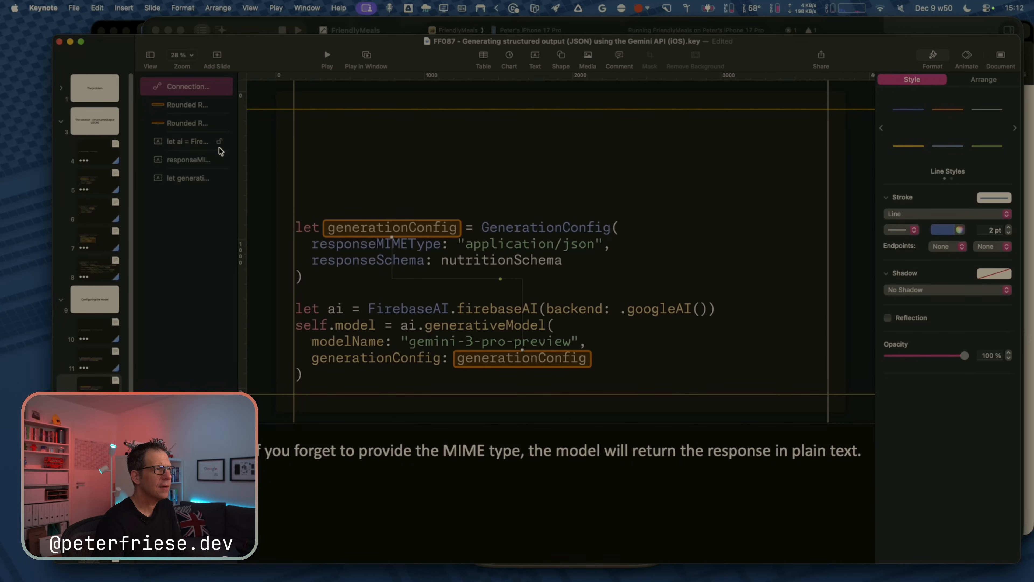
left_click(187, 105)
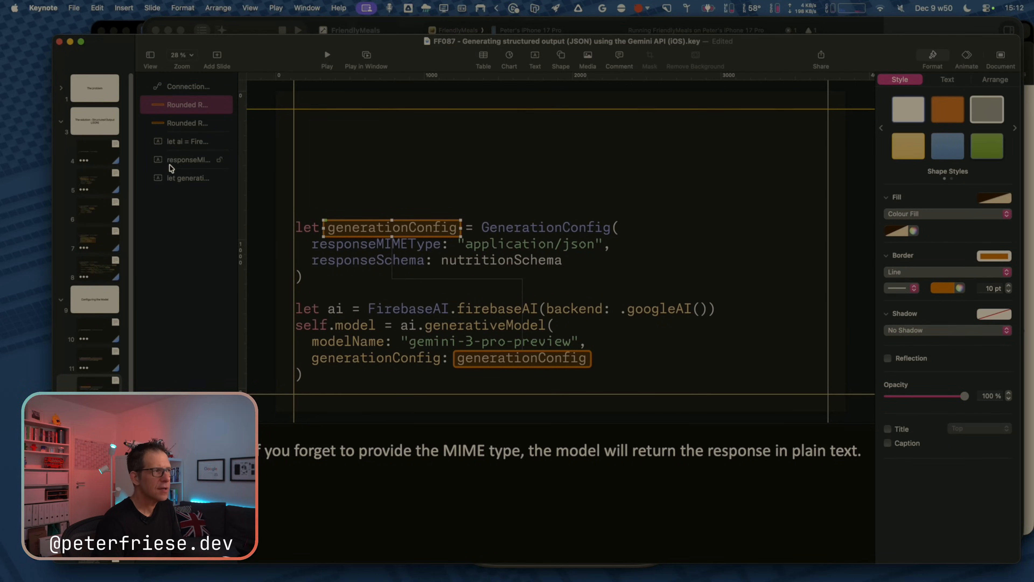
left_click(183, 92)
left_click(1009, 228)
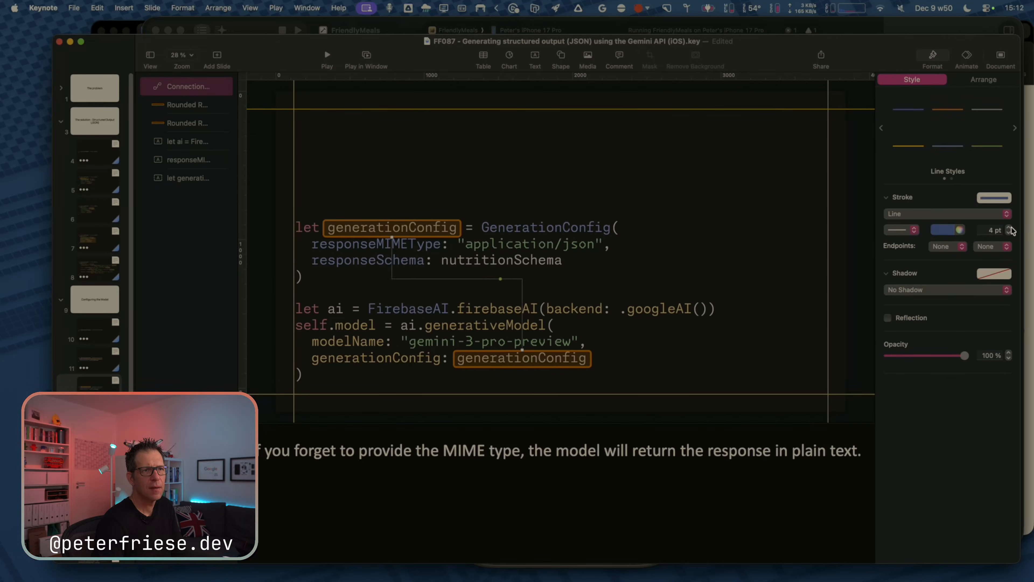
left_click(1009, 228)
left_click(1009, 228)
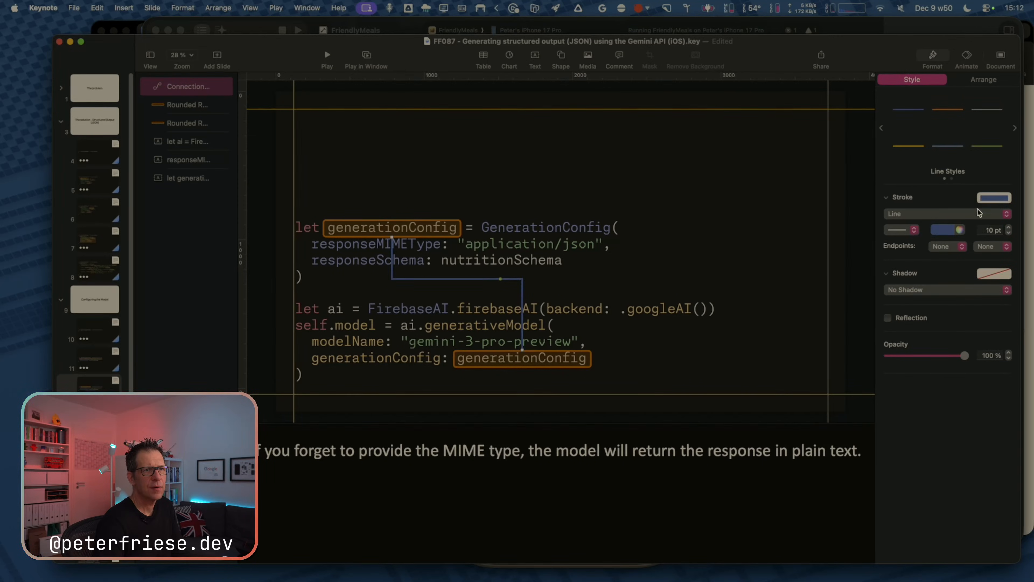
Keep the connection line's solid stroke style and set its stroke colour to red-orange.
left_click(998, 198)
left_click(999, 198)
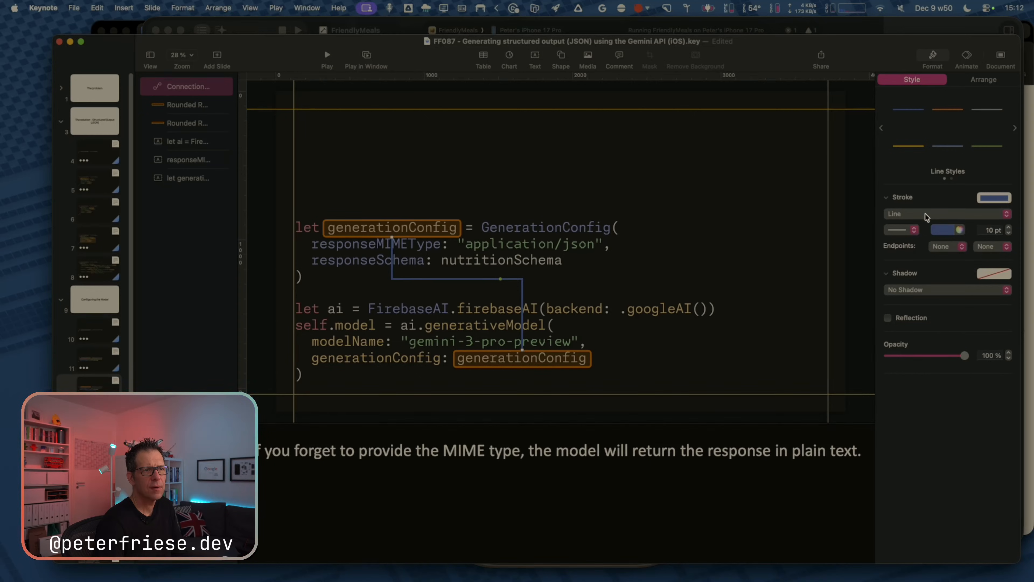
left_click(893, 230)
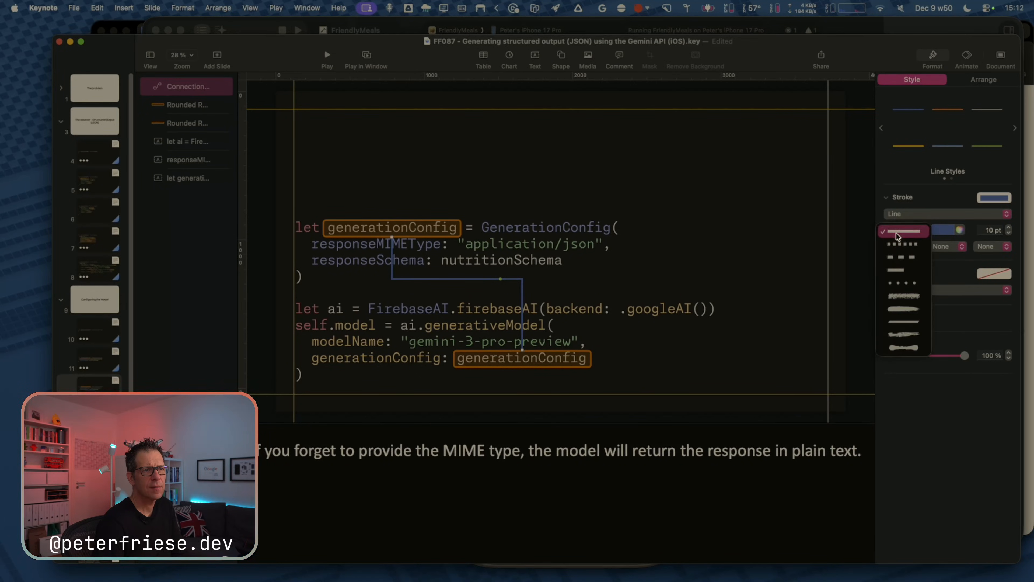
left_click(897, 234)
left_click(960, 230)
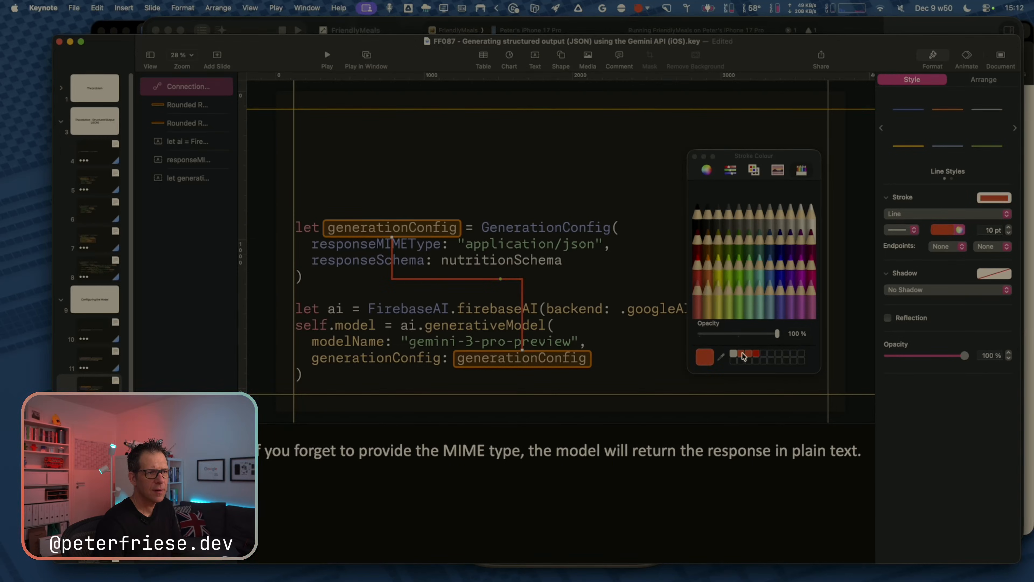
Save the orange border colour of the upper generationConfig highlight as a custom colour swatch.
left_click(204, 104)
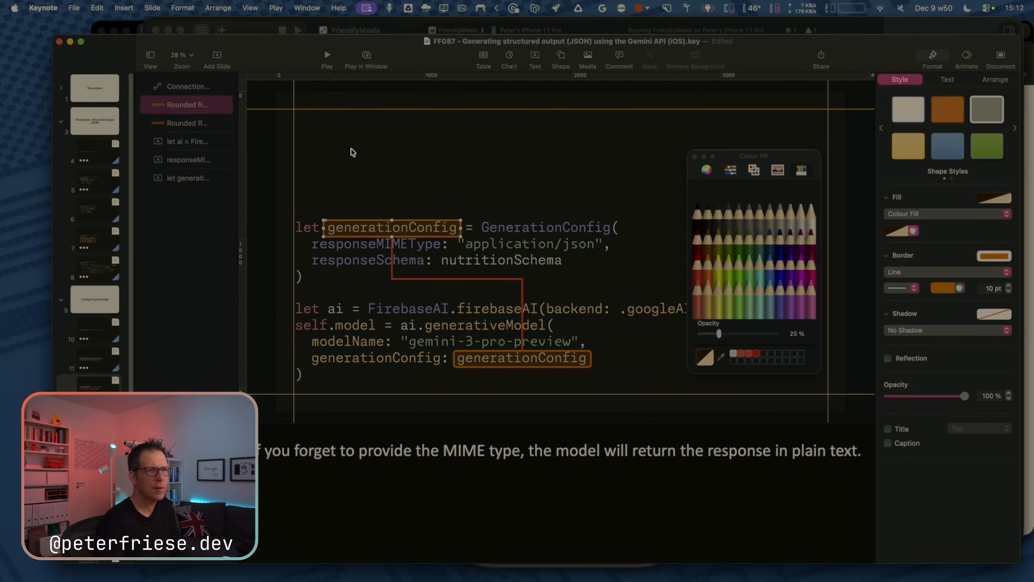
left_click(960, 289)
mouse_move(698, 359)
left_mouse_down()
mouse_move(780, 361)
mouse_move(731, 362)
left_mouse_up()
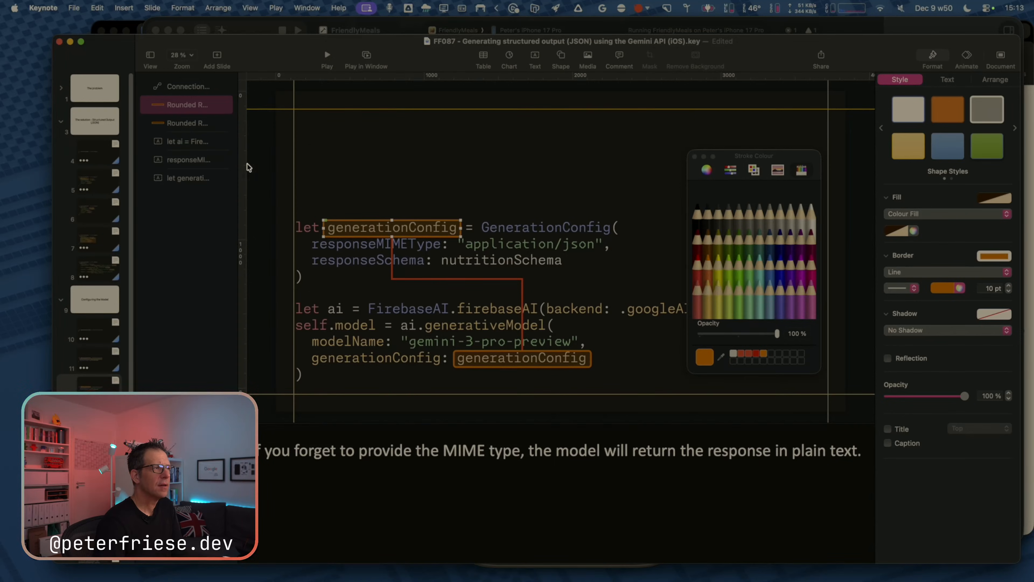
Set the connection line's stroke colour to the saved orange swatch.
left_click(185, 87)
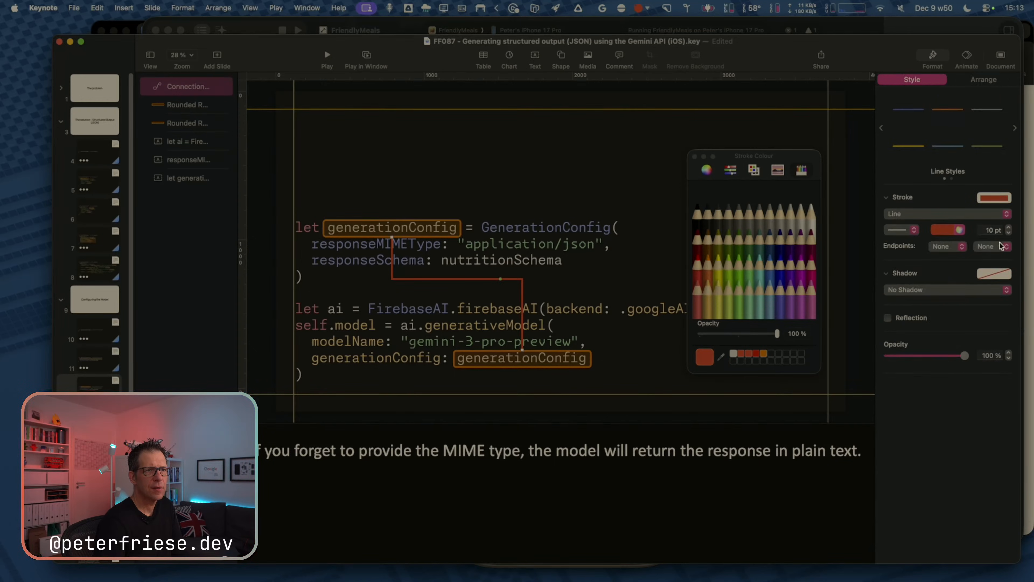
left_click(962, 230)
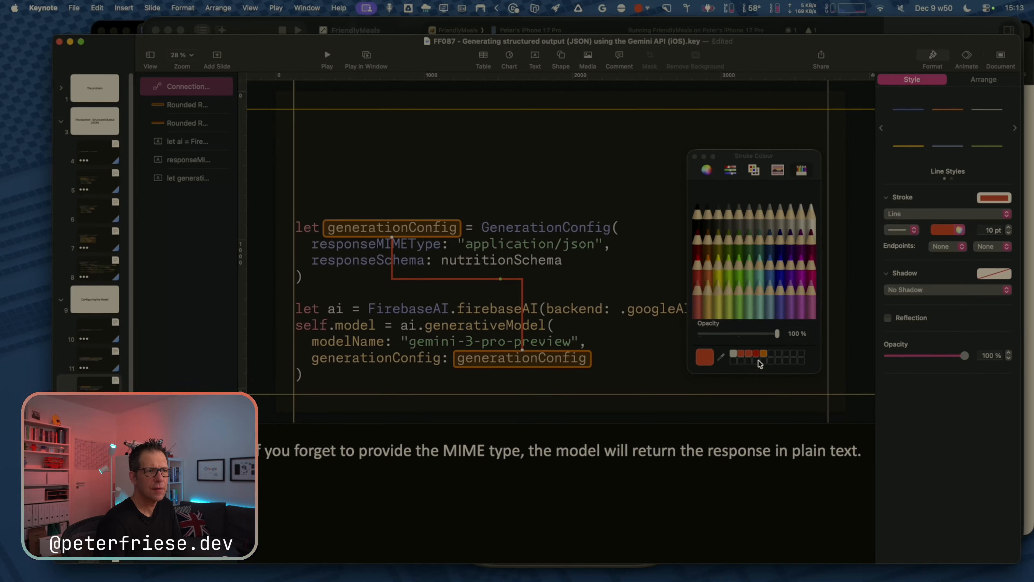
left_click(764, 354)
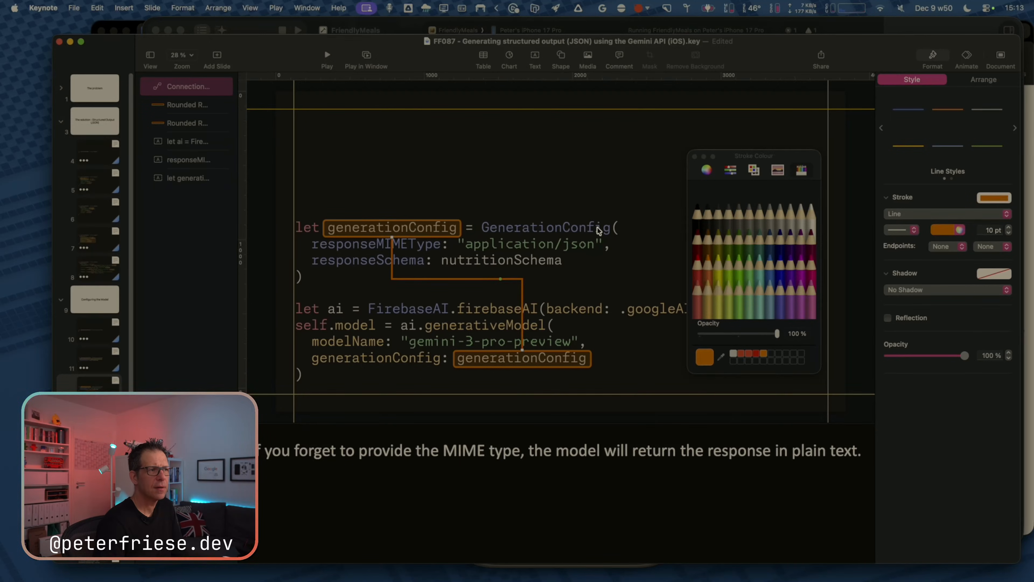
left_click(430, 285)
left_click(480, 276)
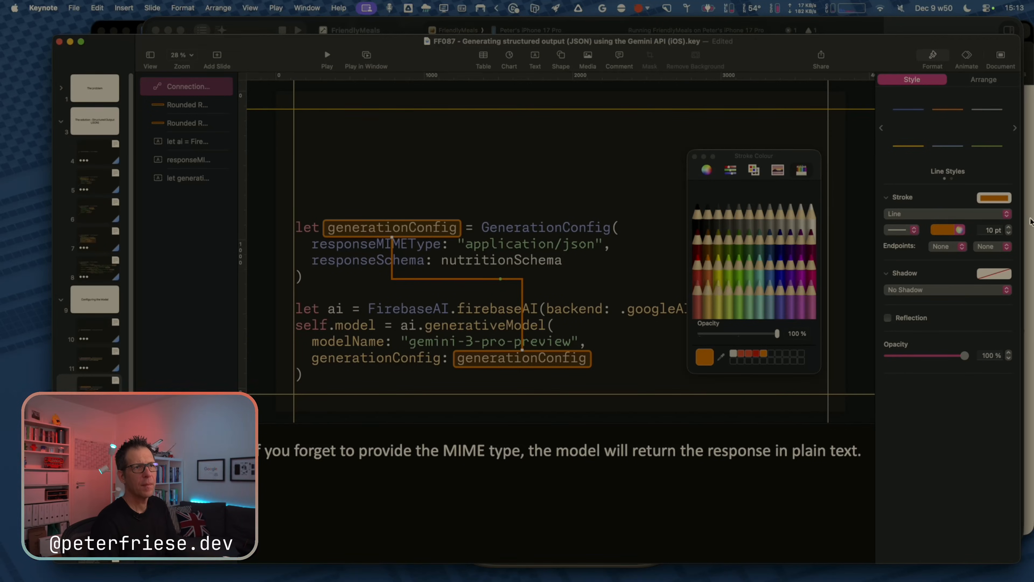
Move the lower generationConfig highlight's Line Draw build to first in the build order and start it After Transition.
left_click(966, 61)
left_click(949, 550)
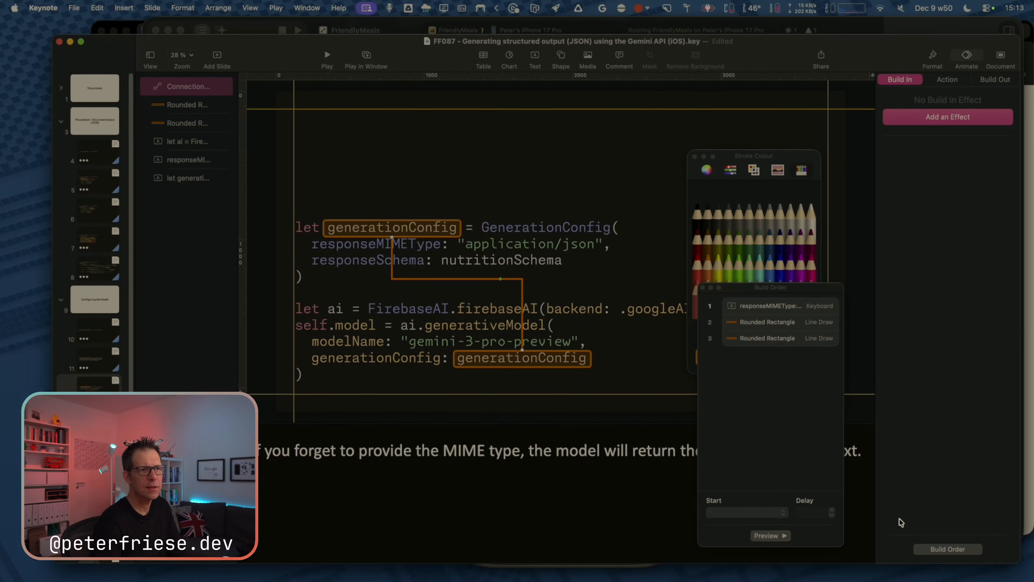
left_click_drag(785, 294, 896, 285)
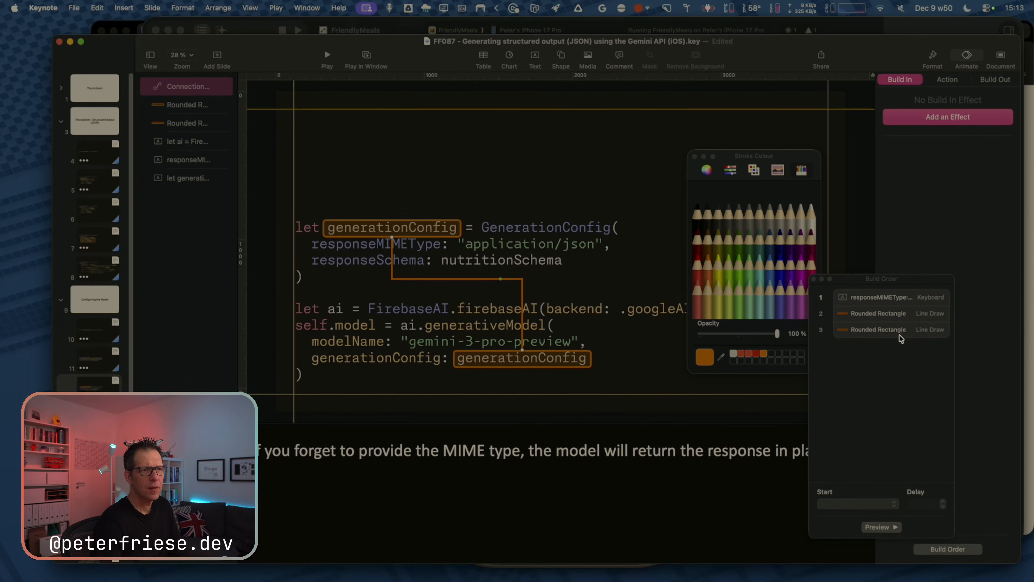
left_click(901, 333)
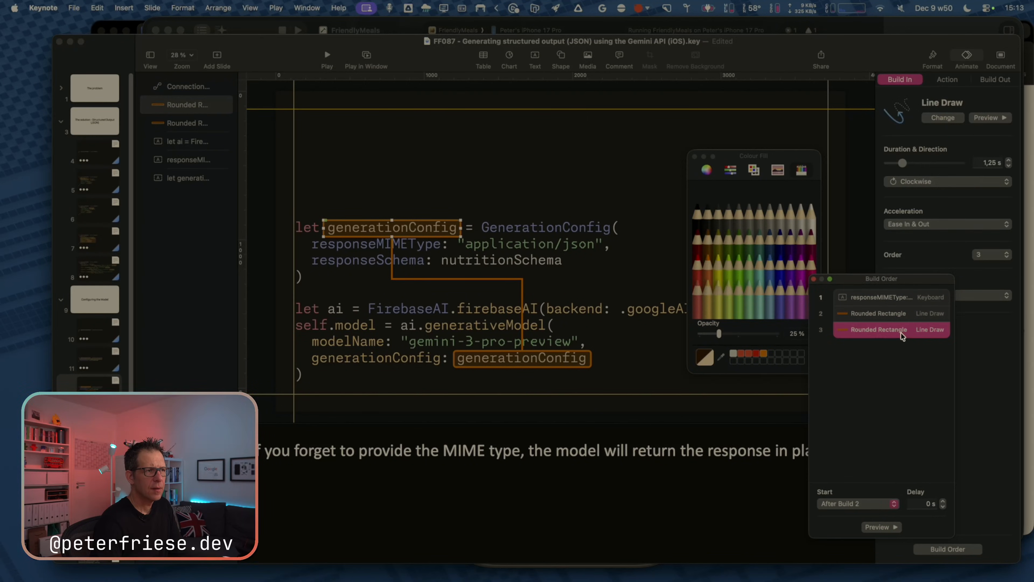
left_click(901, 314)
mouse_move(903, 314)
left_mouse_down()
mouse_move(903, 286)
mouse_move(906, 299)
left_mouse_up()
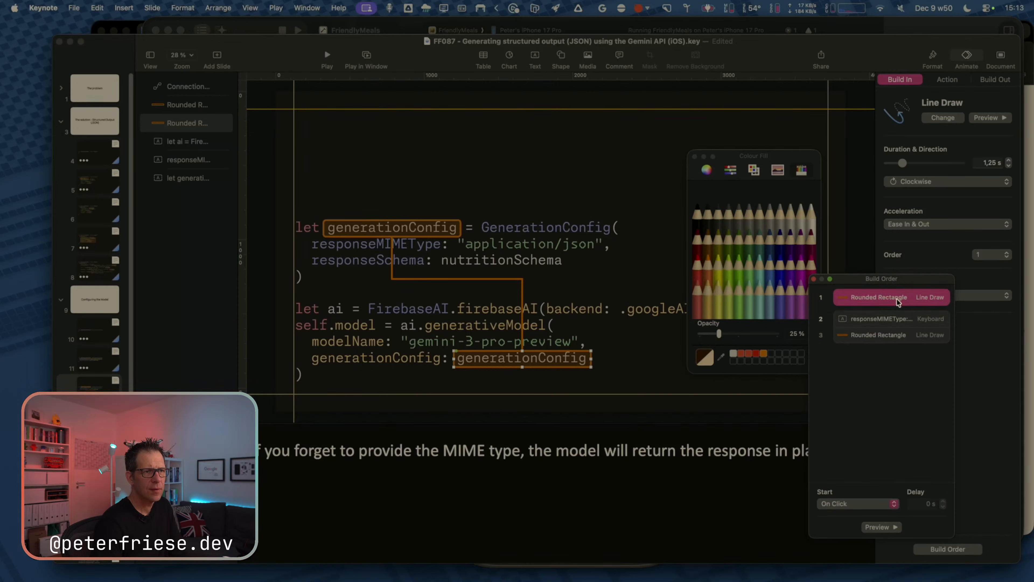
left_click(877, 505)
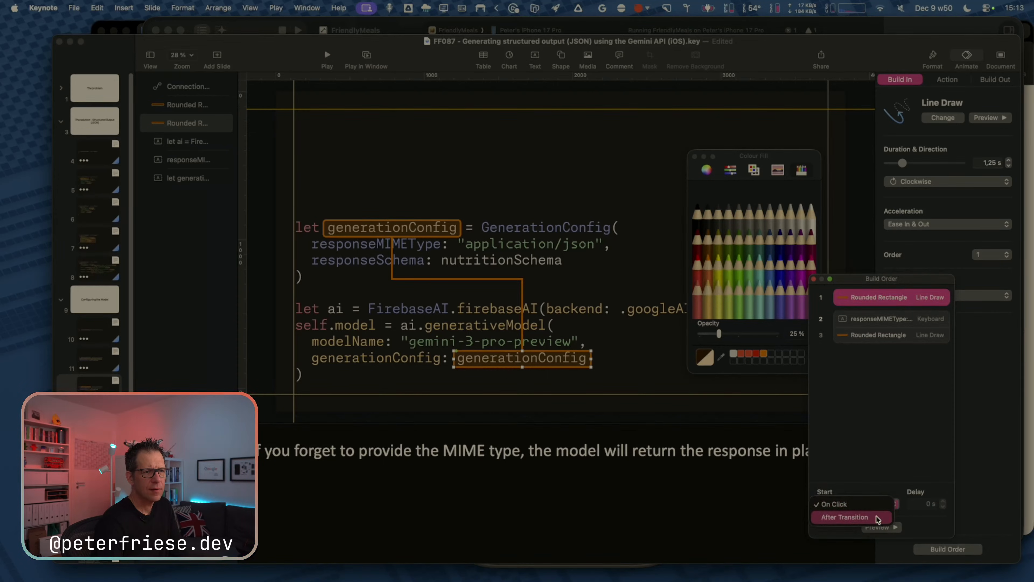
left_click(882, 517)
Remove the Keyboard build of the responseMIMEType text from the build order.
left_click(922, 323)
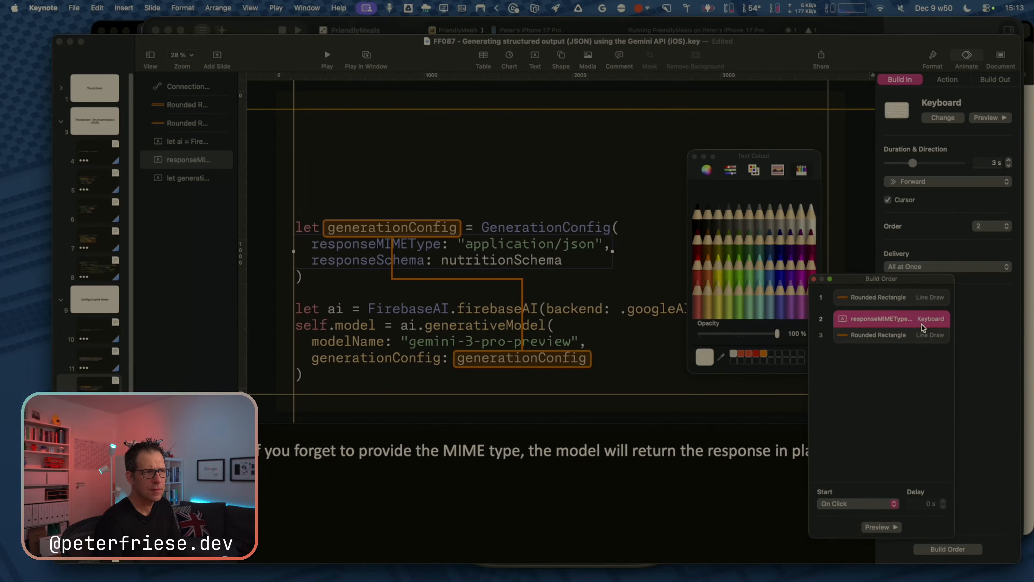
key("Delete")
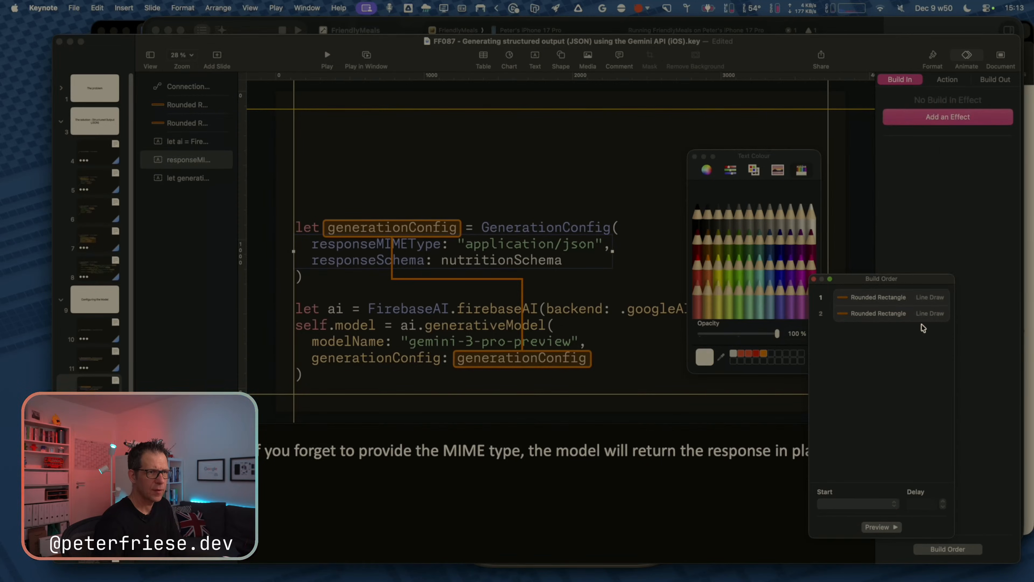
left_click(906, 314)
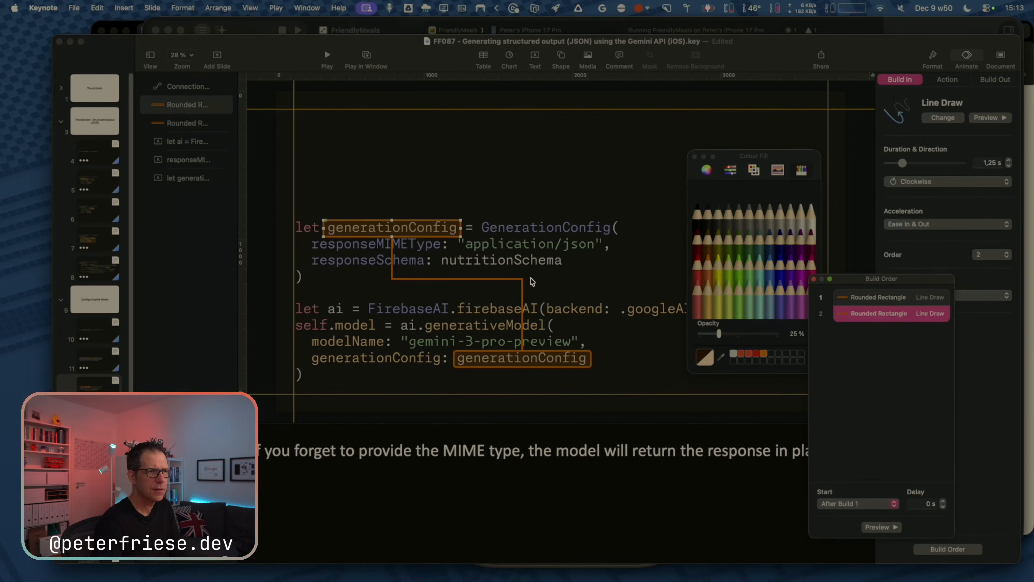
Add a Line Draw build-in effect to the connection line, set its duration to 1 s and preview it.
left_click(478, 279)
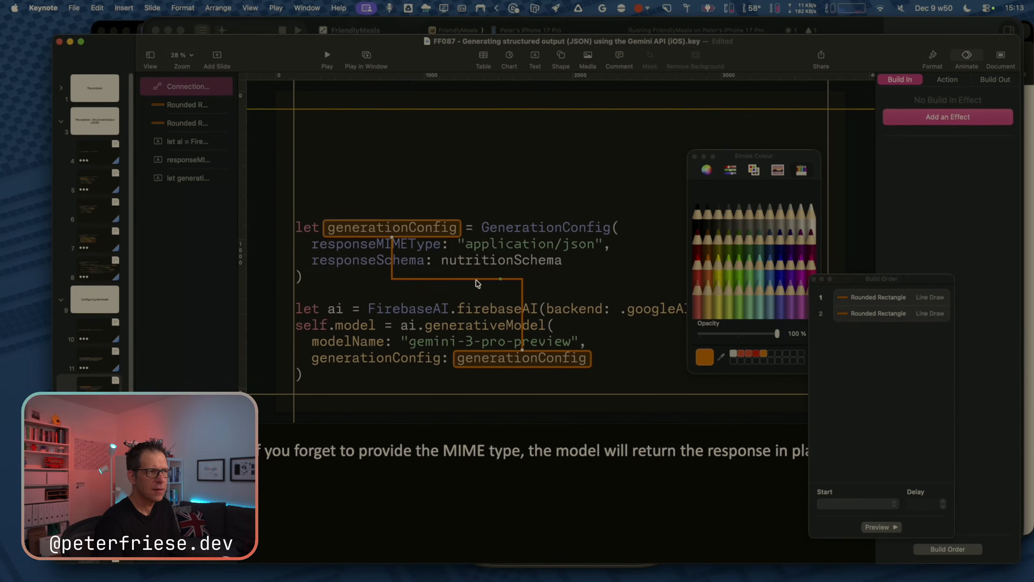
left_click(930, 56)
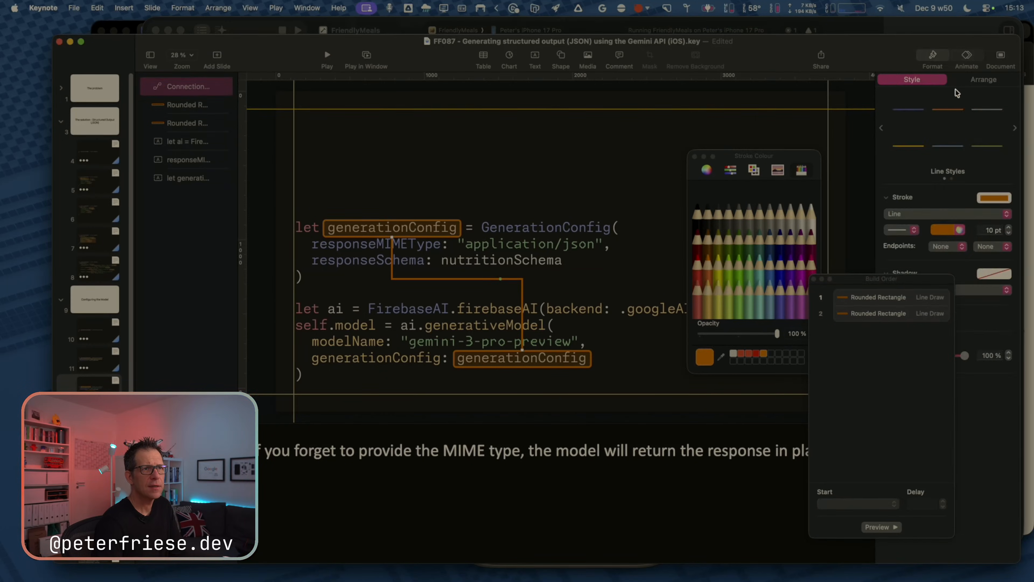
left_click(973, 51)
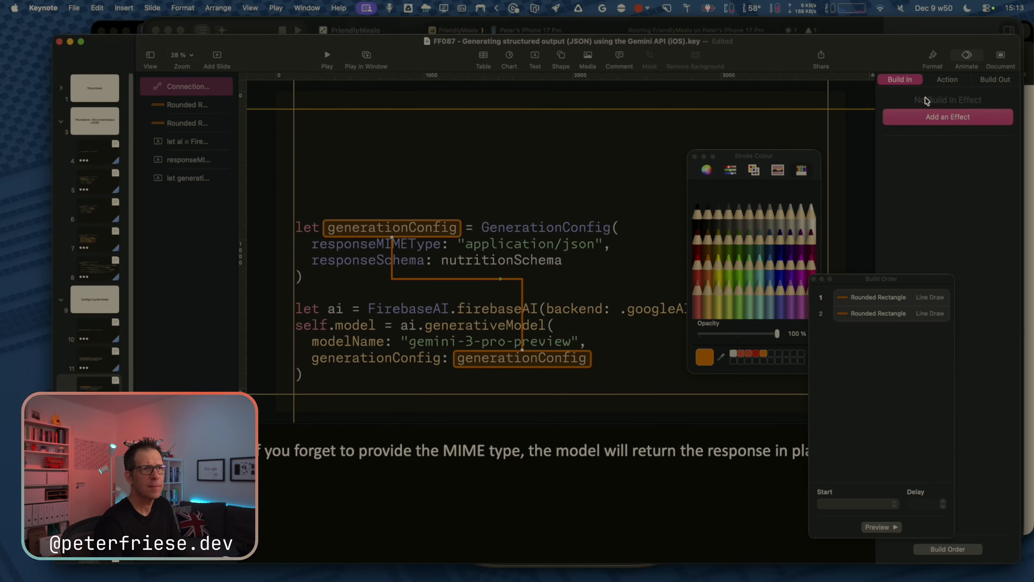
left_click(946, 118)
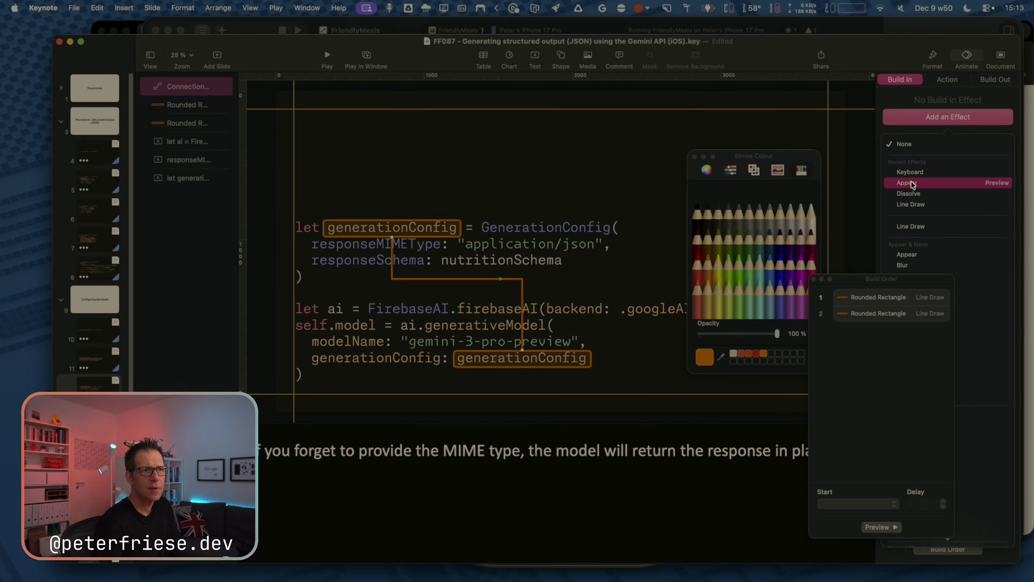
left_click(913, 227)
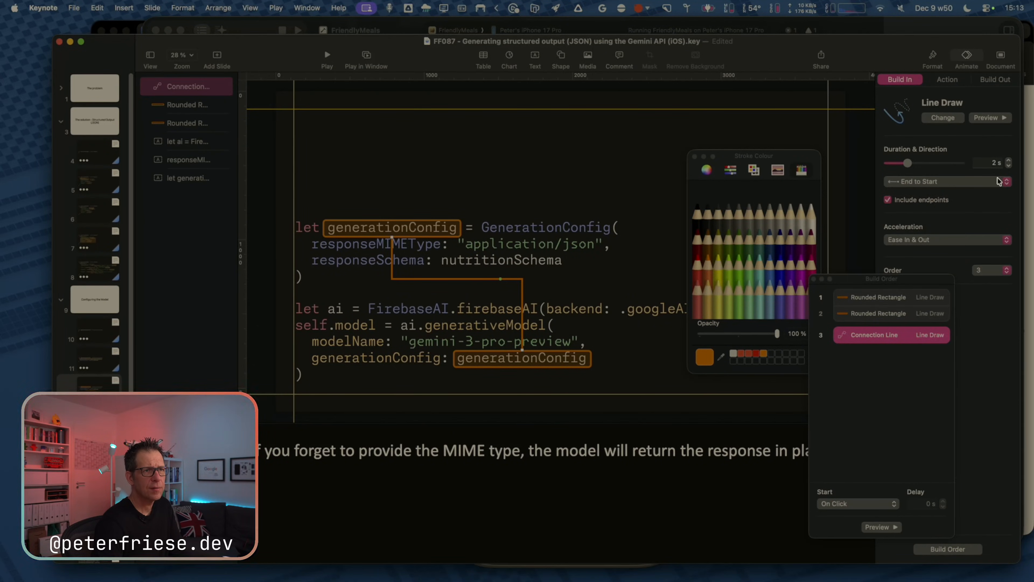
double_click(989, 166)
type("1")
key("Return")
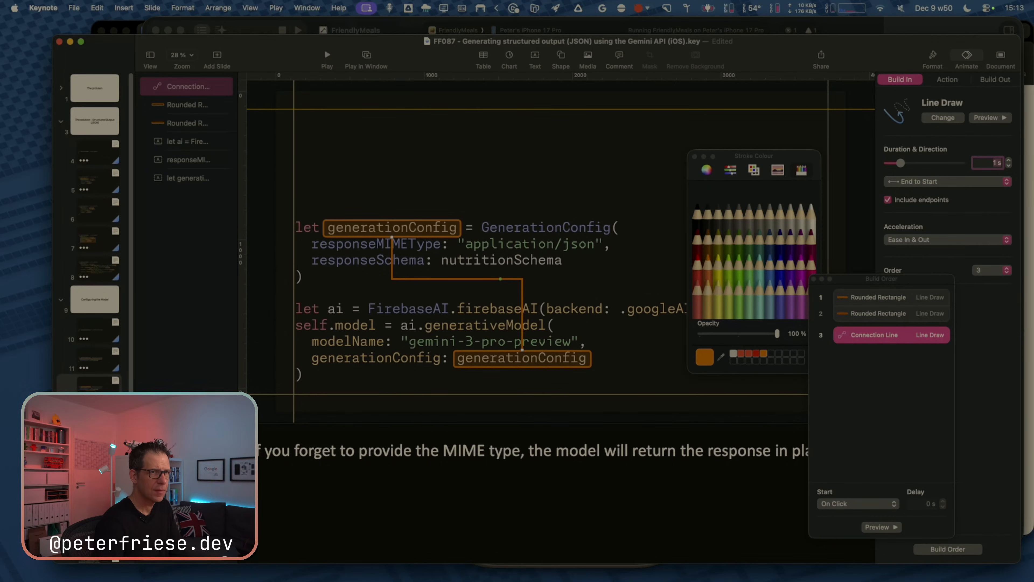
left_click(999, 118)
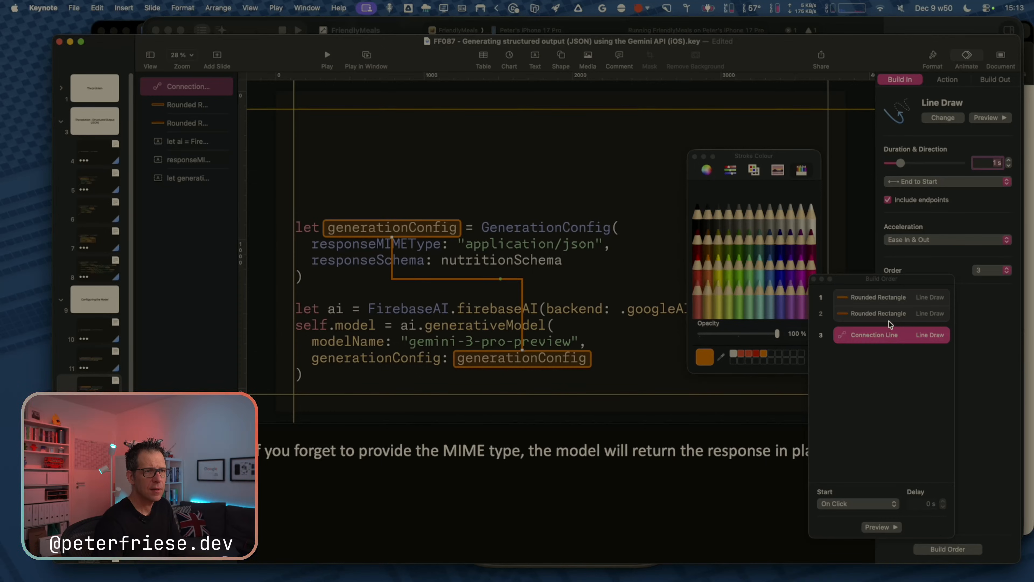
Move the connection line's build between the two highlight rectangle builds and preview the upper highlight's effect.
left_click_drag(887, 336, 886, 303)
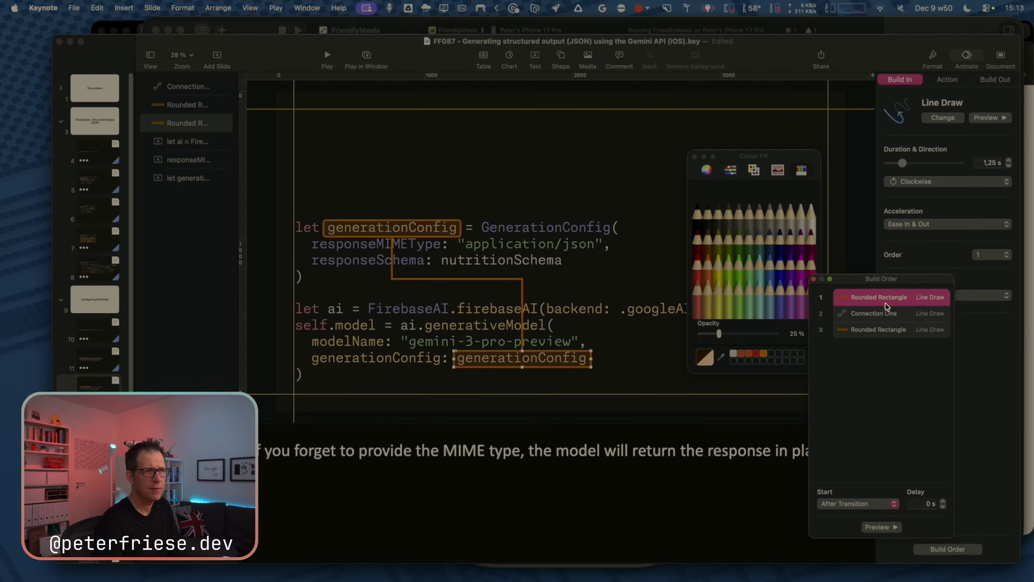
left_click(890, 334)
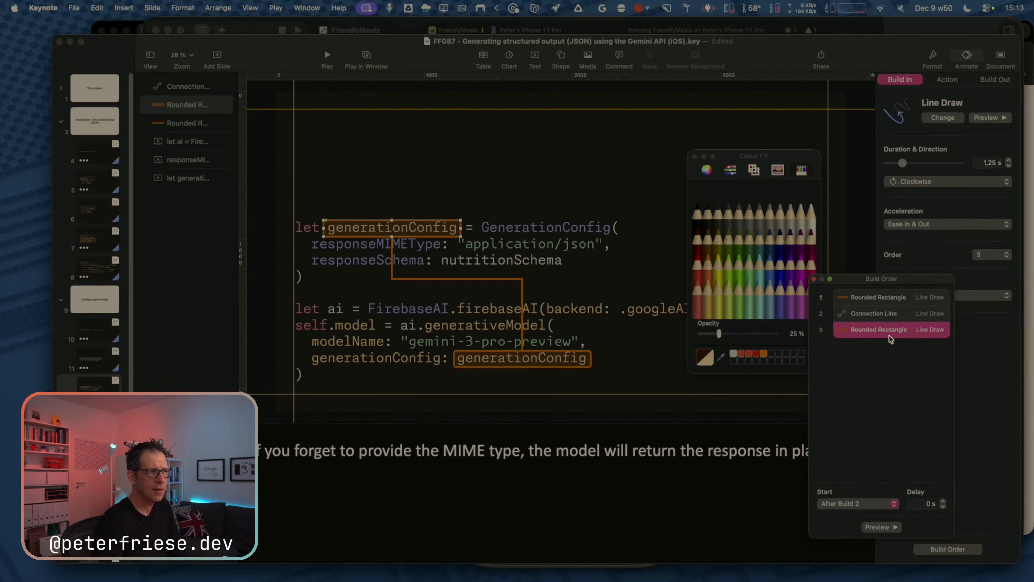
left_click(986, 121)
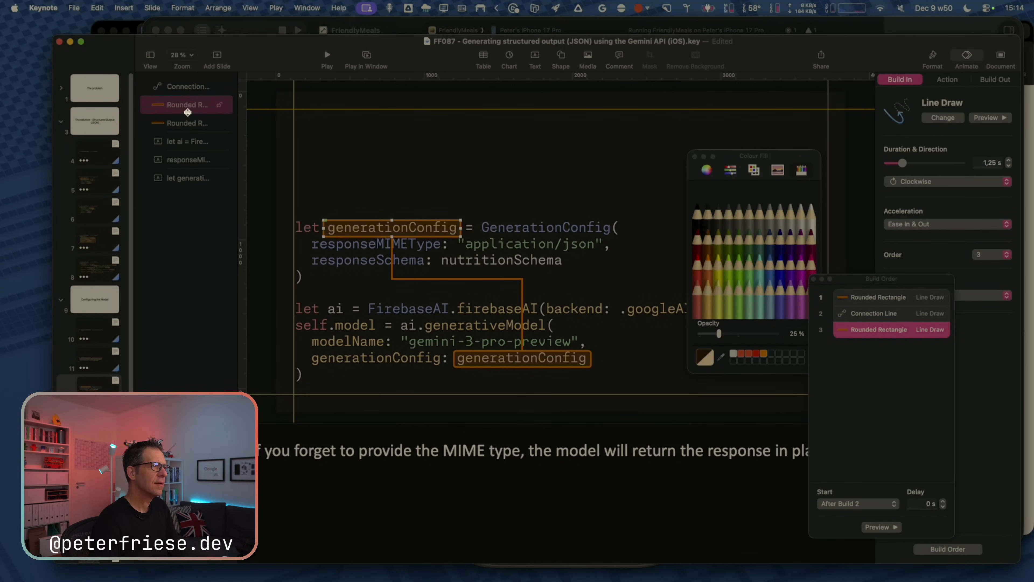
Move both generationConfig highlight rectangles behind the code text boxes in the object stacking order.
left_click(186, 121, "super")
left_click_drag(186, 117, 190, 184)
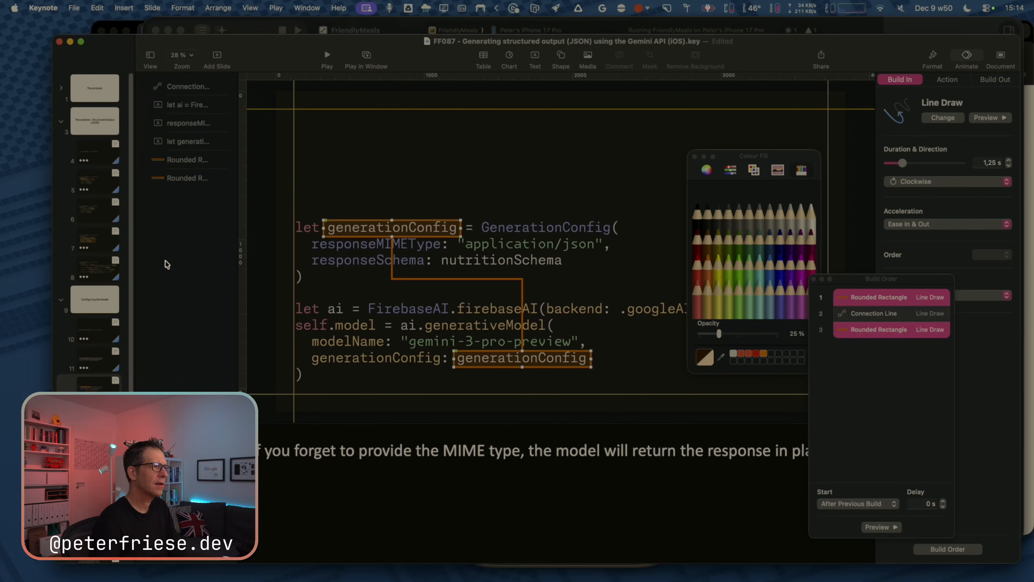
left_click(195, 79)
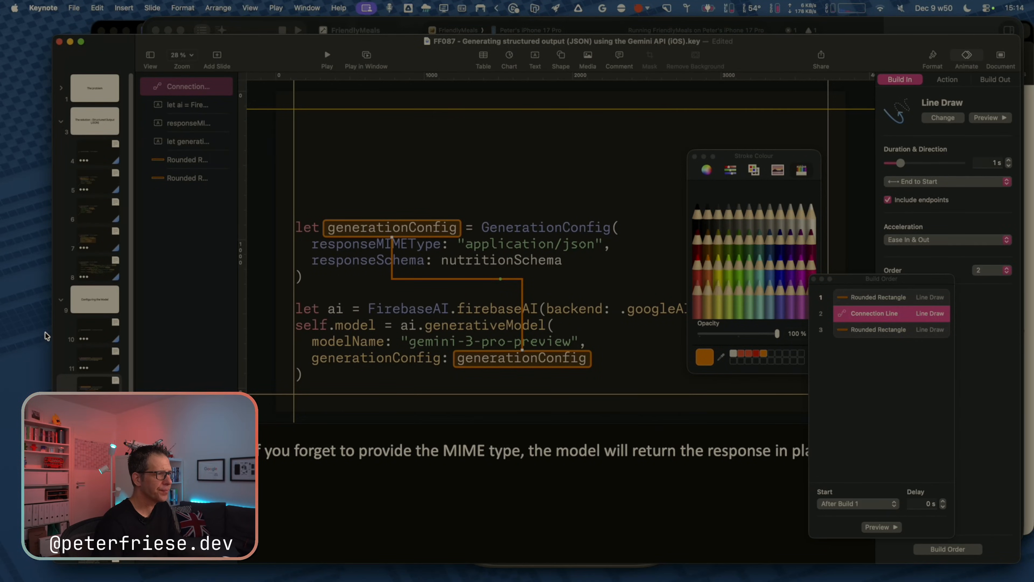
Play the slideshow in a window from slide 10 through slide 12 to check the transitions and builds, and exit it.
left_click(96, 359)
left_click(90, 339)
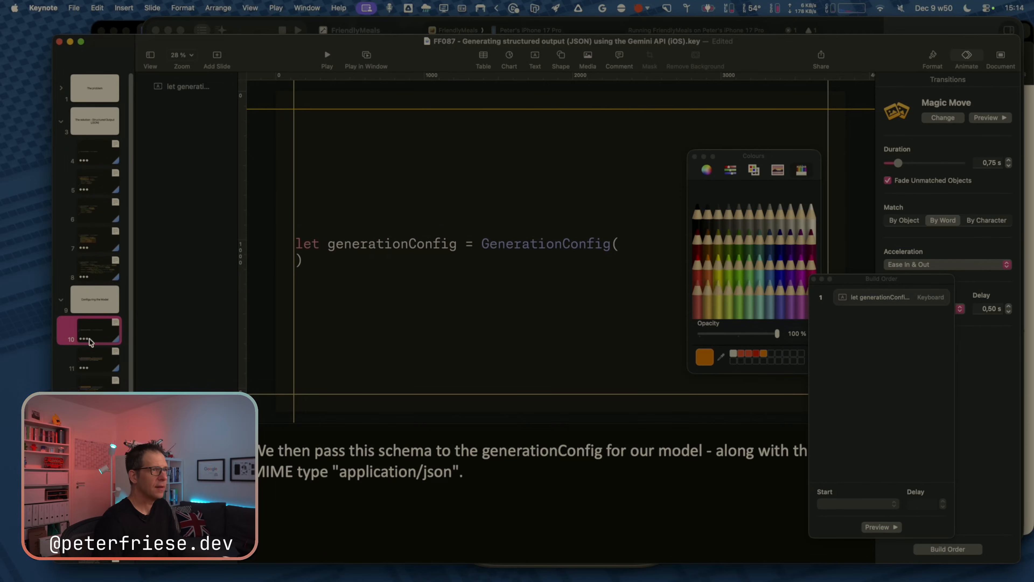
left_click(372, 57)
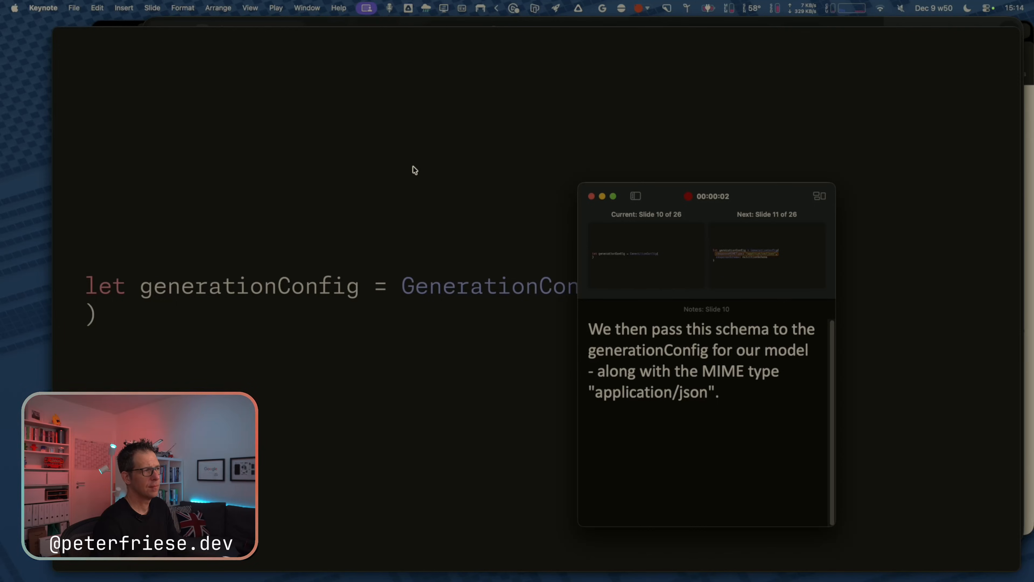
key("Right")
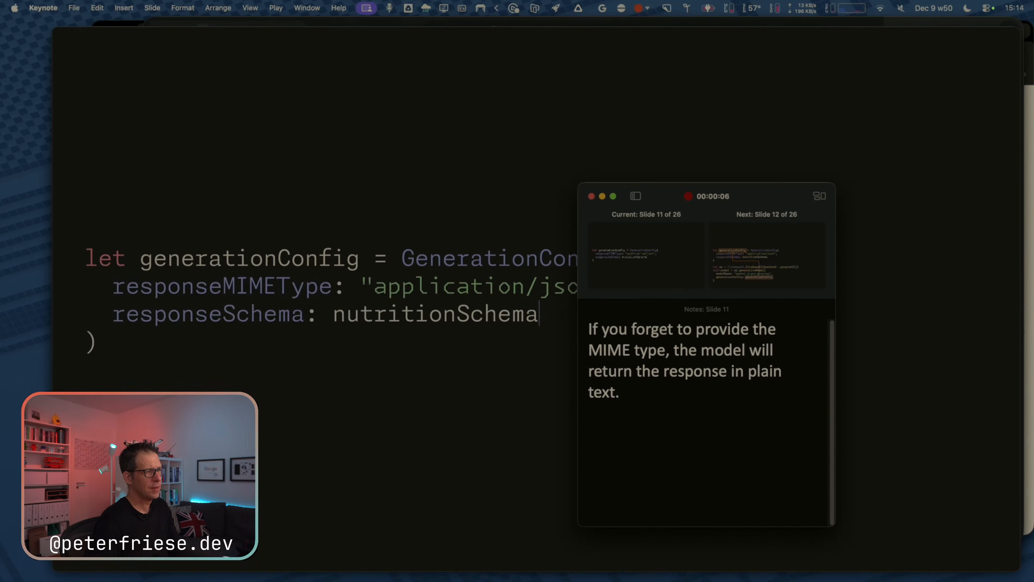
key("Right")
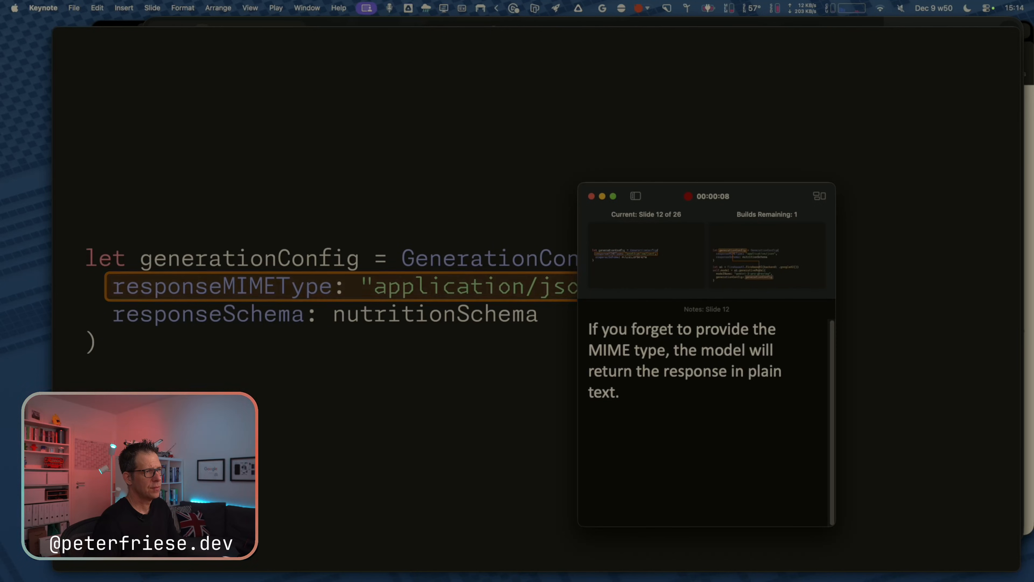
key("Right")
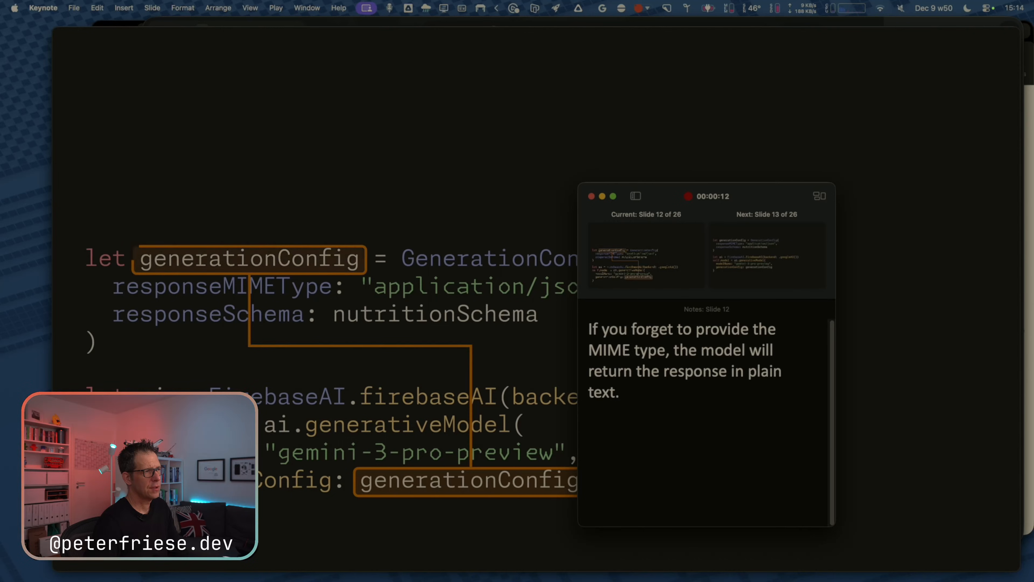
key("Escape")
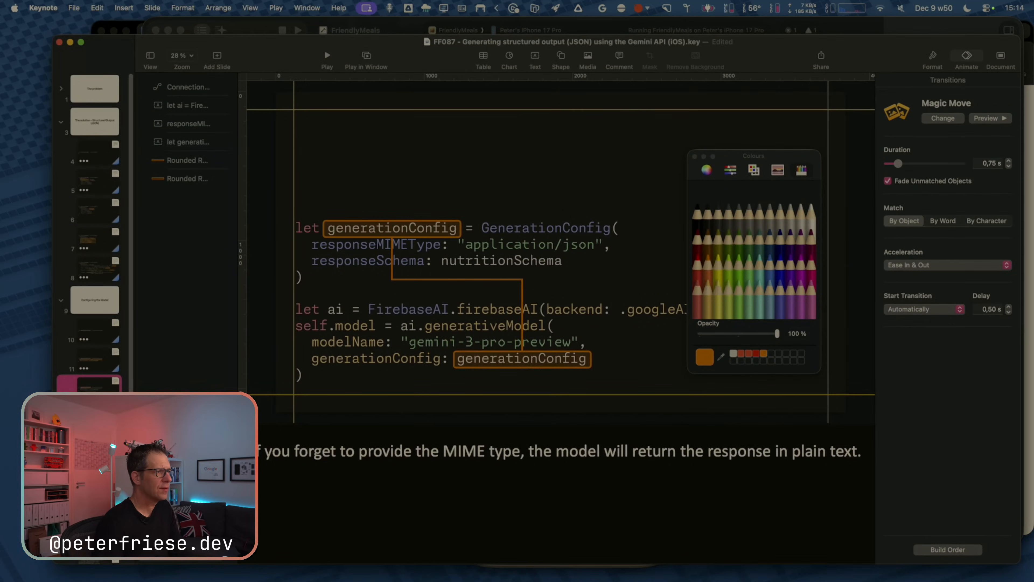
Set slide 11's Magic Move transition to start On Click and play it in a window through slide 12 to check.
left_click(90, 368)
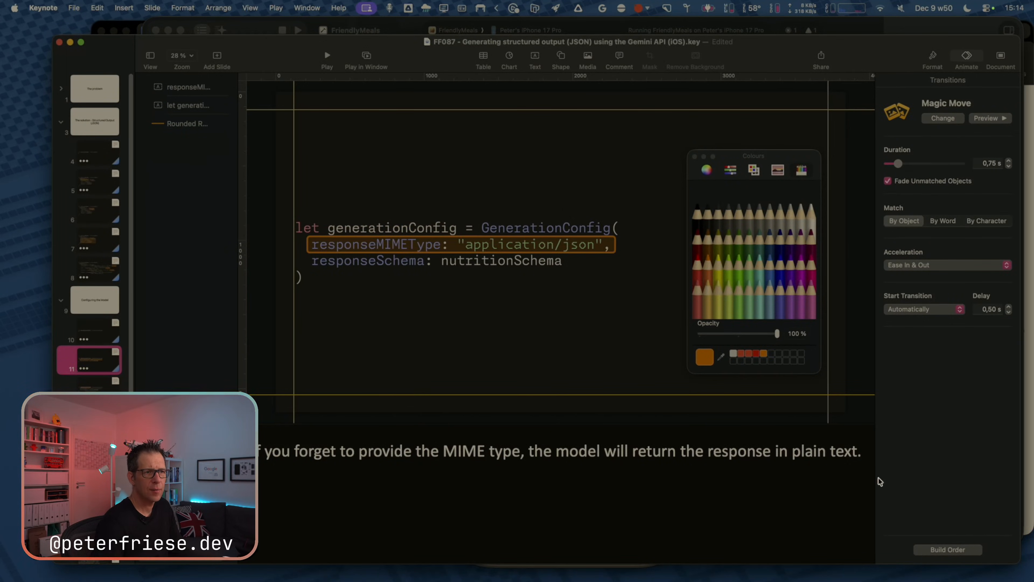
left_click(846, 379)
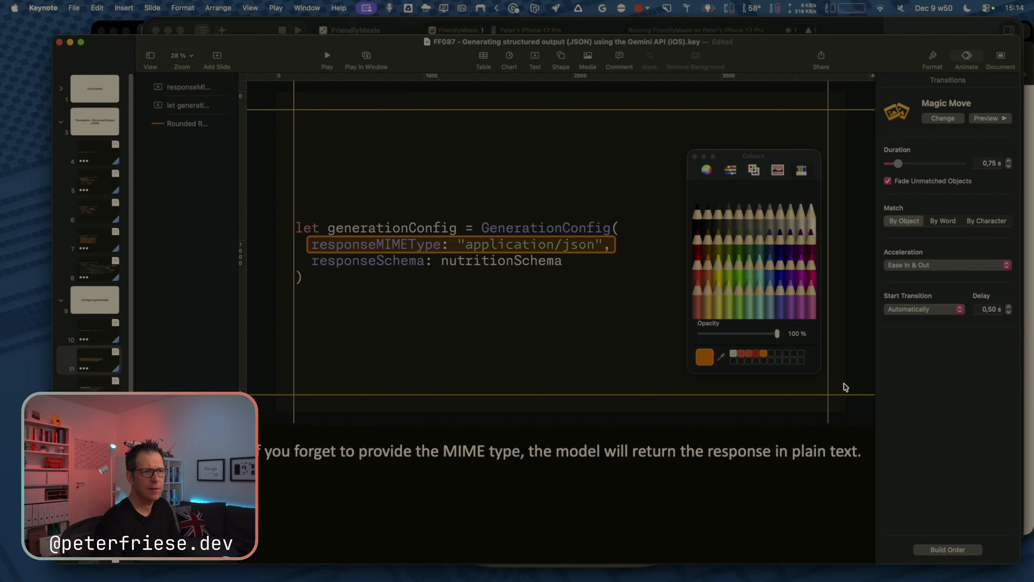
left_click(934, 309)
left_click(923, 306)
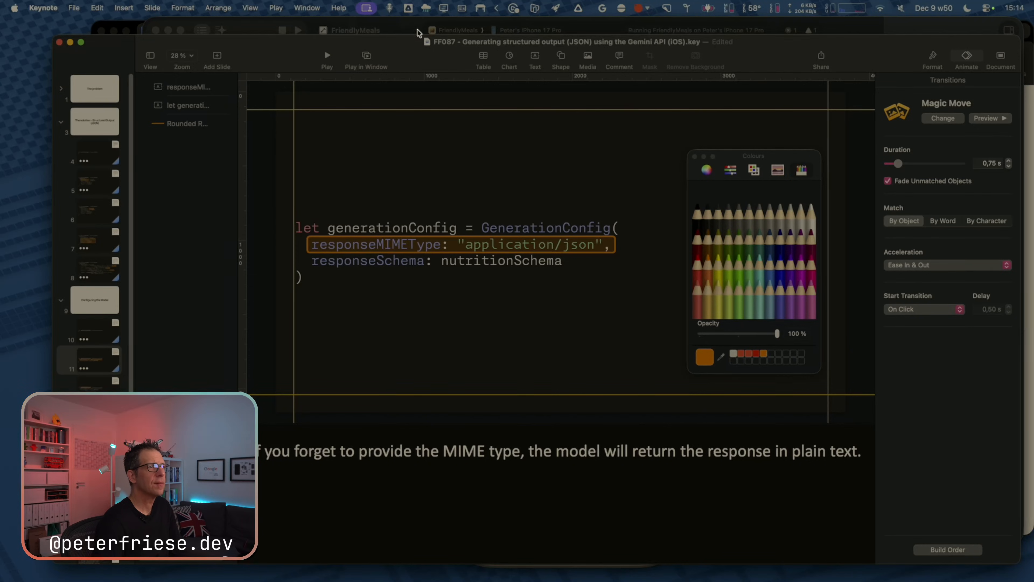
left_click(367, 57)
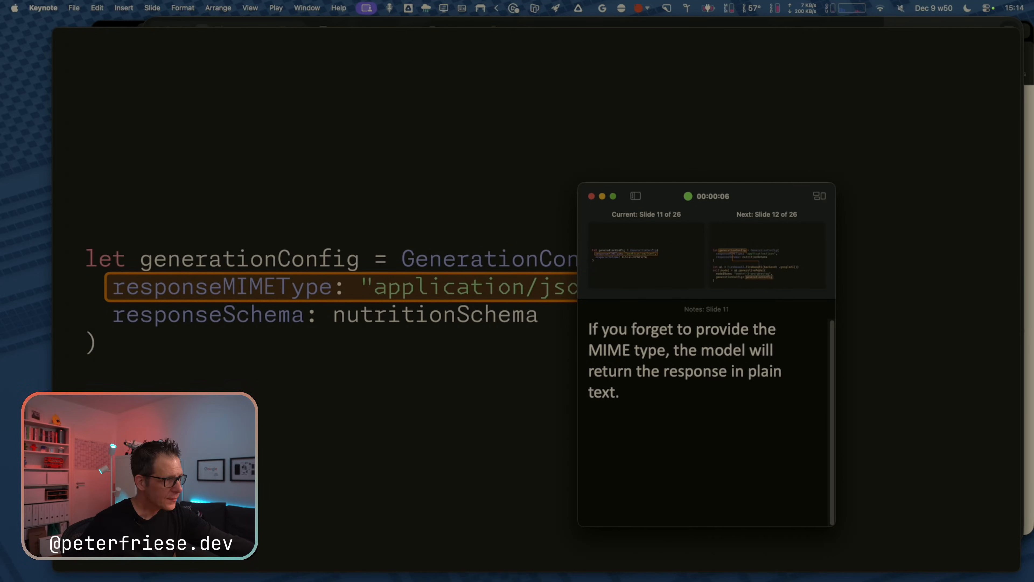
key("Right")
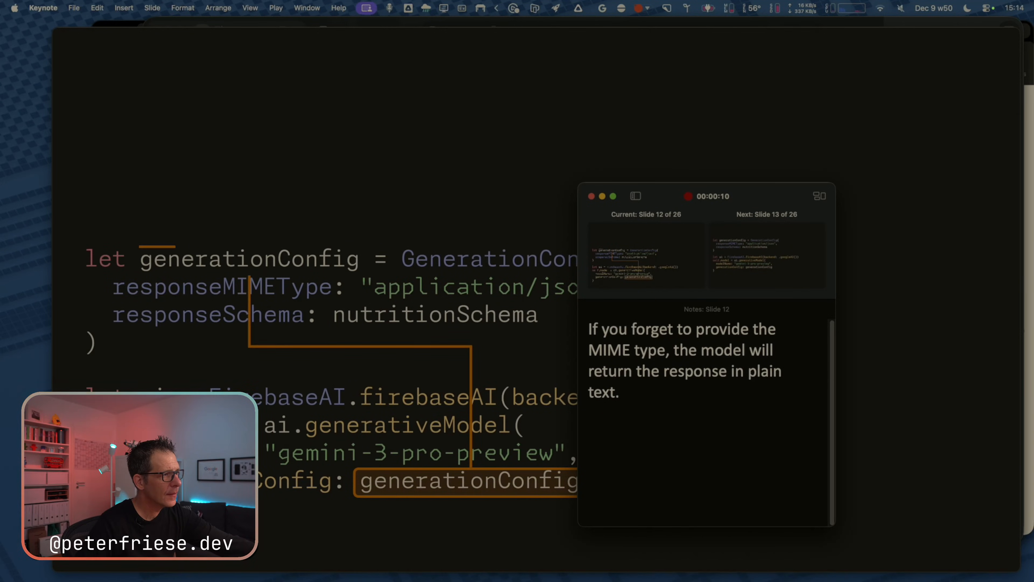
Advance the slideshow to slide 13, exit it, and save the presentation with slide 12 selected.
key("Right")
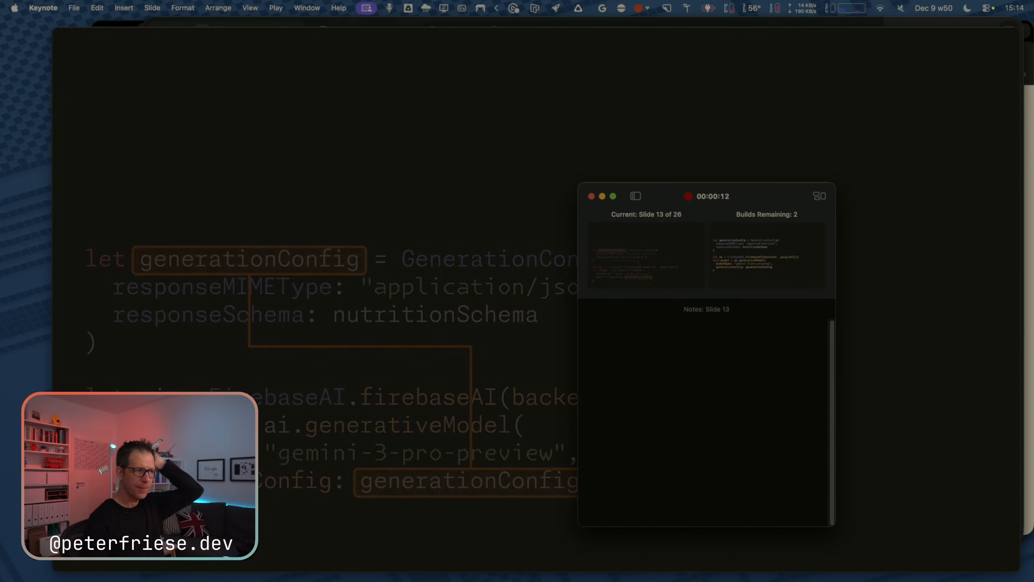
key("Escape")
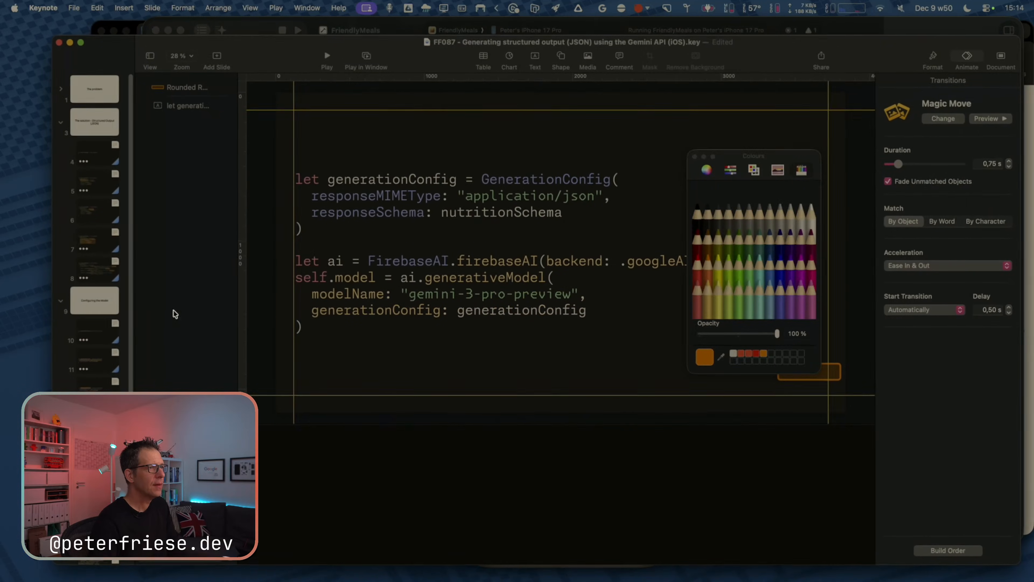
left_click(97, 398)
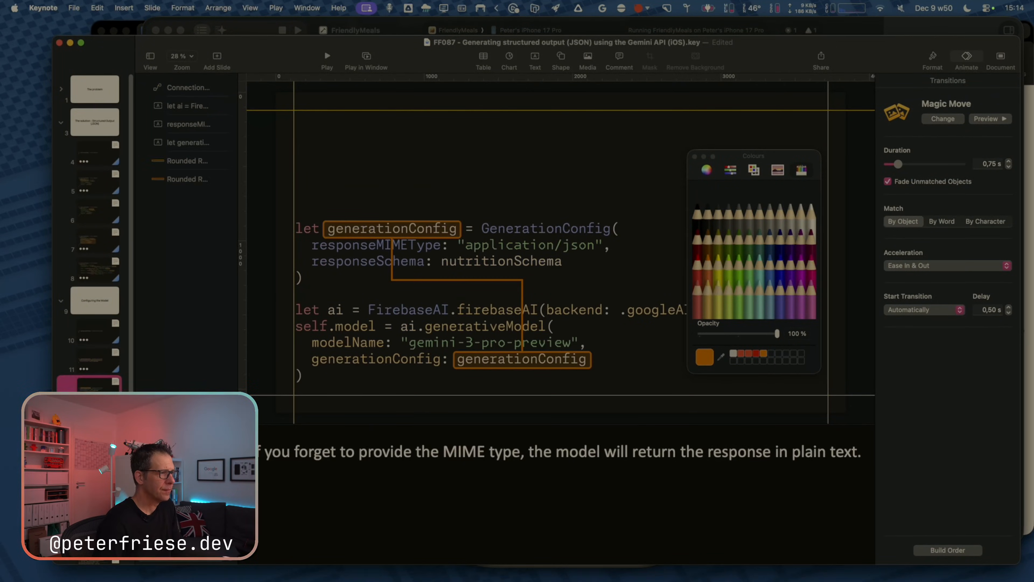
key("super+s")
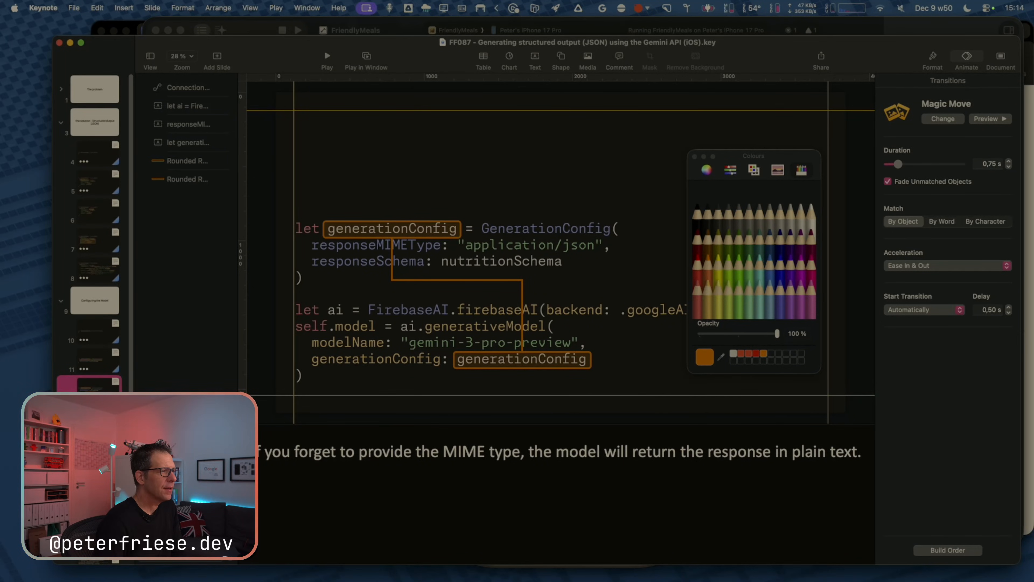
Switch to the Google Docs script in Chrome and insert a table row below the one about forgetting the MIME type.
key("super+Tab")
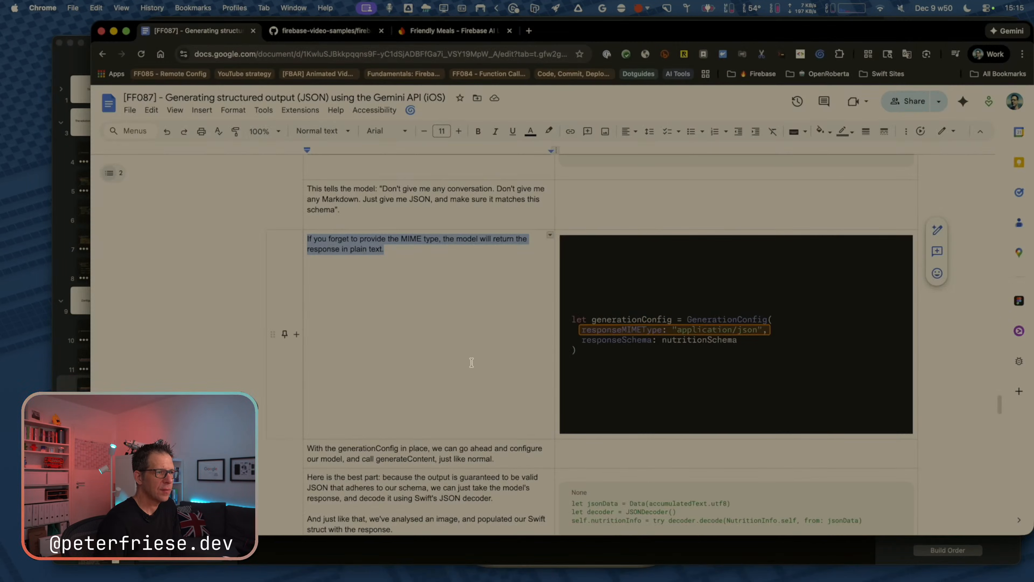
scroll(472, 362, "down", 5)
scroll(591, 249, "up", 2)
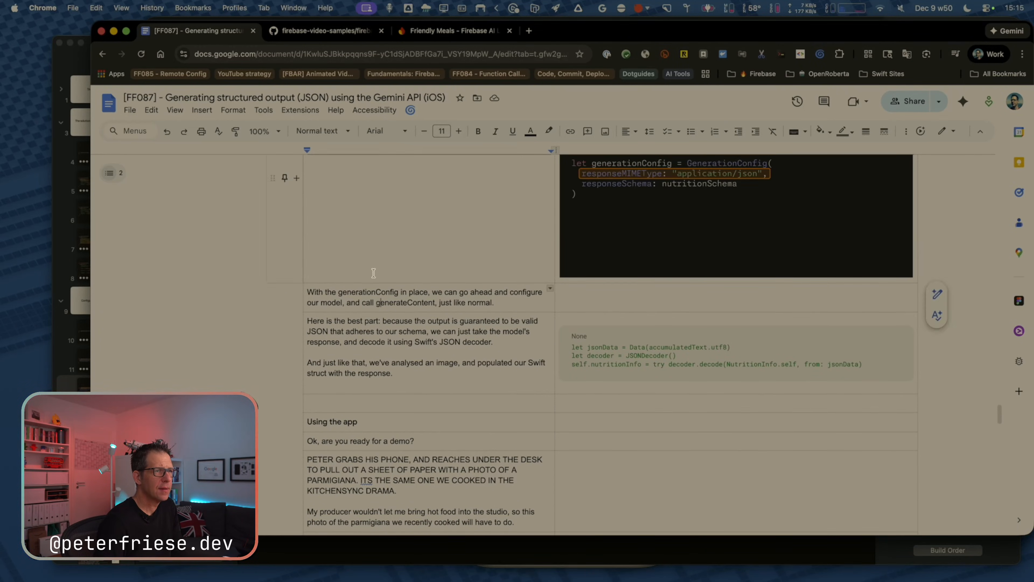
scroll(373, 276, "up", 2)
scroll(374, 275, "up", 3)
left_click(296, 301)
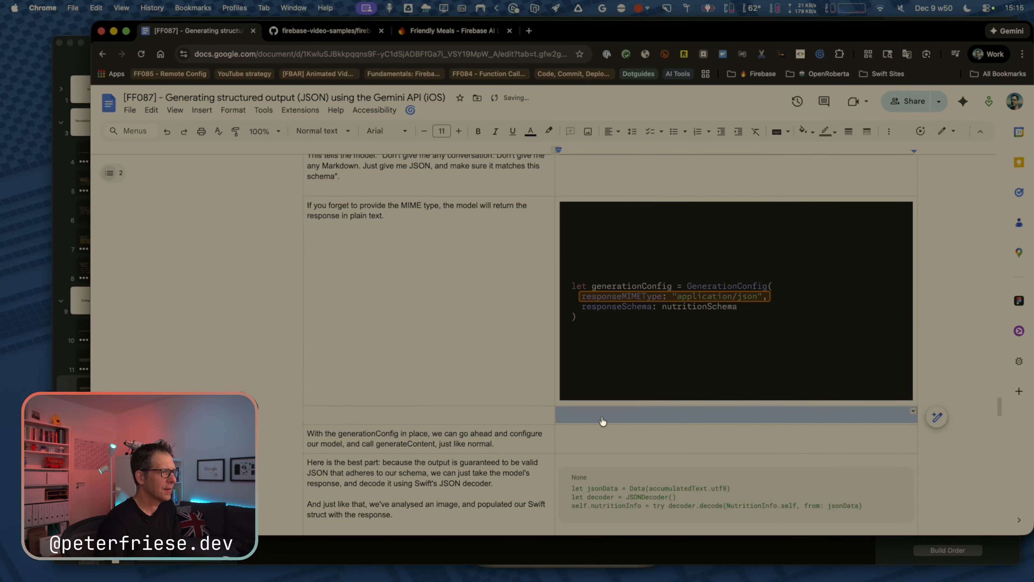
Copy slide 12 from Keynote and paste it as an image into the visuals cell of the script's new row.
key("super+Tab")
key("super+Tab")
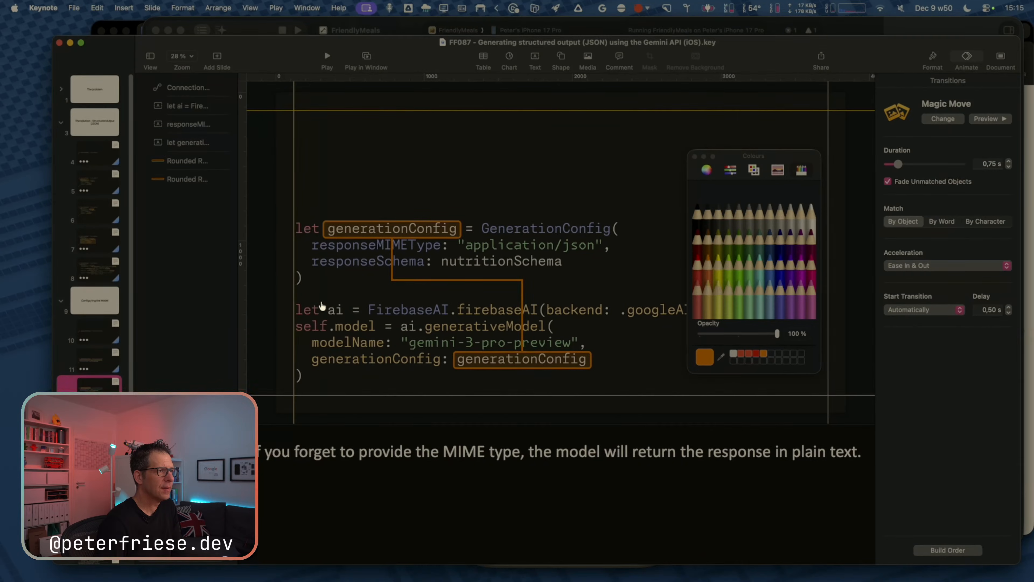
left_click(97, 386)
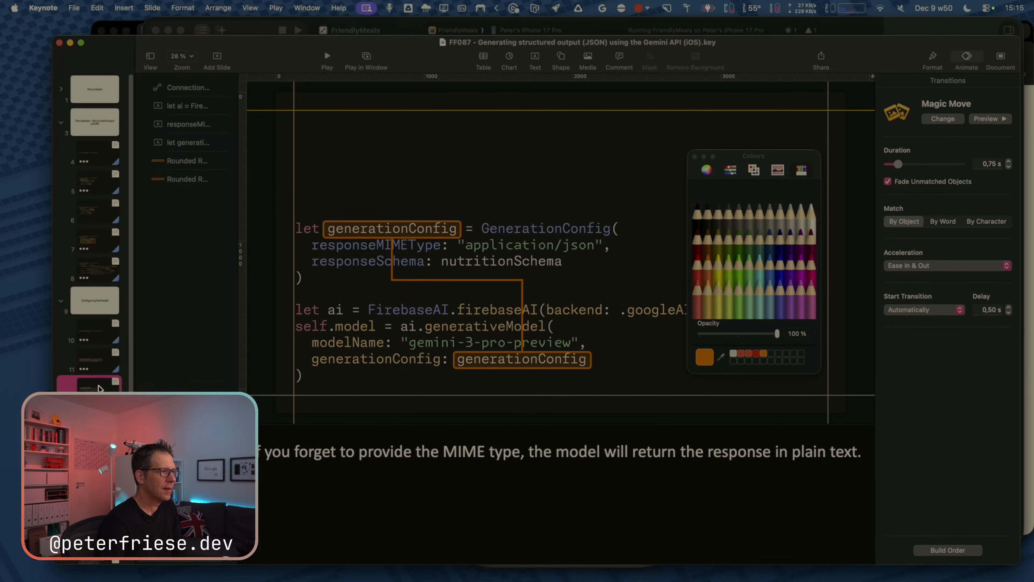
key("super+Tab")
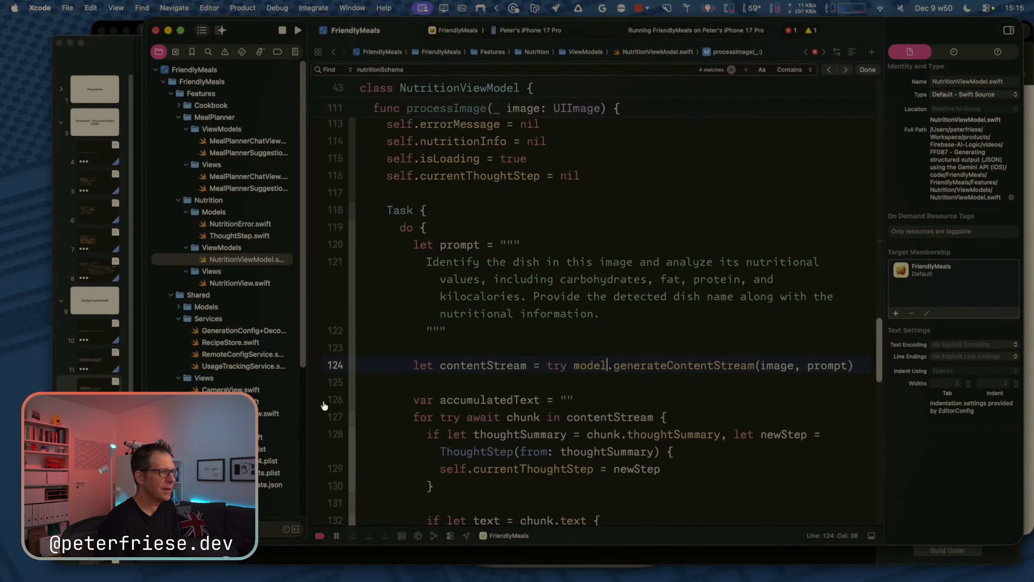
key("super+Tab")
key("super+Tab")
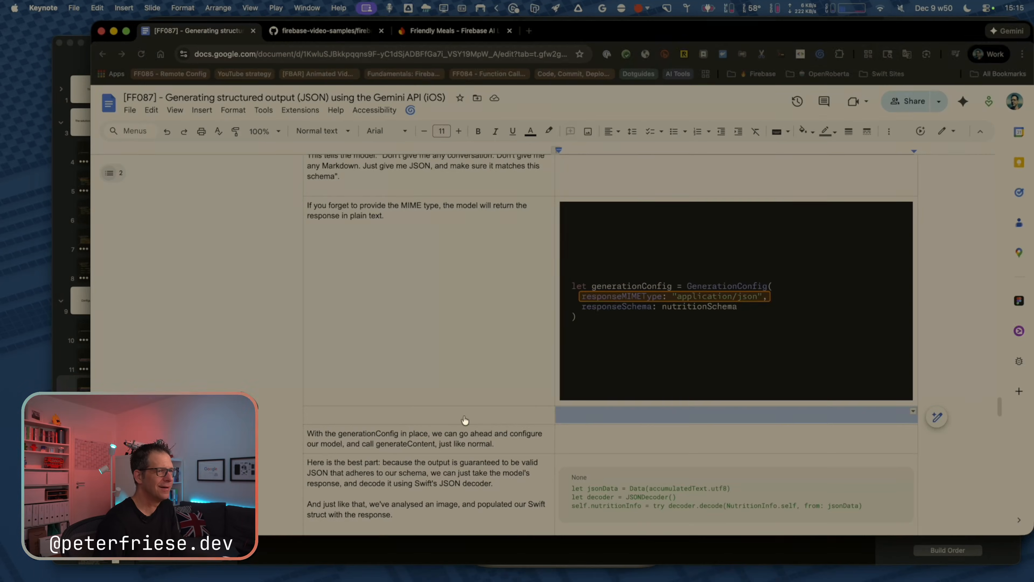
left_click(591, 415)
key("super+v")
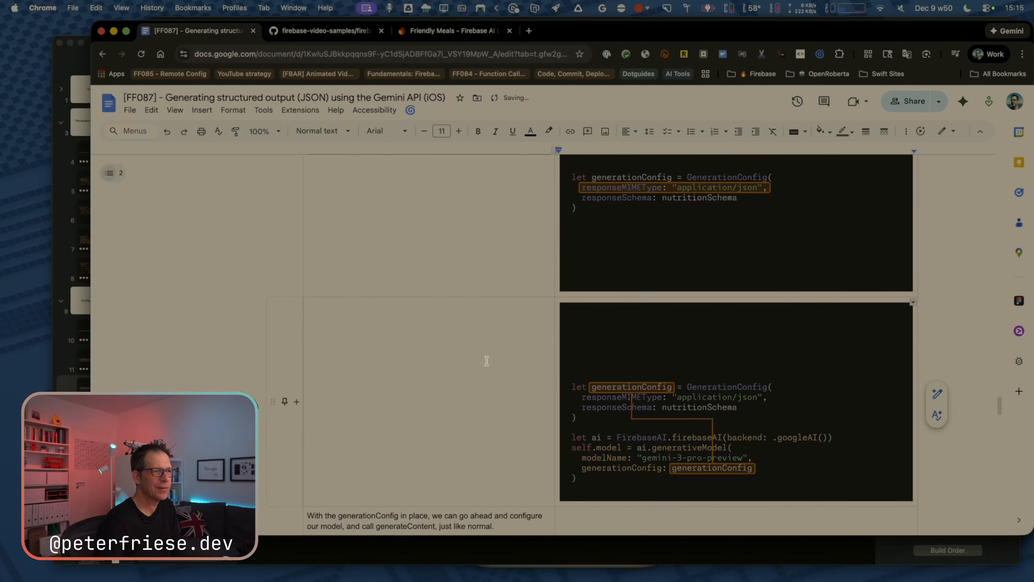
Read the script paragraph on configuring the model and examine the generateContentStream call in NutritionViewModel.swift in Xcode.
double_click(488, 362)
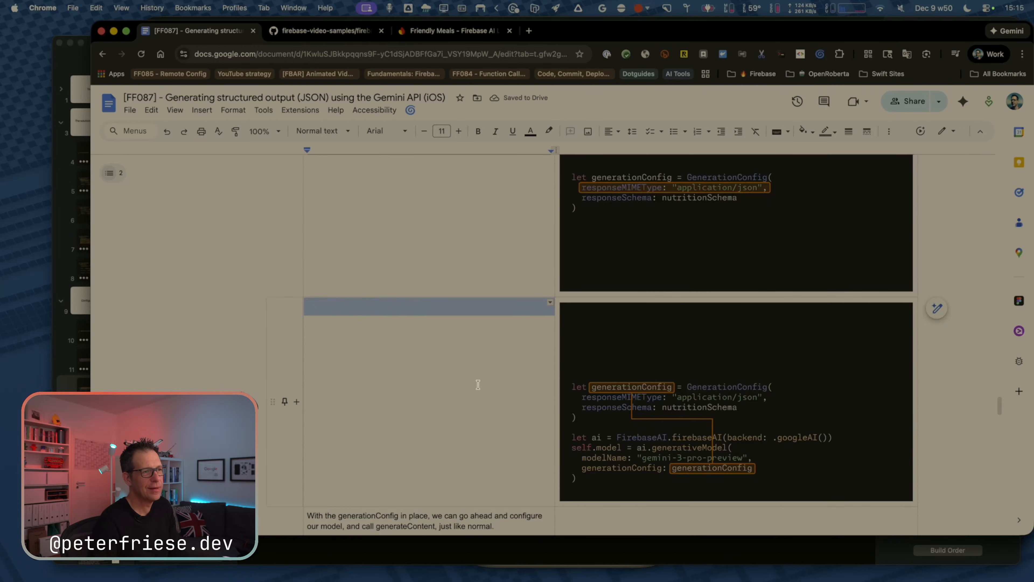
scroll(478, 385, "down", 4)
left_click(352, 361)
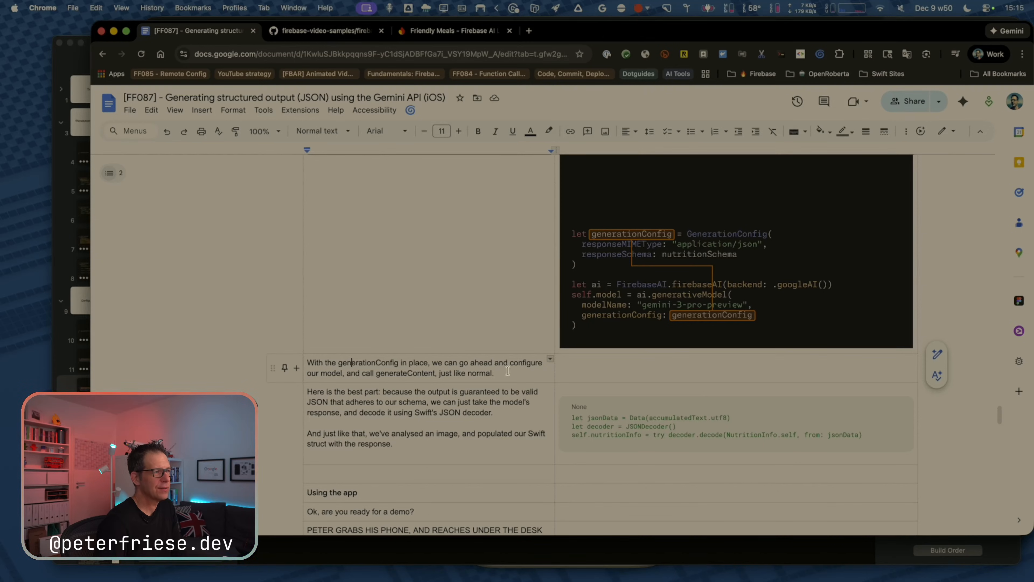
key("super+Tab")
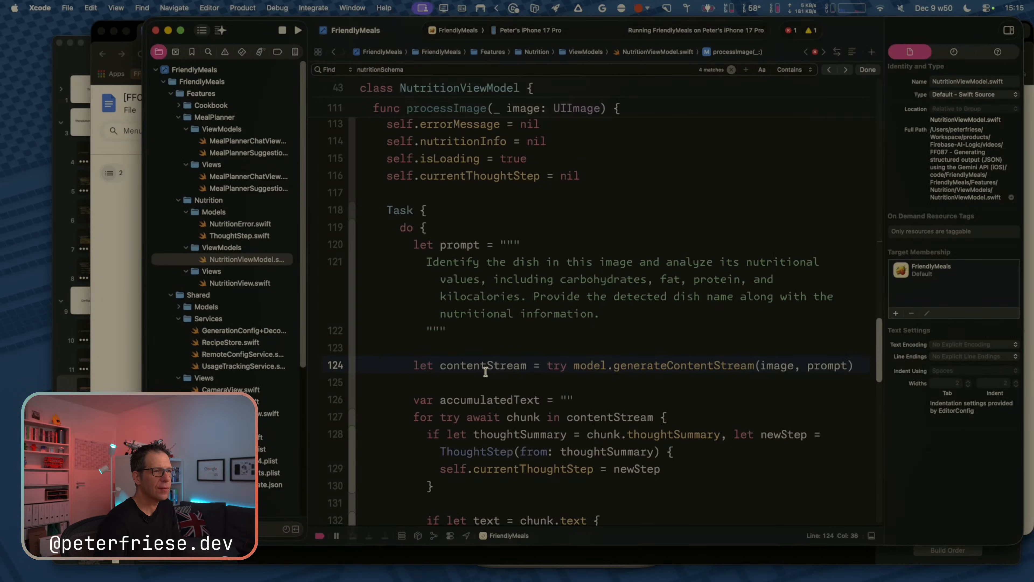
scroll(536, 347, "up", 3)
scroll(536, 347, "down", 5)
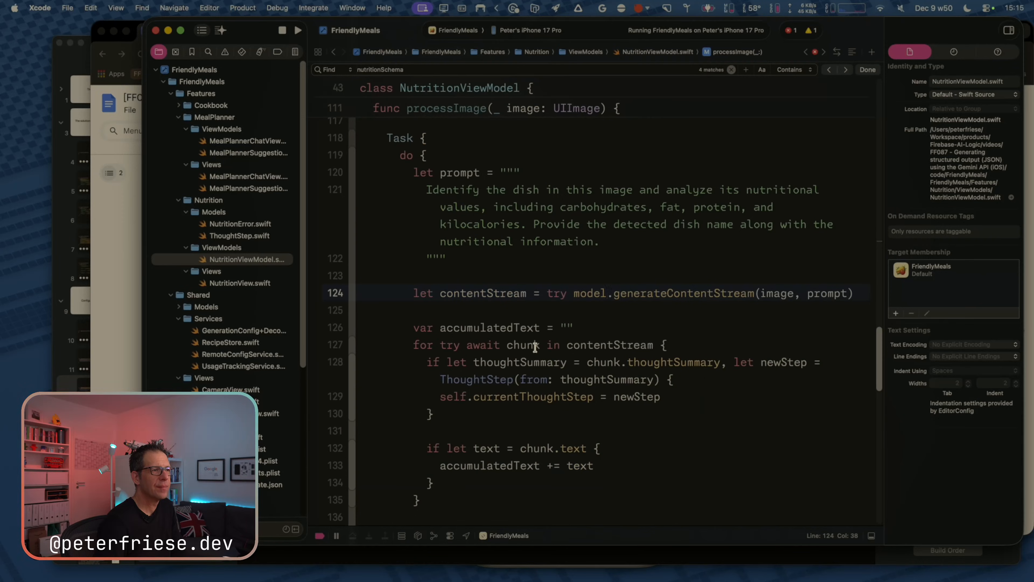
triple_click(596, 293)
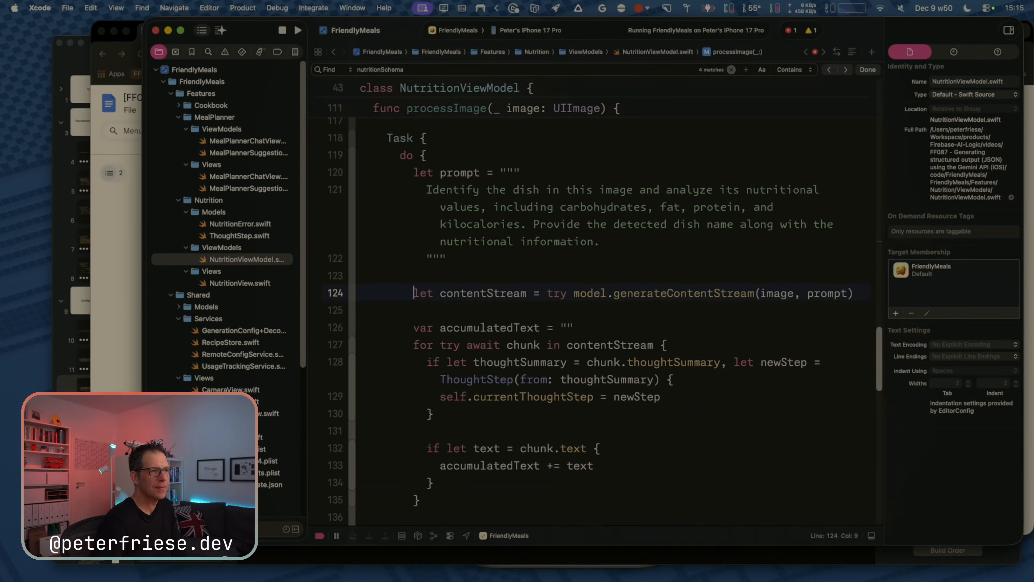
key("super+Tab")
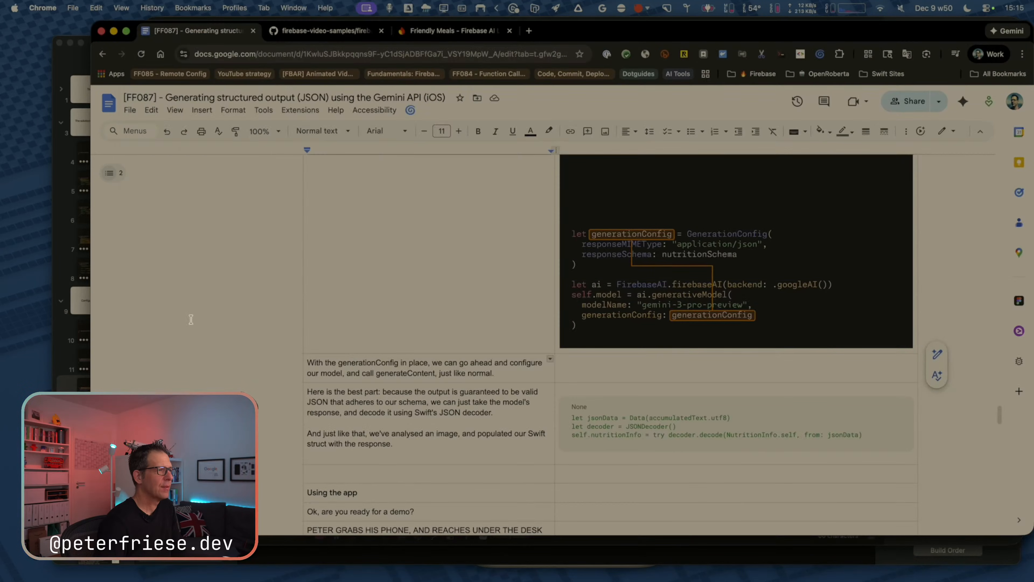
Switch to Keynote and duplicate slide 12 with the linked generationConfig highlights.
left_click(86, 327)
left_click(94, 421)
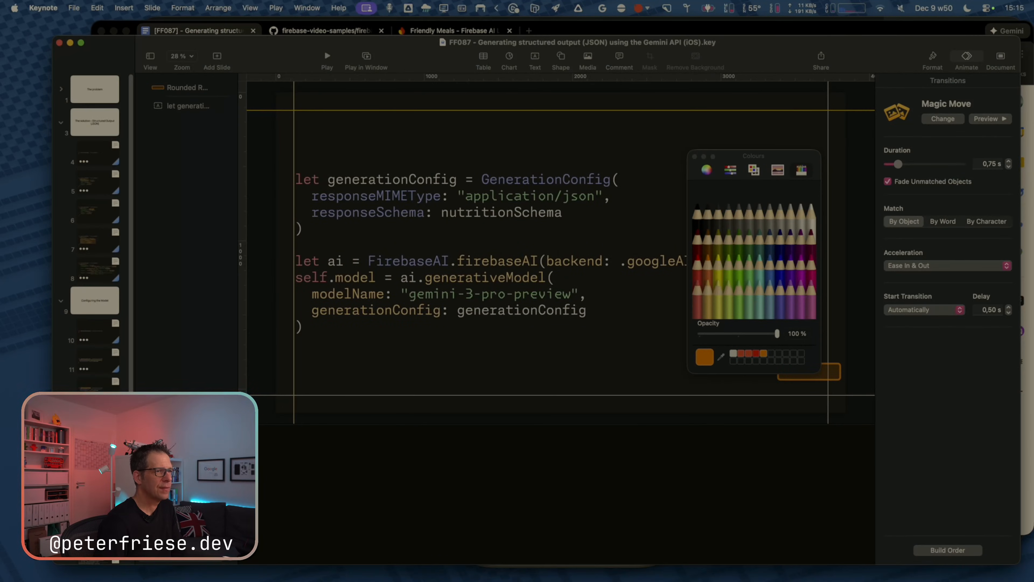
right_click(96, 444)
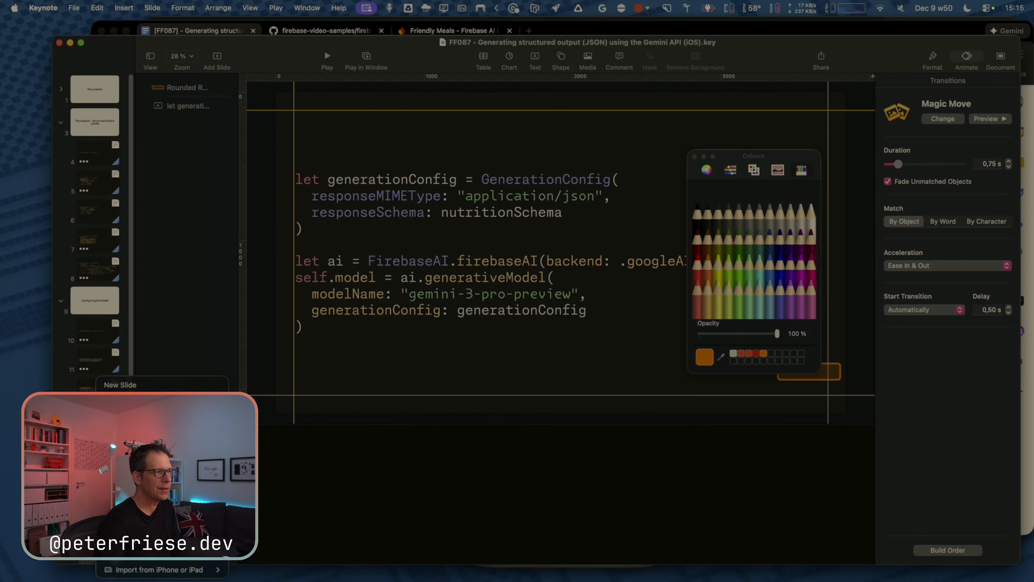
left_click(122, 473)
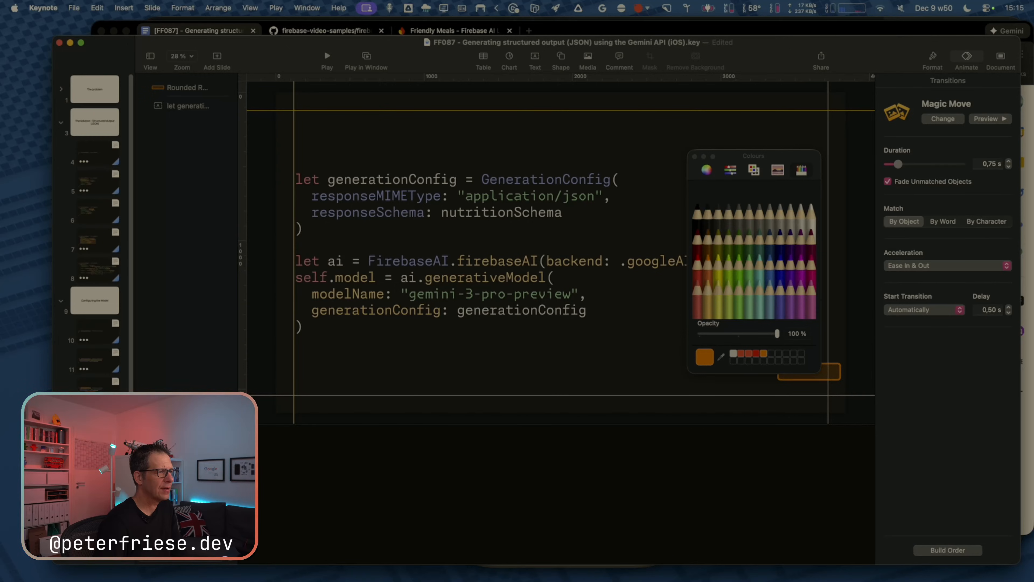
left_click(96, 384)
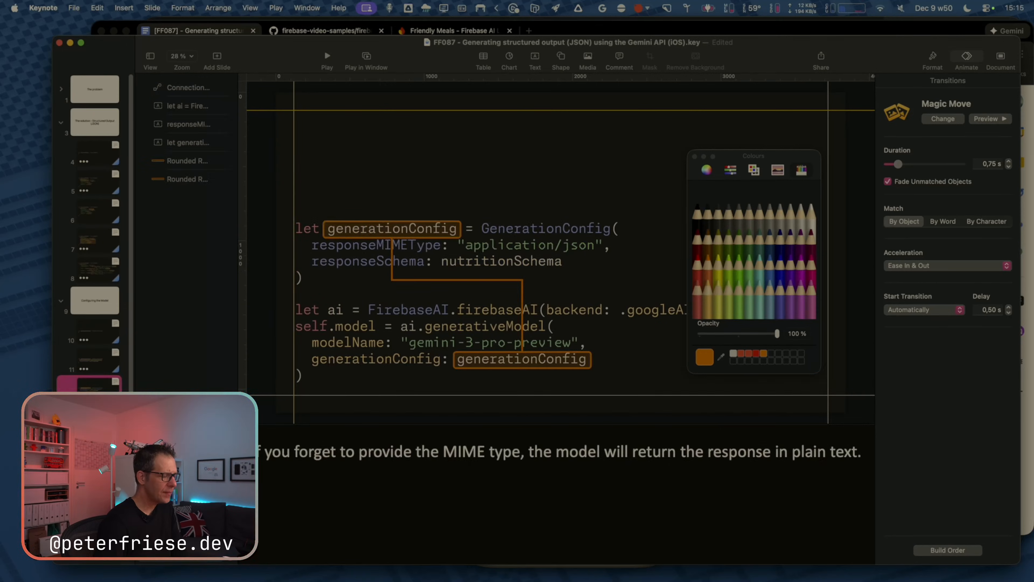
right_click(106, 378)
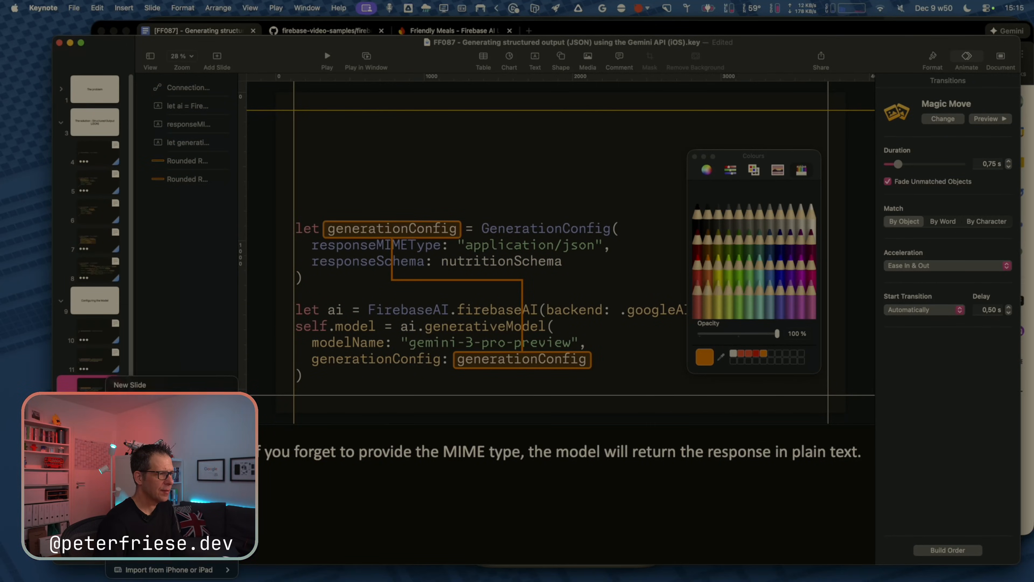
left_click(126, 469)
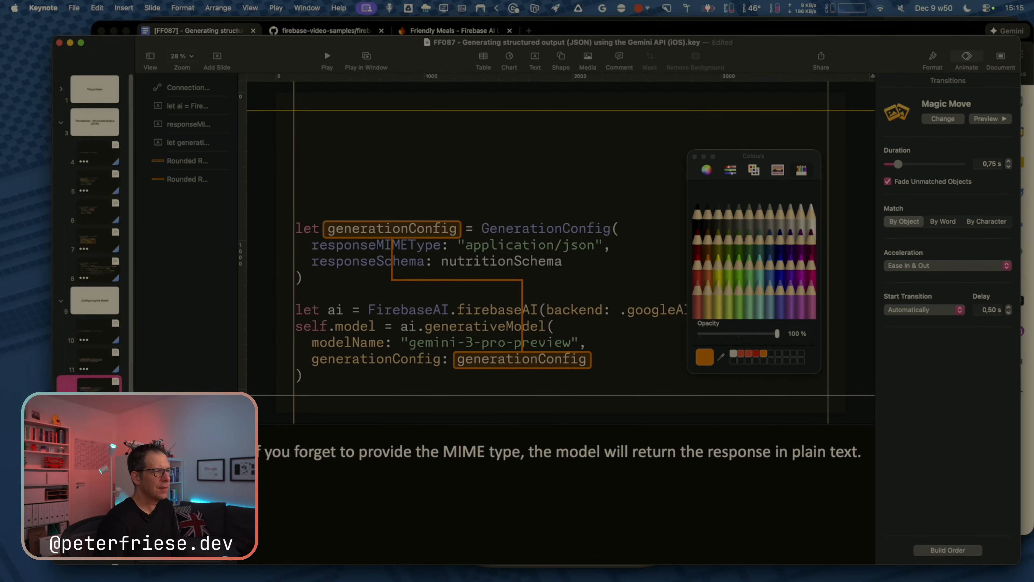
left_click(105, 369)
left_click(108, 387)
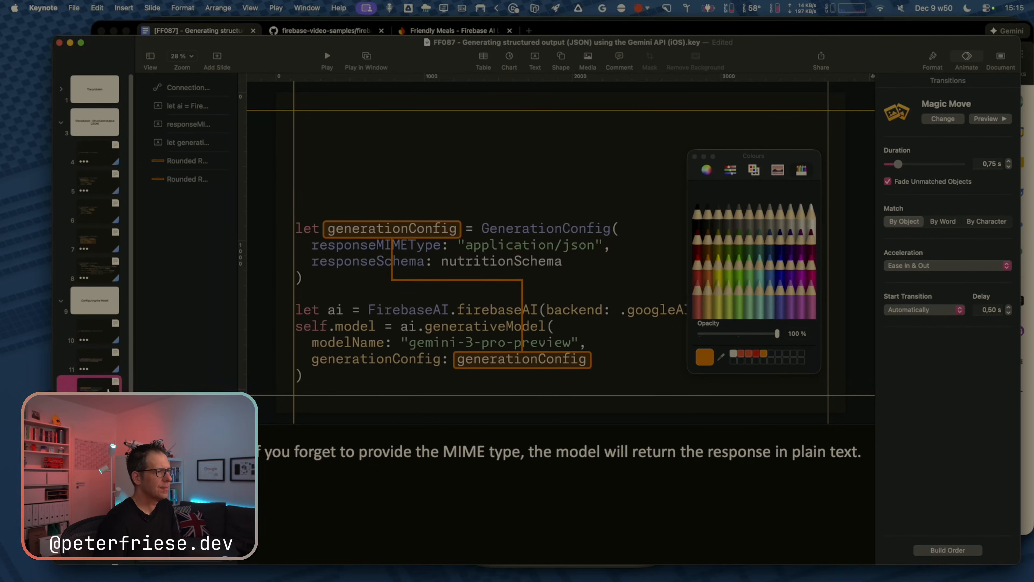
Check the script in Chrome and delete the MIME type presenter note from slide 12 in Keynote.
key("super+Tab")
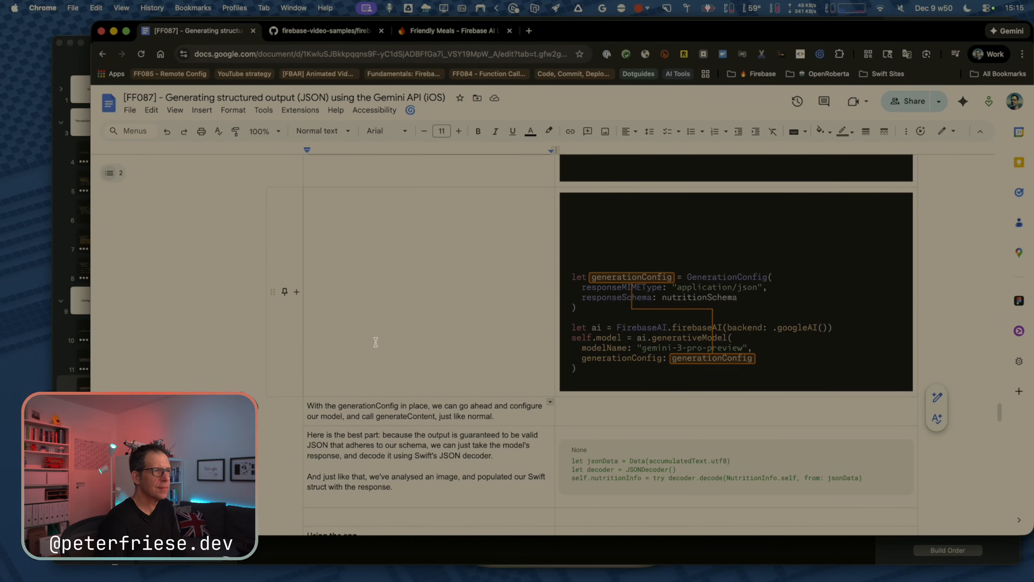
scroll(375, 343, "down", 5)
key("super+Tab")
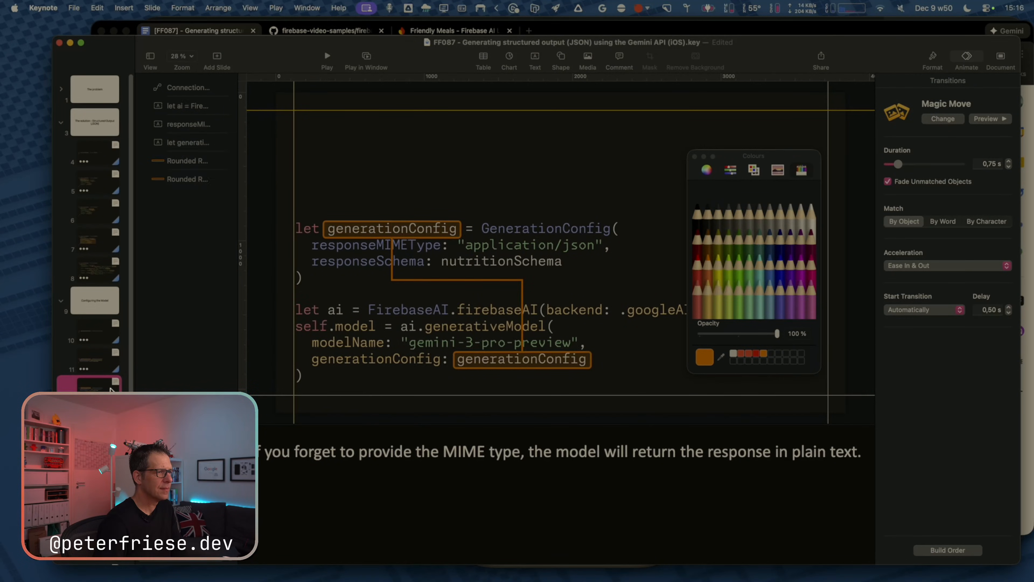
key("Up")
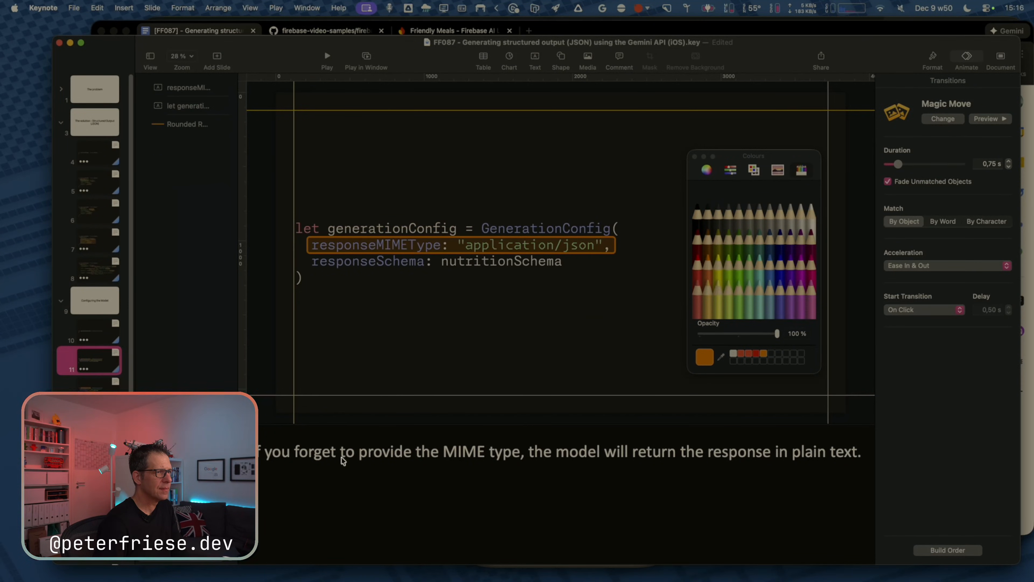
key("Down")
triple_click(335, 453)
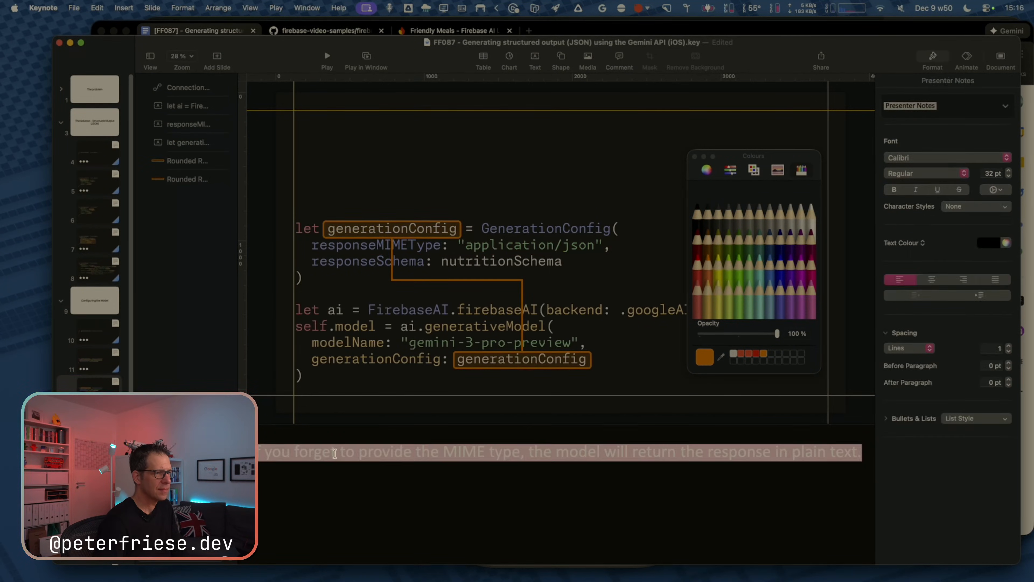
key("BackSpace")
Close the Colours window and delete both highlight rectangles and the connection line from the duplicated slide.
left_click(97, 416)
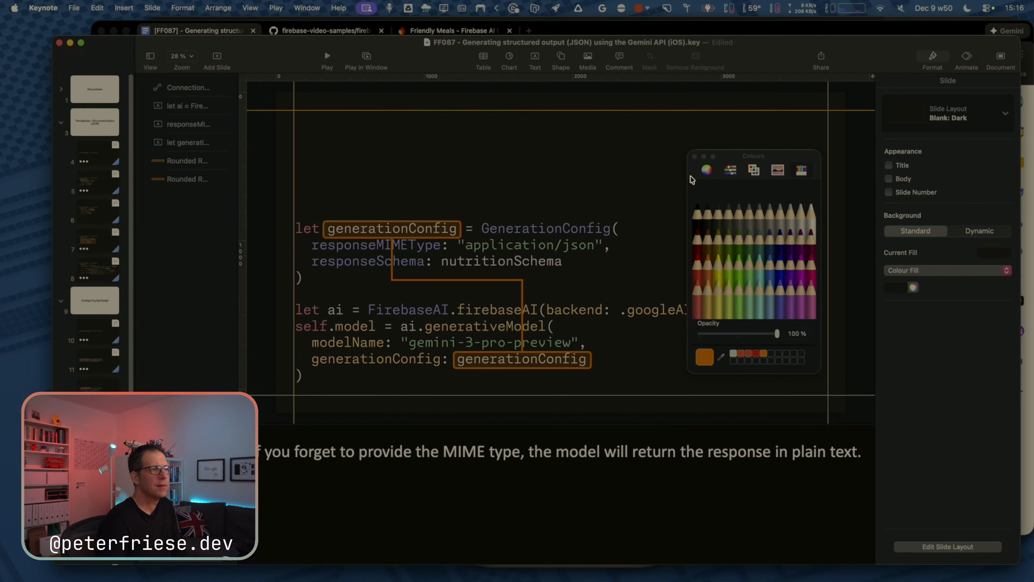
left_click(695, 157)
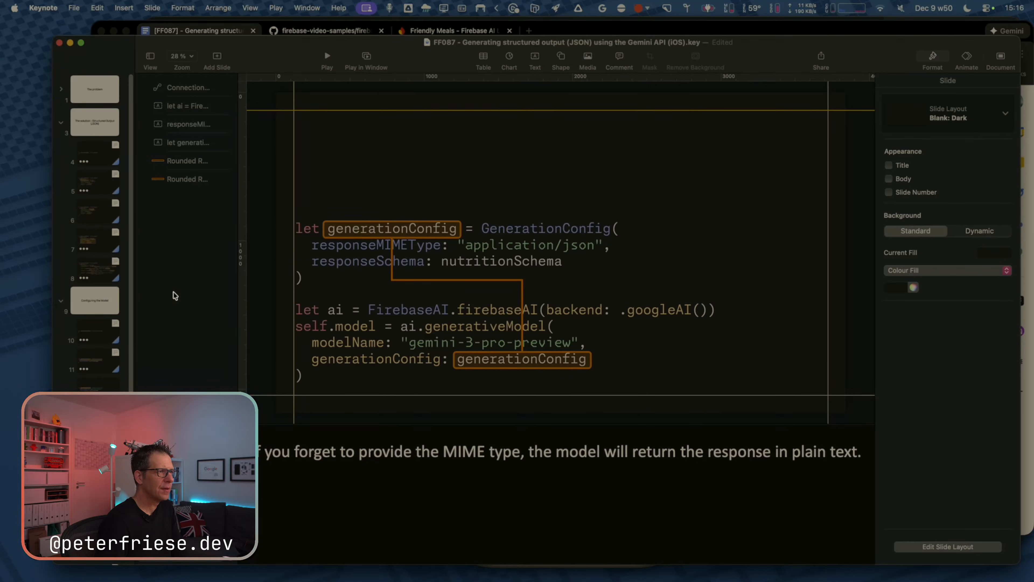
left_click(183, 163)
left_click(182, 179, "shift")
left_click(199, 89, "super")
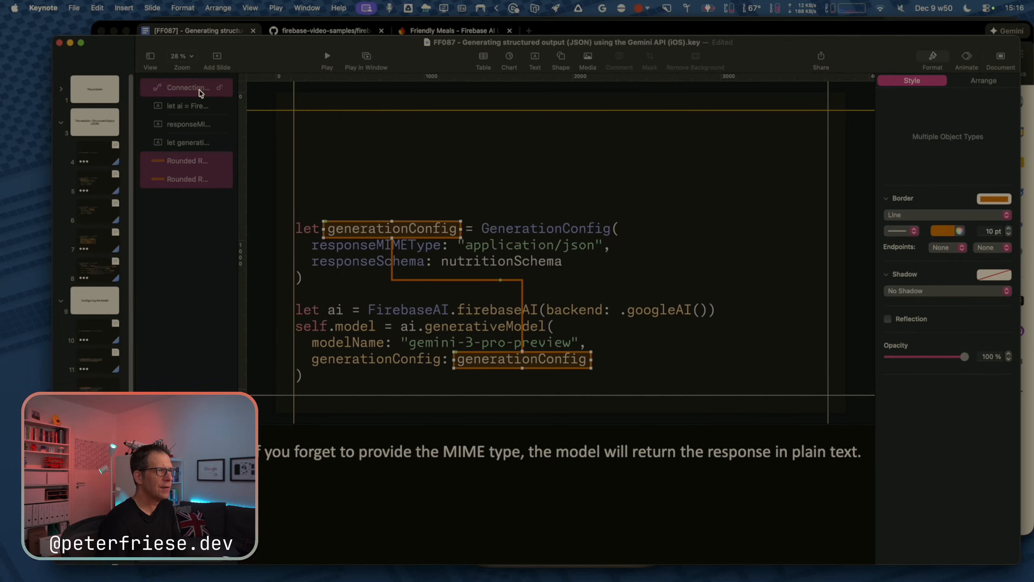
key("BackSpace")
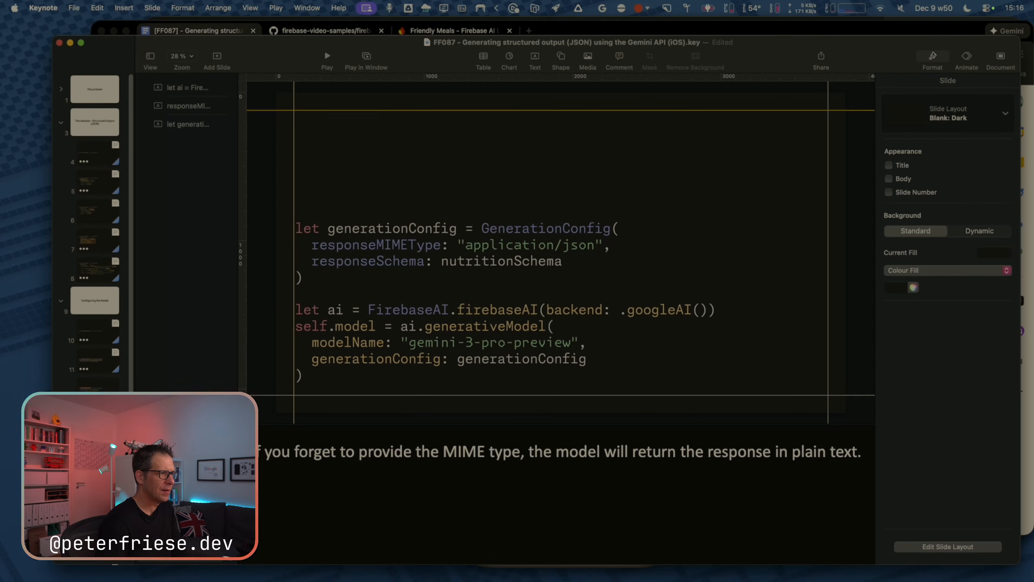
Move all three code text boxes on the duplicated slide up to the upper horizontal guide.
key("super+a")
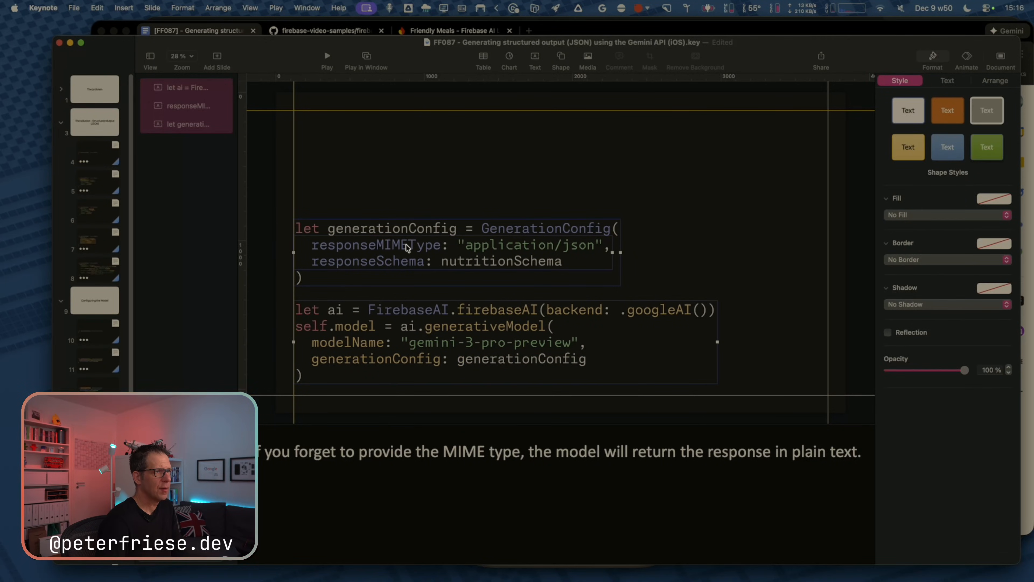
left_click_drag(359, 229, 360, 120)
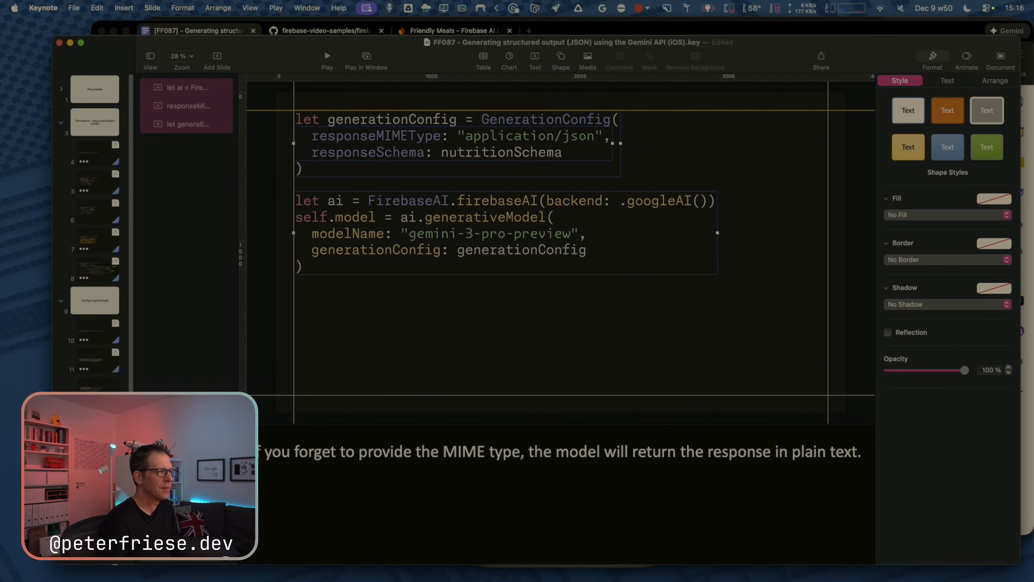
Copy the contentStream line from Xcode into the Keynote slide and place it below the model code.
key("super+Tab")
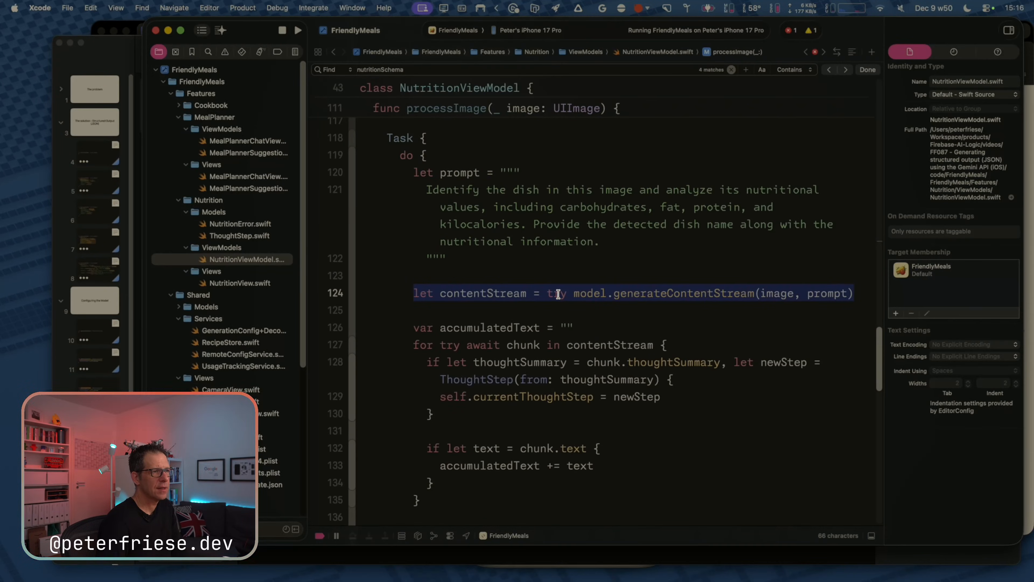
key("super+Tab")
left_click(346, 352)
type("let contentStream = try model.generateContentStream(image, prompt)")
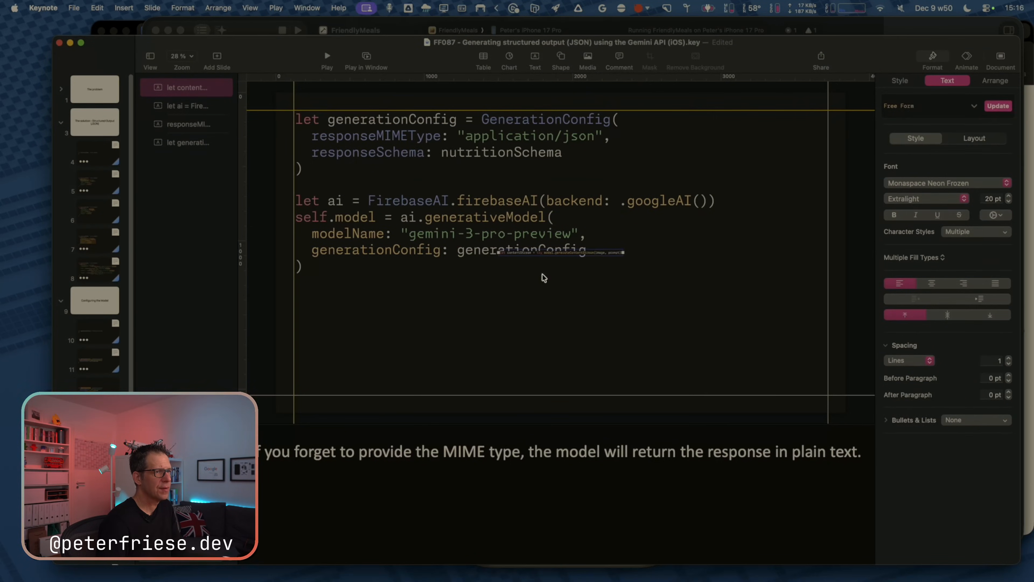
left_click_drag(598, 252, 481, 332)
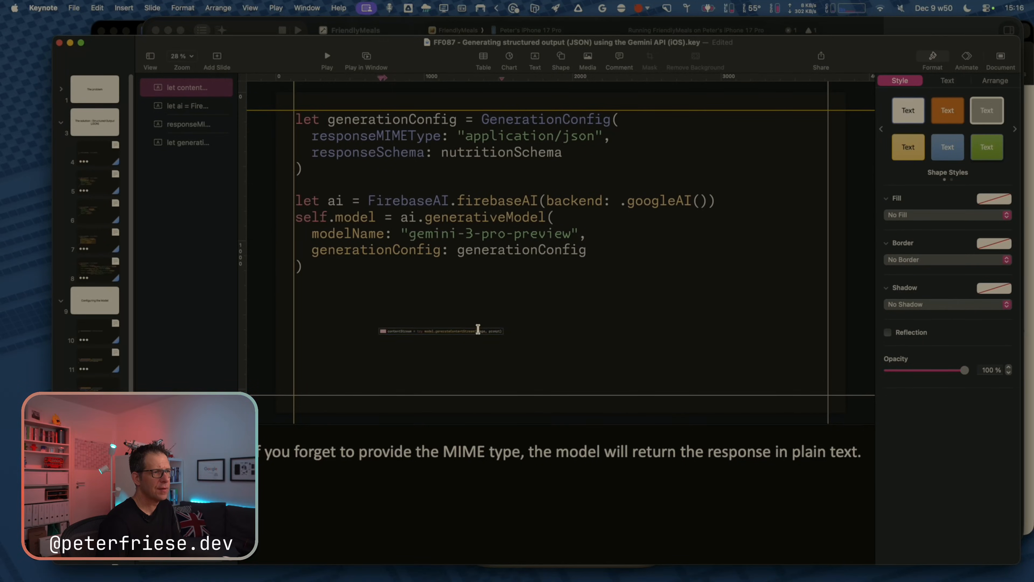
Check the font size used for the generationConfig argument in the model code text box.
left_click(966, 61)
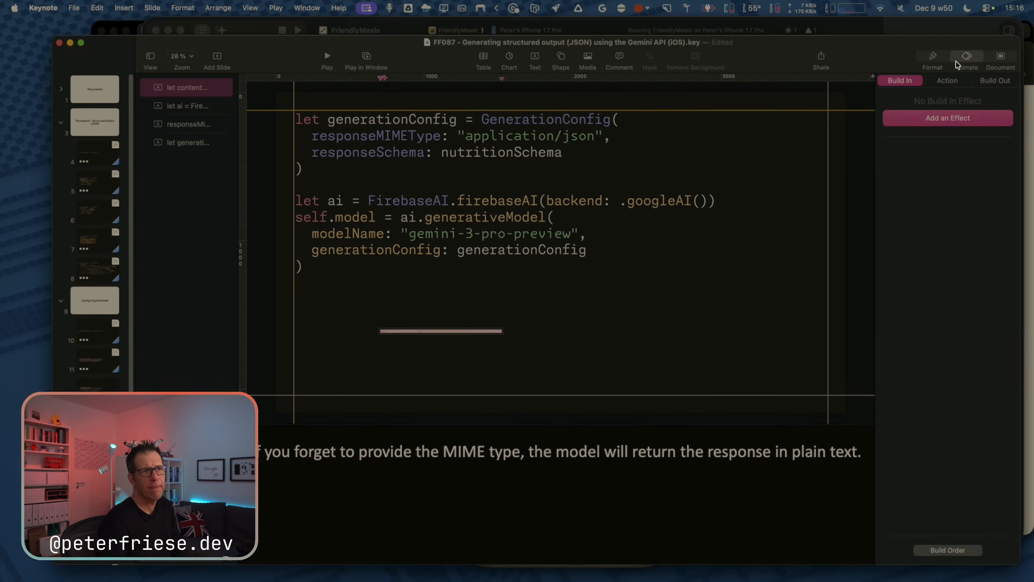
left_click(932, 59)
left_click(954, 81)
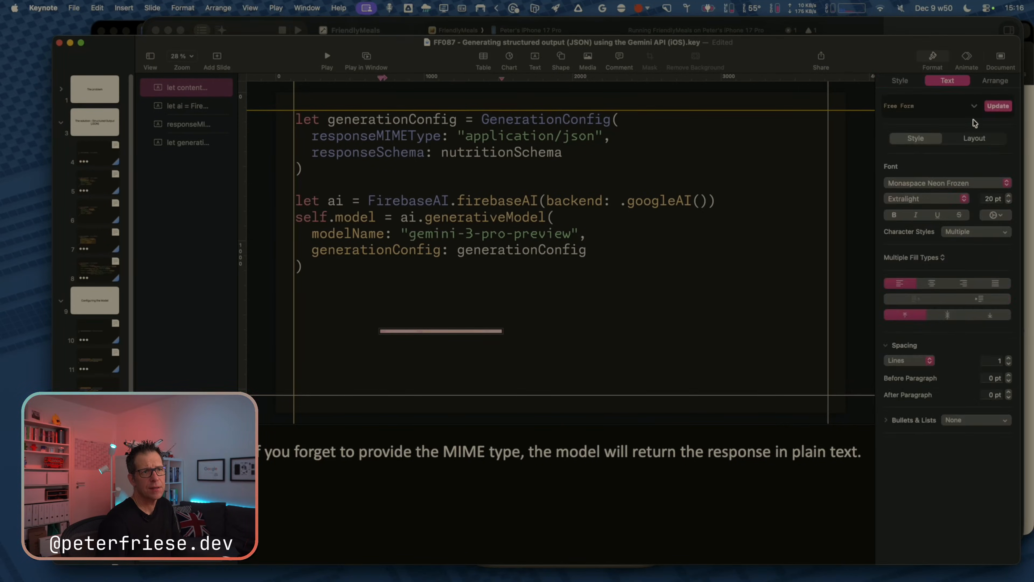
left_click(989, 199)
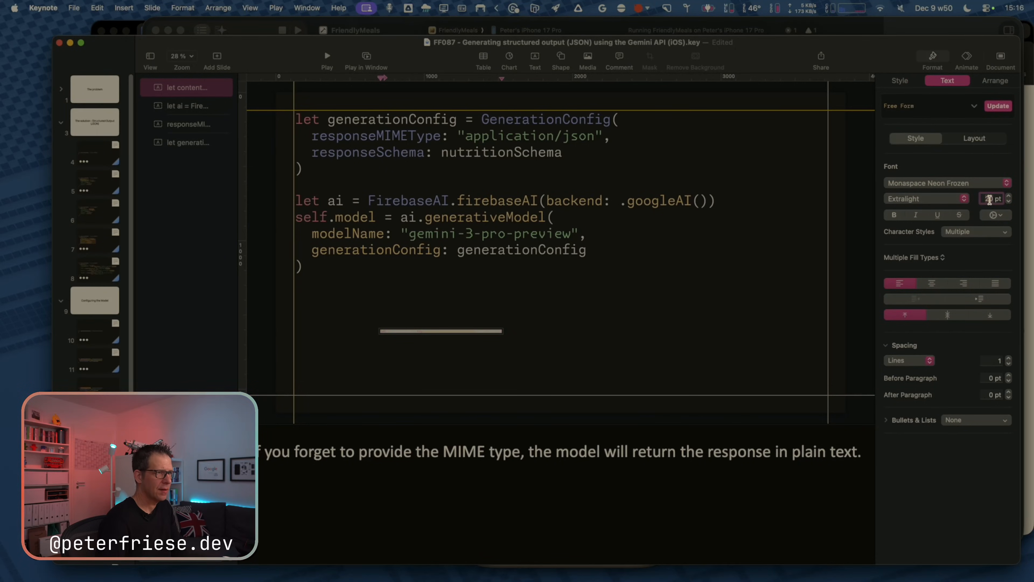
left_click(375, 245)
double_click(375, 244)
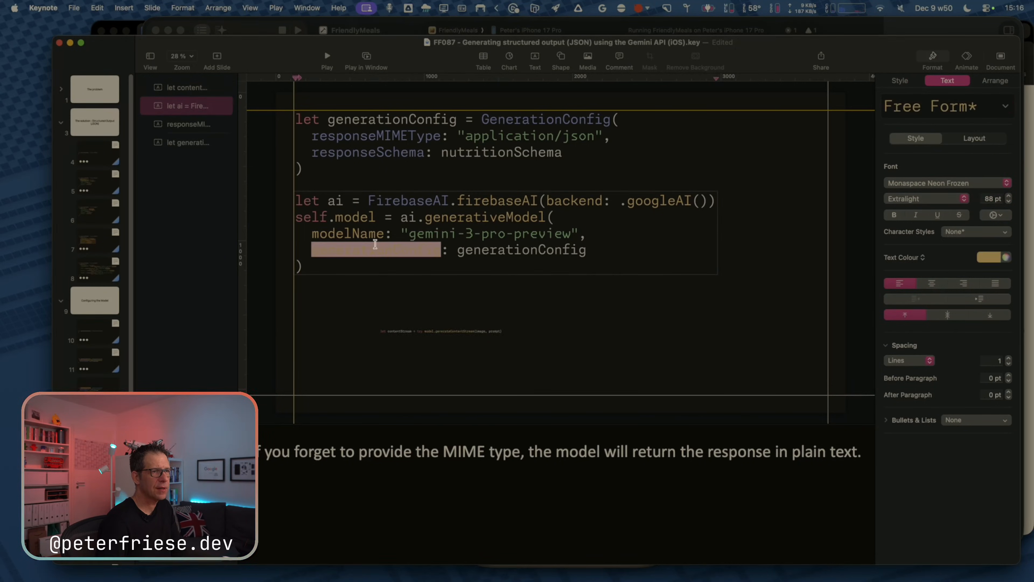
Set the font size of the pasted contentStream line to 88 pt.
left_click(422, 332)
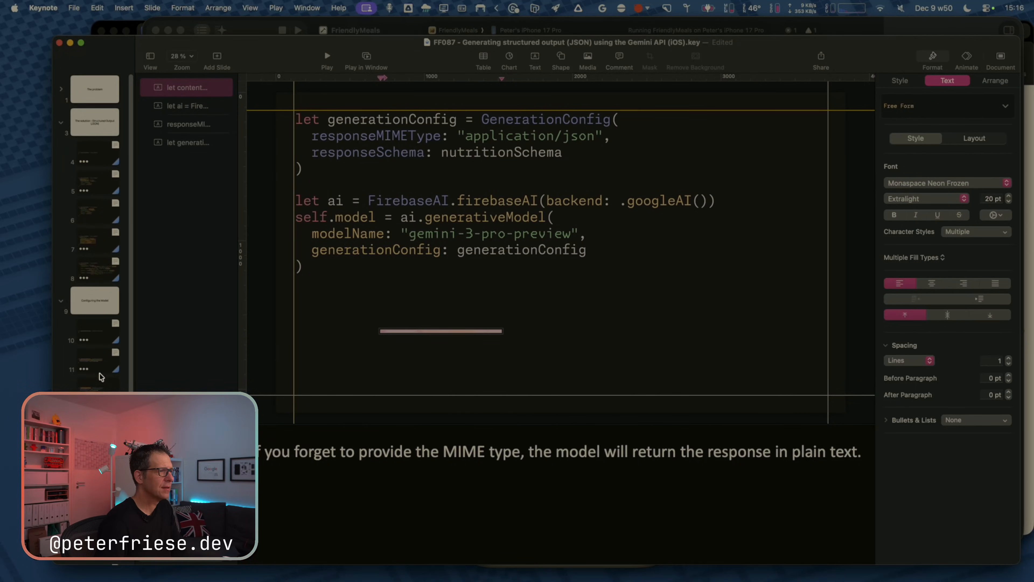
left_click(101, 332)
double_click(381, 245)
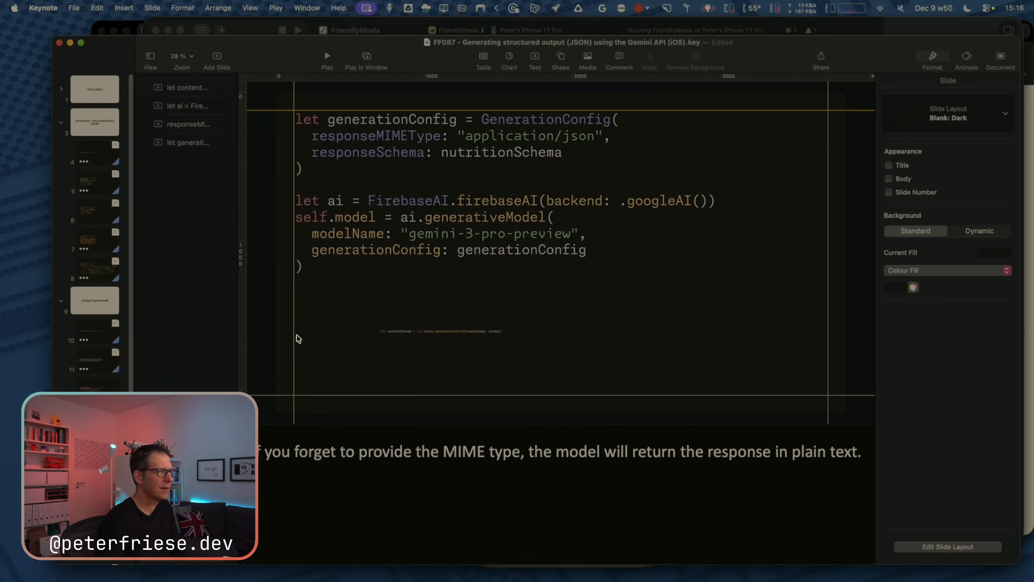
left_click(422, 331)
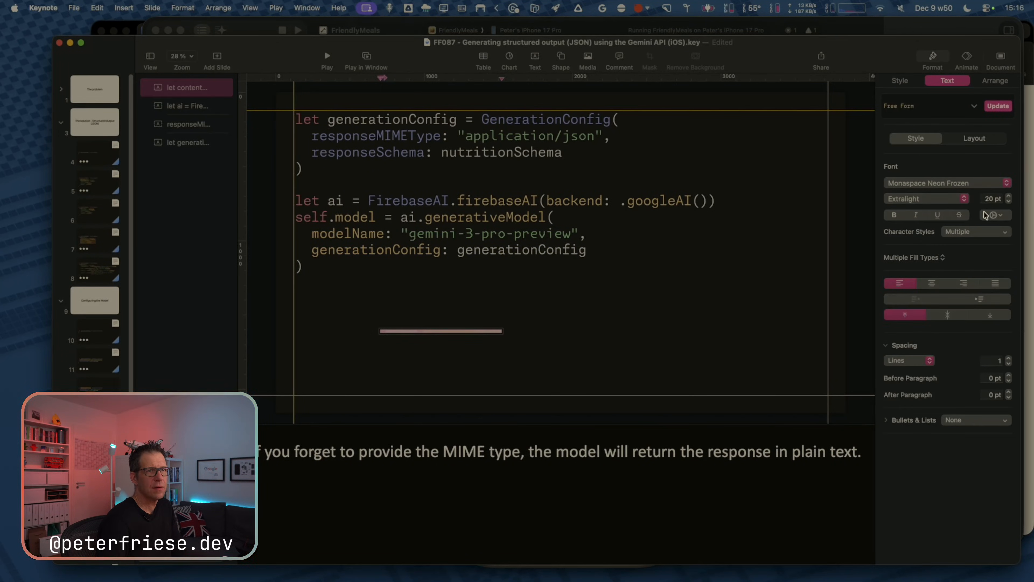
double_click(985, 198)
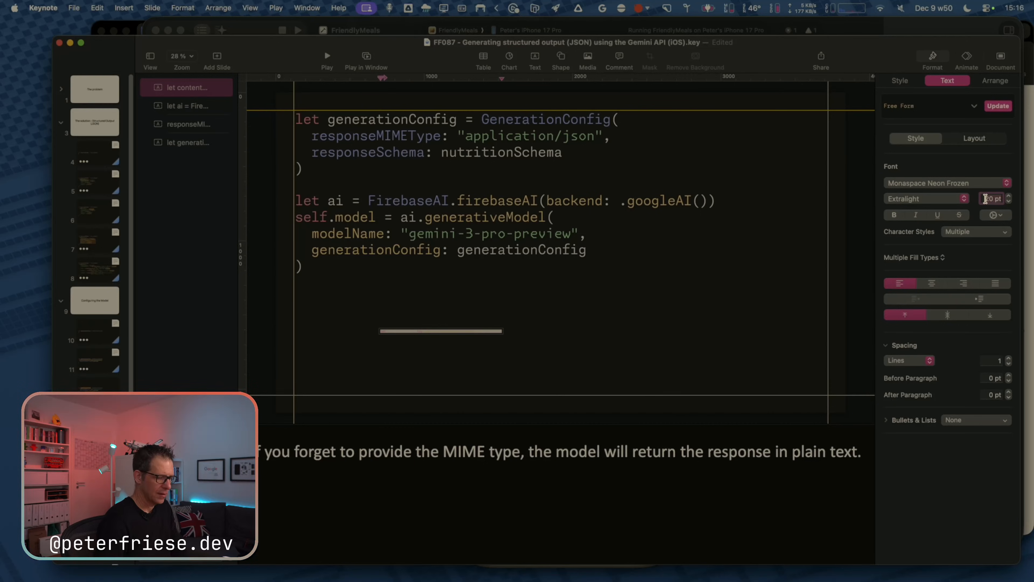
type("88")
key("Return")
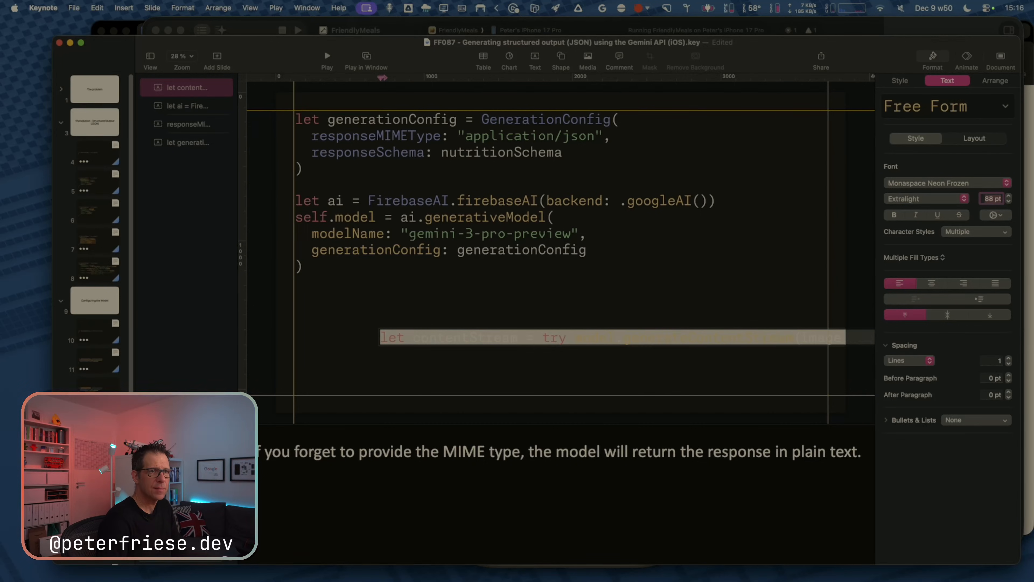
Remove the text background from the contentStream line and align its text box with the left vertical guide.
left_click(1002, 218)
left_click(1007, 376)
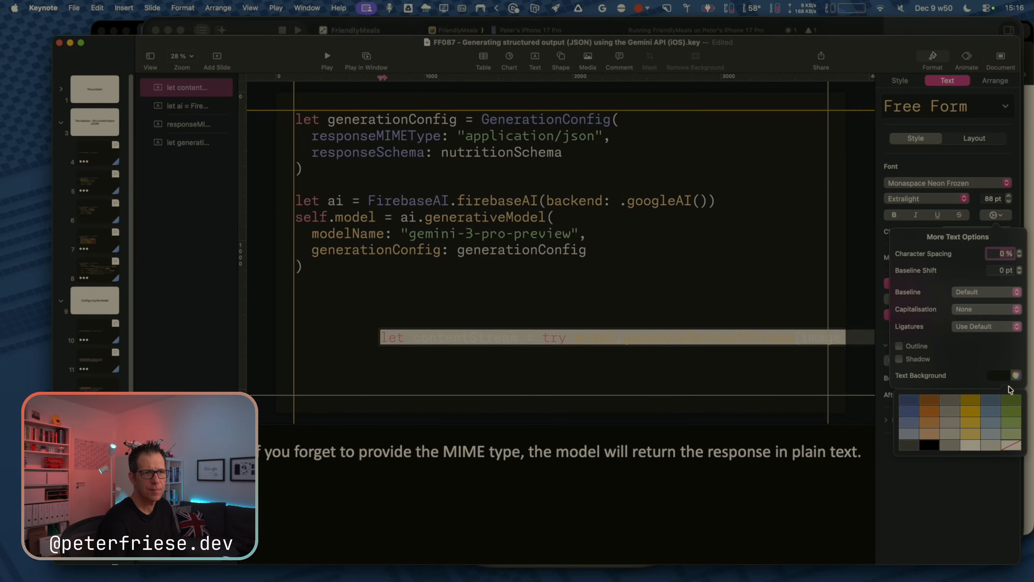
left_click(1013, 445)
left_click(738, 311)
left_click_drag(684, 336, 593, 334)
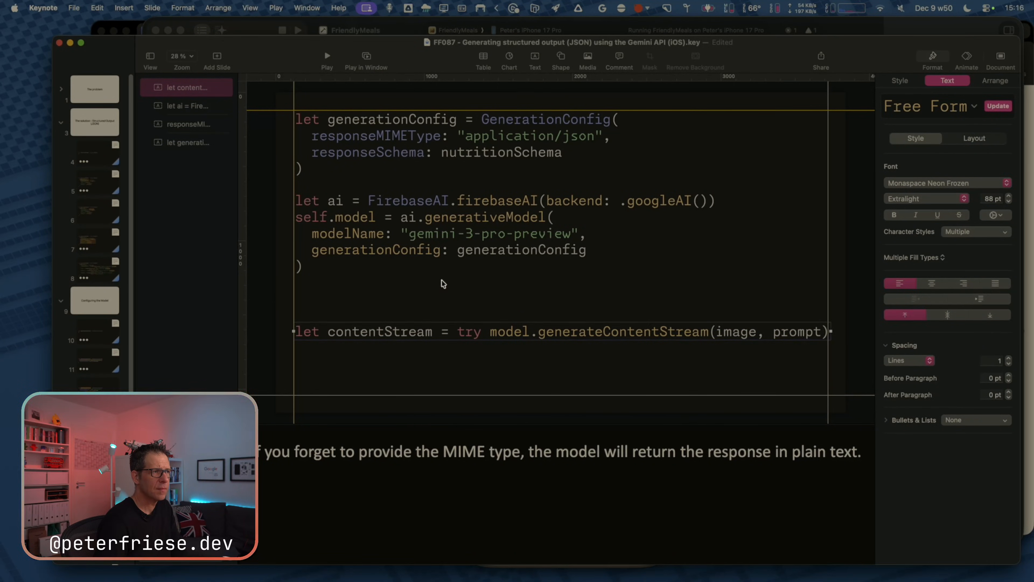
Add a blank line and the spacing placeholder "Let contentStreanm" after the model code's closing parenthesis.
double_click(313, 267)
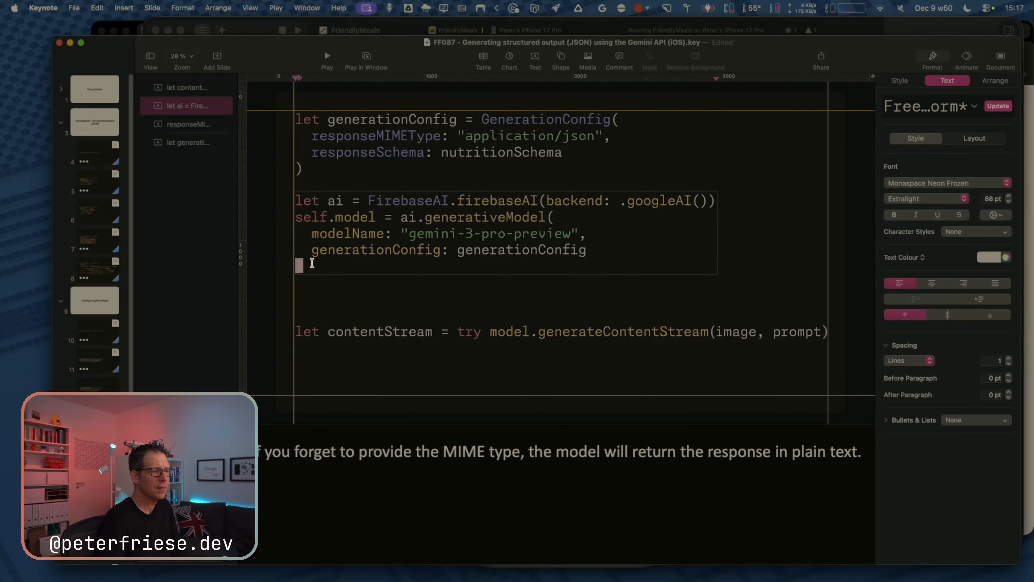
key("Right")
key("Return")
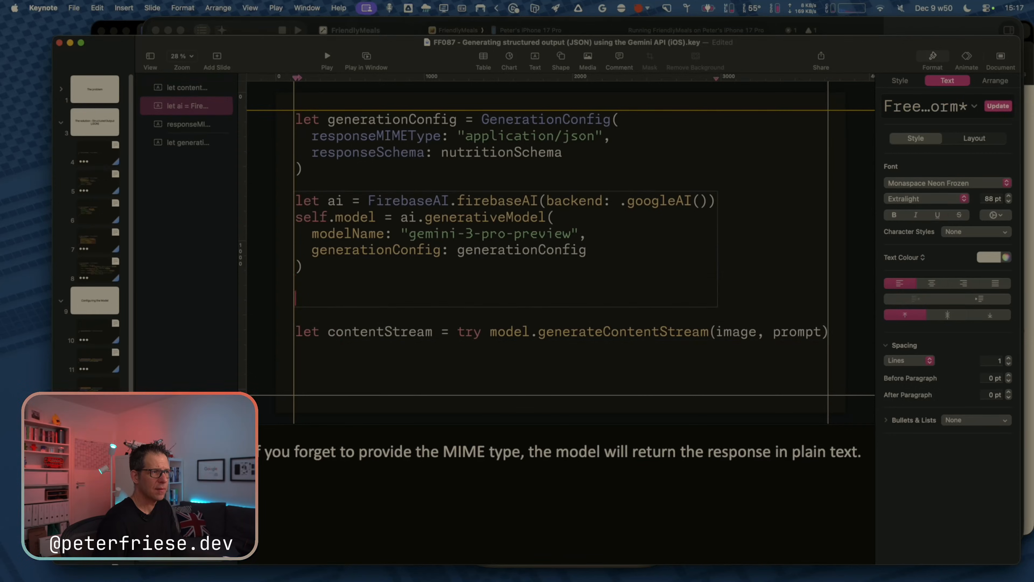
type("let ")
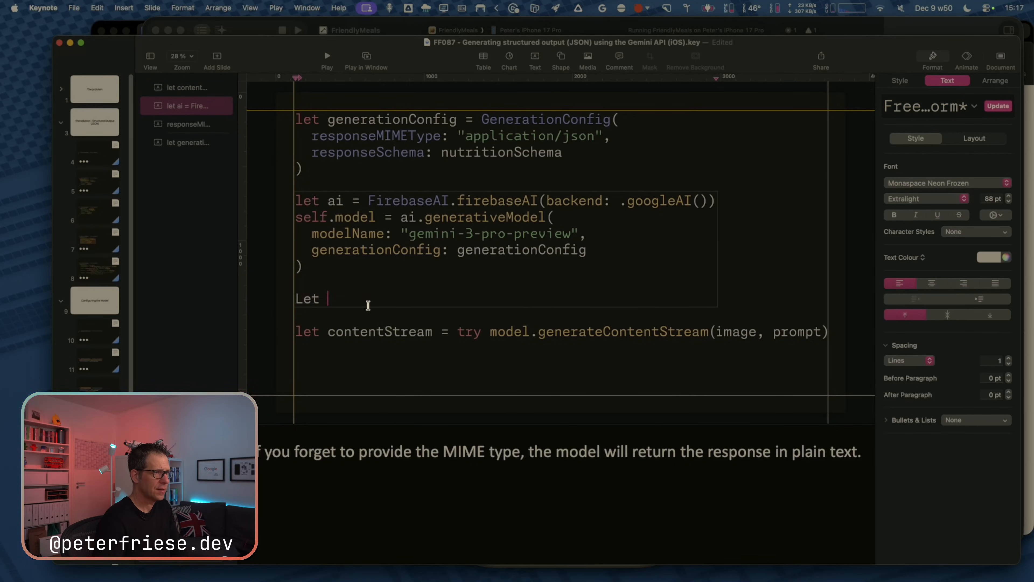
type("content")
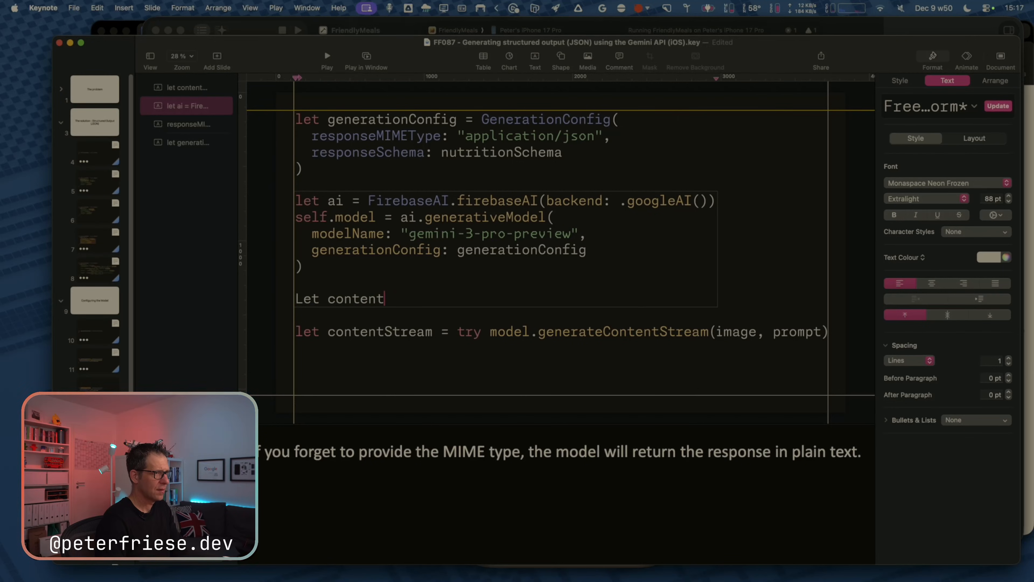
type("Streanm")
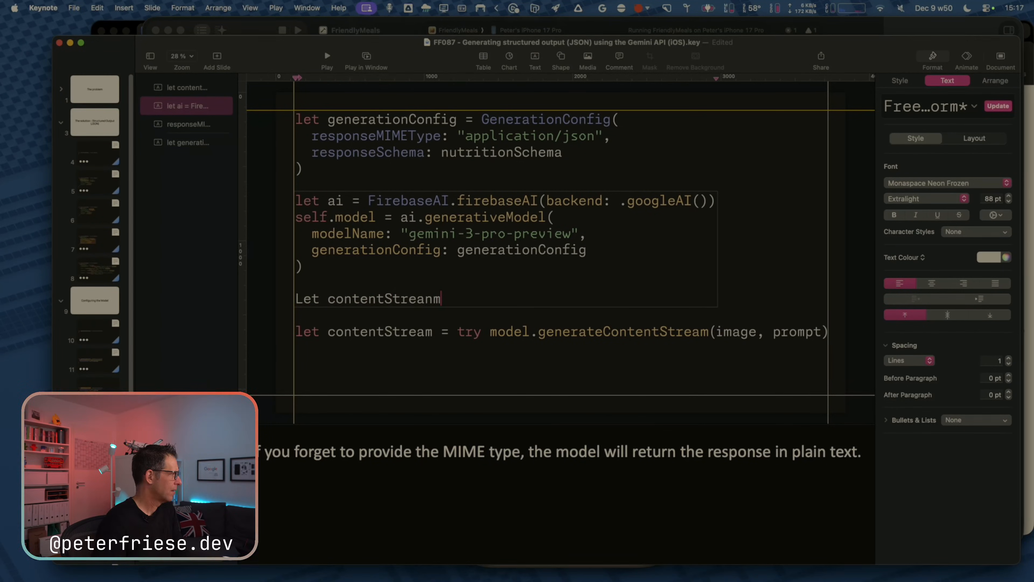
Move the contentStream text box up until it overlaps the placeholder line below the model code.
left_click(466, 421)
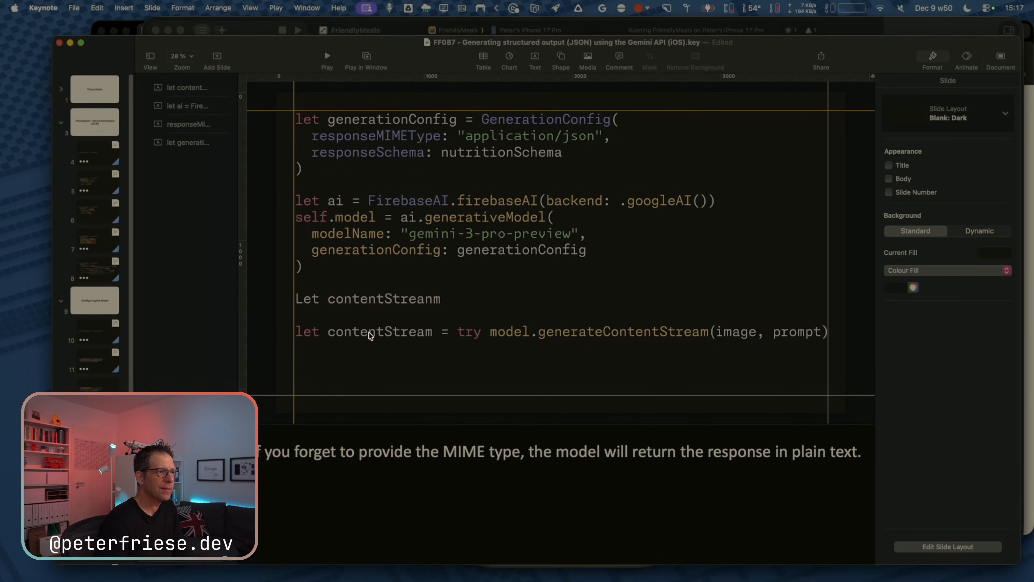
left_click_drag(343, 334, 343, 302)
left_click(356, 349)
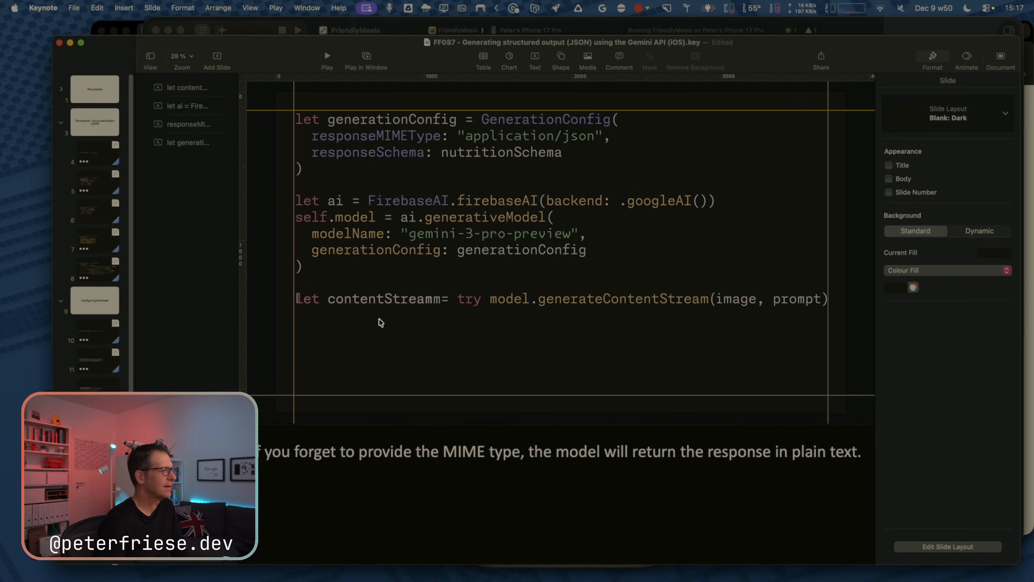
left_click_drag(456, 337, 429, 342)
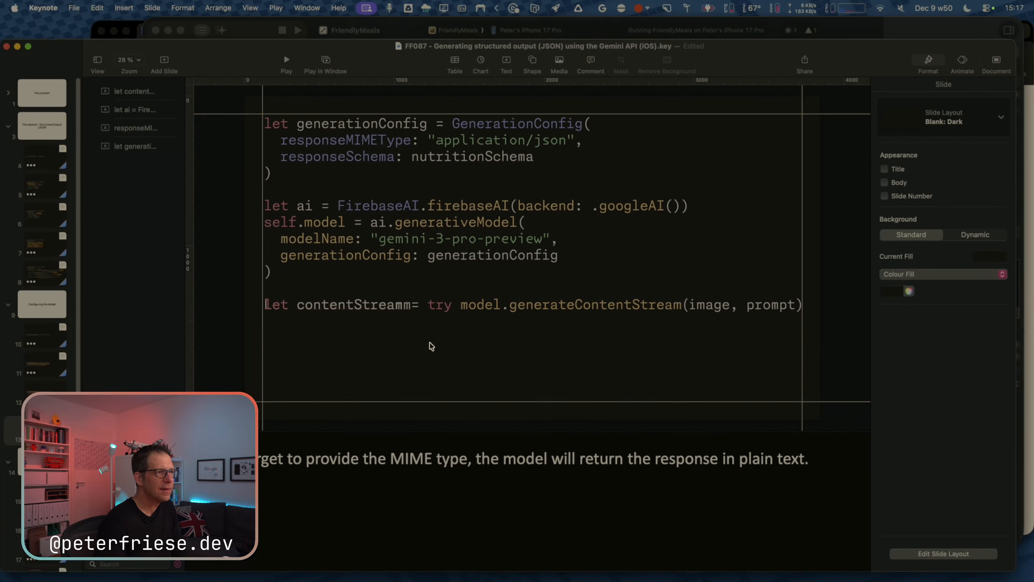
left_click_drag(392, 306, 375, 267)
Delete the placeholder line and extra line breaks after the closing parenthesis of the model code.
double_click(364, 246)
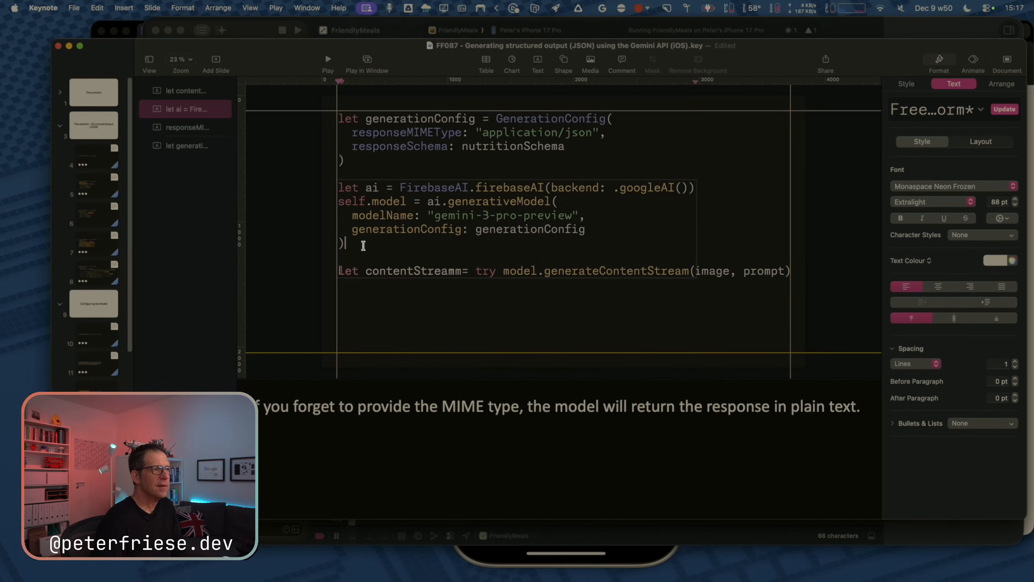
key("BackSpace")
key("BackSpace")
key("BackSpace")
key("BackSpace")
key("BackSpace")
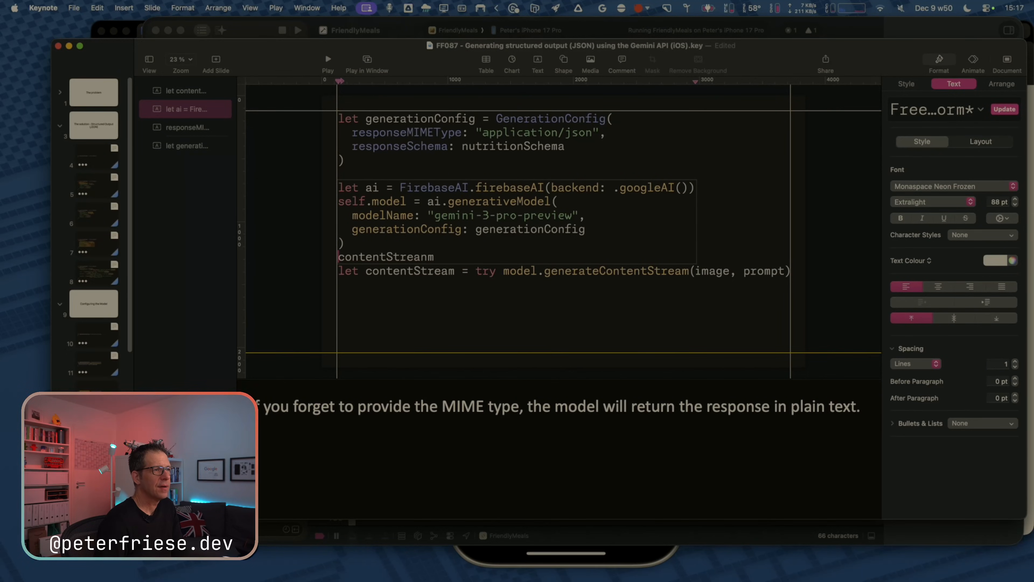
key("BackSpace")
key("BackSpace")
key("BackSpace")
key("BackSpace")
key("BackSpace")
key("BackSpace")
key("BackSpace")
key("BackSpace")
key("BackSpace")
key("BackSpace")
key("BackSpace")
key("BackSpace")
key("BackSpace")
key("BackSpace")
key("BackSpace")
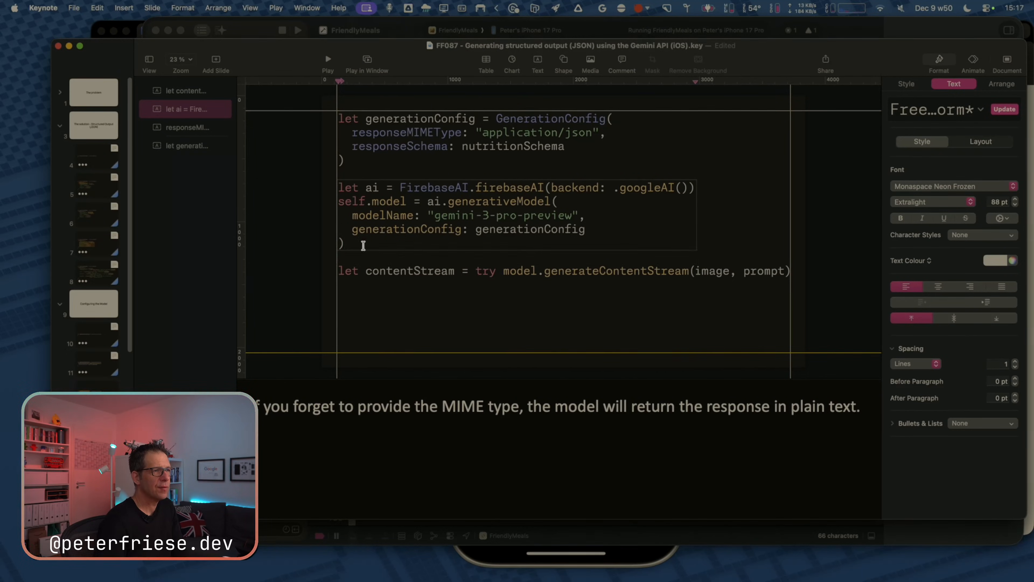
Add a Keyboard build-in effect to the contentStream text box.
left_click(441, 269)
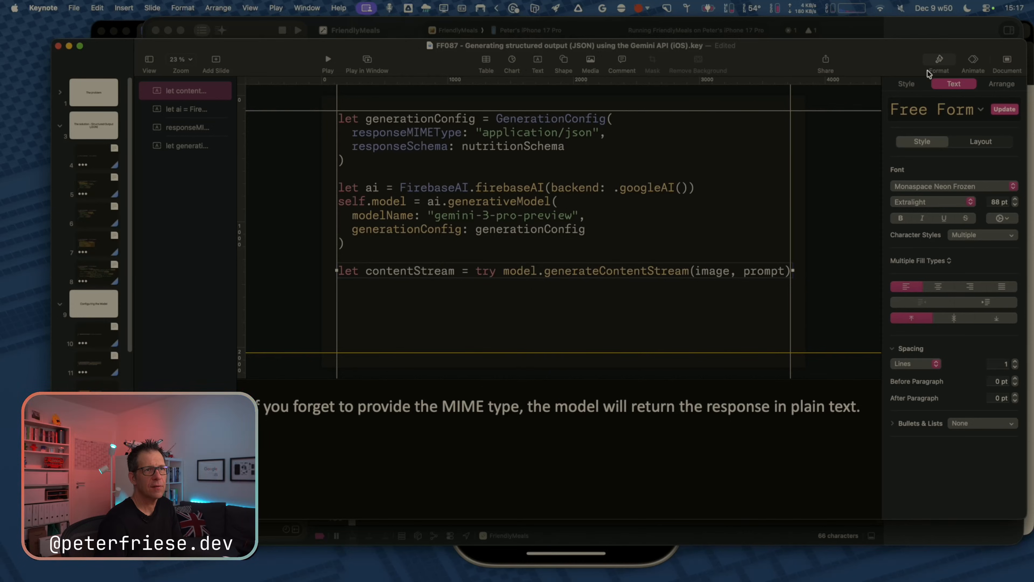
left_click(962, 64)
left_click(936, 121)
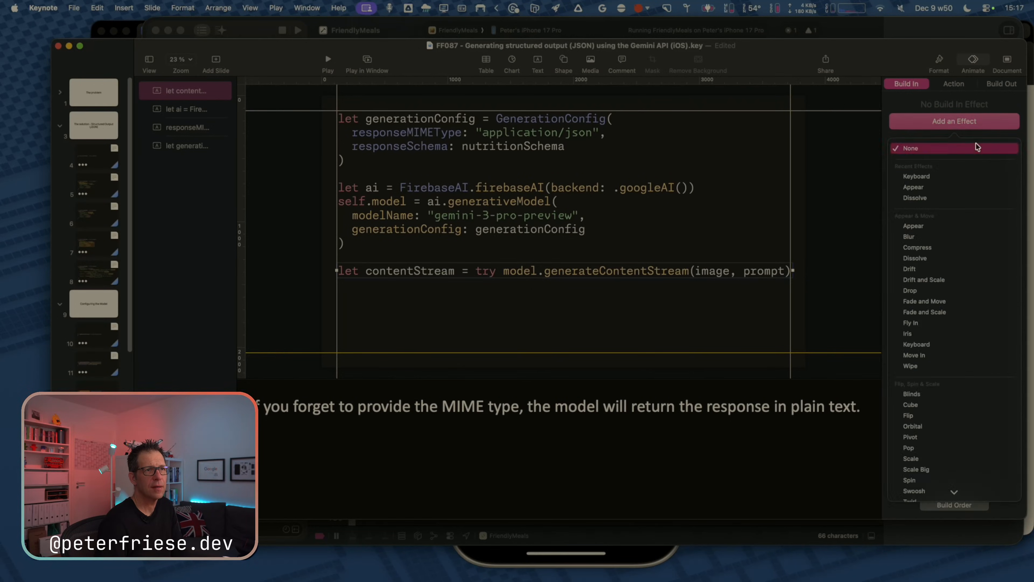
left_click(931, 179)
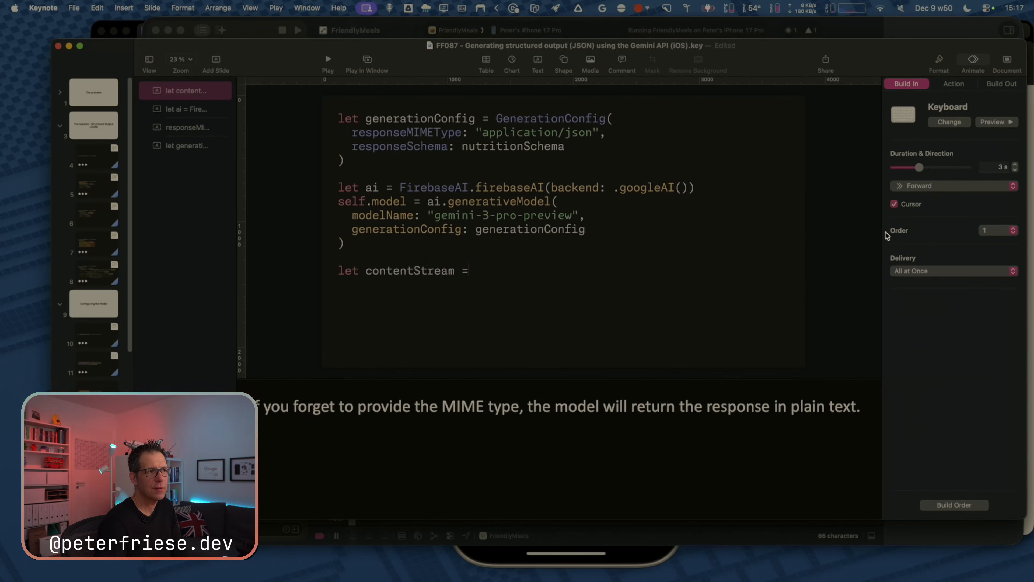
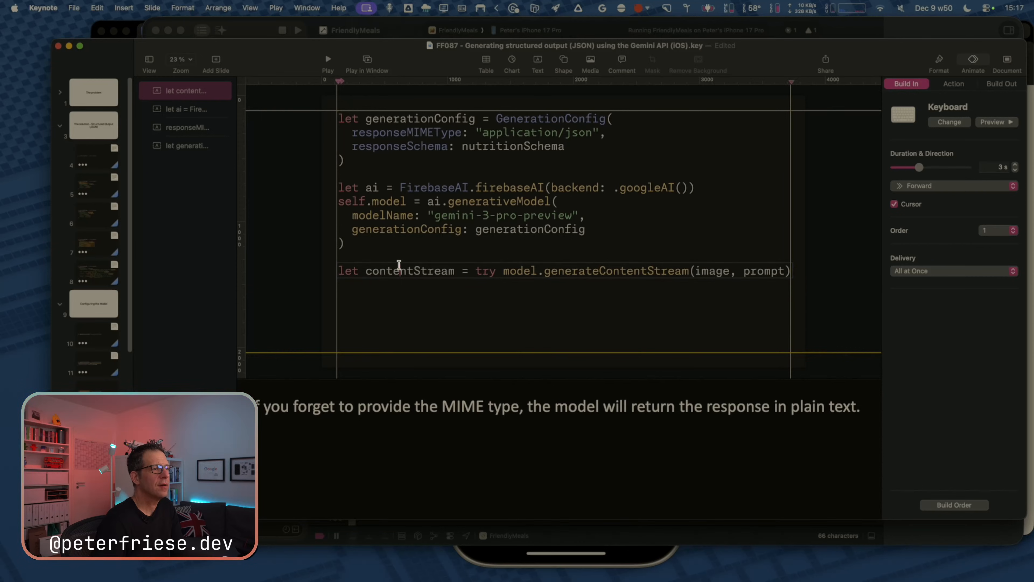
Switch to Xcode and copy the code from the prompt declaration through the contentStream line in processImage.
key("super+Tab")
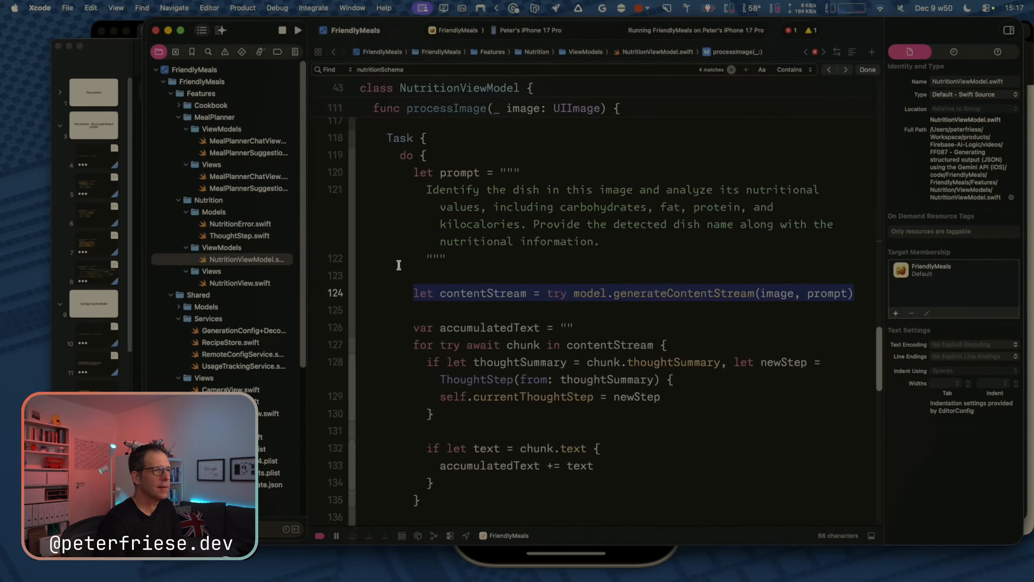
left_click(460, 278)
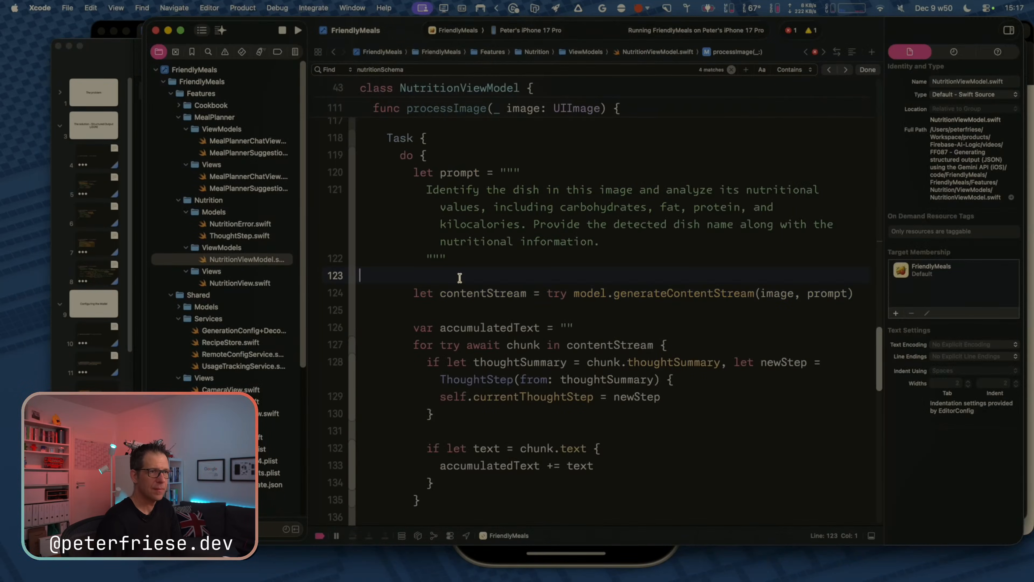
key("Up")
key("Up")
key("Up")
key("Up")
key("Up")
key("Up")
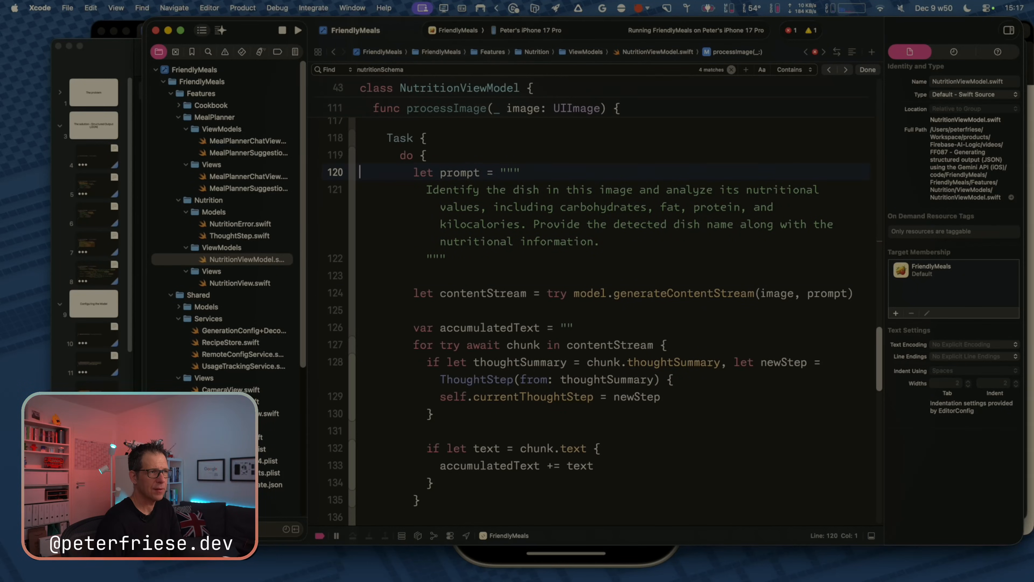
key("super+Right")
key("super+Left")
key("super+Left")
key("shift+Down")
key("shift+Down")
key("shift+Down")
key("shift+Down")
key("shift+Down")
key("shift+Down")
key("shift+Down")
key("shift+Down")
key("shift+Down")
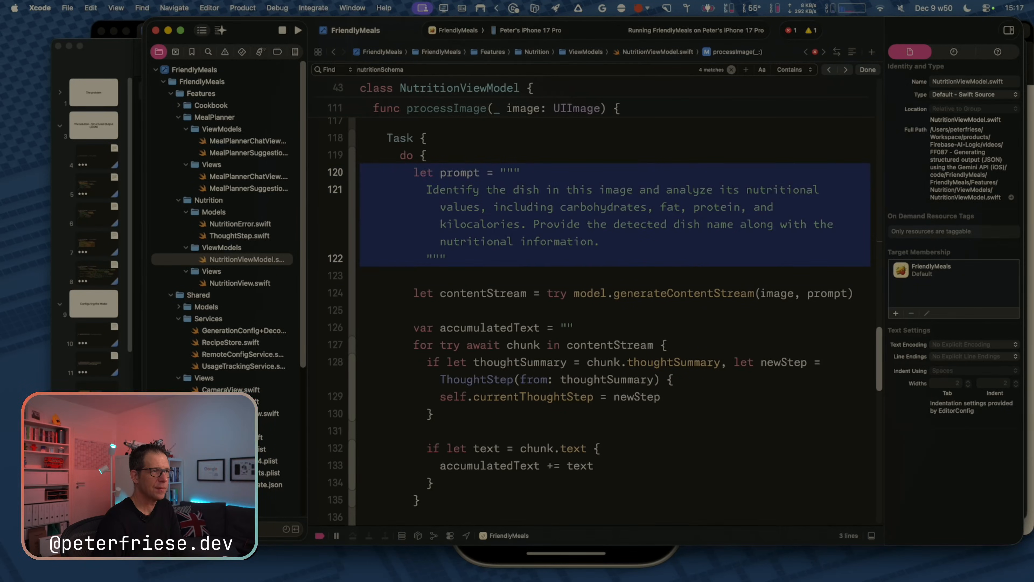
key("shift+Up")
key("super+c")
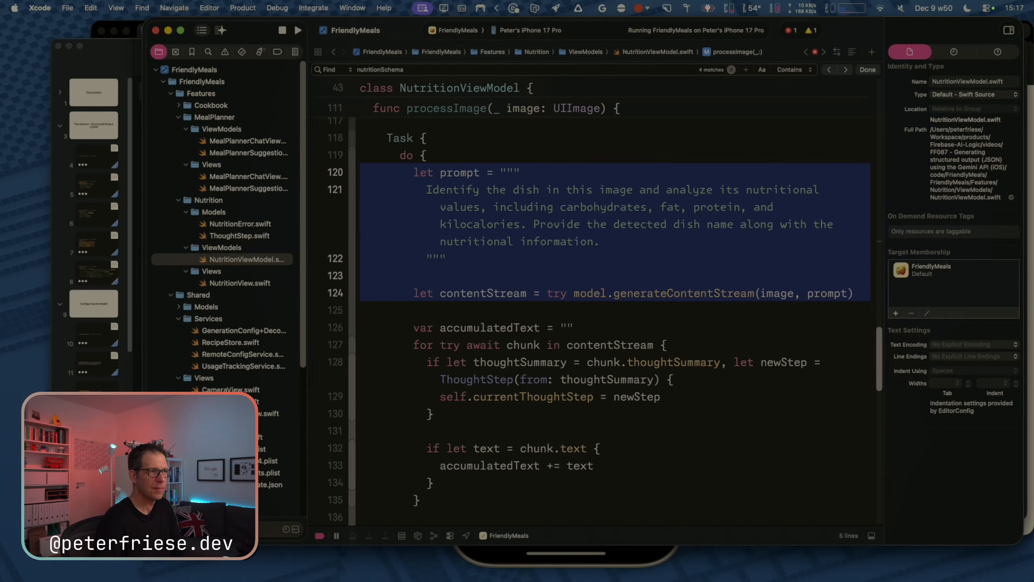
scroll(449, 302, "up", 10)
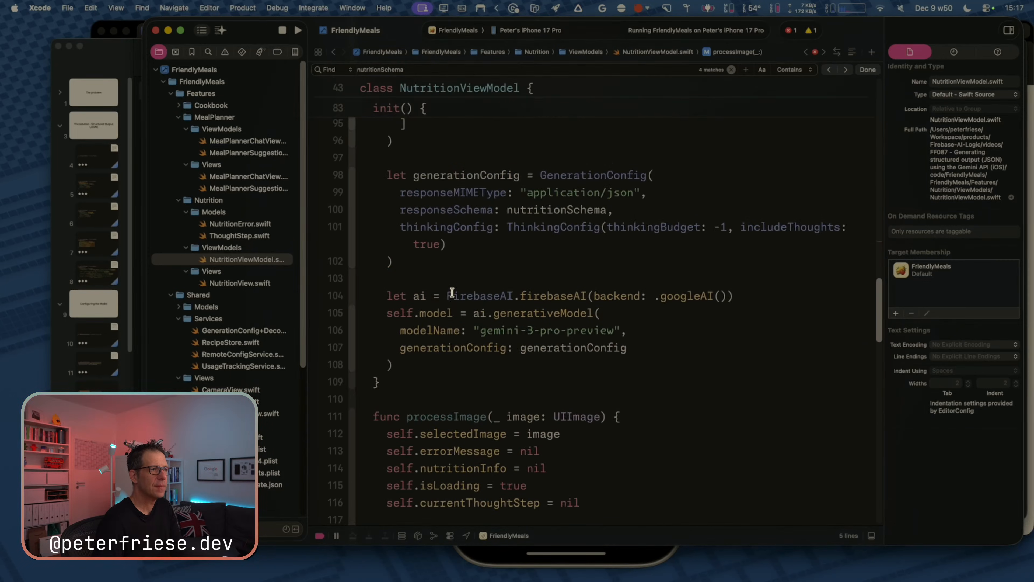
Paste the copied prompt and contentStream code into dummy() below the model setup code.
scroll(450, 303, "up", 8)
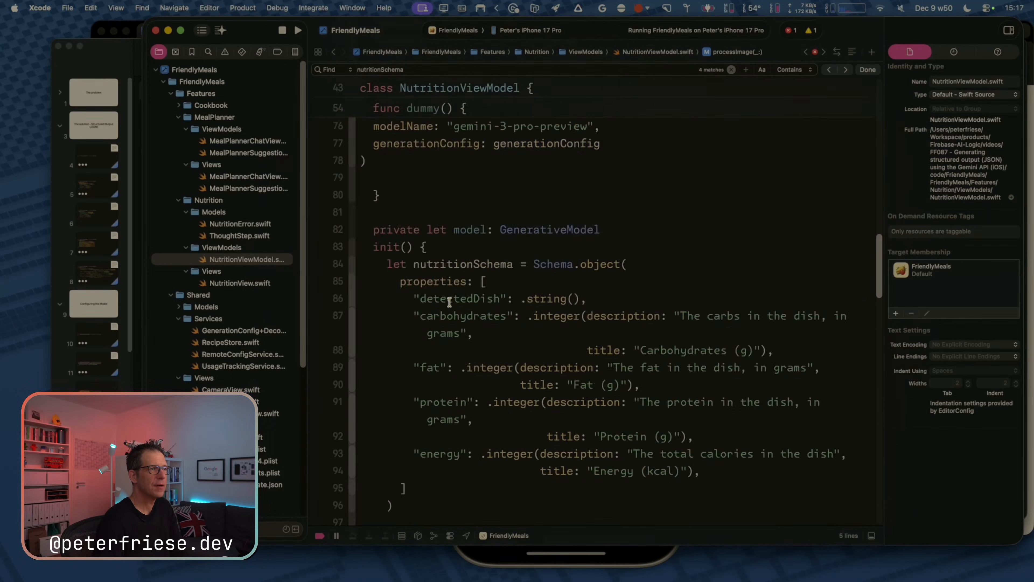
scroll(450, 302, "up", 1)
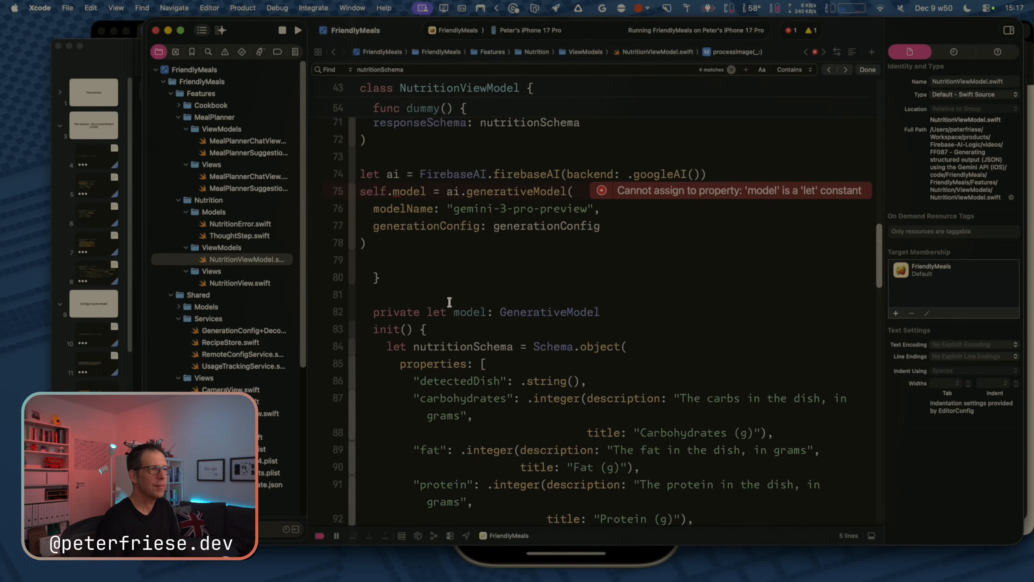
left_click(409, 244)
key("Return")
key("Return")
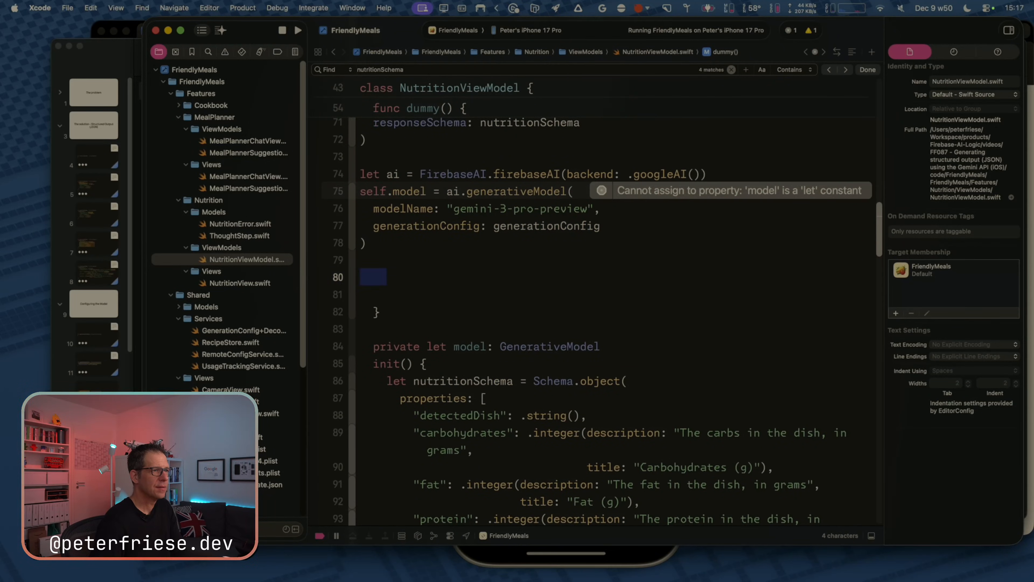
key("super+v")
Outdent the pasted prompt and contentStream lines so they start at the same level as the model code, and copy them.
key("shift+Up")
key("shift+Up")
key("shift+Up")
key("shift+Up")
key("shift+Up")
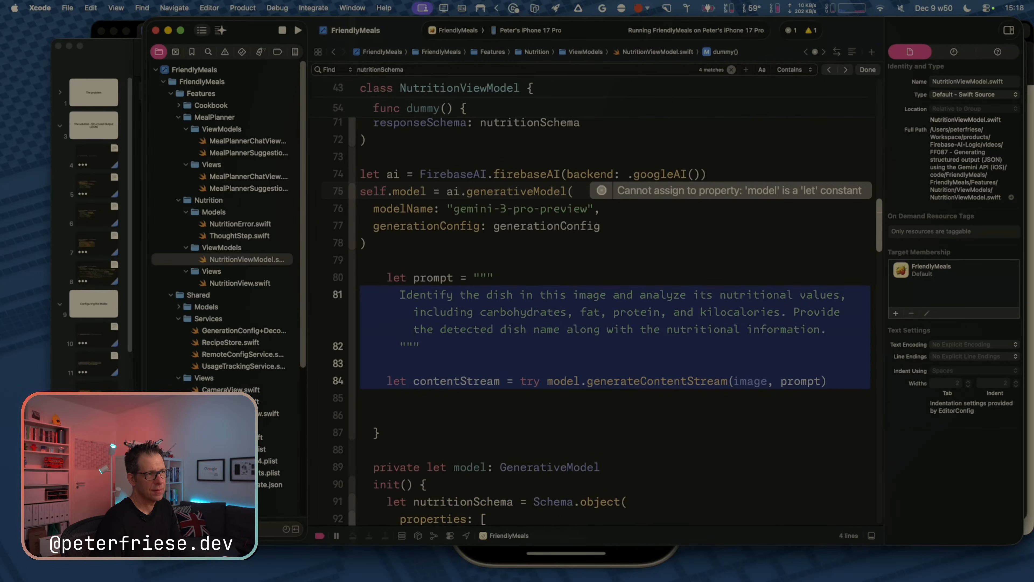
key("super+bracketleft")
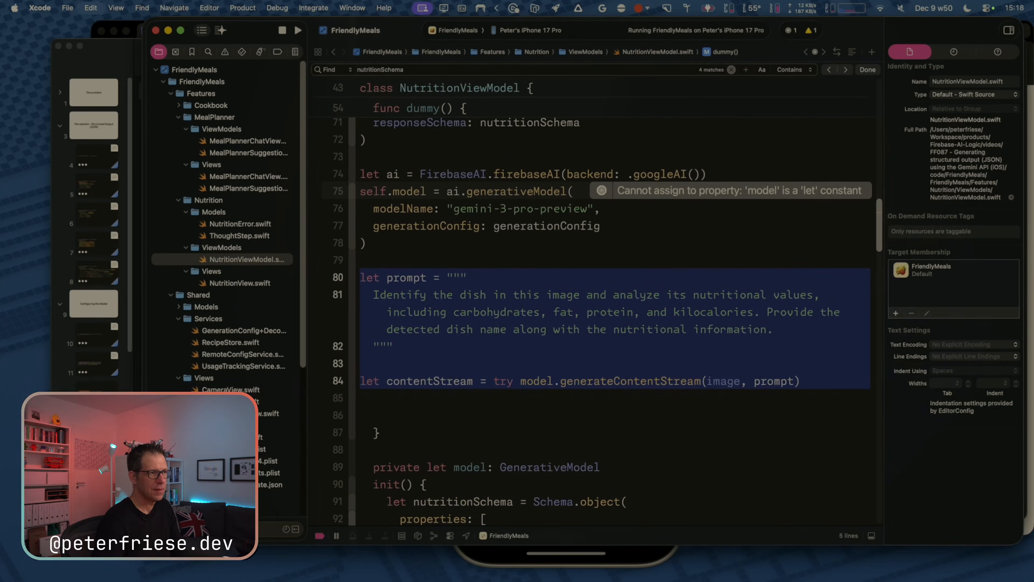
Switch to Keynote and replace the contentStream text box's content with the copied prompt and contentStream code.
key("super+Tab")
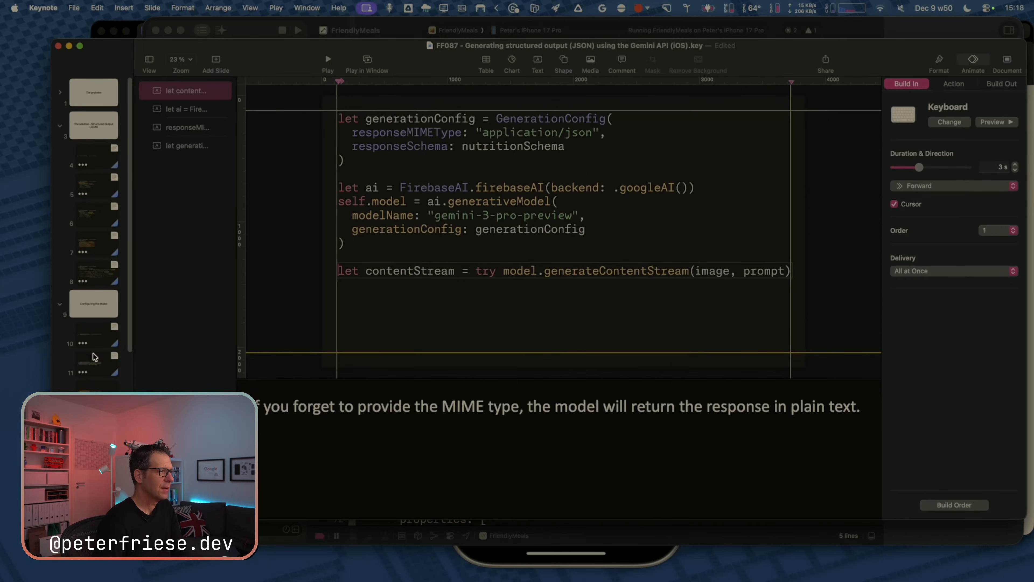
left_click(408, 271)
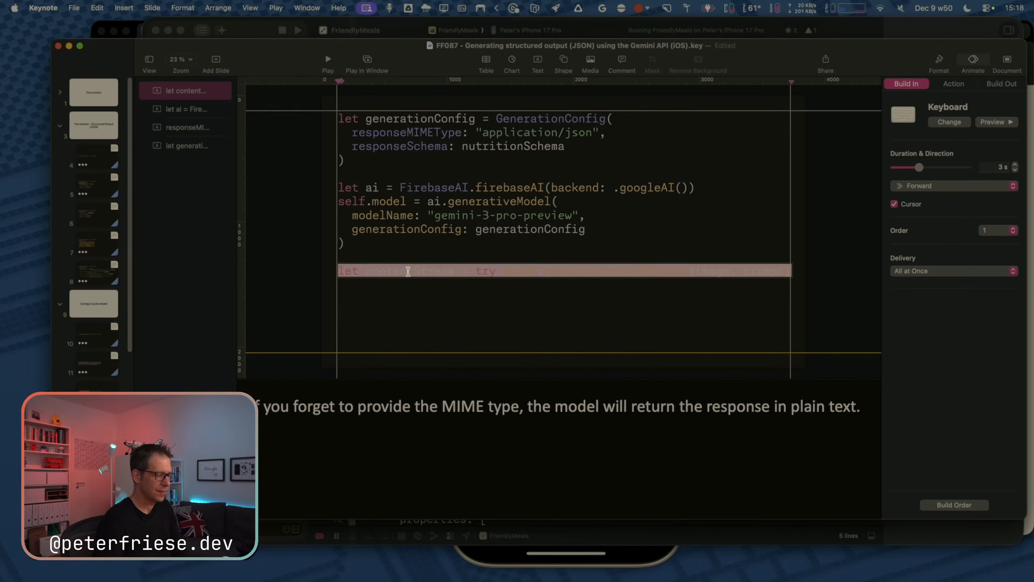
key("super+v")
Set all text in the prompt text box to 88 pt and remove its text background fill.
key("super+a")
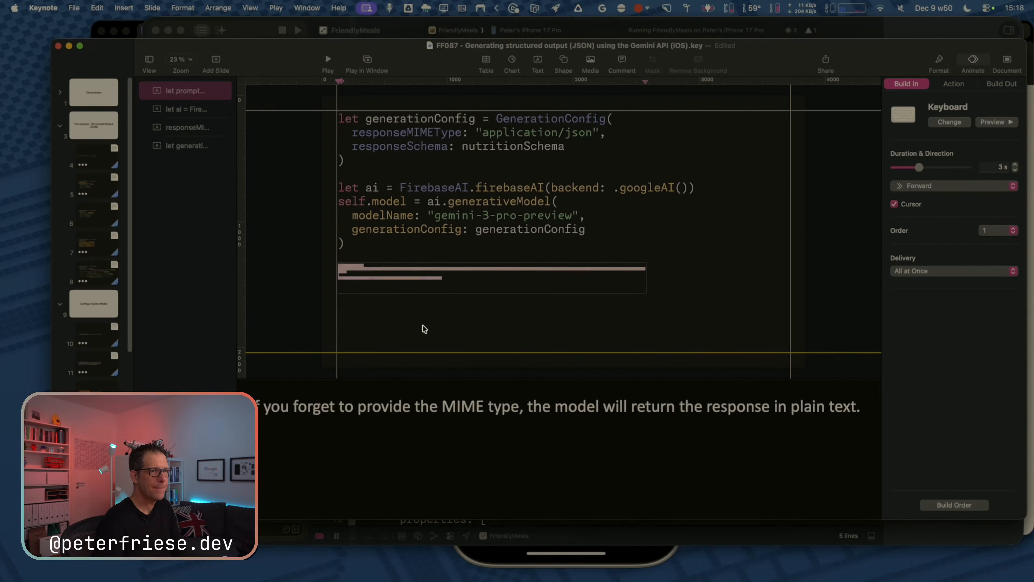
left_click(939, 61)
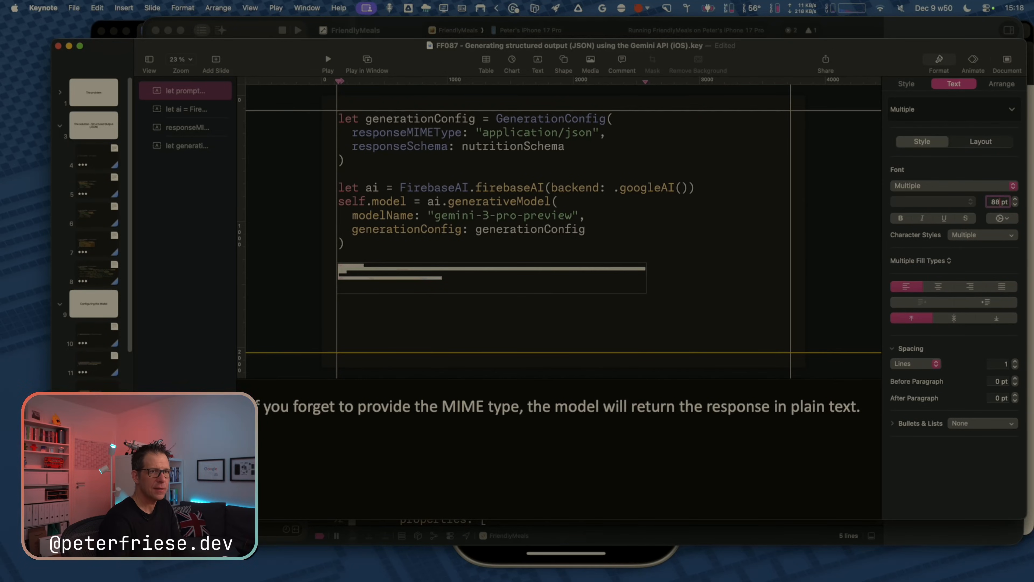
key("Return")
left_click(1005, 219)
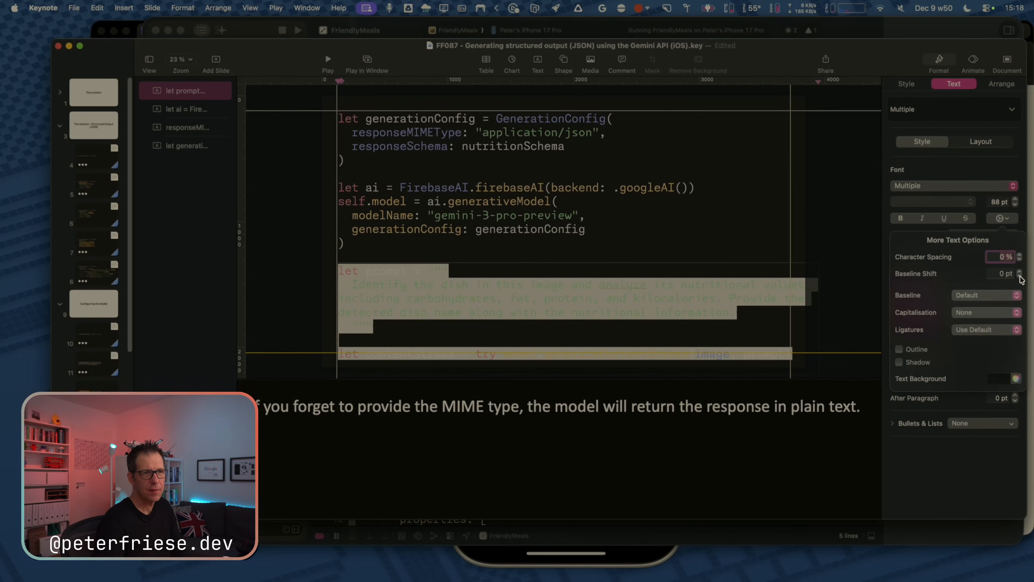
left_click(1008, 380)
left_click(1020, 452)
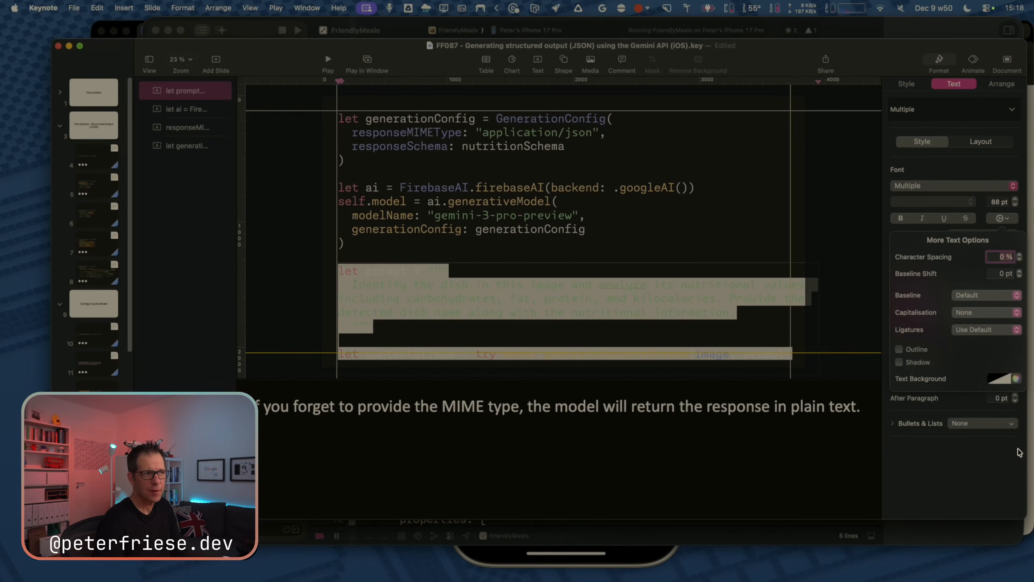
Break the prompt text before "values," and before "Provide", indenting the "values," line to match the line above.
left_click(296, 301)
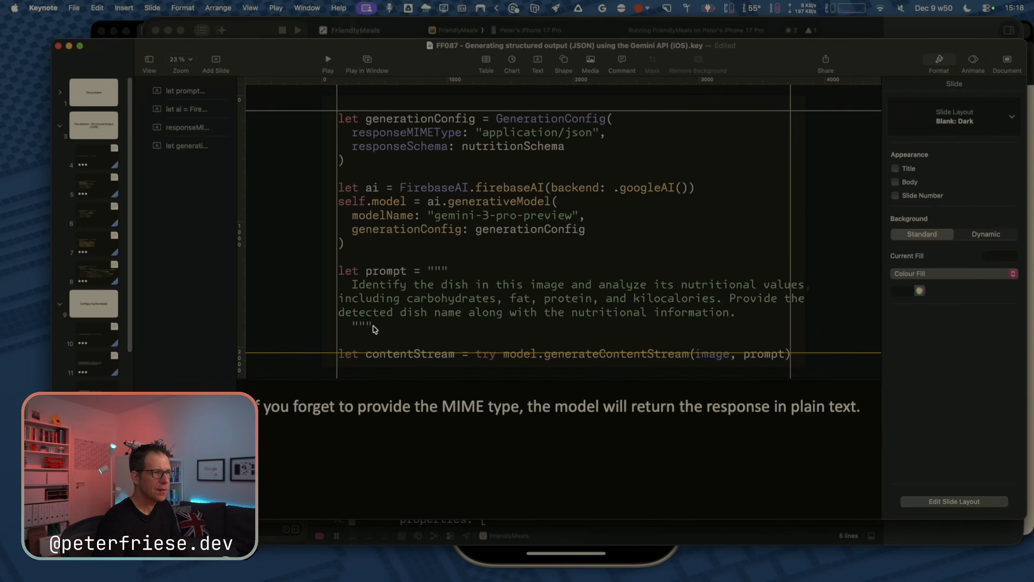
left_click(392, 295)
key("super+z")
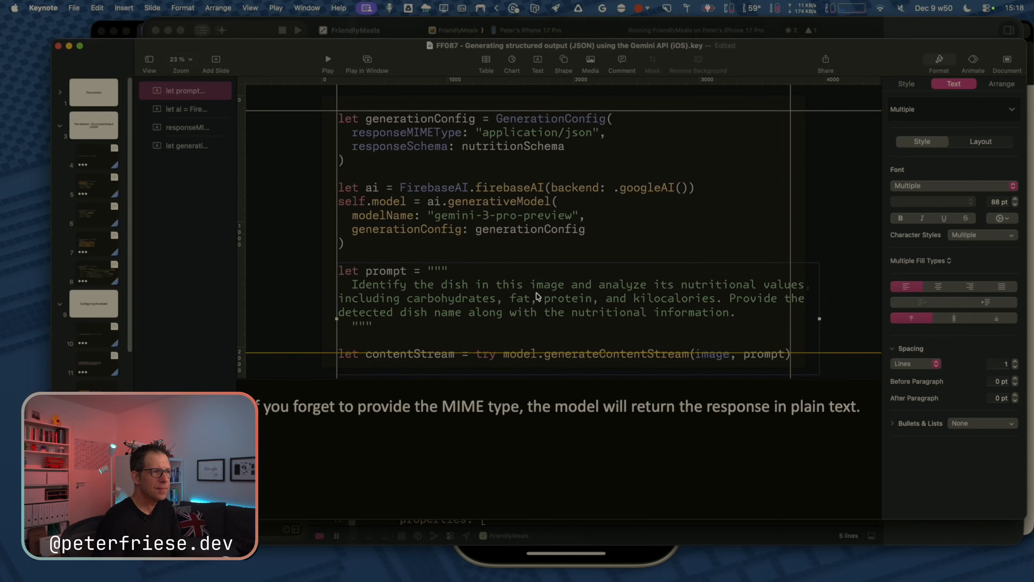
left_click(536, 293)
left_click(436, 283)
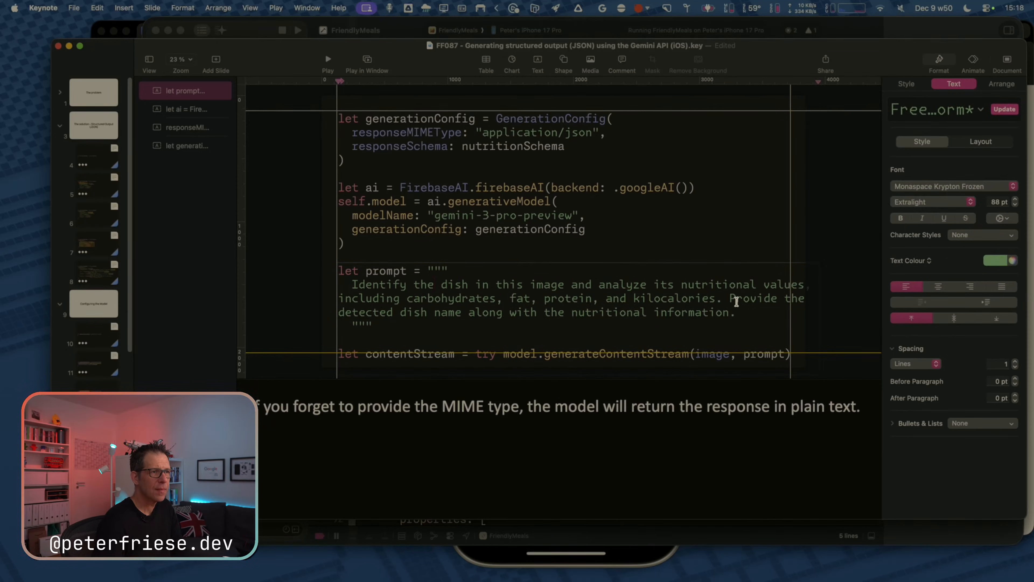
left_click(734, 299)
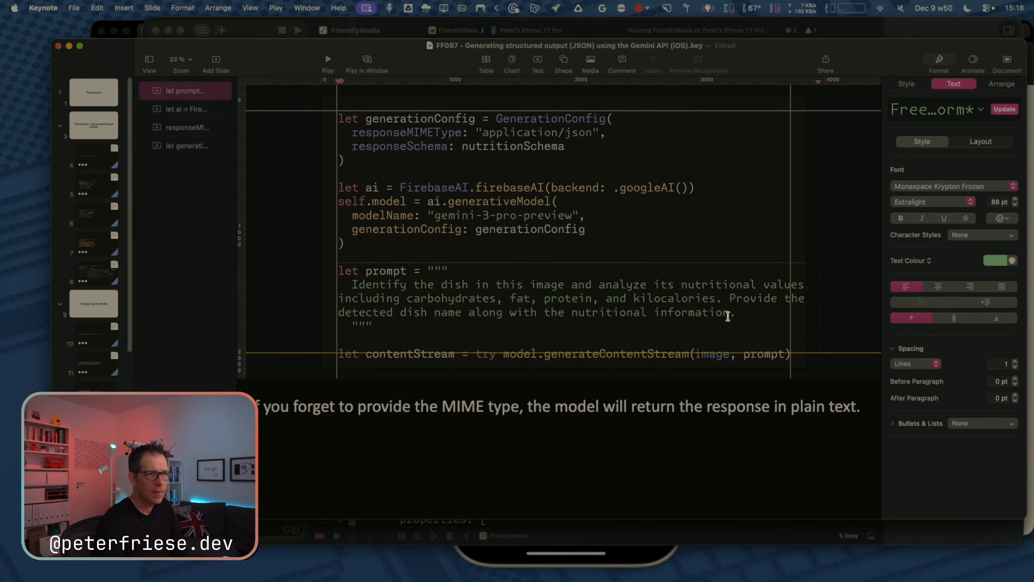
key("Return")
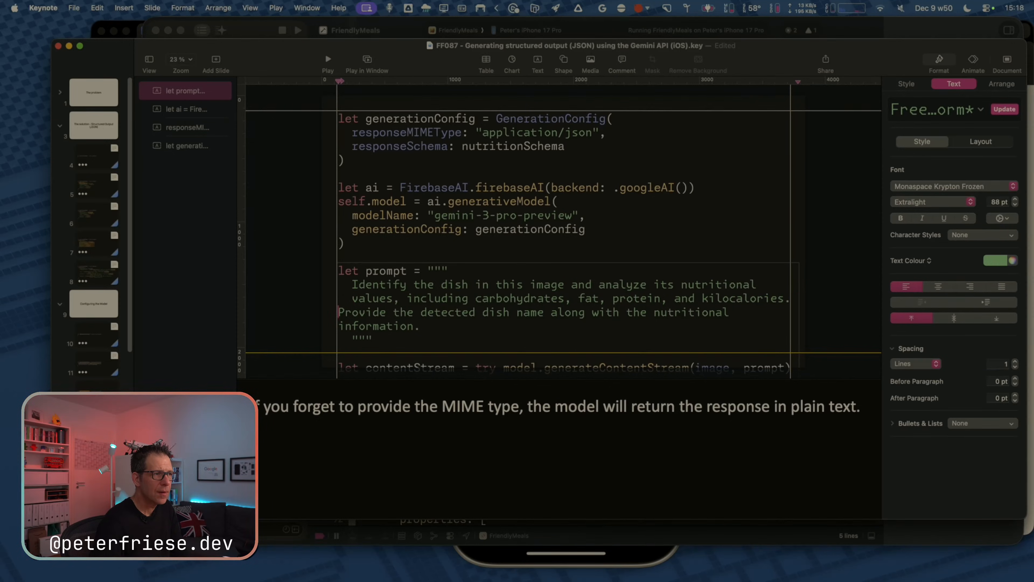
Indent the "Provide the detected dish name" line and put "information." on its own line.
key("BackSpace")
key("BackSpace")
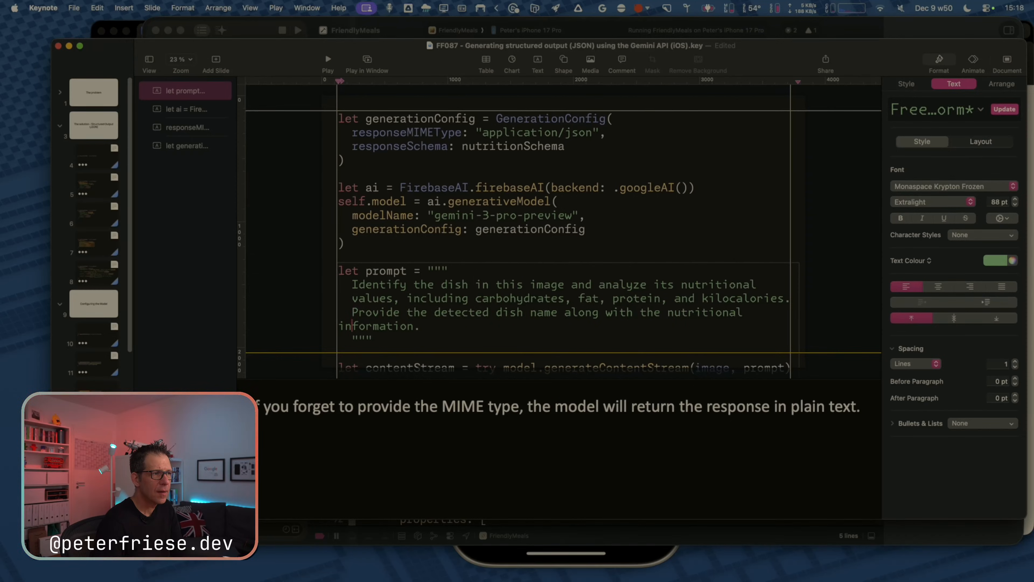
key("alt+Left")
key("BackSpace")
key("Return")
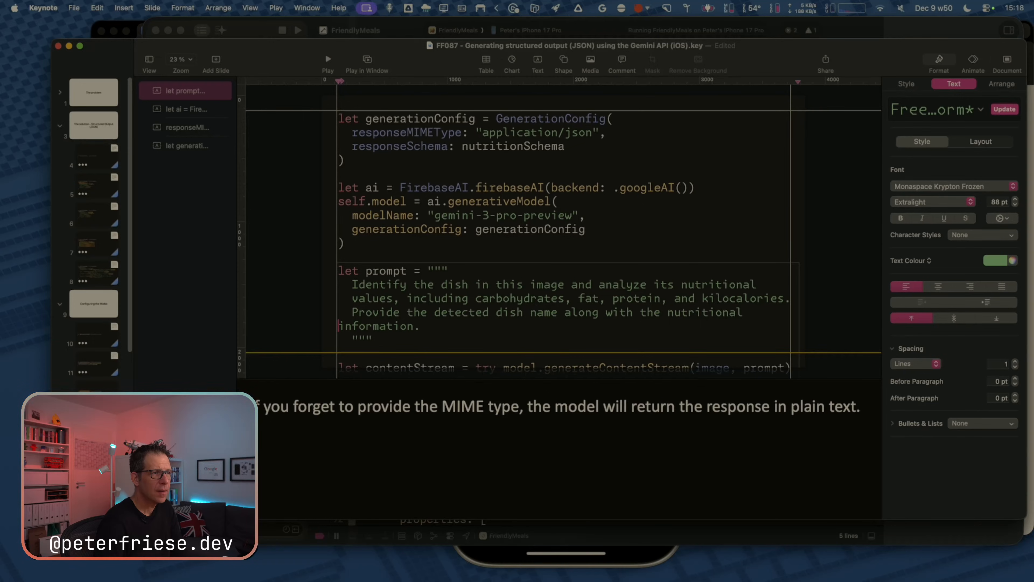
Delete the sentence "Provide the detected dish name along with the nutritional information." from the slide's prompt.
key("shift+super+Right")
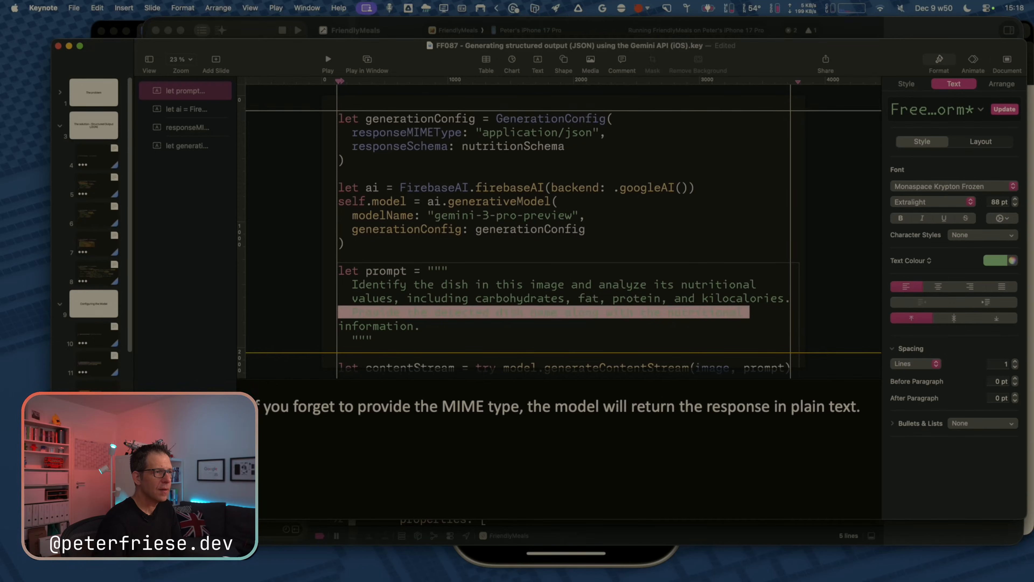
key("shift+Right")
key("shift+Right")
key("BackSpace")
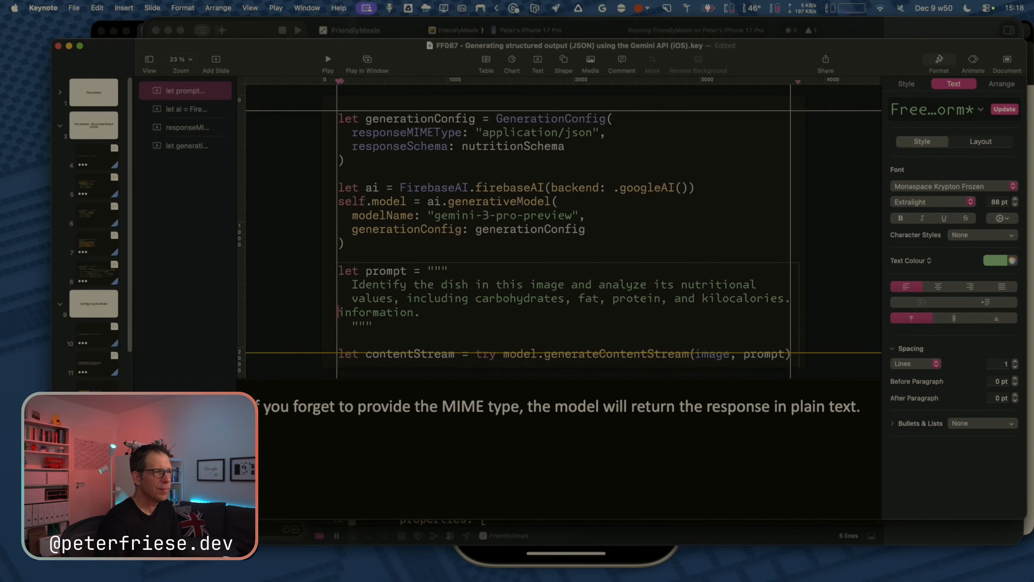
key("shift+super+Right")
key("BackSpace")
key("BackSpace")
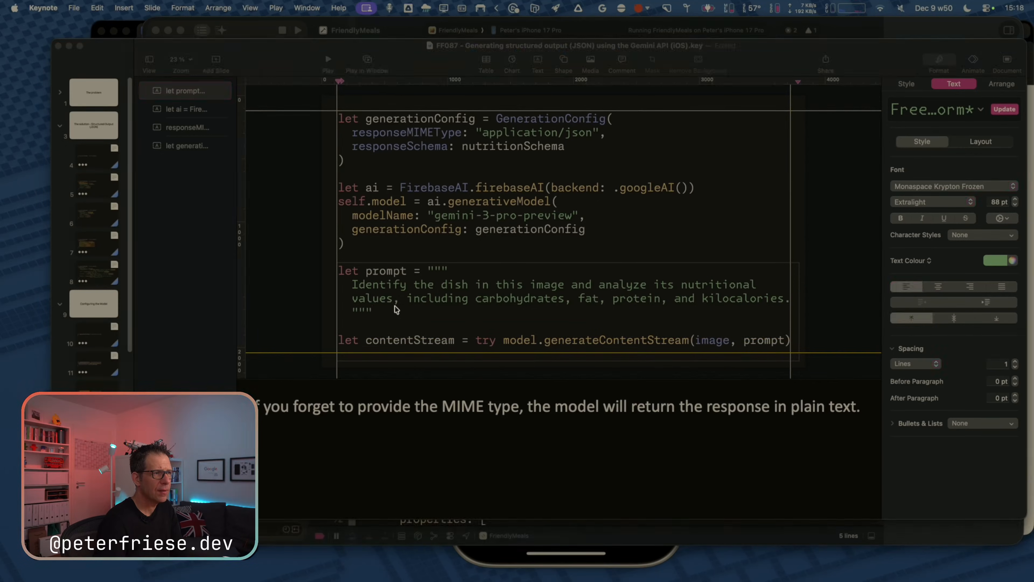
Switch to Xcode, check the original prompt code in processImage, and return to Keynote.
key("super+Tab")
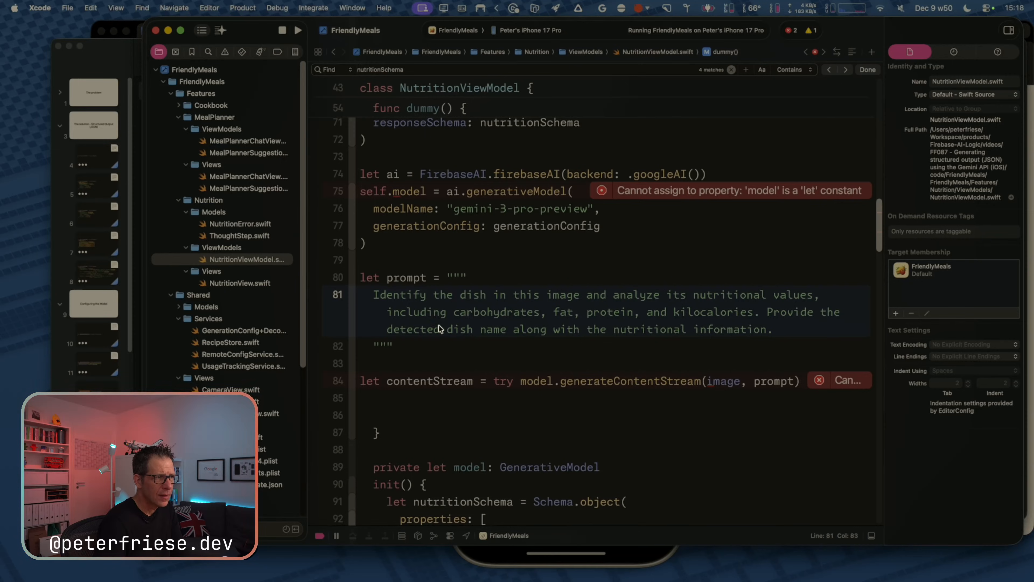
key("super+Tab")
key("super+Tab")
scroll(456, 359, "down", 10)
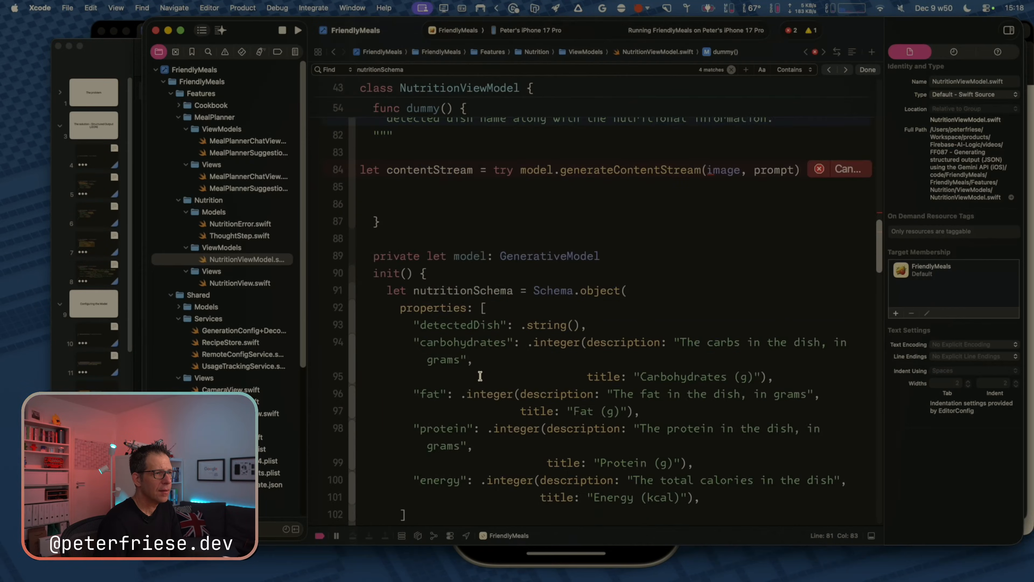
scroll(478, 377, "down", 5)
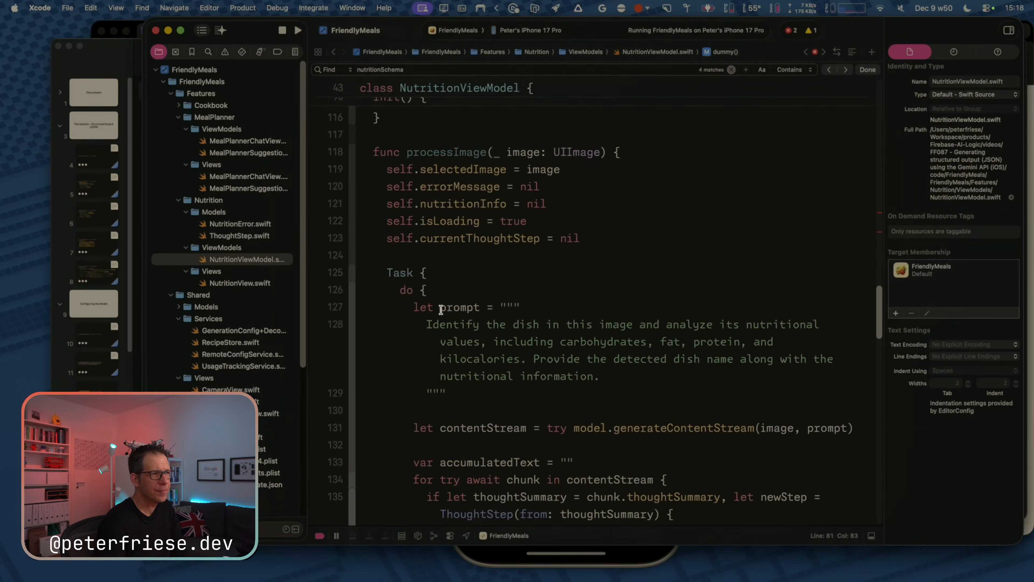
key("super+Tab")
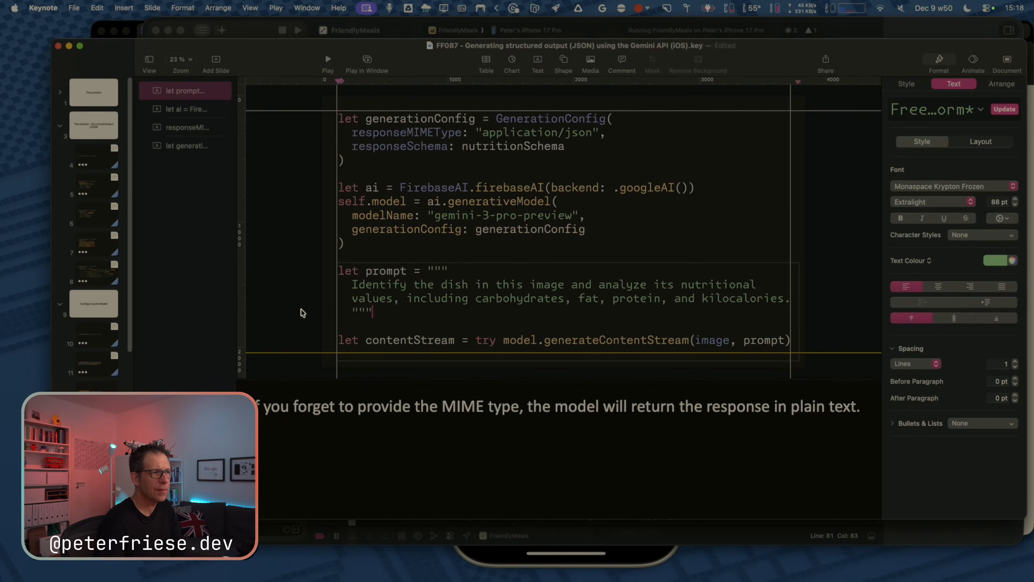
Select the prompt text box and preview its Keyboard build-in effect.
left_click(409, 308)
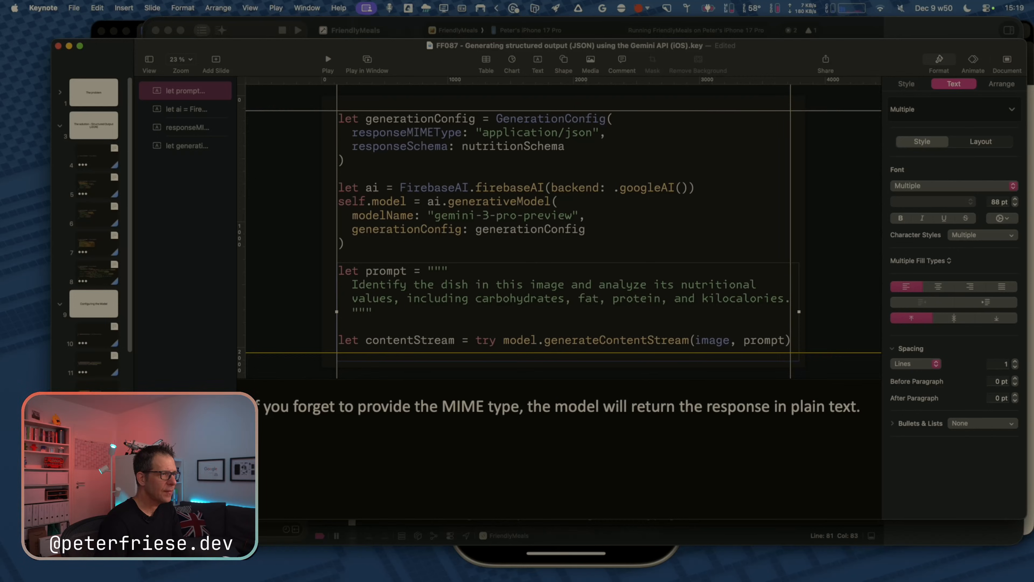
left_click(382, 303)
left_click(270, 259)
left_click(445, 264)
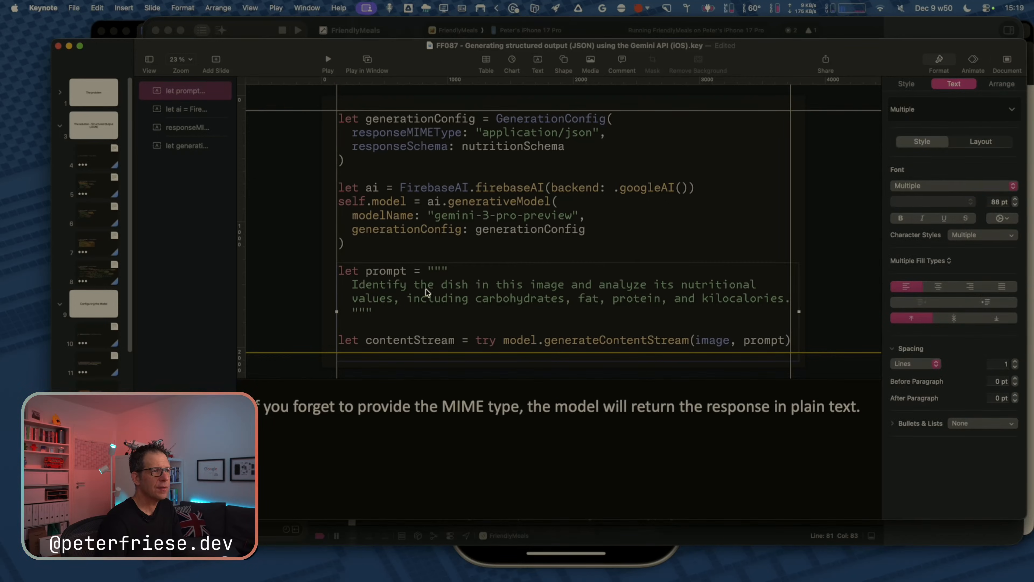
left_click(973, 62)
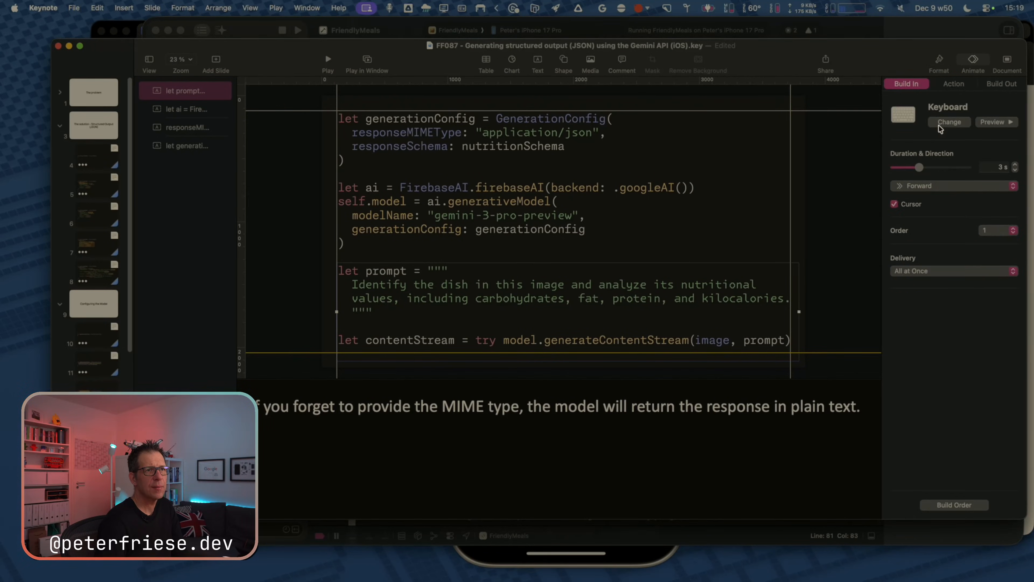
left_click(1005, 122)
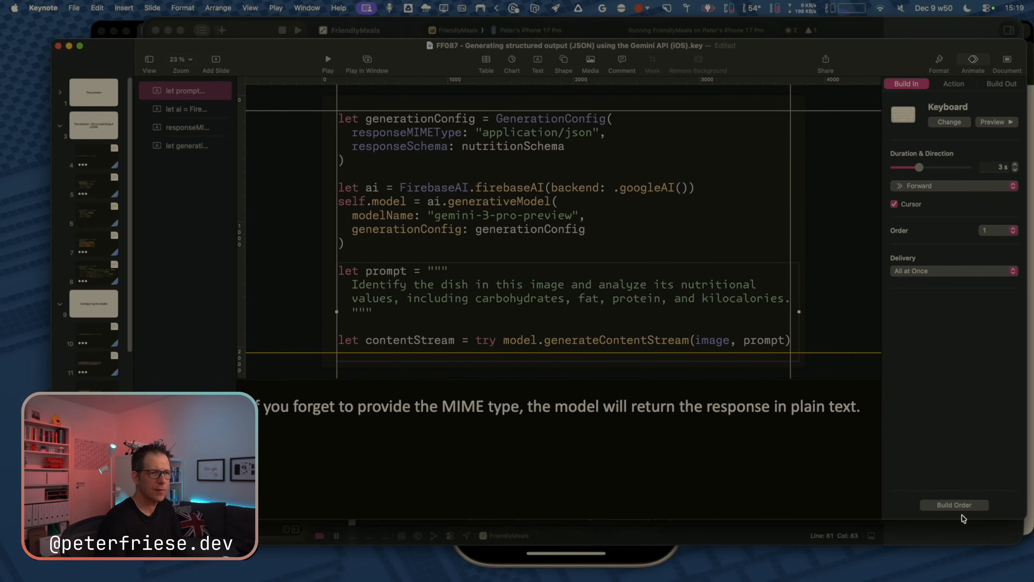
Set the prompt text box's Keyboard build to start After Transition in the build order.
left_click(964, 506)
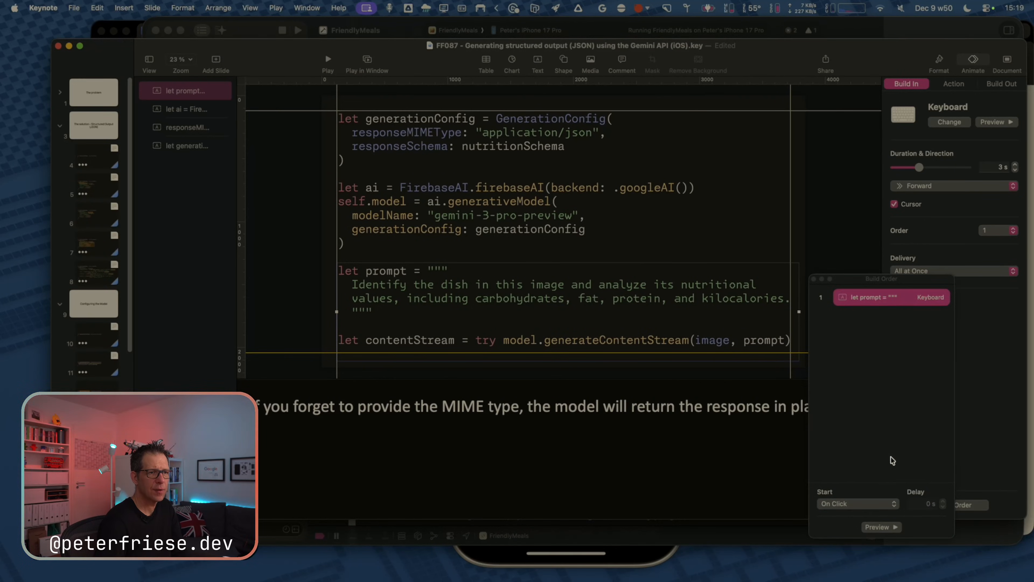
left_click(852, 504)
left_click(849, 516)
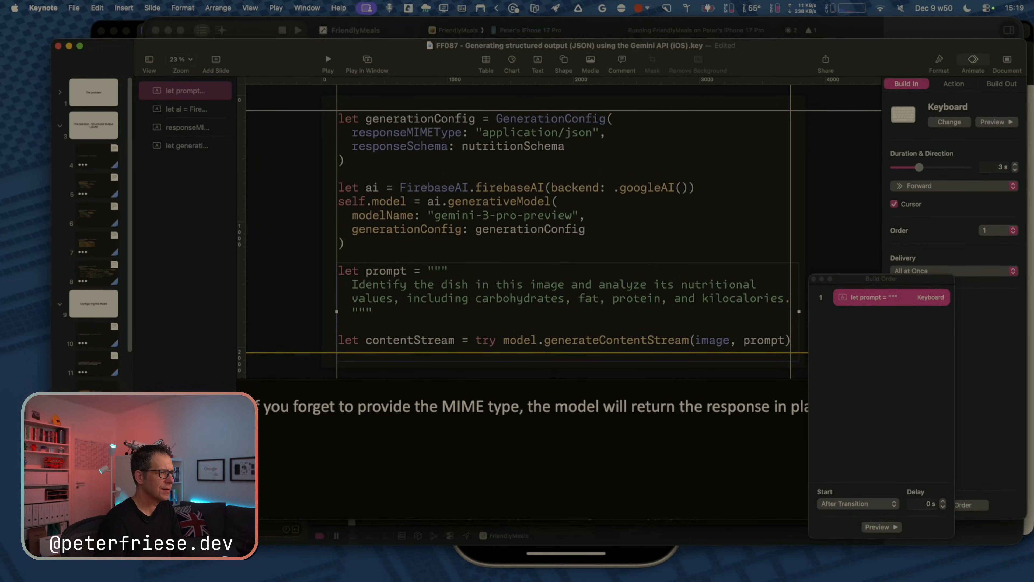
Play the slideshow in a window from slide 12 through the prompt code slide to check the transition and Keyboard build.
left_click(98, 394)
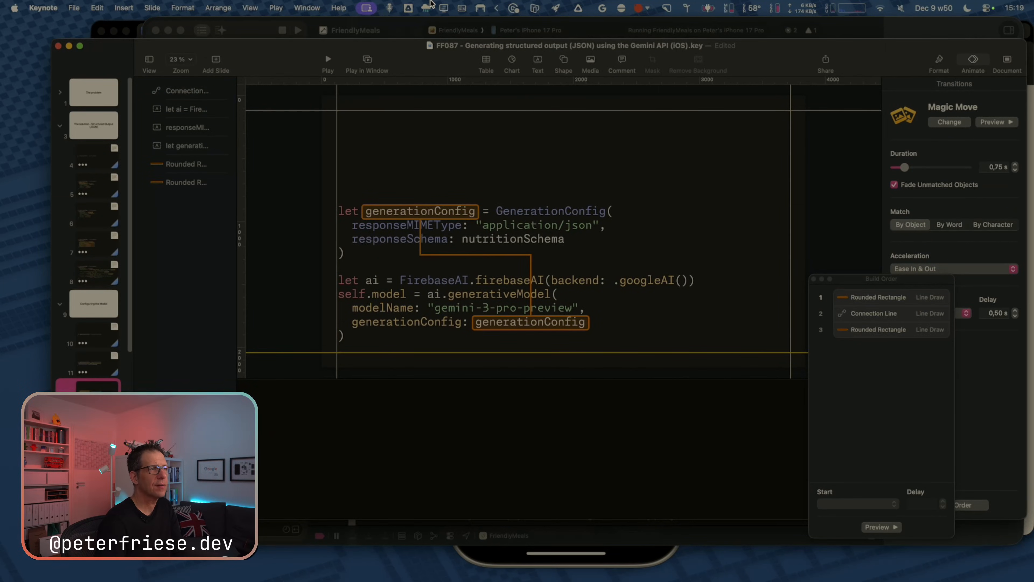
left_click(367, 59)
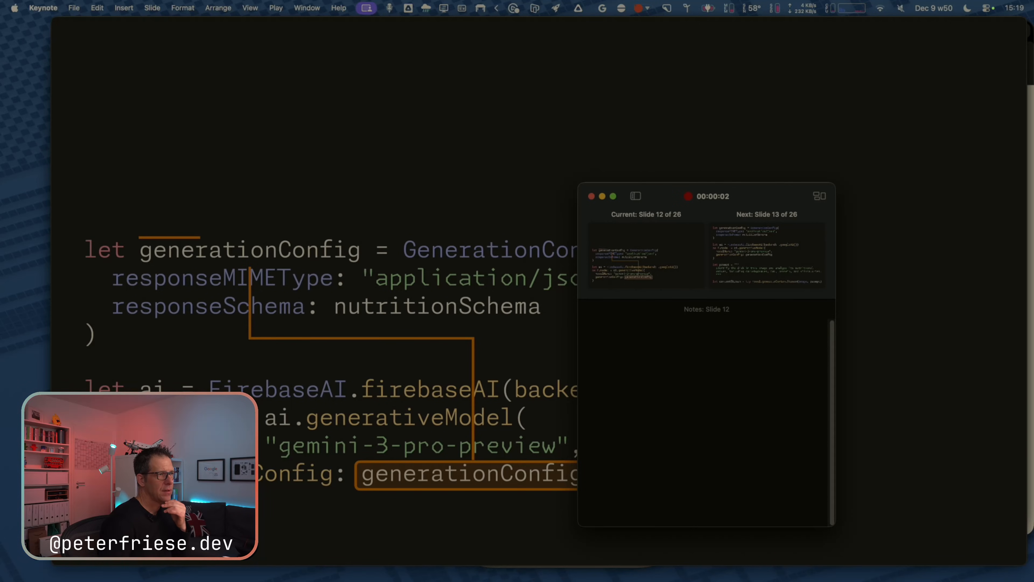
key("Right")
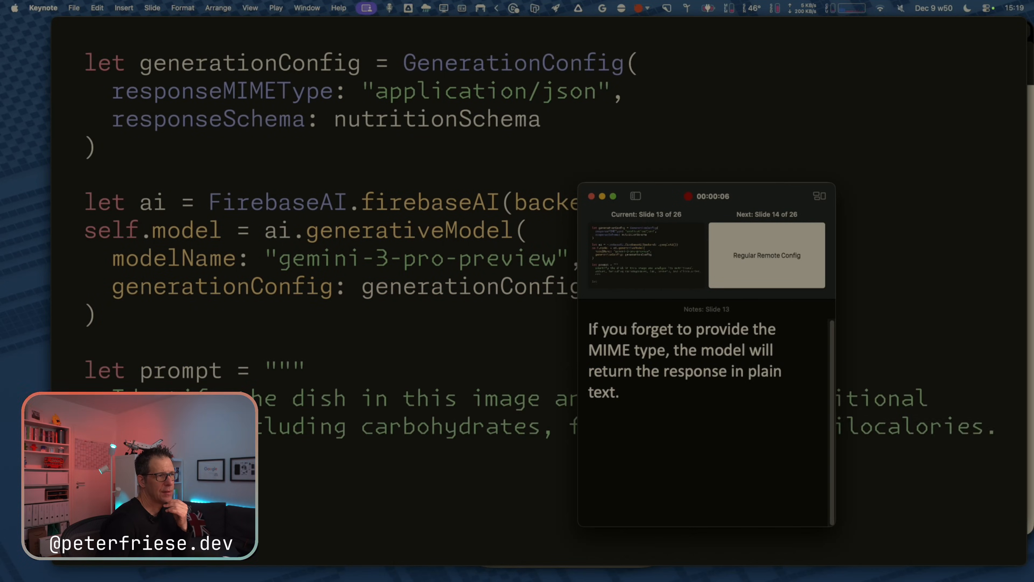
key("Escape")
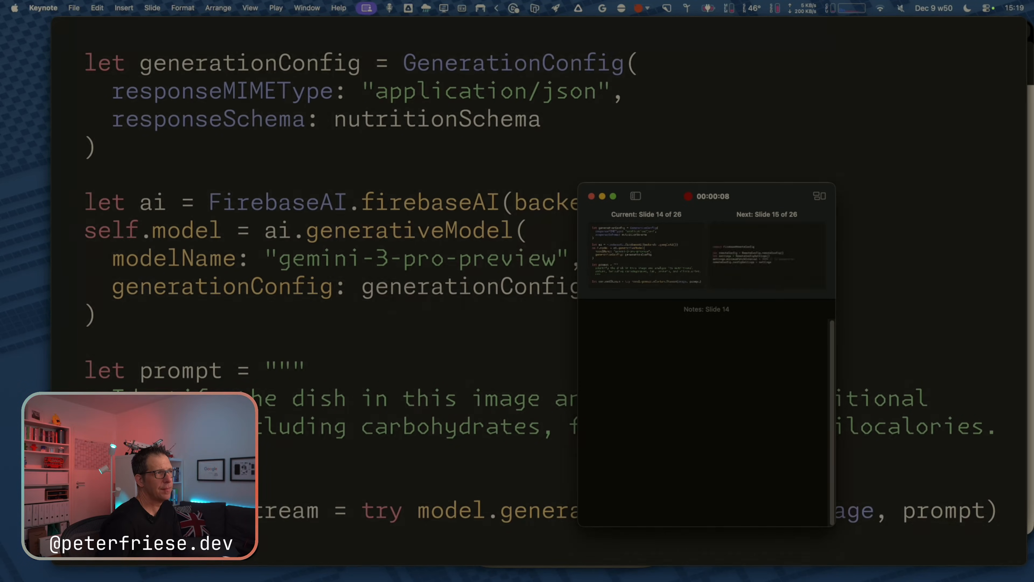
Close the slideshow and move all the code, highlights and connector line on slide 12 upward together.
left_click(96, 374)
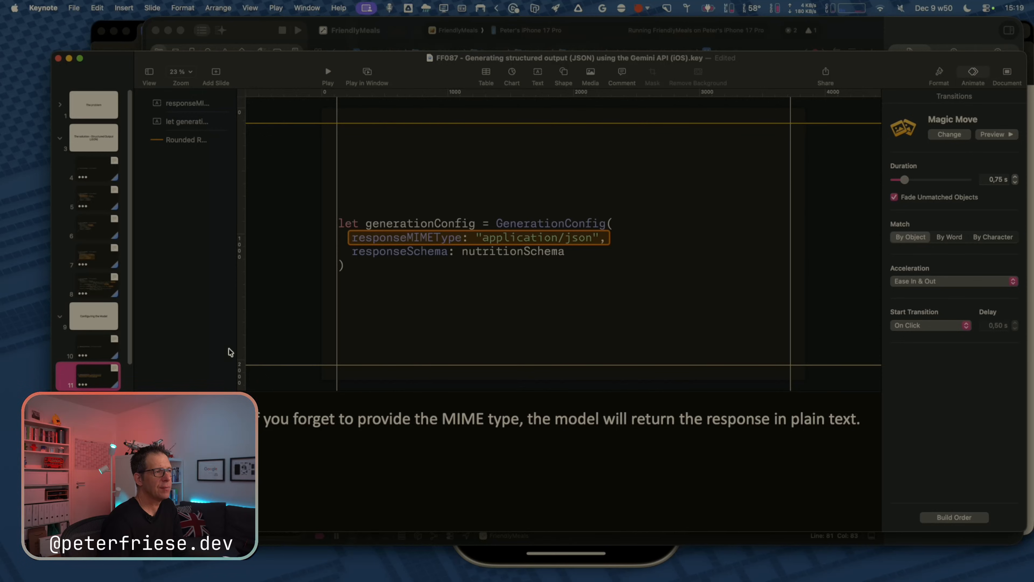
key("Down")
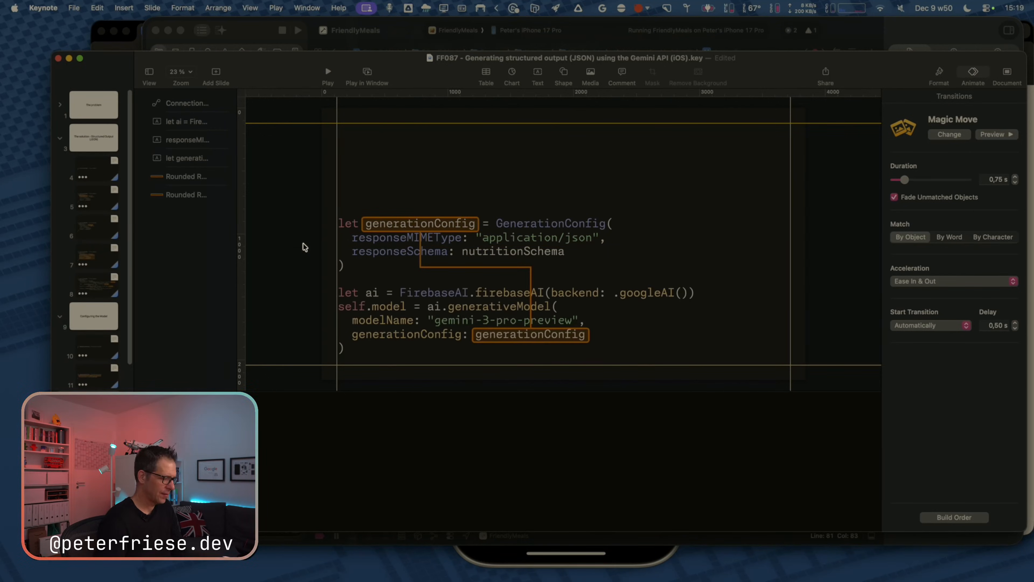
key("super+a")
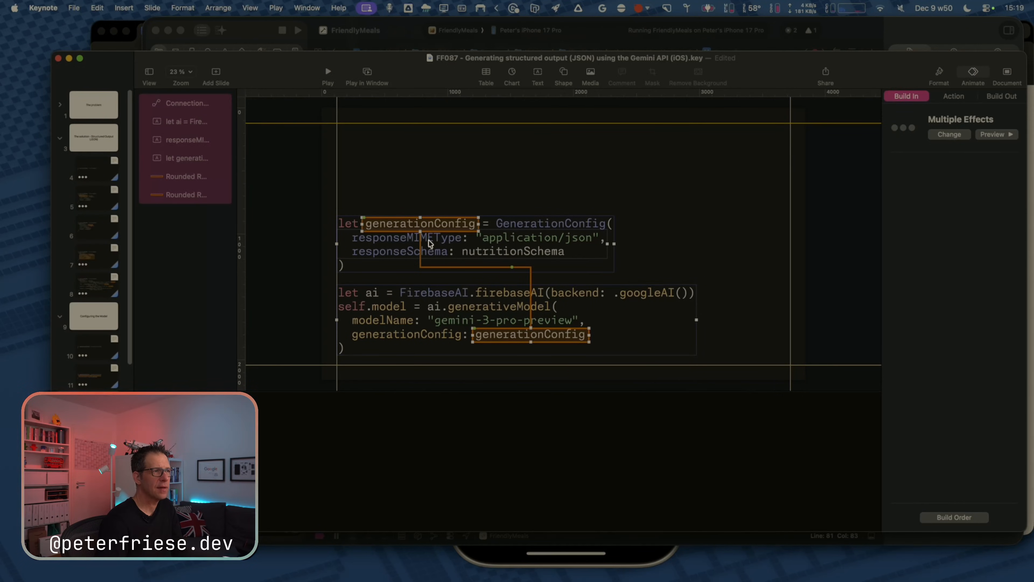
left_click_drag(406, 245, 403, 207)
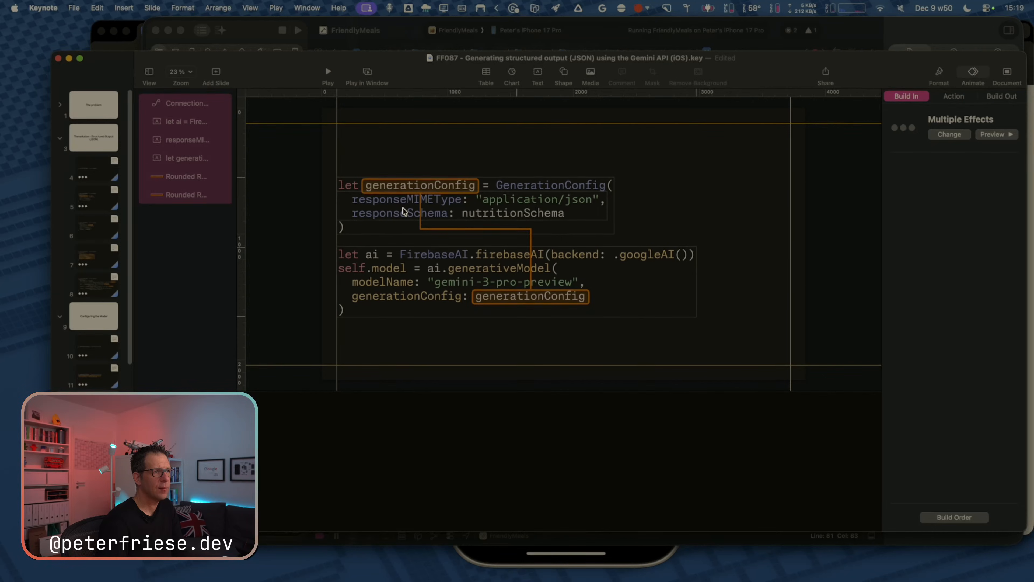
Play the slideshow in a window from slide 11 through the prompt code slide to check the animations, and close it.
left_click(109, 387)
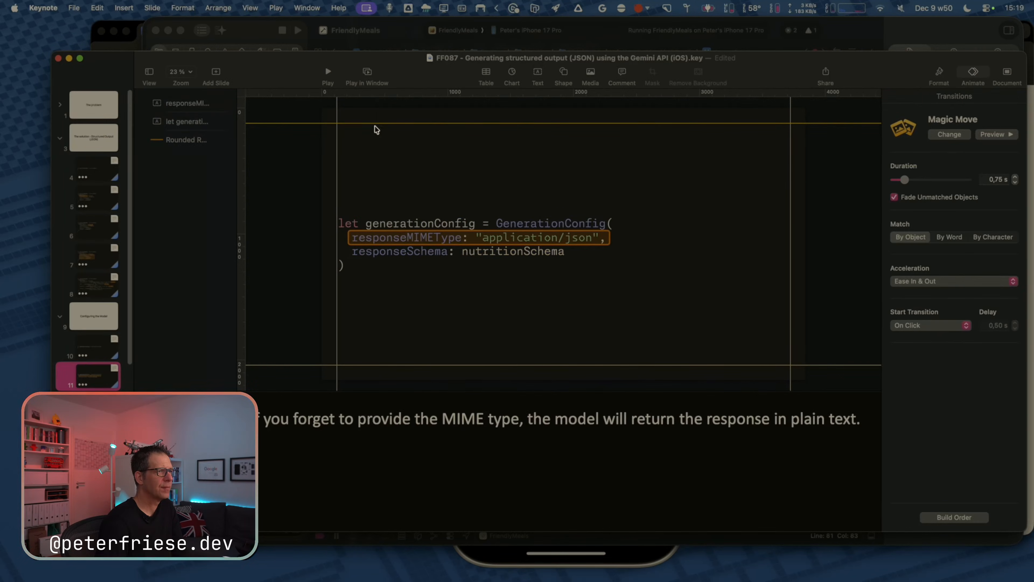
left_click(368, 74)
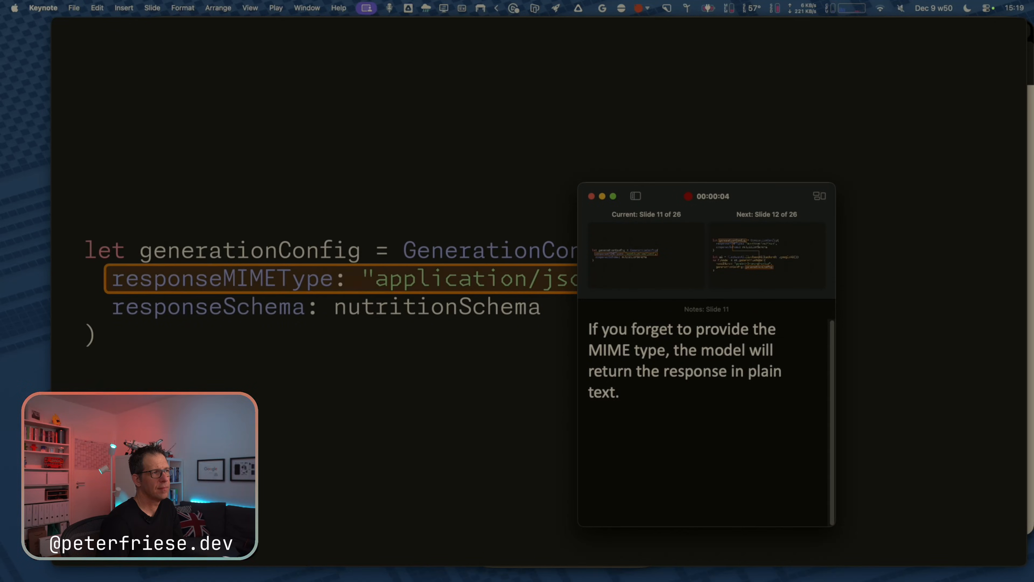
left_click(470, 252)
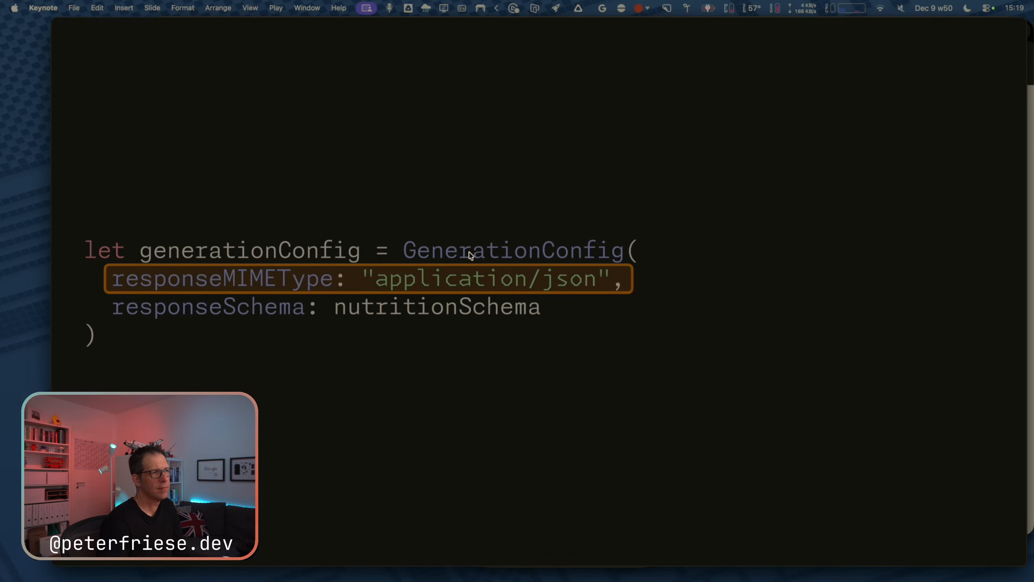
left_click(500, 263)
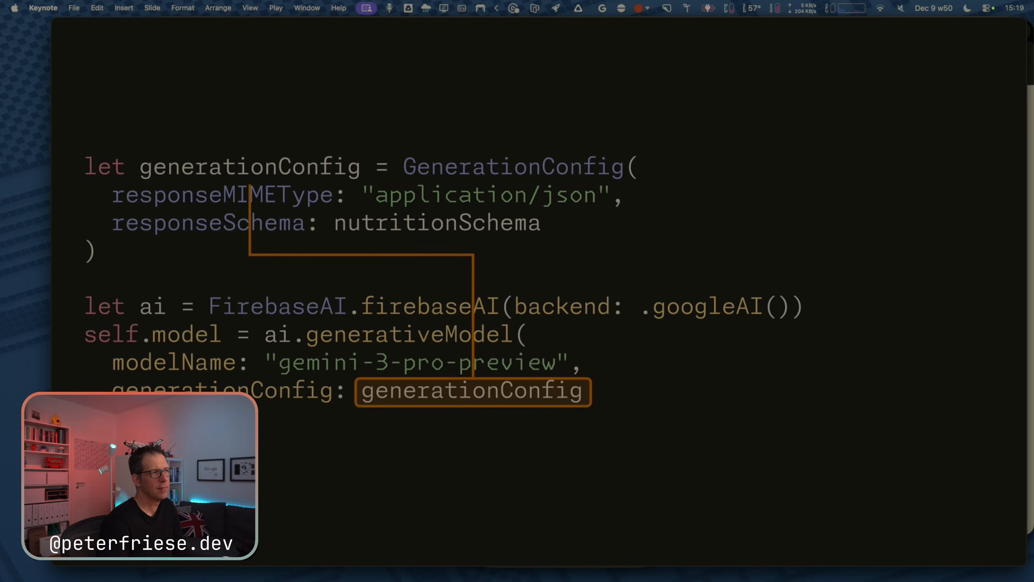
left_click(502, 265)
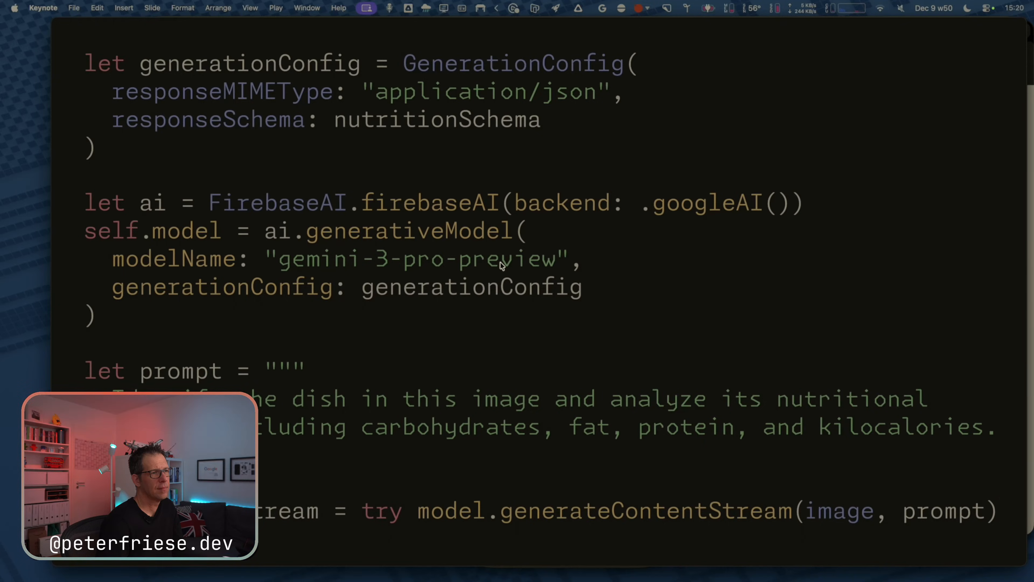
left_click(502, 266)
key("Escape")
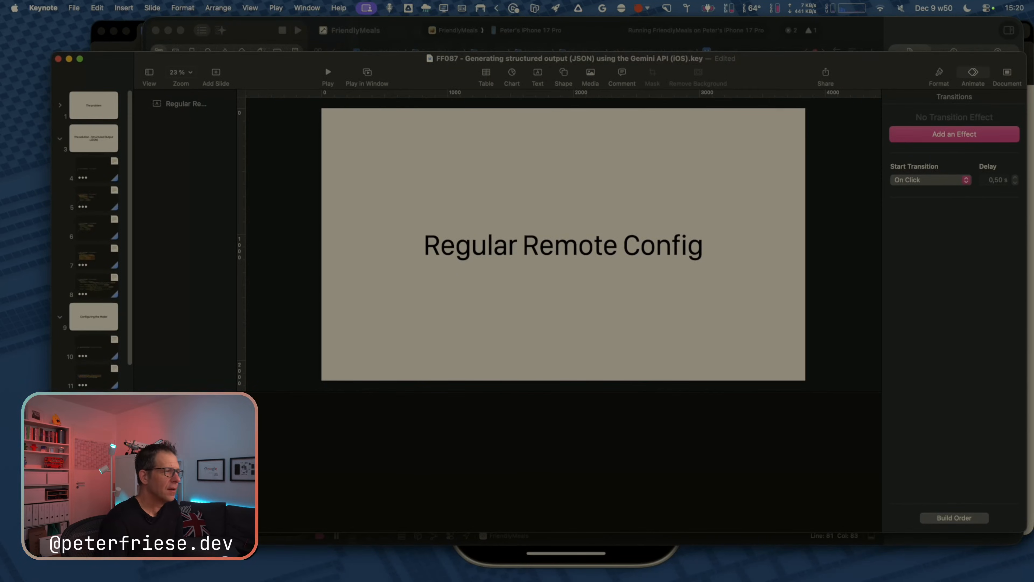
Copy the prompt code slide and paste it as an image beside the "With the generationConfig in place" paragraph in the Google Docs script.
key("Up")
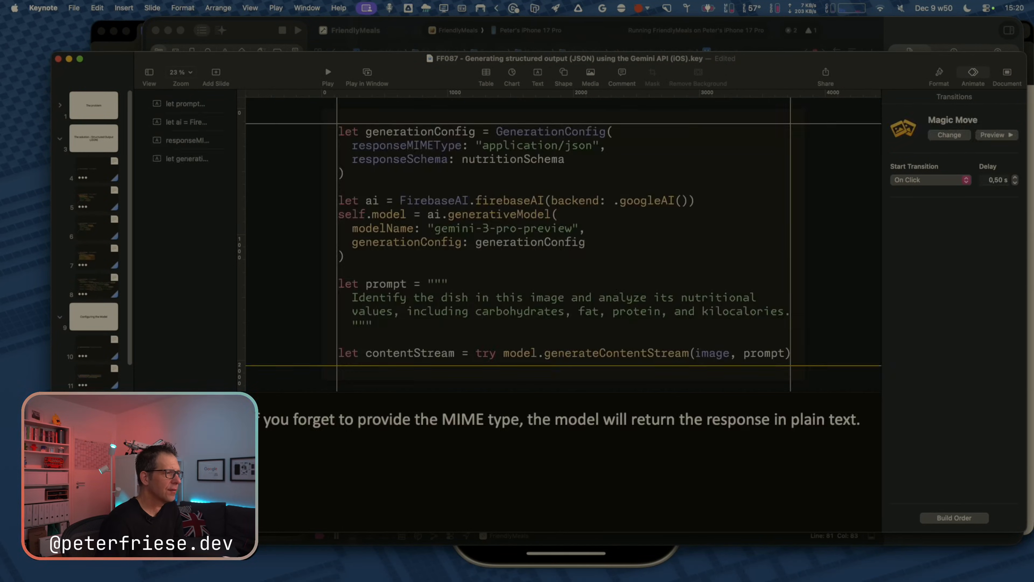
key("super+c")
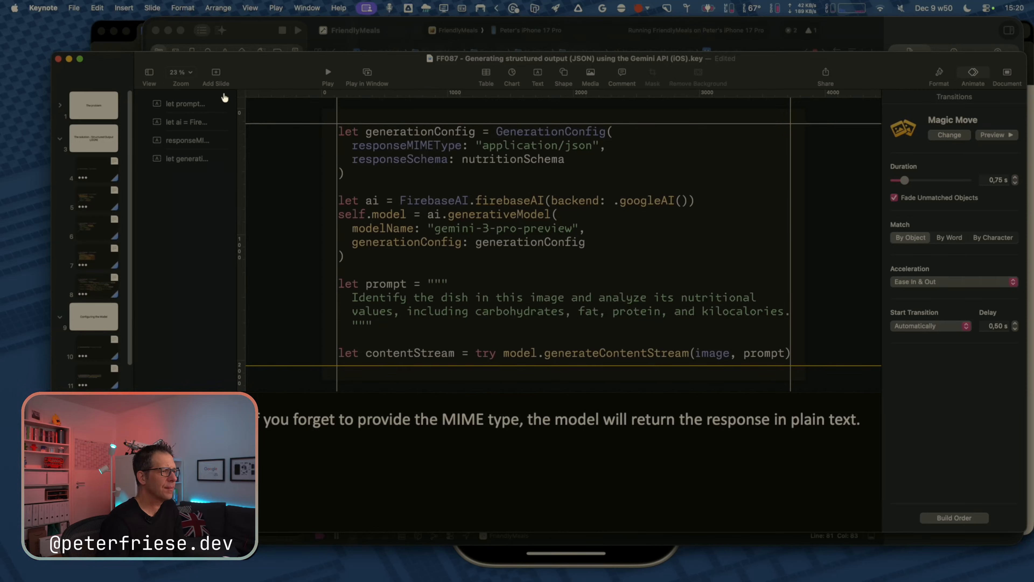
key("super+Tab")
left_click(587, 283)
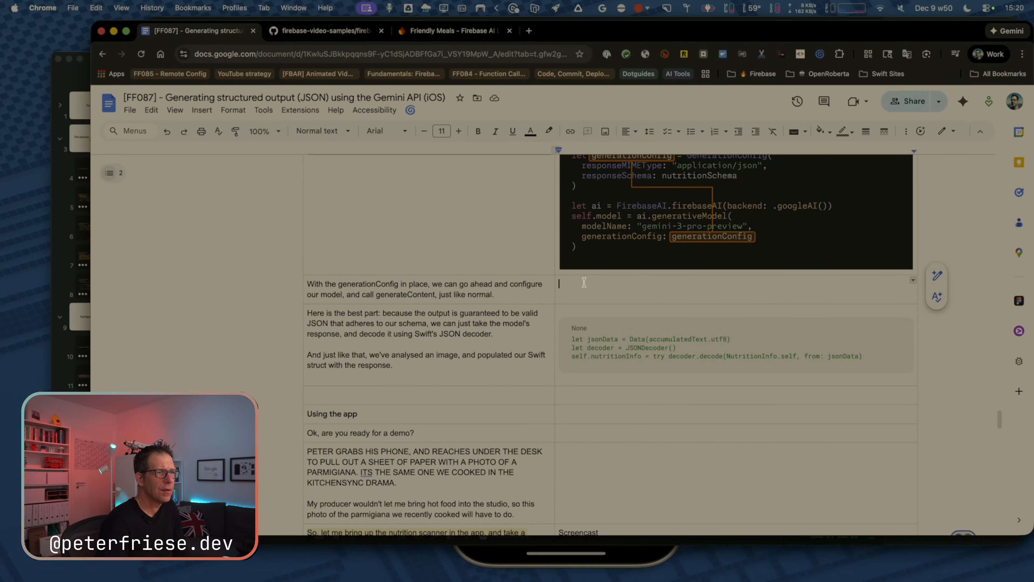
key("super+v")
scroll(465, 408, "down", 3)
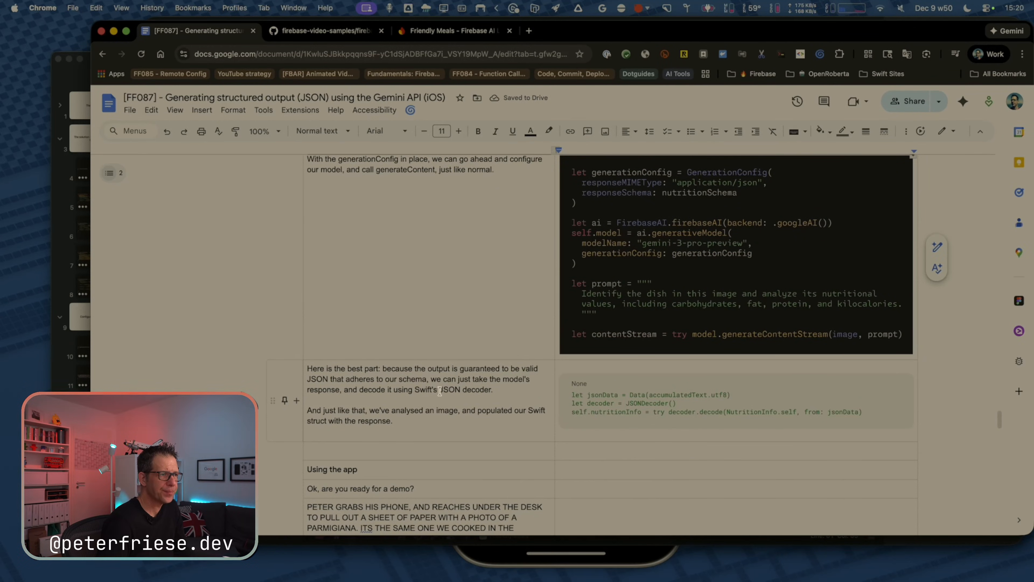
Check the script's JSON decoding paragraph, switch to Xcode, and examine the matching decoding code in processImage.
left_click(366, 379)
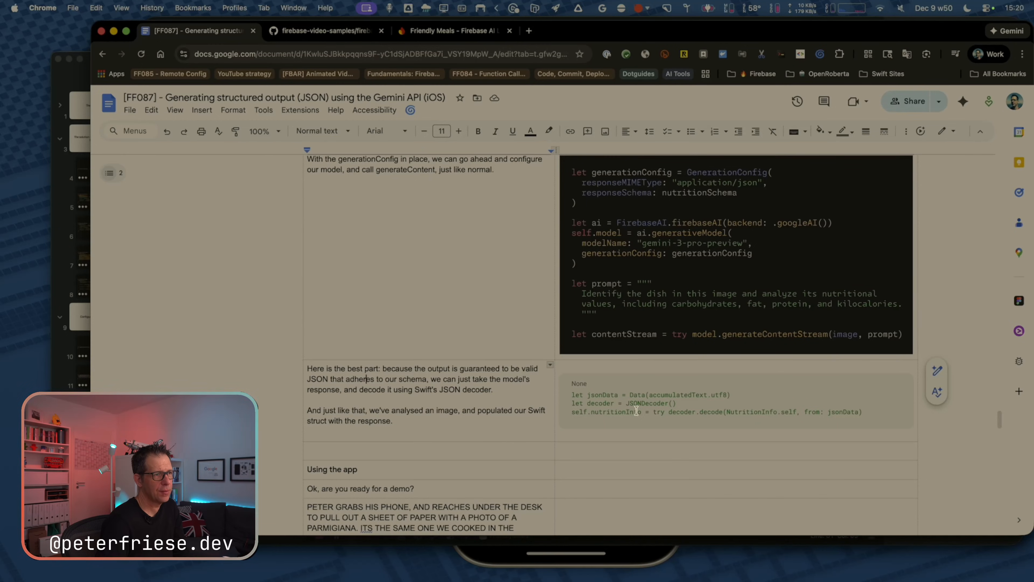
key("super+Tab")
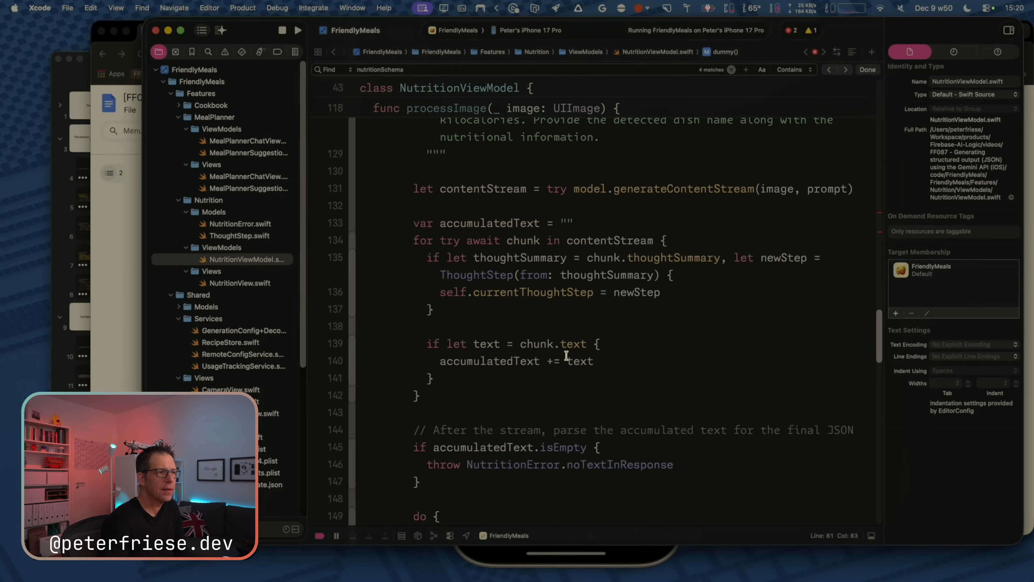
scroll(567, 356, "down", 5)
left_click(574, 326)
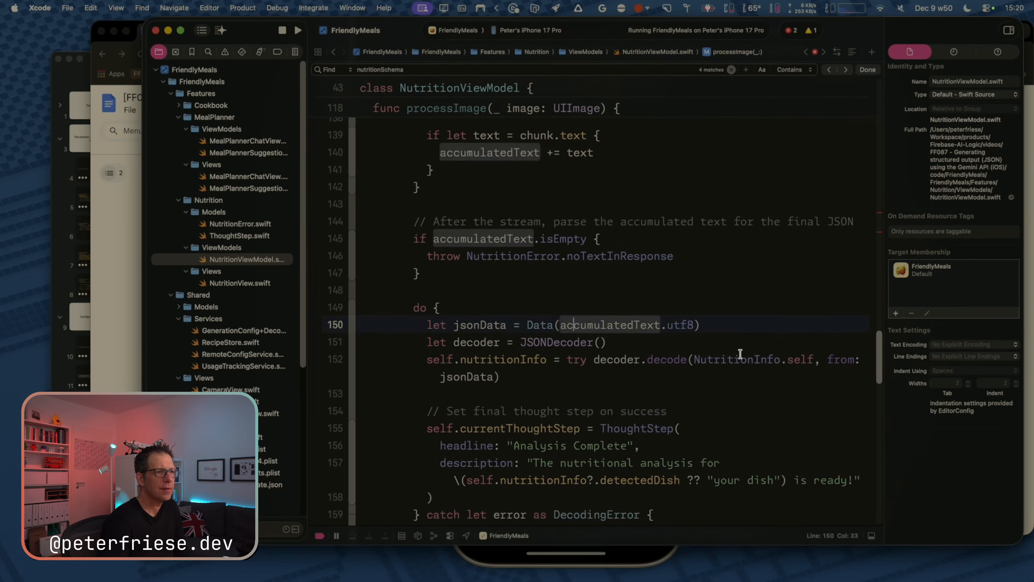
key("super+Left")
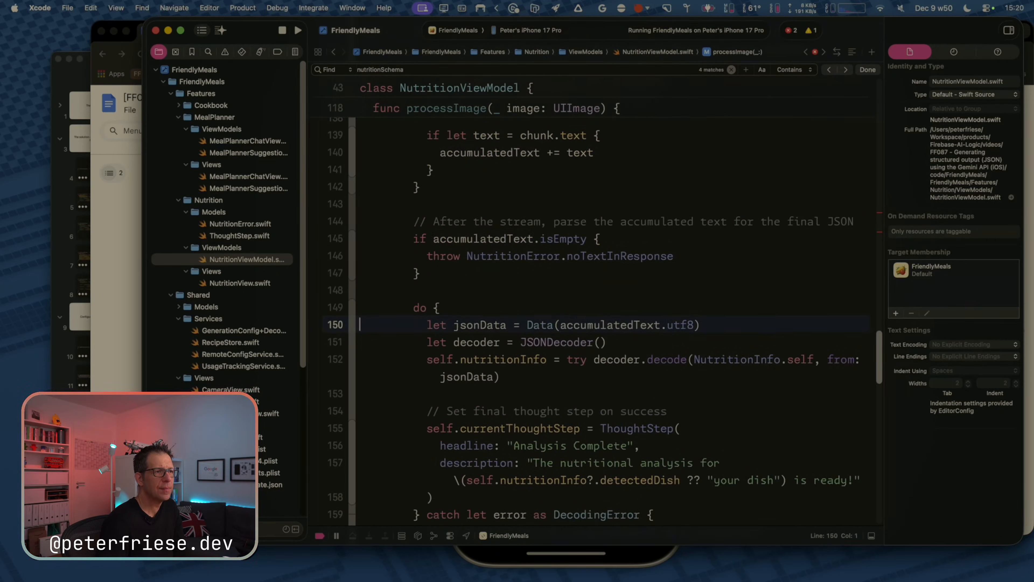
left_click(621, 325)
scroll(624, 331, "up", 3)
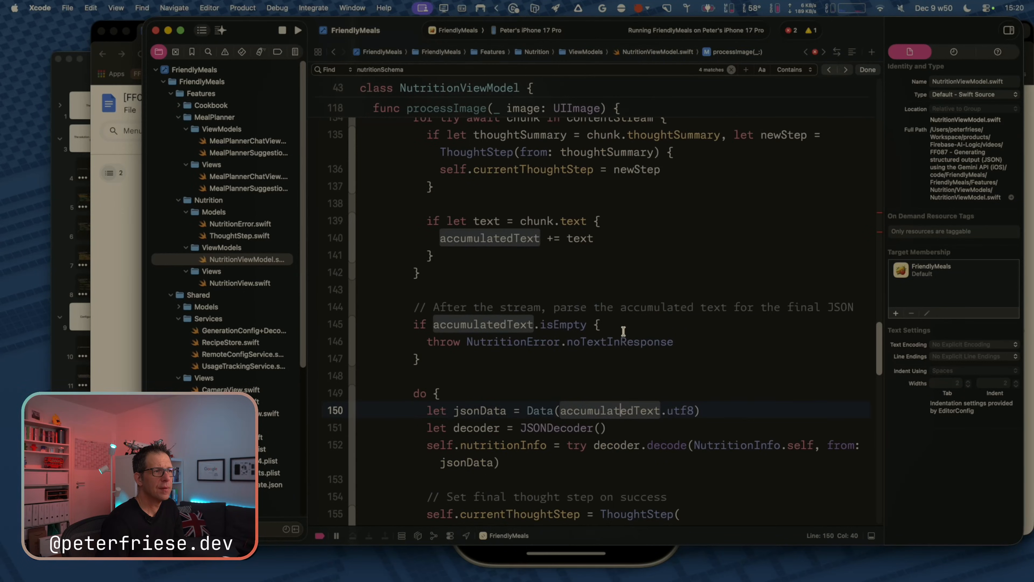
scroll(624, 331, "up", 1)
scroll(625, 332, "up", 4)
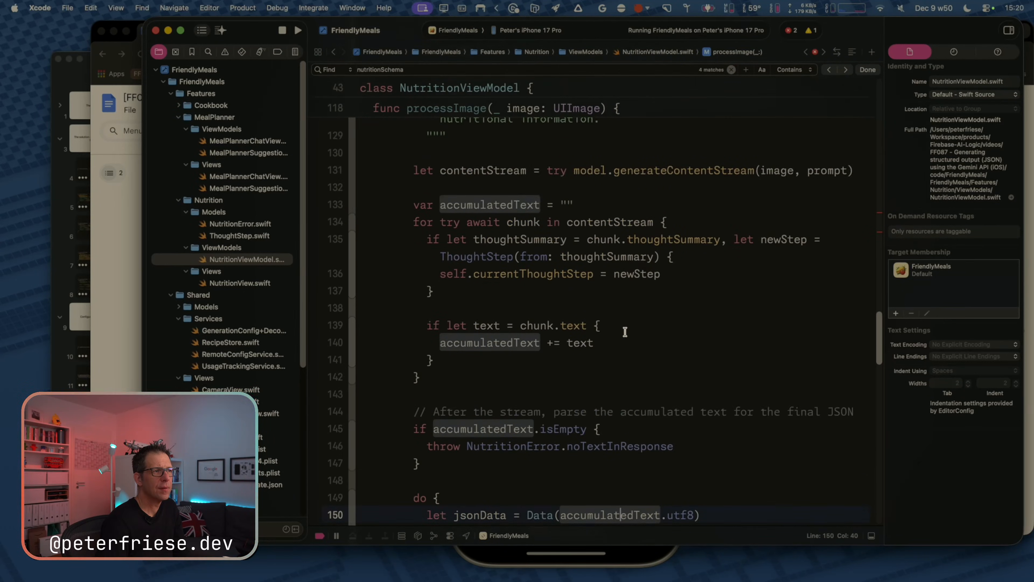
Examine how processImage iterates over contentStream, collects accumulatedText, and decodes it into NutritionInfo.
left_click(513, 193)
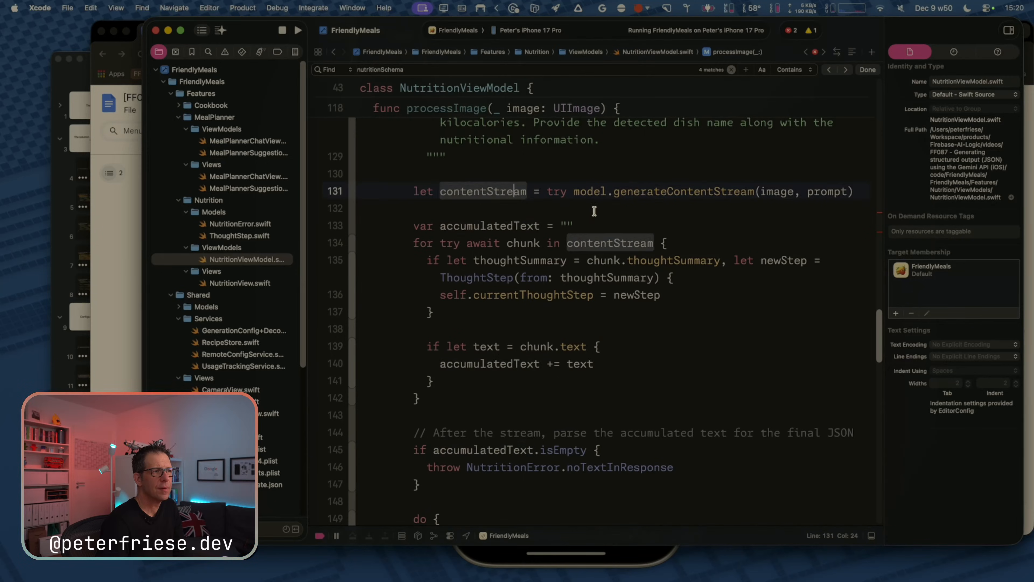
left_click(511, 226)
left_click(533, 247)
scroll(547, 253, "down", 10)
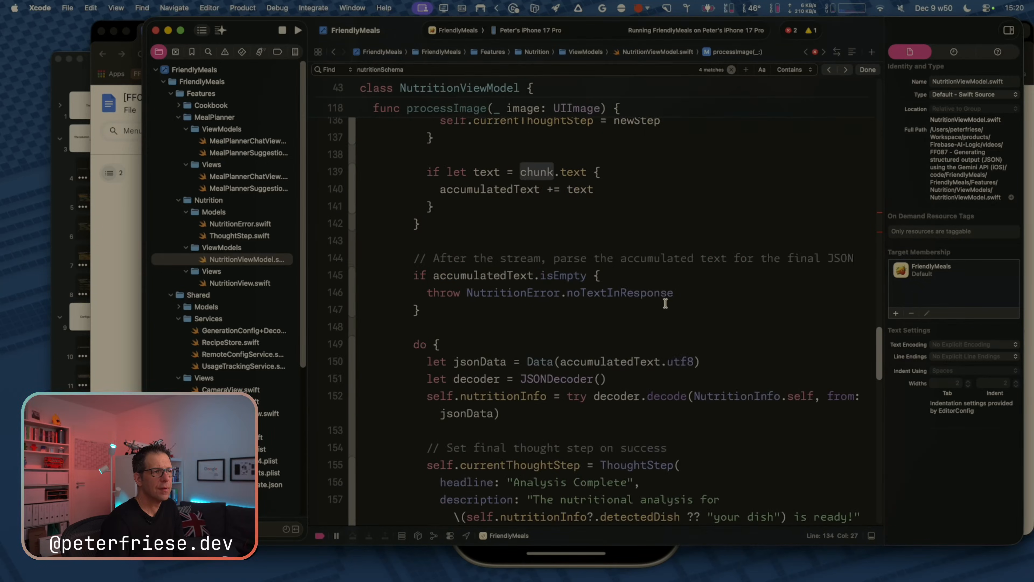
left_click(594, 243)
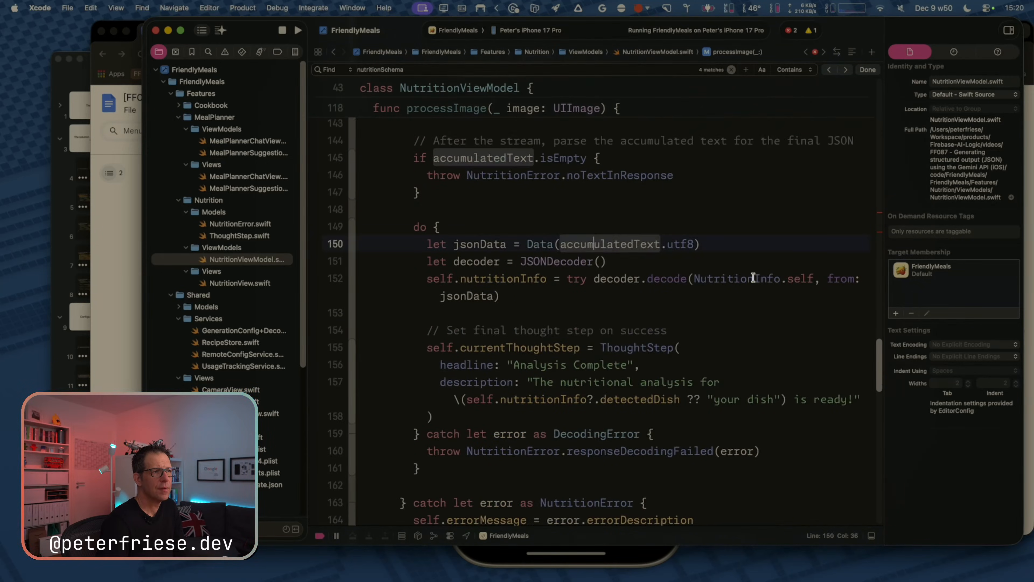
scroll(735, 291, "up", 5)
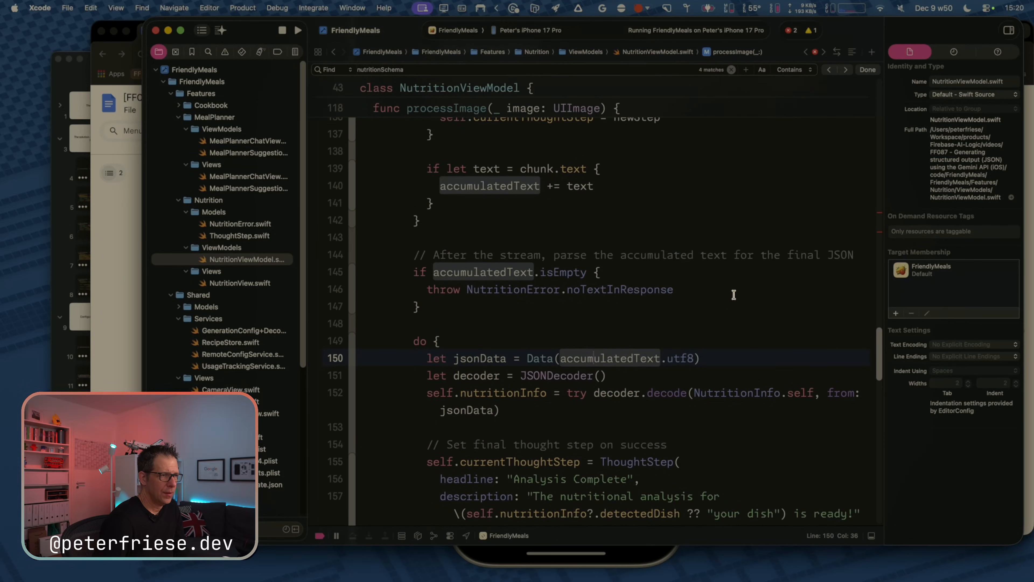
left_click_drag(336, 358, 335, 392)
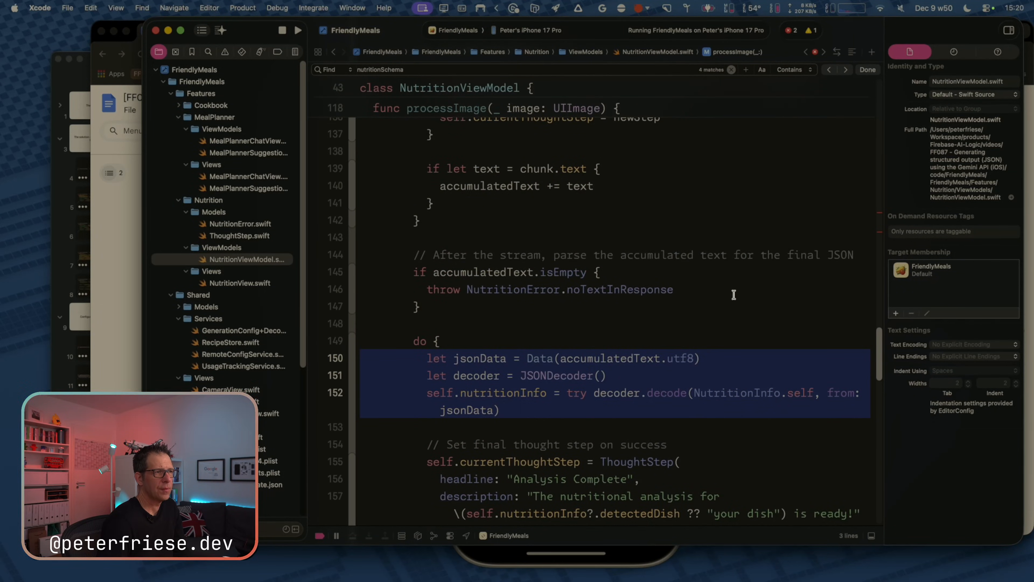
scroll(734, 294, "up", 5)
scroll(735, 294, "down", 5)
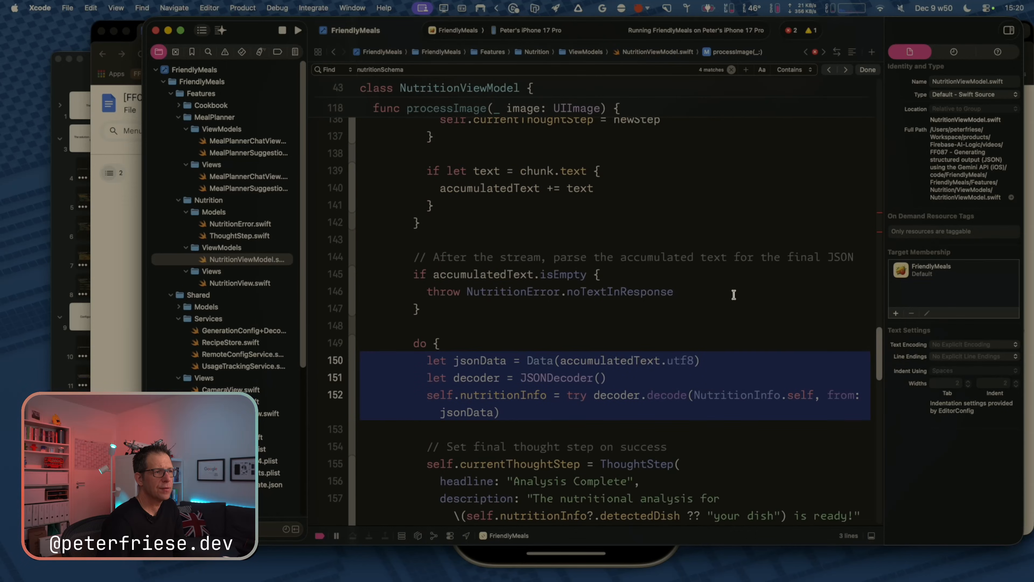
scroll(734, 294, "up", 5)
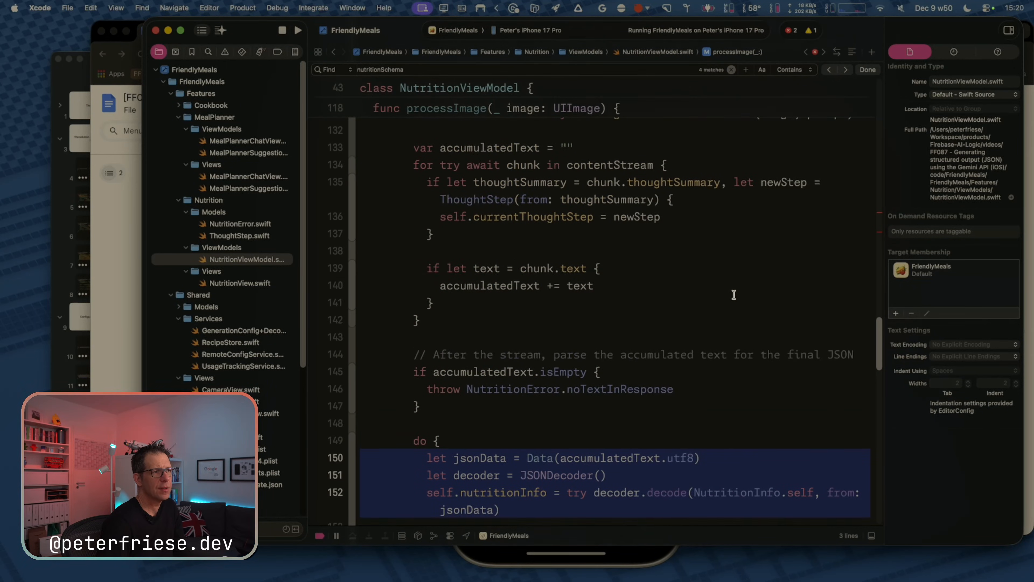
left_click(491, 173)
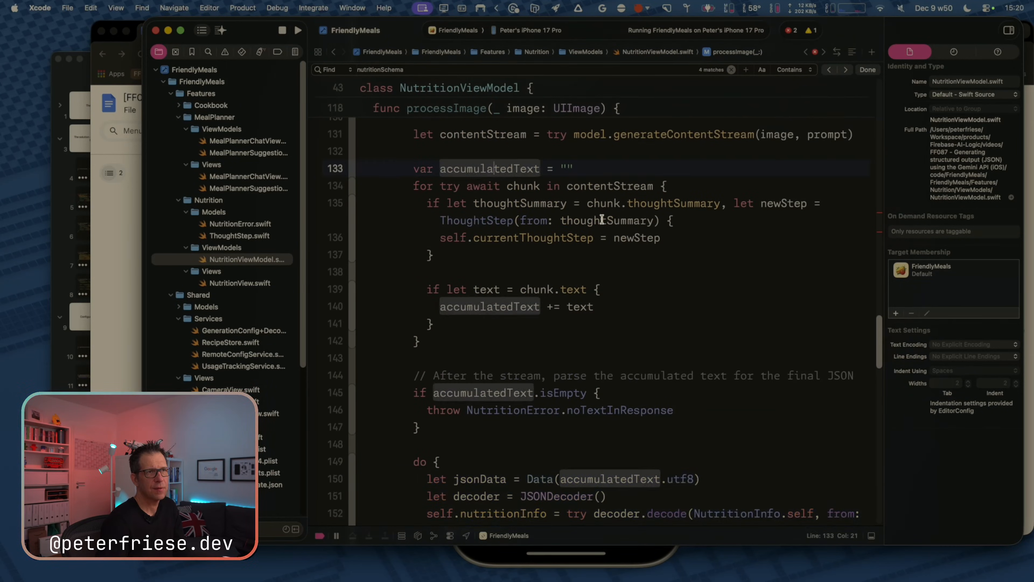
left_click(578, 187)
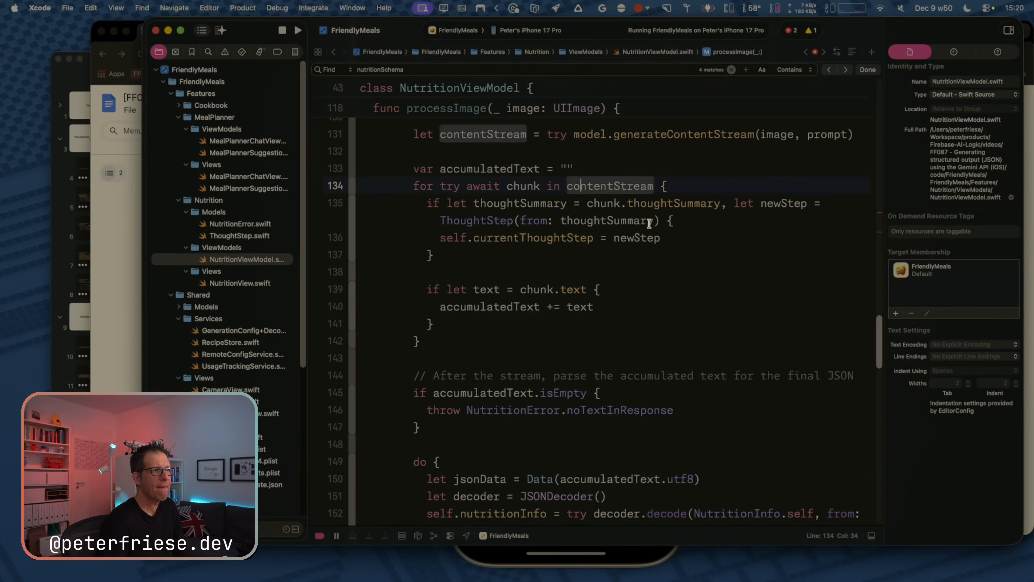
scroll(650, 224, "up", 3)
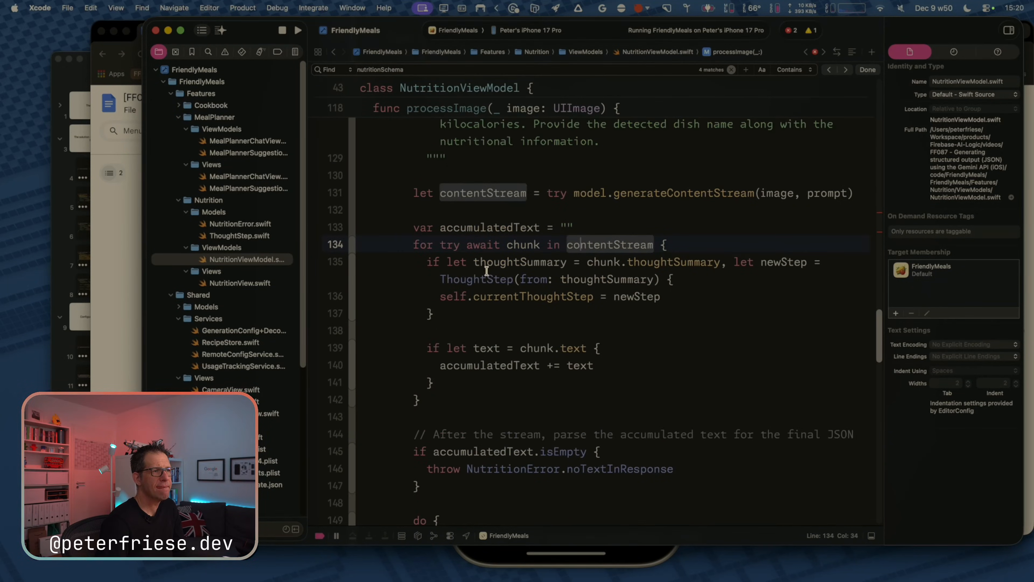
Copy the accumulatedText declaration and the whole for-await loop over contentStream from processImage.
left_click(510, 244)
key("Up")
key("cmd+Left")
key("cmd+Left")
key("shift+Down")
key("shift+Down")
key("shift+Down")
key("shift+Down")
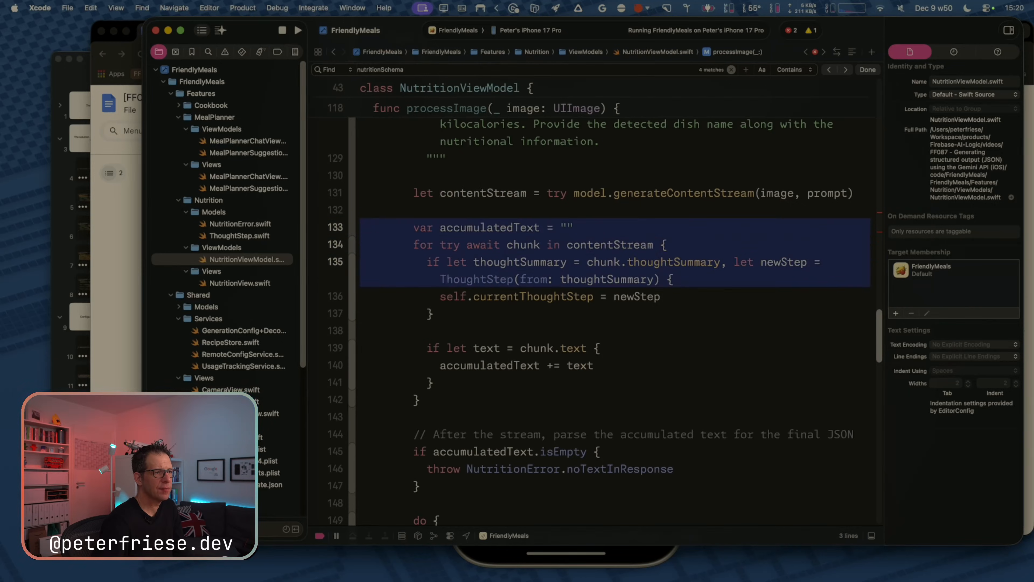
key("shift+Down")
key("shift+Down")
key("shift+Down")
key("shift+Down")
key("shift+Down")
key("shift+Down")
key("shift+Down")
key("super+c")
Paste the copied streaming code into dummy() on a new line below the generateContentStream call.
scroll(613, 234, "up", 5)
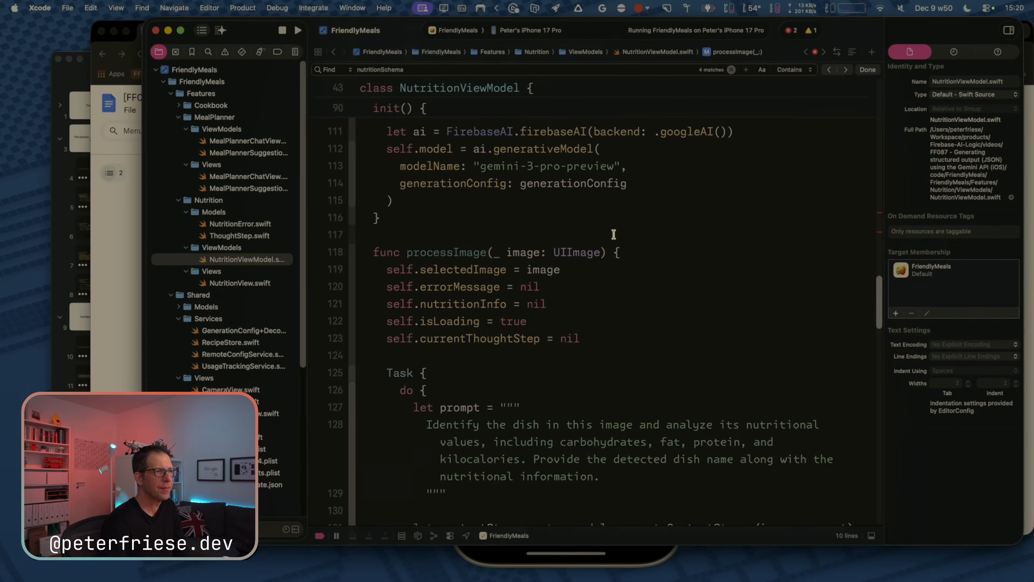
scroll(614, 234, "up", 10)
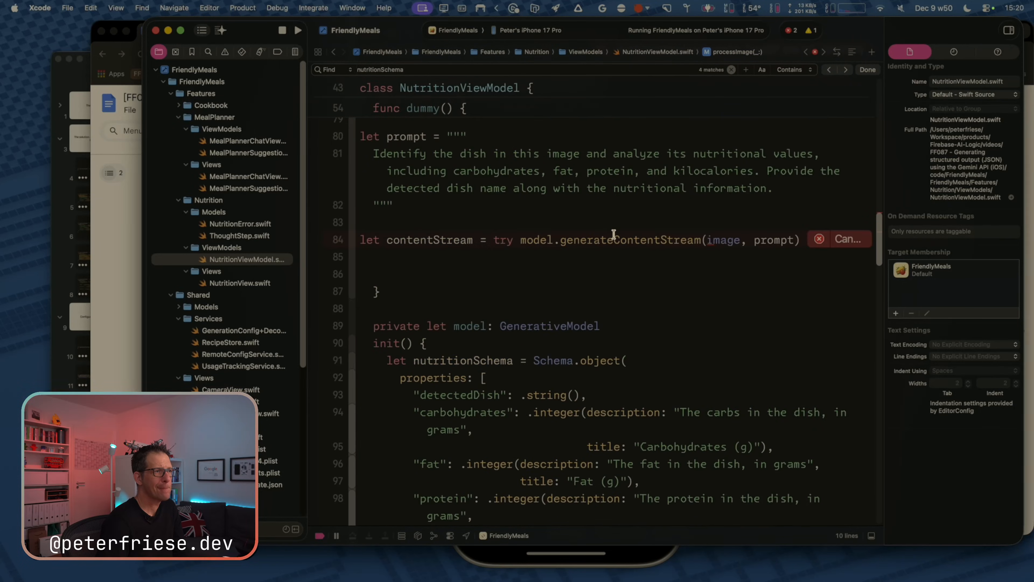
scroll(613, 234, "up", 2)
left_click(440, 355)
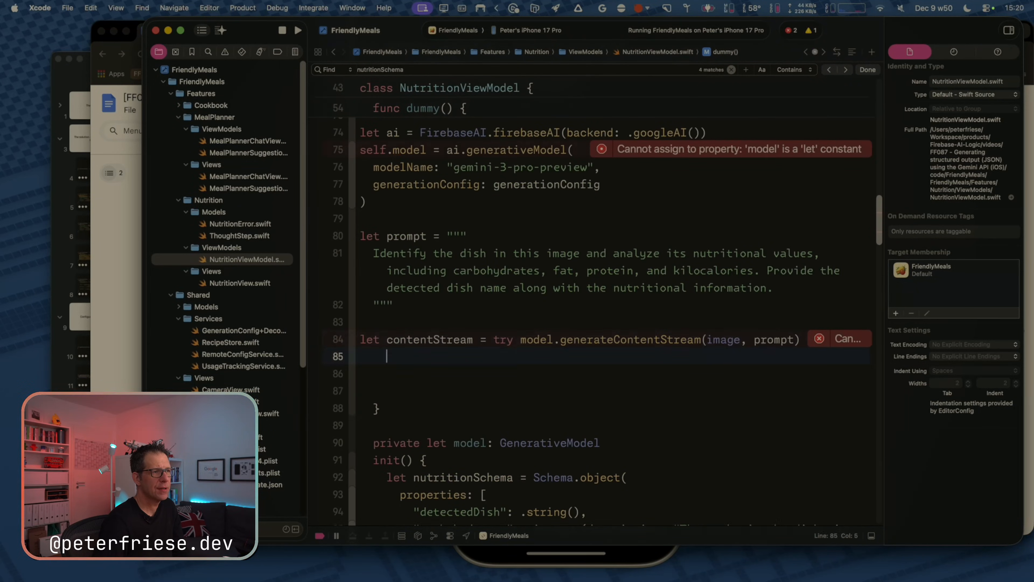
key("super+v")
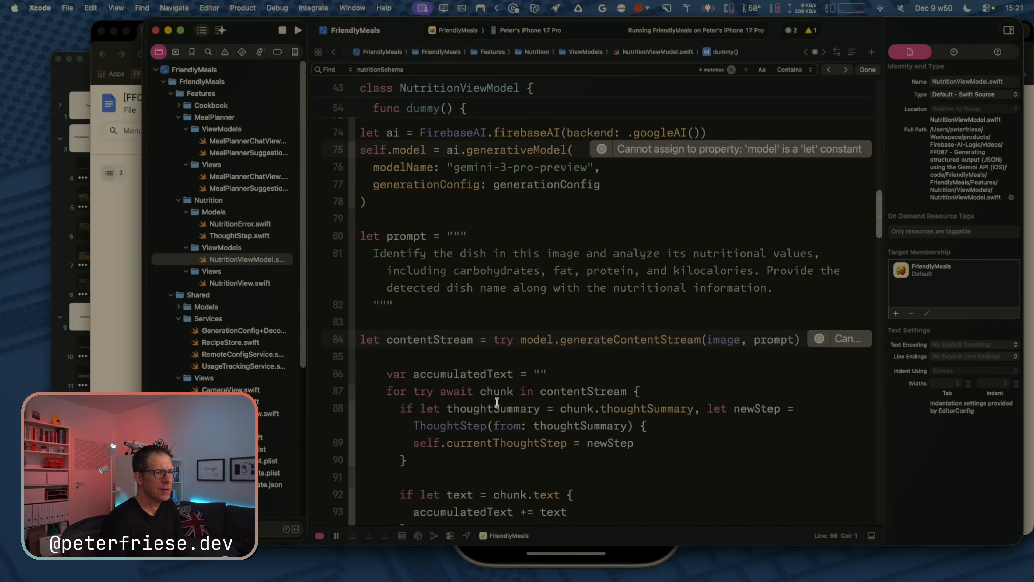
Outdent the pasted accumulatedText declaration and for-await loop in dummy() so they align with the contentStream line.
scroll(497, 403, "down", 4)
key("shift+Up")
key("shift+Up")
key("shift+Up")
key("shift+Up")
key("shift+Up")
key("shift+Up")
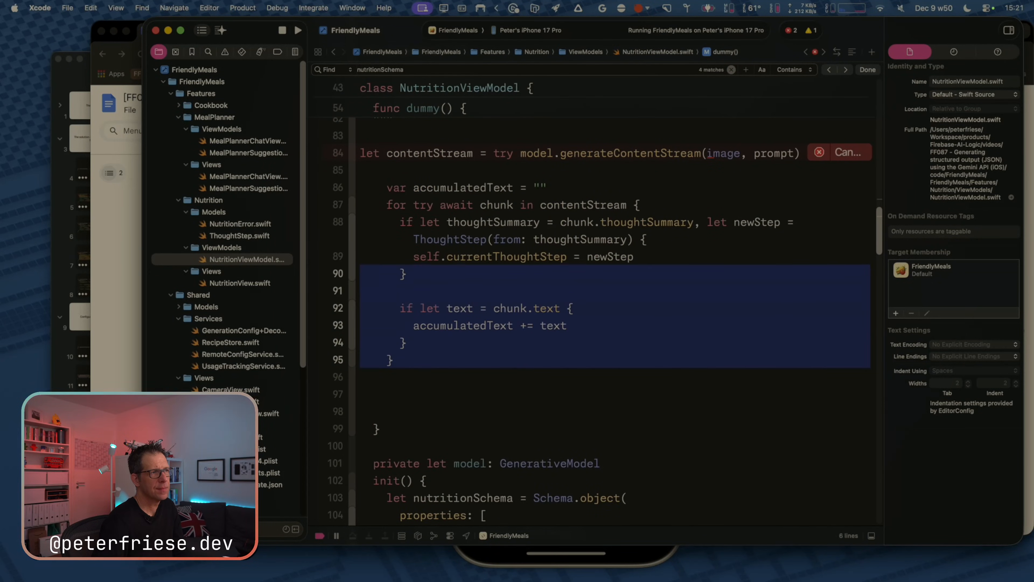
key("shift+Up")
key("shift+Up")
key("shift+Up")
key("shift+Up")
key("shift+Up")
key("super+bracketleft")
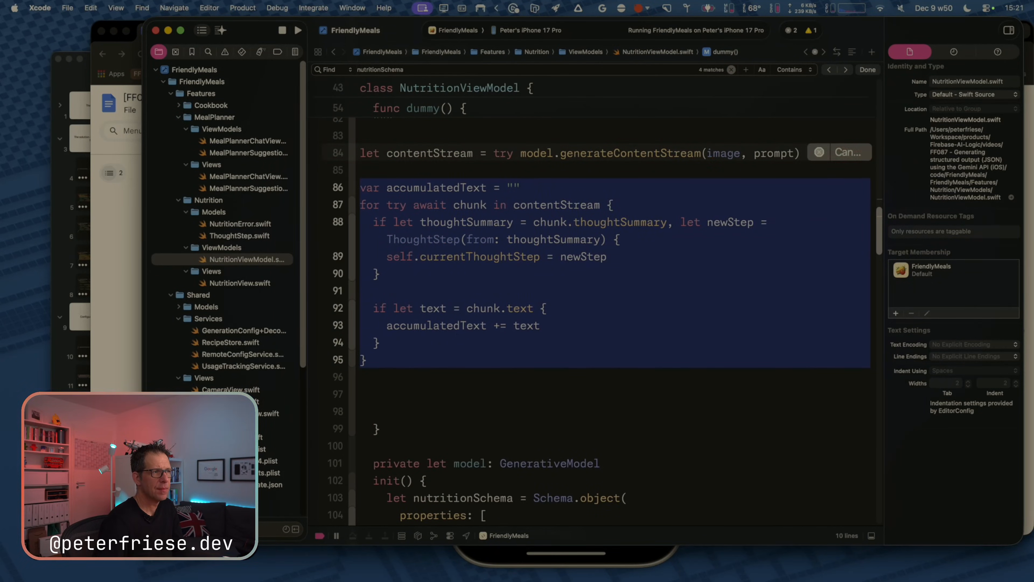
Delete the thoughtSummary if-block and the blank line after it from the for-await loop in dummy().
left_click(517, 221)
key("super+Left")
key("super+Left")
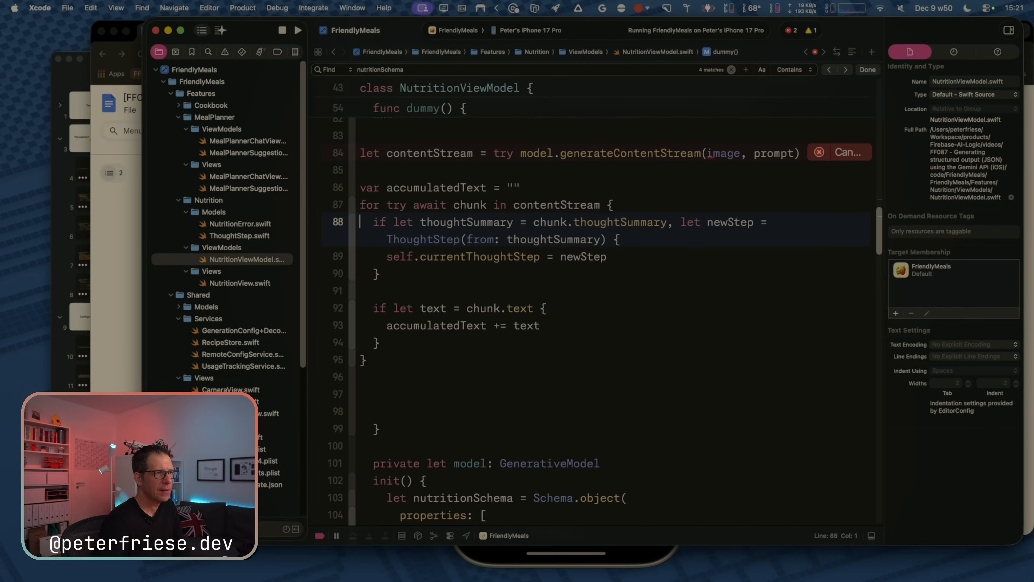
key("shift+Down")
key("shift+Down")
key("shift+Down")
key("shift+Down")
key("shift+Down")
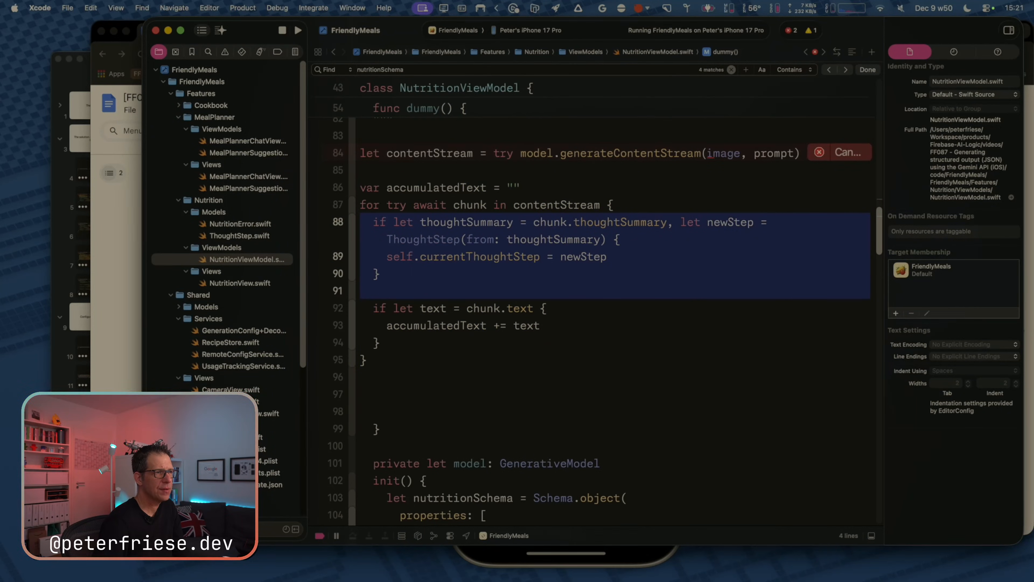
key("BackSpace")
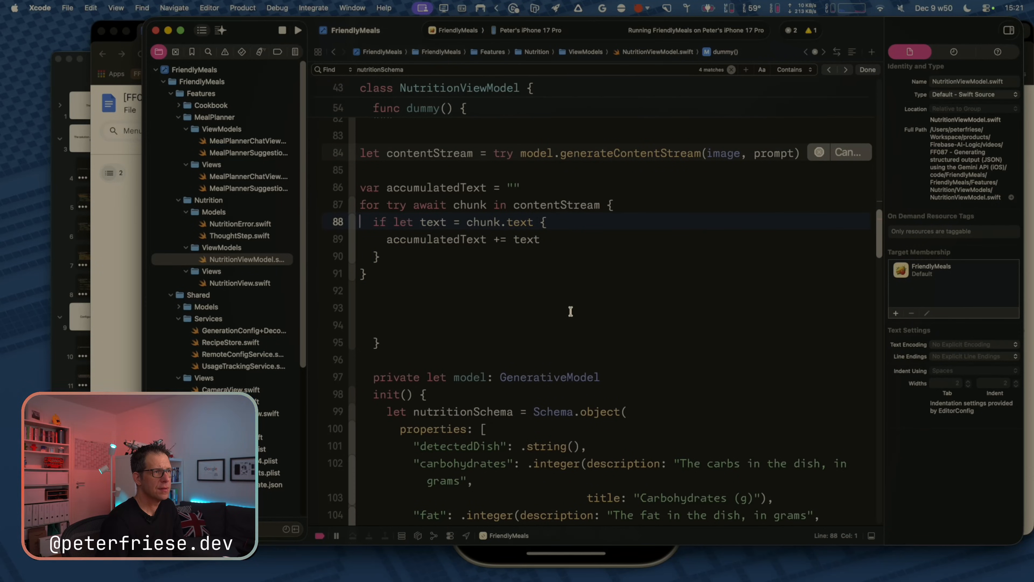
Copy the jsonData, decoder and self.nutritionInfo decoding lines from the inner do block in processImage.
scroll(571, 311, "down", 15)
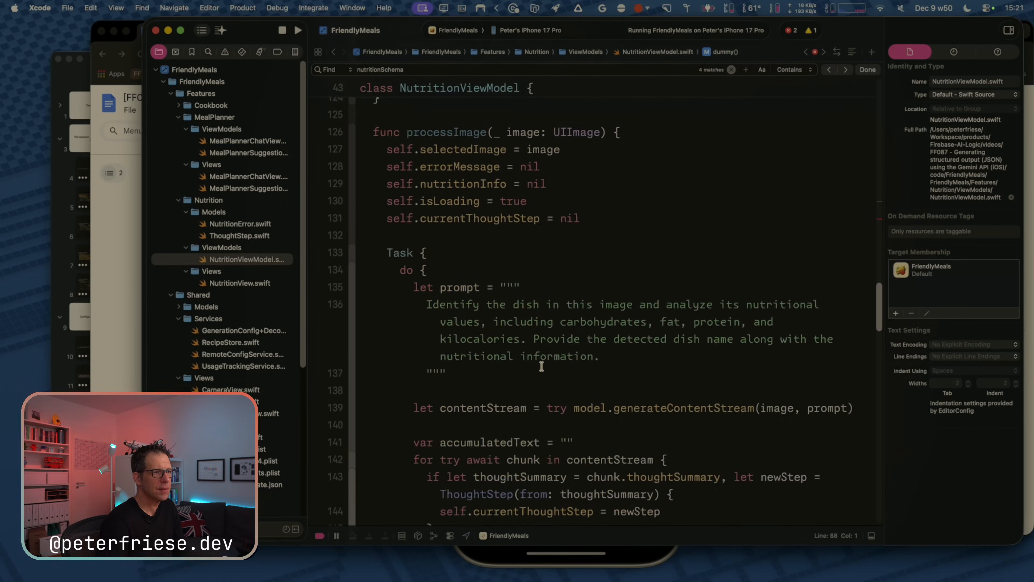
scroll(542, 366, "down", 9)
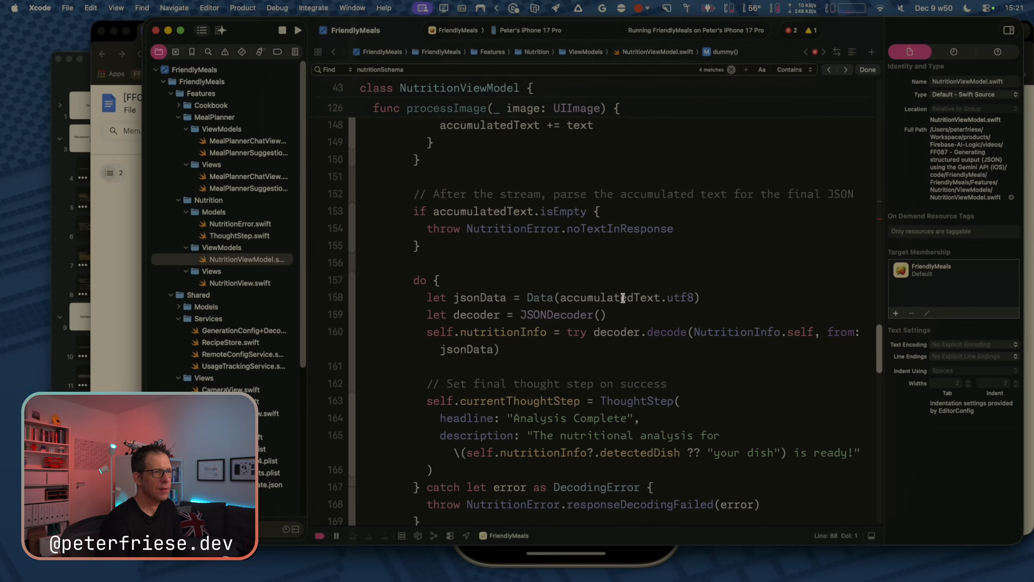
left_click(623, 297)
key("super+Left")
key("super+Left")
key("shift+Down")
key("shift+Down")
key("shift+Down")
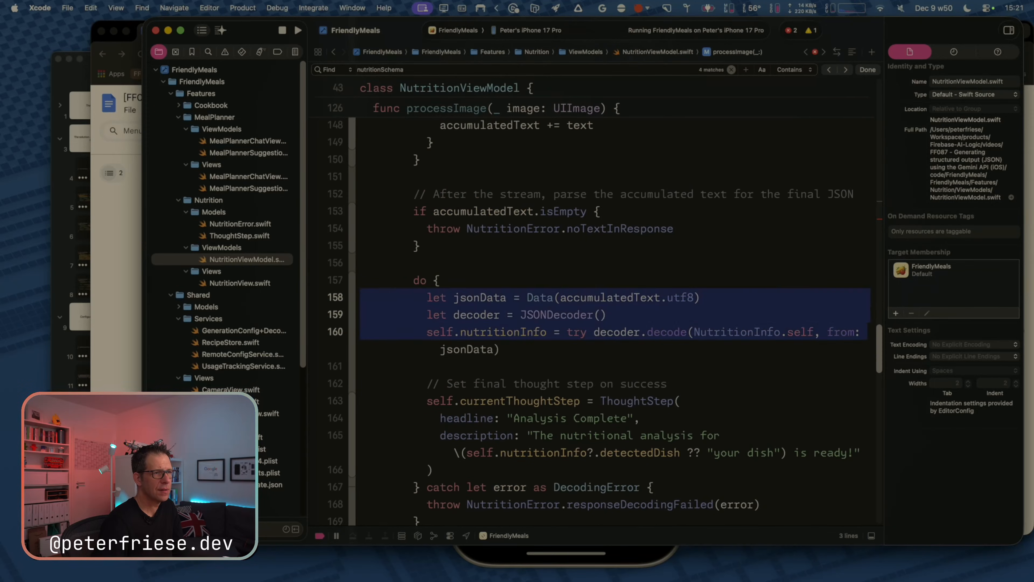
key("shift+Down")
key("cmd+c")
Paste the decoding lines below the for-await loop in dummy() and outdent them to match the loop.
scroll(606, 319, "up", 15)
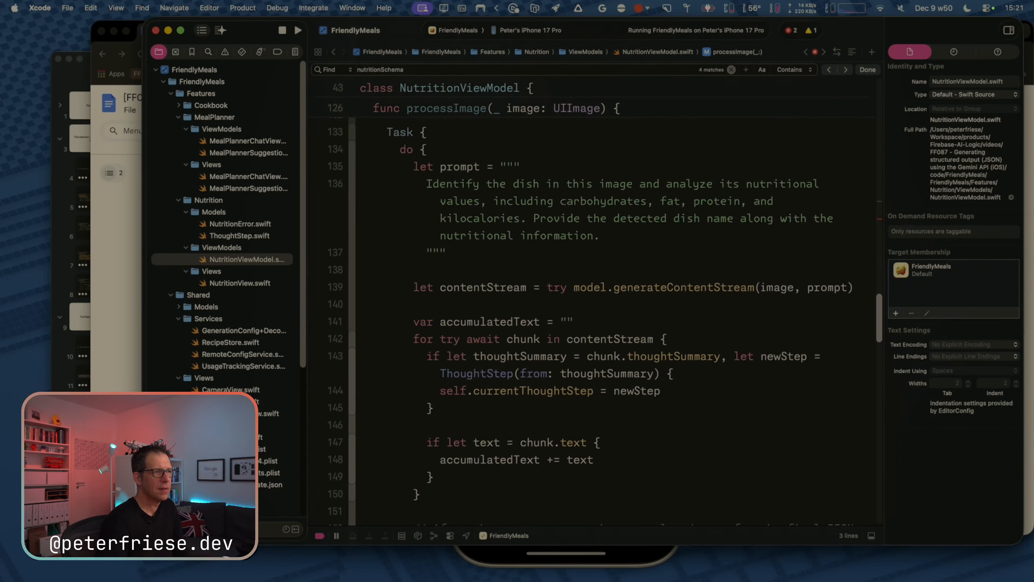
scroll(578, 345, "up", 8)
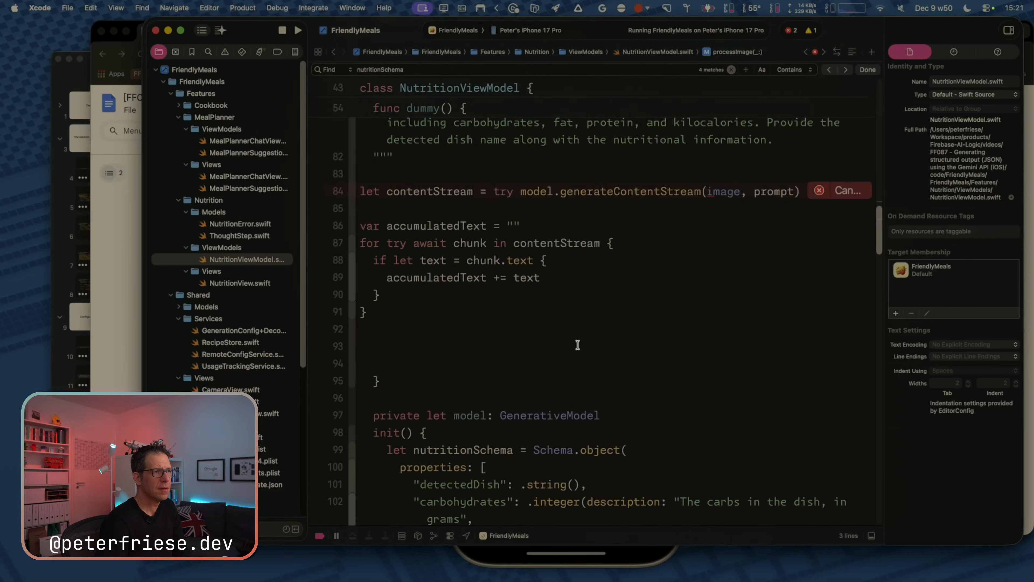
left_click(387, 328)
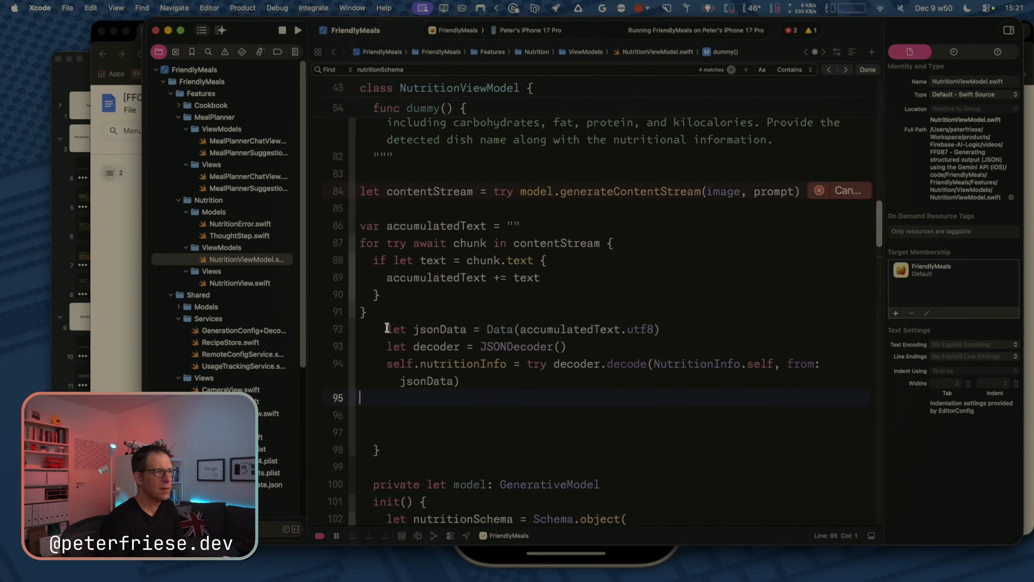
key("cmd+v")
left_click(391, 328)
key("super+Left")
key("shift+Down")
key("shift+Down")
key("shift+Down")
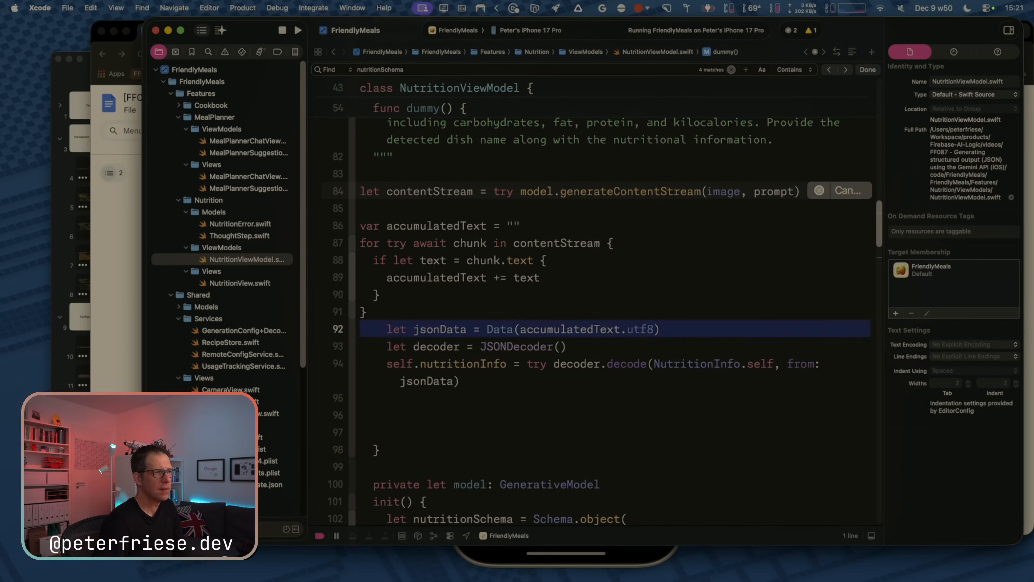
key("super+bracketleft")
key("super+bracketleft")
Insert an unindented blank line between the for-await loop and the jsonData line, and save the file.
key("Up")
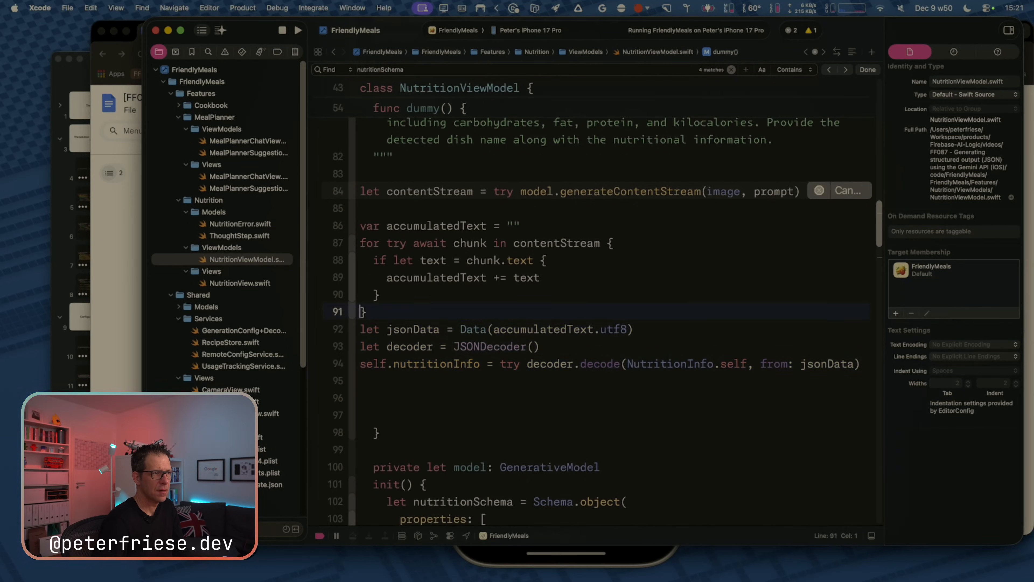
key("Up")
key("Down")
key("Right")
key("Return")
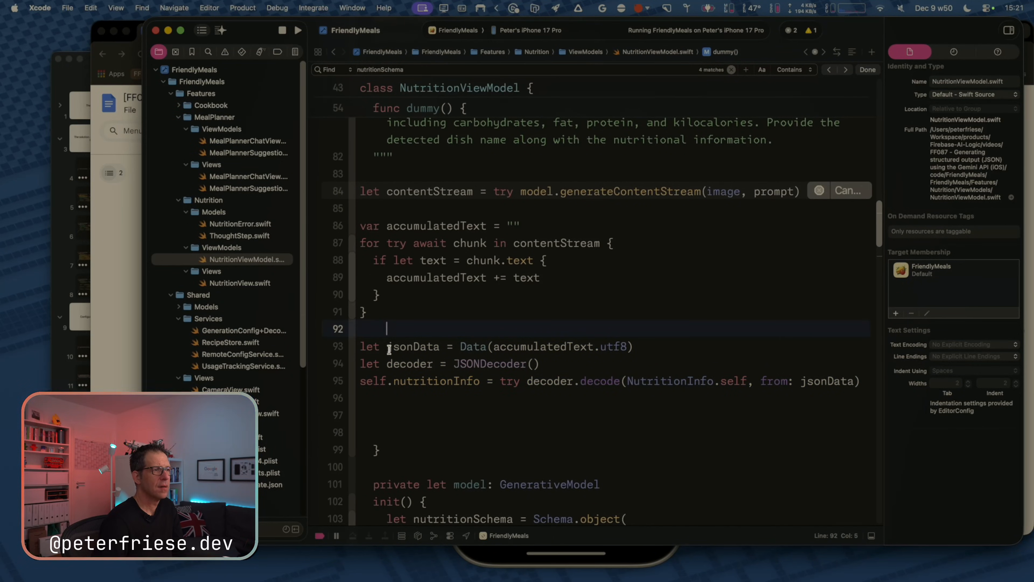
key("super+shift+Left")
key("BackSpace")
key("super+s")
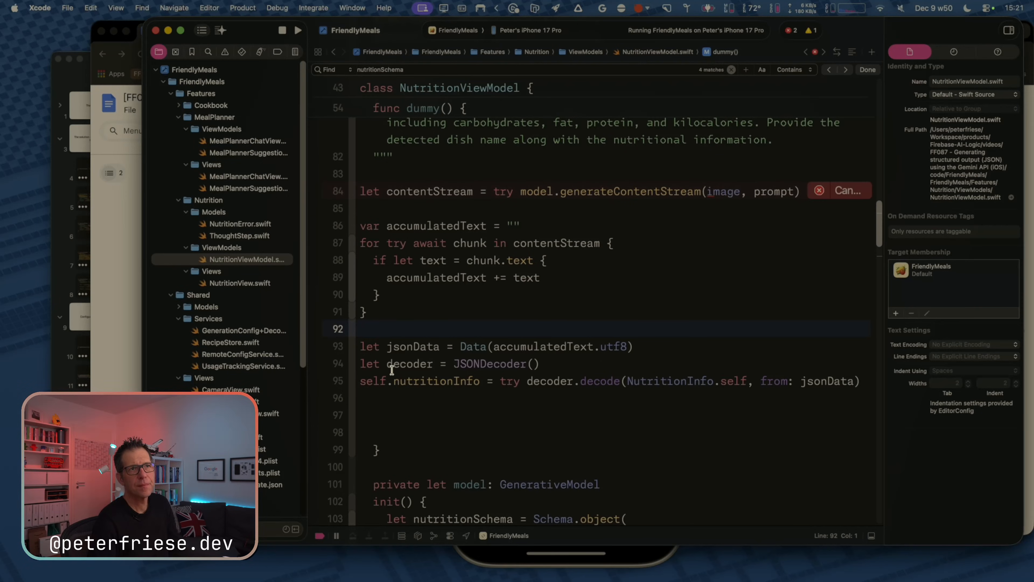
Check where dummy() uses accumulatedText, and switch to Keynote to review the slide's generateContentStream code.
scroll(448, 349, "up", 2)
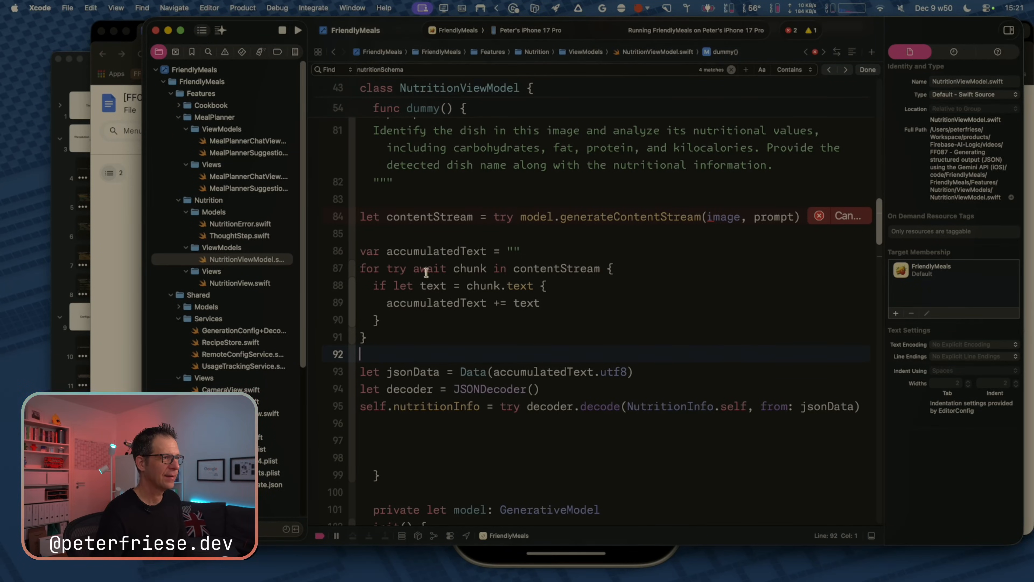
left_click(421, 251)
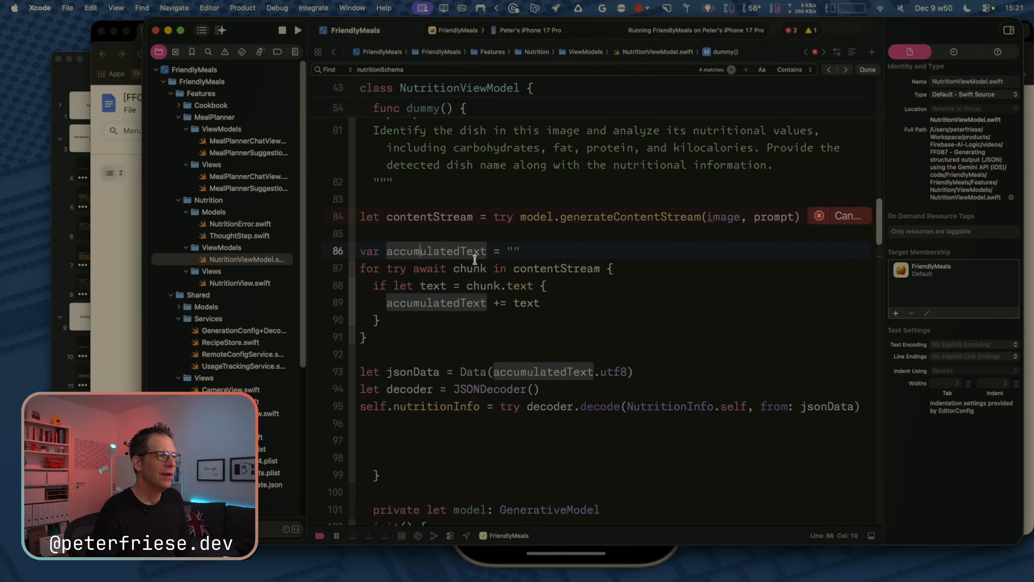
left_click(581, 260)
key("super+Tab")
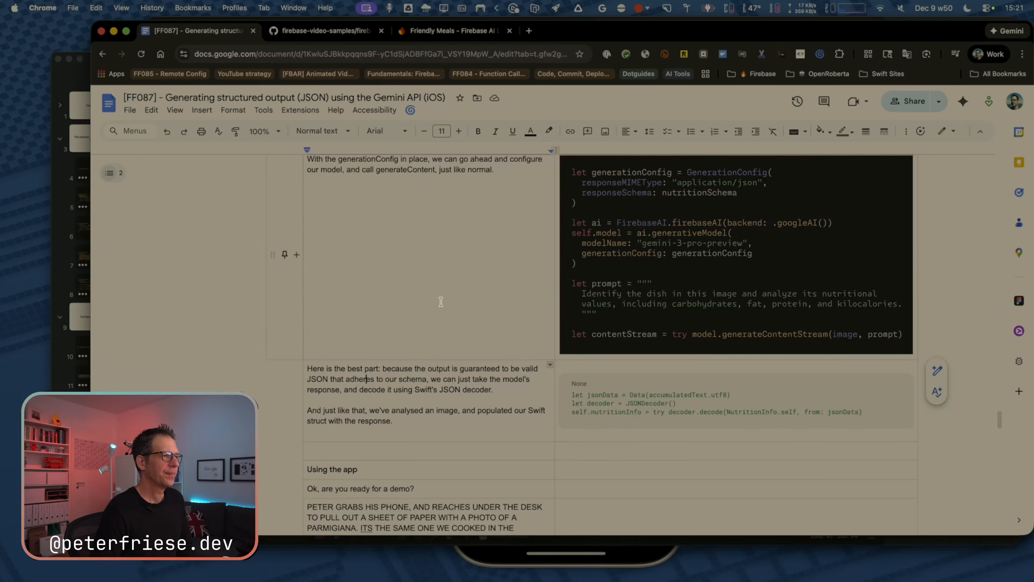
key("super+Tab")
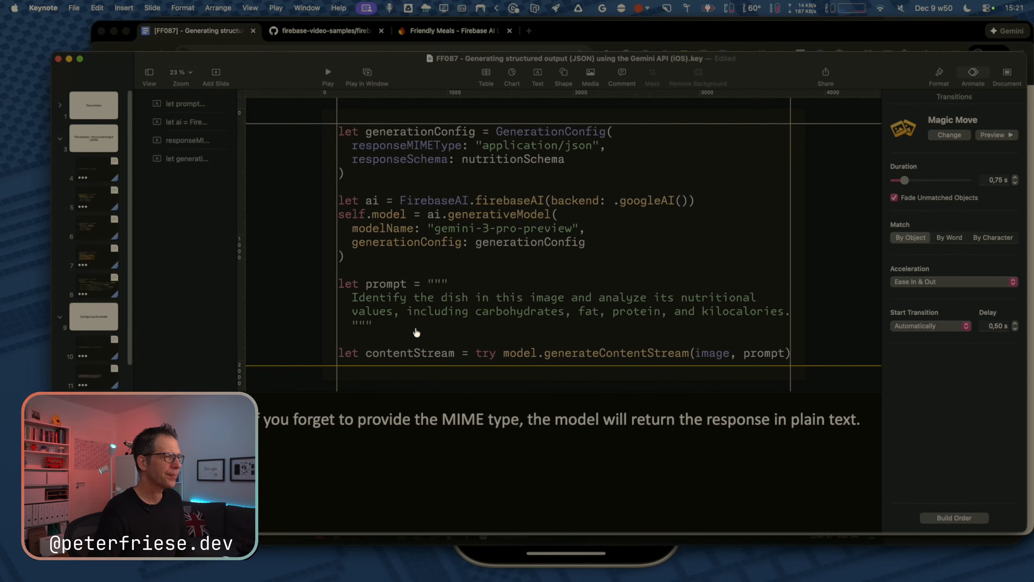
left_click(448, 343)
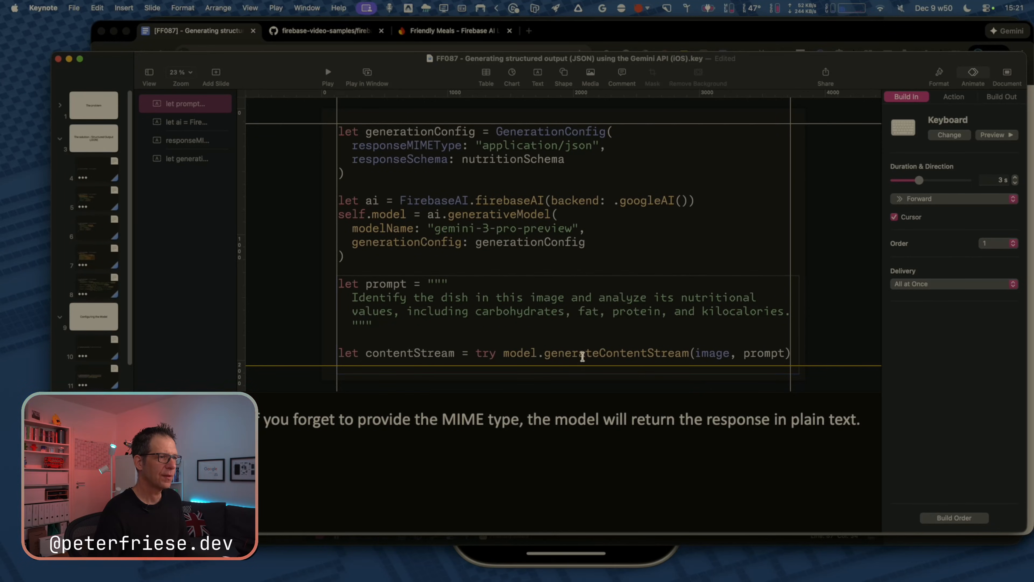
key("Return")
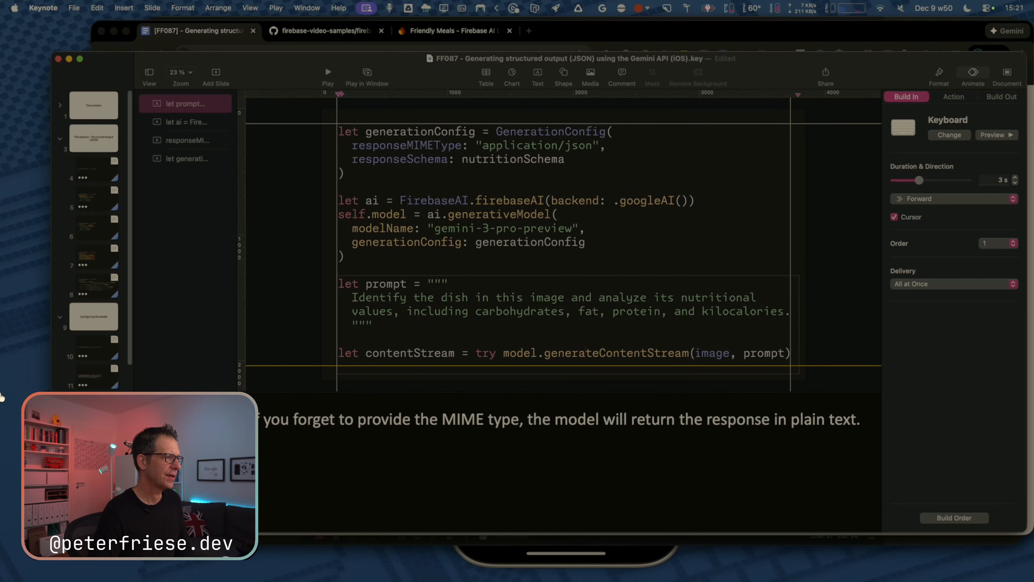
Replace the Keynote slide's presenter notes with the script paragraph "With the generationConfig in place..." copied from the Google Docs script.
key("super+Tab")
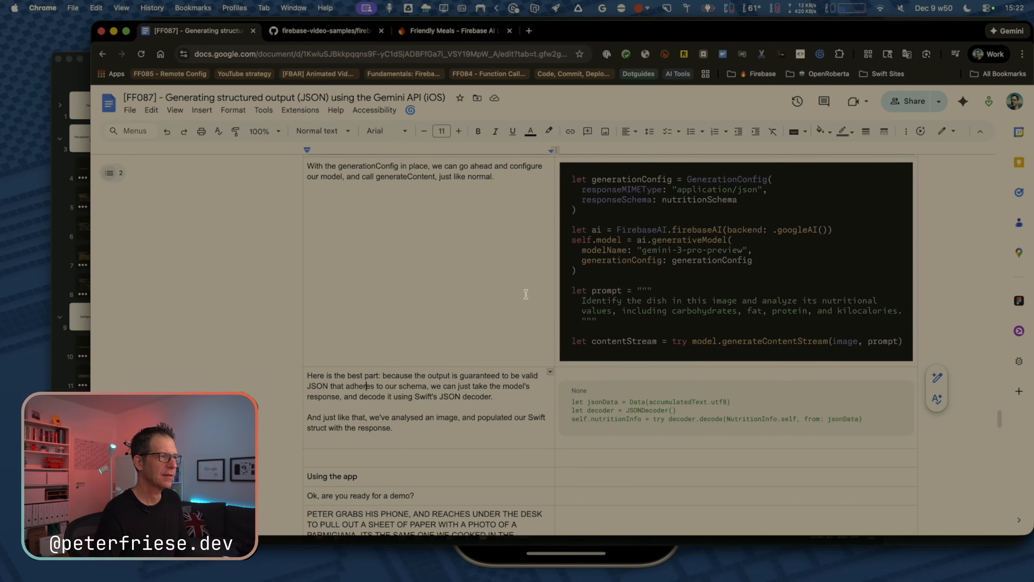
scroll(525, 294, "up", 2)
left_click(514, 207)
key("shift+super+Left")
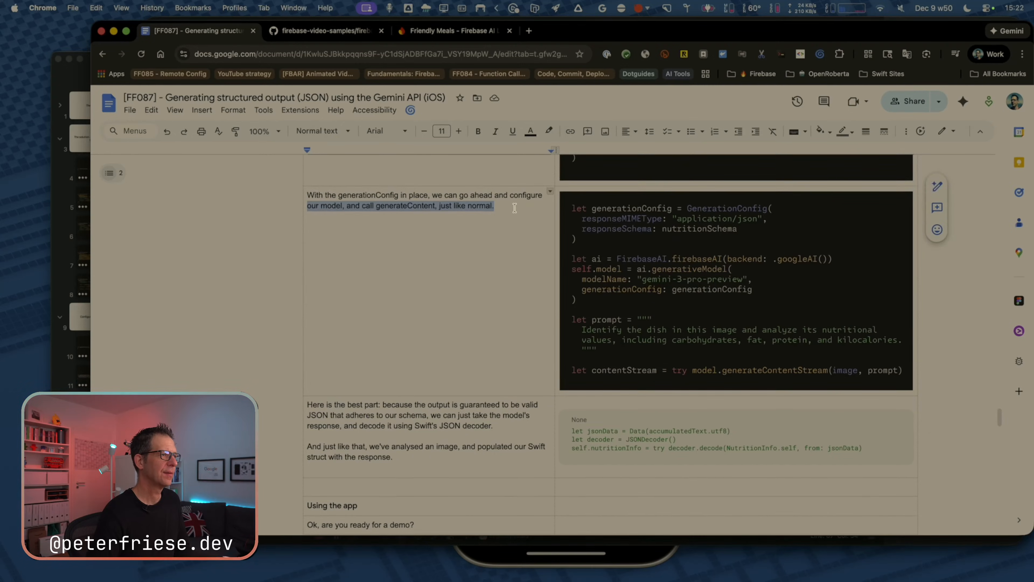
key("shift+Up")
key("super+c")
key("super+Tab")
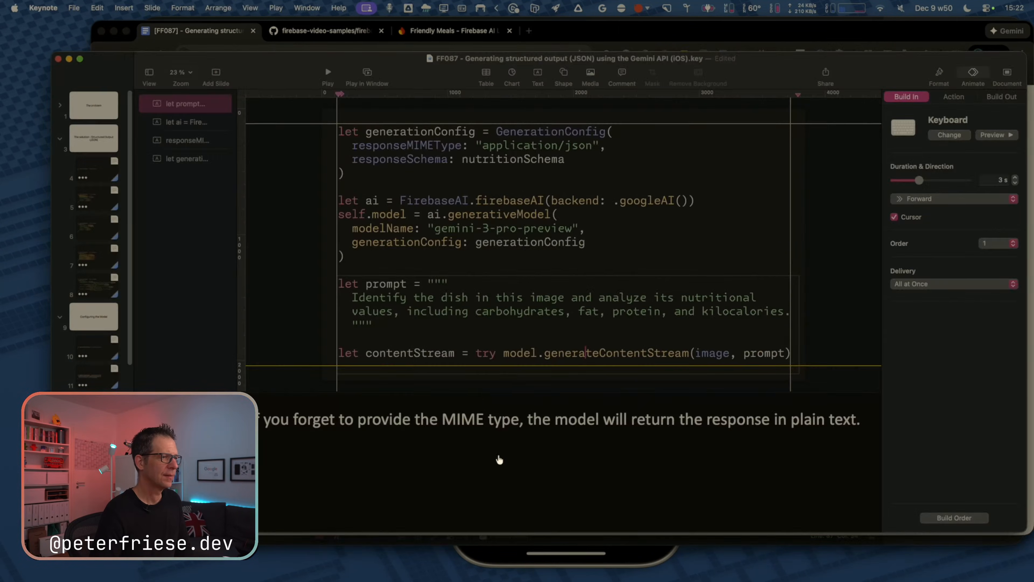
left_click(505, 427)
key("super+a")
key("super+v")
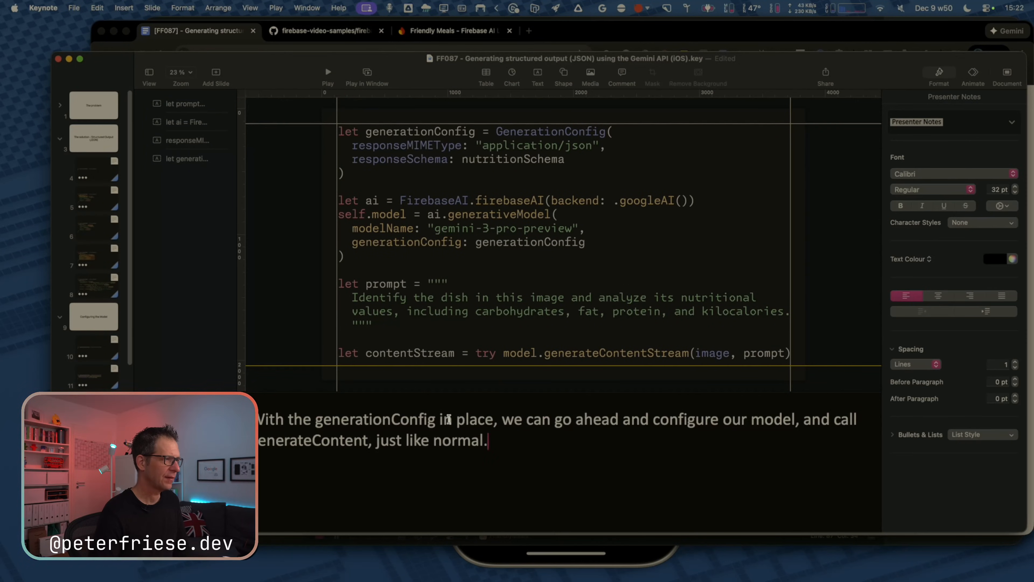
Select the code slide in the slide list, clear all its presenter notes, and enlarge the slide view.
left_click(98, 438)
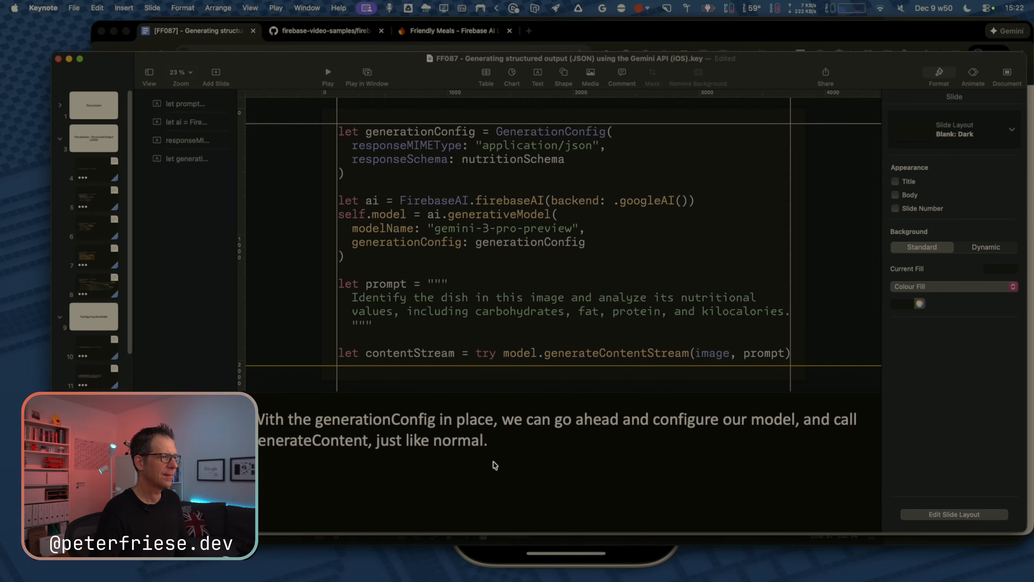
left_click(427, 446)
key("super+a")
key("BackSpace")
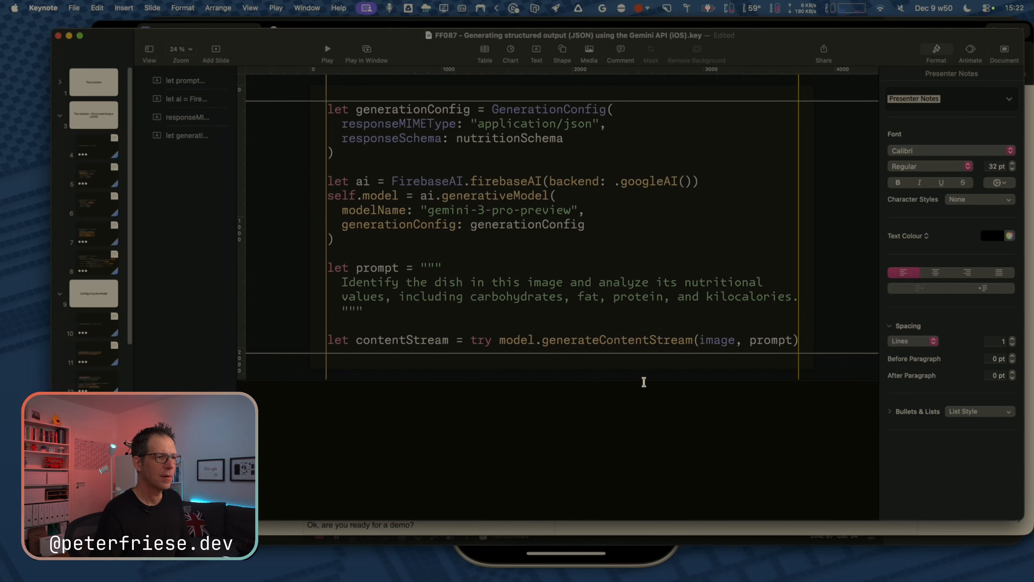
scroll(653, 432, "up", 3)
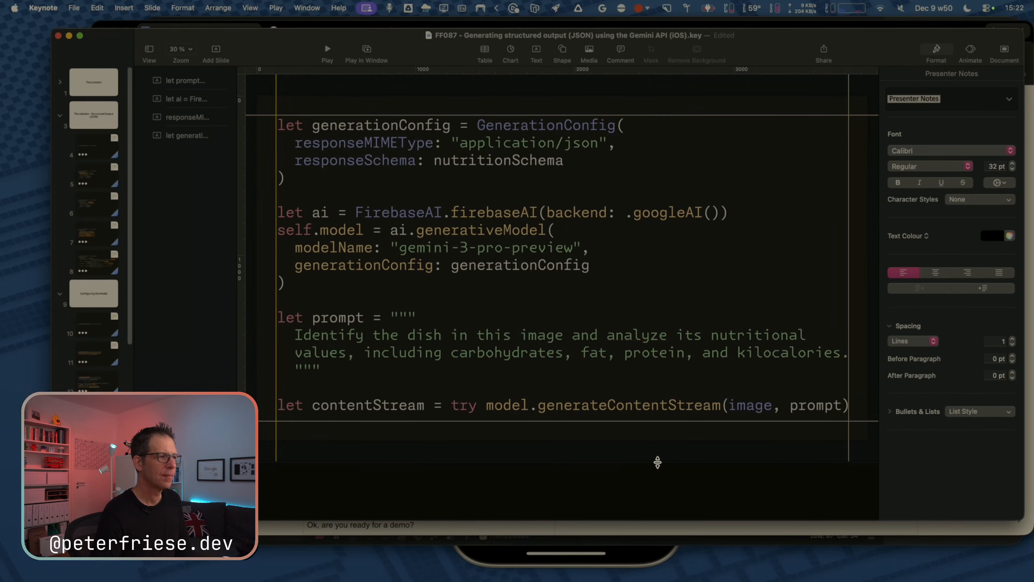
Move all code text boxes up until the contentStream line sits at the upper guide, and remove that box's trailing empty line.
left_click(452, 234)
left_click(400, 413)
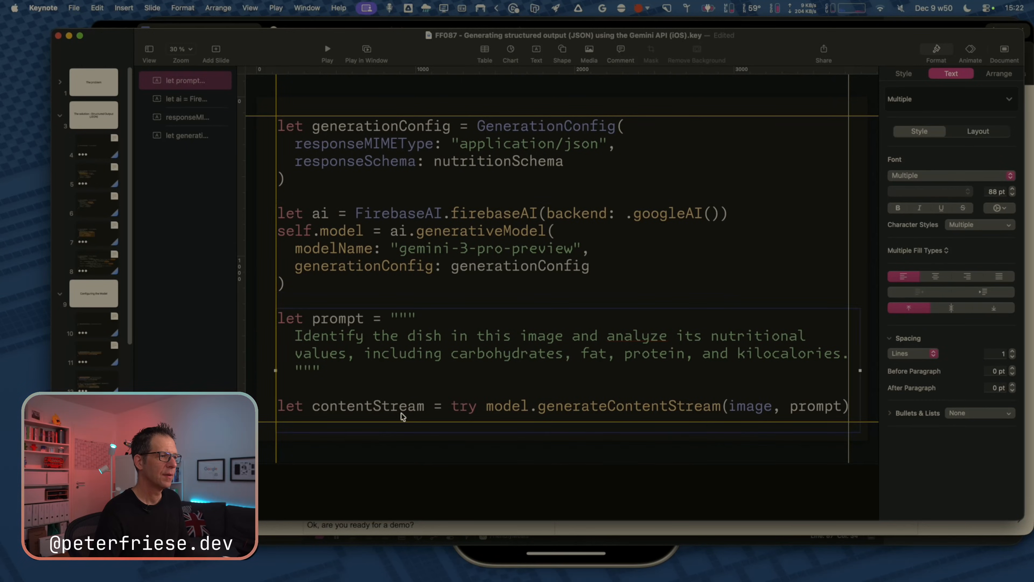
left_click(419, 407)
left_click_drag(572, 406, 547, 406)
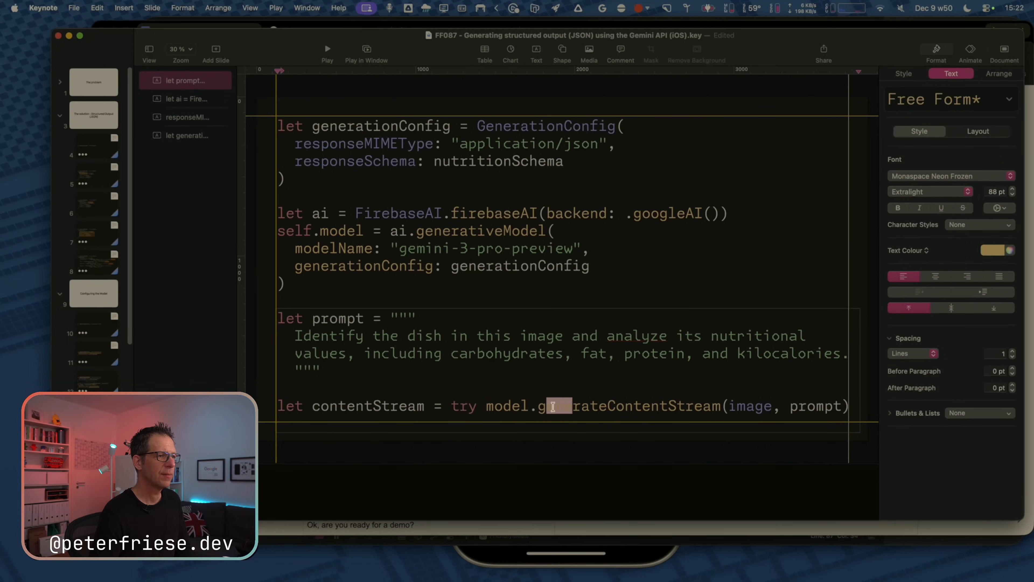
key("super+a")
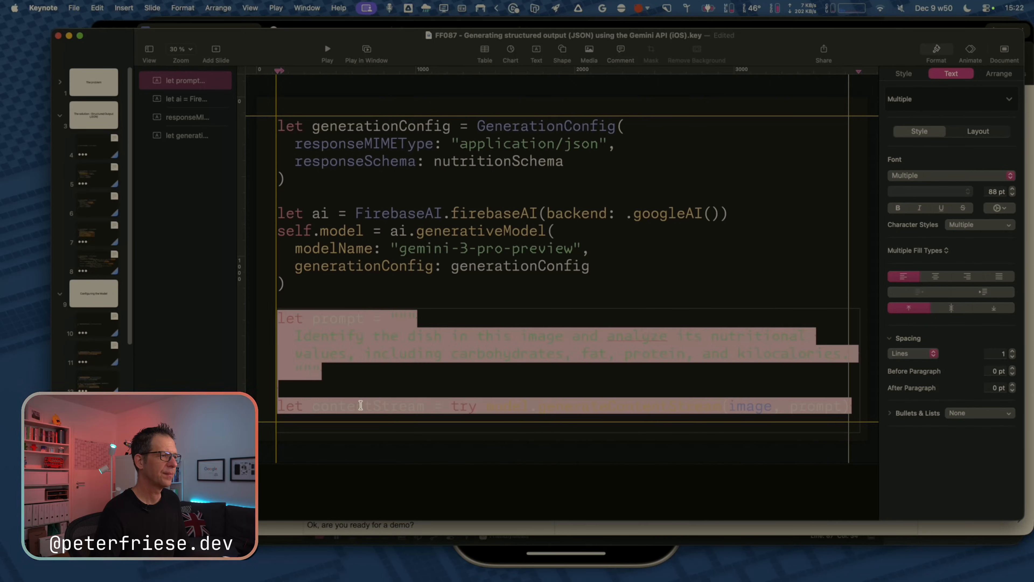
left_click(245, 342)
key("super+a")
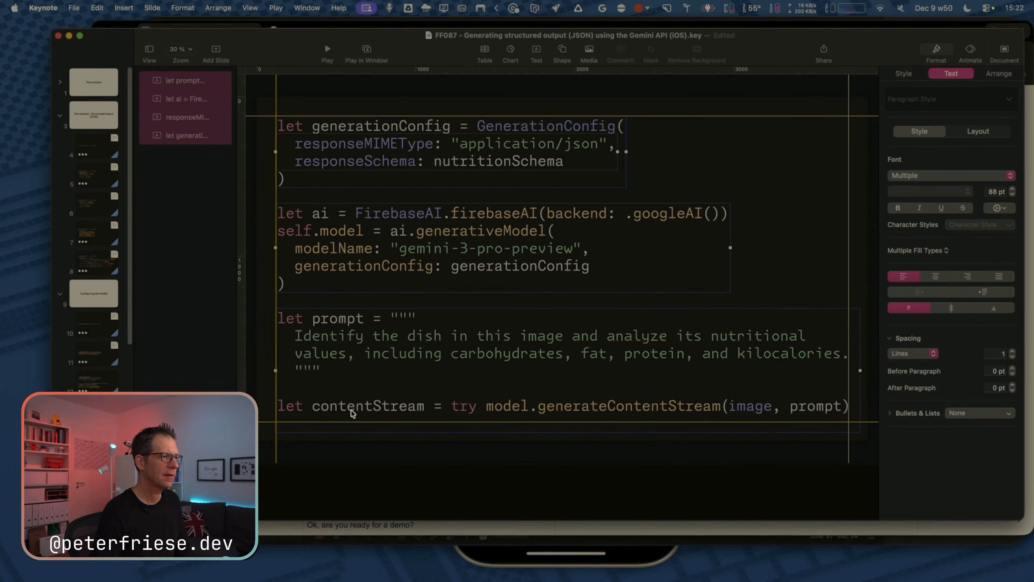
left_click_drag(352, 411, 353, 133)
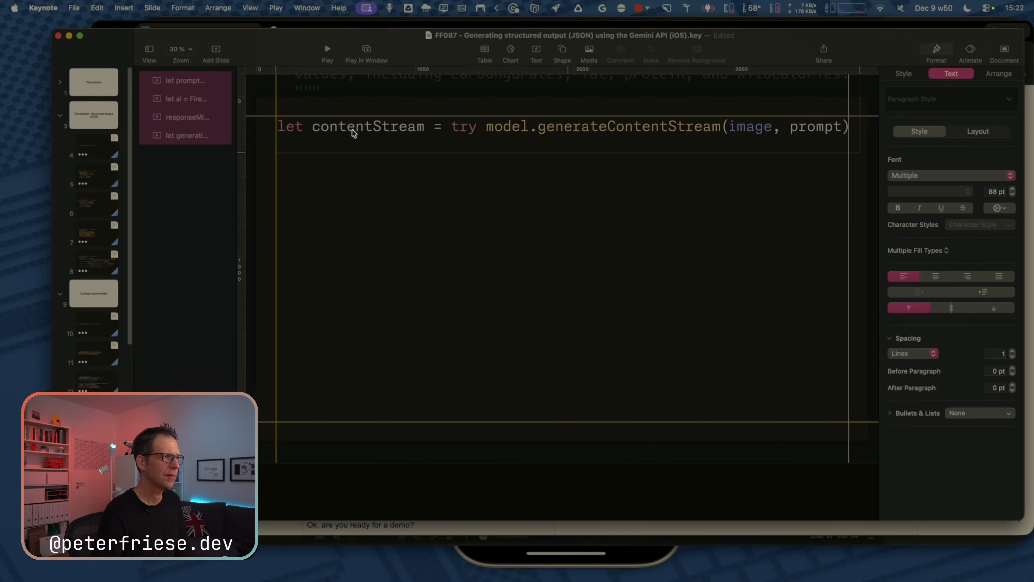
double_click(353, 135)
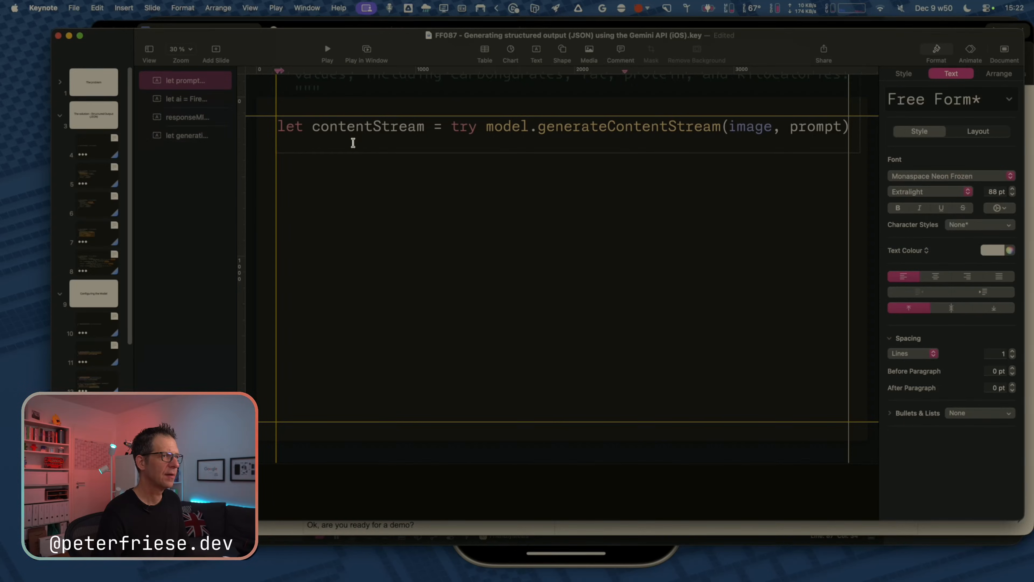
key("BackSpace")
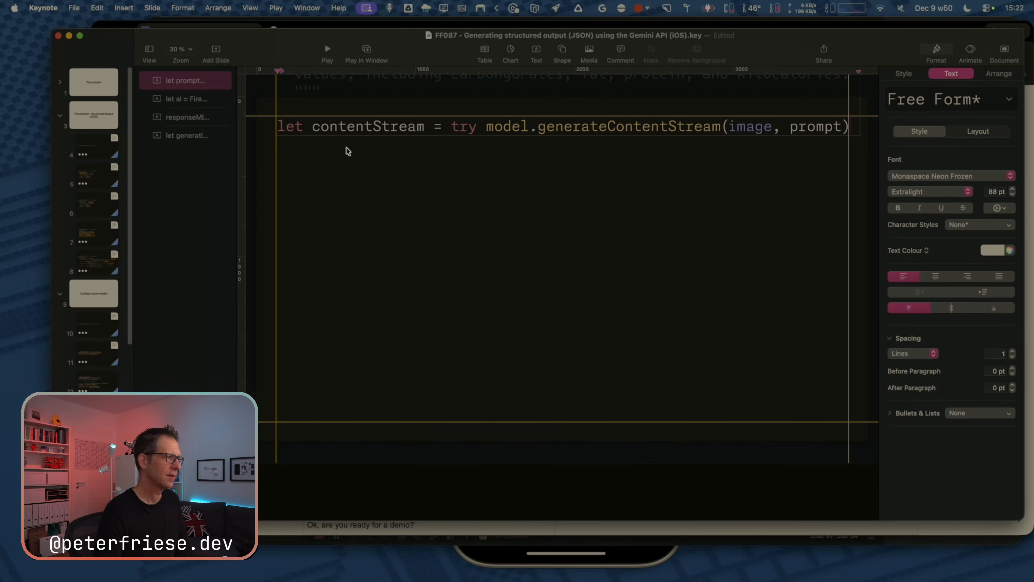
Check the end of the contentStream line on slide 13, and preview that slide's typing animation in a window.
left_click(95, 412)
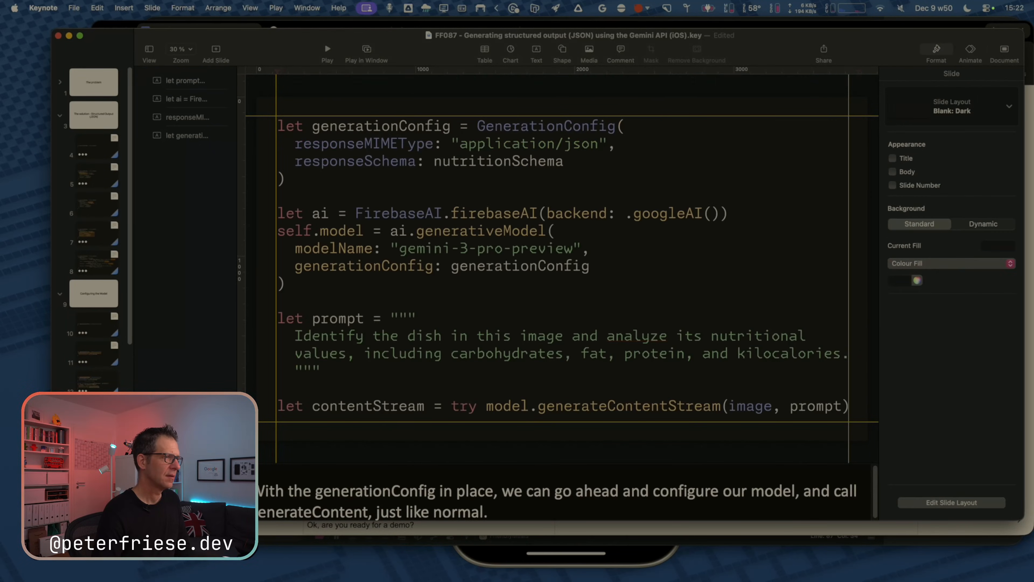
double_click(326, 408)
key("super+Right")
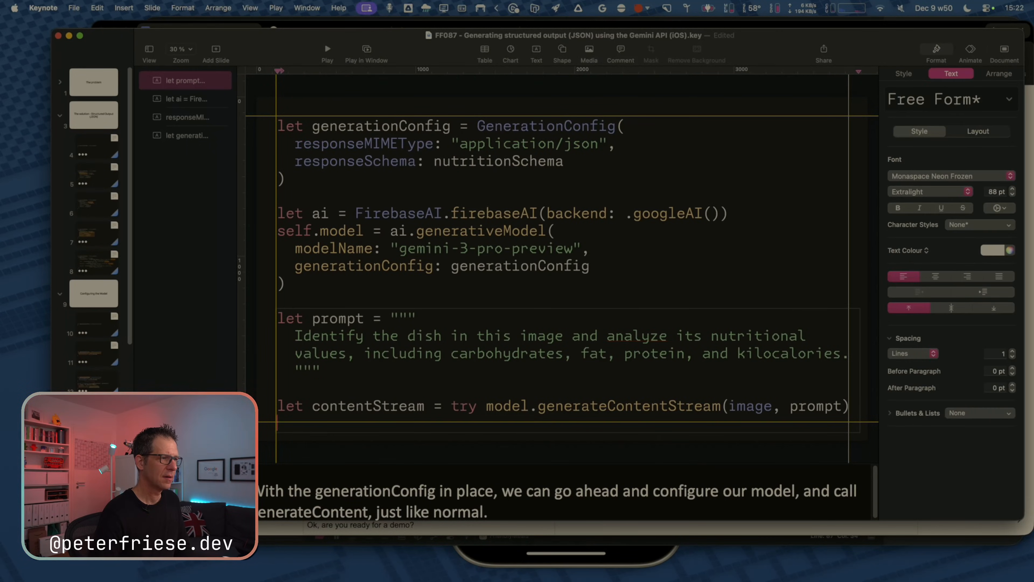
key("Escape")
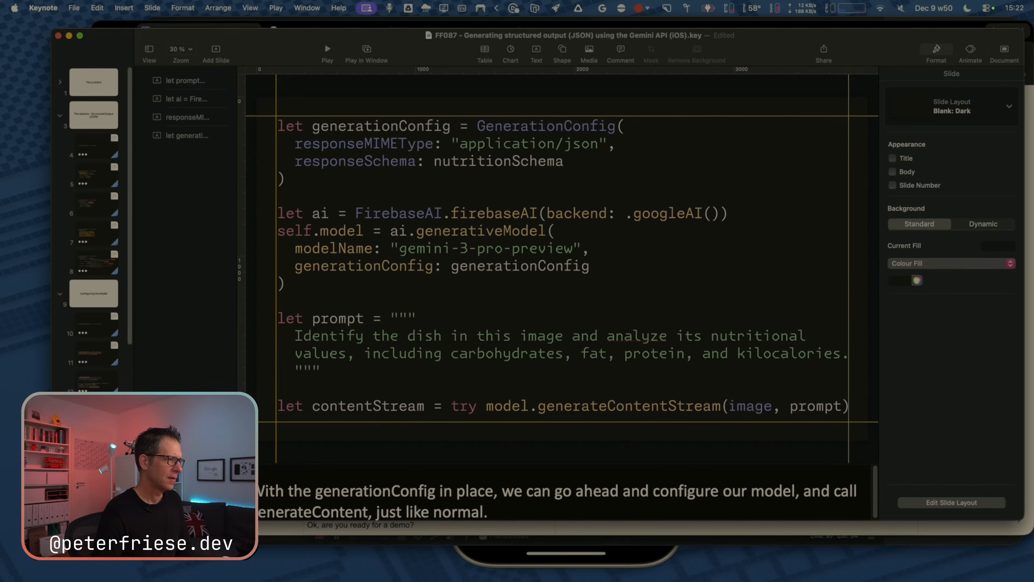
left_click(364, 50)
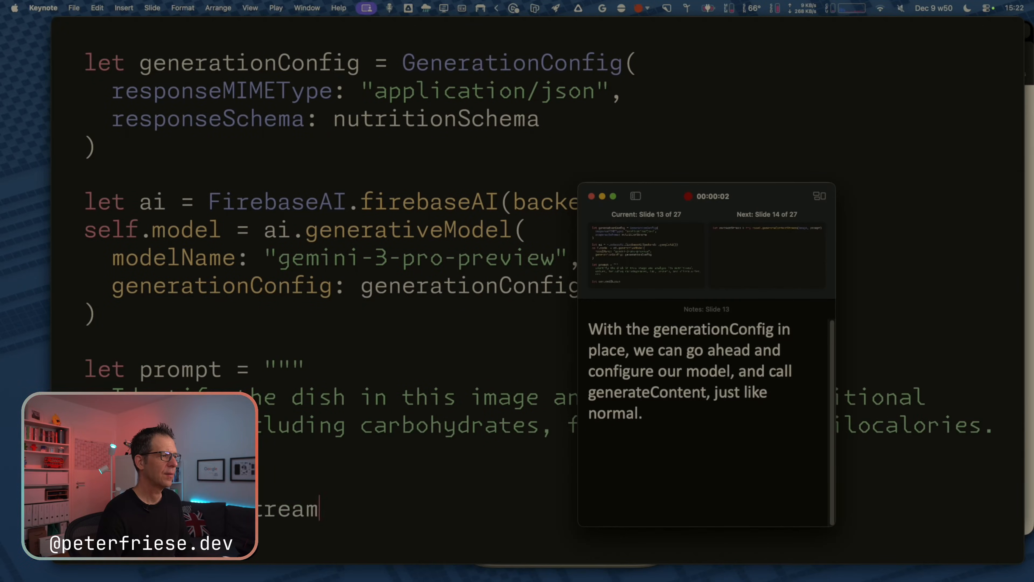
key("Escape")
Delete the Keyboard build-in effect of the "let prompt" text box from slide 14's build order.
key("Down")
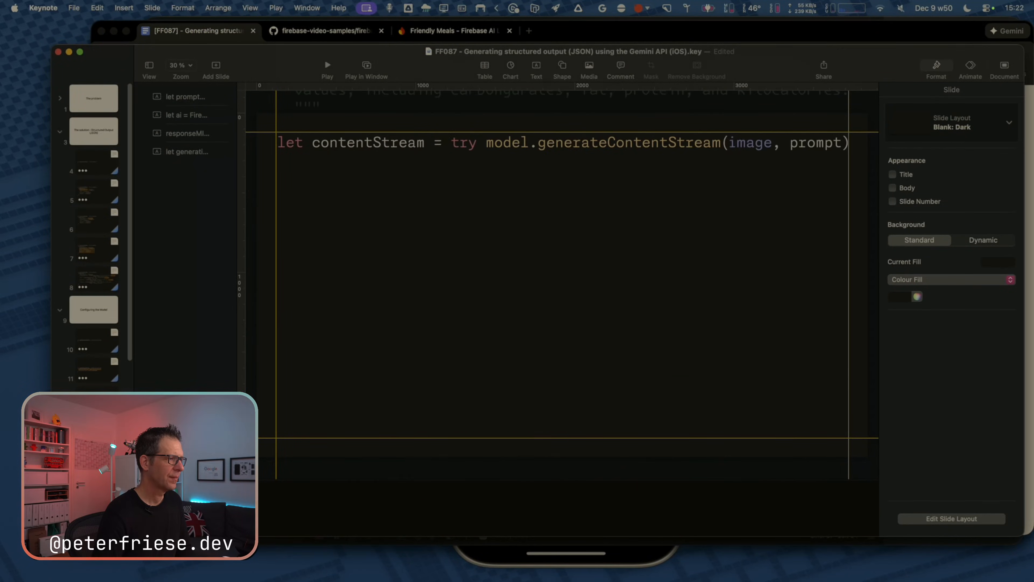
left_click(953, 519)
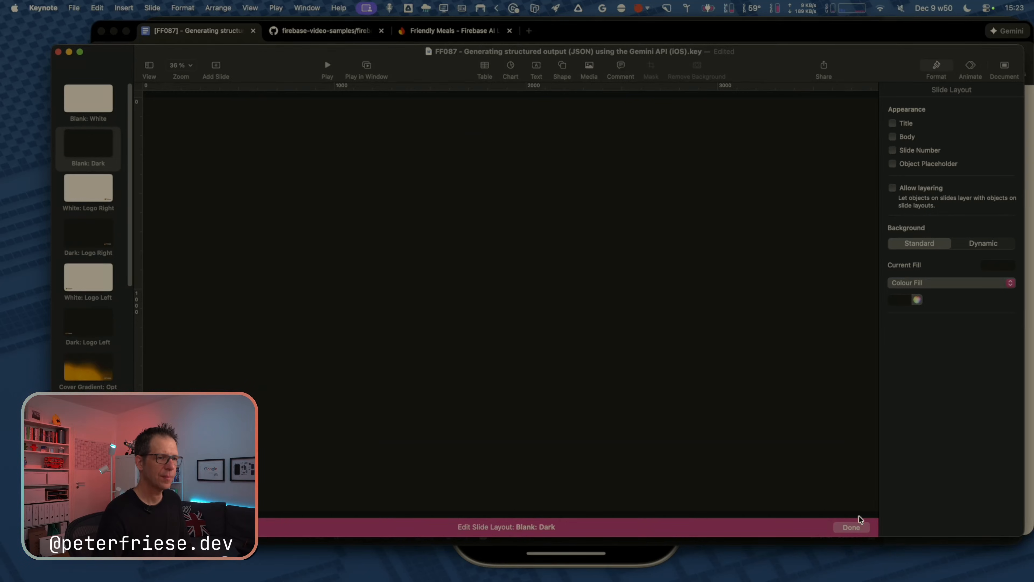
left_click(857, 525)
left_click(972, 66)
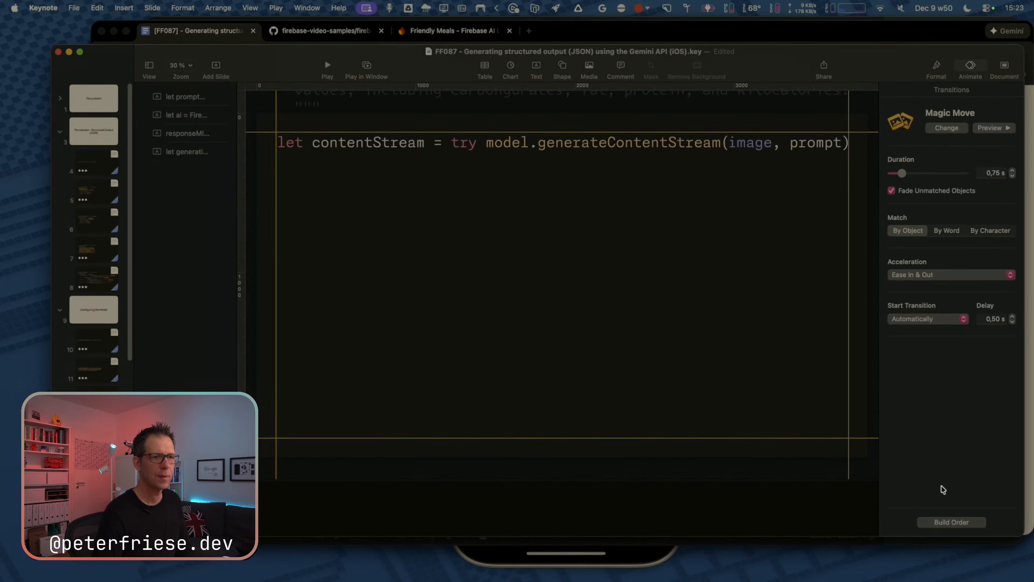
left_click(951, 522)
left_click(882, 301)
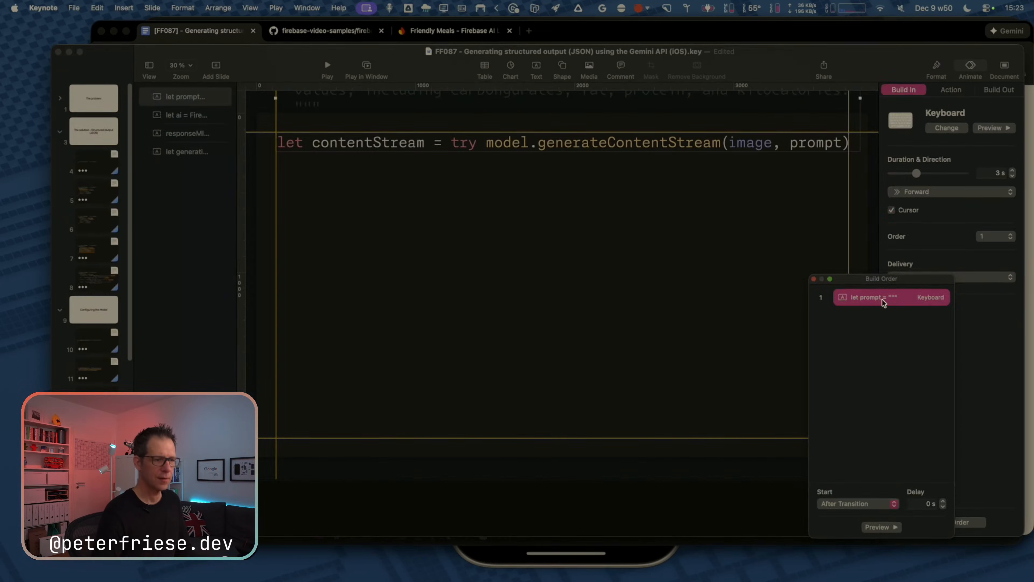
key("Delete")
Play the presentation in a window from slide 13 and advance through the slides that follow to review their transitions.
left_click(98, 429)
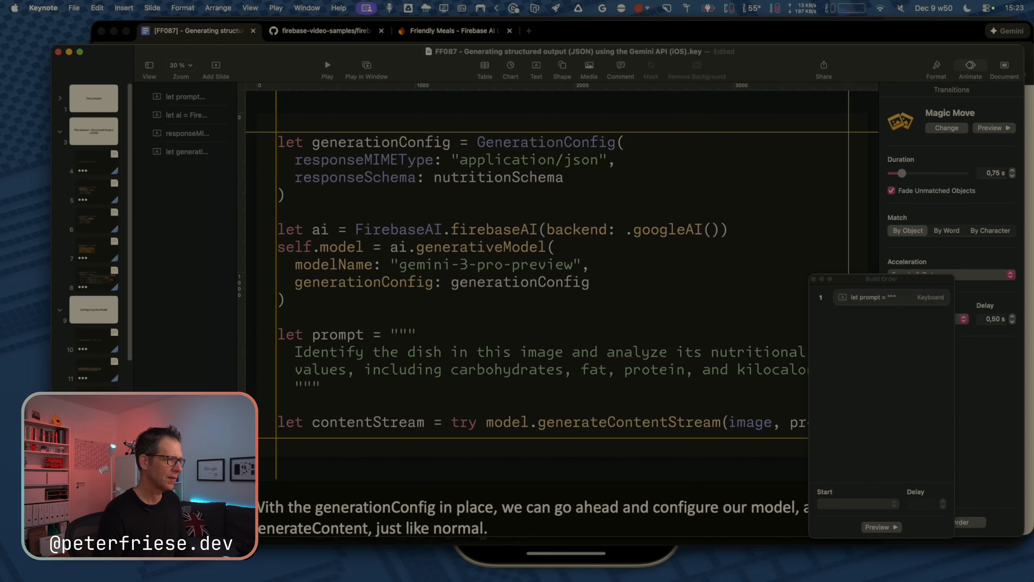
left_click(364, 65)
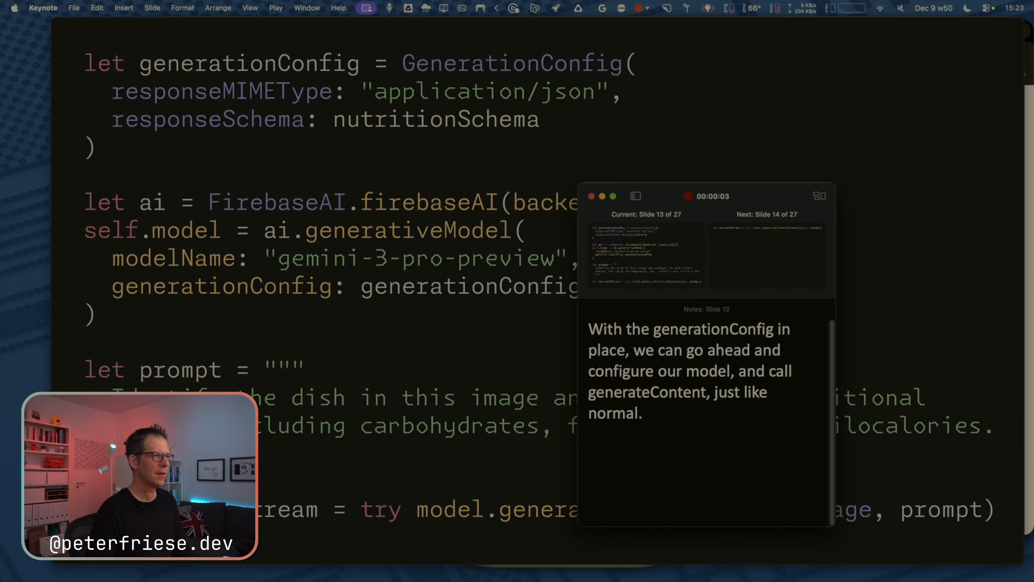
key("Right")
key("Right")
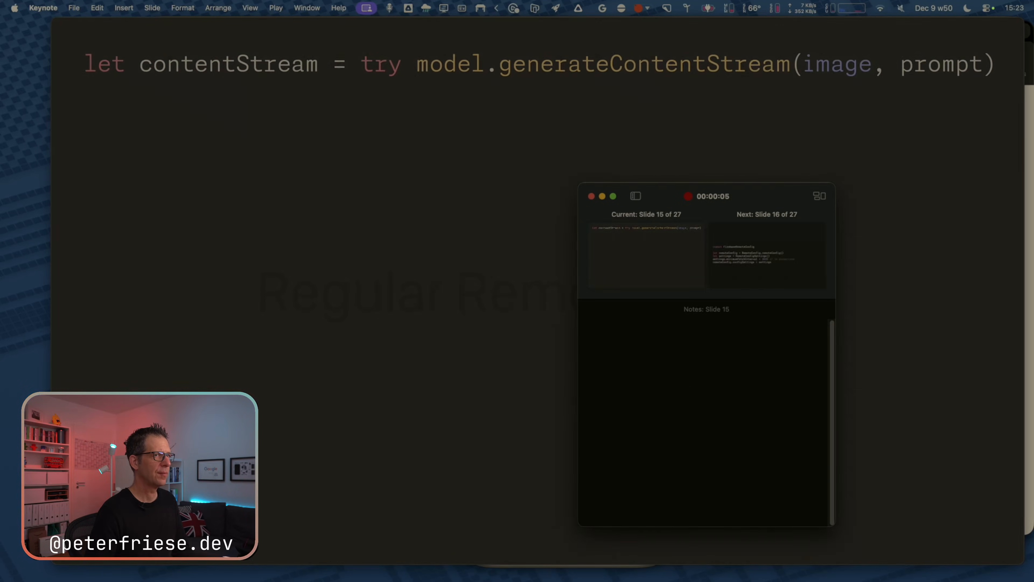
key("Escape")
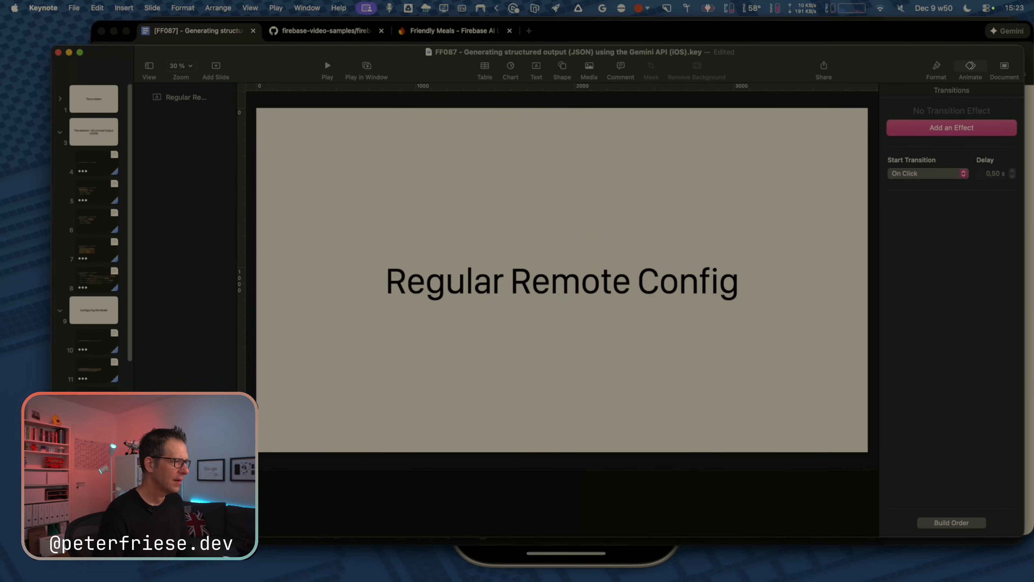
Set the Magic Move transitions of the full code slide and the contentStream slide to start On Click.
key("Up")
left_click(931, 319)
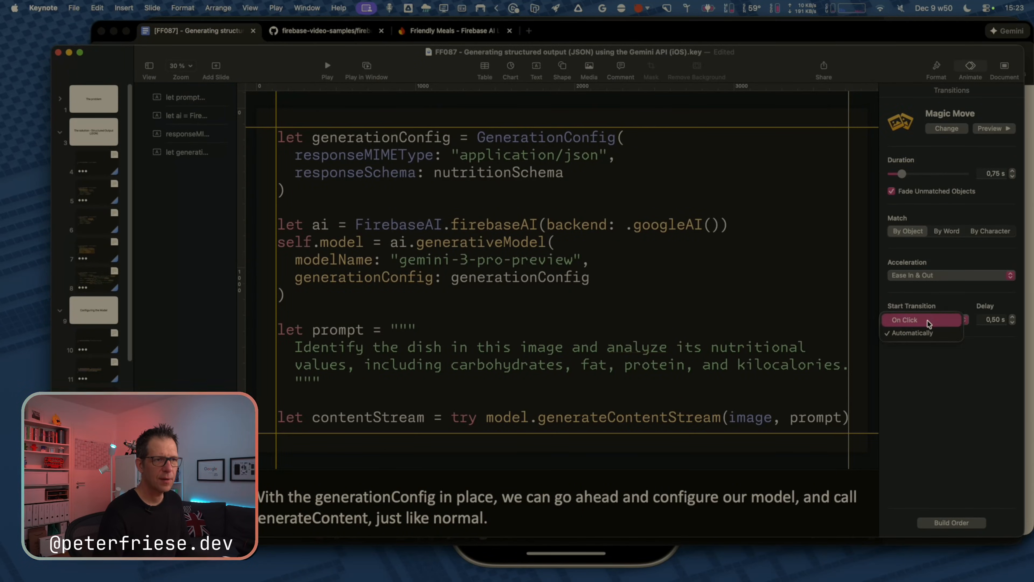
left_click(929, 323)
key("Up")
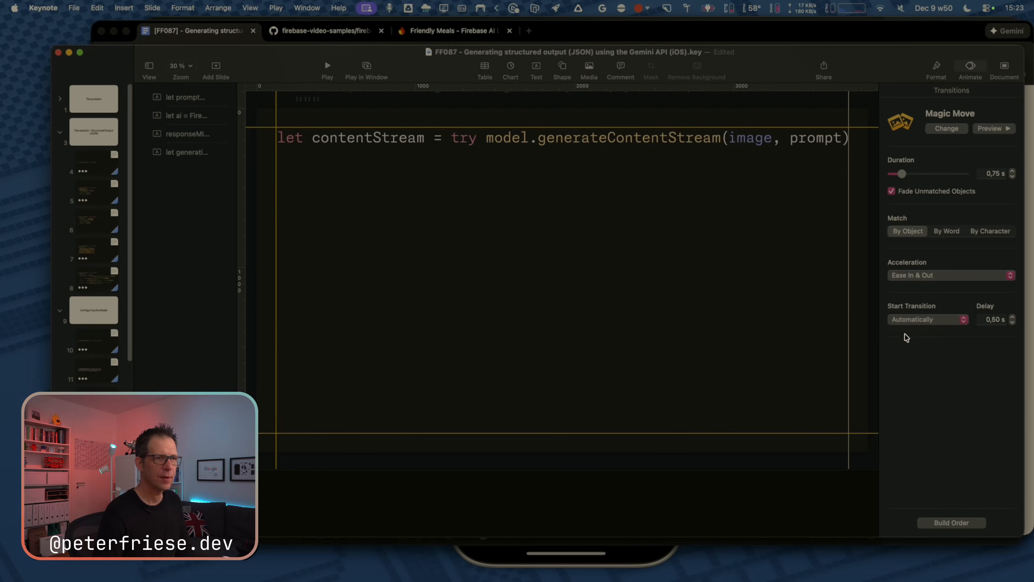
left_click(914, 321)
left_click(913, 323)
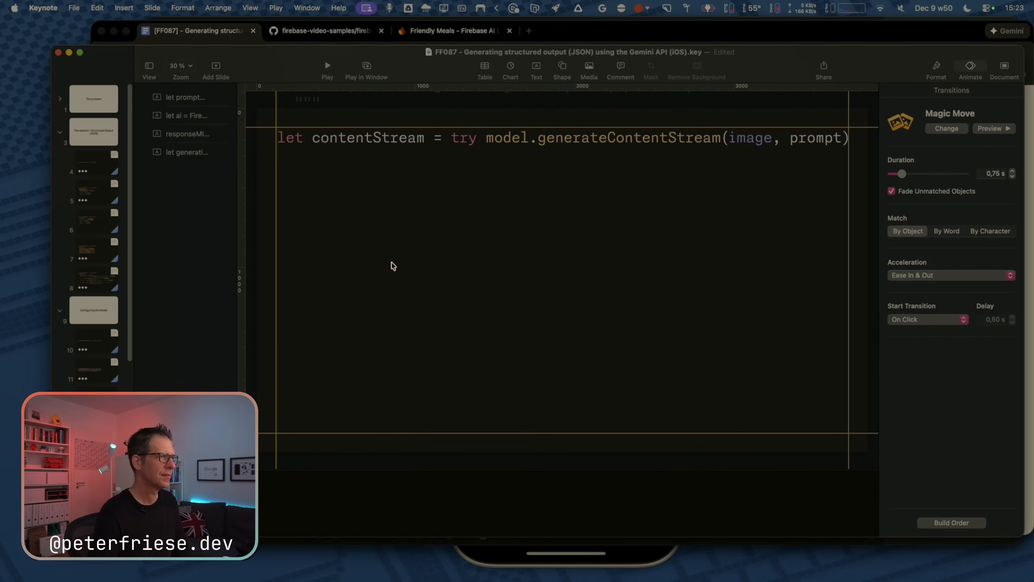
Copy the code from "var accumulatedText" through the decoder.decode line in Xcode and paste it onto the Keynote contentStream slide.
key("super+Tab")
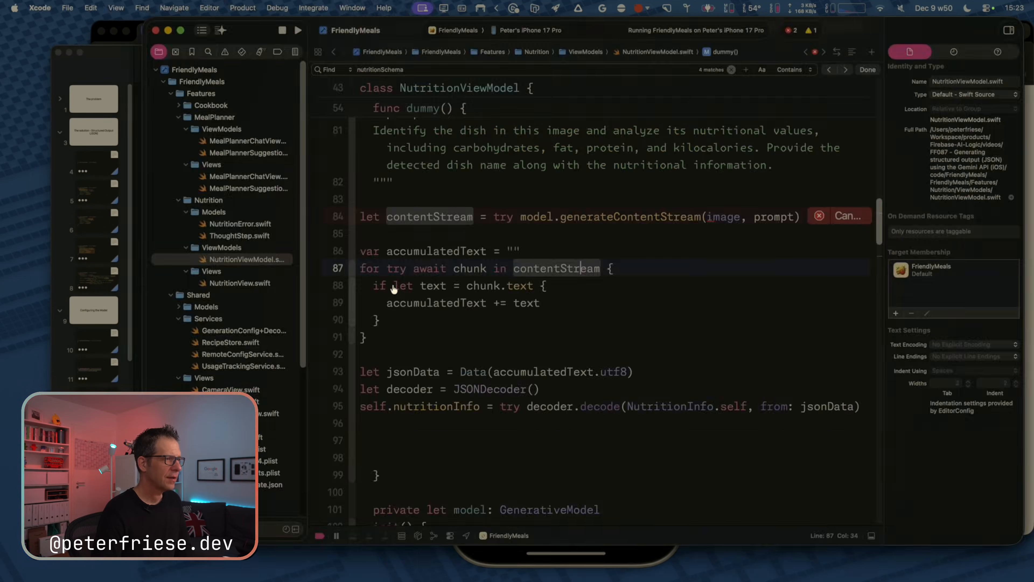
left_click(446, 213)
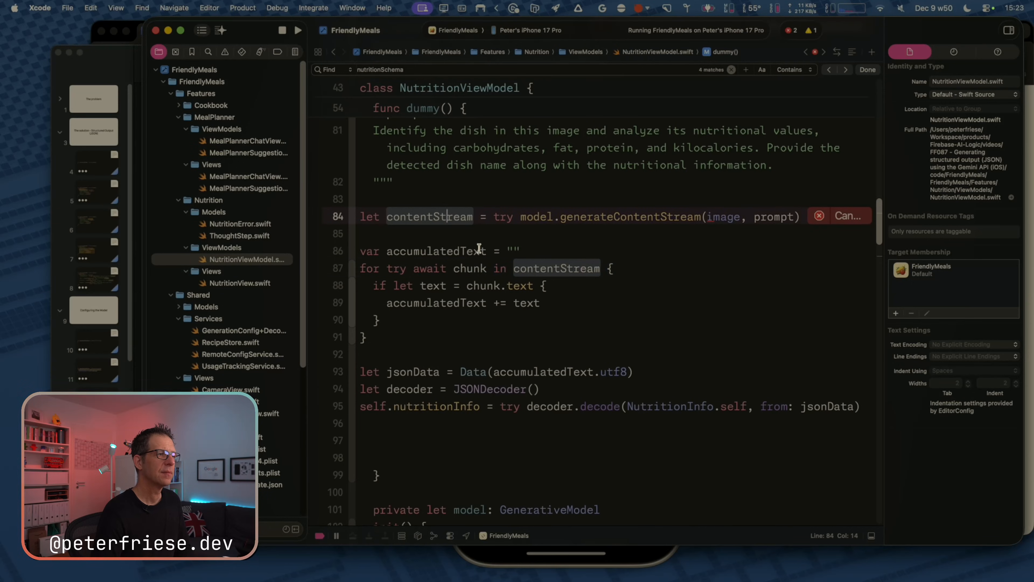
left_click_drag(479, 249, 468, 408)
key("super+c")
key("super+Tab")
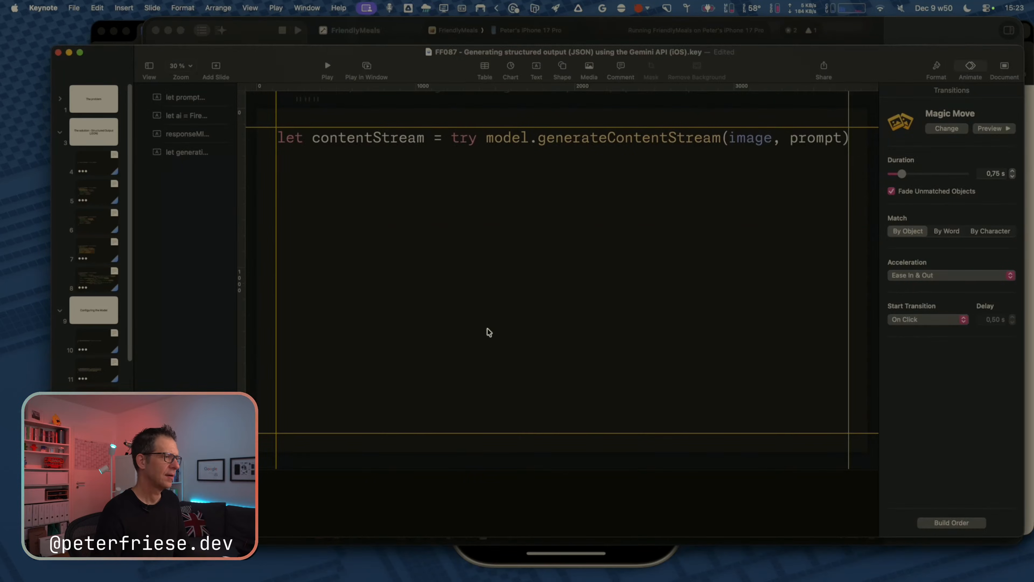
key("super+v")
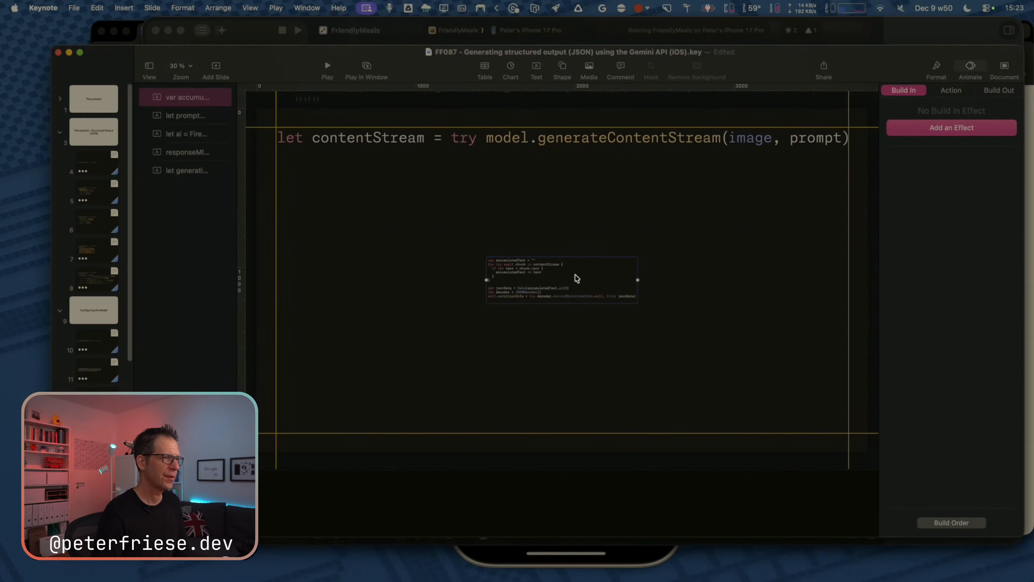
Set the font size of all text in the pasted accumulatedText code box to 88 pt.
double_click(538, 268)
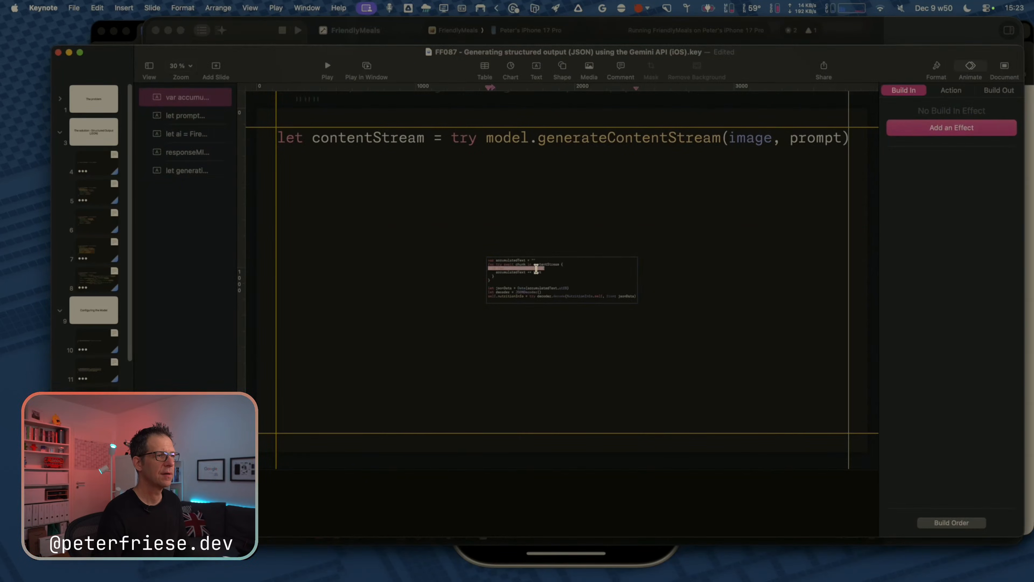
key("super+a")
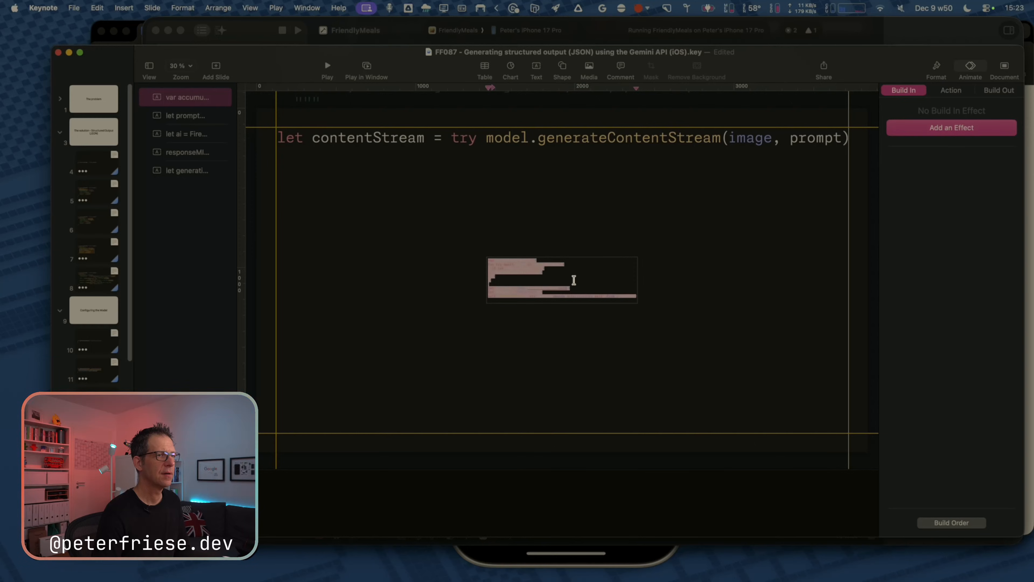
left_click(935, 66)
left_click(993, 207)
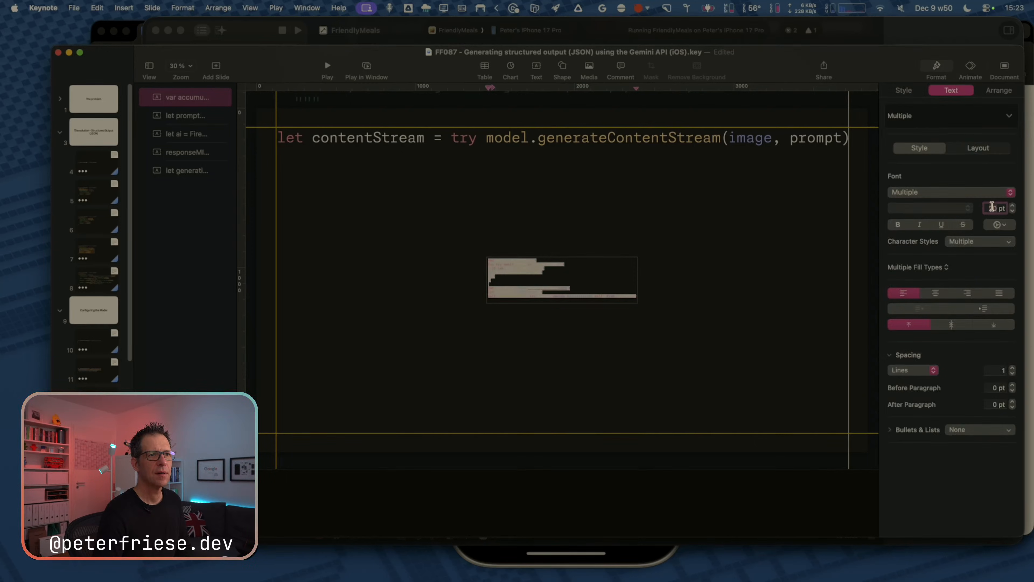
type("88")
key("Return")
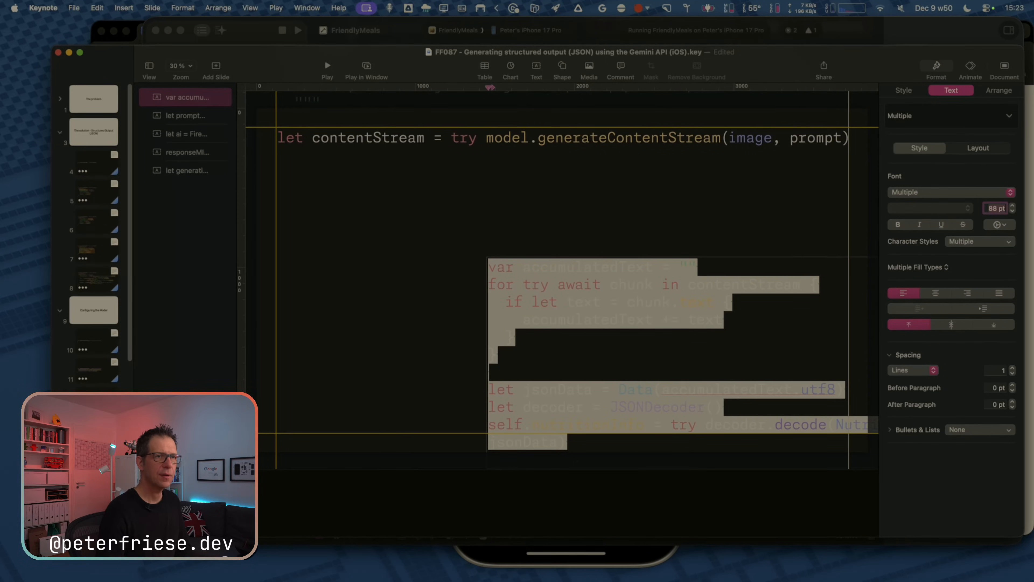
Remove the pasted code's text background and move its box one blank line below the contentStream line, aligned with the left guide.
left_click(998, 225)
left_click(1005, 383)
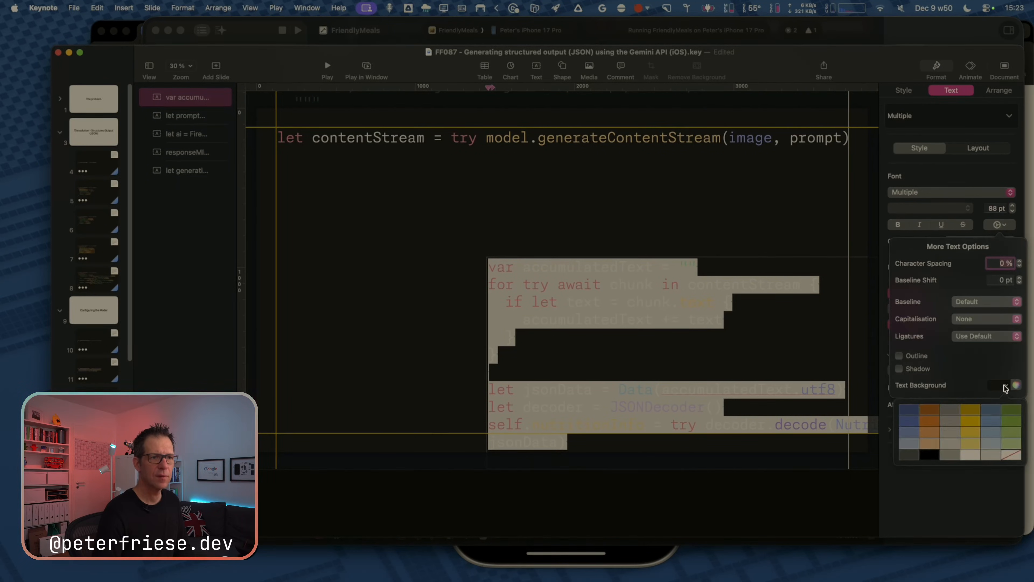
left_click(1014, 464)
left_click(675, 213)
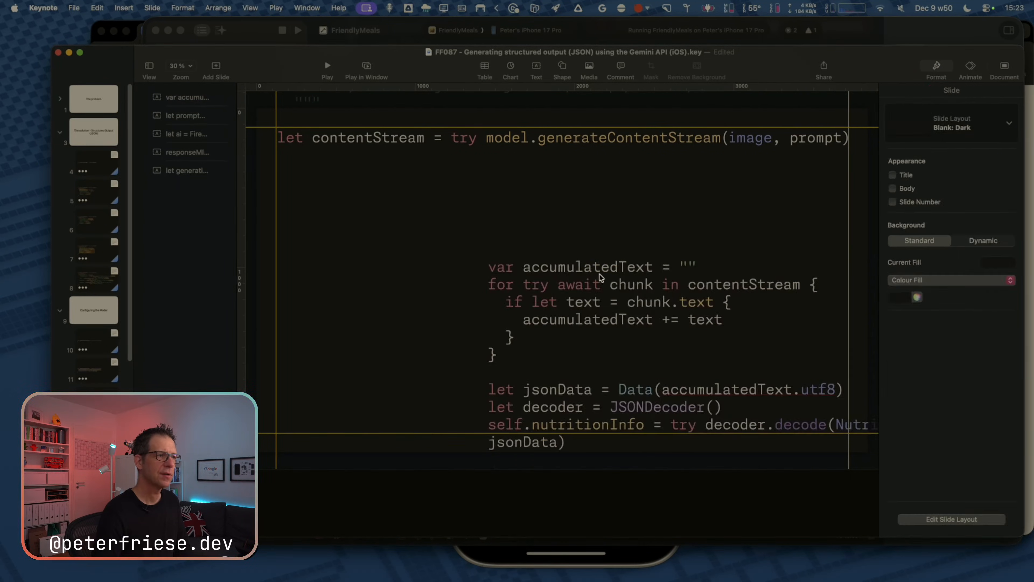
left_click_drag(599, 281, 387, 188)
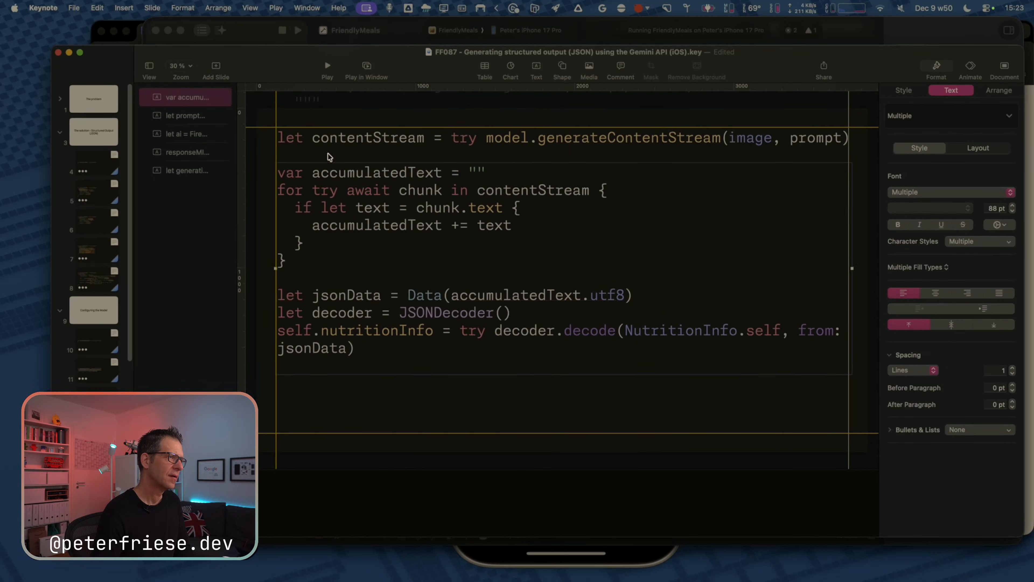
Add a blank line and the word "var" after the contentStream line in its text box as an alignment reference.
left_click(299, 138)
double_click(299, 138)
key("super+Right")
key("Return")
key("Return")
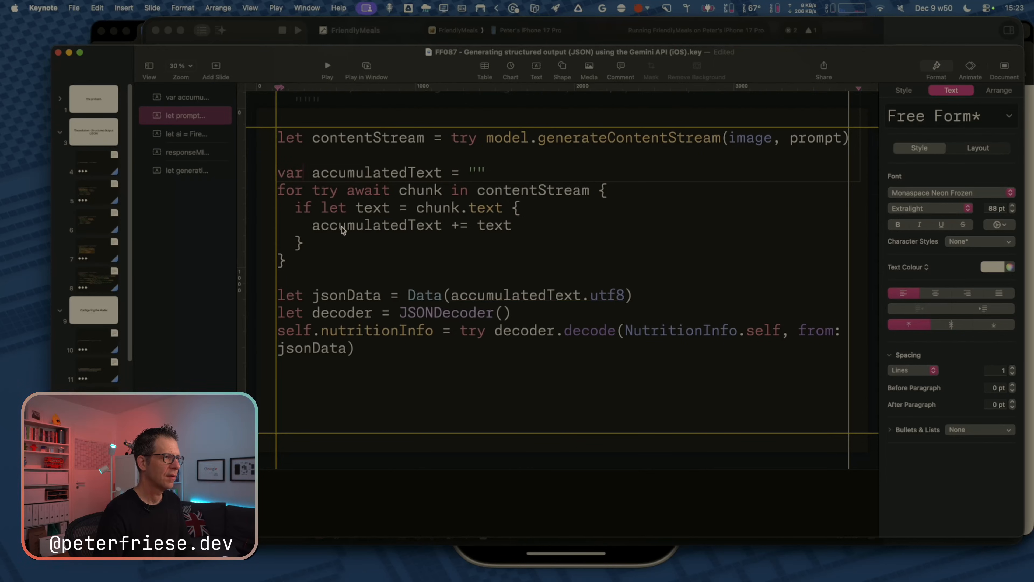
left_click(249, 229)
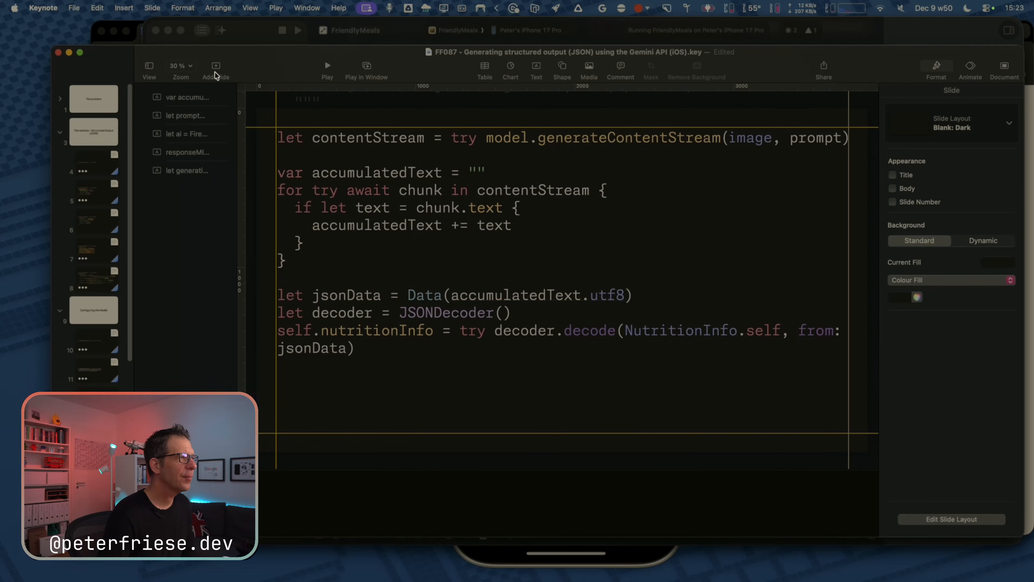
Examine at 125% how the accumulatedText code box aligns with the contentStream text, and fit the slide back in the view.
left_click(180, 65)
left_click(190, 136)
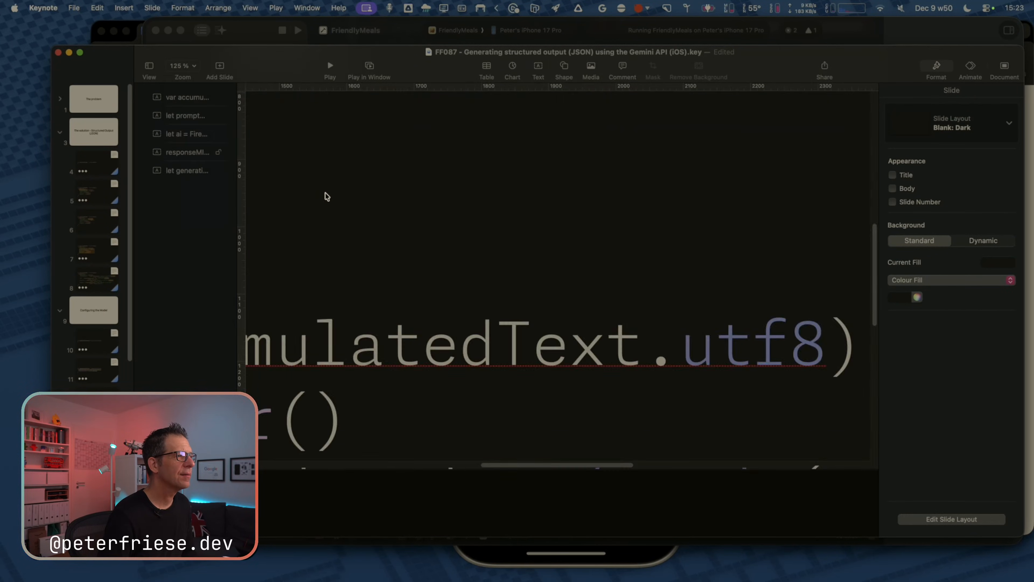
scroll(326, 197, "up", 10)
scroll(369, 273, "left", 6)
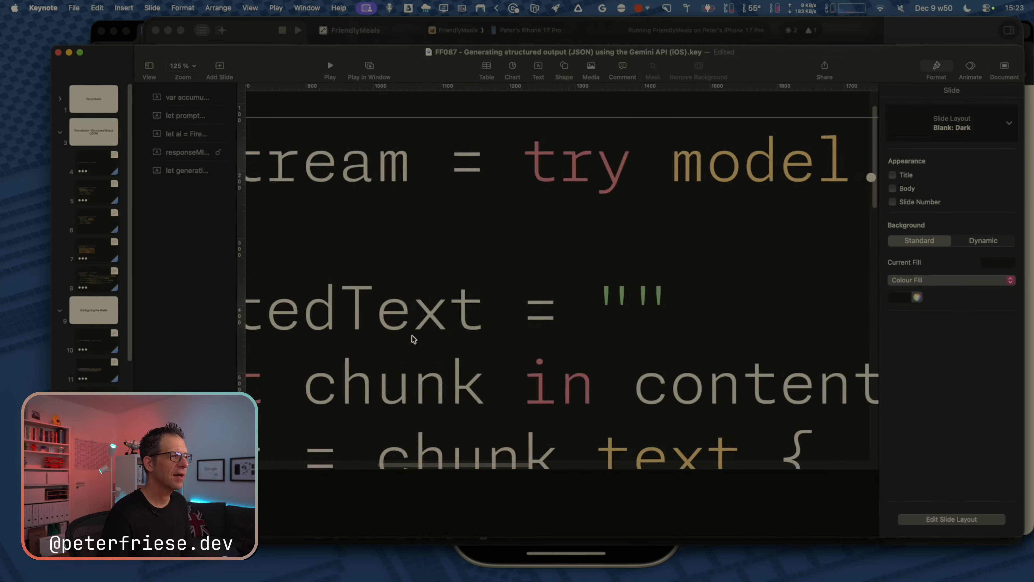
scroll(413, 338, "left", 8)
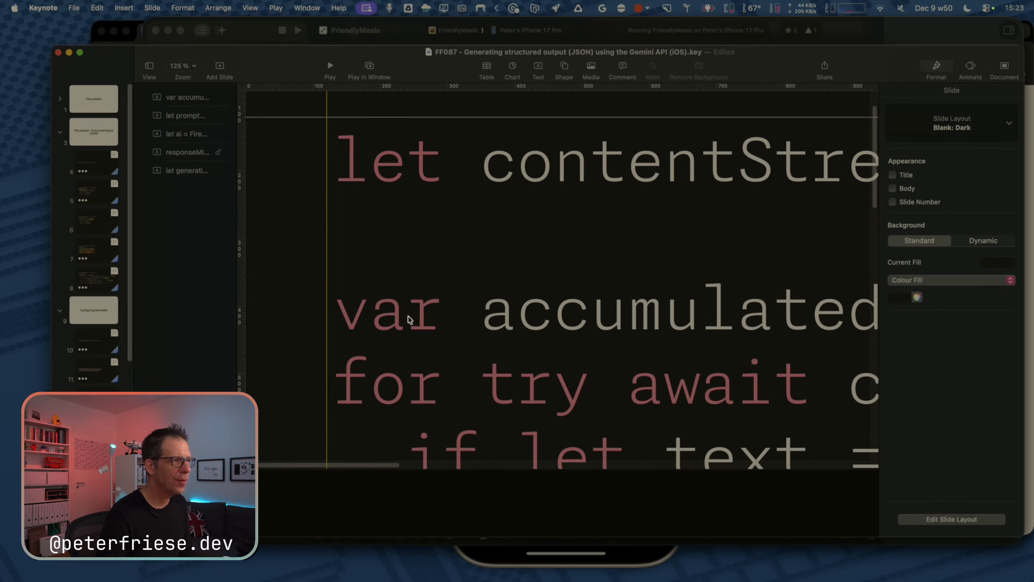
left_click(183, 66)
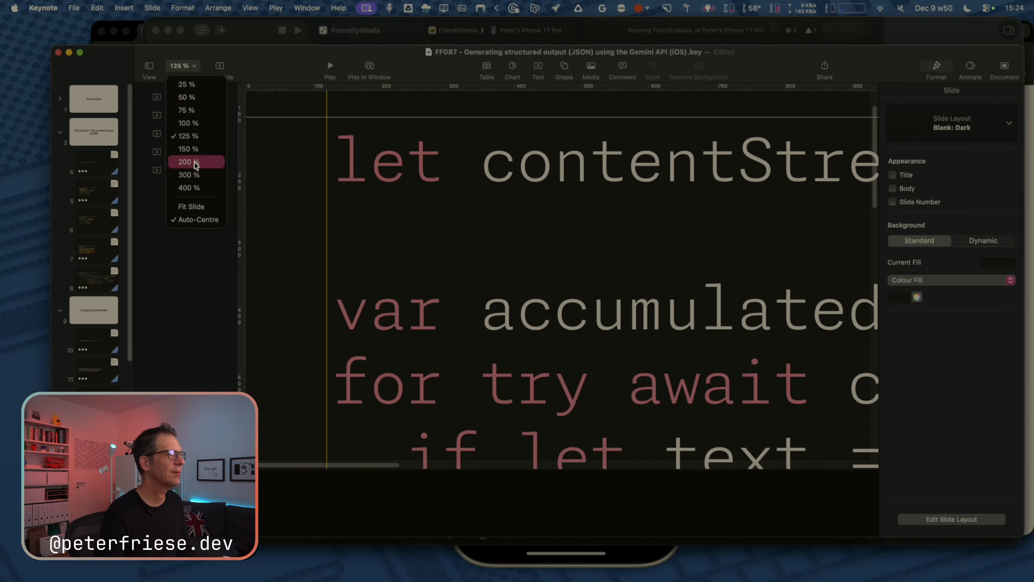
left_click(191, 207)
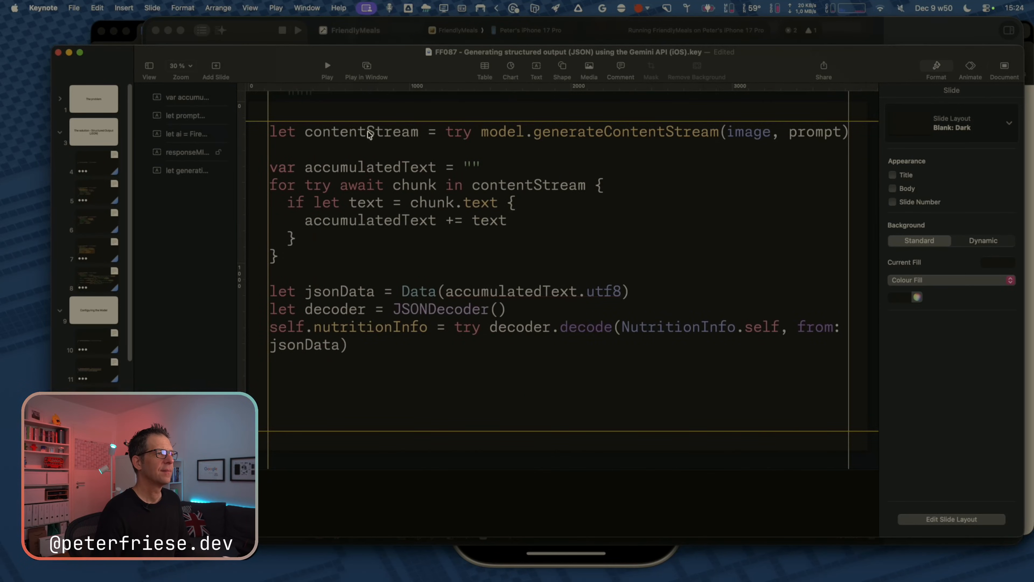
Remove the reference word "var" and the added line breaks from the contentStream text box, and select the accumulatedText code box.
double_click(368, 134)
key("Down")
key("Down")
key("shift+alt+Right")
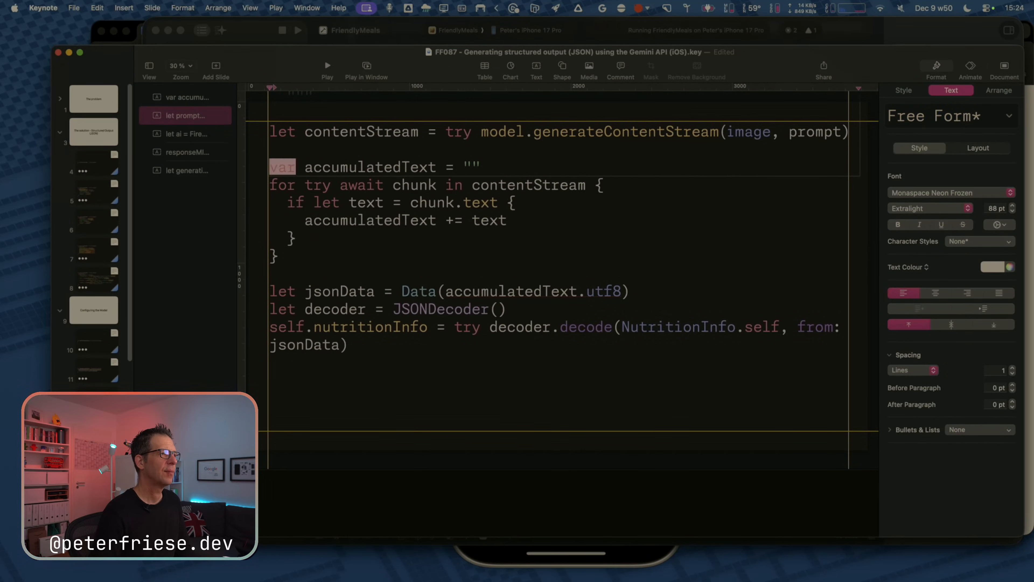
key("BackSpace")
key("BackSpace")
key("BackSpace")
left_click(325, 252)
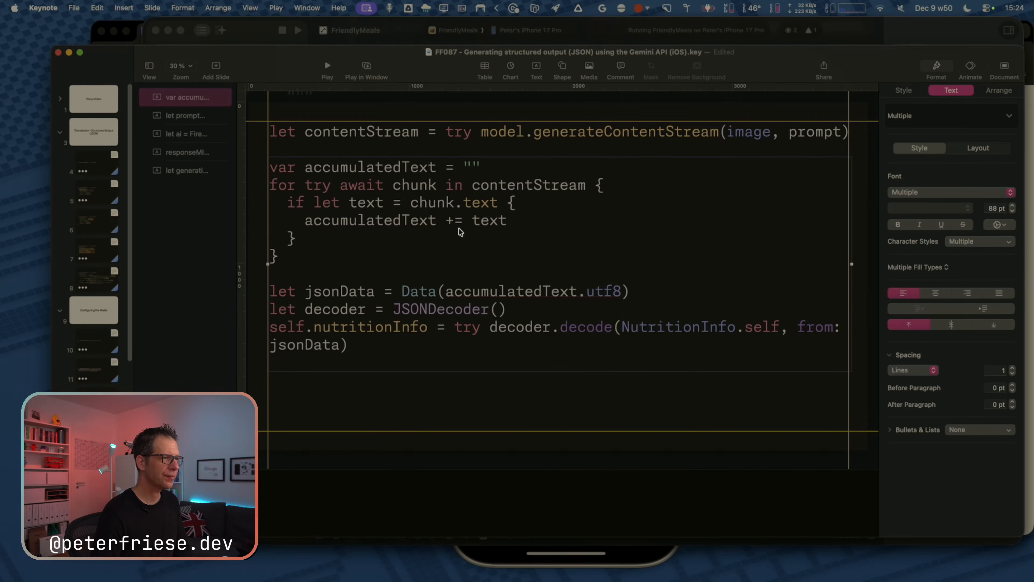
Break the decoder.decode line before "from: jsonData)", align the continuation under NutritionInfo.self, and remove the code box's trailing empty line.
left_click(446, 292)
left_click(683, 328)
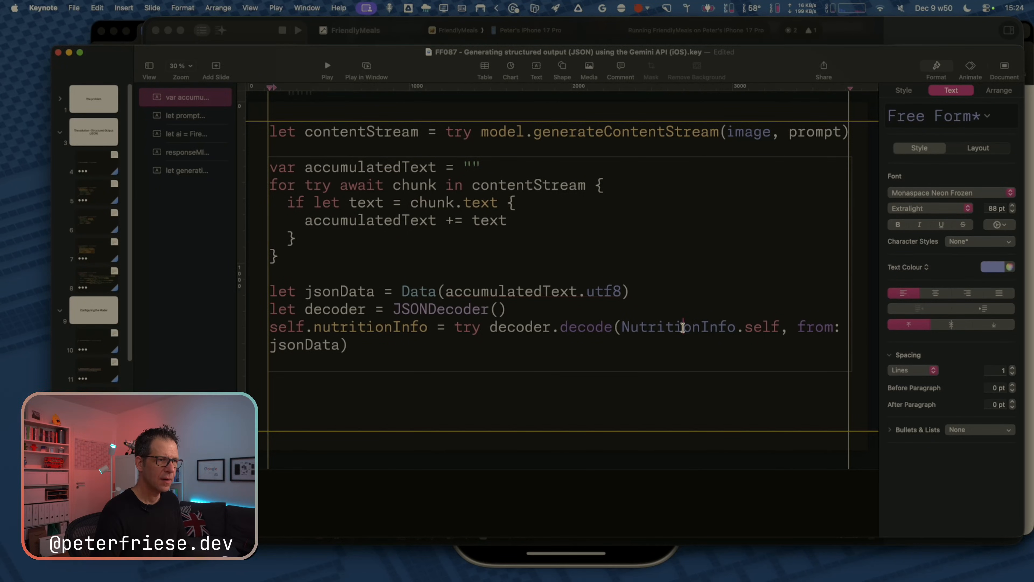
left_click(790, 328)
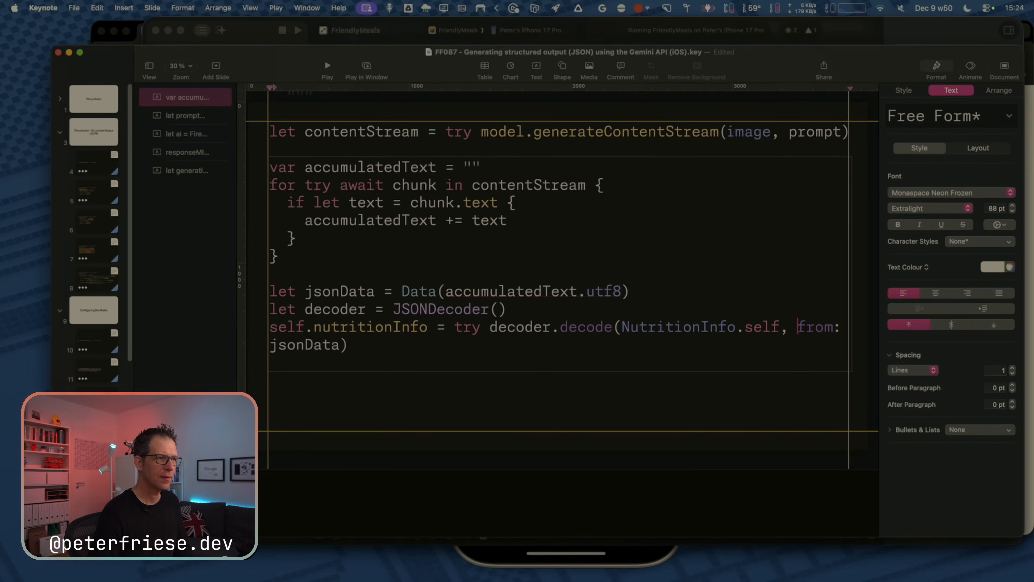
key("Return")
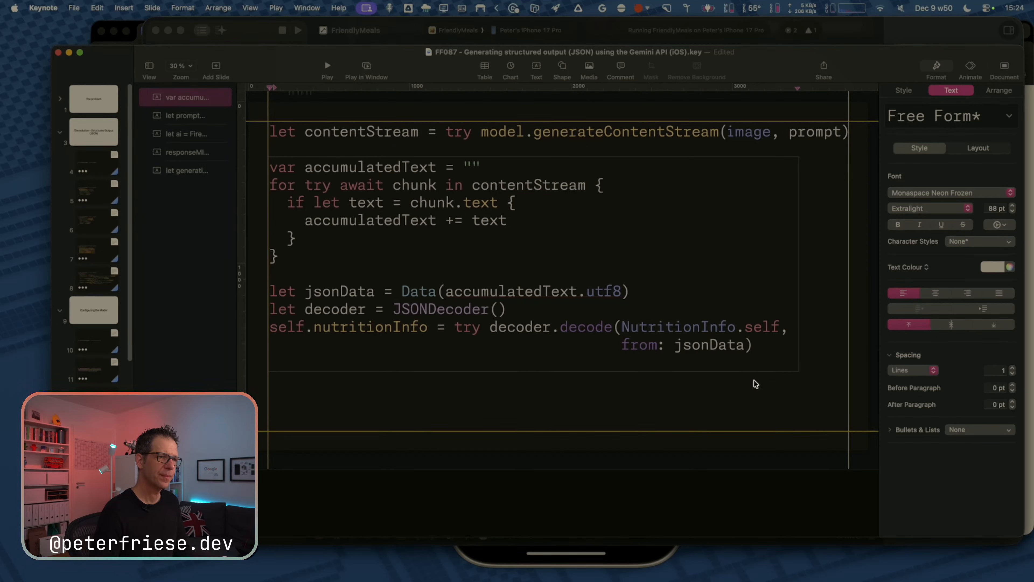
key("BackSpace")
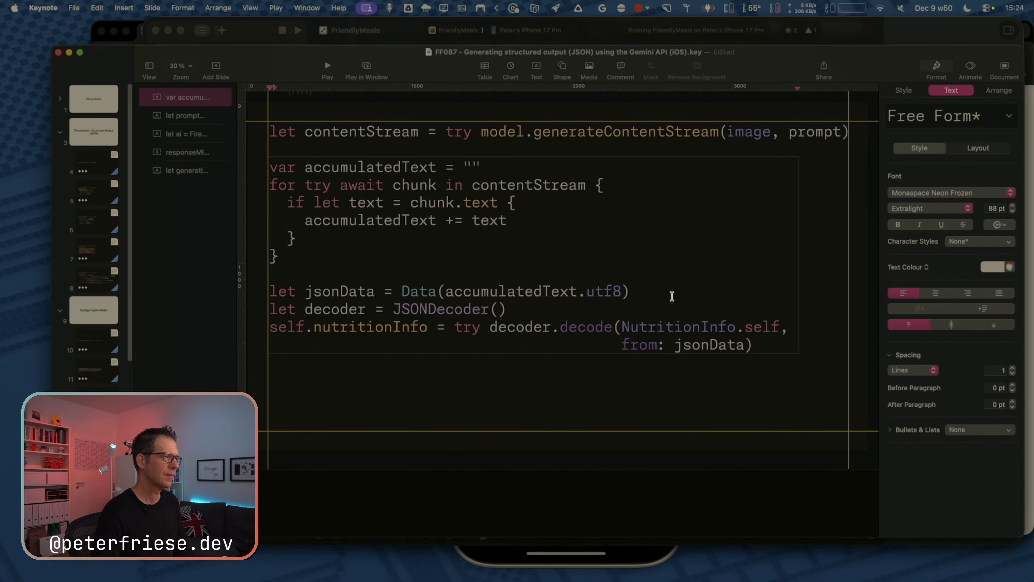
In the Google Docs script, select the two paragraphs from "Here is the best part" through "populated our Swift struct with the response.".
key("super+Tab")
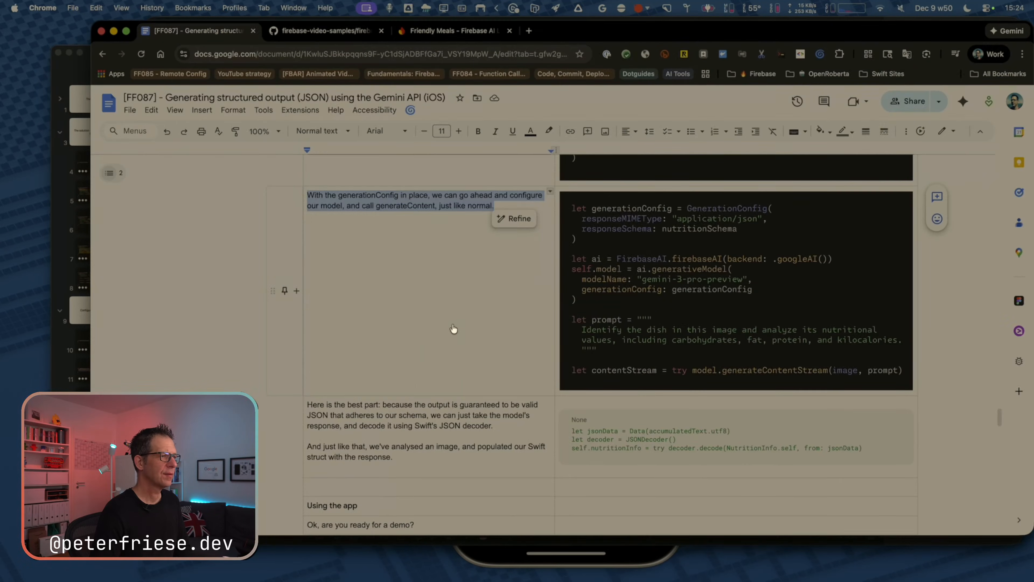
left_click(424, 466)
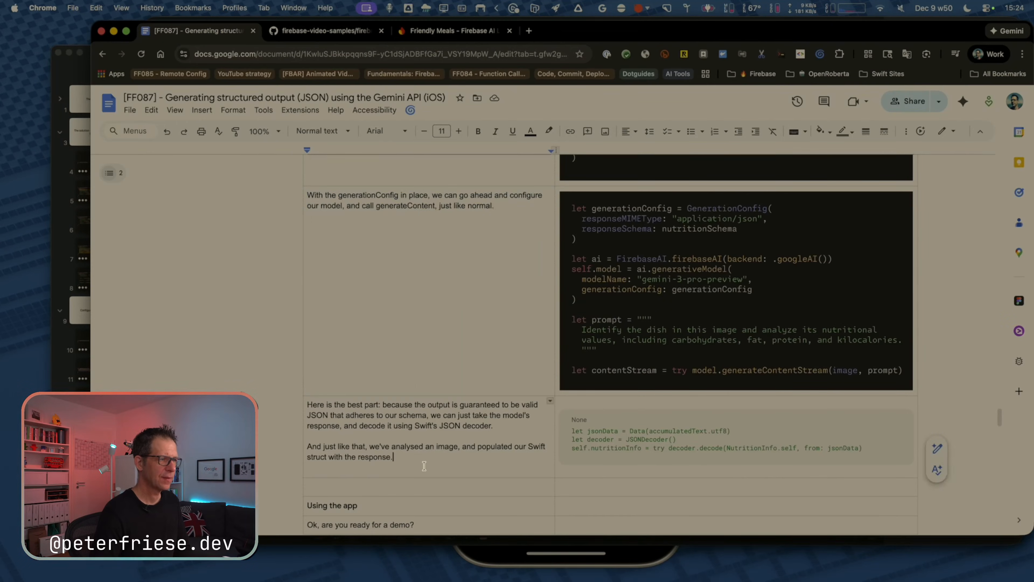
key("shift+Up")
key("shift+Up")
key("shift+Up")
key("shift+Up")
key("shift+Up")
key("shift+Up")
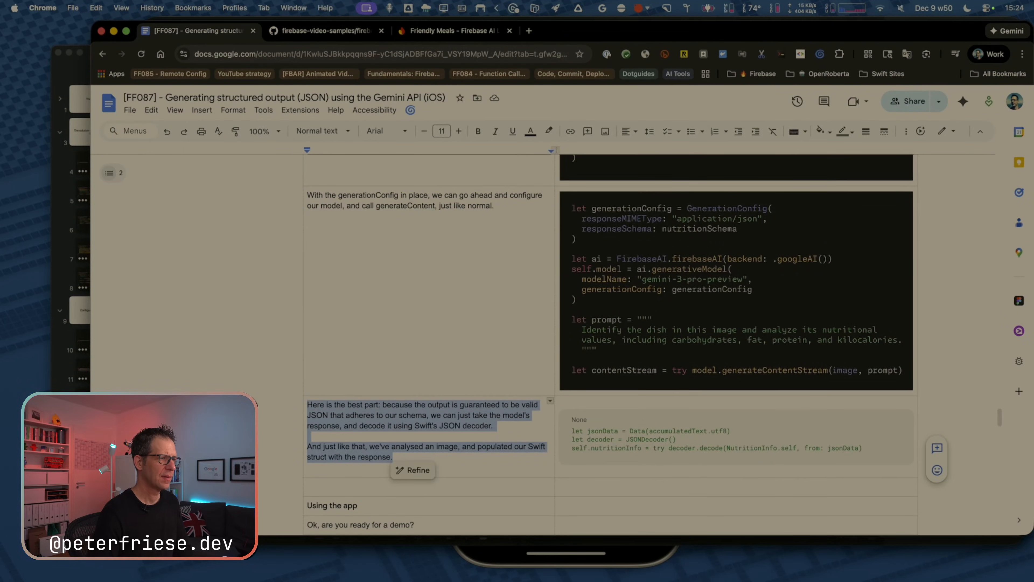
Back in Keynote, paste the two script paragraphs into the slide's presenter notes and enlarge the notes area.
key("super+Tab")
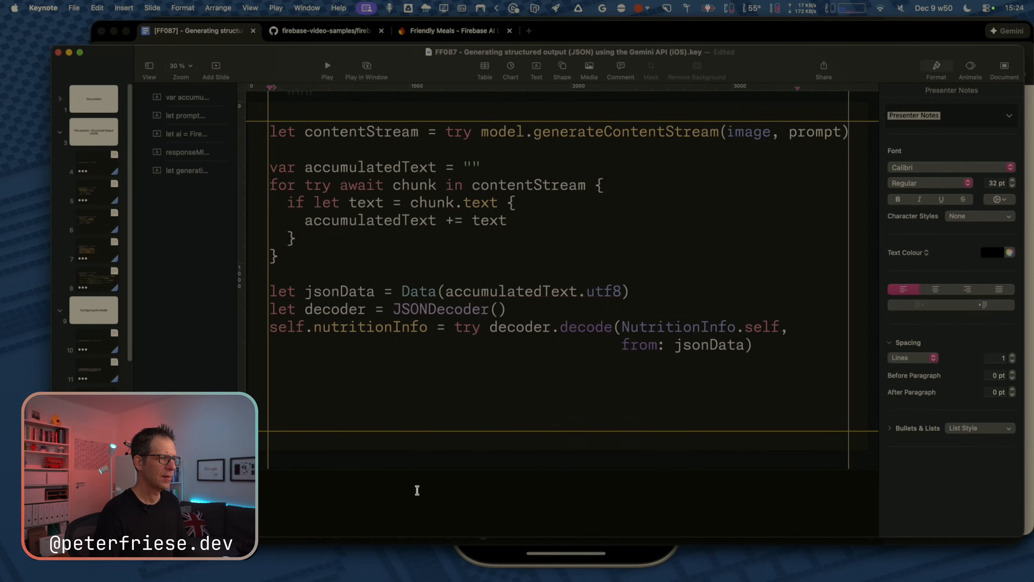
left_click(367, 497)
type("And just like that, we've analysed an image, and populated our Swift struct with the response.")
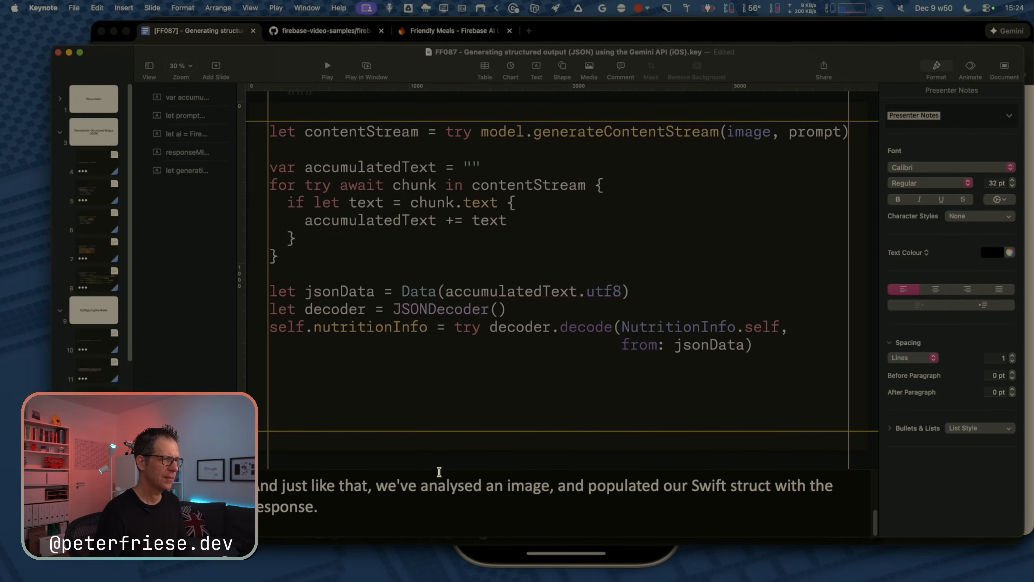
left_click_drag(441, 471, 452, 383)
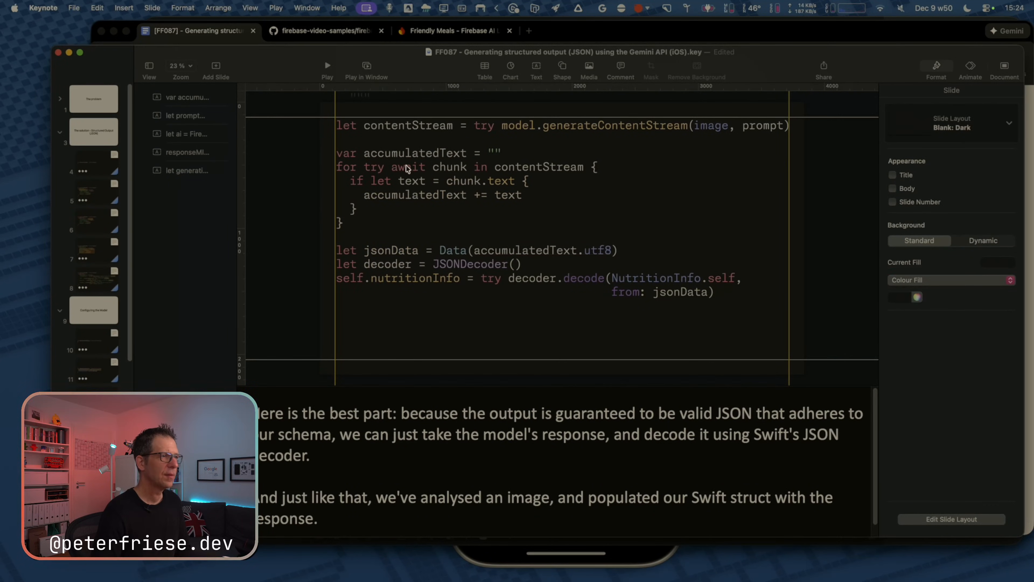
Give the accumulatedText code box a Keyboard build-in effect.
left_click(408, 169)
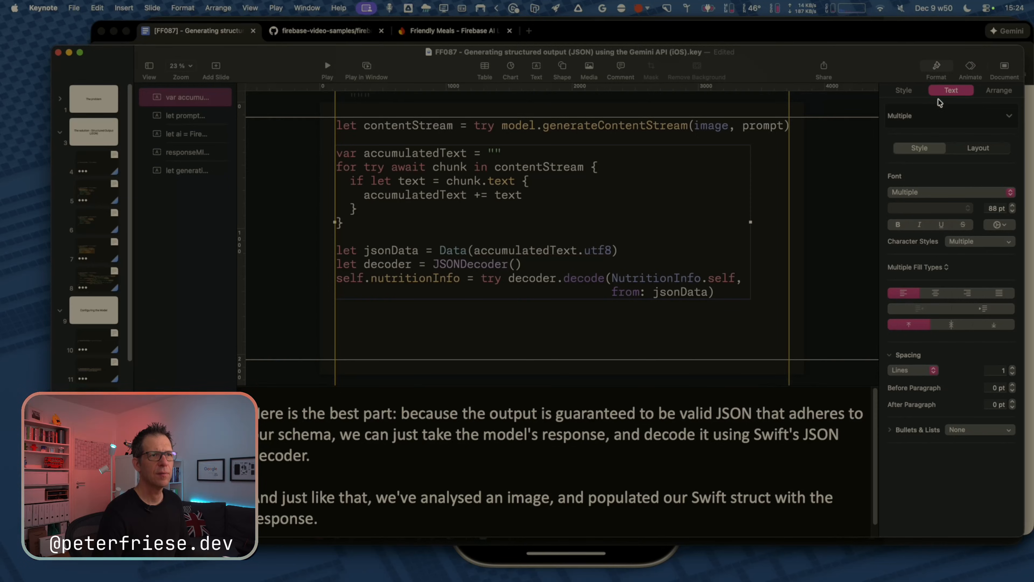
left_click(971, 69)
left_click(919, 130)
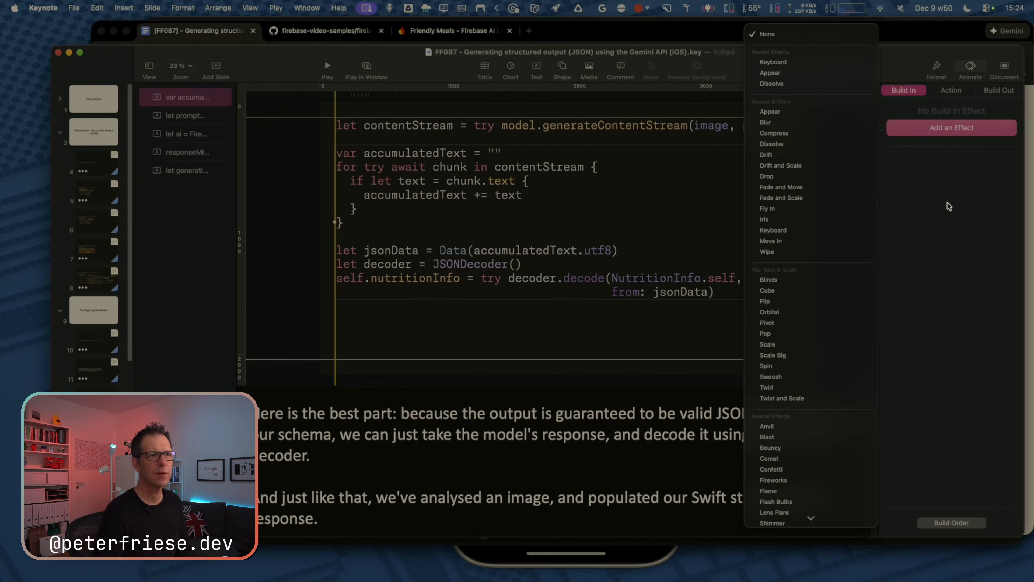
left_click(773, 62)
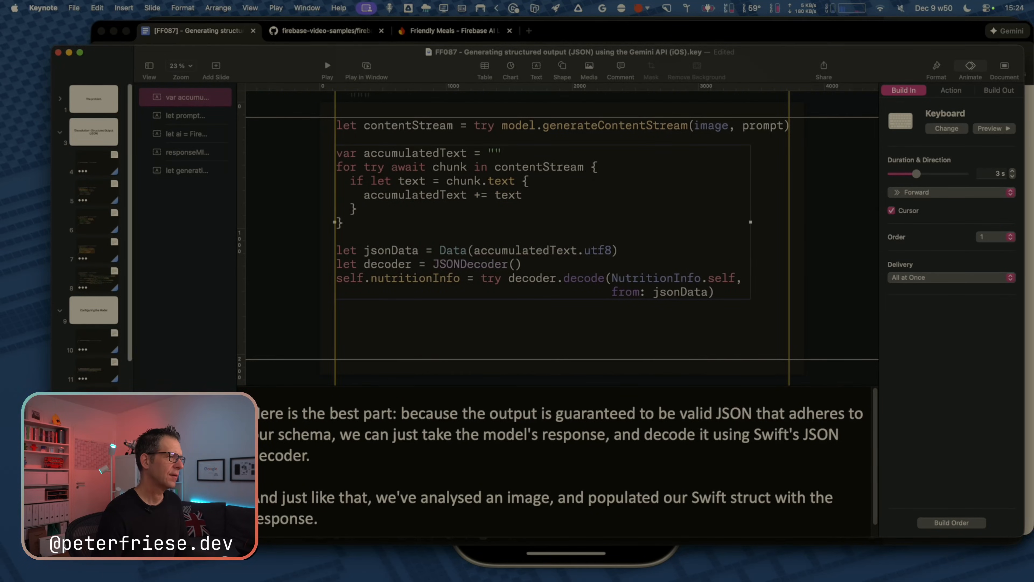
Copy the orange highlight rectangle from slide 11 onto the JSON decoding slide.
left_click(102, 374)
left_click(167, 135)
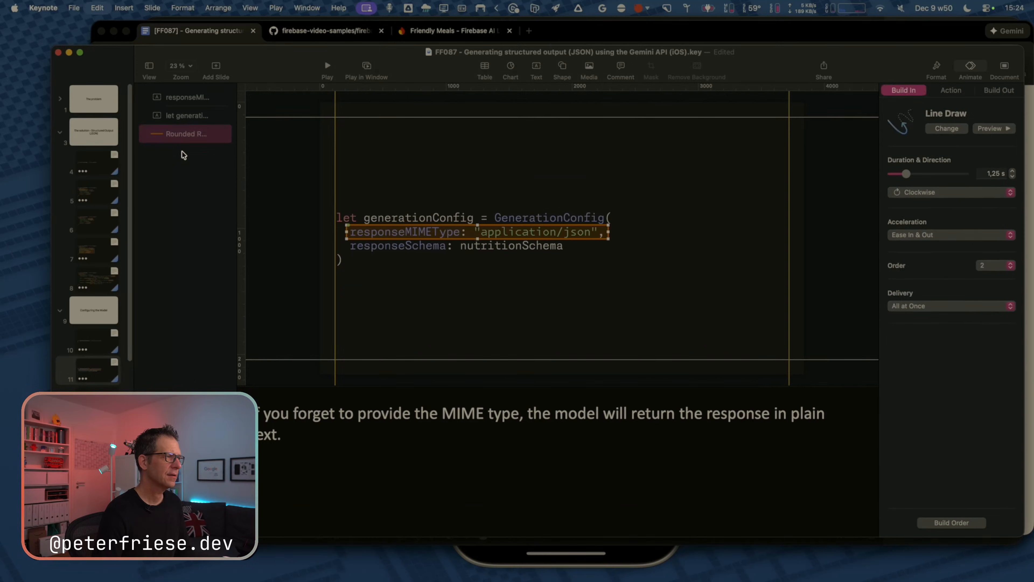
left_click(98, 457)
key("super+v")
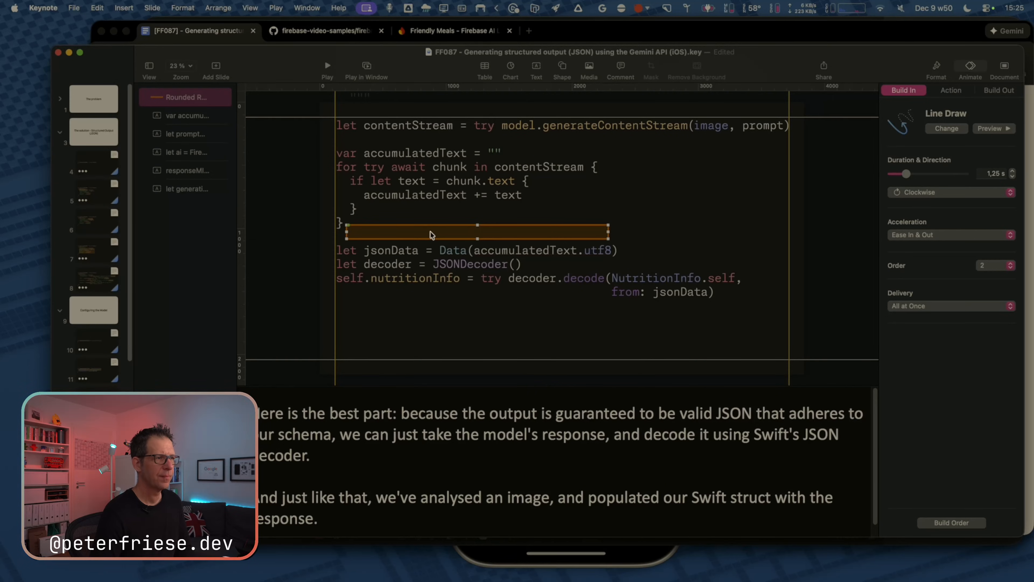
Fit the highlight rectangle around "decoder = JSONDecoder()" and send it to the back.
left_click(428, 253)
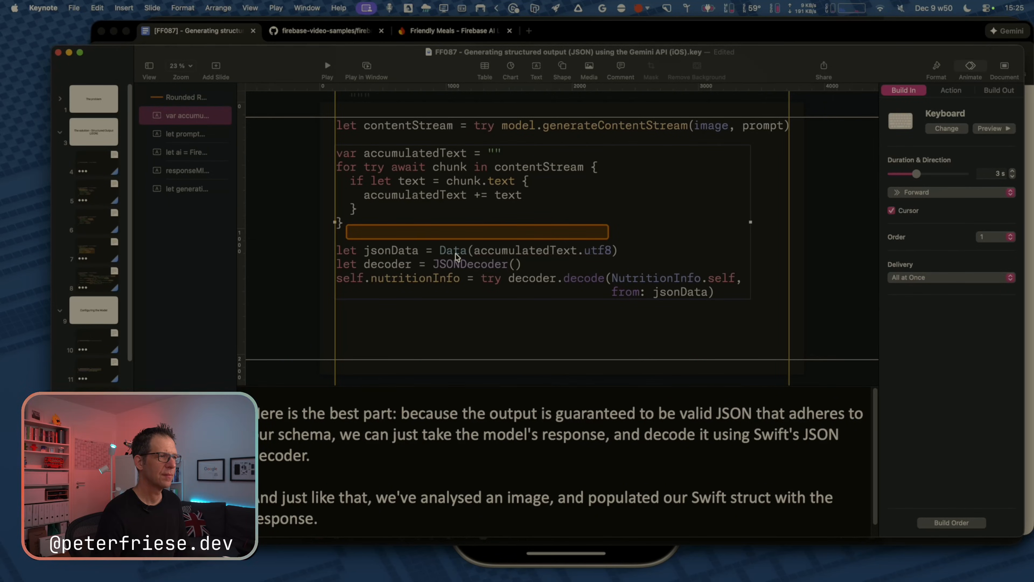
mouse_move(431, 233)
left_mouse_down()
mouse_move(514, 265)
mouse_move(444, 262)
left_mouse_up()
left_click_drag(622, 263, 528, 264)
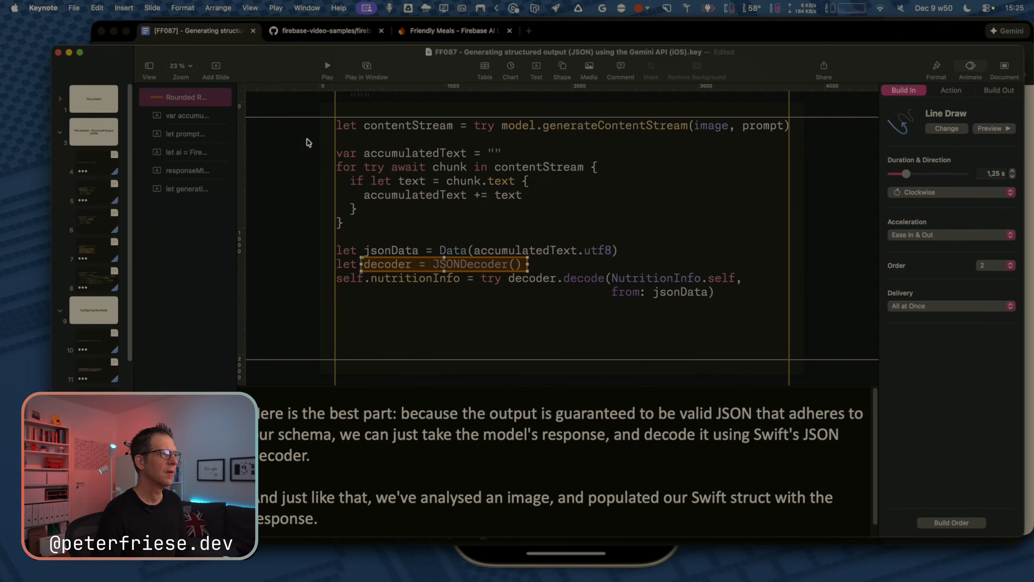
right_click(173, 100)
left_click(205, 120)
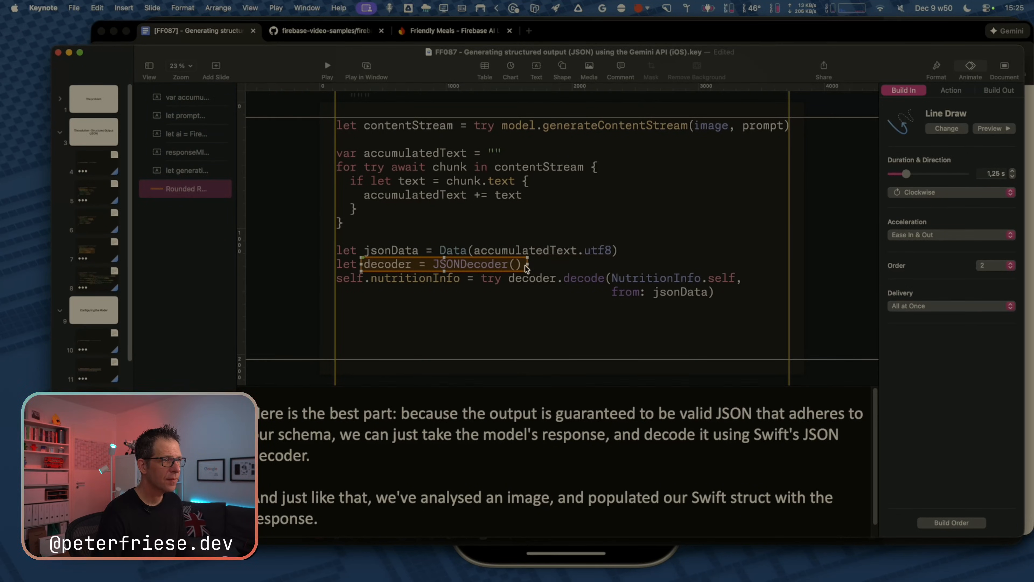
left_click_drag(527, 264, 525, 264)
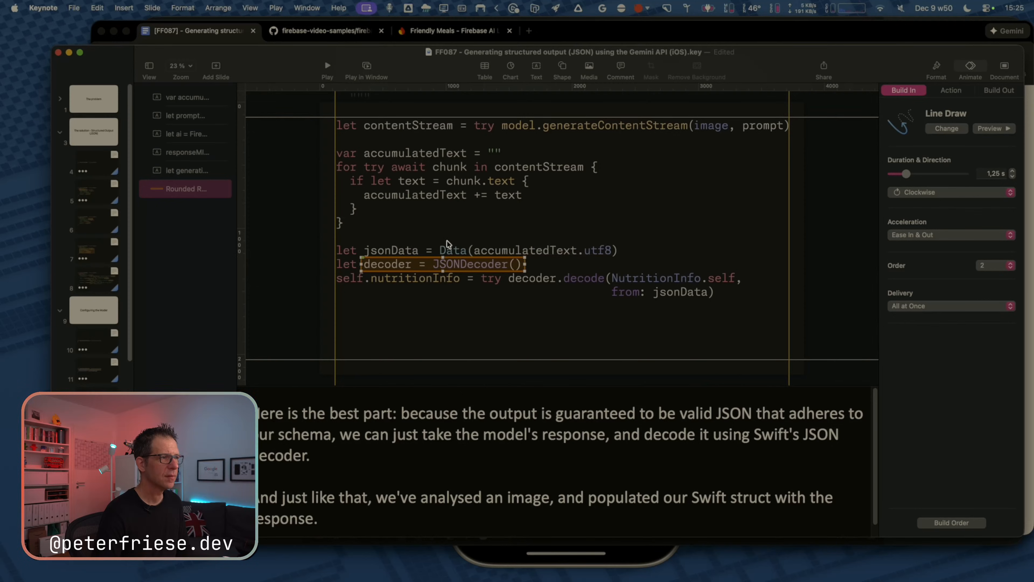
Duplicate the decoding slide, and paste its image above the code snippet beside "Here is the best part" in the Google Docs script.
left_click(173, 208)
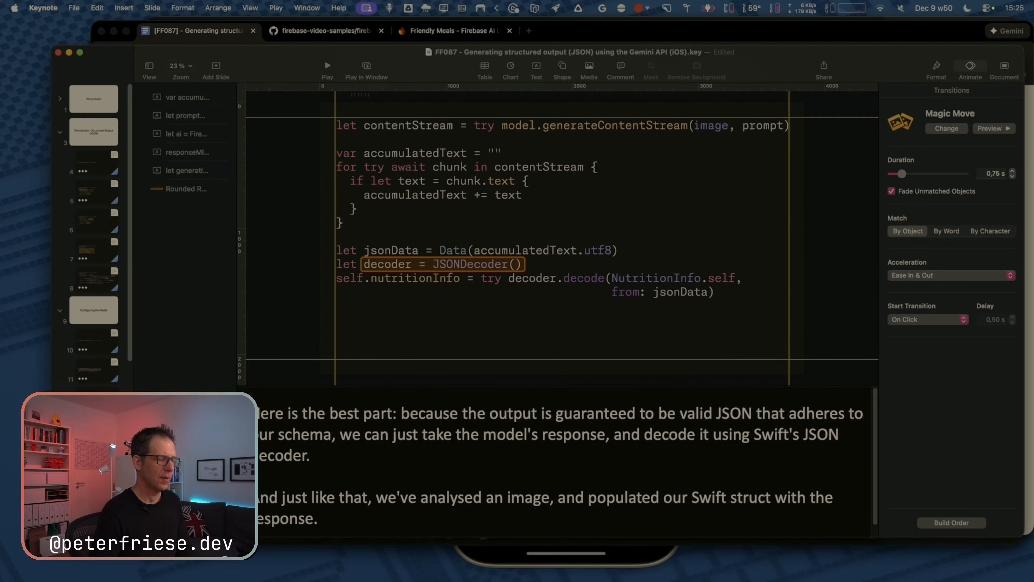
key("super+d")
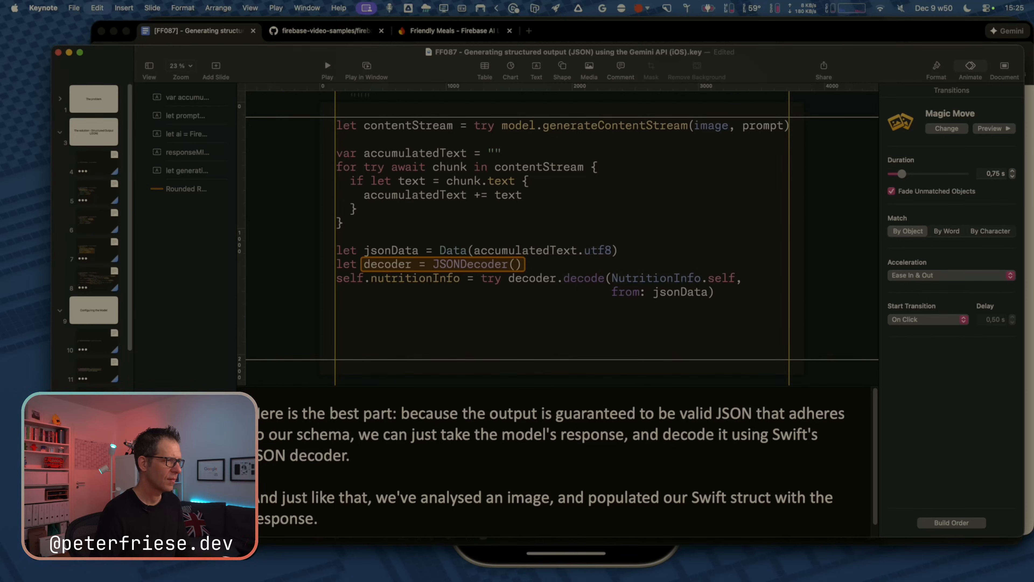
key("super+Tab")
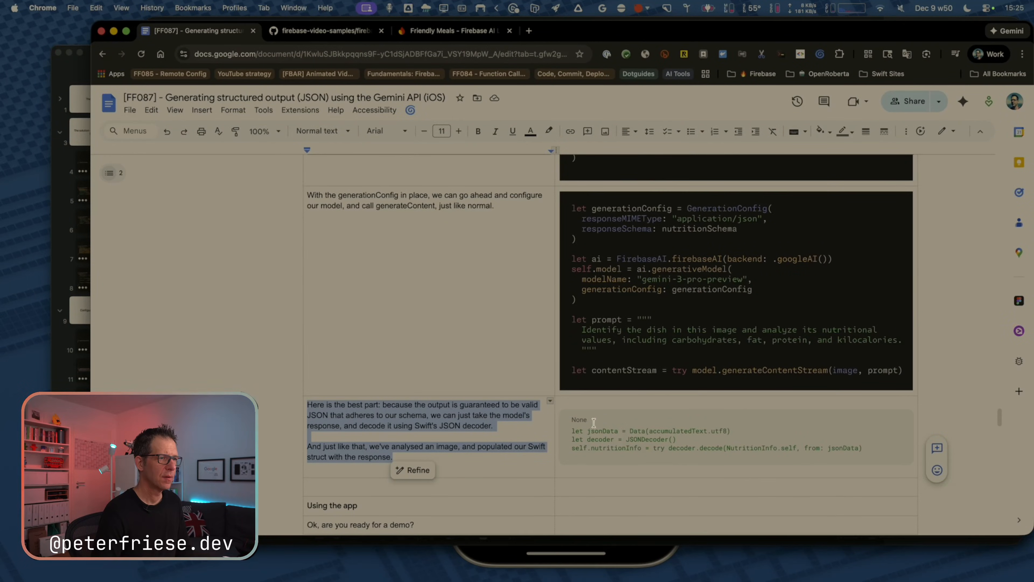
left_click(593, 402)
key("super+v")
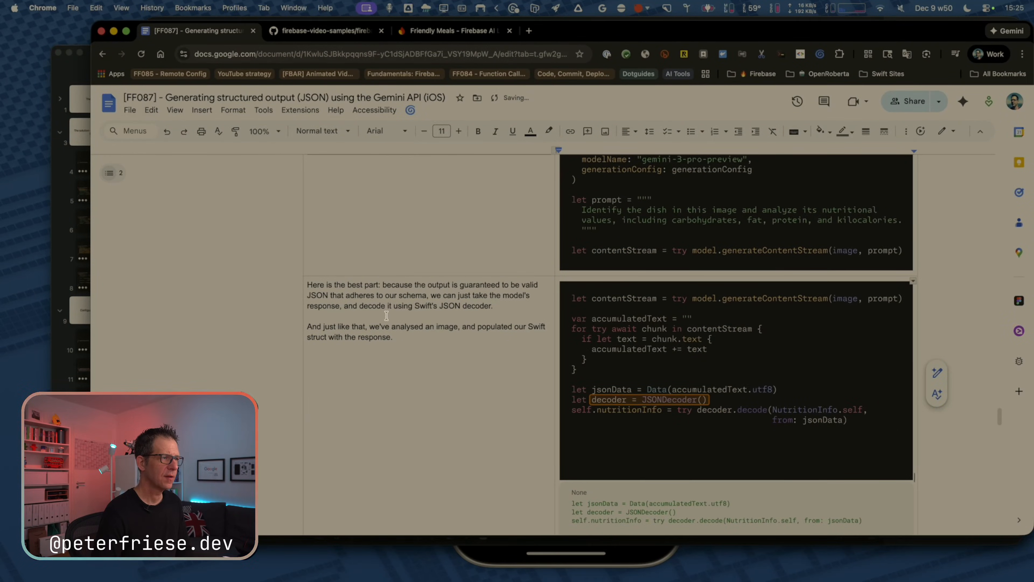
Move the "And just like that" paragraph out of its cell into a new script table row directly below.
left_click_drag(394, 337, 308, 317)
key("super+c")
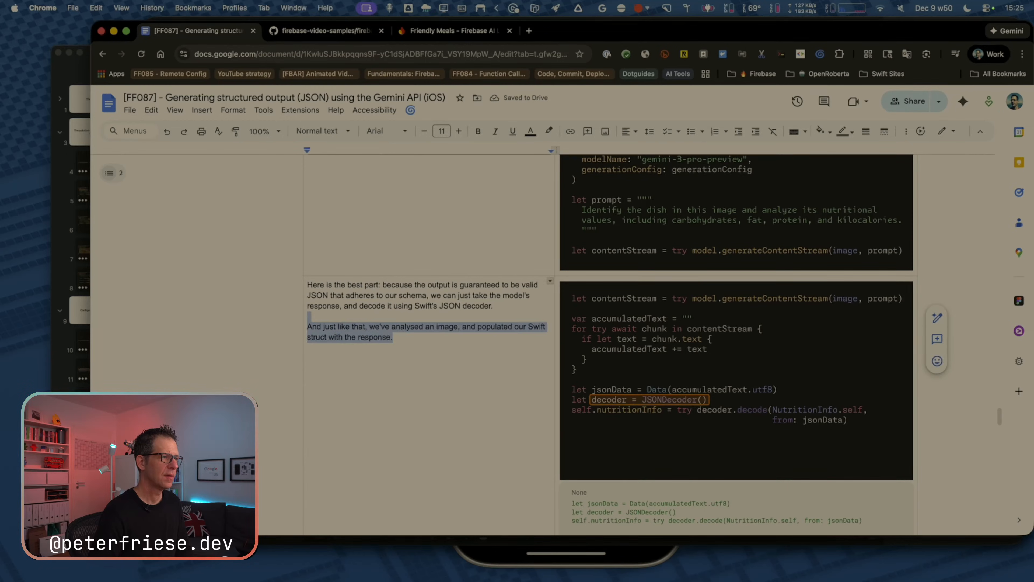
key("BackSpace")
scroll(530, 326, "down", 2)
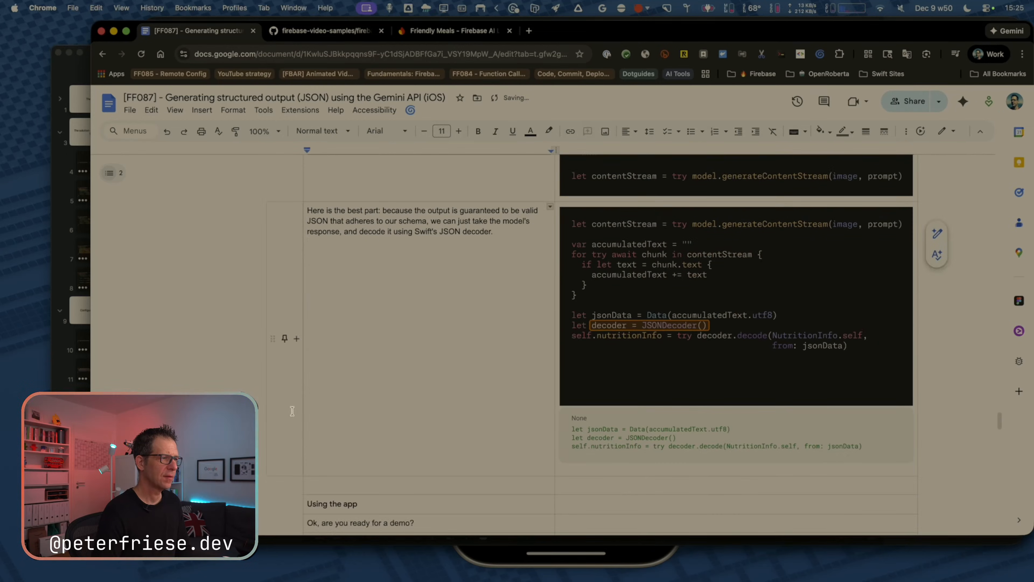
left_click(297, 338)
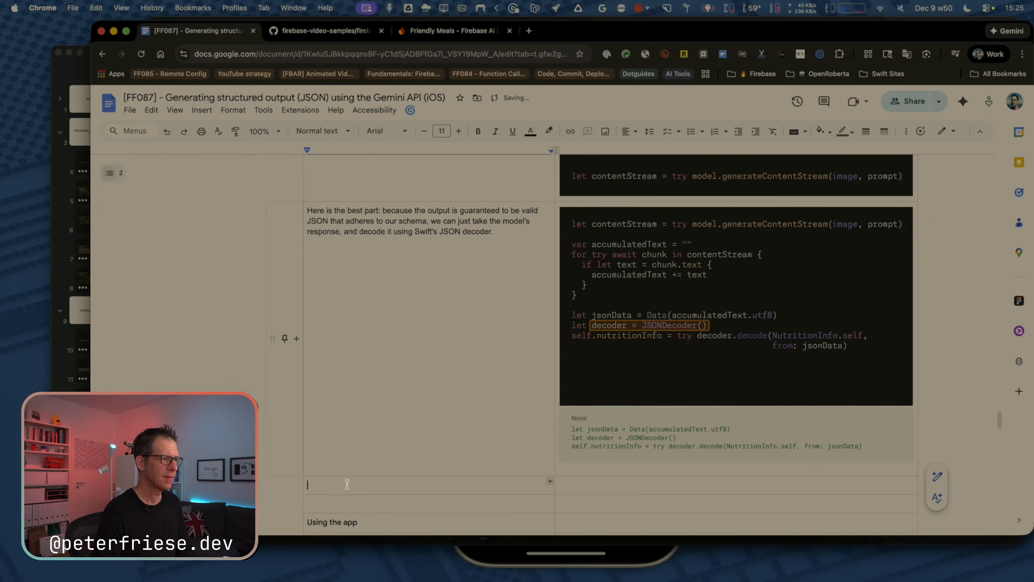
key("super+v")
key("super")
key("super")
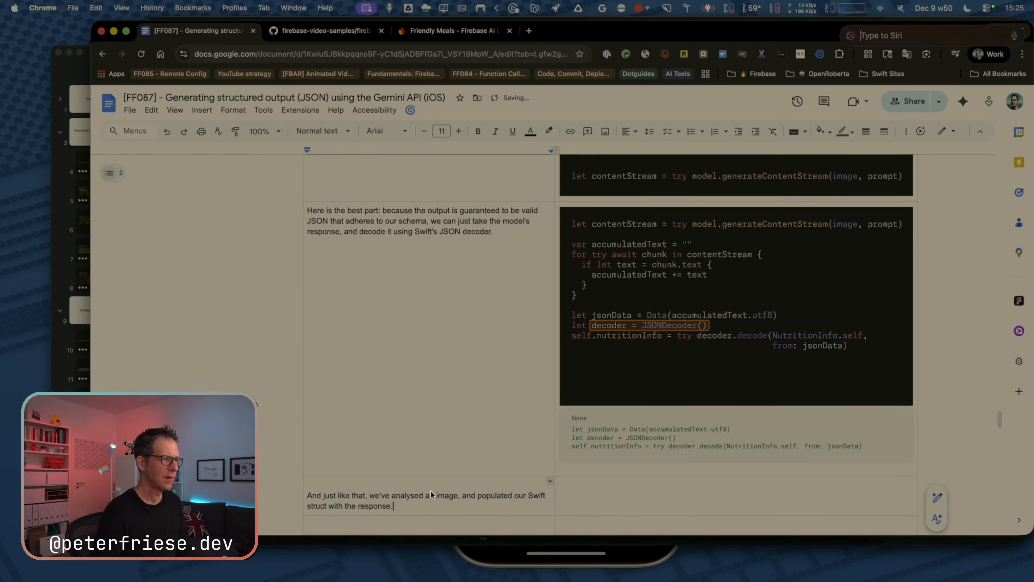
Delete the empty line above the "And just like that" paragraph in the new row, and return to Keynote.
left_click(430, 495)
type("n")
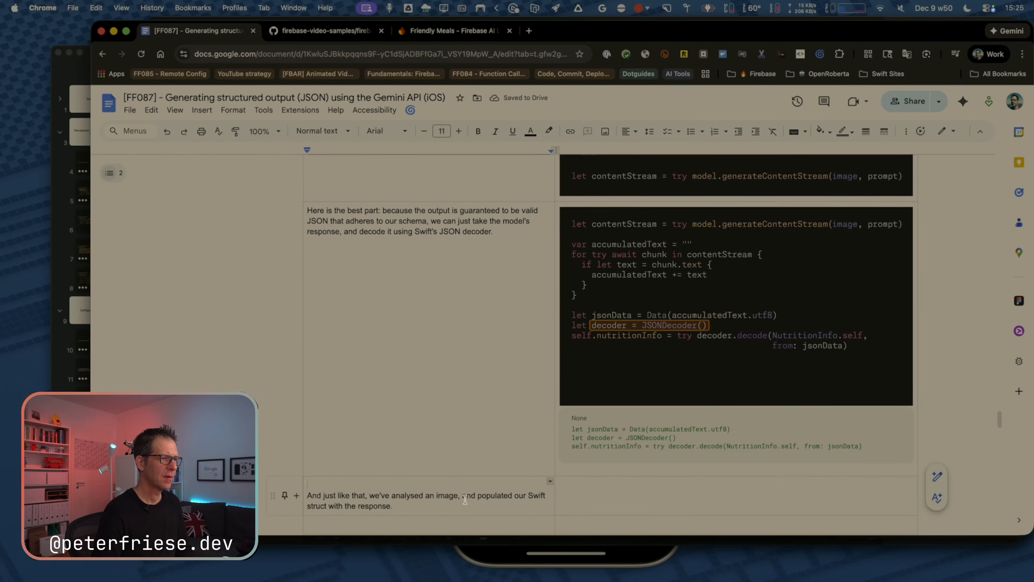
key("super+Left")
key("BackSpace")
key("super+Tab")
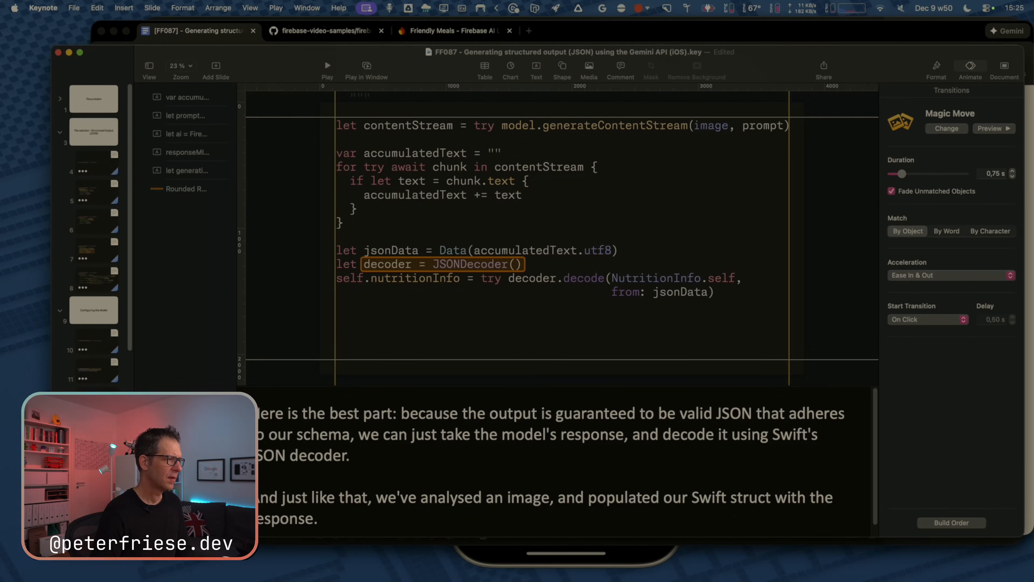
Try removing the "And just like that" paragraph from the slide's presenter notes, and undo the deletion.
left_click(371, 478)
key("shift+super+Down")
key("BackSpace")
key("BackSpace")
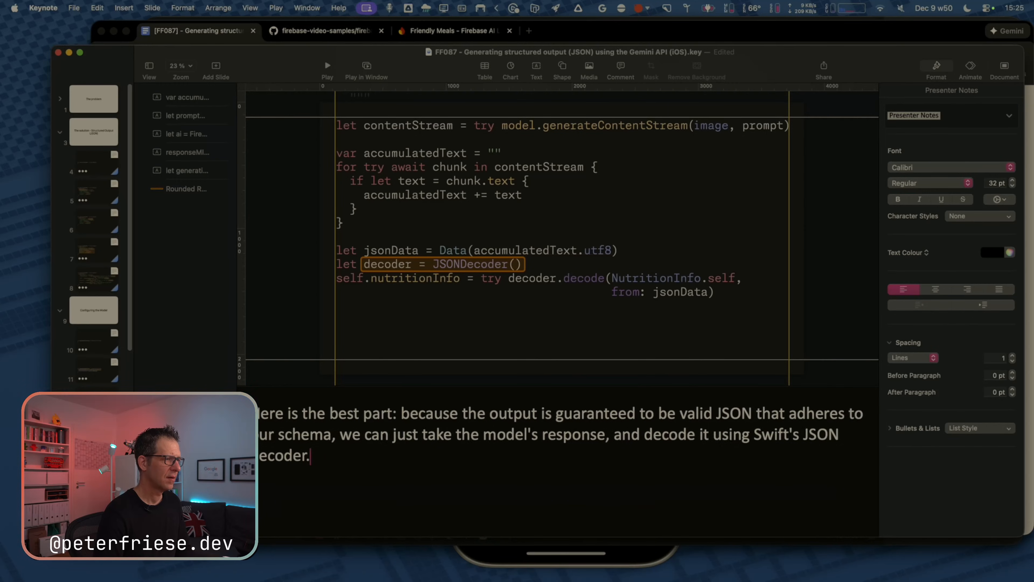
key("super+z")
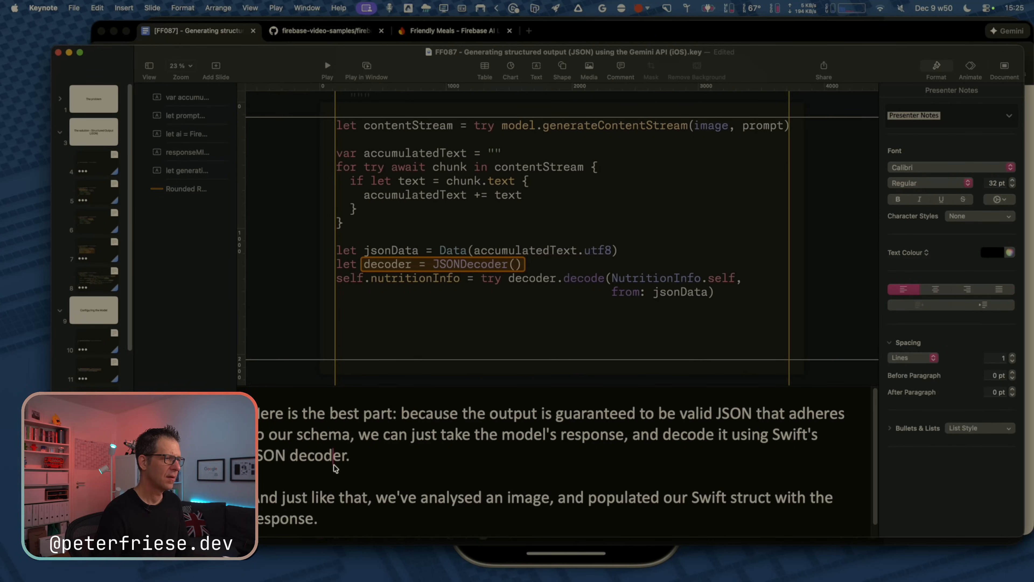
Delete the "Here is the best part" paragraph and the blank line after it, so the notes start with "And just like that".
key("shift+Up")
key("shift+Up")
key("shift+Up")
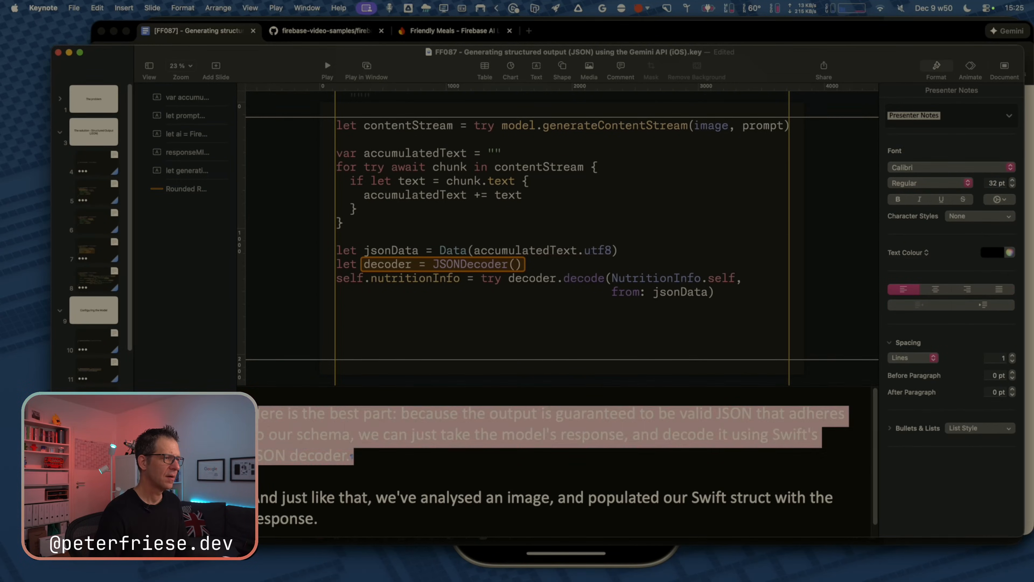
key("BackSpace")
key("Delete")
key("Delete")
type("A")
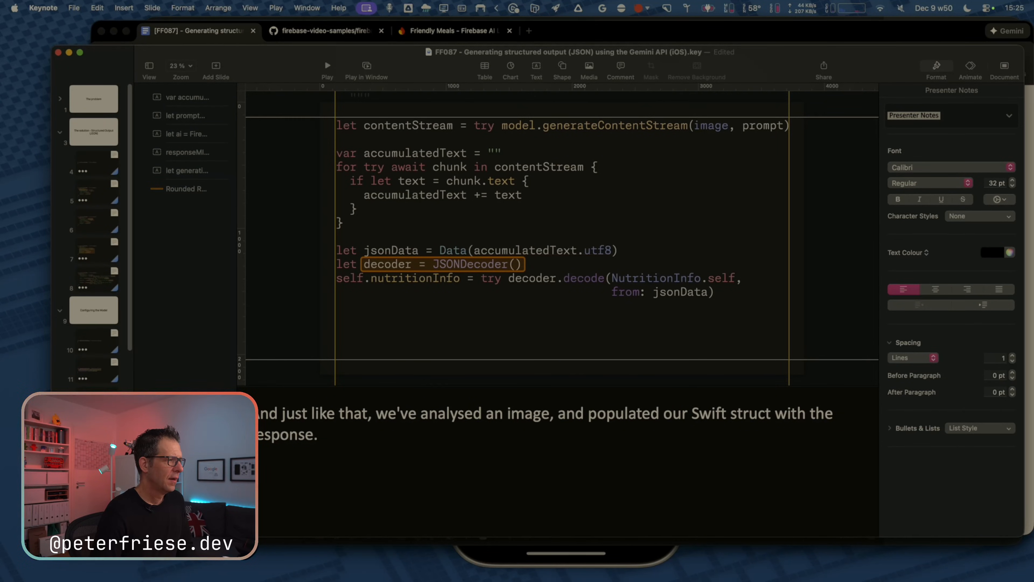
Bring the highlight around decoder = JSONDecoder() to the front and move it into the empty area below the code.
key("Page_Up")
key("Page_Down")
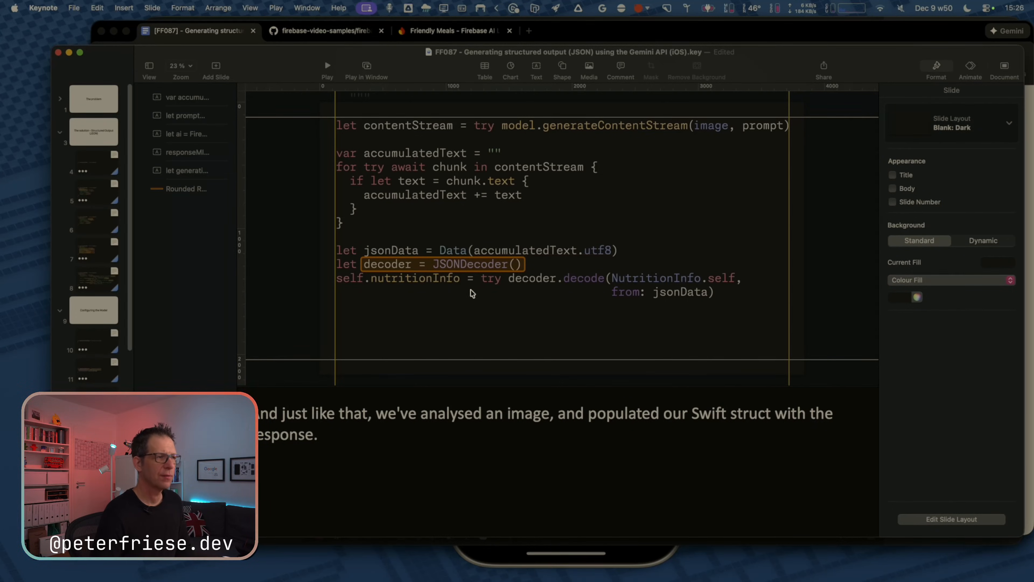
left_click(432, 262)
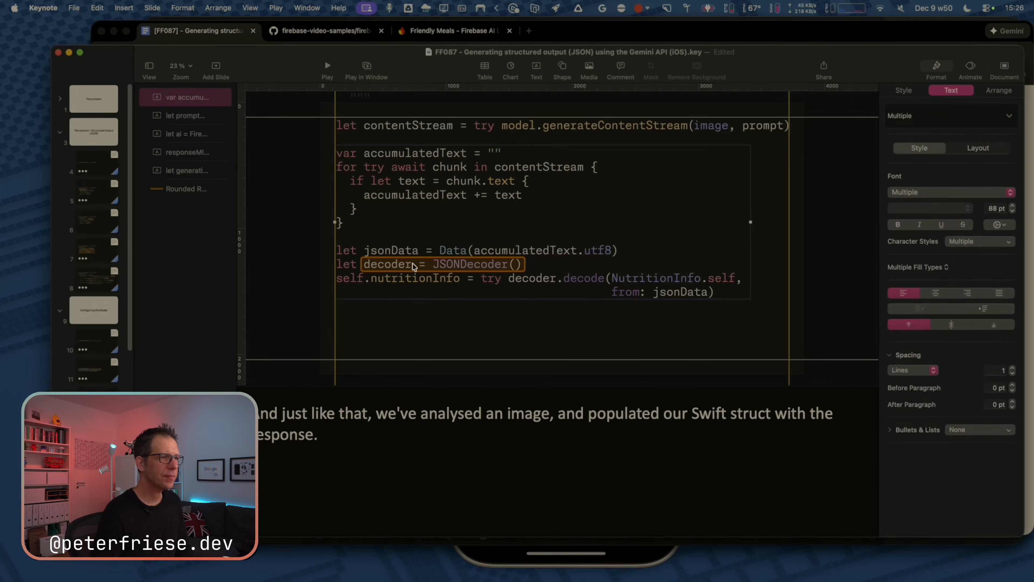
left_click(184, 189)
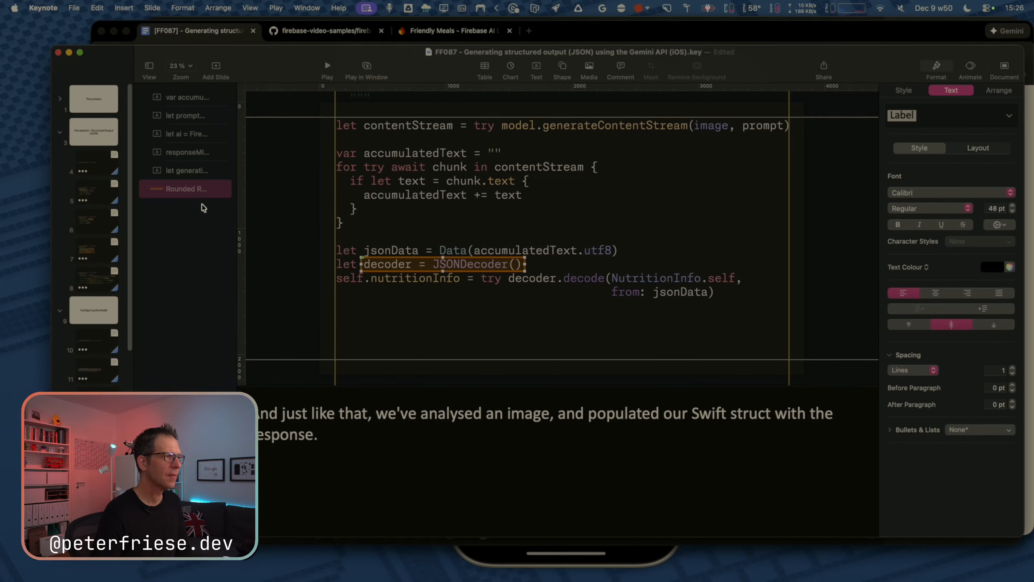
right_click(184, 188)
left_click(211, 198)
left_click_drag(433, 273, 457, 323)
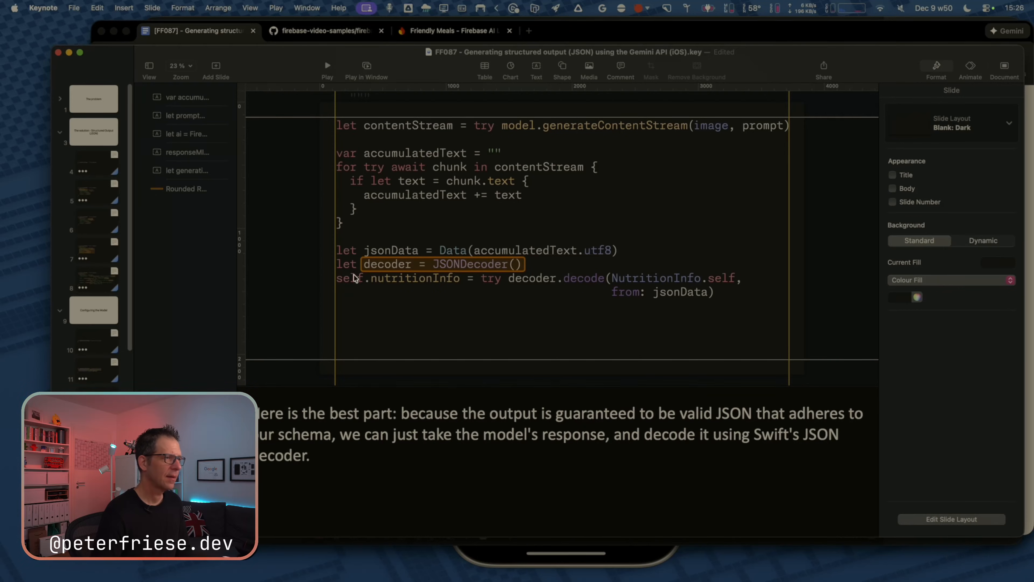
Try removing "self." from the nutritionInfo line on the "Here is the best part" slide, and undo the deletion.
double_click(346, 281)
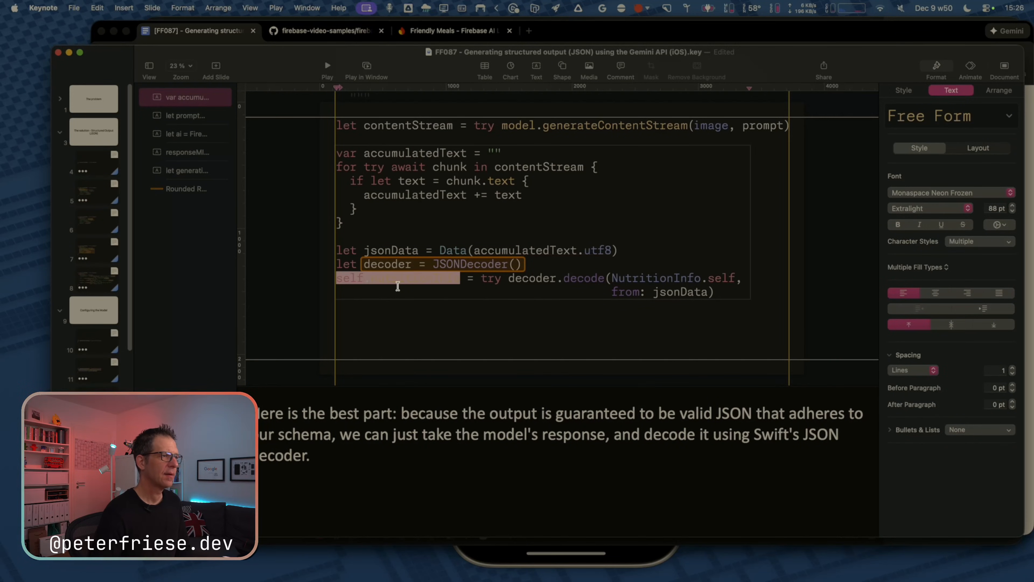
key("Left")
key("alt+shift+Right")
key("shift+Right")
key("BackSpace")
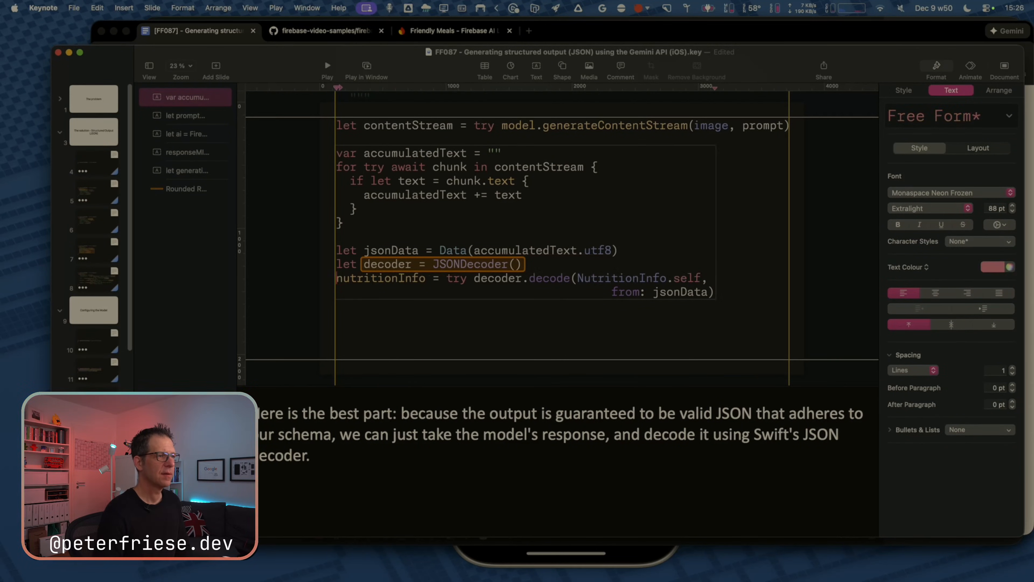
key("super+z")
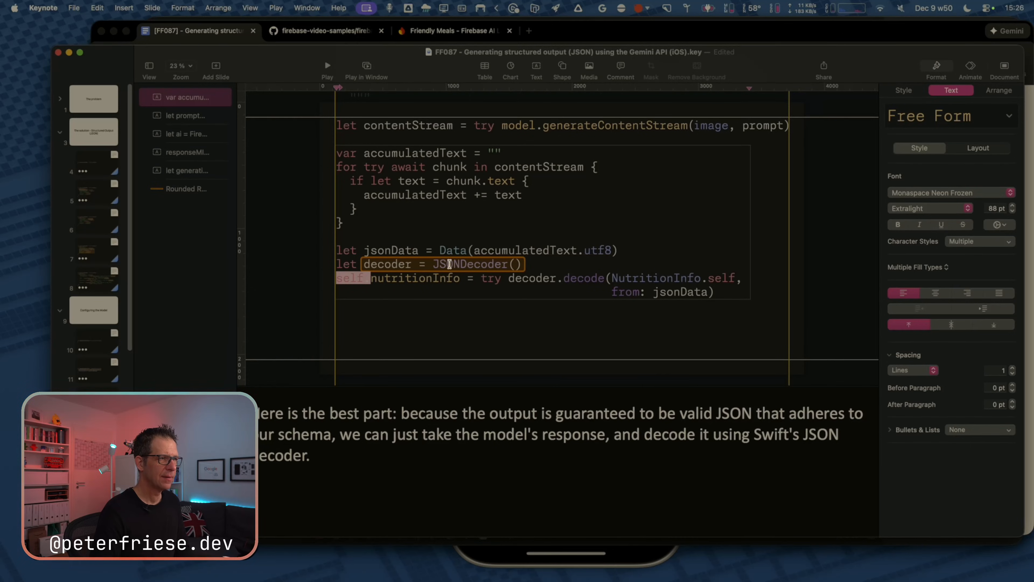
On the "And just like that" slide, fit the highlight around self.nutritionInfo, and move and widen it to cover decode(NutritionInfo.self, instead.
left_click(165, 185)
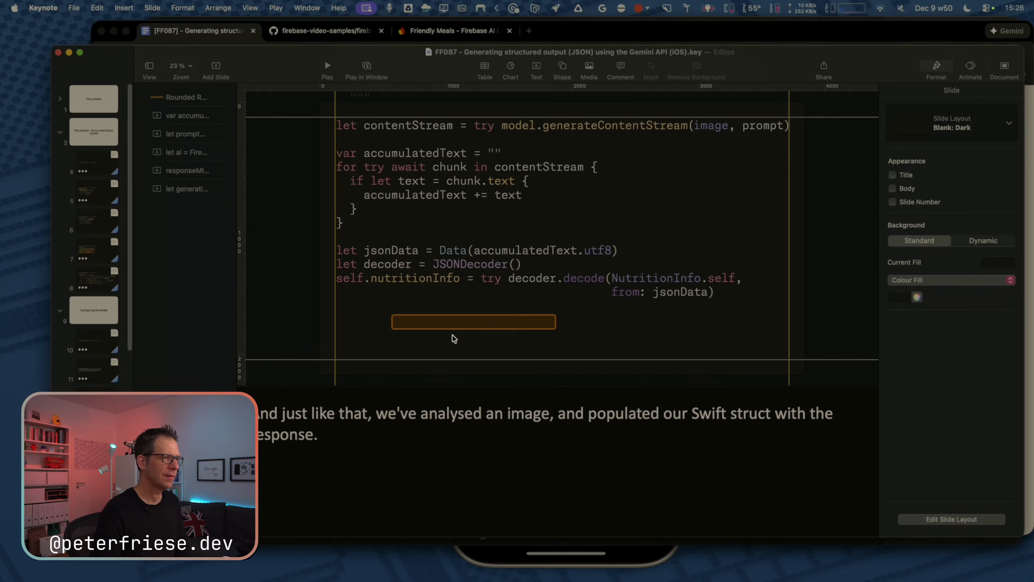
left_click_drag(450, 327, 391, 284)
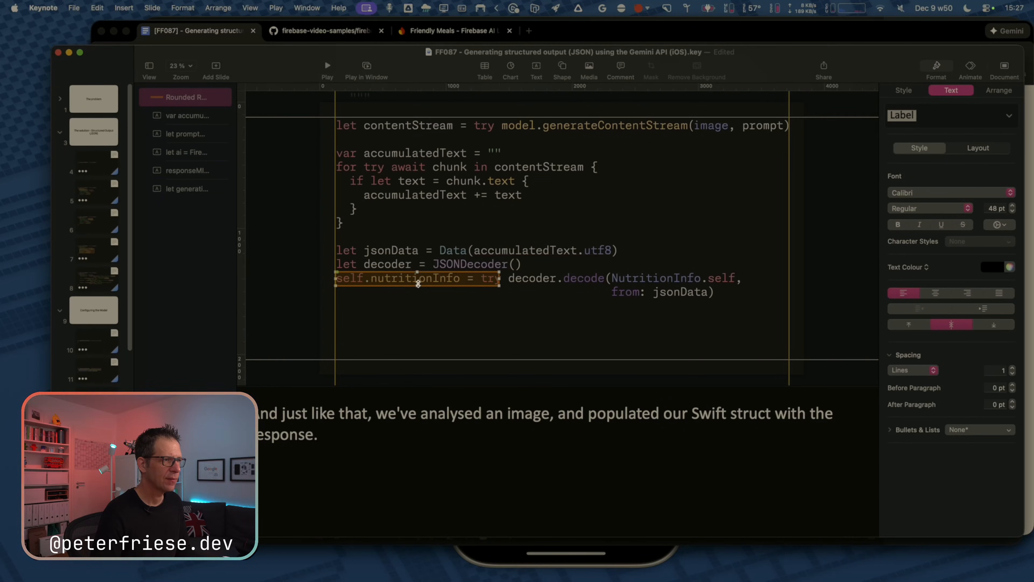
left_click_drag(500, 279, 465, 279)
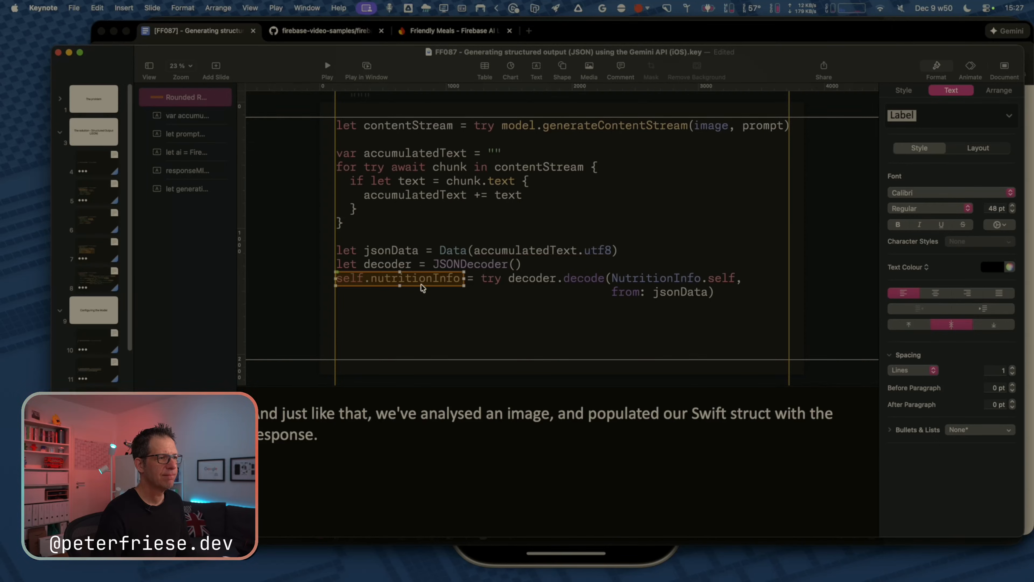
left_click_drag(421, 285, 741, 280)
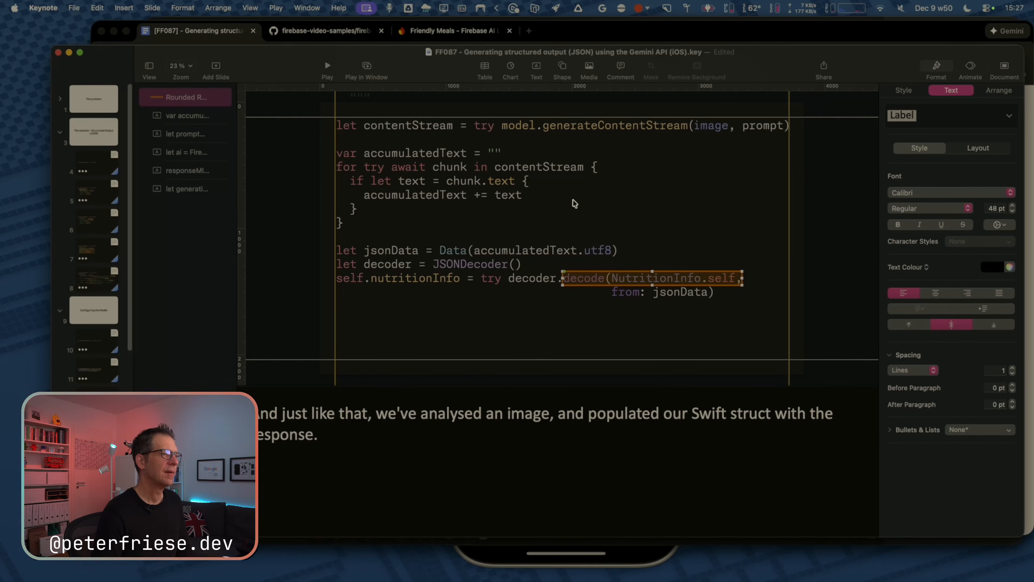
Zoom in on the highlight around decode(NutritionInfo.self, and examine how its edges fit the code text.
left_click(182, 66)
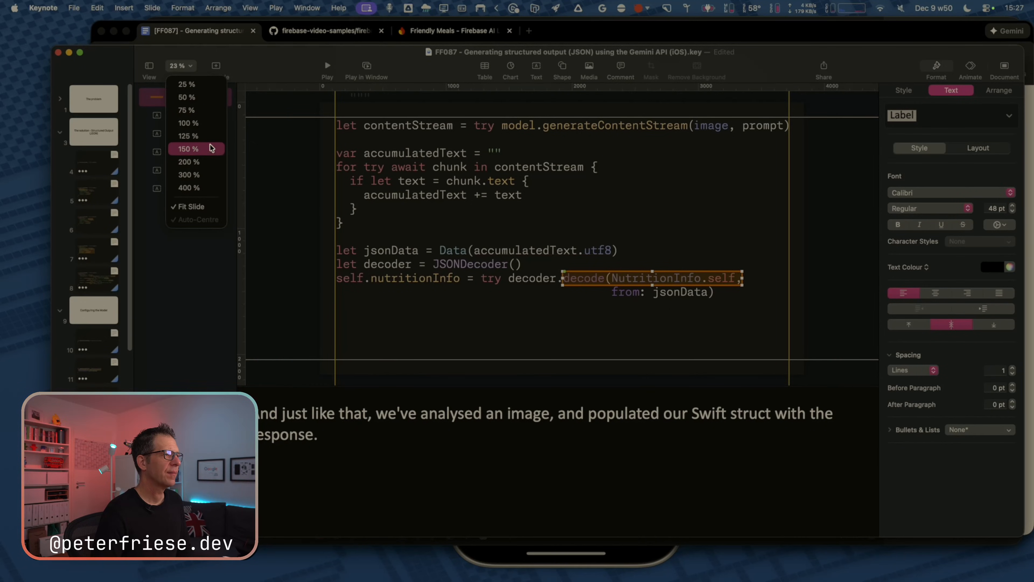
left_click(204, 136)
scroll(598, 247, "down", 6)
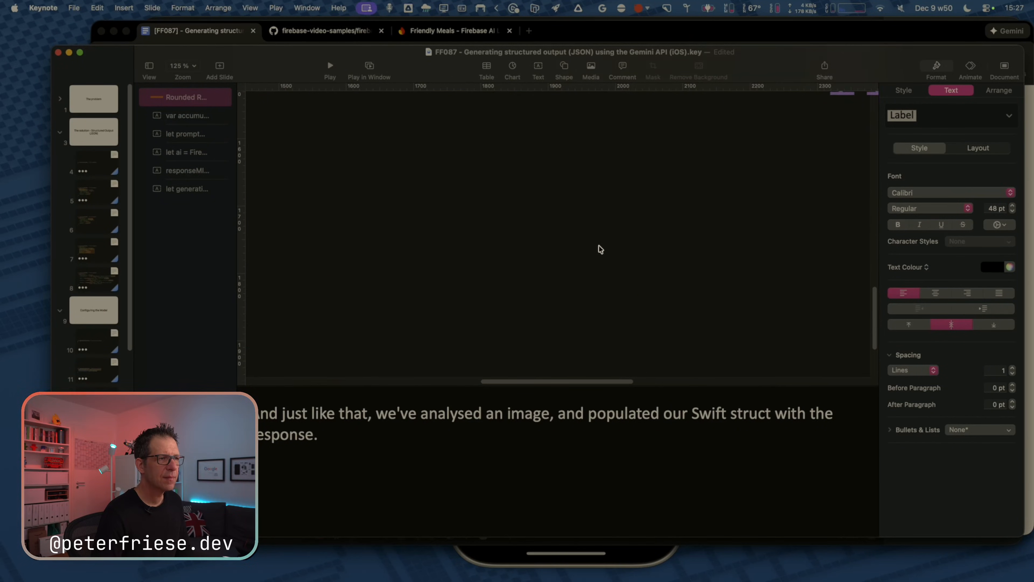
scroll(545, 248, "right", 5)
scroll(500, 247, "right", 8)
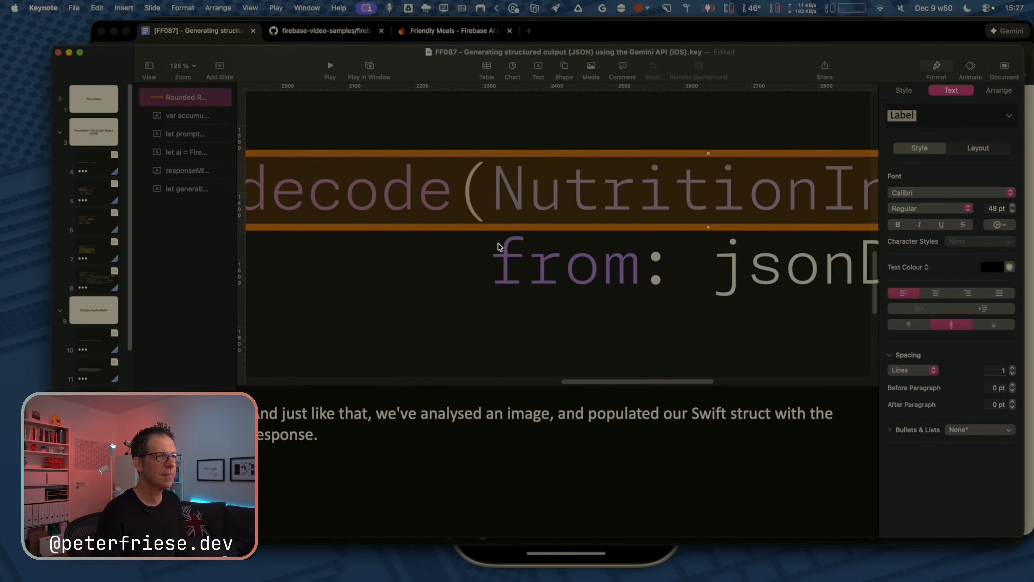
scroll(500, 246, "right", 2)
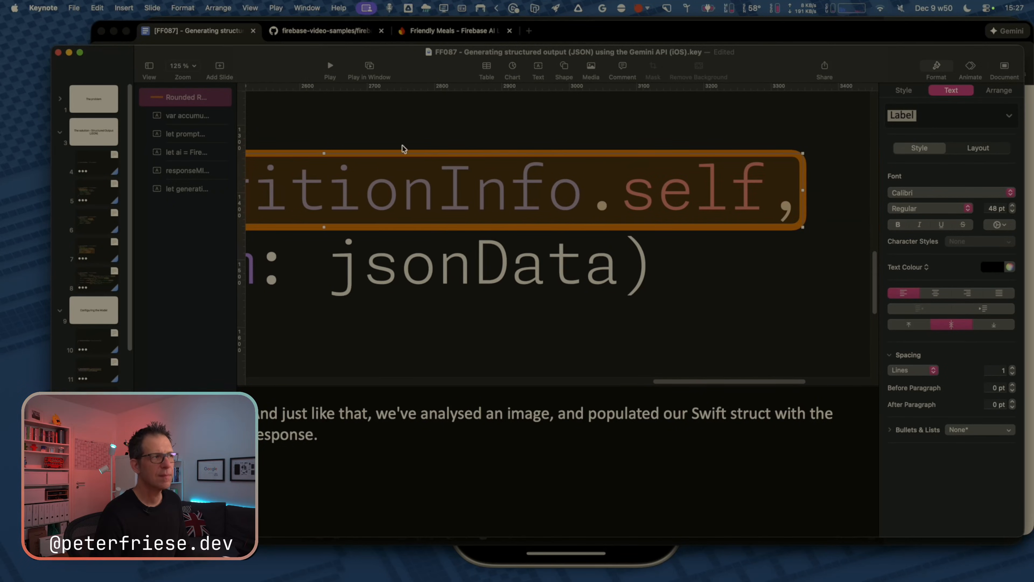
left_click(182, 66)
left_click(189, 123)
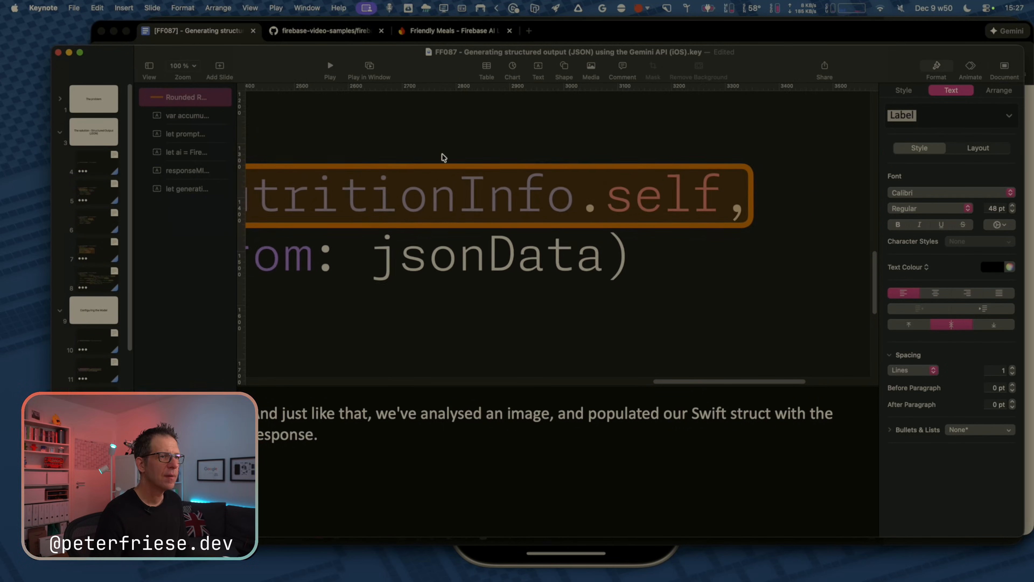
scroll(440, 155, "left", 4)
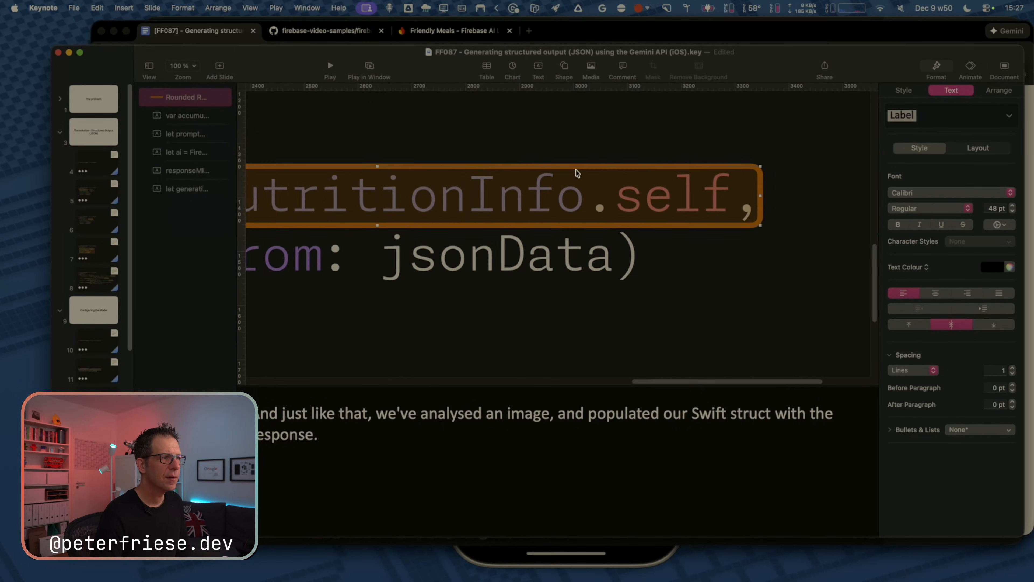
left_click(183, 66)
left_click(189, 124)
key("super+shift+comma")
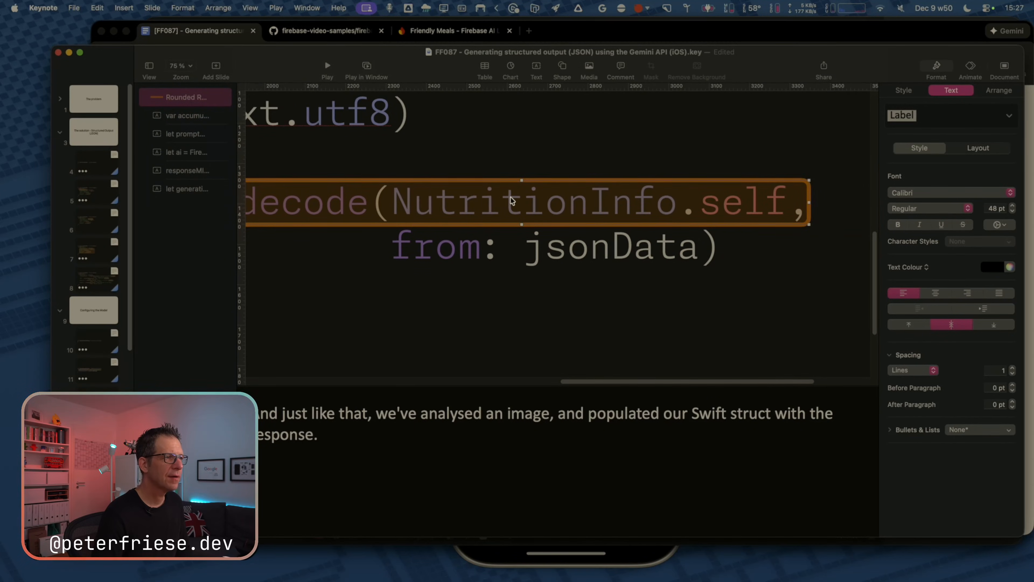
scroll(488, 196, "left", 3)
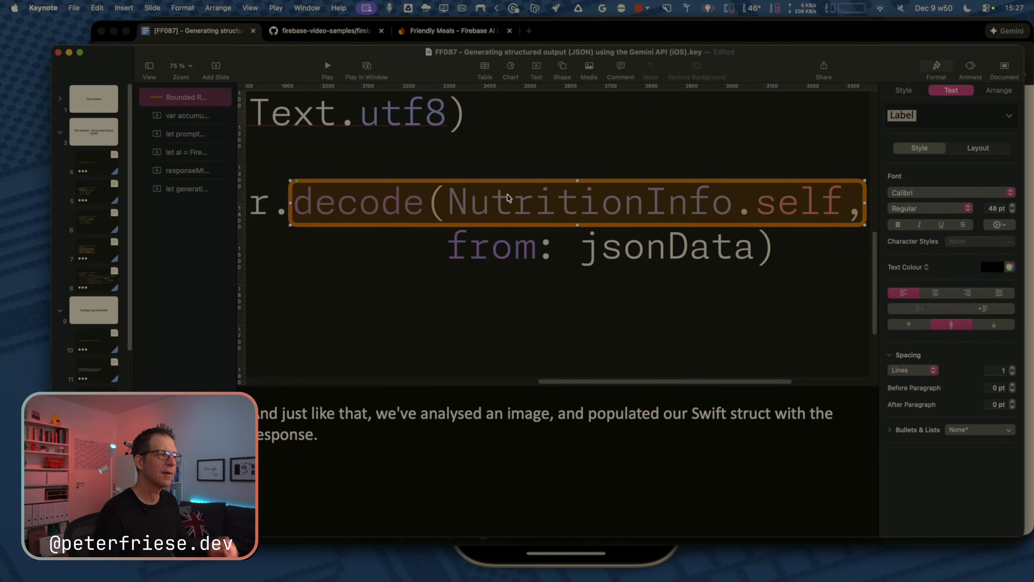
Send the decode(NutritionInfo.self, highlight behind the code text and deselect it.
right_click(173, 98)
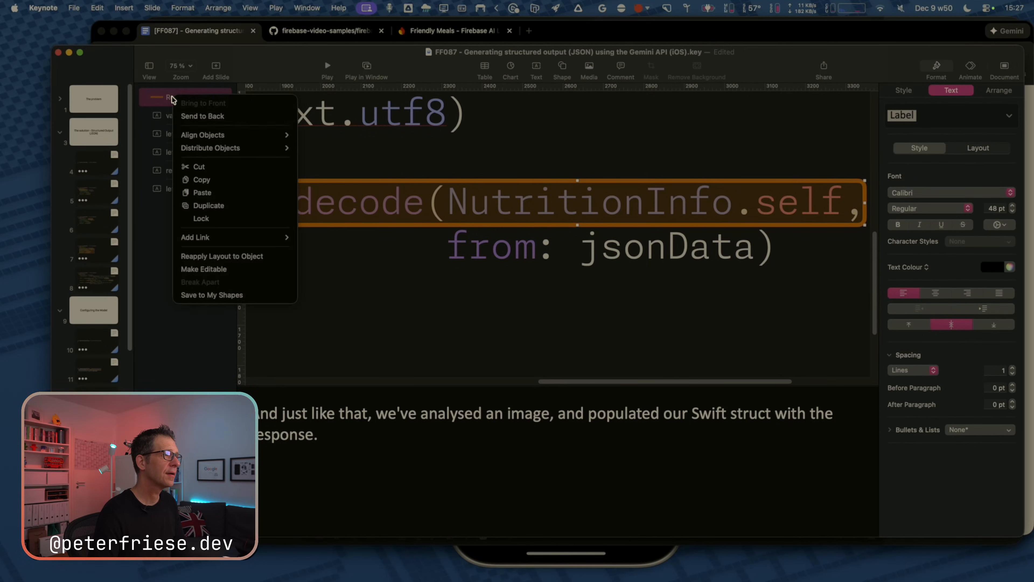
left_click(203, 121)
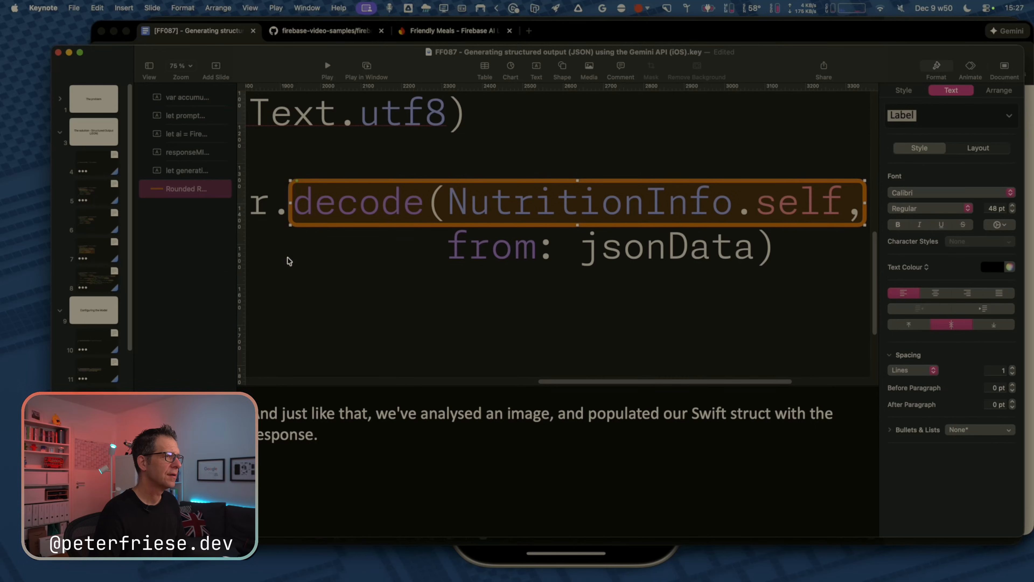
left_click(362, 367)
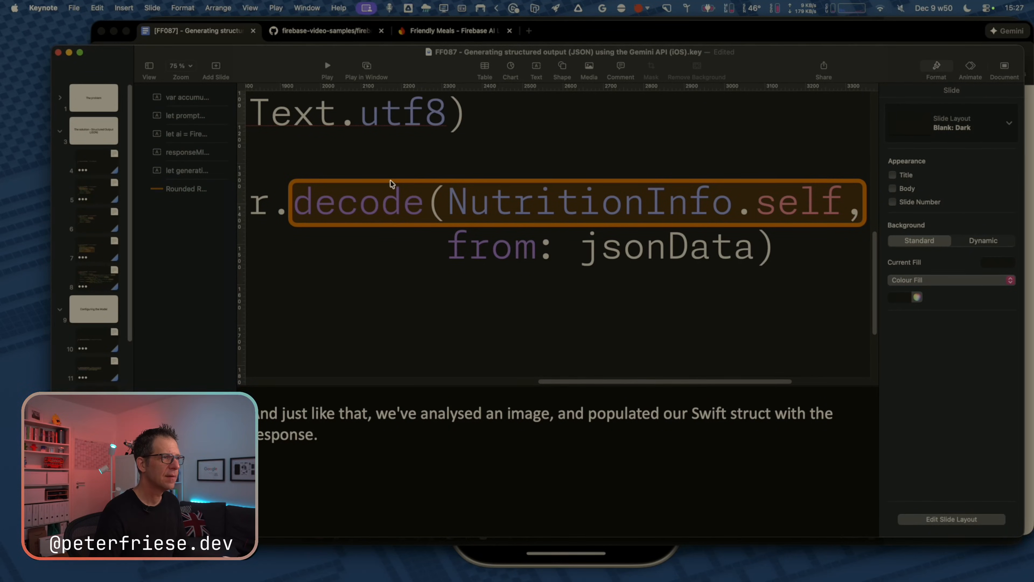
Bring the highlight to the front, move and shrink it to fit around from: jsonData), and send it behind the code.
right_click(174, 189)
left_click(194, 194)
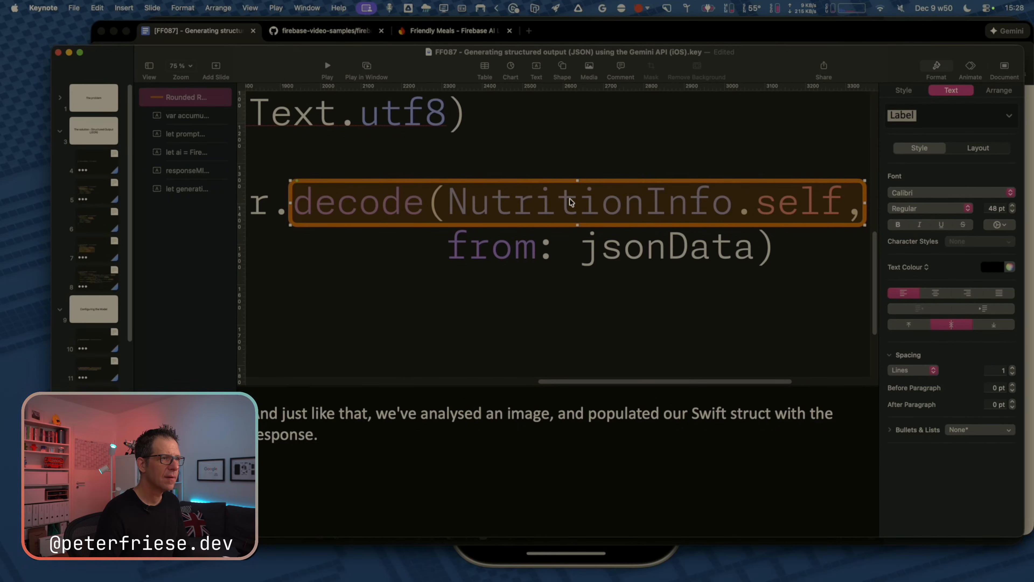
left_click_drag(570, 202, 561, 244)
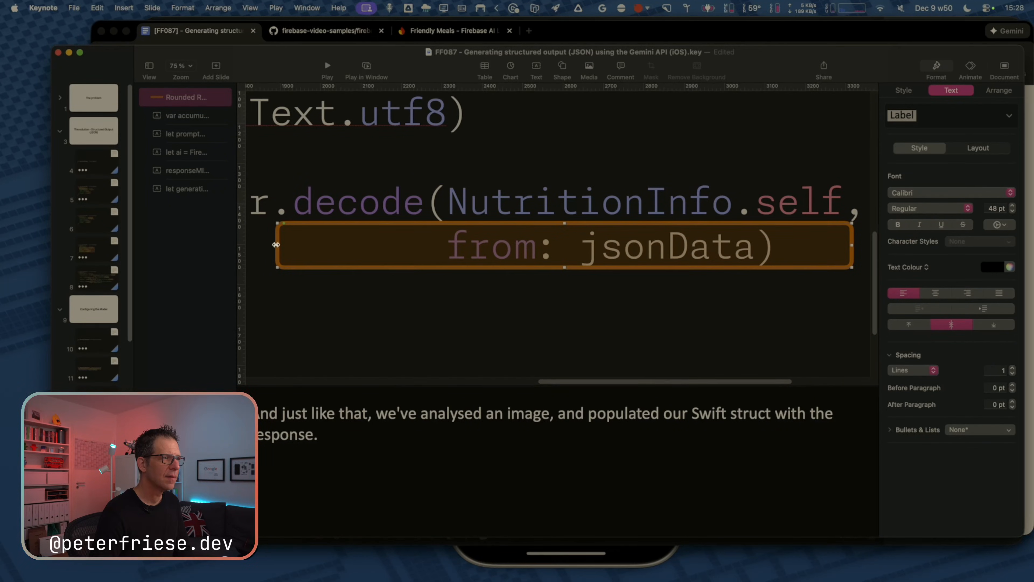
left_click_drag(276, 245, 440, 245)
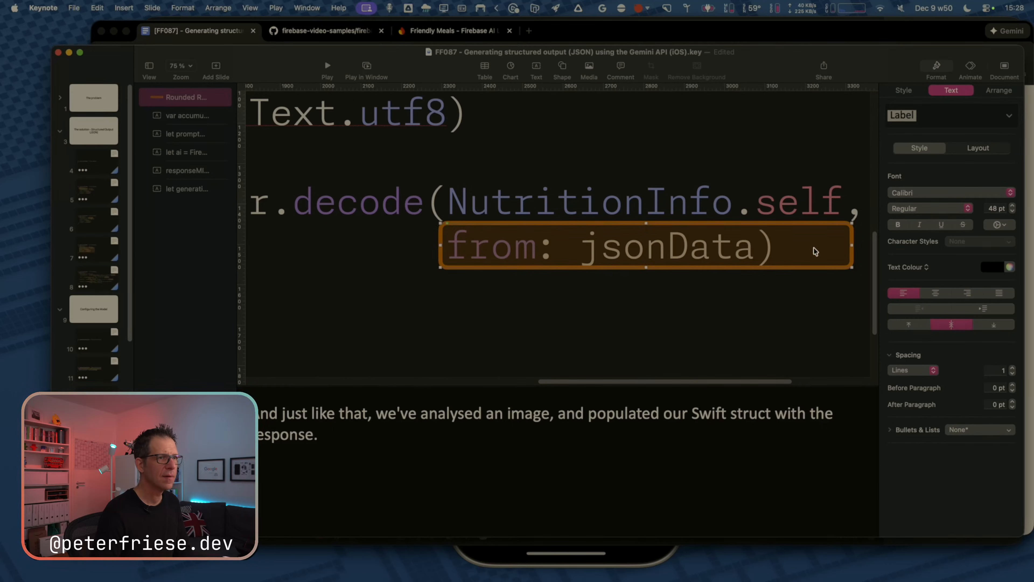
left_click_drag(851, 244, 784, 244)
key("Down")
key("Down")
key("Down")
key("Down")
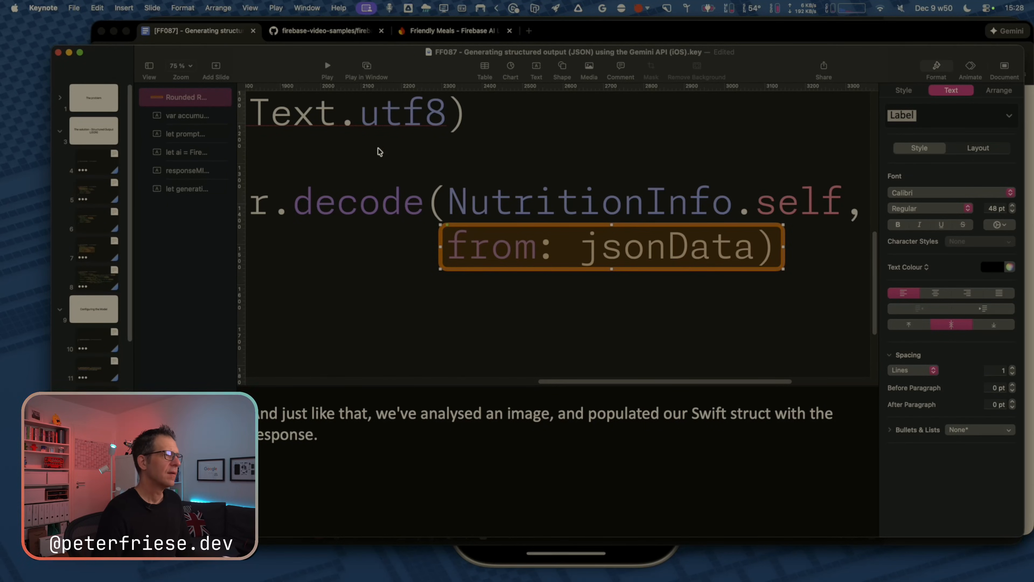
right_click(196, 101)
left_click(225, 120)
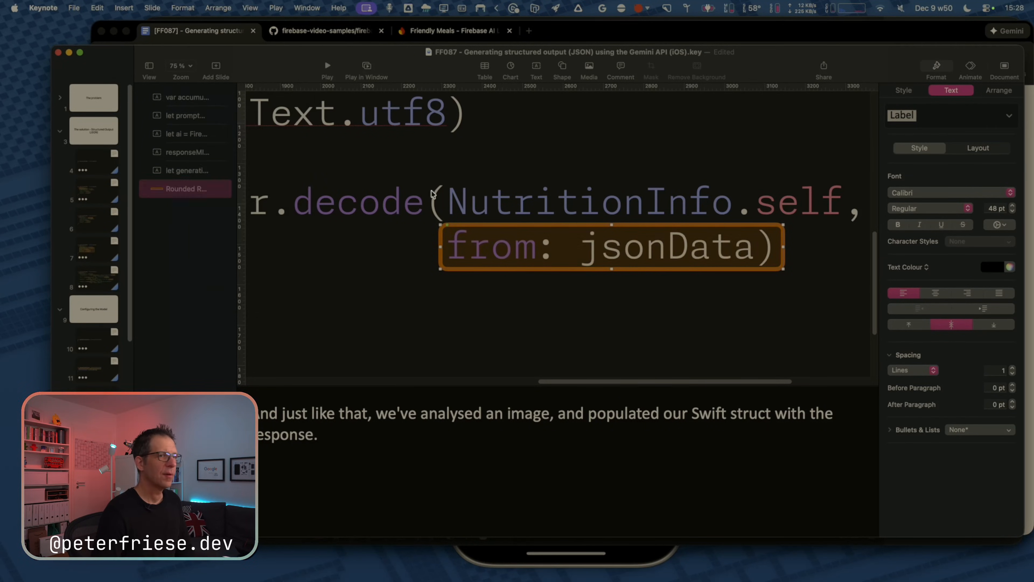
Delete the accumulatedText box's Keyboard build and the rounded rectangle's Line Draw build from the slide's build order.
left_click(971, 69)
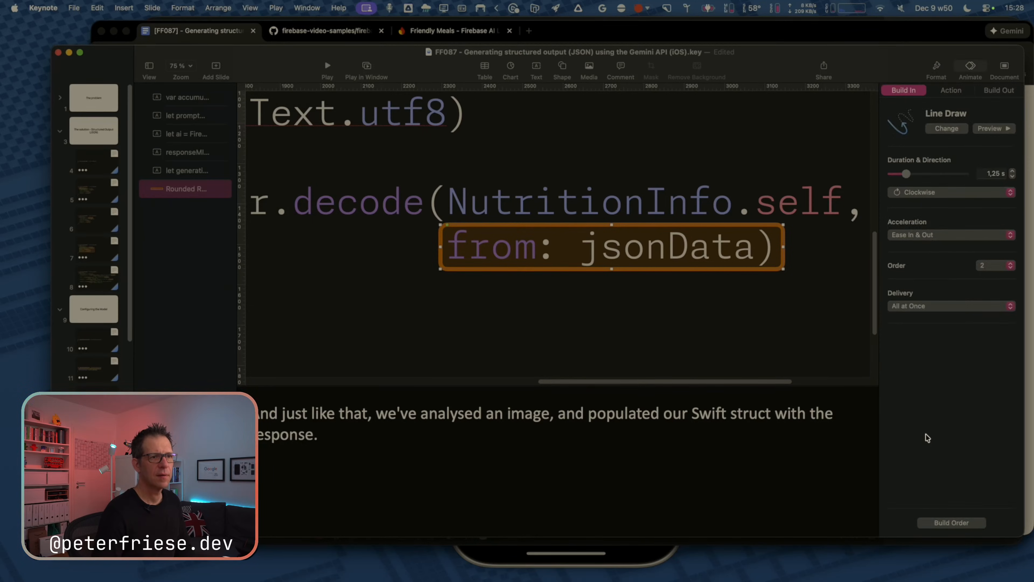
left_click(953, 521)
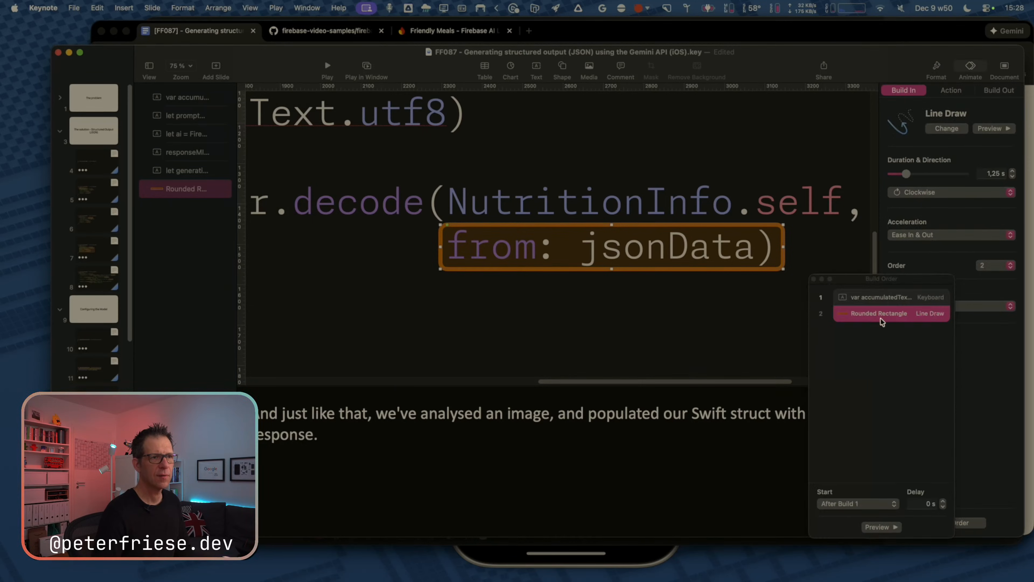
left_click(884, 303)
left_click(886, 312, "shift")
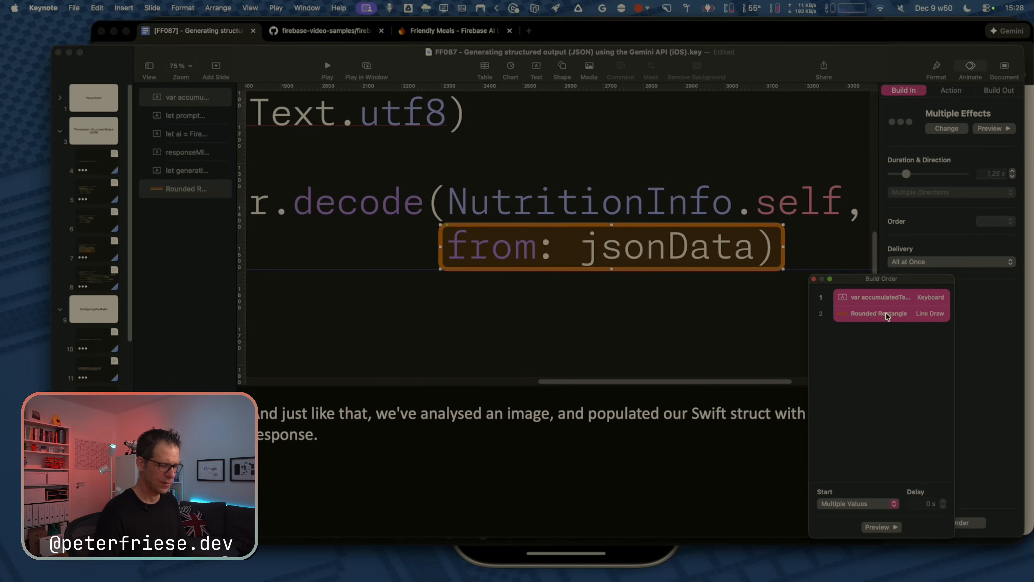
key("BackSpace")
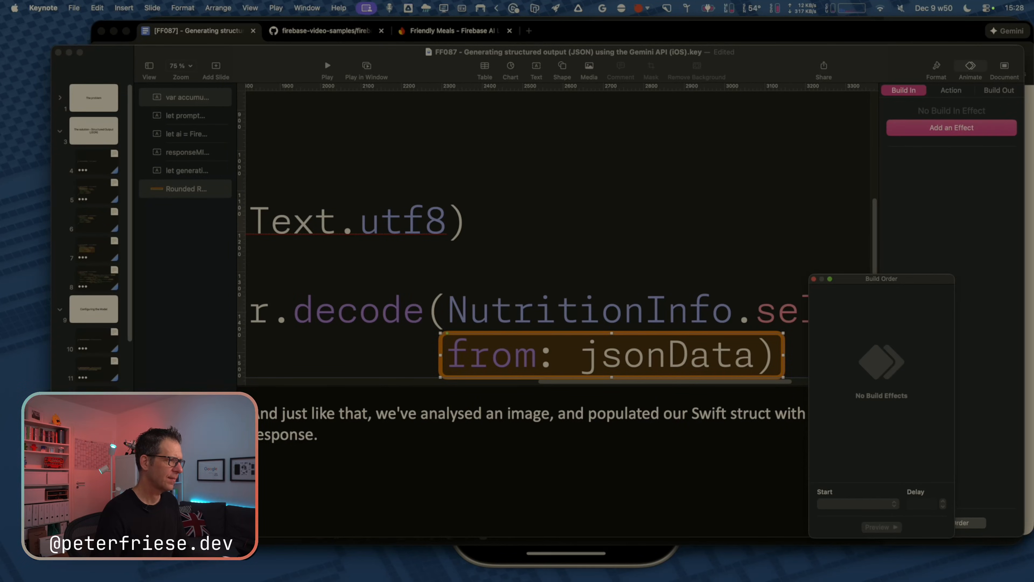
Go back to the "With the generationConfig in place" slide and play the presentation in a window from there.
key("super+z")
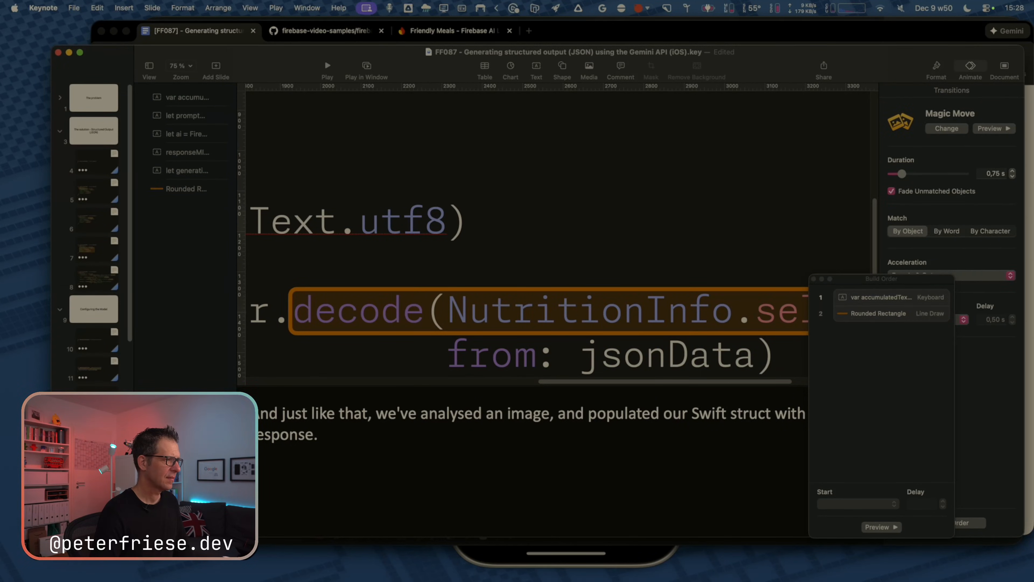
key("Up")
left_click(177, 66)
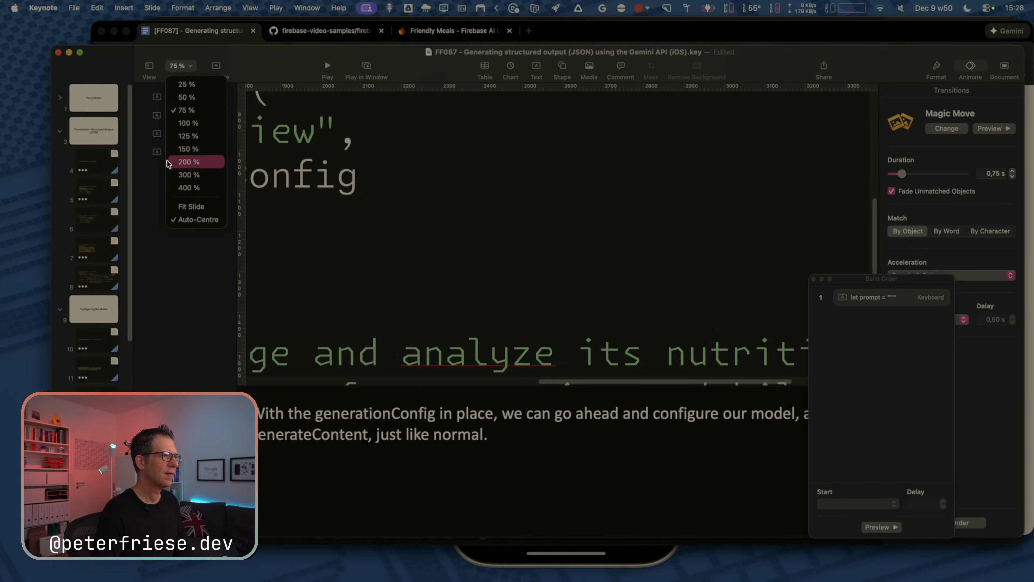
left_click(188, 206)
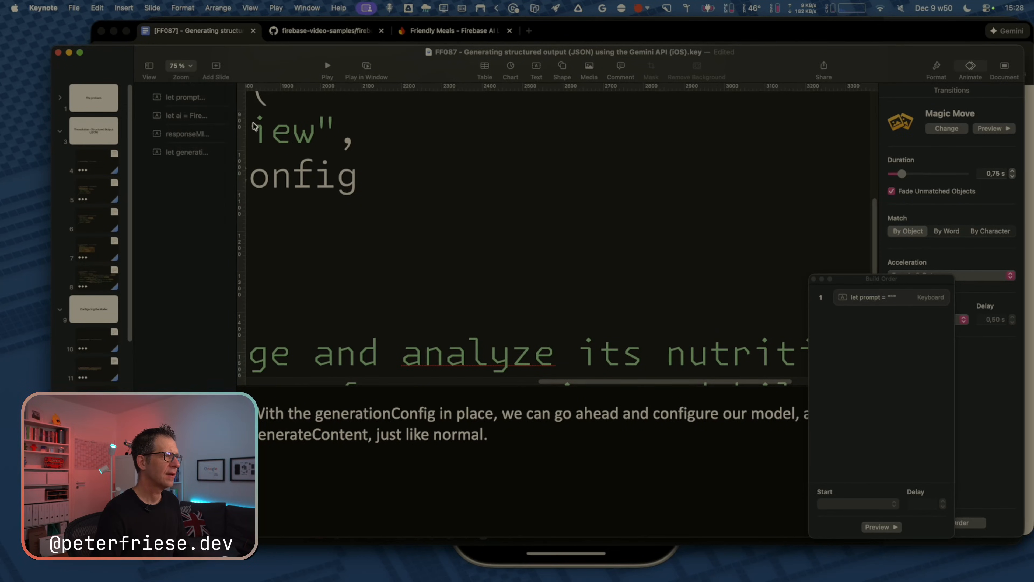
left_click(374, 68)
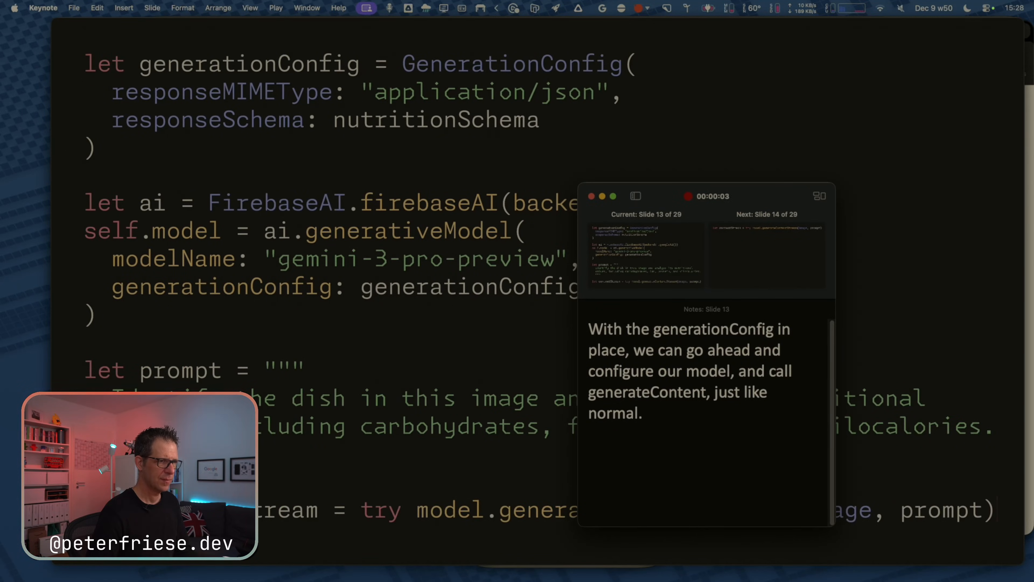
Advance the presentation through the streaming and JSON decoding slides to the decode(NutritionInfo.self, highlight, and end the playback.
key("Right")
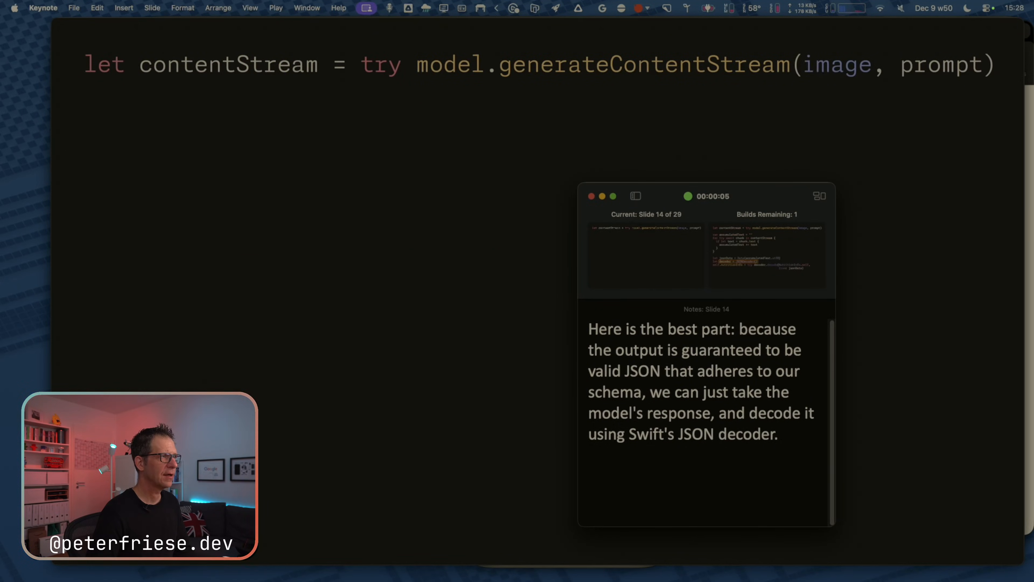
key("Right")
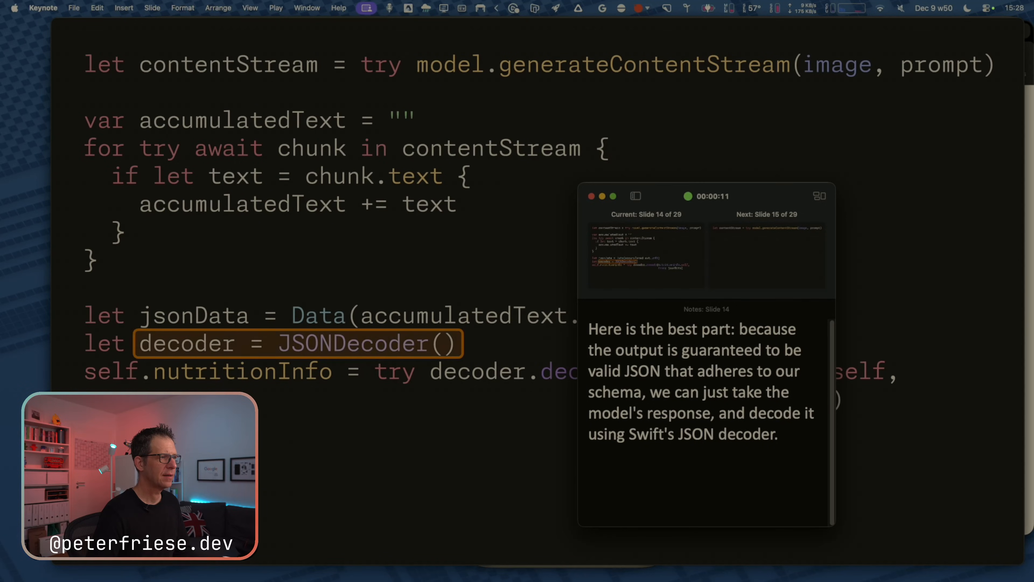
key("Right")
key("Escape")
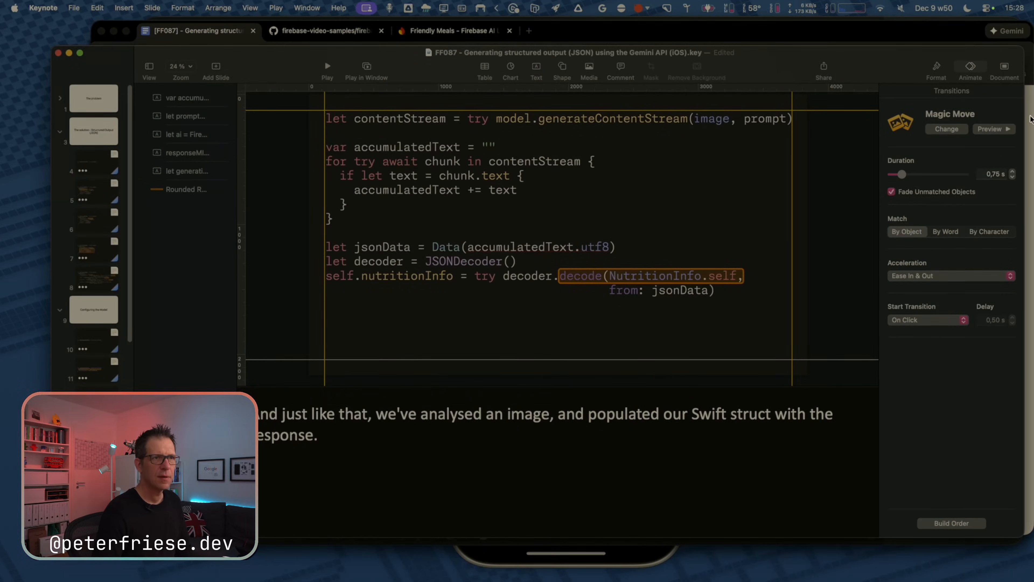
Delete the accumulatedText box's Keyboard build and the rounded rectangle's Line Draw build from the decode(NutritionInfo.self, highlight slide.
left_click(970, 523)
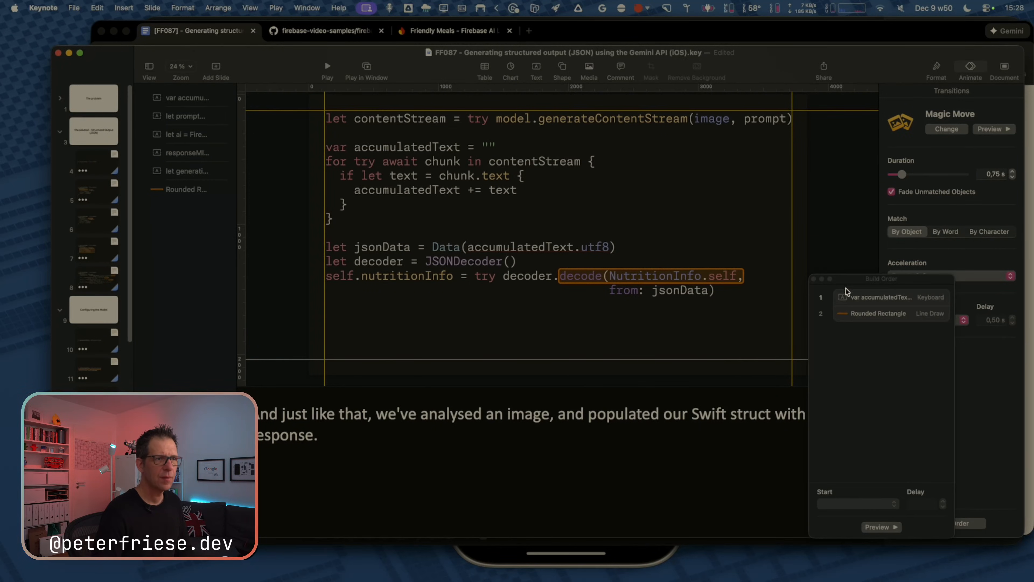
left_click(882, 296)
left_click(881, 316, "shift")
key("Delete")
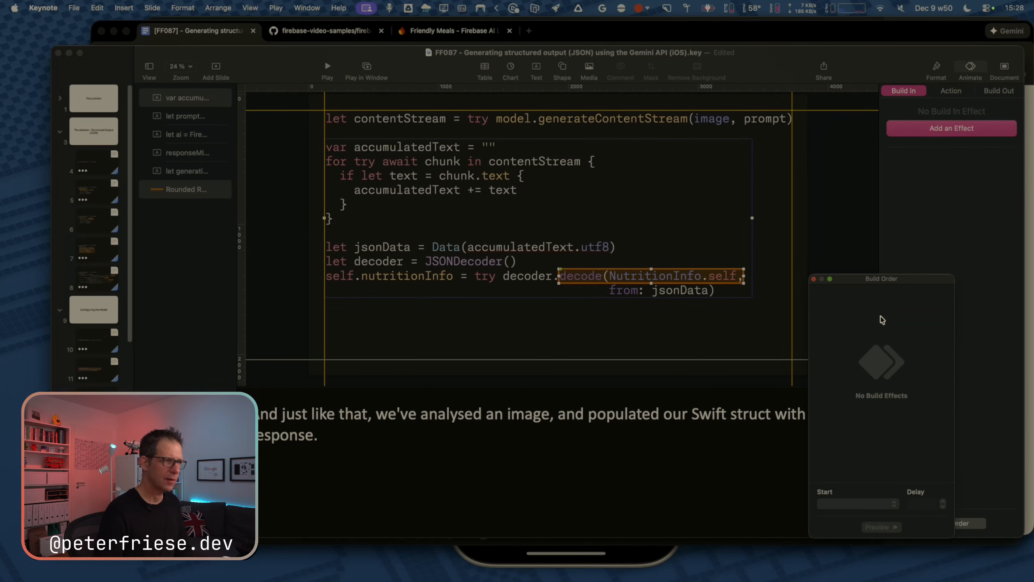
Play the presentation in a window from the JSONDecoder() slide through the from: jsonData) highlight, and end the playback.
left_click(94, 487)
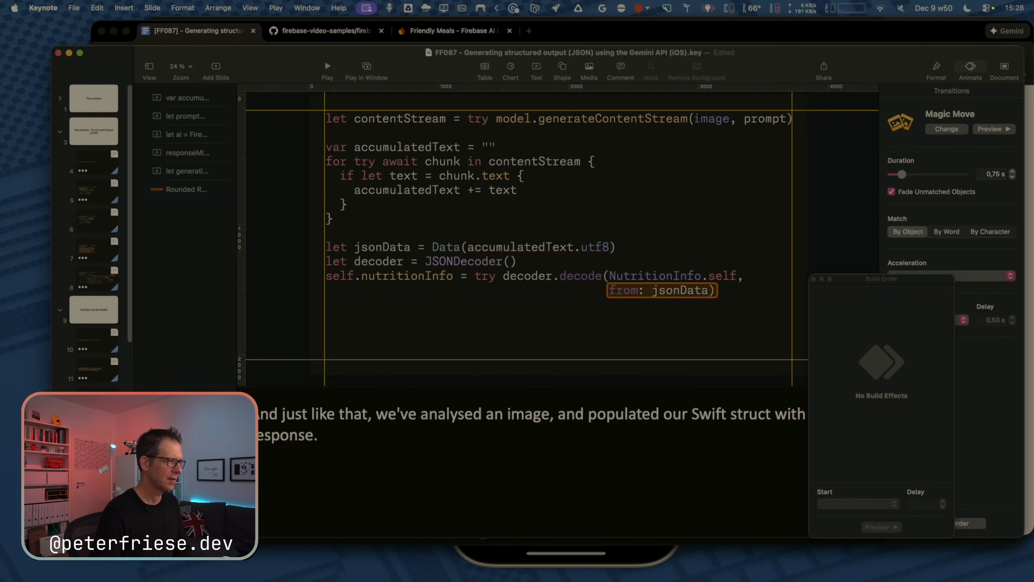
key("Up")
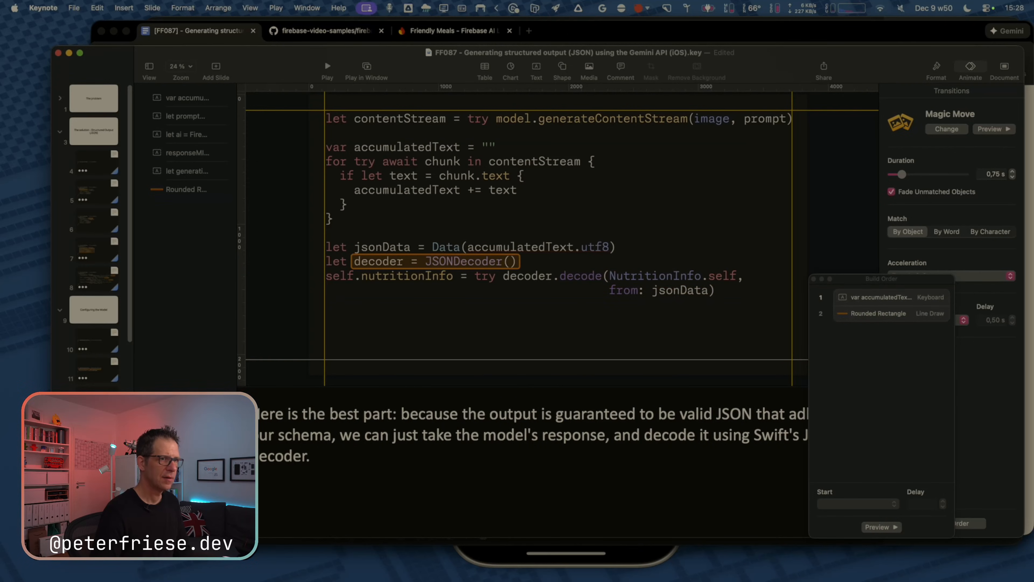
left_click(362, 67)
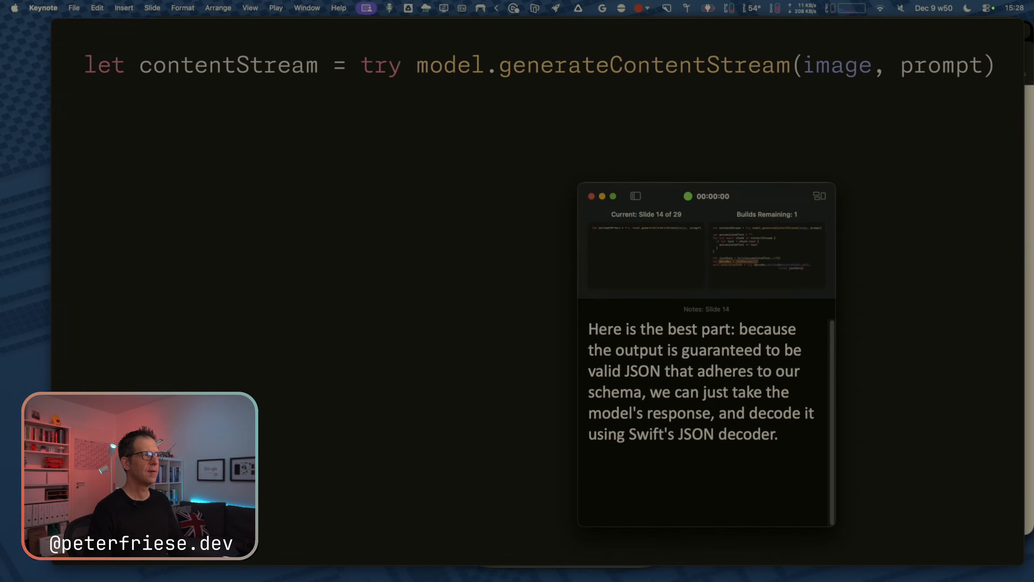
key("Right")
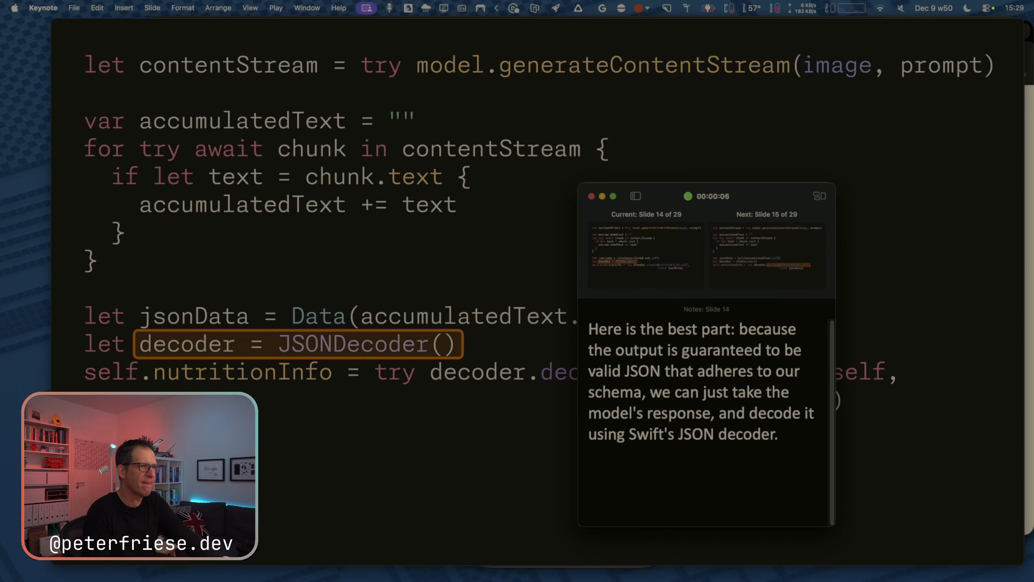
key("Right")
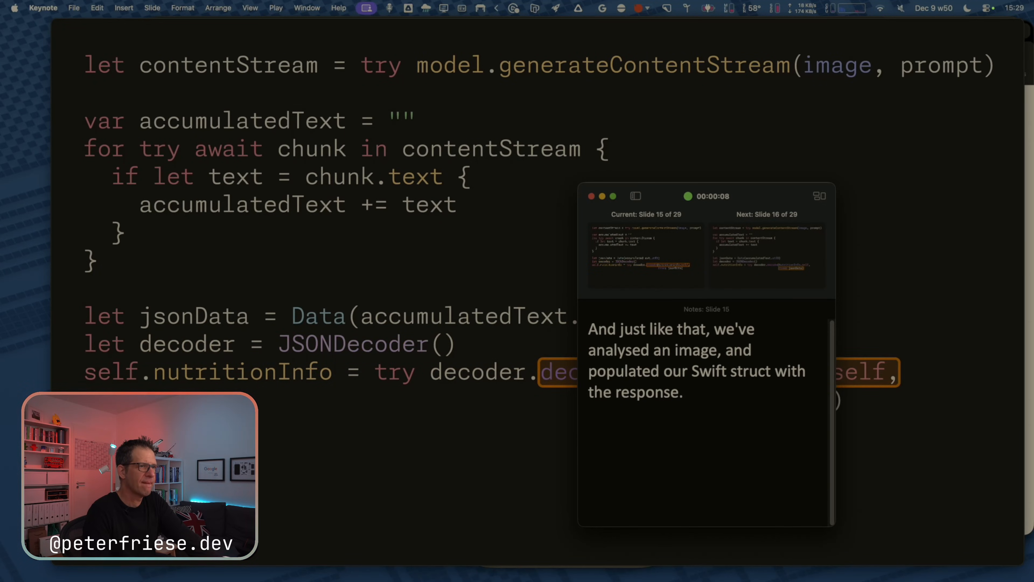
key("Right")
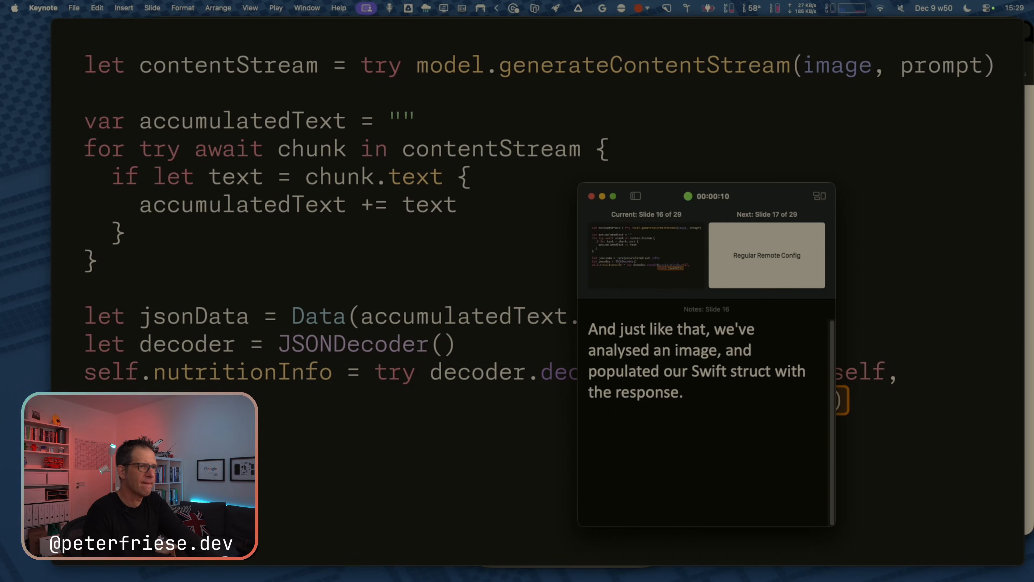
key("Escape")
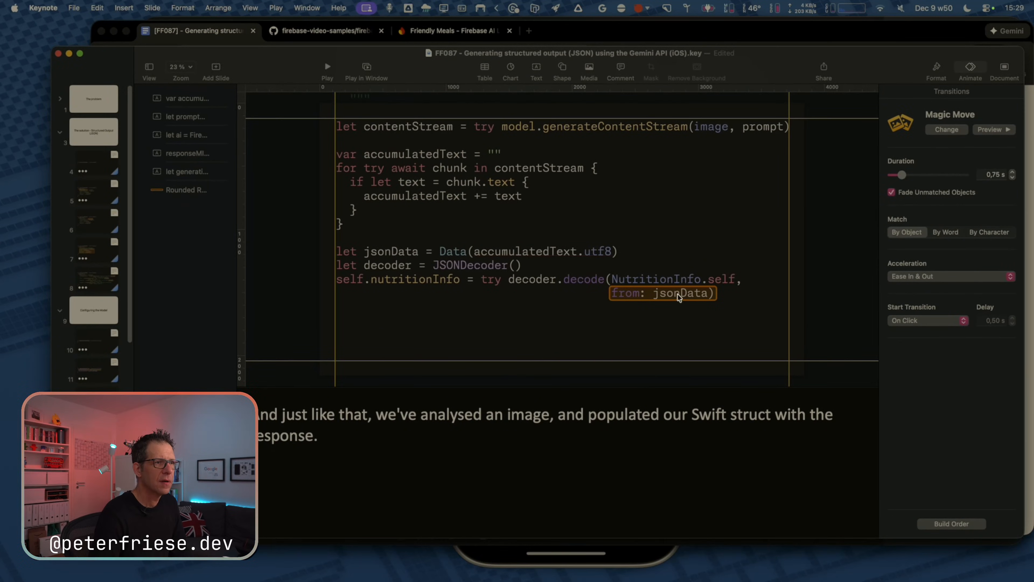
Narrow the highlight on the last code slide so it encloses only from: jsonData without the closing parenthesis, and save the presentation.
left_click(185, 191)
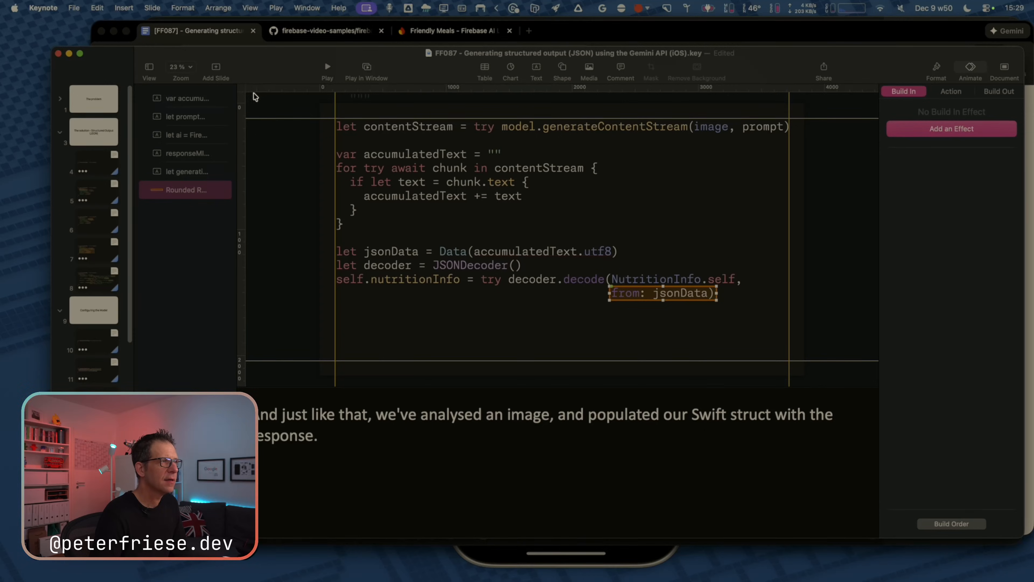
left_click(180, 67)
left_click(188, 124)
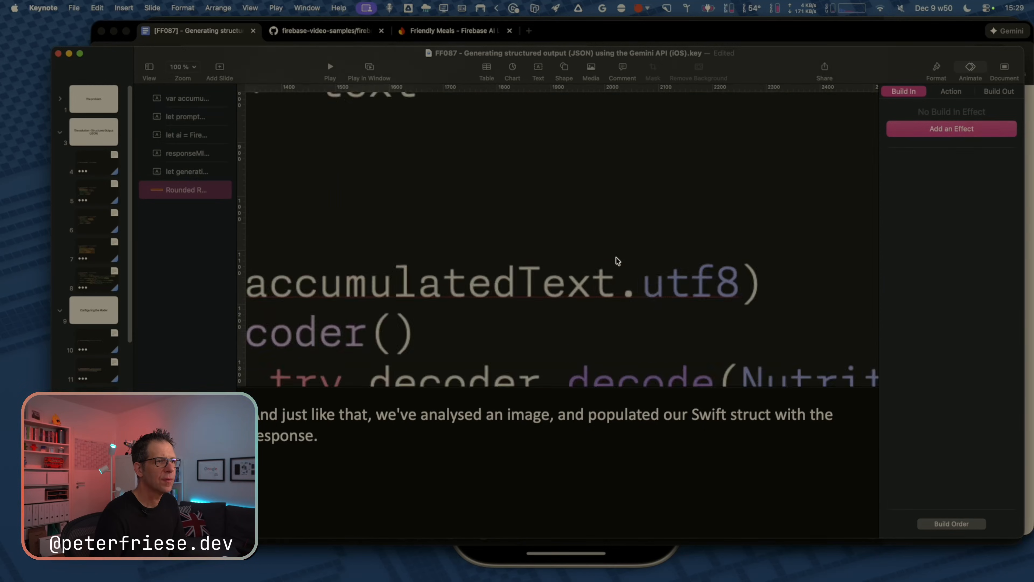
scroll(618, 273, "right", 5)
scroll(522, 270, "down", 5)
scroll(520, 272, "right", 6)
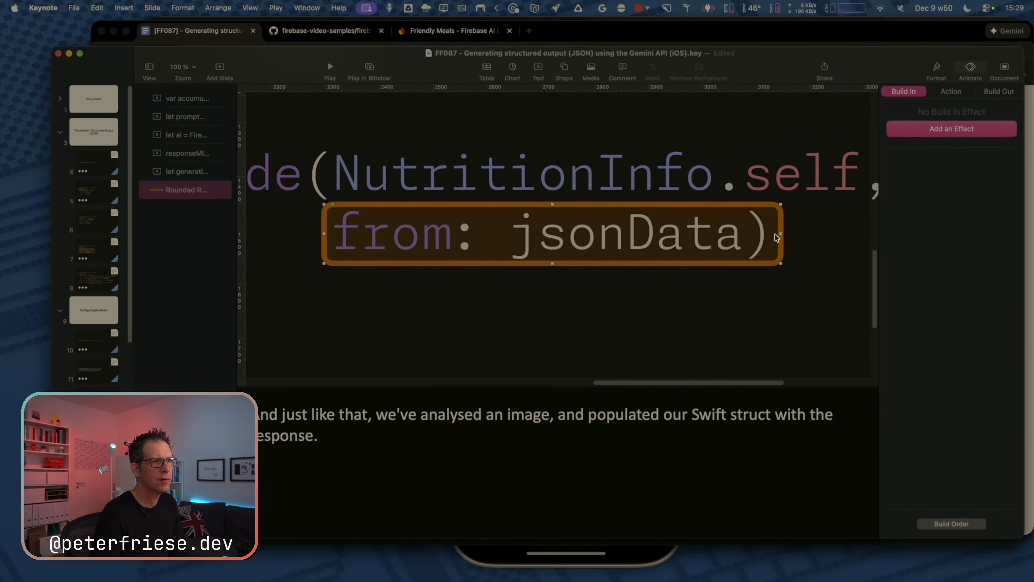
left_click_drag(781, 235, 746, 240)
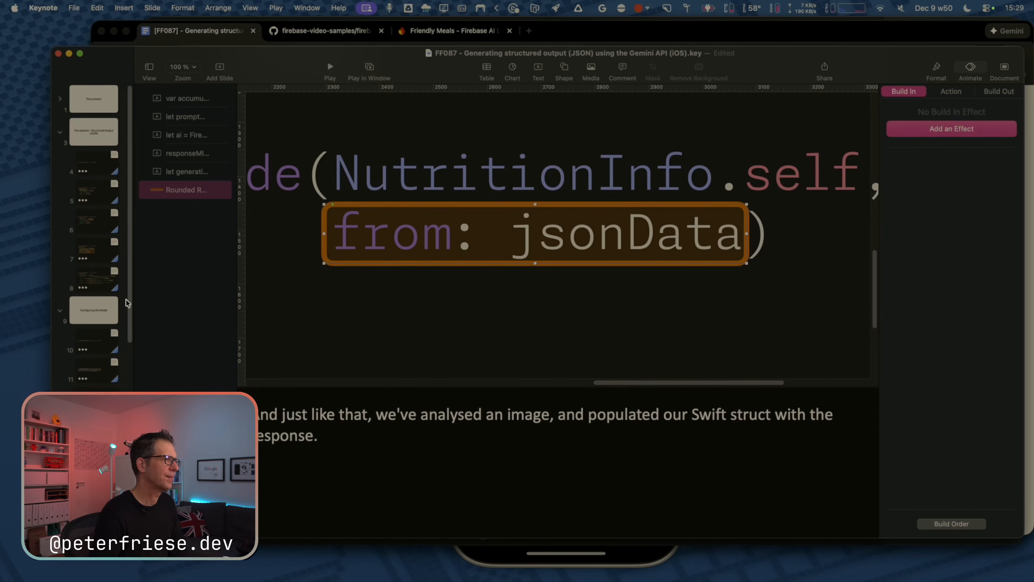
key("super+s")
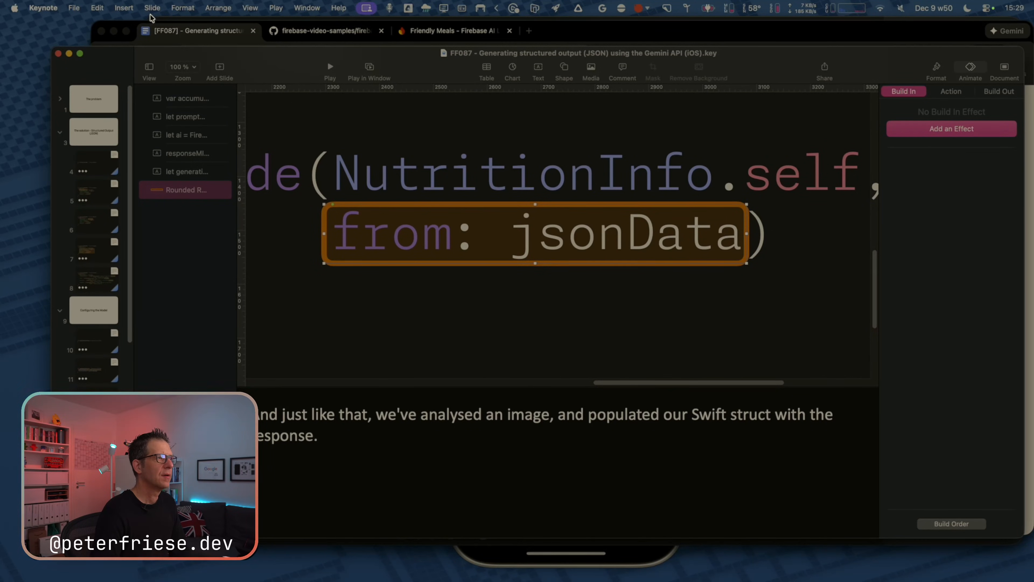
Paste the decode(NutritionInfo.self, highlight slide into the Google Docs script beside the "And just like that" paragraph.
left_click(174, 66)
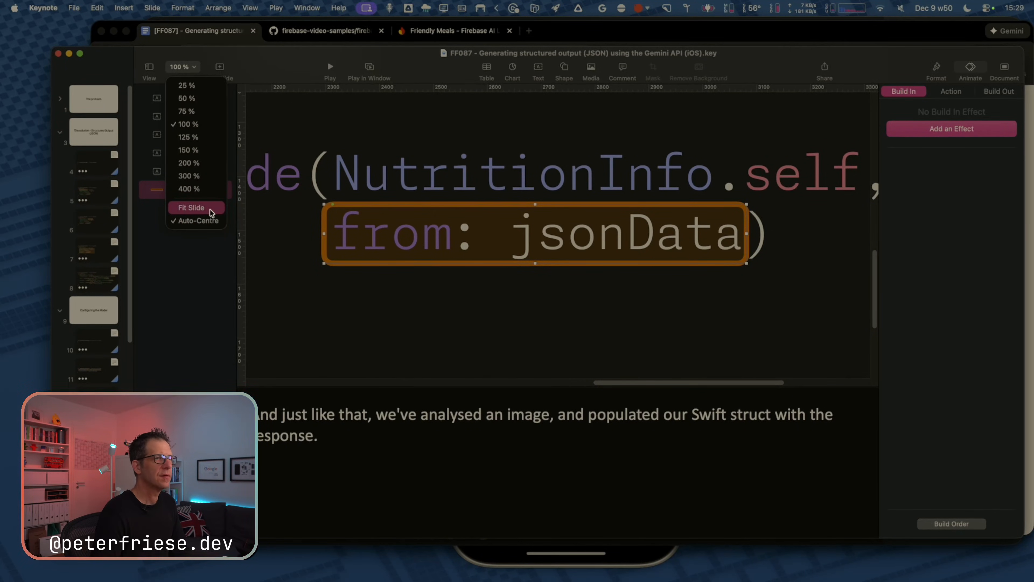
left_click(191, 208)
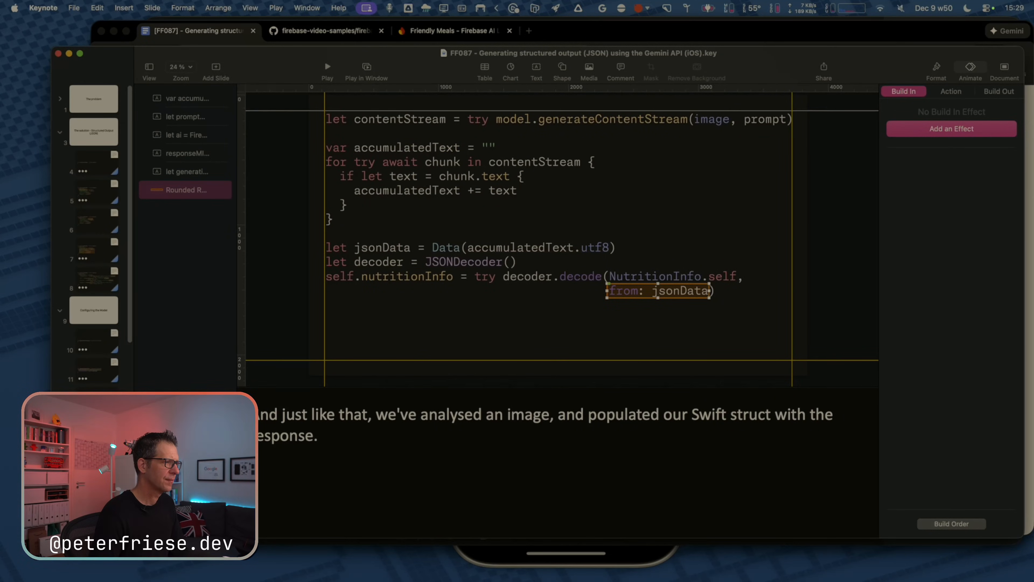
key("Up")
key("Up")
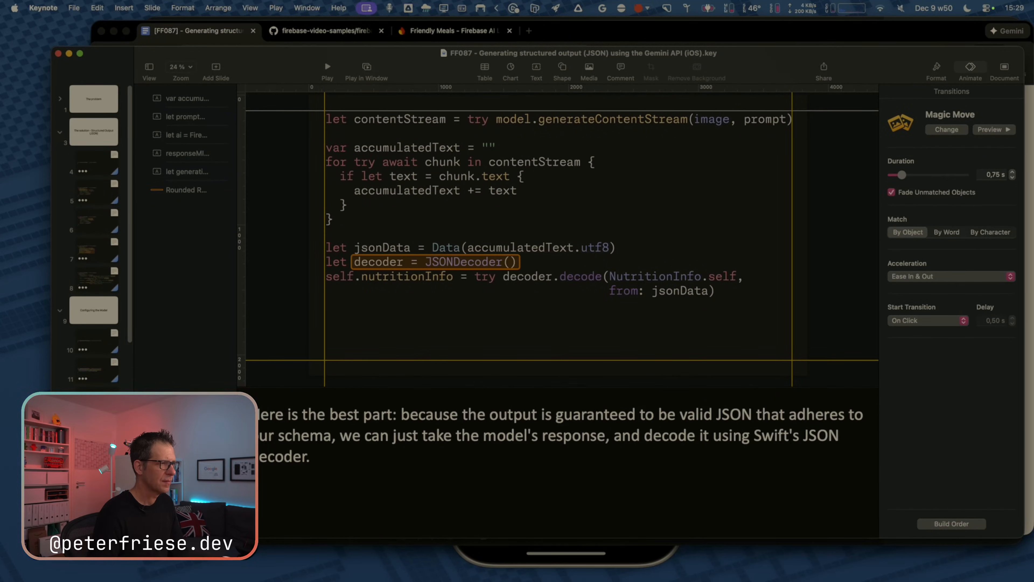
key("super+Tab")
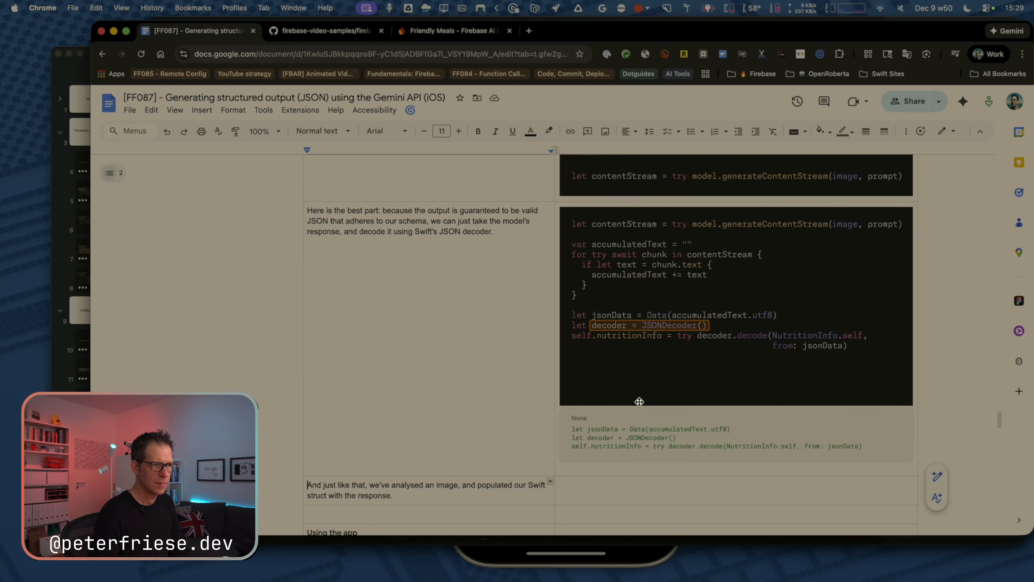
scroll(640, 401, "down", 5)
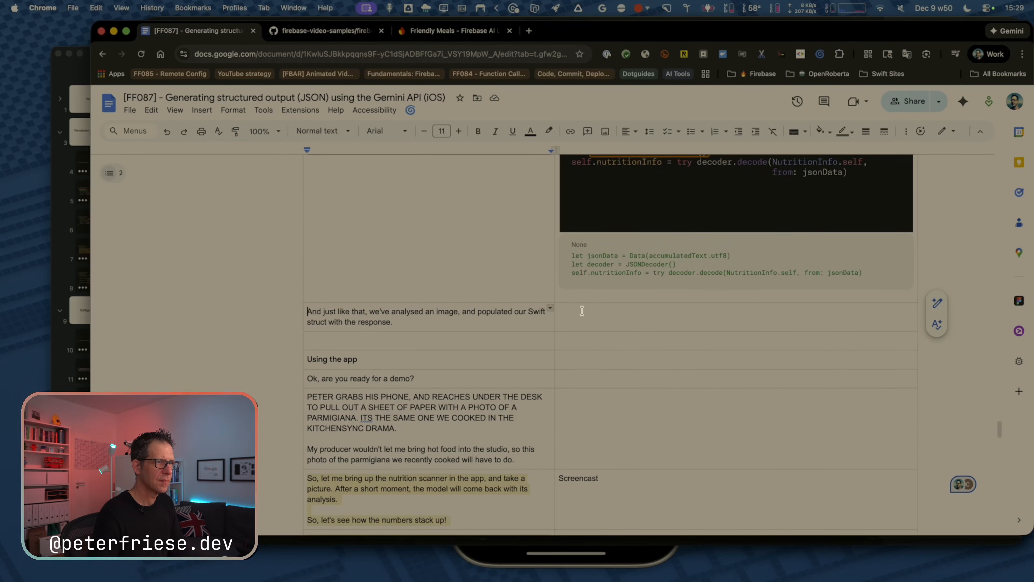
key("super+Tab")
scroll(94, 236, "down", 3)
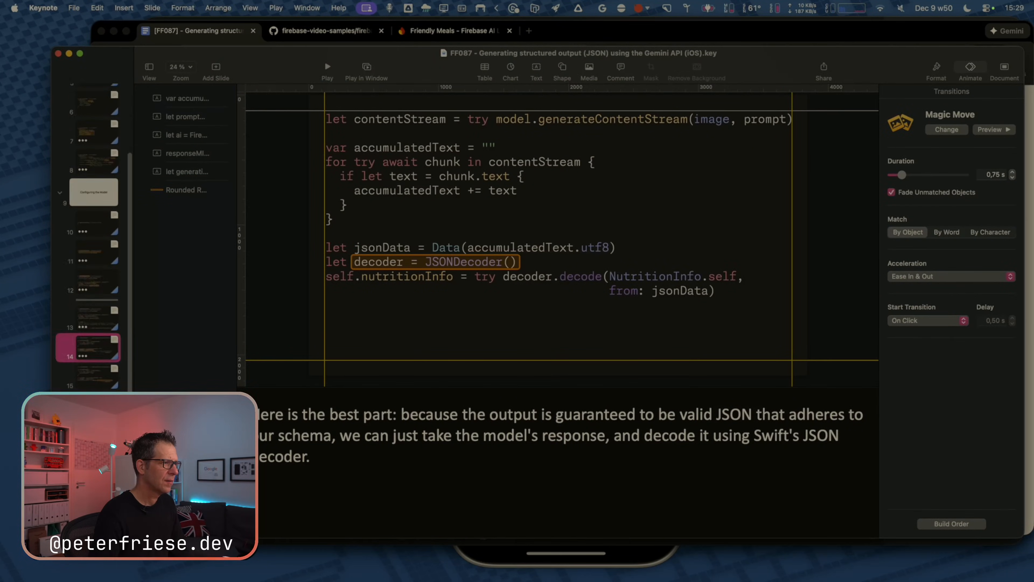
left_click(105, 383)
key("super+Tab")
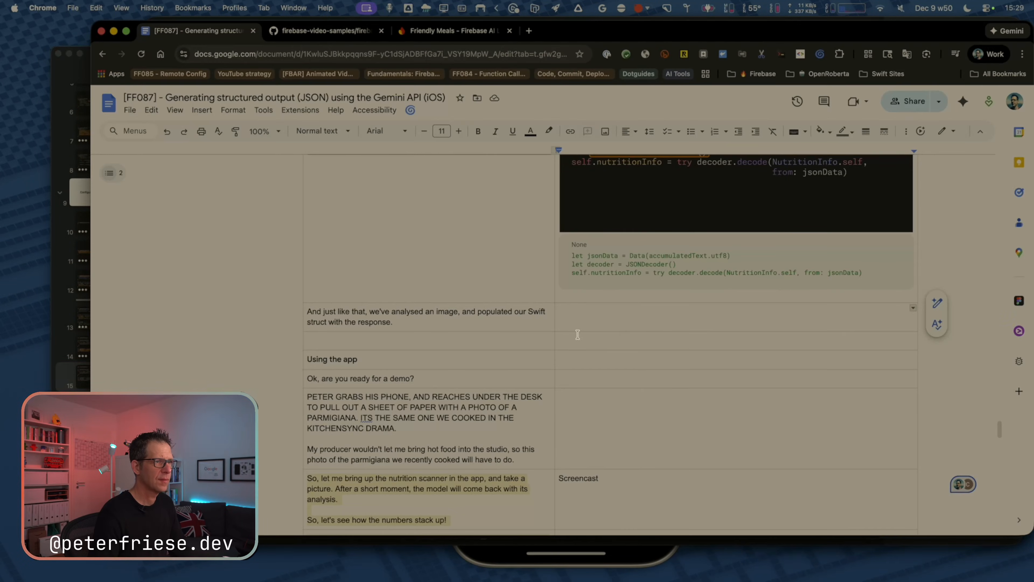
key("super+v")
Paste the from: jsonData highlight slide on a new line below the decode slide image in the script.
key("super+Tab")
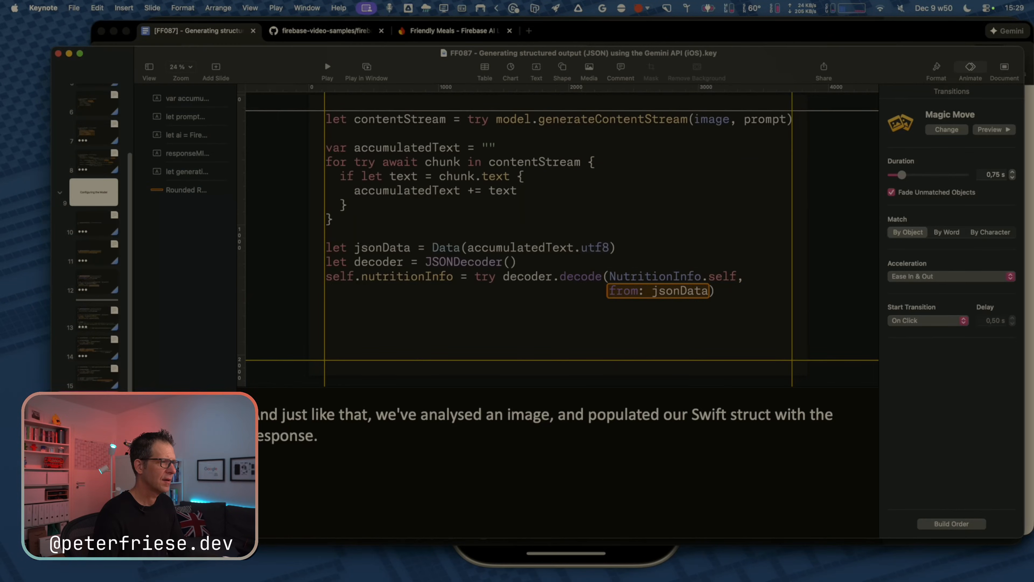
key("super+Tab")
scroll(637, 416, "down", 5)
key("Return")
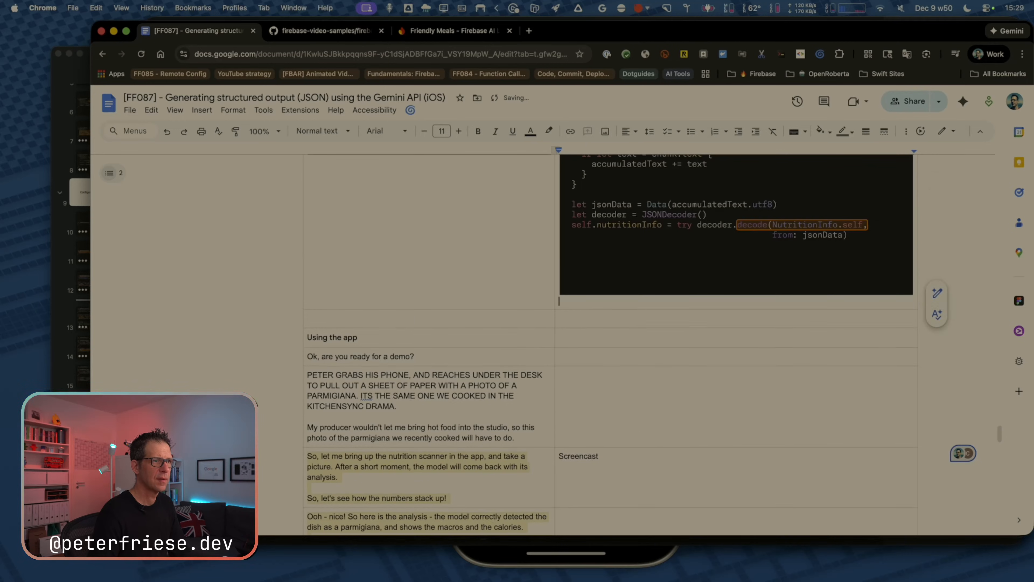
key("super+v")
scroll(637, 415, "down", 10)
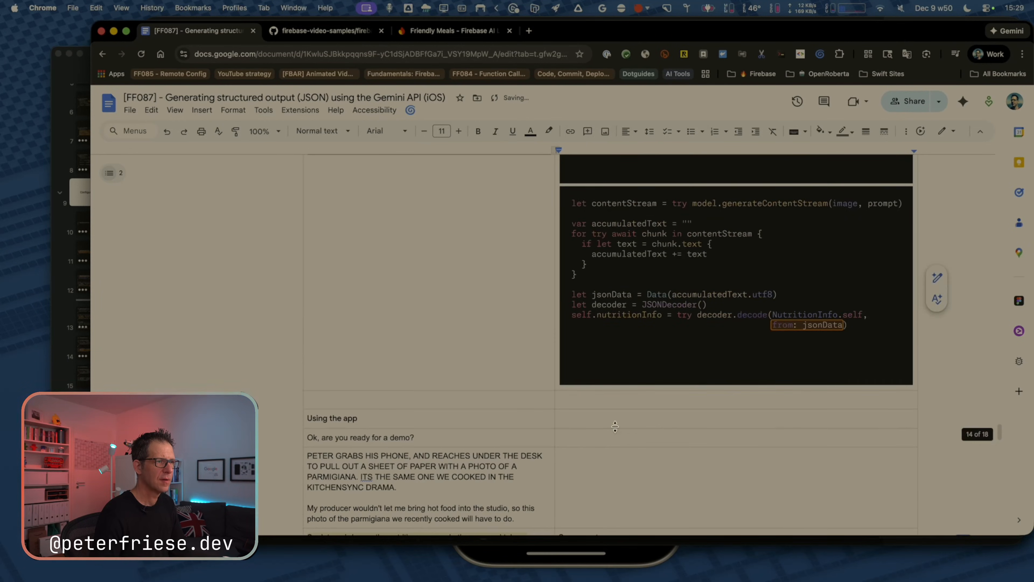
scroll(601, 424, "down", 15)
scroll(571, 432, "up", 20)
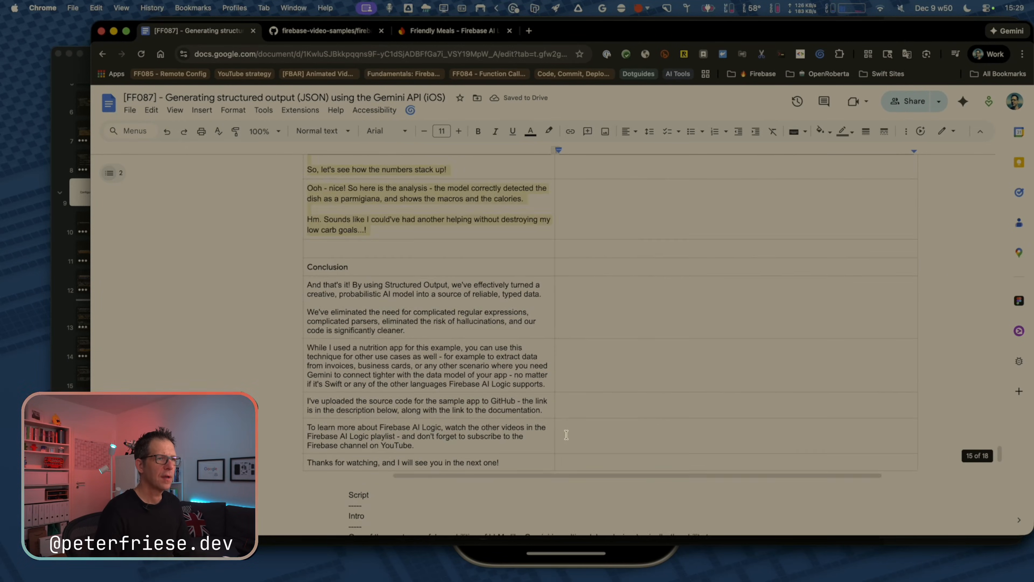
scroll(566, 434, "up", 15)
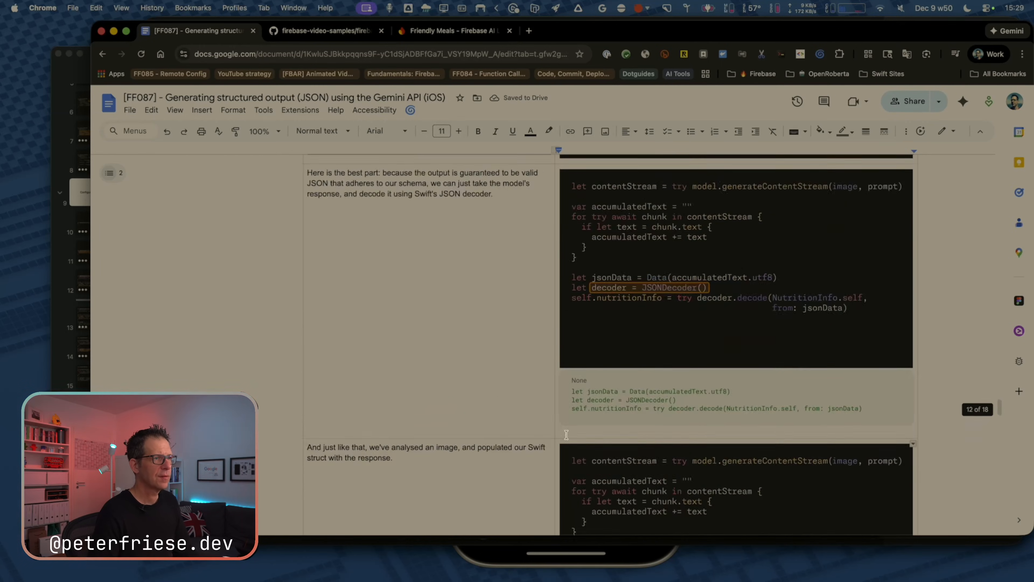
scroll(567, 434, "up", 3)
In Keynote, delete the "Regular Remote Config" slide and all the slides after it.
key("super+Tab")
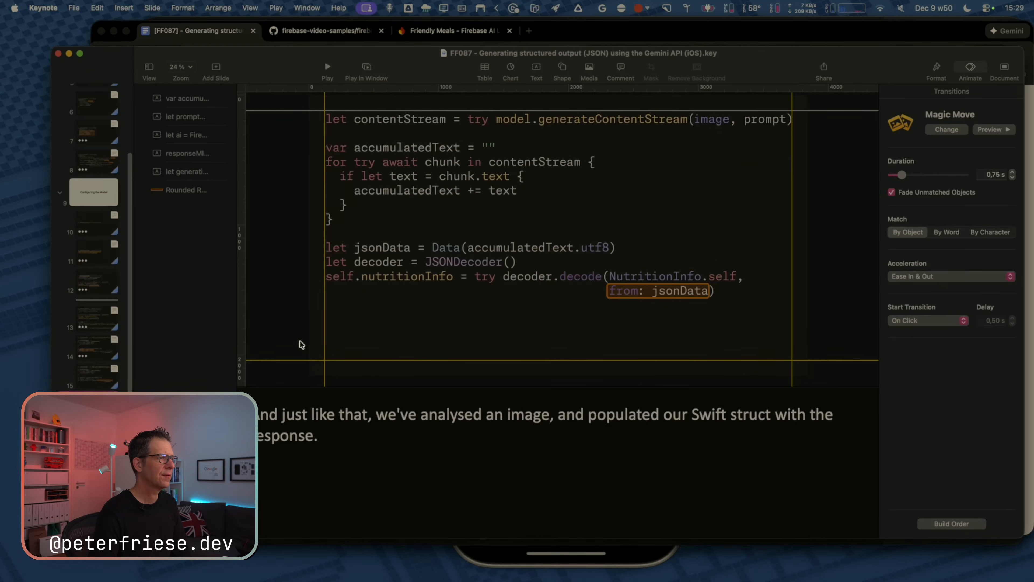
left_click(93, 436)
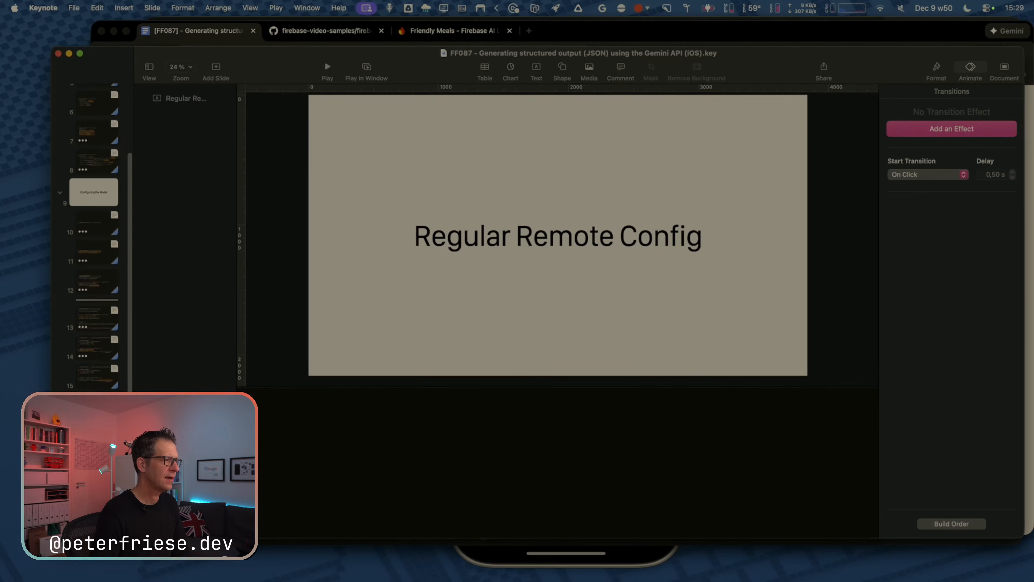
scroll(93, 436, "down", 8)
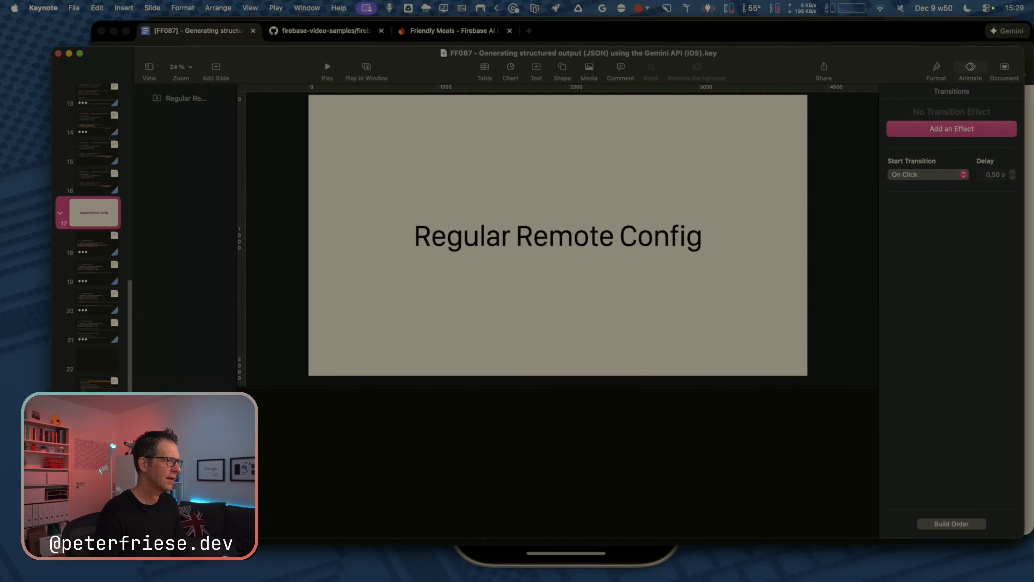
left_click(93, 437, "shift")
key("Delete")
scroll(93, 437, "up", 2)
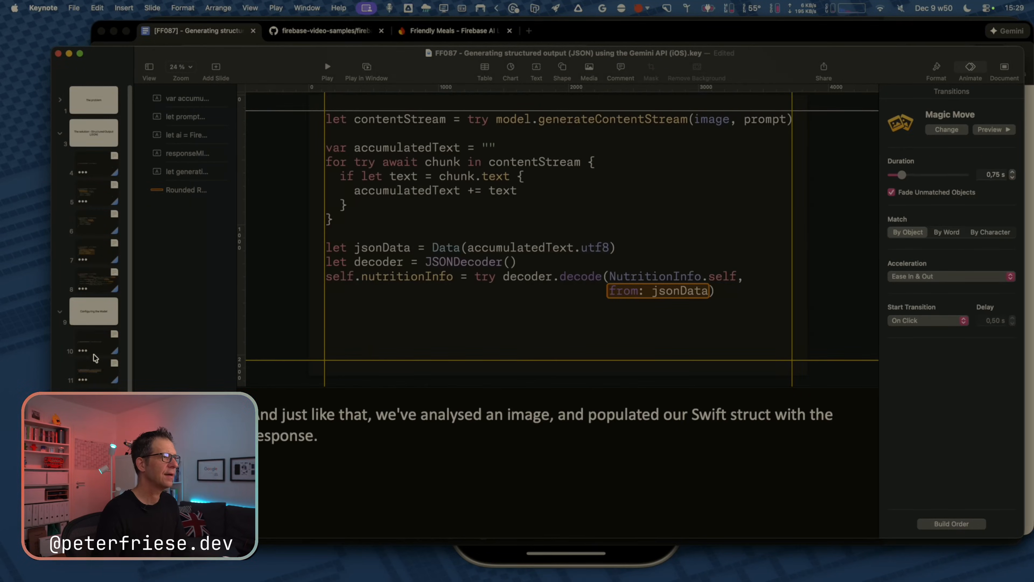
Collapse the "Structured Output (JSON)" and "Configuring the Model" slide groups, and save the presentation.
left_click(94, 139)
key("Left")
key("Down")
key("Left")
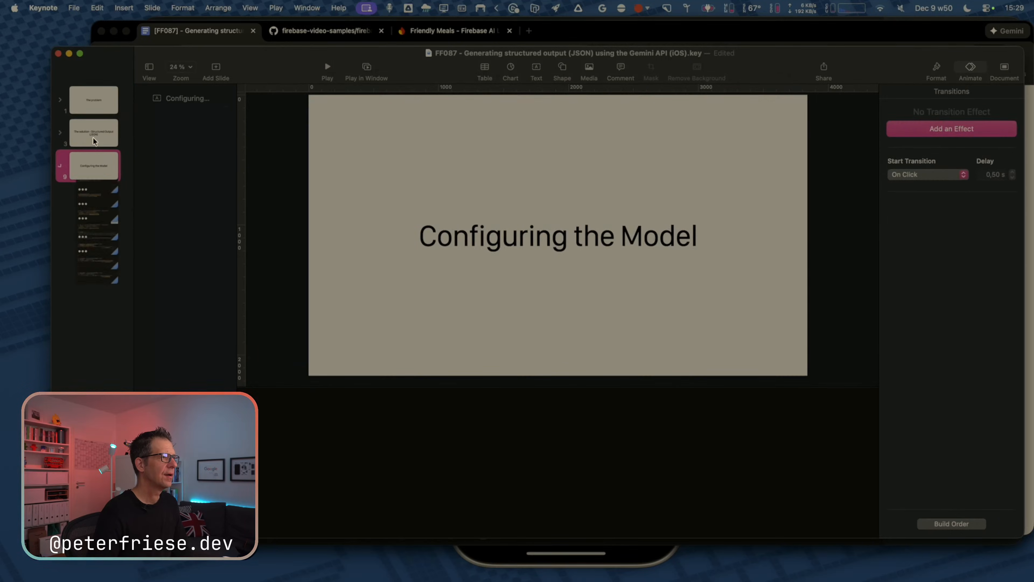
key("super+s")
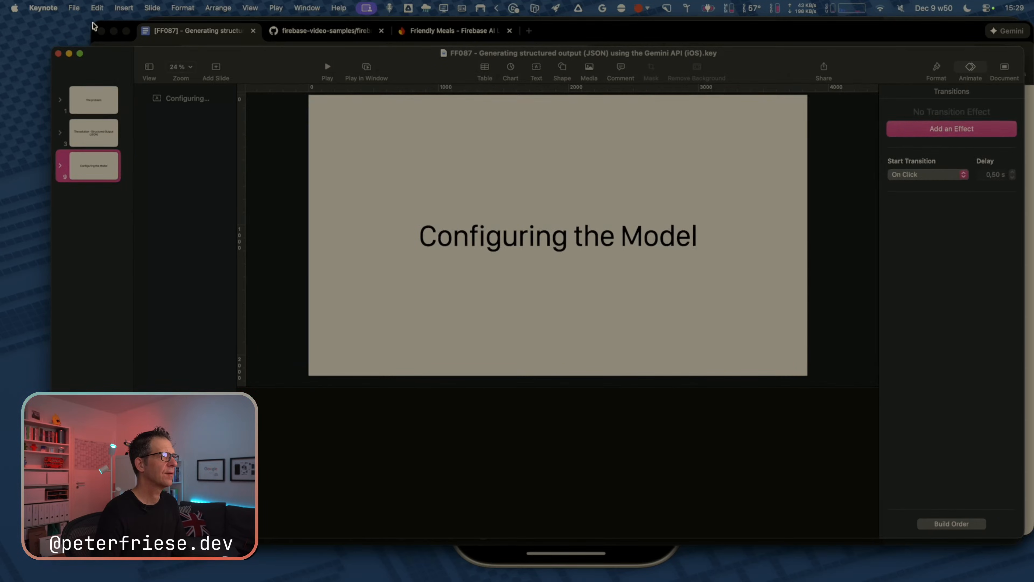
Set up a self-playing movie export of all slides at 3840 x 2160, 60 FPS in H.264, and proceed to choosing its save location.
left_click(75, 8)
mouse_move(122, 204)
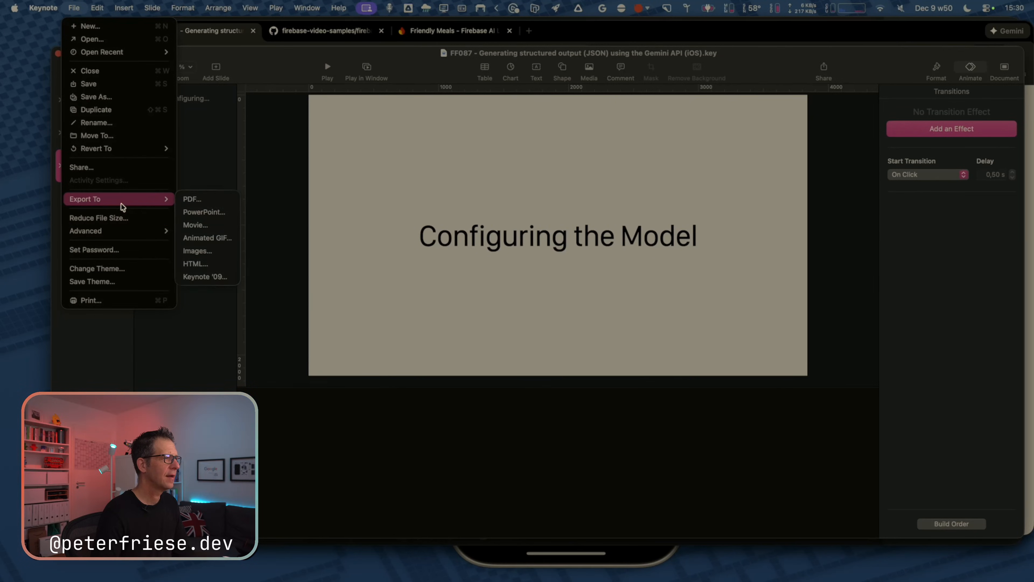
left_click(215, 225)
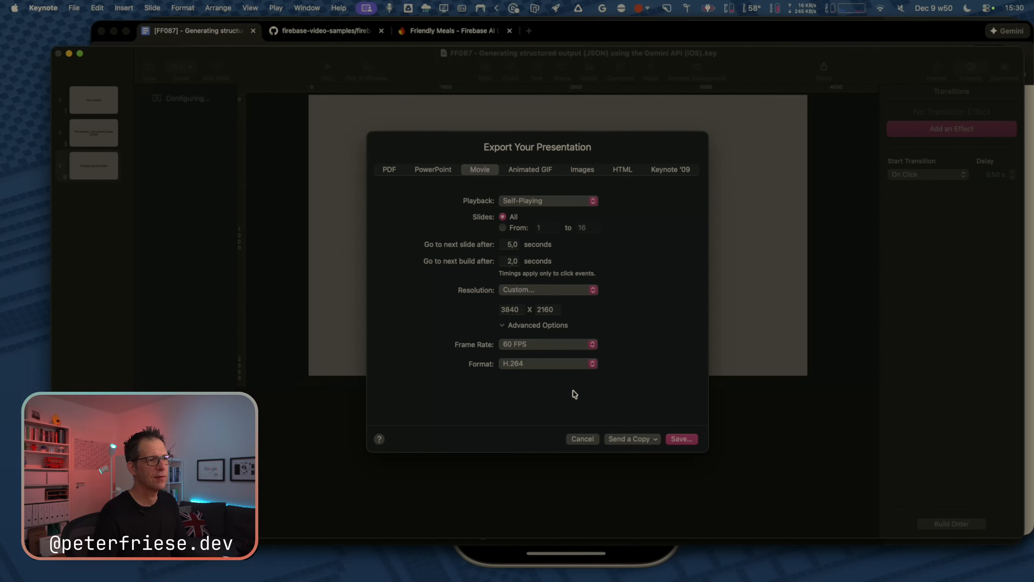
left_click(681, 439)
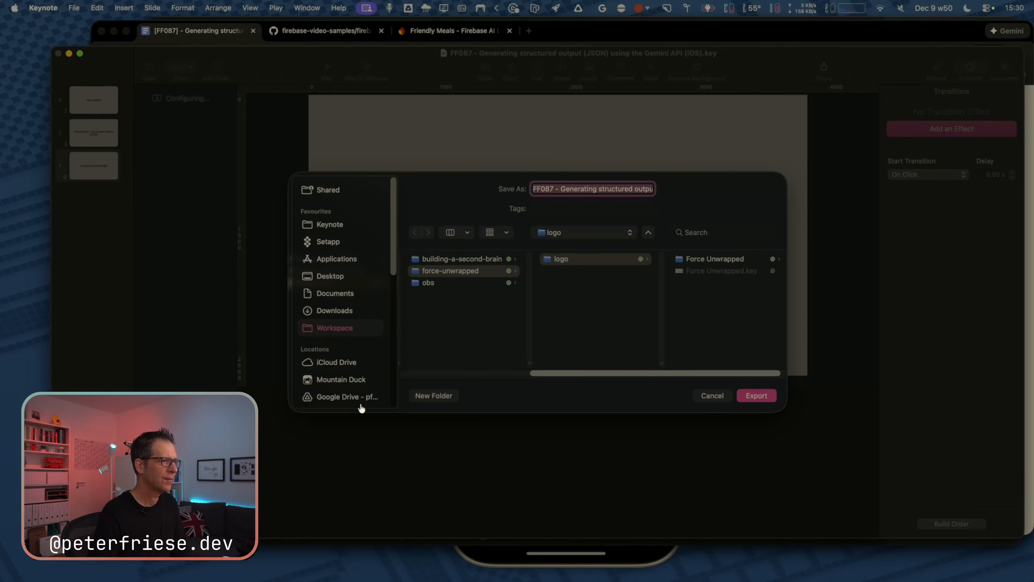
Choose the FF087 project's slides folder as the destination and export the movie there.
left_click(361, 407)
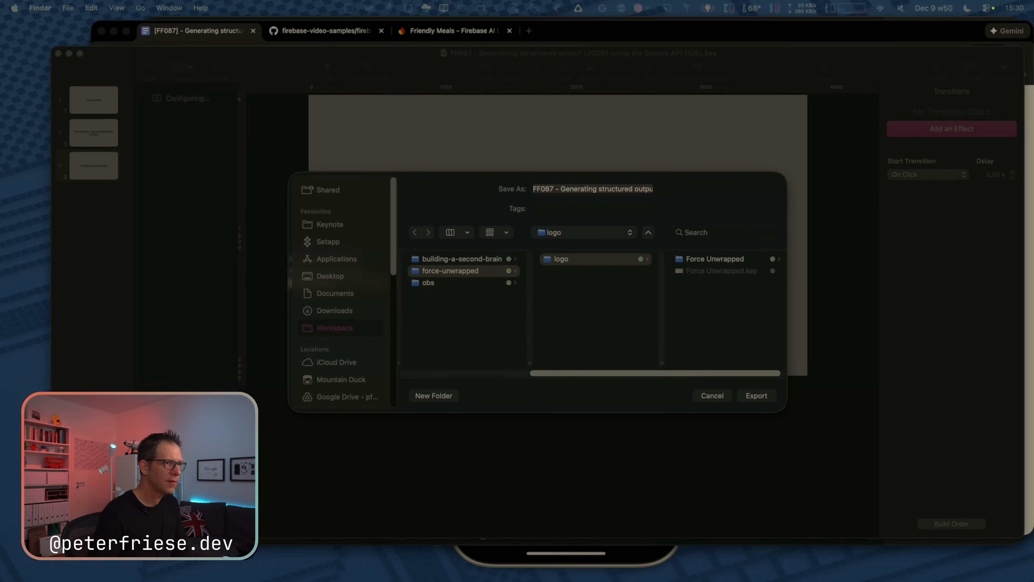
left_click_drag(691, 464, 622, 301)
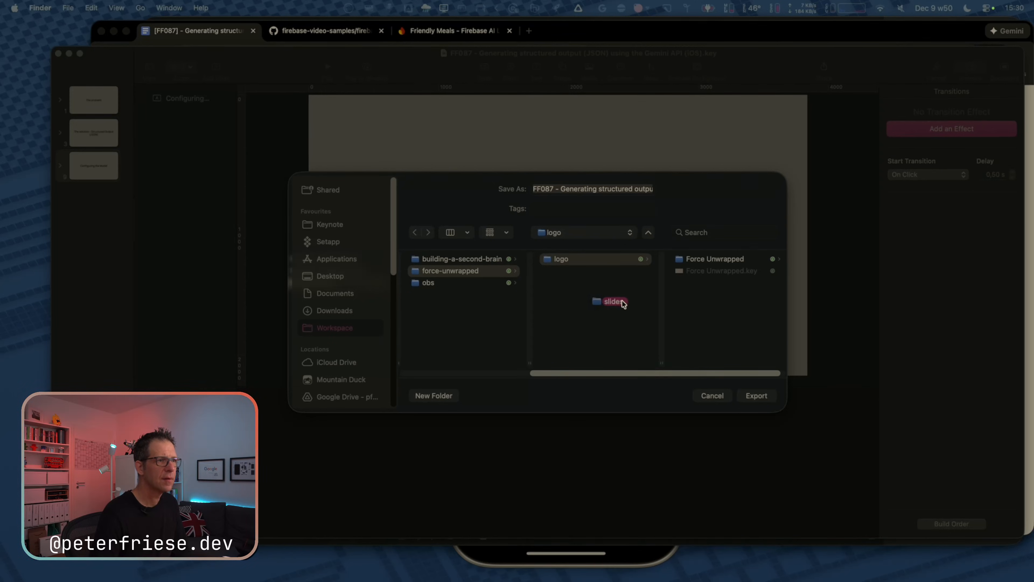
left_click_drag(752, 311, 748, 310)
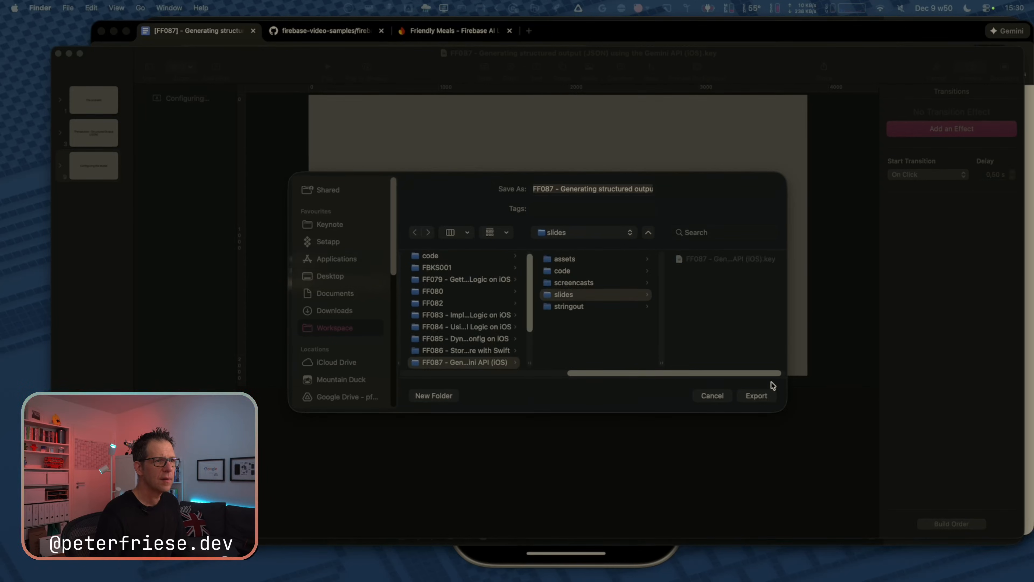
left_click(757, 396)
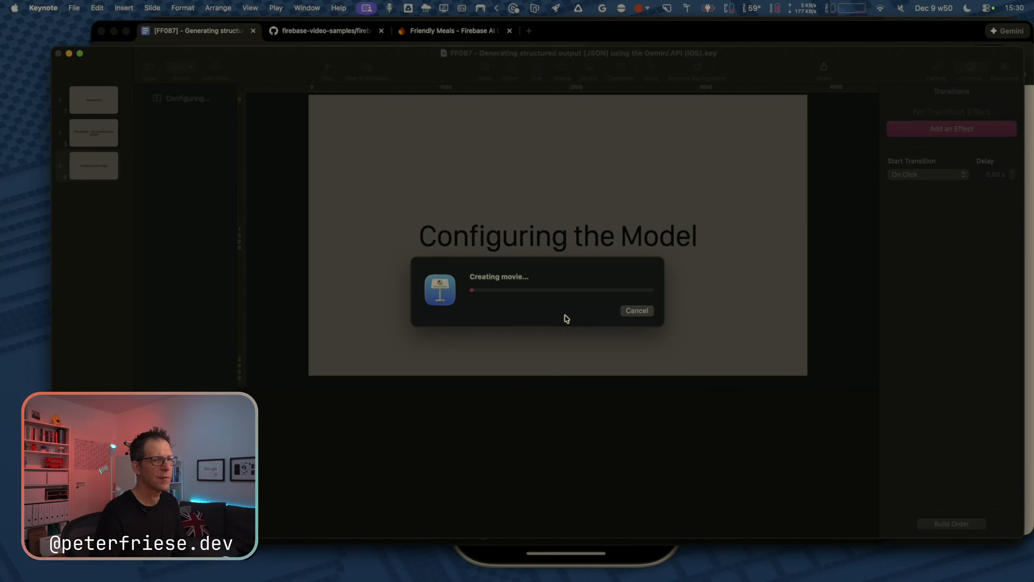